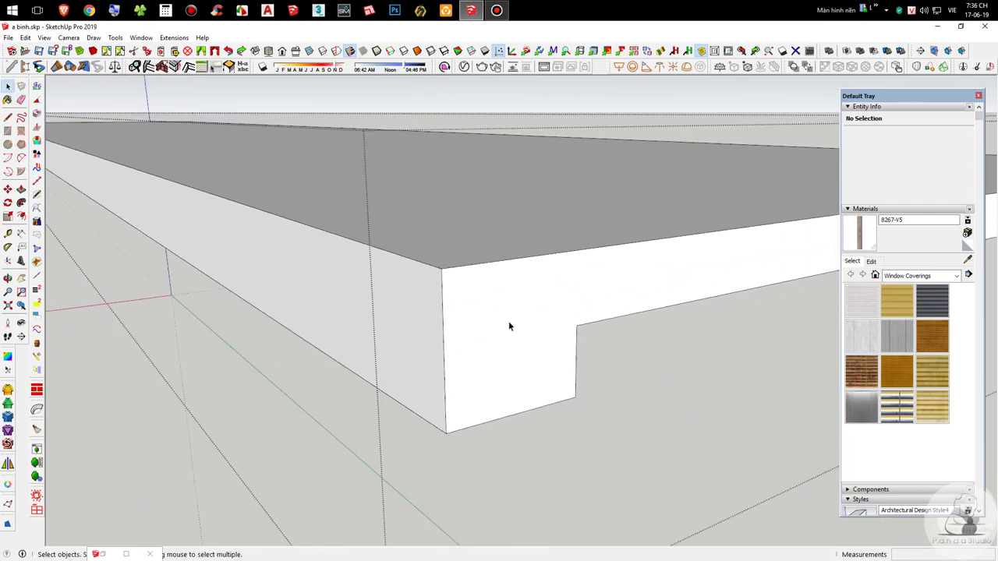
Step: Examine the countertop's edge profile and the cabinet's front from several angles
mouse_move(507, 326)
middle_down()
mouse_move(475, 307)
mouse_move(530, 341)
mouse_move(467, 303)
middle_up()
key(l)
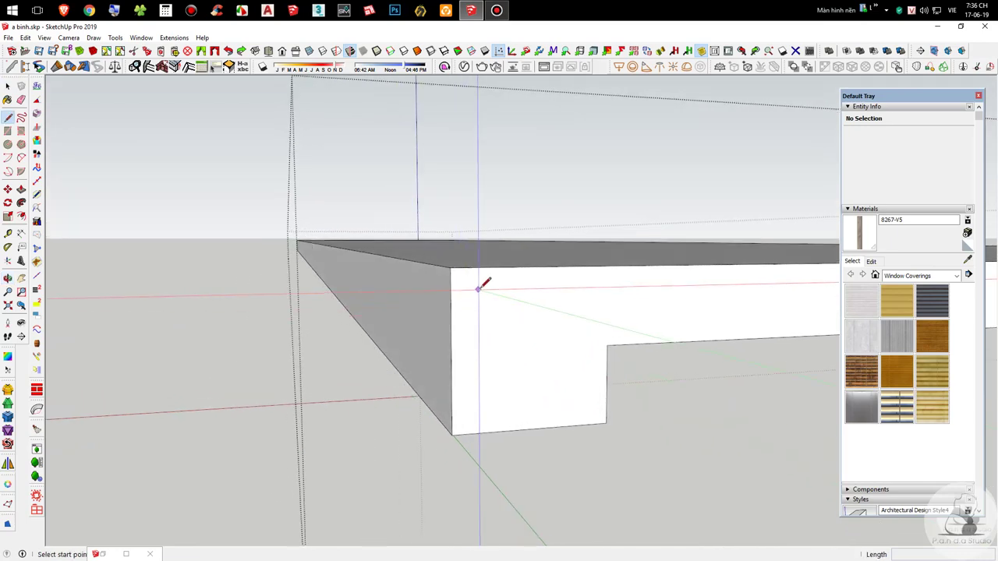
key(m)
key(space)
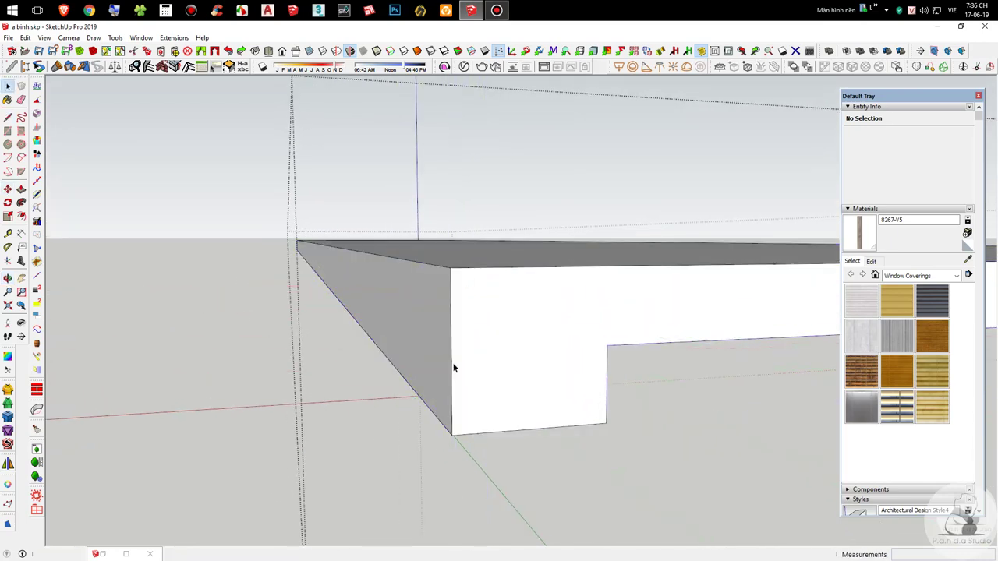
middle_drag(453, 367, 530, 381)
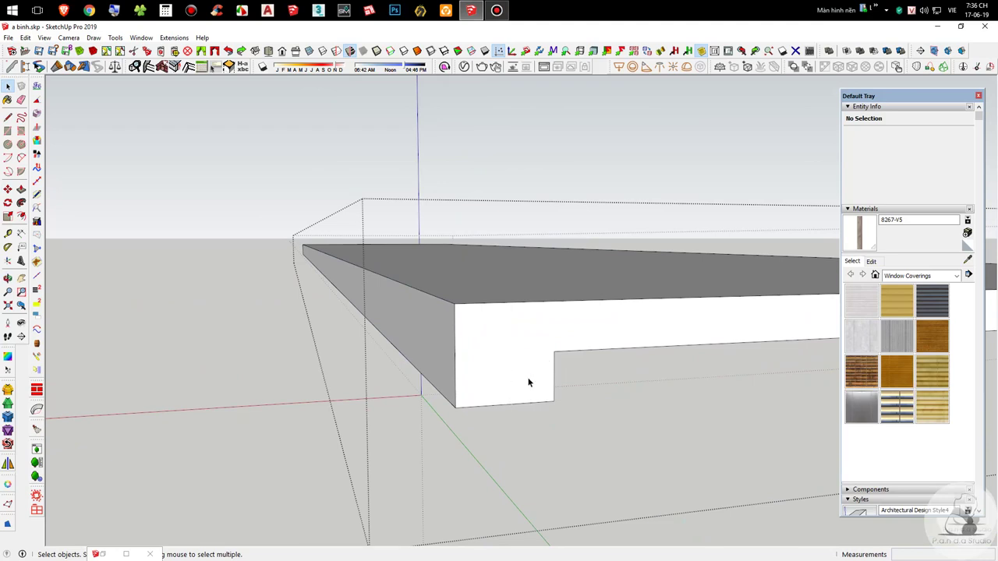
scroll(298, 265, down, 3)
middle_drag(298, 265, 683, 305)
scroll(683, 305, down, 5)
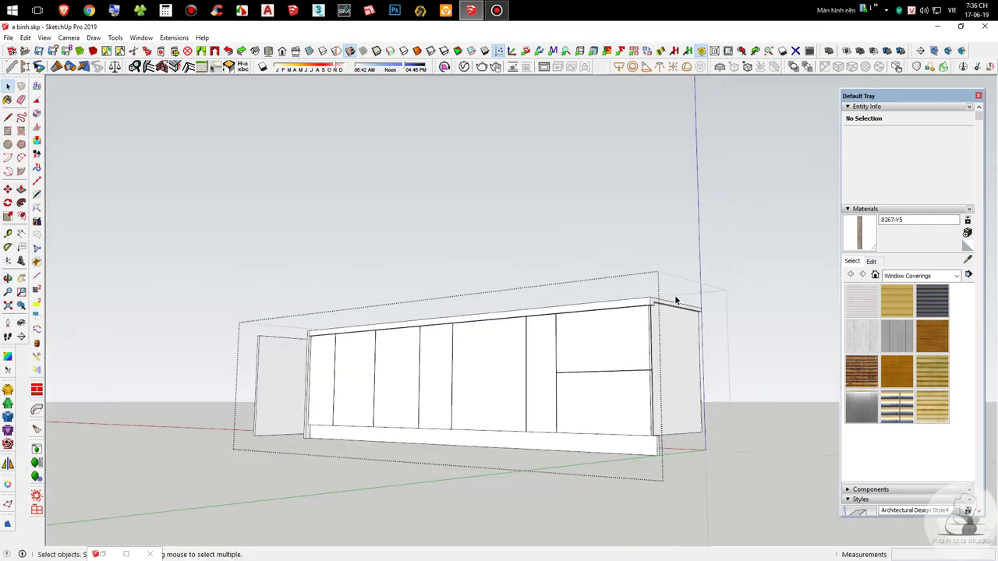
scroll(564, 308, up, 2)
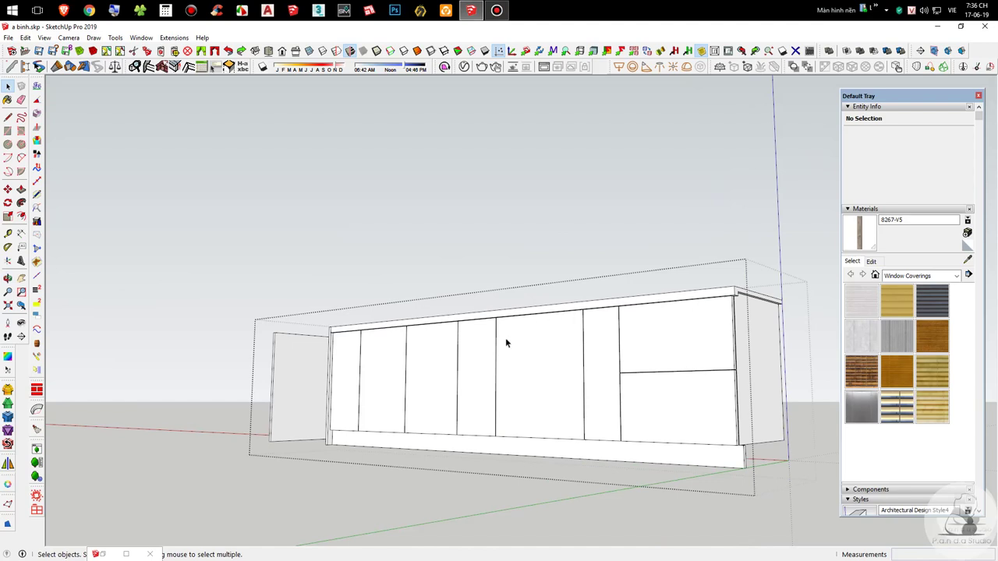
Step: Place a guide line 20 mm below the top edge of the cabinet fronts
scroll(335, 348, up, 5)
click(330, 336)
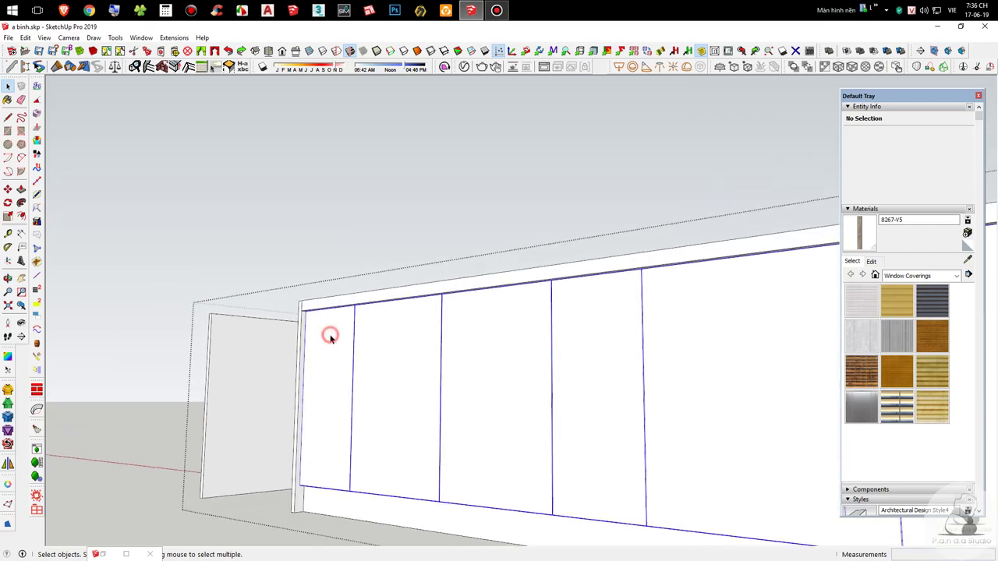
scroll(363, 327, up, 2)
key(t)
click(416, 262)
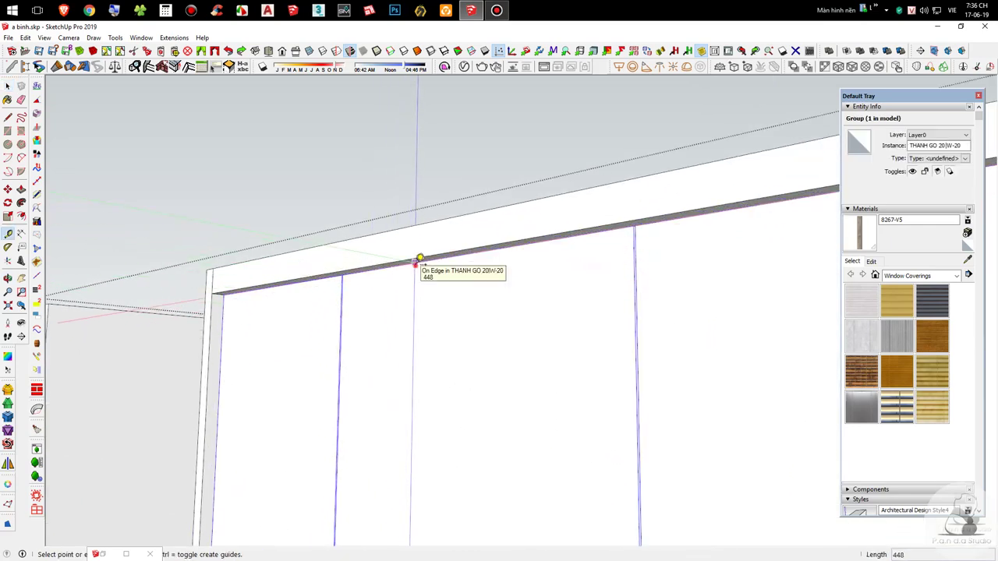
text(20)
key(Return)
scroll(234, 346, down, 5)
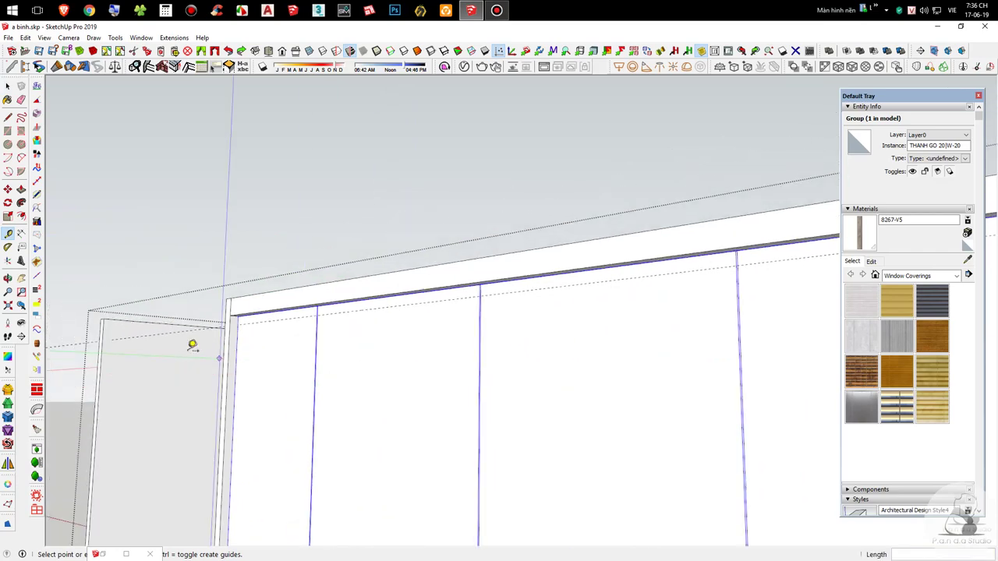
key(space)
scroll(312, 339, up, 4)
scroll(456, 348, up, 1)
key(s)
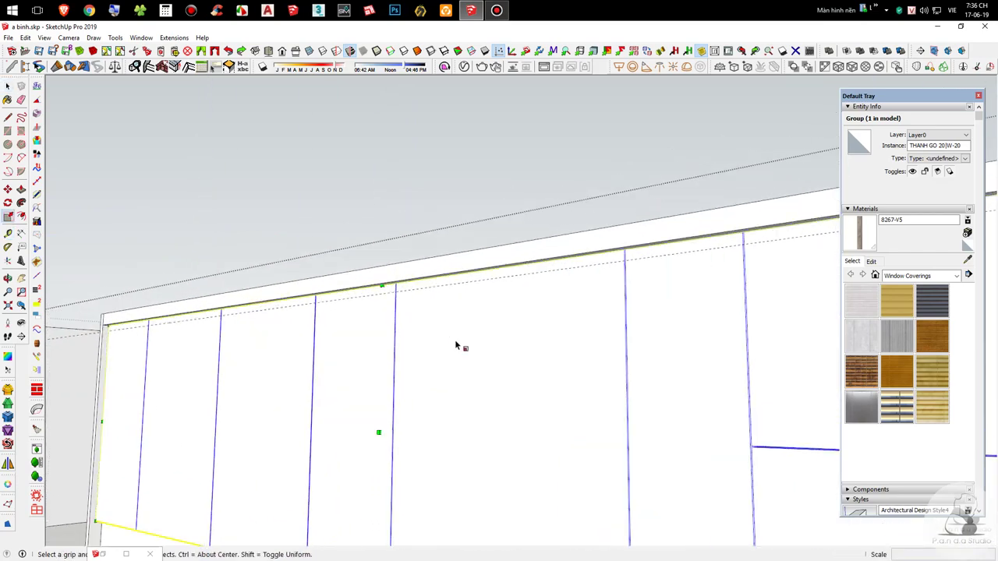
scroll(390, 289, up, 3)
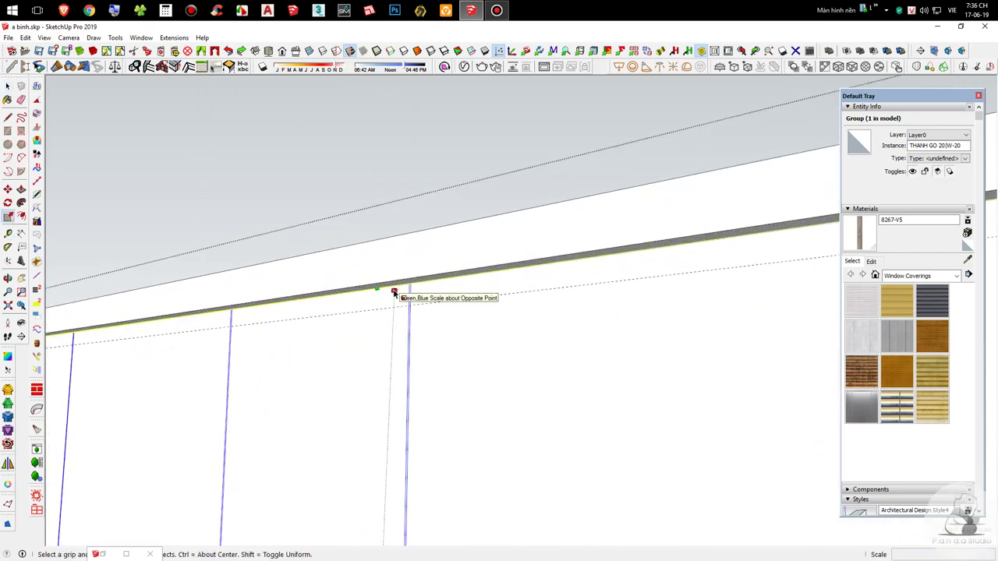
middle_drag(431, 320, 327, 263)
middle_drag(372, 334, 365, 303)
key(space)
scroll(366, 303, down, 6)
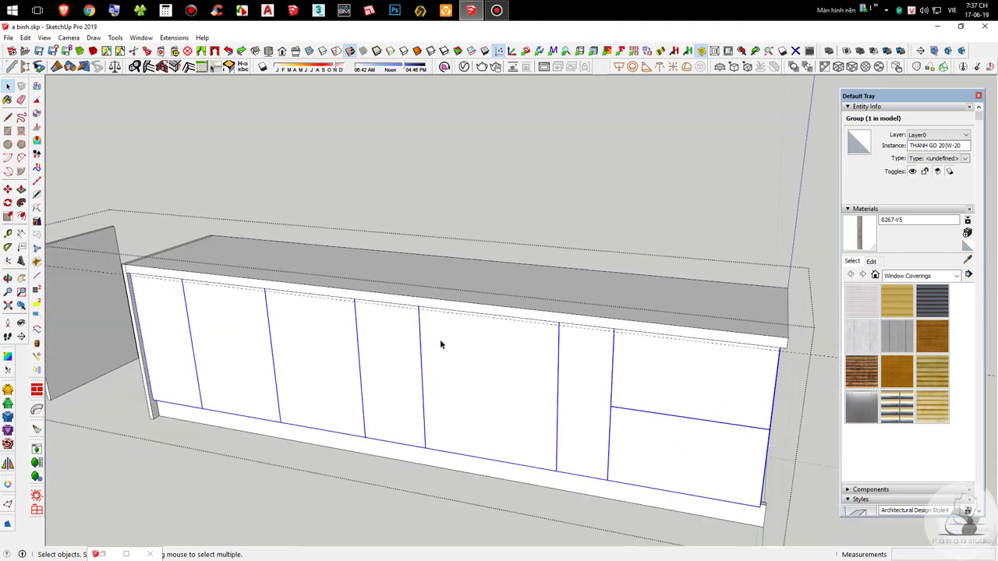
double_click(440, 345)
click(441, 345)
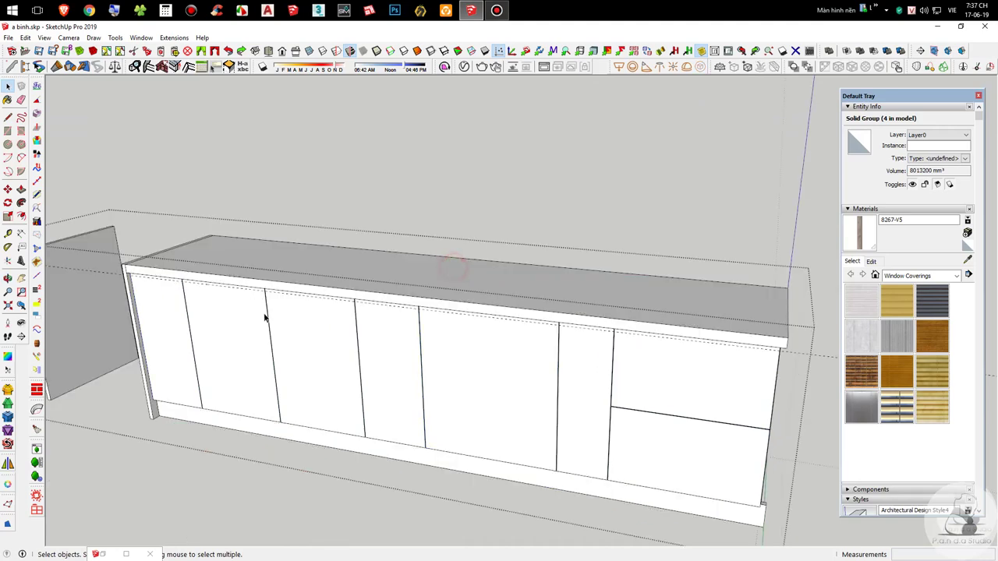
Step: Scale the cabinet fronts group in height so its top edge comes down to the guide line
click(263, 316)
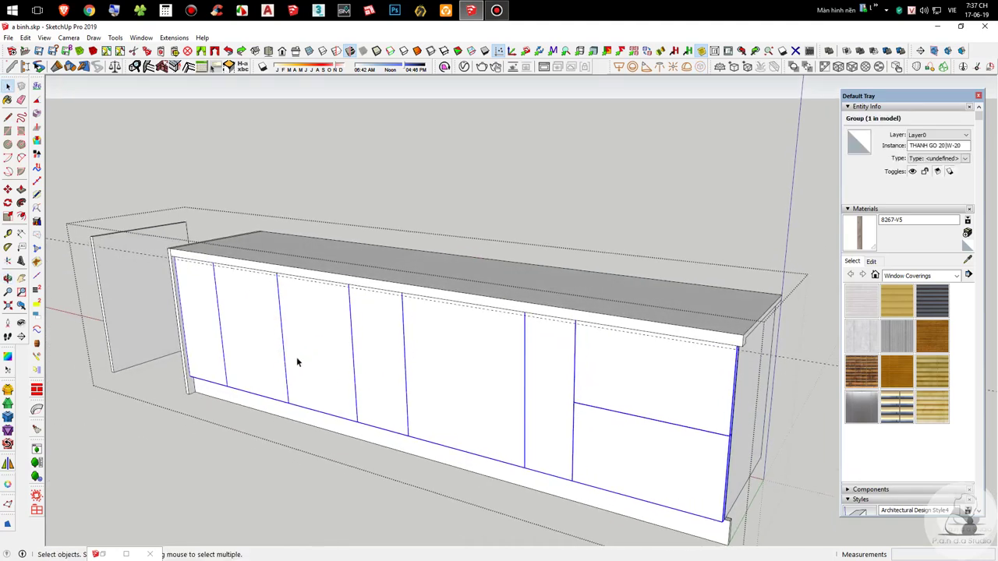
key(s)
scroll(401, 310, up, 5)
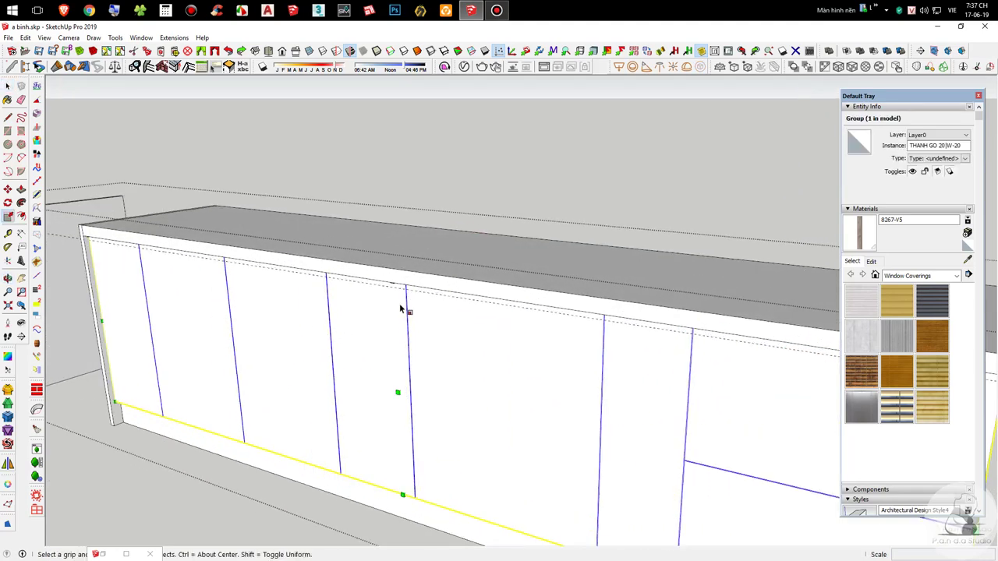
scroll(391, 313, up, 2)
scroll(391, 316, down, 3)
middle_drag(429, 302, 412, 302)
scroll(410, 302, up, 3)
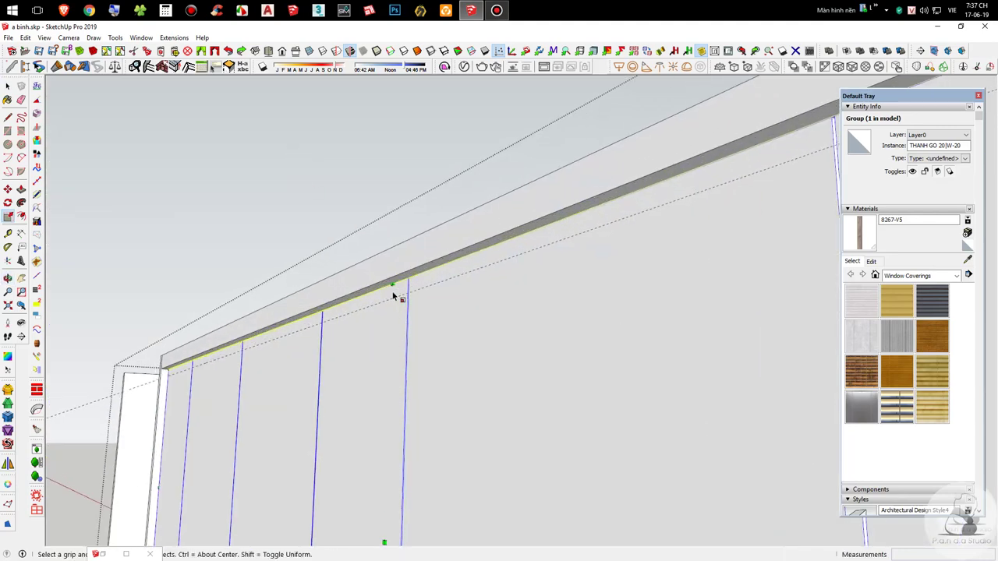
drag(399, 287, 368, 307)
scroll(507, 297, down, 5)
key(space)
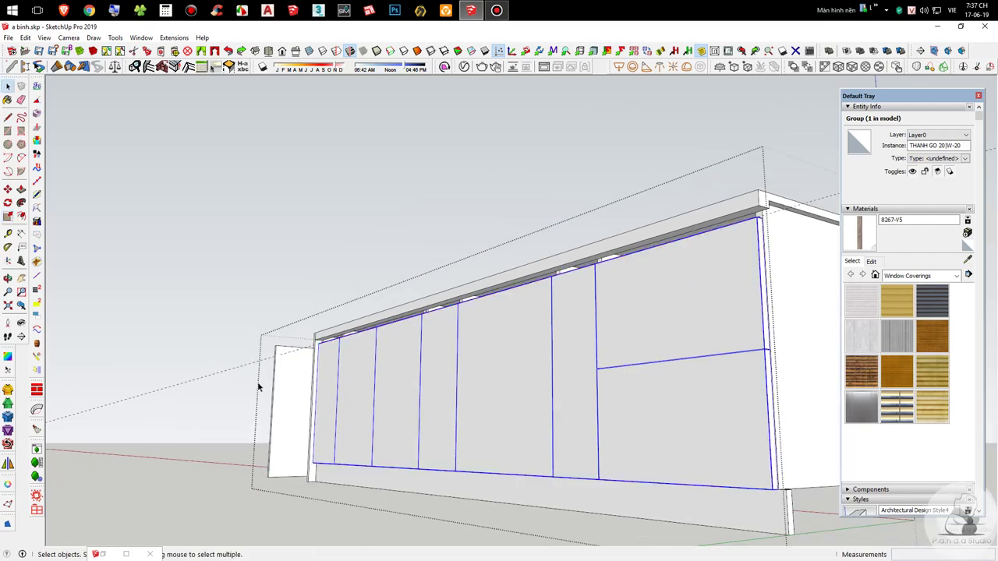
Step: Delete the guide line below the countertop
drag(259, 380, 187, 289)
key(Delete)
scroll(226, 320, down, 5)
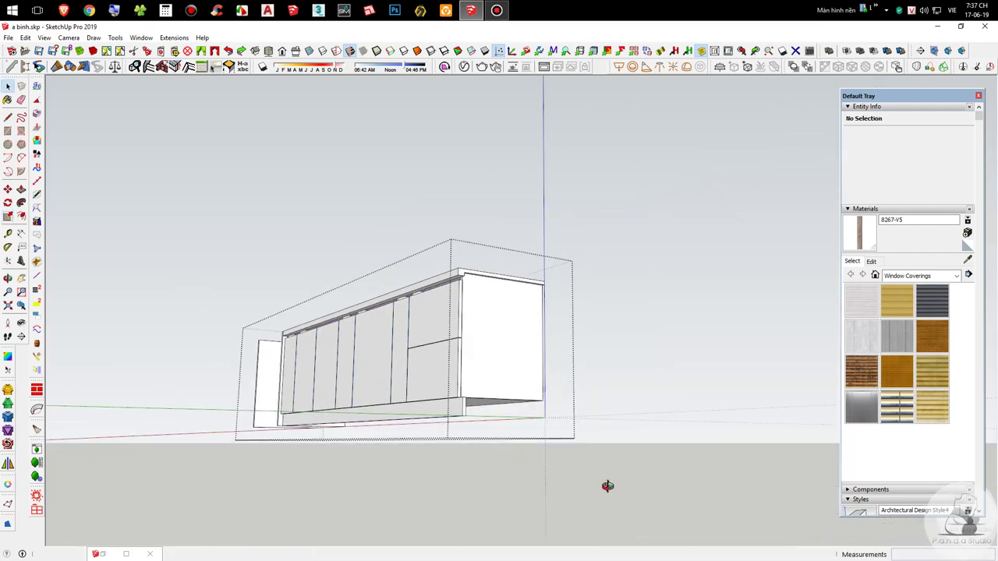
Step: Delete the countertop slab from the cabinet
middle_drag(559, 430, 592, 498)
scroll(465, 404, up, 4)
middle_drag(463, 404, 386, 324)
scroll(386, 324, up, 3)
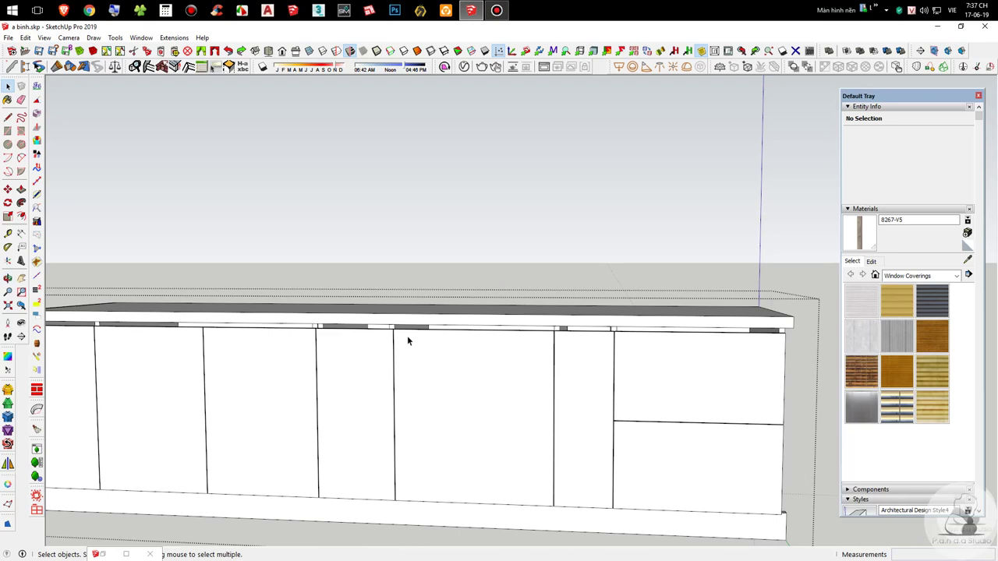
middle_drag(569, 335, 261, 330)
scroll(261, 330, up, 3)
click(262, 331)
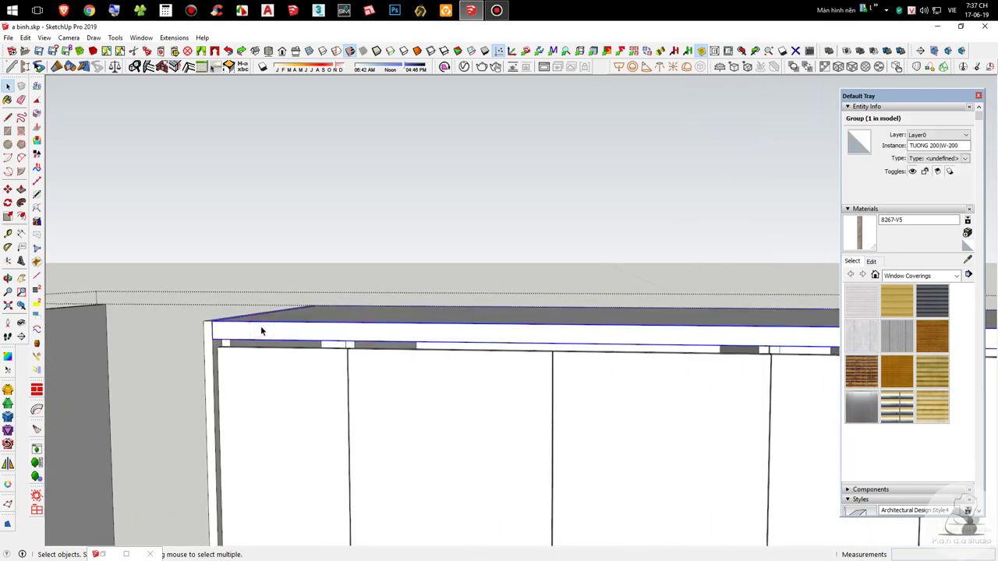
key(Delete)
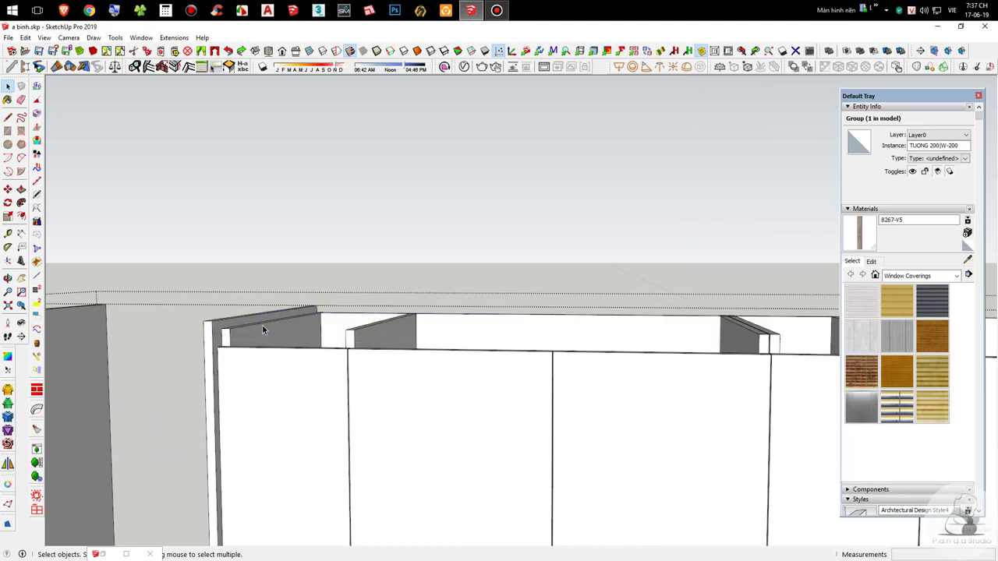
Step: Draw a THANH GO 20 wood rail, 70 mm high and 20 mm wide, along the cabinet's top front between the end panels
middle_drag(262, 324, 309, 336)
scroll(310, 336, up, 5)
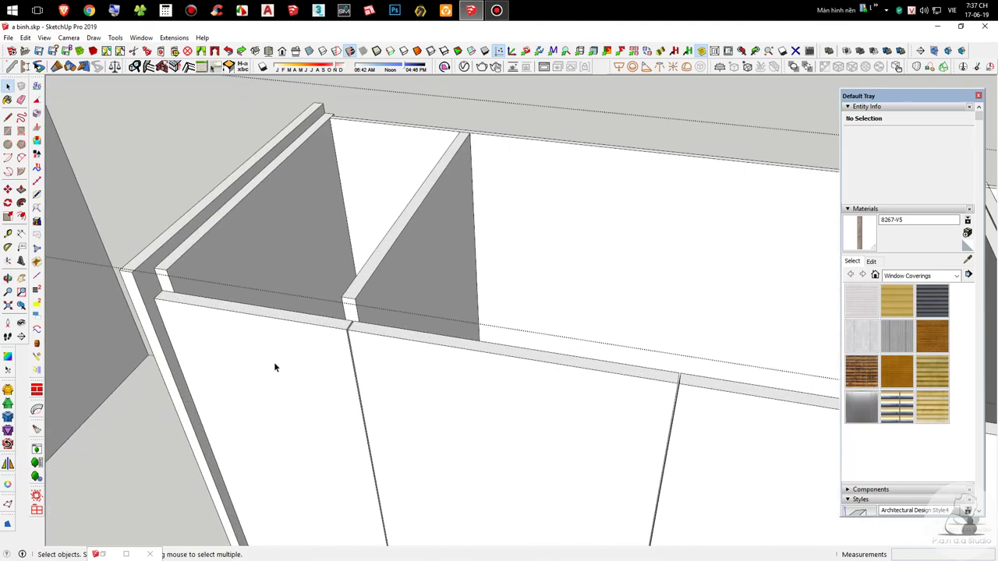
scroll(185, 294, up, 3)
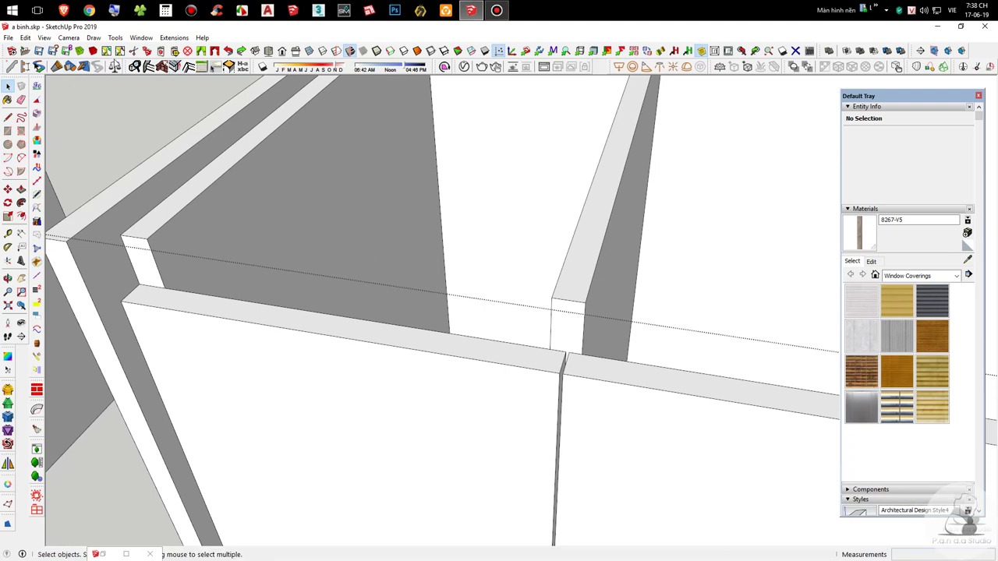
click(107, 554)
double_click(198, 303)
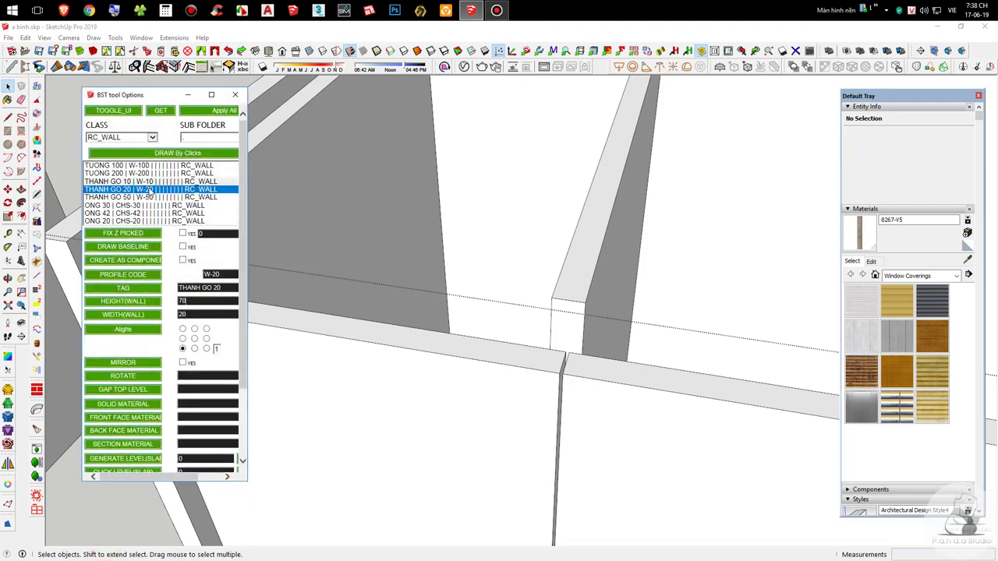
click(163, 152)
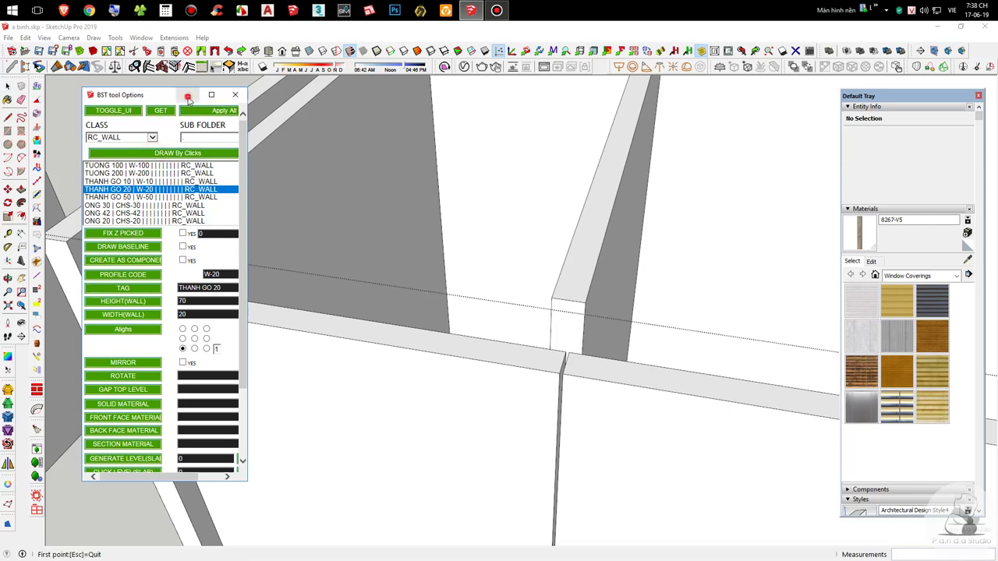
scroll(157, 248, up, 4)
click(146, 242)
scroll(147, 242, down, 4)
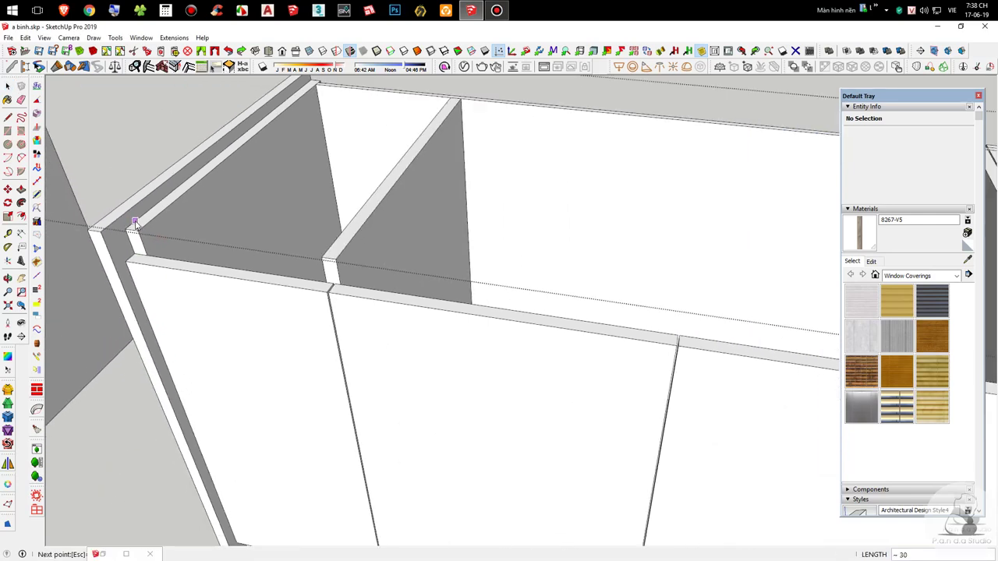
scroll(622, 300, up, 2)
scroll(652, 303, down, 6)
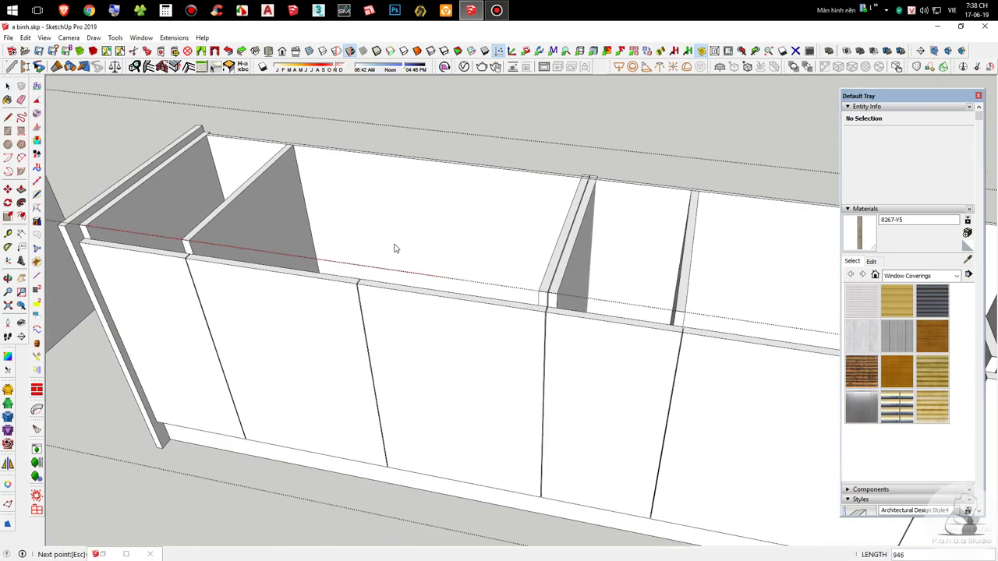
scroll(575, 272, up, 6)
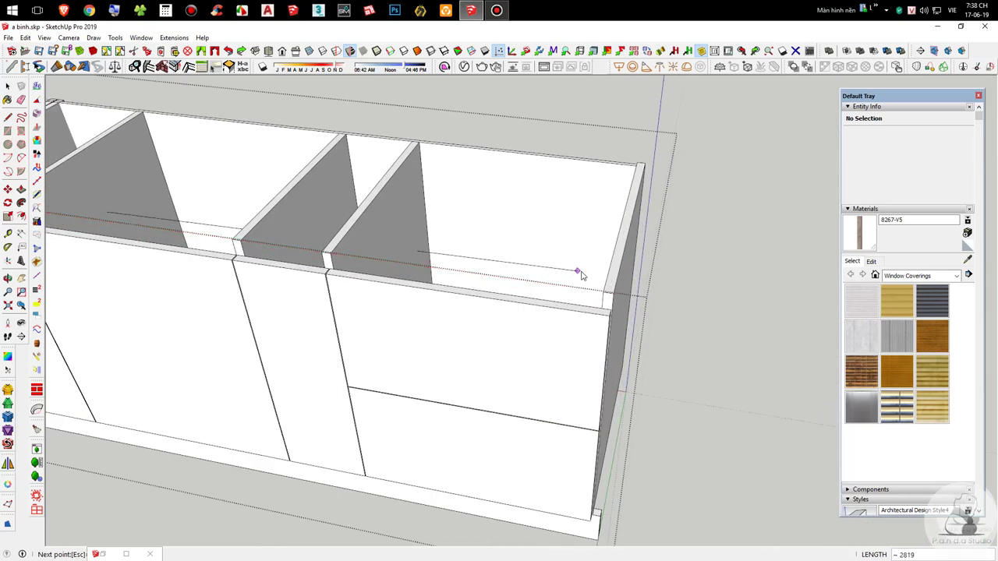
key(space)
Step: Move the wood rail so that it sits flush with the top front corners of the carcass panels
click(598, 282)
middle_drag(599, 283, 763, 227)
scroll(646, 211, up, 1)
key(m)
middle_drag(648, 189, 142, 282)
click(649, 259)
key(space)
Step: Delete the cabinet fronts group below the rail
scroll(656, 264, down, 3)
middle_drag(278, 227, 397, 240)
scroll(398, 240, up, 6)
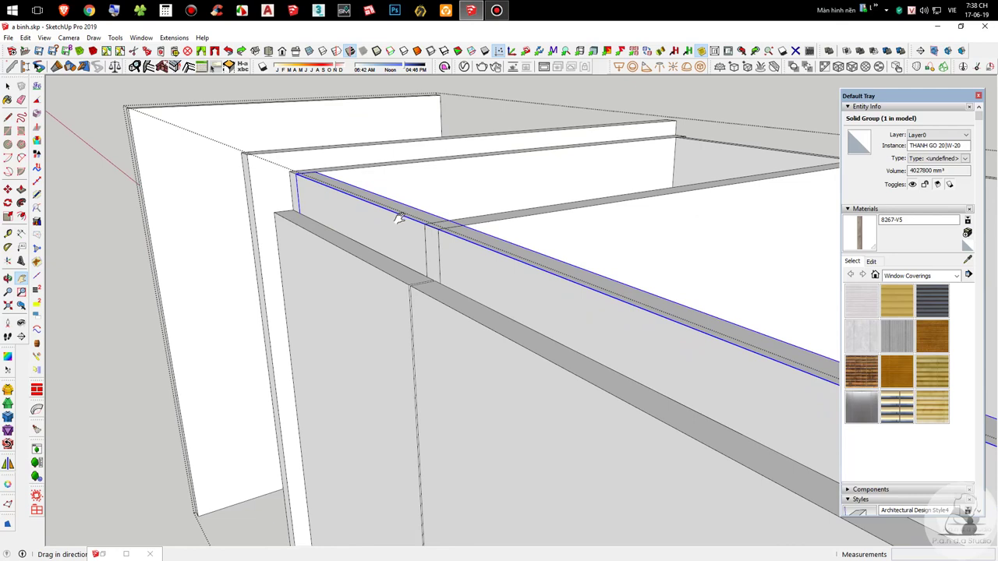
scroll(537, 277, up, 2)
key(space)
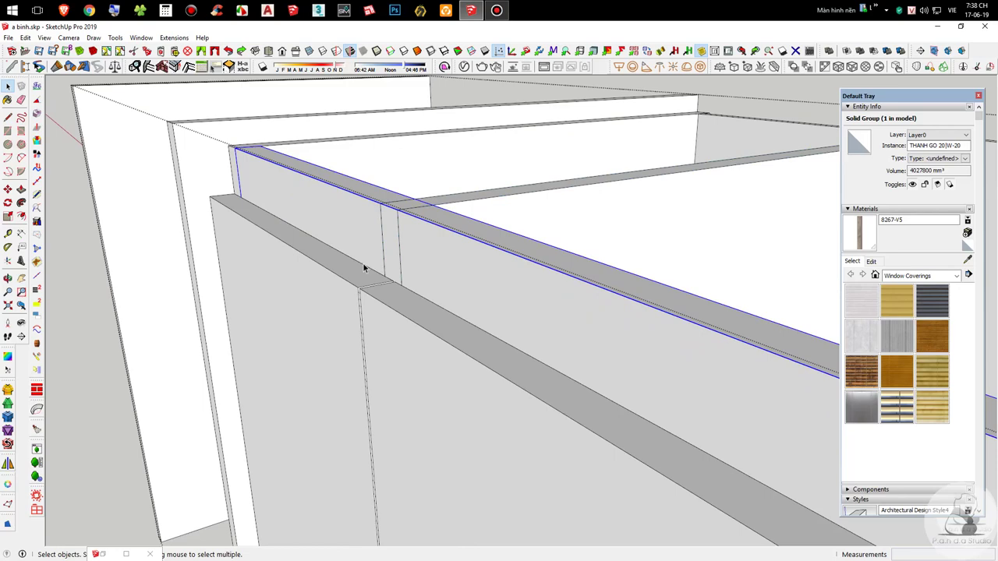
scroll(364, 268, down, 3)
click(353, 269)
key(Delete)
Step: Inside a divider panel's group, draw a notch rectangle with a 70 mm side at the top front corner
scroll(455, 230, up, 2)
click(543, 194)
double_click(453, 212)
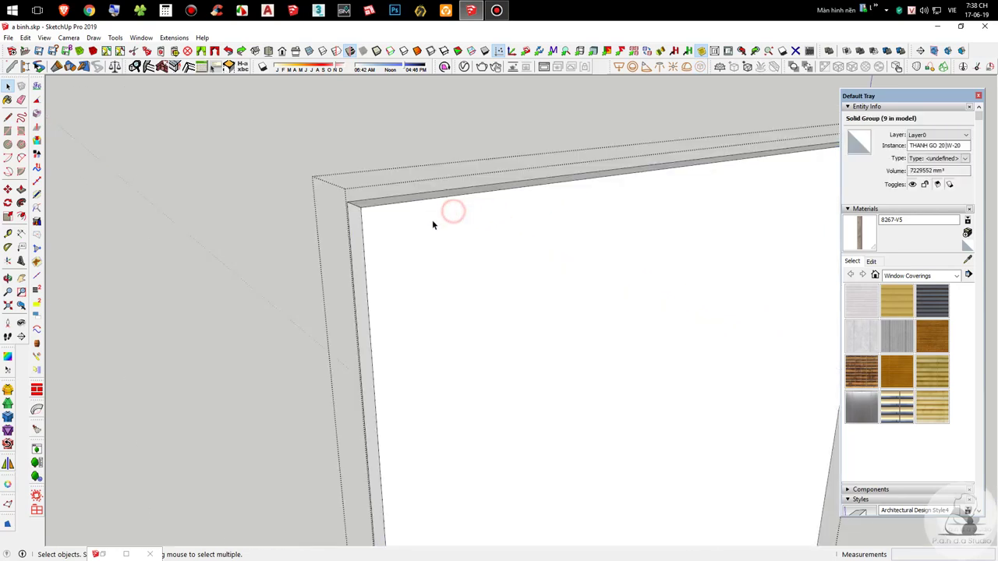
scroll(390, 234, up, 1)
key(r)
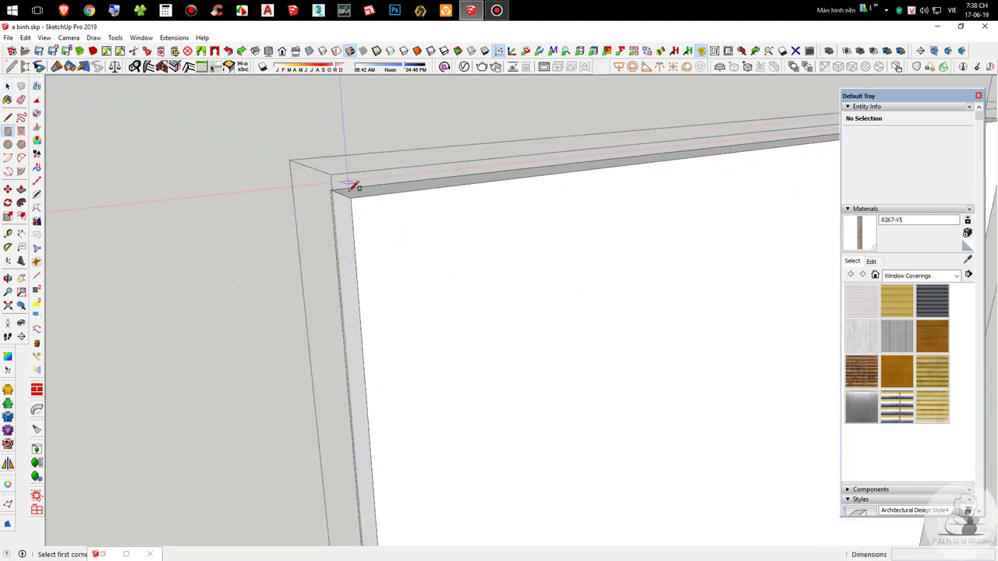
click(351, 196)
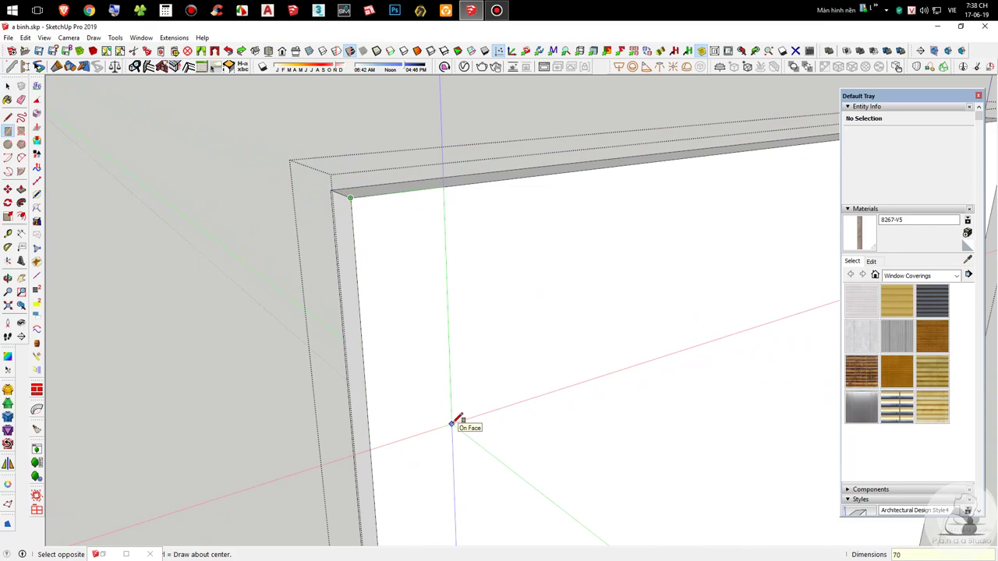
key(Return)
Step: Push the notch rectangle through the divider's thickness to cut it out, and close the group
key(p)
click(386, 241)
click(334, 192)
key(space)
scroll(358, 275, down, 10)
click(456, 283)
Step: Examine where the top front rail crosses the divider panels
middle_drag(457, 285, 251, 431)
scroll(244, 430, up, 7)
middle_drag(169, 383, 164, 313)
scroll(403, 341, down, 4)
scroll(320, 378, up, 8)
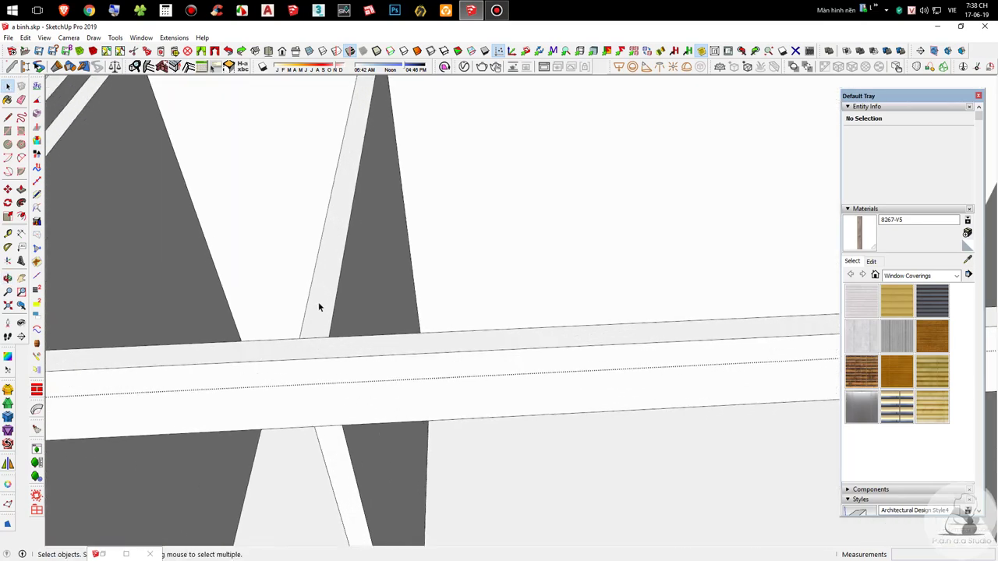
scroll(318, 302, down, 5)
scroll(545, 343, up, 4)
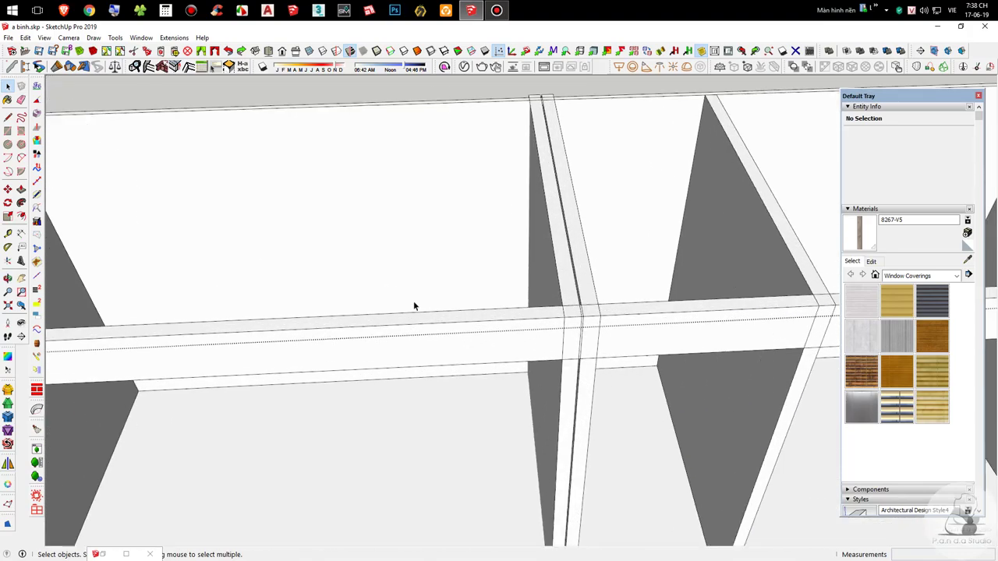
scroll(225, 259, down, 3)
mouse_move(263, 286)
middle_down()
mouse_move(478, 294)
mouse_move(445, 159)
mouse_move(432, 288)
mouse_move(474, 269)
middle_up()
Step: Copy the notched divider from near the cabinet's left end onto the first panel of the middle divider pair
click(474, 269)
scroll(477, 268, up, 4)
click(445, 274)
scroll(459, 243, down, 4)
click(196, 213)
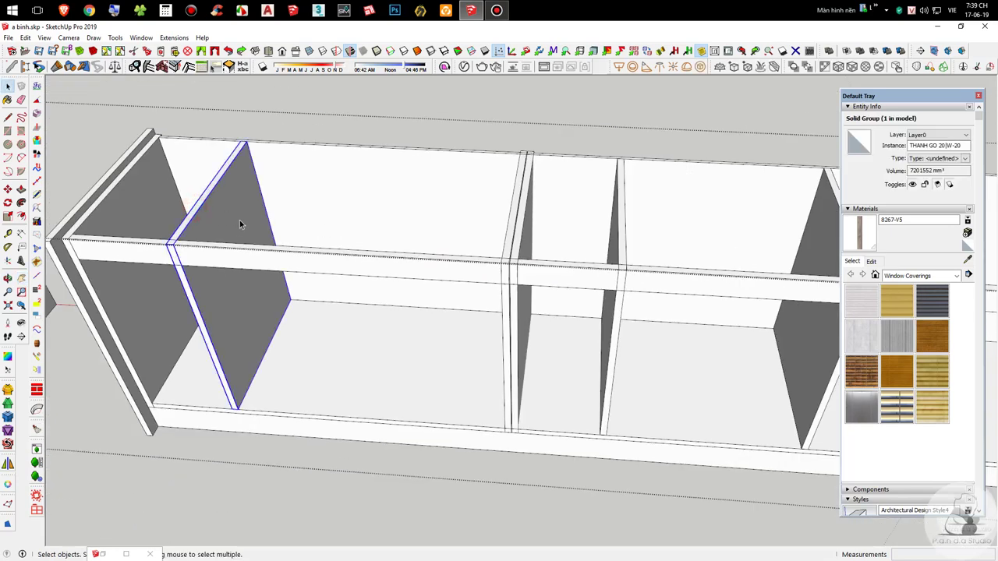
key(m)
scroll(241, 223, up, 2)
scroll(144, 226, down, 3)
scroll(144, 226, up, 5)
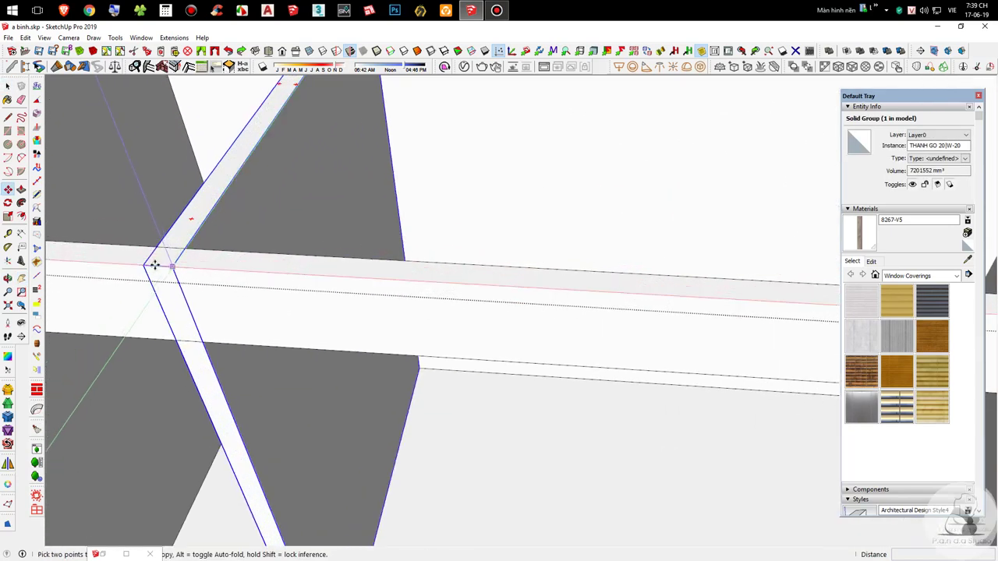
click(158, 246)
key(ctrl)
scroll(167, 234, down, 4)
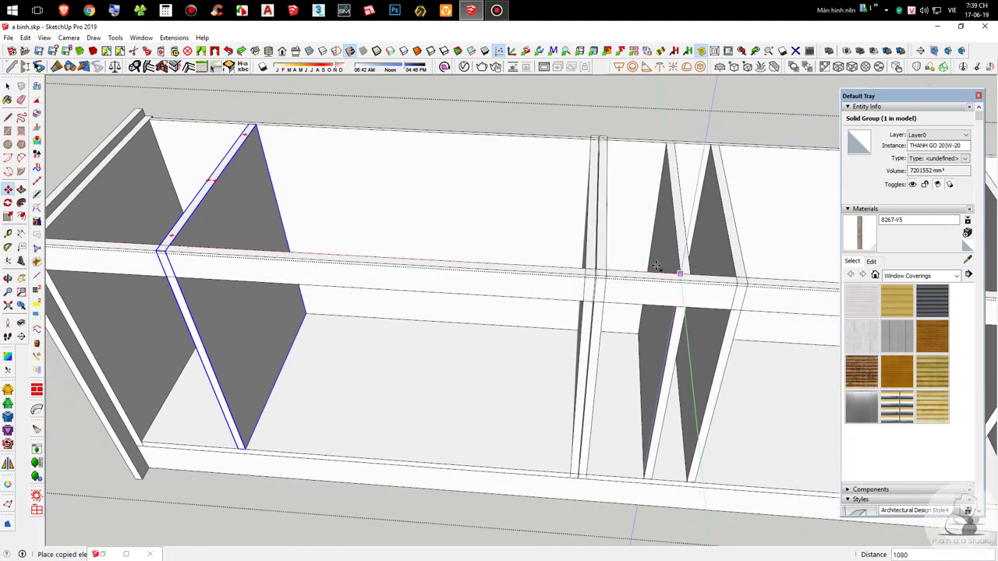
scroll(501, 278, up, 5)
click(309, 291)
Step: Place another copy of the notched divider on the adjacent second panel of the middle pair
click(309, 291)
key(ctrl)
click(390, 298)
scroll(398, 243, down, 6)
key(space)
Step: Delete the two old un-notched panels that overlap the new dividers of the middle pair
middle_drag(399, 378, 396, 367)
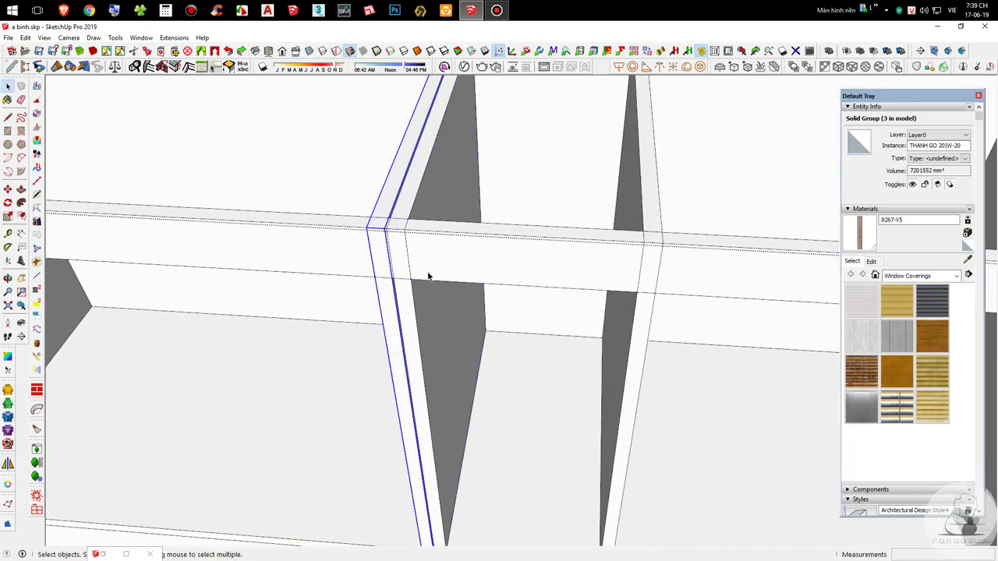
middle_drag(418, 305, 379, 418)
scroll(379, 418, down, 4)
scroll(443, 184, up, 8)
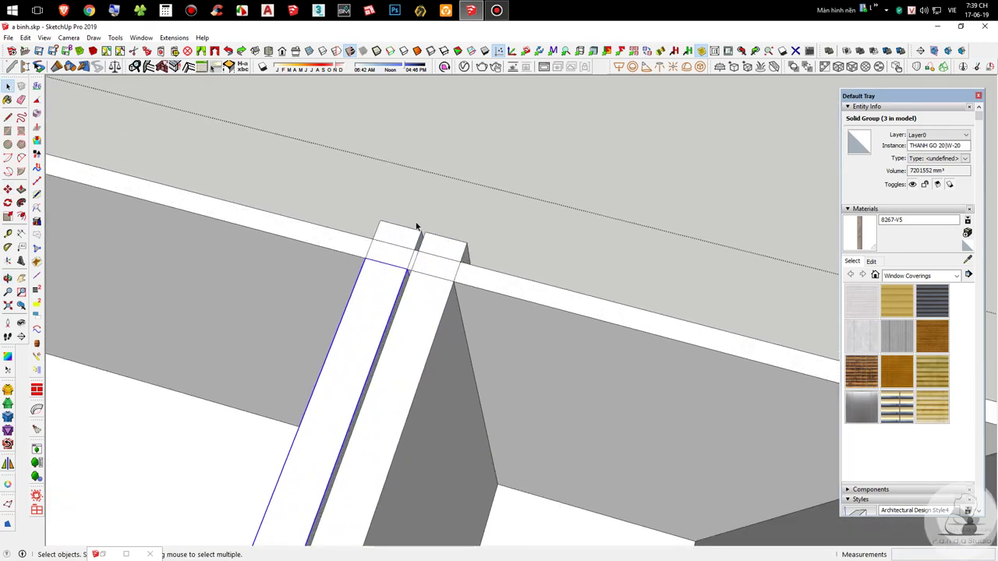
click(396, 247)
key(Delete)
click(453, 253)
scroll(413, 246, down, 5)
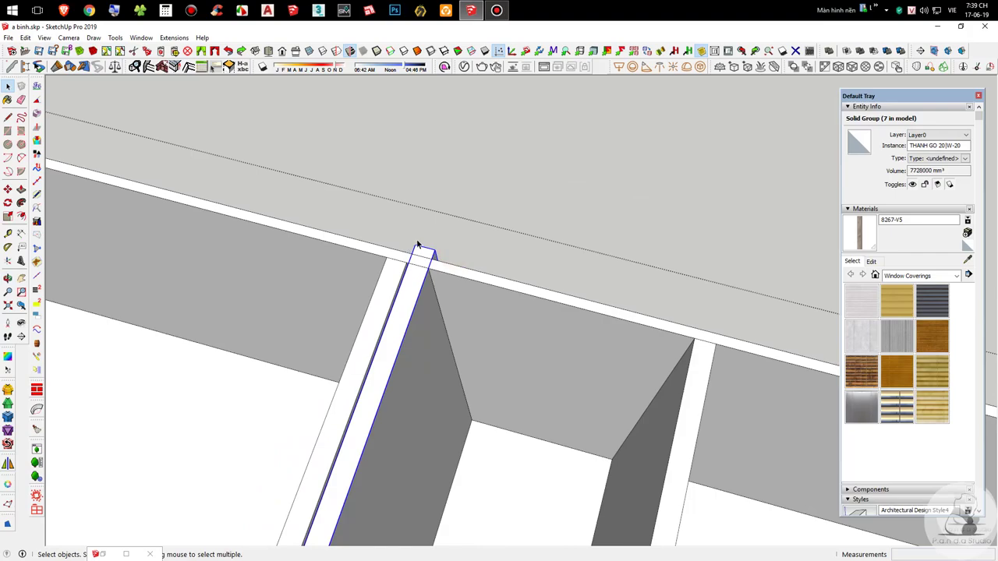
key(Delete)
scroll(436, 237, down, 3)
click(437, 239)
scroll(437, 239, down, 4)
scroll(410, 375, up, 4)
Step: Copy the right-hand notched divider of the middle pair about 274 mm over, onto the next old divider to its right
middle_drag(413, 373, 476, 314)
scroll(252, 370, down, 3)
scroll(466, 293, up, 1)
click(468, 295)
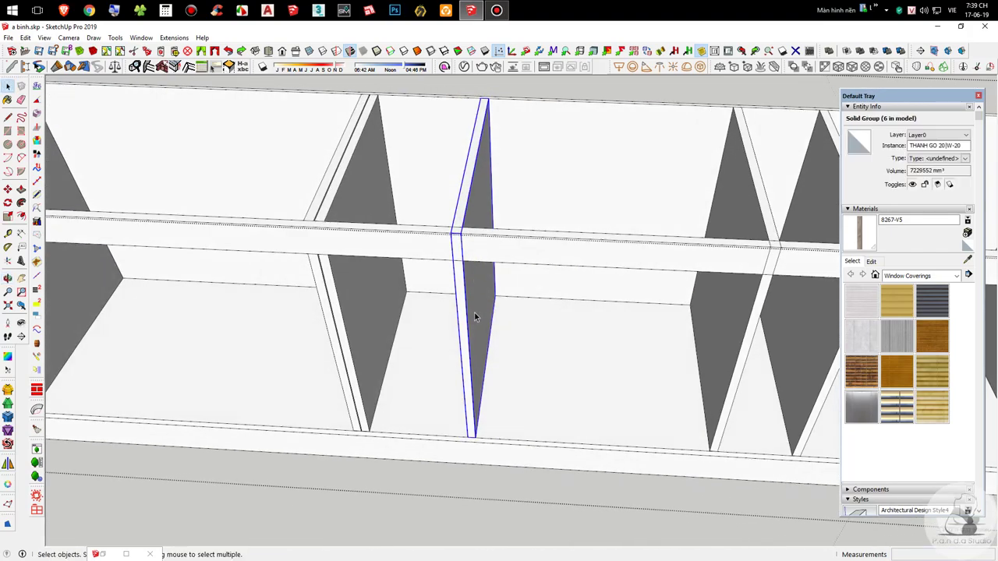
scroll(352, 237, up, 4)
click(330, 206)
scroll(327, 209, up, 3)
key(m)
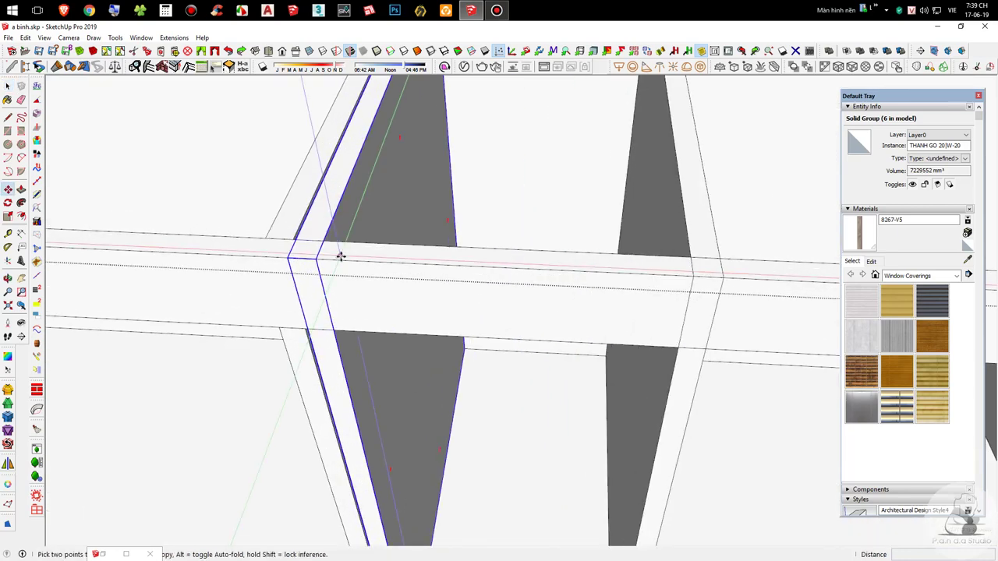
click(323, 241)
key(ctrl)
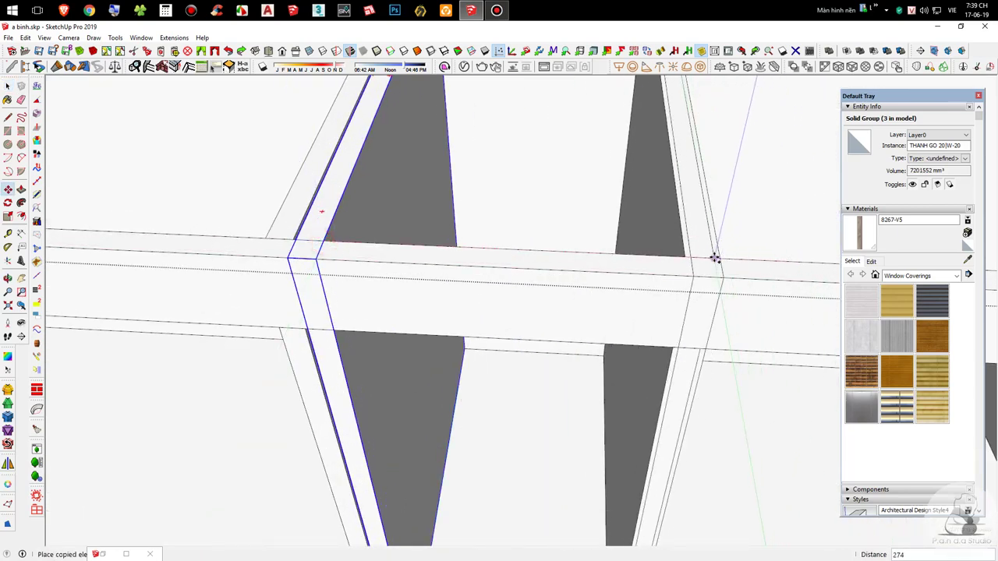
click(718, 256)
Step: Copy the notched divider onto the two remaining dividers toward the right end, the last copy about 207 mm from the previous one
scroll(204, 226, down, 4)
scroll(142, 224, down, 3)
scroll(382, 217, up, 5)
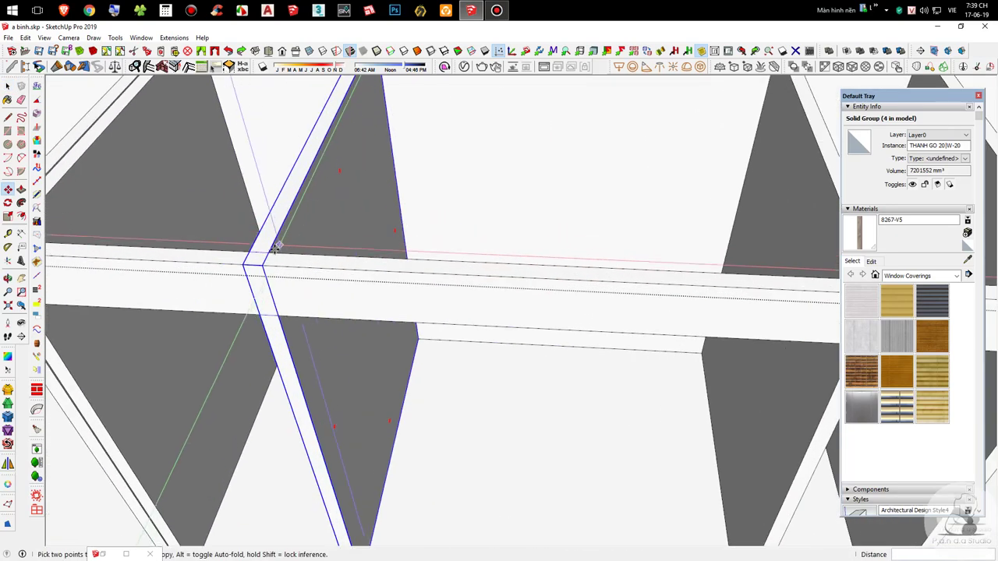
click(269, 253)
key(ctrl)
scroll(271, 252, down, 4)
scroll(530, 261, up, 4)
click(468, 275)
click(469, 275)
key(ctrl)
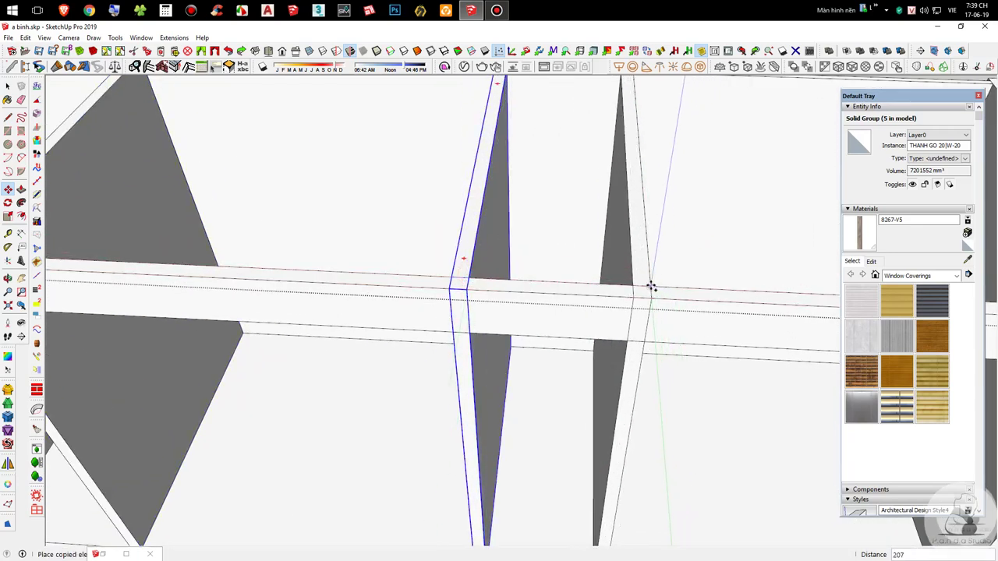
click(650, 285)
Step: Examine the cabinet from several sides and check where the new notched dividers meet the top front rail
scroll(346, 252, down, 5)
scroll(496, 239, up, 2)
scroll(496, 239, up, 2)
middle_drag(218, 258, 583, 254)
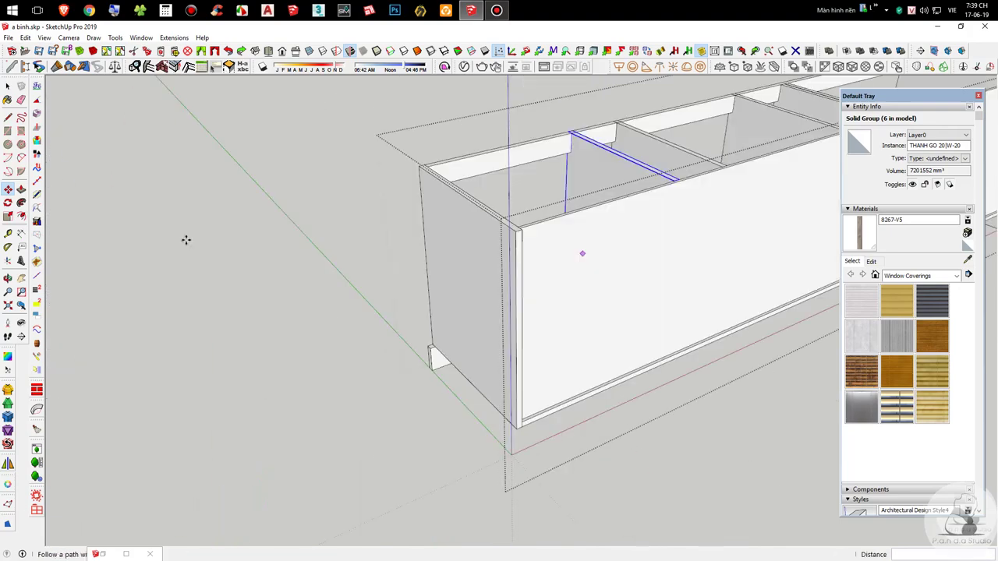
scroll(159, 234, down, 4)
scroll(507, 212, up, 3)
middle_drag(508, 211, 806, 130)
middle_drag(374, 374, 829, 421)
shift+middle_drag(663, 283, 370, 283)
scroll(596, 220, up, 4)
scroll(595, 221, up, 2)
middle_drag(595, 221, 487, 255)
scroll(487, 256, up, 2)
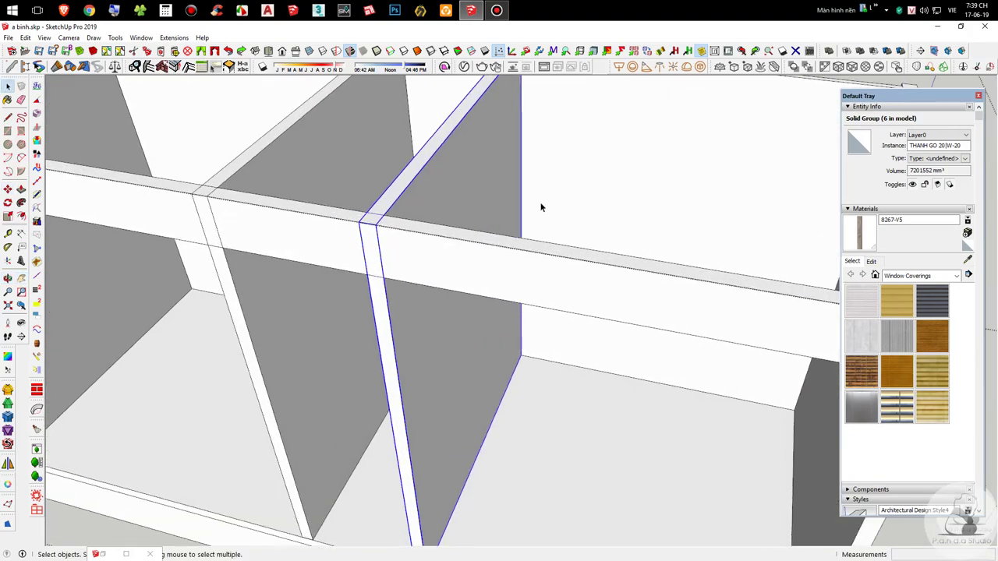
Step: Delete the old un-notched dividers overlapping the new copies in the right part of the cabinet
scroll(520, 331, down, 4)
click(604, 167)
scroll(468, 279, up, 3)
click(439, 278)
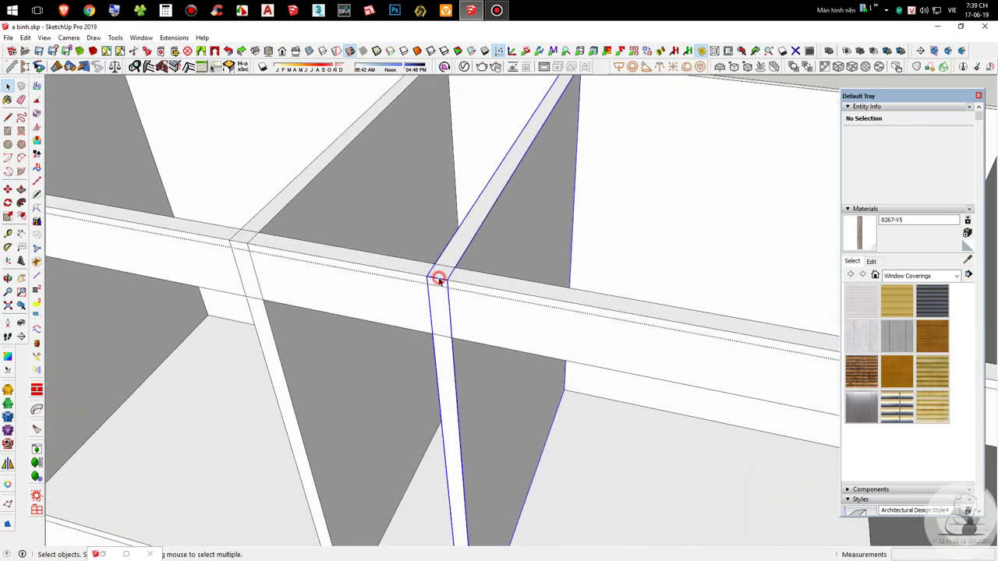
scroll(706, 310, down, 5)
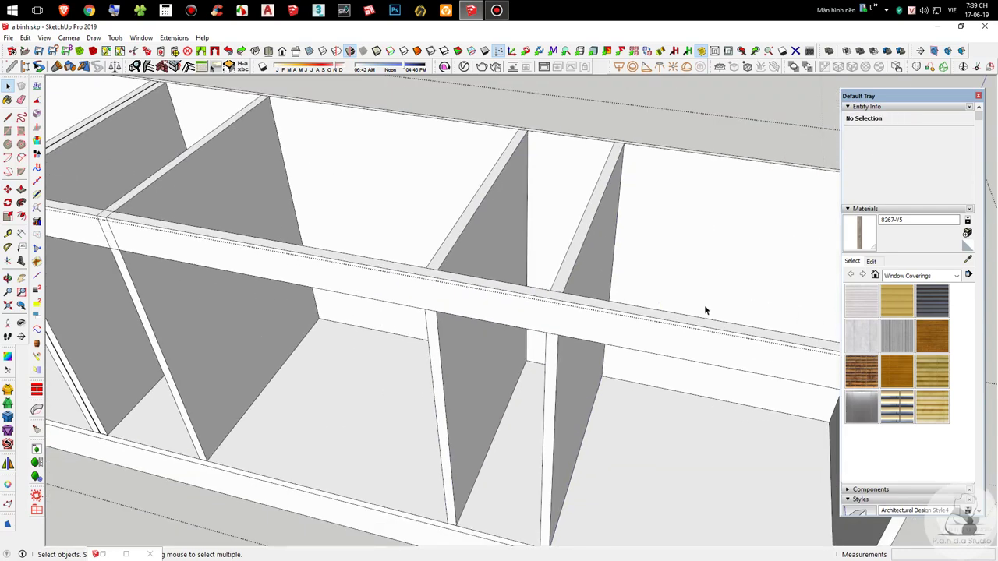
scroll(397, 273, up, 5)
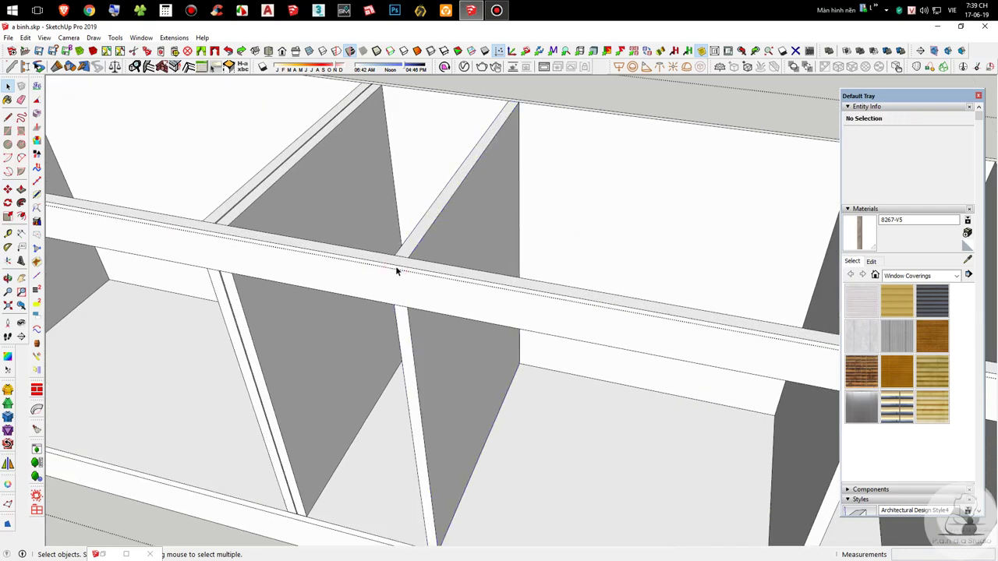
Step: Inside one middle-pair divider's group, try to move its bottom end down by 20 mm
scroll(395, 266, down, 3)
scroll(520, 348, down, 5)
mouse_move(520, 348)
middle_down()
mouse_move(577, 89)
mouse_move(394, 328)
middle_up()
scroll(418, 353, up, 5)
double_click(423, 345)
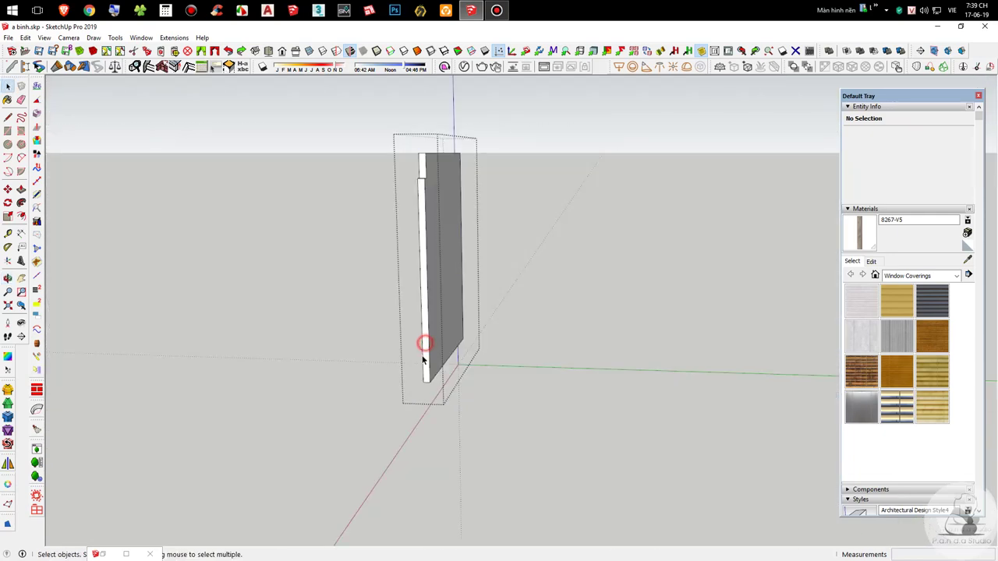
scroll(422, 355, up, 3)
drag(278, 268, 531, 435)
scroll(498, 292, up, 3)
key(m)
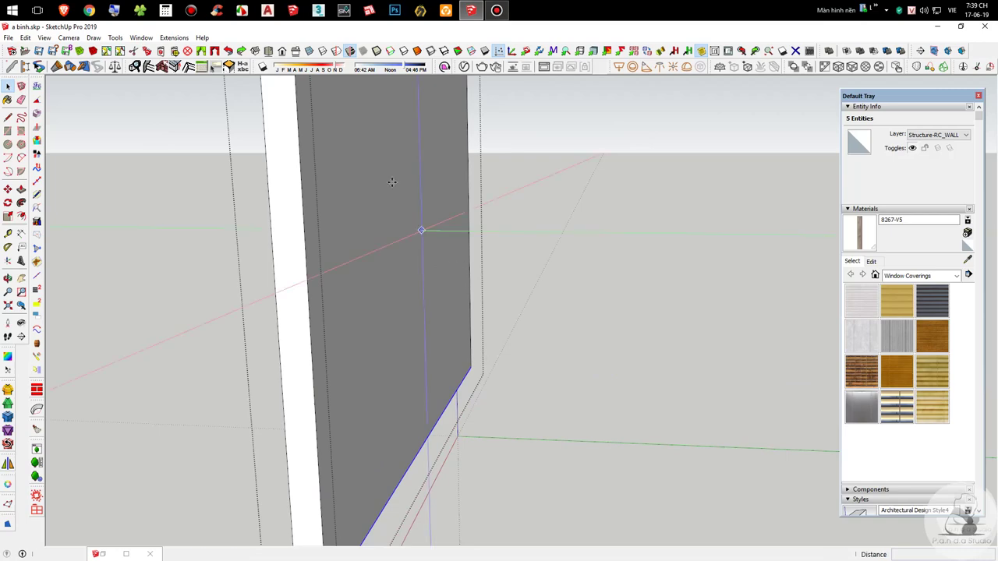
click(423, 229)
text(20)
key(Return)
key(space)
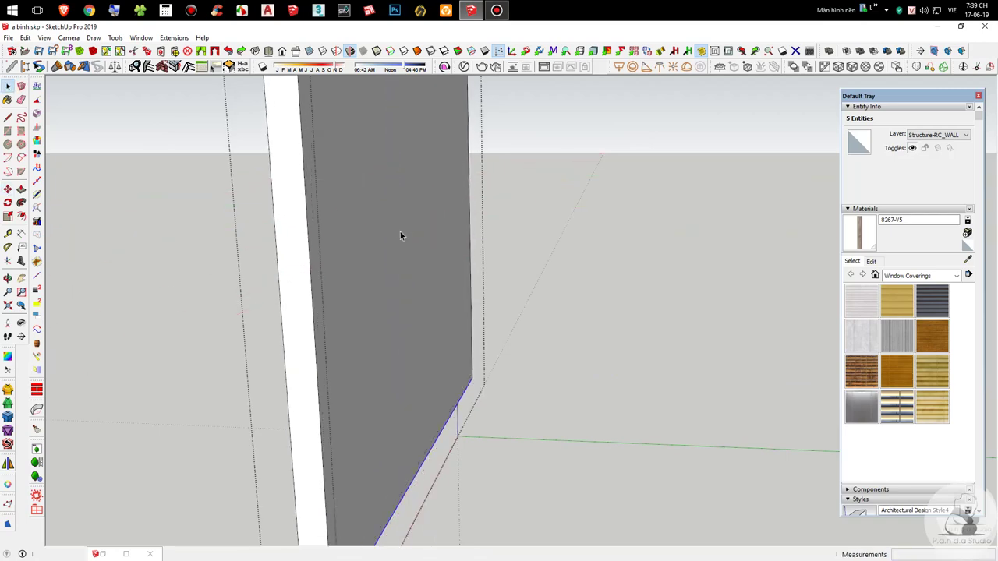
Step: Check the bottom ends of the middle-pair dividers and undo the last bottom-end move
scroll(521, 234, down, 5)
click(577, 303)
scroll(480, 297, up, 3)
double_click(459, 291)
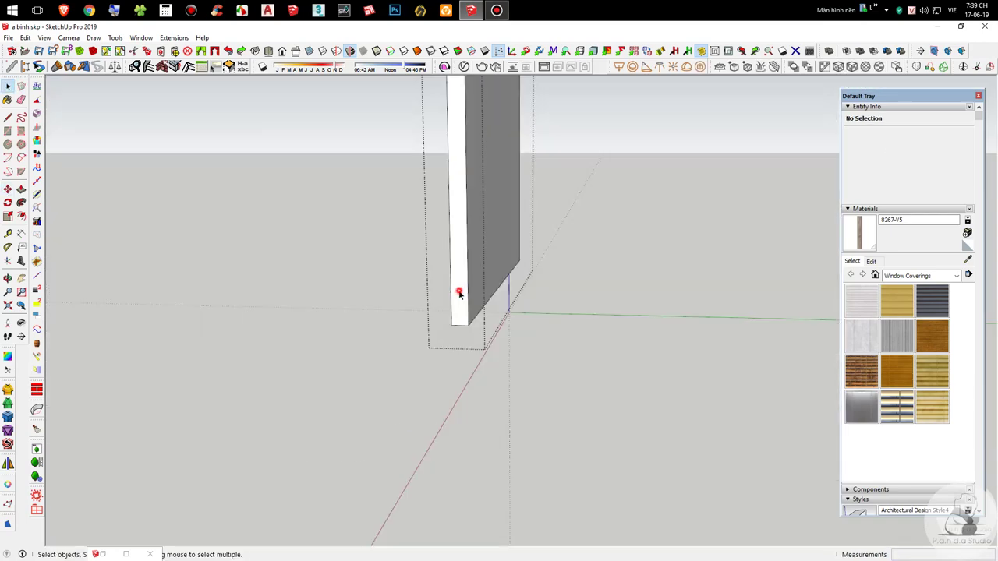
click(532, 356)
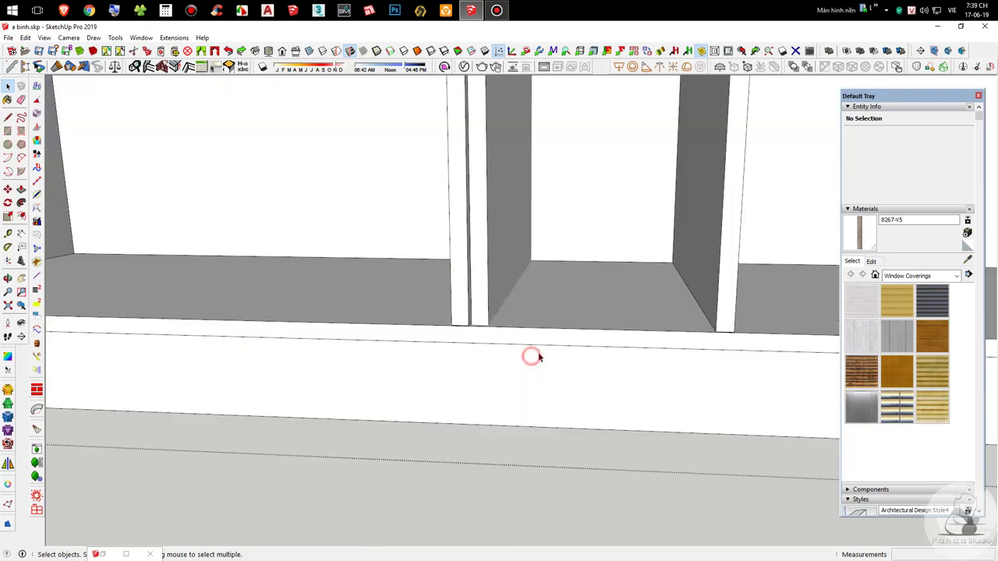
key(ctrl+z)
key(ctrl+z)
key(ctrl+z)
key(ctrl+z)
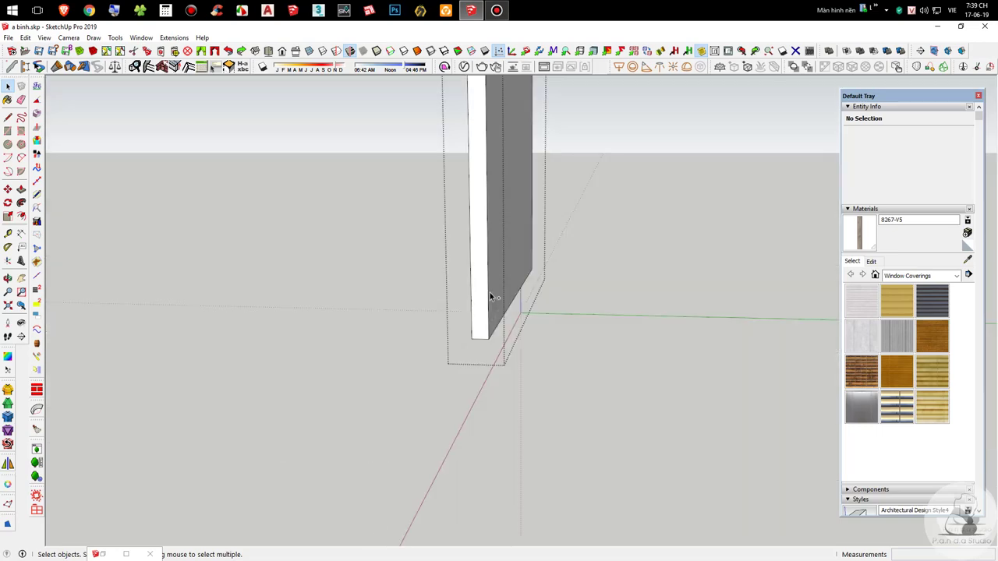
Step: Inside the right-hand middle-pair divider, extend the bottom face down about 21 mm to the underside of the bottom board
click(601, 362)
scroll(494, 314, up, 4)
scroll(435, 321, up, 4)
click(441, 318)
middle_drag(441, 319, 409, 247)
scroll(541, 406, up, 2)
double_click(519, 357)
middle_drag(519, 356, 505, 303)
key(p)
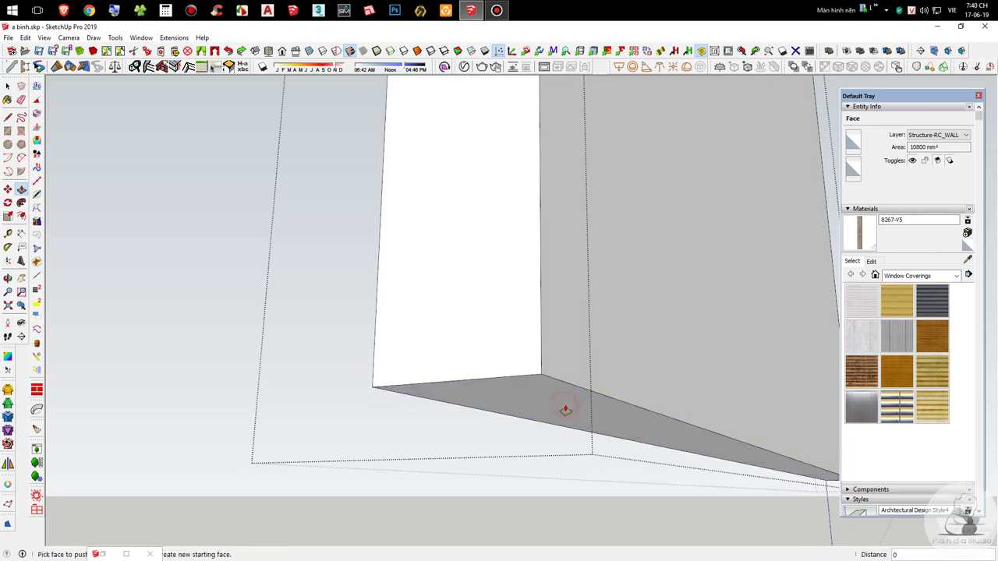
scroll(562, 401, down, 3)
drag(560, 395, 532, 454)
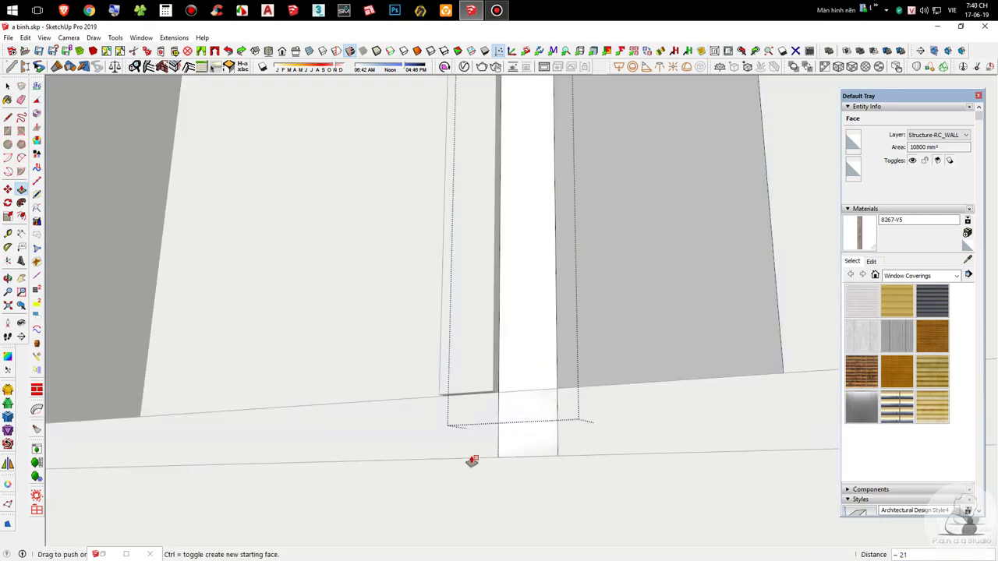
click(469, 456)
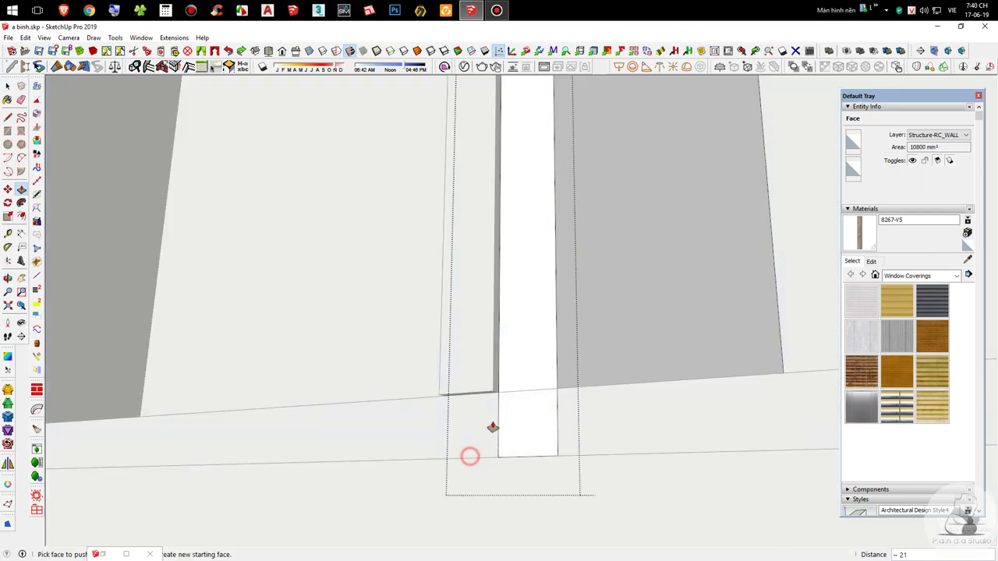
key(space)
Step: Repeat the same Push/Pull distance on the bottom face of the other middle-pair divider and close its group
middle_drag(490, 351, 484, 393)
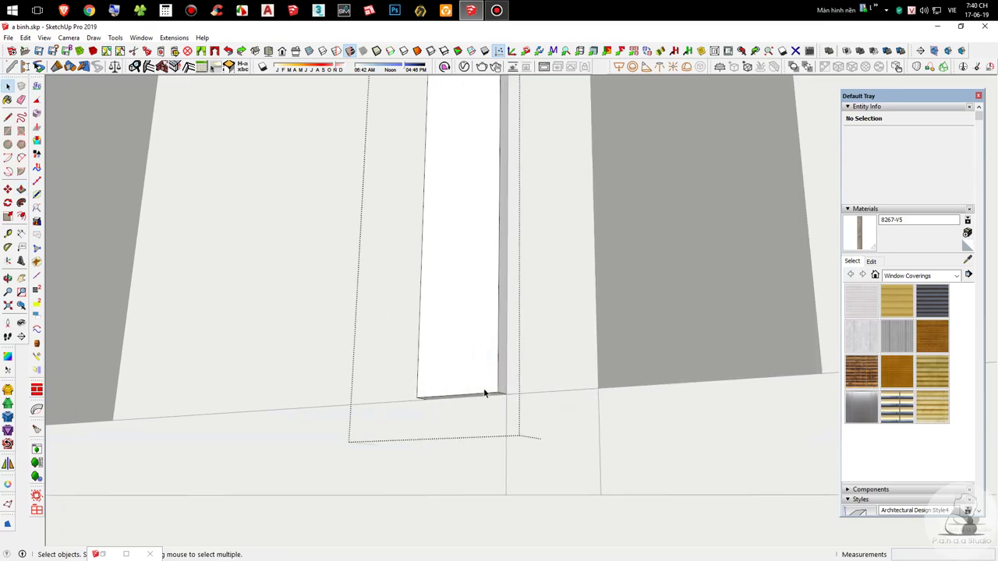
scroll(484, 395, up, 2)
key(p)
double_click(485, 397)
key(space)
scroll(485, 397, down, 3)
scroll(532, 330, down, 3)
middle_drag(575, 392, 559, 478)
scroll(559, 478, down, 3)
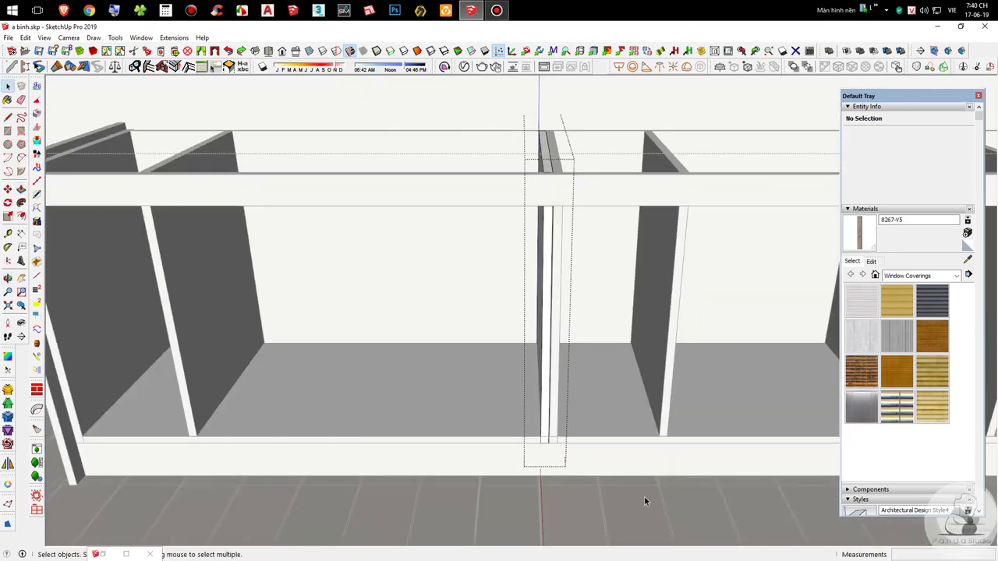
scroll(267, 439, up, 3)
click(305, 438)
scroll(601, 434, down, 2)
Step: Inside the leftmost inner divider's group, extend the bottom face about 1 mm down to meet the bottom board
scroll(292, 424, up, 3)
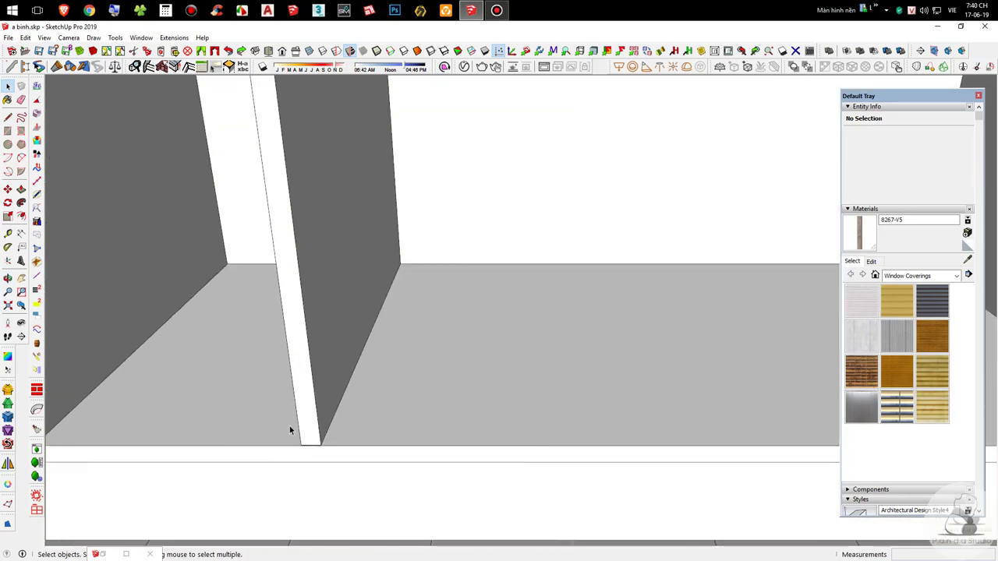
scroll(298, 437, up, 3)
double_click(344, 444)
middle_drag(353, 441, 352, 210)
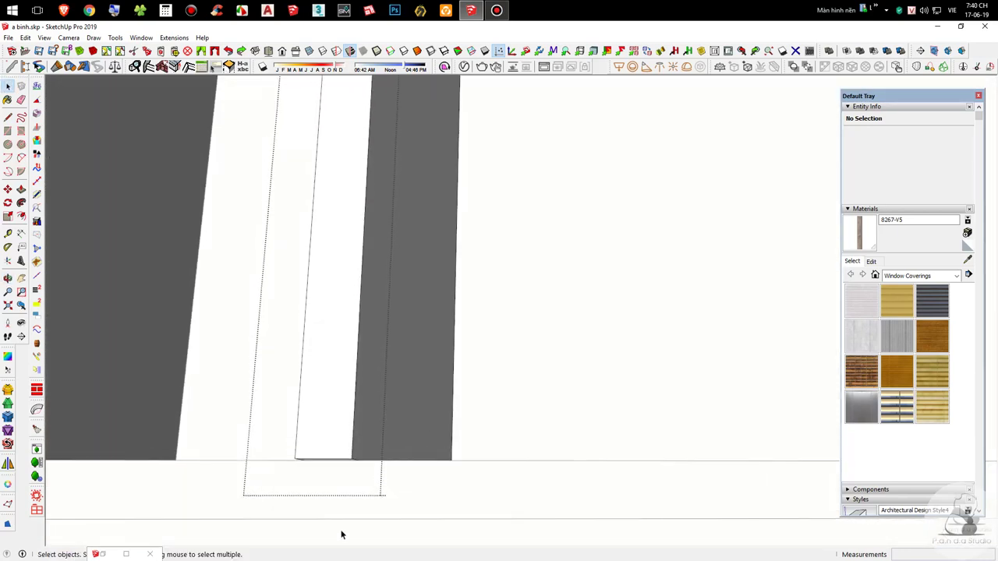
scroll(356, 429, up, 3)
key(p)
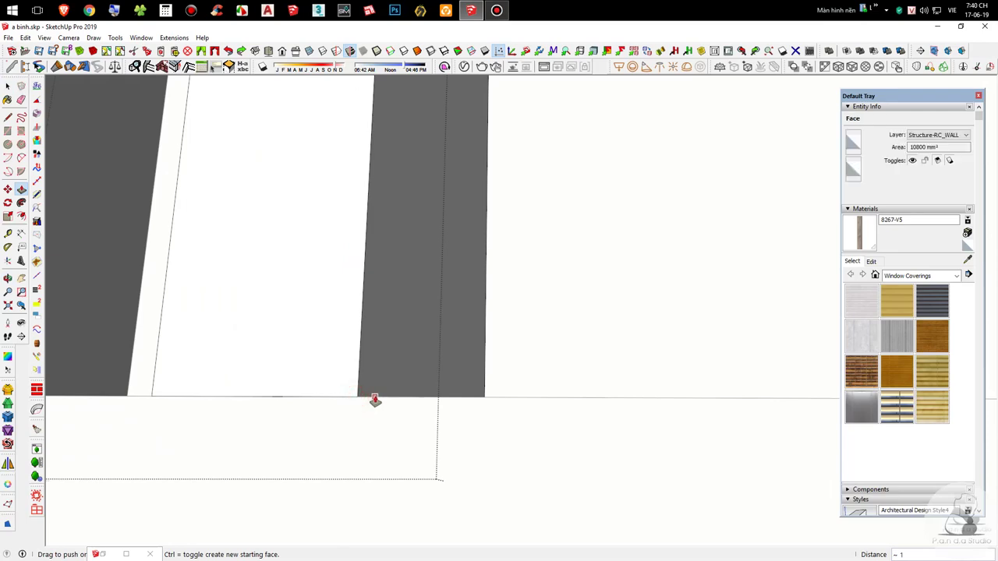
click(375, 400)
key(space)
middle_drag(472, 483, 463, 536)
scroll(443, 460, down, 6)
scroll(273, 419, down, 5)
Step: Examine the dividers, top front rail and bottom board along the full length of the cabinet
scroll(430, 416, up, 3)
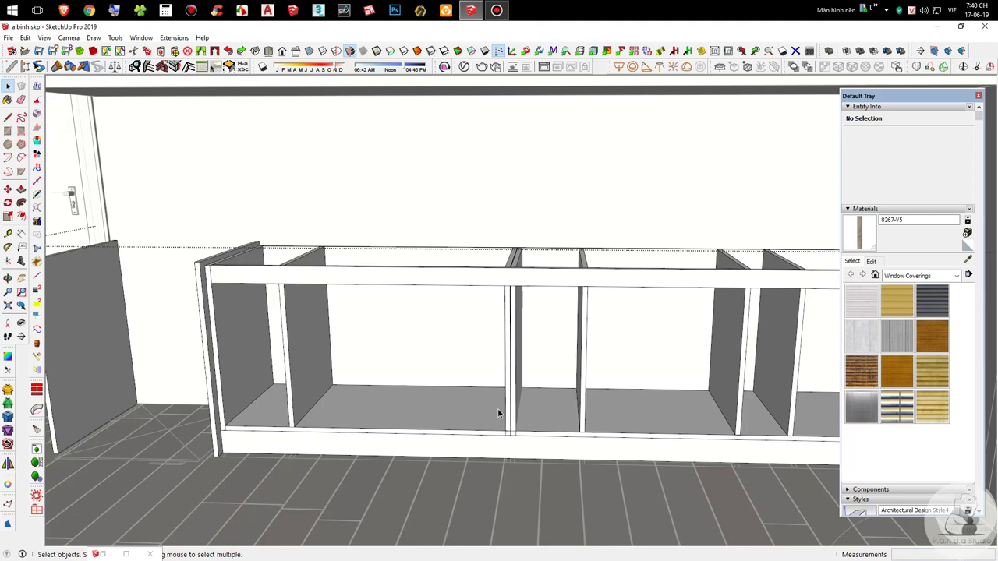
scroll(510, 423, up, 3)
key(h)
drag(632, 415, 442, 374)
scroll(442, 374, down, 3)
drag(692, 359, 632, 376)
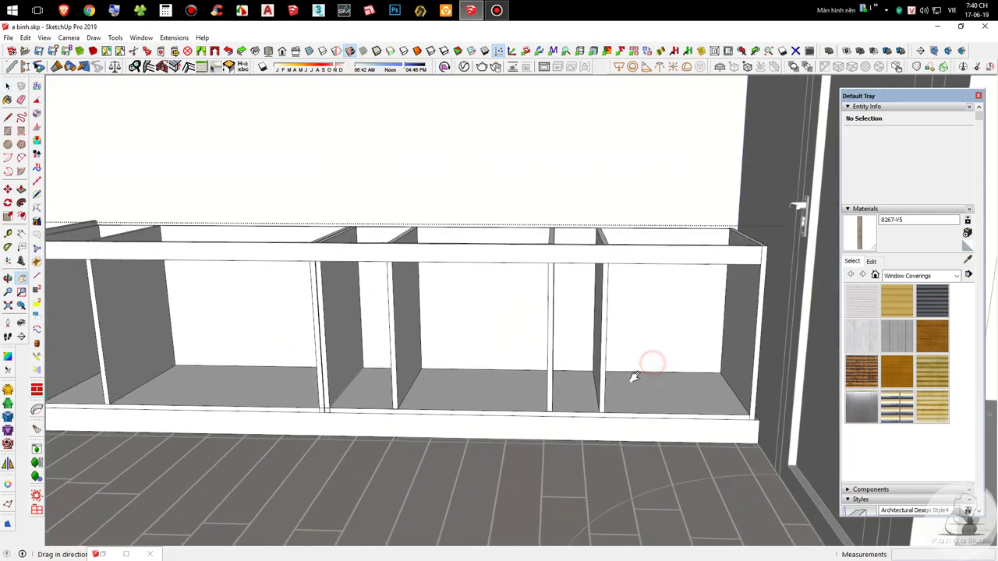
scroll(632, 377, up, 3)
middle_drag(614, 379, 741, 423)
drag(741, 423, 482, 389)
scroll(498, 382, up, 3)
Step: Open the cabinet group that has the countertop and fronts, and examine its front panels from several angles
key(space)
double_click(544, 410)
double_click(544, 409)
key(b)
key(space)
scroll(646, 405, down, 10)
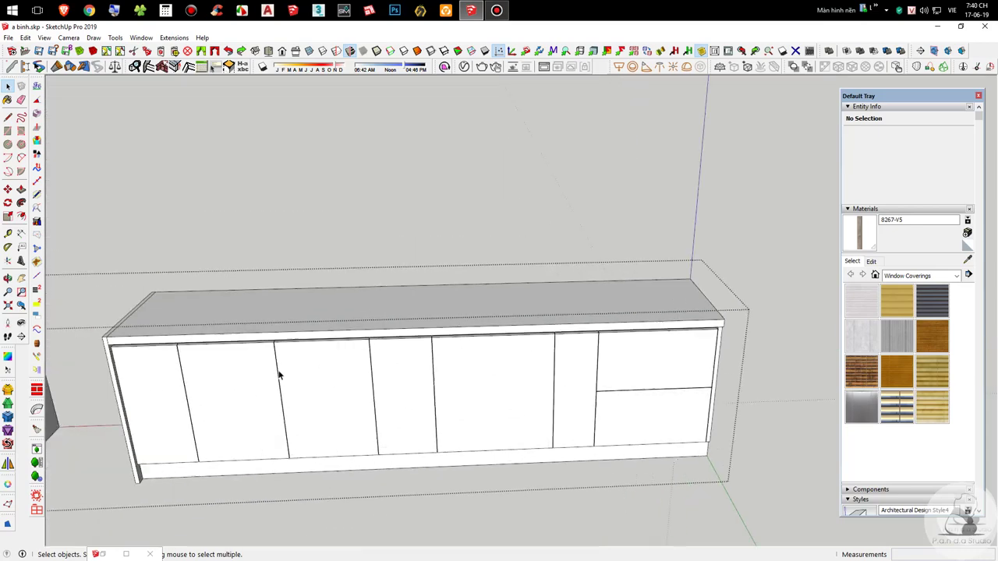
scroll(280, 375, up, 4)
middle_drag(350, 394, 219, 261)
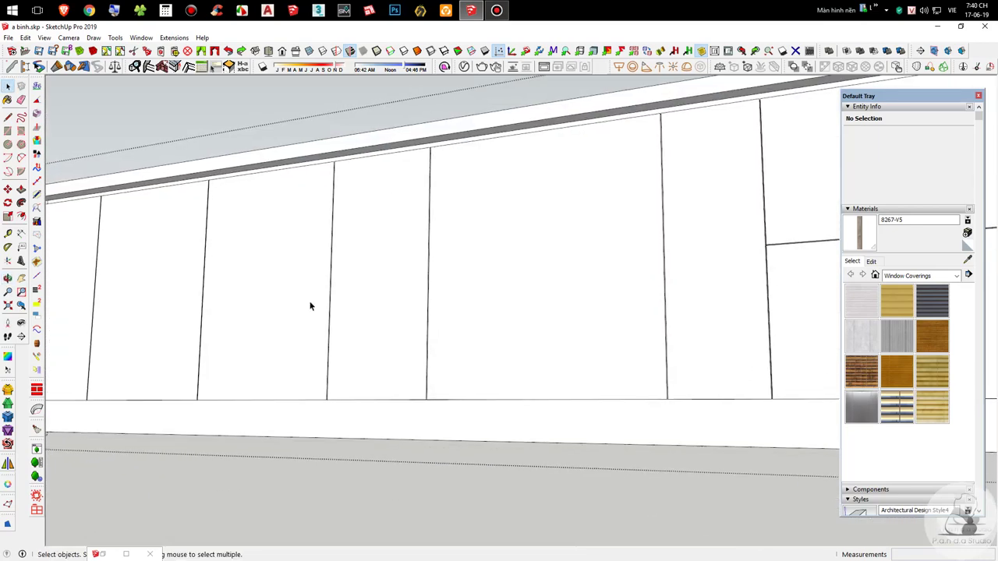
scroll(421, 335, down, 5)
middle_drag(683, 269, 583, 352)
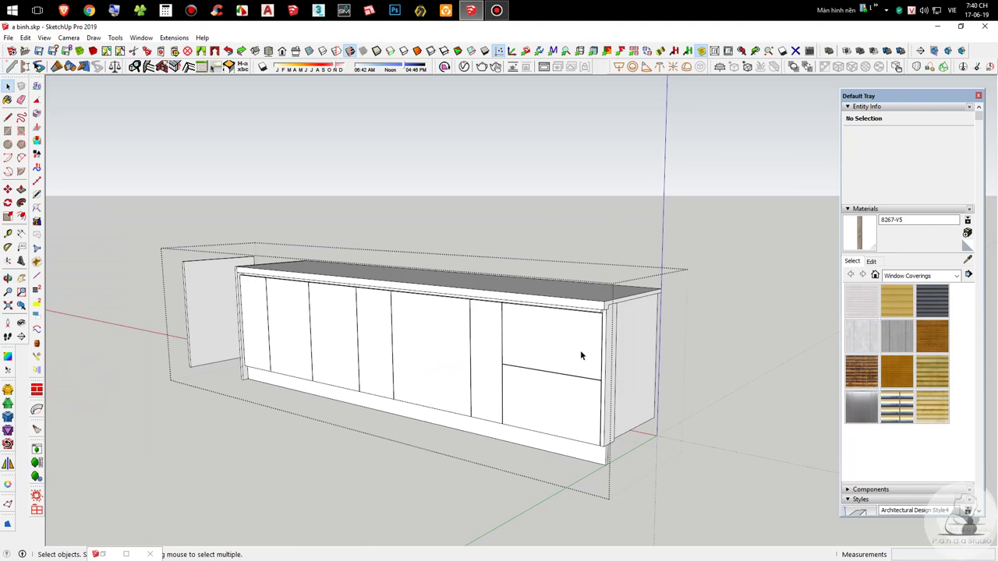
Step: Delete the vertical filler strip at the cabinet's right end and the countertop
scroll(579, 346, up, 3)
click(623, 303)
key(Delete)
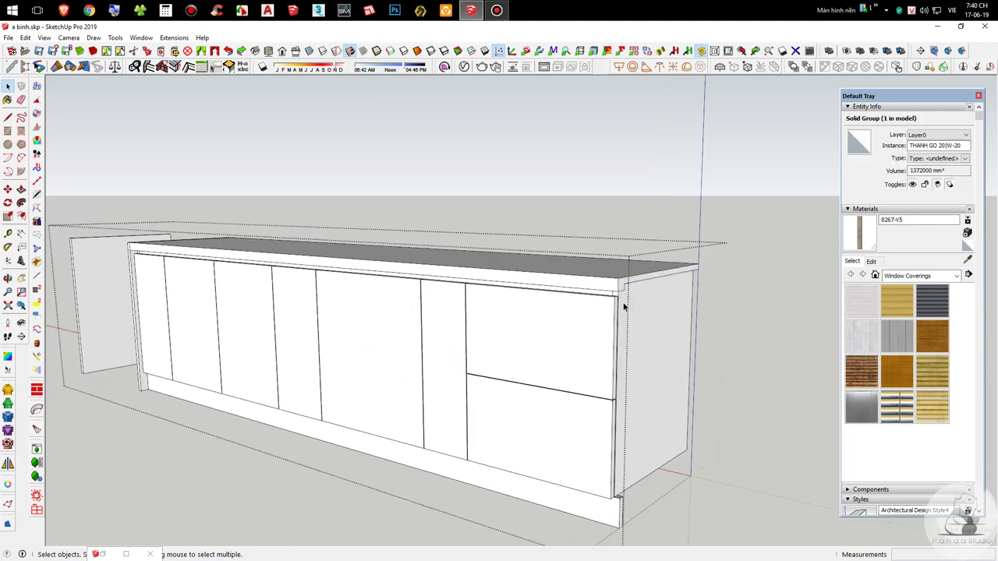
scroll(600, 350, up, 4)
mouse_move(579, 318)
middle_down()
mouse_move(314, 234)
mouse_move(615, 310)
middle_up()
scroll(183, 255, up, 4)
click(230, 231)
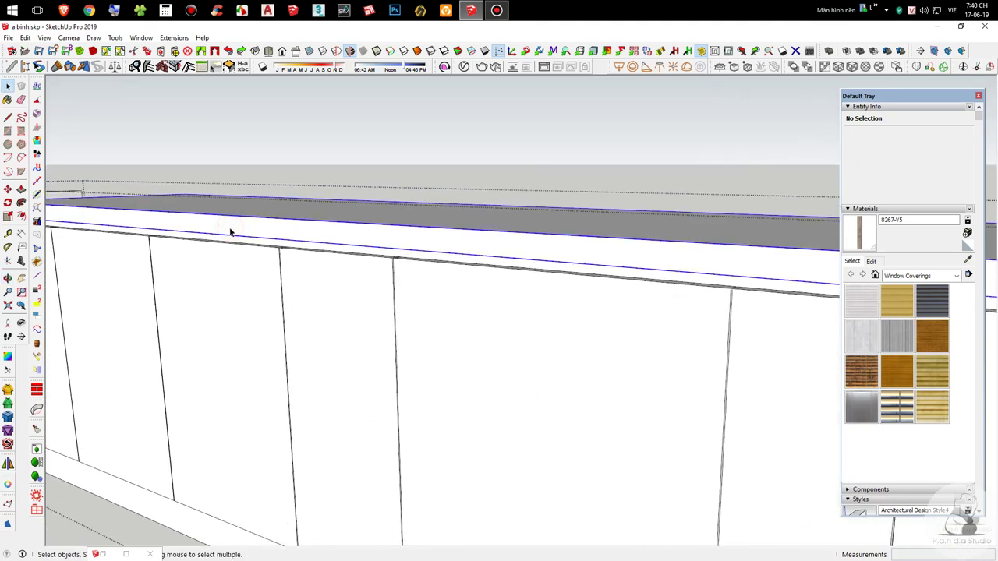
key(Delete)
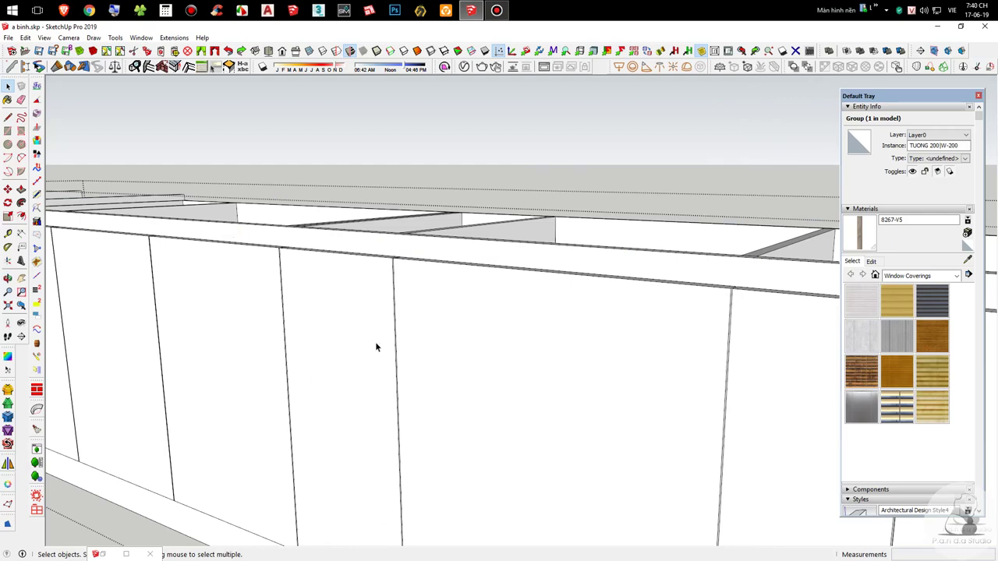
Step: Undo the deletion of the countertop and the end filler strip
scroll(374, 351, down, 3)
middle_drag(412, 289, 241, 286)
middle_drag(382, 400, 433, 399)
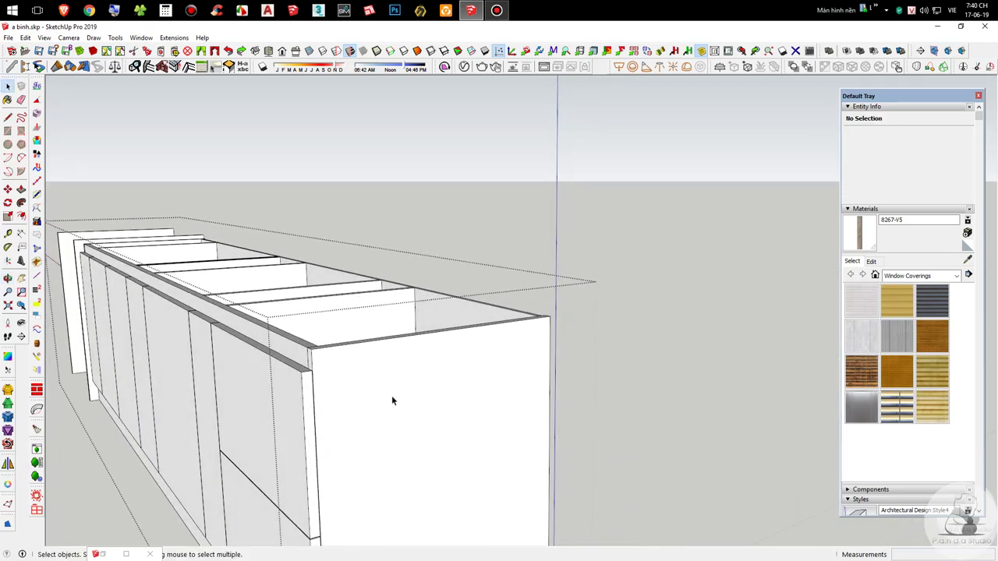
shift+middle_drag(266, 373, 415, 346)
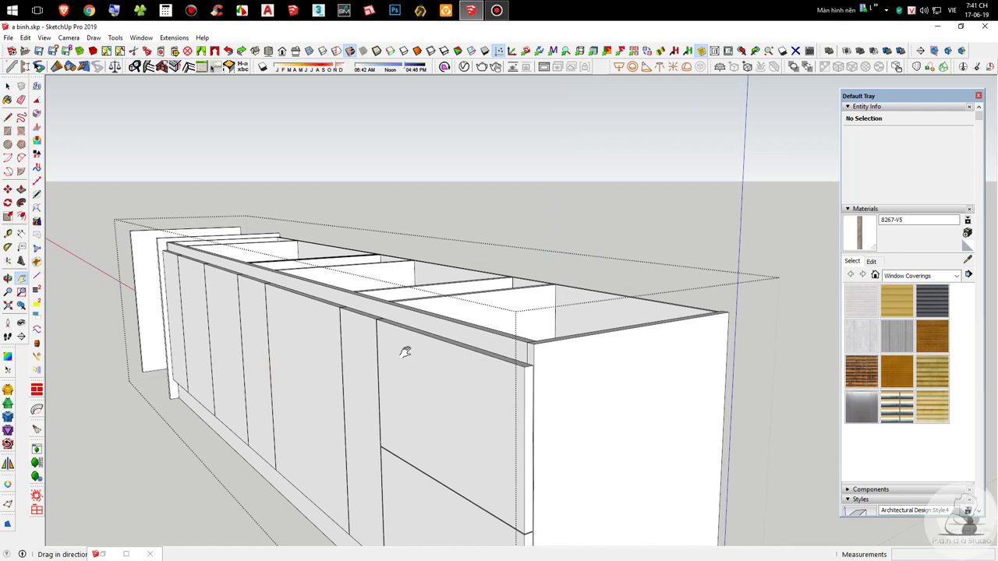
key(ctrl+z)
Step: Examine the countertop overhang and the gap above the front panels from the right end and the front
middle_drag(395, 316, 535, 240)
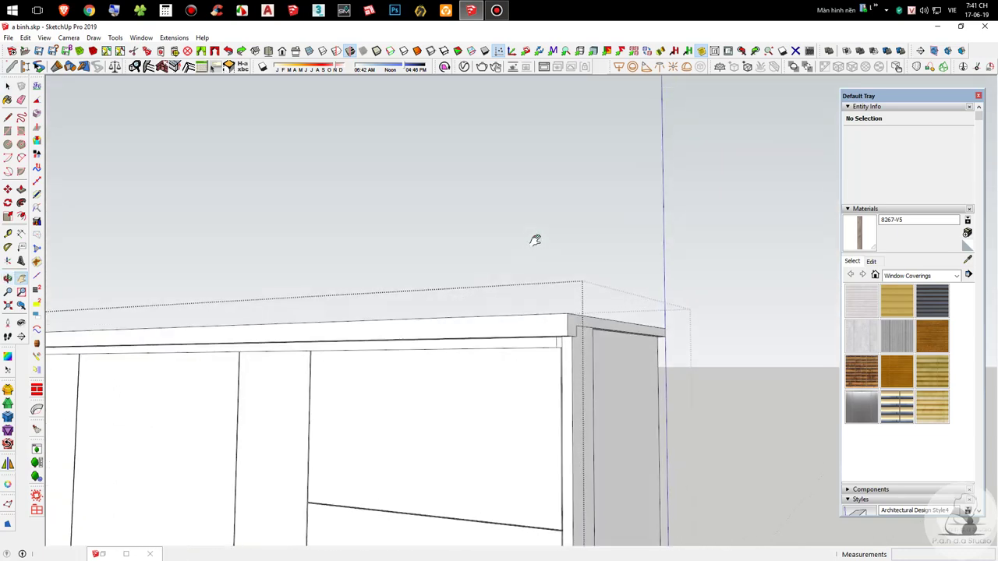
shift+middle_drag(390, 325, 509, 325)
middle_drag(431, 297, 472, 392)
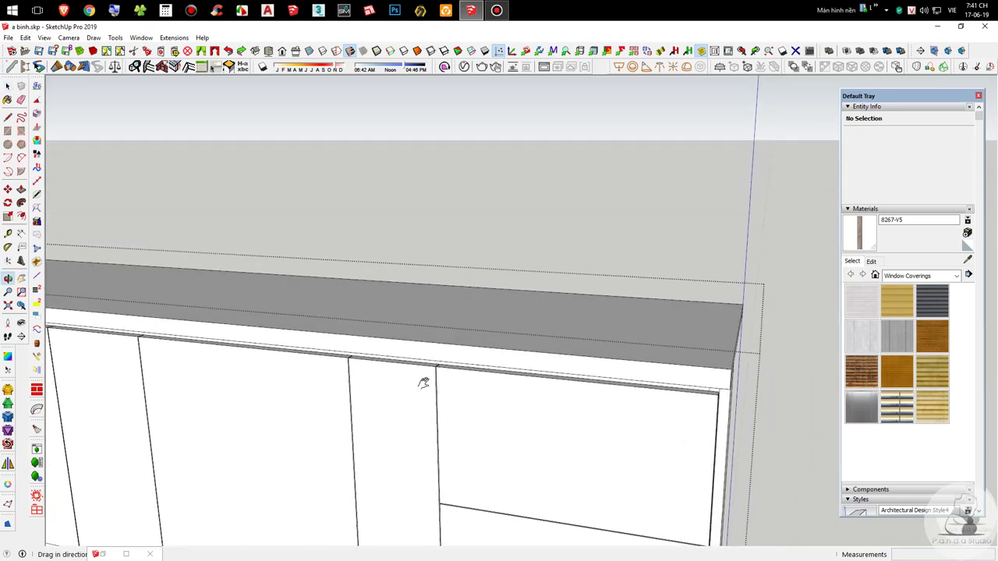
shift+middle_drag(376, 386, 505, 329)
scroll(505, 331, down, 4)
middle_drag(608, 377, 702, 417)
scroll(374, 335, up, 2)
shift+middle_drag(374, 335, 321, 350)
scroll(489, 337, down, 2)
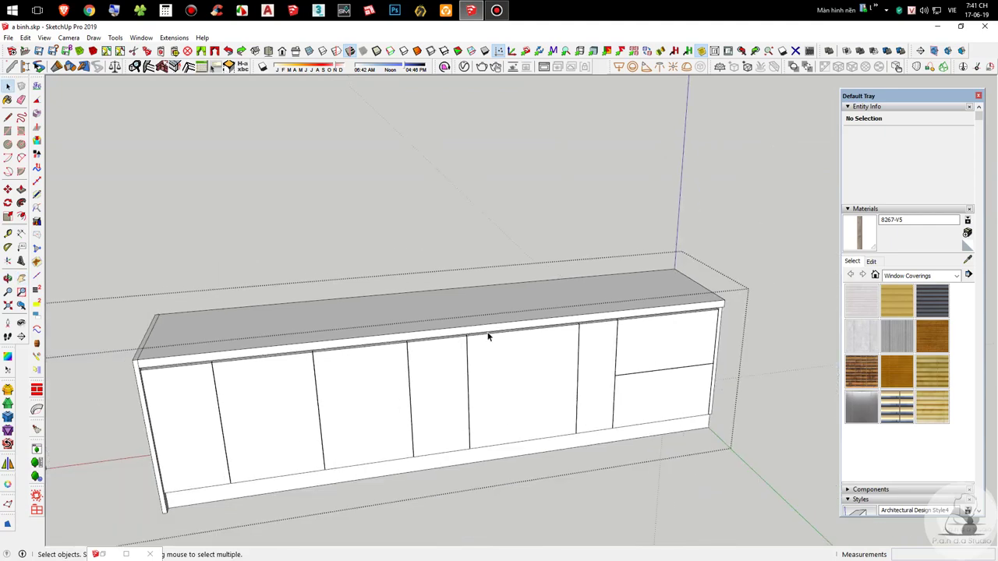
scroll(470, 290, down, 2)
Step: Close the cabinet group and delete the doors, walls and wooden floor standing in front of the kitchen
click(696, 318)
middle_drag(416, 338, 581, 386)
click(591, 393)
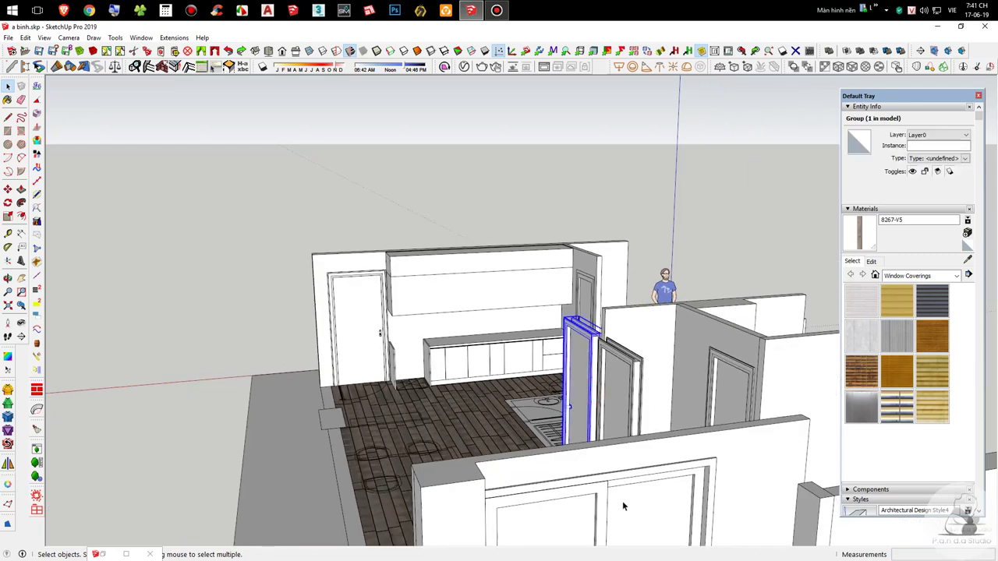
key(Delete)
click(618, 392)
key(Delete)
click(596, 465)
key(Delete)
click(594, 498)
key(Delete)
Step: Delete the scale figure, the door and short wall beside the kitchen, and the remaining foreground wall
click(629, 340)
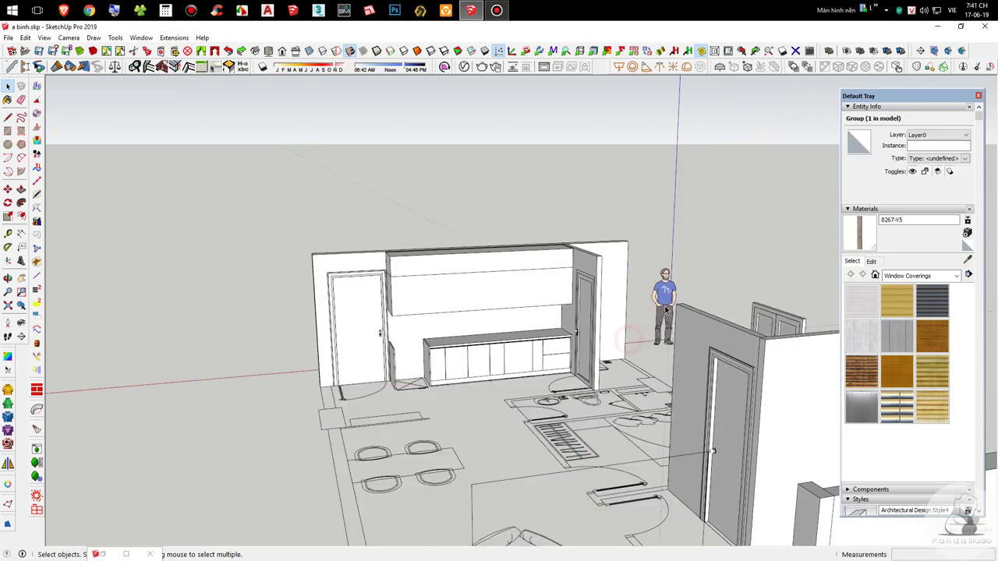
click(663, 305)
click(592, 284)
scroll(593, 288, up, 2)
click(588, 295)
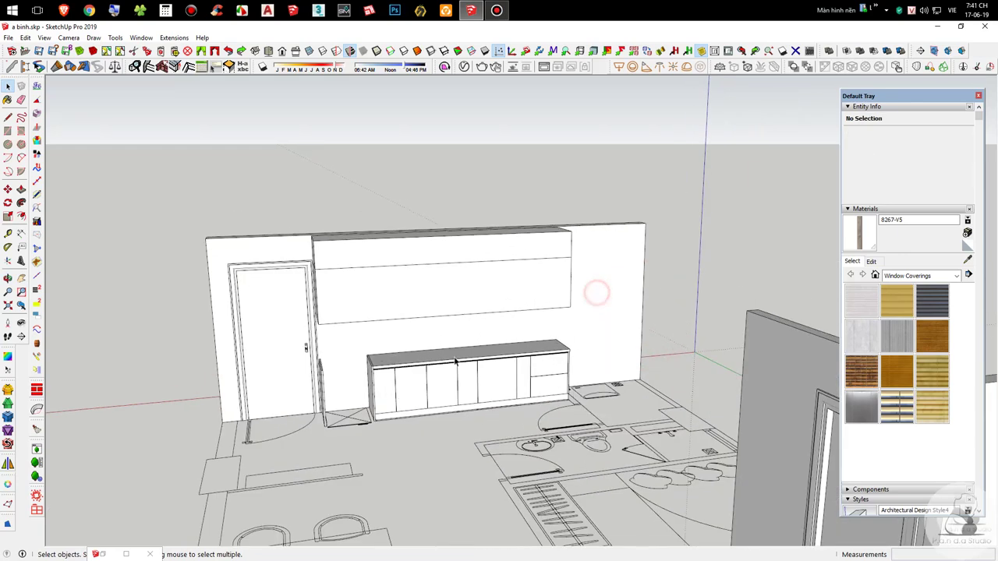
middle_drag(468, 357, 397, 310)
click(675, 400)
triple_click(676, 400)
key(Delete)
Step: Examine the base cabinet's fronts, countertop and right end from several angles
scroll(676, 400, down, 3)
scroll(583, 374, up, 6)
middle_drag(619, 434, 559, 392)
scroll(559, 390, up, 2)
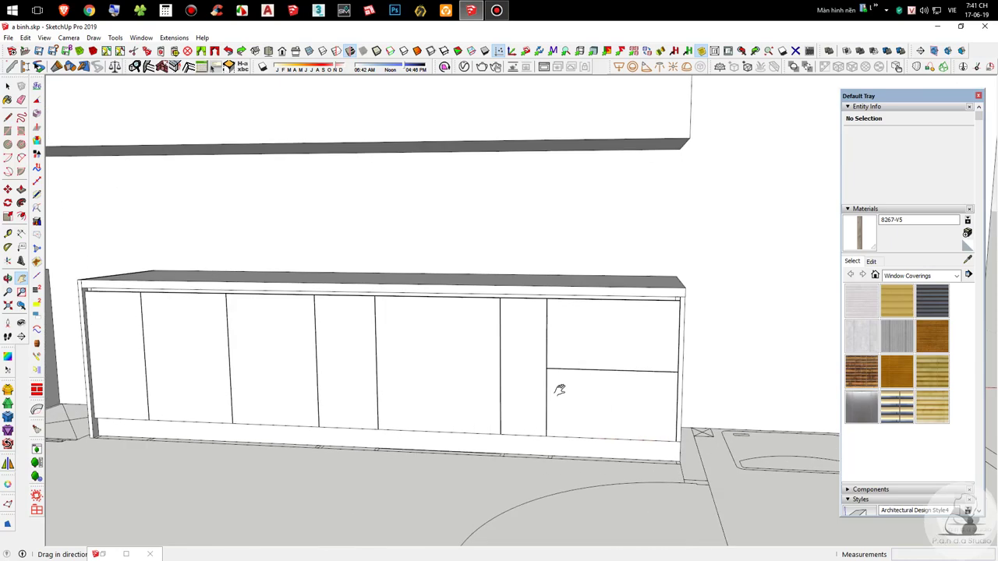
scroll(530, 374, down, 3)
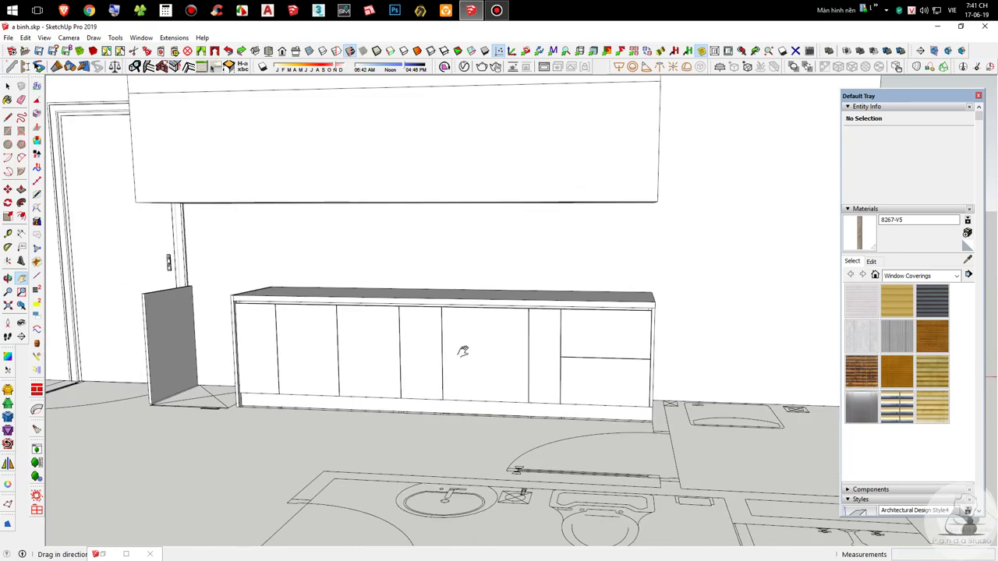
scroll(467, 352, up, 3)
middle_drag(473, 356, 311, 456)
shift+middle_drag(312, 456, 505, 268)
middle_drag(649, 429, 619, 368)
middle_drag(390, 261, 405, 281)
shift+middle_drag(405, 281, 432, 298)
middle_drag(413, 372, 577, 351)
scroll(417, 350, down, 4)
shift+middle_drag(577, 350, 149, 321)
Step: Open the base cabinet group and remove its right side panel to expose the ends of the top front rail and drawer front
double_click(564, 371)
scroll(550, 351, up, 5)
scroll(152, 318, down, 4)
scroll(535, 372, up, 5)
double_click(565, 333)
middle_drag(538, 343, 397, 375)
middle_drag(497, 318, 502, 316)
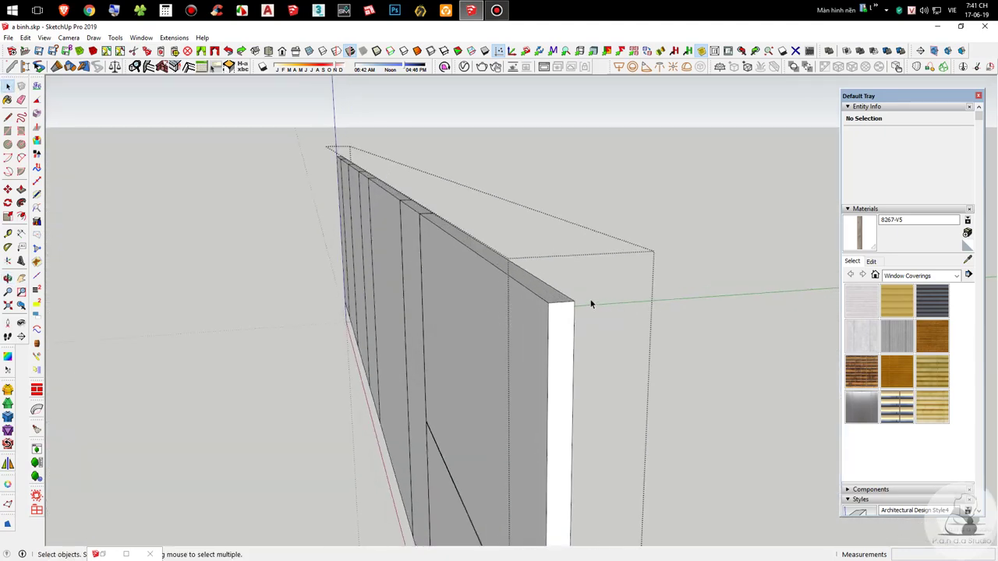
scroll(706, 273, up, 3)
middle_drag(590, 322, 513, 388)
click(644, 304)
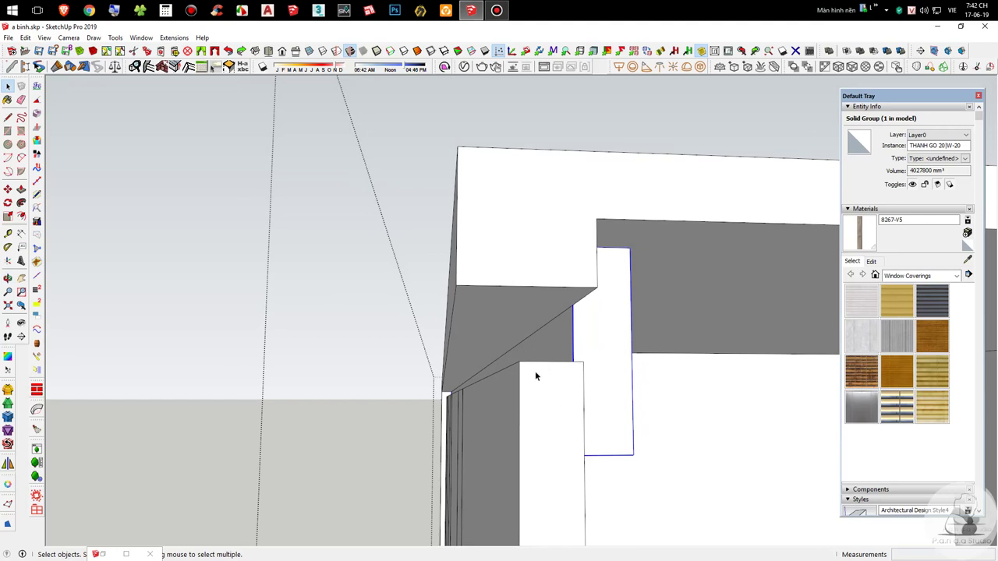
Step: Open the top drawer front and place guides on its end face, one vertical near the front edge and one 20 mm below the top
double_click(545, 380)
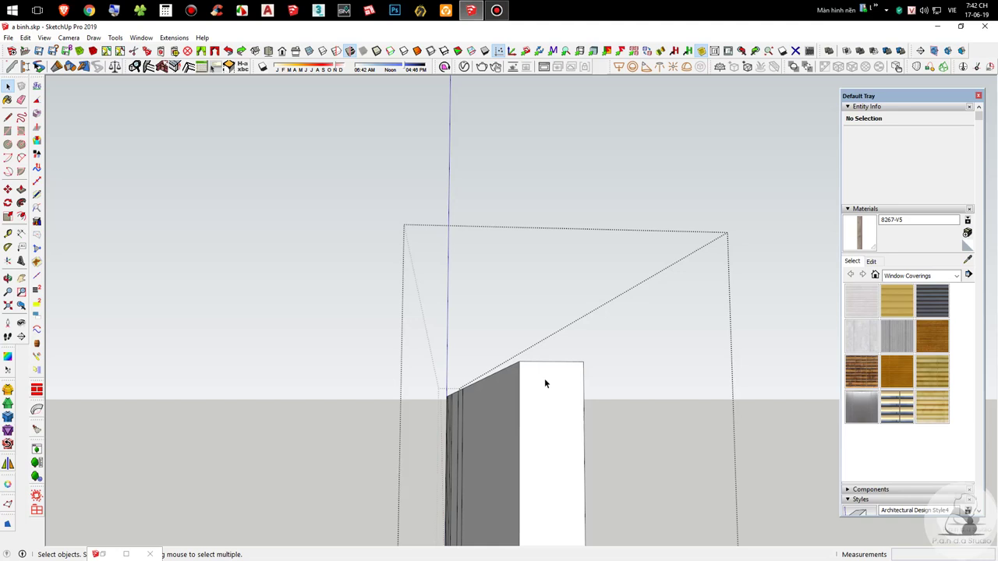
middle_drag(544, 383, 494, 325)
key(t)
click(466, 316)
click(515, 312)
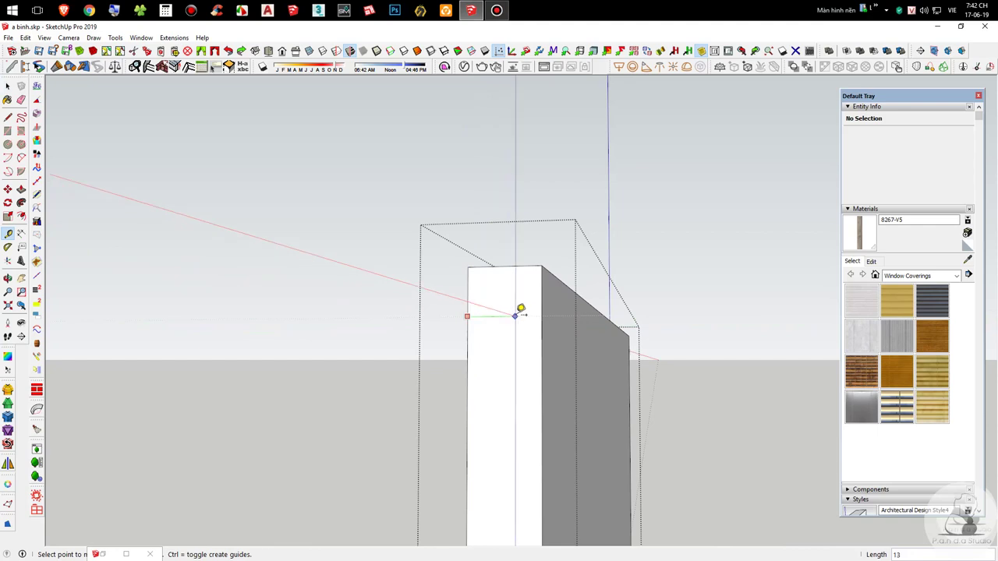
click(520, 267)
text(20)
key(Return)
key(space)
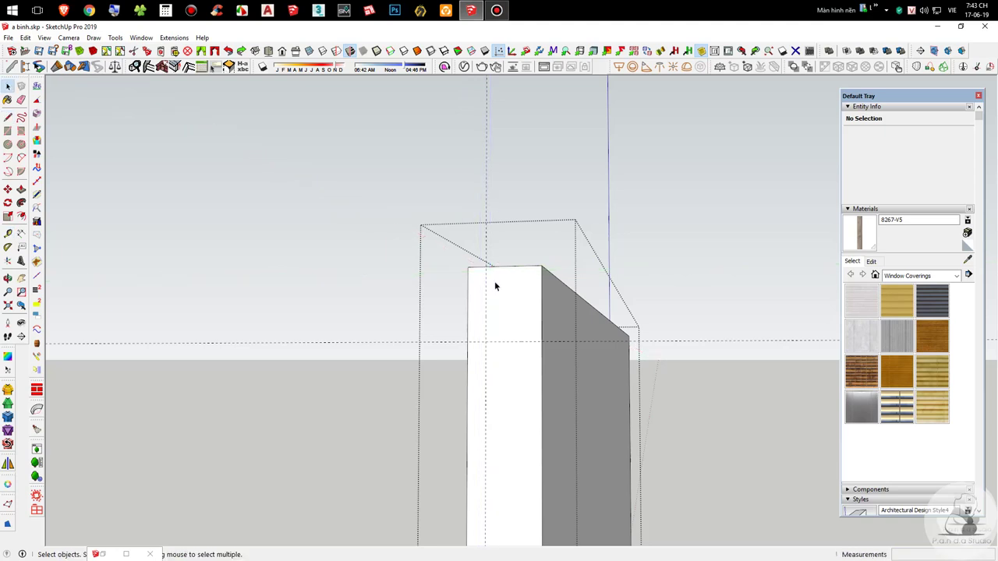
Step: Draw a diagonal line between the guide intersections on the end face and push the triangle along the whole drawer front to bevel its back top edge
click(494, 282)
key(l)
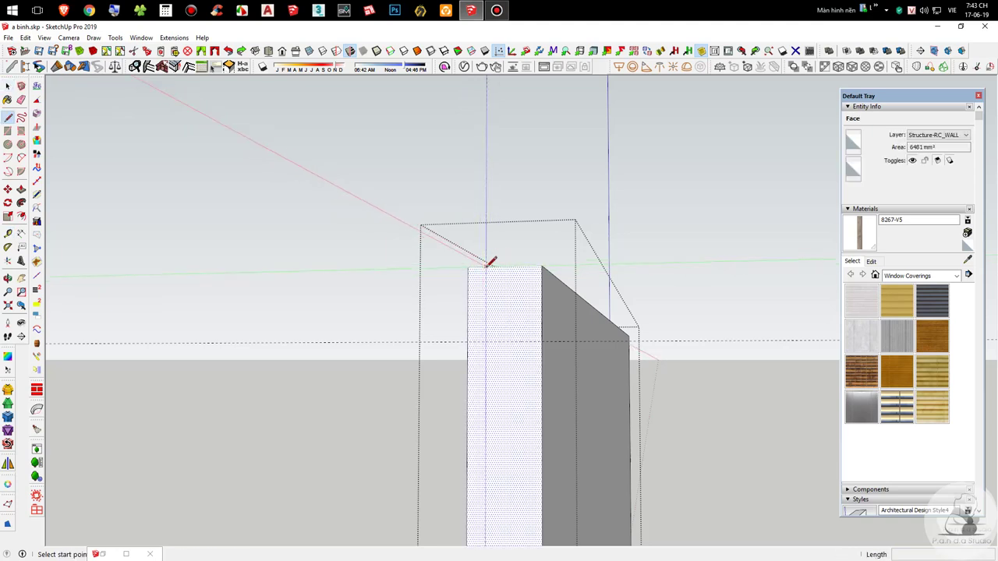
click(486, 264)
click(542, 340)
key(p)
click(534, 316)
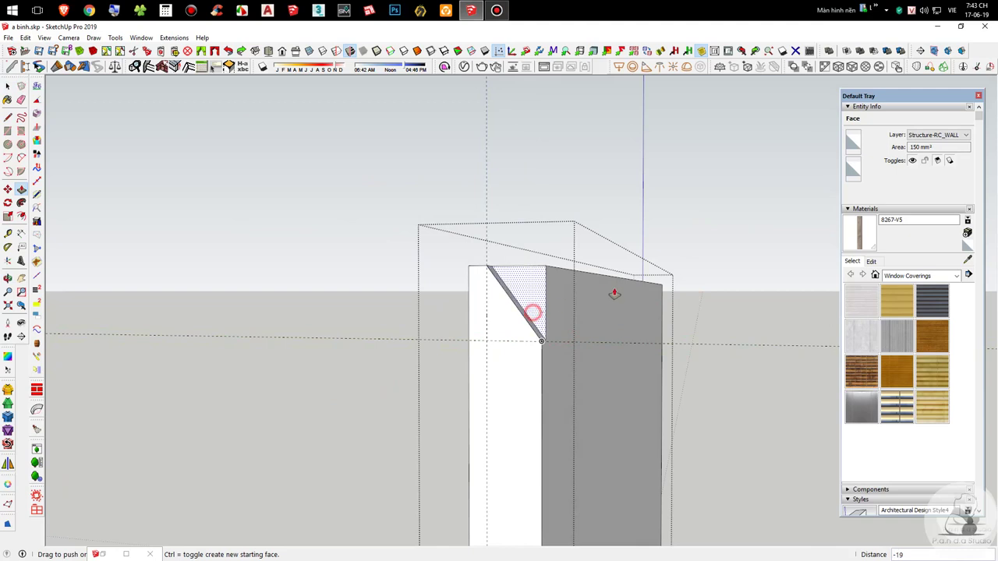
click(662, 331)
Step: Erase the two construction guides around the bevelled drawer front
key(space)
scroll(486, 335, up, 4)
key(e)
mouse_move(497, 341)
middle_down()
mouse_move(499, 289)
mouse_move(619, 353)
middle_up()
scroll(480, 255, up, 5)
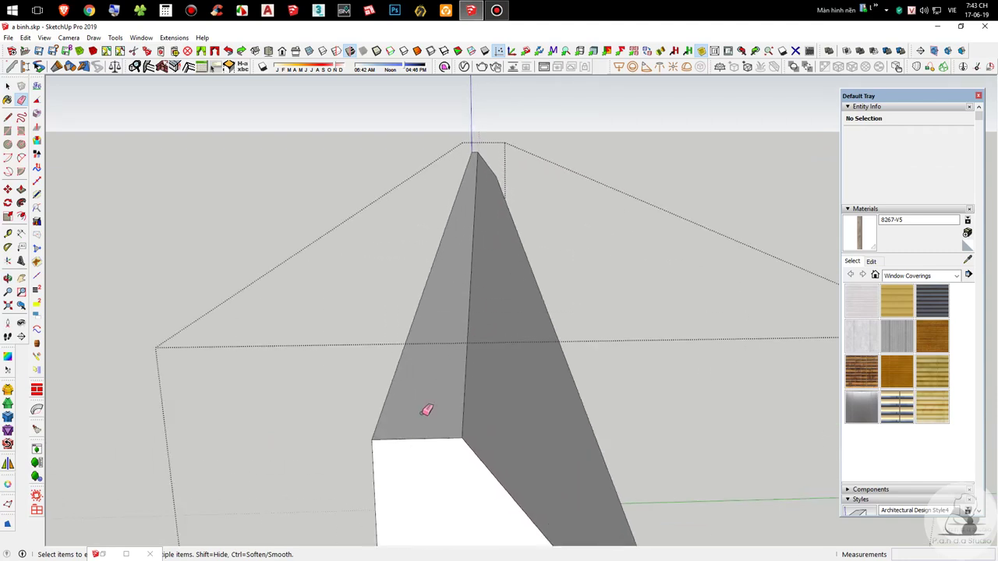
Step: Examine the bevelled top edge of the drawer front from both ends and from above
mouse_move(405, 428)
middle_down()
mouse_move(473, 389)
mouse_move(389, 429)
middle_up()
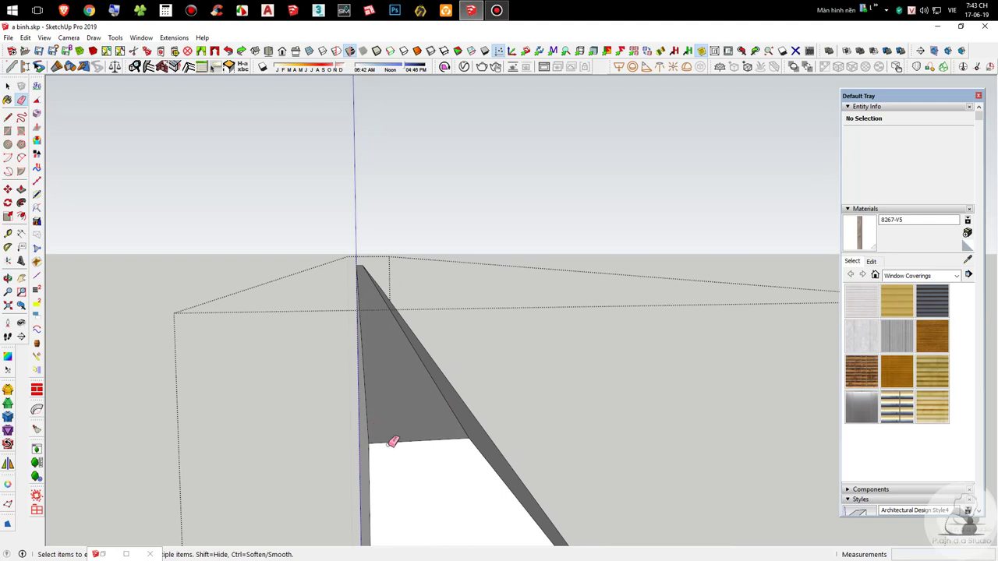
scroll(343, 336, down, 6)
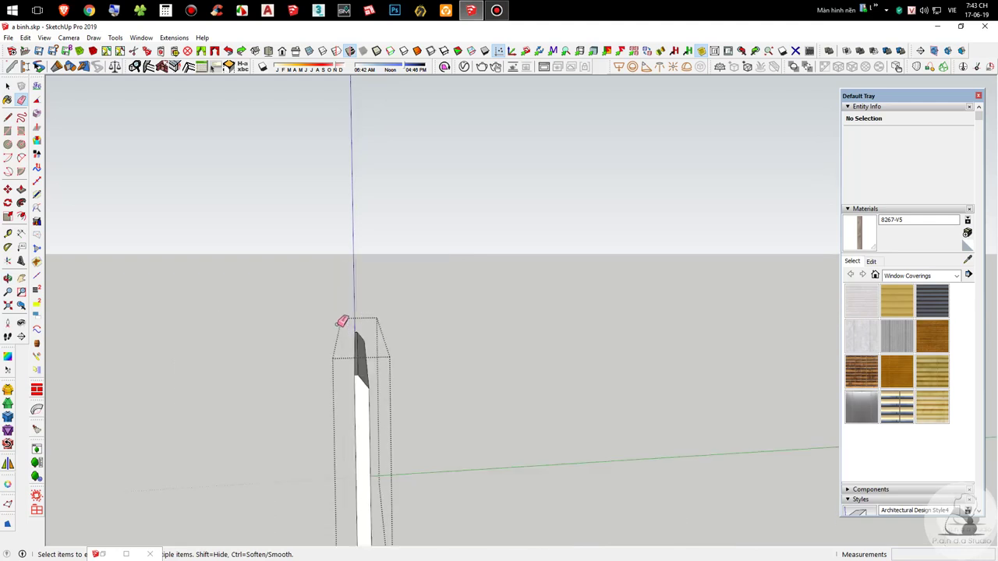
scroll(345, 320, up, 5)
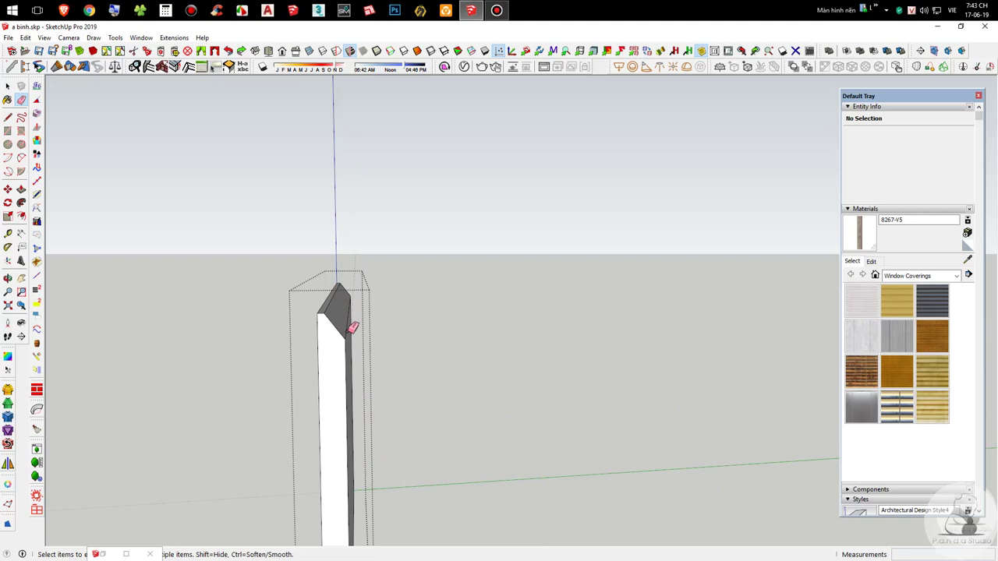
scroll(351, 327, up, 2)
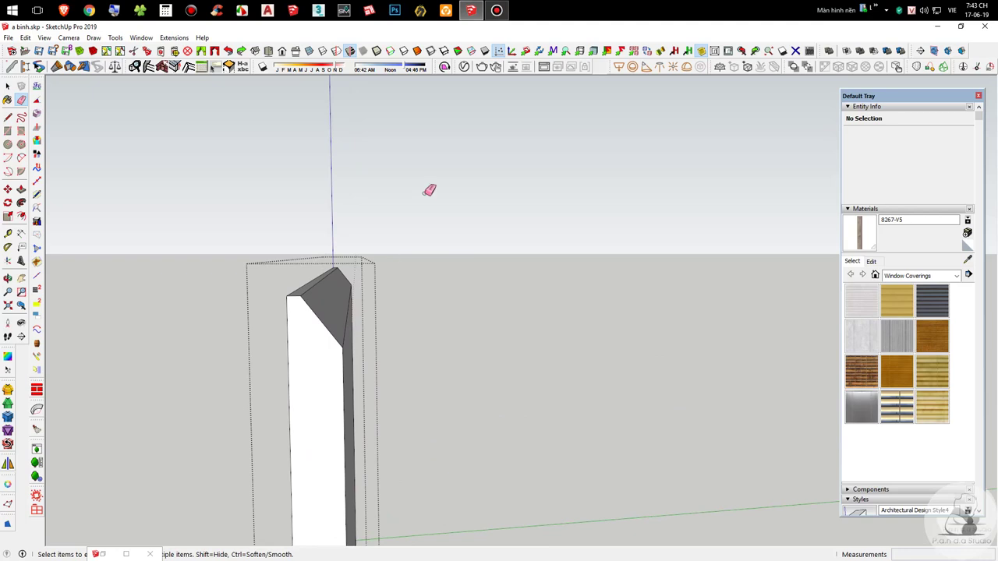
scroll(425, 197, down, 8)
scroll(416, 208, up, 6)
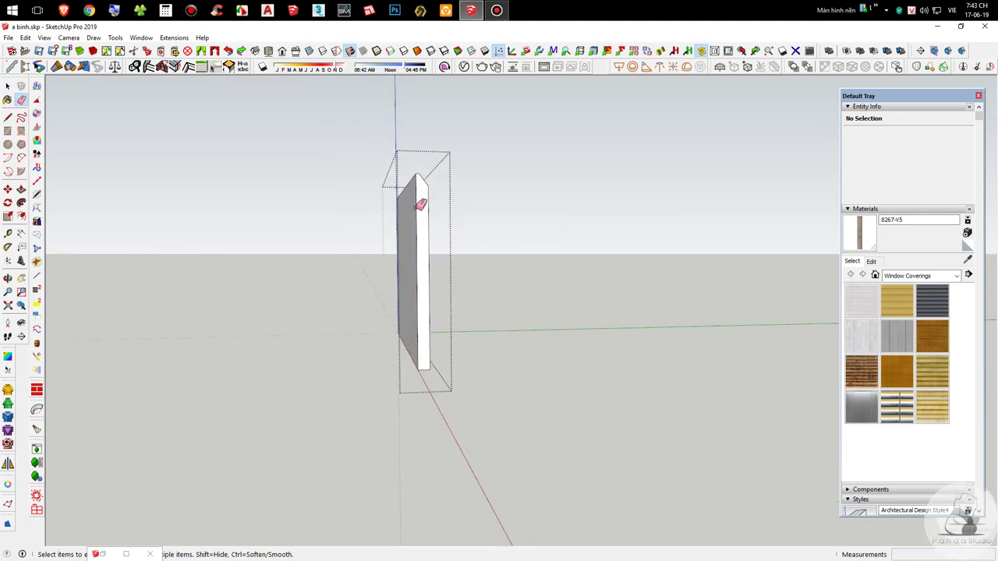
middle_drag(430, 198, 383, 345)
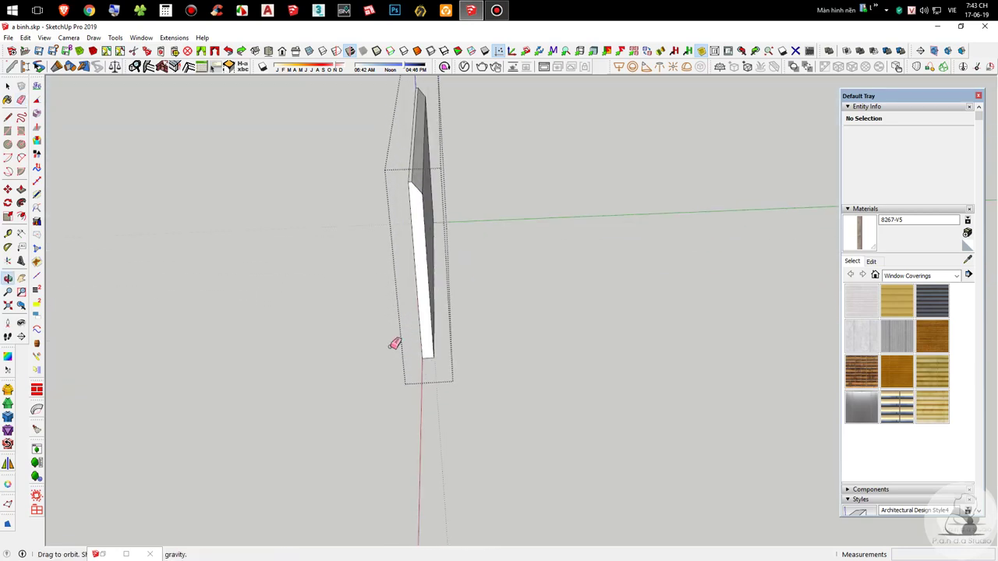
scroll(441, 212, up, 4)
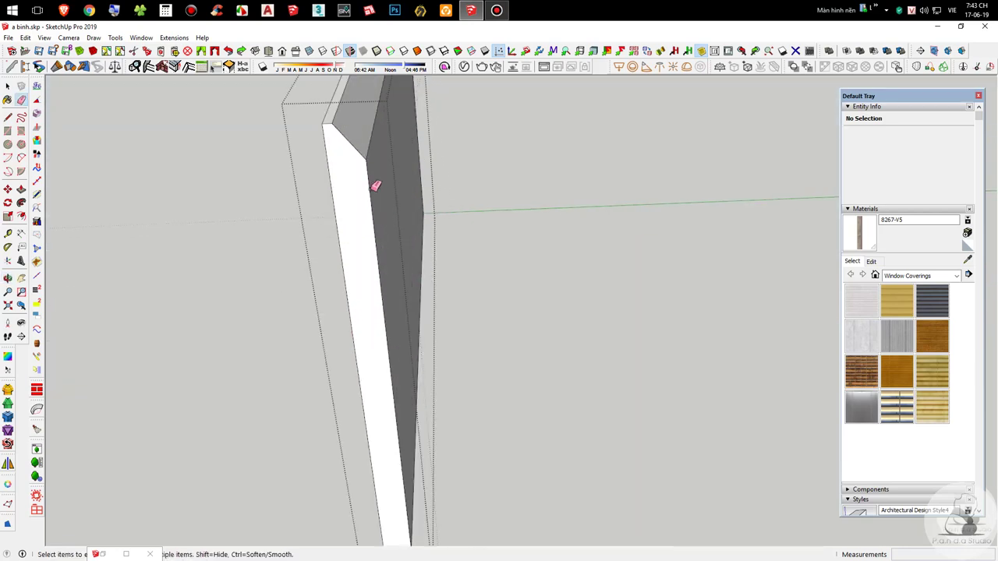
middle_drag(375, 185, 353, 105)
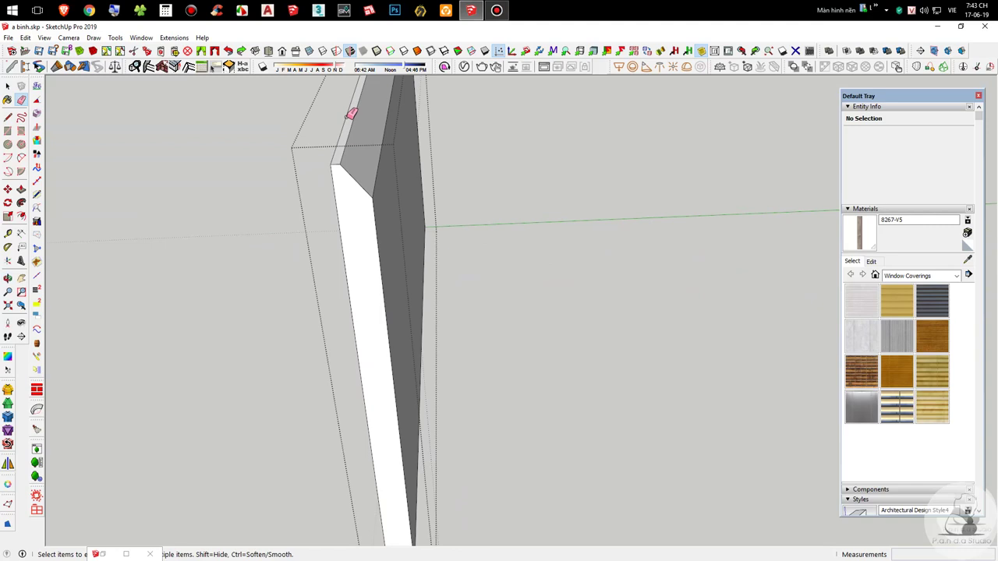
scroll(355, 134, up, 2)
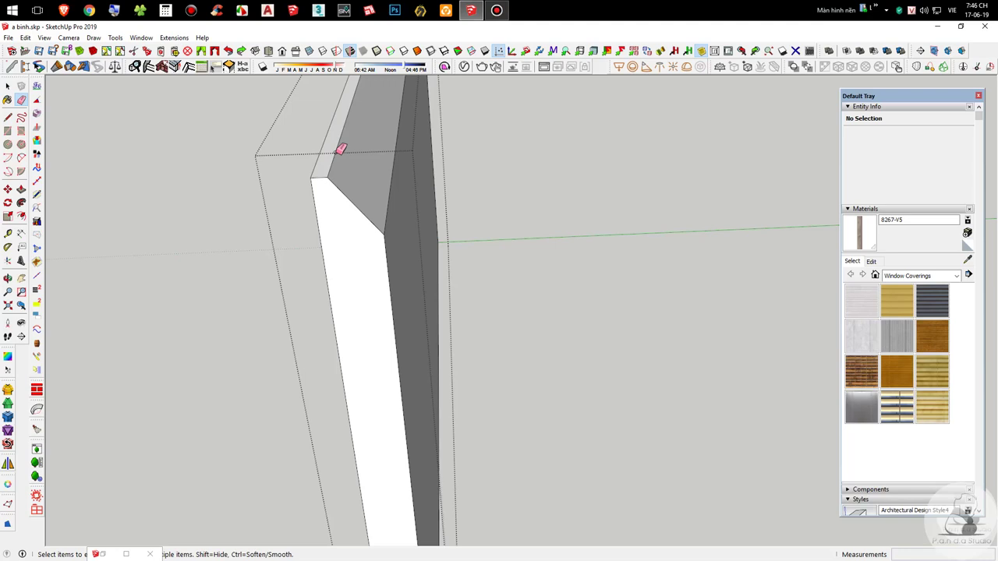
Step: Close the drawer front's group and delete the countertop group covering the cabinet
mouse_move(326, 179)
middle_down()
mouse_move(365, 286)
mouse_move(614, 268)
middle_up()
key(space)
scroll(583, 279, down, 5)
click(593, 275)
scroll(567, 259, up, 3)
click(561, 263)
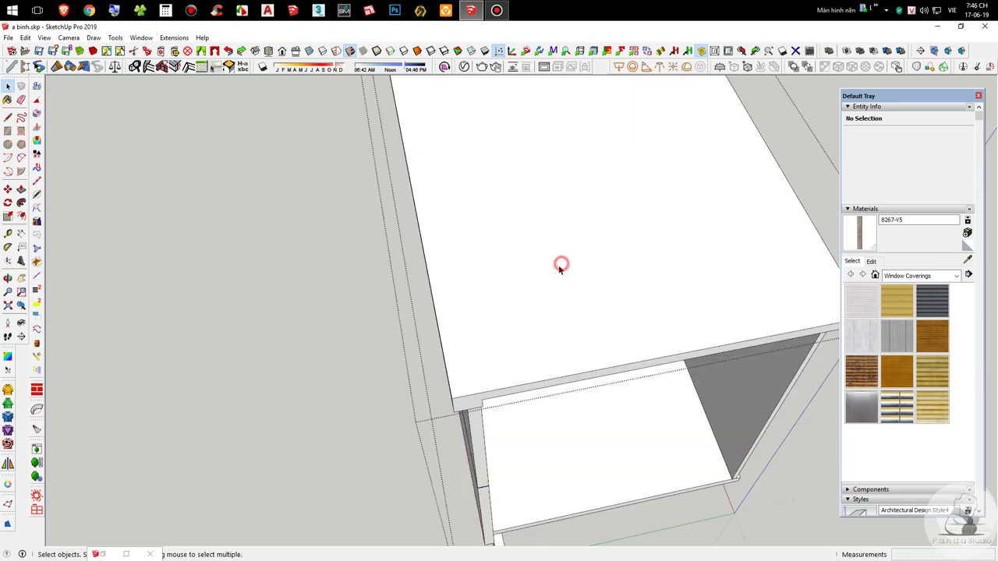
click(554, 269)
key(m)
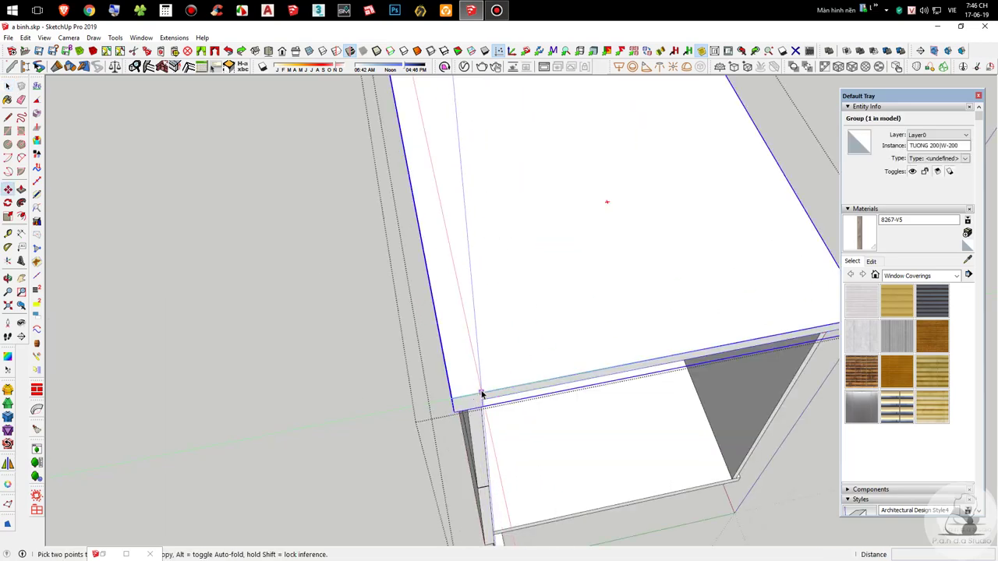
key(space)
key(Delete)
Step: Select the top front rail and examine how the bevelled drawer front sits against it
click(484, 382)
scroll(484, 385, up, 2)
middle_drag(483, 385, 491, 421)
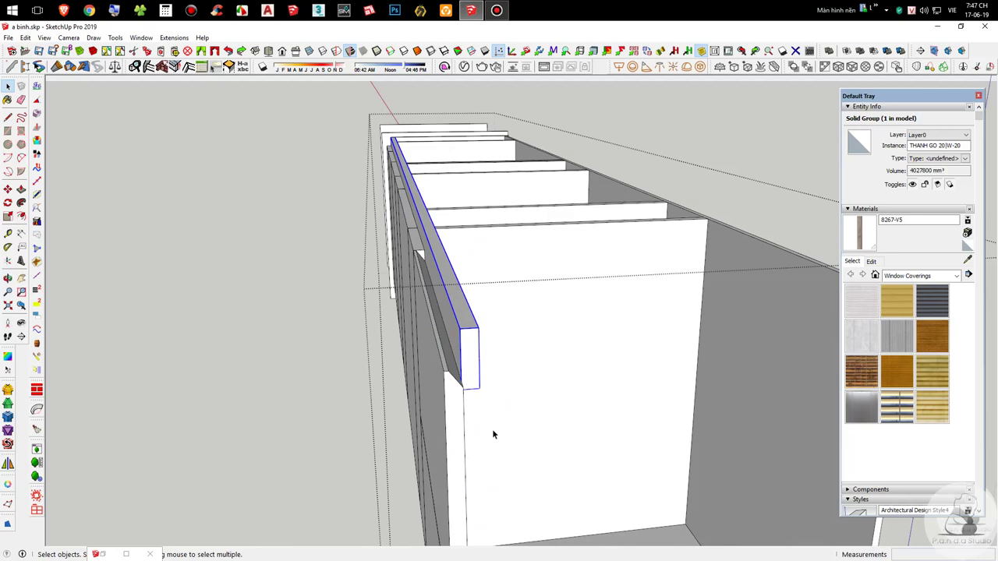
middle_drag(495, 423, 329, 257)
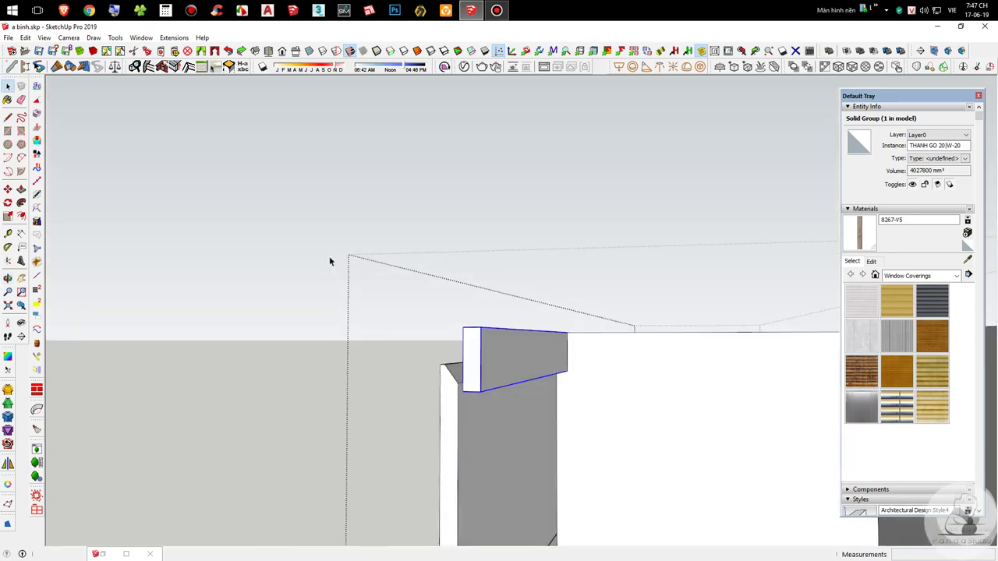
scroll(463, 387, down, 4)
middle_drag(463, 388, 515, 413)
scroll(463, 378, up, 4)
scroll(510, 332, down, 3)
scroll(497, 330, up, 5)
Step: Open the next front panel for editing and place a horizontal guide 20 mm below the top edge of its end face
click(590, 322)
key(Delete)
scroll(572, 332, up, 2)
double_click(541, 330)
scroll(543, 331, up, 3)
middle_drag(576, 349, 580, 398)
key(t)
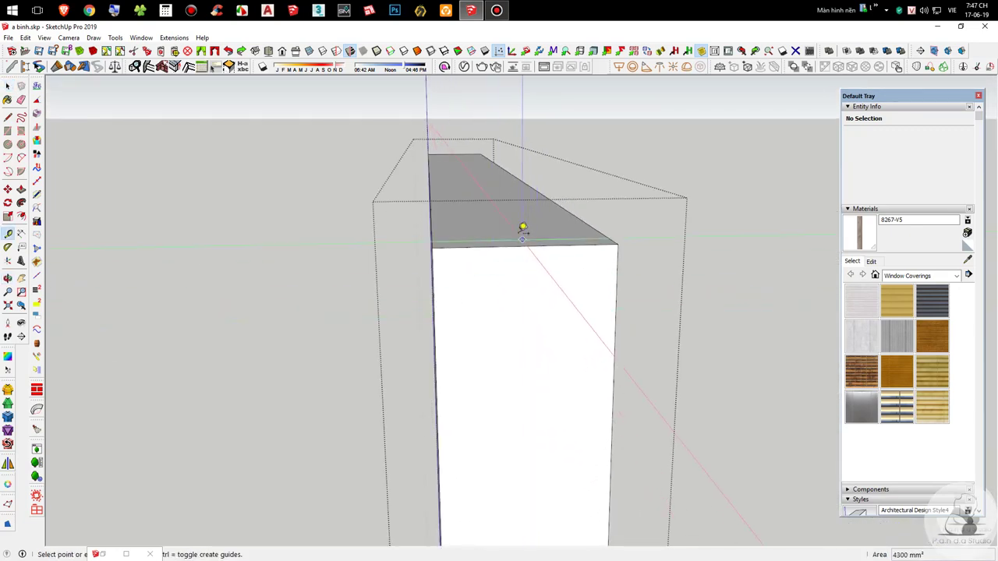
click(511, 246)
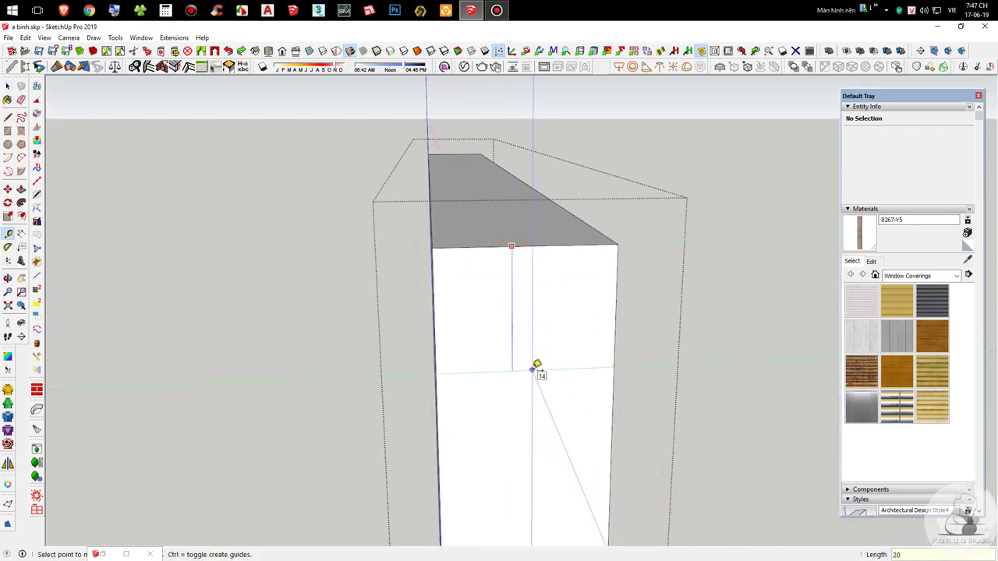
key(Return)
Step: Place a vertical guide on the panel's end face, 5 mm in from its front edge
middle_drag(503, 311, 524, 313)
click(438, 325)
text(5)
key(Return)
Step: Draw the bevel line on the end face between the 5 mm and 20 mm guide points and erase both guides
key(l)
click(480, 250)
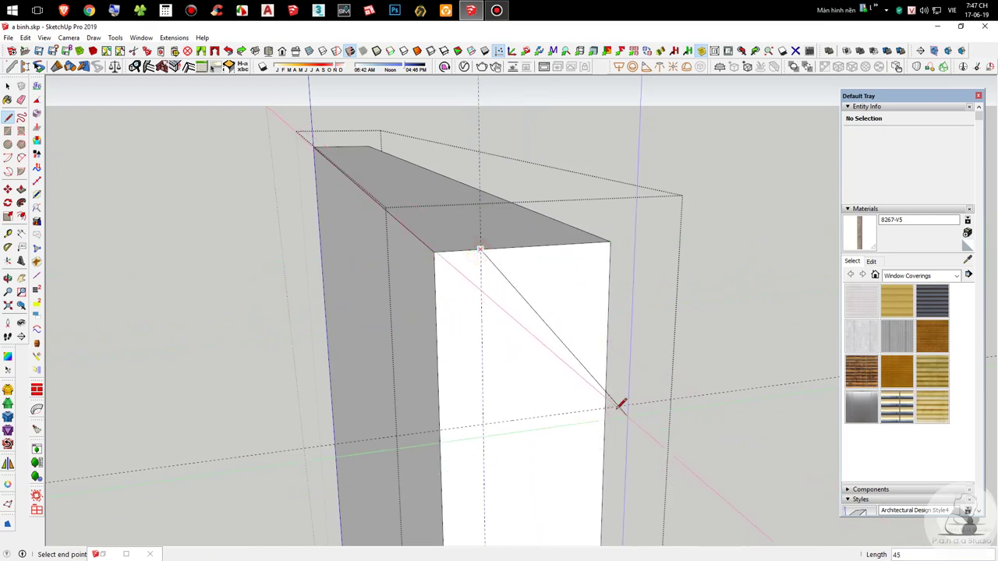
click(605, 407)
key(e)
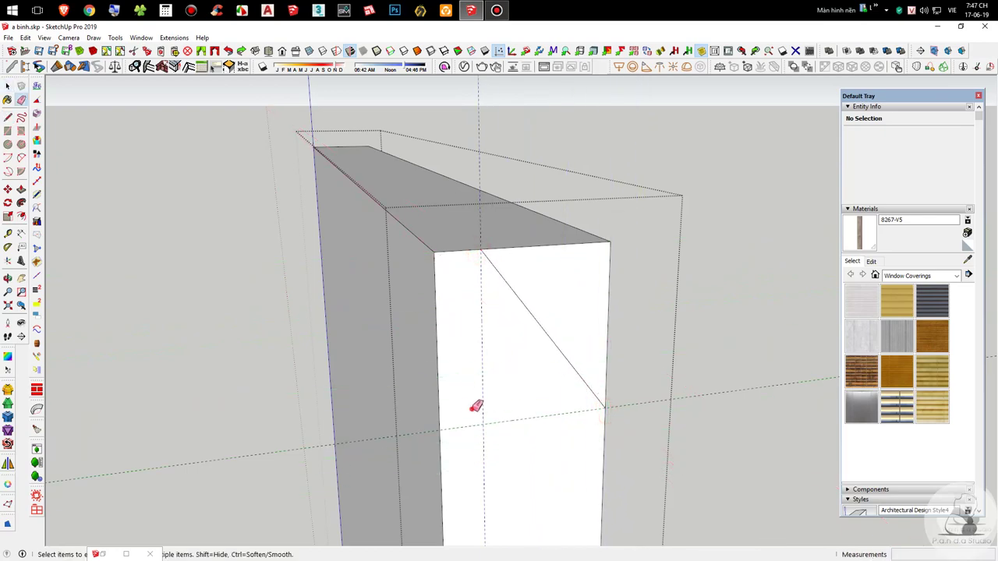
Step: Push the triangular corner away along the panel's full width to bevel its back top edge, and close the panel's group
key(p)
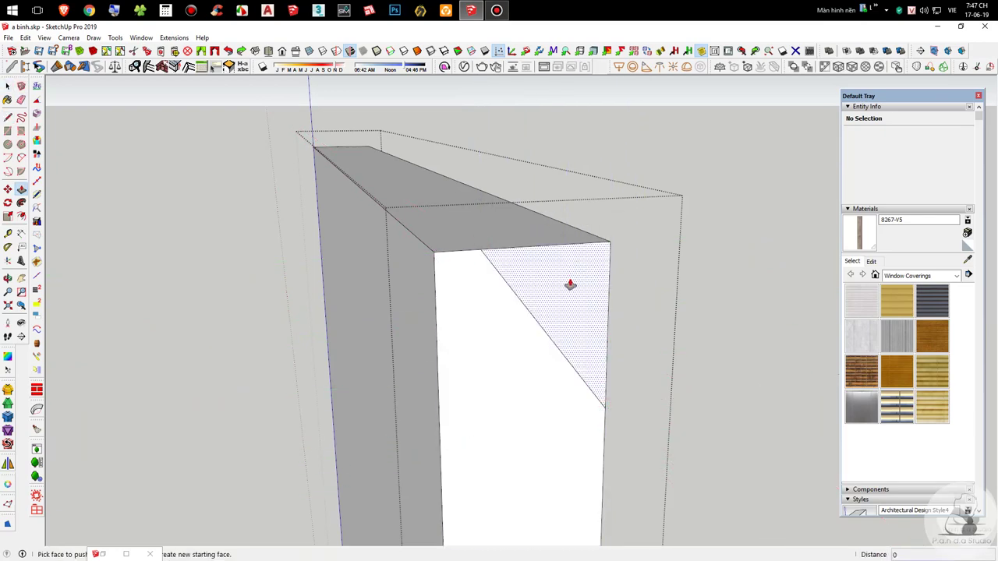
click(570, 281)
click(357, 149)
key(space)
scroll(469, 222, down, 5)
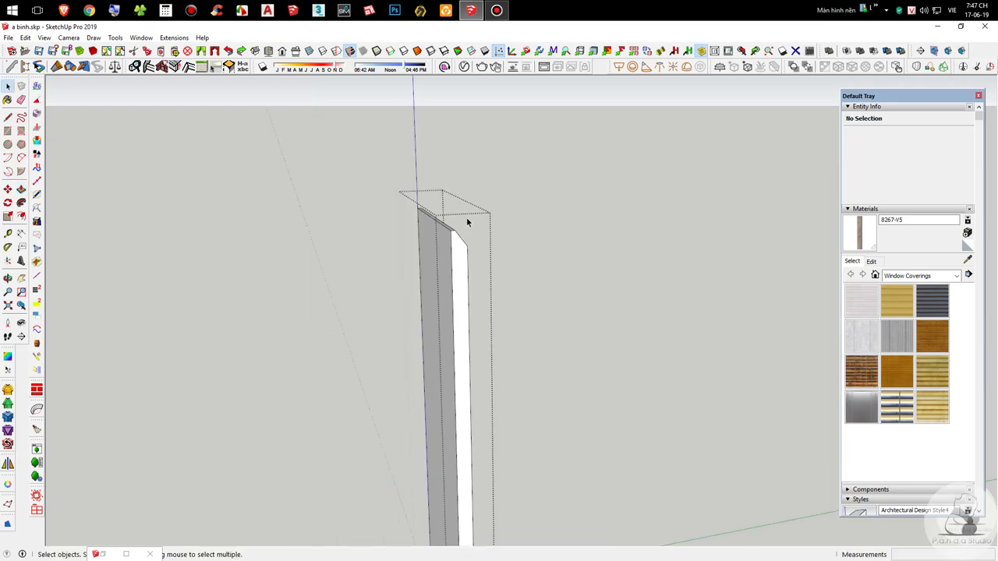
scroll(469, 222, down, 8)
click(571, 298)
Step: Examine the bevelled top edges along the run of front panels from the front and back
scroll(447, 234, up, 4)
middle_drag(447, 225, 708, 322)
scroll(663, 309, down, 3)
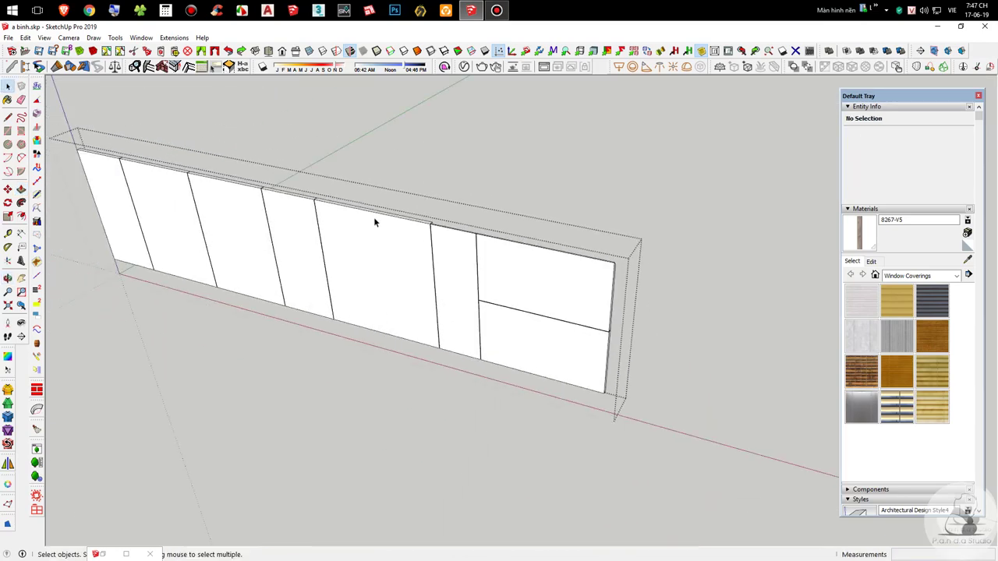
scroll(400, 230, up, 5)
click(447, 260)
middle_drag(524, 258, 443, 245)
middle_drag(547, 236, 609, 305)
click(7, 306)
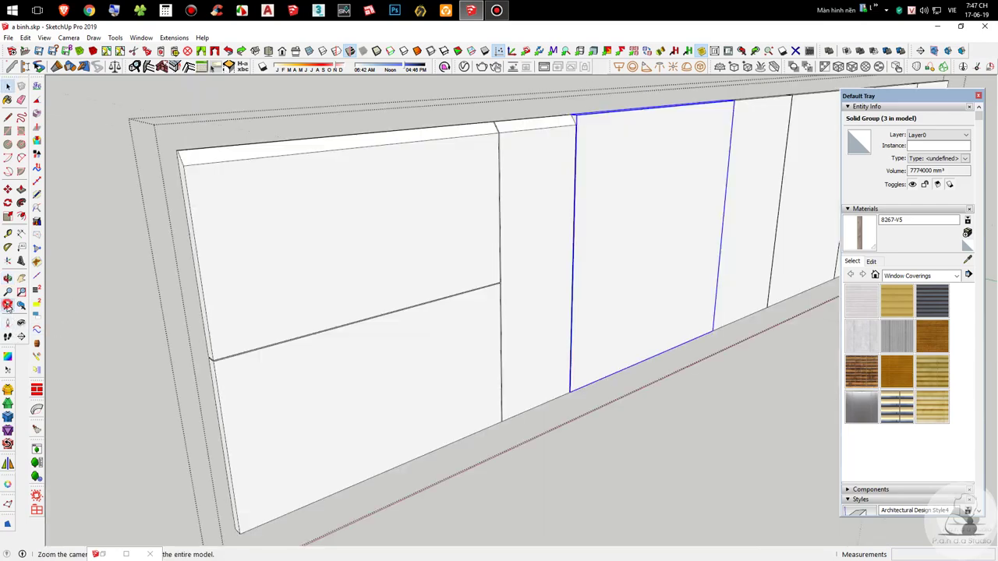
middle_drag(722, 158, 399, 306)
middle_drag(906, 289, 706, 271)
scroll(702, 271, down, 5)
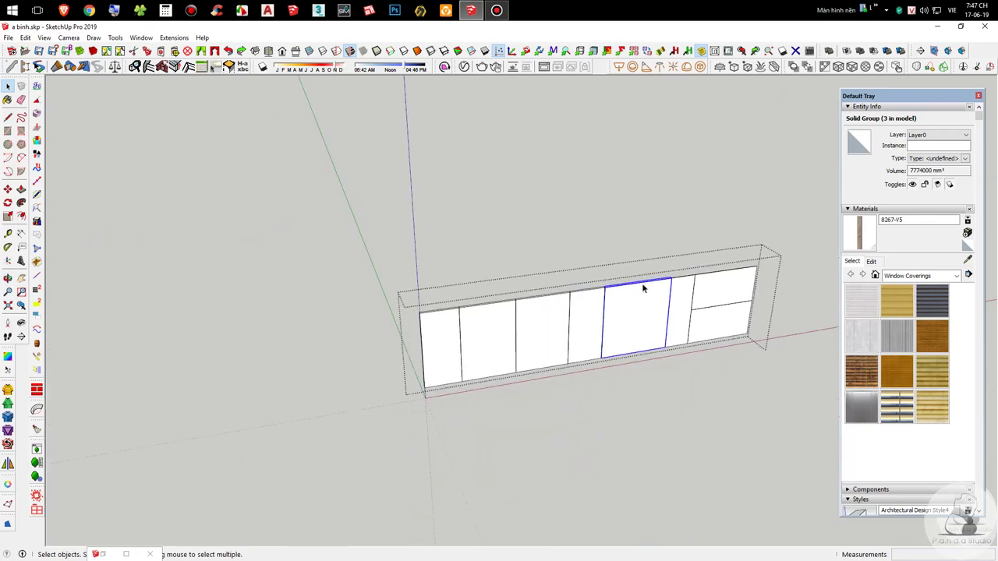
middle_drag(696, 326, 703, 397)
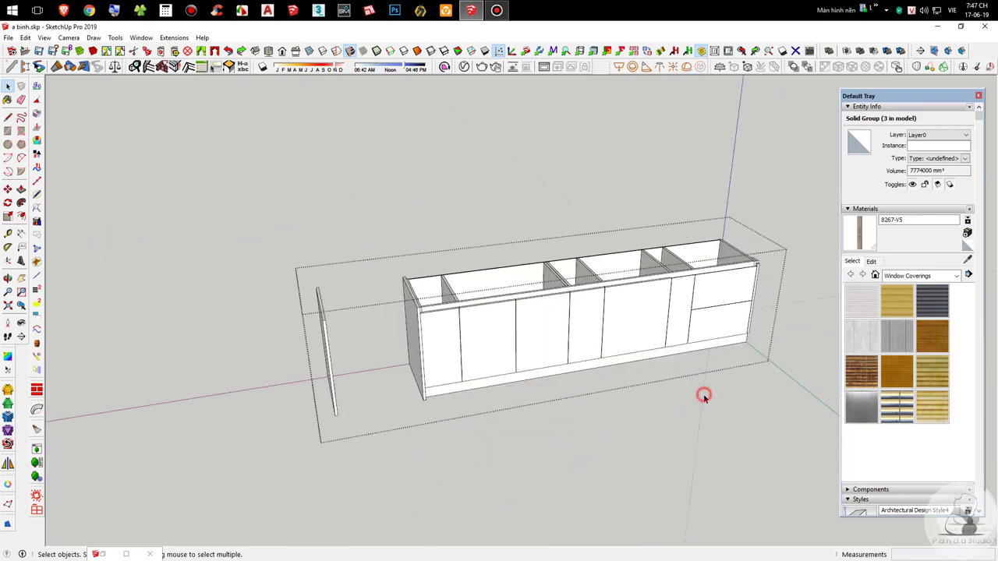
Step: Close the cabinet groups and examine the base cabinet in the room from the front and above
click(705, 395)
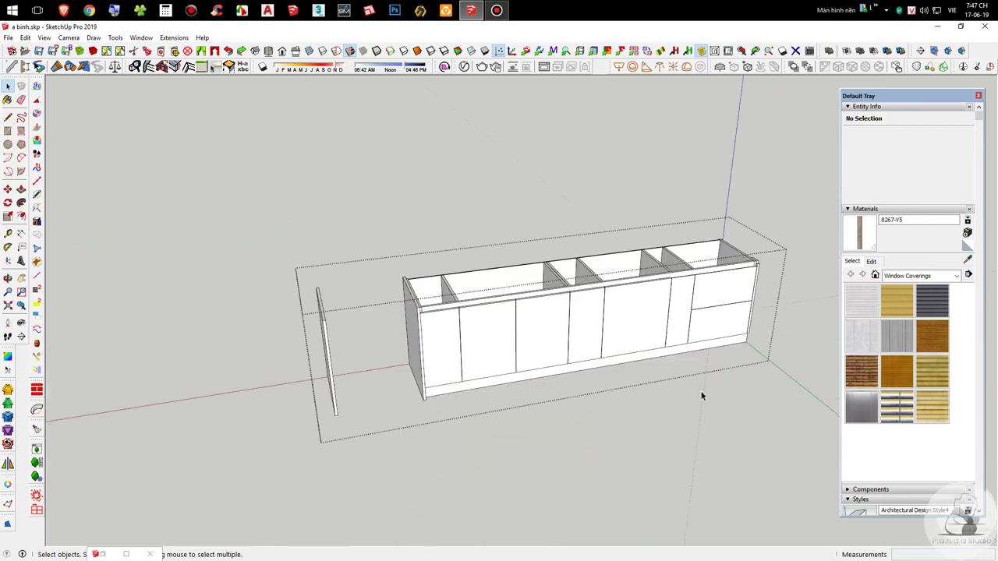
click(700, 397)
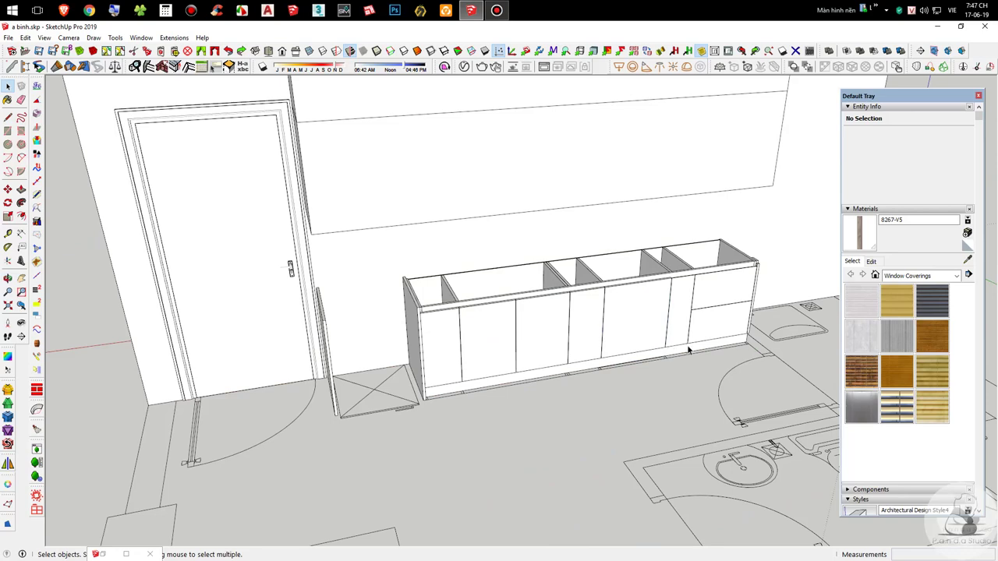
middle_drag(693, 311, 532, 208)
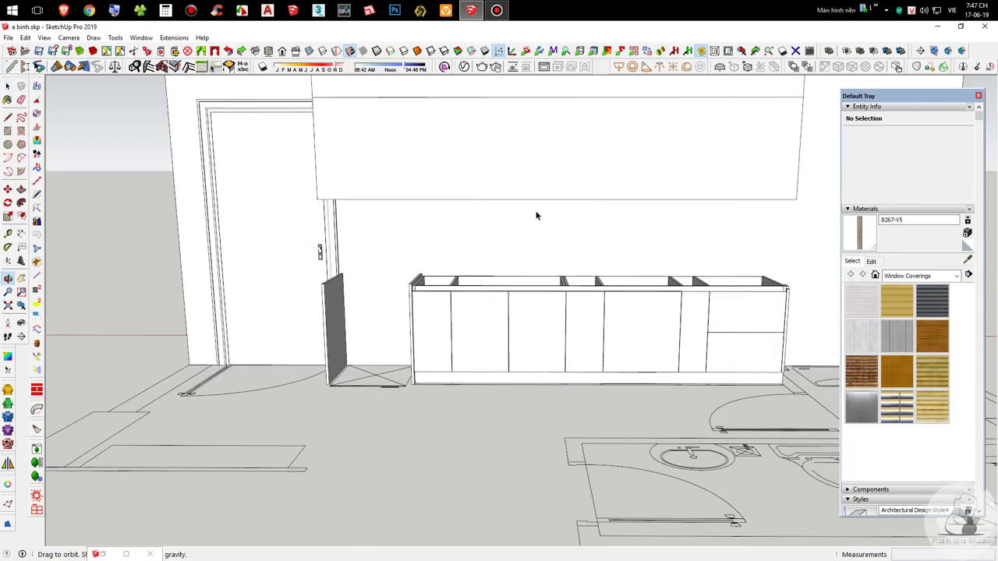
scroll(619, 327, up, 5)
scroll(621, 332, down, 5)
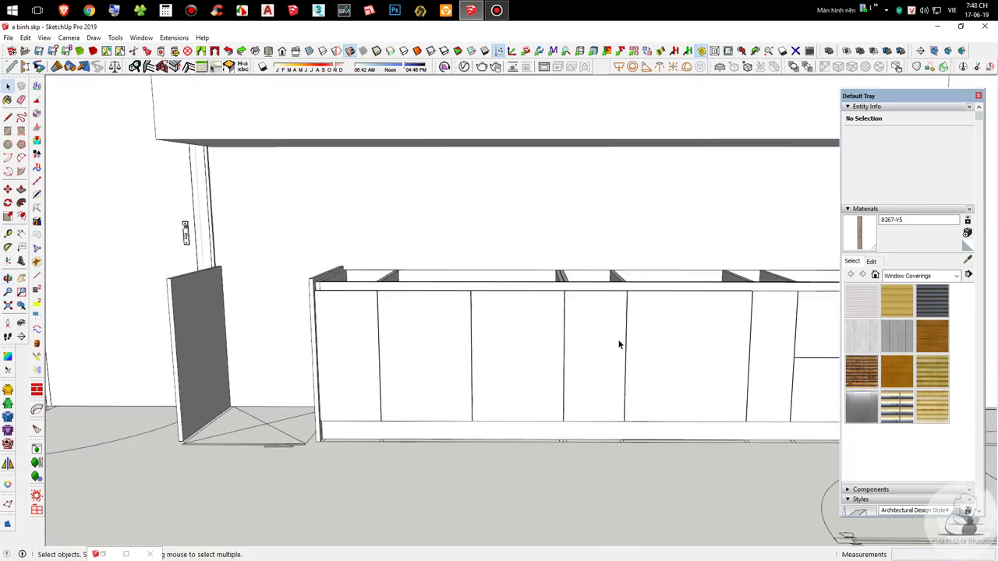
middle_drag(652, 350, 658, 468)
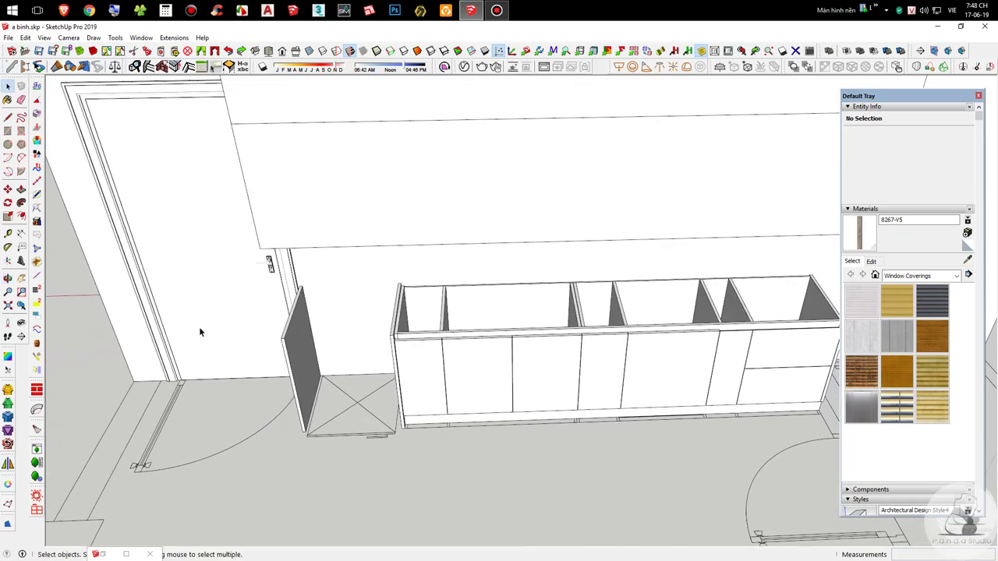
Step: Open the floor plan group to examine where the sink and cooktop lie along the cabinet, and close it
double_click(215, 454)
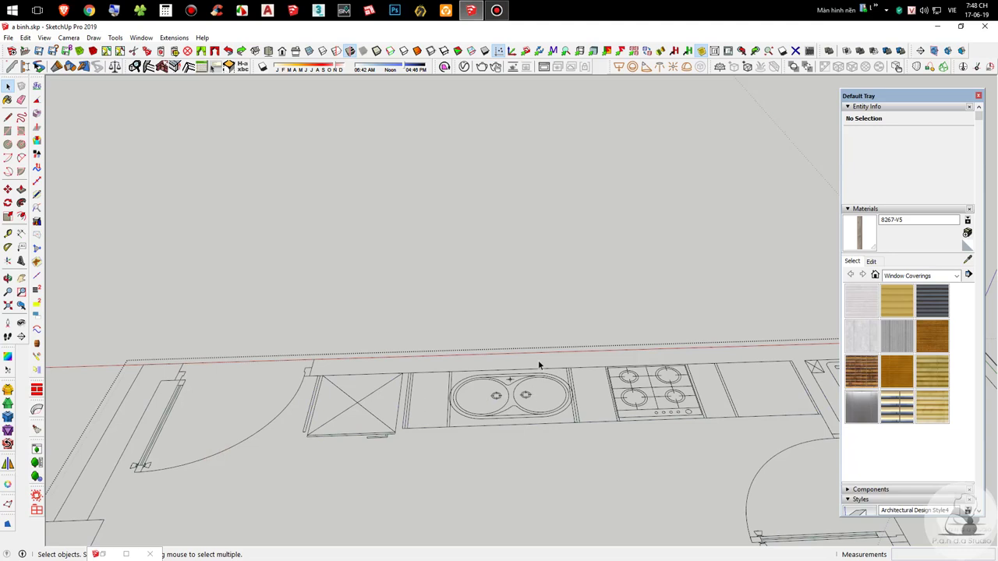
click(537, 252)
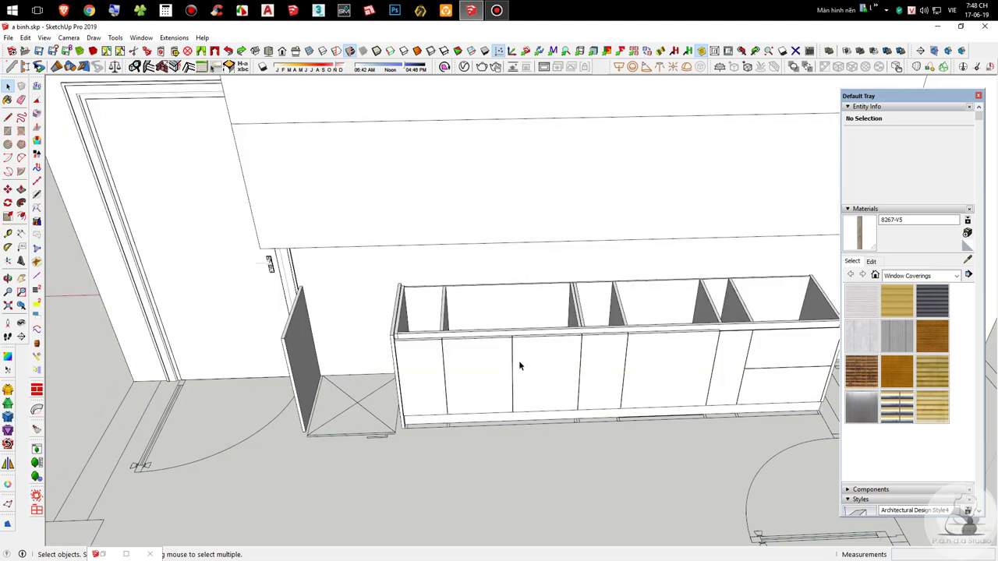
click(367, 474)
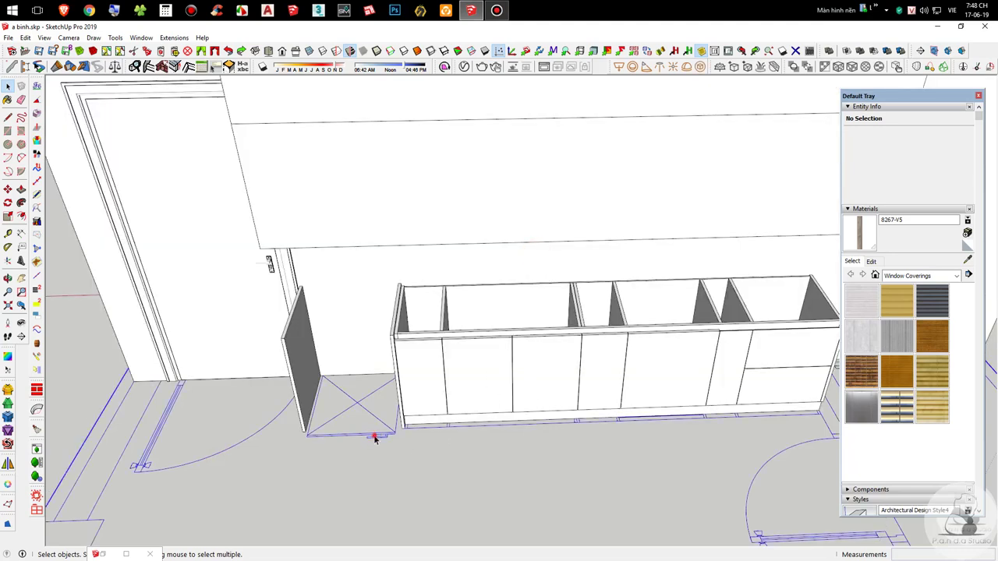
double_click(374, 434)
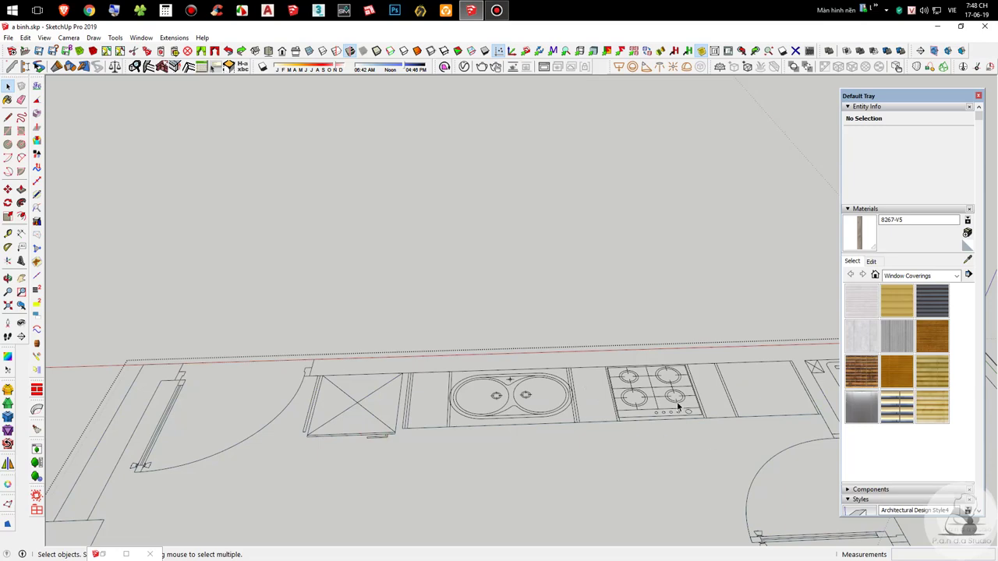
scroll(676, 401, down, 4)
shift+middle_drag(677, 401, 553, 397)
scroll(494, 376, up, 5)
click(509, 404)
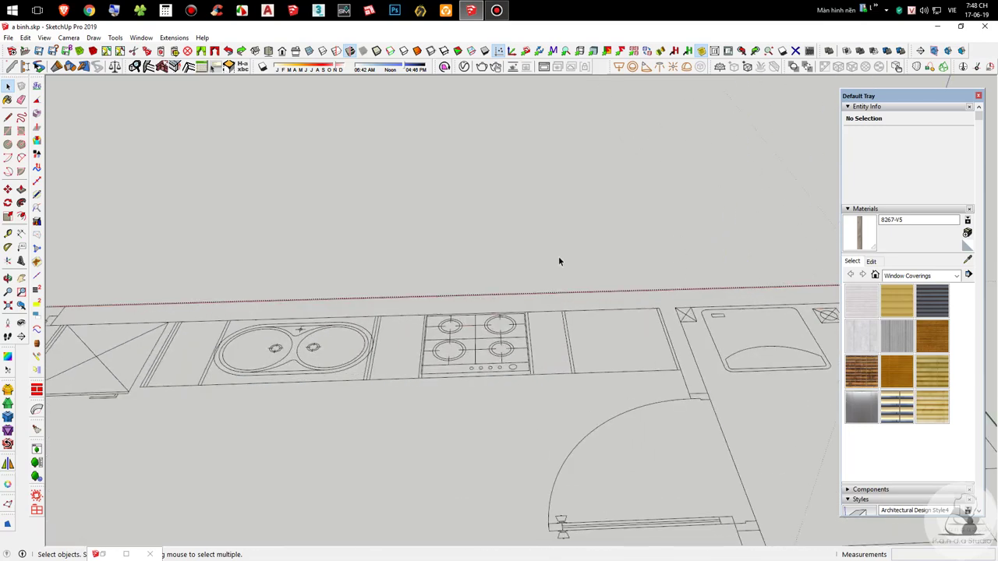
click(562, 241)
Step: Open the cabinet and fronts groups, and the front panel below the cooktop, for editing
double_click(450, 271)
click(451, 270)
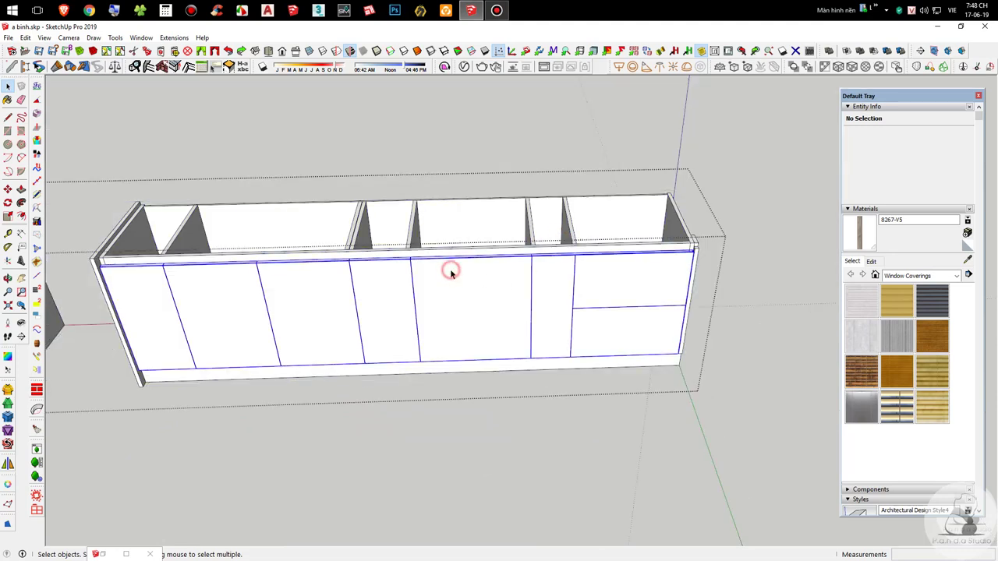
double_click(446, 283)
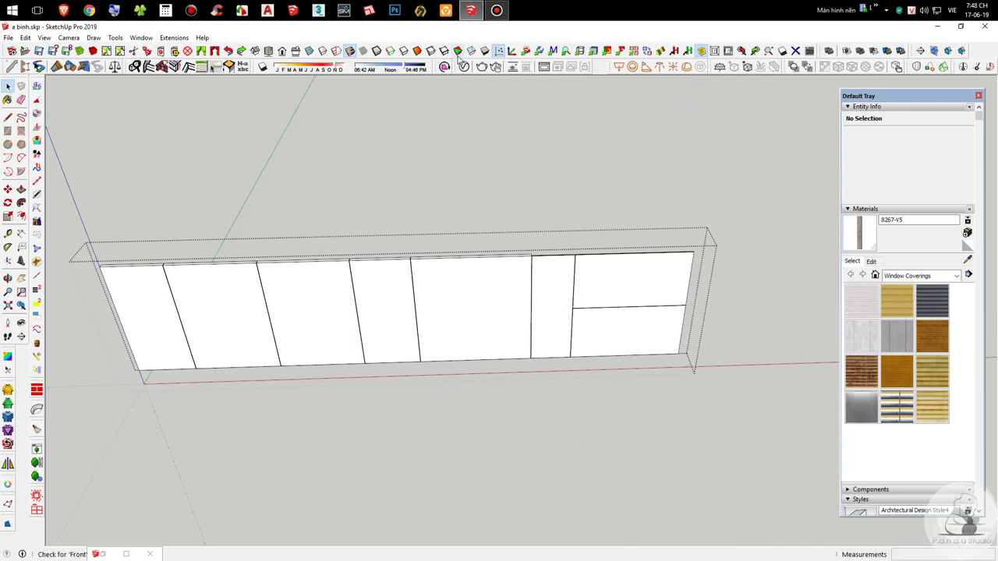
middle_drag(430, 209, 428, 109)
scroll(429, 237, up, 3)
double_click(461, 286)
Step: Select the bottom edge geometry of the panel below the cooktop and move it up 600 mm
click(239, 252)
drag(273, 262, 670, 498)
scroll(513, 290, up, 3)
key(m)
key(space)
click(158, 231)
drag(158, 232, 782, 485)
drag(185, 271, 820, 541)
drag(161, 286, 809, 516)
key(m)
click(514, 376)
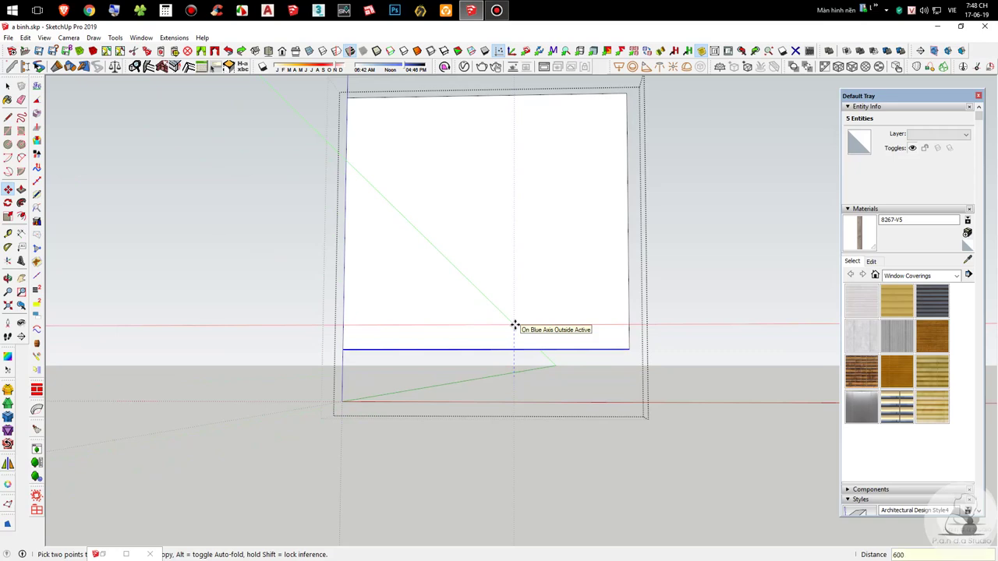
key(Return)
key(space)
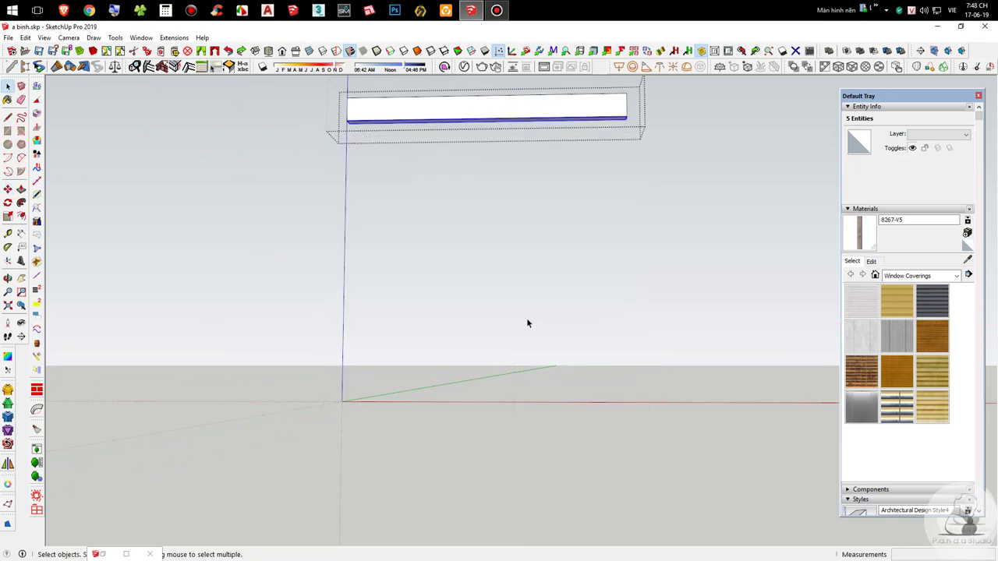
Step: Close the shortened panel's group and the fronts group to show the full cabinet
click(523, 321)
middle_drag(577, 296, 579, 305)
scroll(440, 306, down, 5)
click(808, 371)
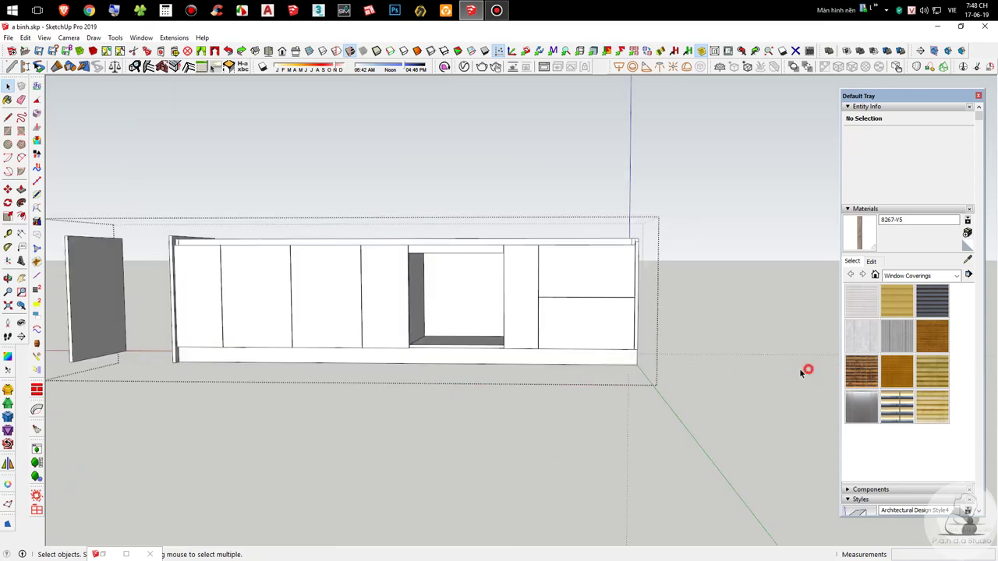
Step: Measure upward from the bottom of the opening below the cooktop and examine the opening's corners
scroll(410, 277, up, 4)
scroll(345, 305, up, 4)
key(t)
scroll(503, 465, up, 4)
click(430, 403)
scroll(397, 107, down, 4)
scroll(413, 132, up, 3)
scroll(417, 147, down, 3)
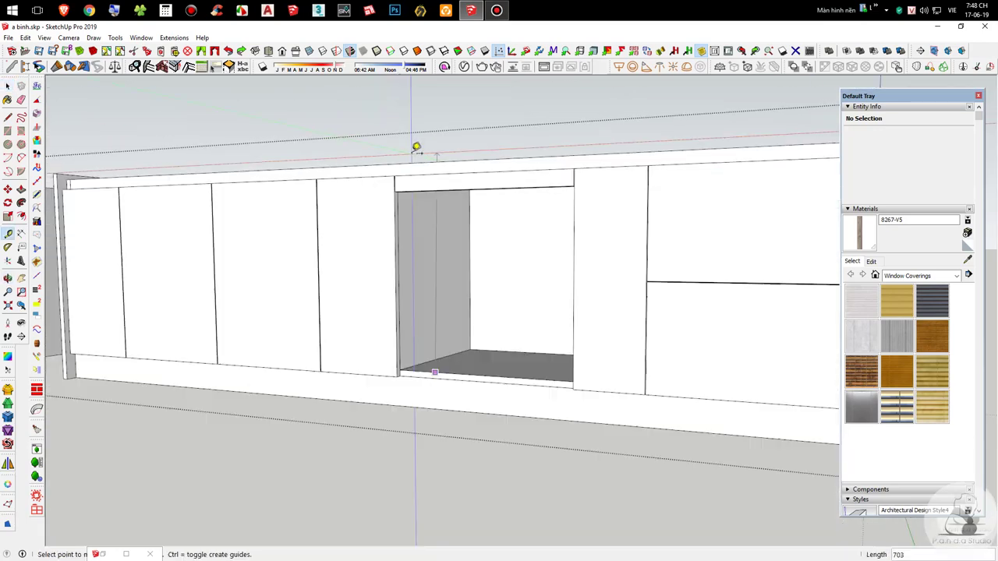
scroll(423, 199, up, 3)
key(space)
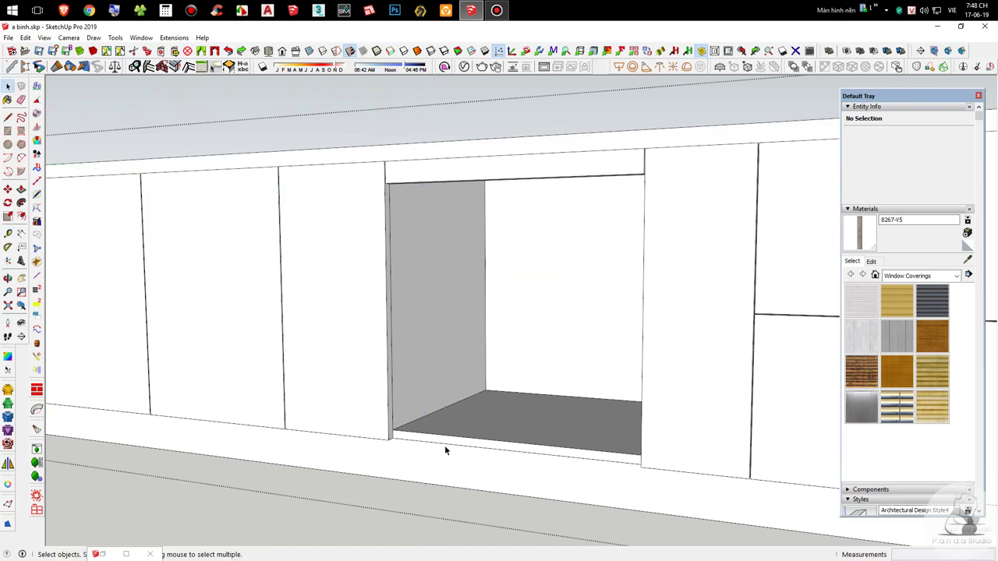
scroll(445, 450, up, 2)
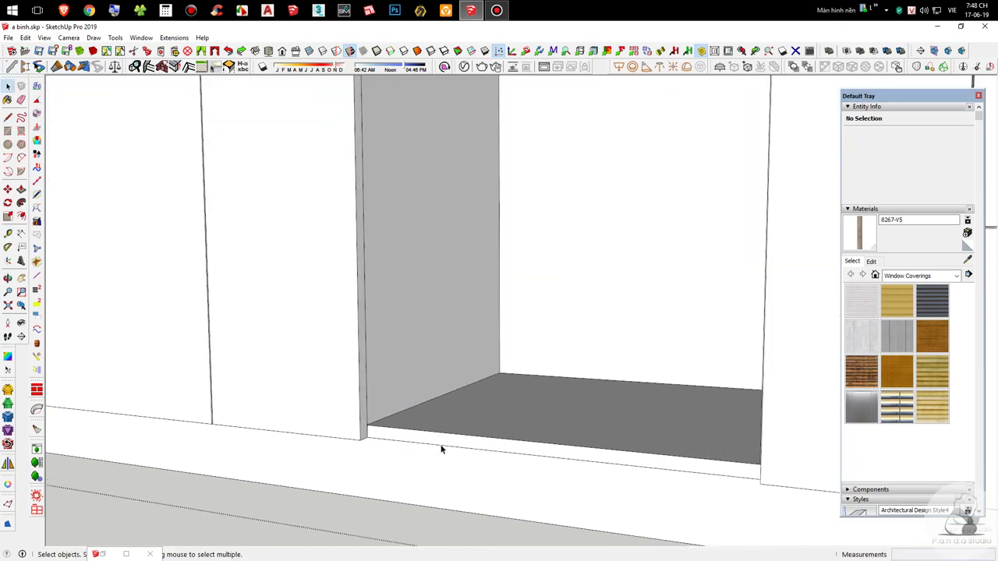
scroll(434, 451, down, 3)
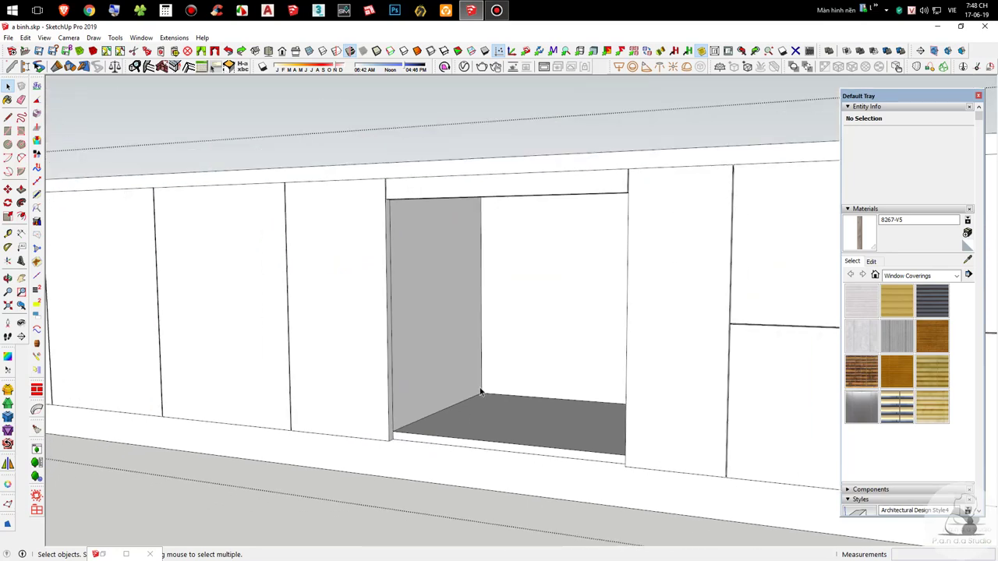
scroll(473, 171, up, 4)
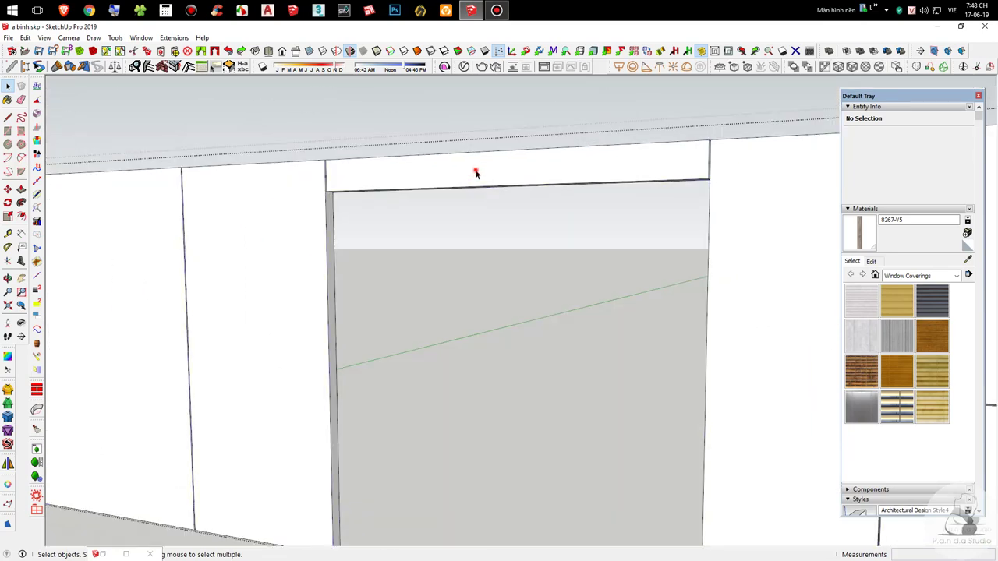
Step: Open the strip above the opening for editing and push its bottom face up about 9 mm
double_click(466, 179)
scroll(467, 176, up, 4)
middle_drag(444, 212, 434, 234)
key(p)
click(421, 273)
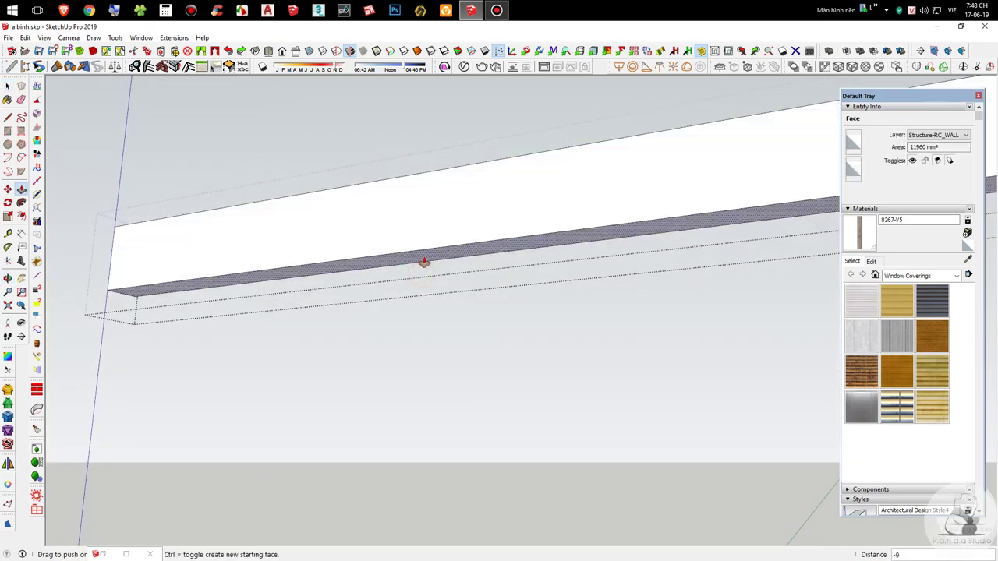
click(424, 263)
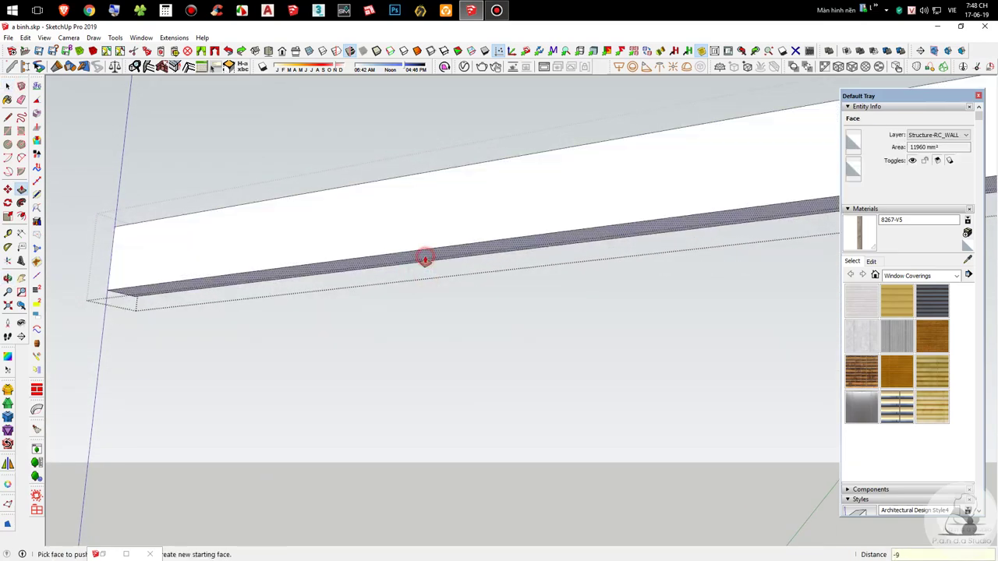
Step: Close the strip's group and return to the whole run of front panels
right_click(473, 249)
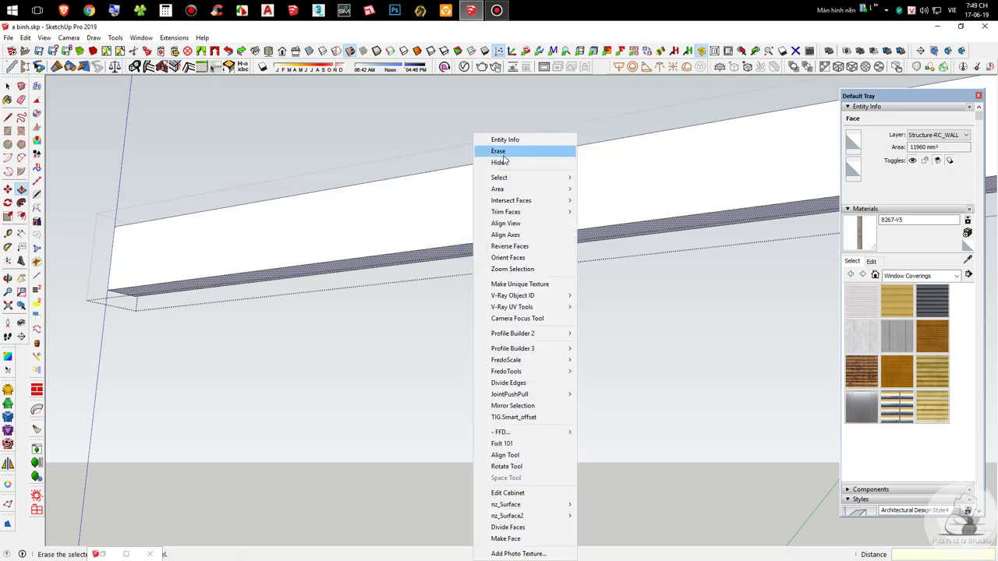
click(377, 198)
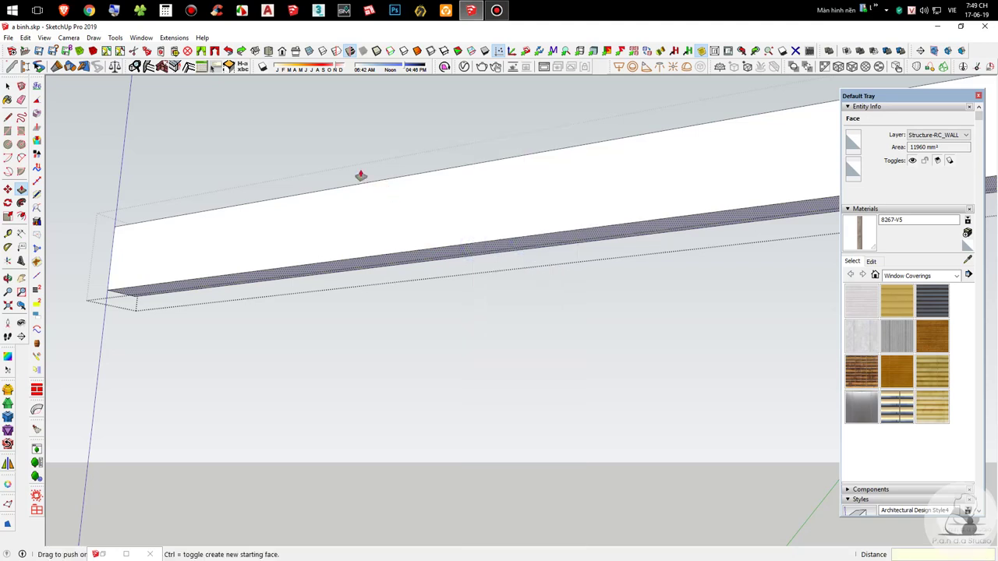
middle_drag(300, 160, 304, 183)
key(space)
right_click(305, 179)
click(380, 139)
scroll(378, 145, down, 5)
middle_drag(388, 187, 478, 227)
scroll(479, 227, down, 6)
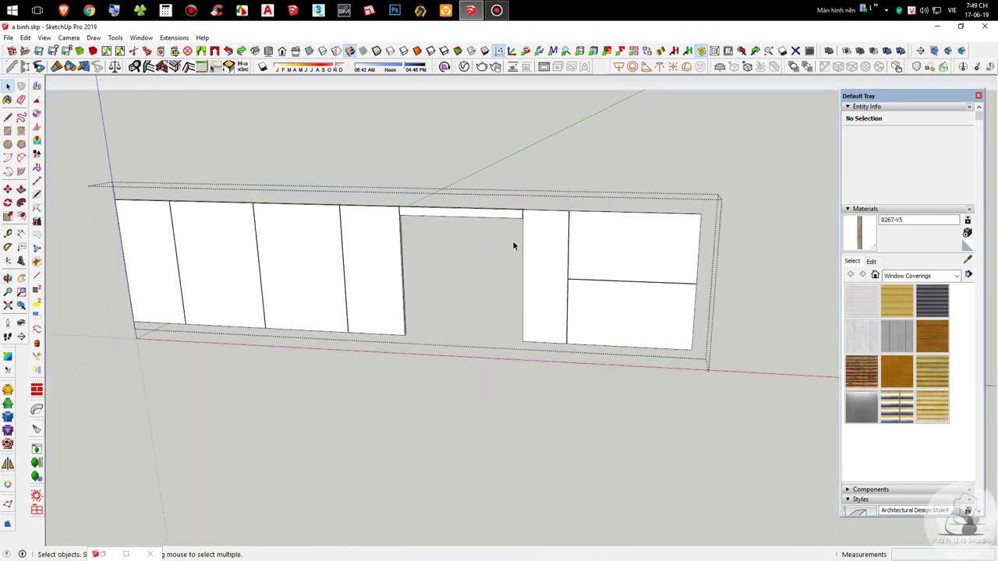
Step: Measure the height of the opening from the bottom edge of the strip above it to the foot of the neighbouring panel
scroll(514, 248, up, 5)
scroll(530, 237, down, 3)
key(l)
scroll(410, 207, up, 2)
key(t)
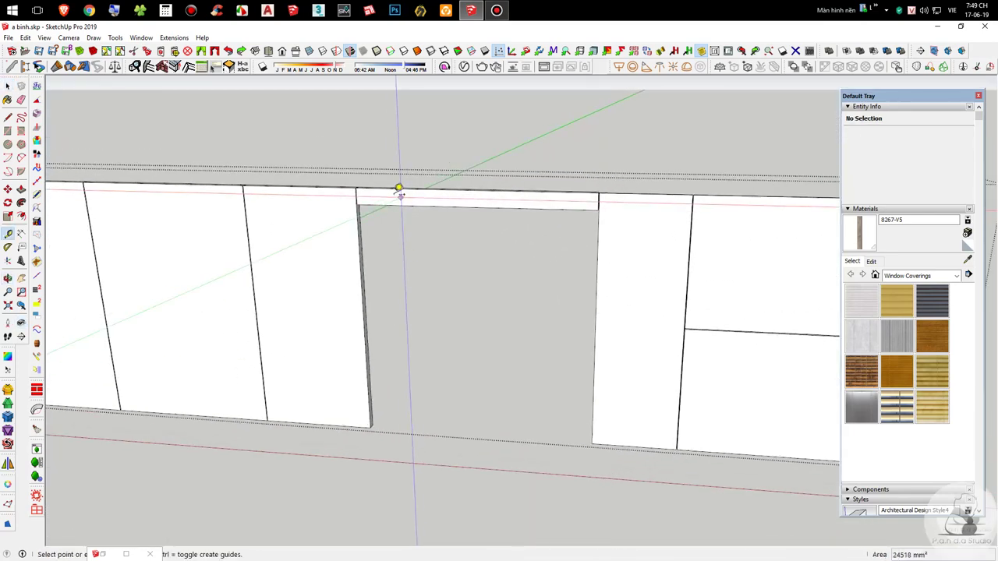
click(389, 204)
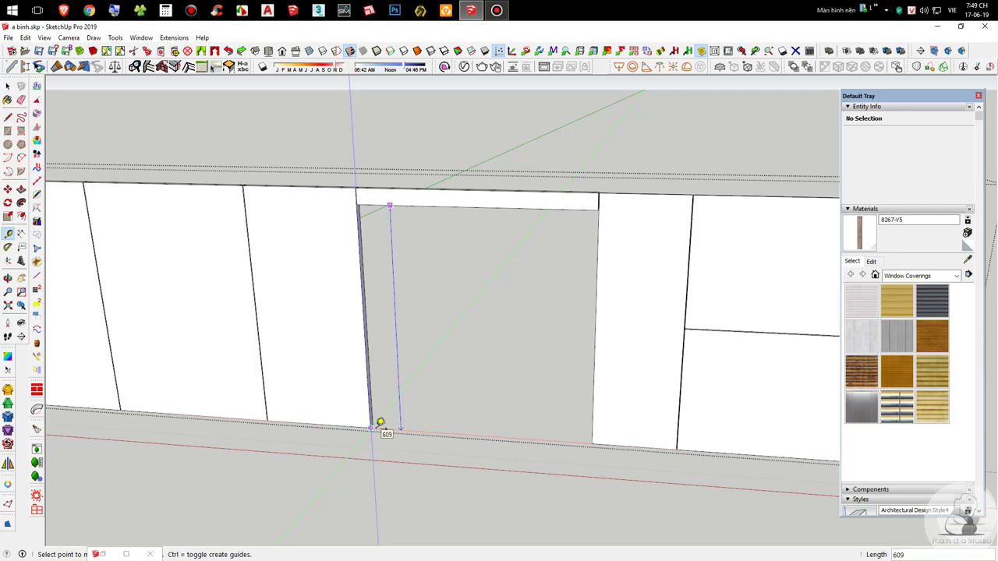
key(space)
Step: Open the strip above the opening for editing, push its bottom face up 20 mm and close its group
middle_drag(321, 280, 274, 189)
double_click(377, 188)
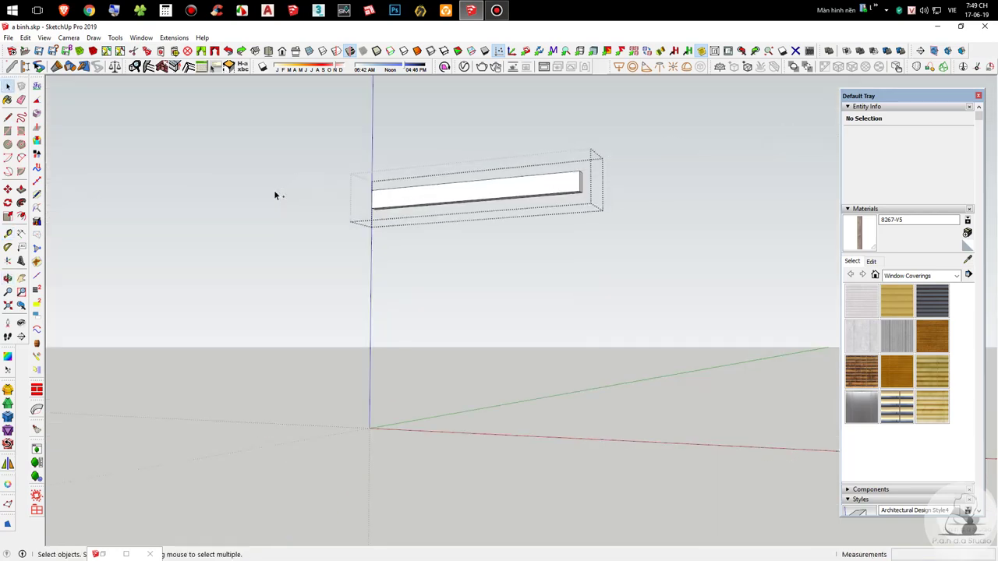
scroll(395, 186, up, 7)
middle_drag(393, 251, 367, 227)
scroll(347, 377, up, 1)
key(p)
click(350, 390)
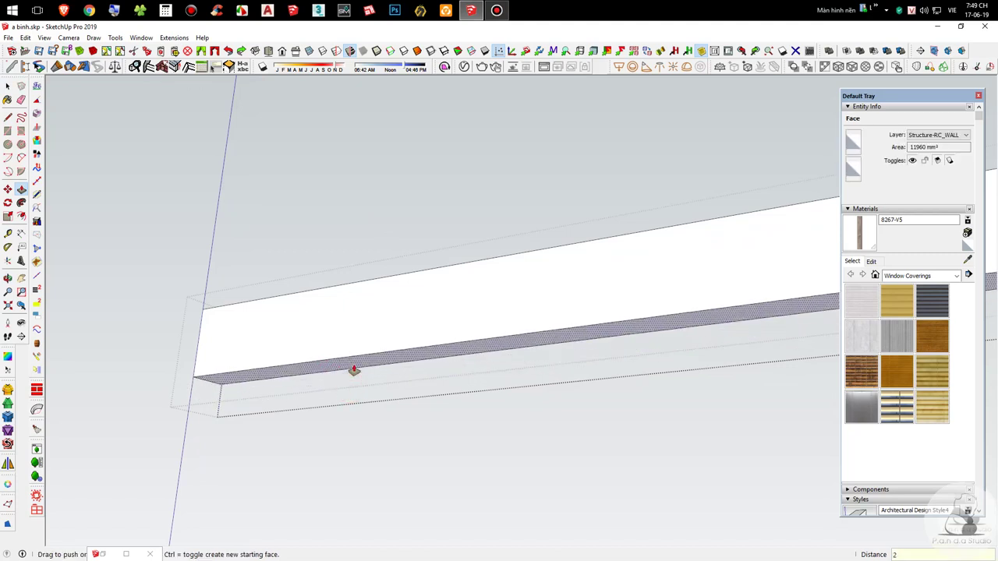
key(Return)
right_click(353, 369)
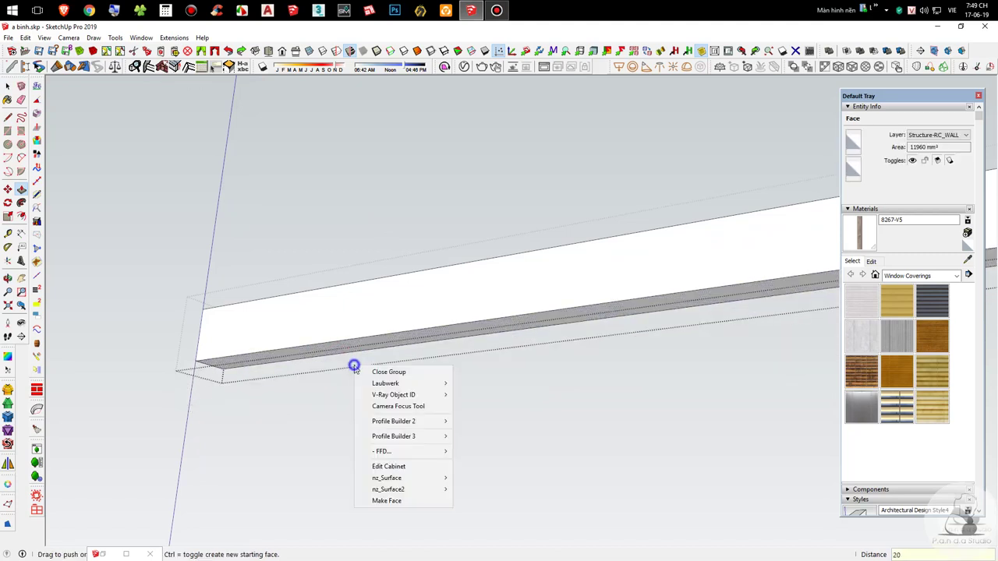
click(378, 372)
Step: Show the fronts within the full cabinet and measure the opening's height from its base to the strip
scroll(380, 377, down, 10)
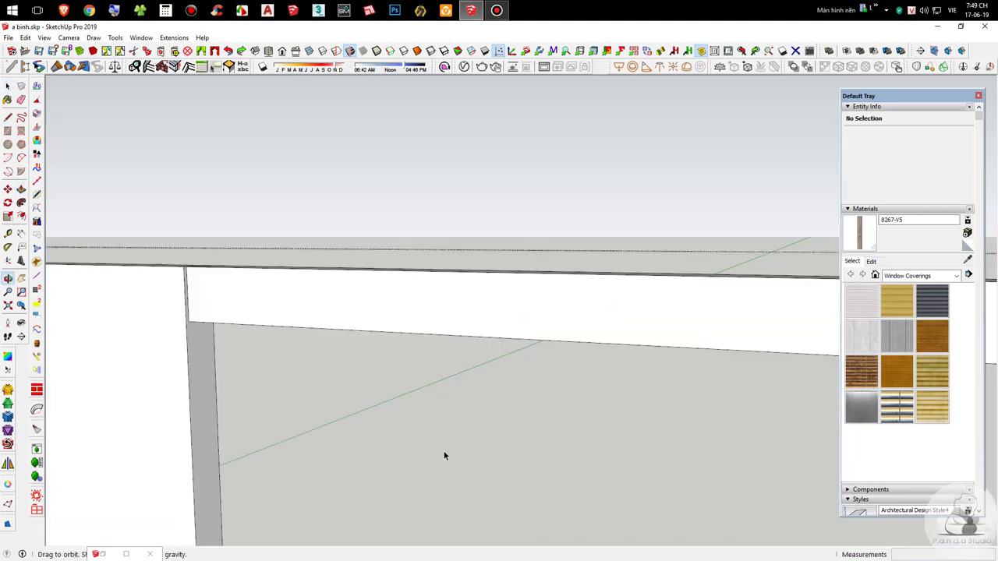
middle_drag(559, 357, 546, 316)
scroll(404, 179, up, 4)
middle_drag(505, 281, 459, 283)
key(t)
click(478, 405)
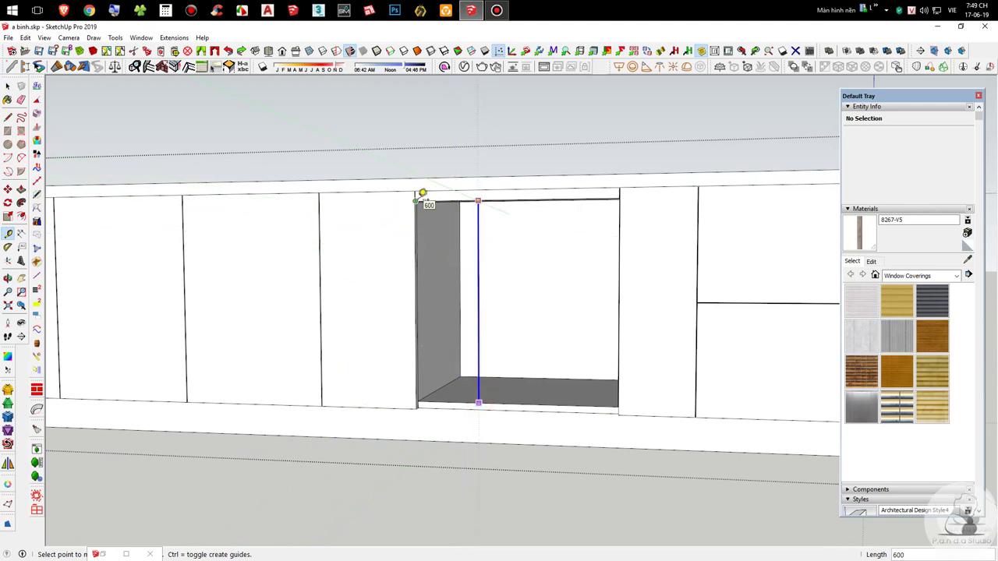
key(space)
scroll(488, 403, up, 1)
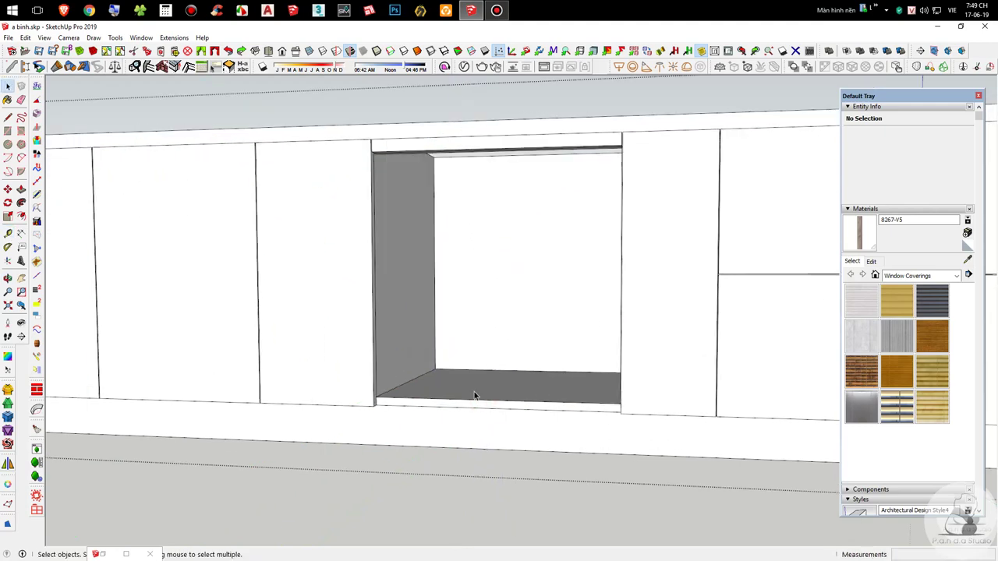
Step: Close the cabinet group and examine the strip above the opening from the side and from the front
scroll(488, 403, down, 5)
click(679, 479)
middle_drag(551, 346, 203, 338)
scroll(358, 254, up, 9)
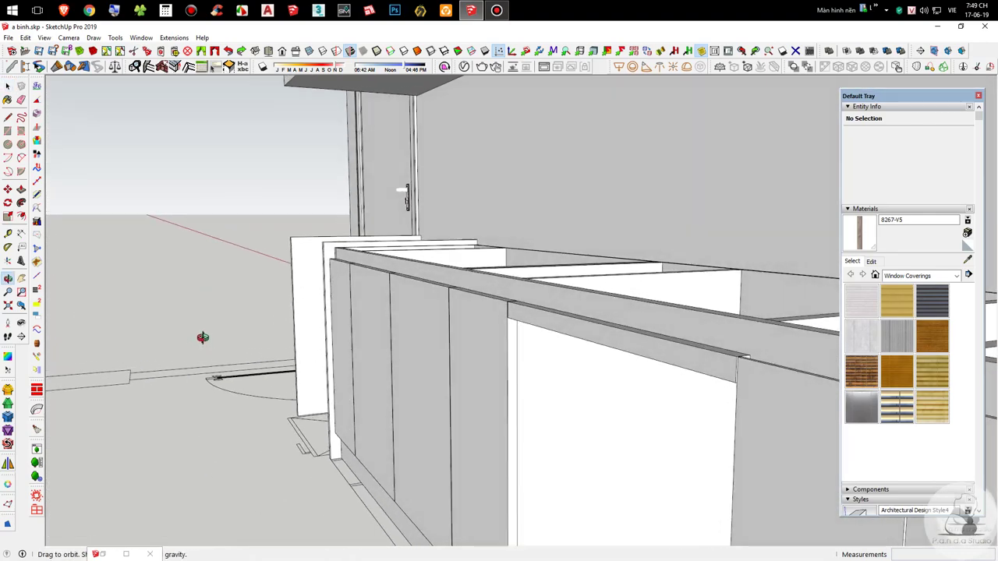
scroll(202, 338, up, 1)
middle_drag(434, 267, 696, 289)
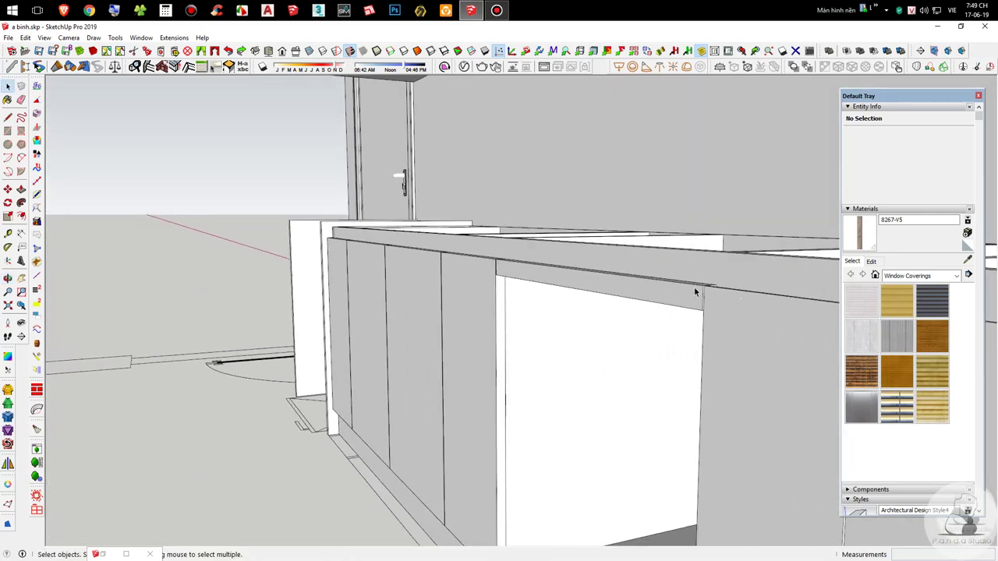
click(692, 289)
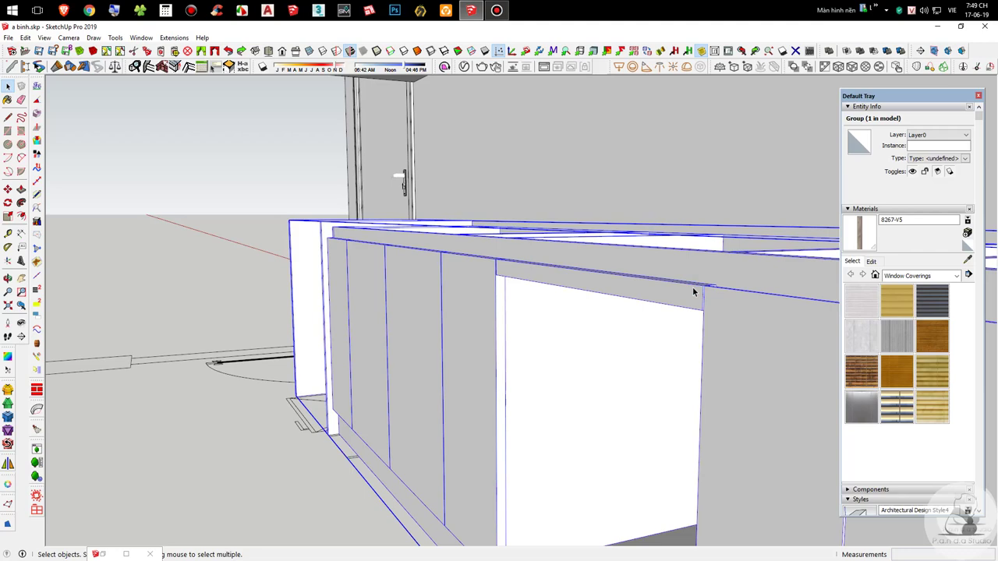
middle_drag(686, 296, 468, 315)
middle_drag(430, 288, 585, 334)
scroll(491, 285, down, 5)
scroll(586, 335, up, 2)
scroll(584, 335, up, 1)
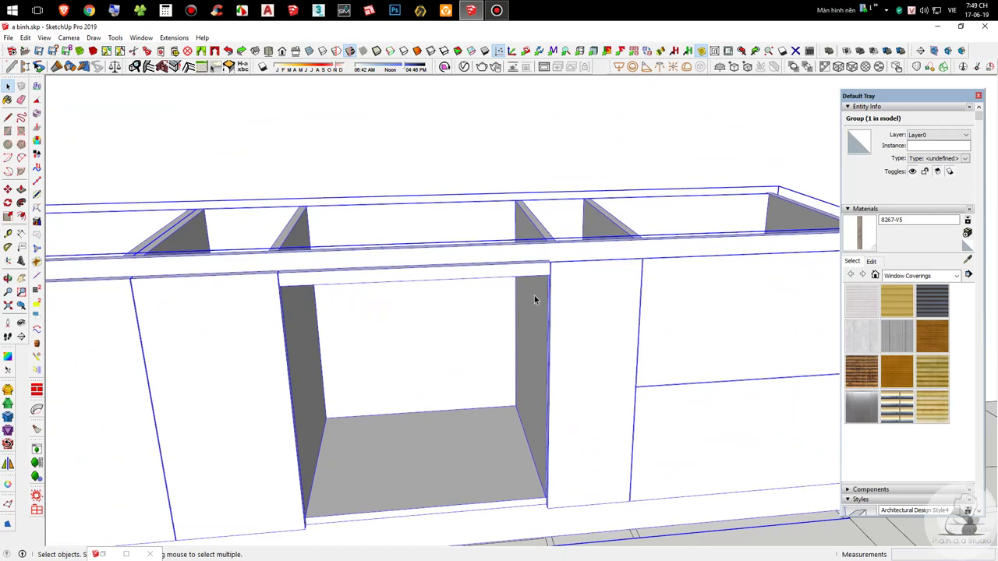
Step: Reopen the cabinet group and, inside it, the group of front panels
scroll(536, 302, up, 2)
middle_drag(530, 263, 195, 314)
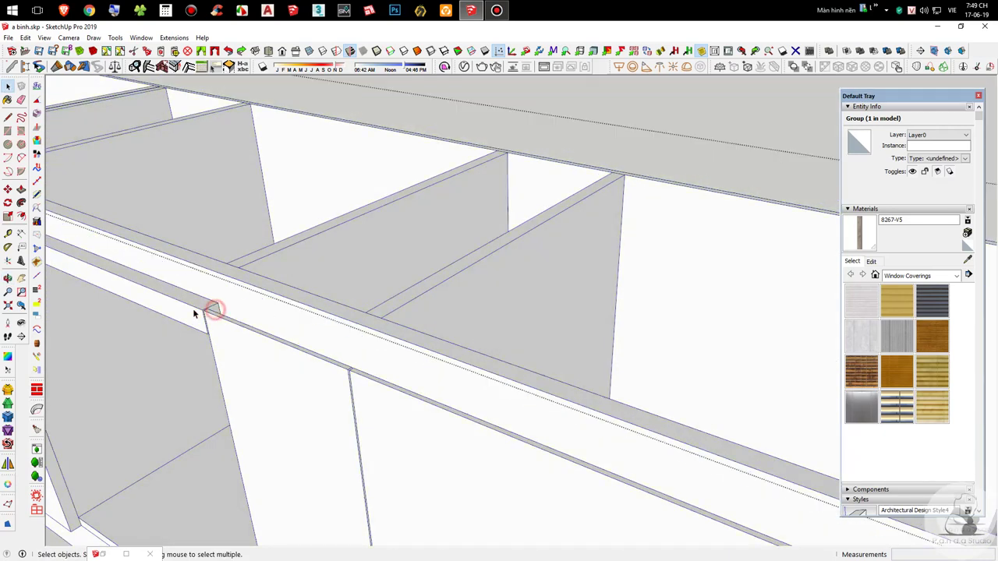
scroll(193, 313, up, 4)
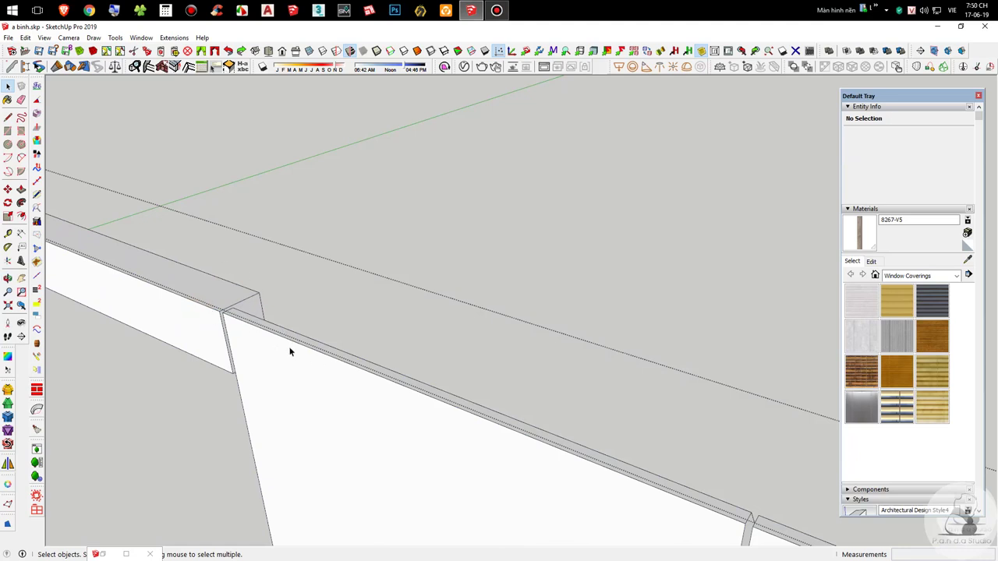
scroll(222, 323, down, 3)
shift+middle_drag(192, 315, 499, 329)
scroll(503, 330, down, 3)
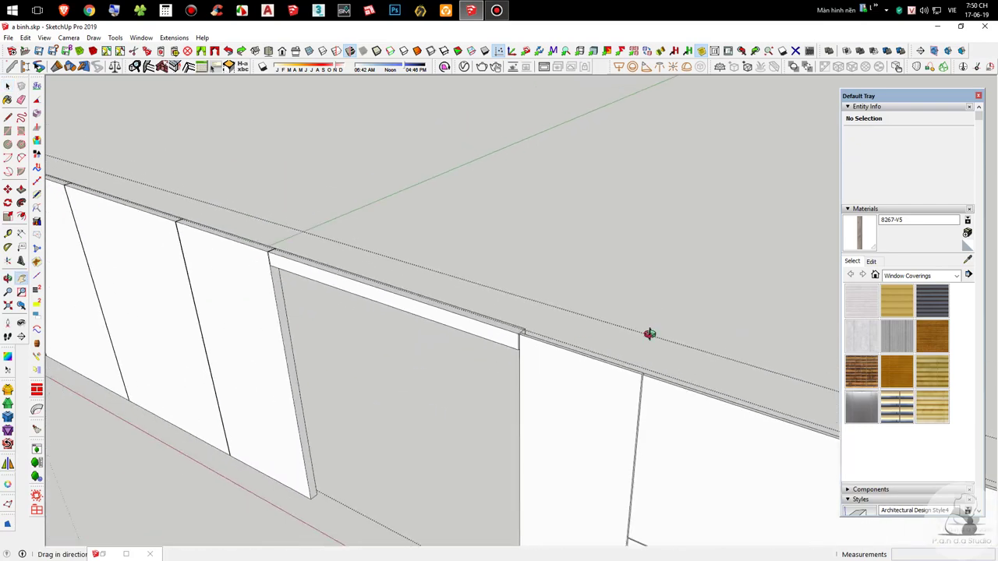
middle_drag(584, 345, 627, 333)
scroll(690, 339, down, 5)
middle_drag(587, 300, 296, 343)
scroll(491, 356, up, 5)
scroll(351, 335, up, 2)
Step: Open the panel left of the opening for editing and place guides 5 mm from its front face and 20 mm below its top edge
double_click(374, 318)
scroll(268, 340, up, 3)
scroll(271, 343, up, 2)
key(t)
scroll(281, 329, up, 3)
click(183, 354)
text(5)
key(Return)
click(294, 283)
text(5)
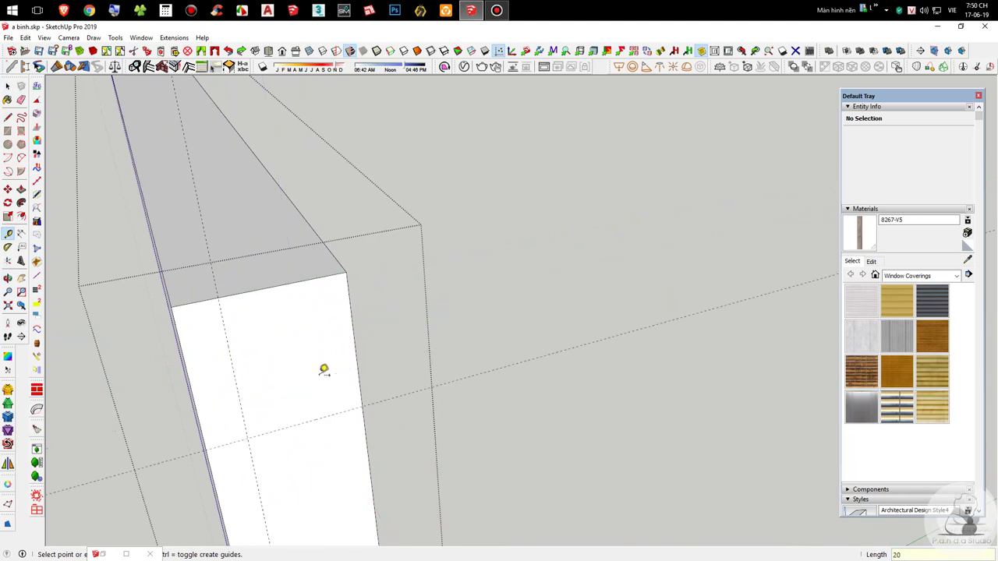
key(l)
middle_drag(325, 367, 195, 273)
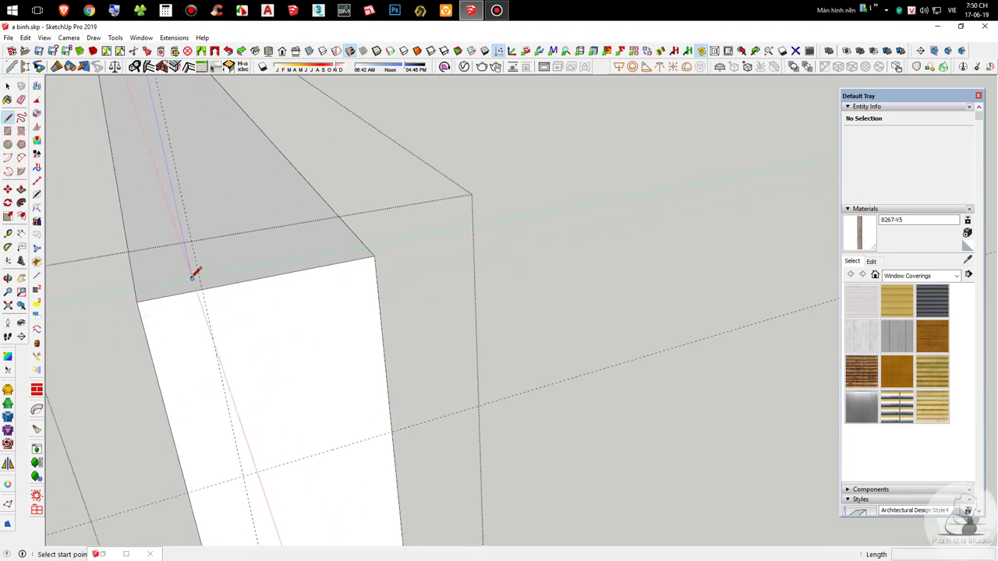
click(197, 289)
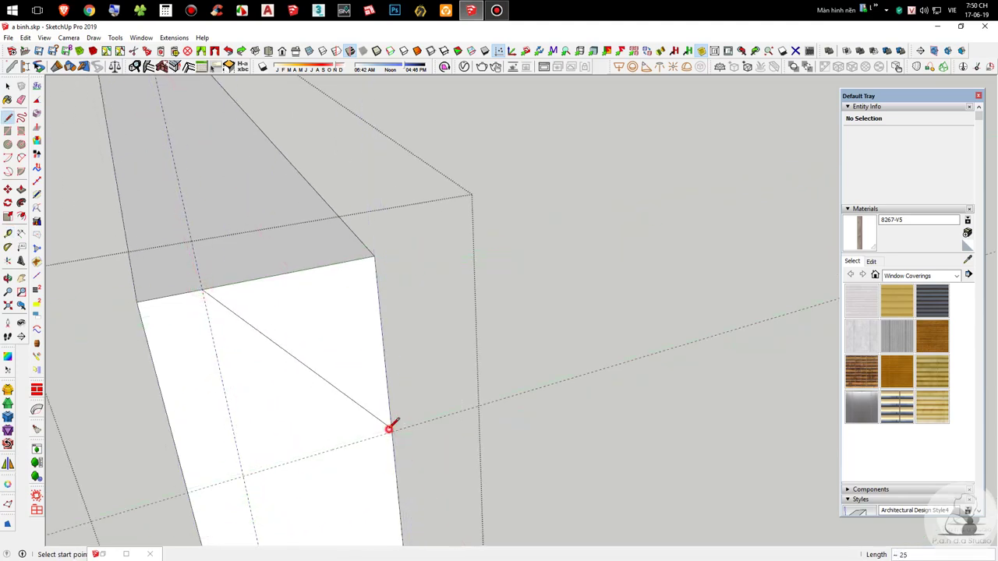
click(392, 425)
scroll(392, 426, up, 2)
scroll(392, 426, up, 1)
key(ctrl+z)
Step: Draw the diagonal bevel line on the panel's end face between the two guide intersections and remove the guides
scroll(269, 268, down, 2)
middle_drag(265, 265, 247, 209)
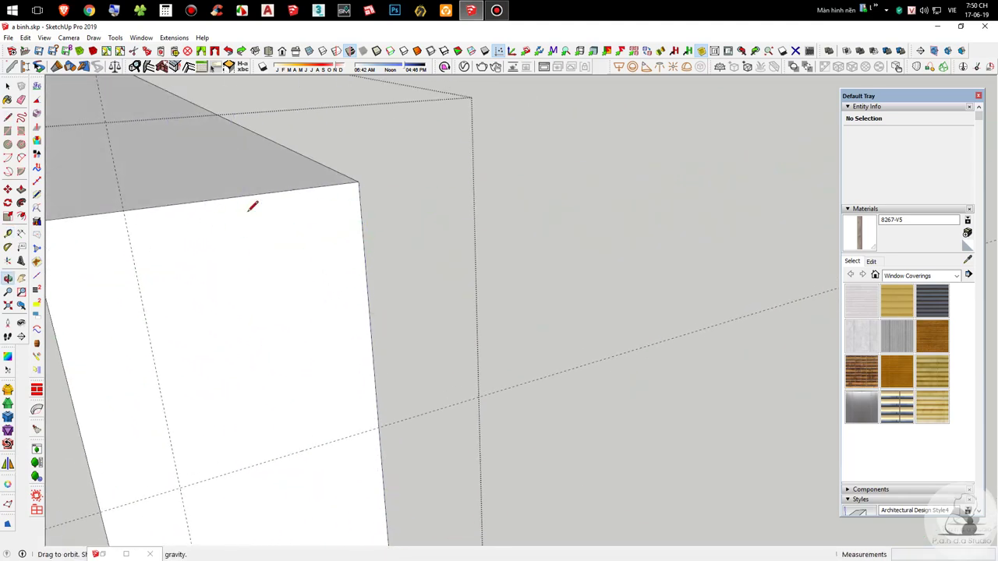
middle_drag(247, 297, 228, 218)
click(135, 211)
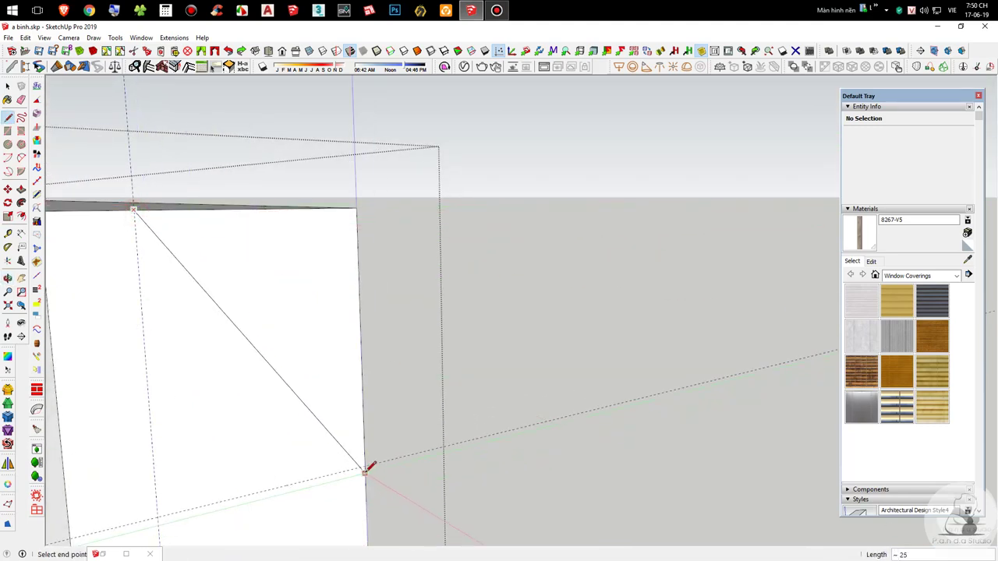
click(364, 467)
key(space)
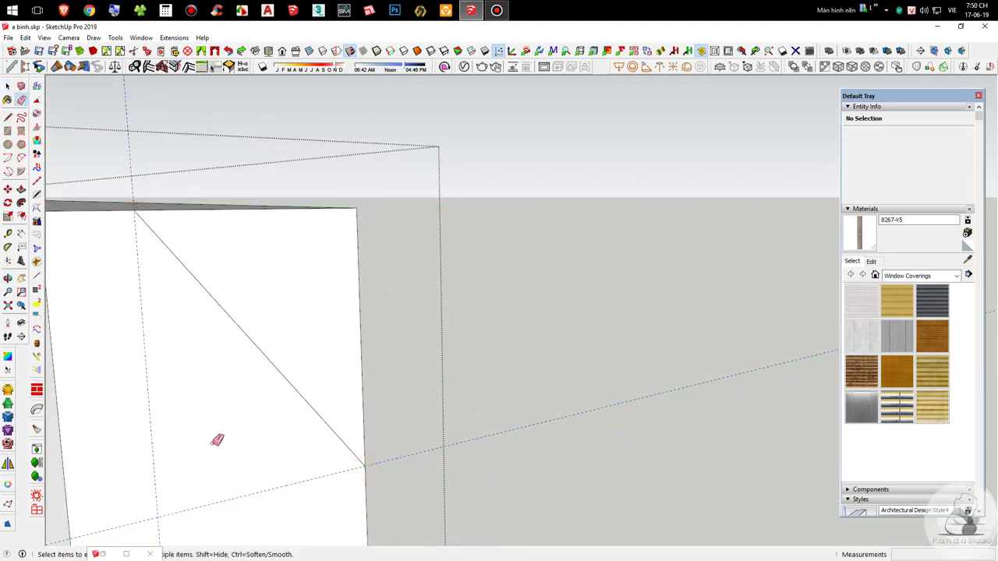
Step: Push the triangular corner face through the full width of the panel to cut the bevel, and close the panel's group
scroll(429, 358, down, 5)
scroll(421, 376, up, 4)
key(p)
drag(426, 340, 304, 346)
click(309, 339)
key(space)
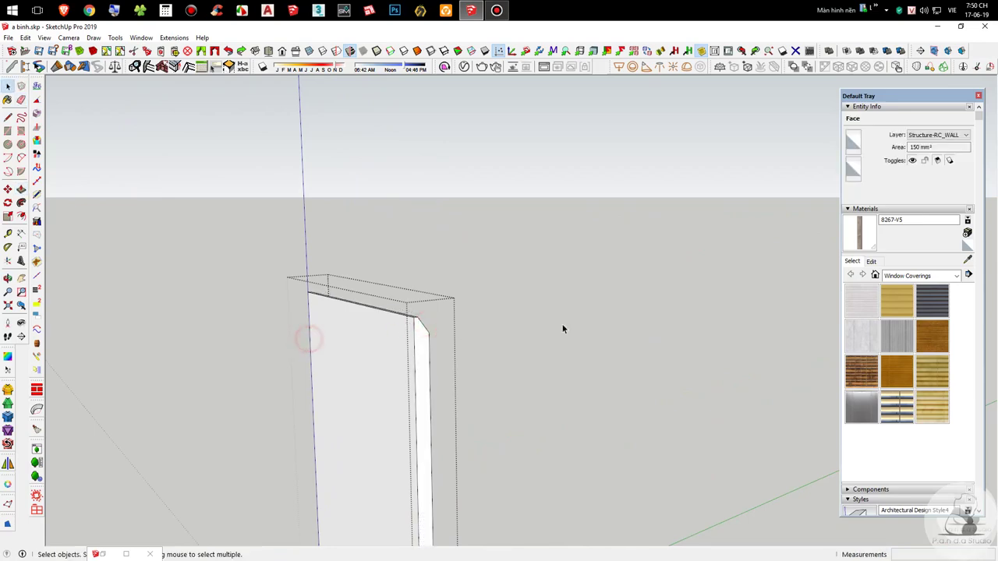
click(594, 334)
Step: Copy the bevelled panel over onto the wider neighbouring front panel
scroll(529, 328, down, 5)
scroll(455, 343, up, 3)
middle_drag(502, 330, 545, 407)
scroll(555, 417, down, 5)
scroll(568, 428, up, 4)
click(624, 410)
scroll(660, 387, up, 2)
key(m)
scroll(690, 336, up, 4)
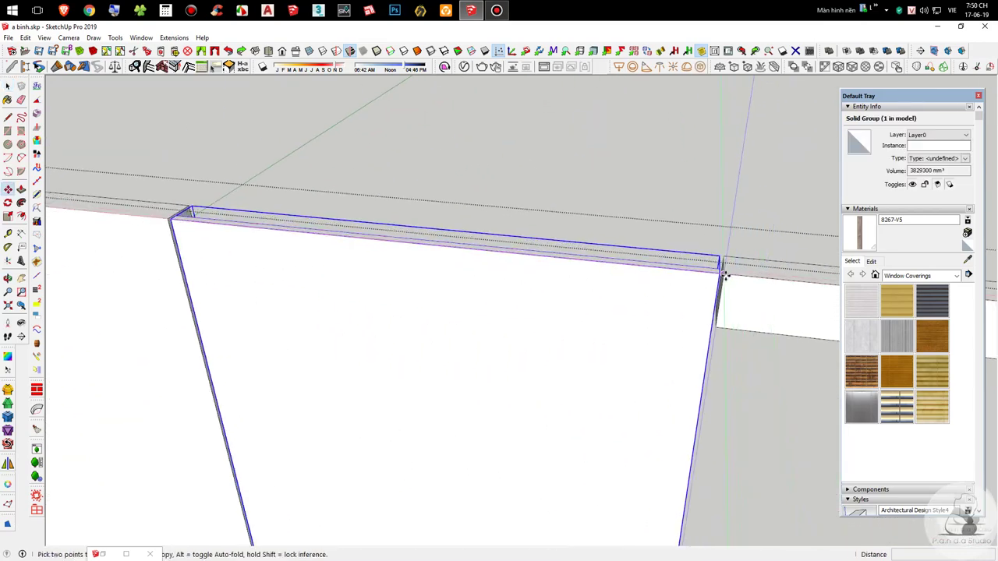
click(722, 274)
key(ctrl)
scroll(721, 274, down, 3)
scroll(371, 242, up, 4)
click(429, 254)
Step: Align the copy's top front corner with the wider panel's end and stretch the copy to that panel's full width
mouse_move(533, 285)
middle_down()
mouse_move(655, 312)
mouse_move(505, 269)
mouse_move(518, 291)
middle_up()
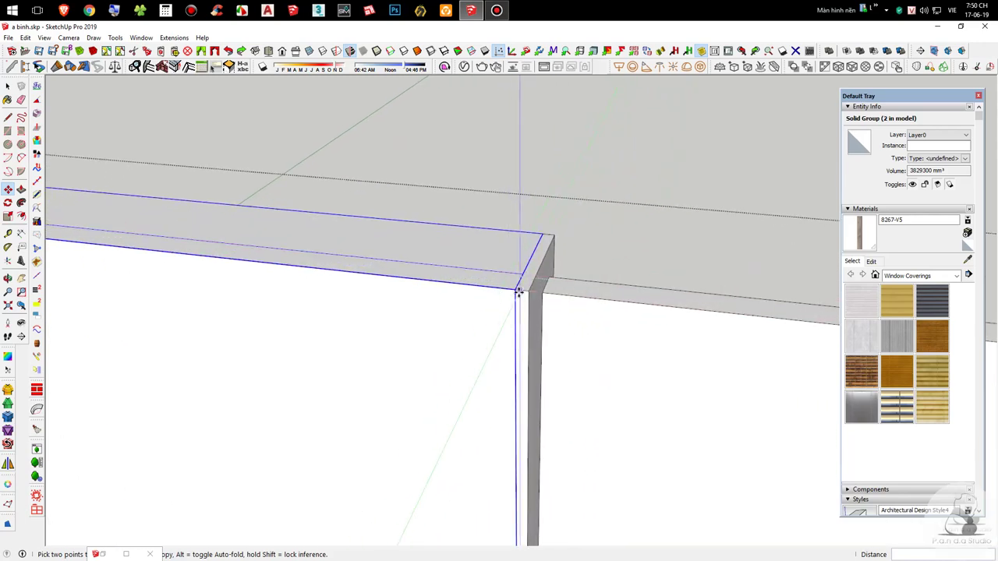
click(518, 291)
click(534, 291)
scroll(661, 314, down, 8)
middle_drag(619, 273, 703, 303)
scroll(701, 288, up, 6)
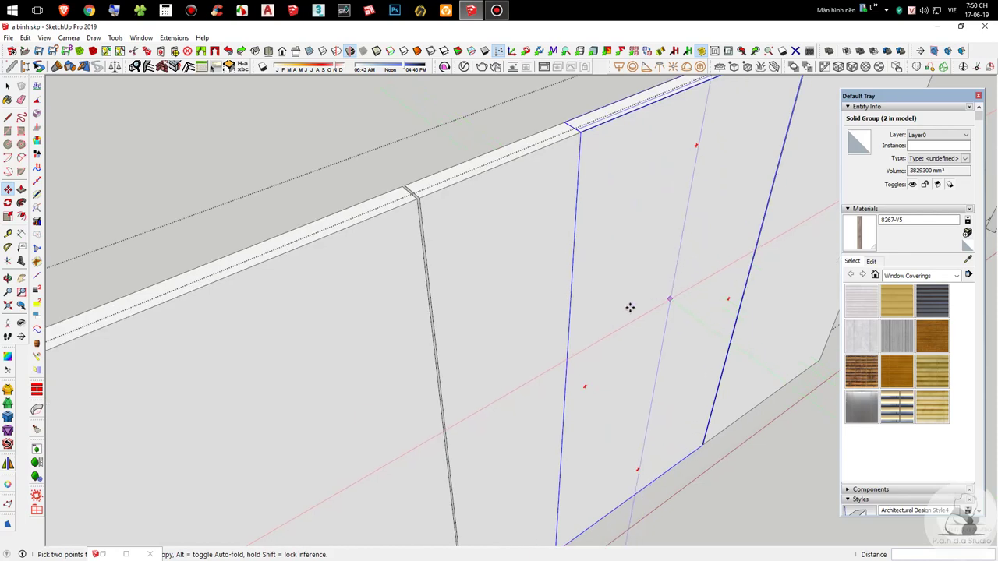
key(s)
drag(557, 393, 417, 196)
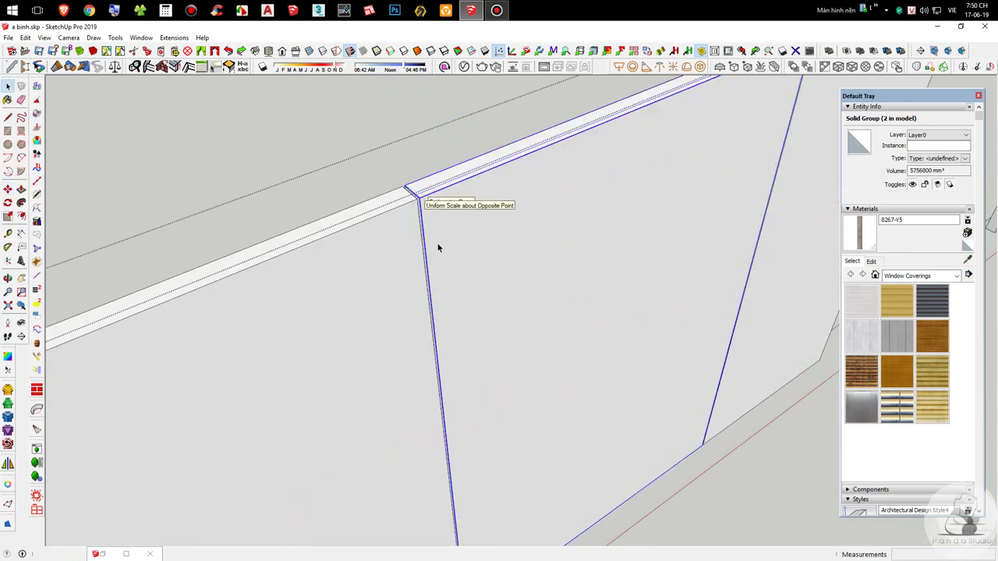
scroll(424, 217, down, 2)
Step: Delete the old unbevelled panel behind the stretched copy, undoing the extra deletion so the bevelled copy is kept
key(space)
key(Delete)
click(513, 278)
key(Delete)
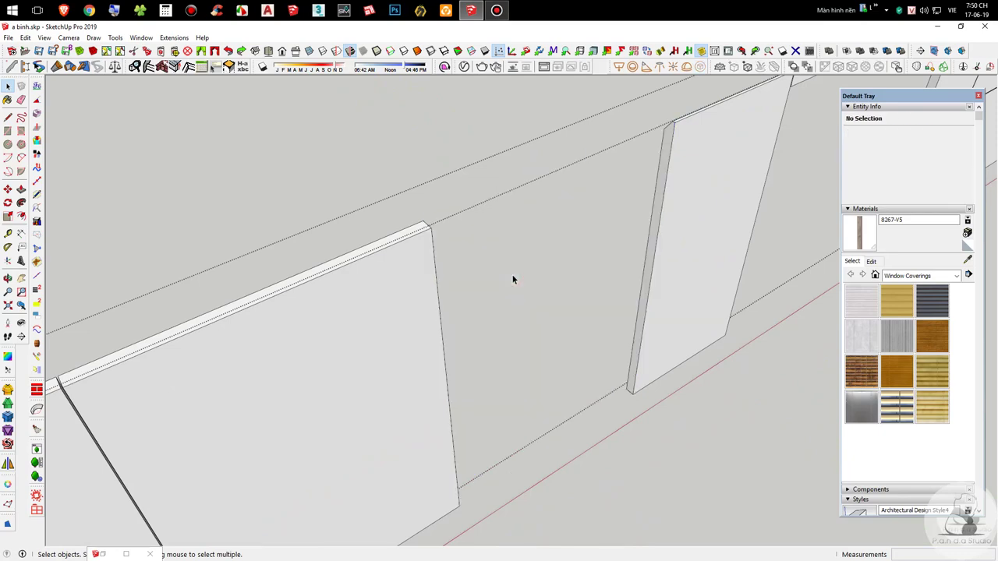
key(ctrl+z)
middle_drag(586, 277, 261, 314)
Step: Copy the wide bevelled panel onto the next front panel towards the left end, matching their top corners
click(562, 274)
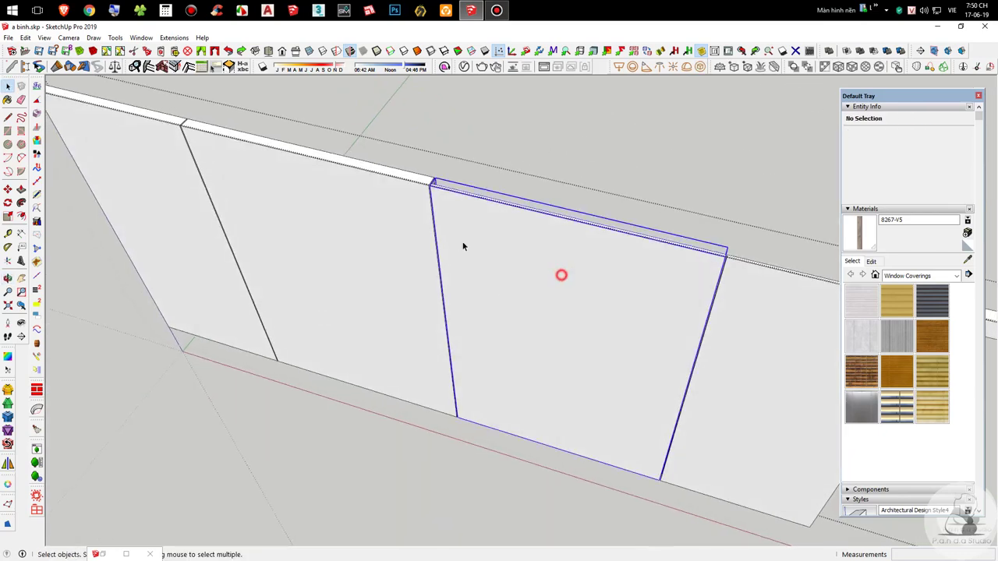
scroll(460, 234, down, 2)
scroll(669, 261, up, 5)
key(m)
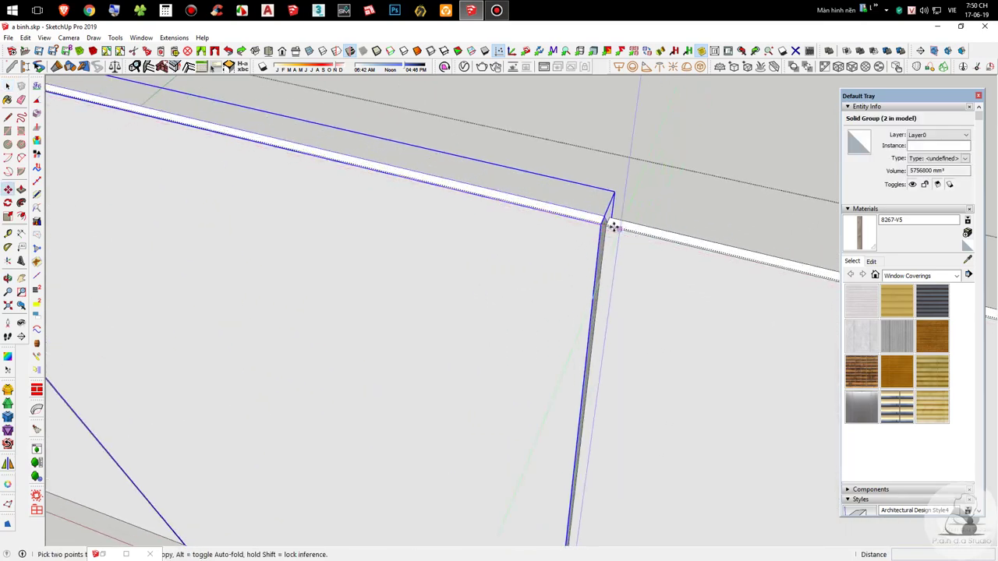
click(608, 226)
key(ctrl)
scroll(704, 278, down, 4)
scroll(405, 196, up, 5)
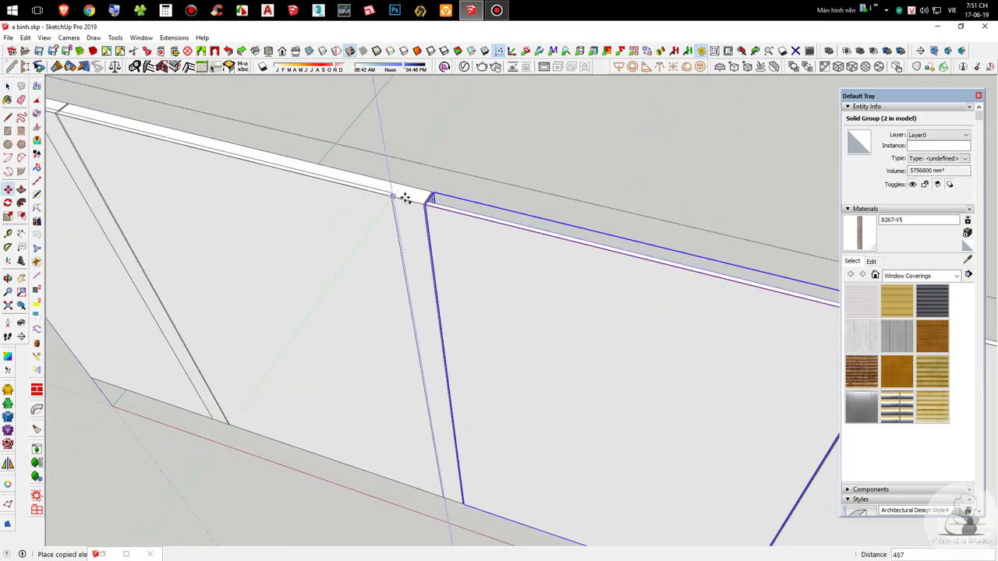
scroll(433, 207, up, 2)
click(460, 224)
scroll(525, 217, down, 2)
Step: Delete the old unbevelled panel that coincides with the second wide bevelled copy
key(space)
scroll(515, 209, down, 3)
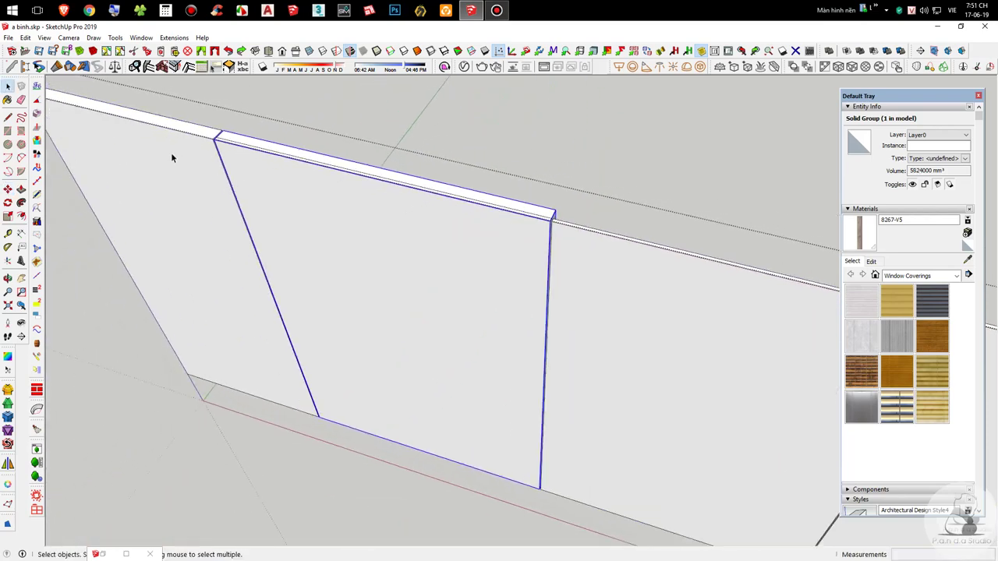
scroll(172, 154, up, 2)
key(Delete)
Step: Copy the wide bevelled panel onto the narrow end panel, placing it by its top corner
click(186, 130)
scroll(568, 263, down, 2)
click(582, 266)
key(m)
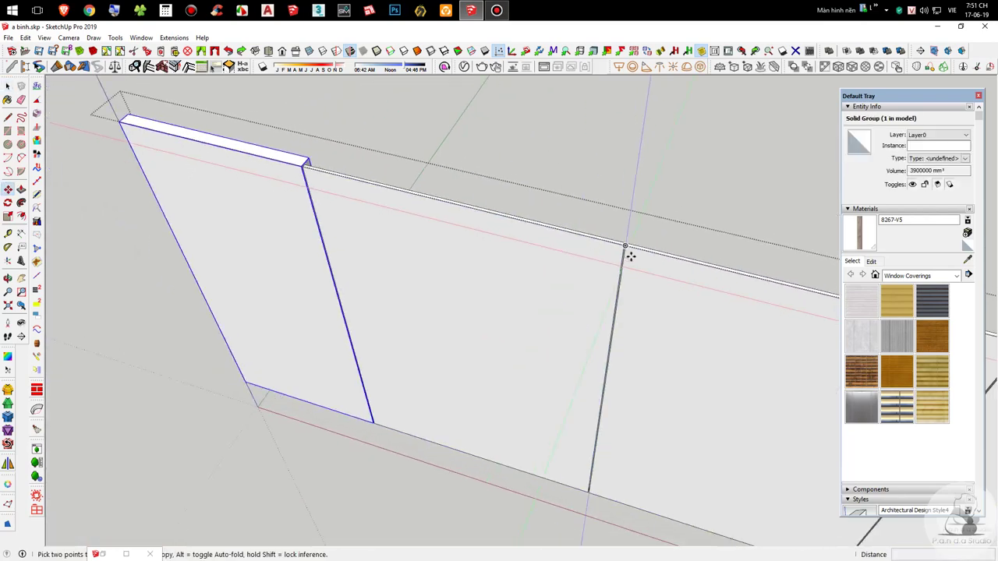
scroll(619, 232, up, 3)
scroll(651, 263, down, 2)
key(space)
click(572, 256)
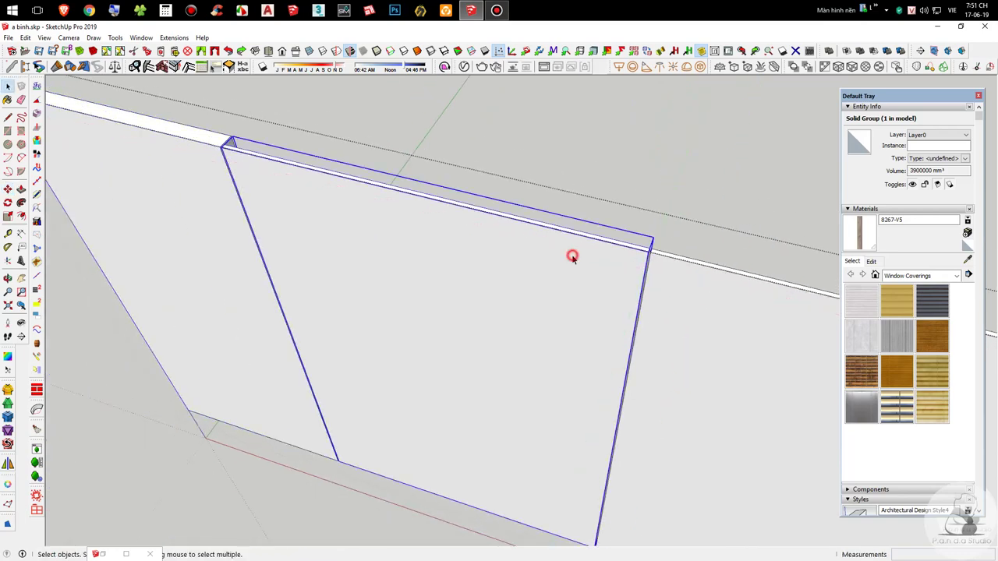
key(m)
scroll(656, 255, up, 2)
scroll(627, 243, up, 2)
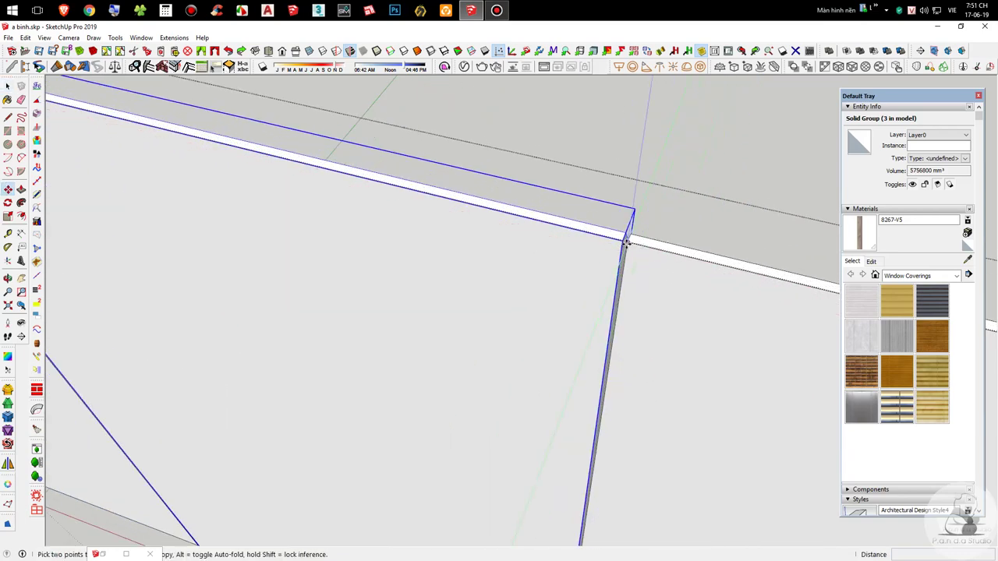
key(ctrl)
click(626, 243)
scroll(663, 265, down, 3)
scroll(268, 169, up, 4)
click(394, 204)
Step: Scale the bevelled copy along its width to about 0.67 so its outer side matches the narrow end panel
scroll(367, 242, down, 3)
key(s)
scroll(177, 310, up, 2)
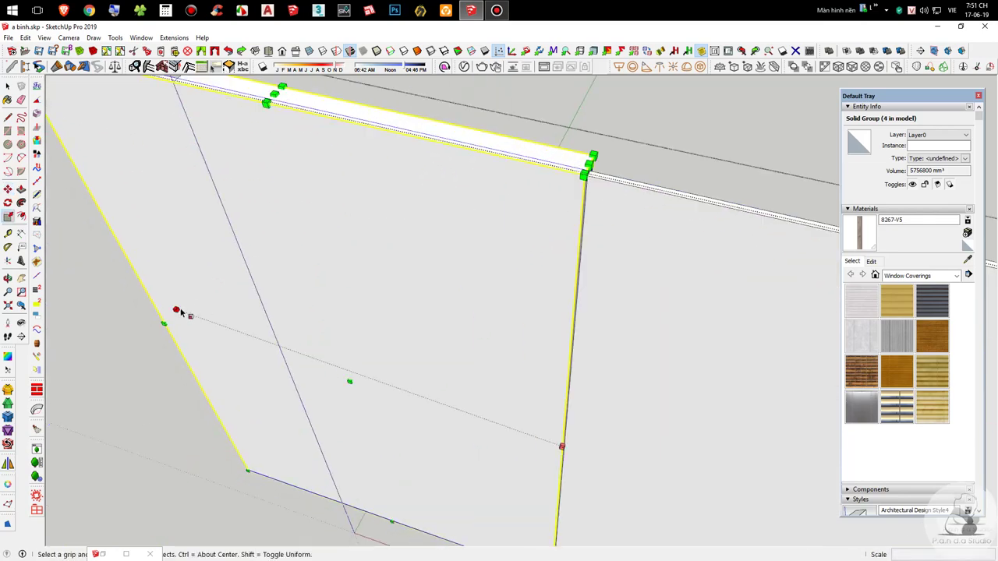
click(173, 312)
click(240, 249)
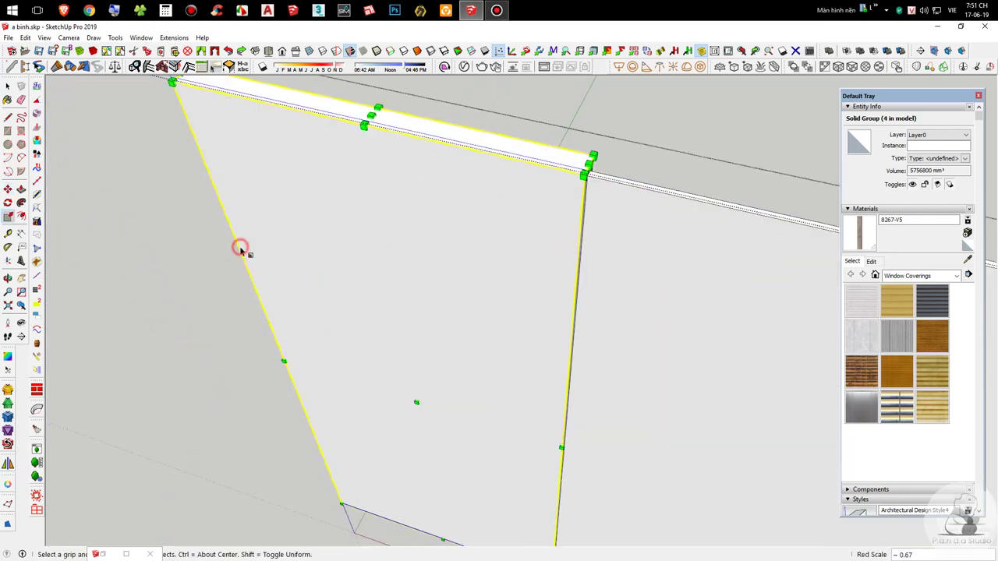
Step: Delete the old unbevelled end panel that coincides with the narrowed bevelled copy
key(space)
double_click(425, 286)
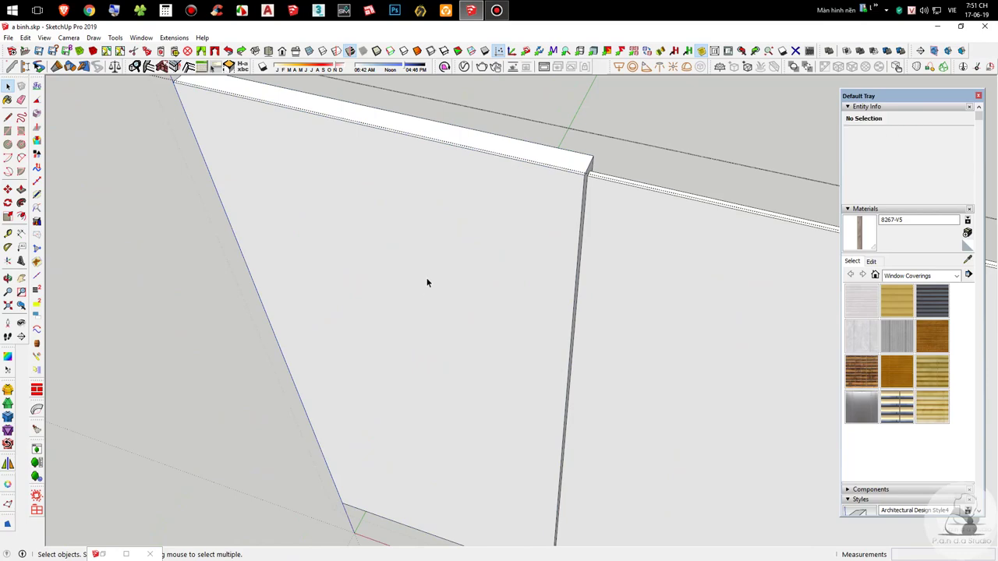
scroll(427, 272, down, 6)
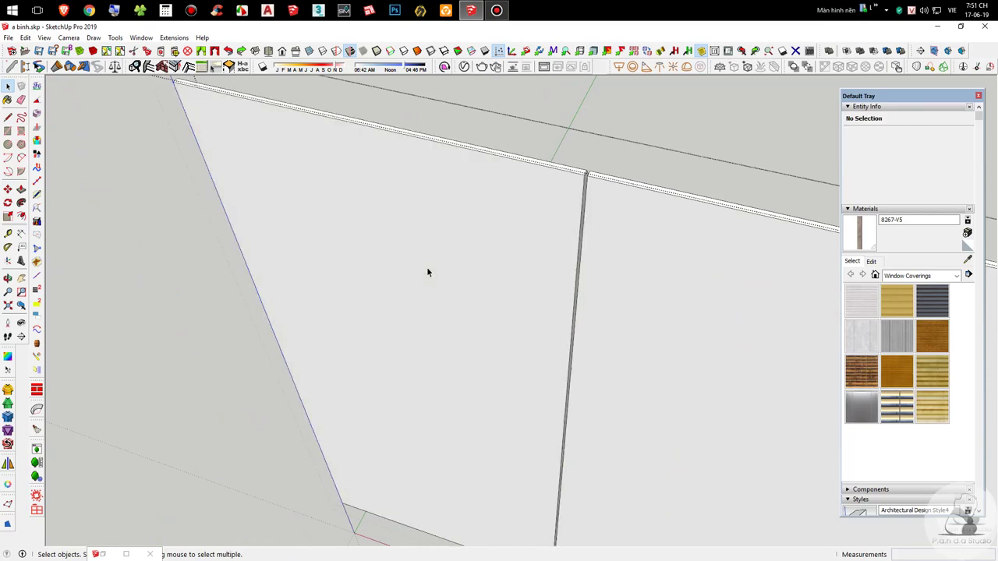
Step: Switch to the back standard view and look over the whole row of cabinet fronts
middle_drag(363, 221, 252, 215)
scroll(252, 215, down, 4)
middle_drag(554, 294, 505, 196)
key(F4)
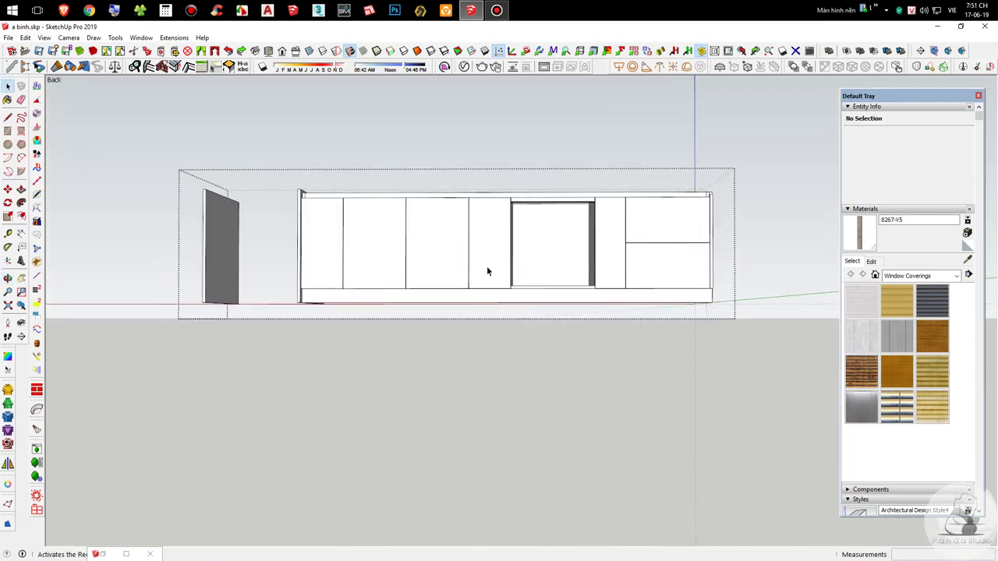
middle_drag(646, 256, 548, 206)
scroll(662, 243, up, 3)
scroll(663, 243, down, 3)
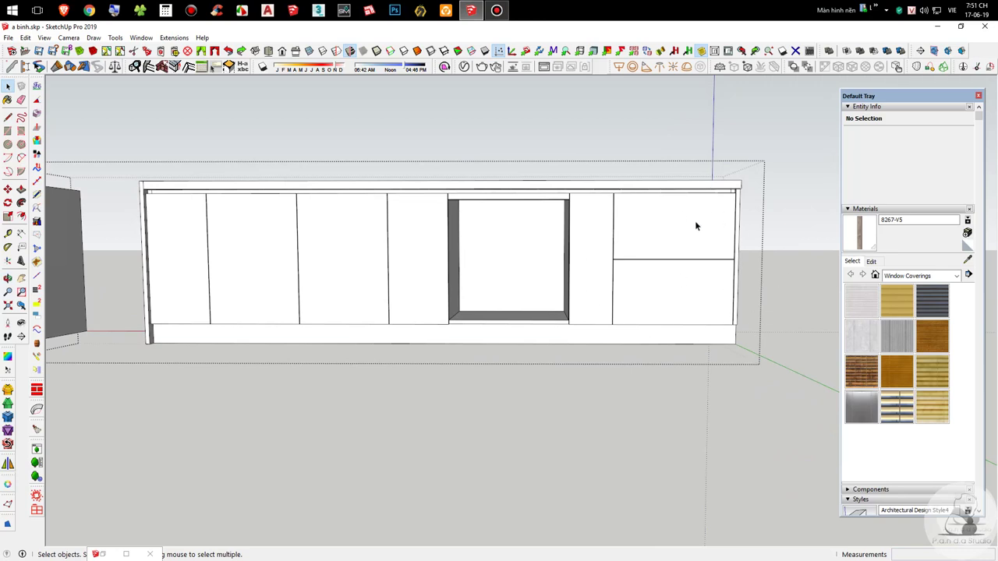
Step: Open the lower drawer front for editing and move its whole top edge down to widen the gap between the drawer fronts
shift+middle_drag(694, 221, 548, 229)
scroll(523, 258, up, 4)
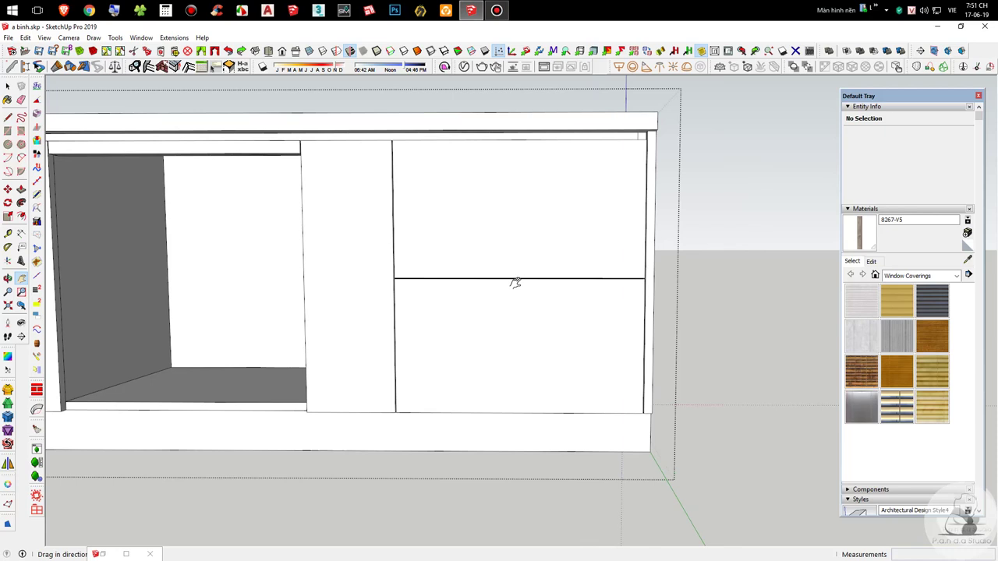
scroll(514, 283, up, 3)
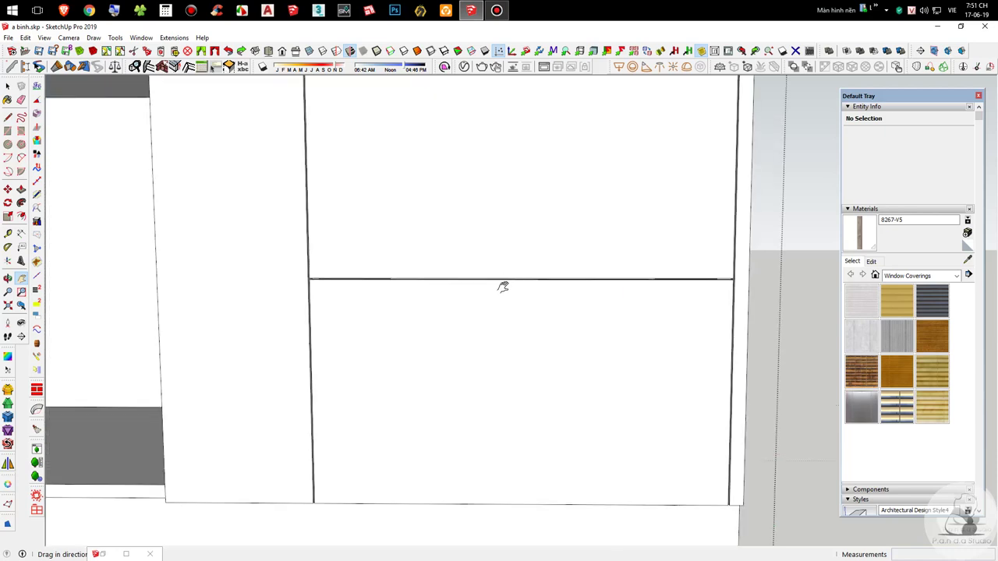
double_click(479, 300)
scroll(479, 300, down, 2)
drag(151, 202, 771, 377)
scroll(561, 346, up, 2)
key(m)
click(559, 297)
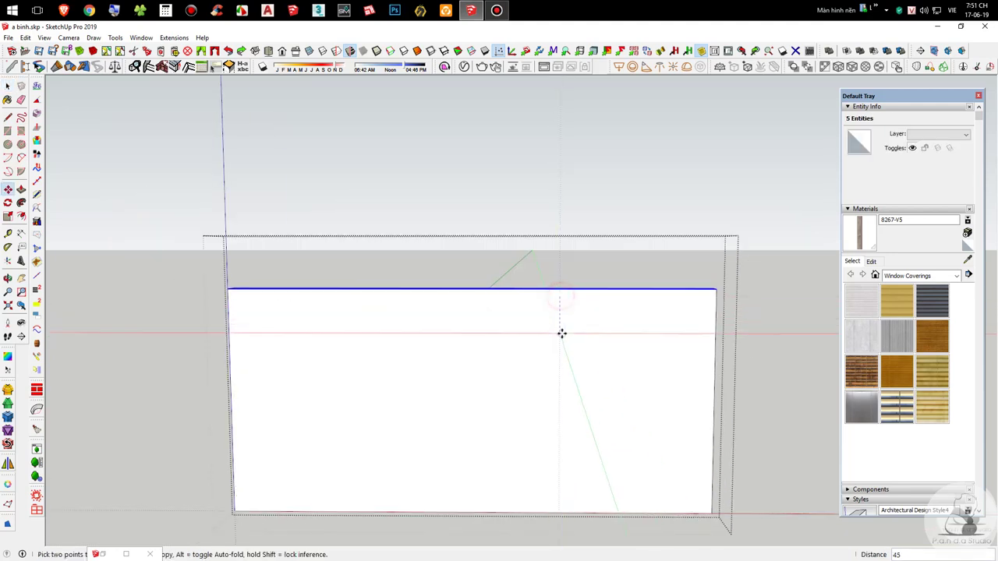
key(Return)
key(space)
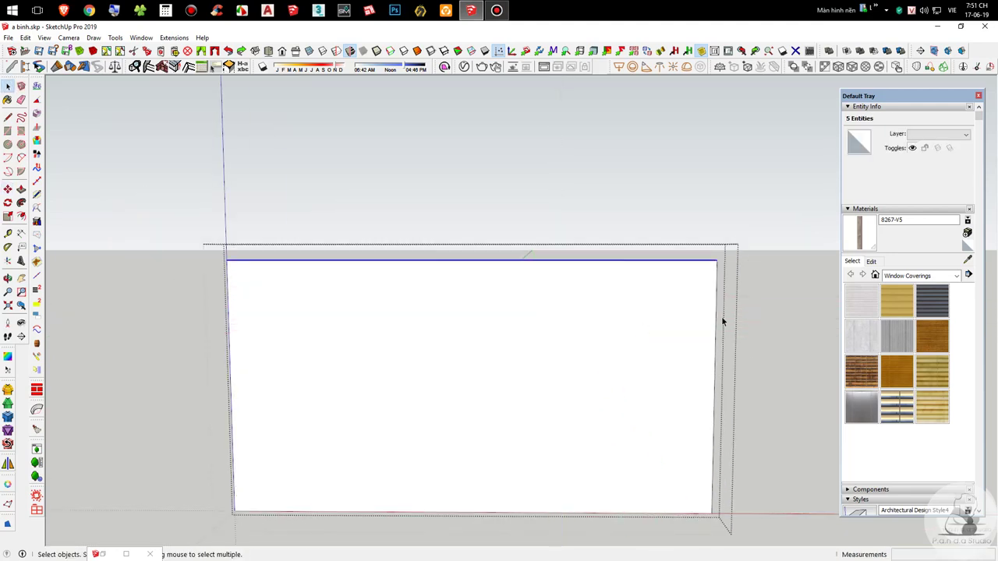
click(742, 318)
Step: Open the upper drawer front for editing and move its bottom edge up 10 mm
double_click(631, 219)
drag(145, 161, 809, 350)
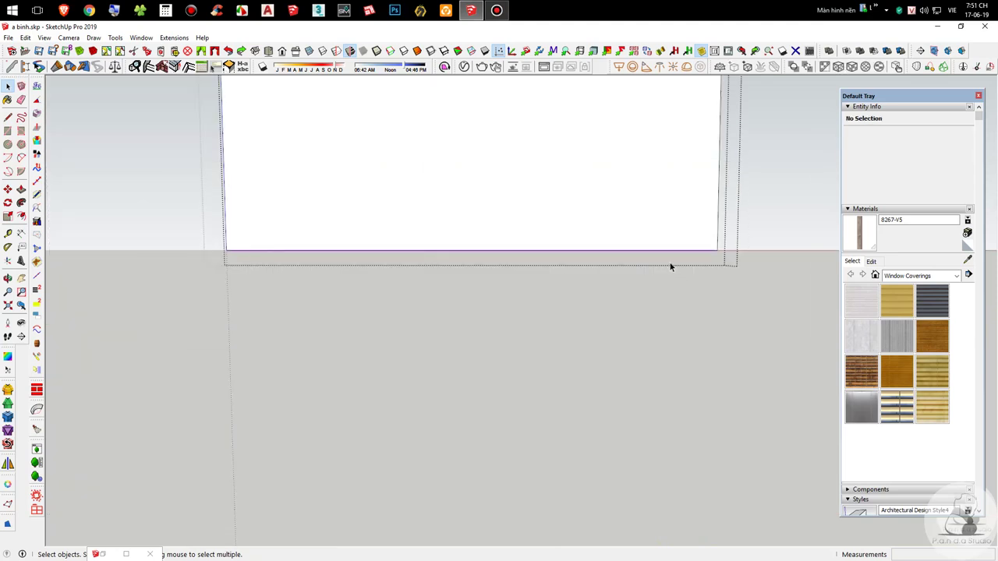
key(m)
click(620, 244)
text(10)
key(Return)
key(space)
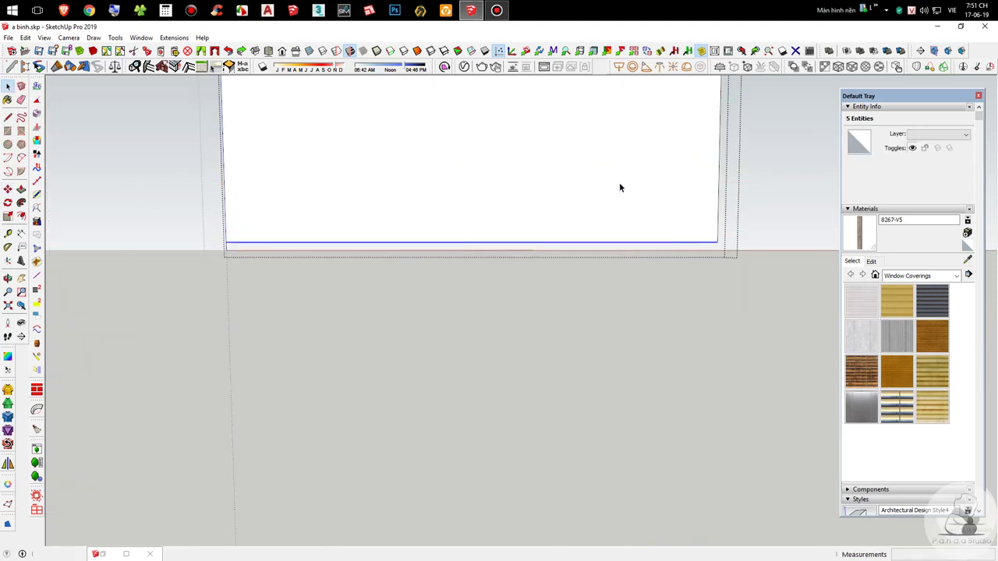
click(647, 385)
Step: Copy the strip above the appliance opening into the gap between the two drawer fronts, placing it by its corner
scroll(515, 292, down, 4)
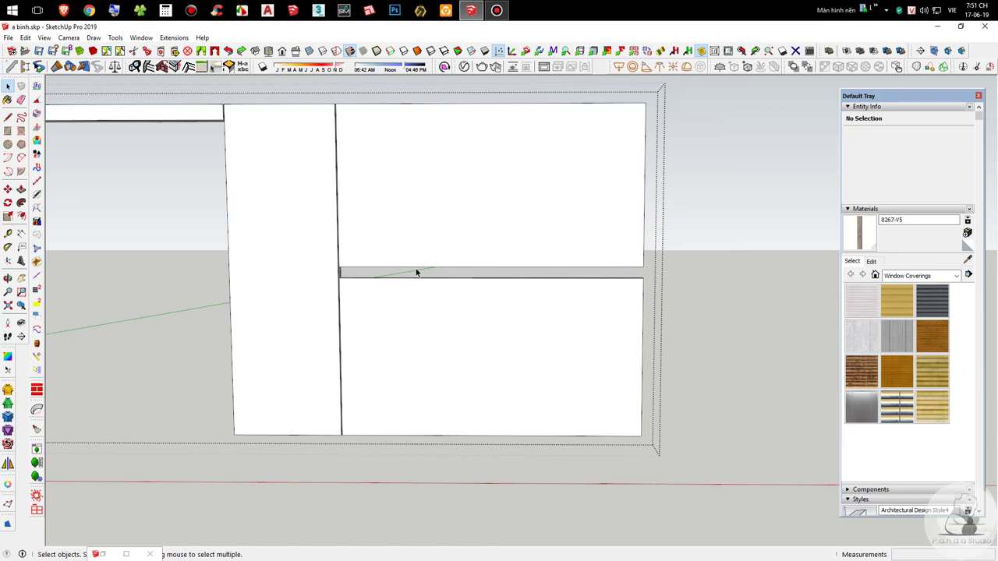
middle_drag(607, 314, 468, 216)
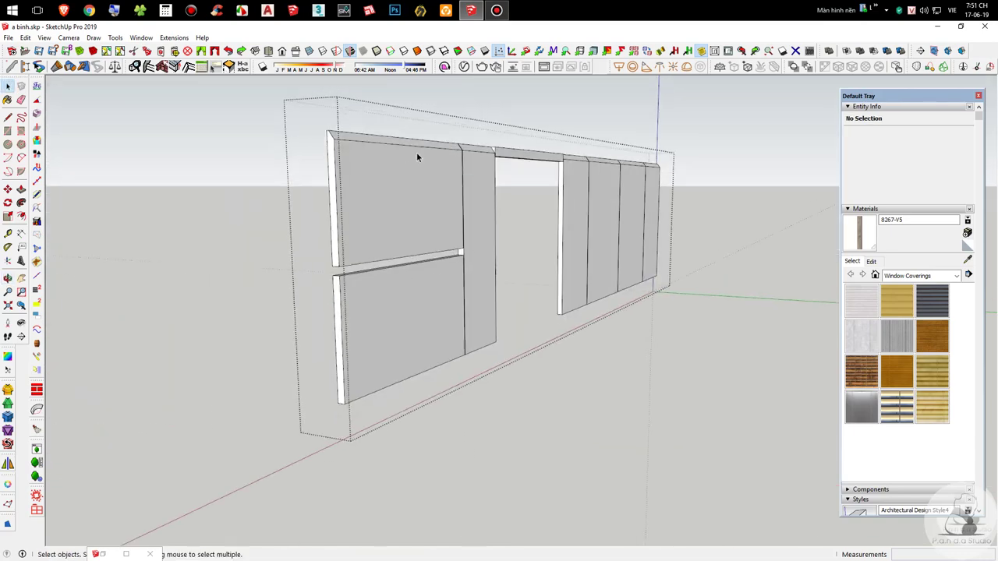
scroll(525, 149, up, 2)
click(526, 149)
scroll(526, 149, up, 3)
key(m)
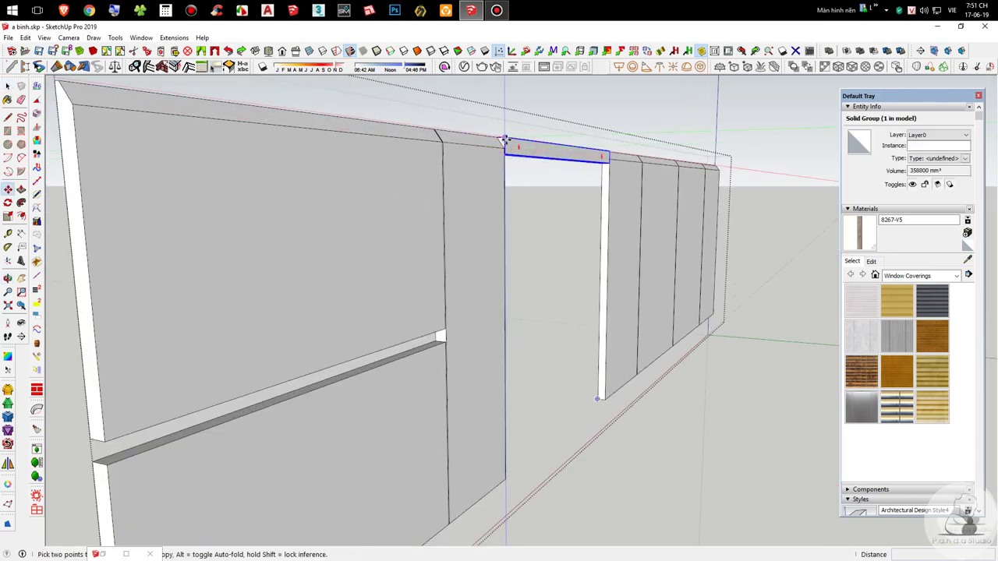
click(504, 141)
key(ctrl)
scroll(327, 356, up, 3)
scroll(336, 360, down, 5)
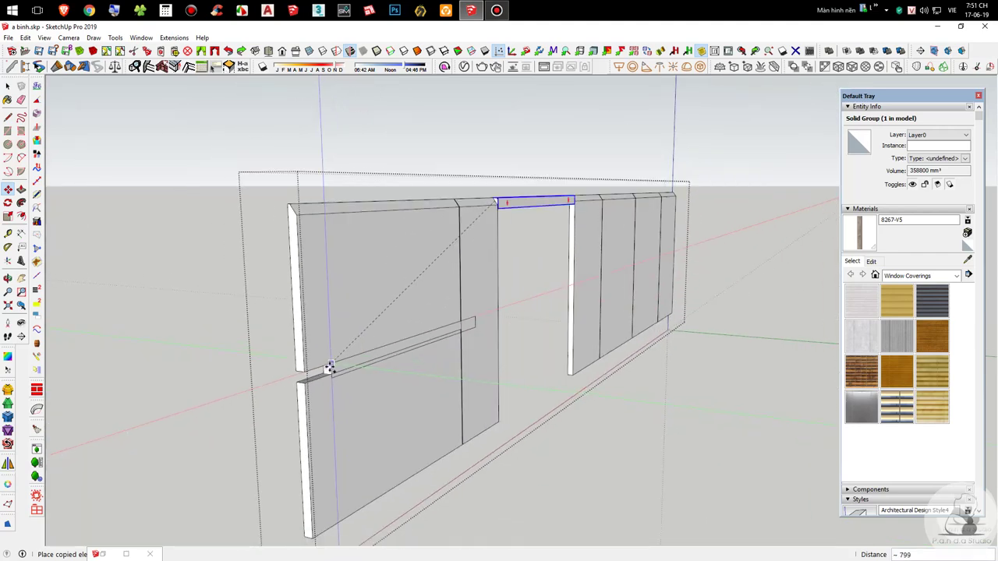
scroll(331, 366, up, 5)
click(122, 399)
Step: Move the copied strip back 20 mm so it sits directly behind the drawer fronts
middle_drag(128, 396, 314, 301)
scroll(314, 300, down, 3)
scroll(208, 379, up, 4)
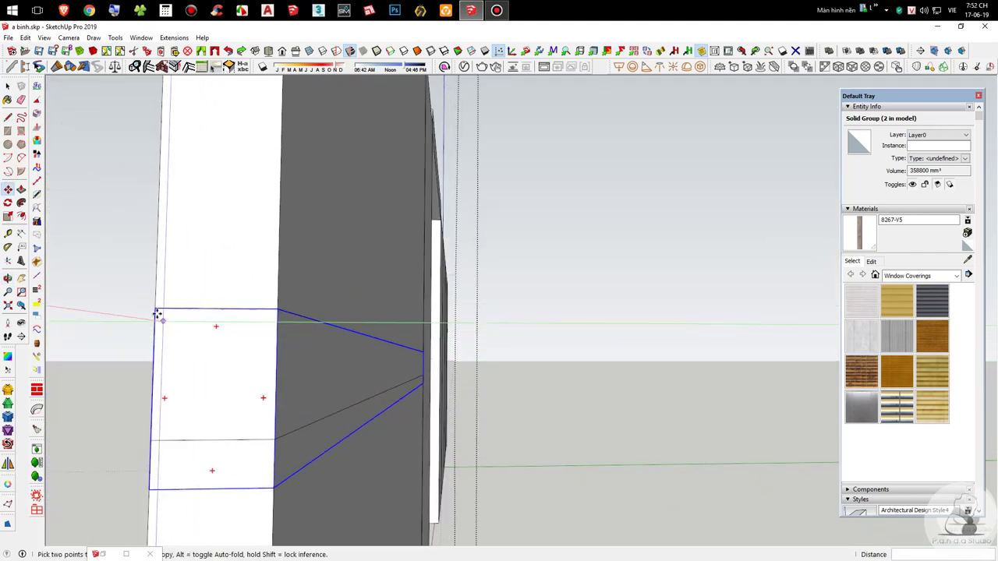
click(156, 309)
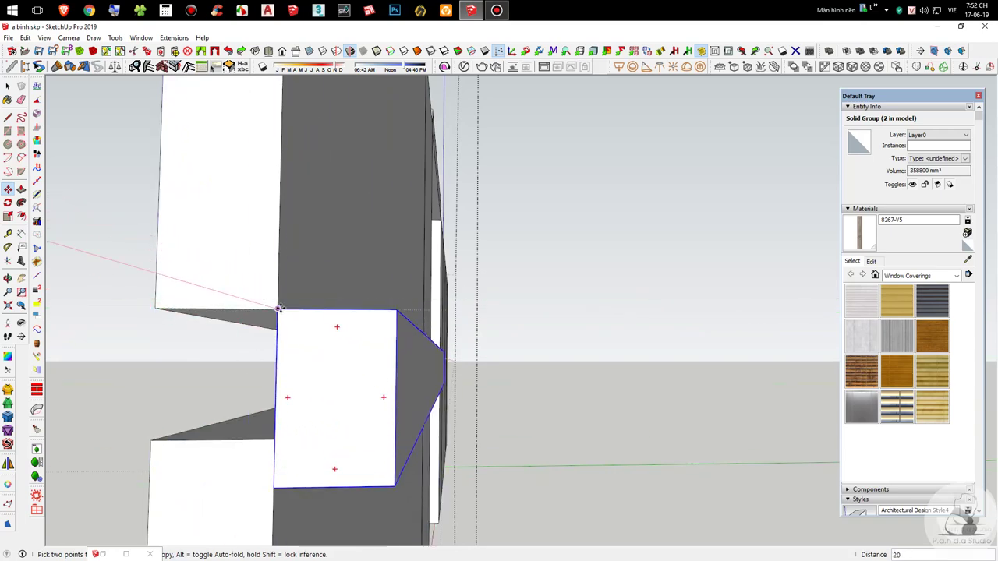
click(278, 309)
Step: Scale the strip's height from its bottom edge so it matches the gap between the drawer fronts
scroll(279, 308, down, 4)
scroll(313, 370, up, 2)
middle_drag(323, 368, 335, 331)
key(s)
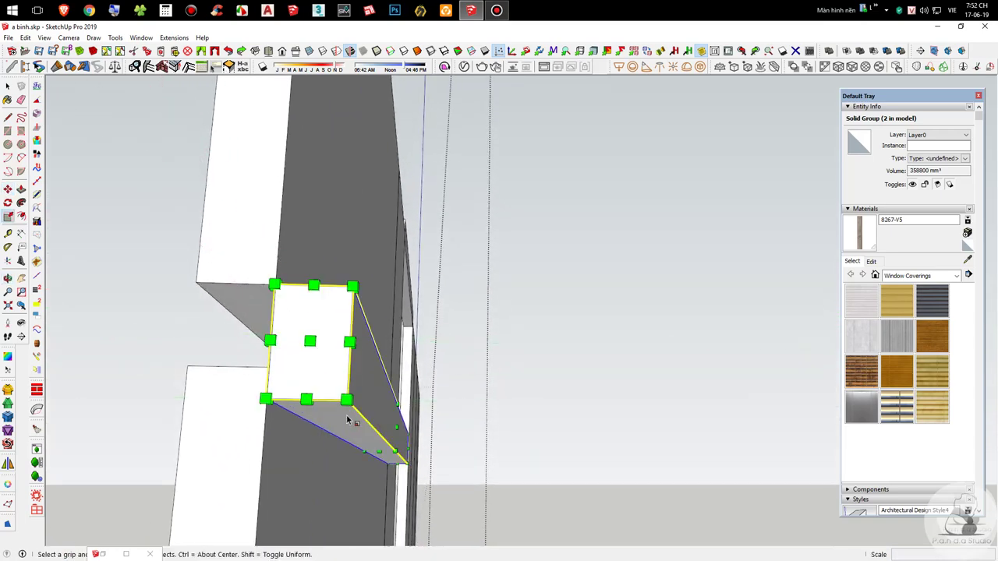
scroll(374, 456, up, 2)
click(384, 452)
click(215, 318)
key(space)
Step: Open the strip for editing and extrude its top face up 20 mm
scroll(348, 267, down, 2)
middle_drag(368, 213, 287, 246)
middle_drag(231, 205, 527, 401)
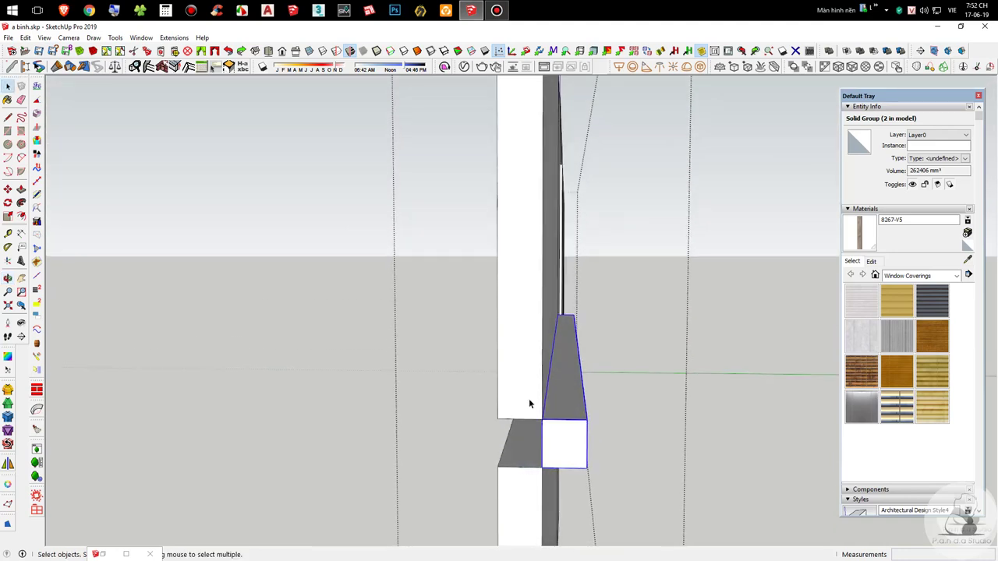
middle_drag(522, 504, 494, 363)
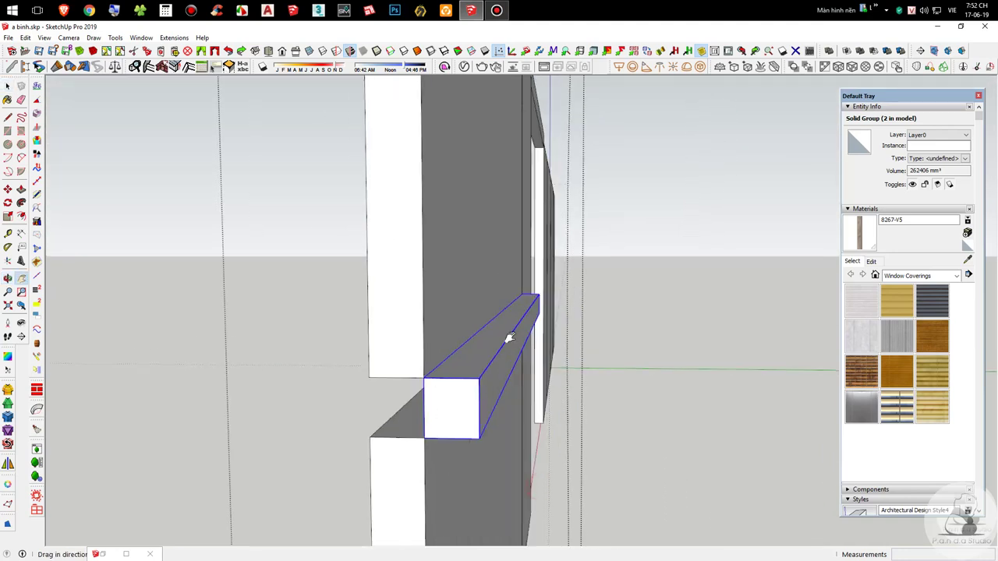
middle_drag(461, 395, 466, 307)
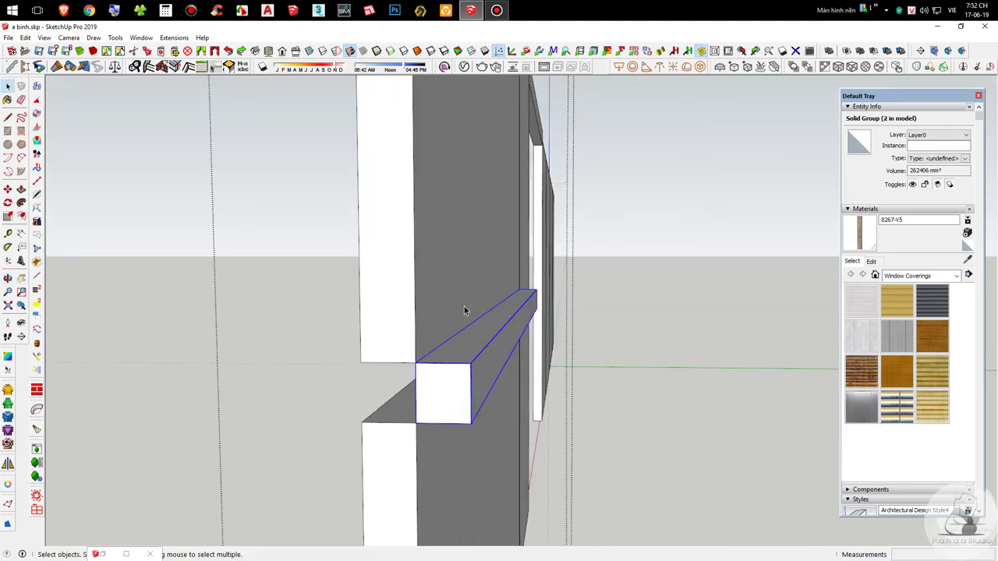
double_click(470, 352)
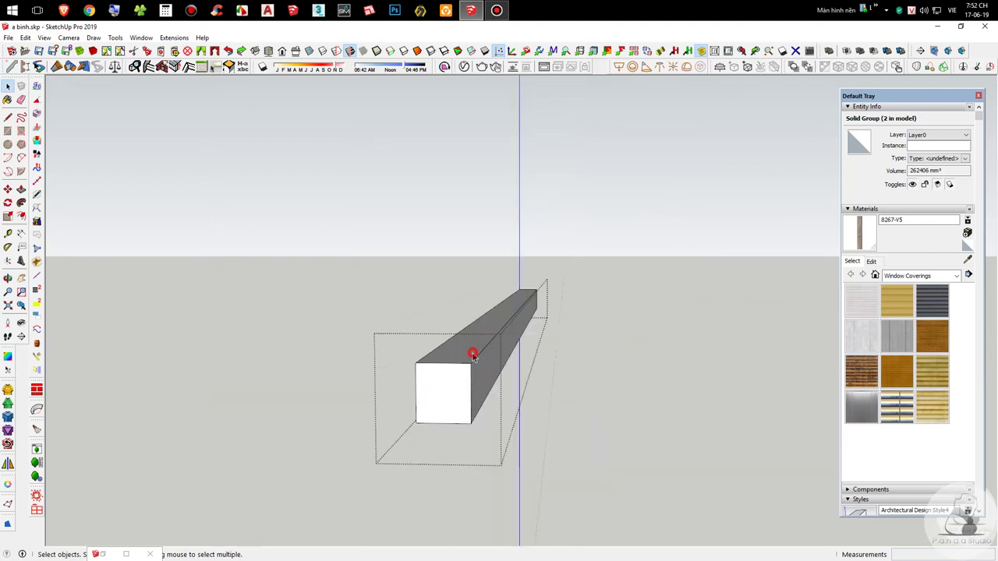
key(p)
drag(473, 336, 477, 327)
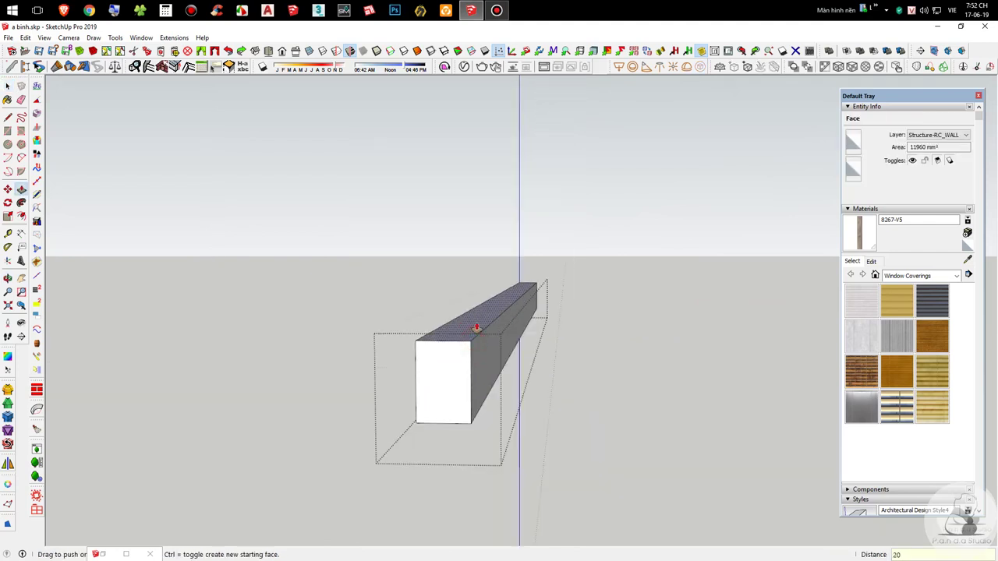
key(space)
Step: Extrude the bottom face of the strip down 20 mm
middle_drag(484, 349, 445, 422)
key(p)
drag(472, 397, 465, 415)
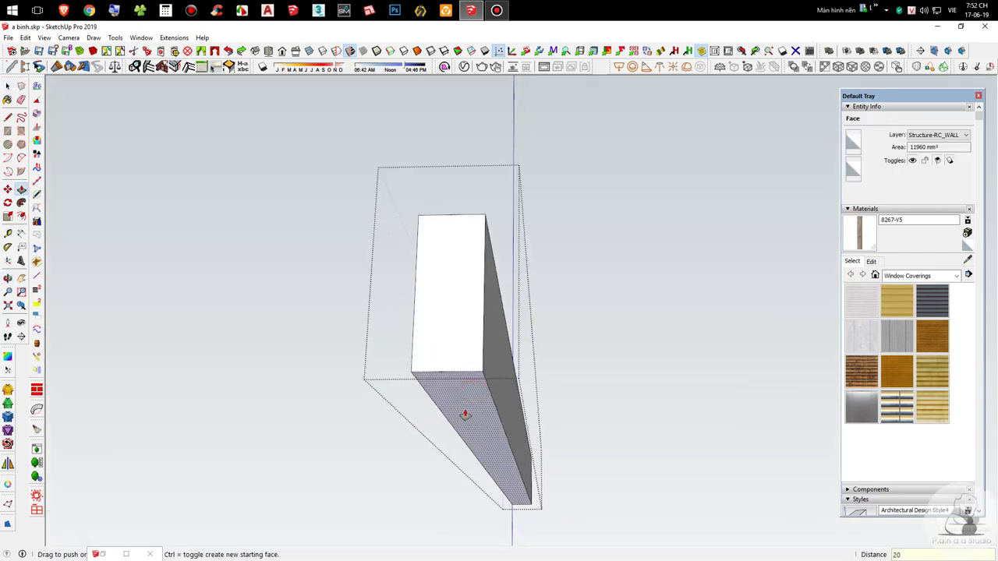
key(Return)
key(space)
click(609, 320)
Step: Place two guides on the strip's end face, one parallel to its front edge and one 20 mm below its top edge
middle_drag(609, 321, 389, 334)
key(t)
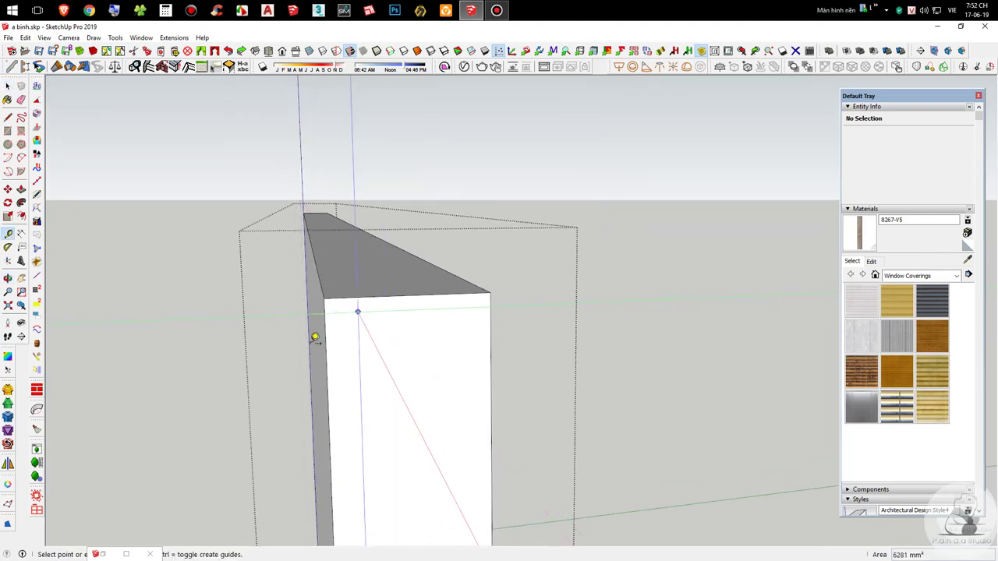
click(325, 340)
click(361, 336)
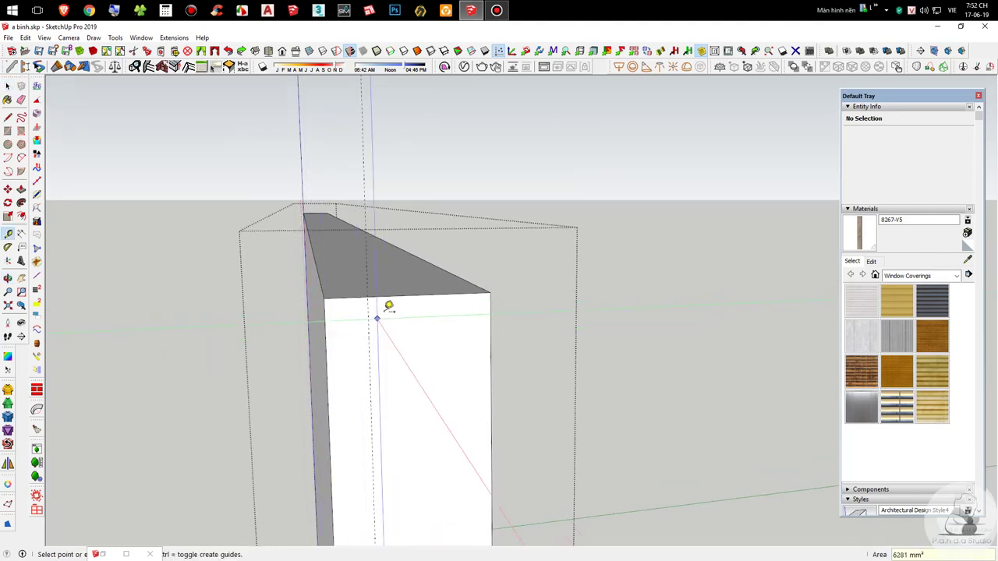
click(410, 296)
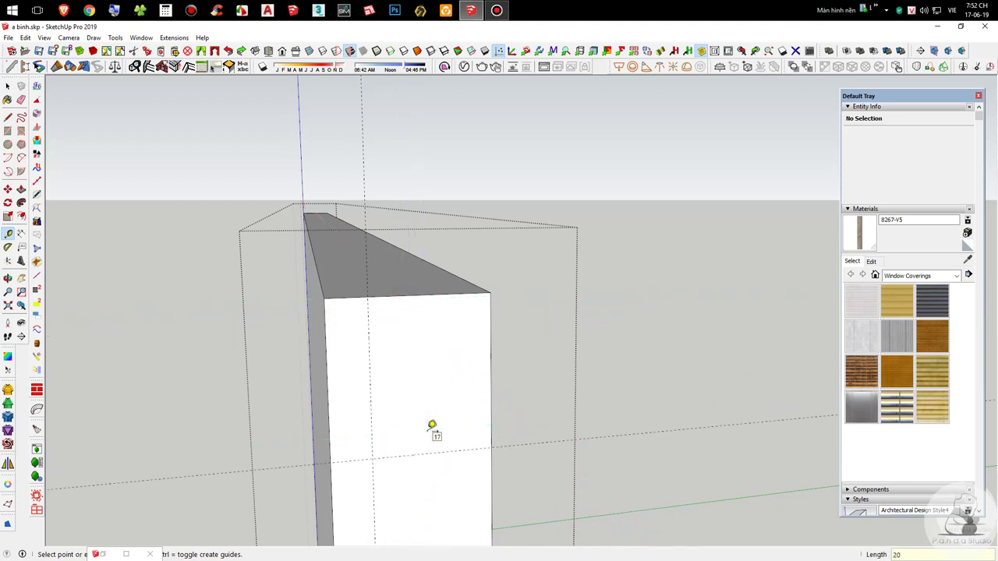
Step: Draw a diagonal between the guide points and push the corner away along the full length to bevel the strip's back top edge
click(491, 441)
key(l)
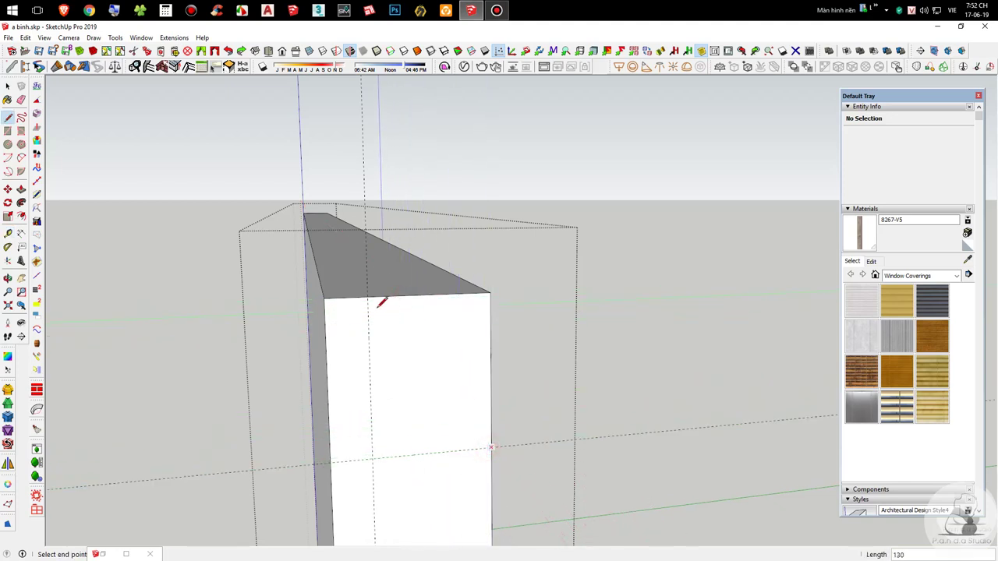
key(p)
click(410, 334)
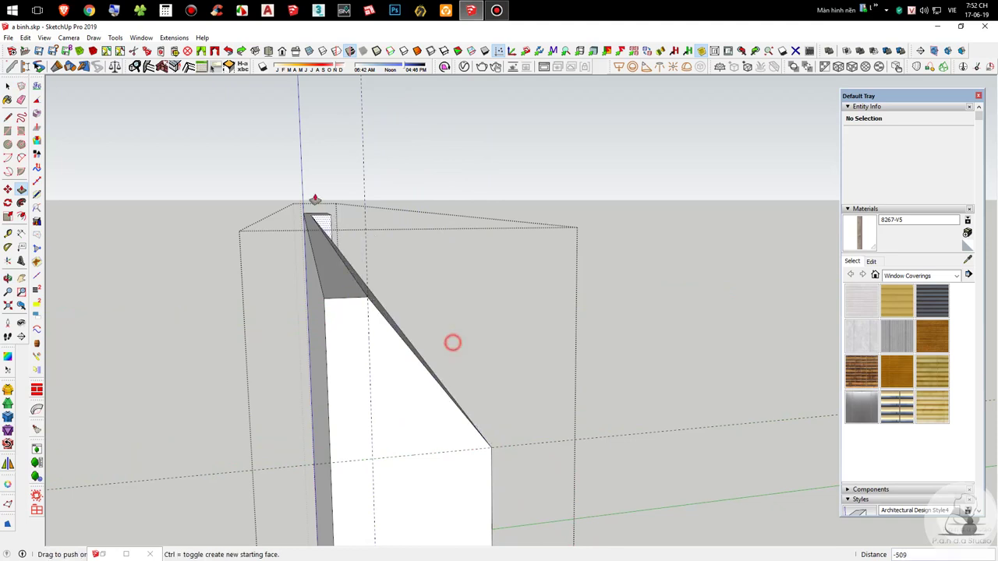
click(324, 217)
key(space)
click(445, 210)
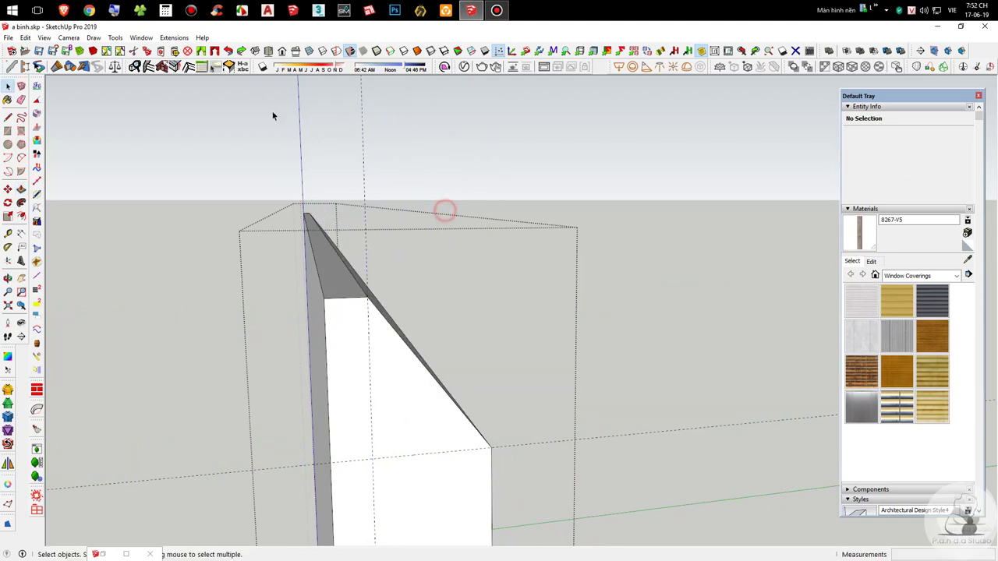
scroll(374, 220, down, 6)
click(681, 491)
scroll(376, 234, up, 3)
click(10, 306)
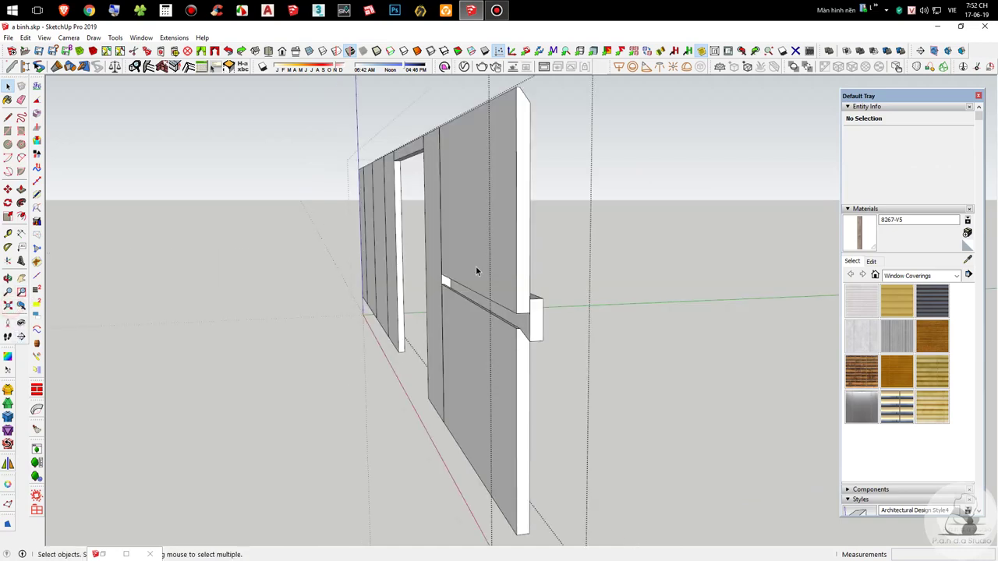
Step: Rotate the upper drawer front end over end about its lengthwise axis so its bevelled edge sits at the bottom
click(504, 276)
scroll(502, 327, down, 2)
middle_drag(515, 285, 456, 301)
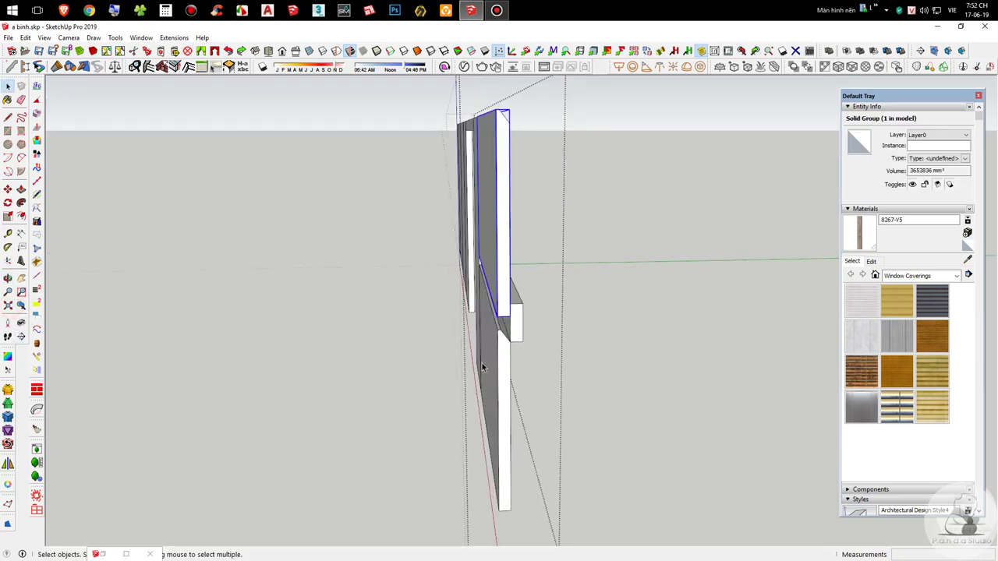
scroll(482, 367, down, 2)
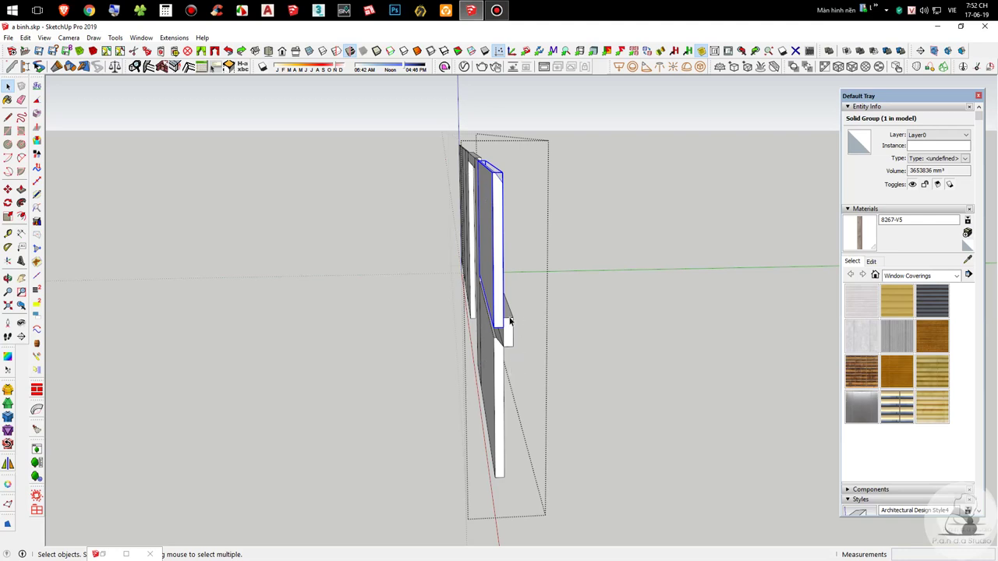
scroll(508, 275, up, 2)
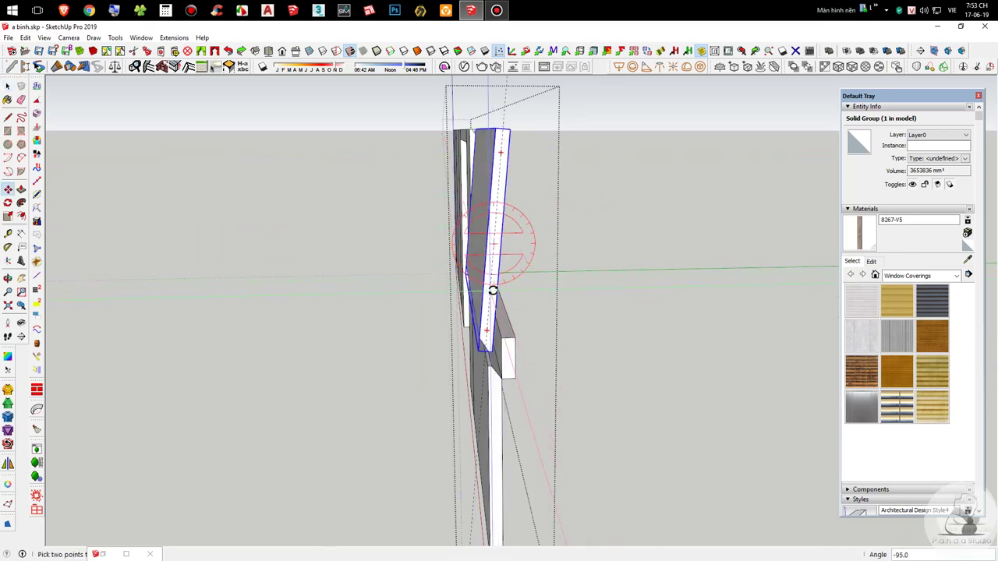
click(493, 292)
Step: Rotate the upper drawer front 180° about the vertical axis so its bevel faces the back
middle_drag(510, 199, 864, 446)
shift+middle_drag(609, 351, 349, 260)
scroll(507, 186, up, 5)
shift+middle_drag(771, 236, 479, 270)
shift+middle_drag(478, 269, 519, 294)
key(m)
key(q)
click(402, 250)
click(581, 254)
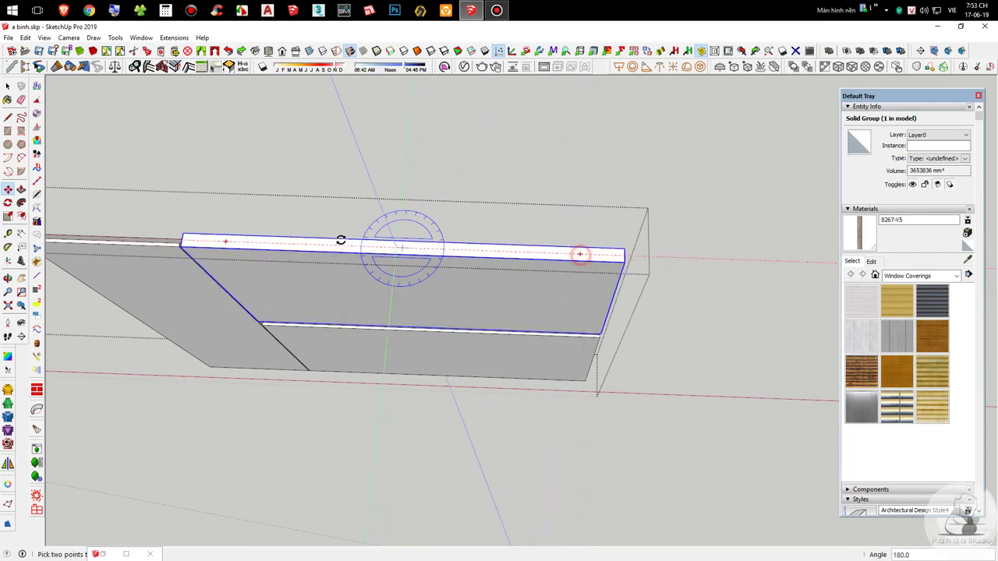
click(325, 247)
middle_drag(325, 247, 6, 39)
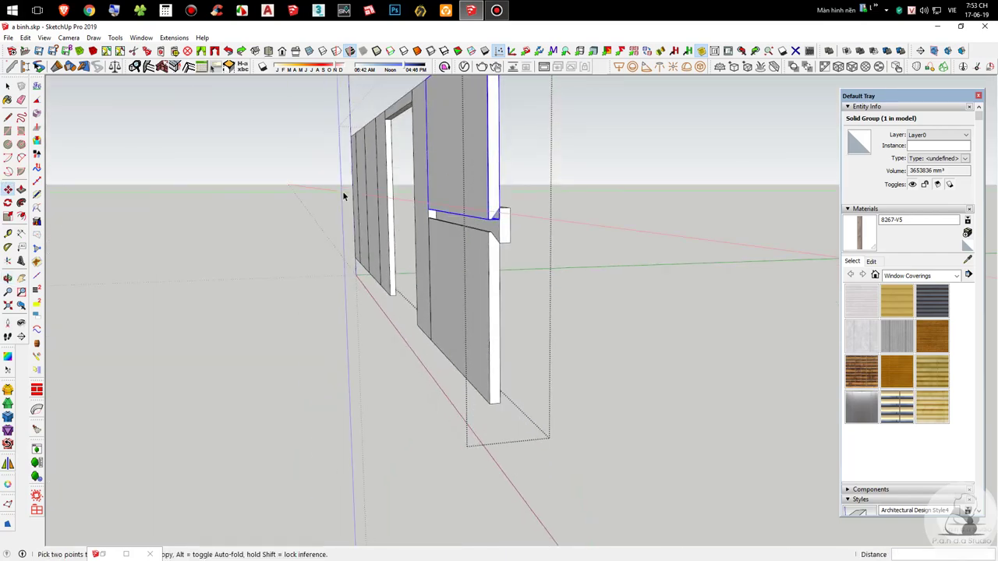
Step: Examine the bevelled gap between the drawer fronts and the whole run of base cabinets from several sides
key(space)
scroll(484, 213, up, 5)
click(573, 241)
click(572, 243)
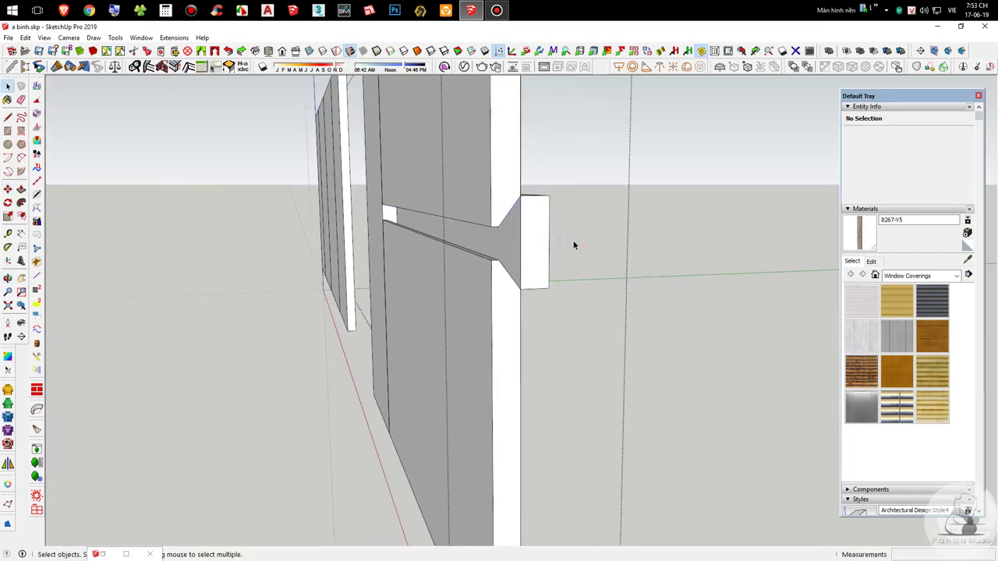
middle_drag(572, 246, 523, 332)
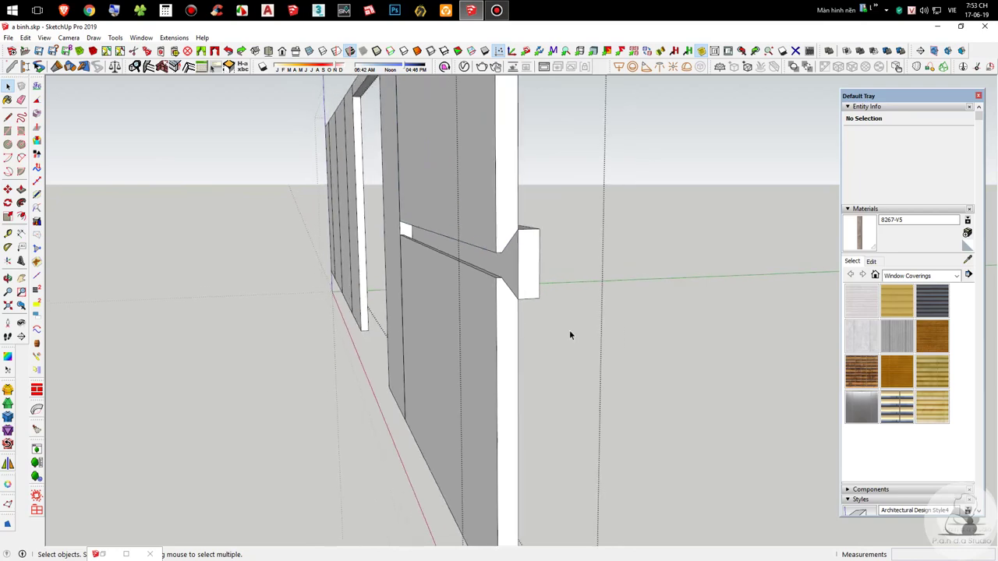
scroll(527, 294, down, 3)
middle_drag(628, 287, 847, 289)
scroll(596, 301, down, 5)
middle_drag(596, 303, 461, 334)
middle_drag(531, 226, 669, 269)
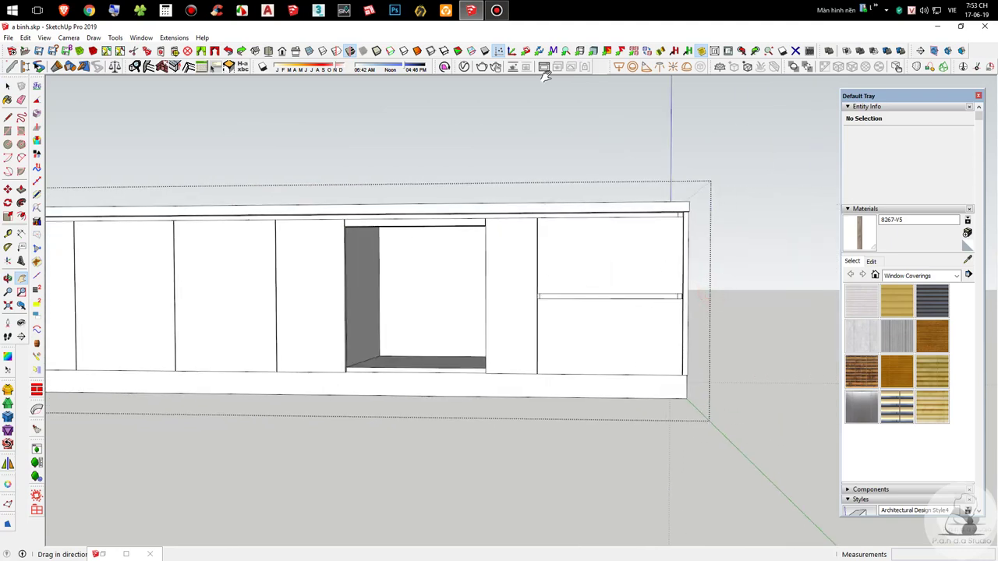
drag(534, 286, 604, 281)
middle_drag(445, 300, 511, 363)
drag(388, 282, 465, 249)
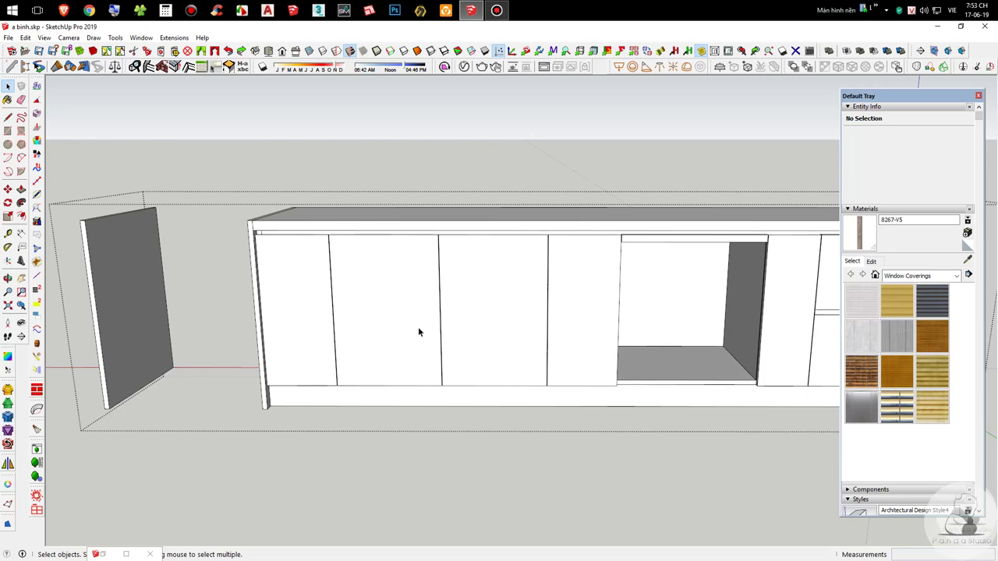
scroll(548, 282, down, 3)
middle_drag(554, 288, 633, 333)
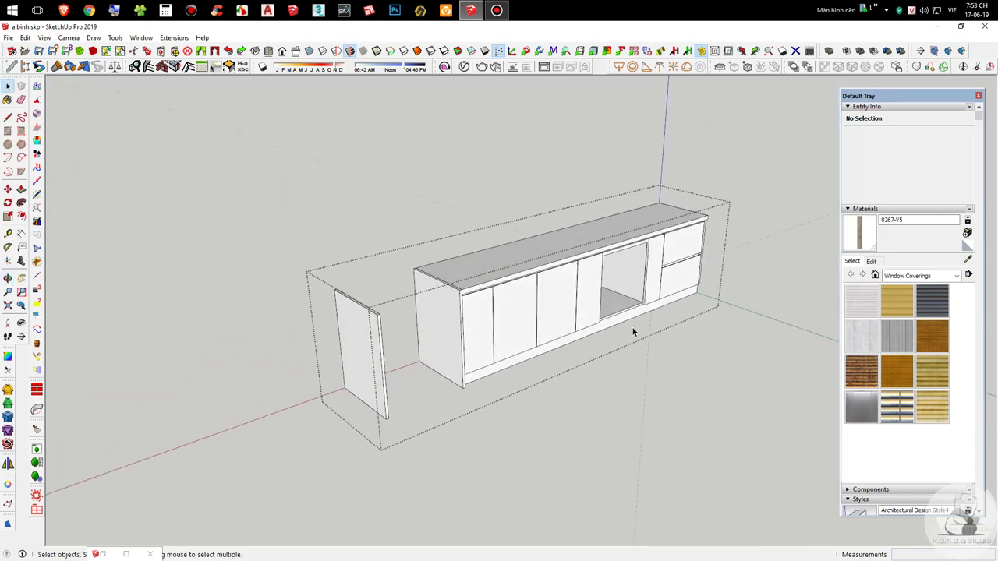
scroll(584, 306, up, 2)
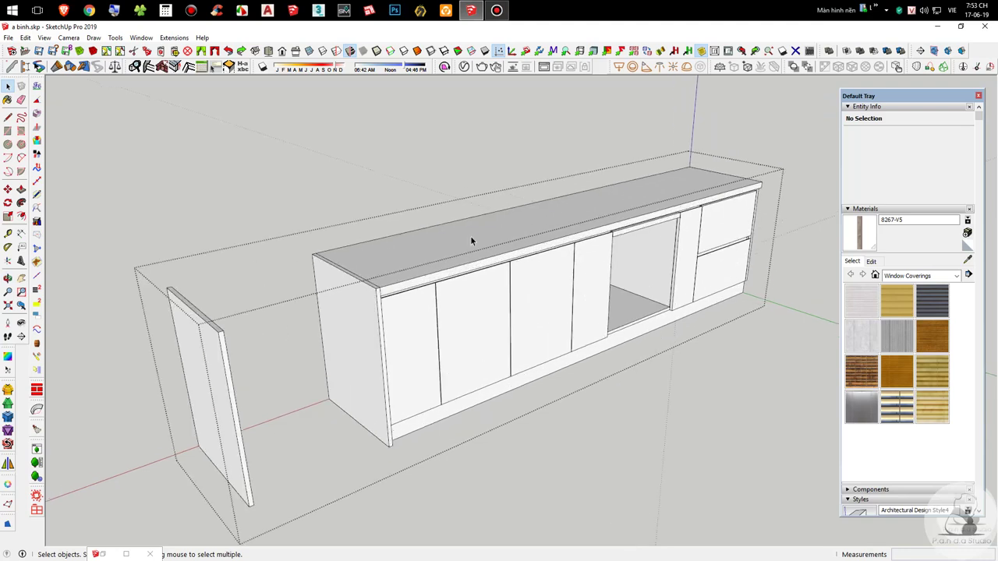
scroll(545, 288, down, 2)
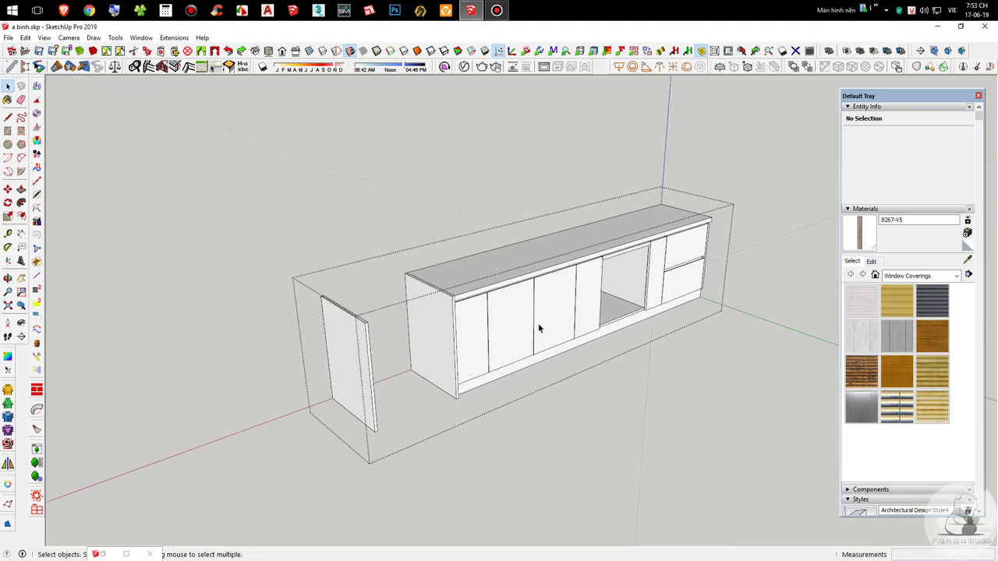
Step: Place a guide 1750 mm above the bottom edge of the freestanding end panel
click(343, 343)
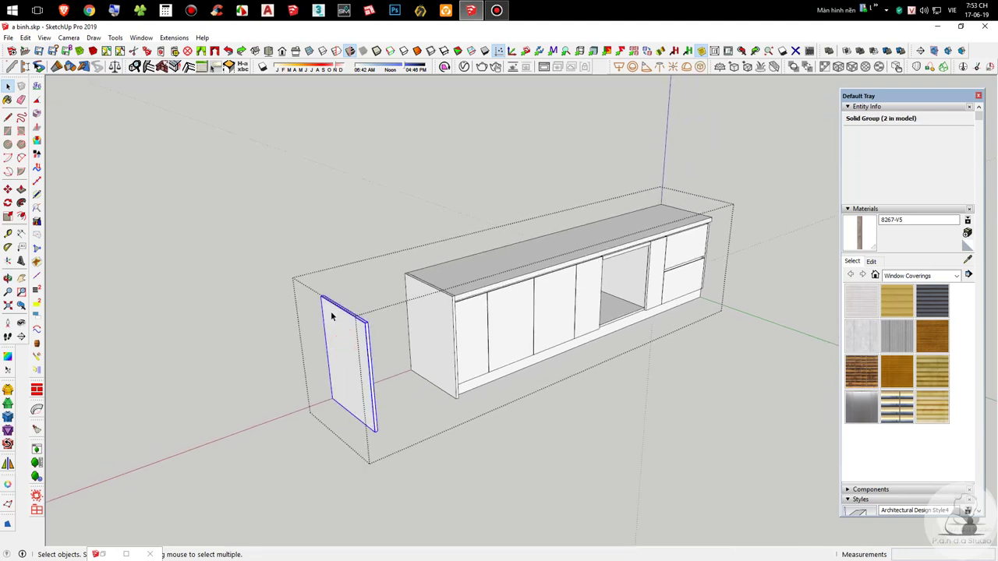
scroll(330, 338, up, 3)
middle_drag(386, 342, 403, 343)
key(t)
click(396, 456)
key(space)
key(t)
click(419, 460)
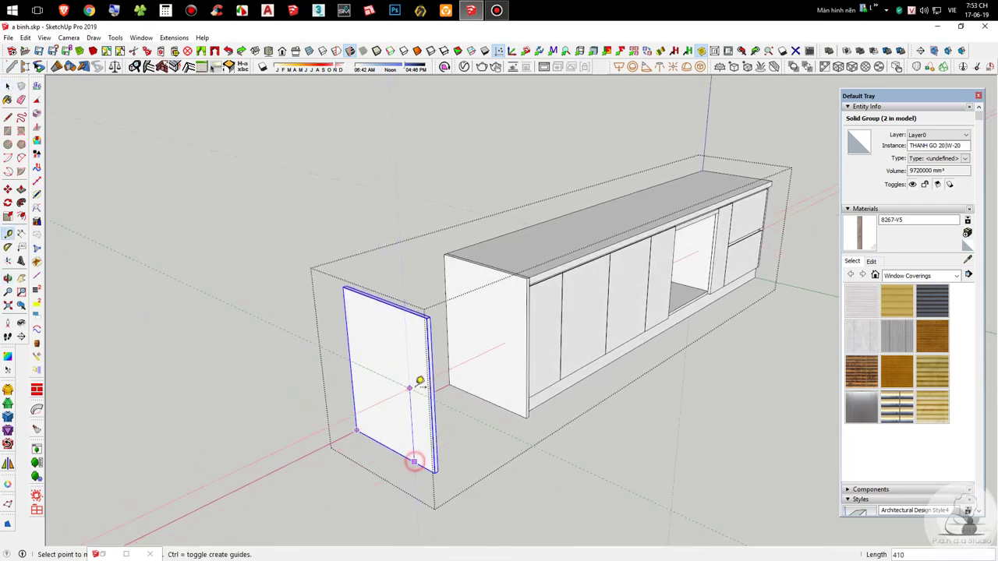
click(420, 381)
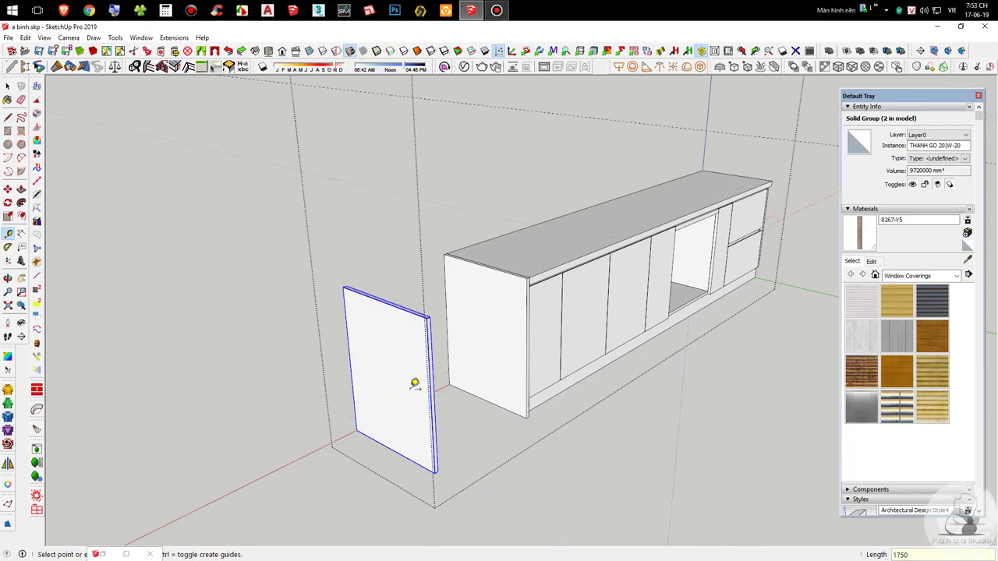
Step: Scale the freestanding end panel and the base cabinet's adjacent side panel together up to the height guide
key(space)
shift+click(509, 363)
key(s)
middle_drag(509, 363, 503, 373)
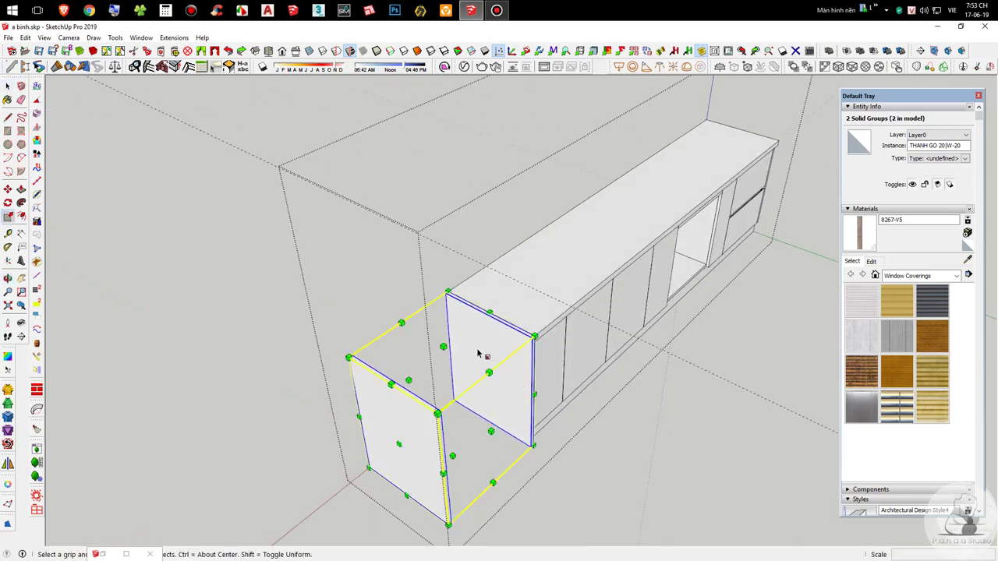
click(444, 347)
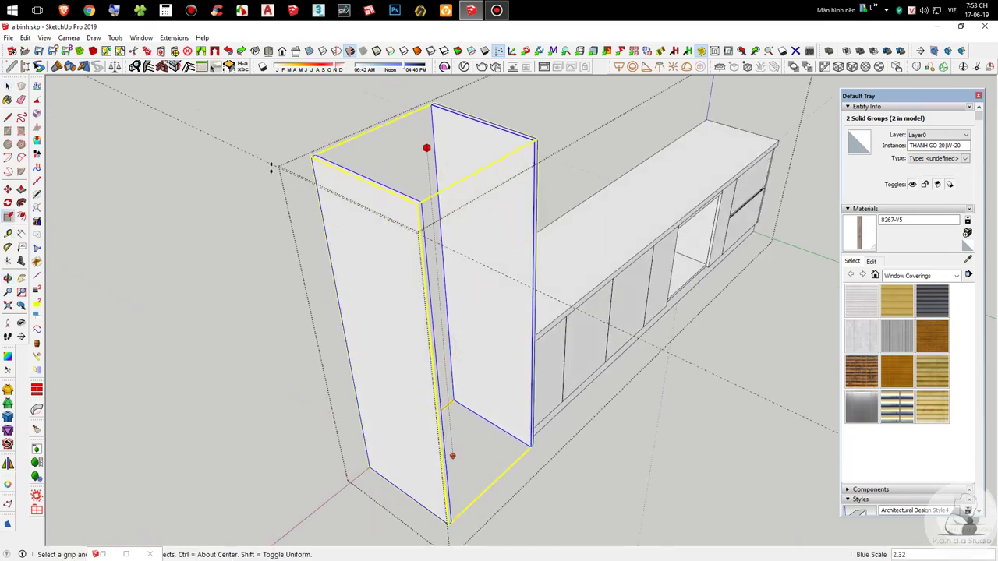
click(368, 211)
Step: Delete the height guide above the two tall side panels
key(space)
drag(272, 122, 170, 211)
middle_drag(459, 246, 439, 188)
key(Delete)
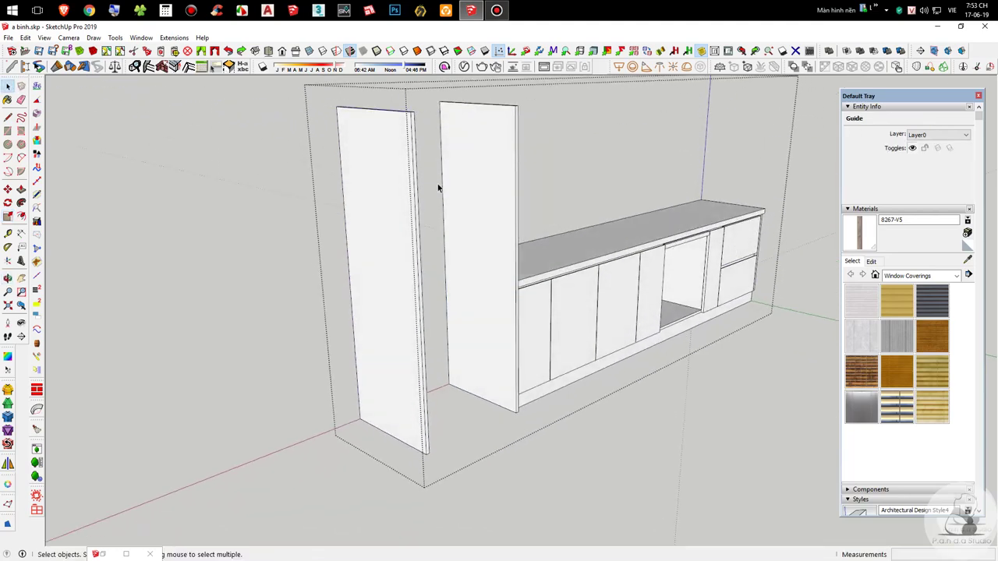
Step: Copy the outer tall panel into the gap between the two side panels and rotate the copy to horizontal
middle_drag(470, 223, 235, 293)
scroll(279, 201, up, 2)
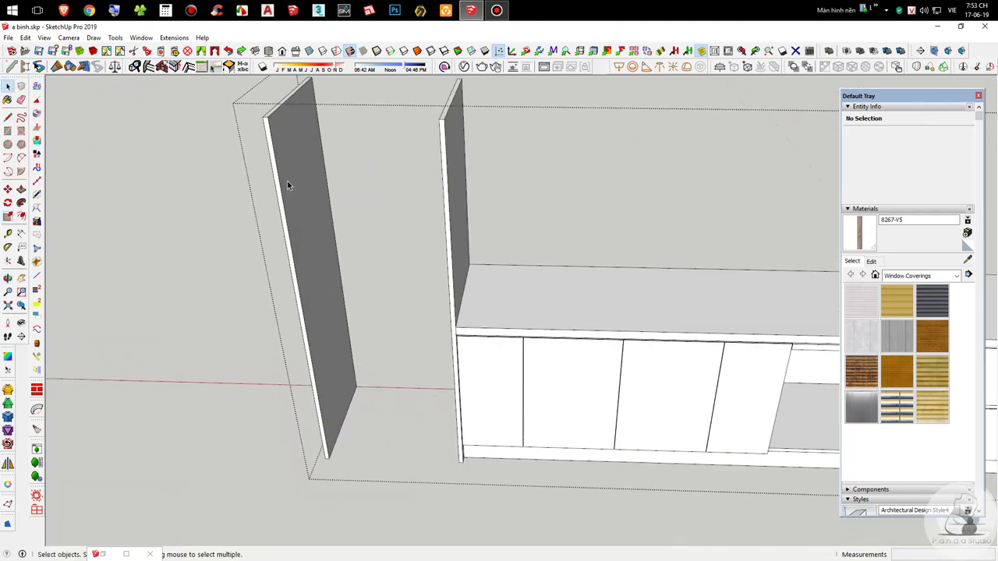
click(319, 244)
scroll(350, 243, up, 2)
key(m)
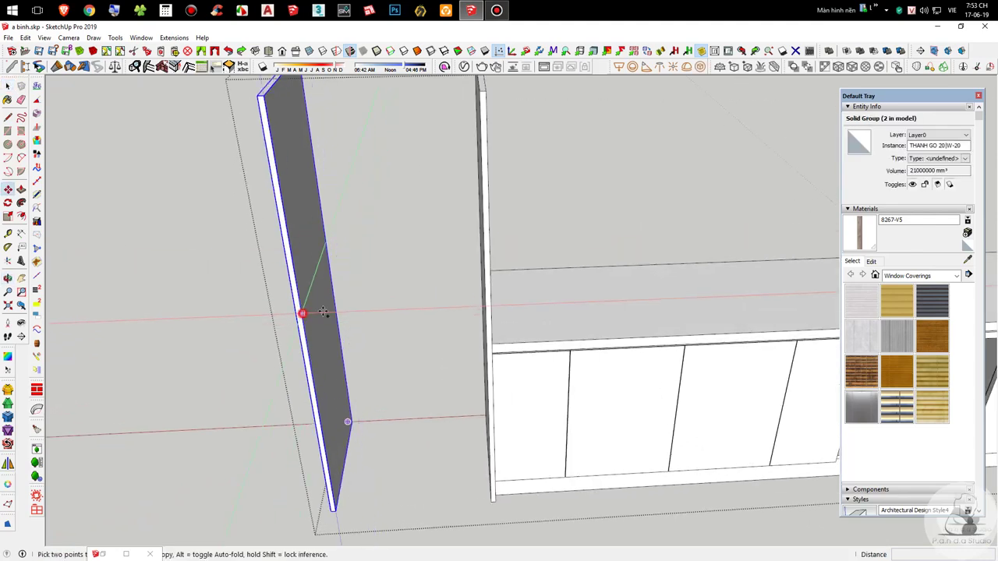
key(ctrl)
click(304, 312)
click(401, 312)
click(401, 477)
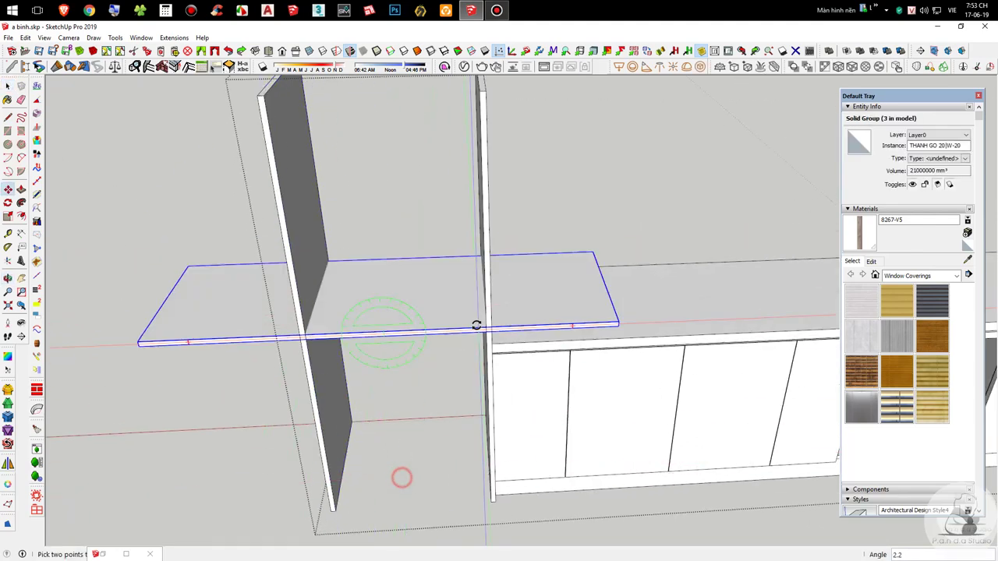
click(473, 328)
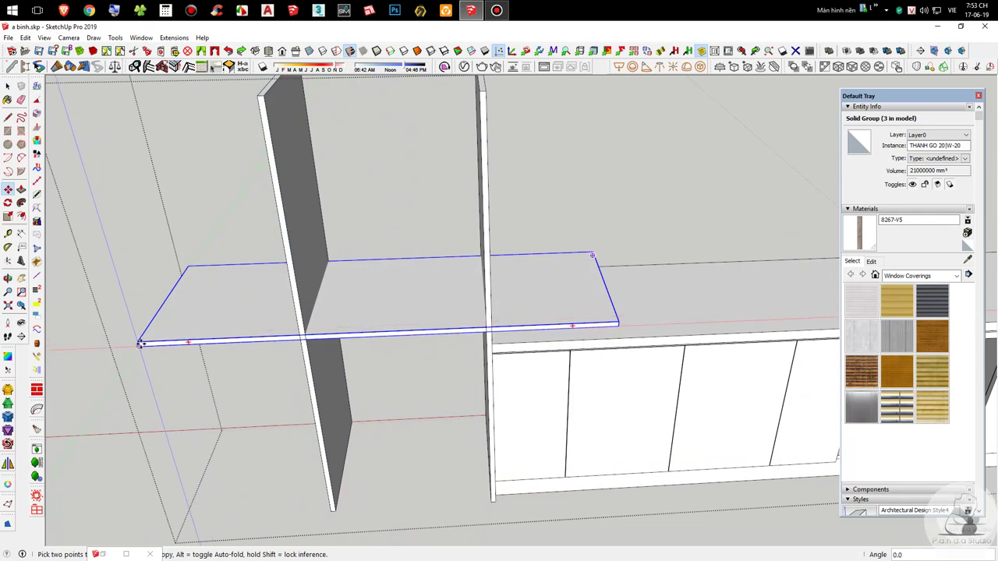
Step: Move the horizontal board by its front corner to the inner top front corner of the outer side panel
click(139, 341)
scroll(137, 347, up, 5)
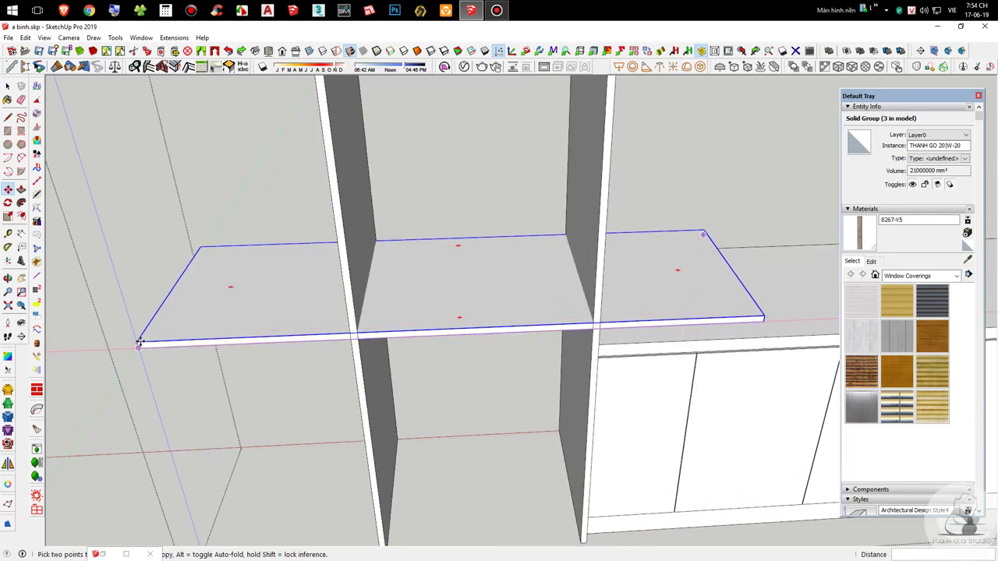
scroll(367, 367, down, 5)
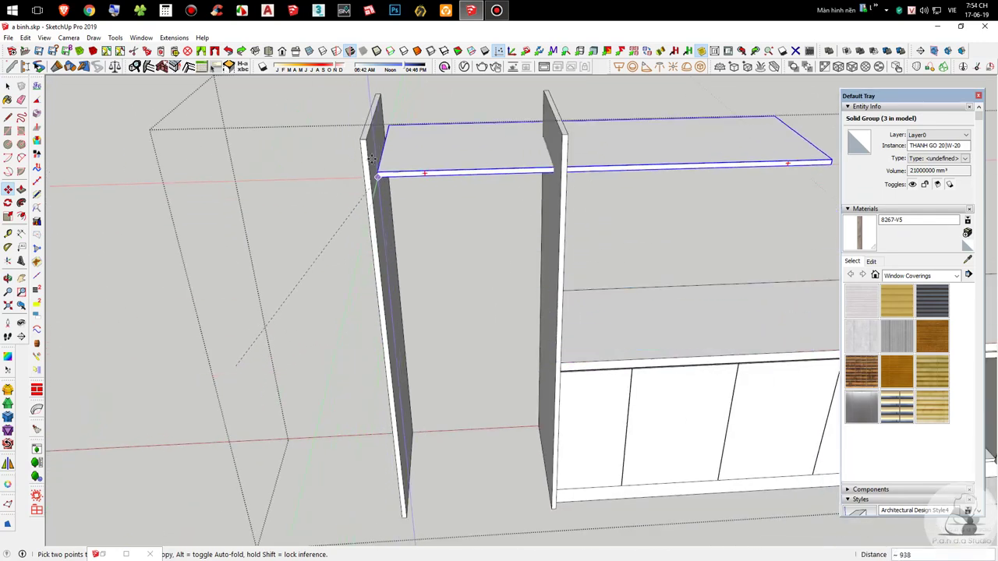
scroll(363, 134, up, 5)
click(360, 142)
scroll(362, 139, up, 3)
scroll(363, 134, down, 2)
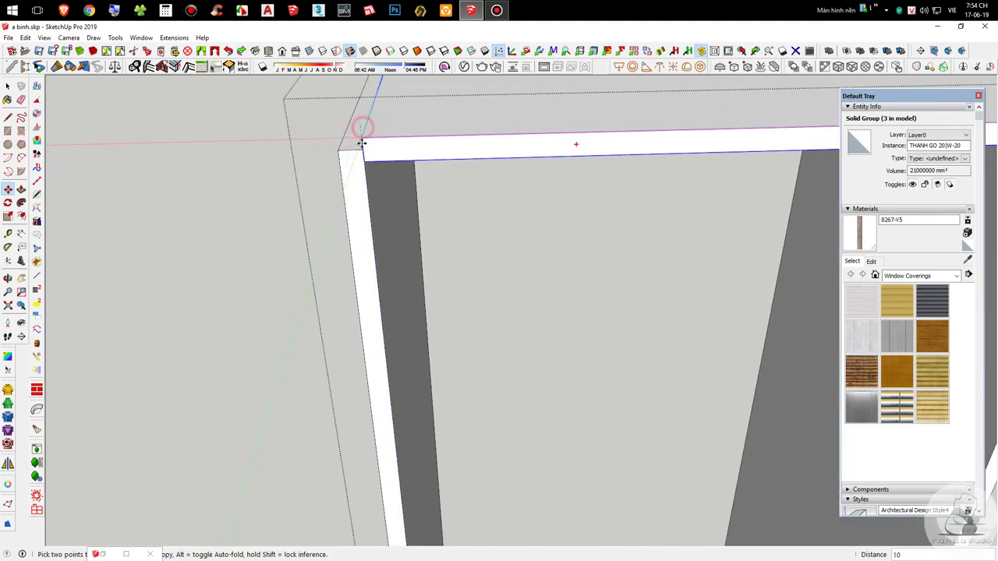
Step: Scale the top board's length down to end at the inner face of the other tall side panel
scroll(335, 269, down, 2)
scroll(336, 270, down, 2)
middle_drag(474, 227, 556, 198)
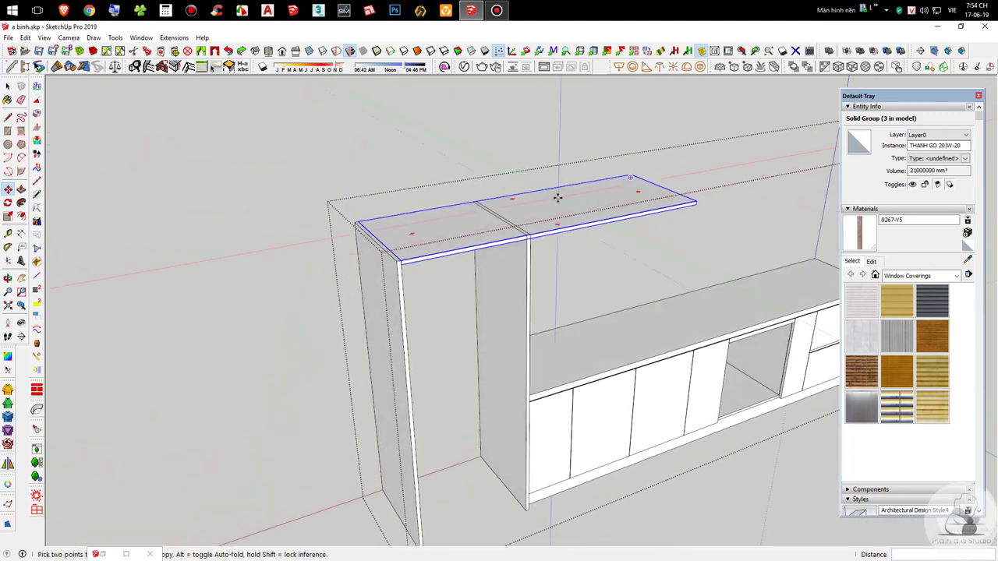
key(s)
scroll(662, 199, up, 3)
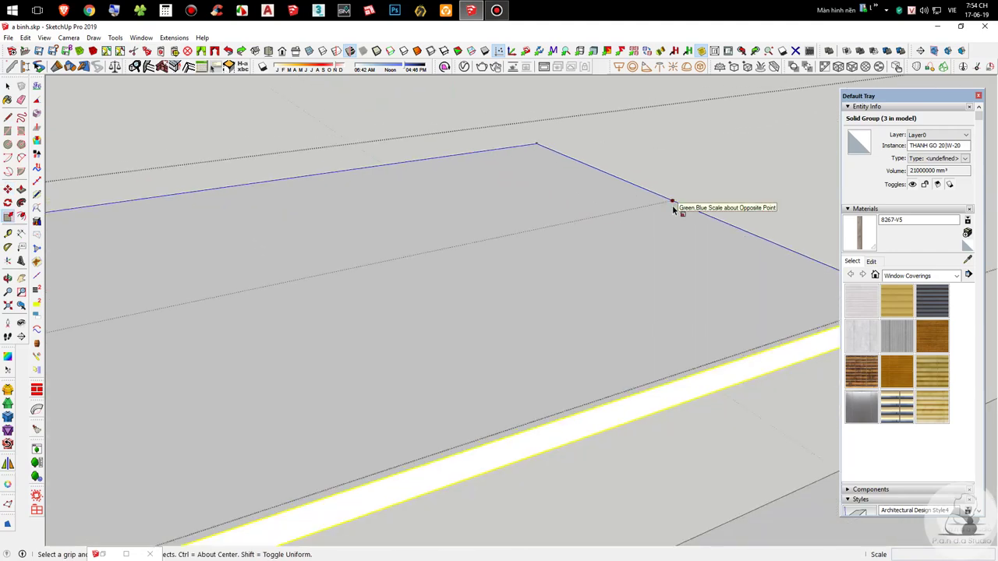
click(670, 211)
scroll(558, 244, down, 4)
scroll(474, 292, up, 2)
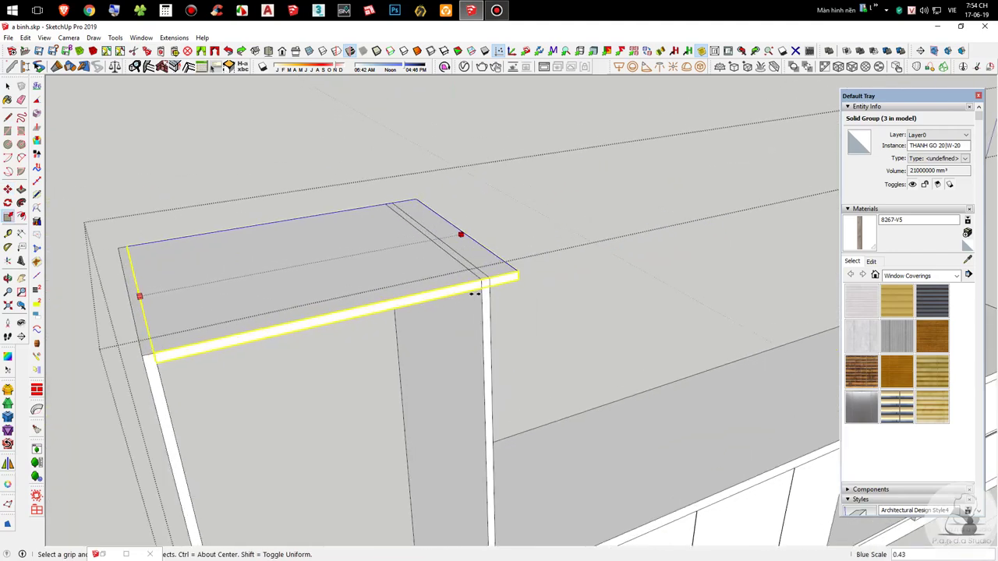
click(484, 282)
key(space)
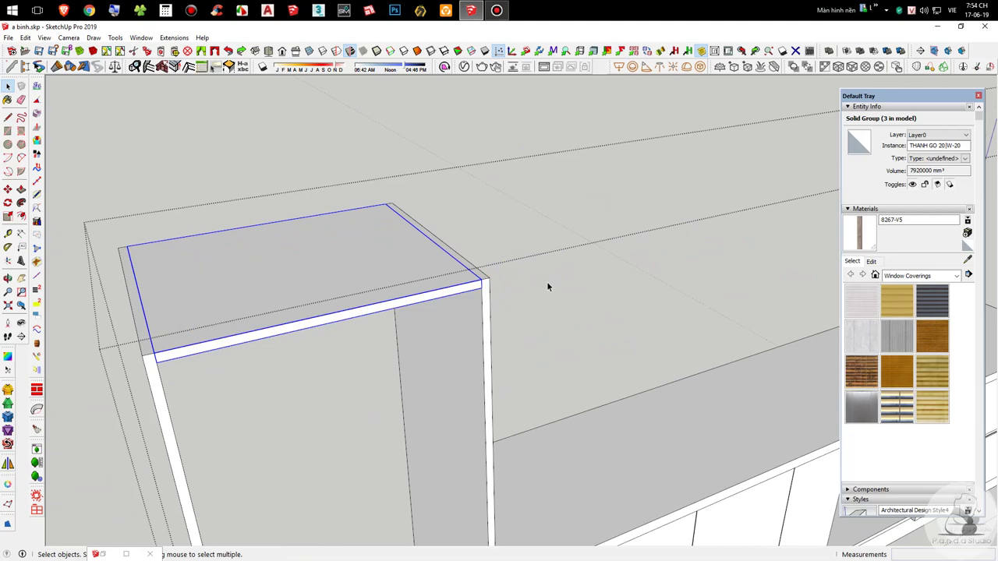
Step: Group the two tall side panels and the top board into one tall cabinet frame
scroll(546, 287, down, 5)
middle_drag(527, 289, 266, 195)
drag(266, 195, 218, 191)
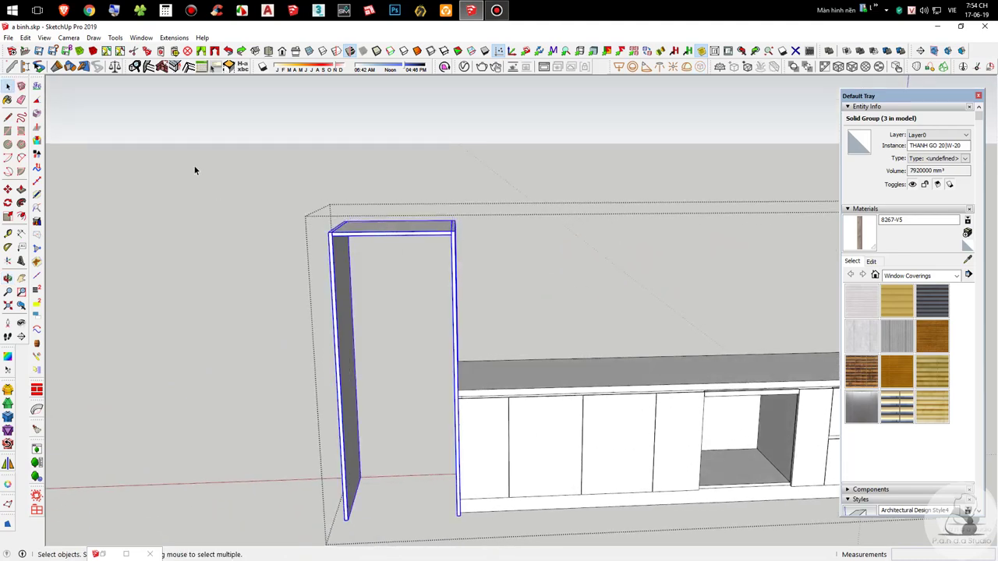
key(ctrl+g)
scroll(465, 375, down, 3)
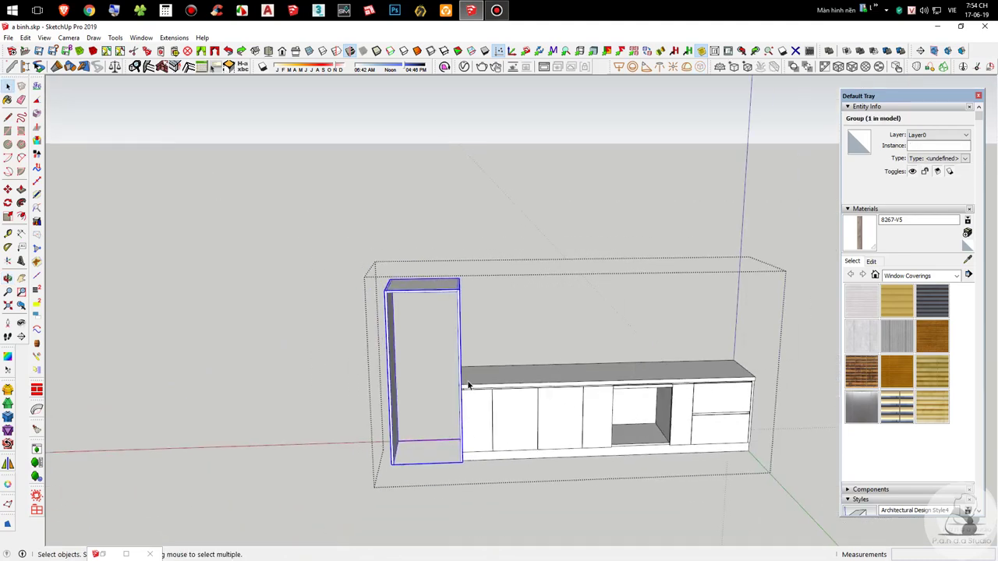
Step: Close the cabinet group to return to the full kitchen wall
middle_drag(464, 379, 517, 401)
click(517, 401)
scroll(423, 334, down, 3)
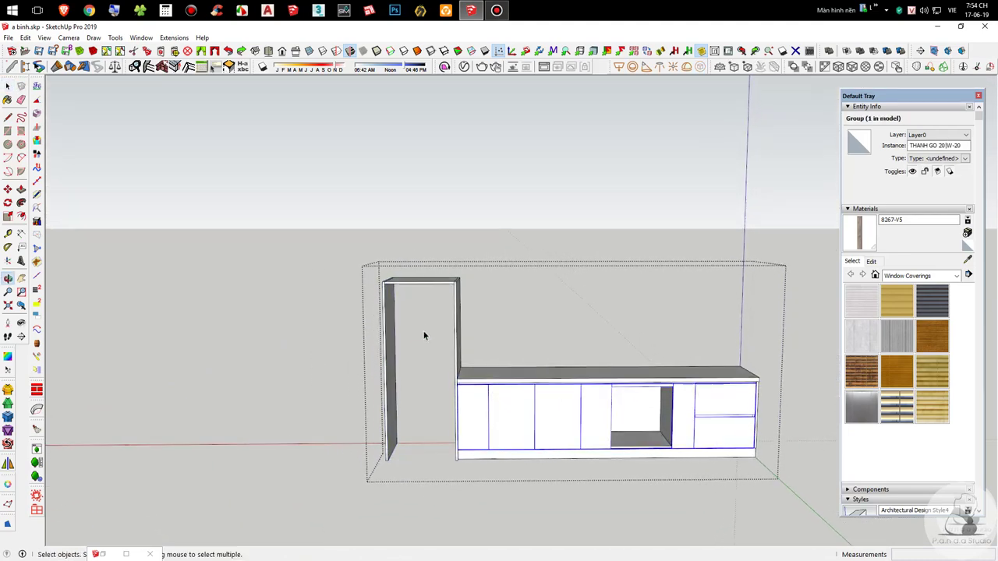
scroll(424, 336, up, 1)
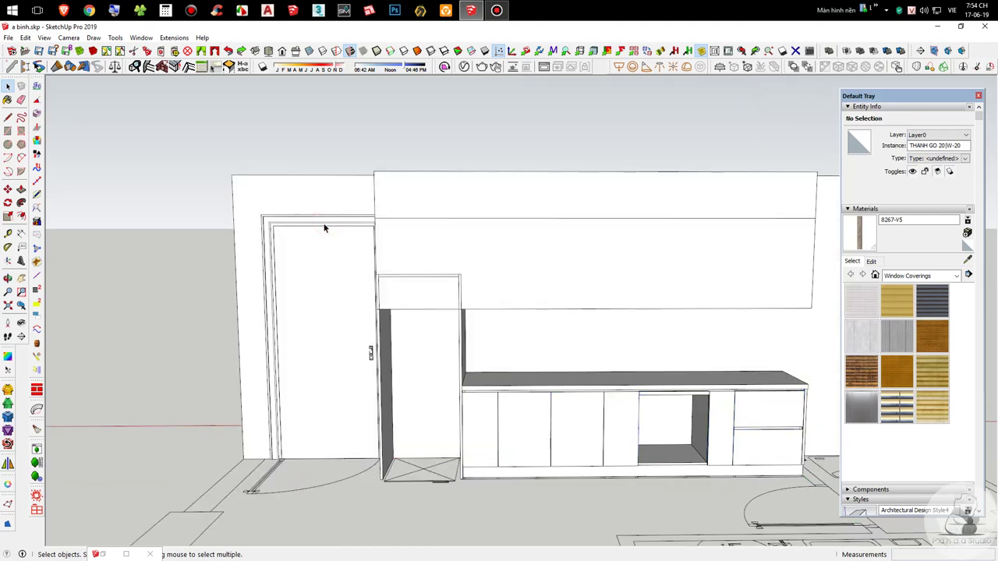
middle_drag(325, 229, 298, 364)
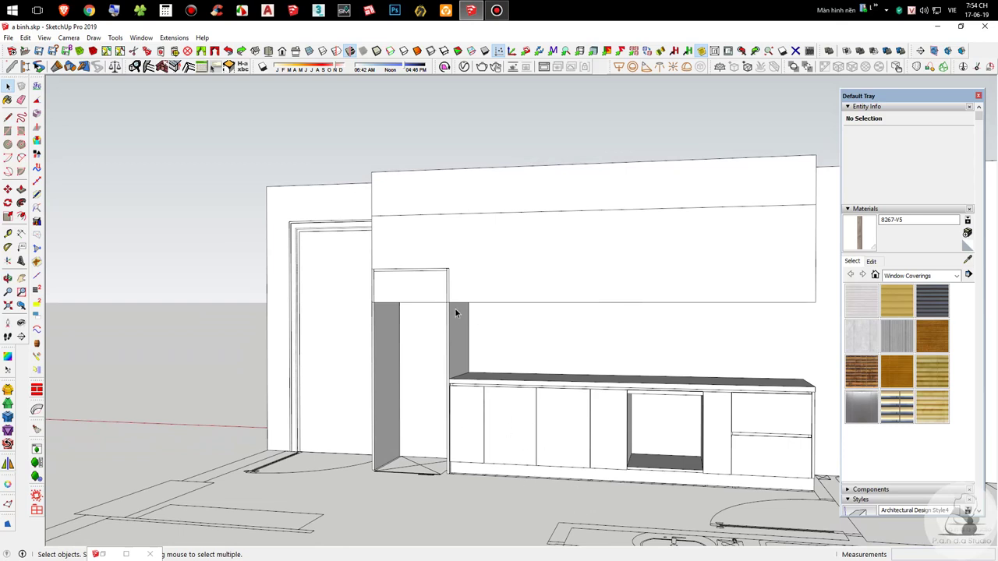
Step: Scale the wall cabinet block's door-side end back to the tall cabinet's inner side panel
click(470, 224)
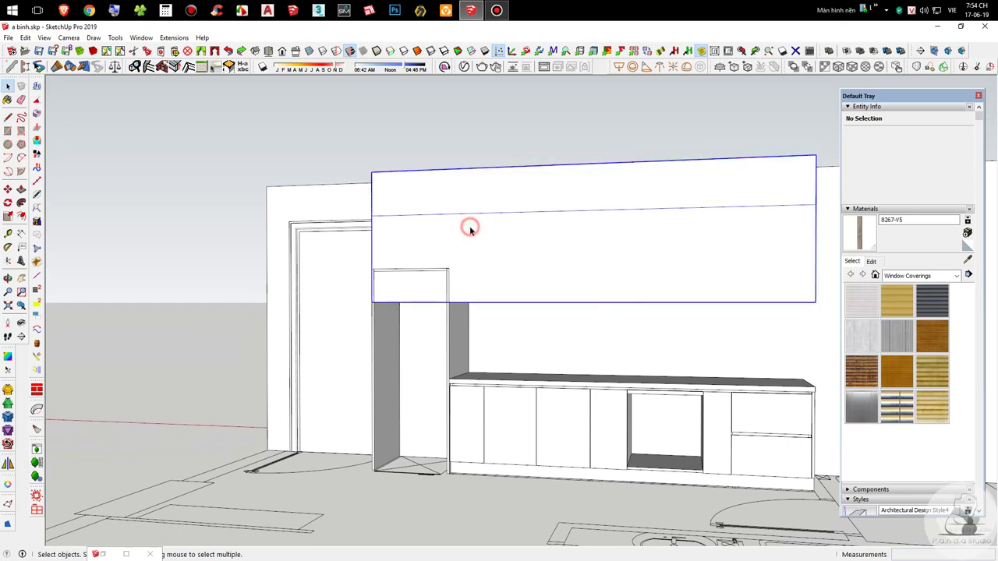
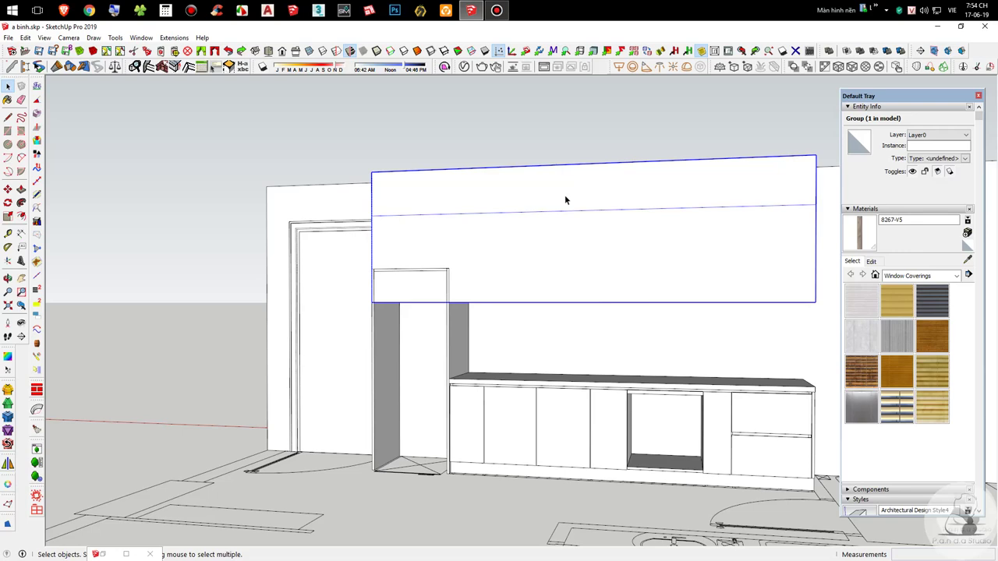
middle_drag(564, 200, 452, 244)
key(s)
scroll(452, 245, up, 3)
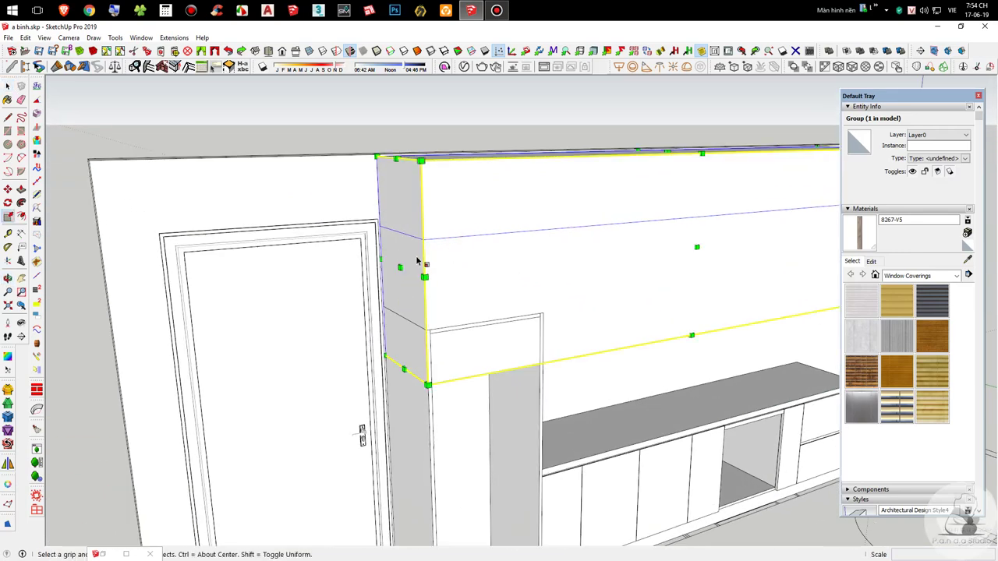
drag(400, 266, 572, 323)
click(406, 267)
scroll(543, 313, up, 5)
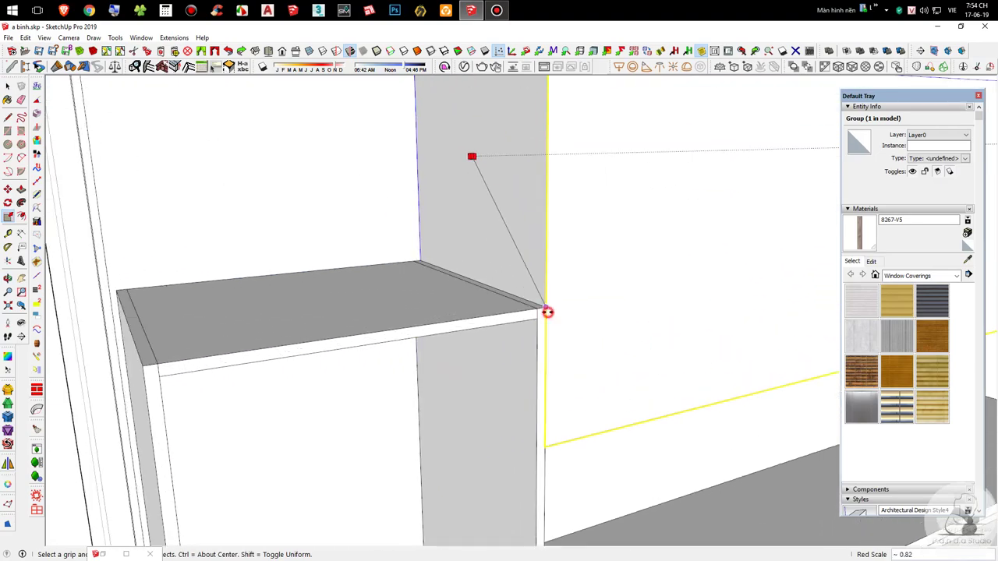
click(547, 309)
key(space)
scroll(524, 327, down, 8)
middle_drag(475, 262, 560, 256)
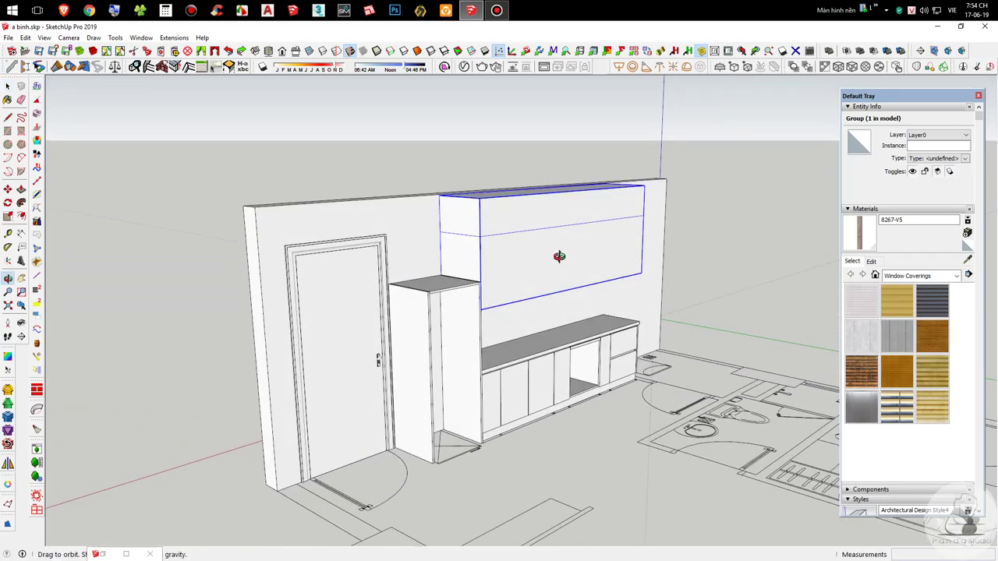
scroll(445, 286, up, 3)
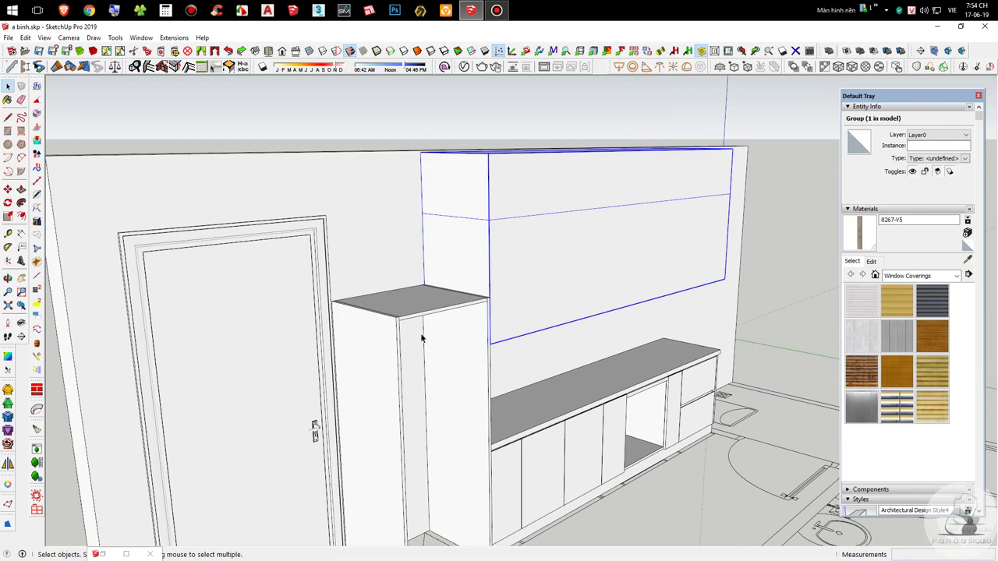
scroll(416, 210, down, 3)
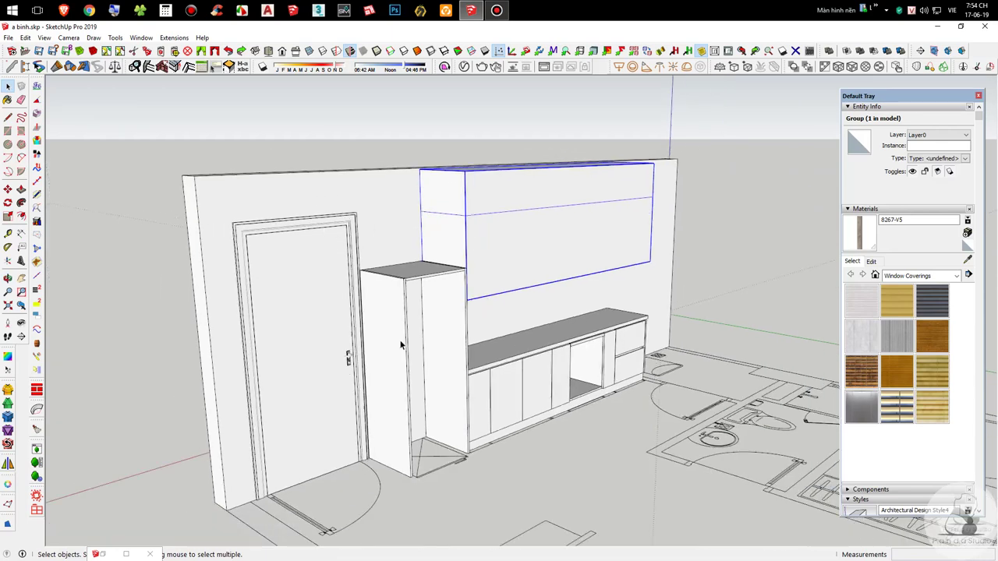
scroll(410, 399, up, 3)
click(410, 401)
double_click(407, 452)
middle_drag(610, 388, 445, 360)
scroll(546, 388, down, 3)
scroll(421, 233, up, 3)
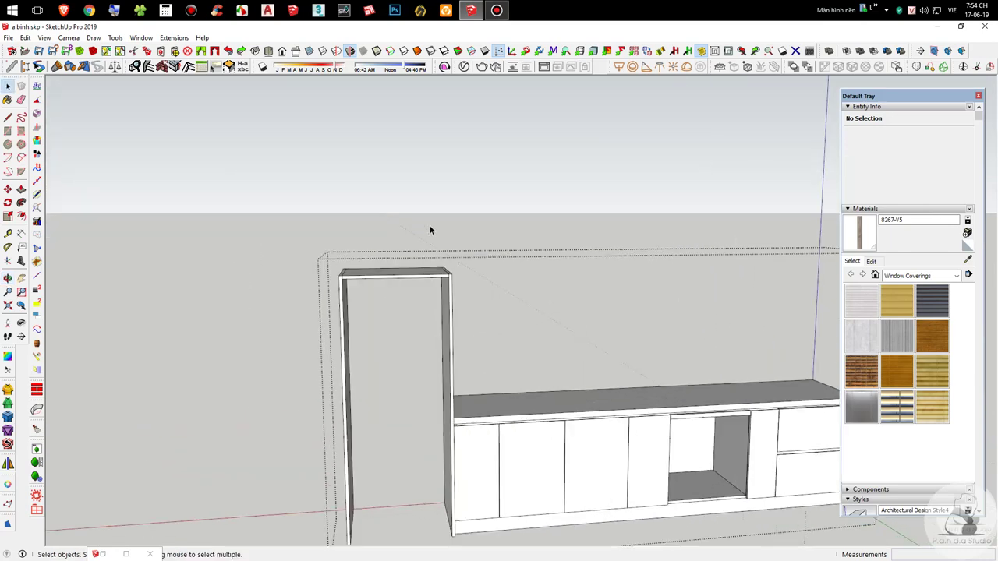
click(438, 221)
click(463, 212)
middle_drag(472, 238, 404, 226)
scroll(726, 276, down, 3)
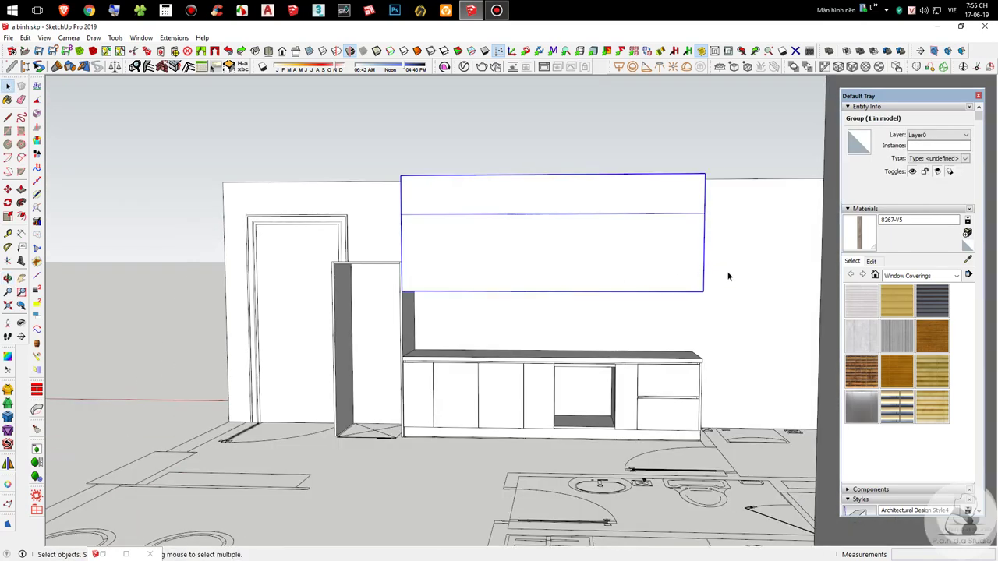
scroll(647, 281, up, 2)
key(m)
scroll(628, 305, down, 2)
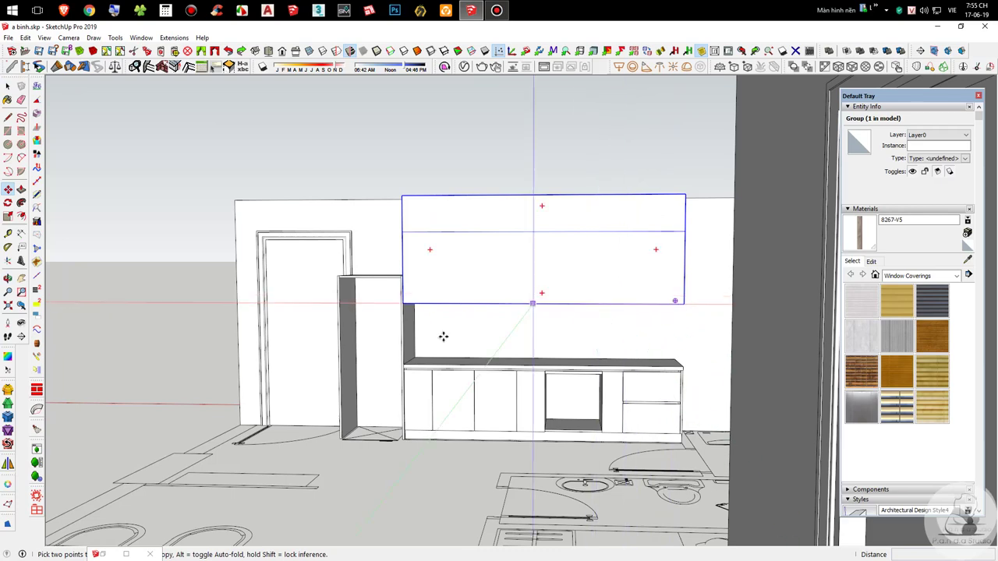
key(space)
Step: Inside the cabinet group, copy the tall cabinet frame straight up so the copy stands on top of the original
scroll(384, 314, up, 2)
click(385, 314)
double_click(385, 316)
click(384, 316)
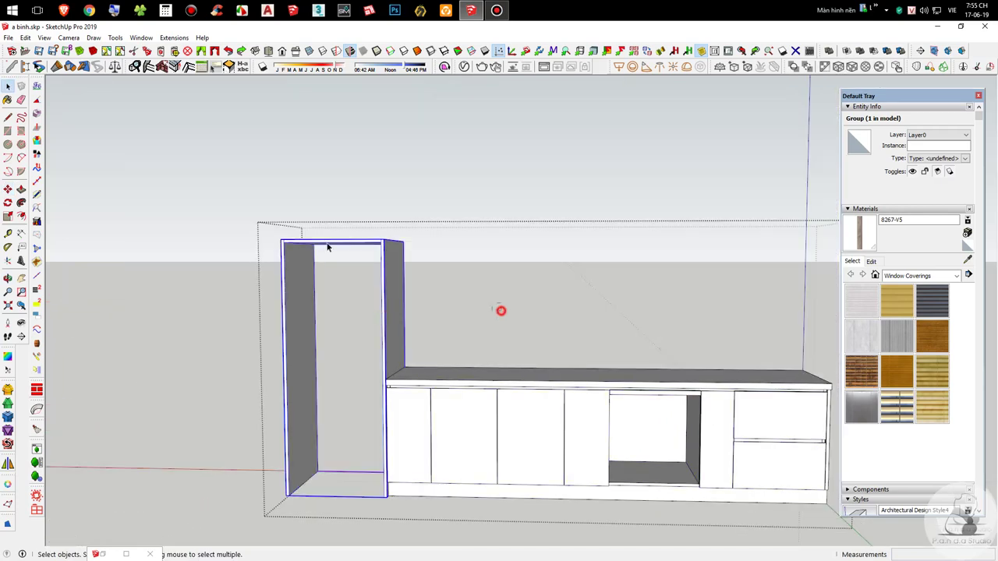
middle_drag(477, 403, 387, 472)
key(m)
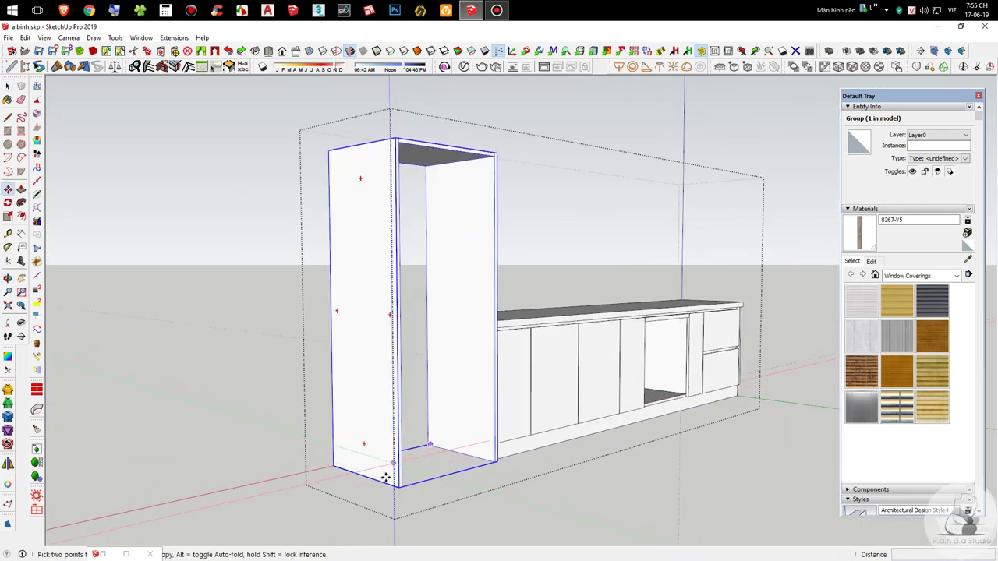
key(ctrl)
click(384, 482)
scroll(385, 279, up, 5)
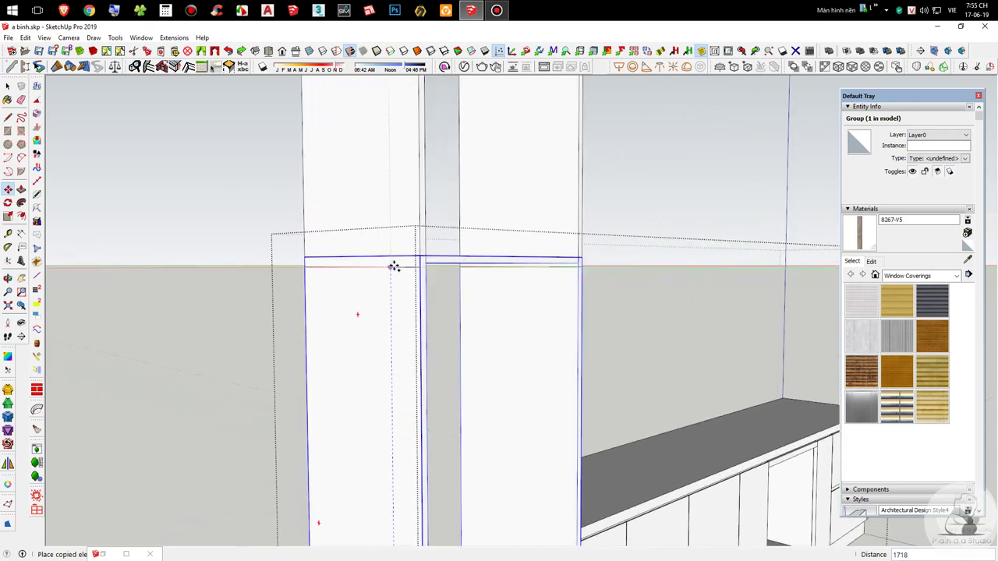
click(394, 256)
scroll(412, 410, down, 4)
Step: Show the rest of the model and explode the copied upper frame into separate boards
key(i)
middle_drag(392, 272, 396, 240)
key(space)
right_click(373, 132)
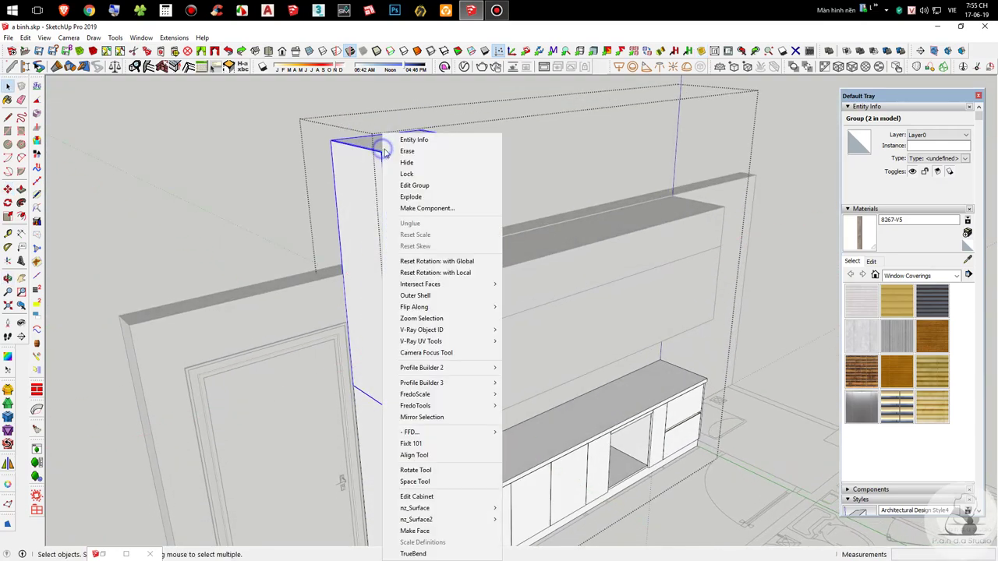
click(425, 192)
middle_drag(399, 183, 352, 162)
Step: Move the upper frame's top board straight down between its side panels to near the top of the wall cabinet block
click(393, 162)
click(392, 117)
scroll(421, 124, up, 5)
key(m)
scroll(521, 129, down, 1)
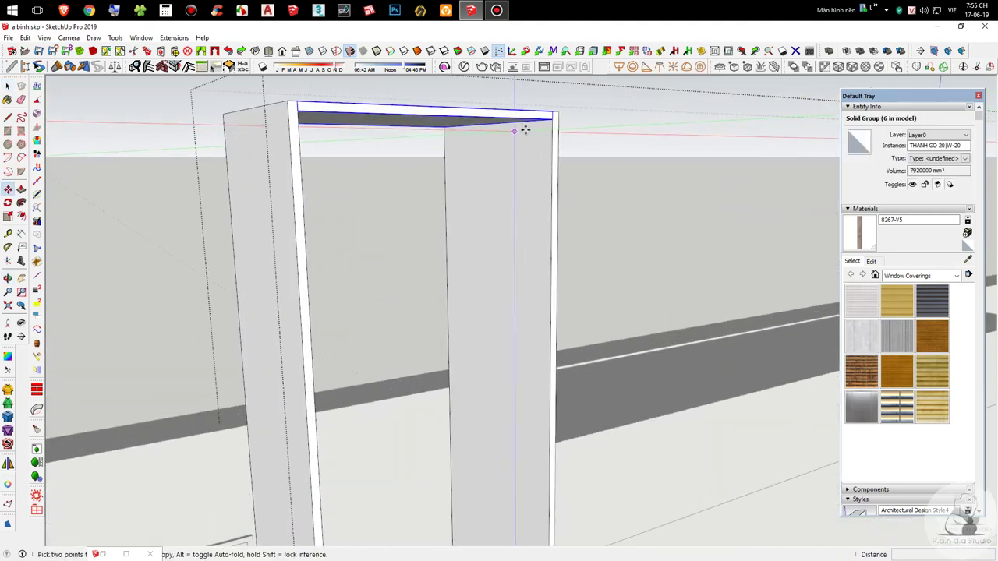
click(551, 109)
scroll(552, 109, down, 2)
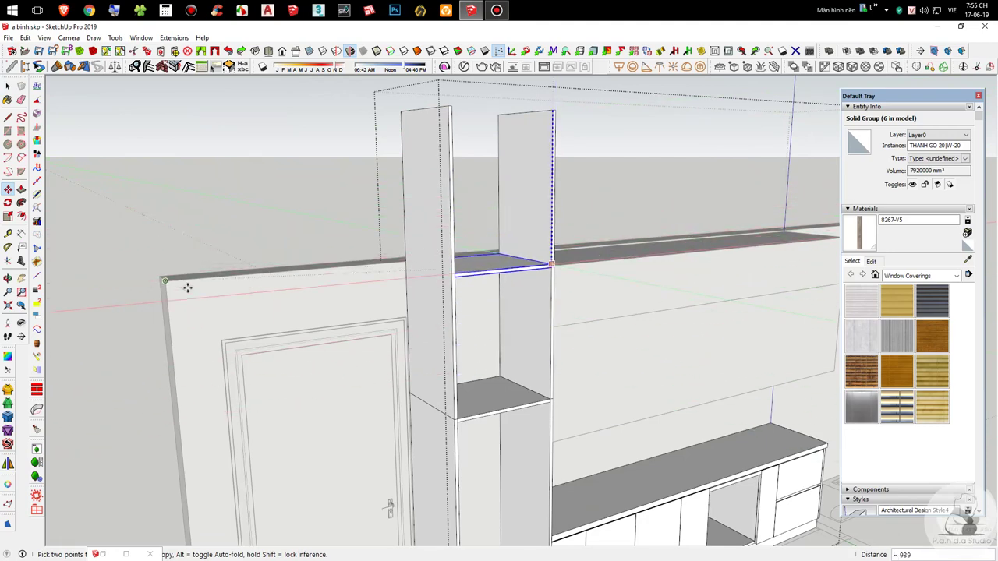
scroll(554, 292, up, 4)
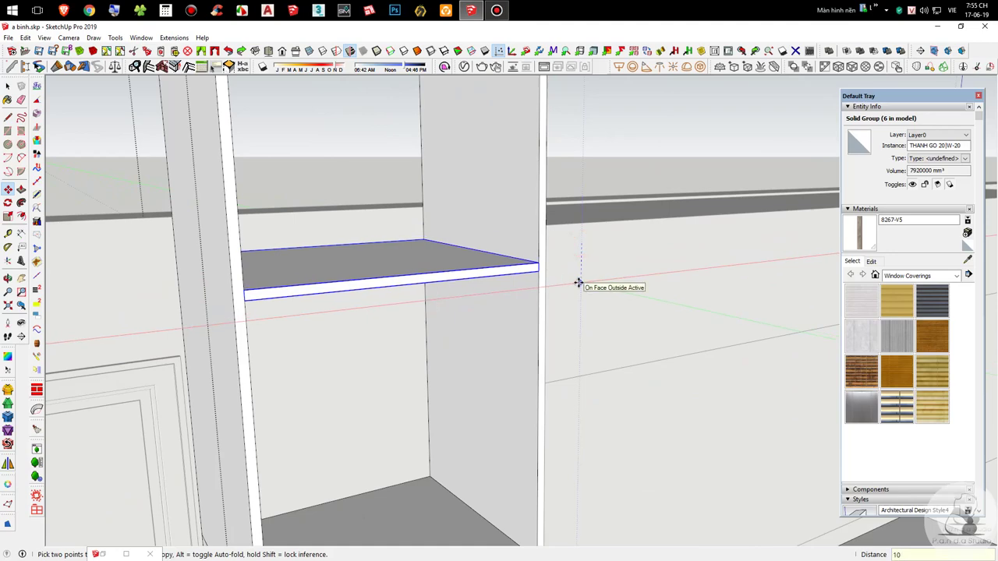
key(Return)
key(space)
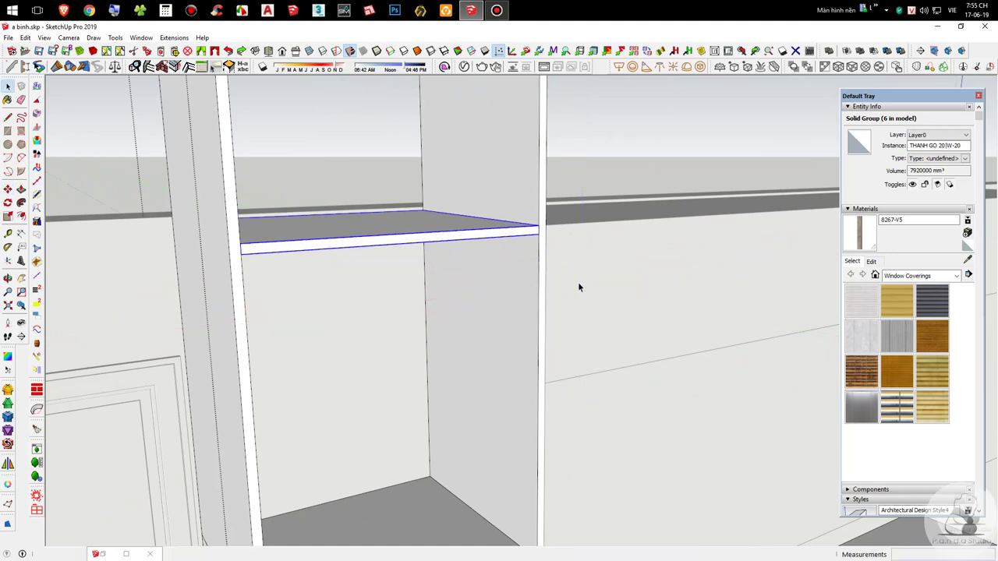
Step: Scale the upper frame's two side panels down to end flush with the top face of the lowered top board
scroll(593, 312, down, 5)
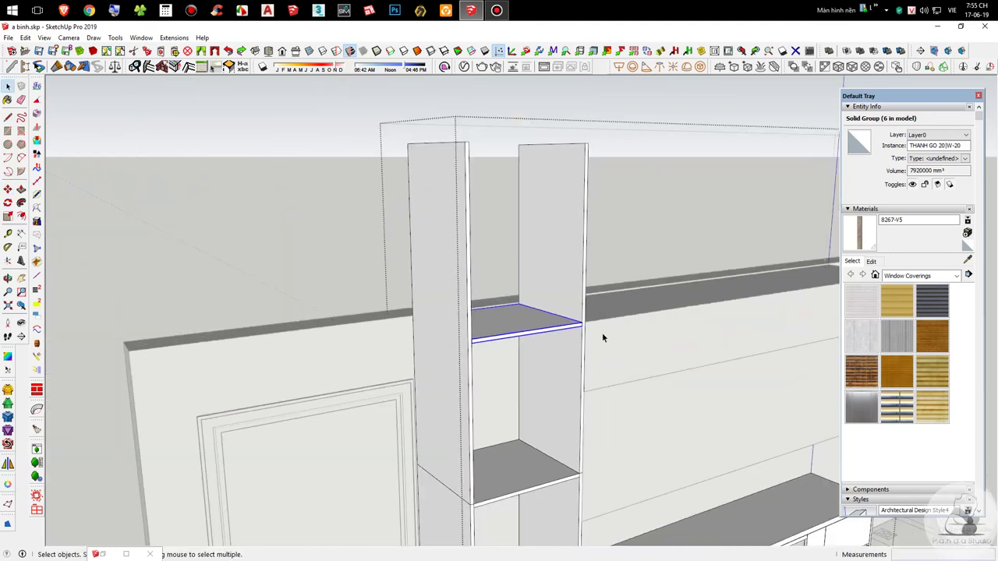
click(586, 271)
scroll(557, 227, up, 2)
key(s)
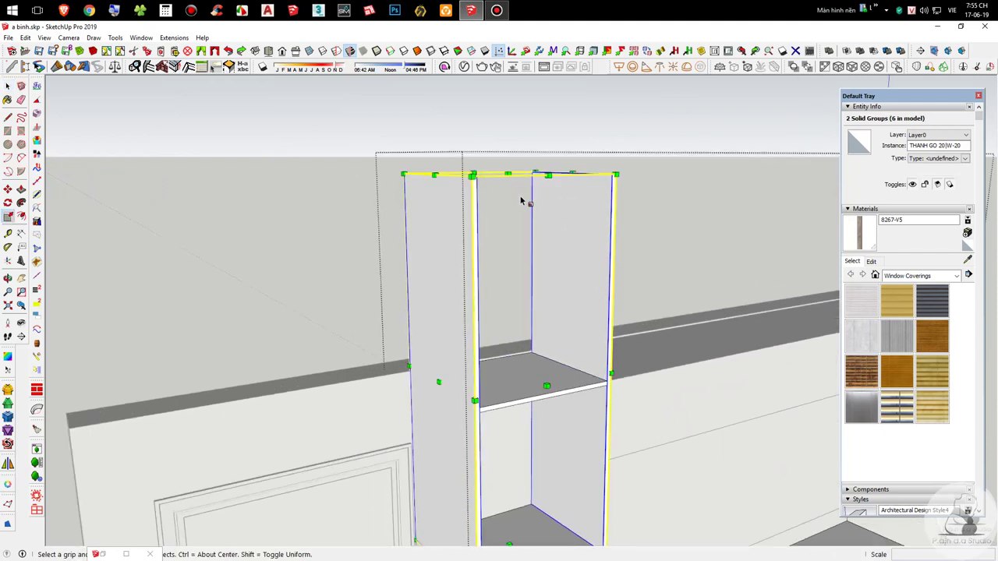
click(510, 171)
scroll(479, 378, up, 3)
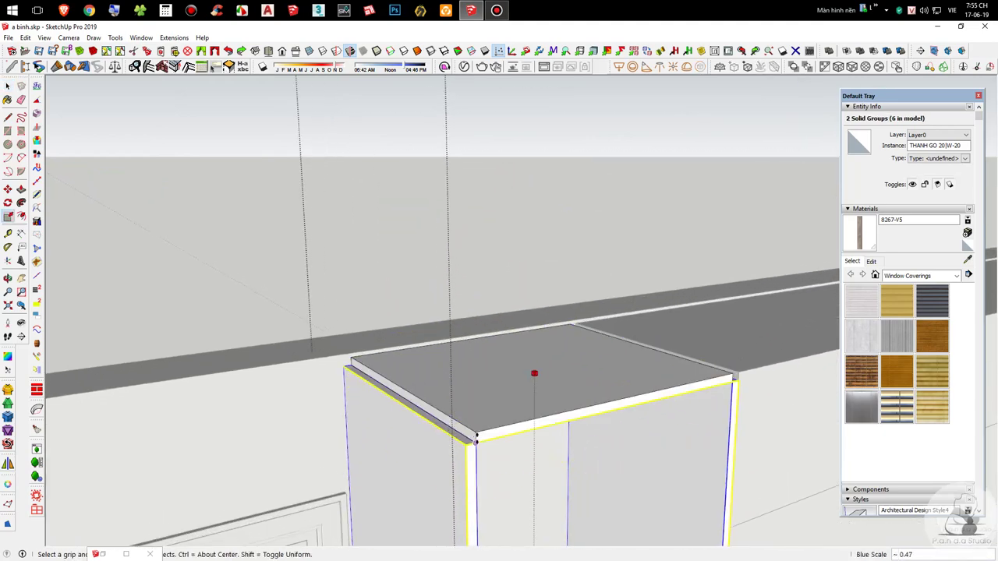
click(476, 434)
key(space)
scroll(561, 317, down, 6)
middle_drag(561, 316, 360, 306)
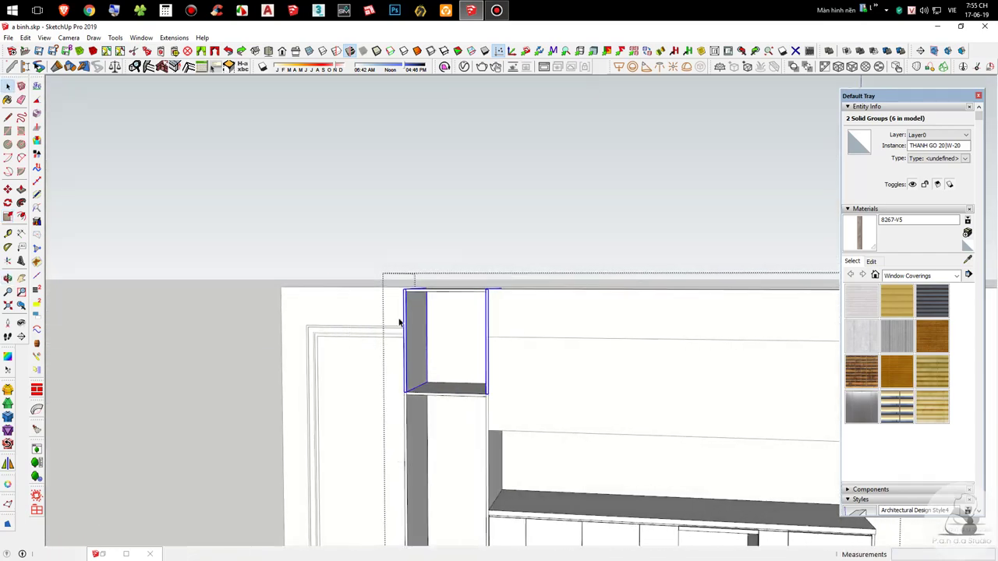
Step: Copy the top board down to the bottom of the upper cabinet and group its four boards
scroll(444, 336, up, 2)
scroll(431, 413, up, 5)
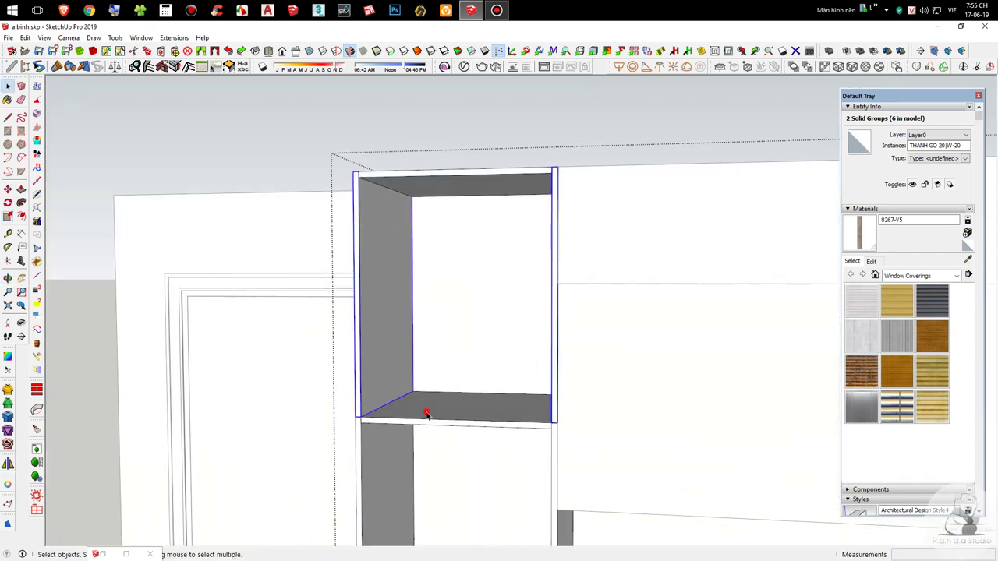
click(404, 414)
scroll(404, 413, down, 2)
click(441, 151)
scroll(442, 151, up, 2)
key(m)
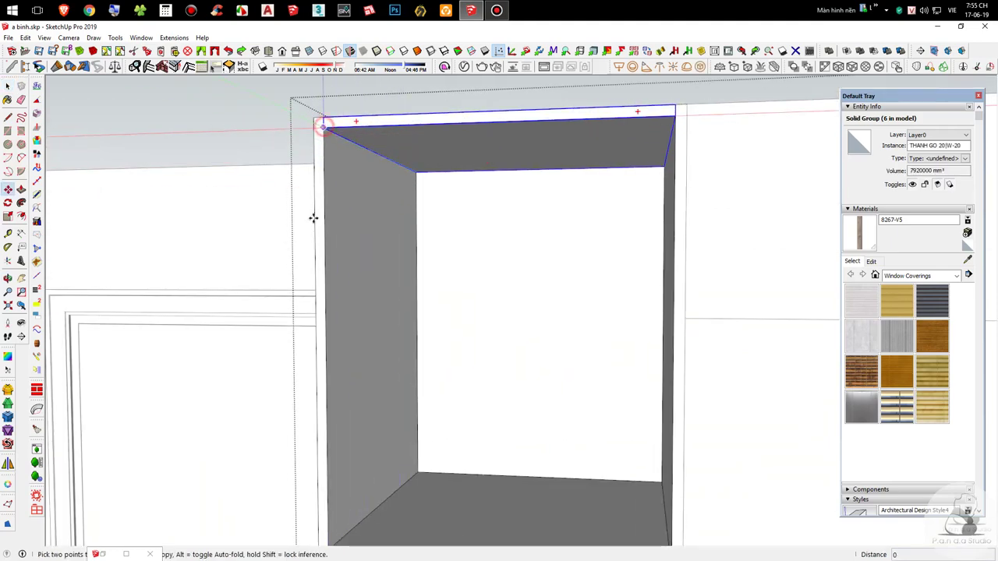
click(315, 151)
click(323, 513)
scroll(375, 415, down, 3)
key(space)
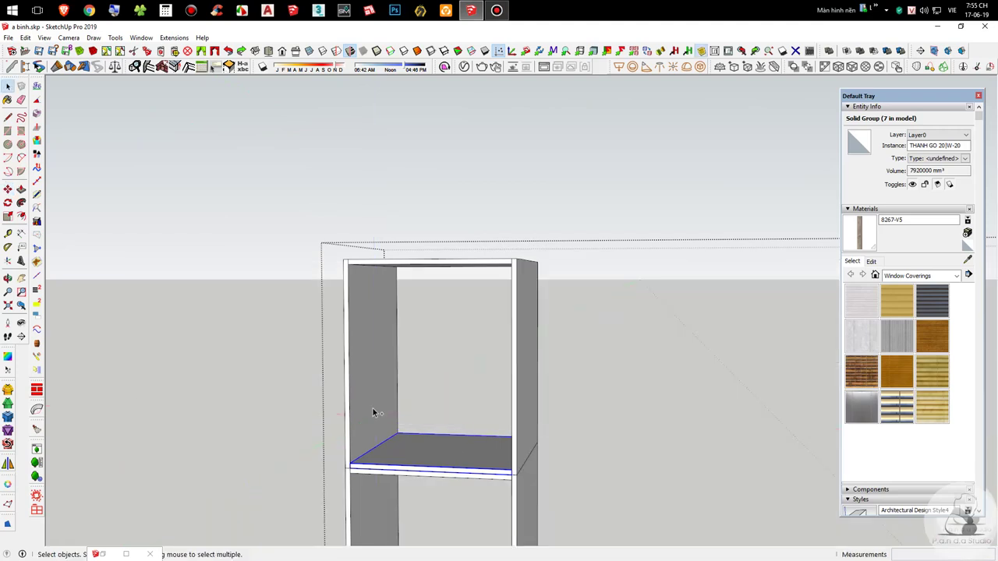
ctrl+drag(371, 176, 369, 174)
key(ctrl+g)
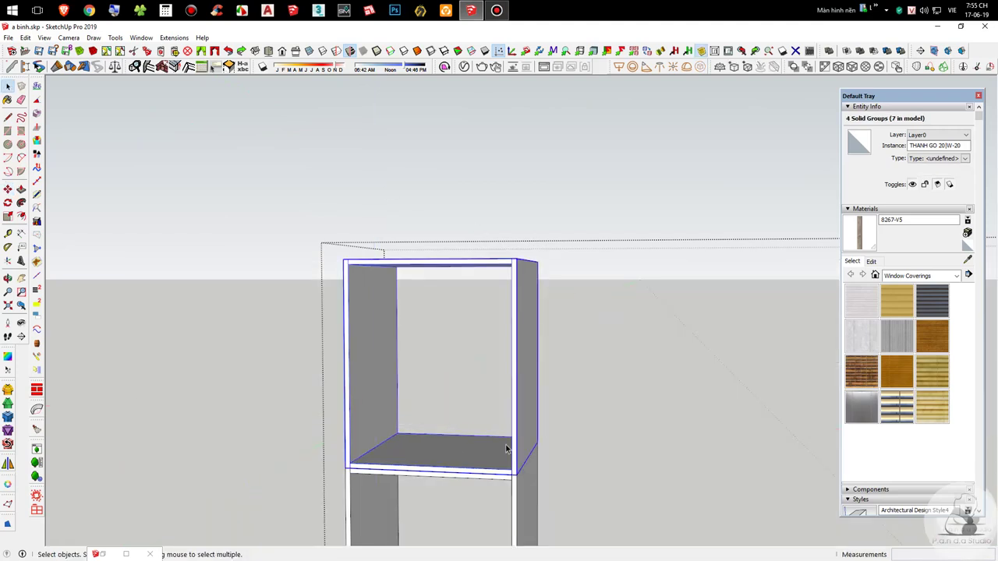
Step: Examine the grouped upper cabinet from several angles, checking how its bottom board sits between the side panels
double_click(526, 429)
middle_drag(526, 432, 325, 320)
scroll(325, 321, up, 5)
scroll(386, 372, down, 2)
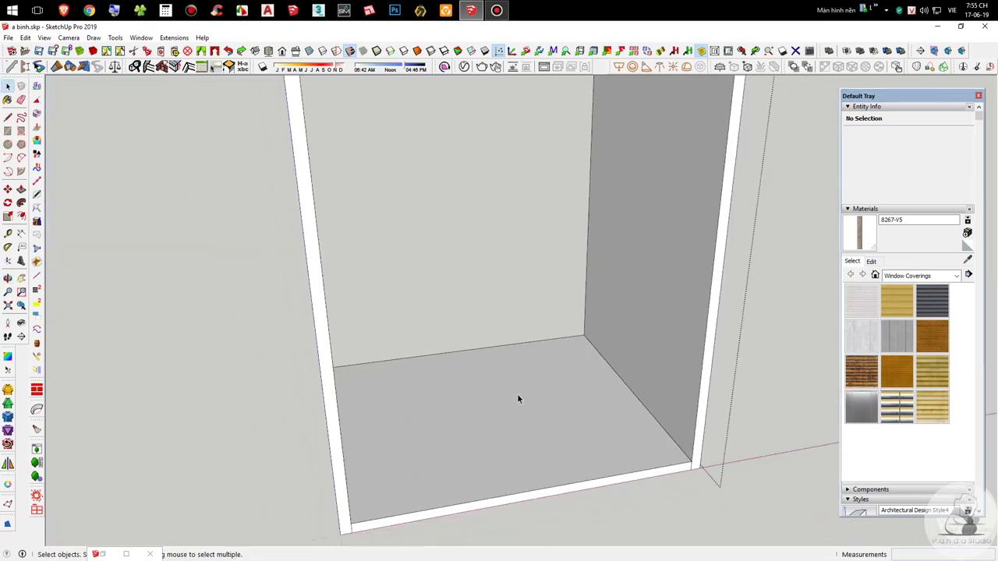
middle_drag(506, 391, 378, 476)
scroll(399, 421, down, 3)
scroll(504, 396, down, 1)
click(625, 395)
middle_drag(585, 378, 487, 459)
scroll(485, 238, down, 5)
scroll(463, 397, up, 3)
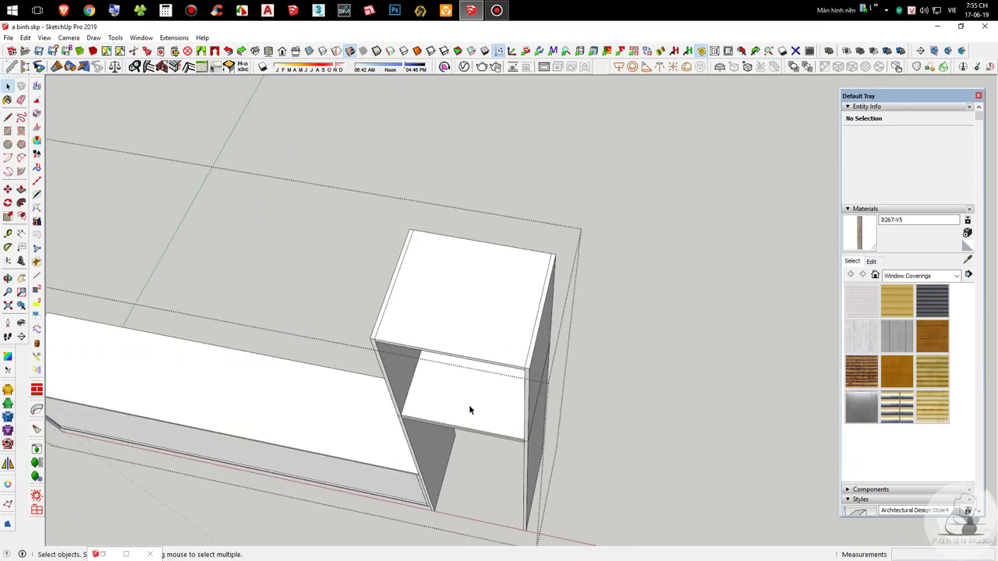
middle_drag(471, 408, 463, 385)
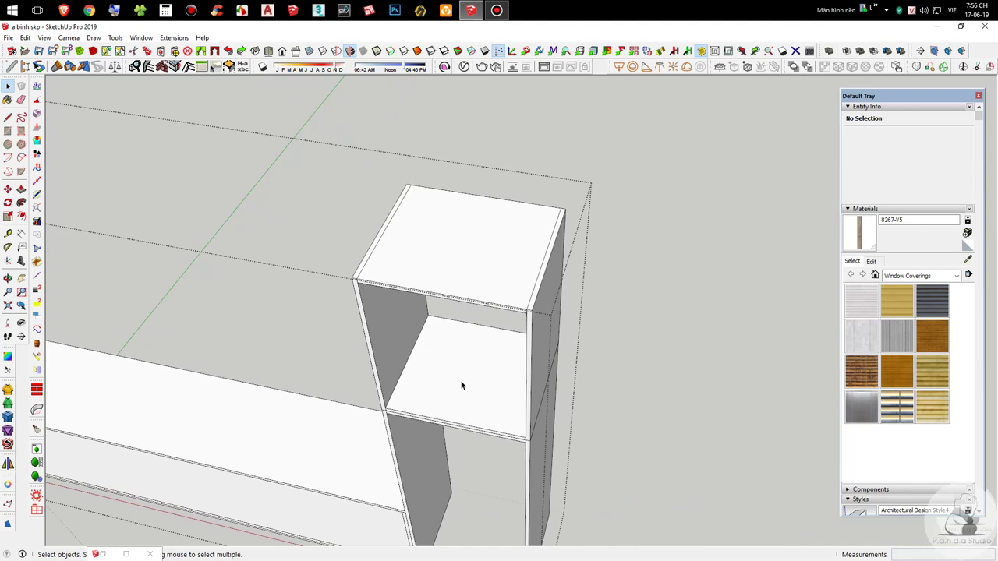
Step: Push the front edge of the upper cabinet's bottom board back by 100 mm
double_click(460, 381)
scroll(460, 383, up, 2)
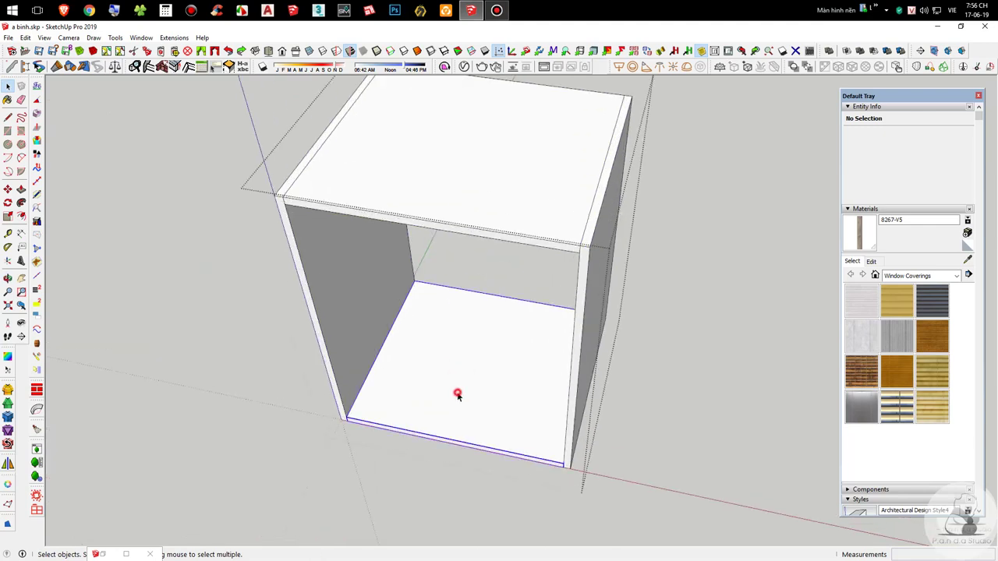
double_click(457, 394)
scroll(453, 397, up, 1)
key(p)
drag(441, 460, 457, 441)
text(100)
key(Return)
key(space)
click(771, 449)
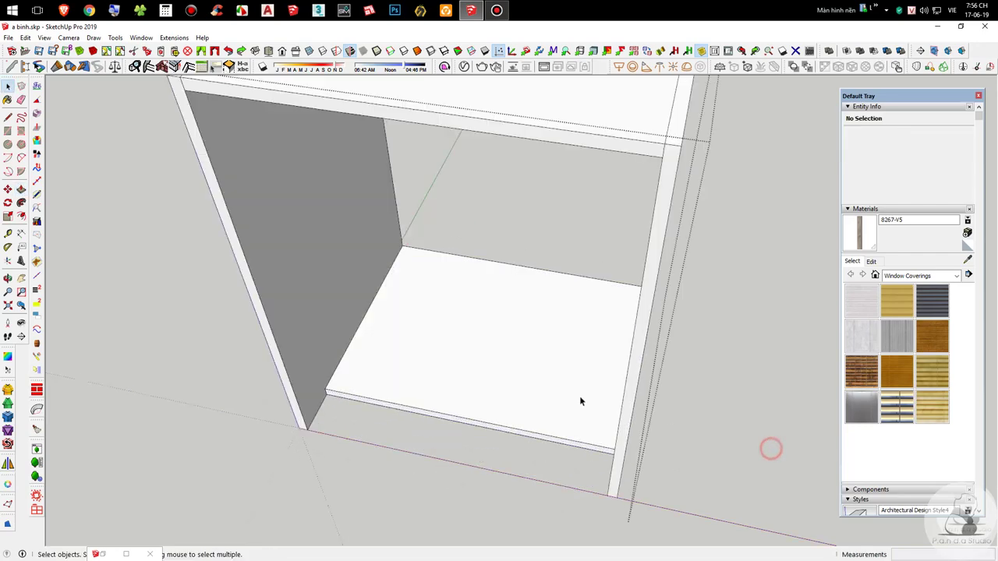
scroll(577, 390, down, 2)
double_click(518, 221)
middle_drag(519, 216, 501, 265)
scroll(500, 266, down, 5)
click(630, 285)
scroll(552, 341, up, 3)
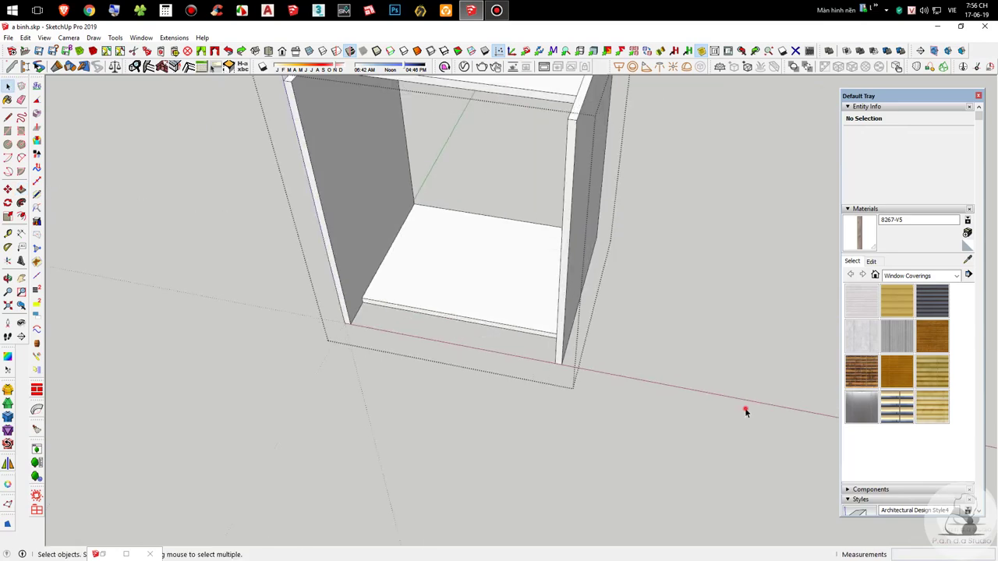
Step: Push the upper cabinet's top board edge back to match the setback of the bottom board below it
click(745, 408)
scroll(466, 360, up, 4)
scroll(466, 361, down, 5)
scroll(461, 335, up, 3)
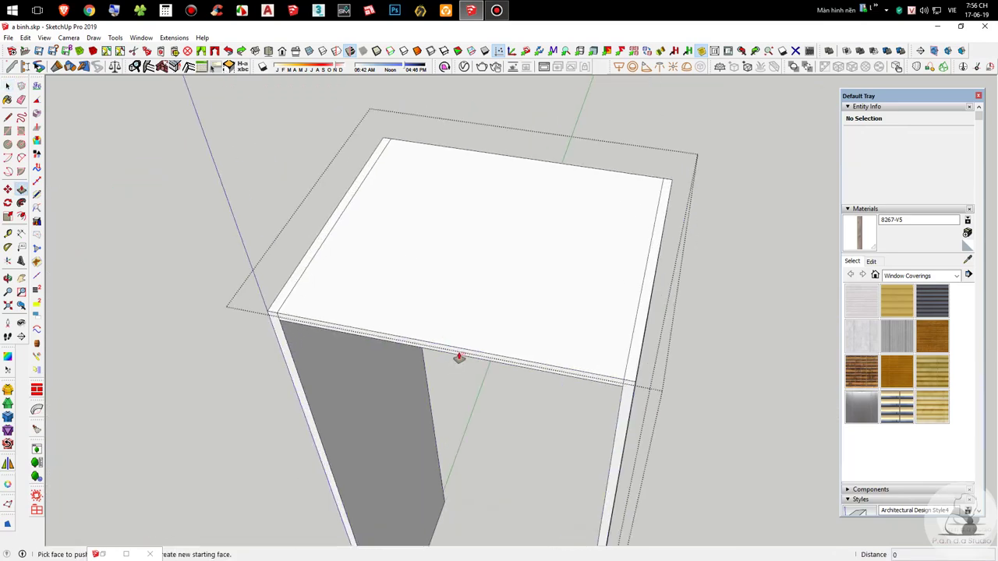
double_click(477, 335)
click(461, 354)
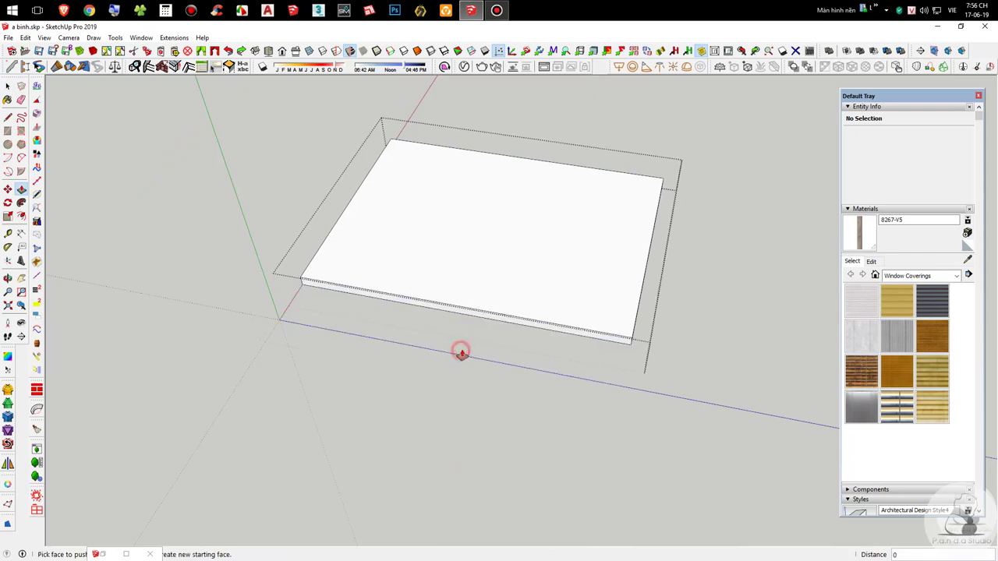
key(space)
click(675, 410)
middle_drag(674, 415, 496, 414)
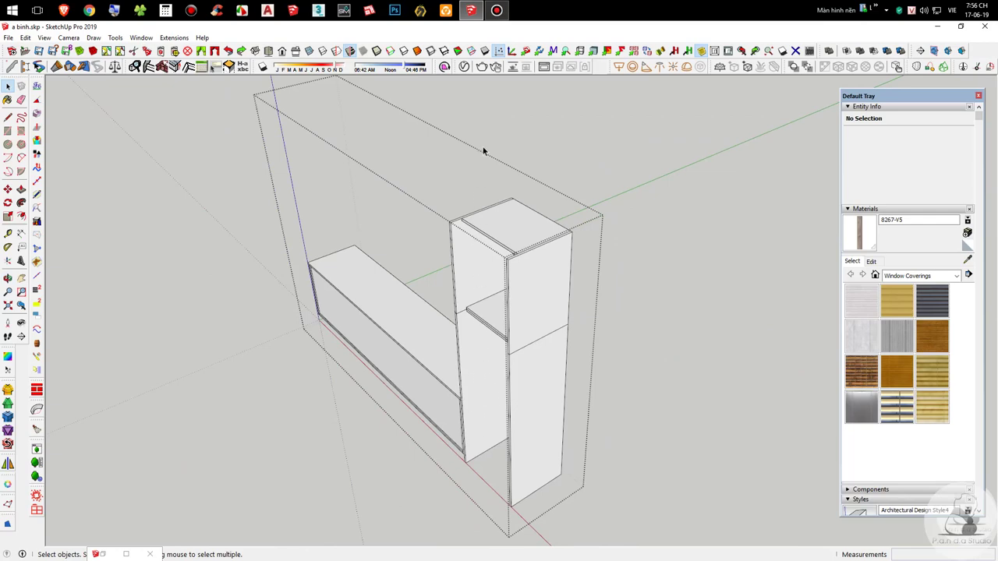
Step: Inside the upper cabinet group, copy the bottom board to a free spot outside the cabinet
scroll(528, 378, up, 5)
click(455, 287)
middle_drag(455, 287, 663, 382)
click(556, 342)
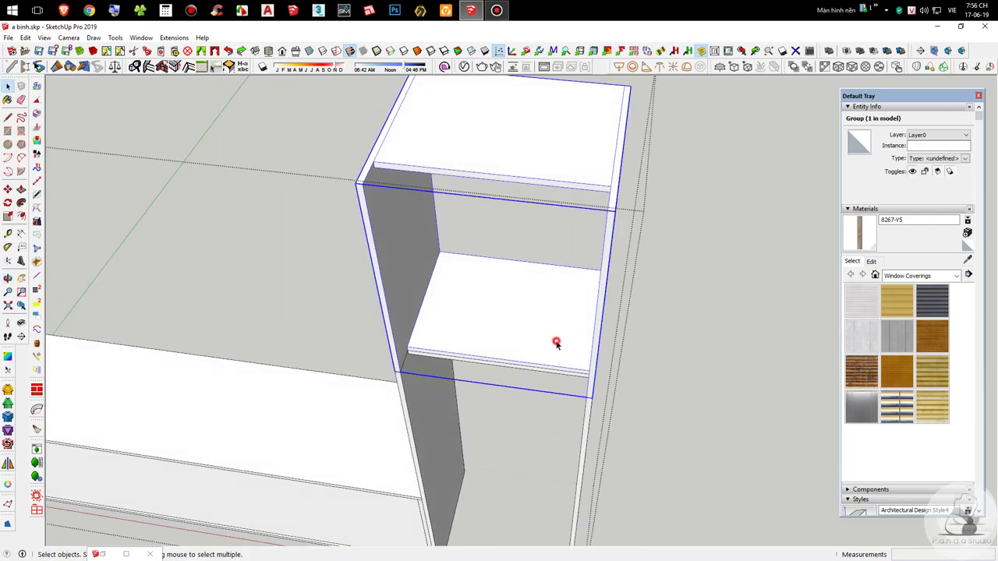
double_click(556, 343)
click(551, 339)
middle_drag(551, 340, 375, 292)
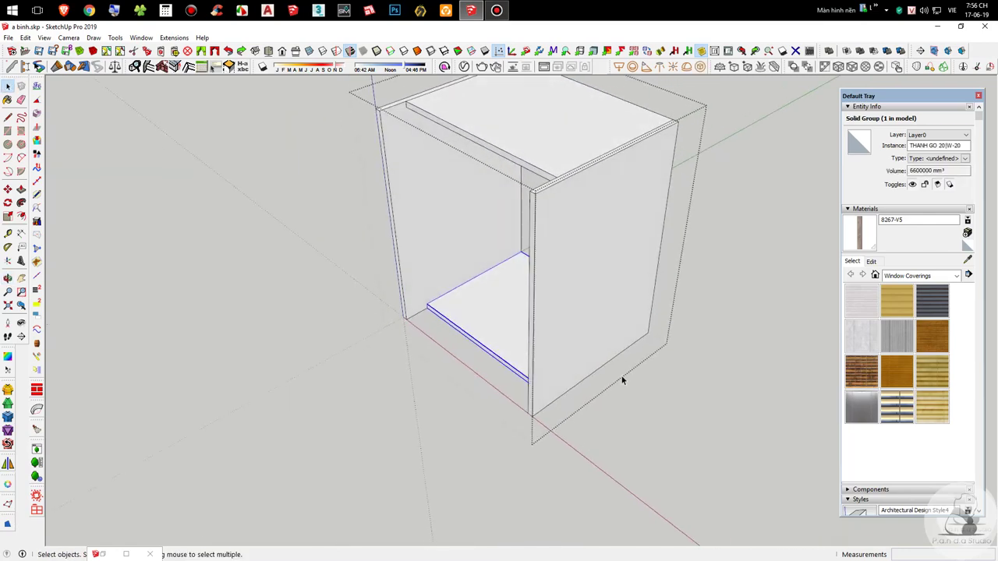
key(ctrl)
click(619, 299)
click(465, 399)
Step: Rotate the copied board upright to serve as the upper cabinet's back panel
middle_drag(463, 401, 401, 265)
key(m)
click(478, 399)
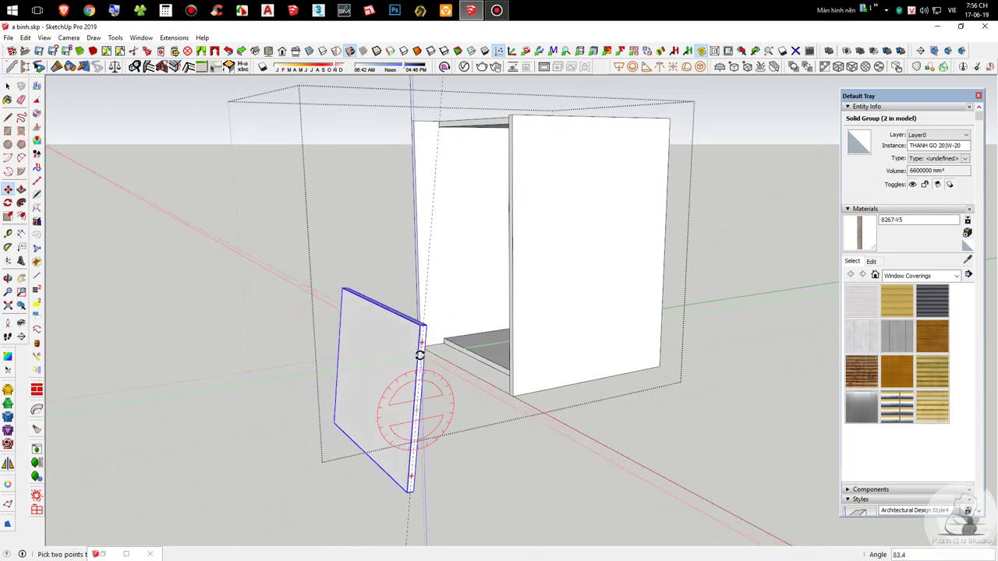
click(416, 352)
Step: Move the upright back panel onto the set-back edge of the bottom board, between the two side panels
click(418, 489)
scroll(475, 335, up, 3)
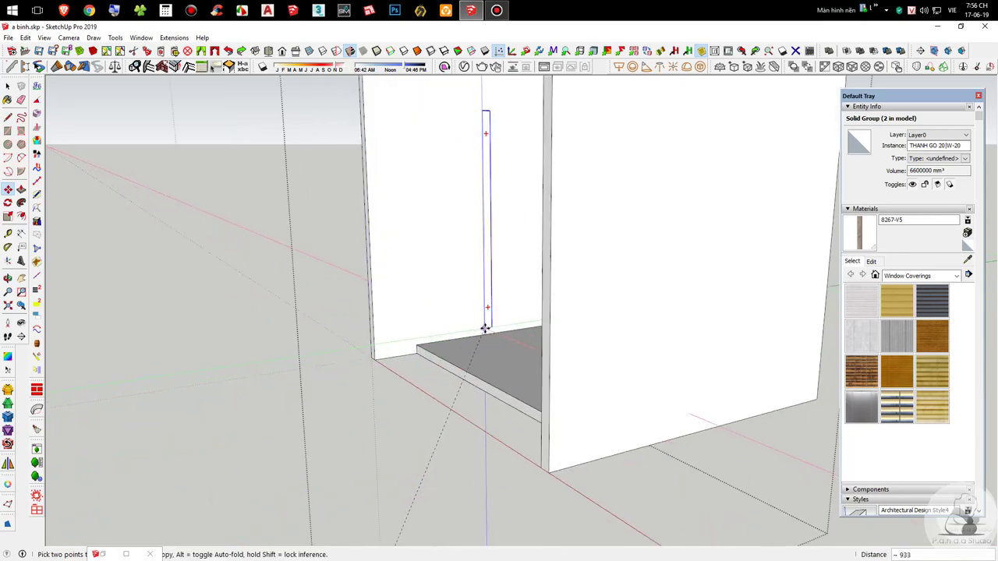
middle_drag(484, 330, 868, 473)
scroll(580, 421, down, 5)
middle_drag(502, 417, 522, 460)
scroll(627, 384, up, 4)
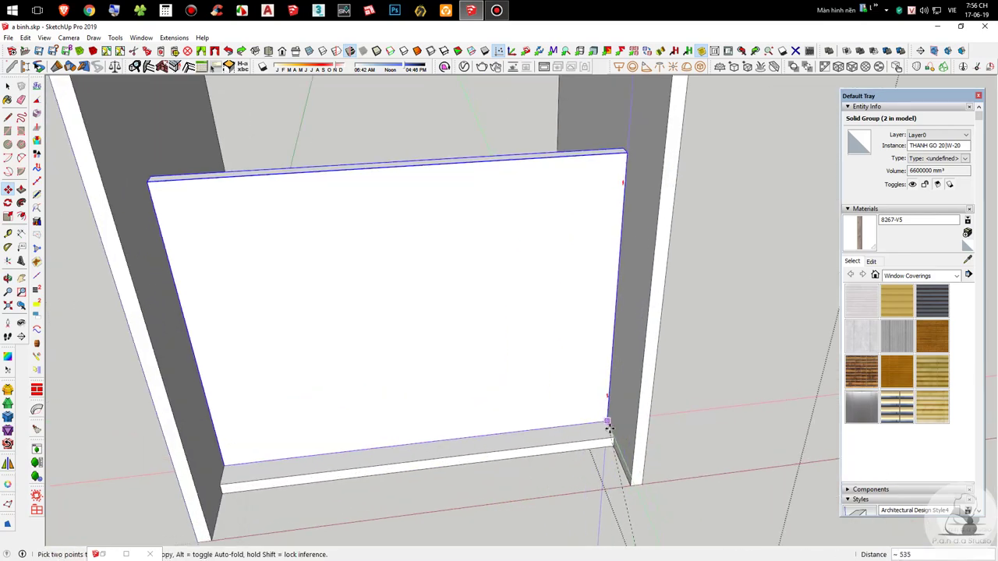
click(610, 436)
scroll(610, 436, down, 4)
scroll(603, 404, up, 6)
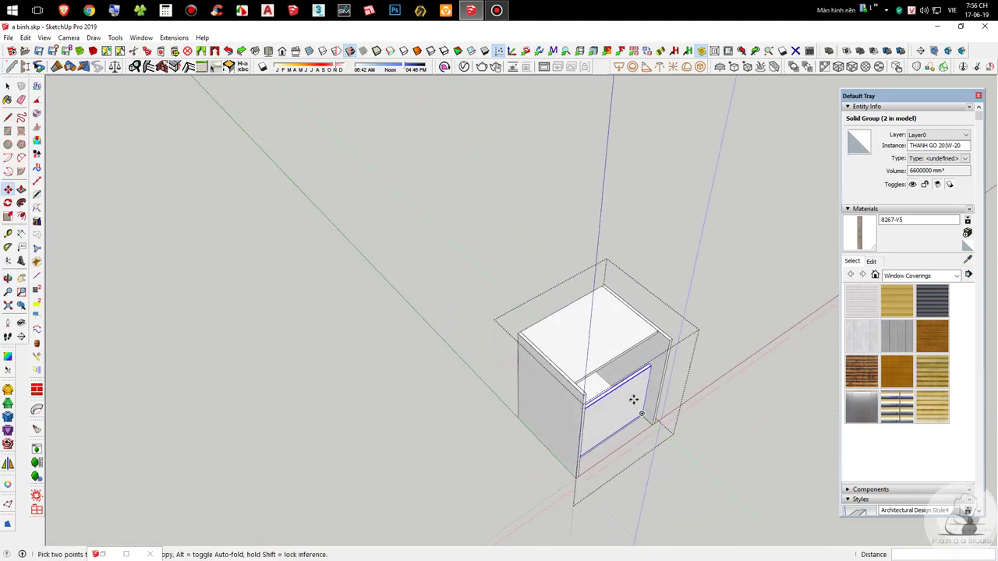
Step: Scale the back panel's height by 1.60 so it reaches the underside of the top board
key(s)
click(577, 390)
middle_drag(402, 345, 203, 300)
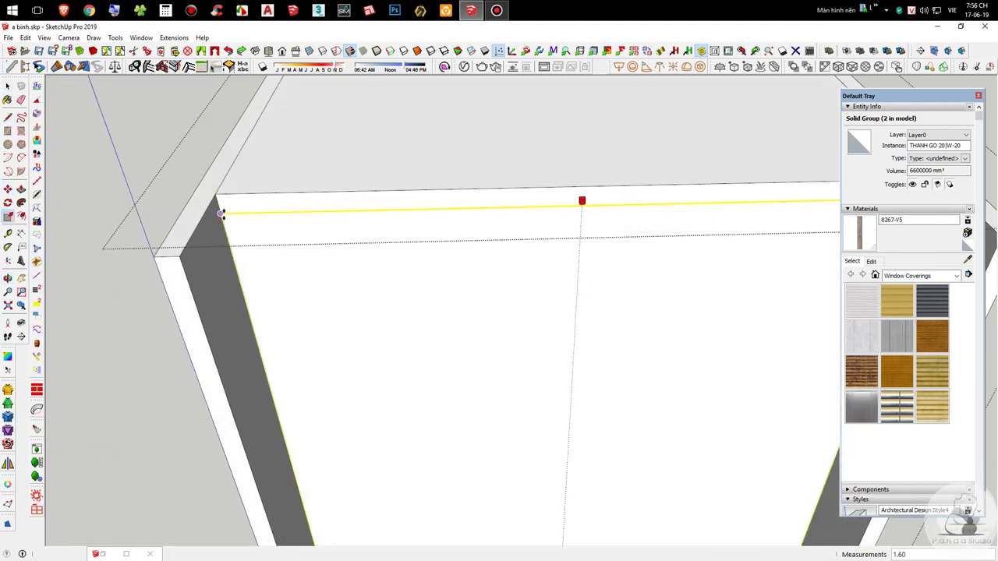
click(222, 214)
key(space)
Step: Edit the back panel and push its broad face in to make the panel thinner
scroll(368, 271, down, 4)
middle_drag(538, 335, 478, 317)
click(479, 317)
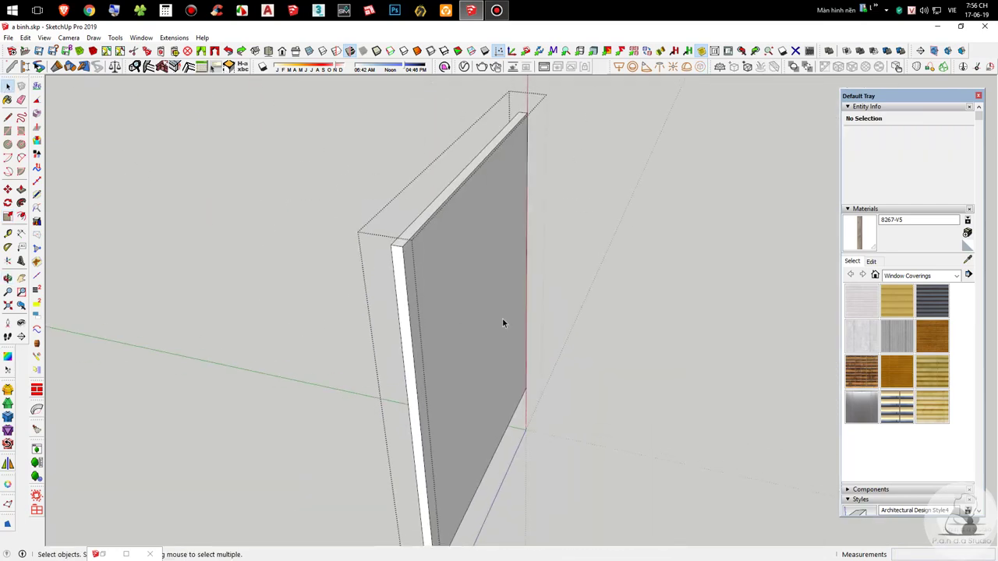
key(p)
click(504, 283)
key(Return)
key(space)
middle_drag(504, 282, 599, 272)
scroll(426, 279, down, 3)
middle_drag(427, 280, 280, 256)
middle_drag(442, 258, 70, 259)
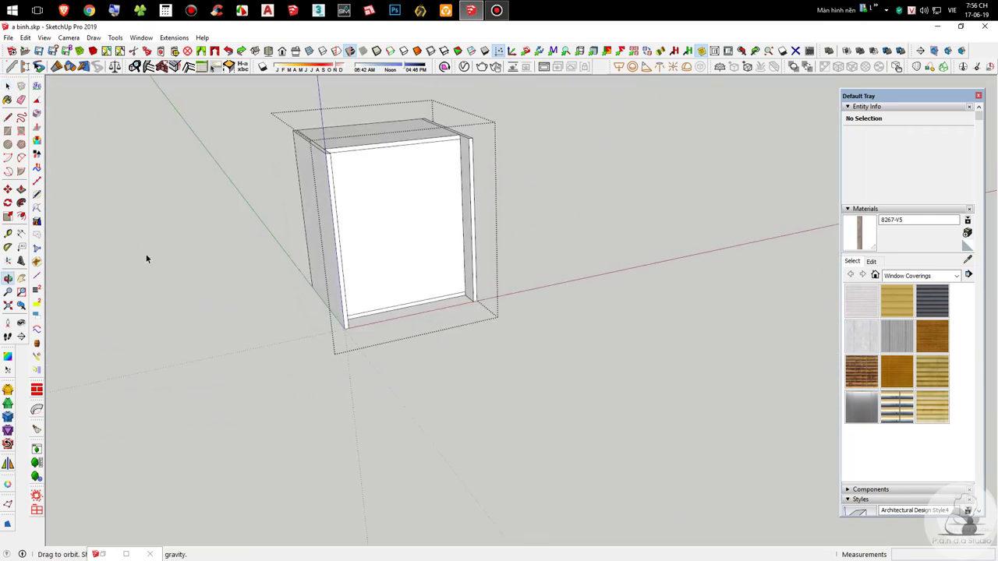
Step: Place a guide line on the upper cabinet's top board, parallel to its open front edge and slightly behind it
middle_drag(355, 250, 959, 437)
scroll(468, 287, down, 4)
middle_drag(481, 301, 365, 325)
click(561, 297)
scroll(464, 343, up, 5)
double_click(478, 343)
middle_drag(478, 343, 582, 272)
key(t)
scroll(604, 292, up, 2)
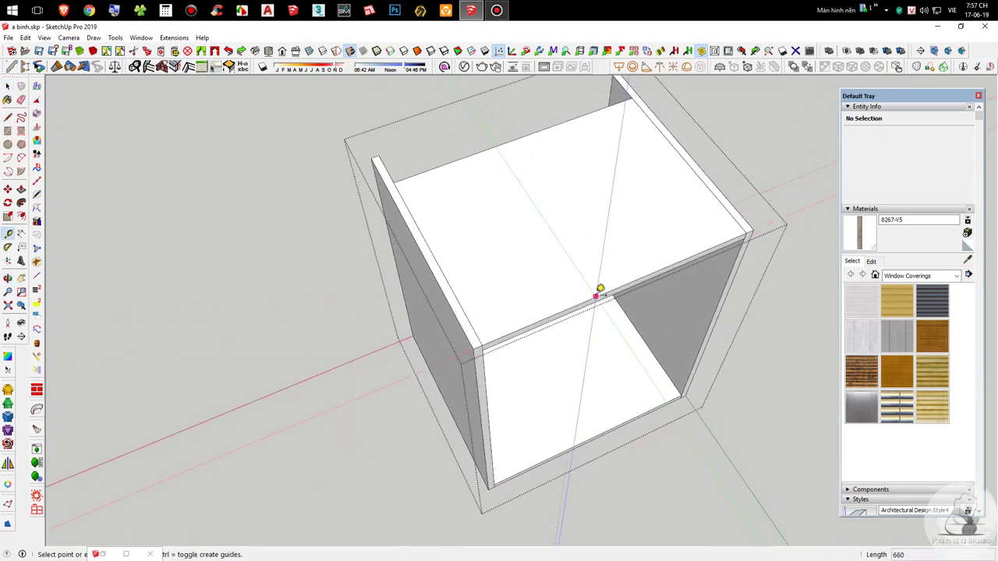
click(596, 294)
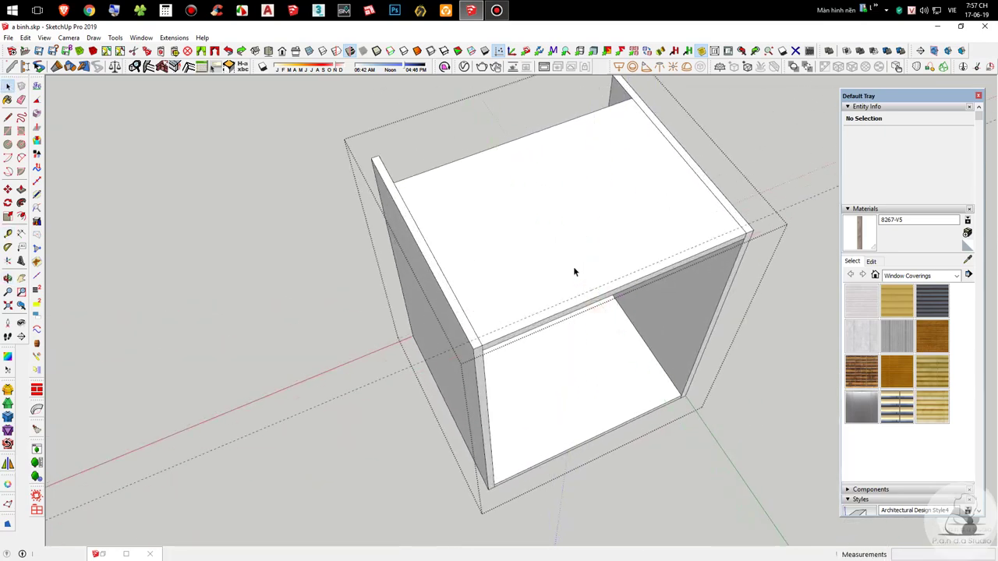
key(space)
scroll(497, 357, down, 2)
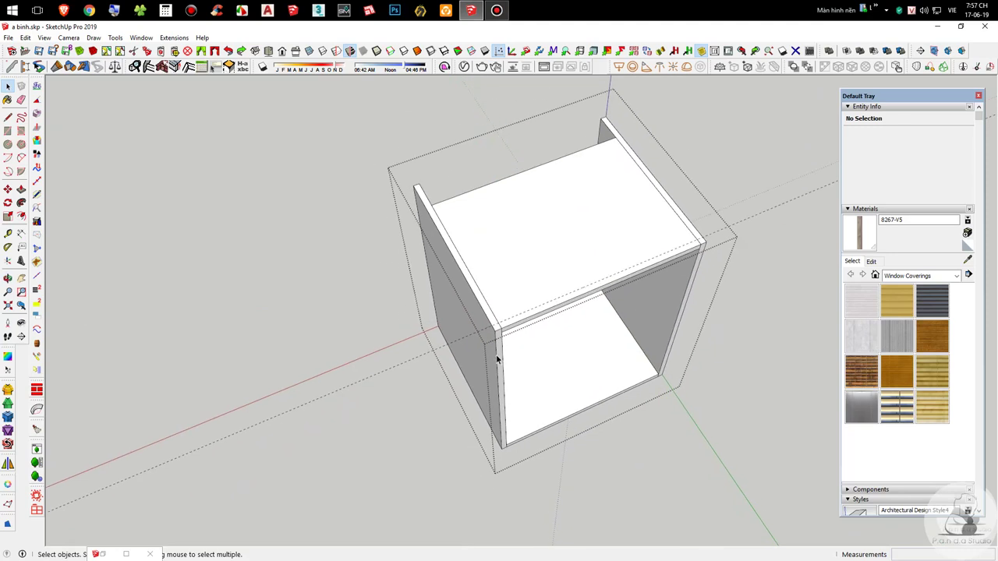
Step: Scale the upper cabinet's side, top and bottom boards back to the guide line, and delete the guide
scroll(495, 357, up, 3)
click(496, 357)
ctrl+click(550, 394)
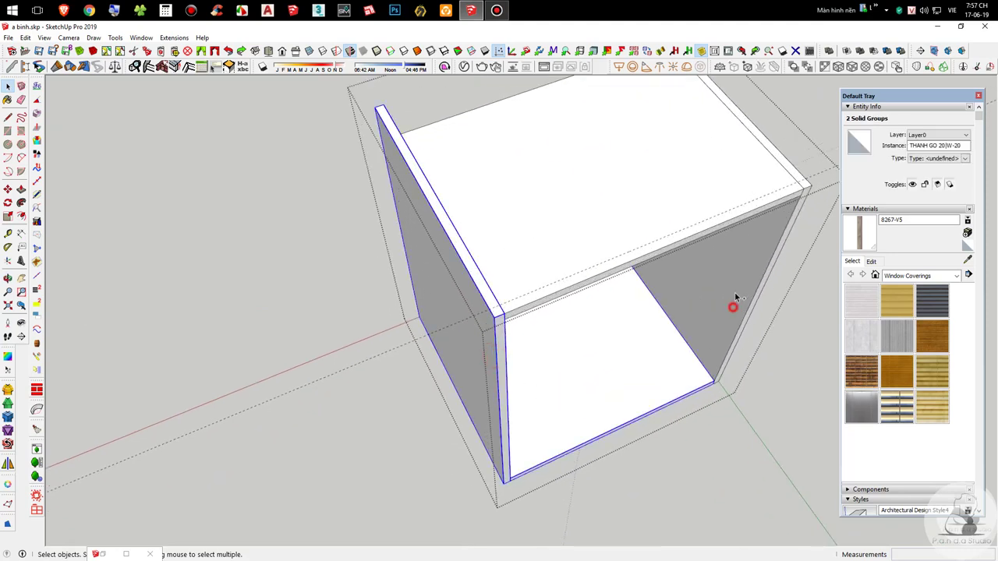
key(s)
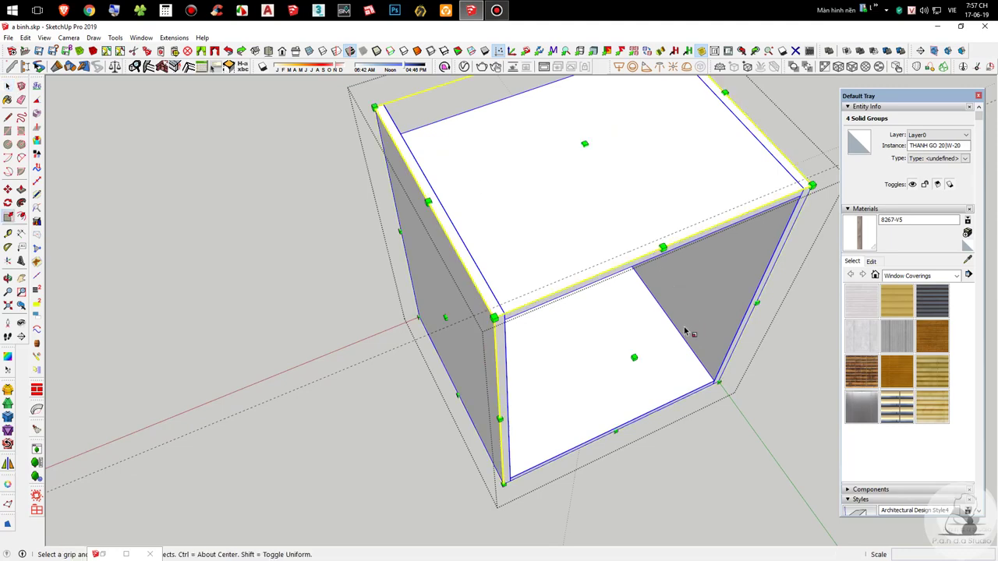
click(634, 357)
click(712, 217)
key(space)
scroll(351, 258, down, 3)
drag(657, 225, 603, 159)
key(Delete)
Step: Copy the back panel out in front of the upper cabinet's opening as a door panel
scroll(473, 296, up, 3)
middle_drag(472, 296, 510, 308)
click(458, 219)
middle_drag(468, 261, 538, 280)
key(m)
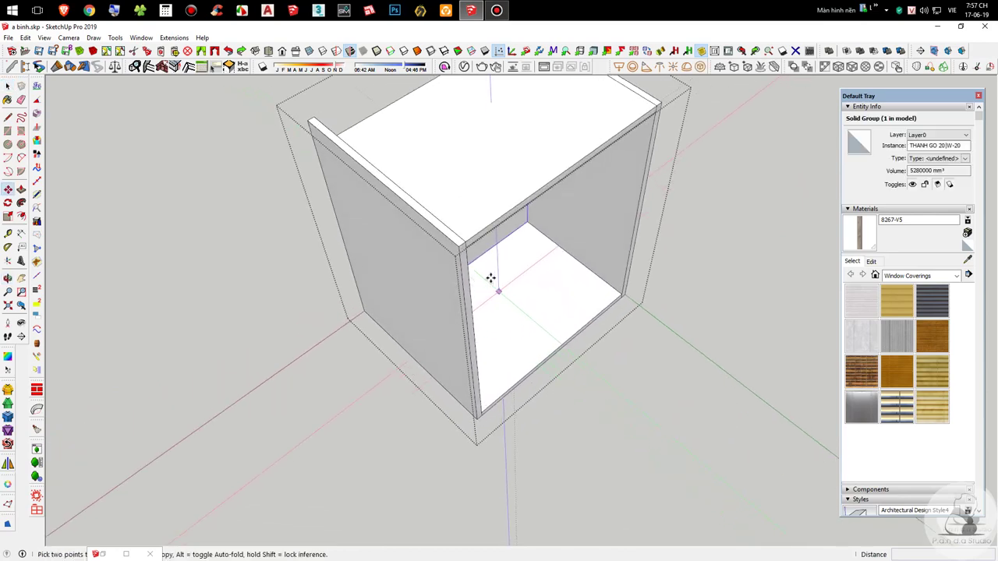
key(ctrl)
click(485, 272)
click(618, 377)
key(space)
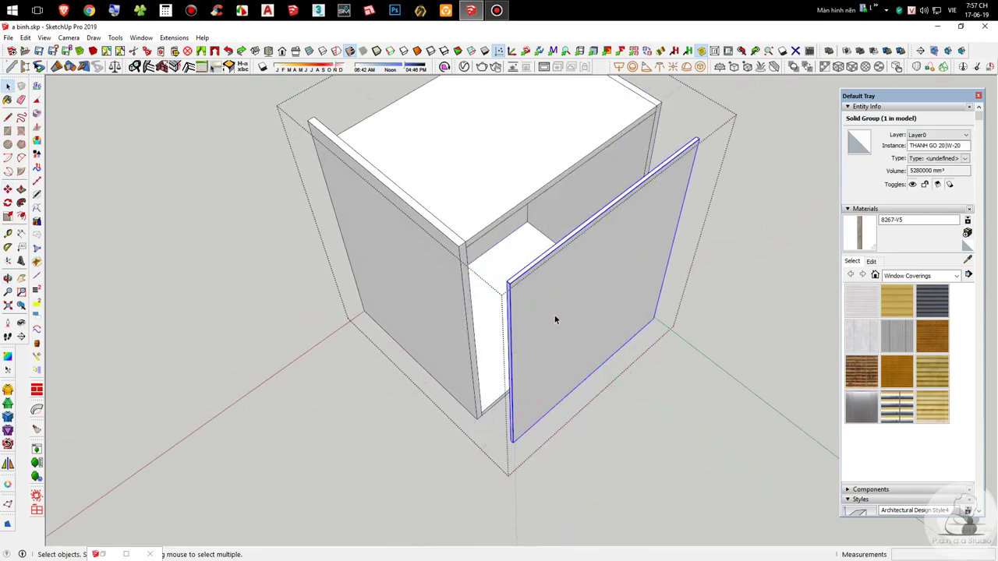
Step: Thicken the copied door panel by extruding its front face 10 mm
double_click(555, 316)
key(p)
click(561, 324)
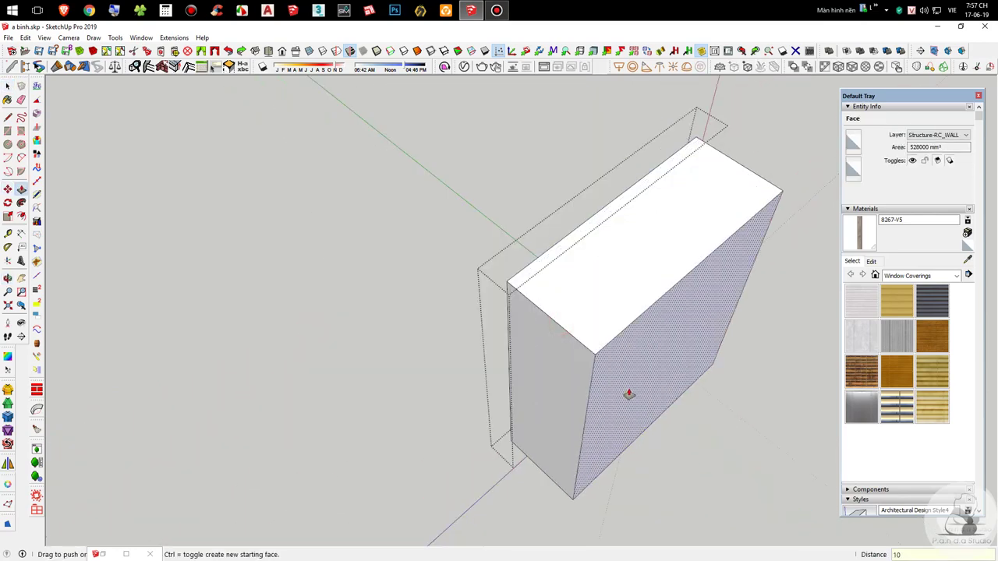
text(10)
key(Return)
key(space)
click(744, 387)
Step: Move the door panel by its lower rear corner onto the outer bottom front corner of the side panel
click(562, 349)
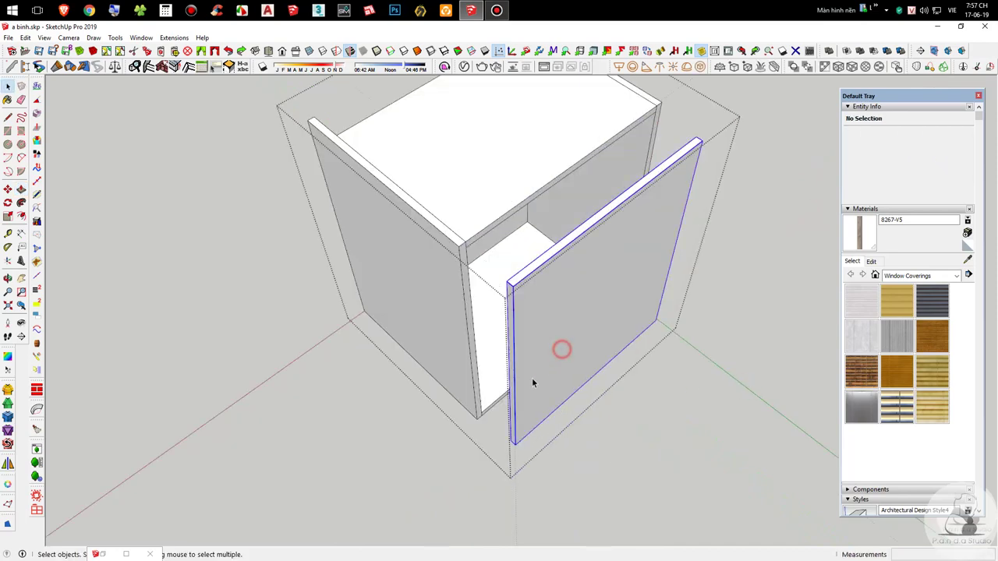
scroll(520, 363, up, 5)
key(m)
scroll(623, 465, up, 2)
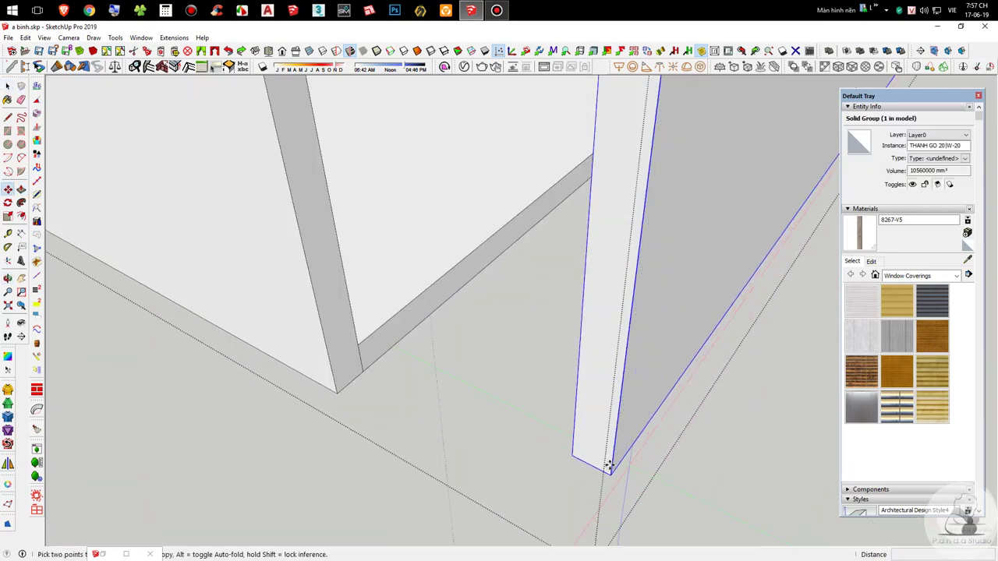
click(574, 457)
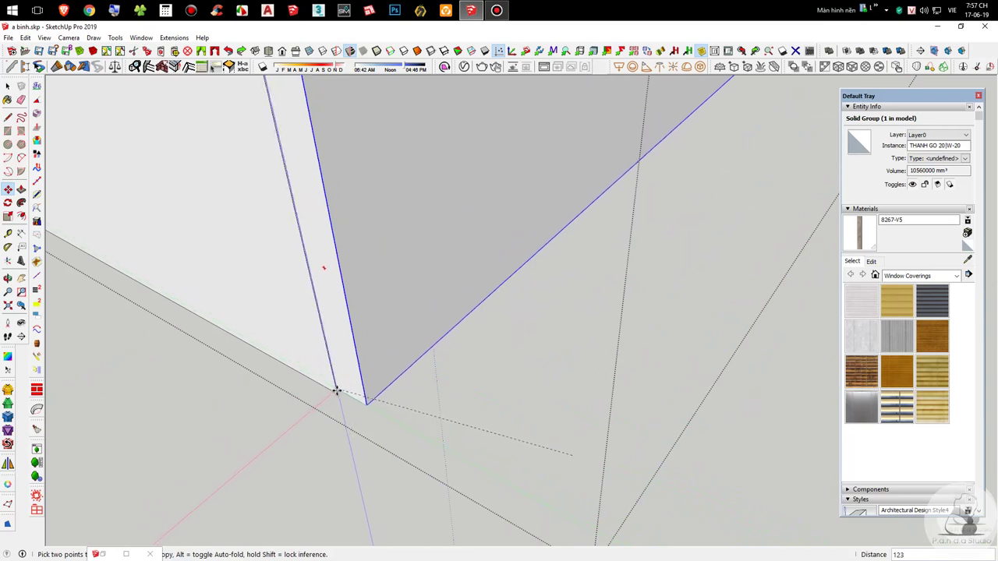
middle_drag(338, 392, 16, 405)
click(332, 452)
scroll(290, 443, down, 8)
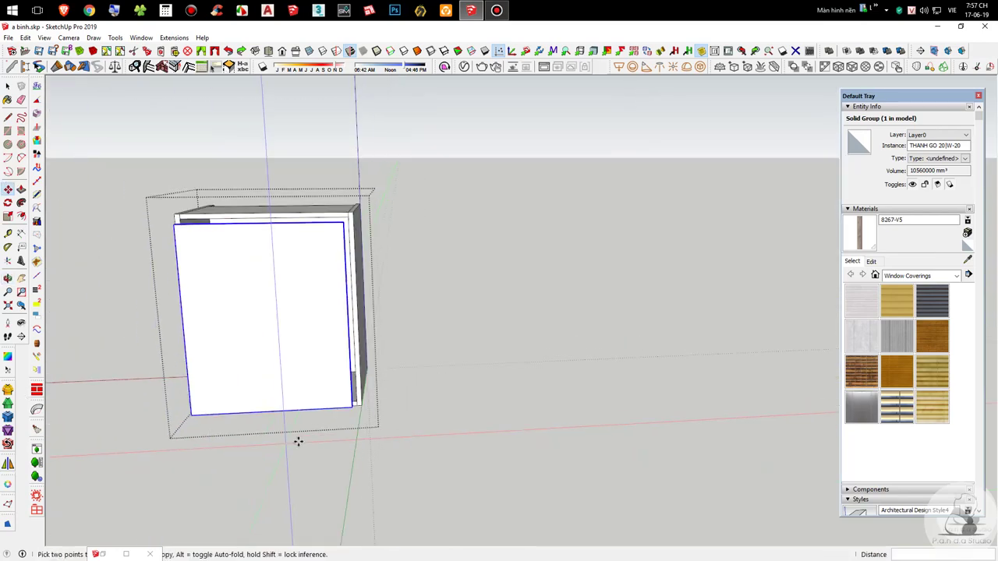
Step: Scale the door panel's width out to the outer edge of the opposite side panel
middle_drag(282, 335, 187, 403)
key(s)
scroll(332, 283, up, 6)
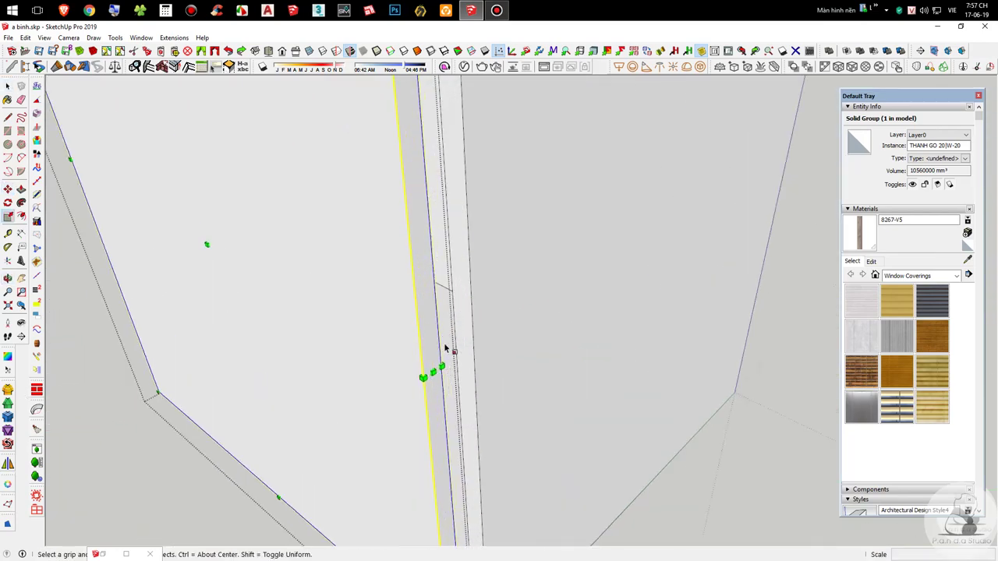
click(433, 371)
scroll(432, 371, down, 5)
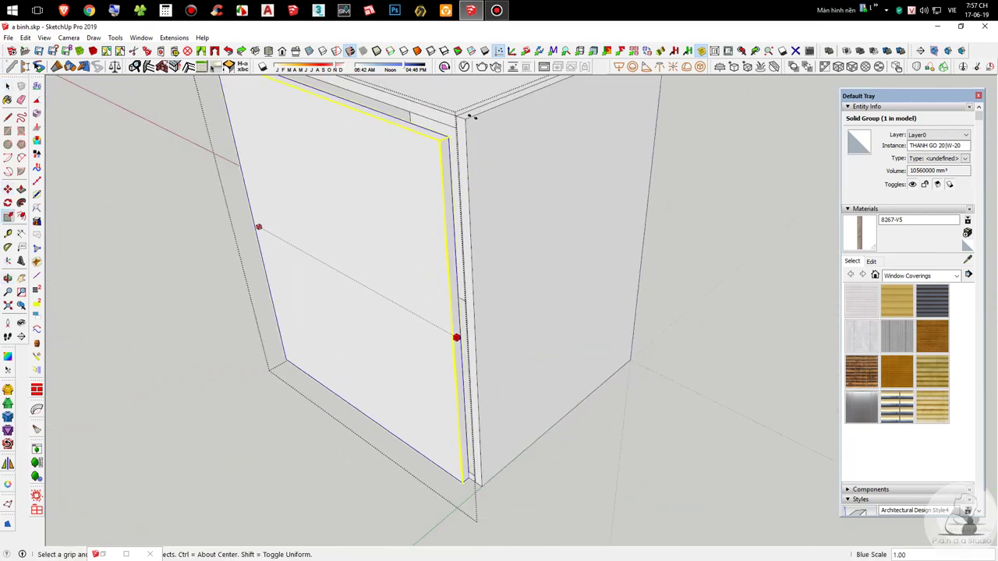
click(466, 119)
Step: Scale the door panel's height up to the top edge of the upper cabinet
scroll(437, 208, down, 4)
scroll(359, 201, up, 6)
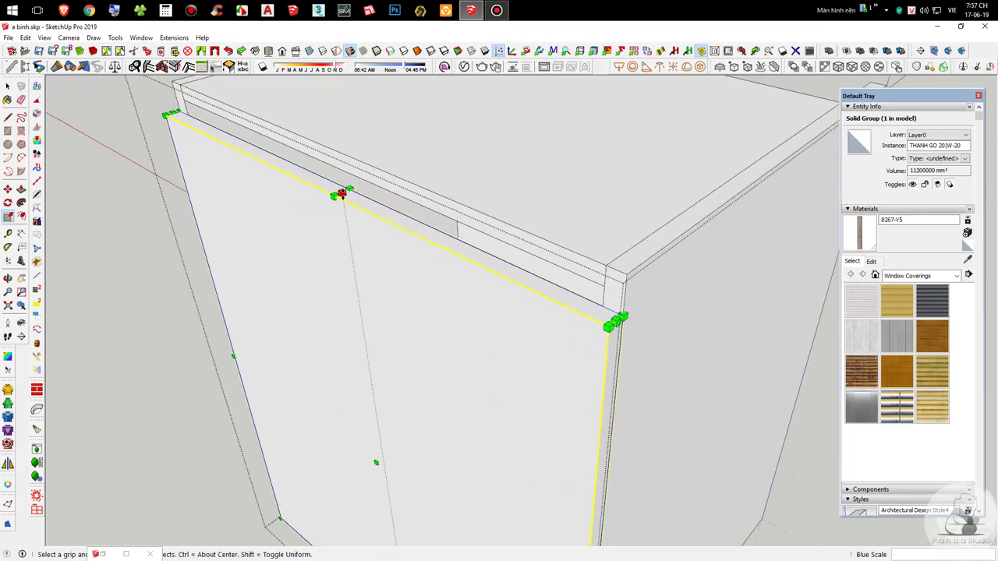
click(341, 194)
click(633, 268)
key(space)
scroll(581, 238, down, 3)
middle_drag(485, 173, 725, 82)
scroll(526, 224, down, 3)
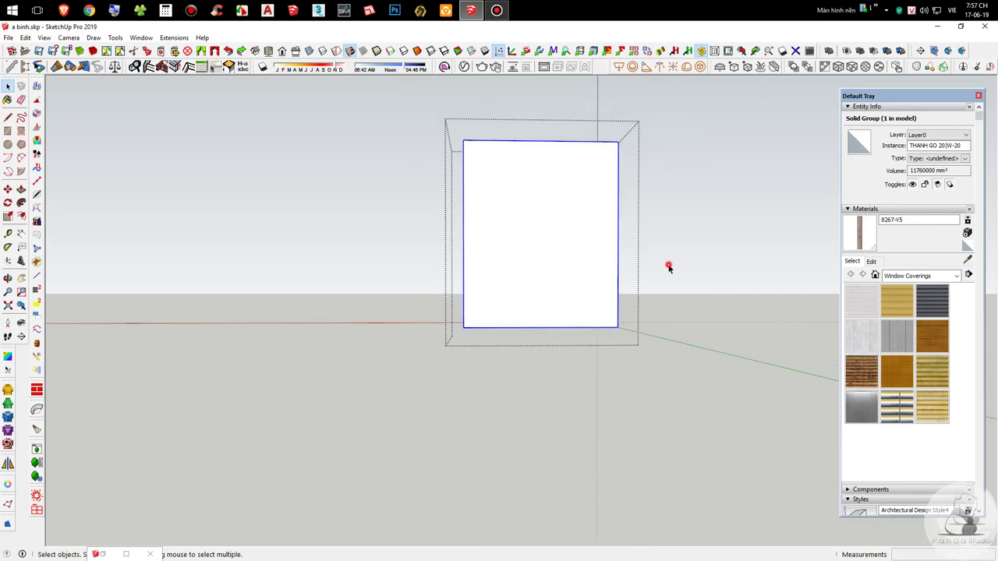
click(668, 267)
Step: Edit the door panel and move its bottom edges up to shorten the door from below
scroll(501, 332, up, 4)
middle_drag(639, 310, 625, 232)
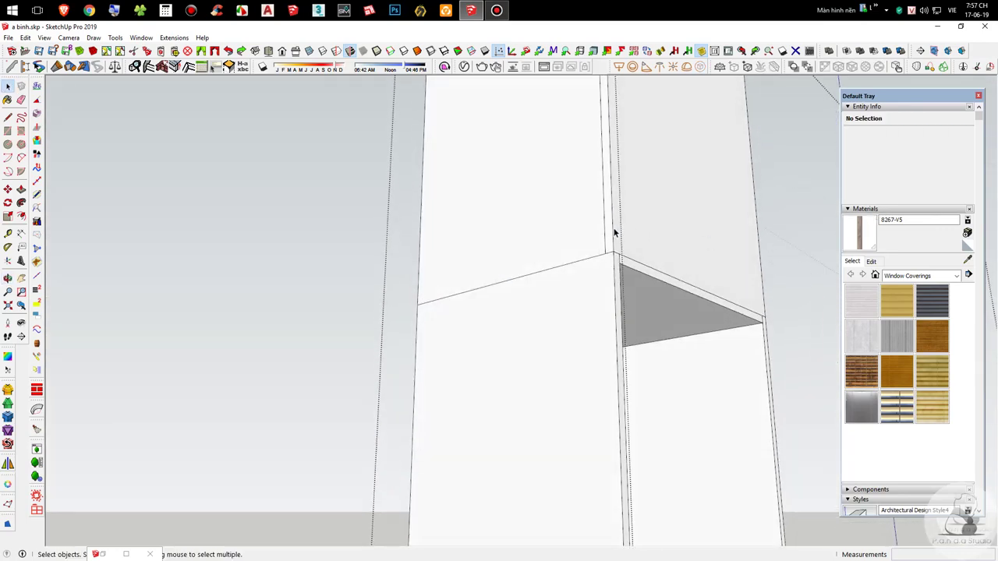
scroll(623, 259, up, 3)
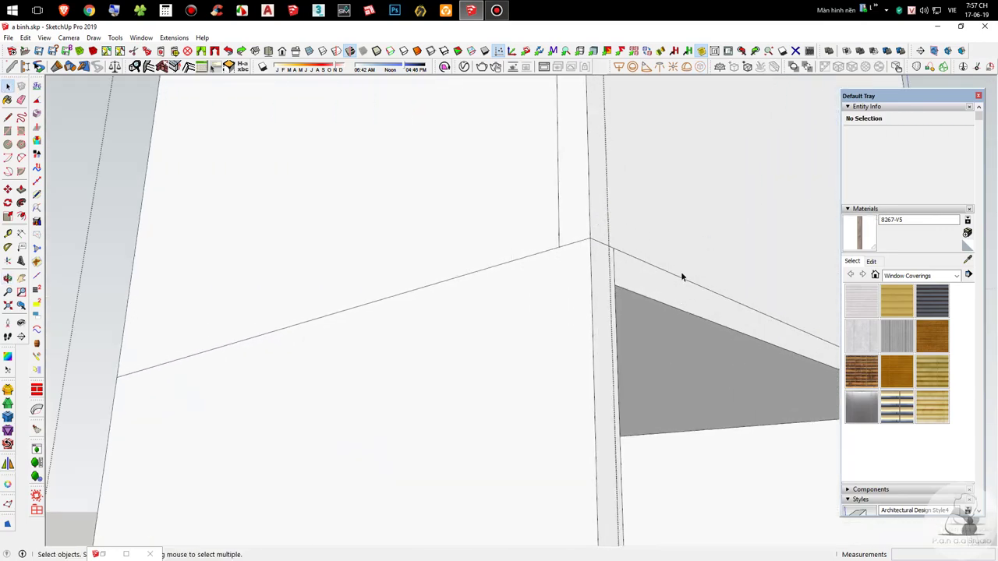
scroll(372, 218, down, 4)
middle_drag(629, 246, 455, 359)
double_click(459, 288)
middle_drag(391, 294, 567, 339)
drag(146, 187, 799, 499)
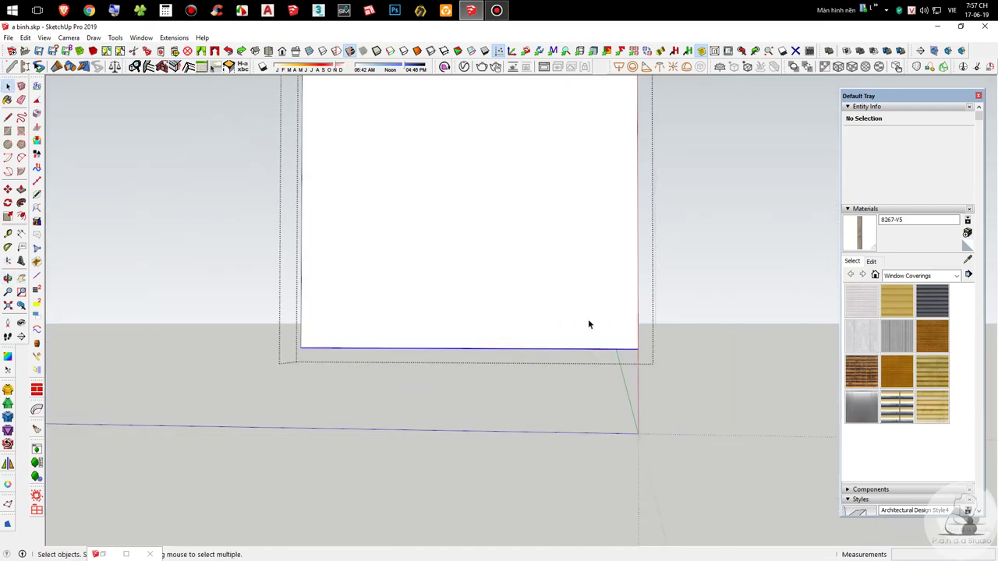
key(m)
click(511, 316)
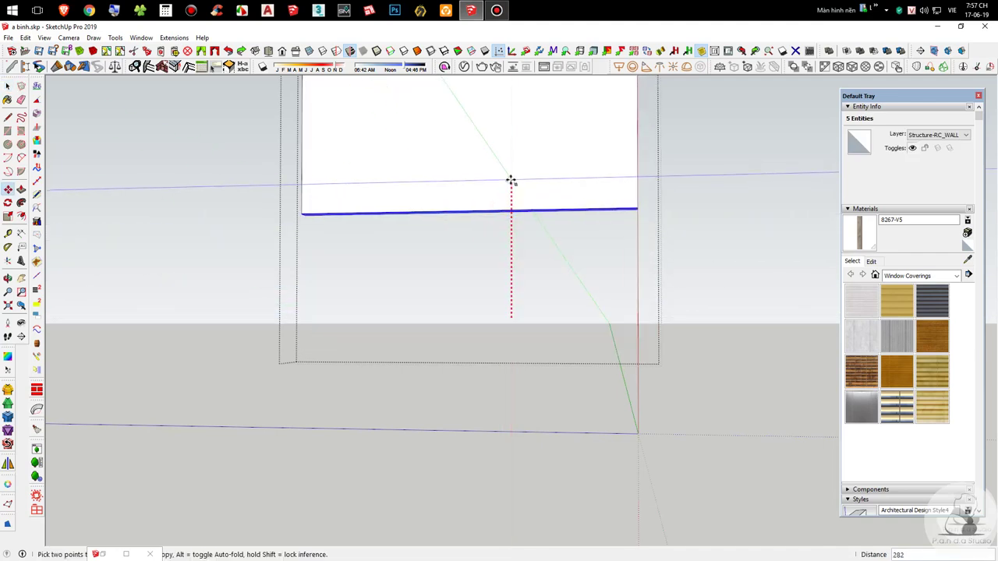
key(Return)
key(space)
Step: Draw a vertical line between the midpoints of the door face's bottom and top edges, splitting it into two halves
scroll(530, 341, down, 5)
scroll(531, 213, up, 2)
click(531, 214)
middle_drag(531, 214, 461, 278)
key(l)
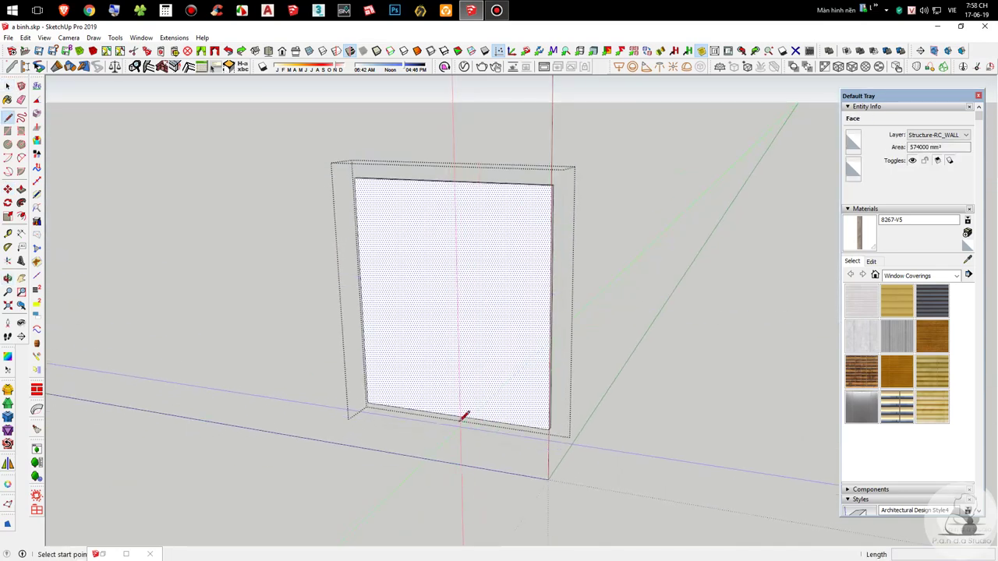
click(451, 181)
Step: Try to push the right half of the split door face back through the panel's thickness
key(p)
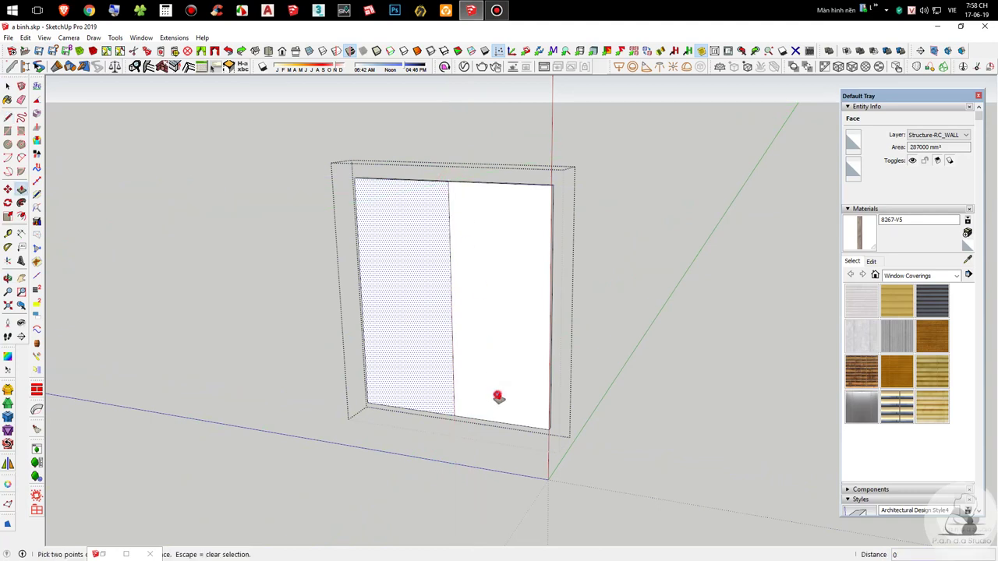
double_click(499, 398)
click(495, 393)
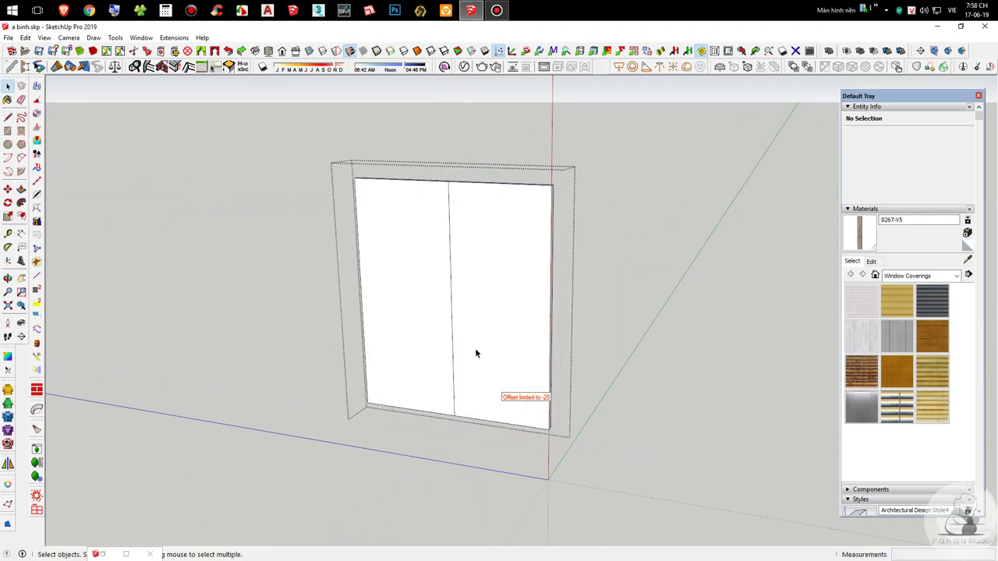
Step: Push the right half of the split door face back through its thickness, leaving only the left door, and finish editing the door
click(507, 383)
click(512, 343)
key(space)
click(427, 308)
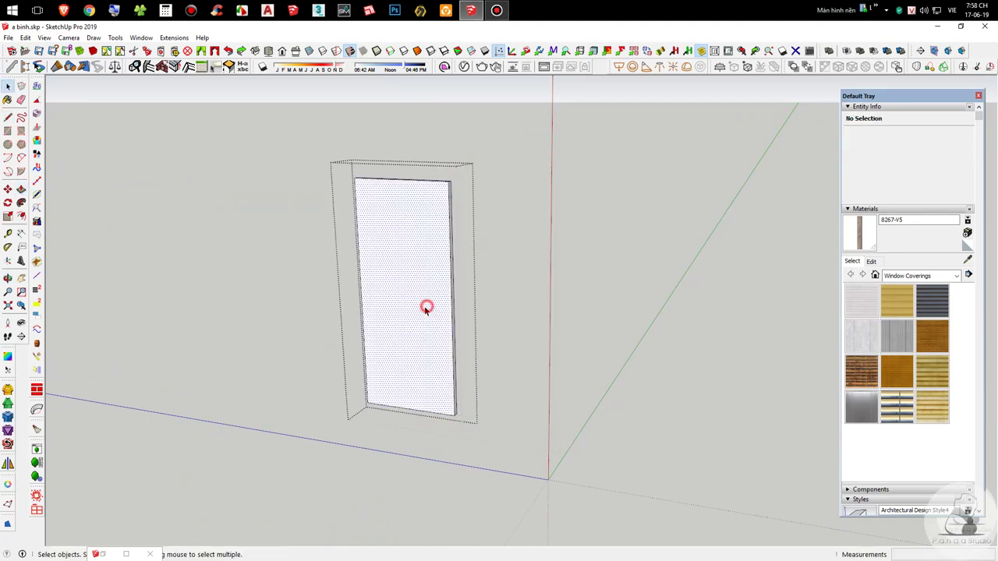
click(433, 298)
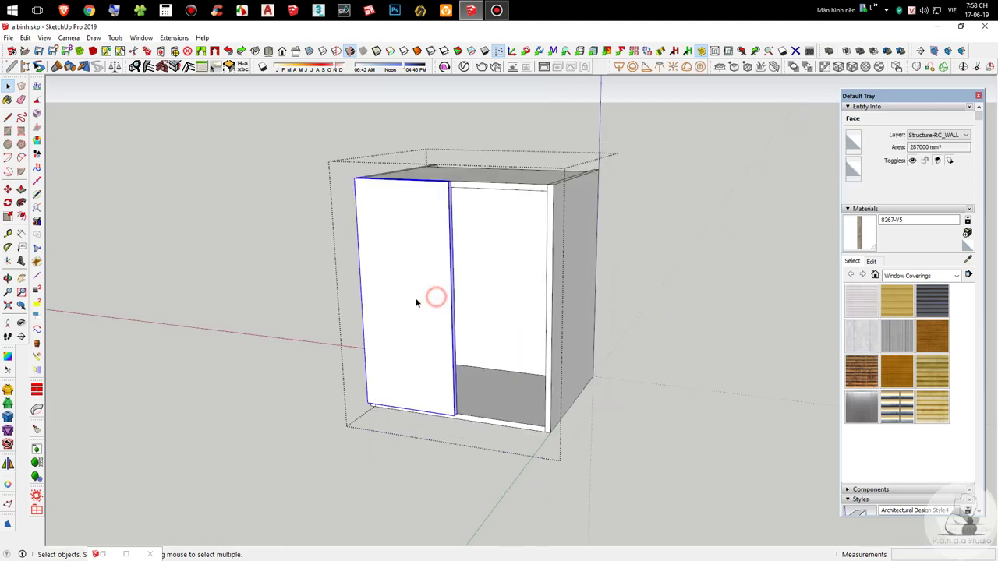
Step: Copy the left door by its own width to cover the open right half of the upper cabinet
key(m)
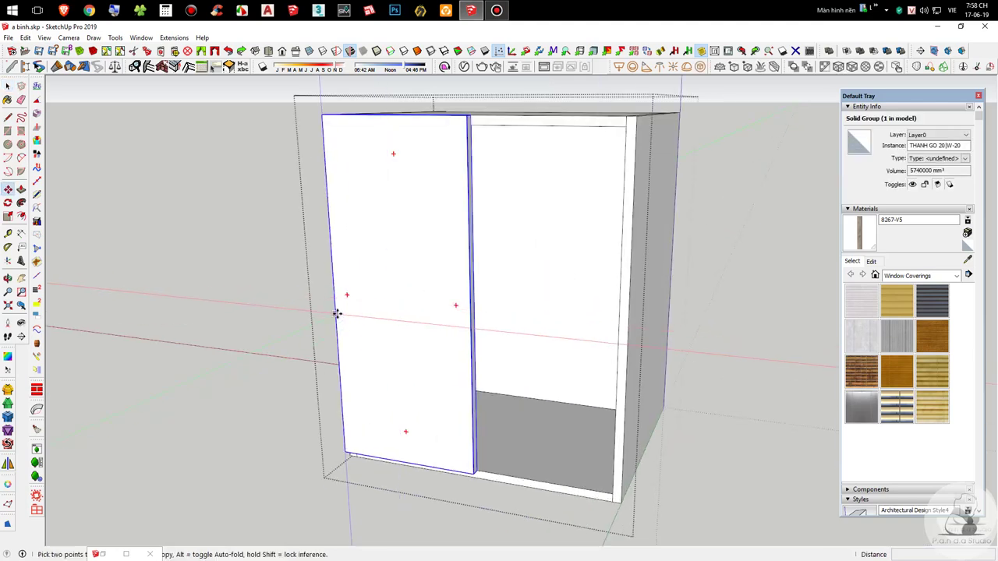
click(336, 314)
key(ctrl)
click(470, 328)
key(space)
scroll(471, 316, down, 3)
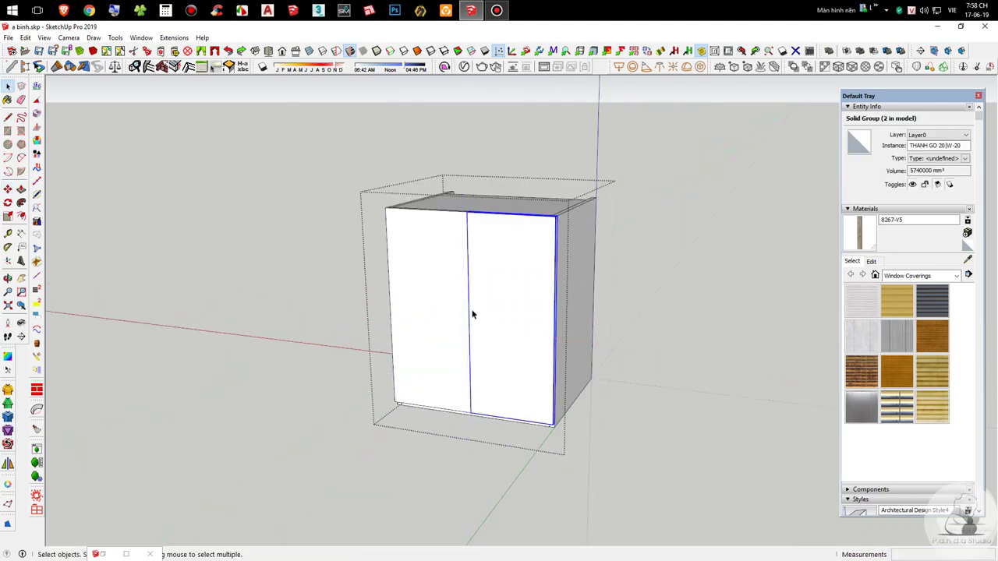
Step: Hide both doors and copy the upper cabinet's bottom panel upward to about mid-height as a shelf
key(Delete)
middle_drag(470, 322, 470, 372)
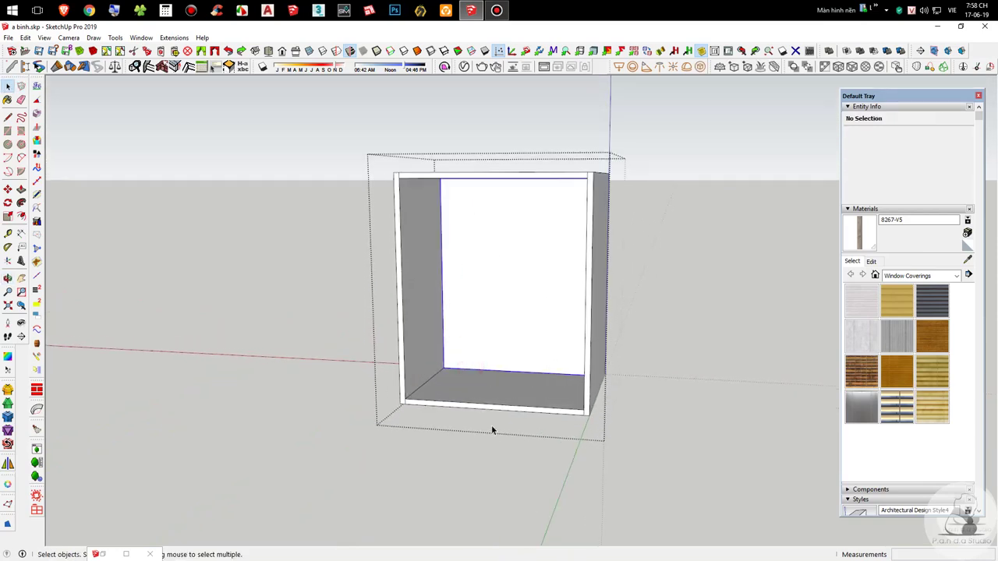
click(479, 403)
scroll(445, 385, up, 5)
key(m)
scroll(313, 432, down, 3)
key(ctrl)
click(307, 438)
scroll(328, 436, down, 4)
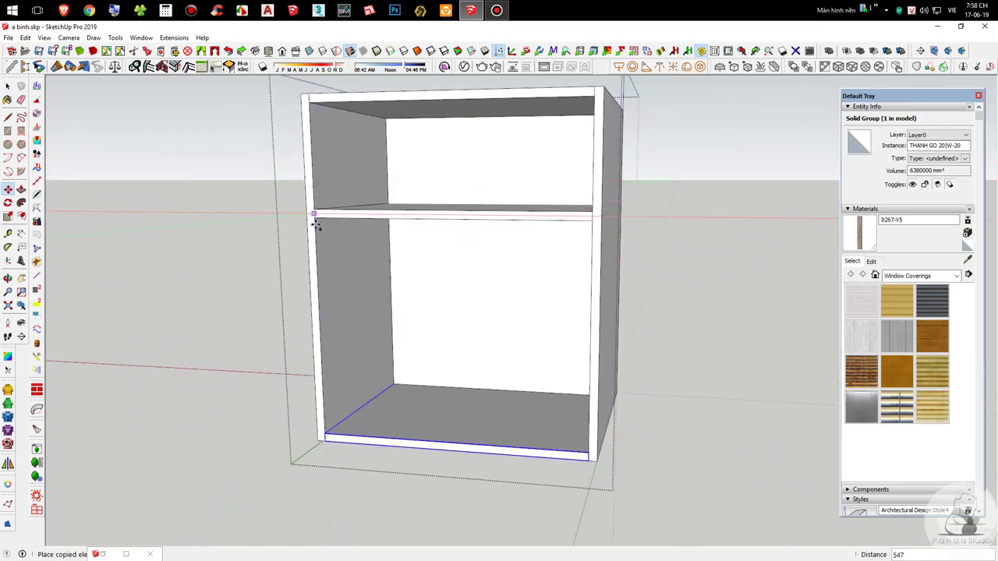
click(318, 266)
key(space)
Step: Scale the shelf's depth down slightly so its front edge sits back from the cabinet's front
middle_drag(320, 269, 389, 302)
scroll(400, 291, up, 3)
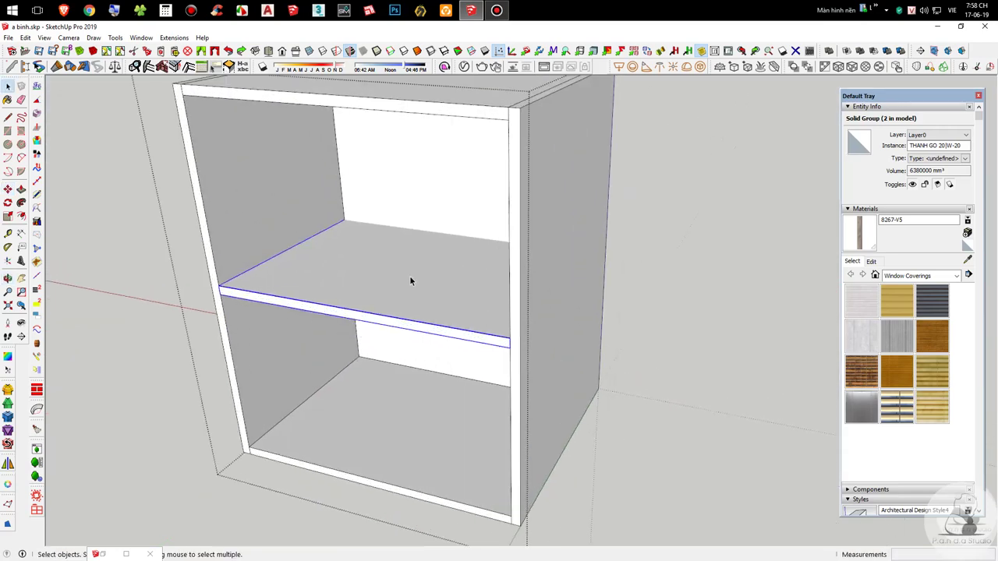
key(s)
scroll(437, 285, up, 3)
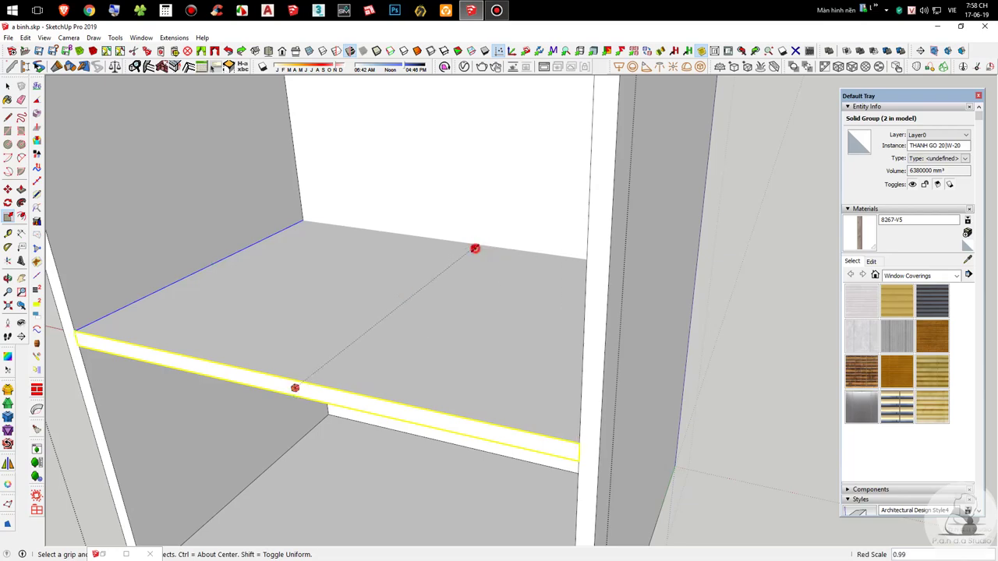
key(space)
scroll(479, 321, down, 5)
Step: Unhide the two doors and finish editing the upper cabinet group
key(shift+h)
middle_drag(477, 319, 590, 212)
click(463, 255)
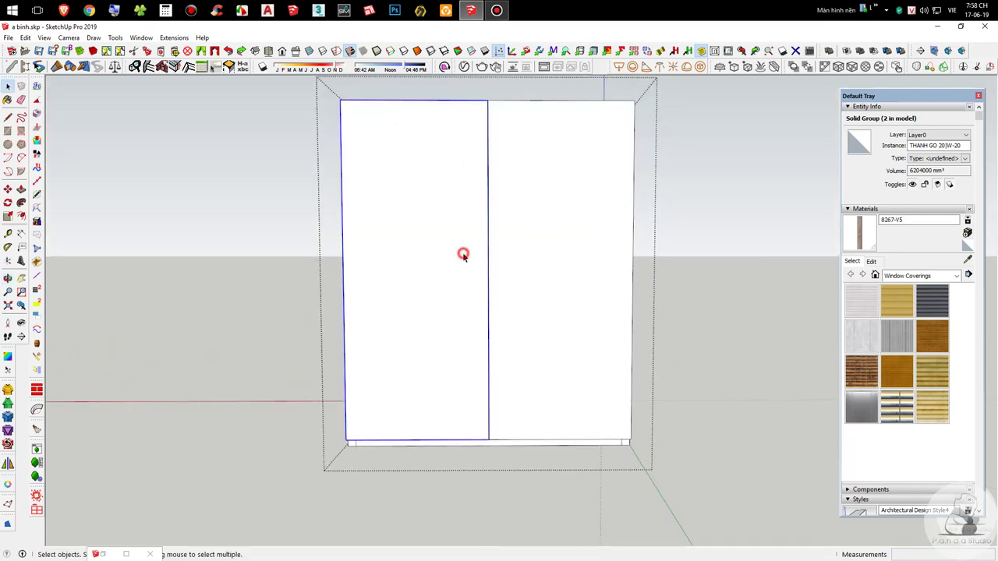
scroll(468, 343, down, 3)
middle_drag(521, 311, 533, 301)
click(671, 374)
middle_drag(348, 198, 348, 166)
scroll(465, 262, up, 1)
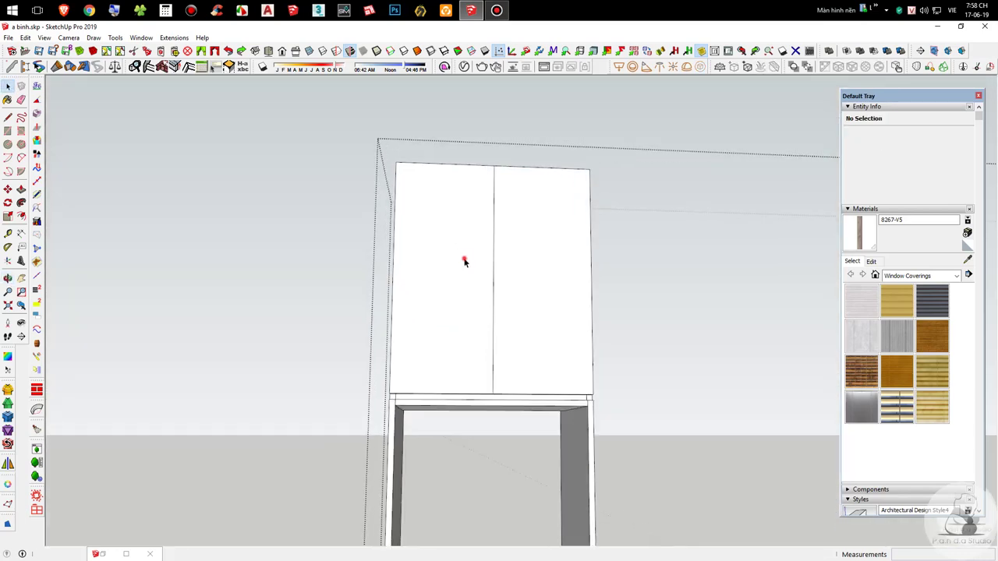
Step: Explode the upper cabinet group into its separate panels and doors
click(466, 259)
key(h)
key(ctrl+z)
right_click(471, 279)
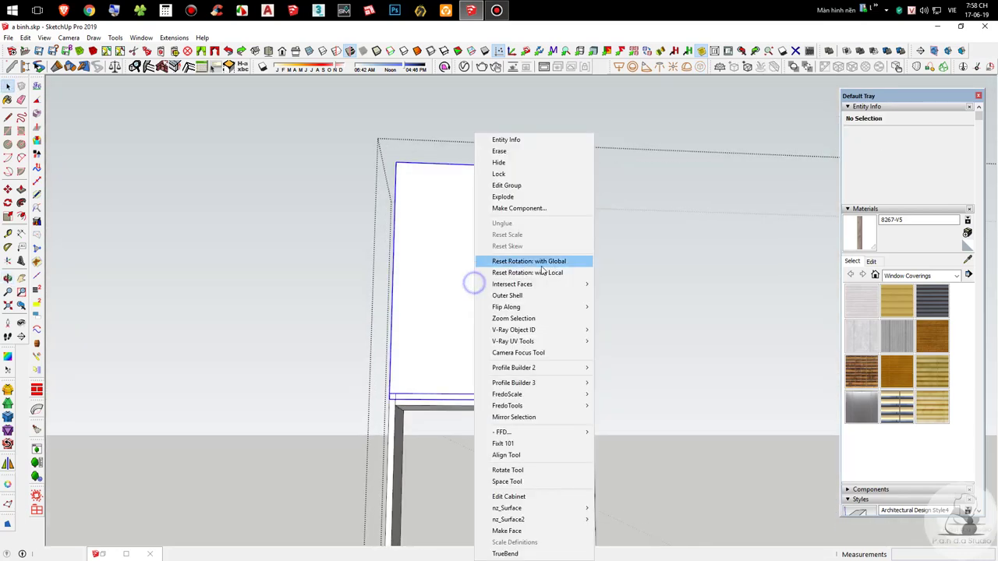
Step: Hide the upper cabinet's left and right doors to expose the shelf inside
click(470, 277)
key(h)
click(528, 275)
key(h)
middle_drag(531, 265, 457, 441)
scroll(456, 441, down, 3)
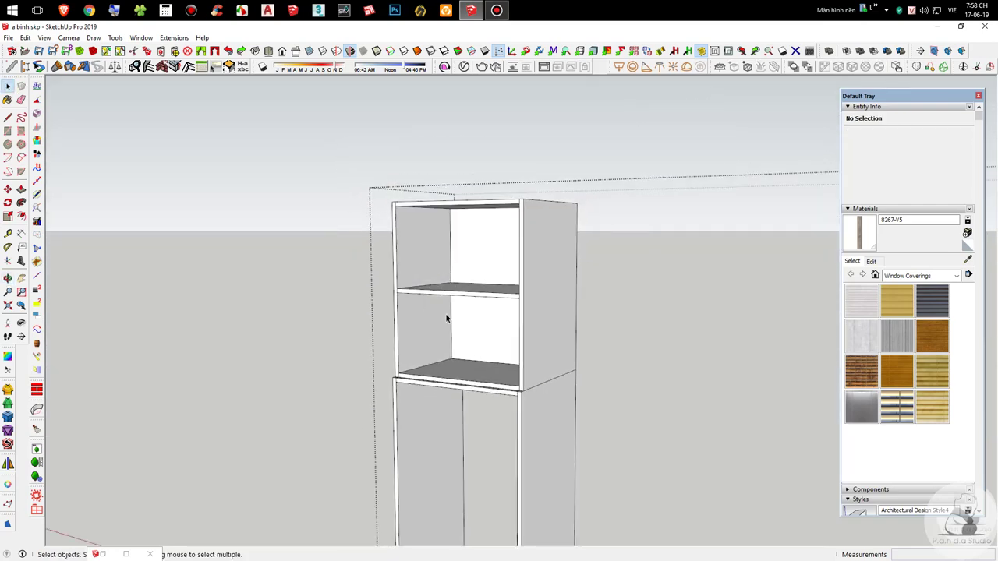
Step: Undo the hiding of both upper cabinet doors
scroll(442, 310, up, 6)
key(ctrl+z)
key(ctrl+z)
scroll(441, 231, down, 7)
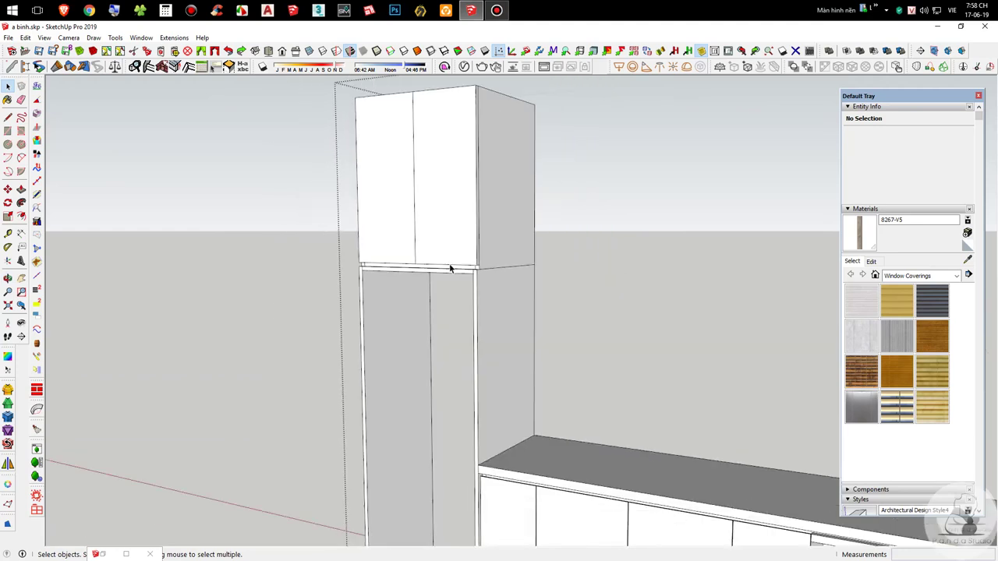
Step: Close the Default Tray and start FredoCorner's Round Corners on both upper cabinet doors, with the FredoCorner toolbar floating in the viewport
scroll(447, 152, up, 5)
scroll(464, 312, down, 2)
scroll(392, 286, up, 3)
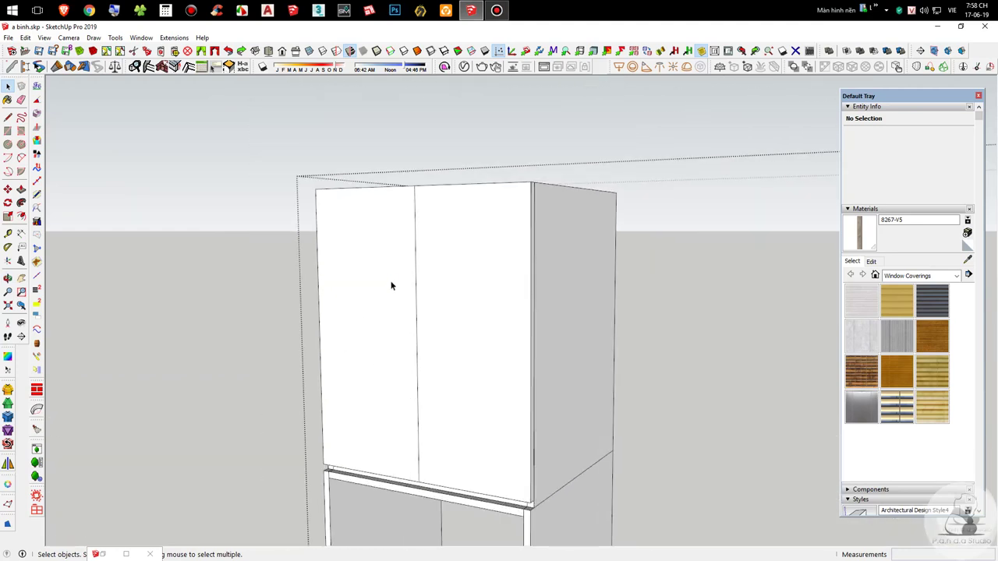
click(494, 301)
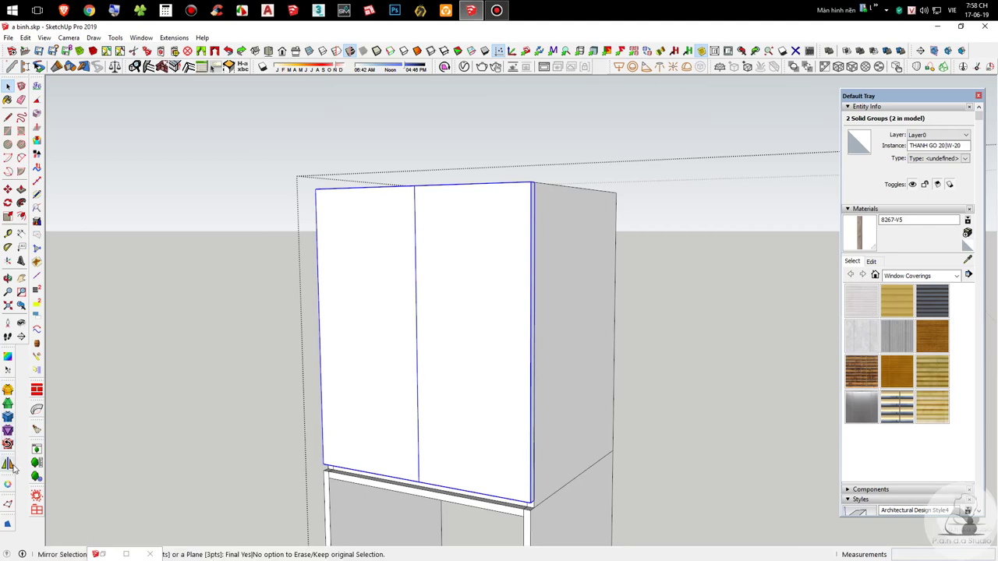
click(978, 96)
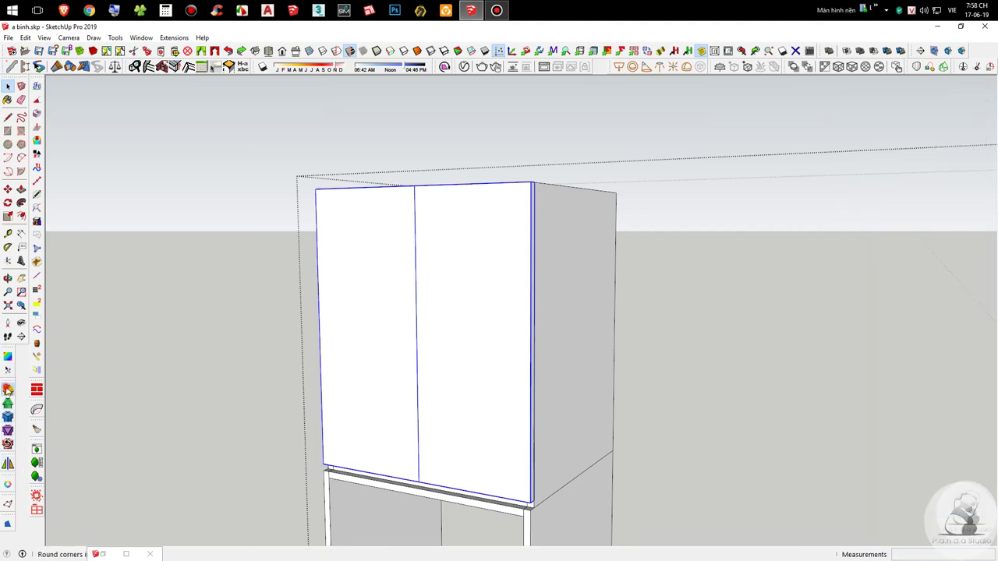
click(7, 388)
drag(9, 382, 223, 184)
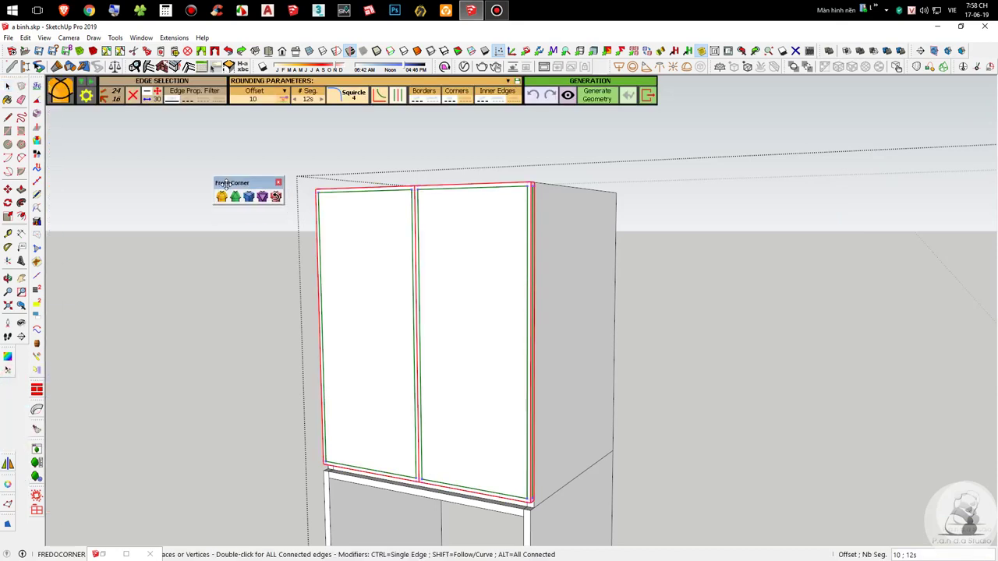
Step: Switch to Windows Magnifier and enlarge the view of the FredoCorner tools
click(113, 9)
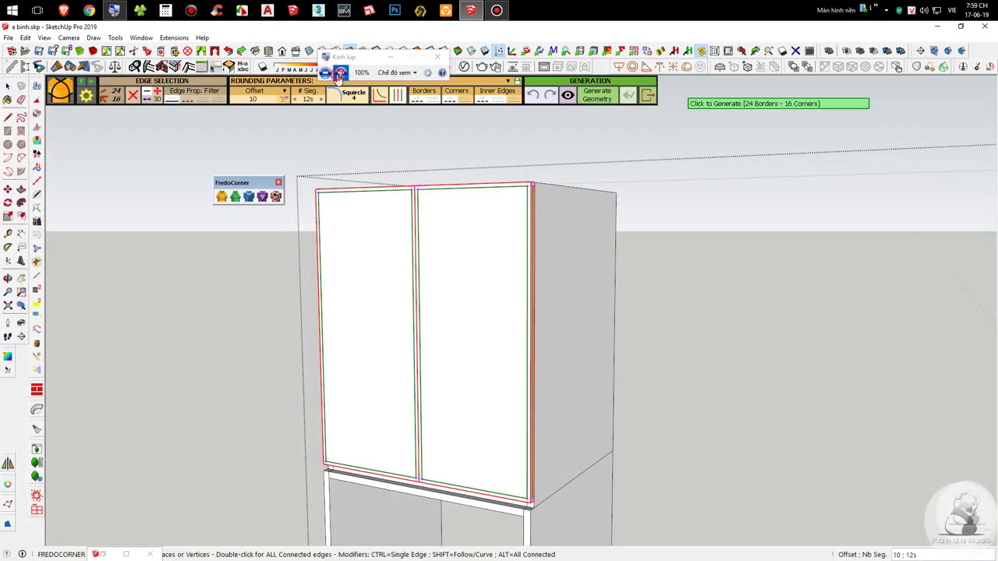
click(340, 72)
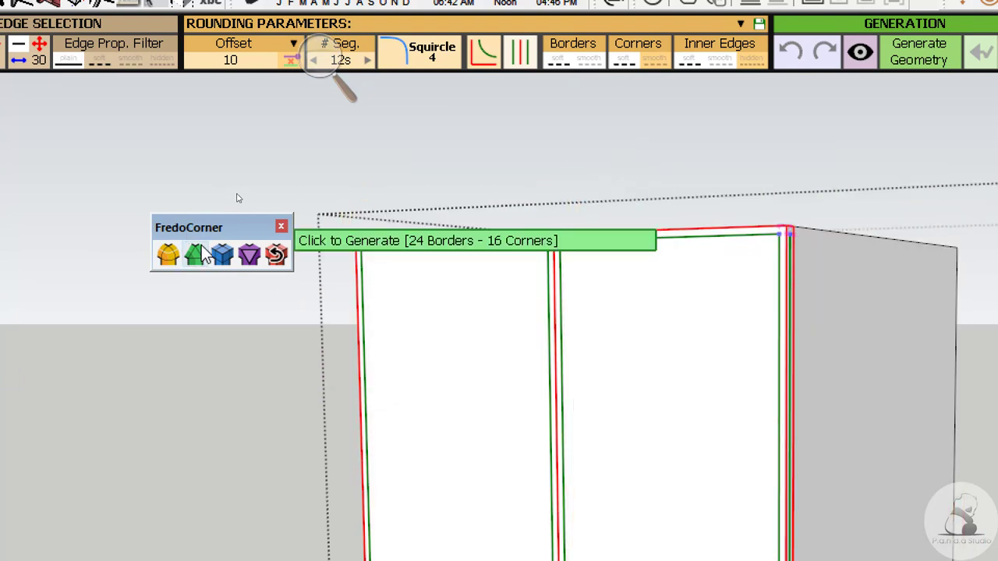
Step: Switch the two doors' edges from rounding to FredoCorner's Bevel and open its offset value for editing
click(197, 254)
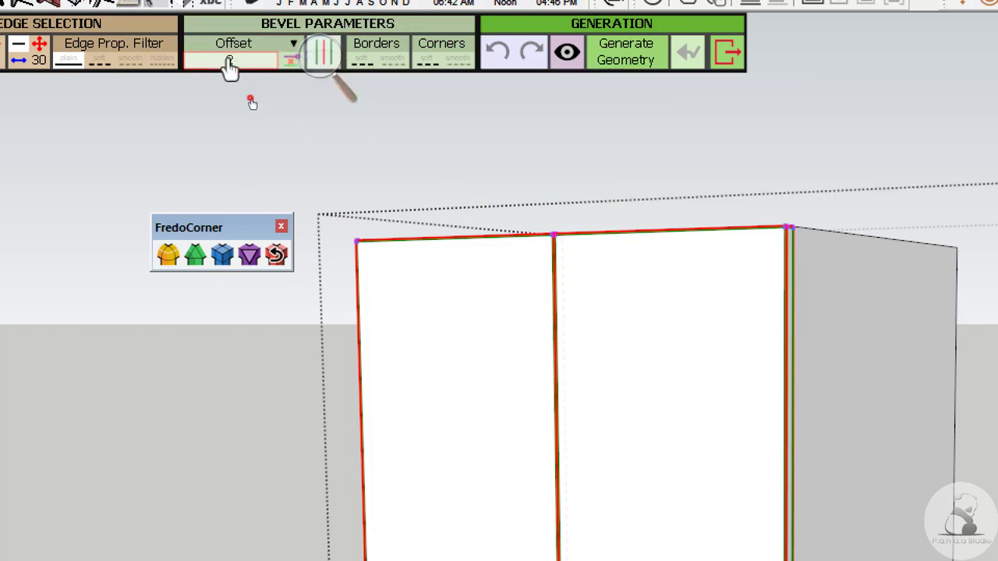
click(230, 63)
drag(709, 405, 453, 156)
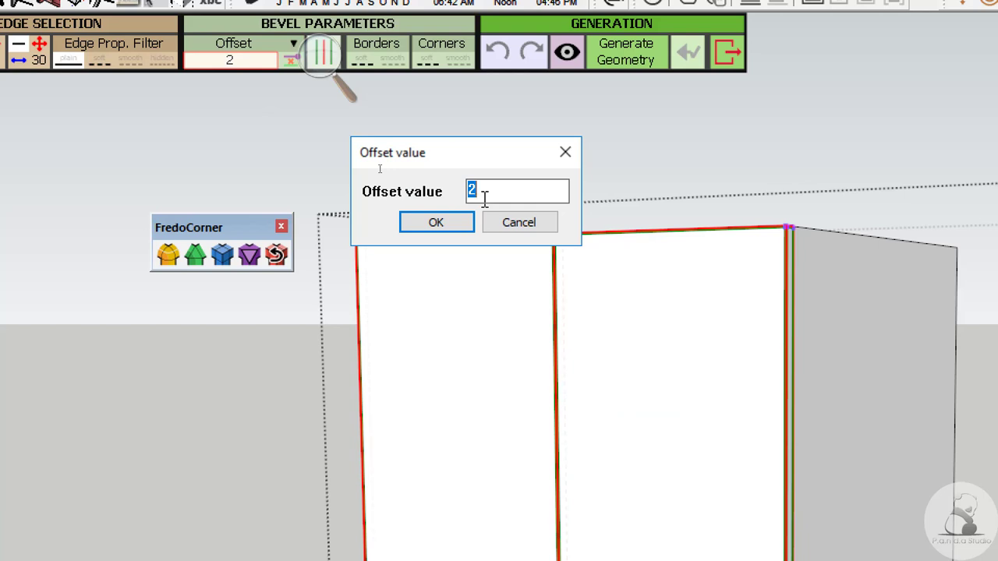
Step: Bevel the selected edges of the two upper cabinet doors with an offset of 2
click(436, 223)
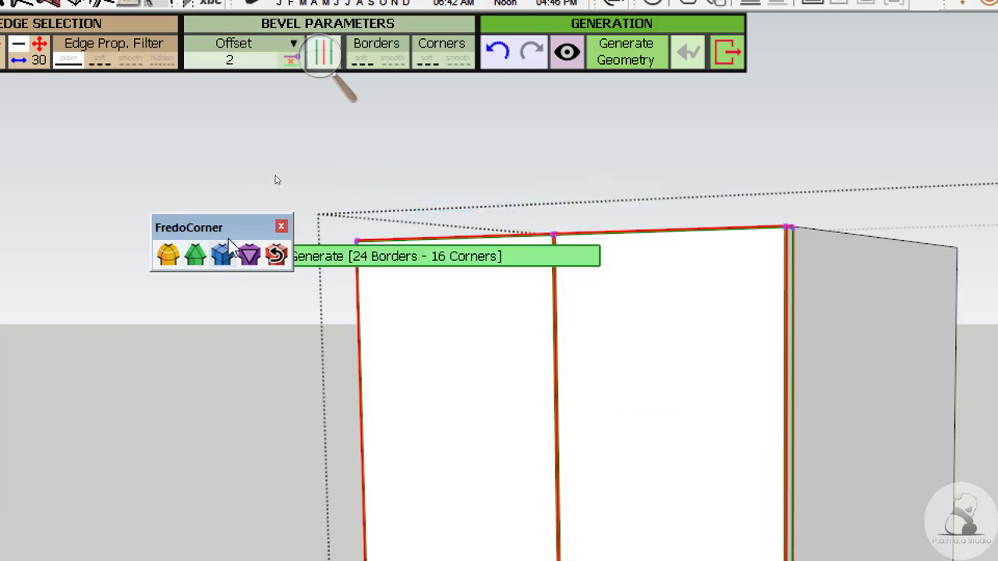
click(386, 148)
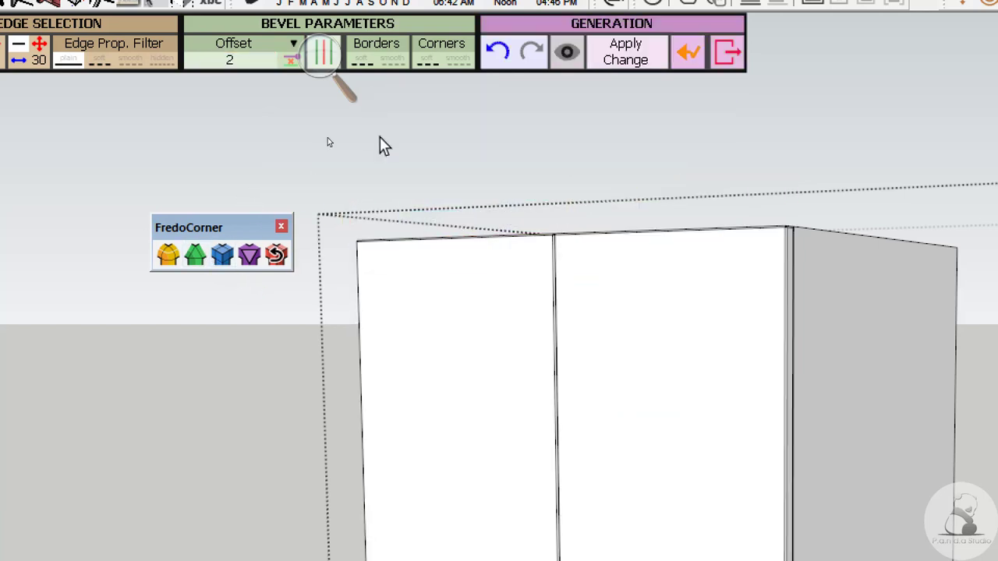
key(space)
scroll(514, 296, down, 1)
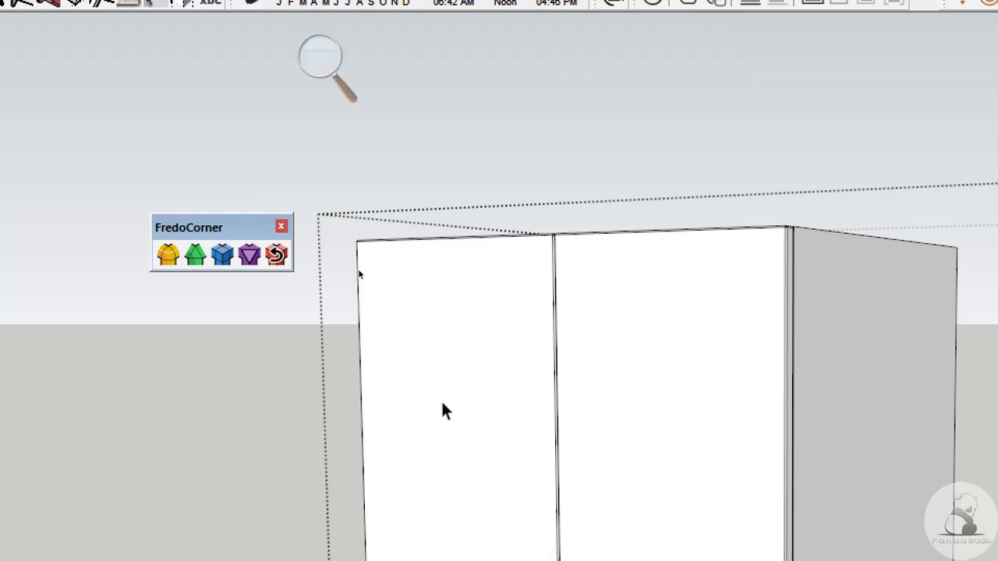
Step: Examine the bevelled edges and corners along the tops and sides of the two upper cabinet doors
scroll(515, 298, up, 5)
mouse_move(808, 252)
middle_down()
mouse_move(663, 249)
mouse_move(397, 479)
middle_up()
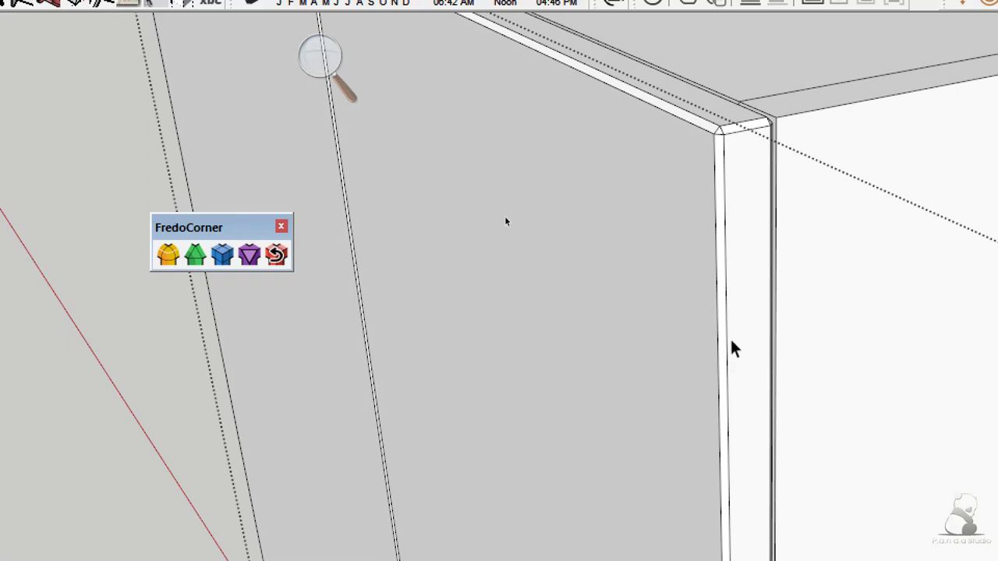
scroll(785, 316, down, 3)
scroll(421, 22, up, 5)
scroll(512, 111, down, 3)
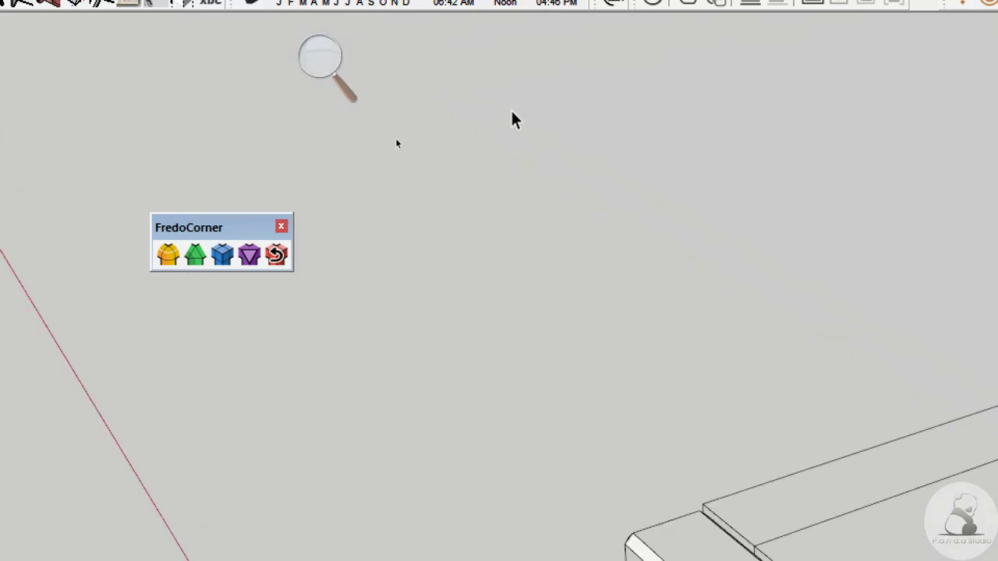
scroll(559, 259, down, 5)
scroll(561, 267, up, 6)
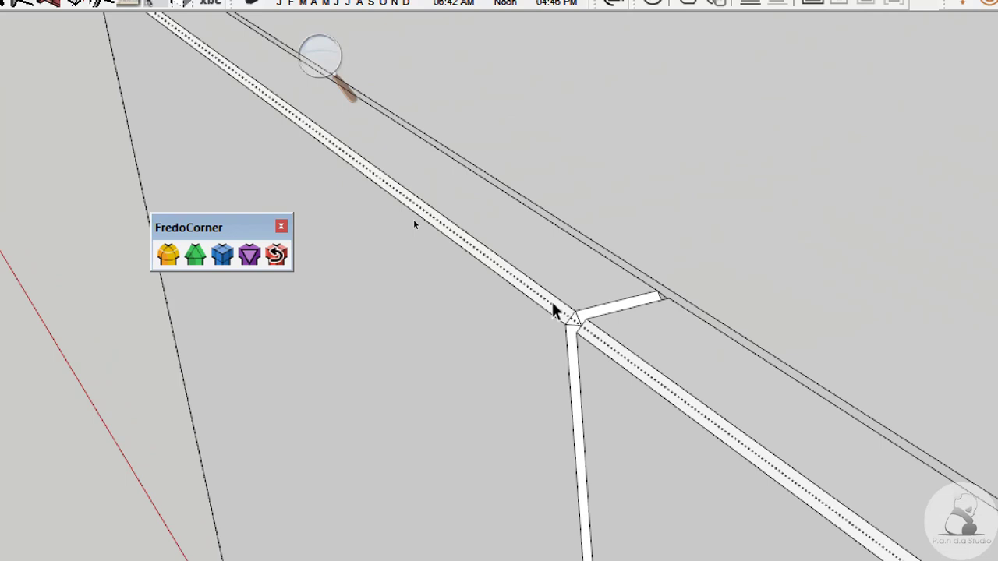
scroll(553, 309, down, 6)
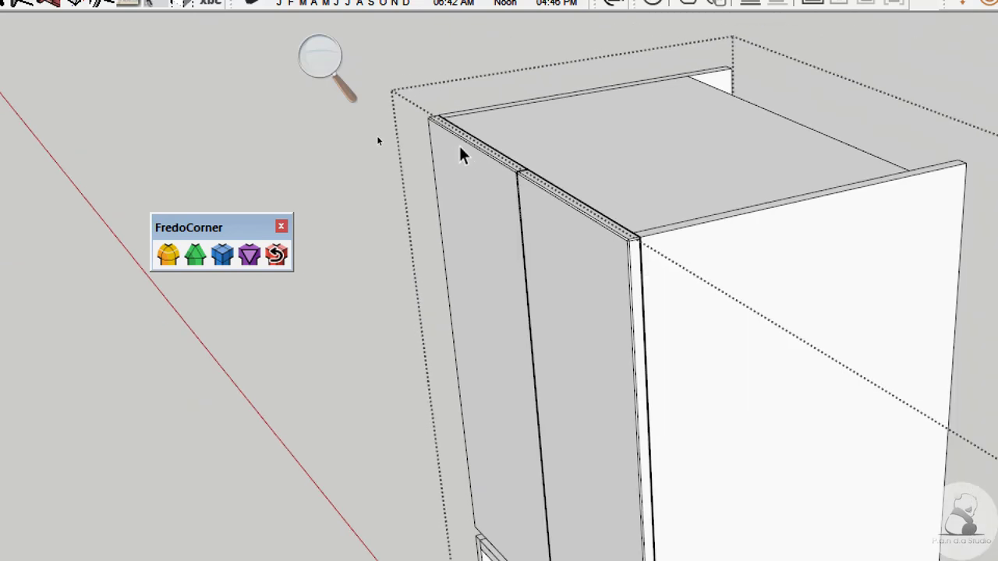
scroll(490, 138, down, 2)
Step: Leave the upper cabinet group and dock the floating FredoCorner toolbar with the other tool palettes
click(320, 62)
click(309, 70)
click(246, 141)
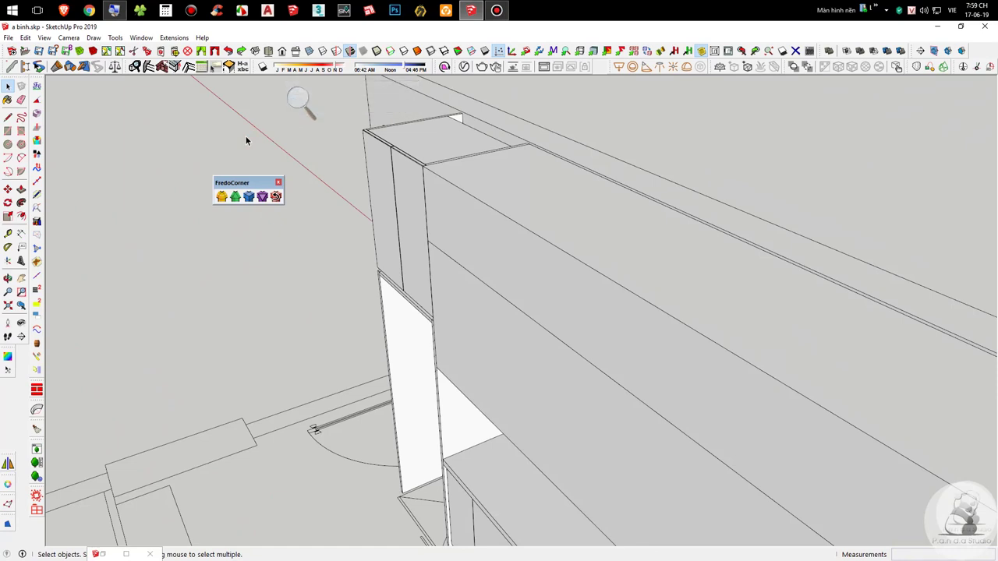
drag(254, 185, 14, 368)
Step: Open the long wall cabinet group above the countertop for editing and turn to its exposed side
scroll(309, 199, down, 6)
middle_drag(308, 201, 712, 211)
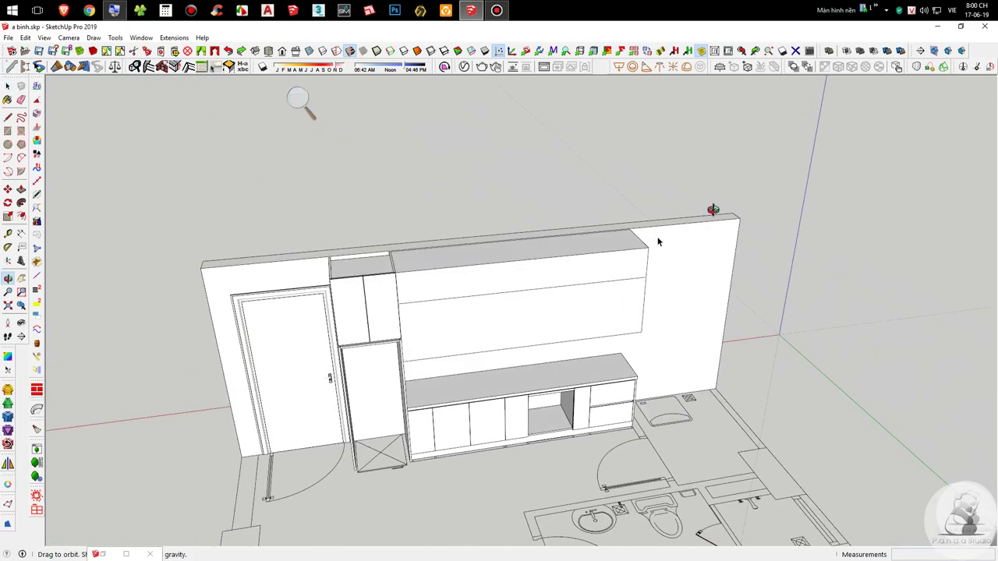
scroll(483, 322, up, 3)
middle_drag(483, 322, 403, 170)
scroll(511, 320, down, 3)
middle_drag(504, 306, 396, 270)
click(445, 276)
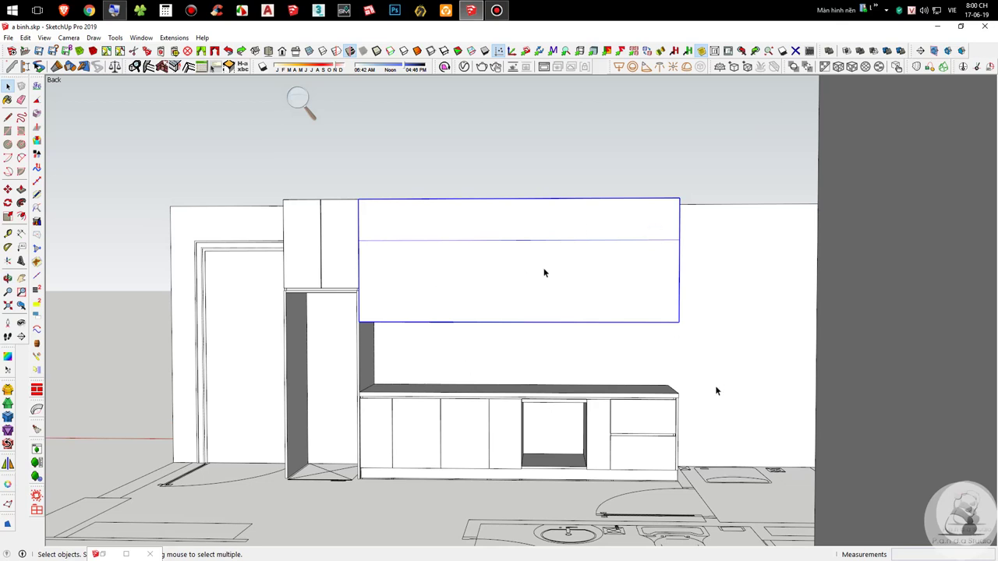
double_click(505, 289)
middle_drag(504, 285, 223, 385)
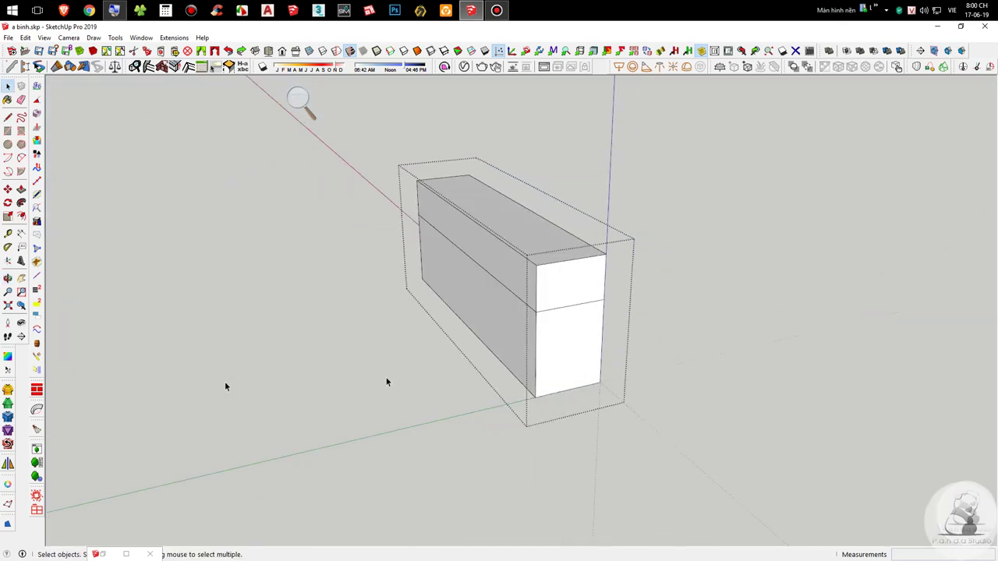
Step: Place a vertical guide 400 mm from the rear edge of the wall cabinet's side face
scroll(564, 362, up, 1)
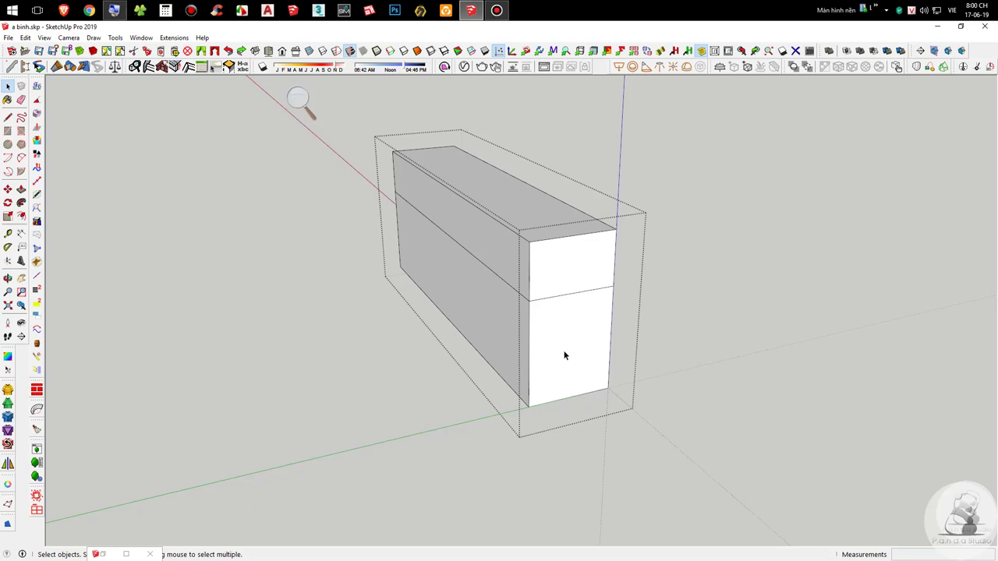
scroll(590, 346, up, 5)
key(t)
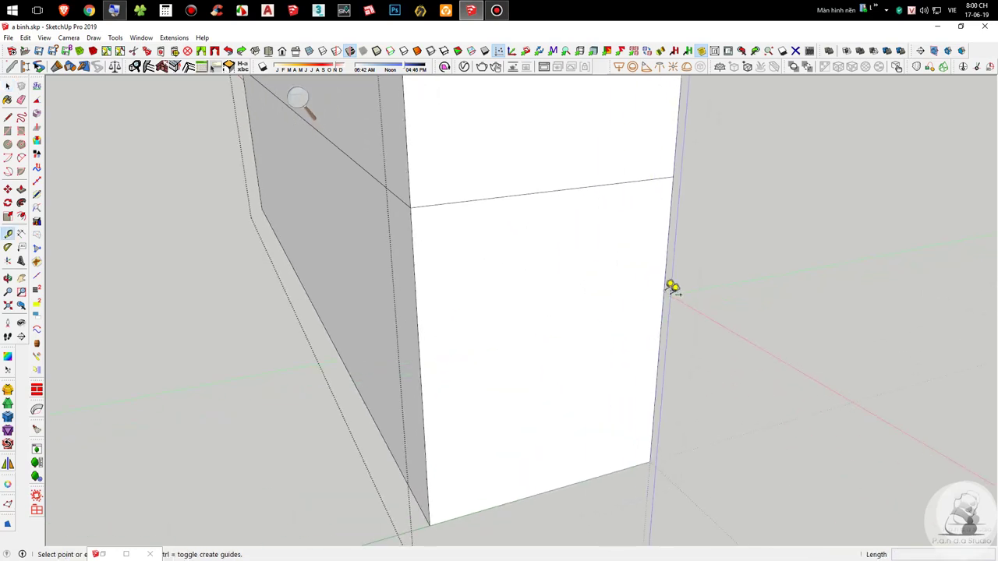
click(662, 290)
text(400)
key(Return)
scroll(541, 394, down, 5)
Step: Scale both wall cabinet boxes in depth so their front meets the 400 mm guide, and remove the guide
key(space)
triple_click(436, 329)
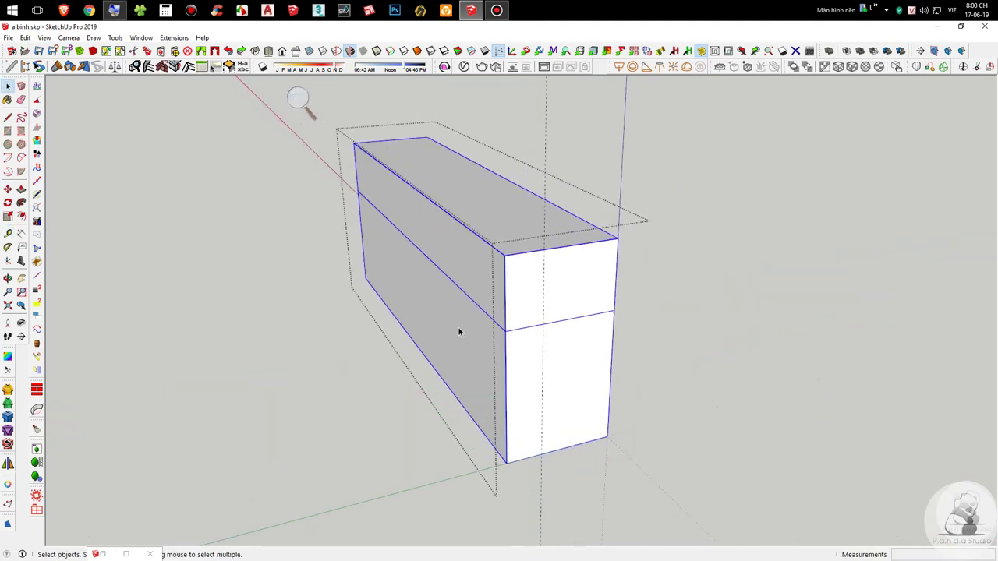
key(s)
click(401, 258)
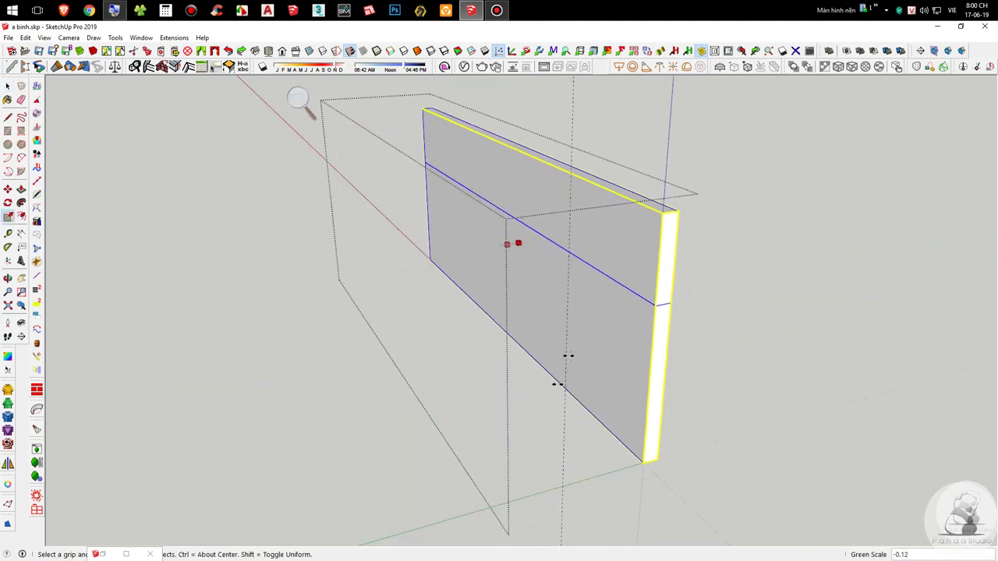
click(569, 313)
key(space)
scroll(586, 301, down, 3)
click(687, 163)
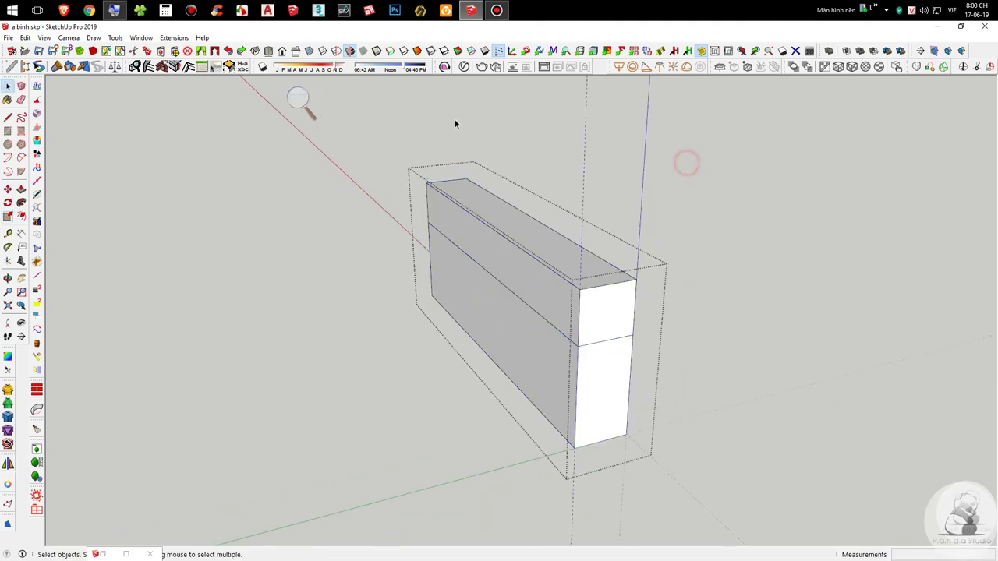
scroll(603, 415, up, 3)
Step: Explode the wall cabinet group into its two boxes and delete the upper box
click(604, 411)
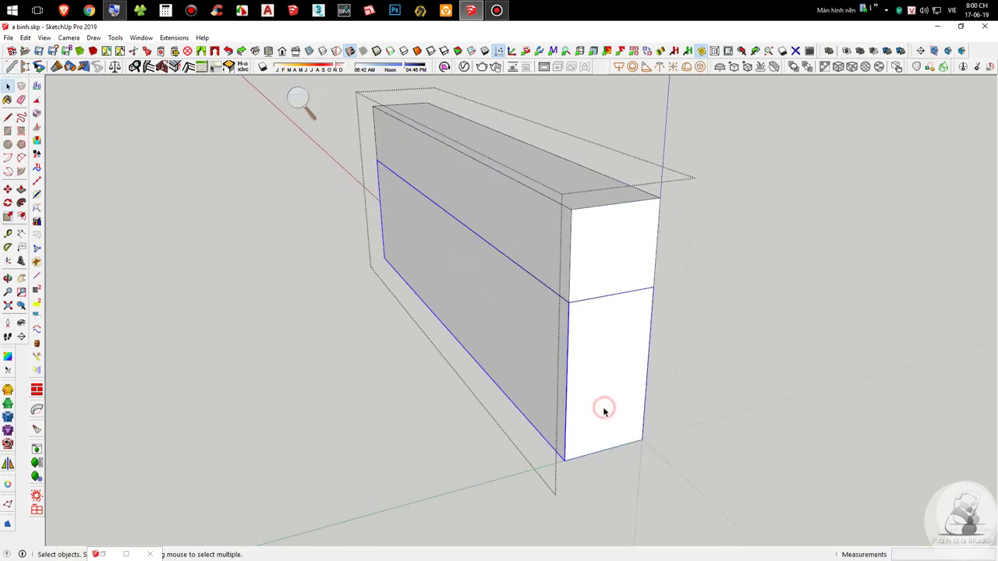
scroll(479, 318, down, 3)
click(514, 279)
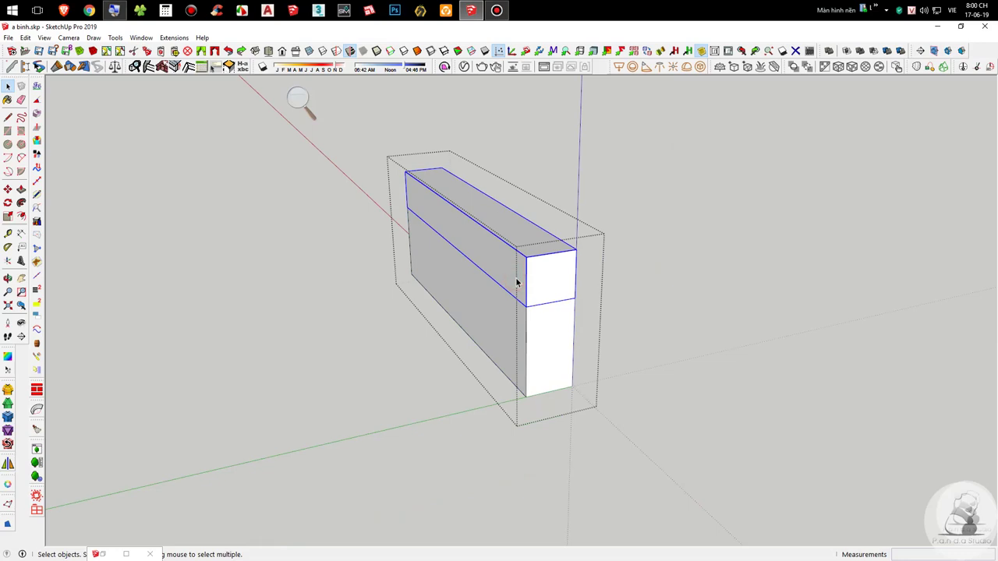
click(619, 311)
right_click(533, 287)
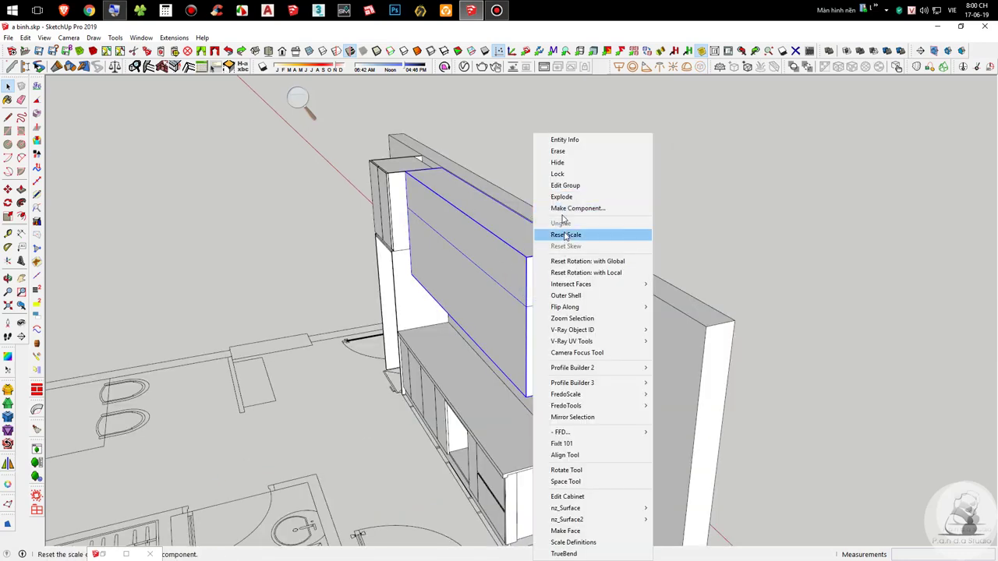
click(561, 197)
click(515, 265)
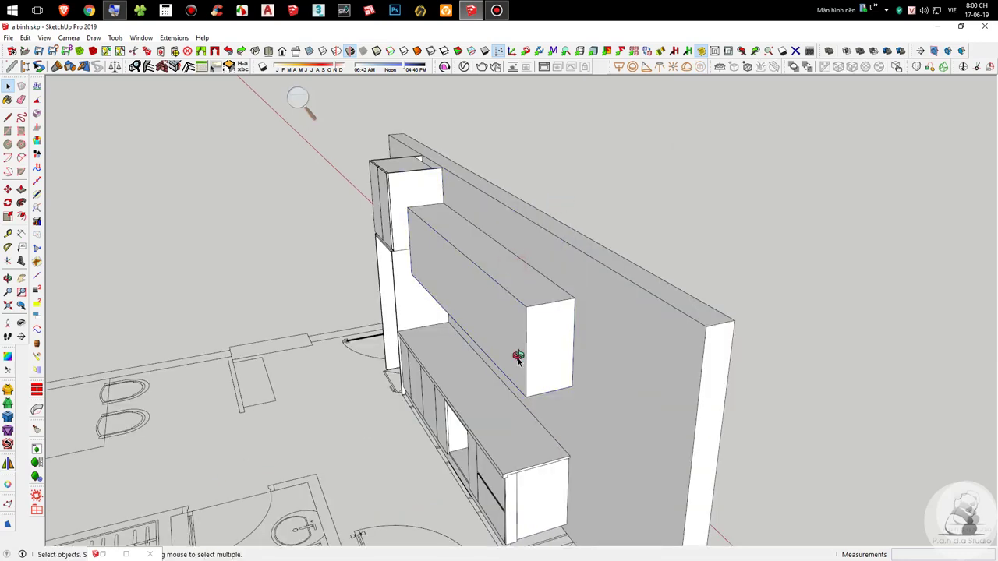
Step: Measure the vertical gap between the countertop and the underside of the wall cabinet
middle_drag(518, 359, 856, 270)
scroll(764, 342, up, 2)
middle_drag(764, 343, 601, 344)
scroll(758, 333, up, 2)
key(t)
click(748, 392)
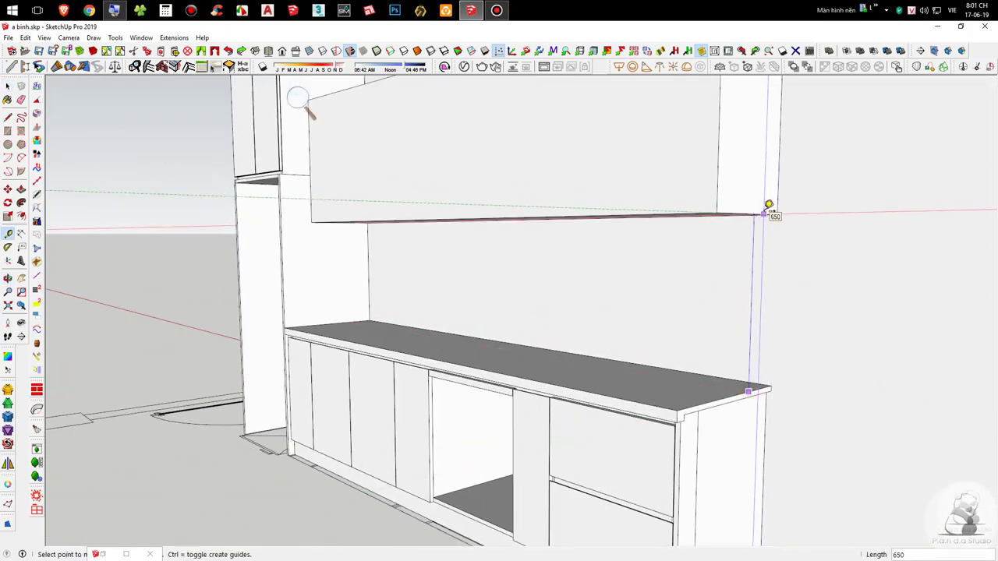
scroll(761, 216, down, 5)
Step: Measure the height from the wall cabinet's top to the top of the adjacent tall cabinet
middle_drag(389, 334, 453, 323)
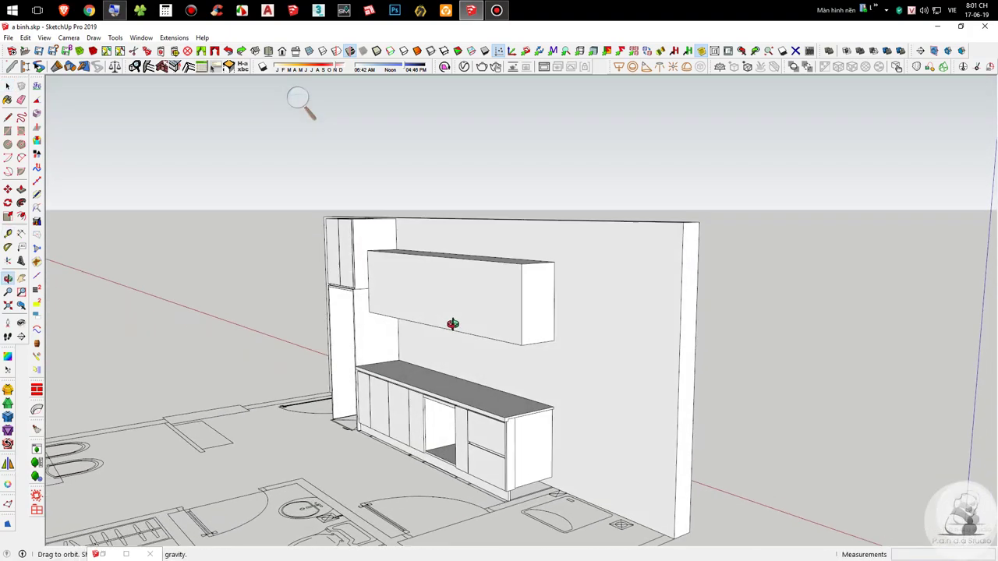
scroll(345, 223, up, 6)
key(t)
click(429, 286)
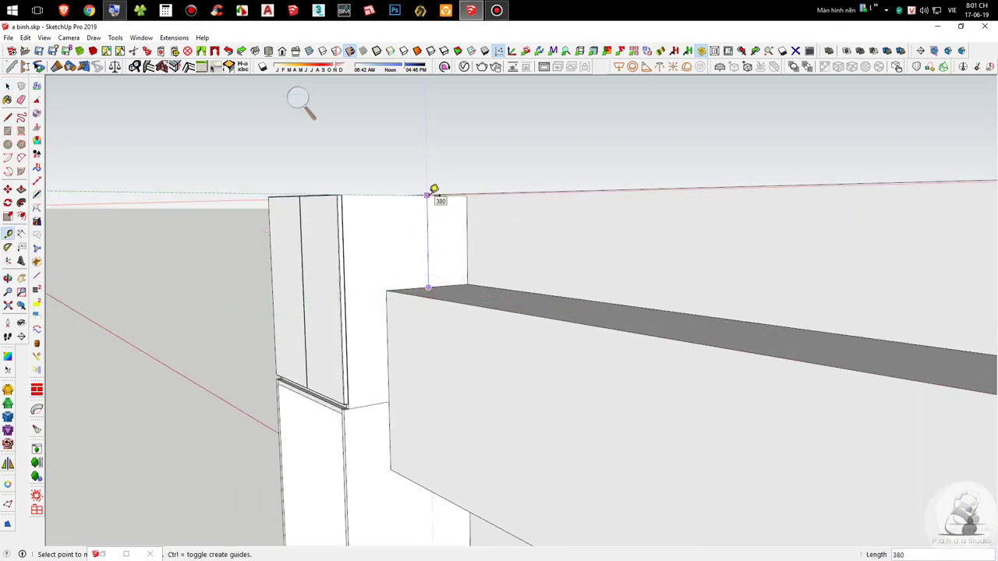
scroll(382, 193, up, 3)
scroll(387, 193, down, 2)
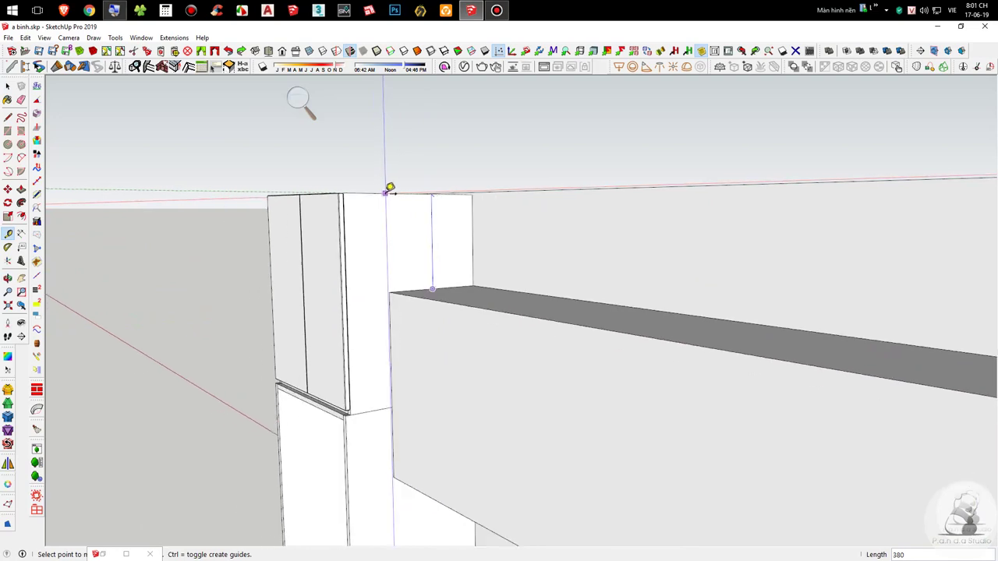
scroll(386, 193, down, 4)
Step: Measure the height of the wall cabinet's front face
key(space)
key(t)
click(666, 425)
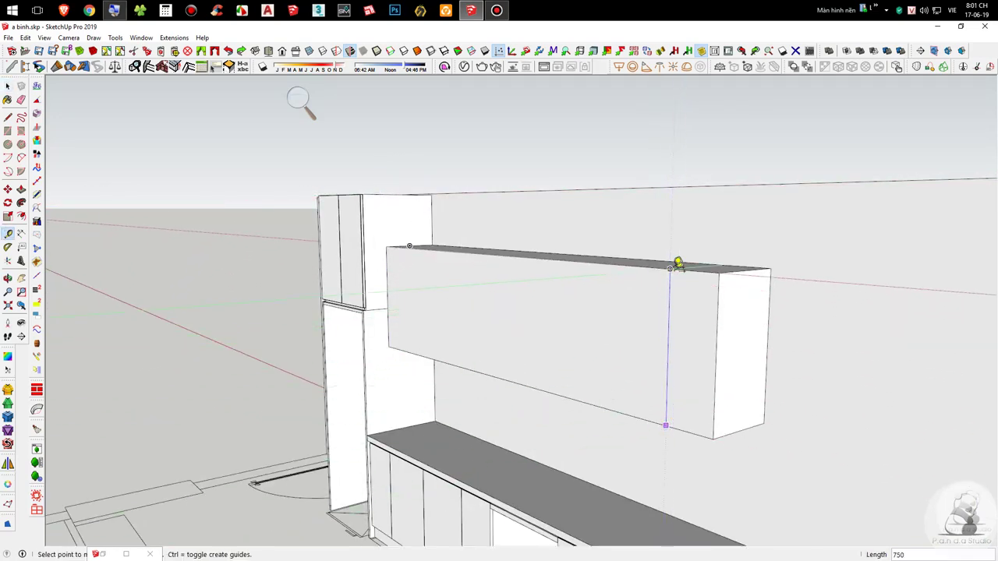
key(space)
scroll(406, 351, down, 4)
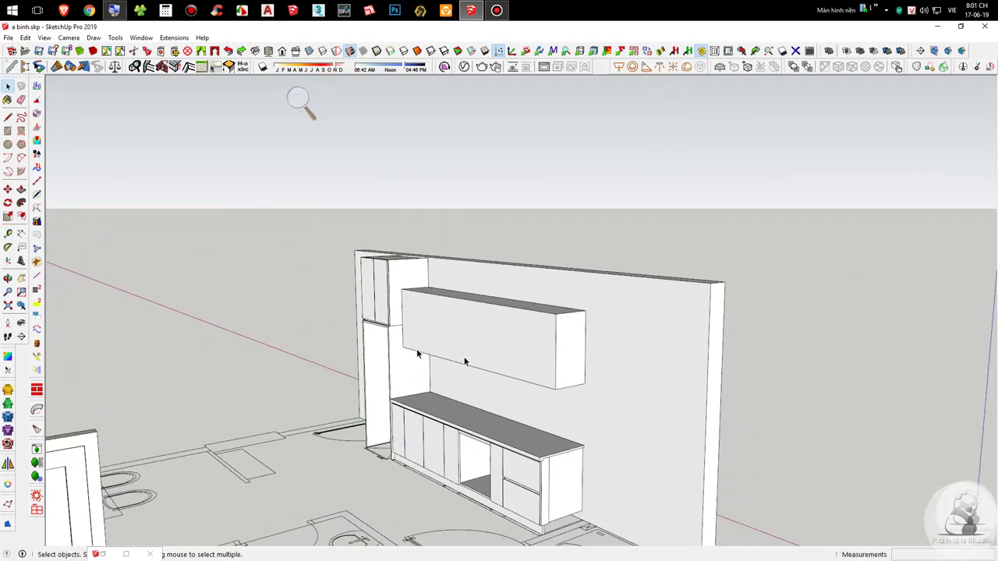
middle_drag(445, 353, 750, 350)
scroll(750, 350, up, 3)
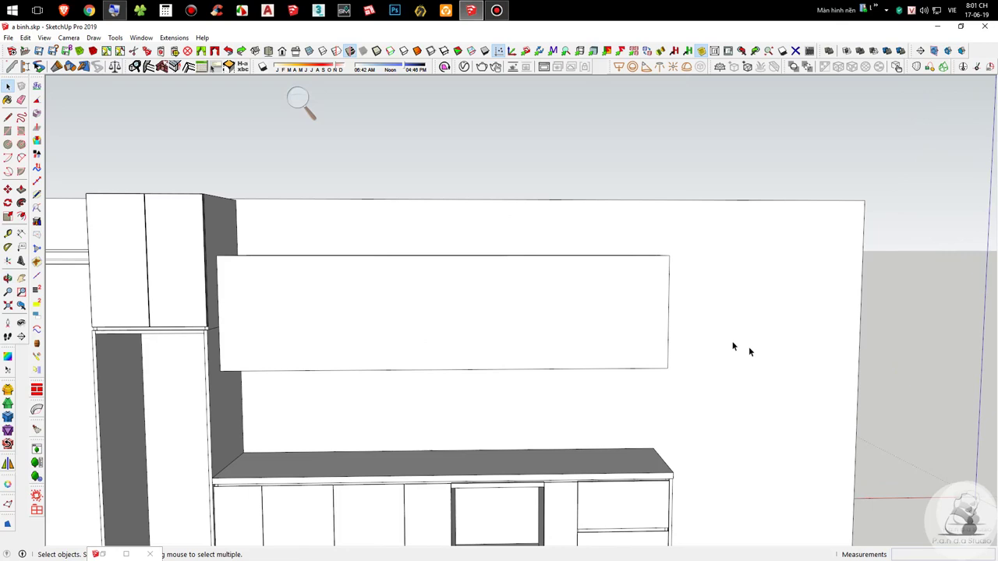
click(590, 315)
double_click(584, 318)
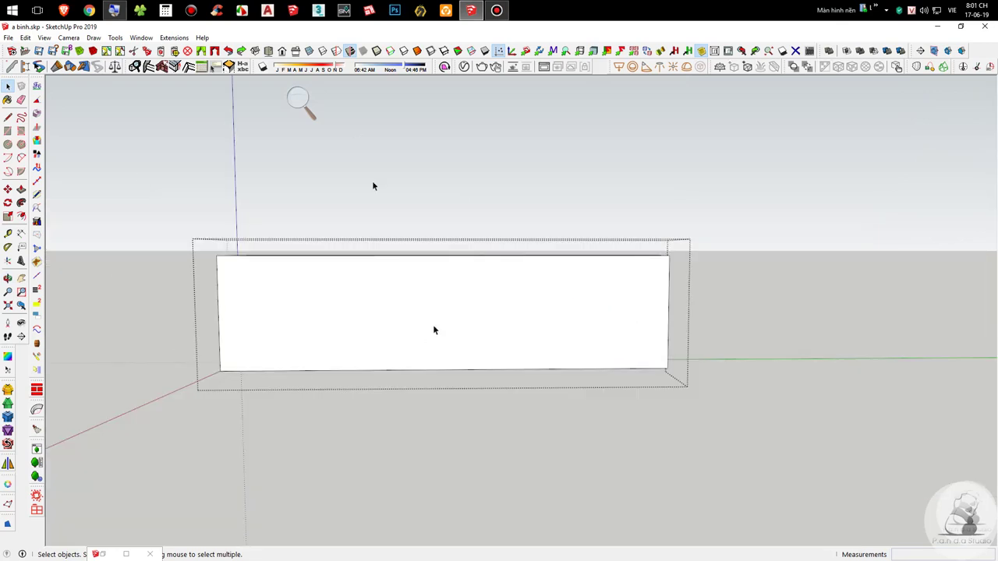
click(853, 348)
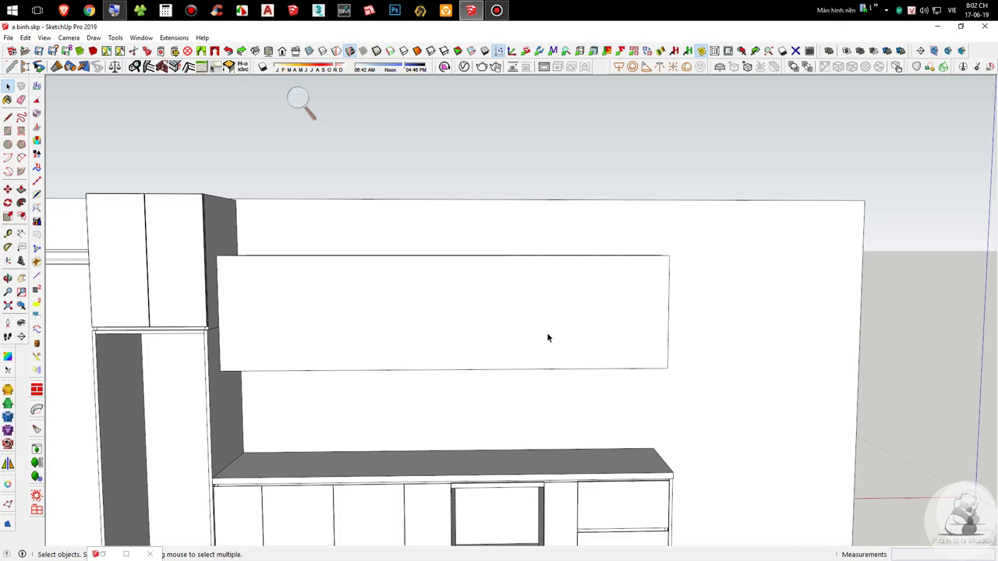
Step: Open the wall cabinet group and push its front face in by 20 mm to make room for the doors
middle_drag(595, 299, 250, 402)
double_click(533, 323)
scroll(536, 335, up, 3)
click(549, 332)
key(m)
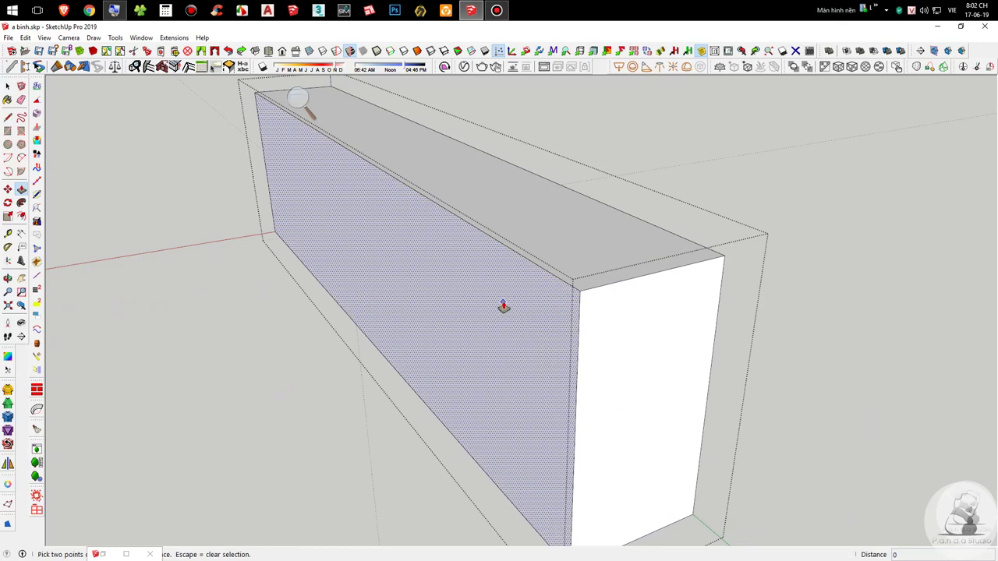
drag(504, 305, 553, 306)
text(20)
key(Return)
key(space)
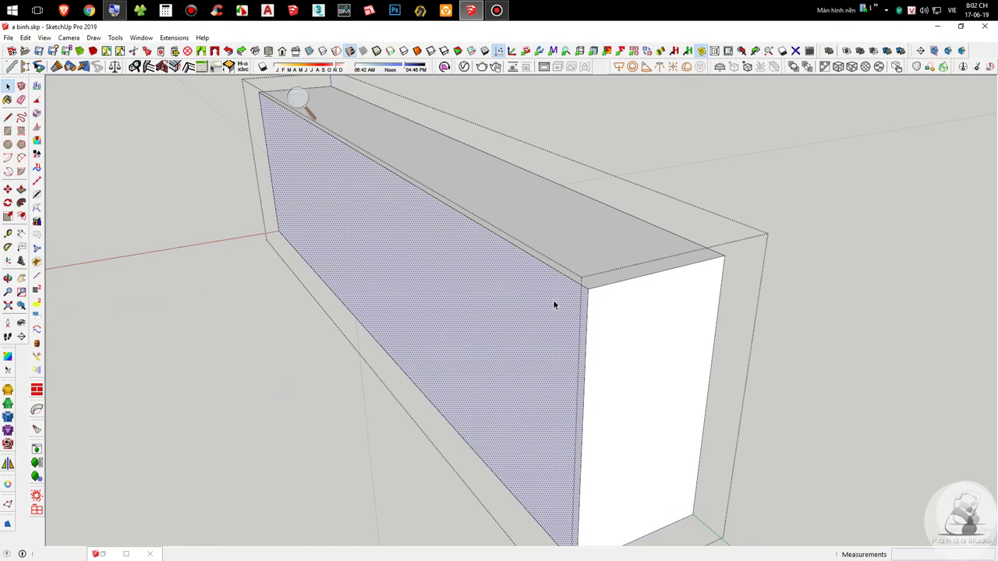
scroll(450, 299, down, 3)
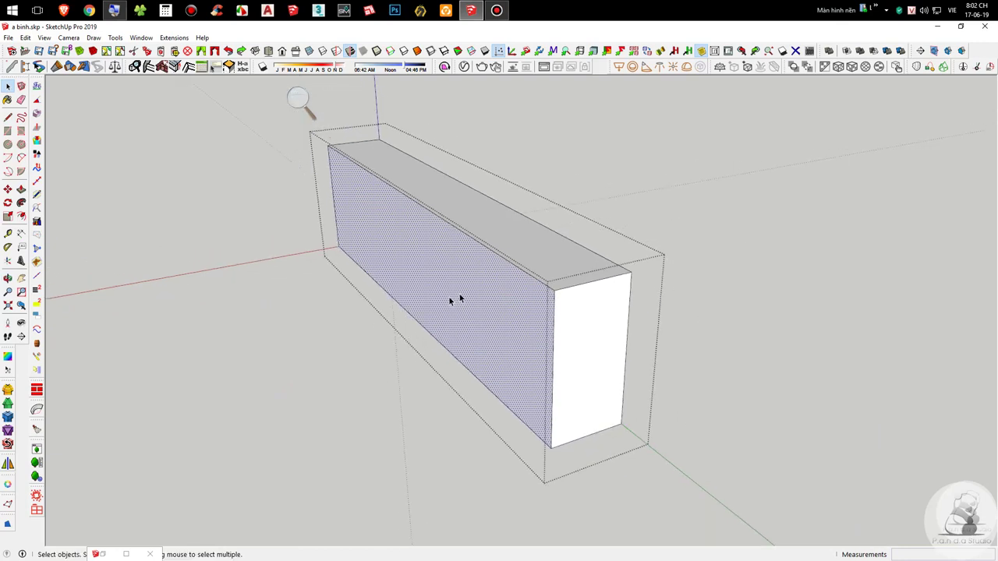
Step: Offset the outline of the wall cabinet's front face inward by 20 mm
middle_drag(450, 298, 602, 238)
scroll(523, 221, up, 3)
key(f)
click(356, 152)
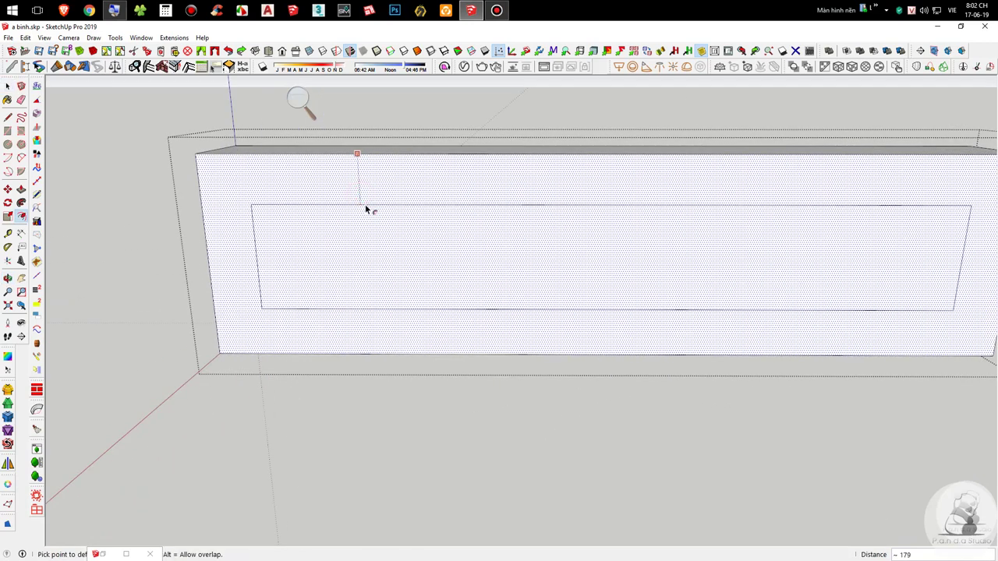
text(20)
key(Return)
key(space)
scroll(421, 247, down, 3)
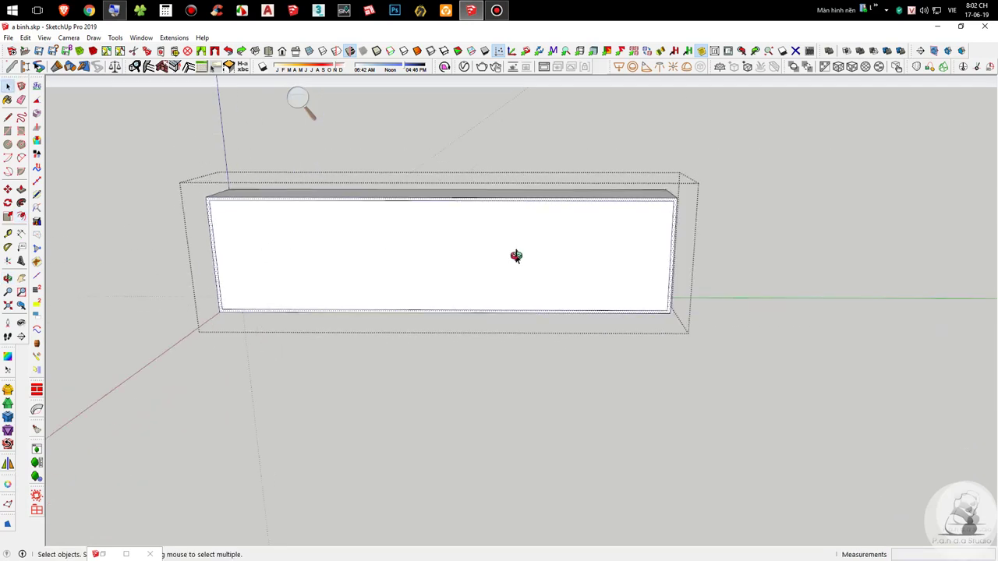
Step: Push the inset front face through the wall cabinet's full depth to hollow out the carcass
middle_drag(701, 269, 590, 300)
scroll(590, 304, up, 3)
key(p)
click(316, 217)
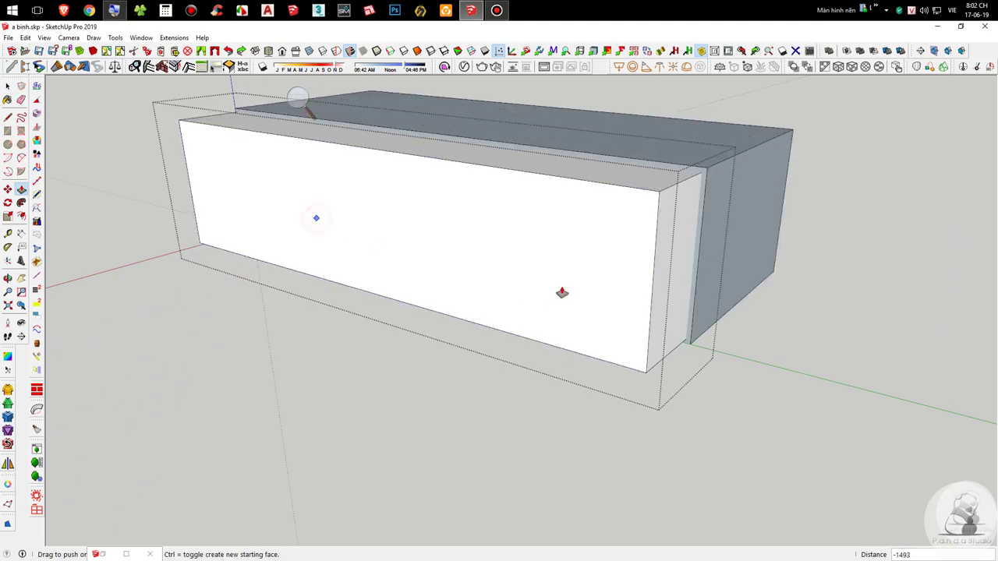
key(space)
key(p)
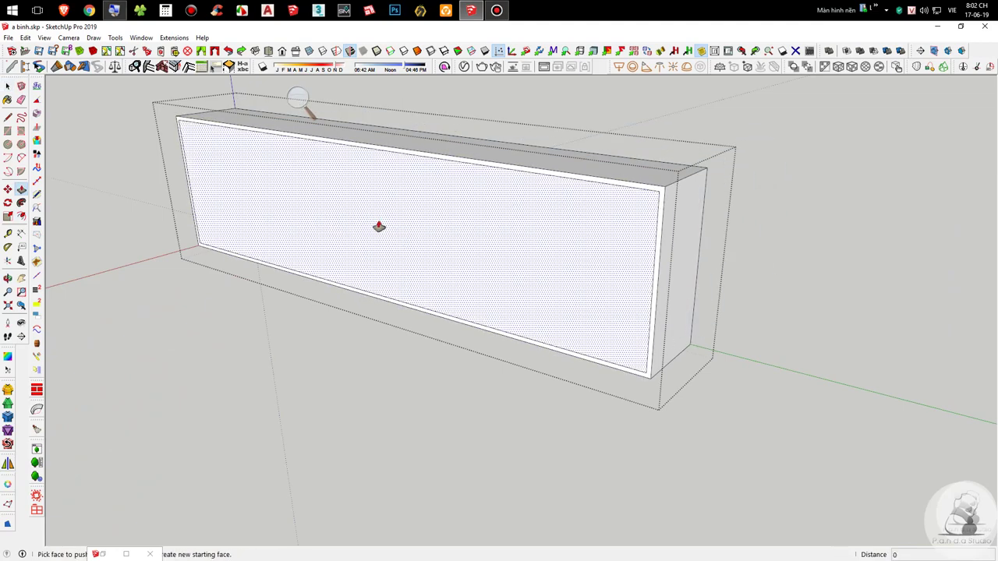
click(333, 201)
click(561, 257)
click(446, 286)
click(410, 311)
middle_drag(434, 204, 474, 16)
scroll(412, 403, down, 5)
scroll(392, 247, up, 5)
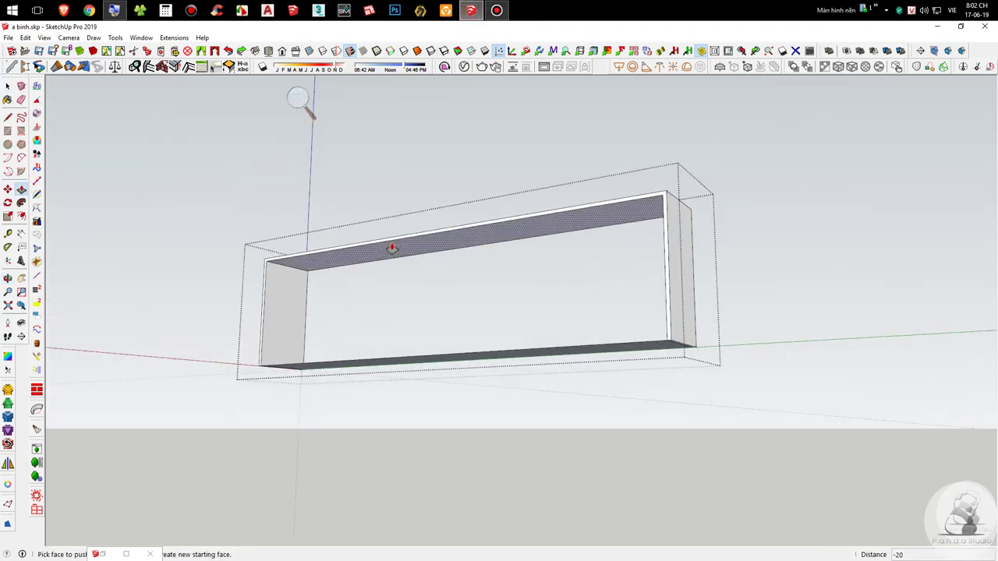
Step: Delete the wall cabinet's top and bottom panels
click(385, 247)
key(space)
drag(642, 479, 493, 163)
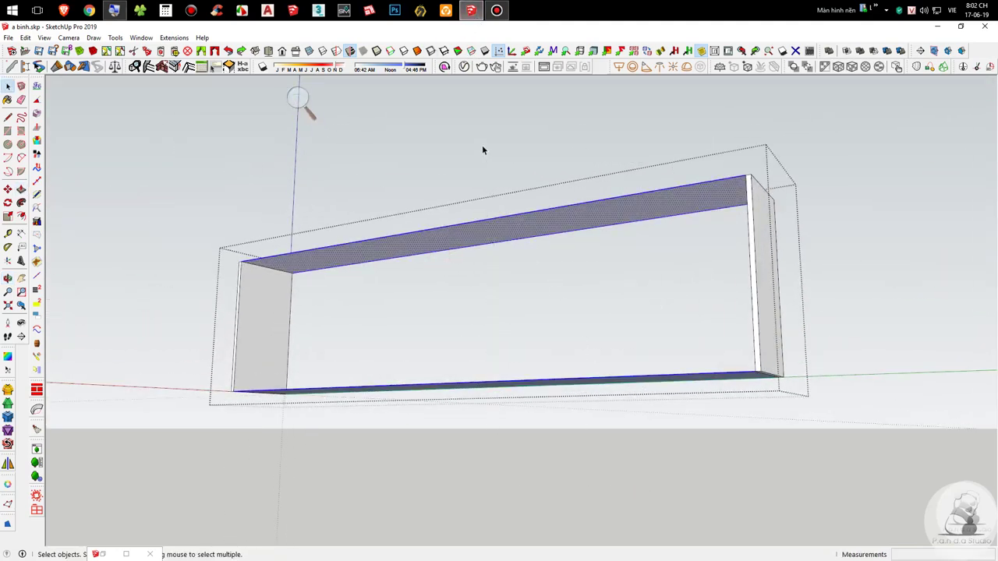
key(Delete)
Step: Copy the wall cabinet's right side panel inward and rotate the copy to lie horizontally
scroll(475, 152, down, 4)
drag(243, 153, 470, 419)
drag(533, 116, 668, 280)
middle_drag(585, 216, 648, 272)
scroll(613, 294, up, 2)
key(m)
click(635, 335)
key(ctrl)
click(581, 339)
scroll(583, 251, up, 3)
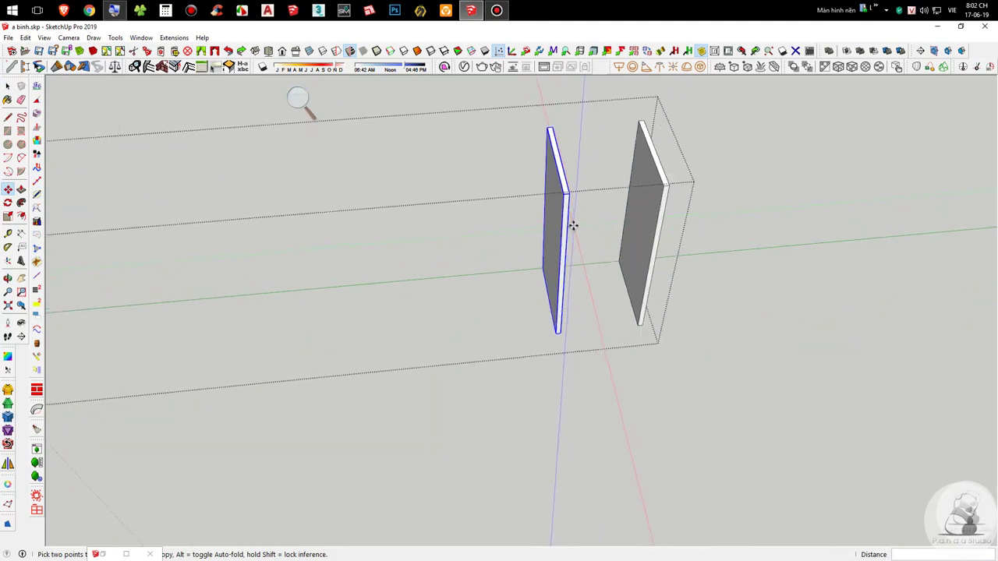
middle_drag(545, 222, 541, 382)
key(q)
drag(538, 385, 691, 255)
scroll(608, 330, up, 1)
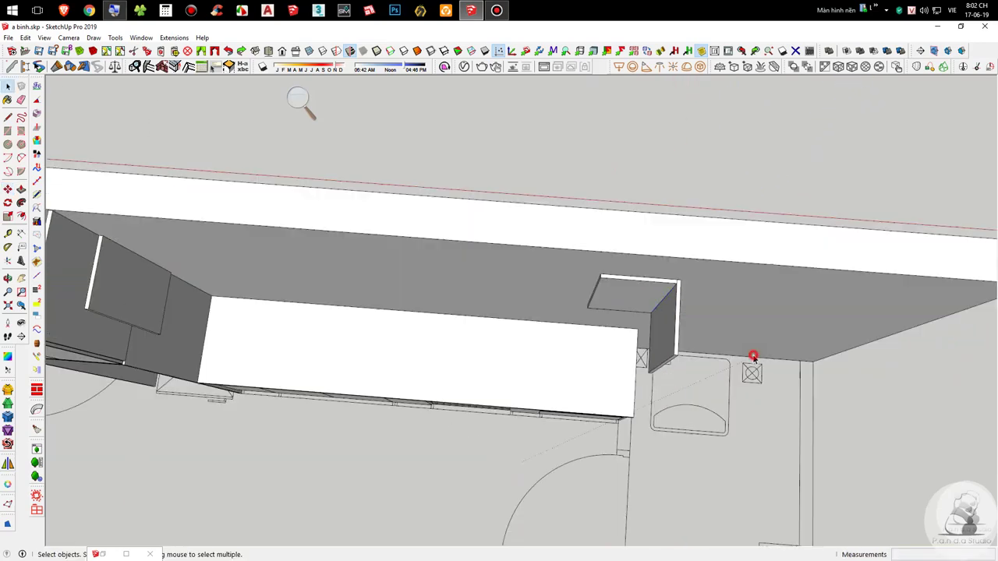
Step: Delete the walls that block the view of the kitchen cabinets
middle_drag(753, 357, 627, 217)
click(516, 237)
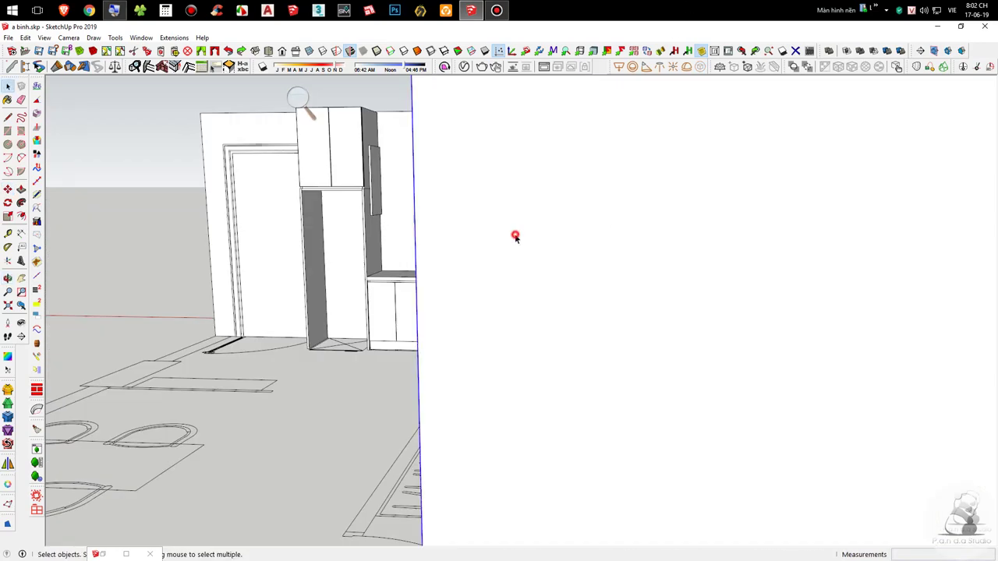
key(Delete)
click(515, 235)
key(Delete)
click(527, 228)
key(Delete)
Step: Delete the wall cabinet above the countertop
scroll(616, 173, up, 5)
click(622, 172)
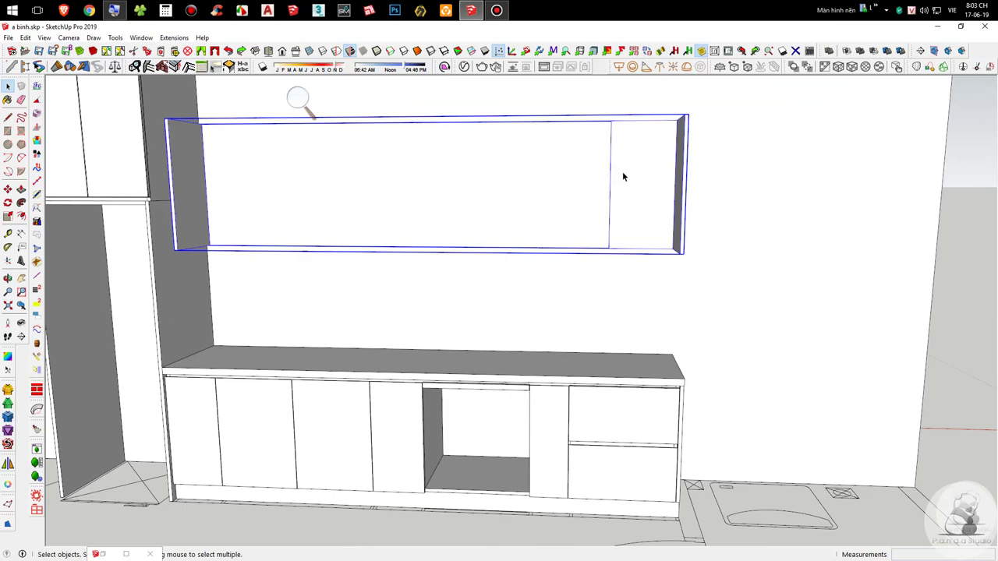
key(Delete)
Step: Open the kitchen group and group all base cabinet parts together with the countertop
scroll(508, 248, down, 3)
click(585, 360)
middle_drag(565, 359, 472, 353)
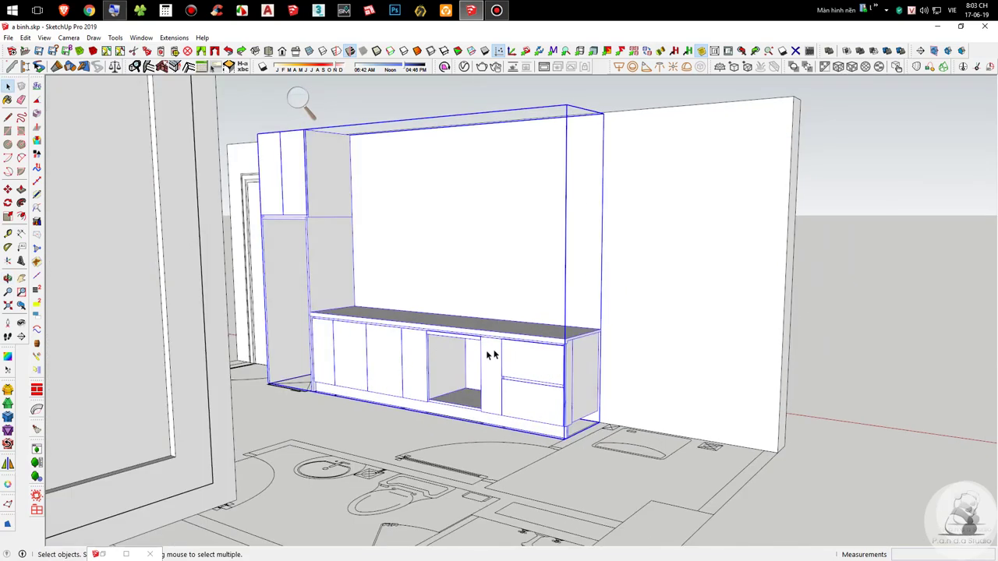
double_click(542, 362)
click(543, 362)
middle_drag(400, 331, 438, 321)
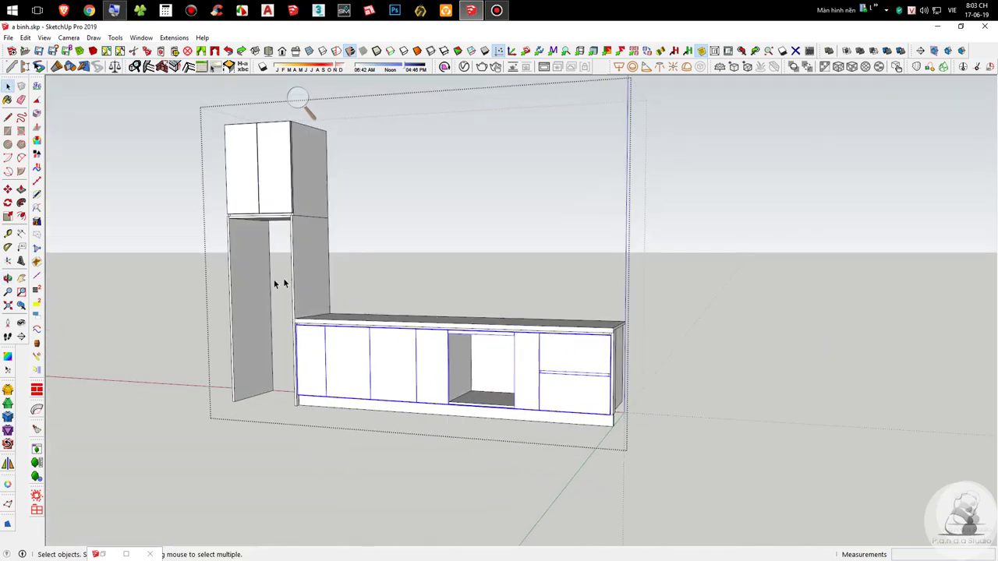
drag(416, 368, 715, 495)
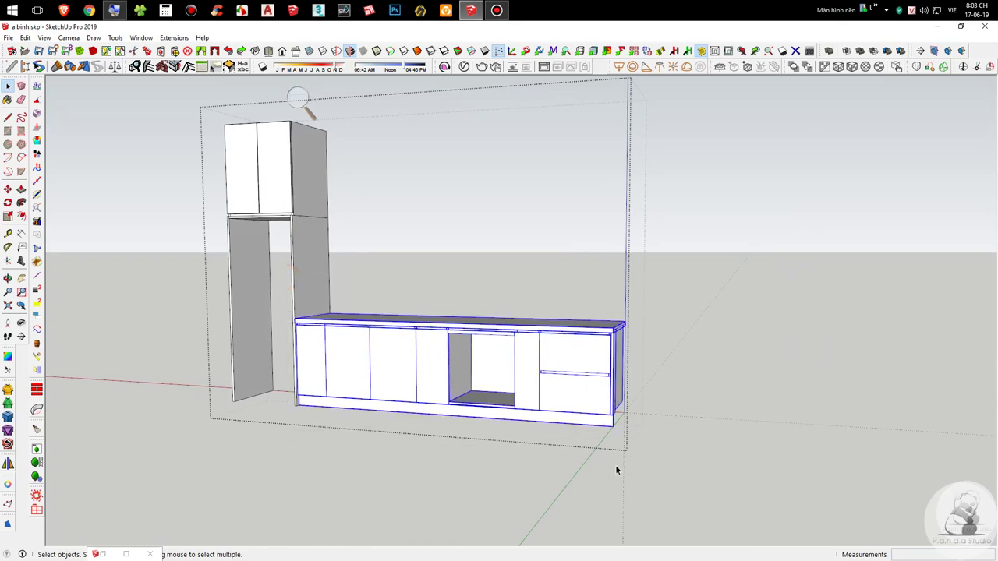
key(ctrl+g)
Step: Copy the base cabinet group vertically so it stacks on top of the original
middle_drag(615, 470, 254, 390)
scroll(470, 399, up, 2)
key(m)
key(ctrl)
click(527, 435)
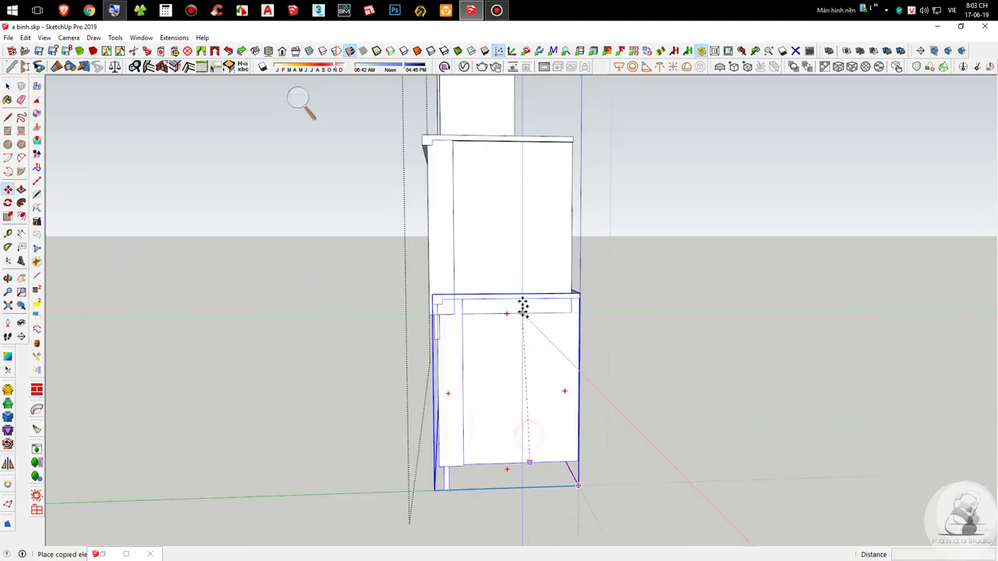
click(534, 291)
scroll(535, 467, down, 2)
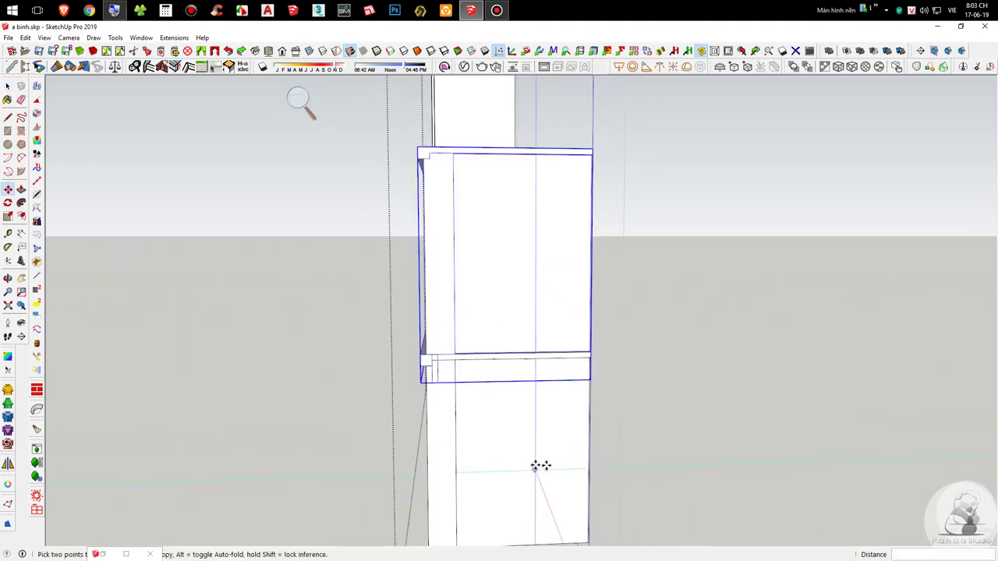
Step: Move the copied cabinet group up along the blue axis by 650 mm
middle_drag(535, 430, 569, 316)
click(546, 306)
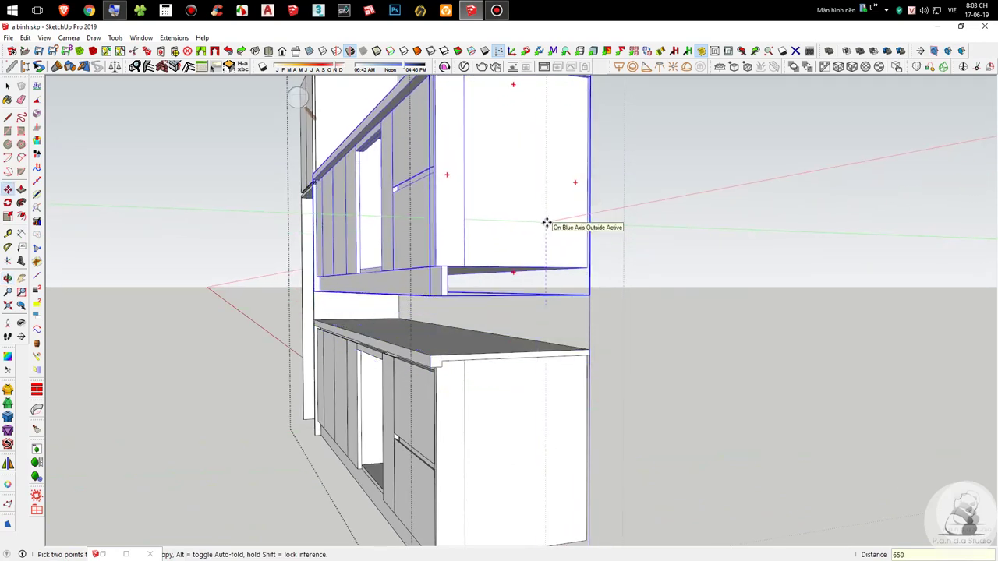
scroll(547, 224, down, 3)
click(546, 221)
key(space)
Step: Open the copied cabinet group and delete its plinth and countertop
middle_drag(378, 250, 317, 307)
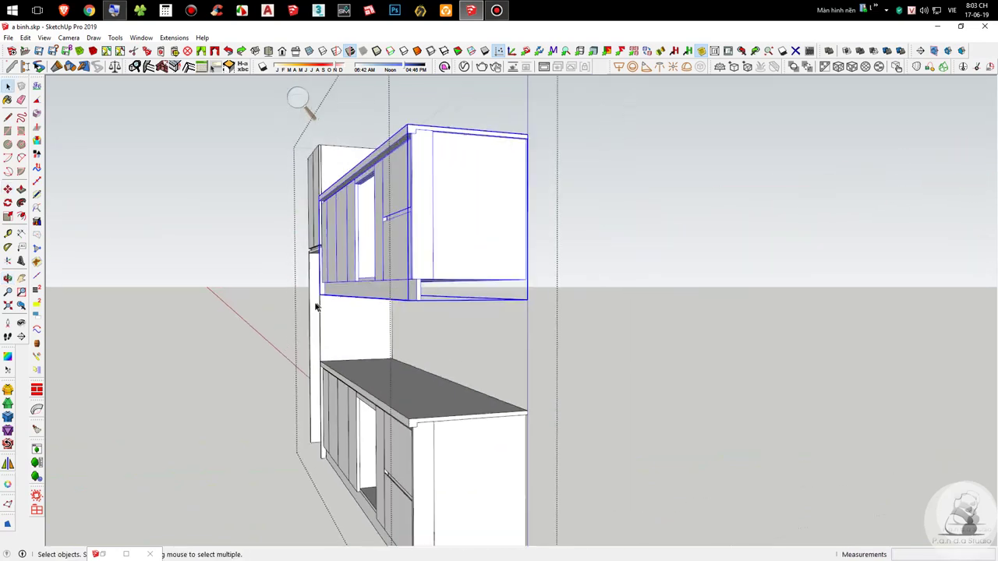
scroll(317, 306, up, 3)
middle_drag(501, 285, 506, 285)
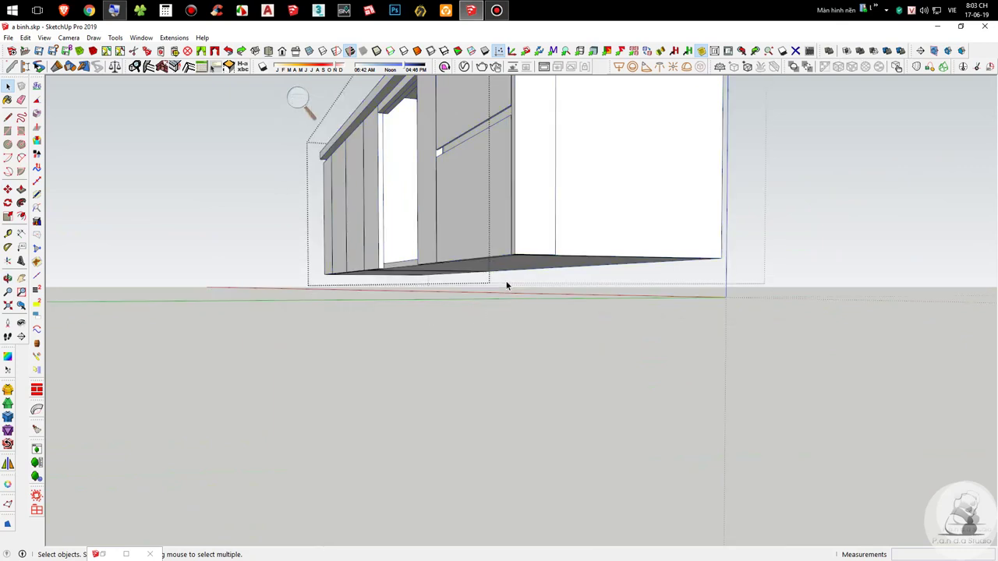
scroll(507, 284, down, 4)
scroll(519, 249, up, 4)
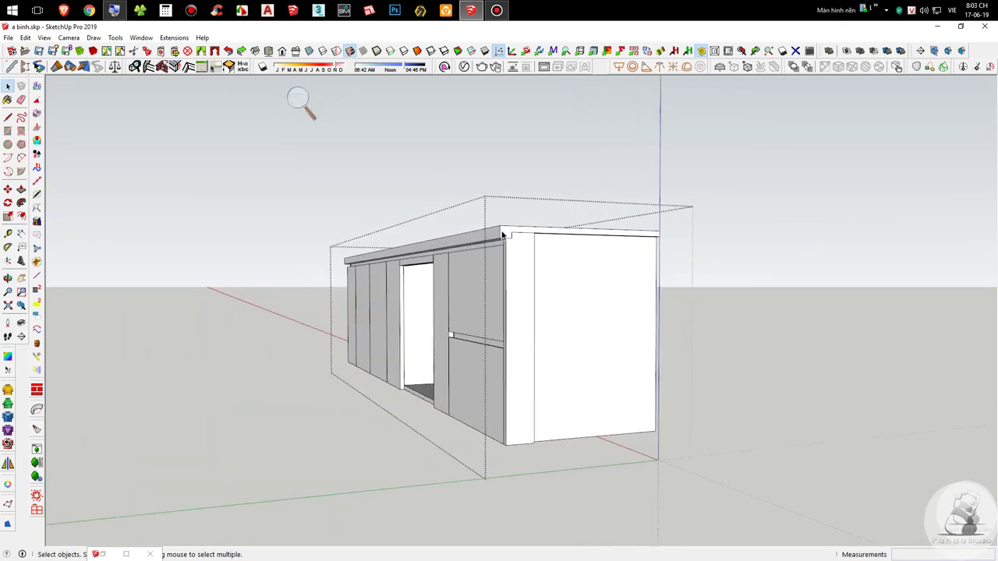
click(501, 234)
scroll(501, 235, up, 2)
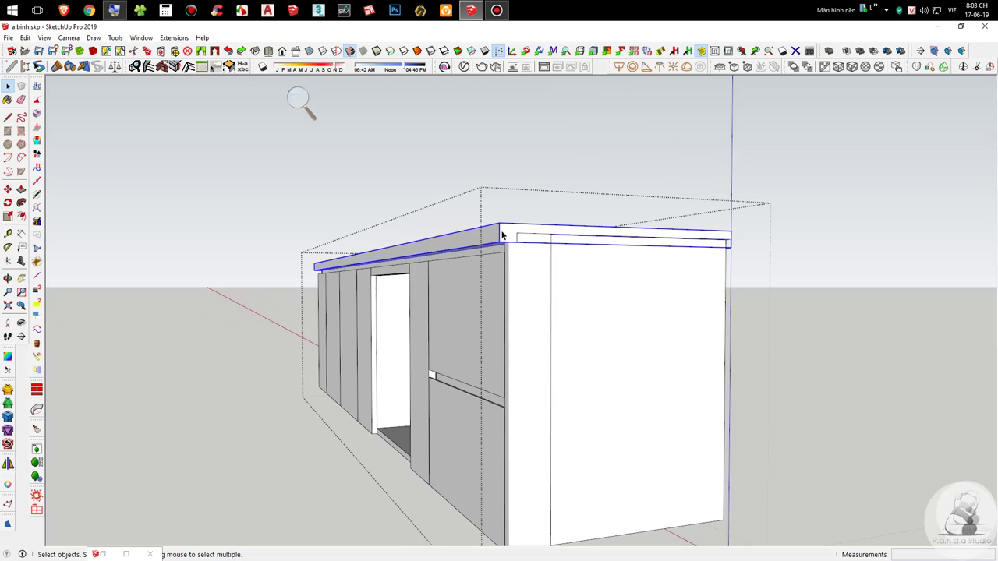
key(Delete)
scroll(500, 230, down, 3)
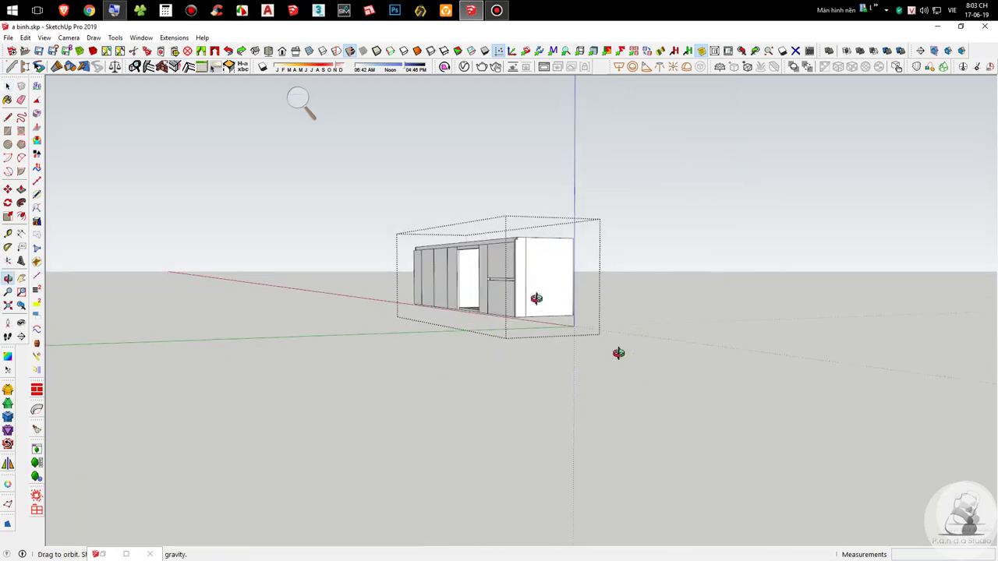
Step: Fill the notch at the top of the copied cabinet's end filler panel by pulling the recessed face out 20 mm
middle_drag(585, 327, 519, 385)
scroll(528, 335, up, 1)
scroll(514, 339, up, 5)
key(p)
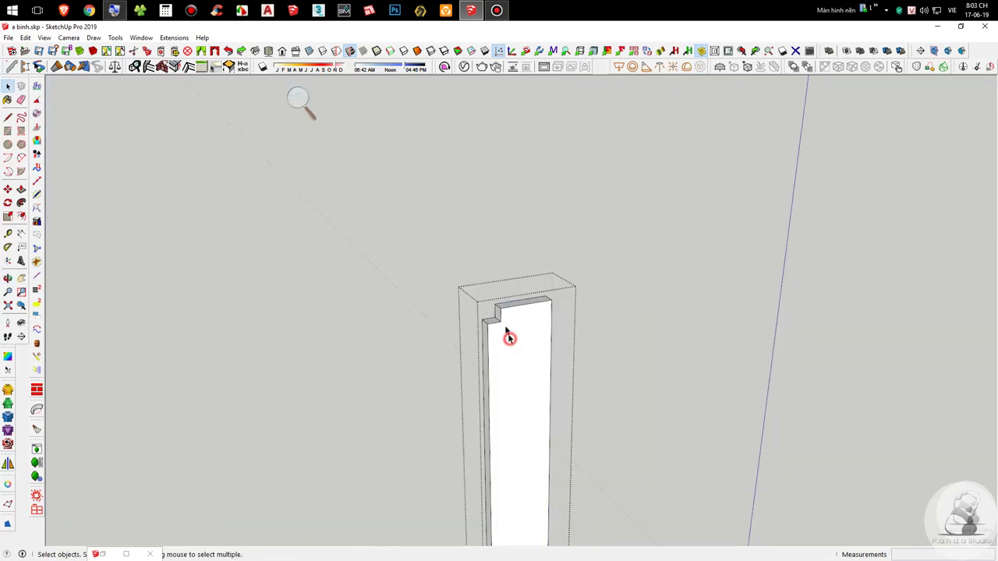
scroll(499, 331, down, 2)
click(474, 300)
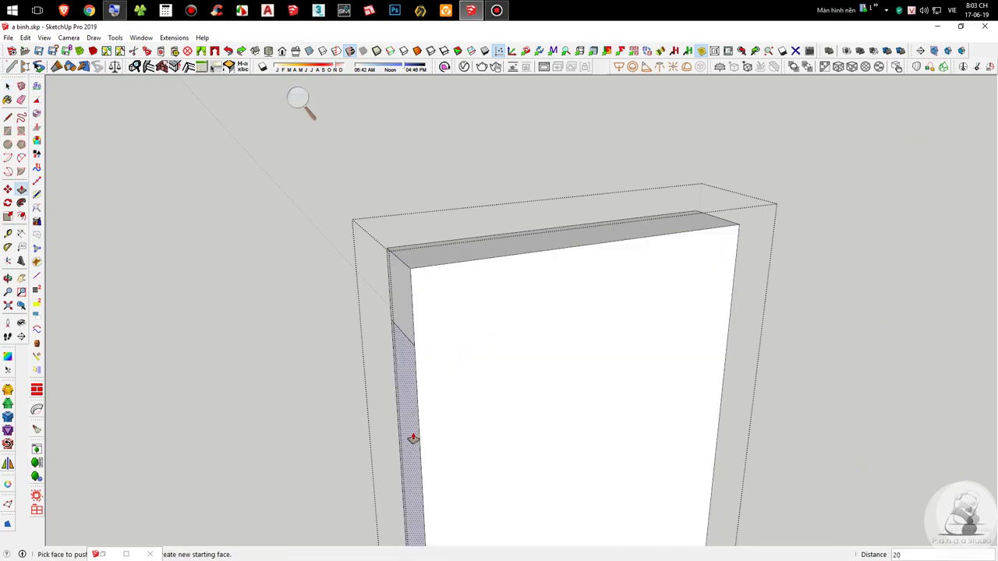
key(space)
drag(335, 276, 476, 380)
scroll(528, 399, down, 10)
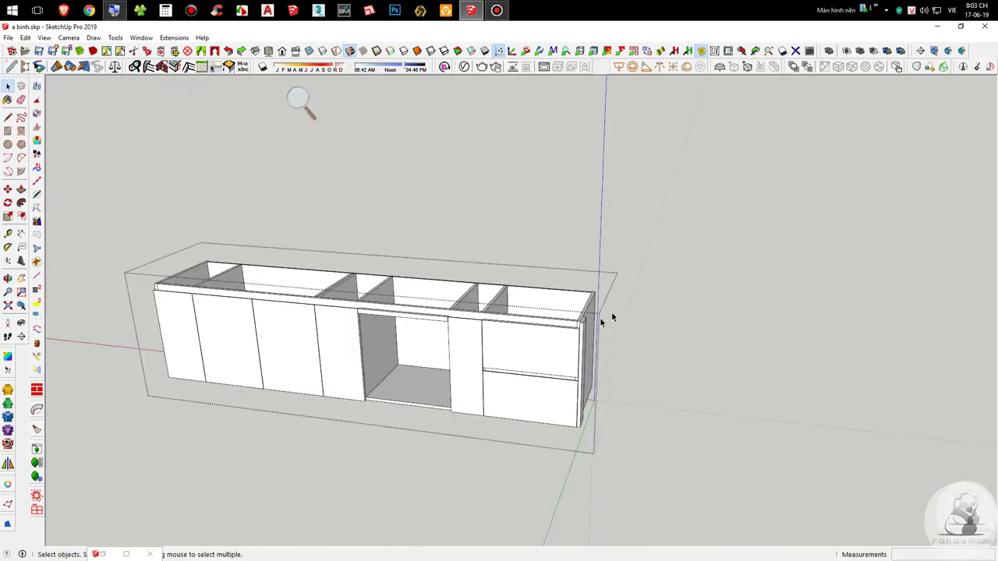
Step: Delete the narrow strip above the oven opening from the upper cabinet's door fronts
middle_drag(600, 317, 485, 319)
scroll(475, 307, up, 3)
click(468, 291)
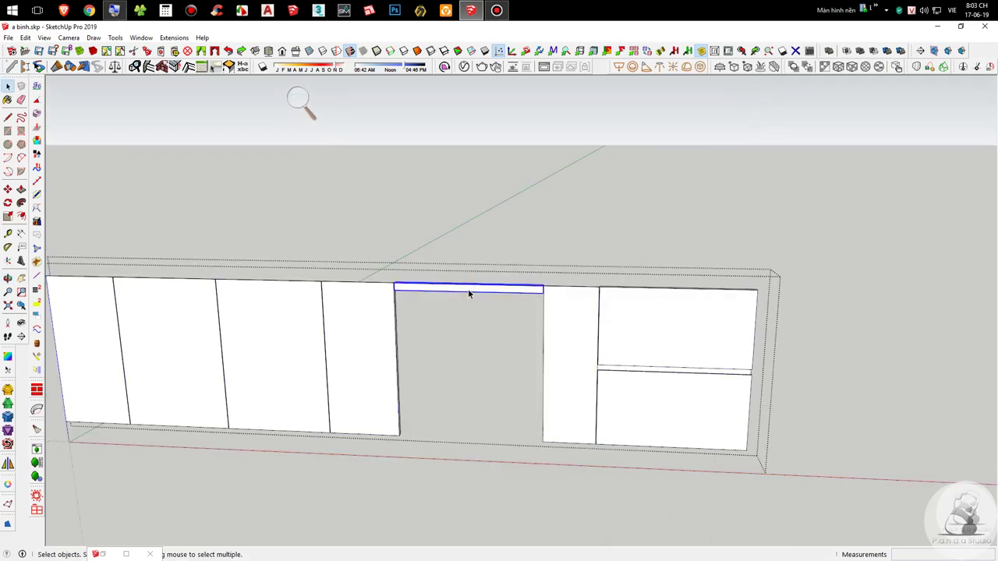
key(Delete)
click(904, 372)
Step: Measure the height of the upper cabinet's end panel and place a guide line parallel to its top edge
scroll(904, 372, down, 4)
middle_drag(694, 338, 701, 327)
scroll(700, 328, up, 5)
click(665, 327)
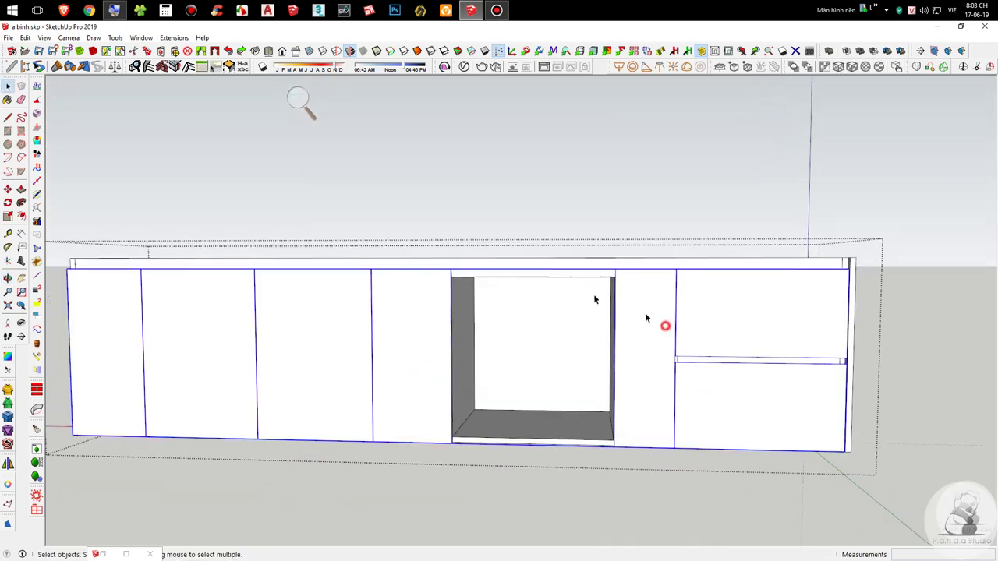
scroll(628, 310, down, 3)
middle_drag(570, 288, 380, 352)
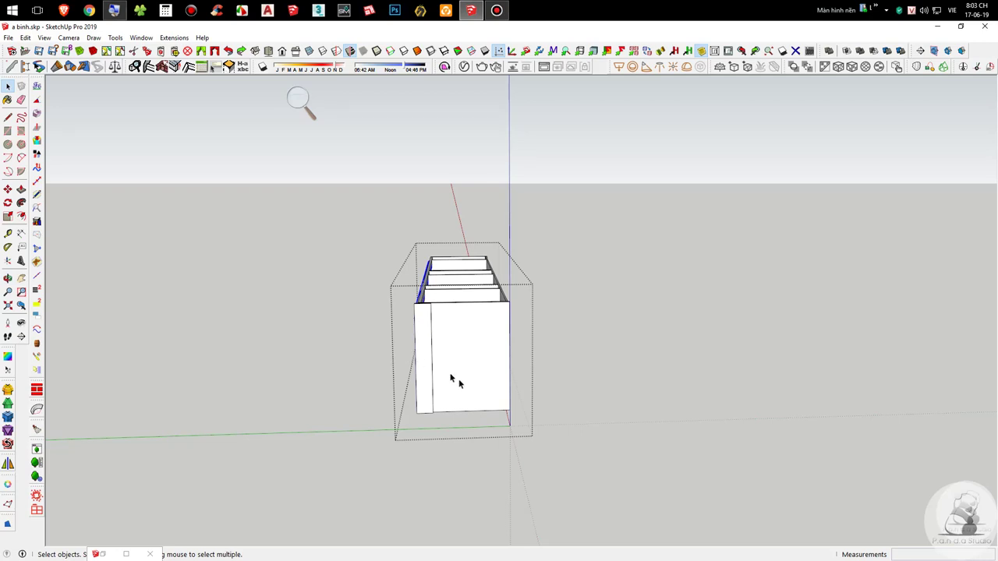
scroll(458, 383, up, 3)
key(t)
click(466, 433)
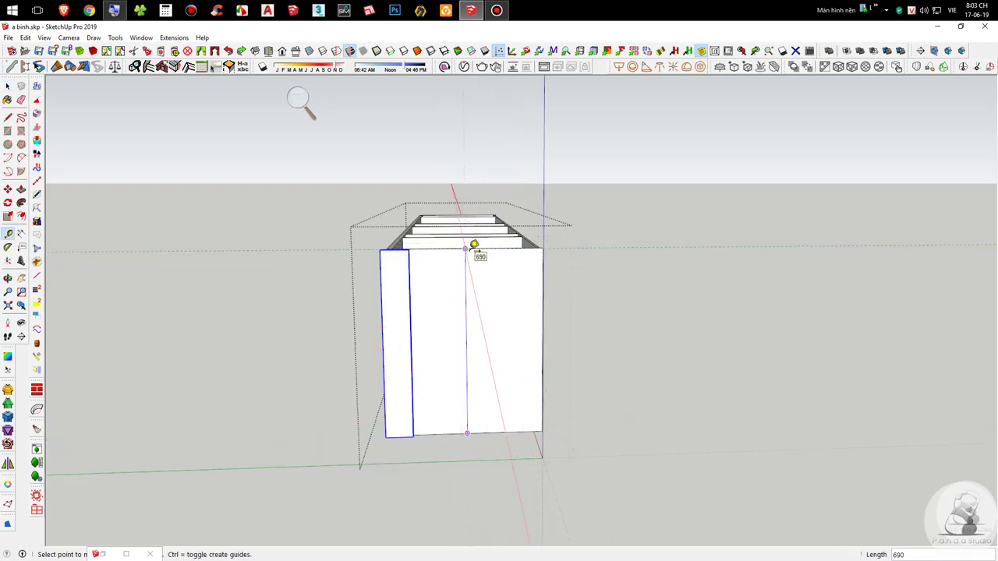
middle_drag(471, 249, 436, 252)
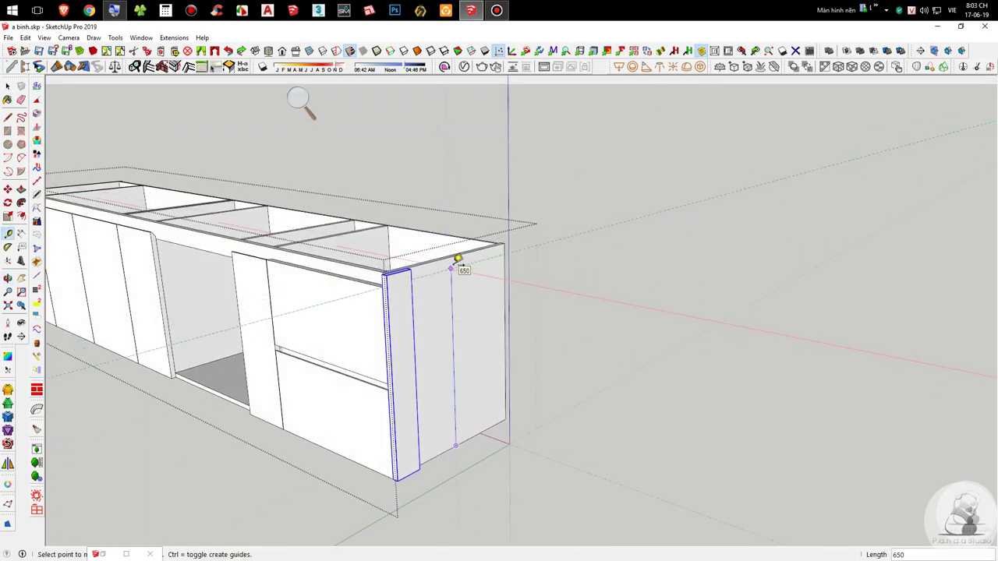
click(457, 260)
key(space)
Step: Scale the upper cabinet's end, back and divider panels taller along the blue axis, up to the guide line
scroll(524, 340, down, 7)
middle_drag(527, 312, 604, 292)
scroll(379, 293, up, 6)
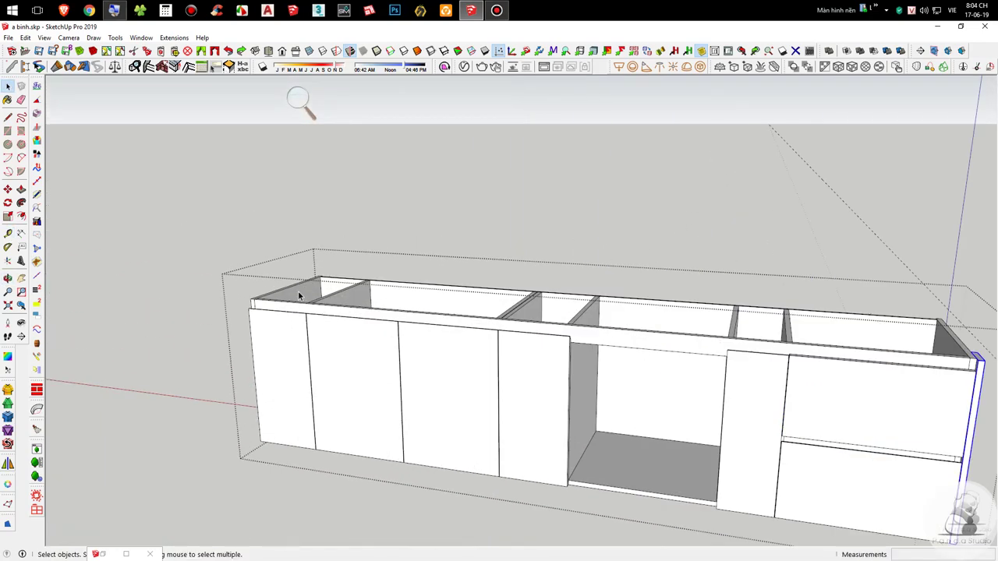
scroll(297, 303, up, 2)
shift+click(484, 298)
scroll(308, 273, down, 5)
middle_drag(635, 340, 577, 365)
scroll(514, 354, up, 7)
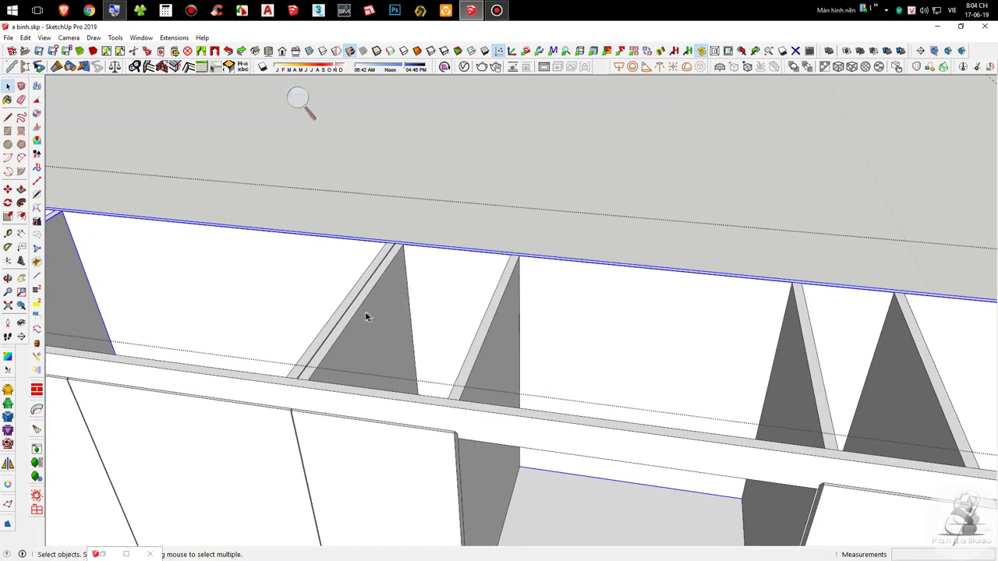
scroll(435, 327, down, 5)
scroll(440, 315, up, 6)
scroll(488, 304, down, 6)
scroll(643, 341, up, 4)
middle_drag(663, 356, 547, 343)
scroll(517, 332, down, 3)
scroll(635, 377, up, 3)
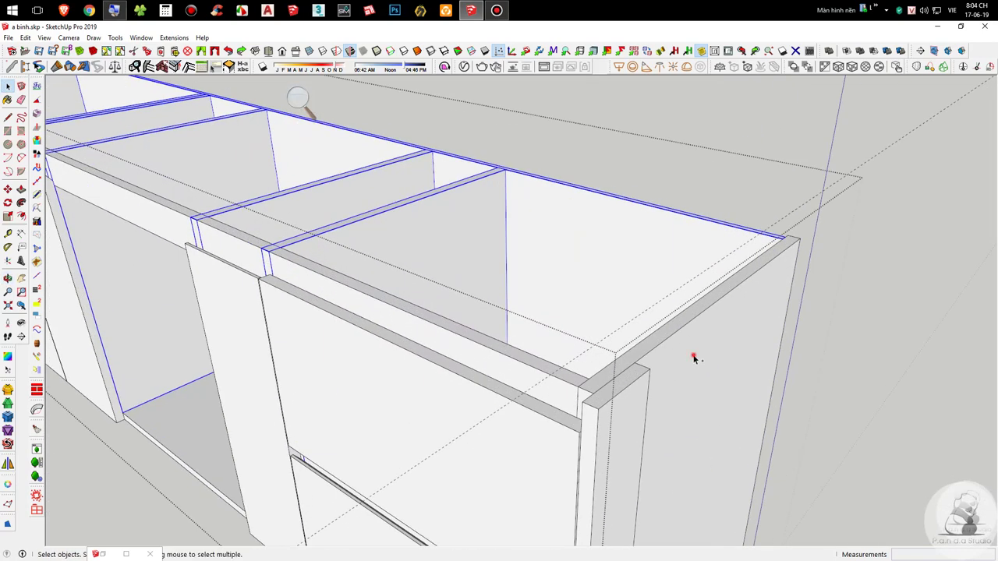
scroll(635, 401, down, 4)
key(s)
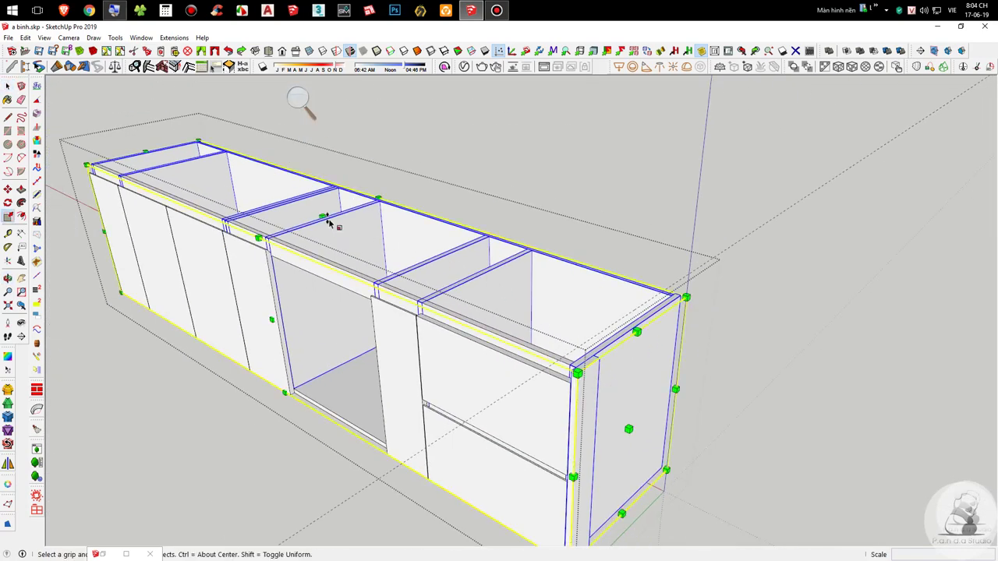
click(328, 223)
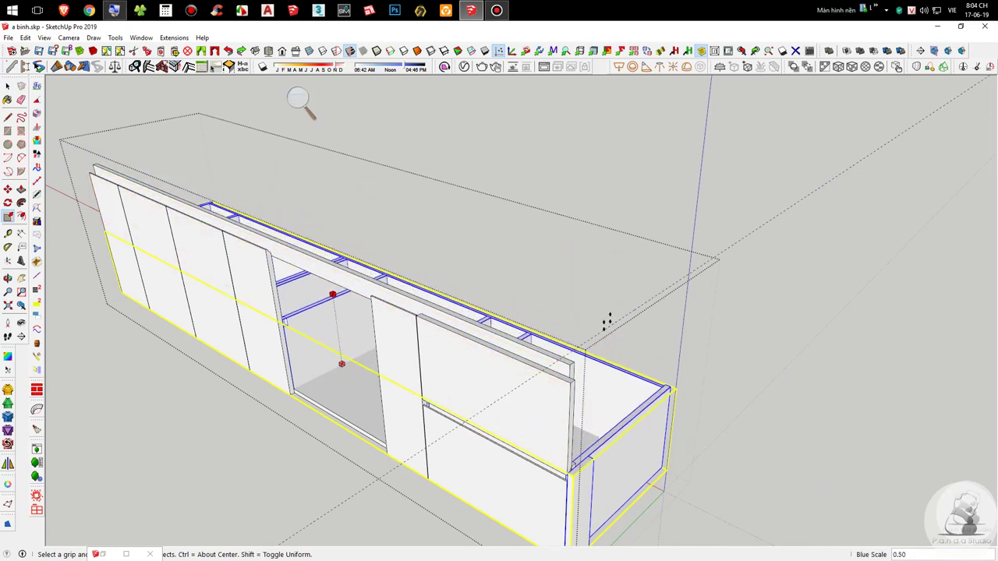
click(588, 340)
key(space)
click(838, 276)
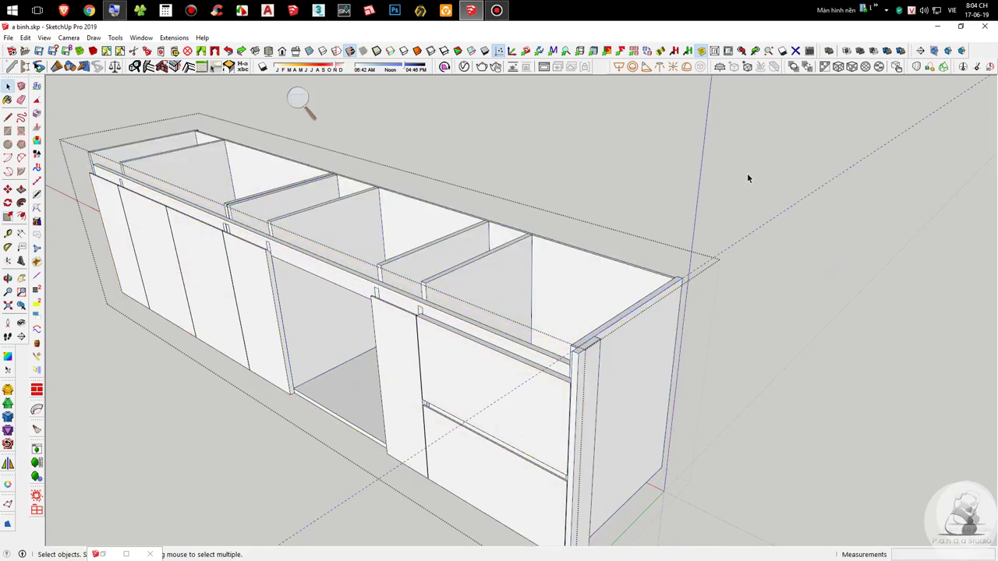
Step: Hide the upper cabinet's door fronts and delete the long front rail running across the dividers
middle_drag(520, 335, 726, 322)
scroll(153, 242, up, 3)
click(135, 212)
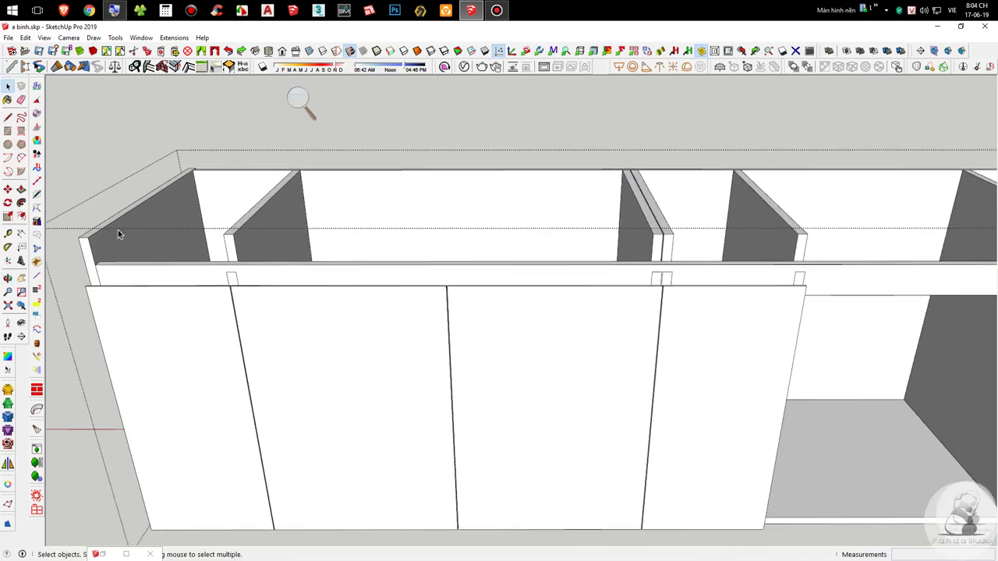
scroll(381, 215, down, 2)
click(337, 313)
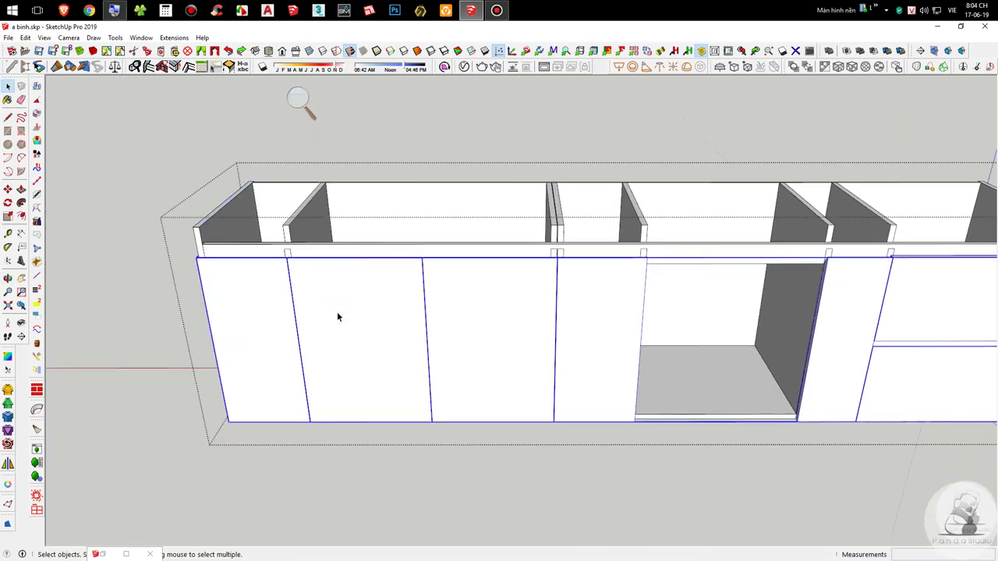
key(Delete)
click(378, 248)
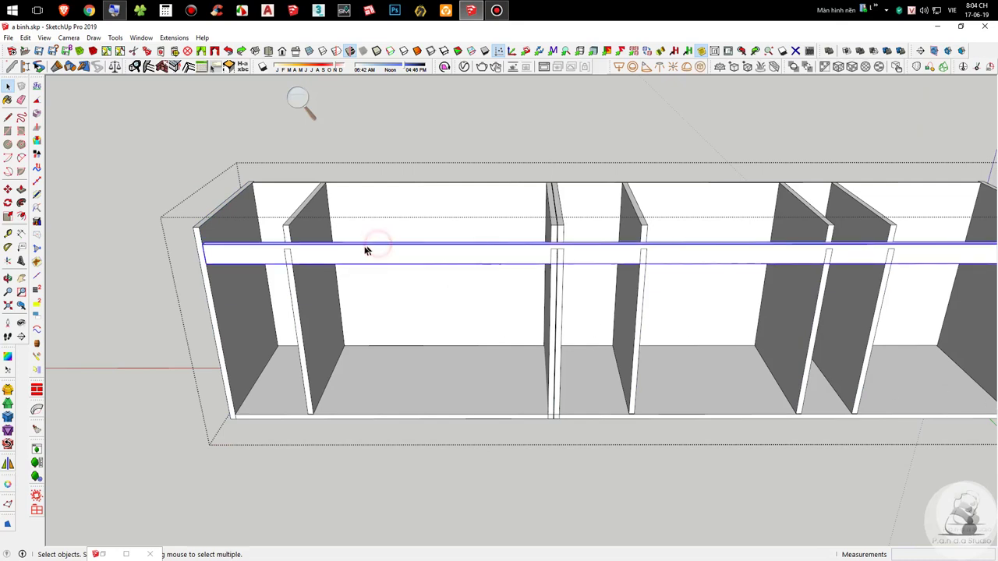
scroll(372, 250, up, 2)
key(Delete)
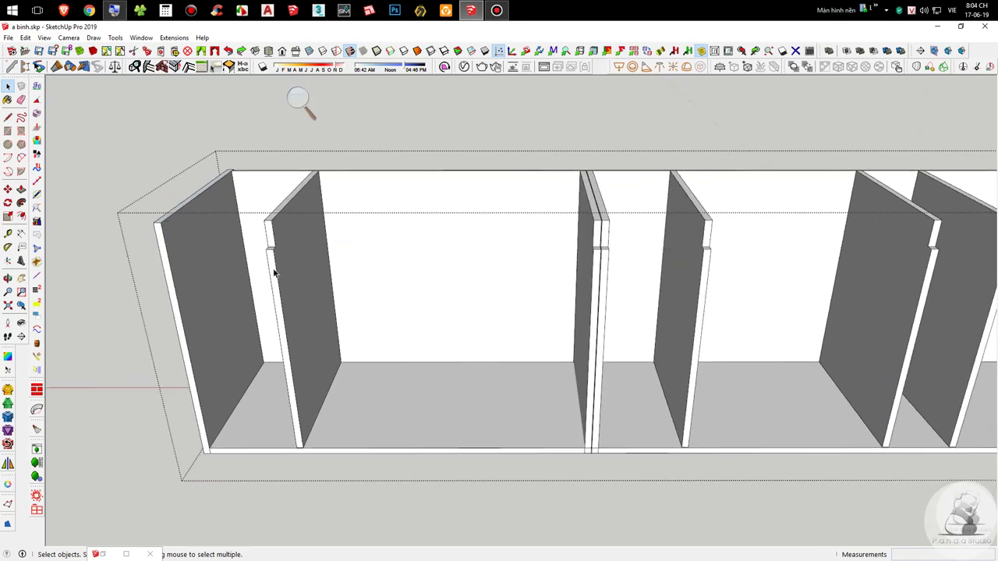
Step: Copy the upper cabinet's bottom panel up to the top of the end panel as a top panel
click(231, 251)
middle_drag(303, 324, 314, 302)
click(282, 446)
key(m)
key(ctrl)
click(205, 457)
click(187, 269)
scroll(176, 226, up, 3)
click(164, 210)
Step: Move the copied top panel sideways so its front corner meets the end panel's outer top corner
scroll(456, 245, down, 4)
middle_drag(452, 249, 607, 238)
key(m)
scroll(416, 278, up, 5)
click(416, 278)
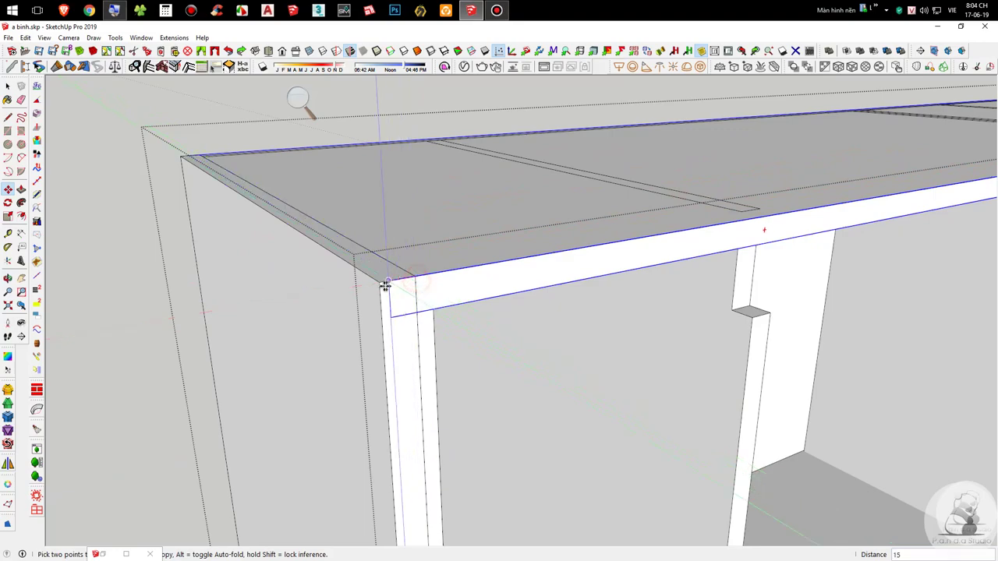
click(379, 284)
Step: Pull out the recessed face at the top of the divider nearest the far end panel to fill its notch
scroll(203, 334, down, 5)
mouse_move(298, 321)
middle_down()
mouse_move(528, 311)
mouse_move(298, 321)
middle_up()
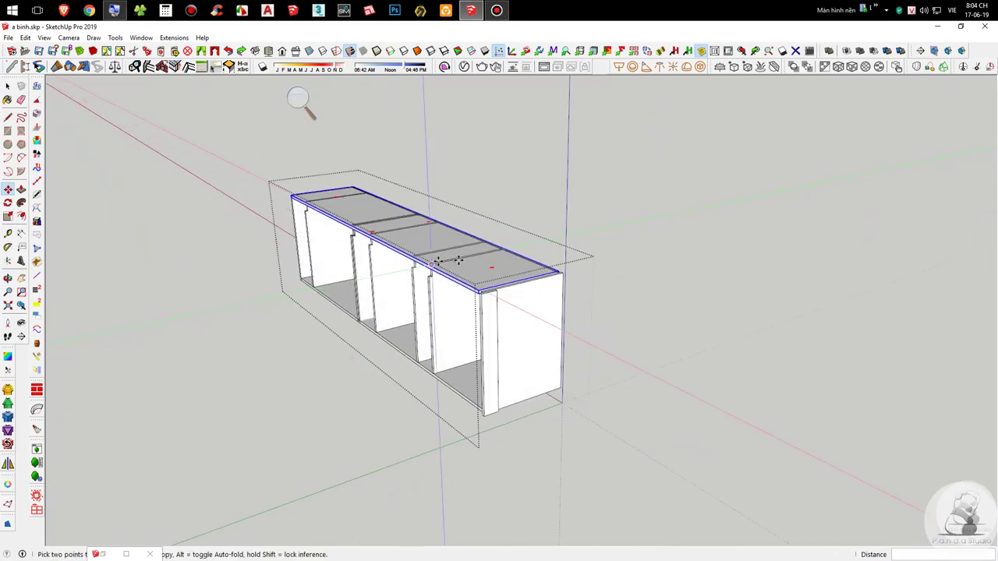
scroll(438, 264, up, 3)
middle_drag(474, 304, 735, 354)
scroll(735, 354, down, 3)
shift+middle_drag(435, 294, 445, 269)
scroll(553, 316, up, 3)
key(space)
double_click(435, 243)
scroll(434, 243, up, 2)
key(p)
drag(409, 230, 408, 263)
key(space)
drag(335, 223, 561, 294)
click(671, 297)
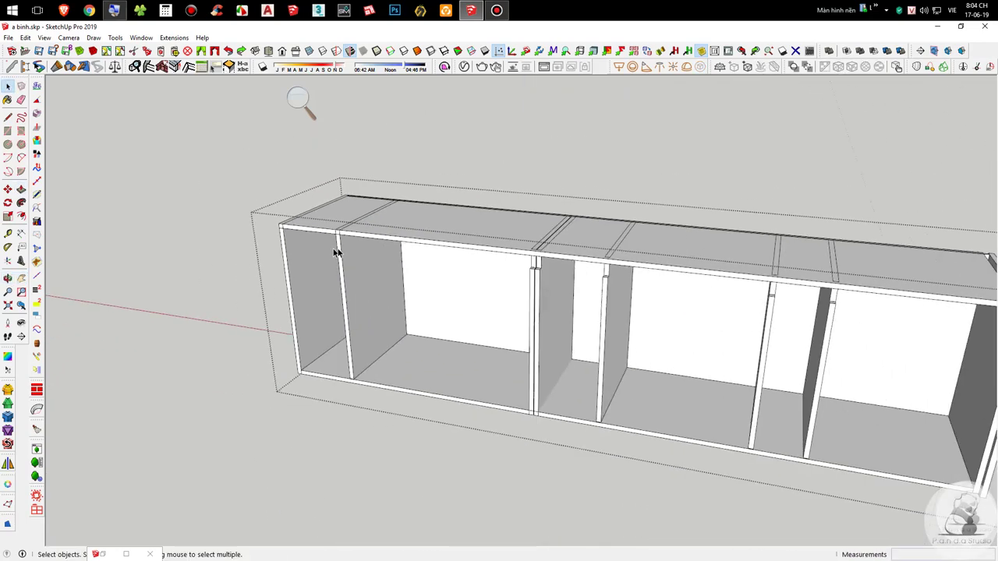
Step: Fill the front notches at the tops of the two adjoining middle dividers with Push/Pull
scroll(521, 289, up, 3)
scroll(577, 246, up, 5)
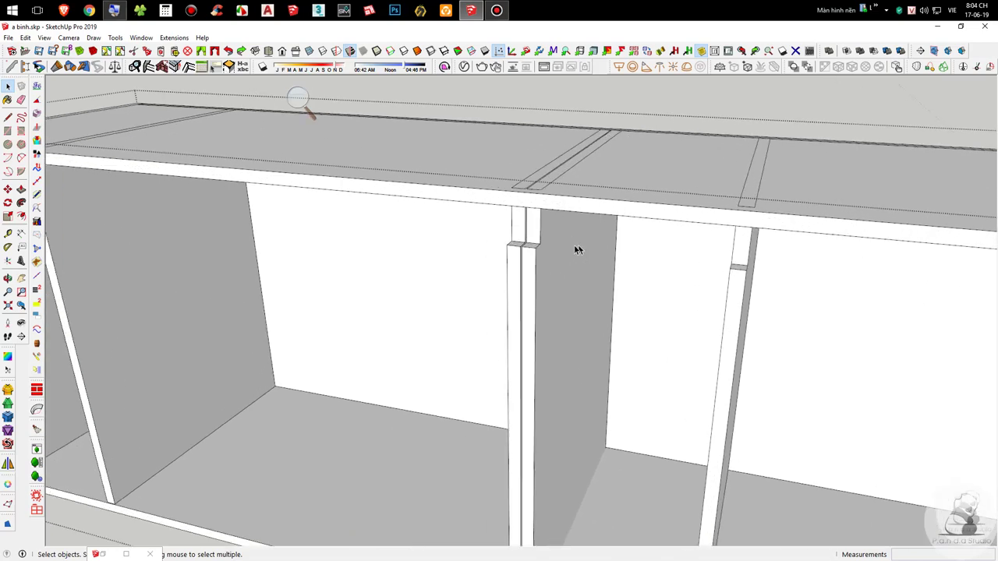
double_click(492, 224)
key(p)
drag(493, 232, 487, 262)
key(space)
scroll(439, 272, down, 7)
click(540, 269)
scroll(534, 281, up, 3)
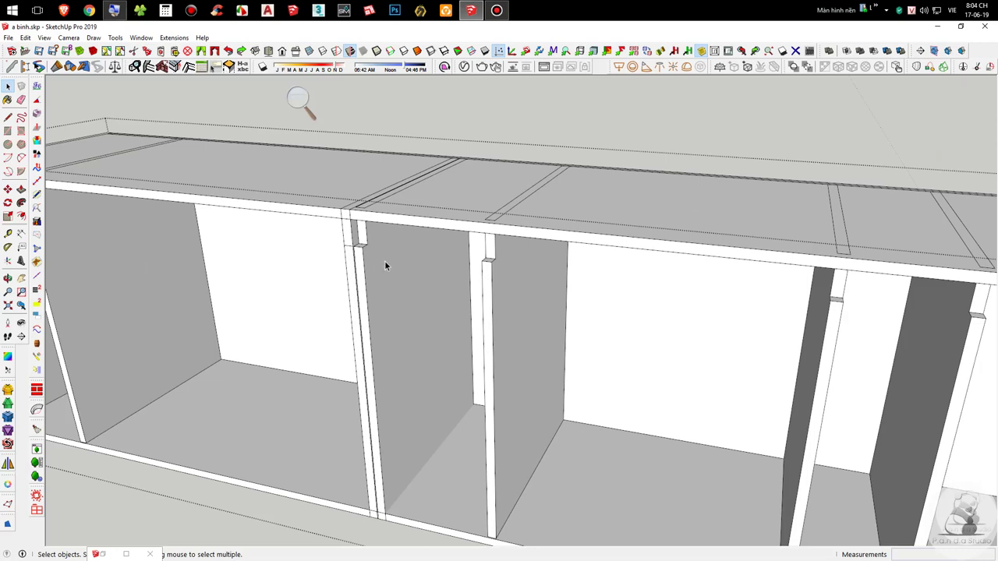
double_click(385, 262)
key(p)
scroll(367, 240, up, 2)
double_click(362, 233)
key(space)
click(570, 303)
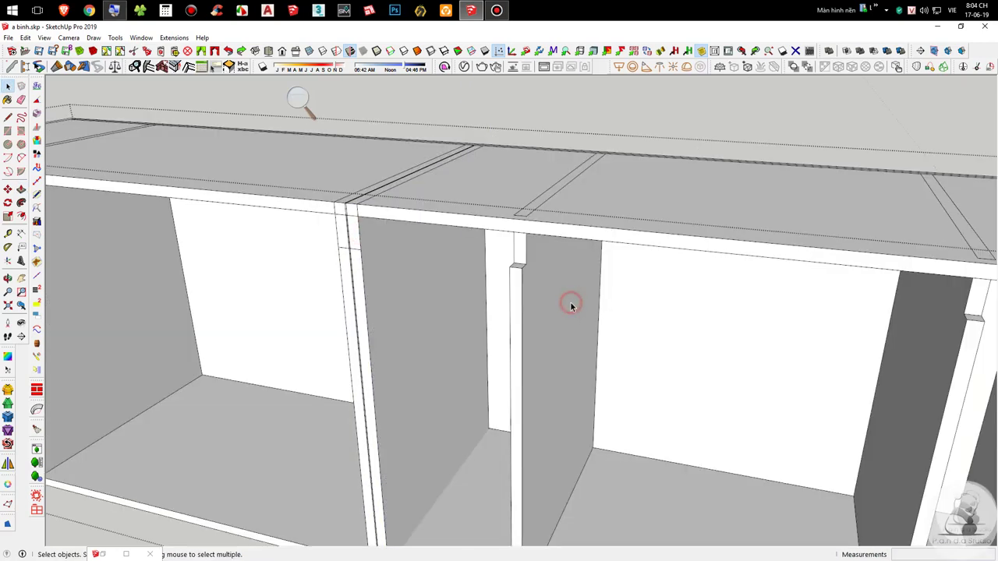
Step: Fill the notch at the top of the single divider next to the adjoining pair with Push/Pull
double_click(586, 303)
key(p)
double_click(515, 246)
key(space)
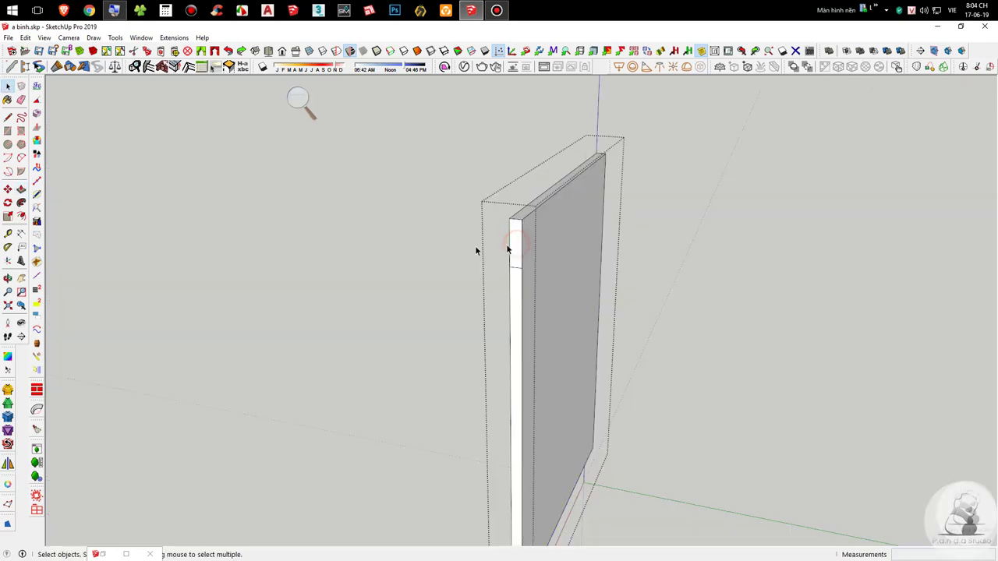
scroll(585, 315, down, 5)
click(591, 313)
Step: Fill the top notches of the last two dividers with Push/Pull, making their front edges flush
scroll(591, 313, up, 4)
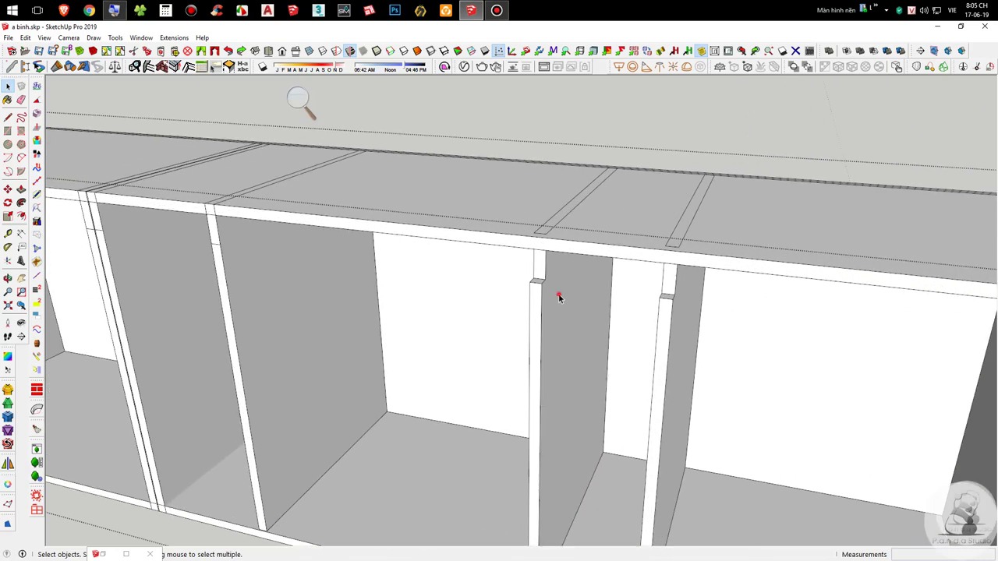
double_click(559, 293)
key(p)
double_click(531, 297)
key(space)
click(694, 307)
double_click(668, 296)
key(p)
double_click(673, 287)
key(space)
scroll(781, 323, down, 3)
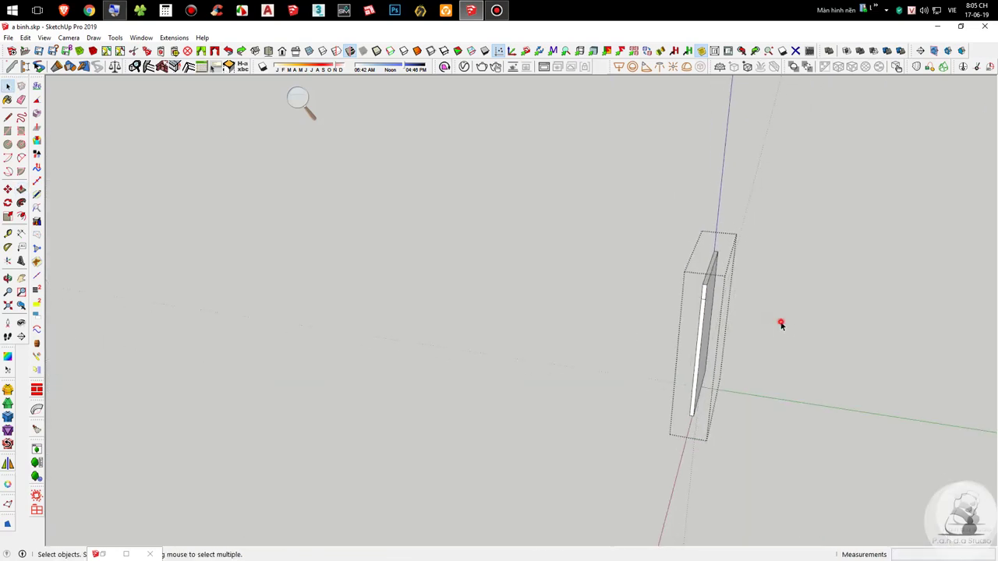
click(782, 325)
scroll(782, 325, down, 2)
Step: Scale the cabinet's upright panels shorter along the blue axis, to about 0.97, ending at the underside of the top panel
scroll(455, 274, up, 5)
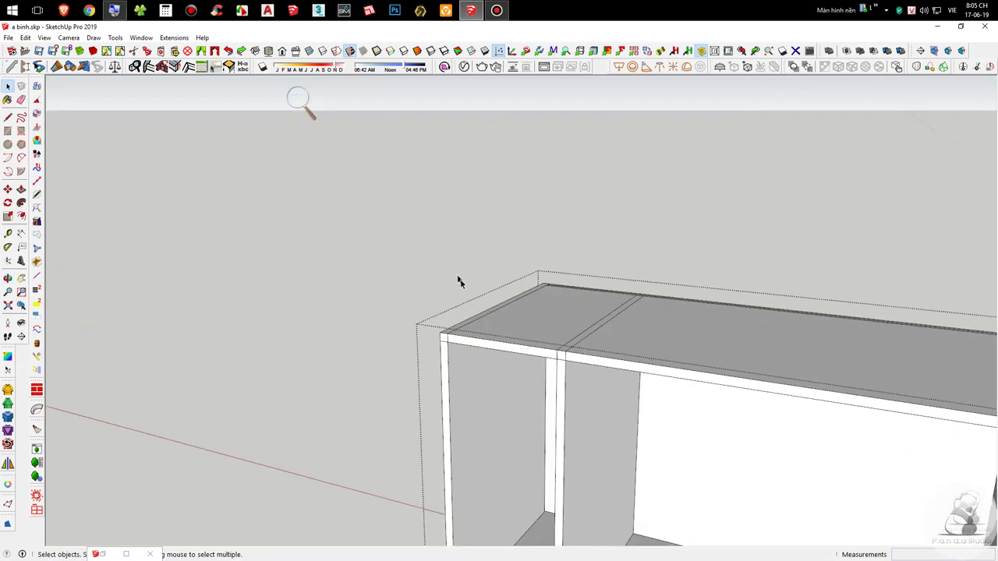
scroll(452, 300, up, 2)
click(443, 304)
scroll(448, 296, up, 2)
scroll(366, 238, down, 6)
middle_drag(570, 294, 704, 293)
drag(427, 279, 289, 274)
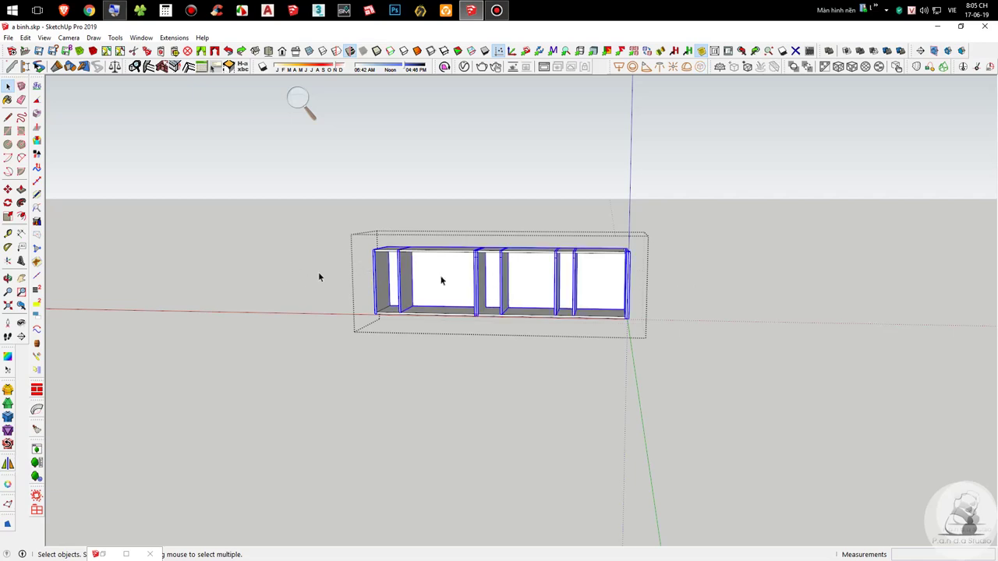
scroll(465, 265, up, 5)
key(s)
scroll(499, 238, up, 3)
drag(537, 239, 418, 251)
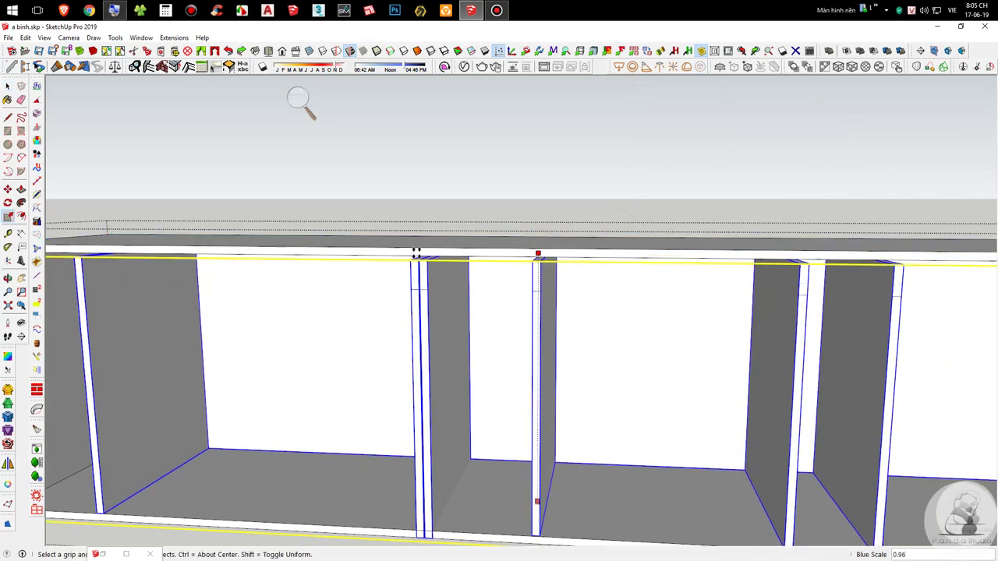
scroll(575, 267, down, 4)
scroll(227, 261, up, 5)
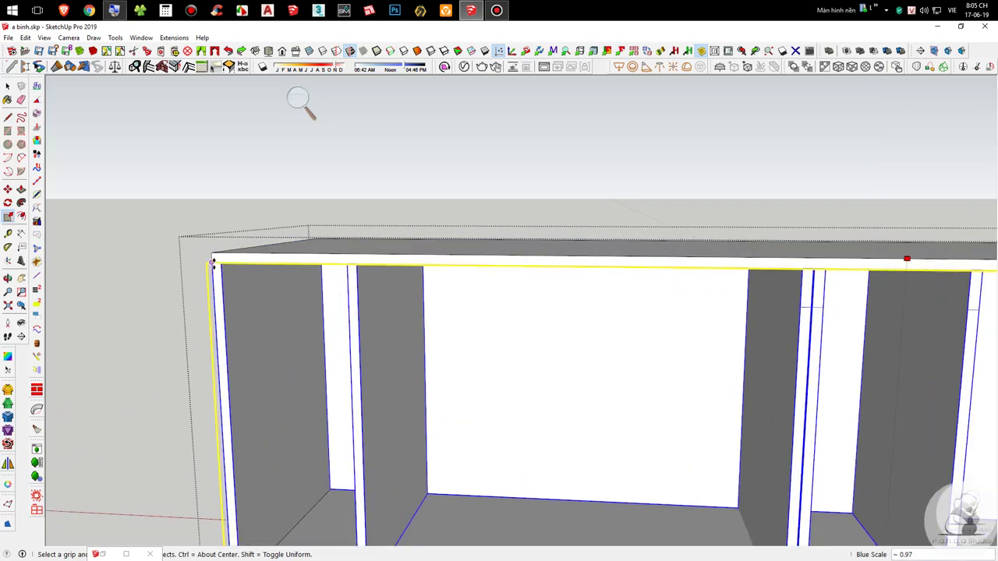
key(space)
scroll(209, 259, down, 5)
Step: Scale the top panel shorter along its length, to about 0.42, ending at the seam between the two adjoining dividers
middle_drag(561, 318, 465, 322)
scroll(485, 332, down, 3)
scroll(668, 307, up, 2)
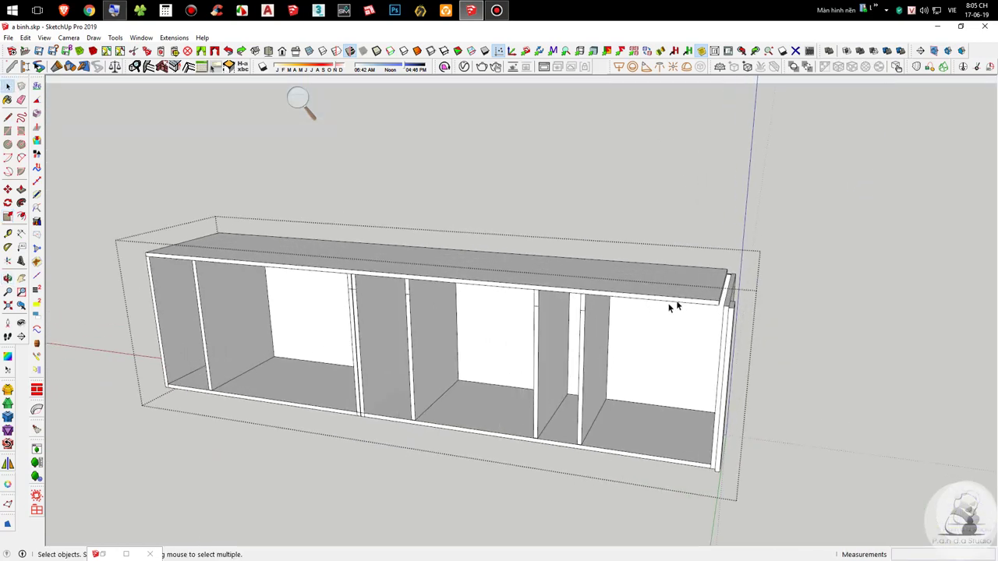
click(689, 292)
scroll(699, 292, up, 5)
scroll(761, 291, down, 2)
key(s)
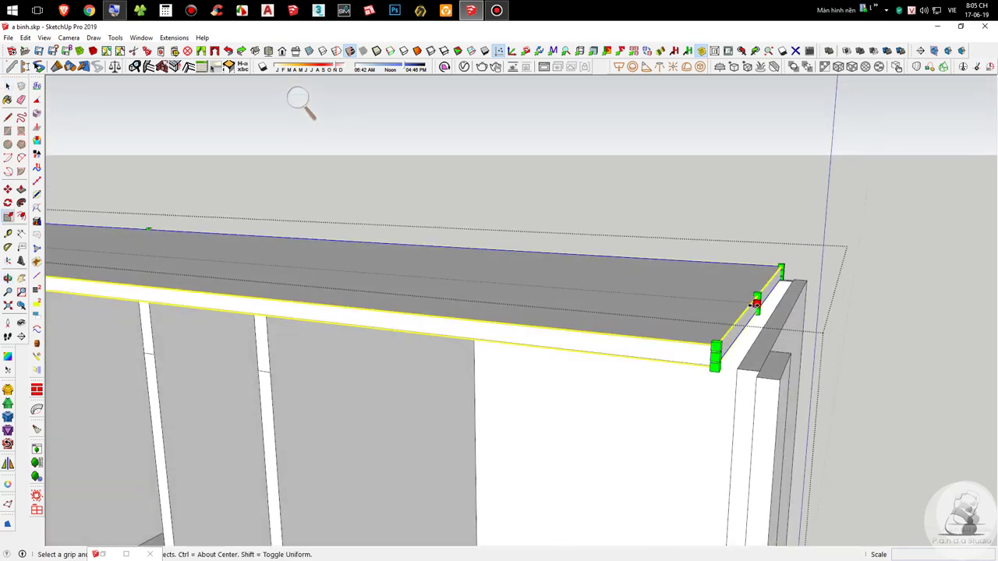
scroll(754, 291, down, 5)
scroll(729, 313, down, 1)
scroll(423, 298, up, 2)
scroll(484, 289, up, 8)
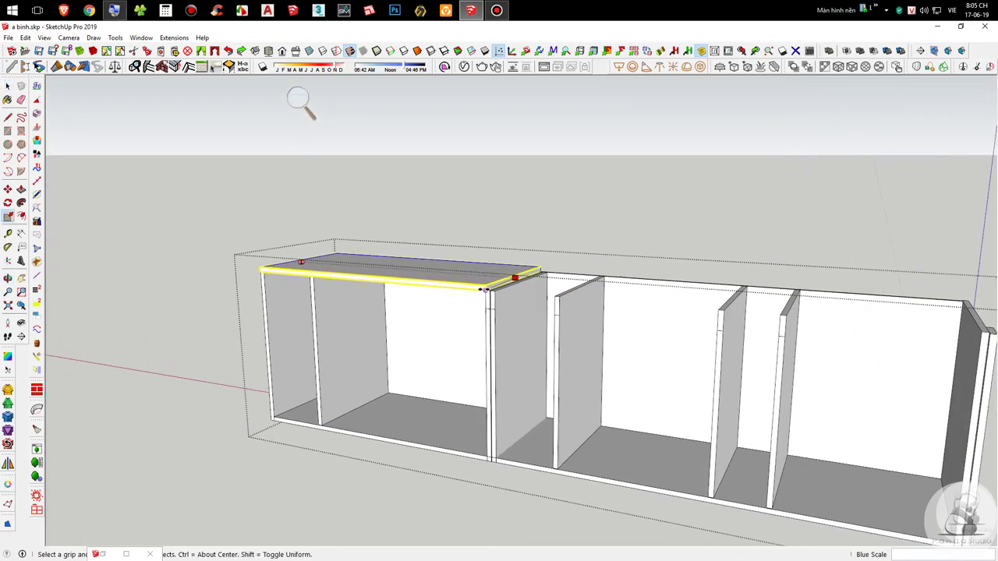
scroll(497, 288, up, 2)
drag(497, 288, 535, 325)
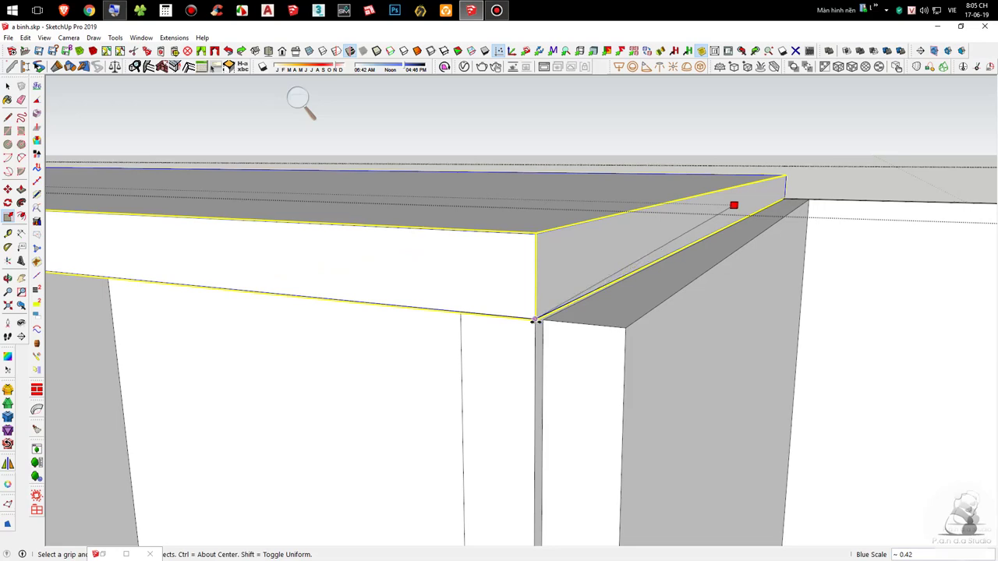
key(space)
Step: Copy the shortened top panel lengthwise so the copy starts at the seam between the two adjoining dividers
scroll(544, 273, down, 8)
key(m)
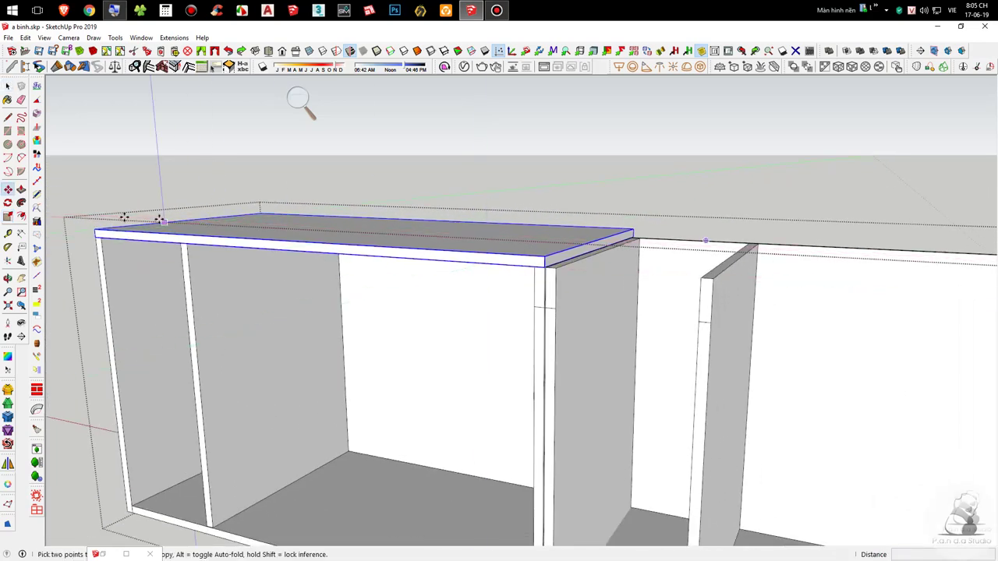
key(ctrl)
click(99, 238)
scroll(535, 263, up, 5)
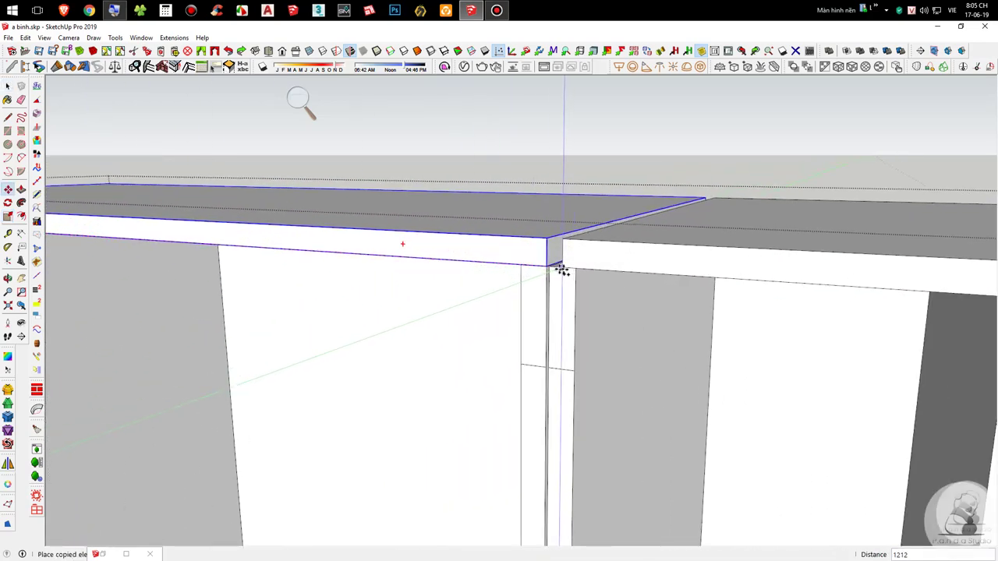
click(551, 270)
scroll(551, 270, down, 6)
scroll(457, 239, up, 3)
Step: Scale the second top panel longer, to about 1.43, up to the inner edge of the end filler
key(s)
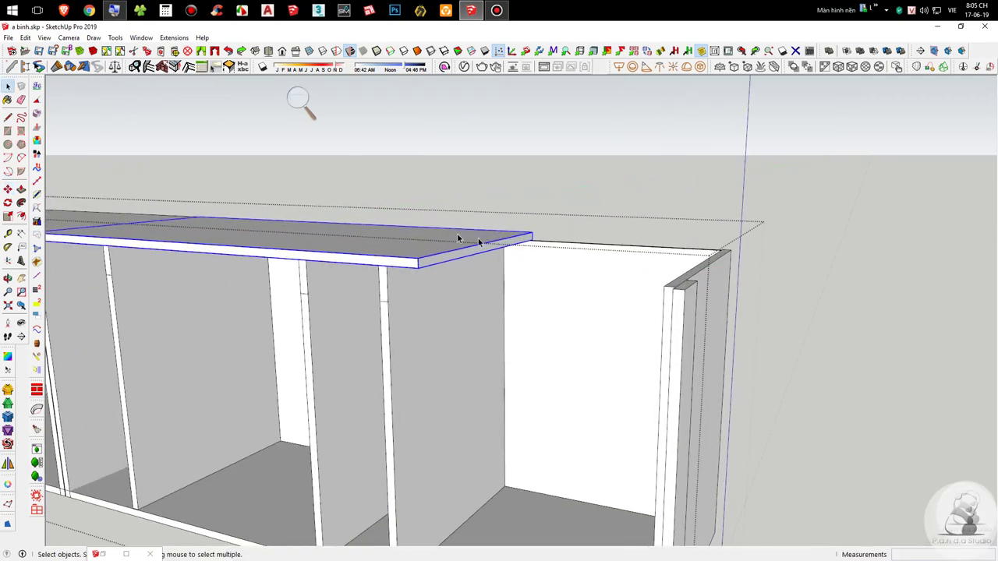
click(483, 248)
scroll(483, 248, down, 3)
scroll(680, 288, up, 3)
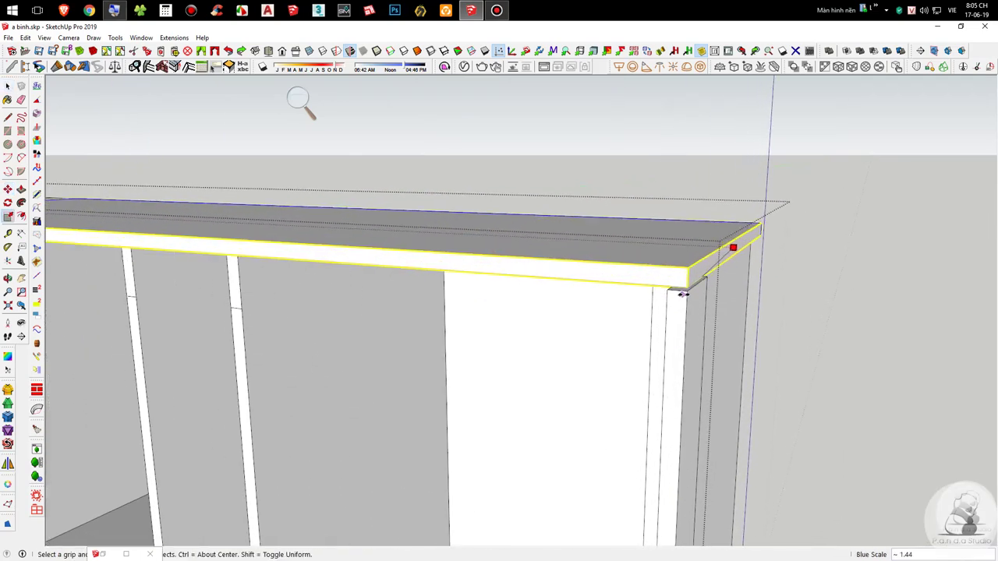
middle_drag(687, 292, 825, 265)
scroll(642, 274, up, 1)
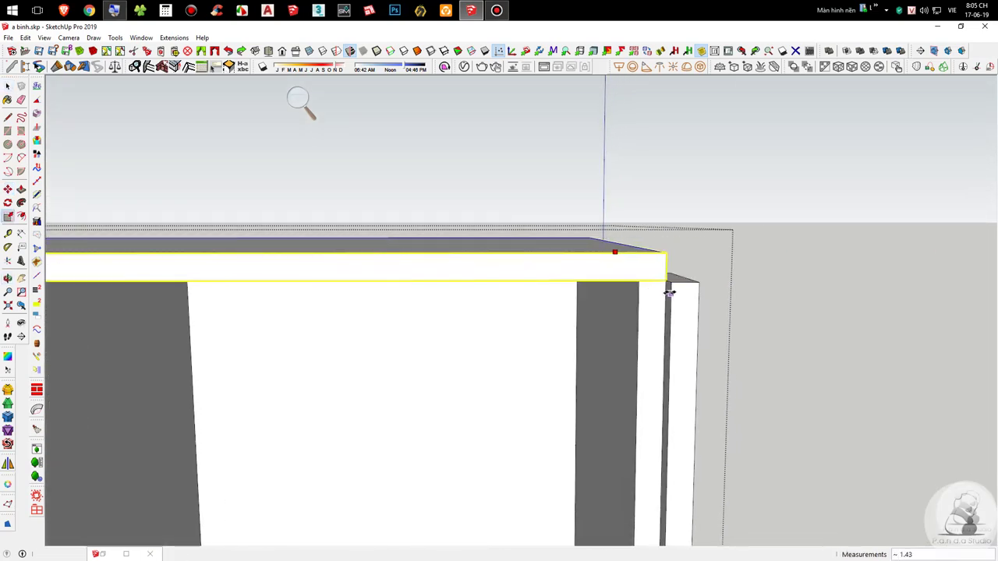
click(671, 283)
key(space)
Step: Scale the end filler panel taller, level with the upper surface of the top panel
click(679, 297)
middle_drag(679, 297, 599, 354)
key(s)
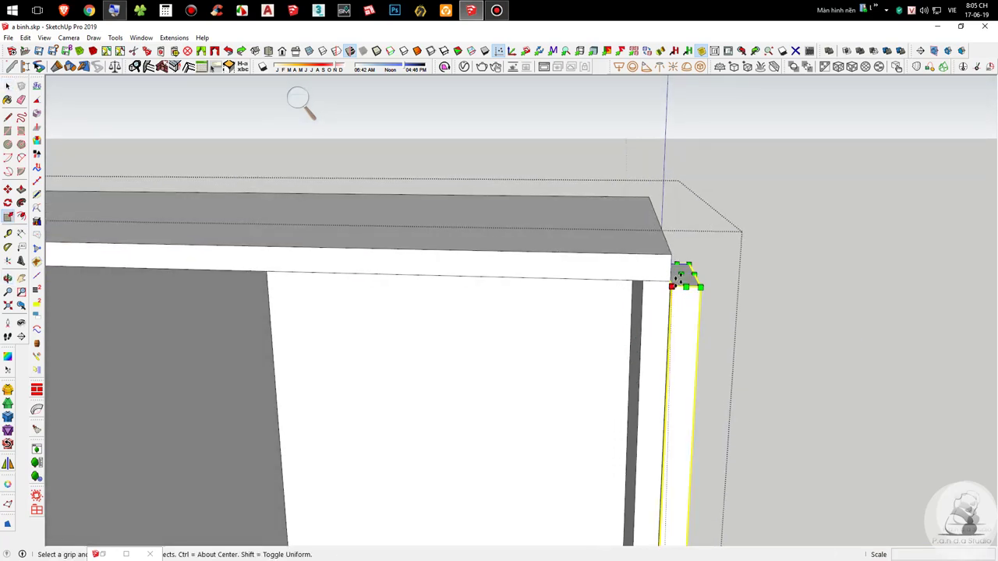
click(672, 255)
key(space)
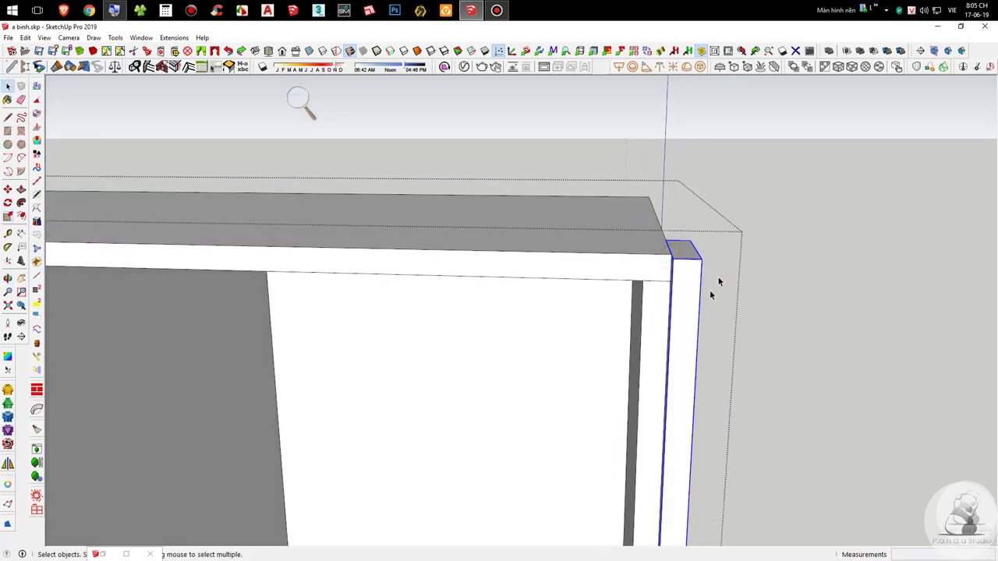
scroll(728, 272, down, 5)
middle_drag(425, 350, 447, 329)
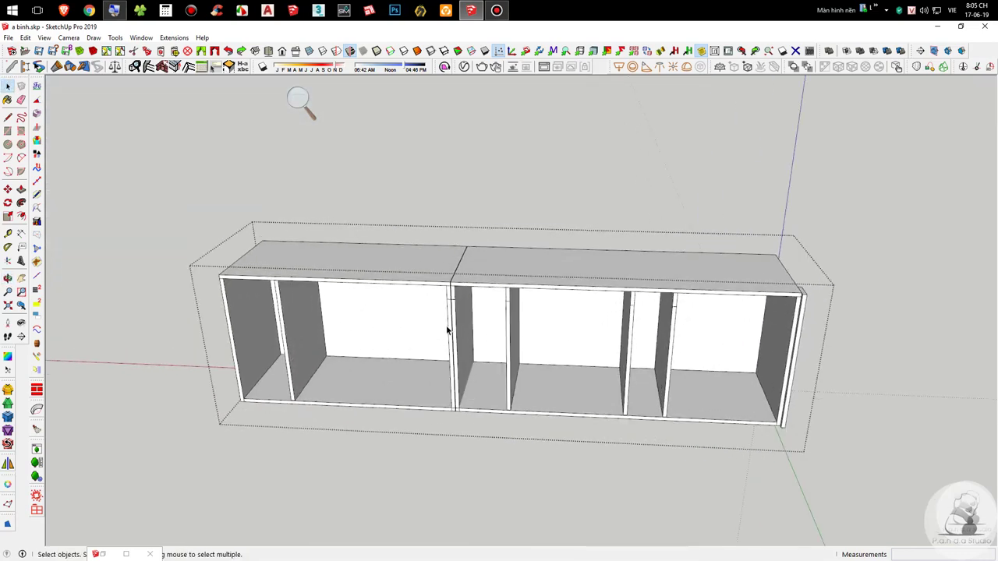
Step: Unhide the upper cabinet's door fronts and select them
key(shift+h)
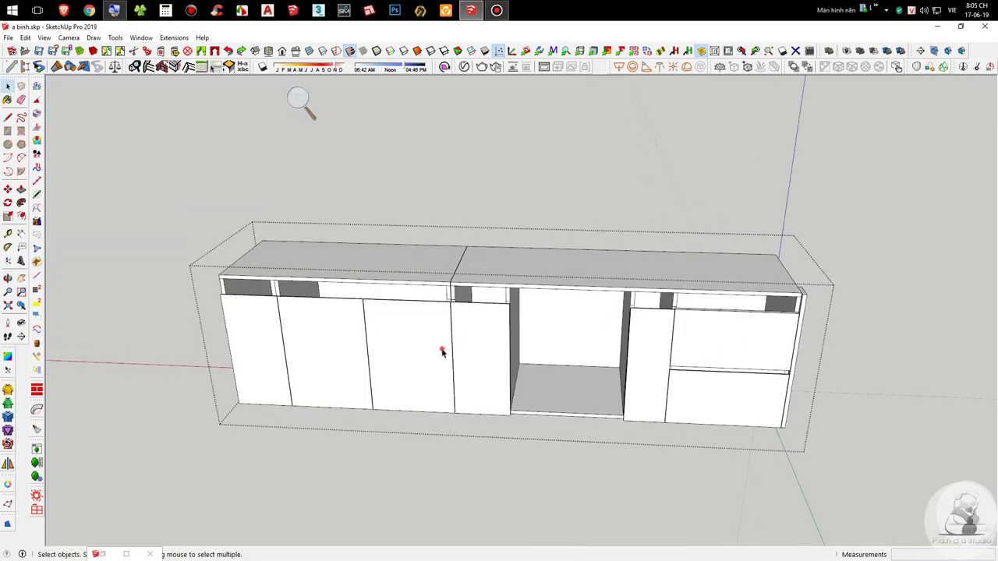
click(441, 353)
scroll(471, 356, up, 3)
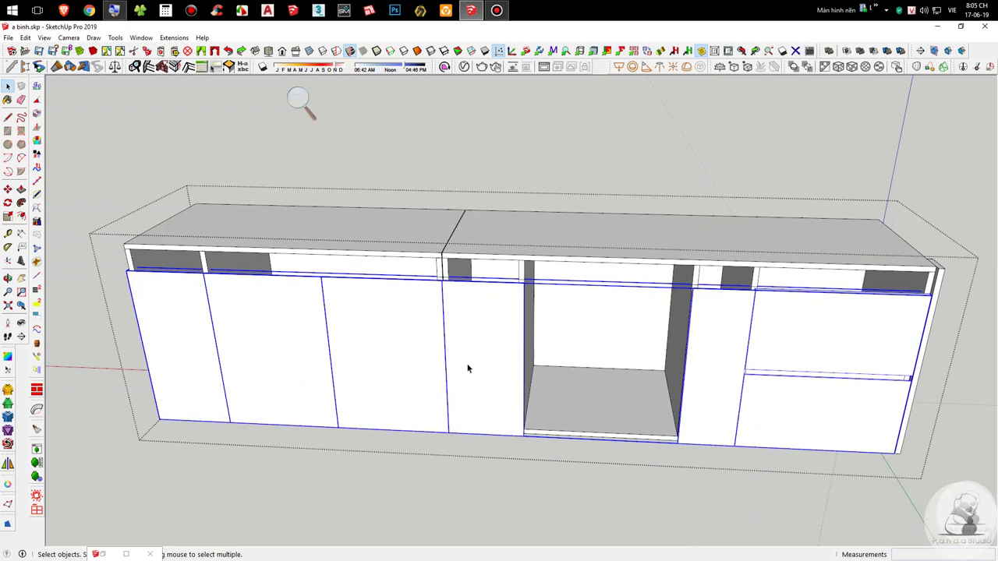
middle_drag(469, 369, 465, 269)
key(m)
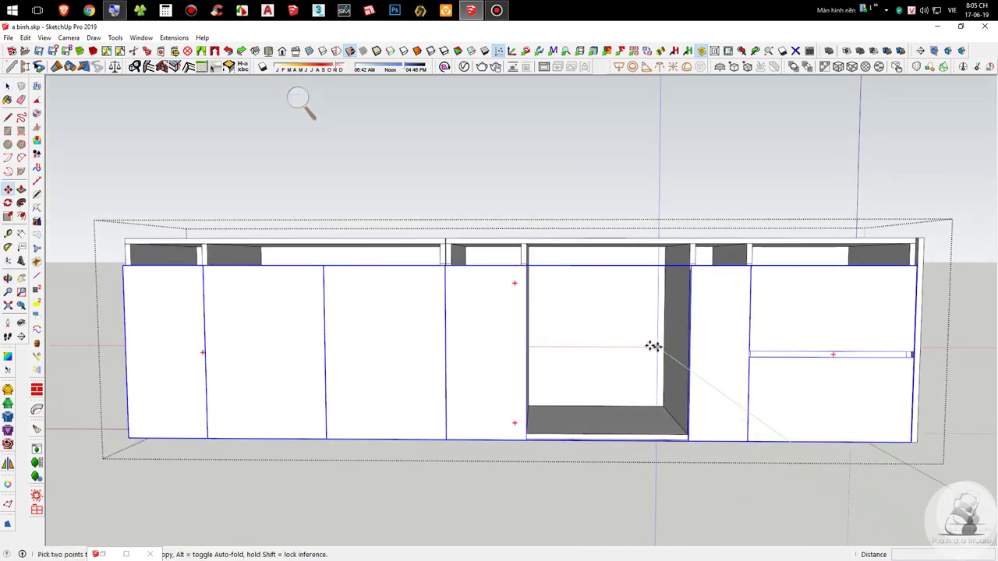
click(515, 282)
key(space)
middle_drag(705, 356, 740, 286)
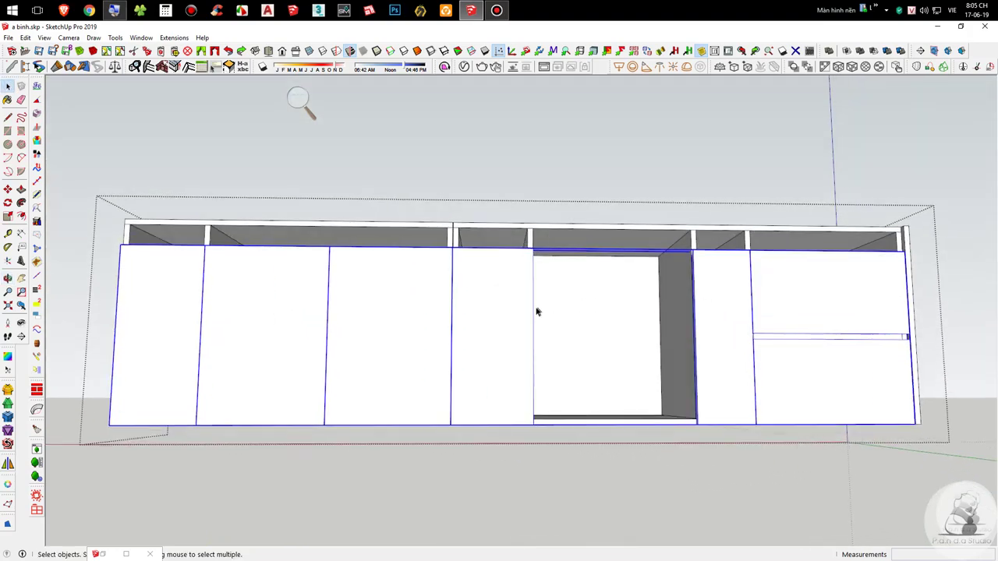
Step: Remove the door fronts from the upper cabinet
middle_drag(546, 305, 501, 385)
scroll(642, 315, down, 3)
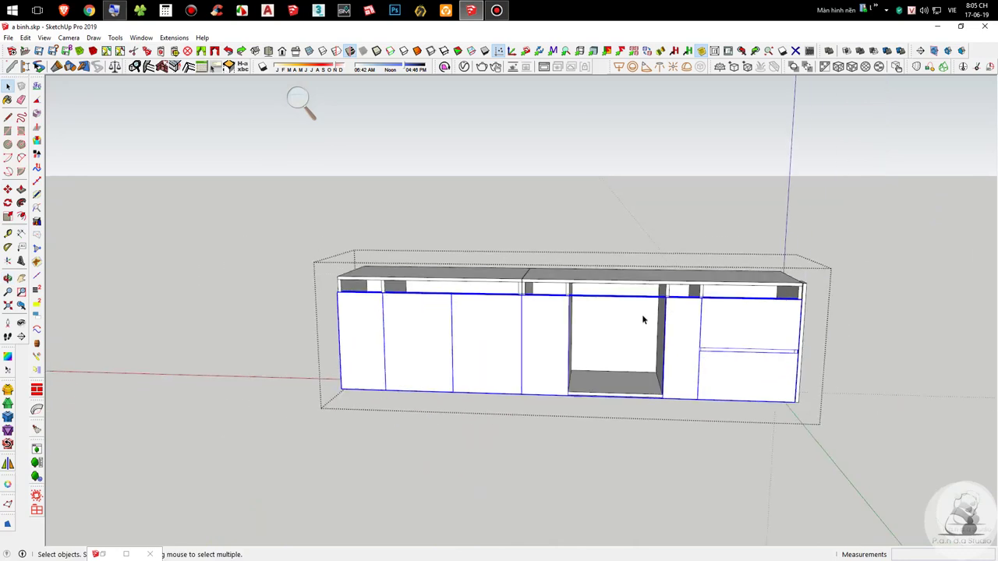
scroll(689, 326, up, 3)
key(Delete)
scroll(490, 295, up, 3)
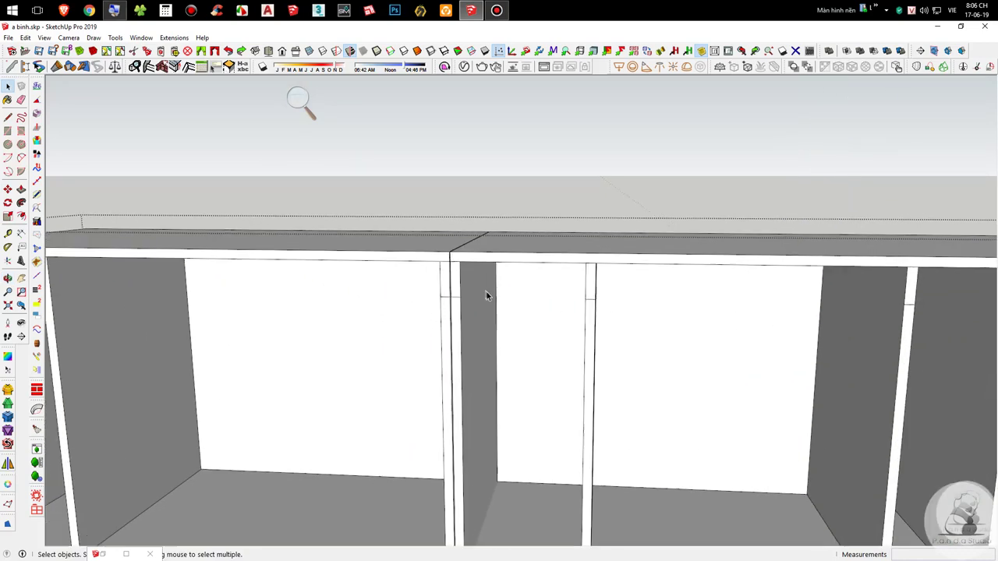
Step: Restore the upper cabinet's door fronts by undoing their removal
middle_drag(505, 293, 201, 258)
middle_drag(416, 286, 679, 367)
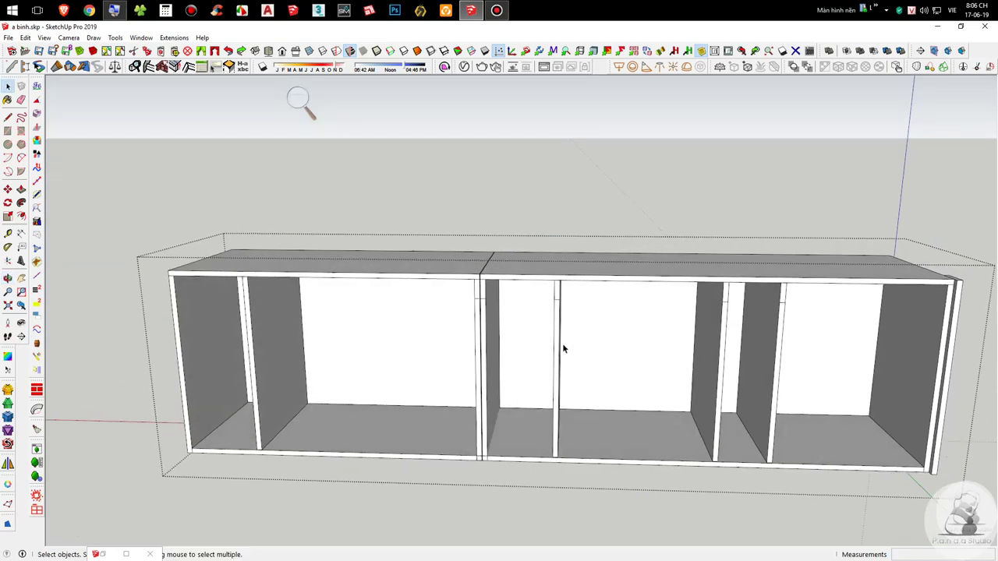
key(ctrl+z)
Step: Run CleanUp on all selected parts of the upper cabinet, purging unused items and erasing hidden geometry
scroll(562, 343, down, 4)
scroll(557, 343, down, 1)
drag(283, 196, 813, 426)
key(shift+c)
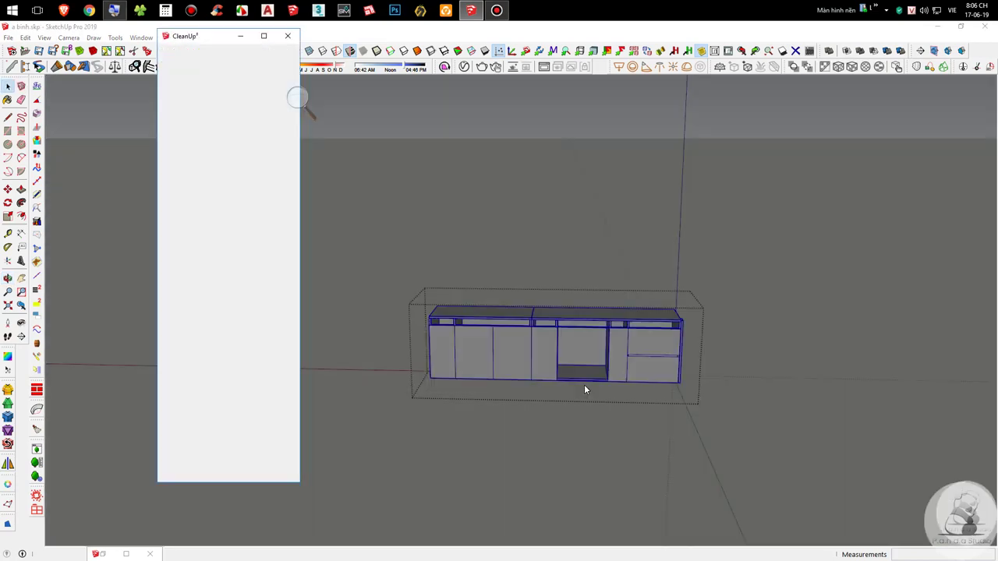
click(252, 470)
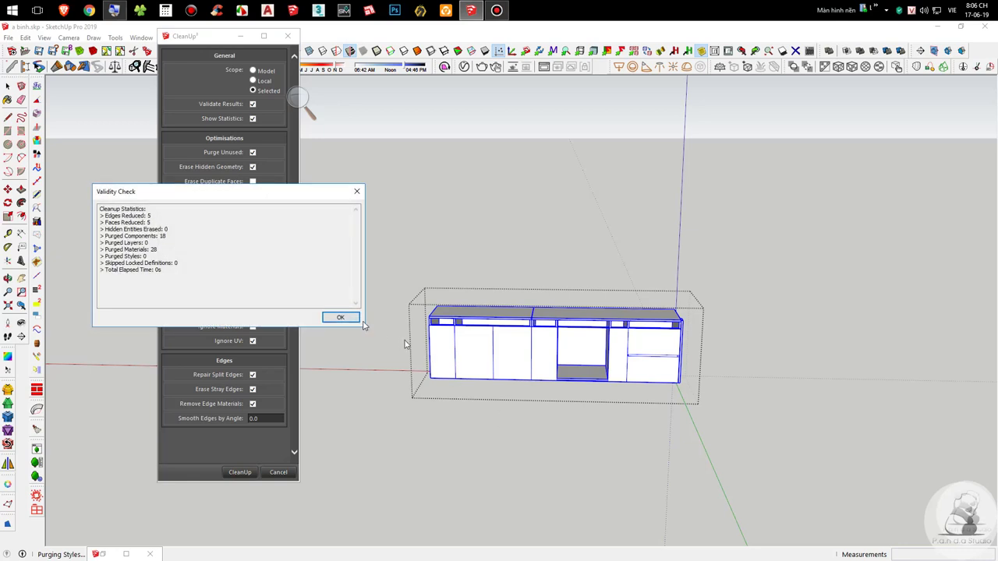
click(344, 319)
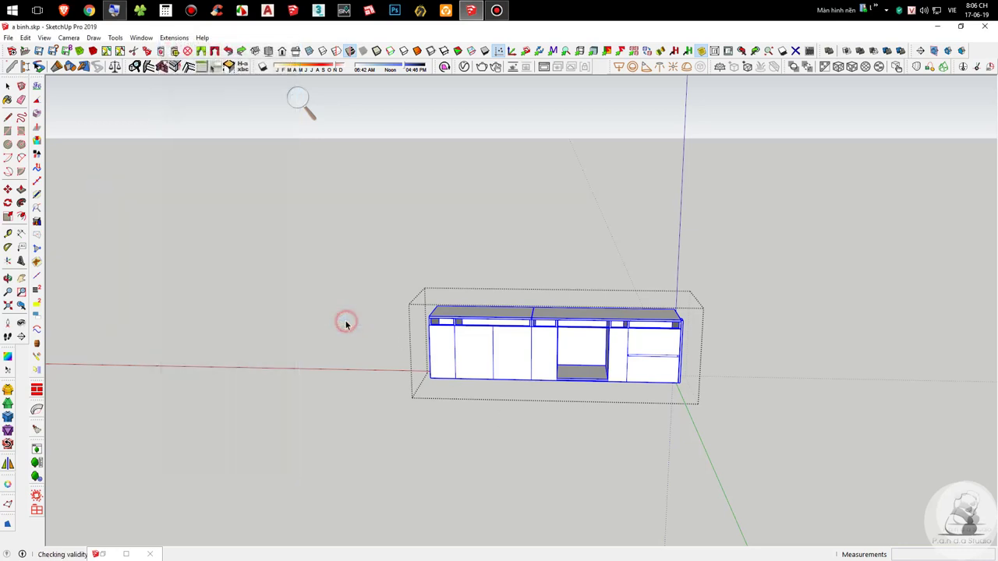
click(610, 351)
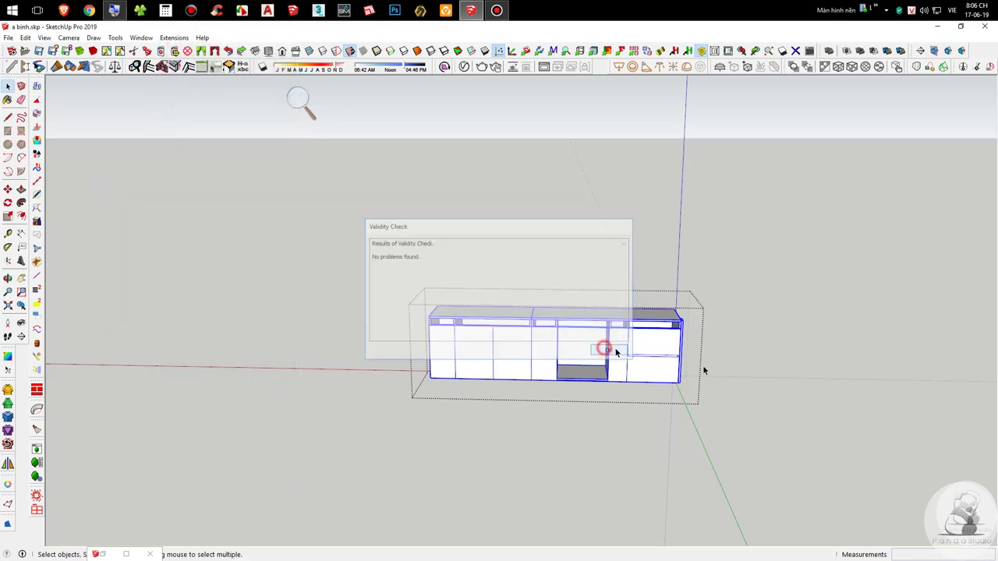
Step: Check the divider beside the open bay and temporarily hide the door fronts to view the bare carcass
scroll(686, 358, up, 5)
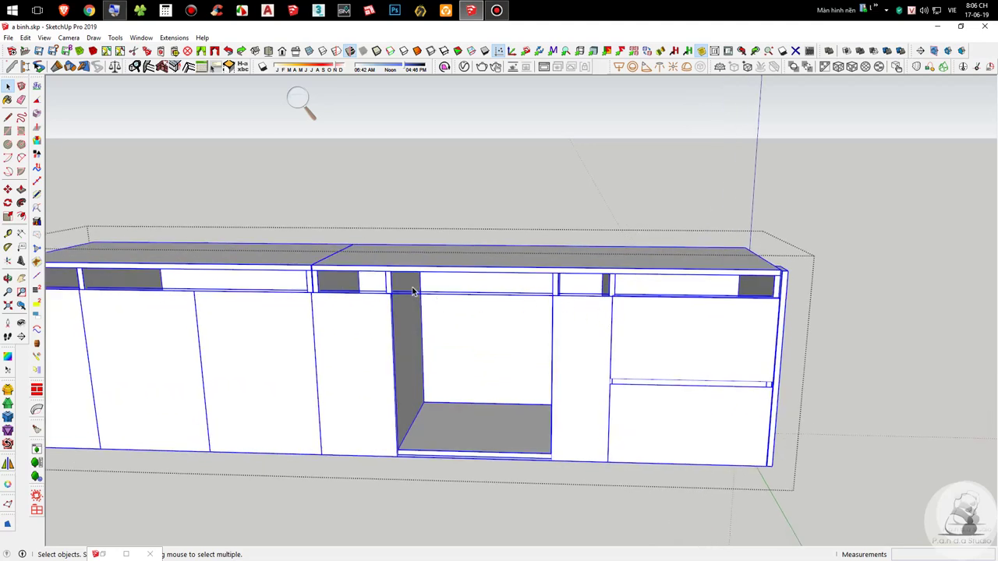
double_click(396, 295)
scroll(314, 307, up, 6)
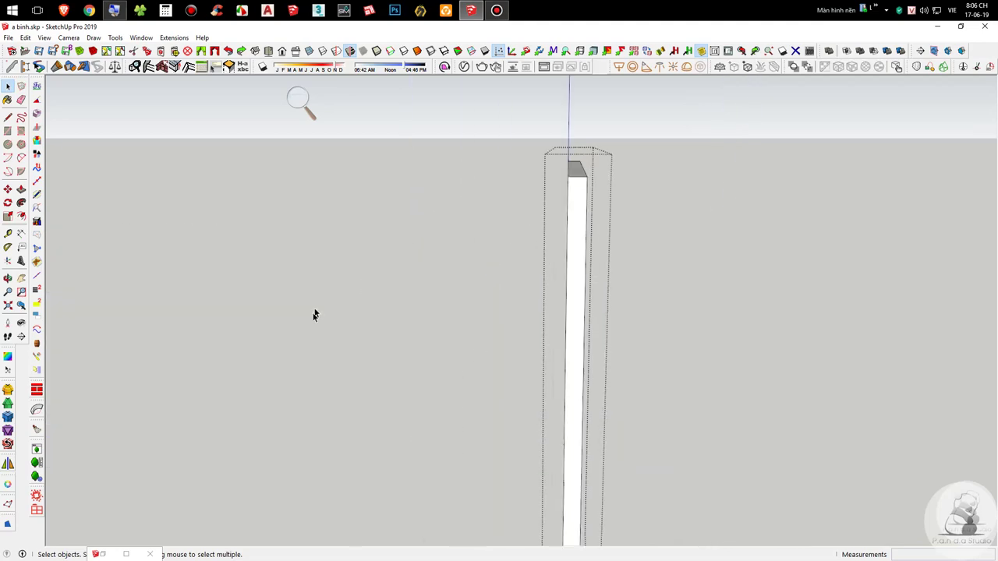
click(349, 305)
click(414, 359)
key(Delete)
double_click(495, 302)
scroll(495, 301, down, 4)
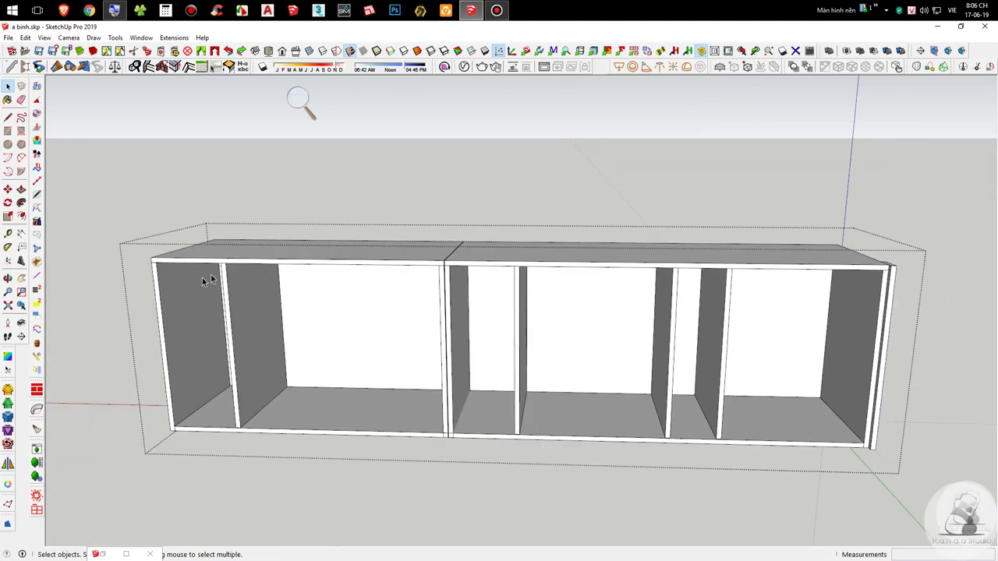
key(ctrl+z)
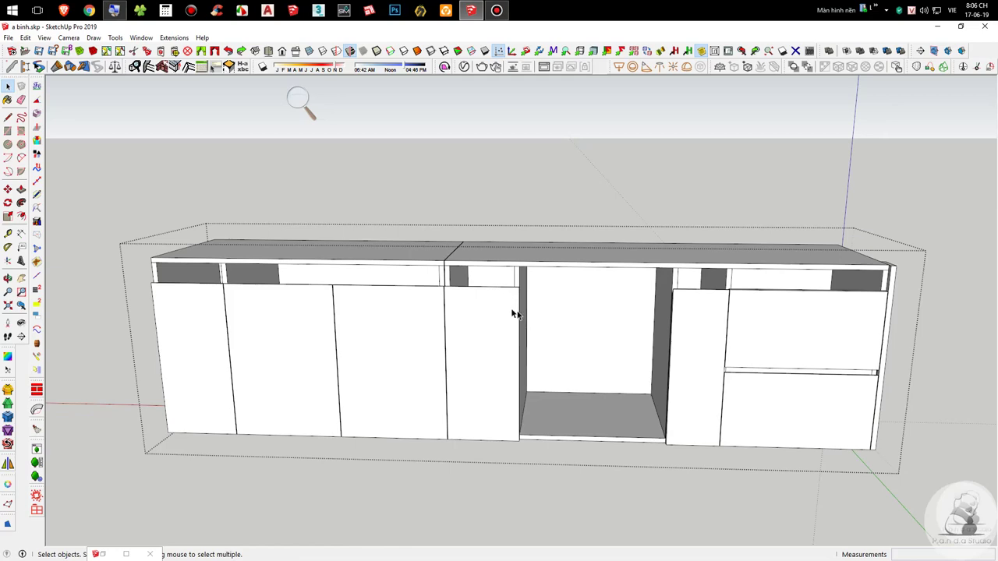
Step: Leave the upper cabinet group and examine its depth from the end against the base and tall cabinets
scroll(513, 306, down, 3)
click(930, 300)
middle_drag(779, 343, 538, 349)
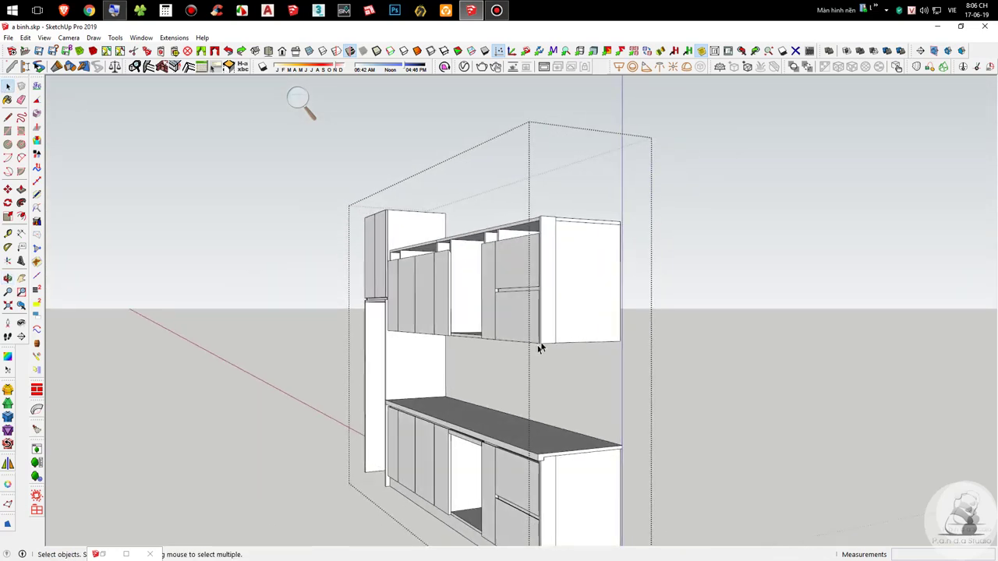
middle_drag(575, 490, 500, 454)
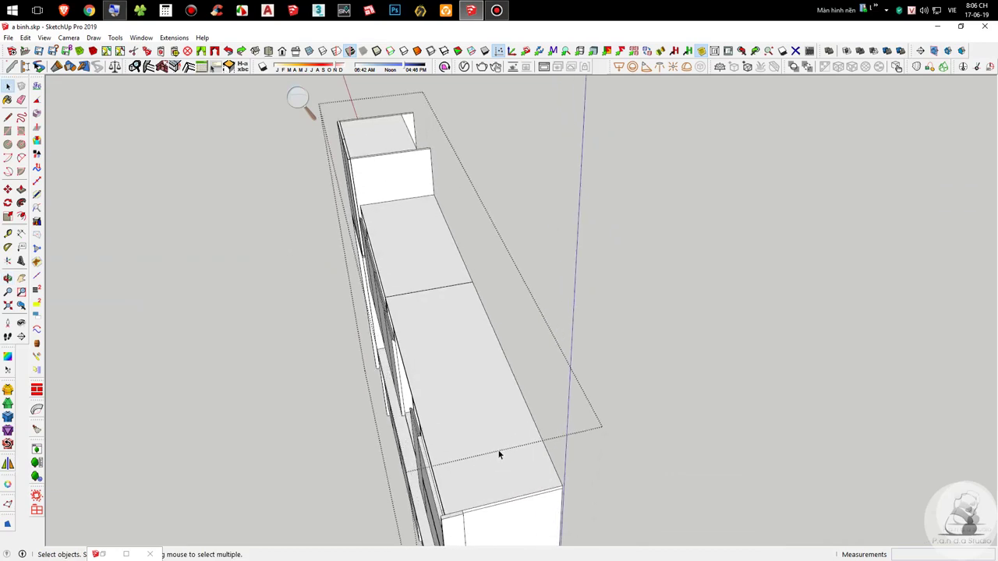
scroll(530, 341, down, 4)
scroll(496, 431, up, 4)
scroll(550, 239, up, 2)
key(t)
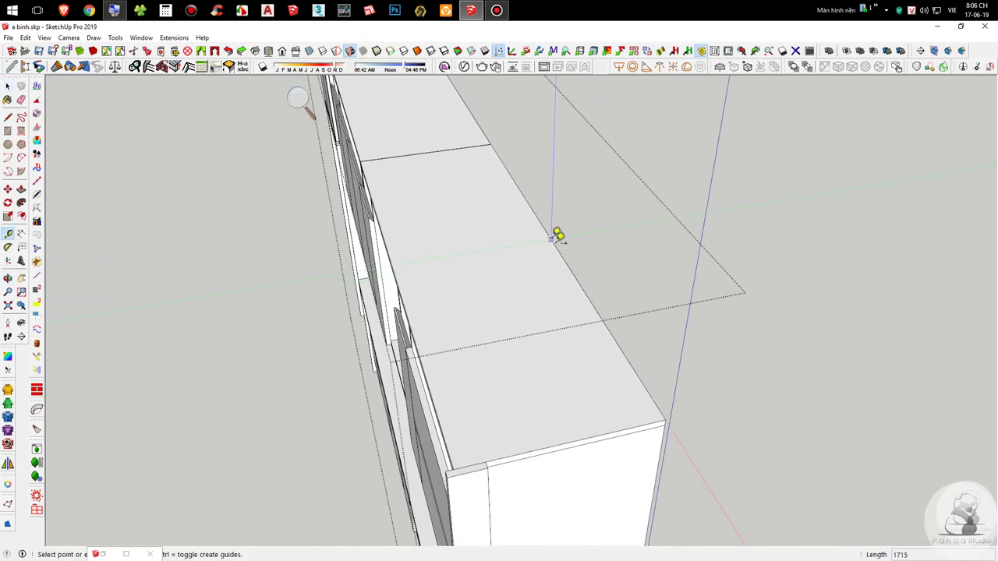
key(space)
Step: Reopen the upper cabinet group and place a guide across its top panels, parallel to the rear edge
double_click(479, 252)
scroll(554, 350, down, 4)
middle_drag(554, 350, 570, 367)
scroll(570, 352, up, 4)
key(t)
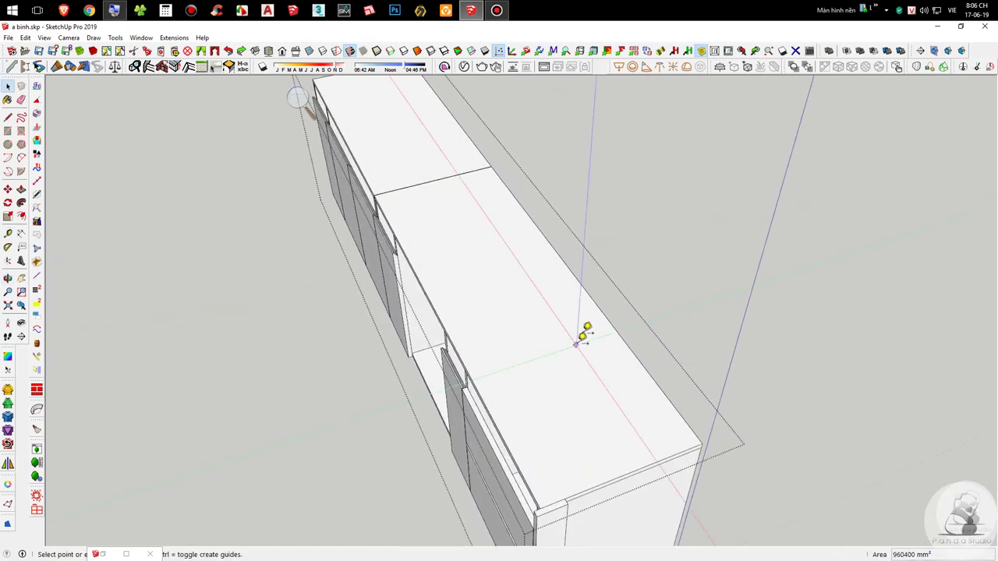
click(599, 310)
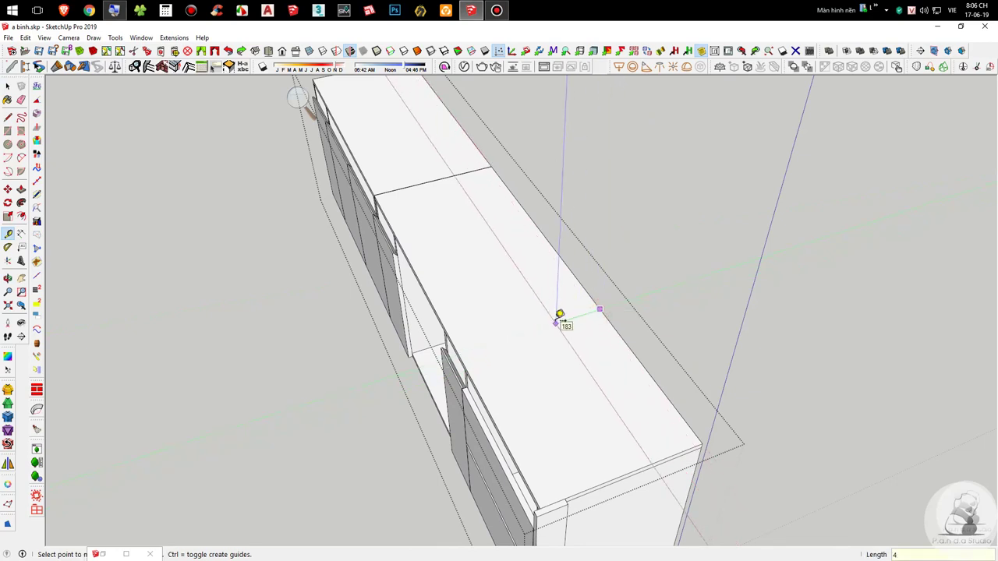
scroll(560, 316, down, 5)
scroll(550, 296, up, 3)
key(space)
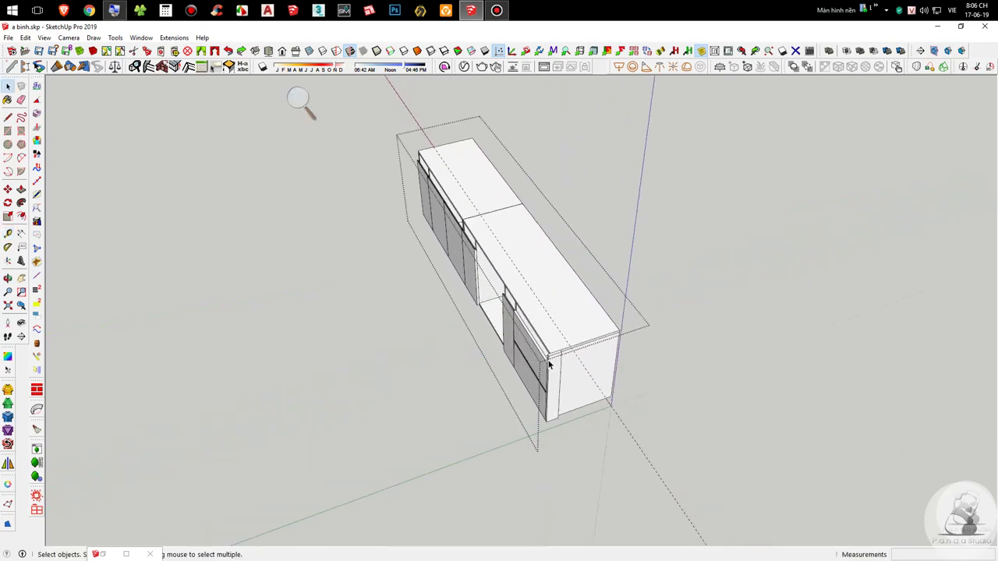
Step: Hide the upper cabinet's door fronts to expose the carcass
scroll(548, 364, up, 5)
click(559, 369)
click(513, 362)
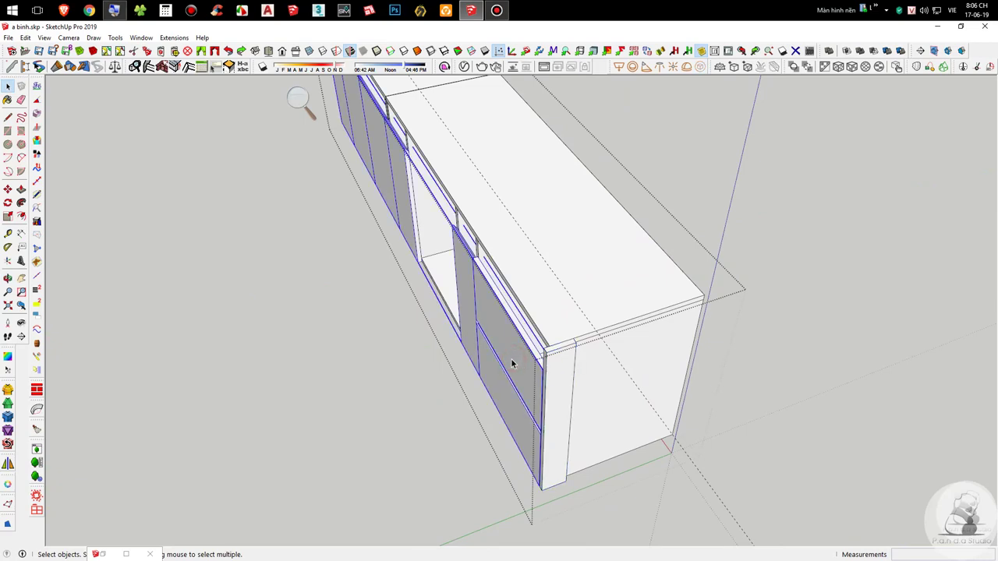
key(Delete)
click(552, 388)
middle_drag(552, 383, 672, 370)
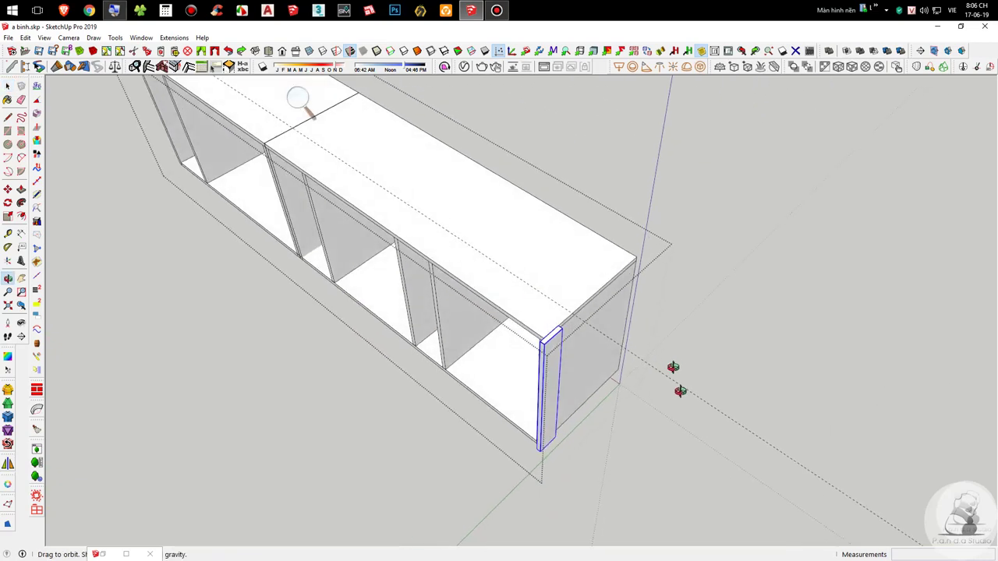
scroll(597, 325, up, 6)
key(m)
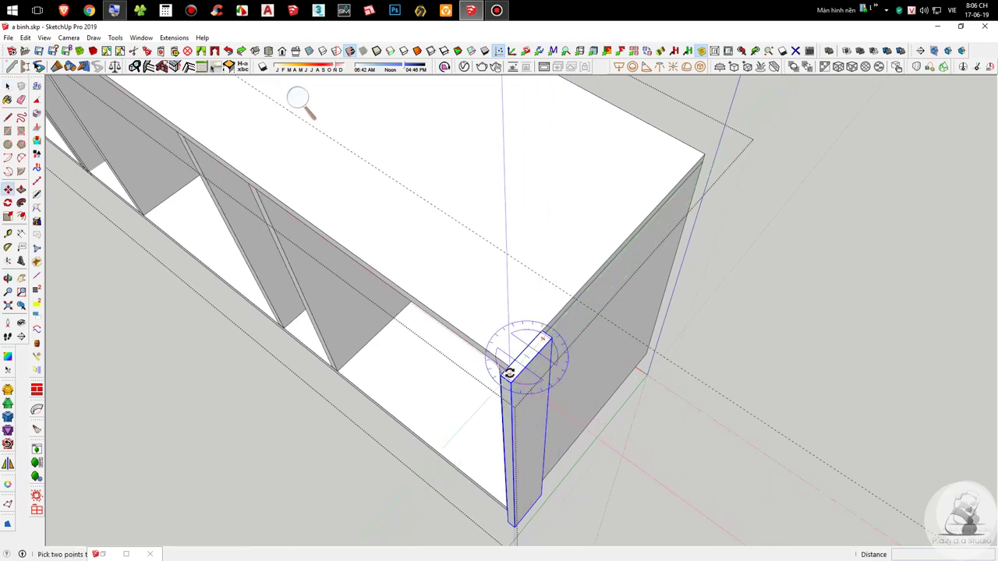
middle_drag(508, 373, 655, 332)
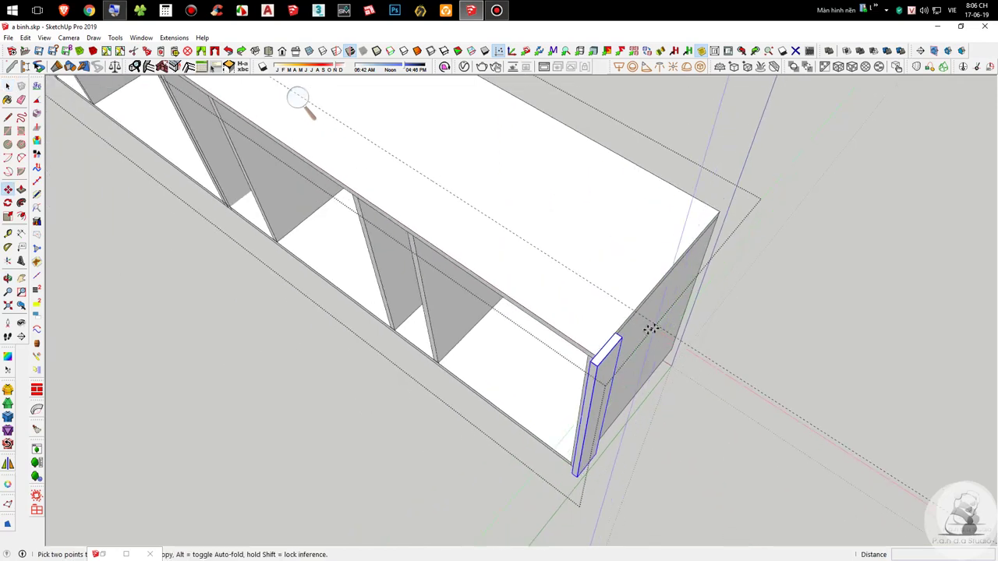
scroll(655, 331, down, 4)
middle_drag(644, 283, 522, 272)
key(space)
Step: Scale all carcass panels except the end filler to about 0.71 in depth, bringing their front edges back to the guide
scroll(329, 231, up, 2)
click(288, 204)
middle_drag(289, 205, 304, 267)
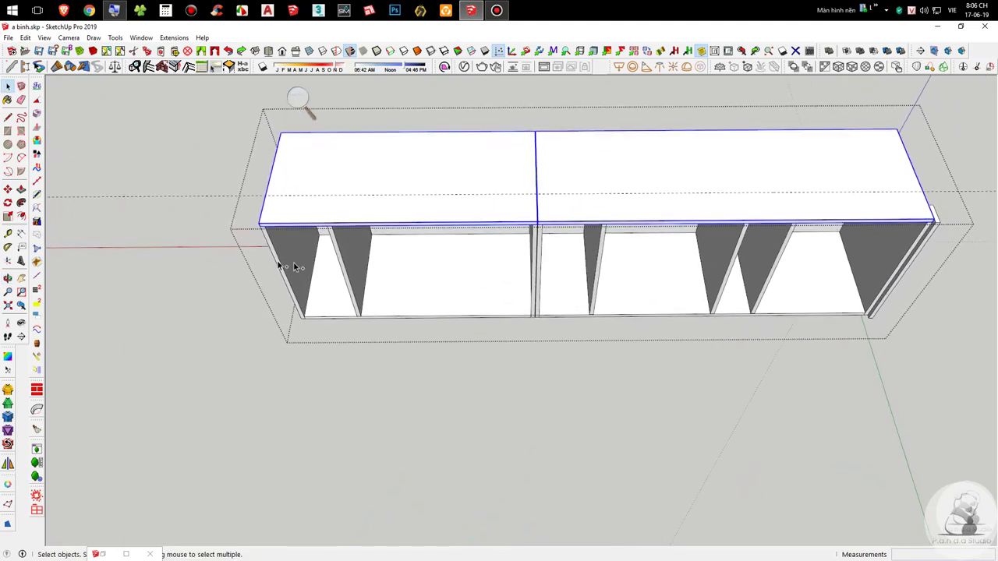
shift+click(289, 261)
shift+click(329, 279)
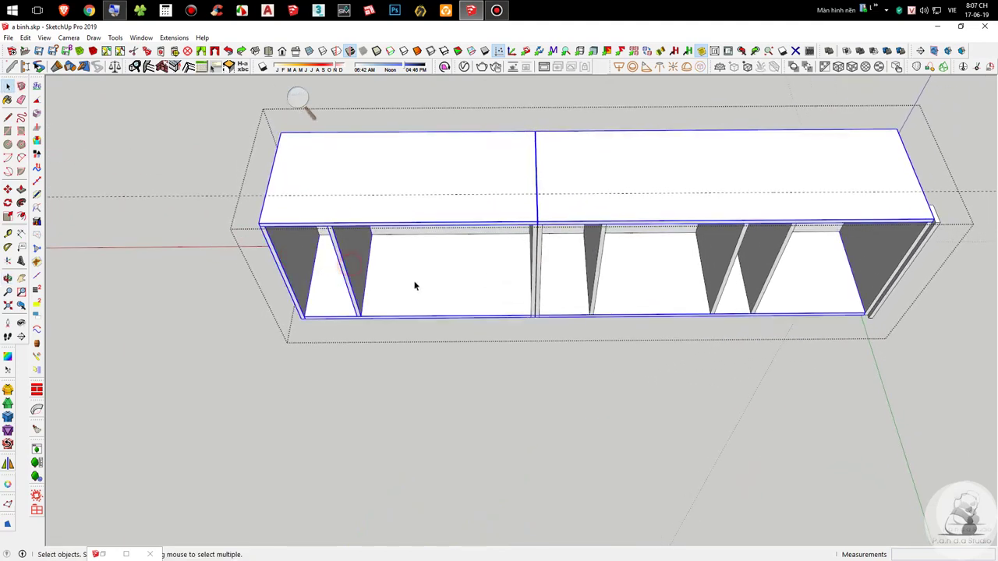
scroll(413, 286, down, 3)
drag(236, 148, 897, 436)
scroll(557, 266, up, 3)
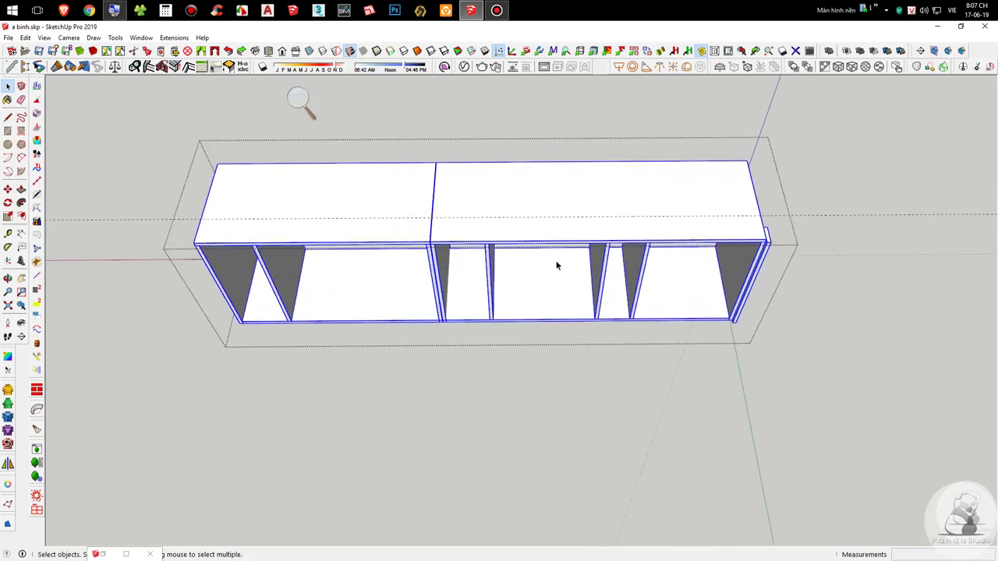
scroll(763, 265, up, 4)
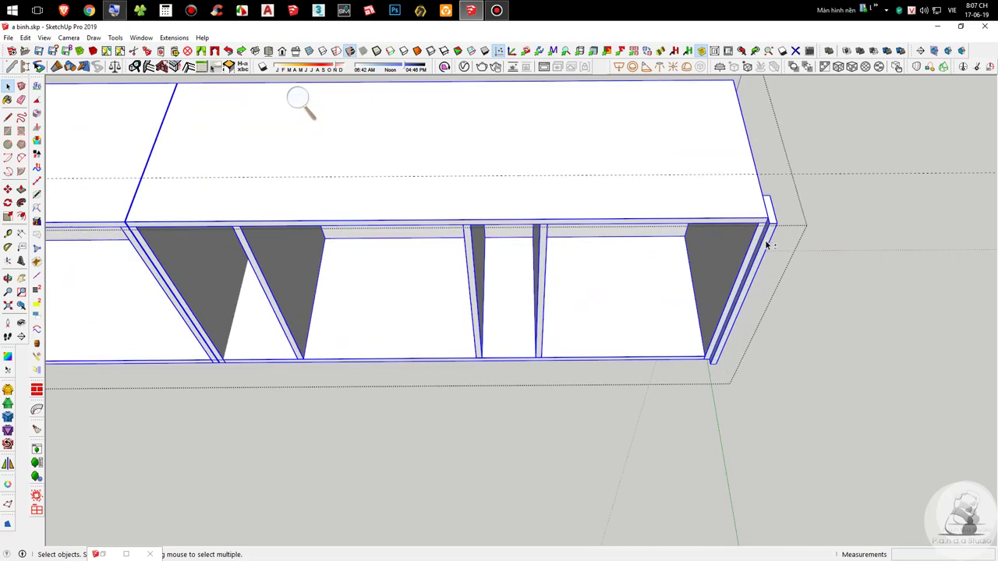
mouse_move(766, 242)
middle_down()
mouse_move(644, 156)
mouse_move(594, 136)
mouse_move(602, 247)
middle_up()
scroll(653, 337, down, 3)
middle_drag(430, 156, 406, 179)
key(s)
scroll(344, 202, up, 2)
drag(359, 294, 245, 148)
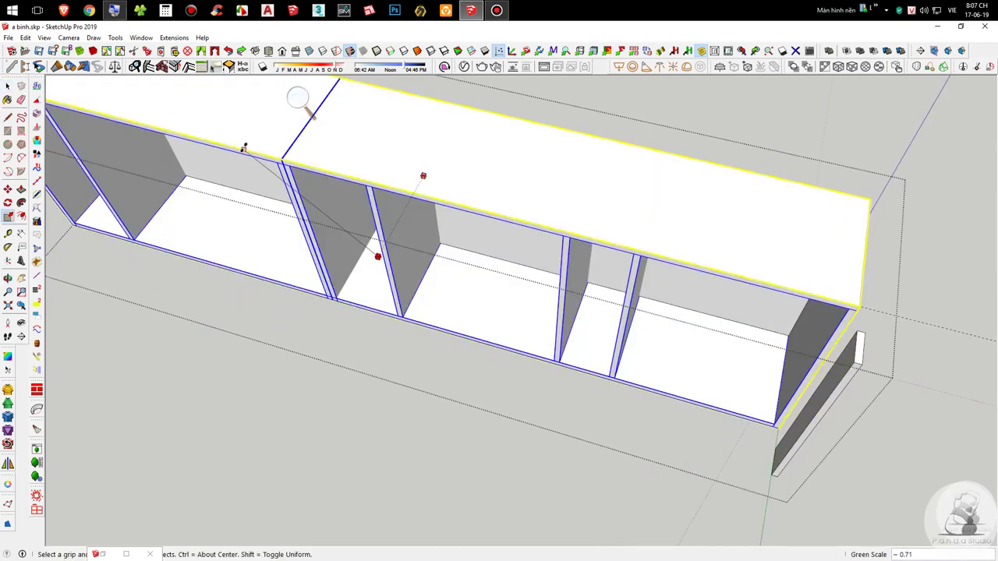
Step: Place a second guide on the top panel, slightly behind and parallel to its front edge
scroll(244, 150, down, 3)
scroll(425, 201, up, 6)
key(t)
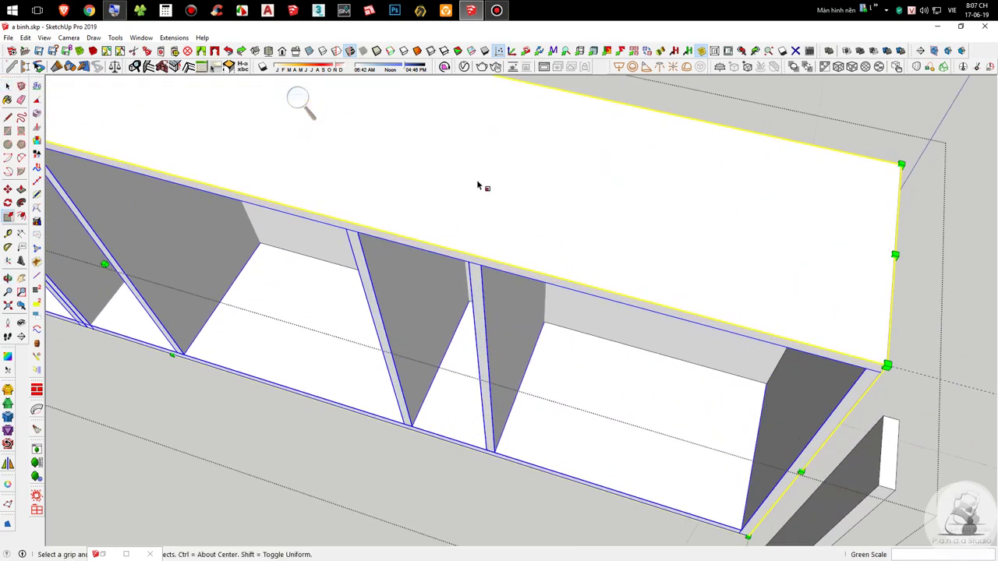
click(448, 248)
key(Return)
scroll(477, 203, down, 3)
Step: Scale the carcass panels to 0.95 in depth, up to the new guide, and clear the guides
key(s)
scroll(252, 235, up, 2)
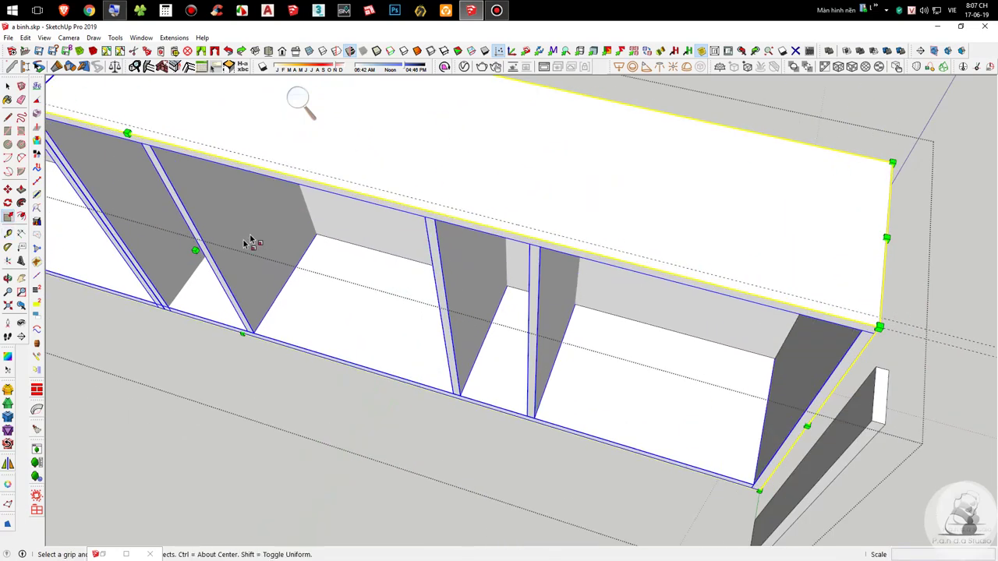
click(194, 249)
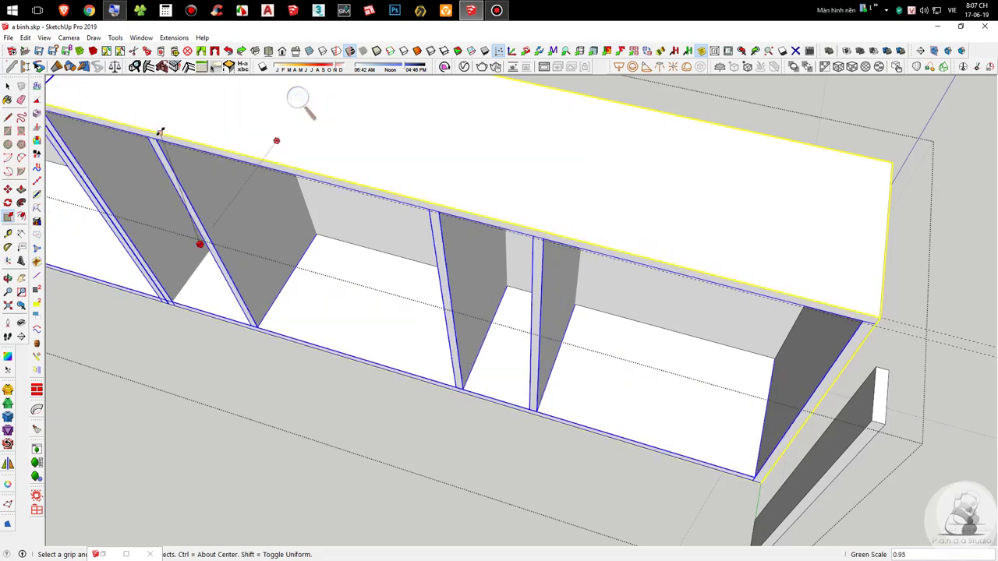
scroll(267, 155, down, 3)
key(space)
drag(831, 370, 708, 199)
Step: Move the end filler panel back along the cabinet's depth to line up with the shortened carcass
scroll(525, 210, up, 3)
click(496, 345)
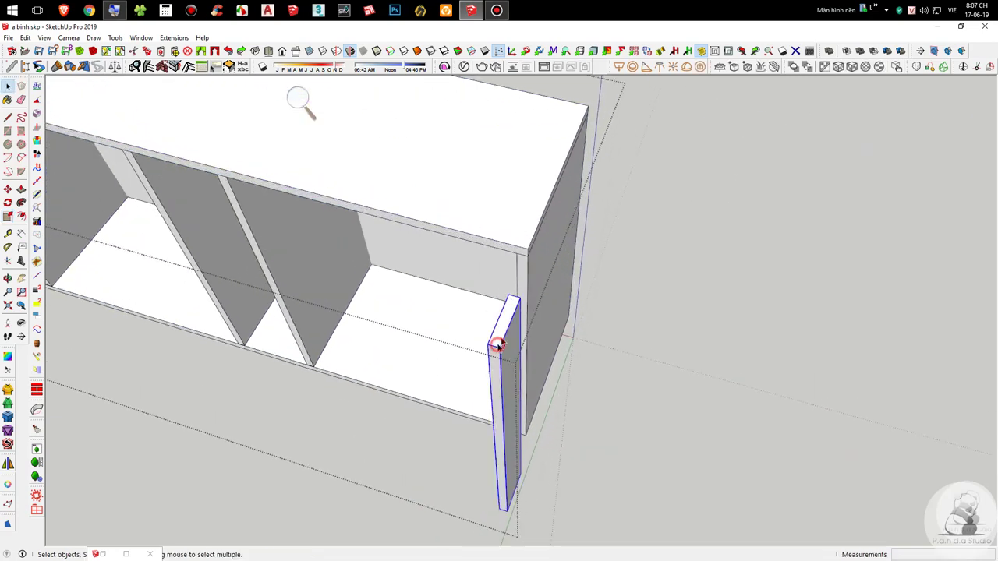
key(m)
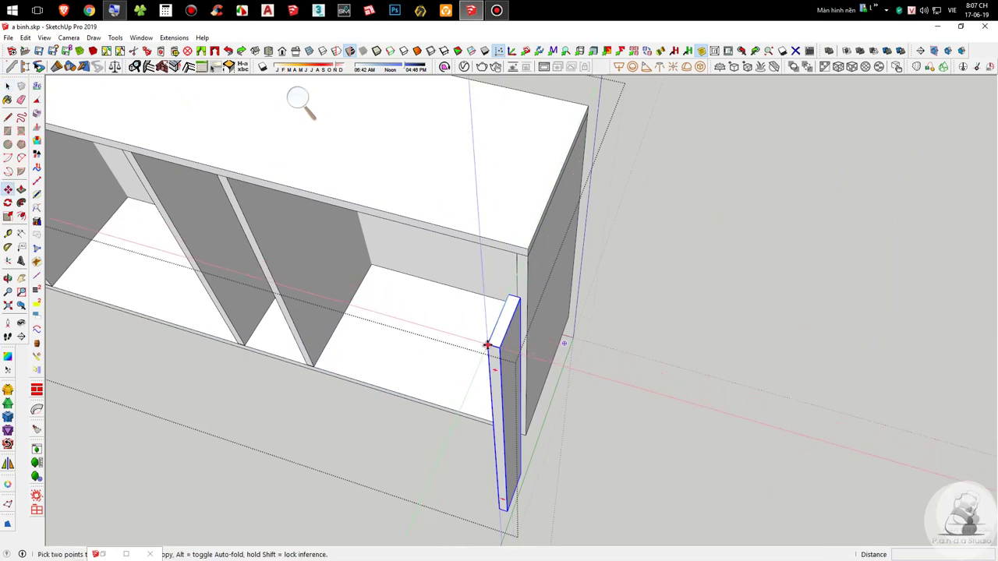
click(487, 347)
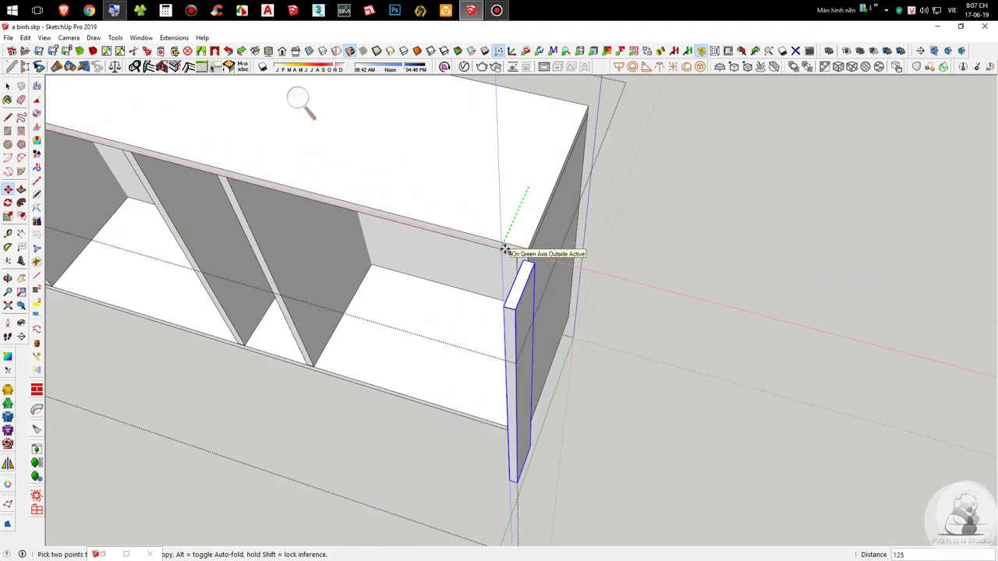
click(535, 244)
key(space)
Step: Unhide the door fronts and move them back from their lower corner onto the front edge of the shortened carcass
scroll(534, 240, down, 4)
click(471, 301)
middle_drag(471, 301, 585, 270)
scroll(585, 270, down, 5)
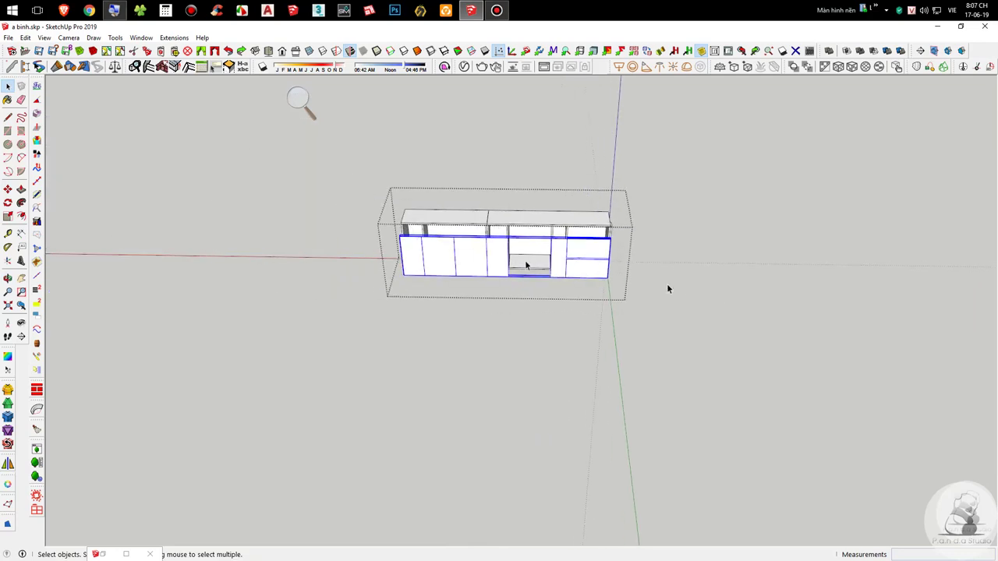
middle_drag(688, 291, 785, 268)
scroll(430, 318, up, 8)
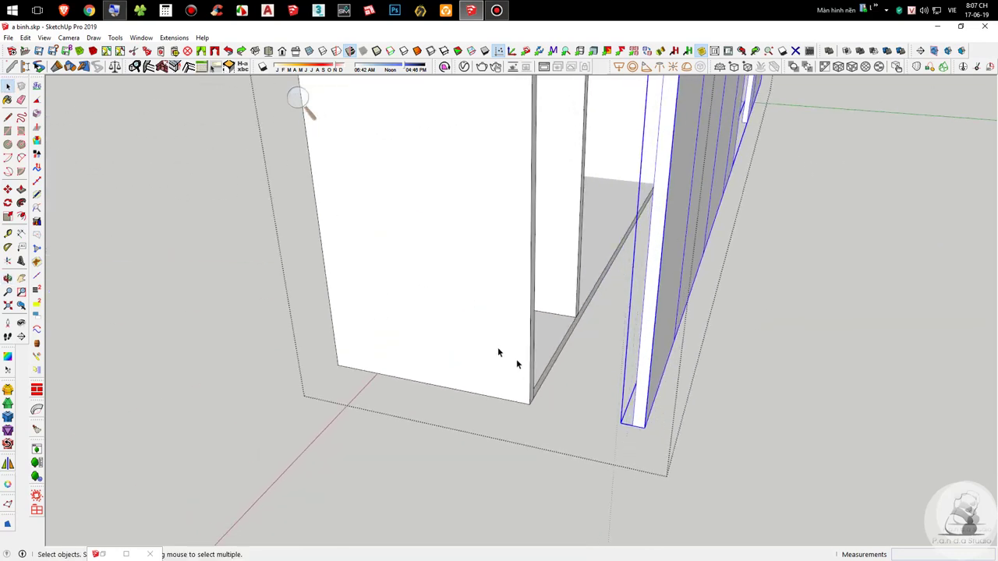
scroll(662, 427, up, 2)
key(m)
click(632, 424)
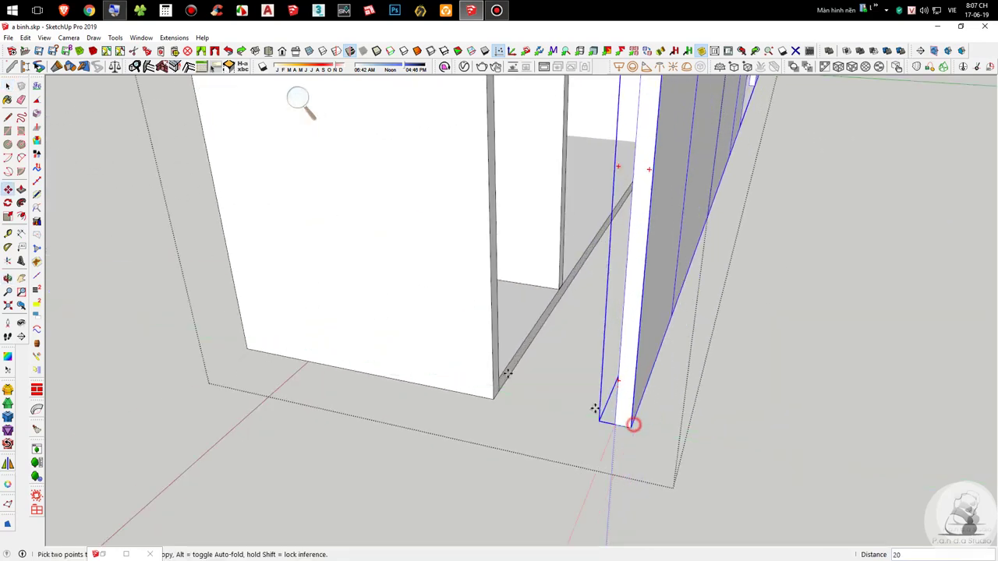
click(492, 387)
scroll(496, 392, down, 5)
key(space)
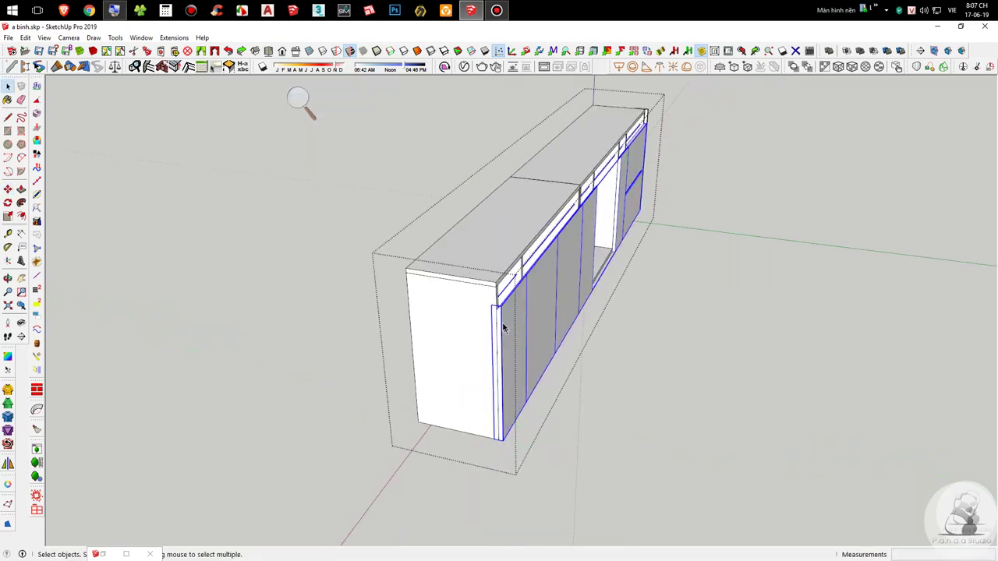
Step: Delete the small filler panel beside the door fronts at the end of the wall cabinet
scroll(505, 316, up, 2)
middle_drag(505, 316, 718, 254)
scroll(265, 246, up, 2)
click(259, 256)
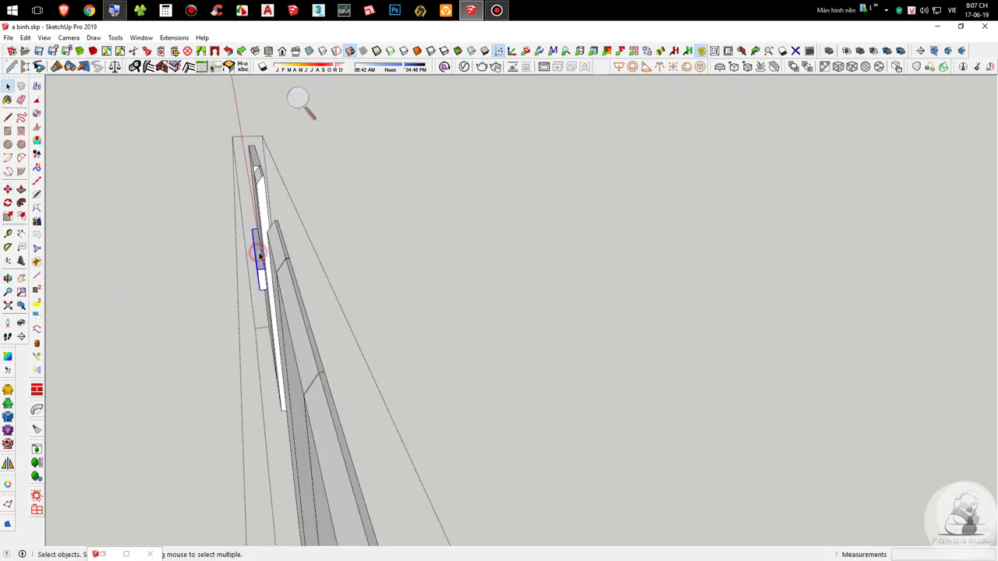
key(Delete)
Step: Examine the wall cabinet's fronts from several sides and compare them with the base cabinets below
middle_drag(260, 255, 468, 294)
click(467, 294)
scroll(468, 294, down, 5)
middle_drag(389, 296, 187, 273)
scroll(388, 250, up, 3)
middle_drag(399, 269, 195, 247)
scroll(541, 238, down, 1)
shift+middle_drag(512, 206, 593, 221)
shift+middle_drag(367, 212, 587, 277)
scroll(624, 302, up, 3)
shift+middle_drag(627, 306, 541, 272)
scroll(537, 267, up, 3)
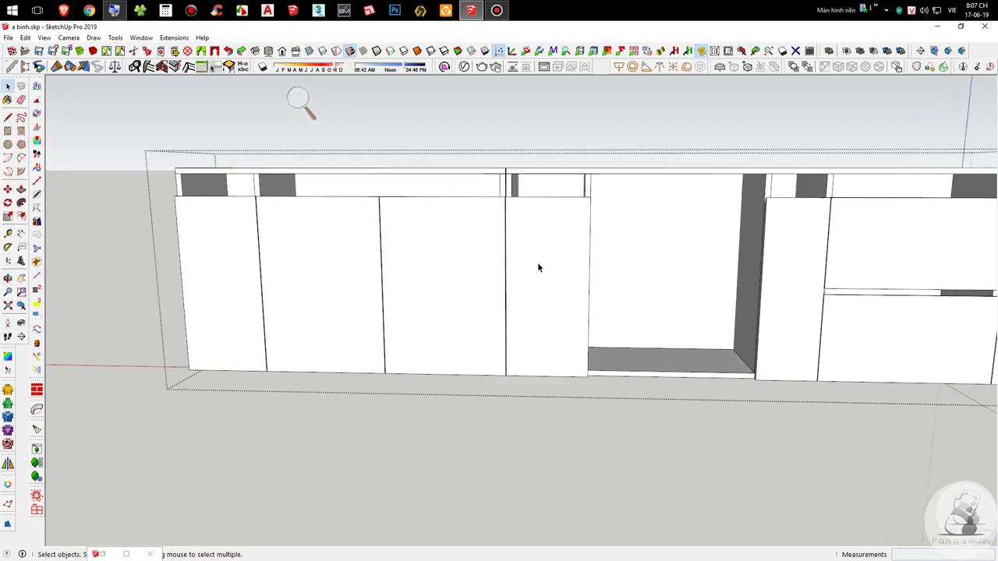
scroll(537, 268, down, 4)
scroll(548, 269, up, 3)
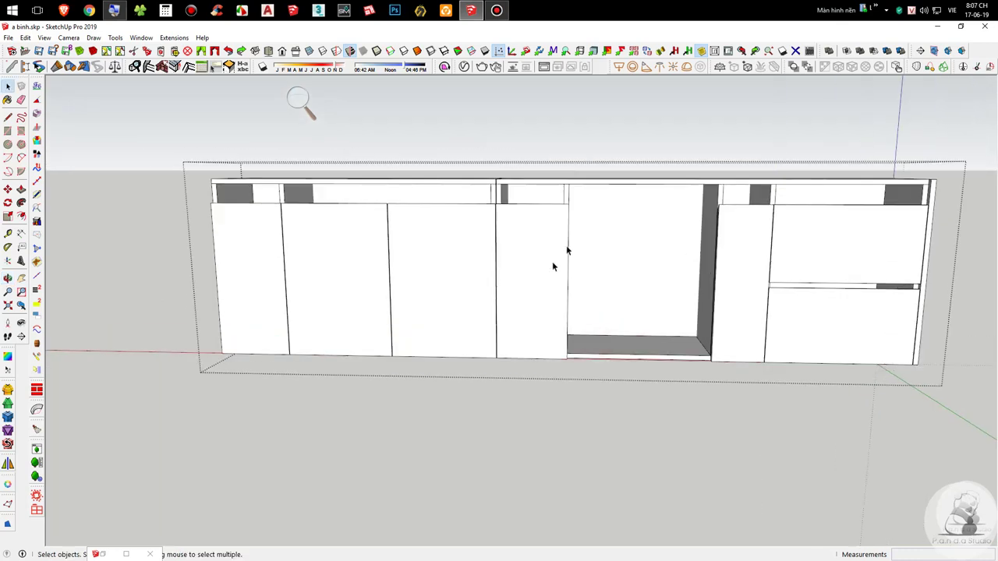
double_click(554, 233)
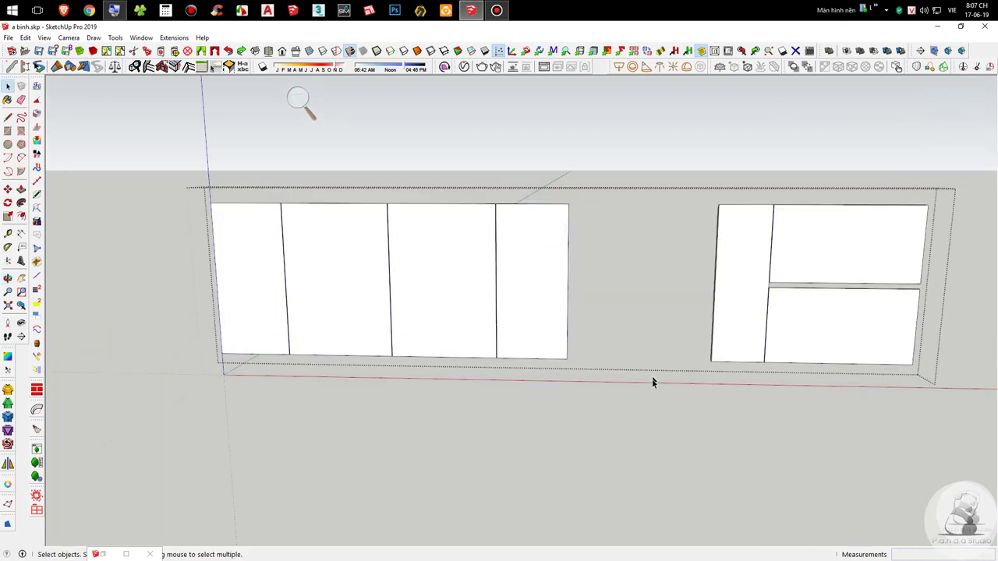
click(724, 434)
scroll(557, 225, down, 3)
click(859, 275)
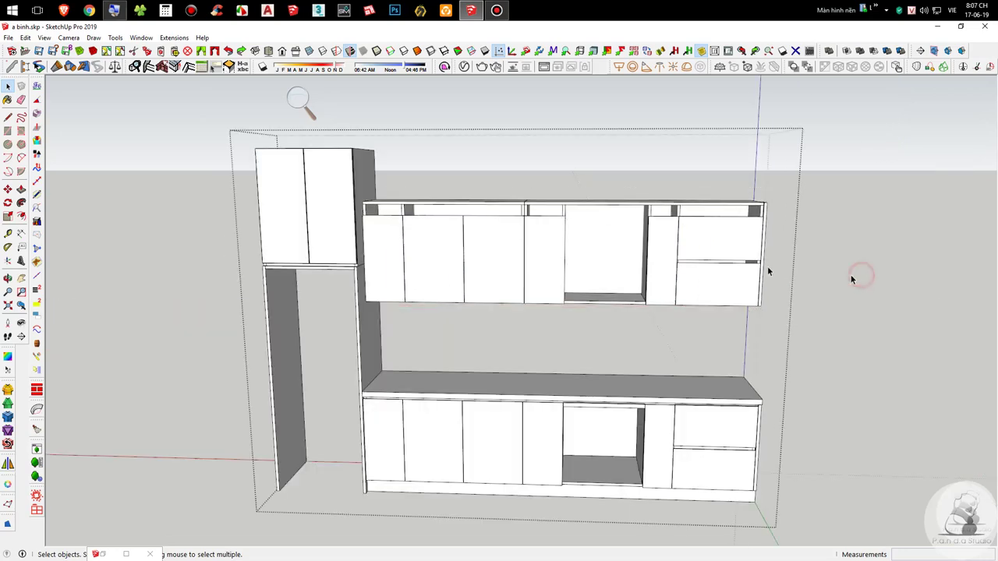
middle_drag(811, 277, 737, 235)
middle_drag(520, 441, 490, 321)
double_click(427, 238)
scroll(434, 240, up, 4)
click(434, 240)
middle_drag(434, 240, 463, 200)
scroll(463, 201, up, 1)
double_click(382, 226)
middle_drag(386, 230, 425, 201)
click(361, 215)
scroll(361, 222, up, 2)
key(m)
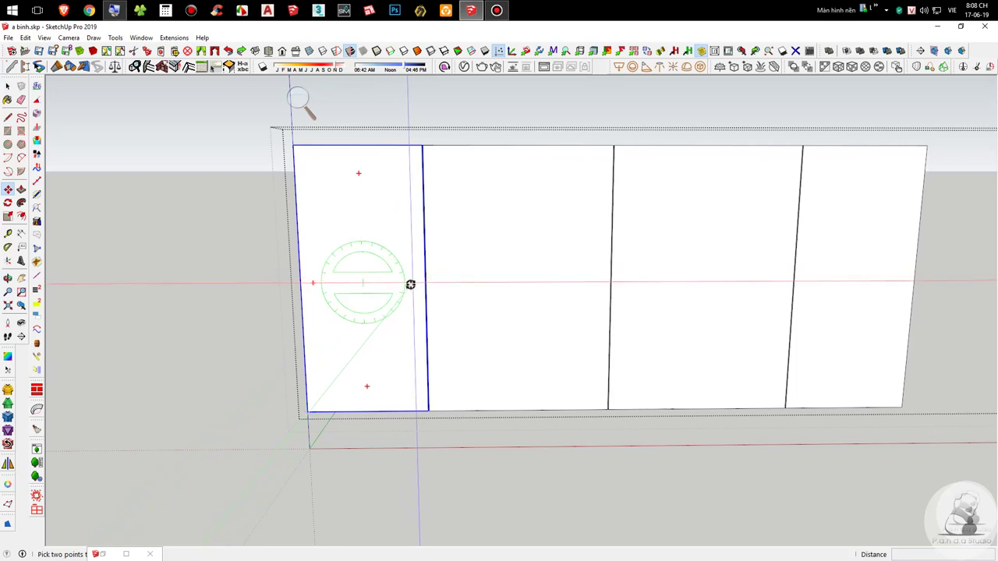
key(Escape)
key(space)
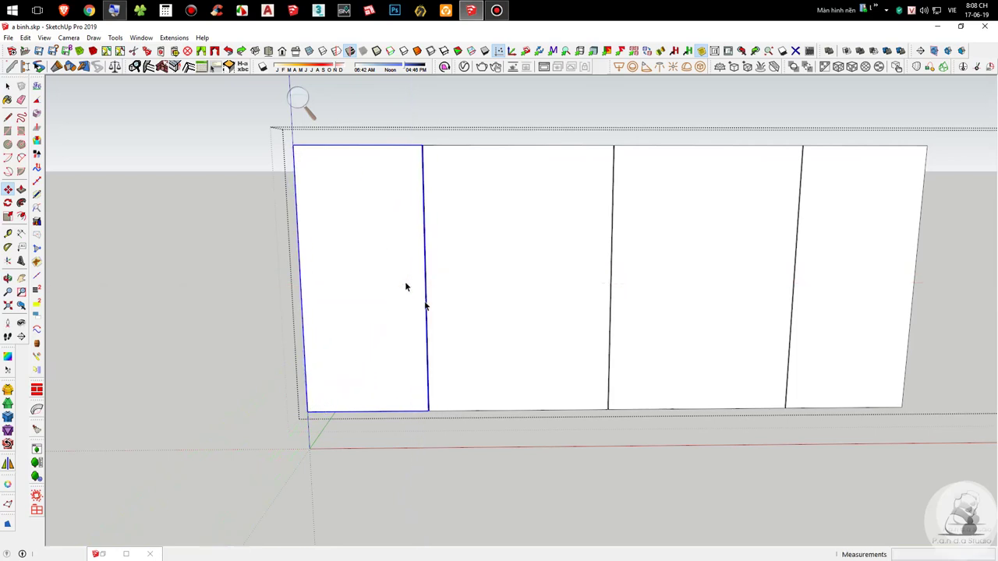
key(m)
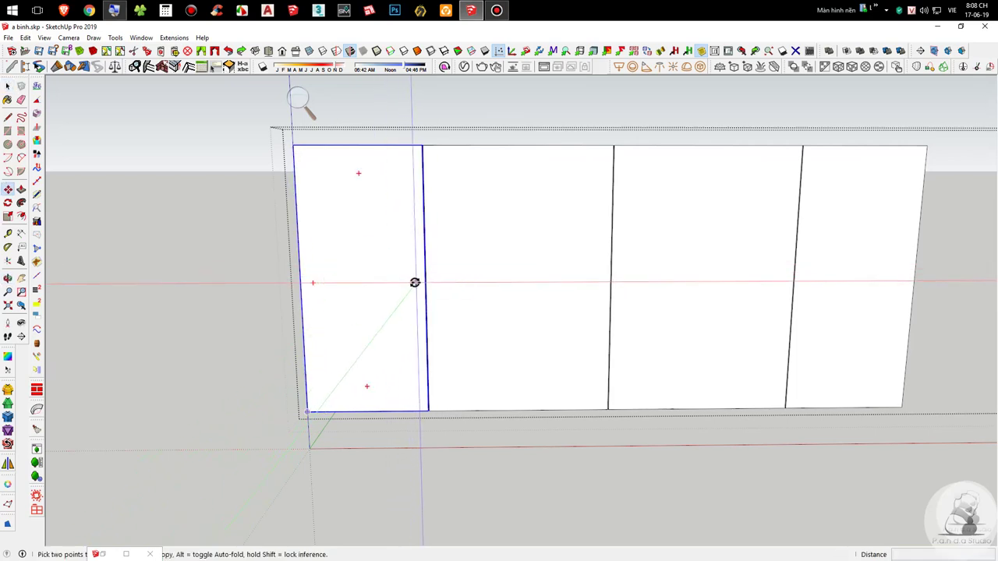
click(413, 282)
key(Escape)
key(space)
click(527, 254)
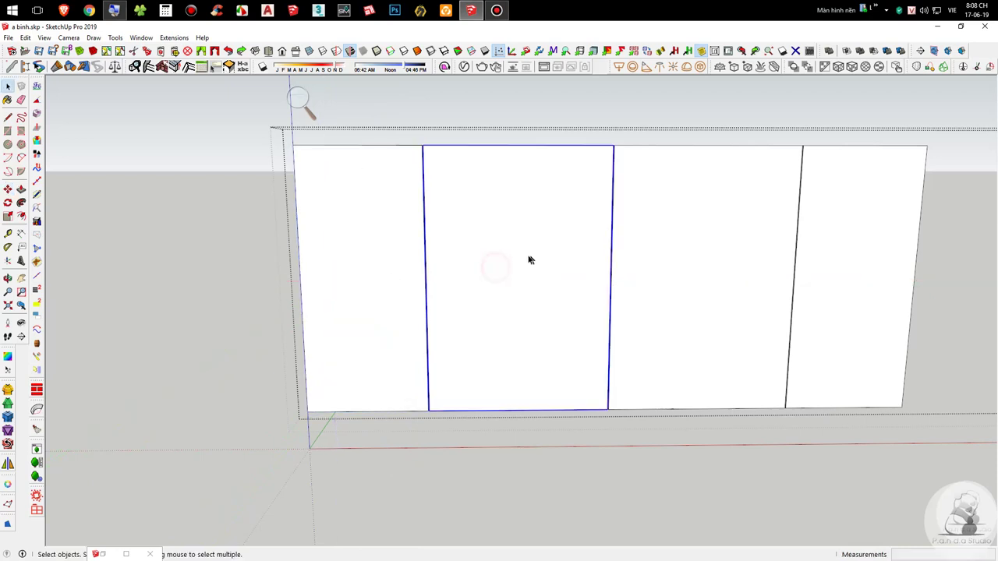
scroll(527, 254, down, 2)
key(m)
click(575, 274)
click(474, 274)
key(space)
click(638, 270)
key(m)
click(714, 274)
click(628, 276)
scroll(384, 262, down, 3)
scroll(617, 258, up, 2)
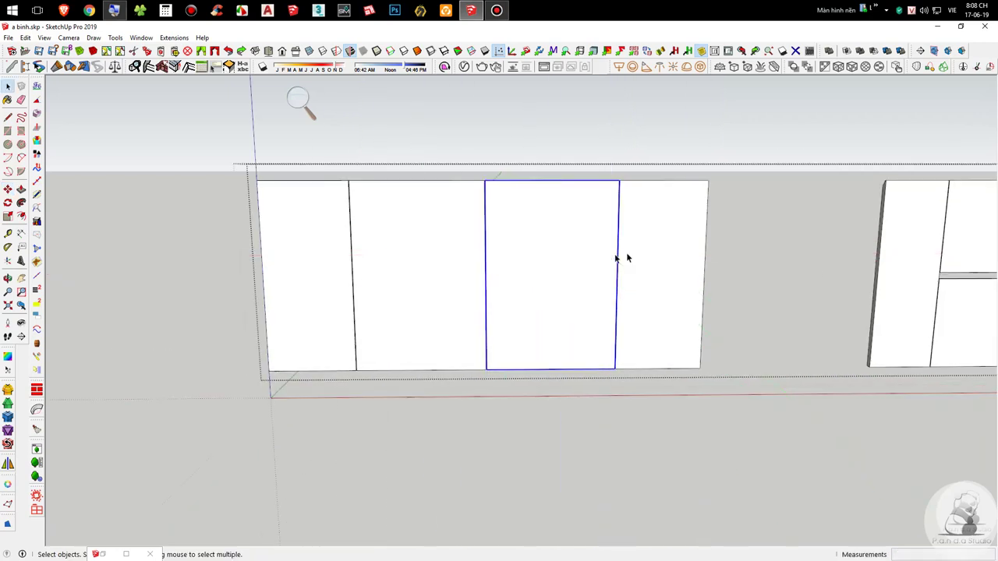
key(space)
scroll(651, 254, up, 1)
click(652, 254)
key(m)
click(699, 278)
click(623, 278)
scroll(617, 243, down, 2)
scroll(617, 243, up, 3)
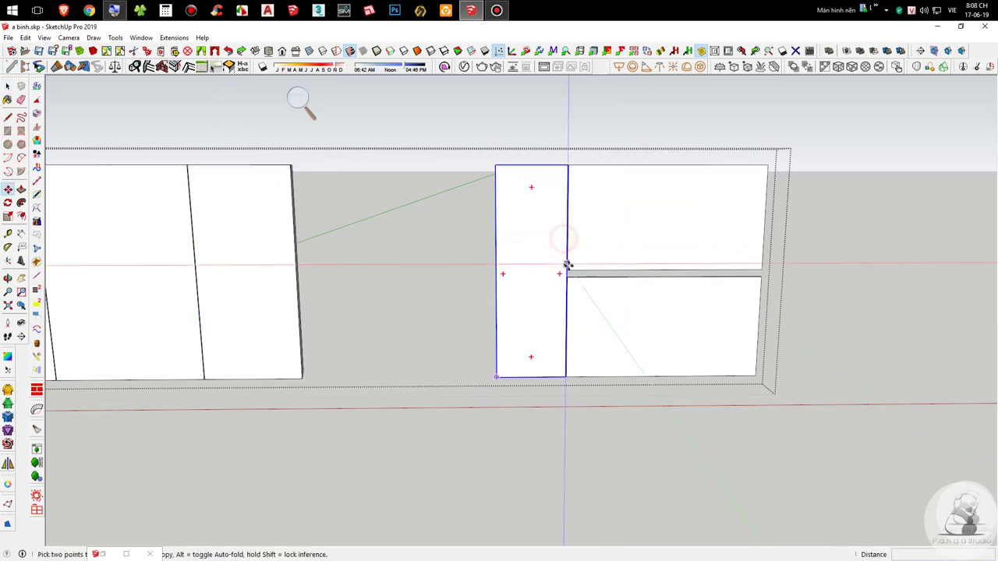
key(space)
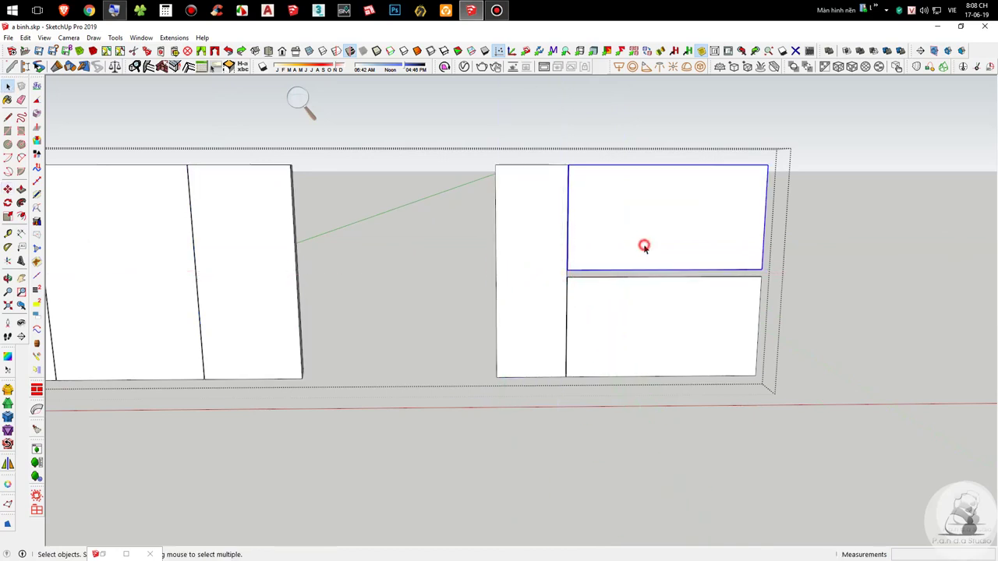
middle_drag(676, 249, 569, 206)
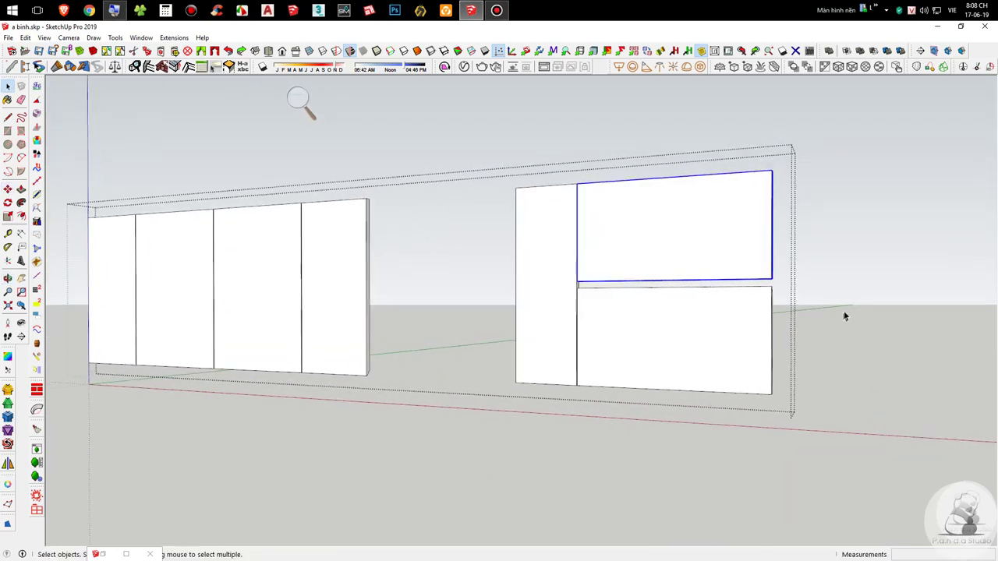
Step: Open the wall cabinet's door fronts group for editing near the narrow end front's upper edge
scroll(843, 311, down, 4)
middle_drag(843, 310, 483, 374)
scroll(383, 328, up, 3)
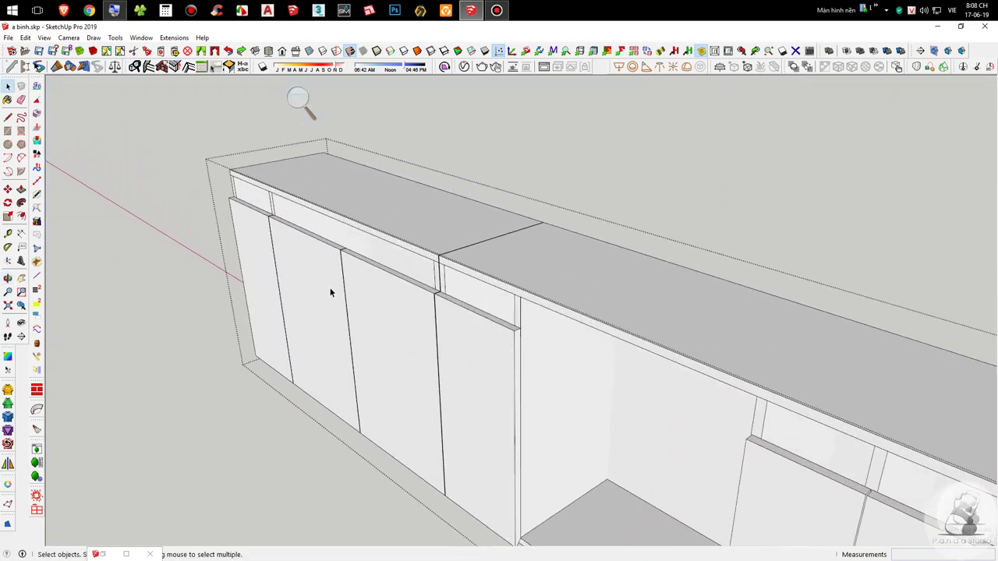
click(247, 223)
scroll(249, 230, up, 3)
scroll(250, 230, up, 1)
click(252, 222)
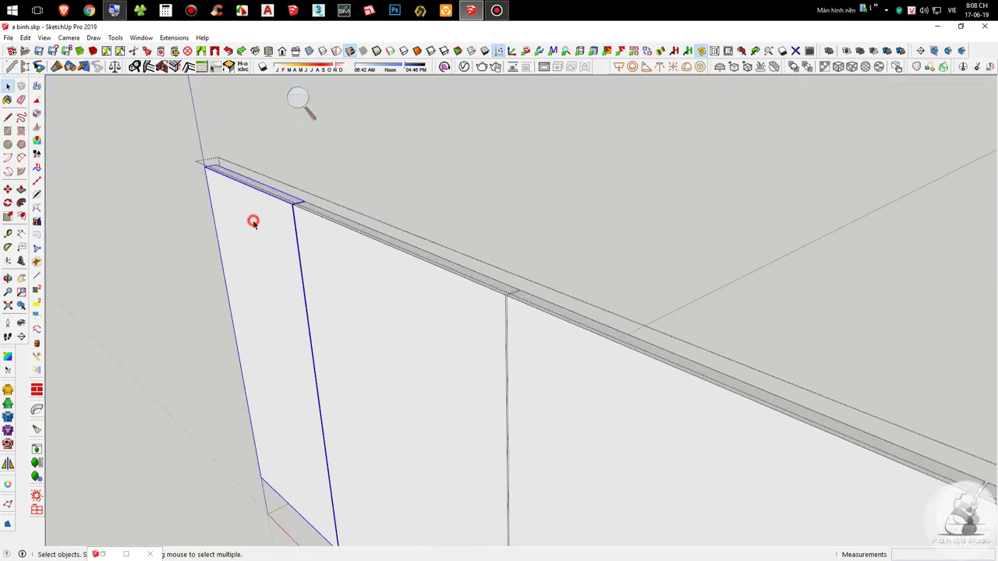
double_click(258, 221)
click(493, 282)
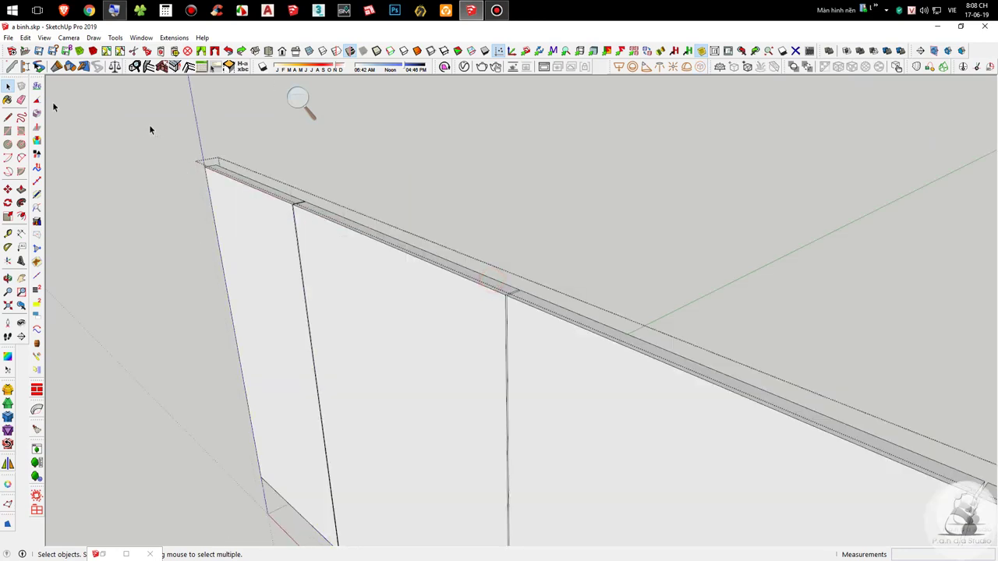
Step: Make the Fredo6_JointPushPull tools available and place them above the model
right_click(21, 363)
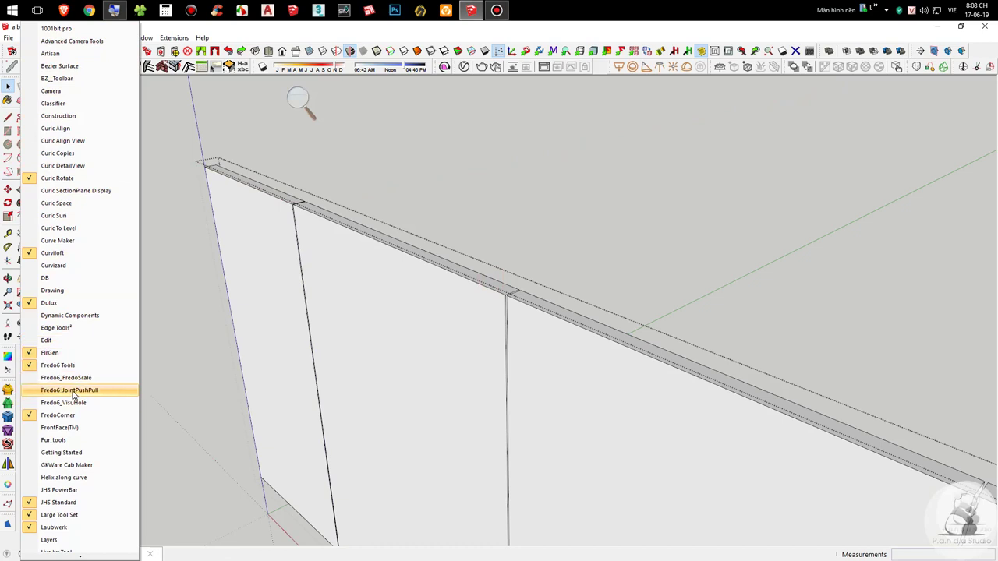
click(73, 392)
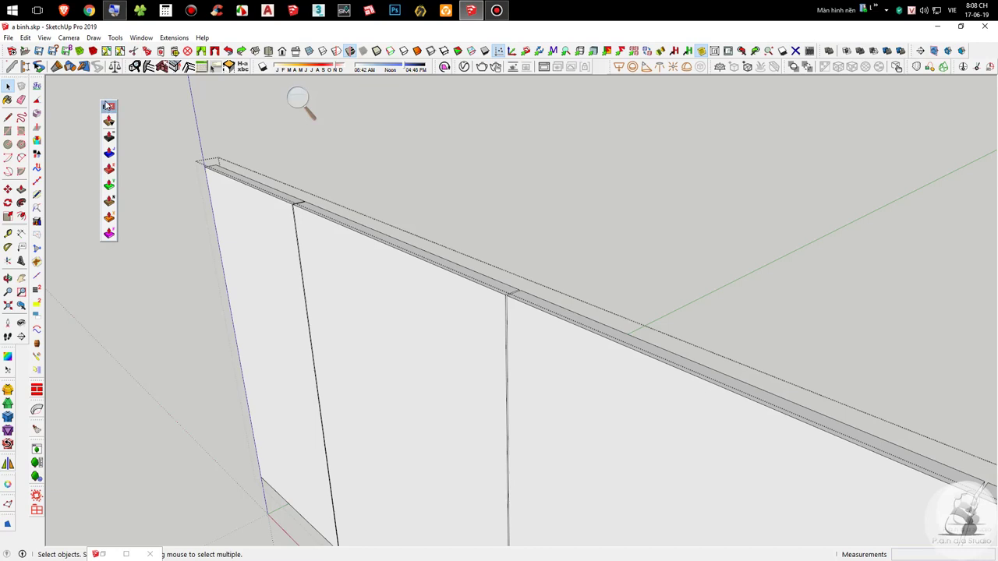
drag(107, 102, 234, 94)
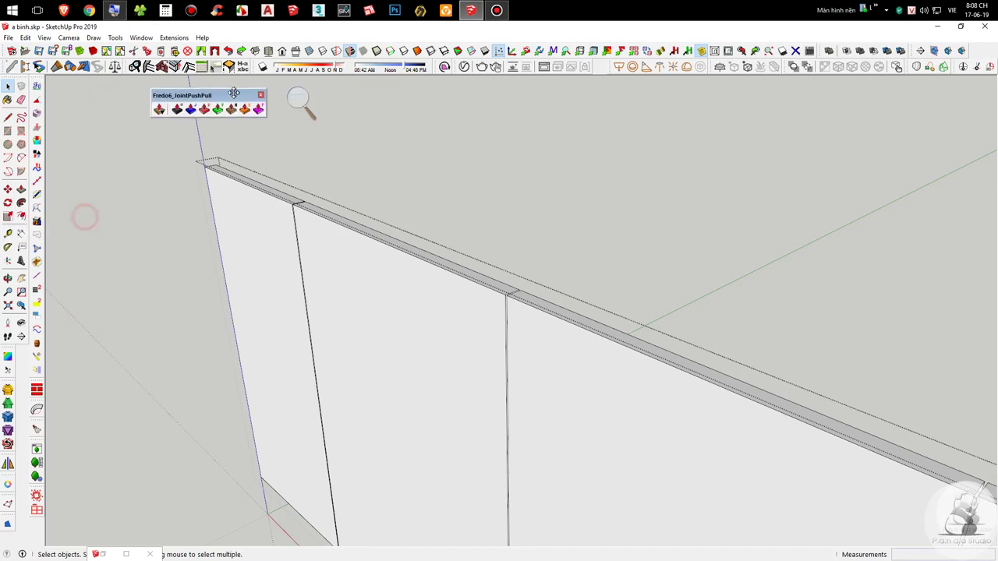
click(310, 102)
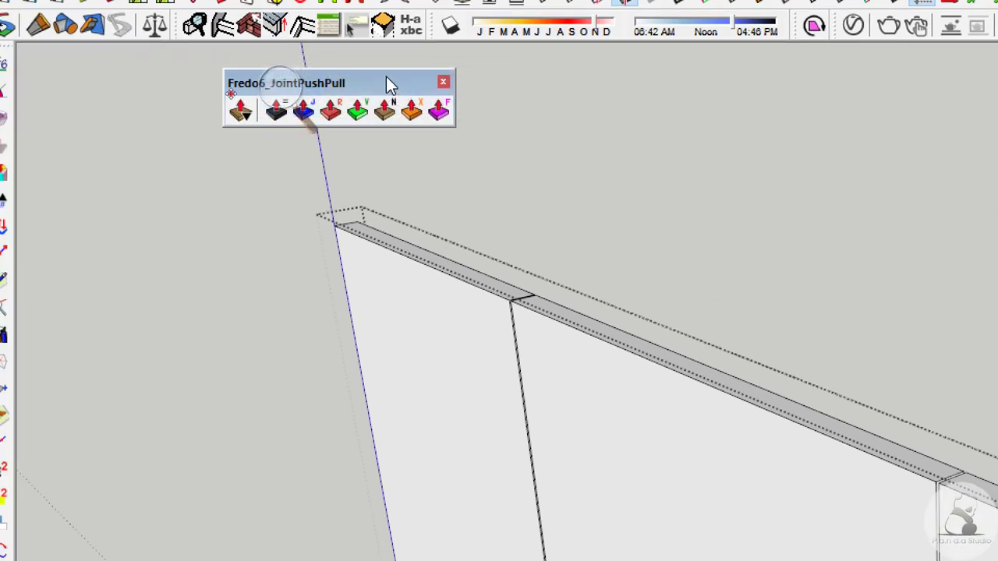
drag(389, 84, 600, 92)
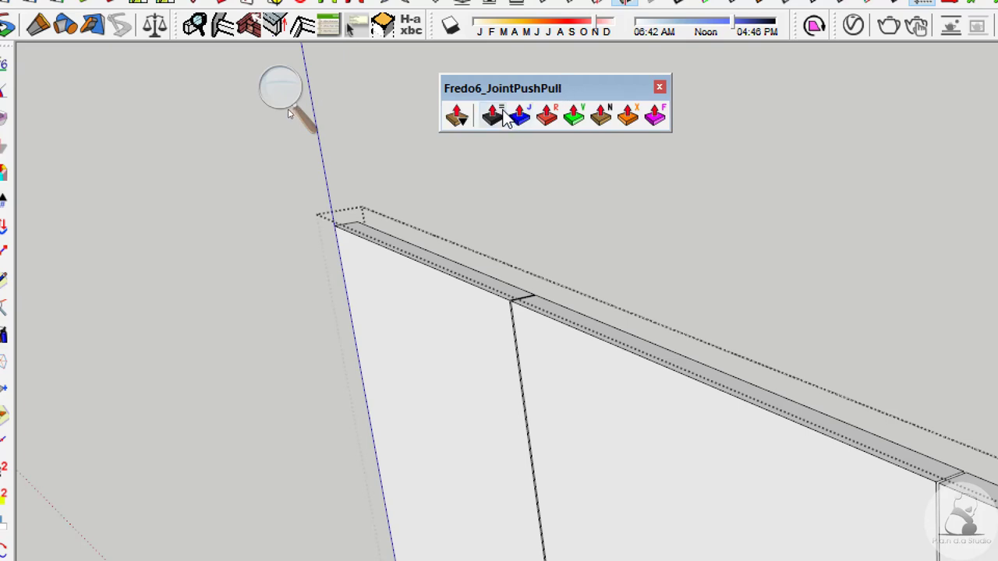
click(302, 95)
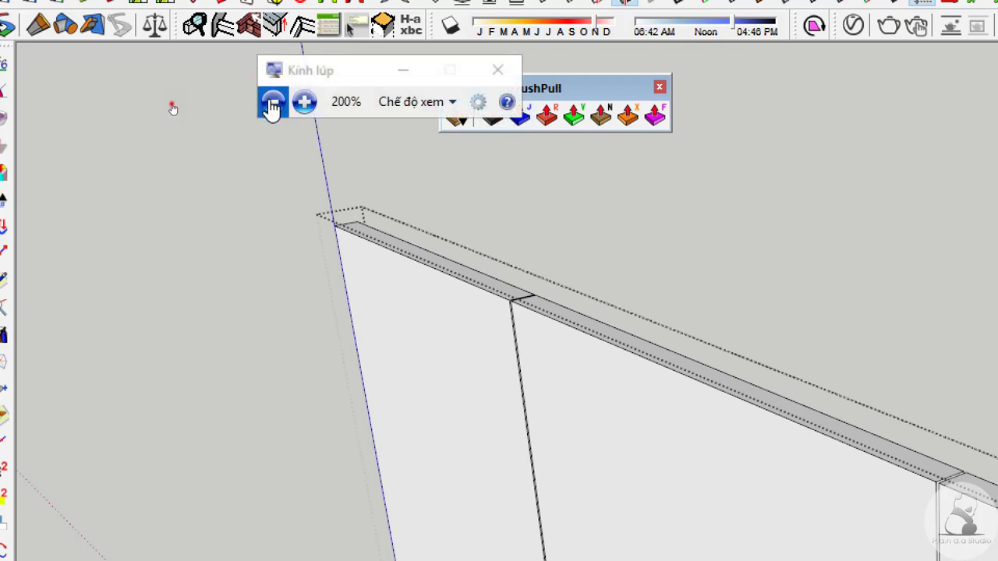
click(270, 102)
drag(220, 91, 133, 88)
drag(299, 97, 435, 94)
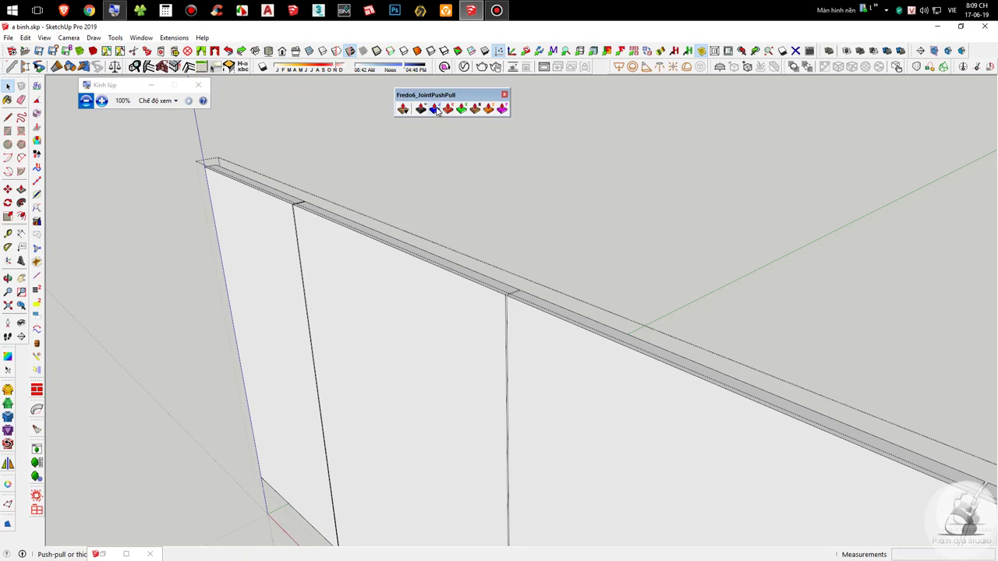
Step: Extend the narrow end front upward by 100 from its top face with Joint Push Pull, up to the carcass top
click(403, 109)
click(284, 201)
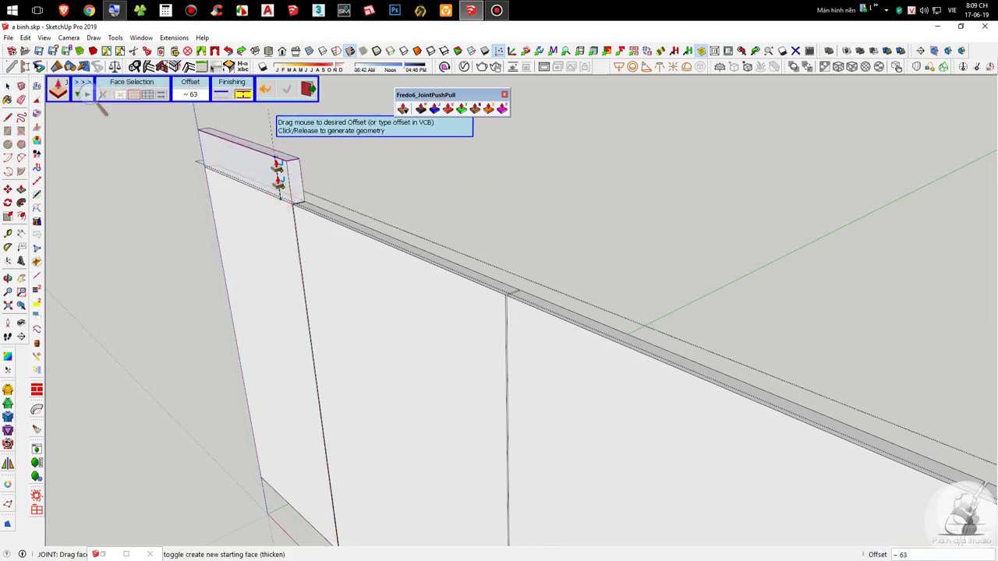
scroll(265, 242, down, 5)
scroll(323, 209, up, 4)
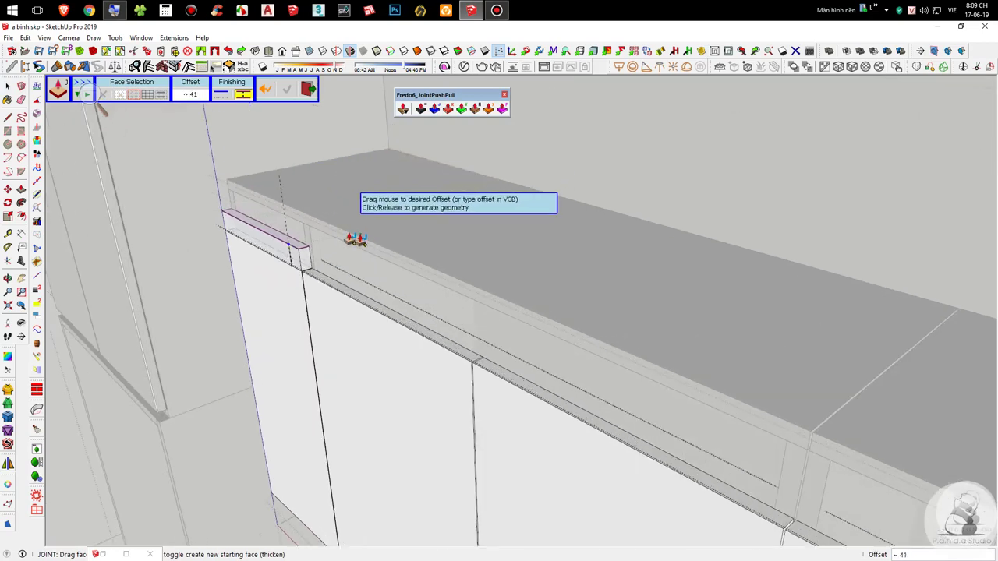
scroll(234, 187, up, 3)
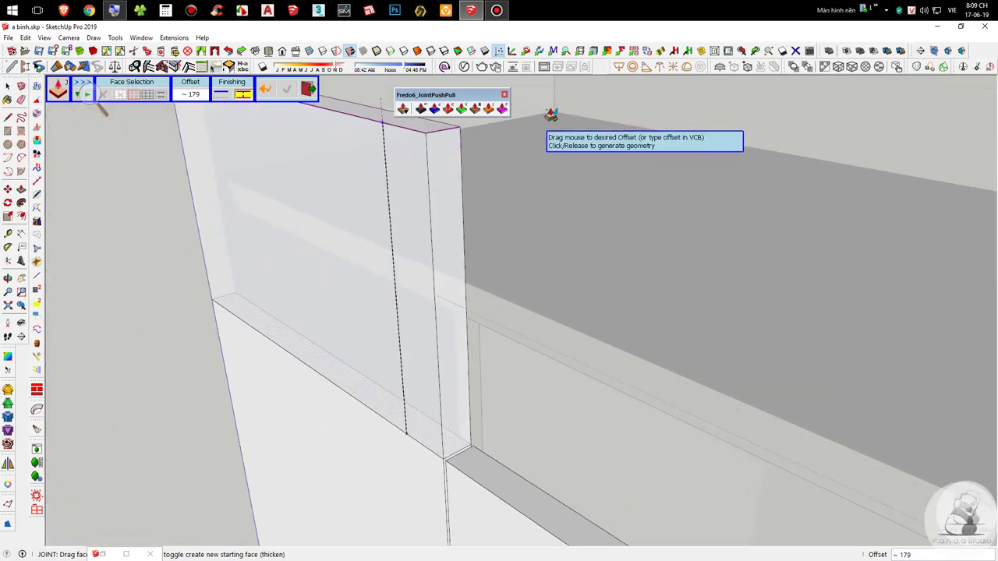
text(100)
key(Return)
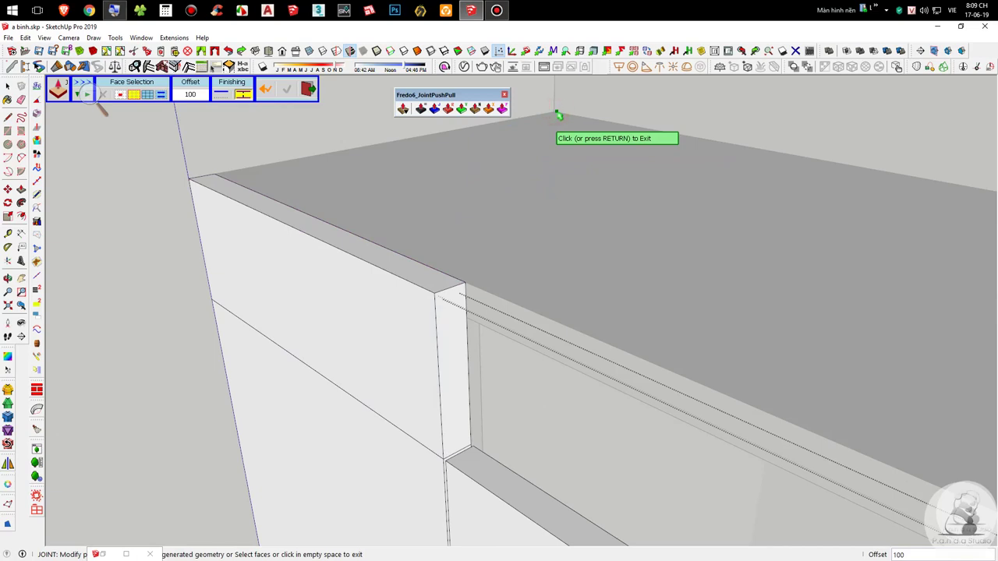
scroll(499, 242, down, 3)
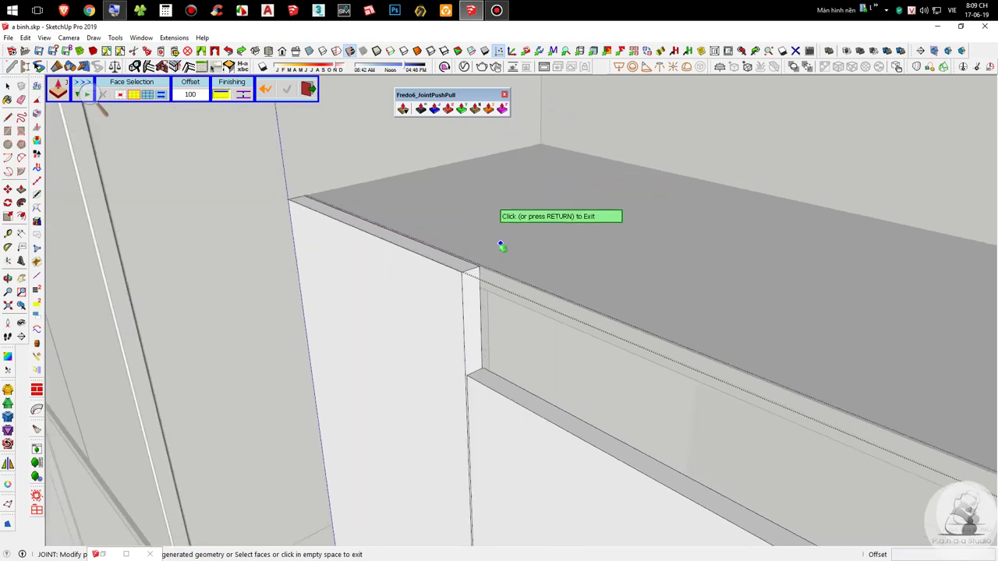
scroll(460, 270, up, 2)
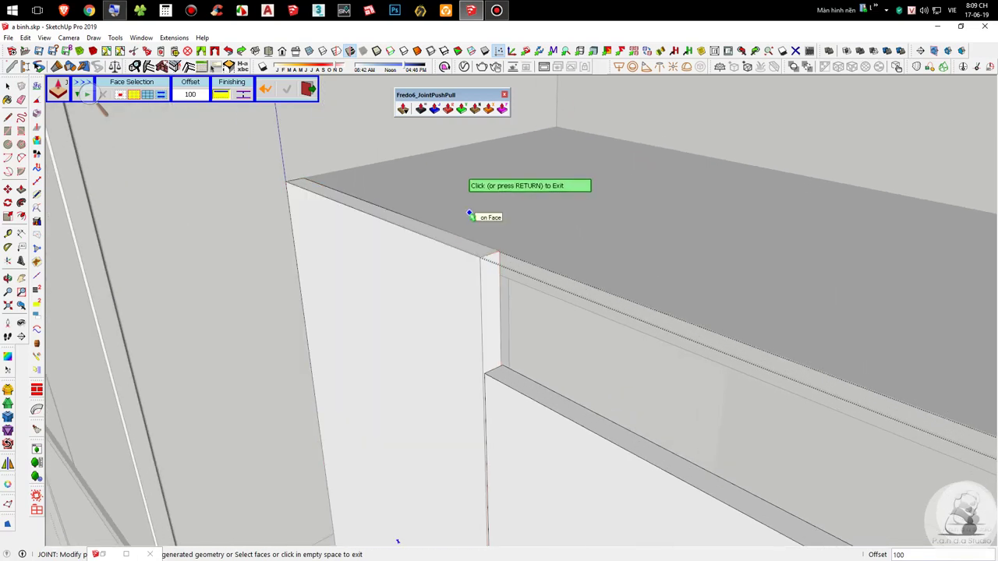
middle_drag(519, 276, 503, 337)
key(Return)
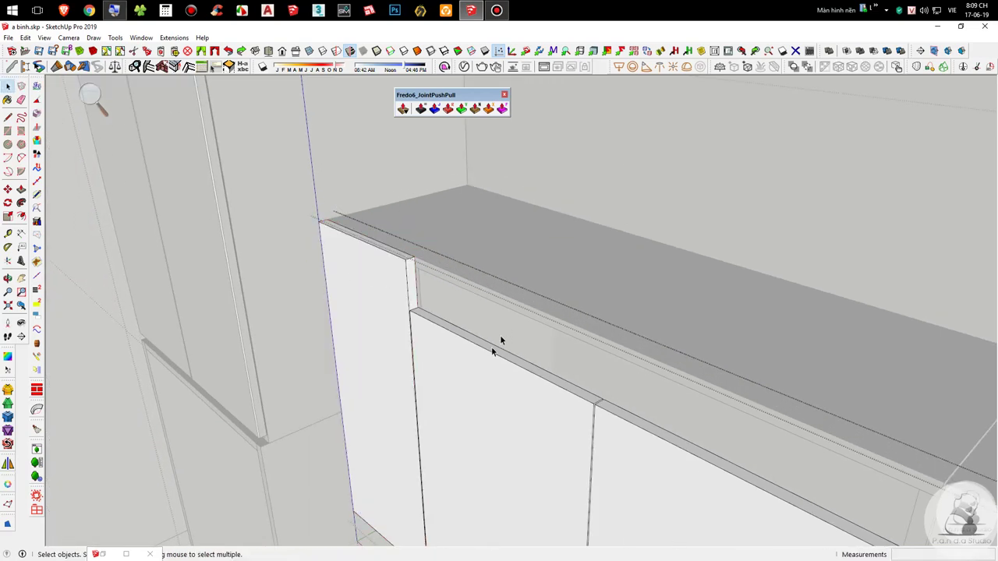
Step: Try to raise the top face of the second door front by 100 with the standard Push/Pull
double_click(487, 360)
click(521, 367)
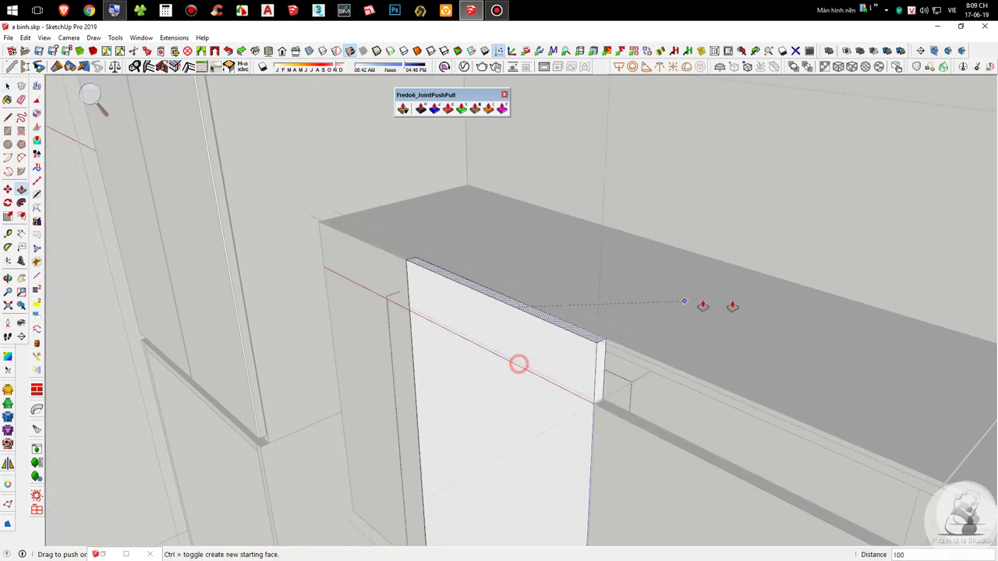
key(space)
click(385, 243)
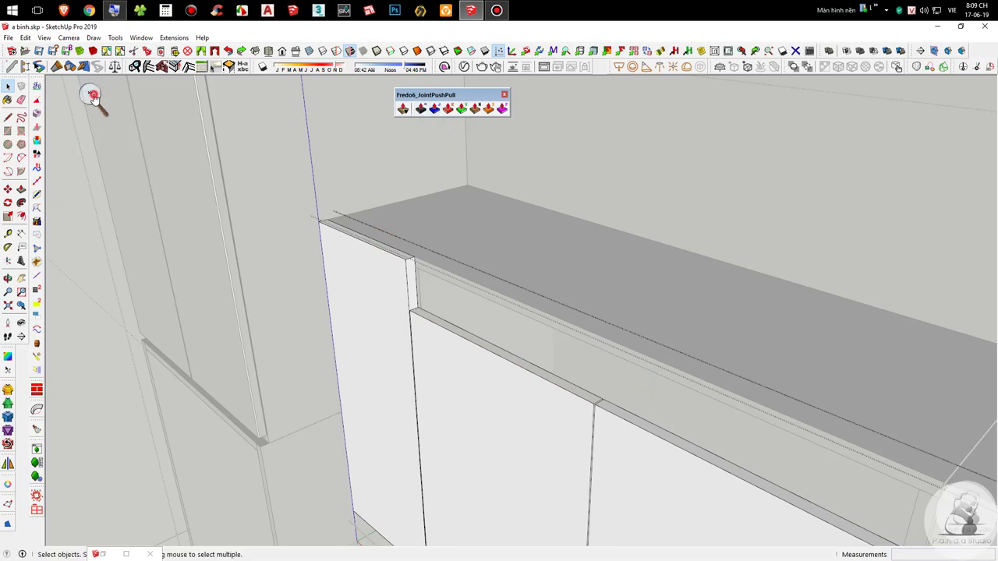
Step: Try to extend the second door front's top face up to the narrow end front's top with Joint Push Pull
click(93, 96)
click(102, 102)
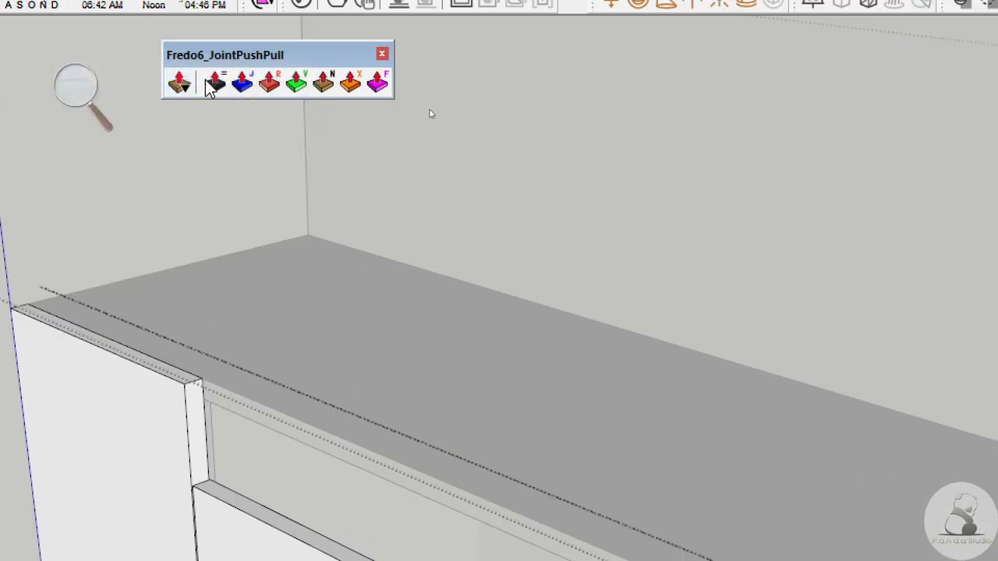
click(242, 82)
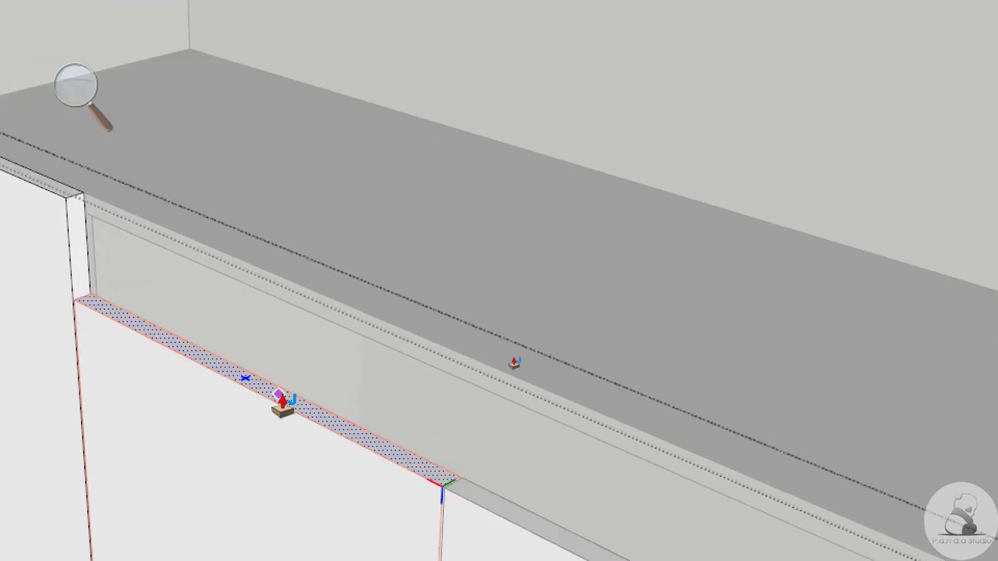
click(282, 401)
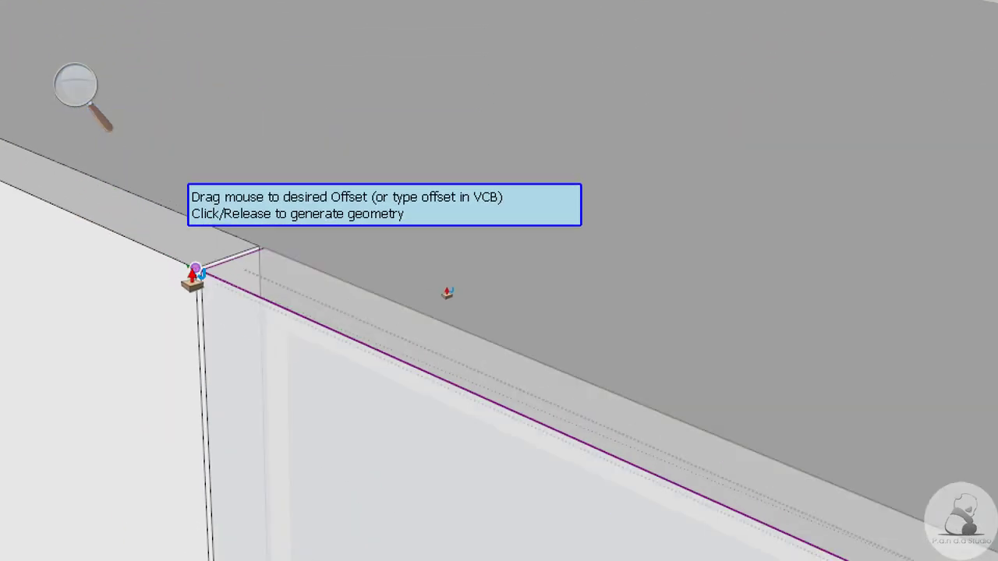
click(190, 268)
scroll(225, 201, down, 6)
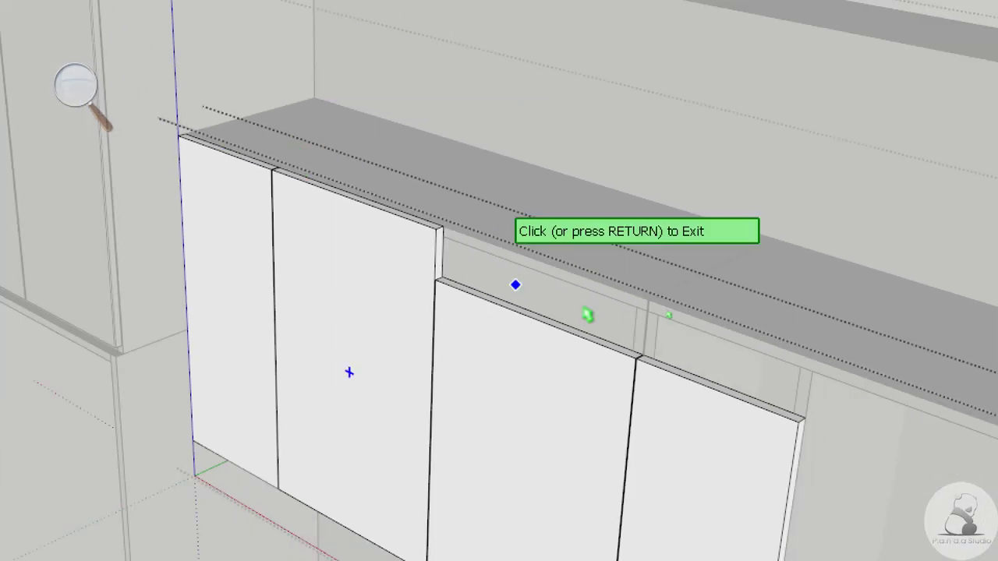
Step: Try to extend the third and fourth door fronts upward with Joint Push Pull, level with the neighbouring raised fronts
scroll(373, 249, up, 3)
click(424, 334)
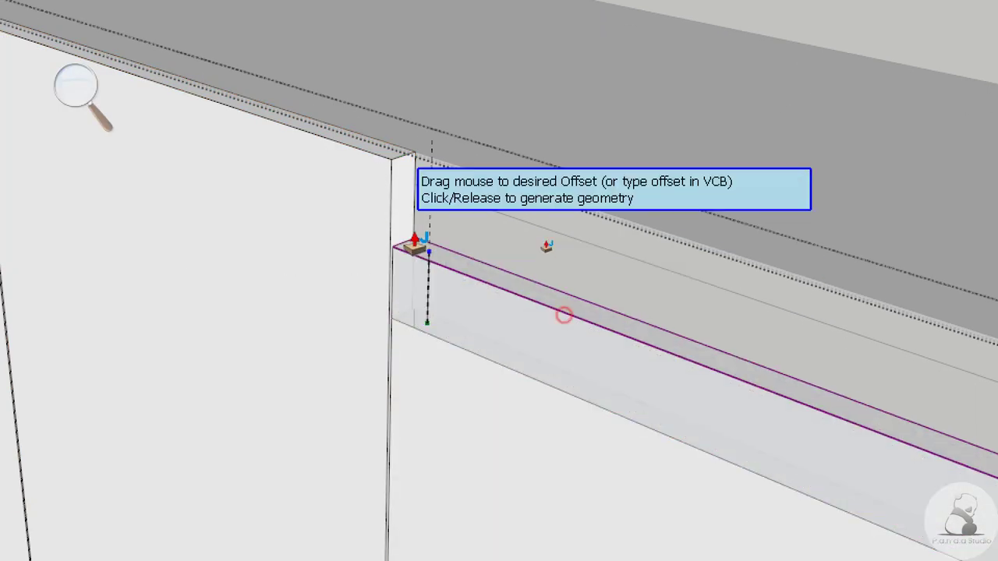
click(540, 234)
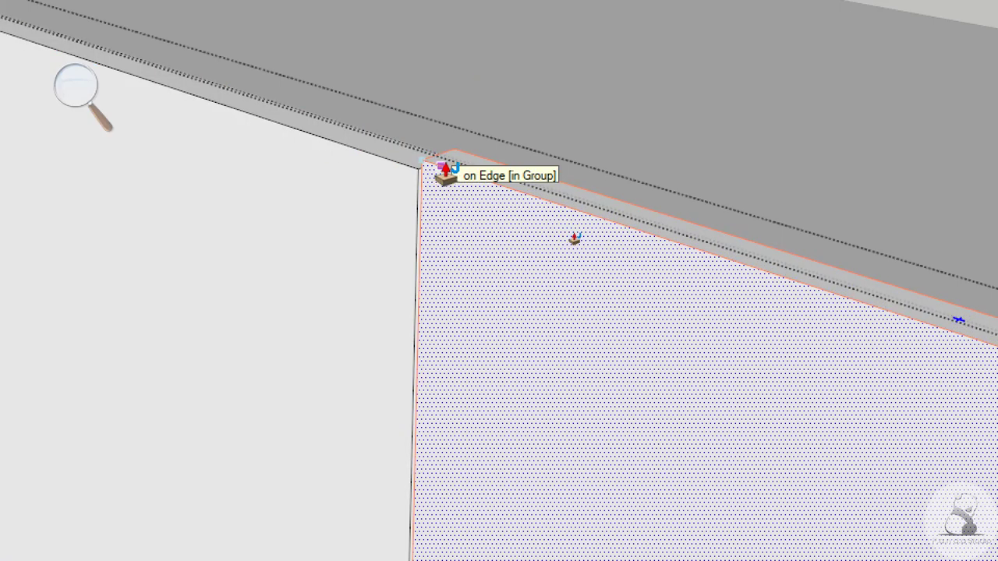
click(446, 160)
click(420, 169)
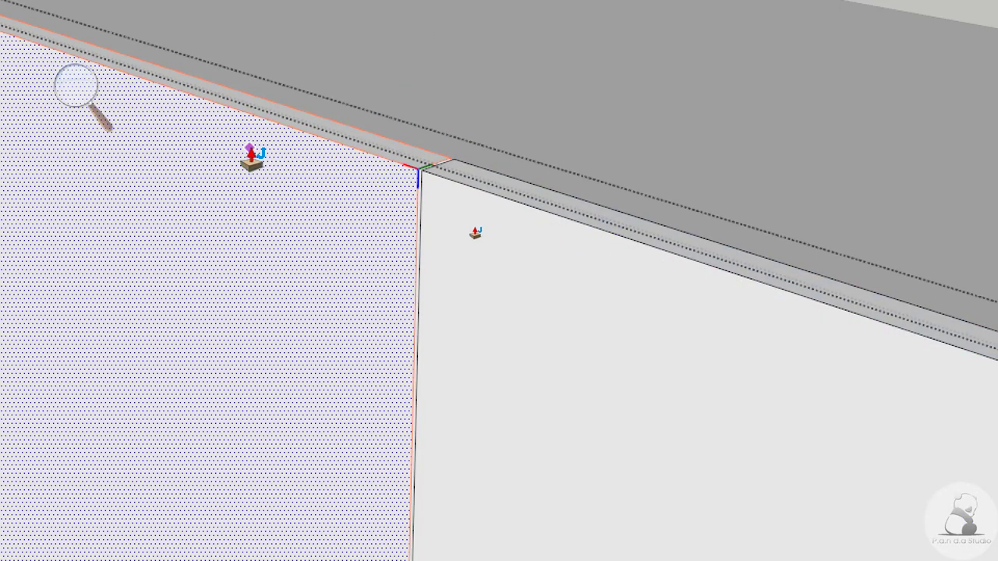
scroll(253, 158, down, 8)
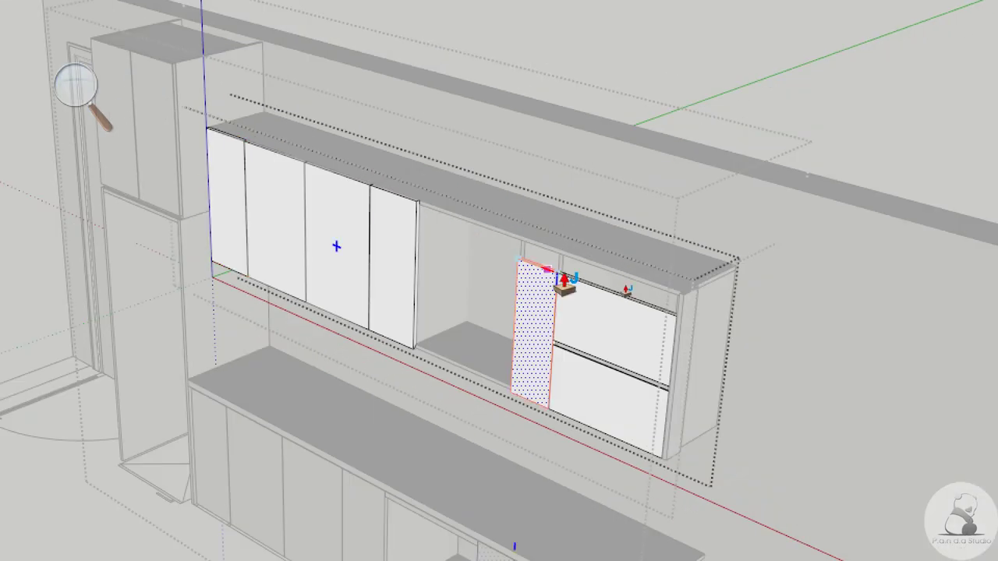
Step: Try to extend the narrow front beside the open niche and the upper drawer front to the same top level with Joint Push Pull
scroll(502, 266, up, 8)
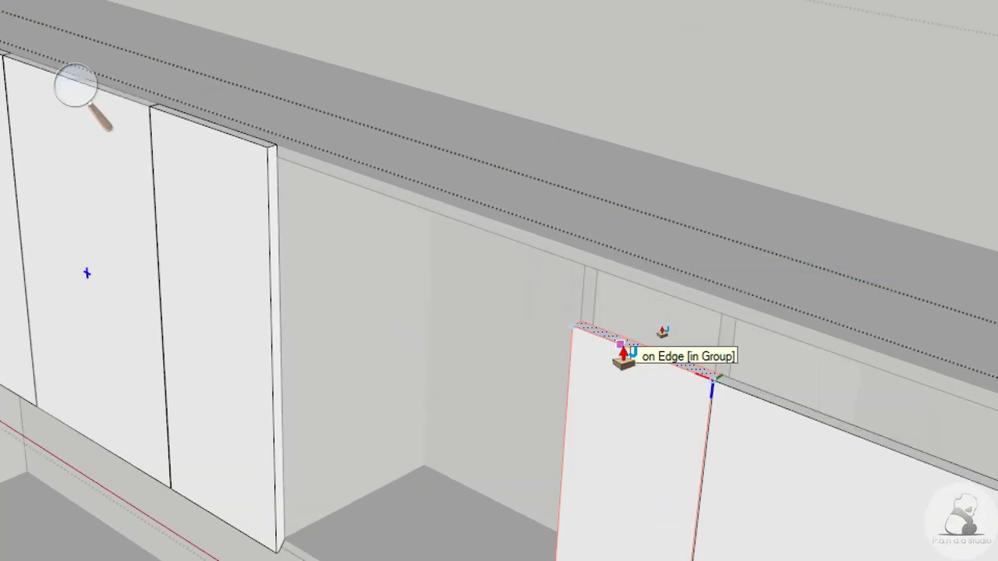
click(624, 355)
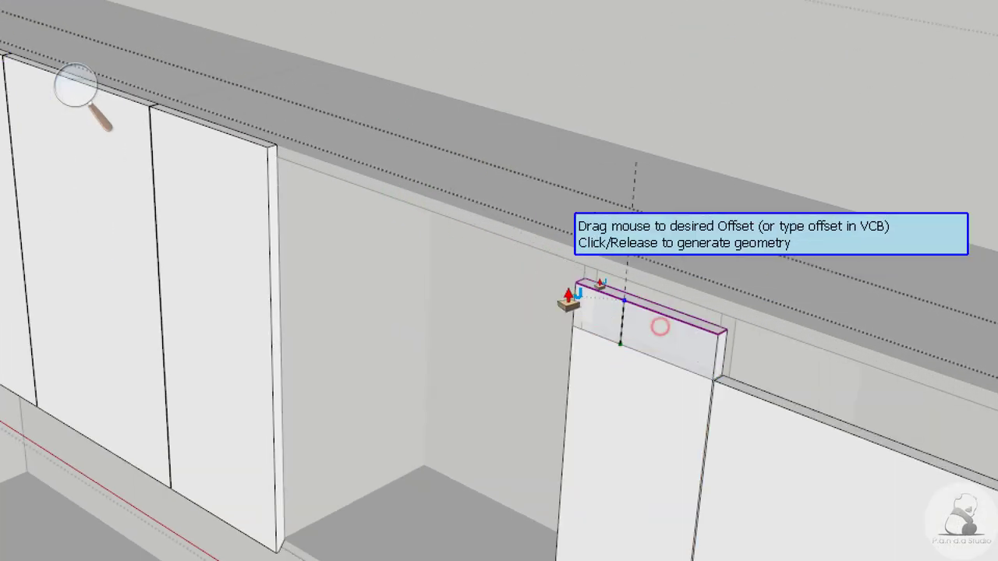
click(267, 147)
scroll(267, 150, down, 4)
scroll(588, 261, up, 6)
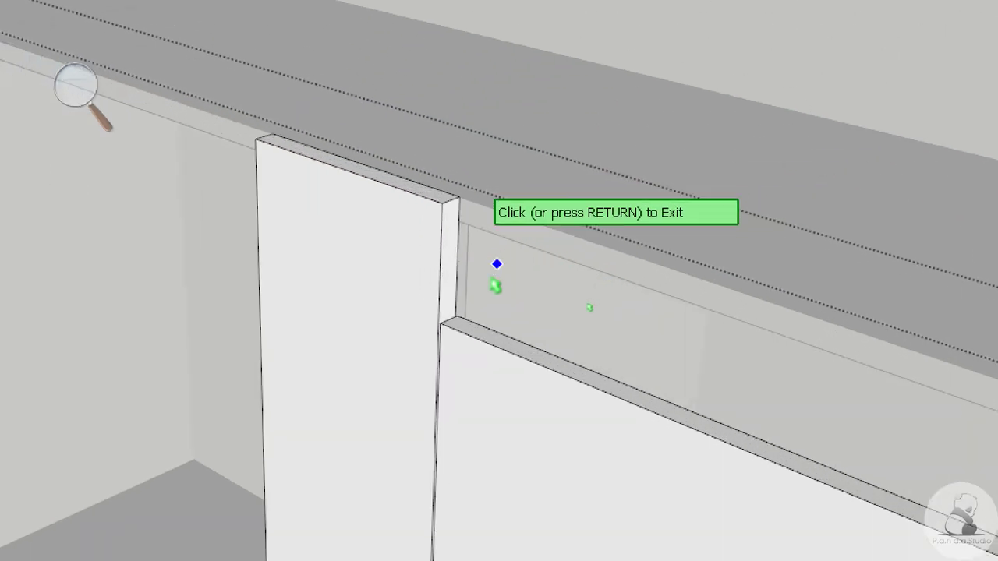
click(464, 333)
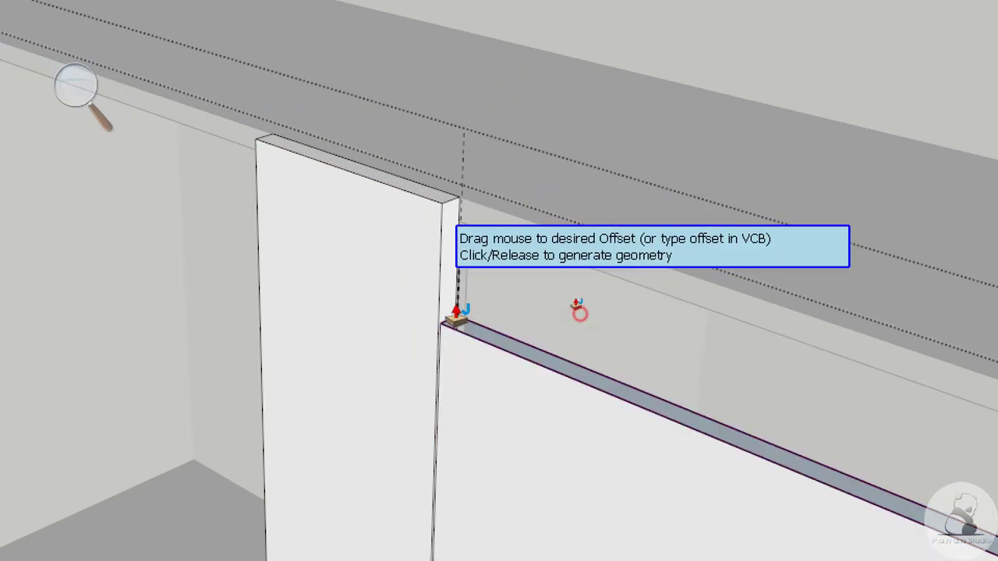
click(438, 202)
scroll(435, 207, down, 5)
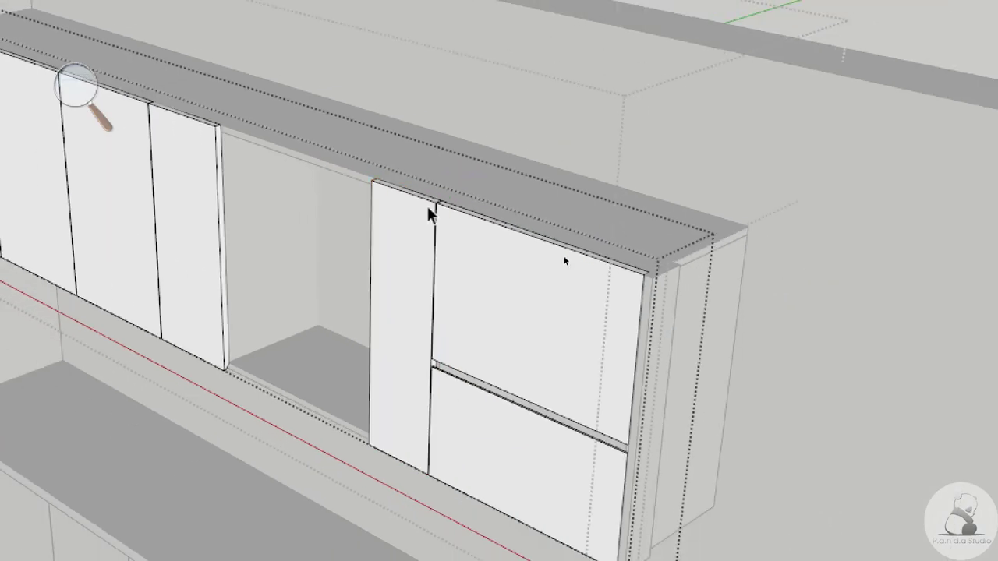
key(space)
Step: Close the wall cabinet's fronts group and review the wall and base cabinets together from the front
scroll(752, 257, down, 5)
click(777, 369)
click(75, 86)
click(67, 98)
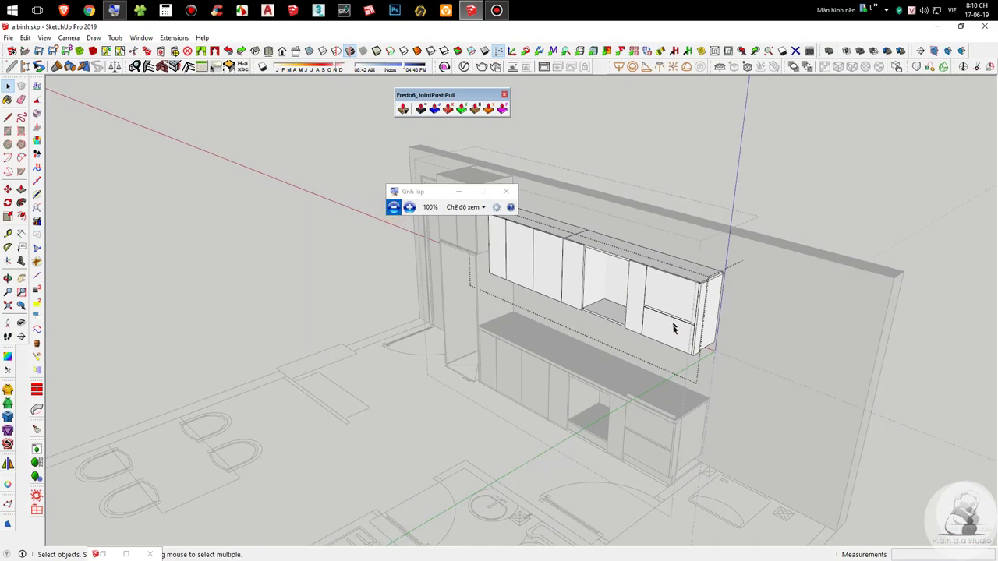
click(674, 326)
scroll(675, 327, up, 4)
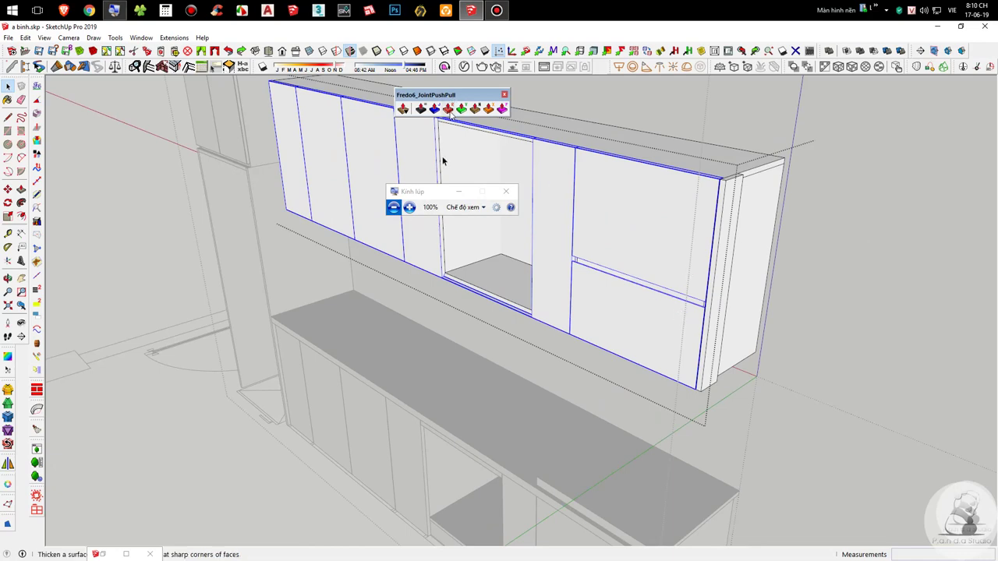
drag(427, 191, 109, 87)
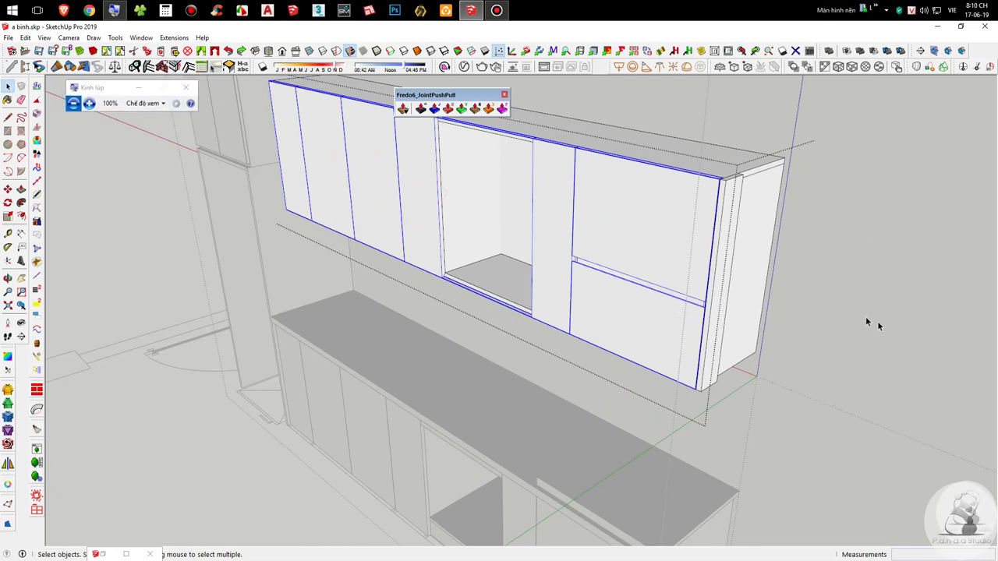
click(863, 317)
middle_drag(514, 249, 697, 200)
scroll(696, 201, down, 2)
shift+middle_drag(722, 232, 617, 277)
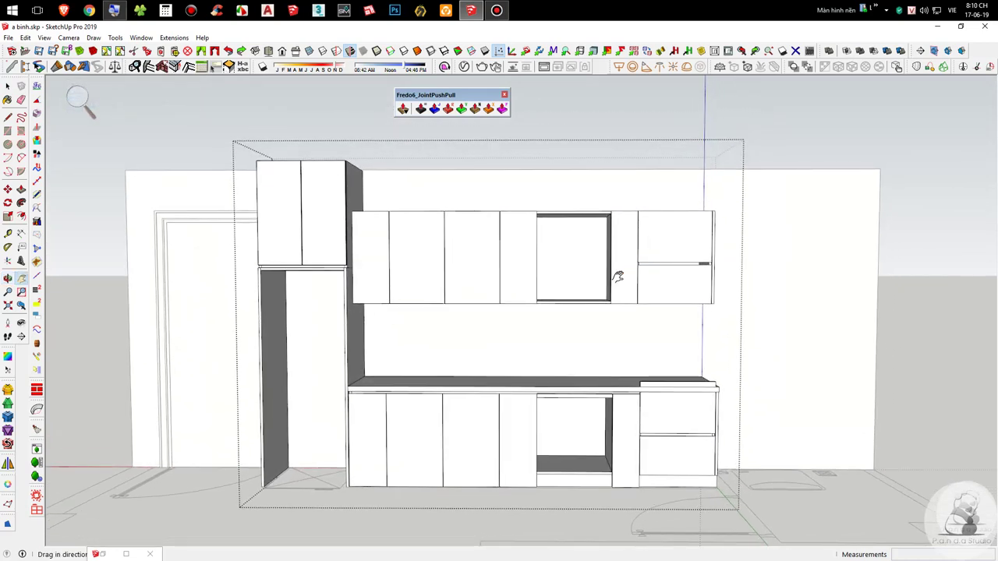
middle_drag(544, 271, 613, 445)
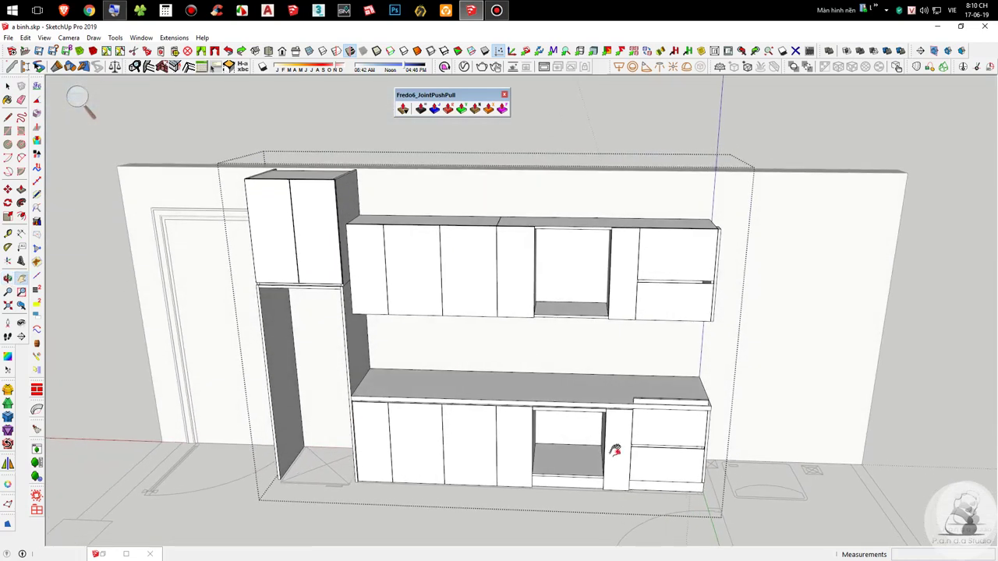
Step: Examine the base cabinet's fronts group and one of its door fronts for effects of the wall cabinet edits
scroll(528, 350, up, 5)
click(525, 292)
scroll(536, 343, down, 4)
double_click(533, 327)
click(530, 313)
scroll(528, 311, up, 2)
scroll(527, 311, down, 3)
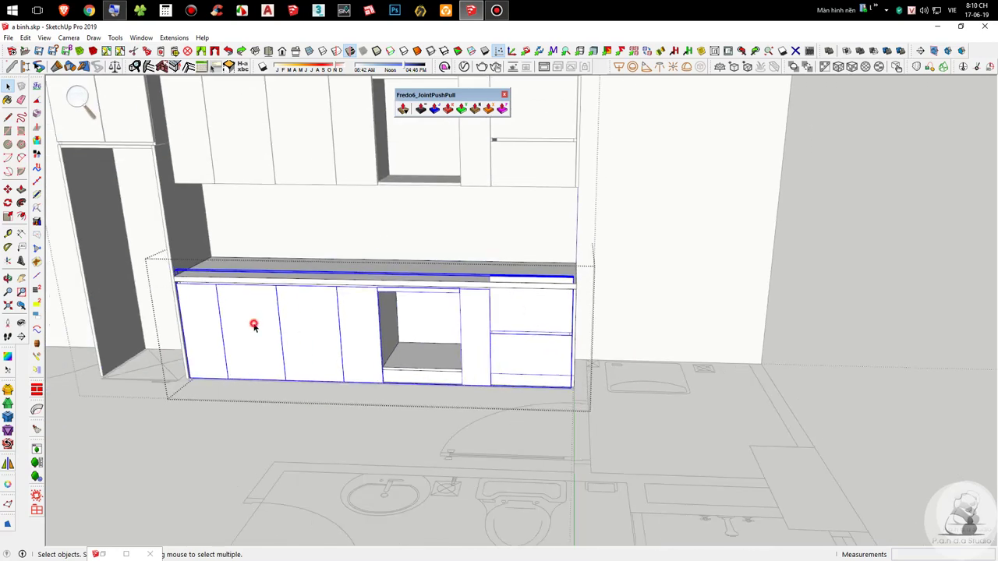
scroll(536, 433, down, 3)
scroll(411, 389, up, 3)
double_click(371, 341)
double_click(371, 341)
click(372, 341)
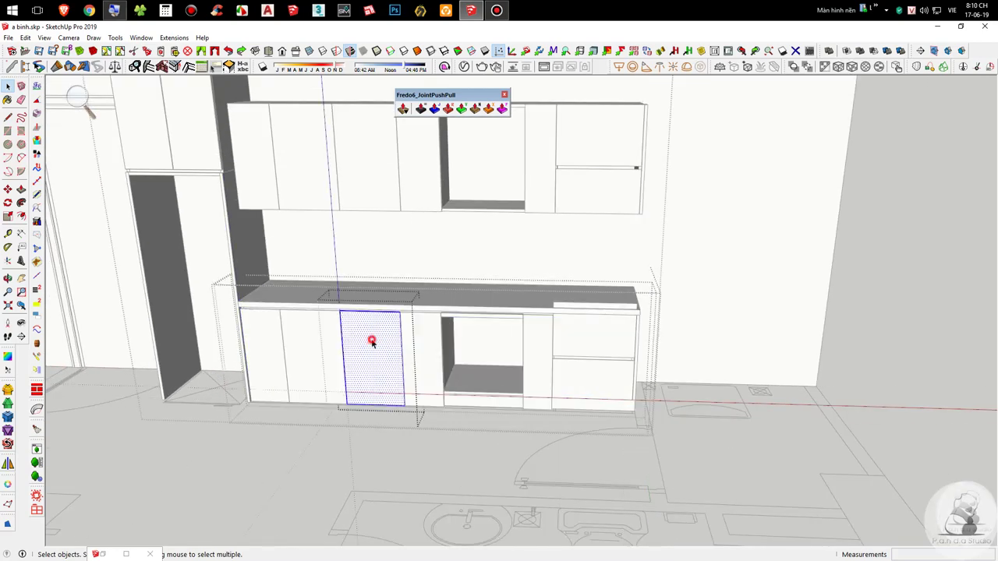
click(463, 363)
click(696, 365)
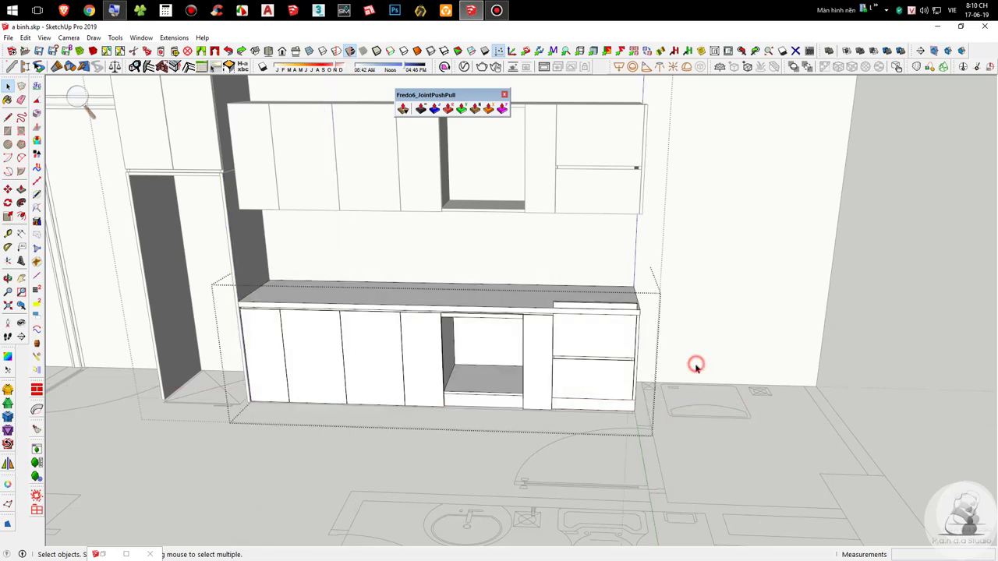
Step: Check the base cabinet's fronts group options and the individual door fronts inside it
click(327, 327)
scroll(304, 323, up, 3)
right_click(312, 330)
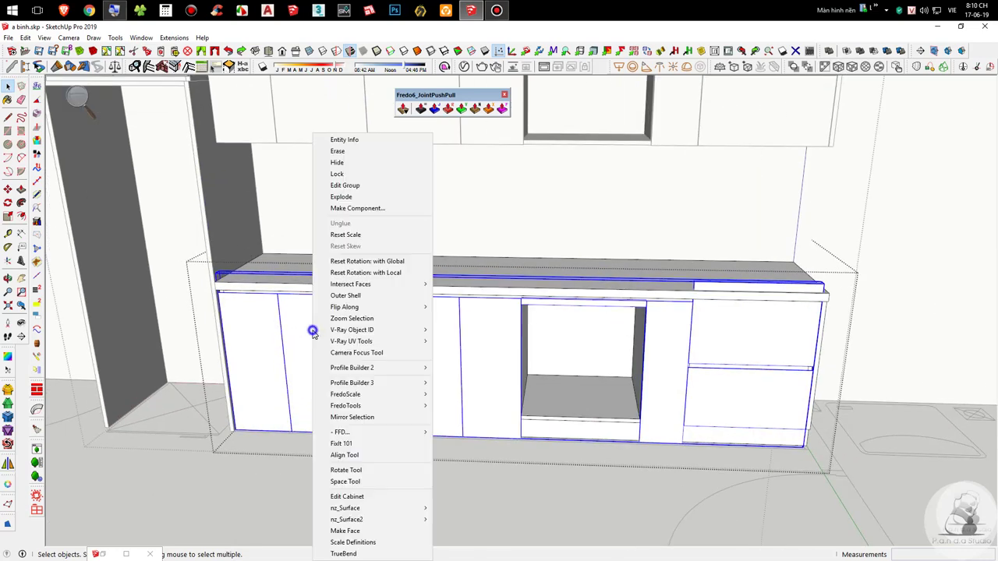
click(259, 317)
click(259, 318)
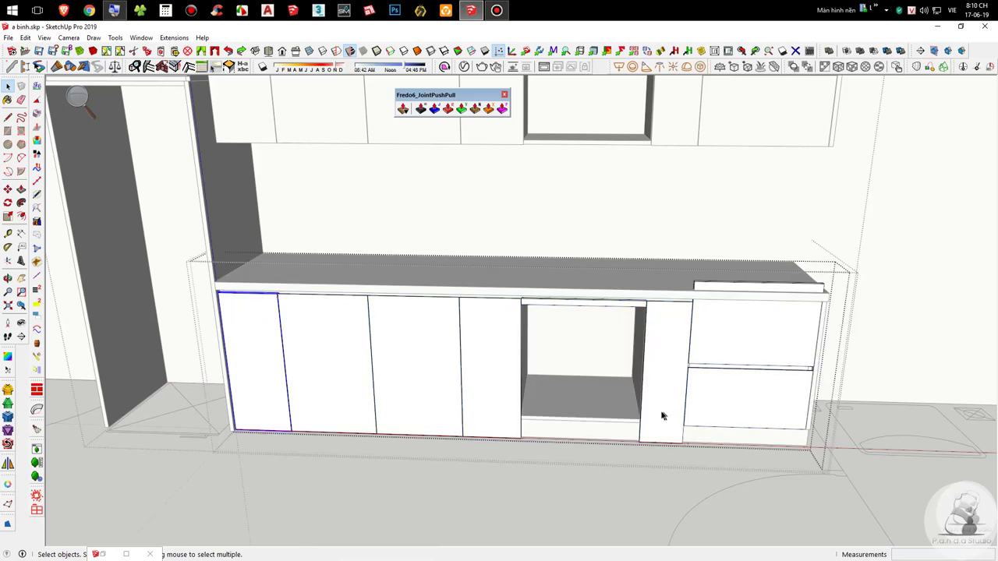
middle_drag(666, 415, 495, 409)
click(415, 344)
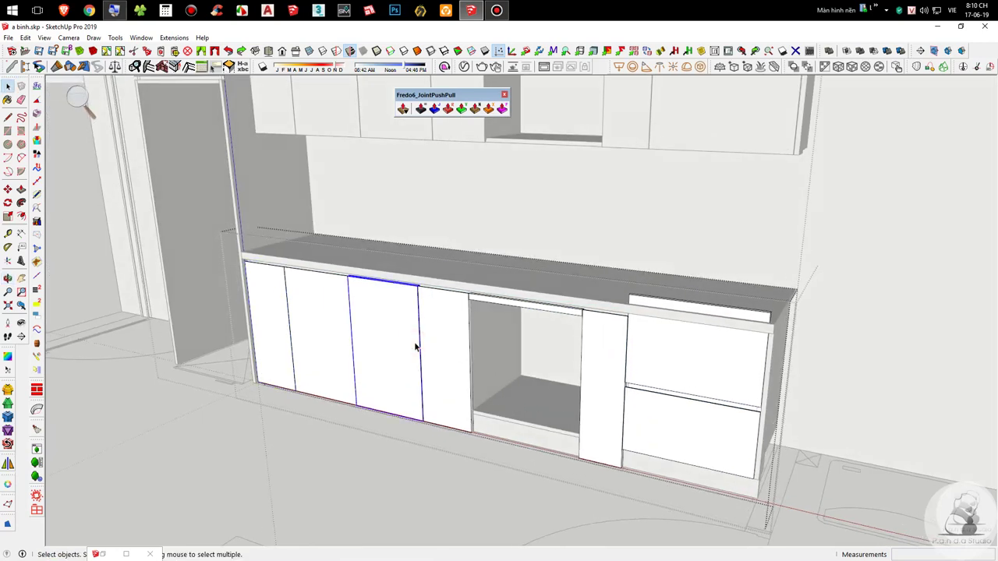
scroll(416, 346, down, 5)
click(721, 288)
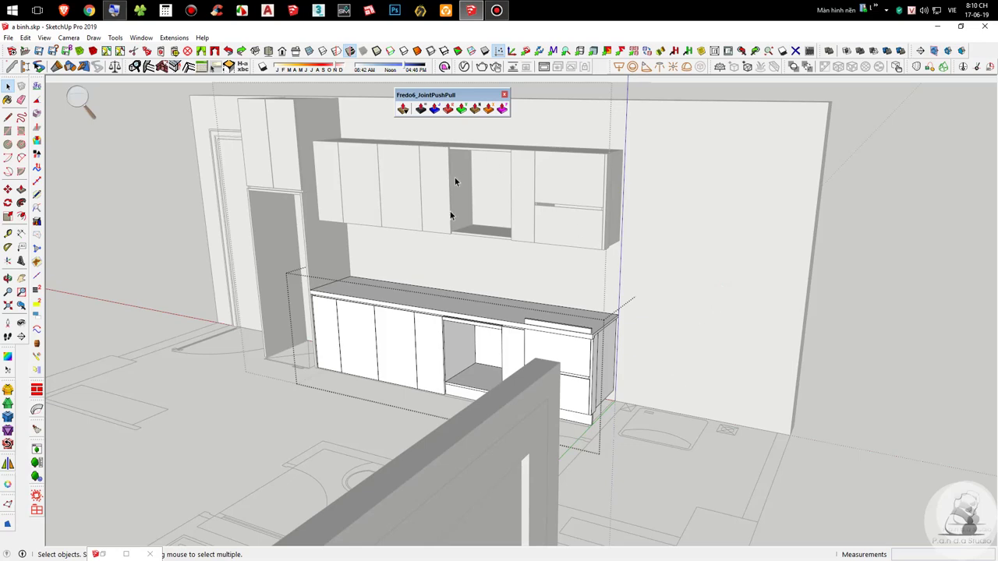
double_click(418, 328)
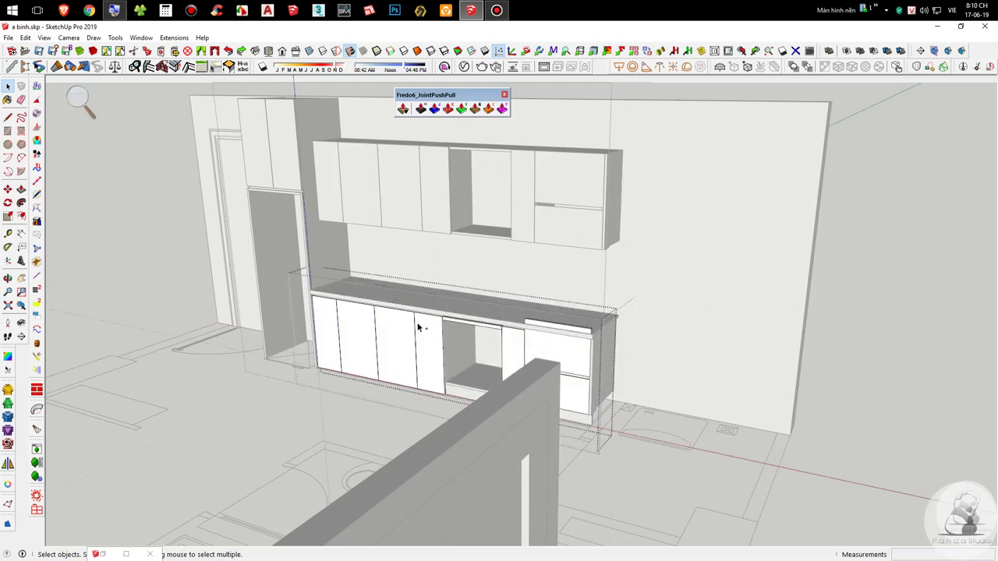
Step: Undo the upward extensions of the wall cabinet's fronts
key(ctrl+z)
key(ctrl+z)
key(ctrl+z)
key(ctrl+z)
key(ctrl+z)
key(ctrl+z)
key(ctrl+z)
key(ctrl+z)
key(ctrl+z)
Step: Explode the wall cabinet's fronts group into separate fronts within the cabinet group
click(802, 348)
scroll(356, 137, up, 5)
click(317, 176)
middle_drag(317, 177, 320, 247)
right_click(315, 250)
click(355, 197)
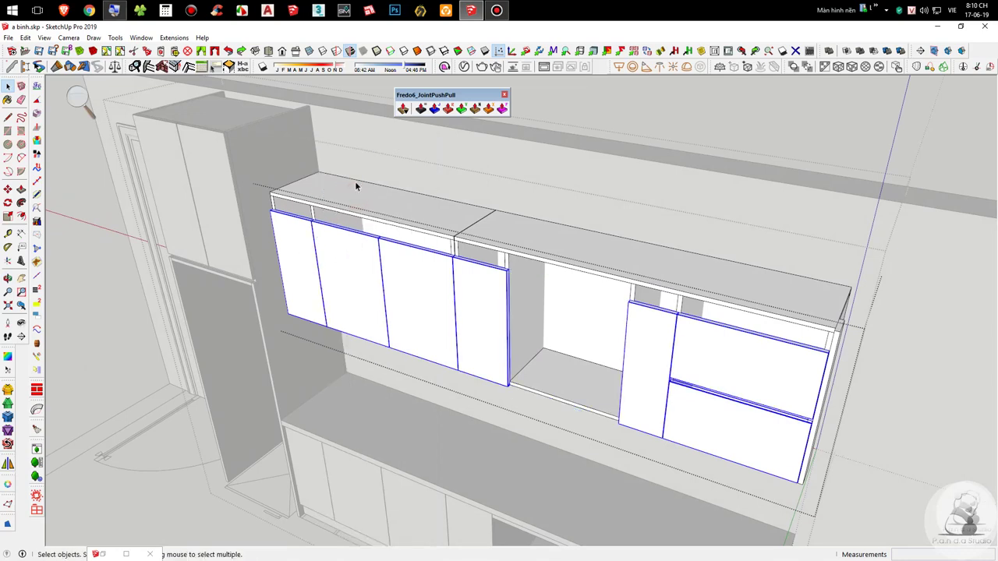
click(355, 185)
click(374, 156)
double_click(304, 260)
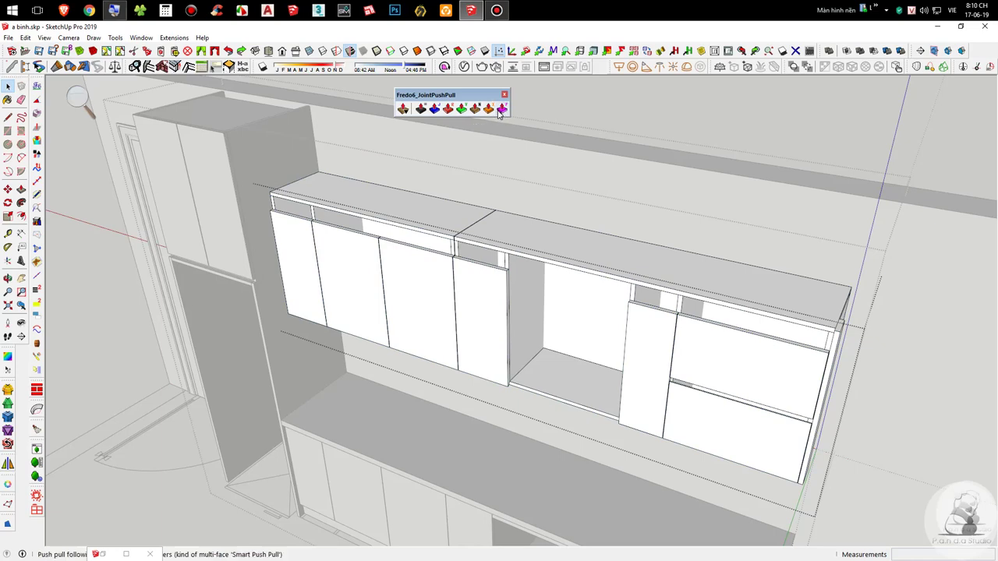
click(504, 109)
scroll(323, 223, up, 4)
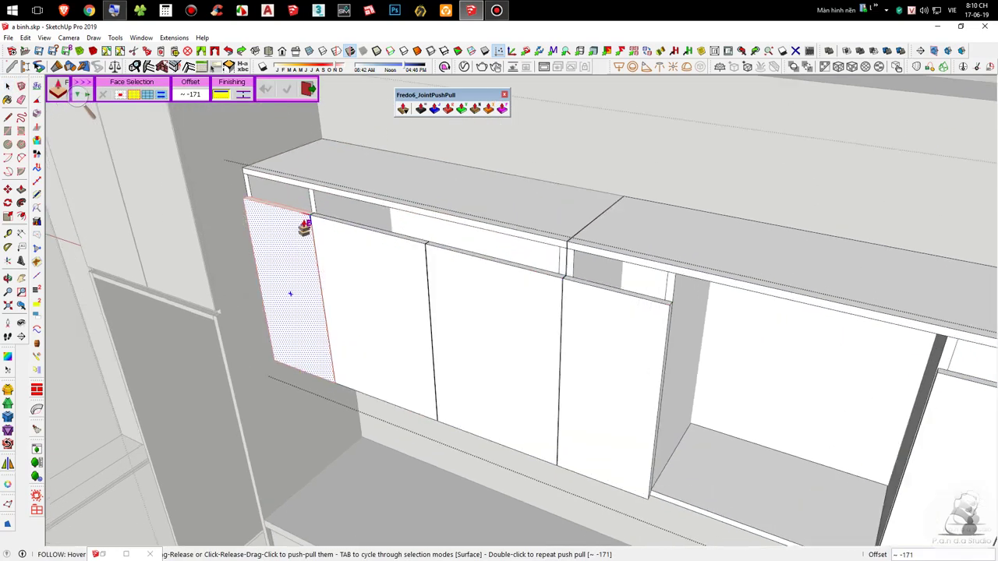
scroll(304, 214, up, 3)
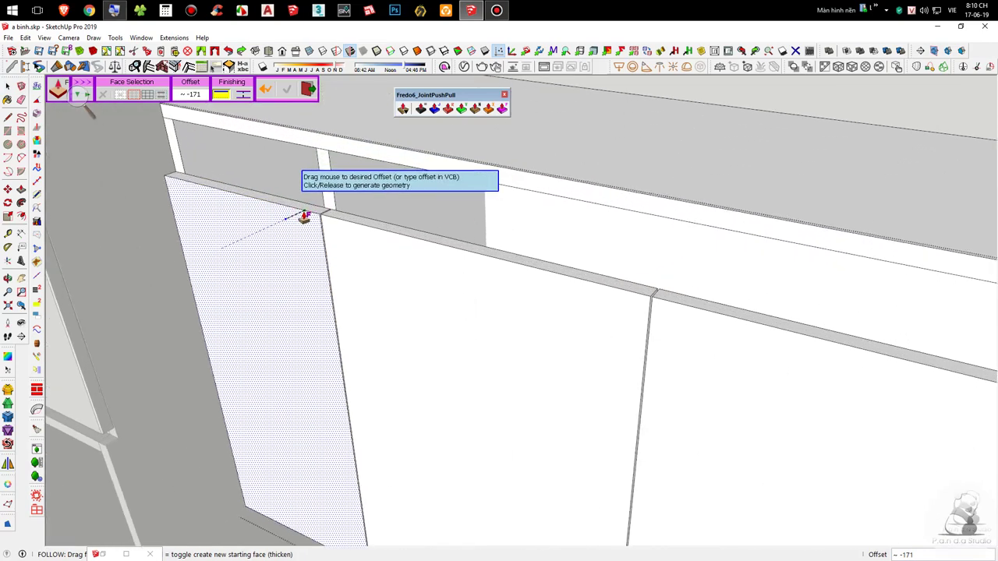
click(312, 214)
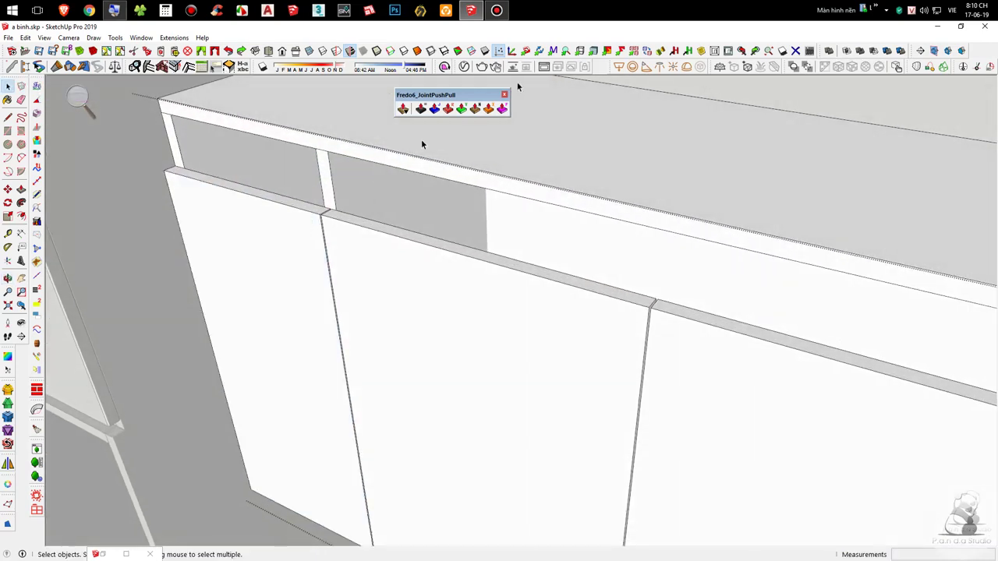
Step: Extend the wall cabinet's leftmost front upward 100 mm to the carcass top with Follow Push Pull
click(501, 109)
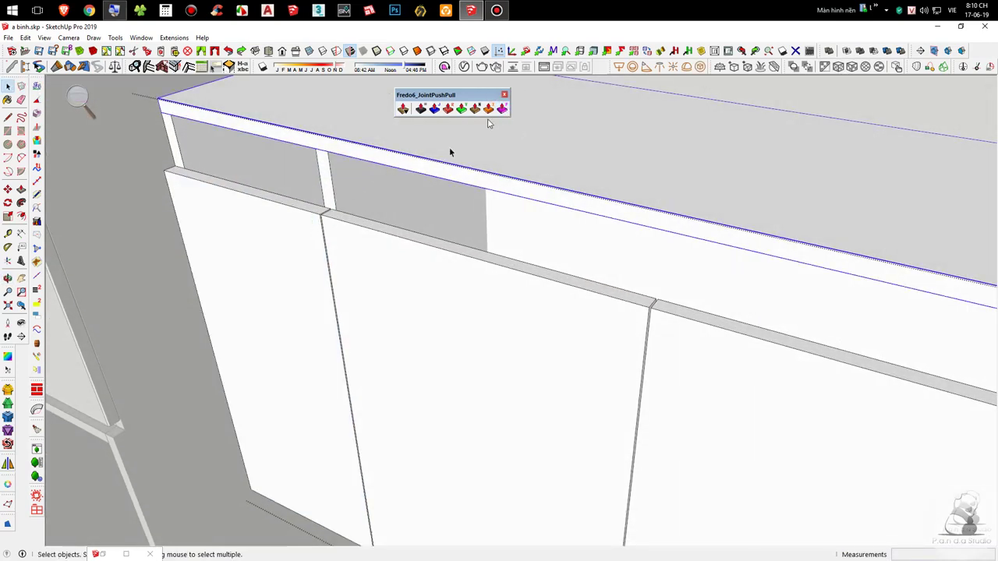
double_click(312, 208)
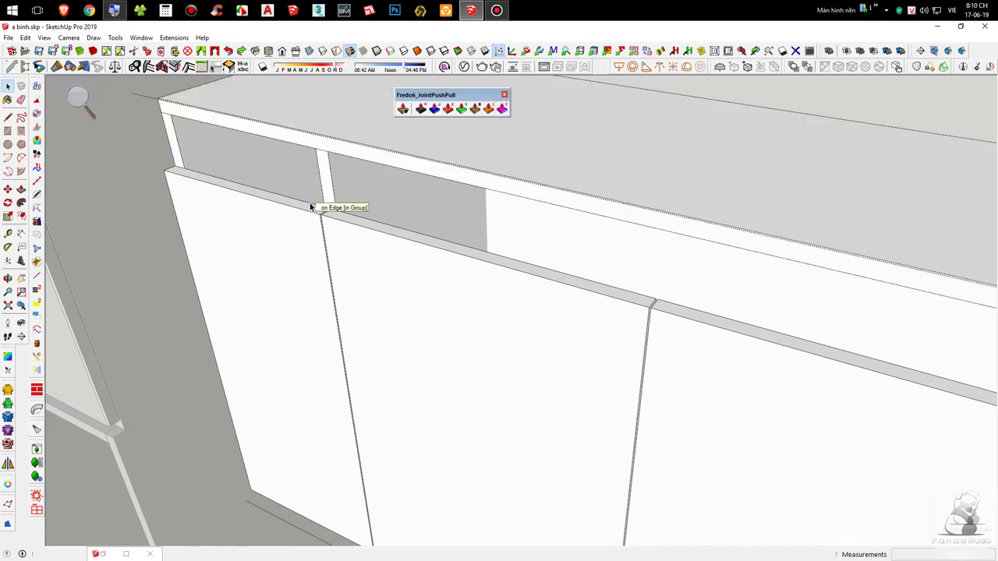
click(502, 109)
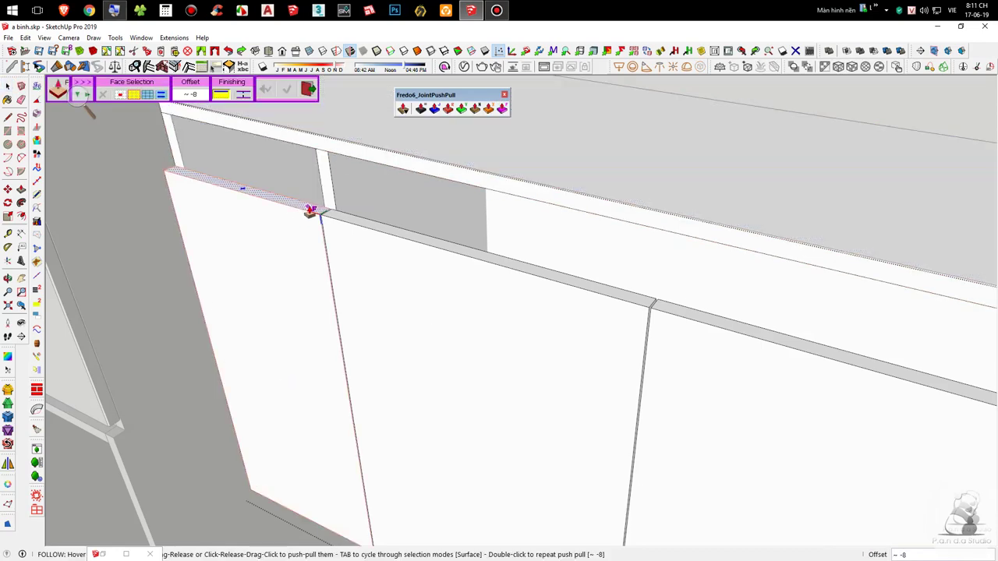
click(308, 204)
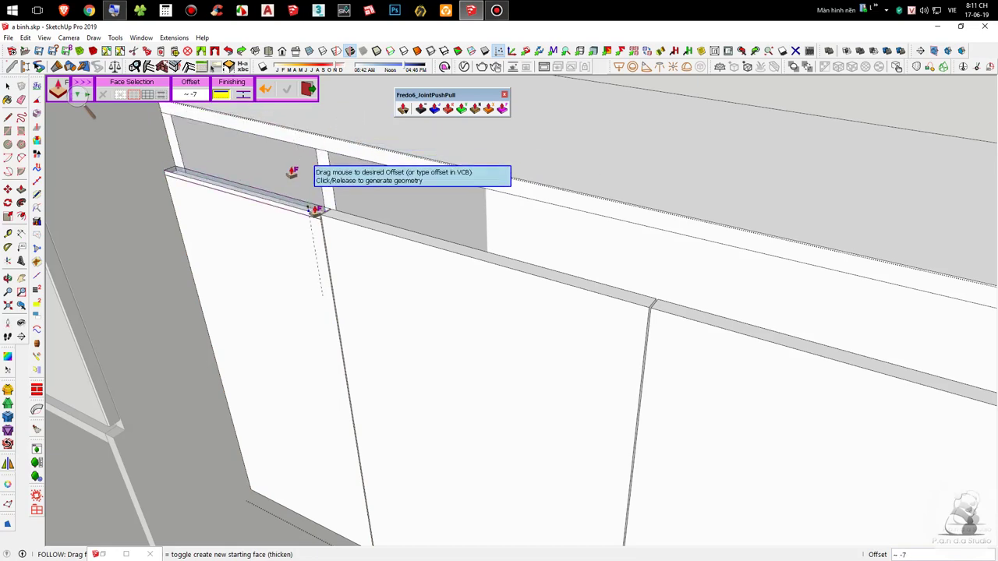
scroll(394, 217, down, 2)
scroll(318, 148, up, 4)
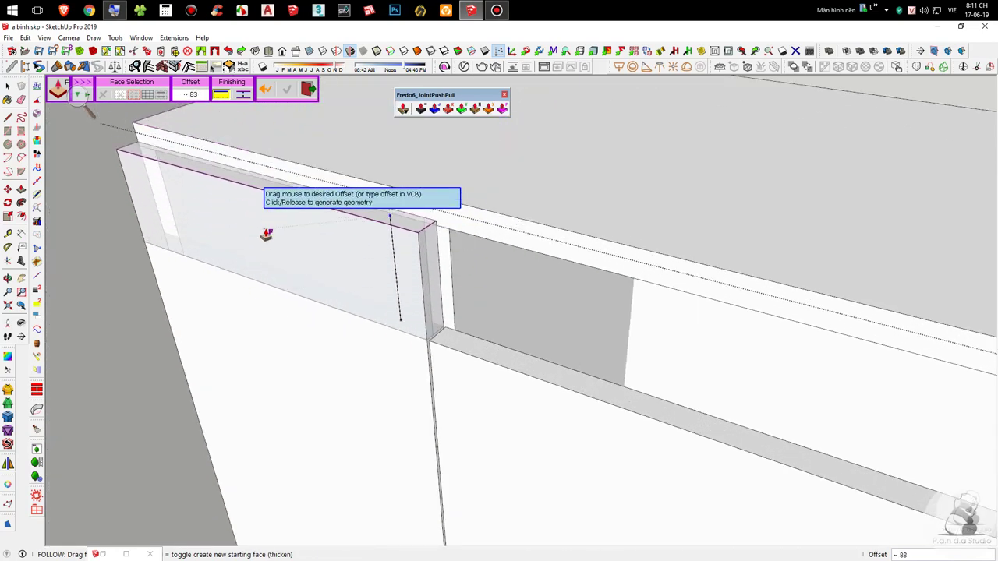
scroll(331, 159, down, 3)
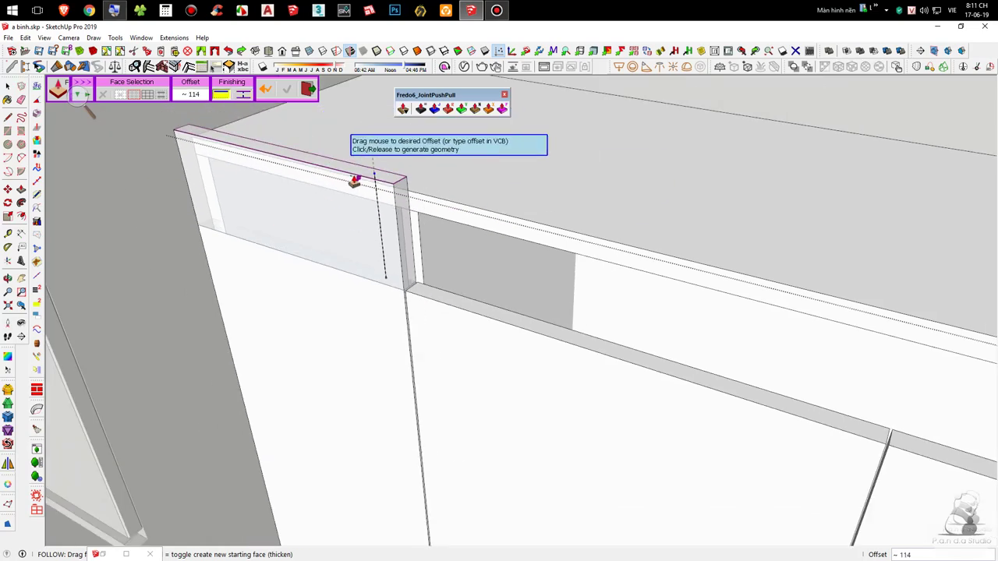
scroll(185, 140, up, 3)
click(177, 136)
scroll(304, 229, down, 4)
key(space)
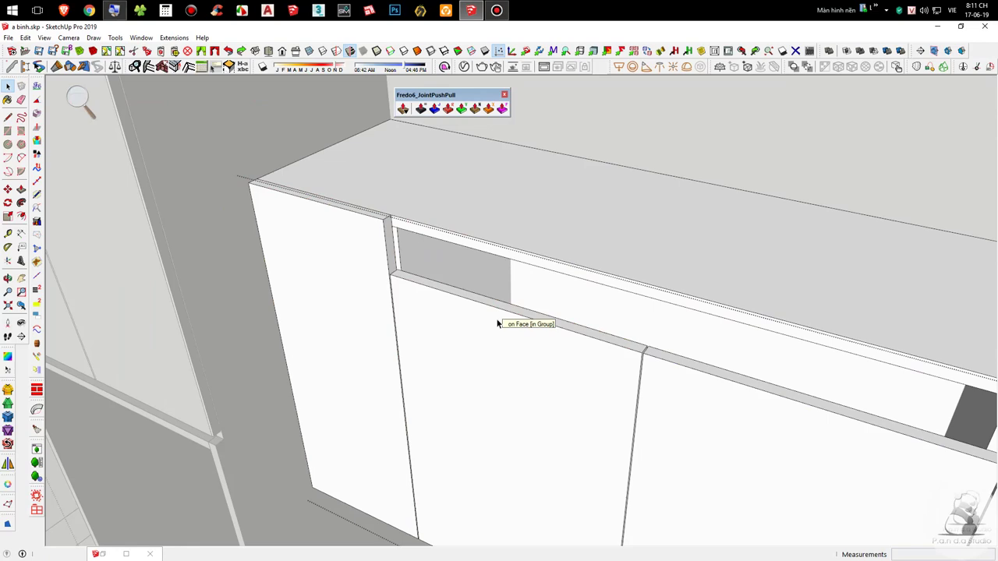
Step: Try to extend the neighbouring door fronts up to the carcass top with Follow Push Pull
scroll(507, 272, down, 5)
scroll(390, 310, up, 6)
middle_drag(515, 470, 565, 314)
middle_drag(599, 438, 488, 167)
scroll(407, 274, down, 4)
scroll(333, 288, up, 6)
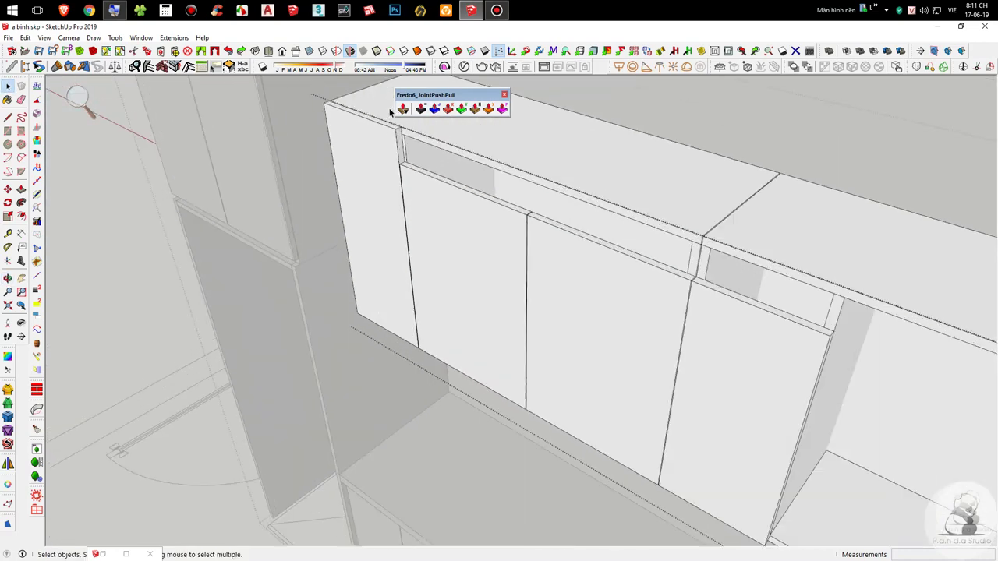
scroll(306, 326, down, 4)
scroll(460, 134, up, 4)
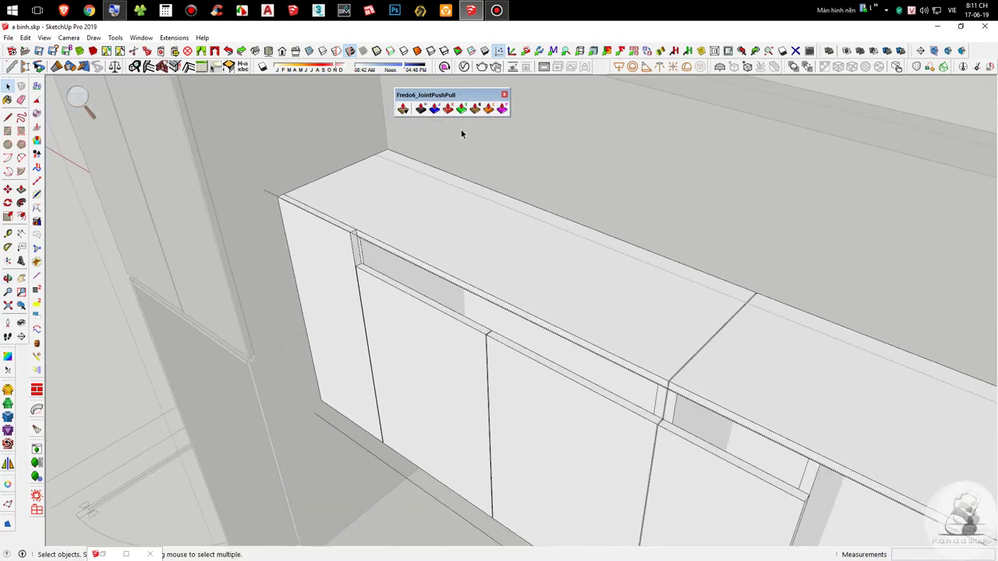
click(503, 109)
scroll(522, 289, down, 2)
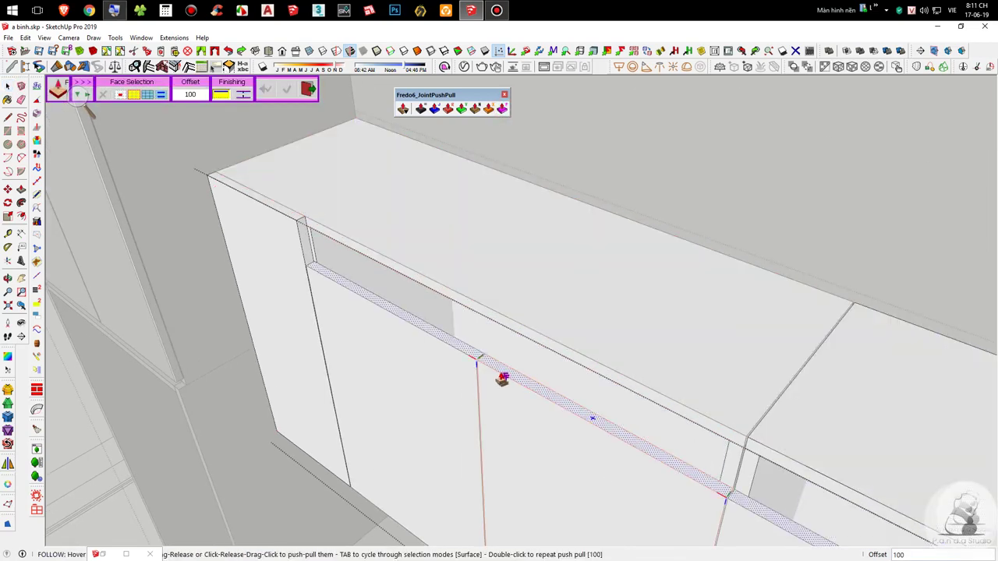
scroll(474, 356, up, 3)
click(473, 355)
drag(473, 356, 220, 164)
scroll(219, 164, down, 6)
middle_drag(416, 189, 526, 66)
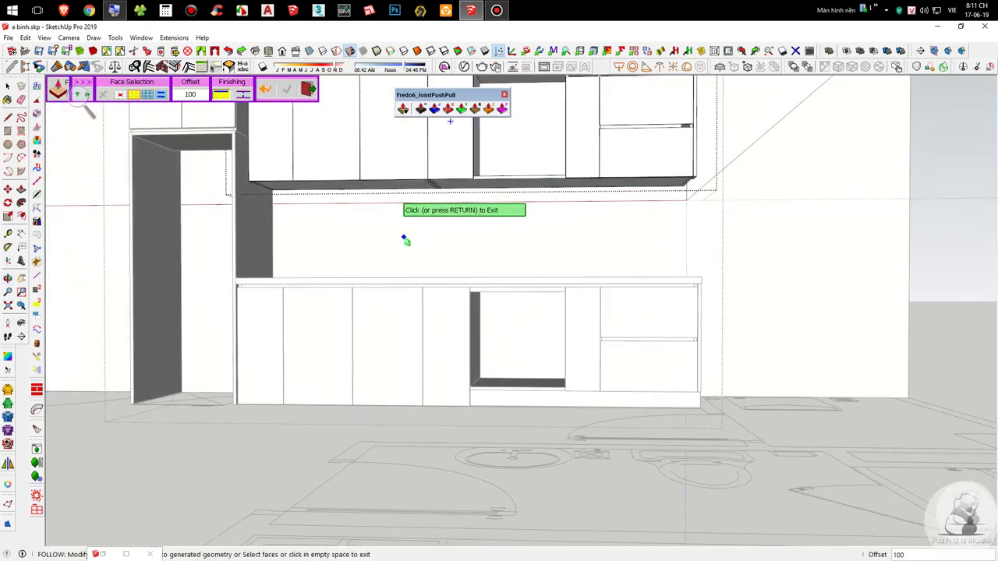
middle_drag(412, 250, 452, 414)
scroll(327, 156, up, 6)
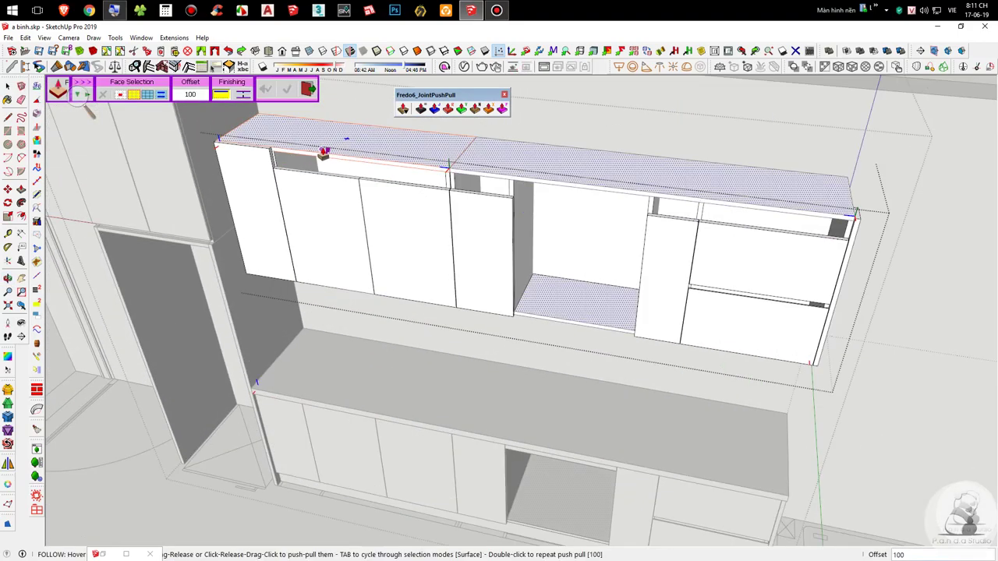
key(space)
click(328, 224)
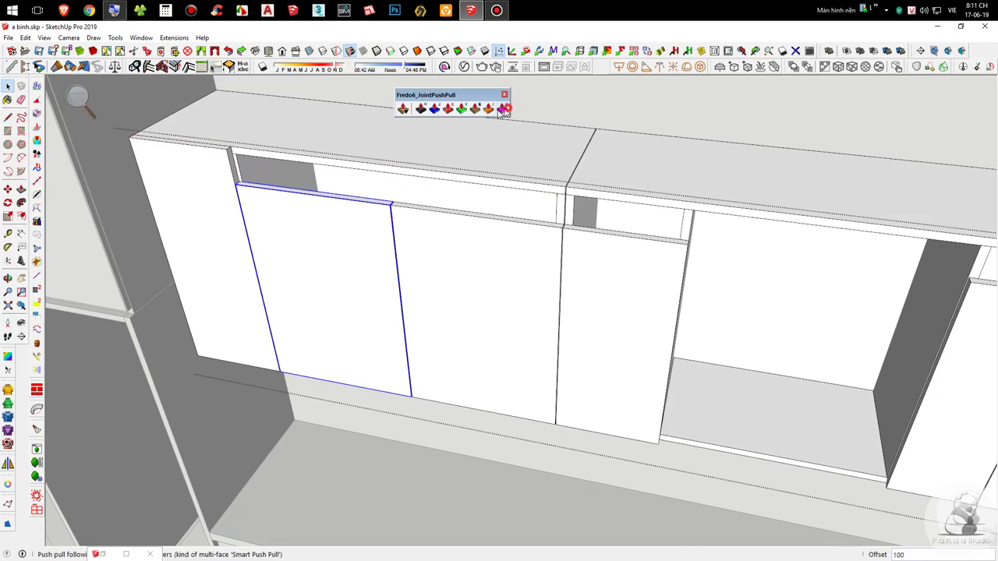
click(502, 109)
scroll(257, 183, up, 3)
key(space)
scroll(540, 294, down, 6)
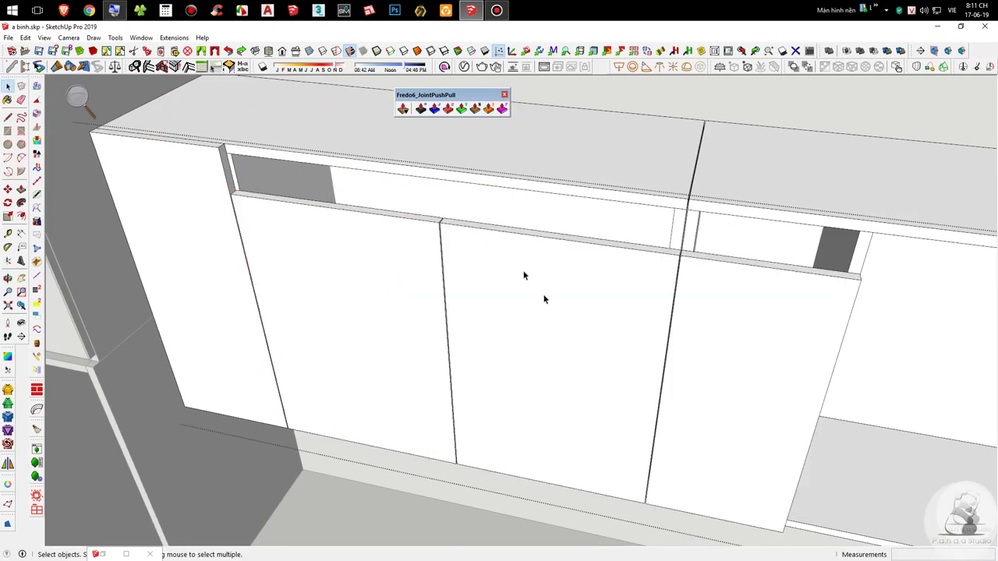
double_click(516, 205)
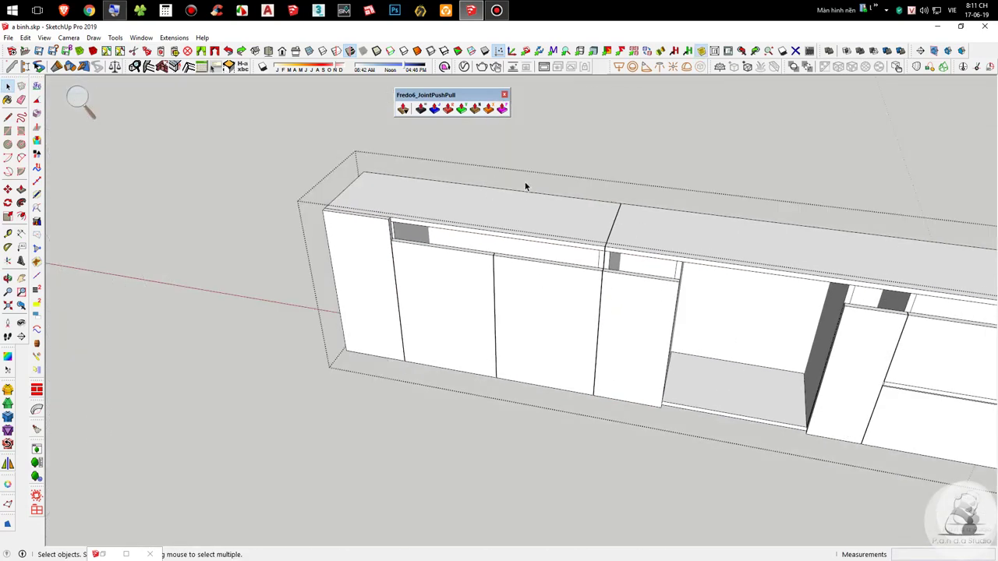
Step: Try Follow Push Pull with the other finishing option on the isolated wall cabinet's door fronts
click(502, 110)
scroll(408, 247, up, 4)
scroll(409, 246, down, 1)
scroll(409, 246, down, 2)
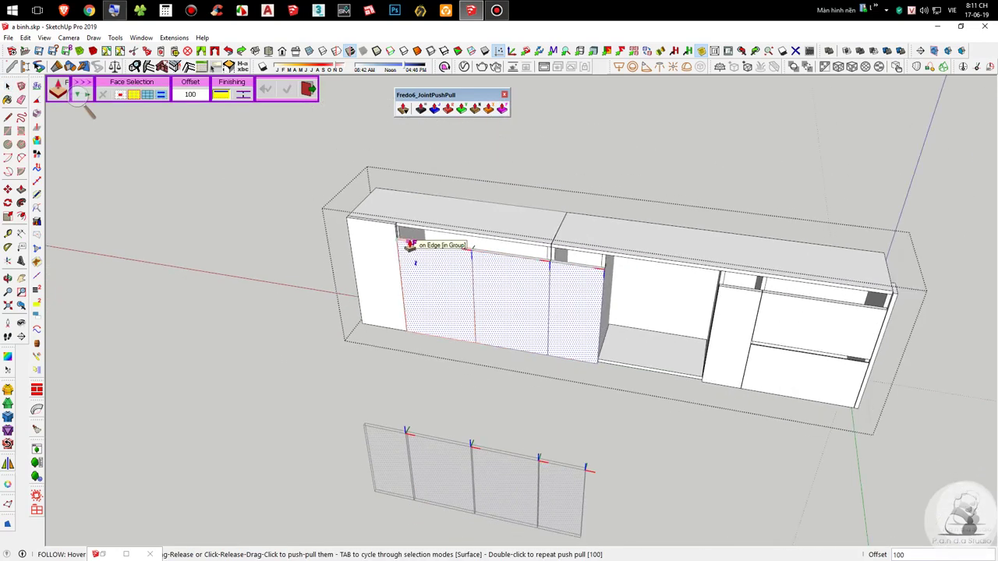
key(Escape)
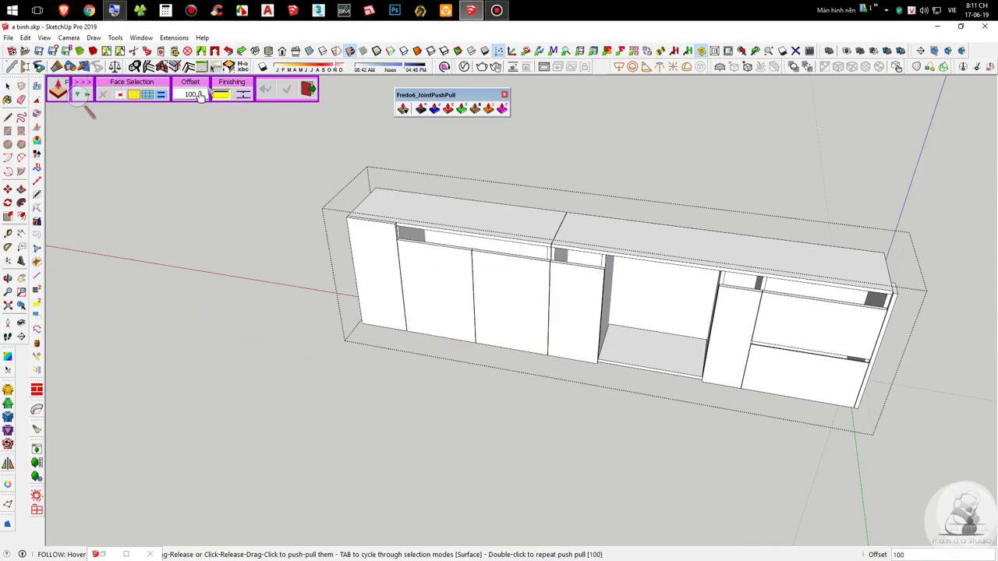
click(454, 251)
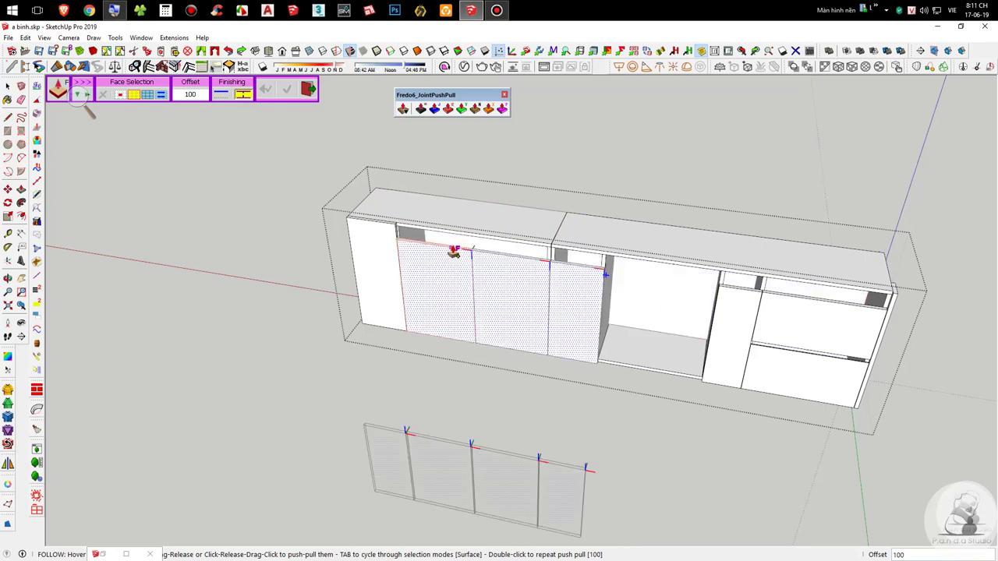
key(space)
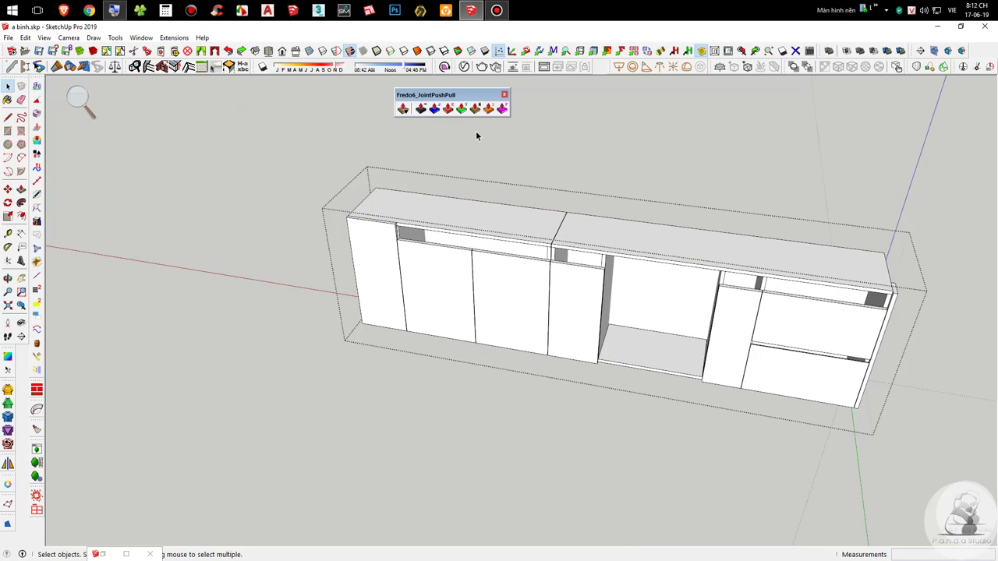
click(502, 109)
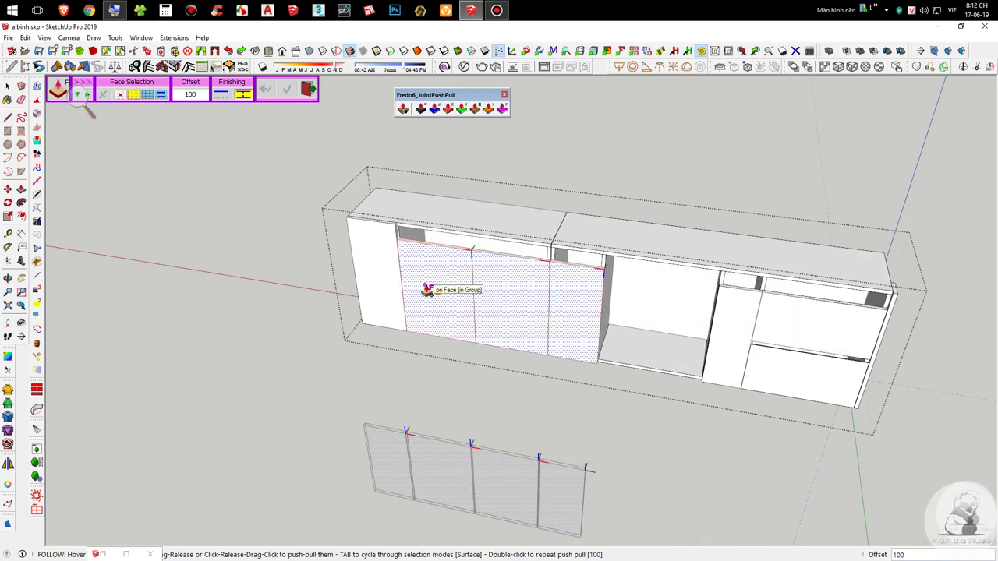
key(space)
Step: Try Vector Push Pull on the wall cabinet's second door front
scroll(740, 411, up, 2)
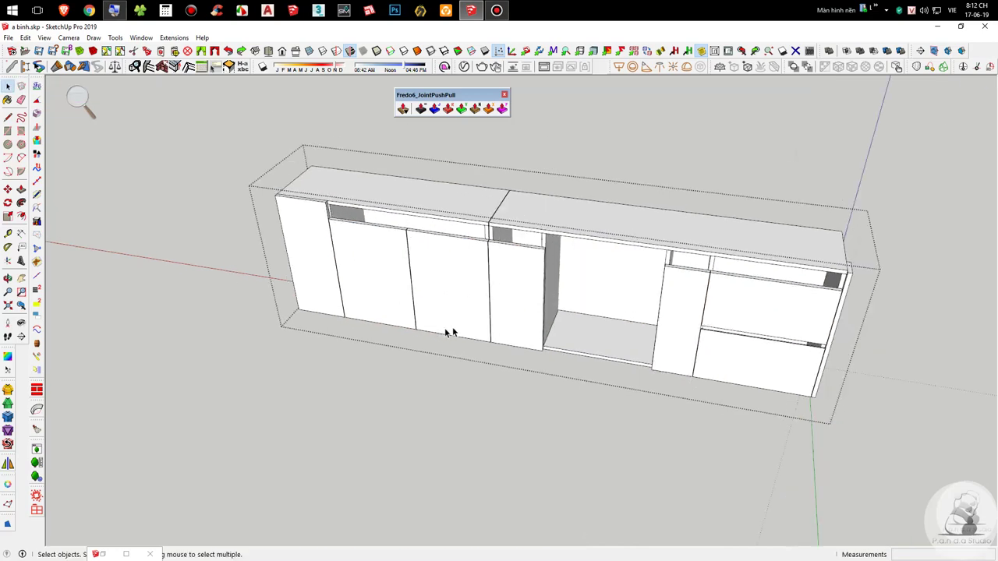
middle_drag(450, 332, 403, 258)
scroll(403, 258, up, 3)
click(374, 274)
middle_drag(480, 359, 400, 167)
middle_drag(294, 136, 475, 408)
scroll(341, 378, up, 3)
scroll(299, 279, down, 4)
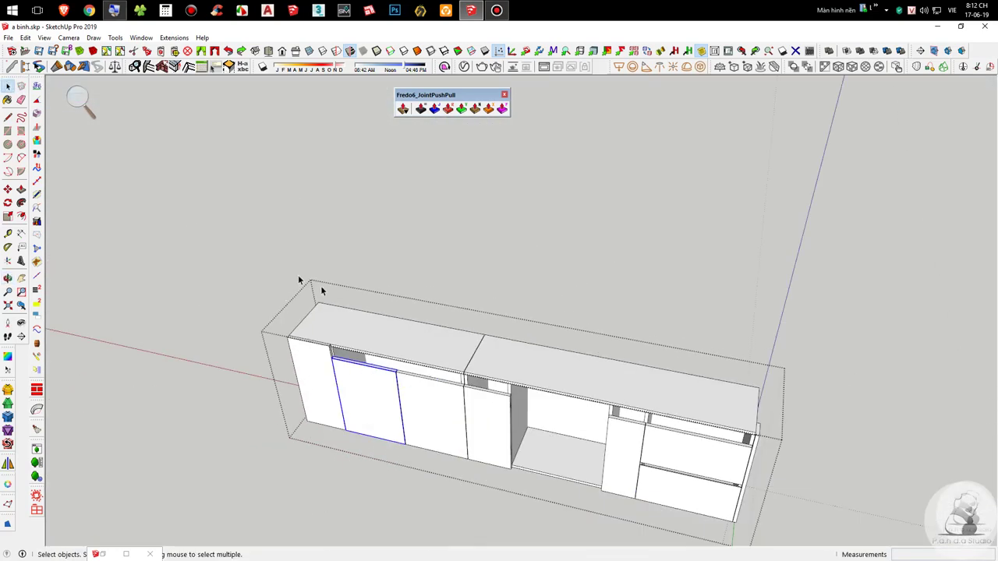
scroll(361, 292, up, 2)
scroll(361, 383, up, 4)
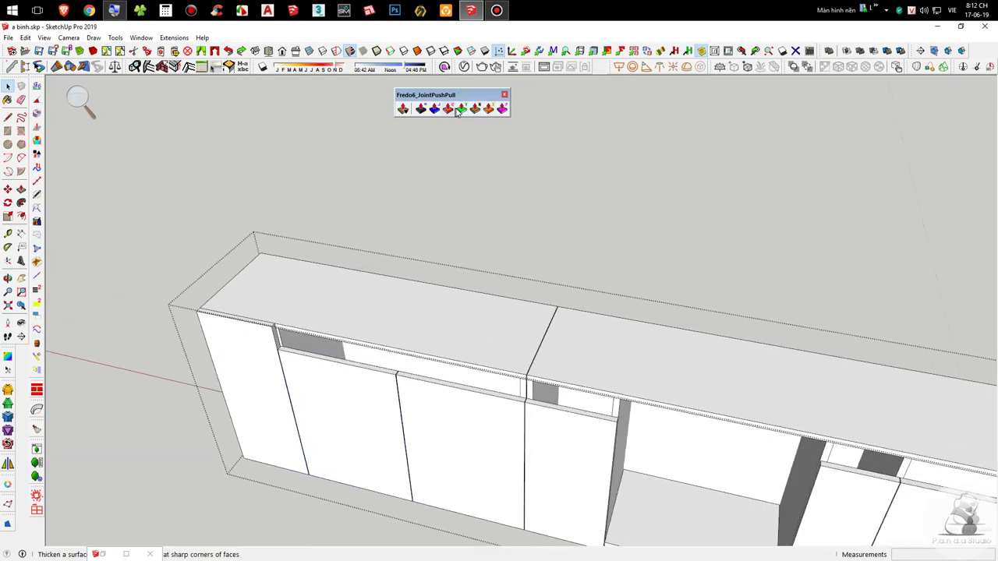
click(463, 110)
scroll(351, 278, down, 5)
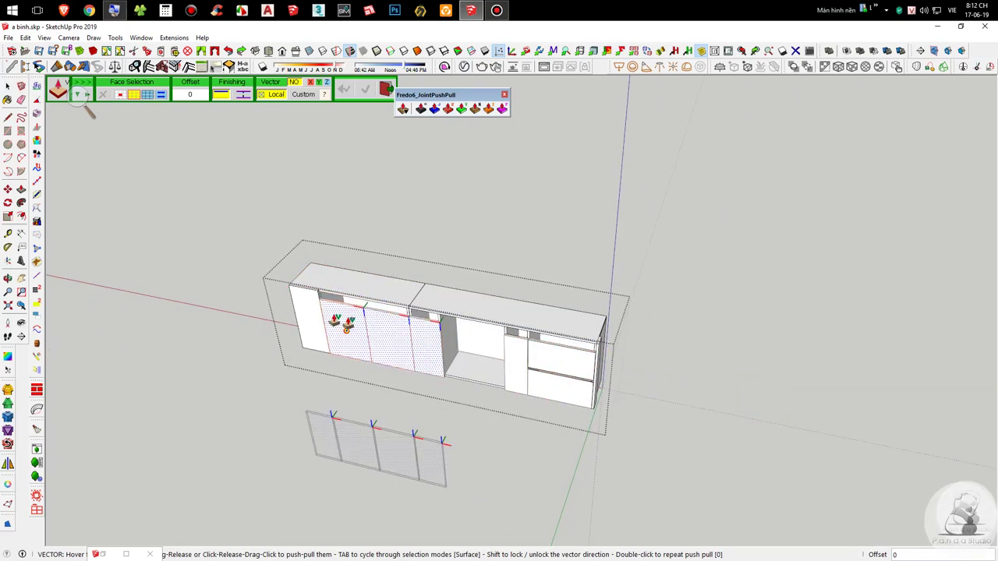
key(space)
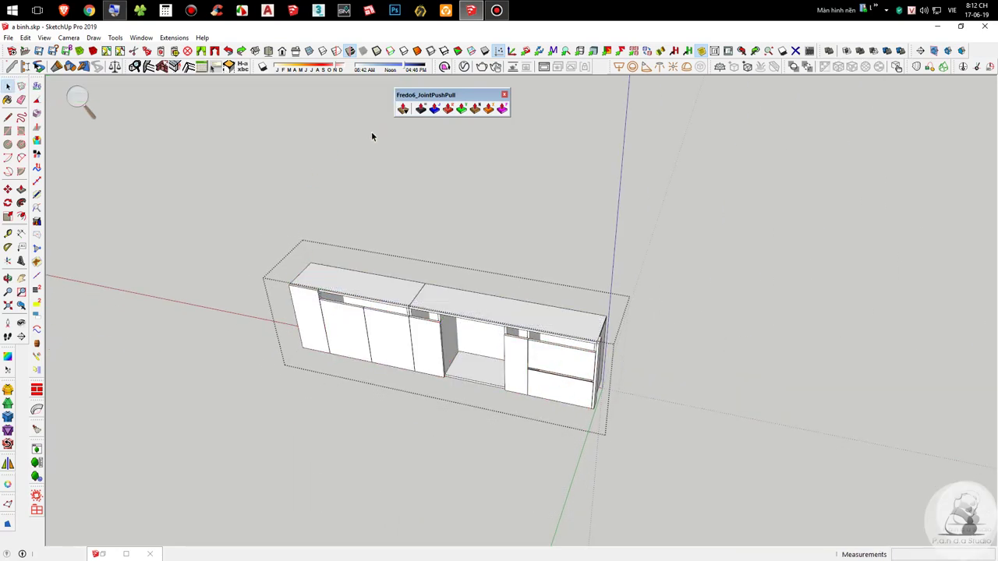
Step: Push/Pull the top face of the wall cabinet's second front up to the carcass top
scroll(353, 318, up, 7)
double_click(362, 273)
scroll(362, 269, up, 1)
key(p)
click(372, 211)
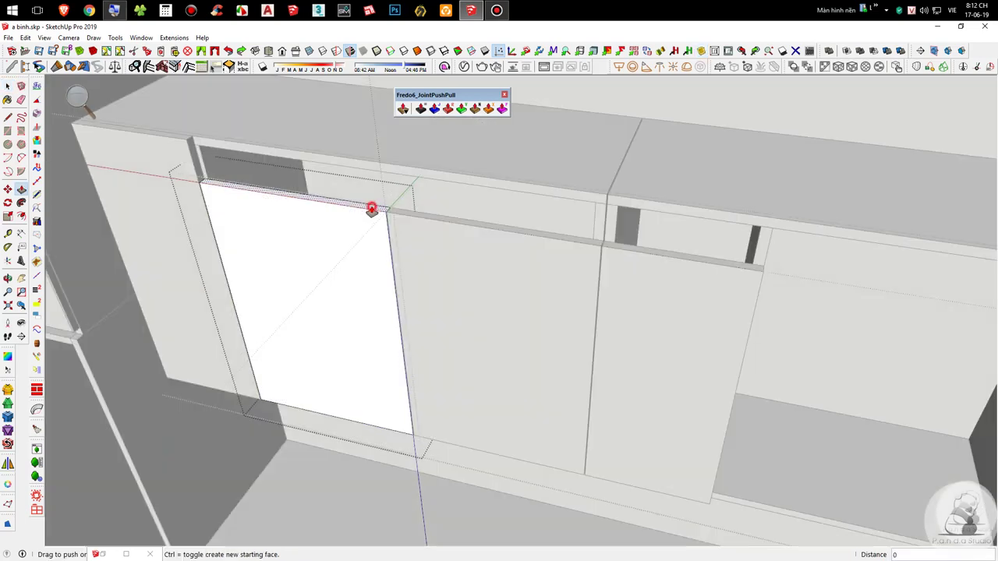
scroll(372, 210, down, 3)
click(475, 169)
Step: Extend the tops of the wall cabinet's third and fourth fronts upward by the same Push/Pull distance
scroll(511, 224, up, 4)
middle_drag(473, 234, 437, 257)
key(space)
double_click(437, 256)
key(p)
double_click(496, 232)
key(space)
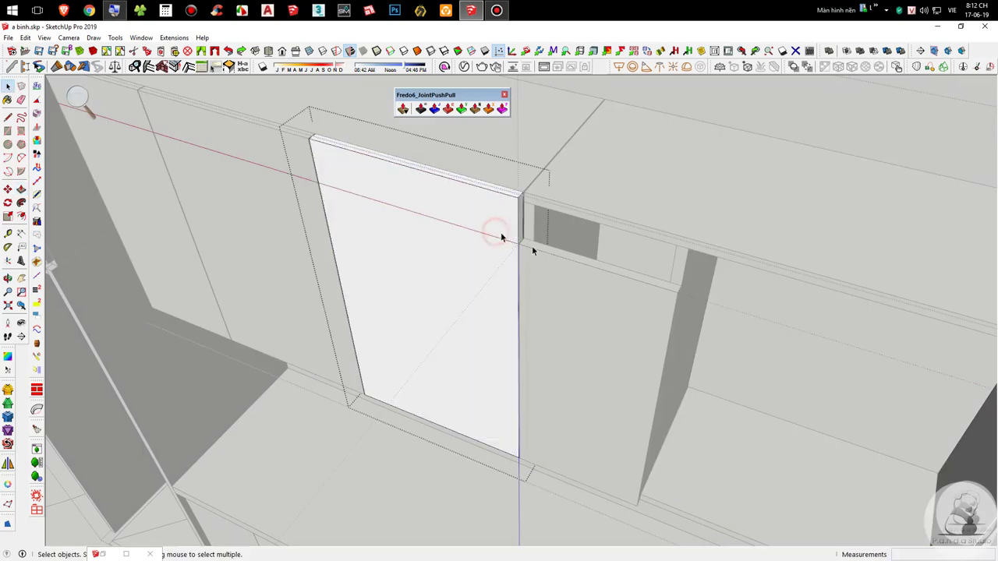
double_click(607, 278)
key(p)
double_click(605, 268)
key(space)
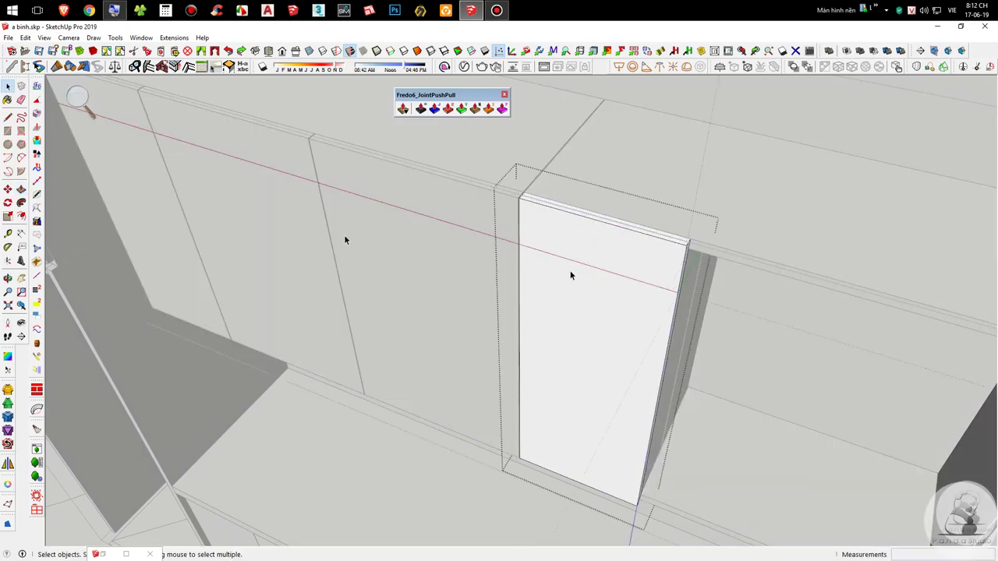
Step: Extend the narrow front beside the open niche and the upper drawer front by the same Push/Pull distance
scroll(286, 215, down, 4)
scroll(510, 288, up, 3)
double_click(516, 292)
scroll(483, 277, up, 5)
double_click(482, 272)
key(p)
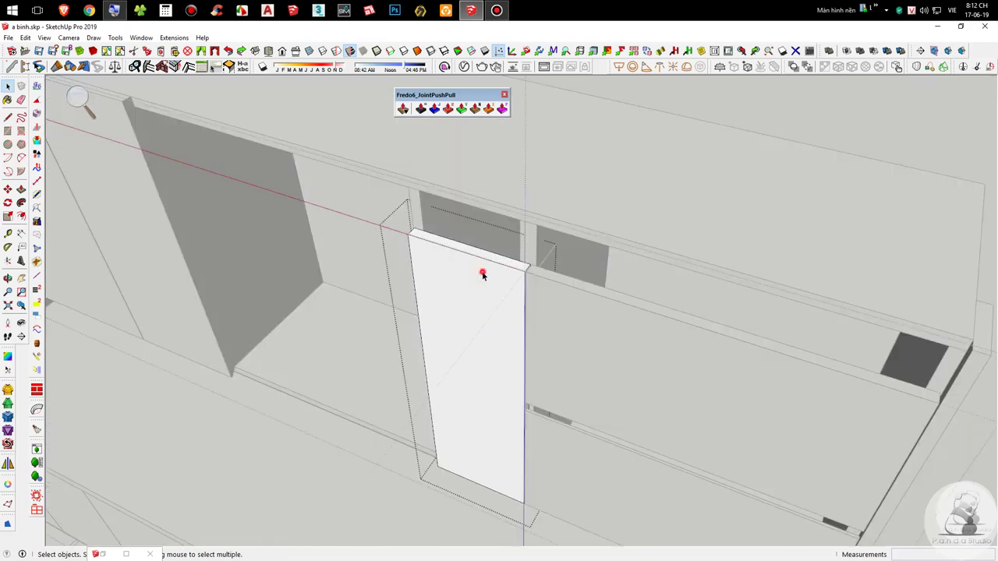
double_click(509, 261)
key(space)
double_click(582, 294)
key(p)
double_click(582, 286)
key(space)
key(Escape)
Step: Close the JointPushPull toolbar and review the wall and base cabinets together
scroll(624, 254, down, 3)
scroll(624, 255, down, 3)
middle_drag(623, 255, 662, 187)
scroll(562, 505, down, 2)
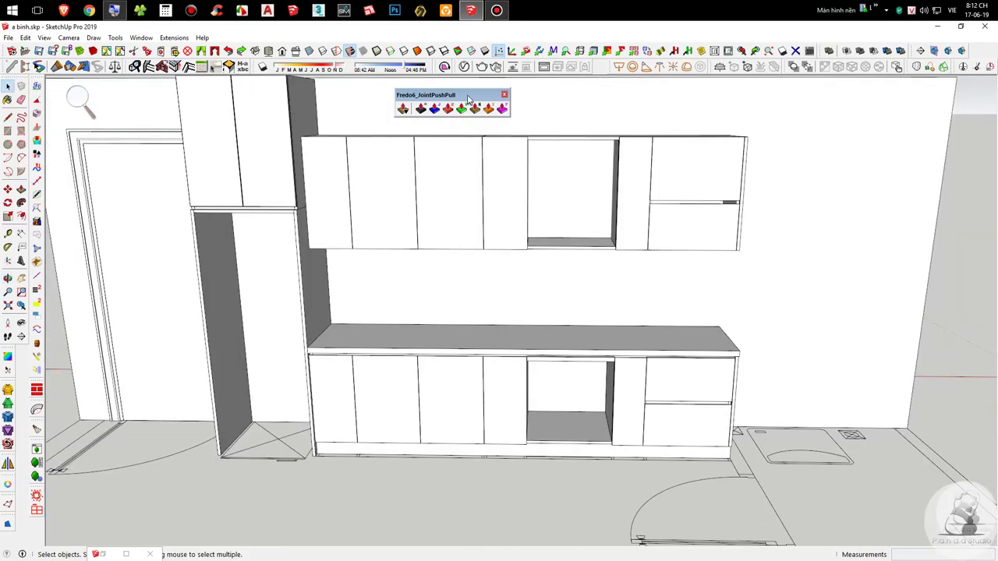
click(505, 95)
middle_drag(619, 371, 590, 357)
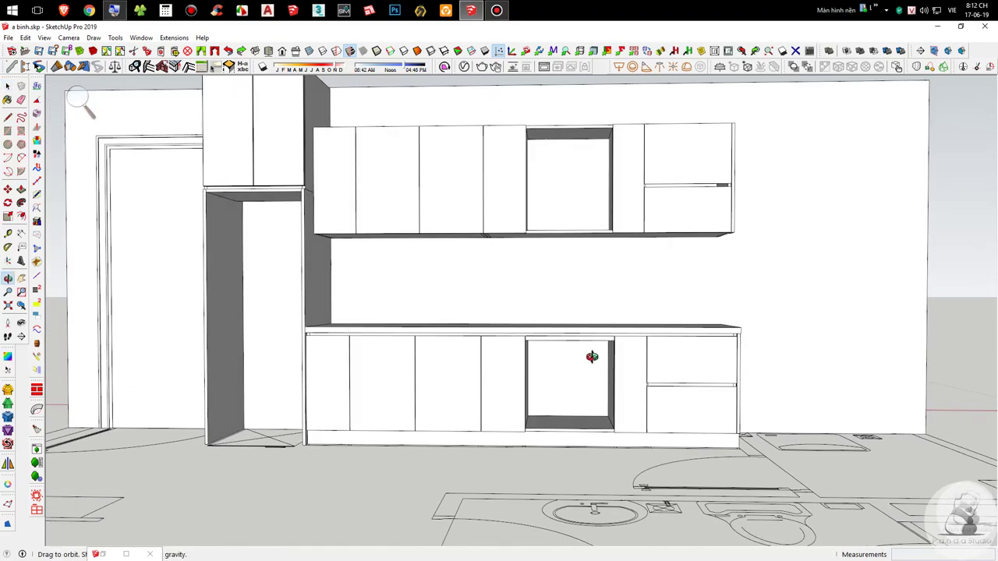
shift+middle_drag(551, 223, 534, 283)
scroll(507, 266, up, 1)
shift+middle_drag(457, 275, 517, 273)
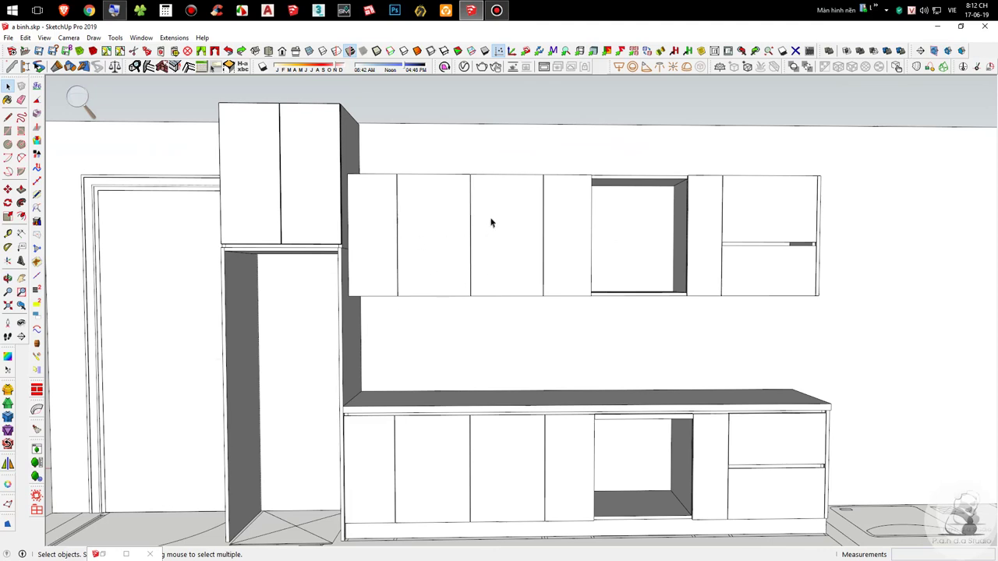
Step: Open the wall cabinet group and delete its third door front from the left
scroll(490, 225, up, 3)
mouse_move(497, 223)
middle_down()
mouse_move(472, 307)
mouse_move(472, 290)
middle_up()
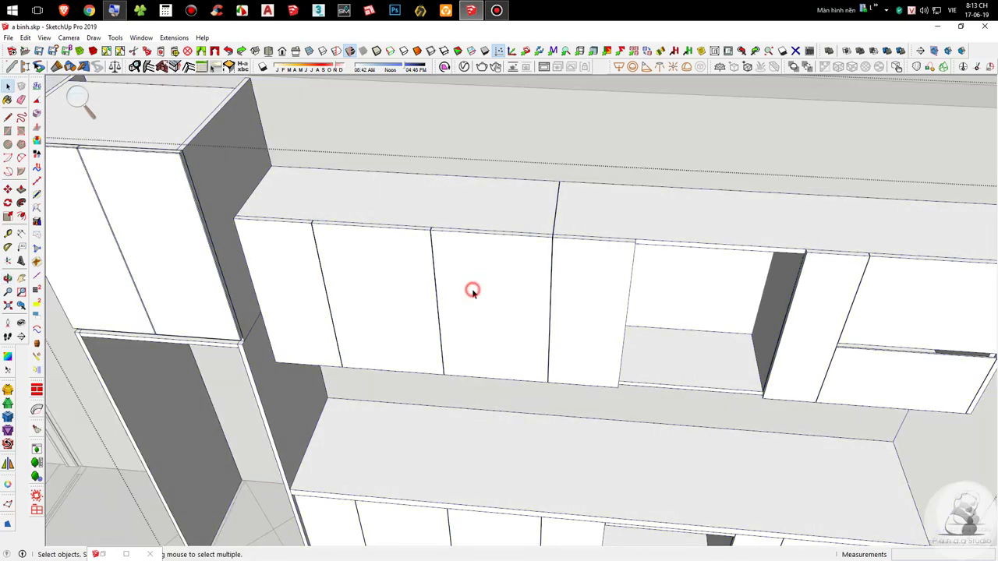
double_click(470, 290)
click(499, 191)
key(Escape)
key(Escape)
click(620, 198)
double_click(474, 164)
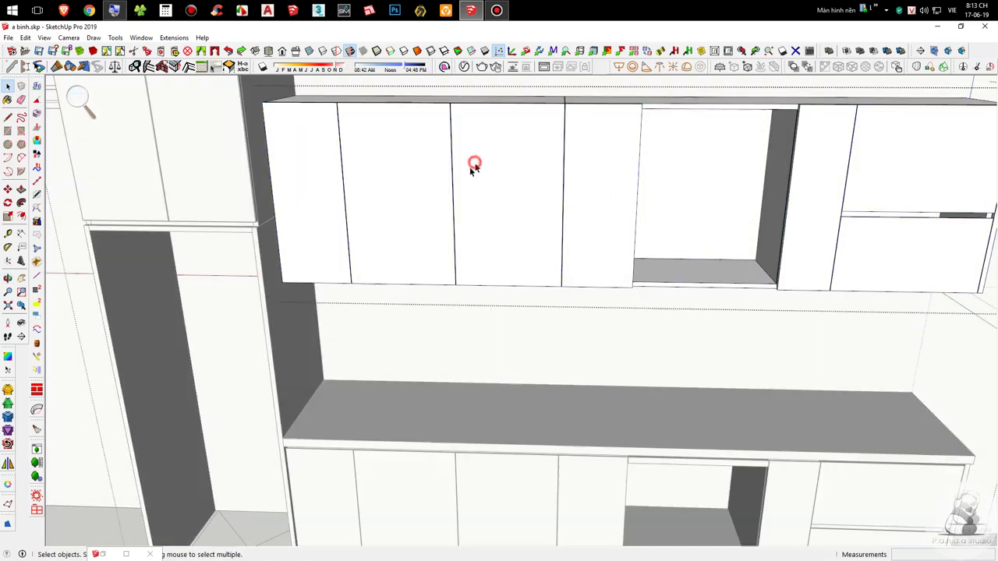
key(Delete)
Step: Scale the wall cabinet's second front sideways to the central divider so it covers the opening of the deleted third door
scroll(571, 251, down, 3)
scroll(490, 208, up, 3)
middle_drag(387, 242, 463, 261)
scroll(381, 257, up, 2)
click(382, 257)
key(m)
scroll(452, 246, up, 3)
key(space)
scroll(457, 257, down, 3)
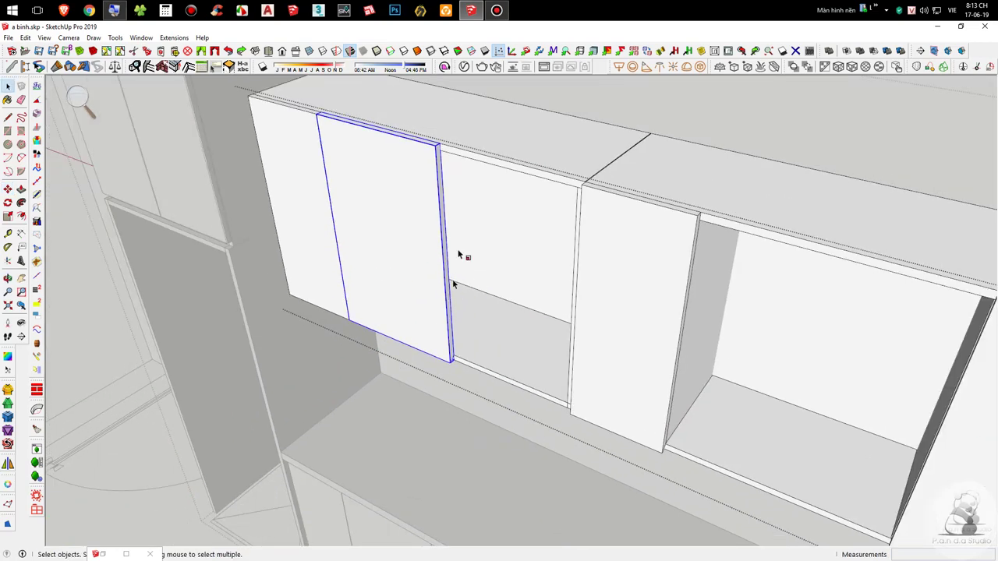
key(s)
scroll(442, 274, up, 3)
scroll(443, 275, up, 2)
click(439, 282)
scroll(446, 279, down, 2)
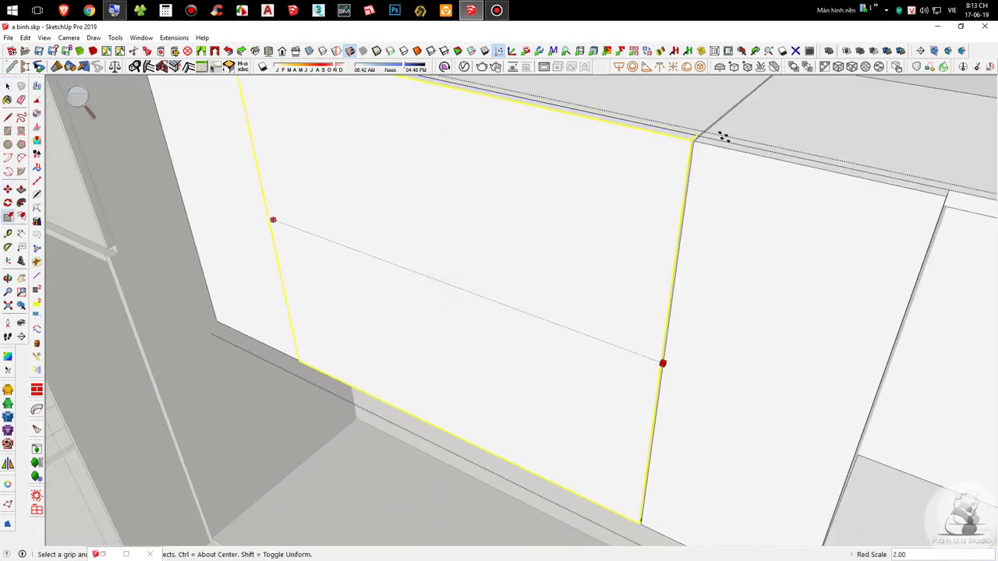
scroll(720, 140, up, 2)
scroll(685, 136, up, 5)
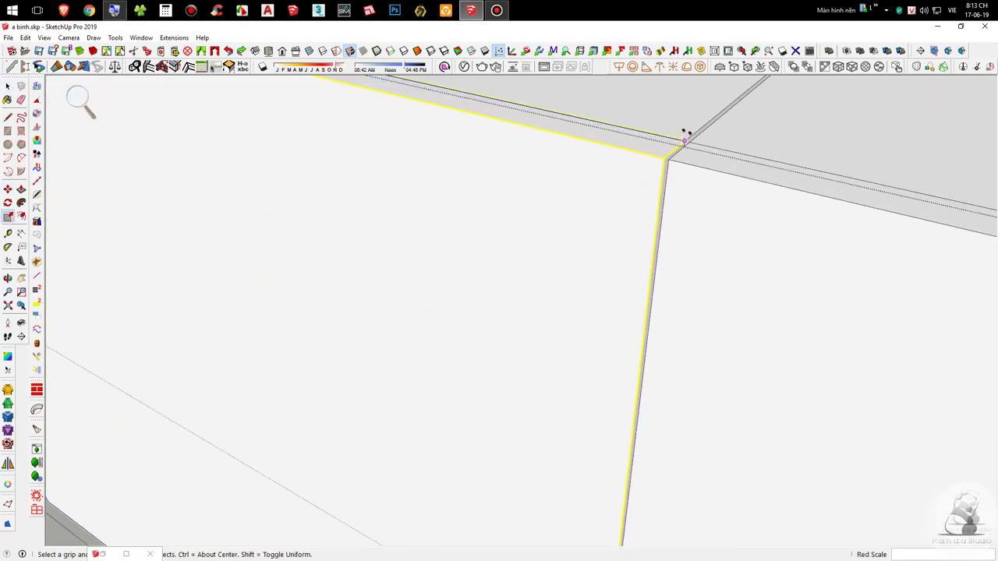
click(684, 145)
key(space)
scroll(694, 198, down, 3)
scroll(545, 187, down, 4)
Step: Open the widened front and draw a horizontal line across the middle of its face from edge to edge
middle_drag(514, 187, 671, 119)
scroll(660, 188, down, 2)
click(504, 274)
scroll(491, 274, up, 2)
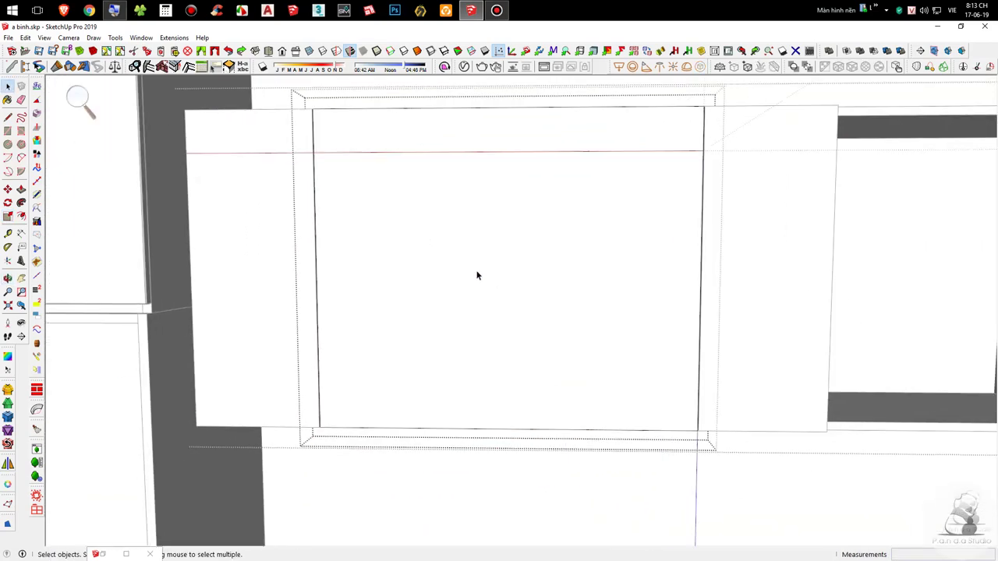
key(i)
key(l)
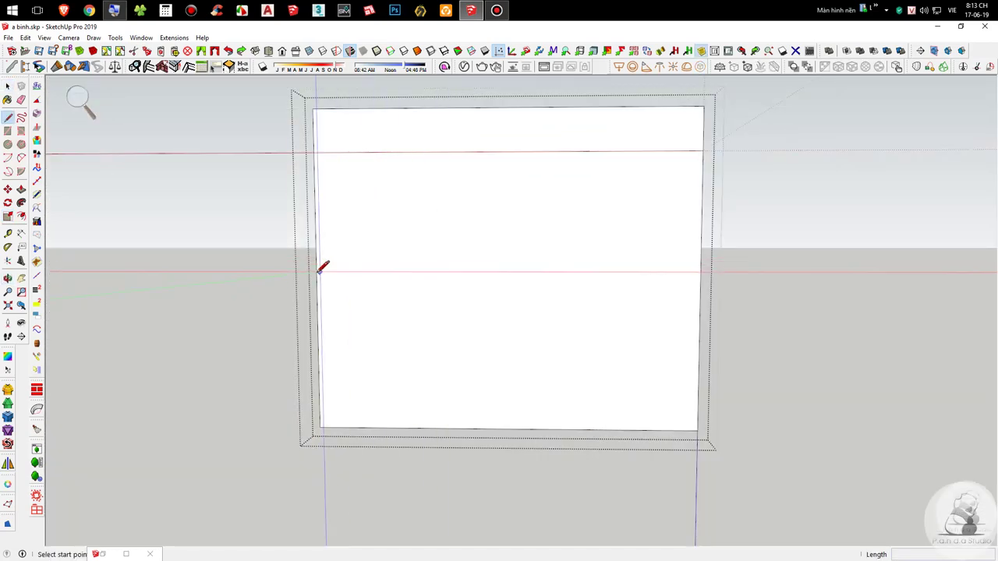
click(319, 271)
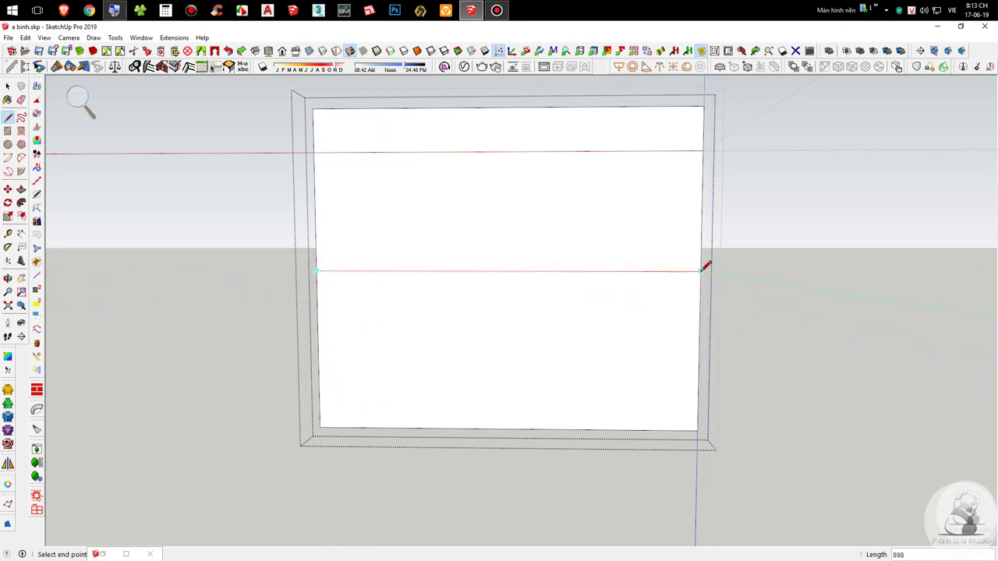
click(699, 273)
key(space)
drag(438, 290, 951, 369)
scroll(465, 300, up, 4)
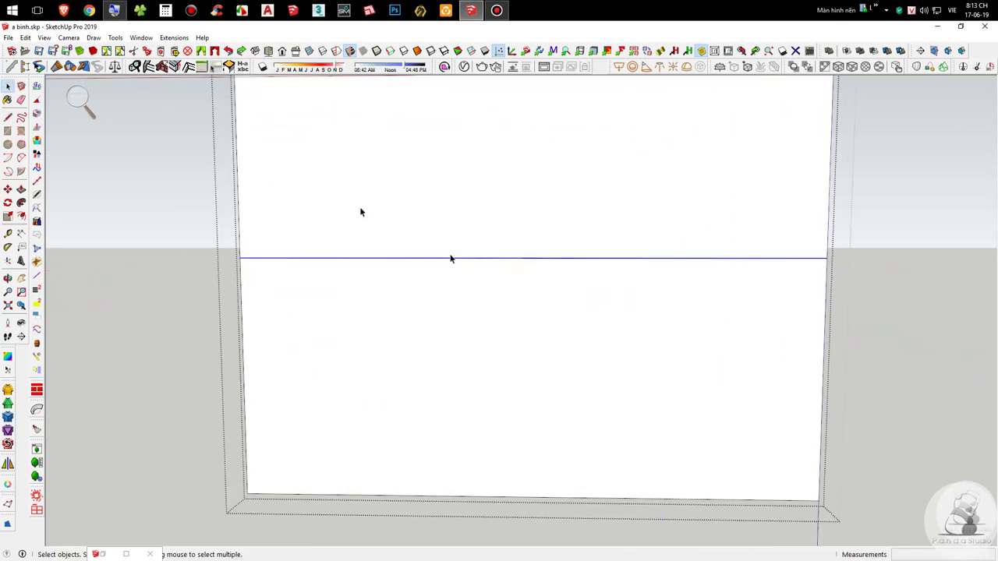
scroll(501, 291, down, 4)
drag(182, 197, 996, 363)
scroll(530, 352, up, 5)
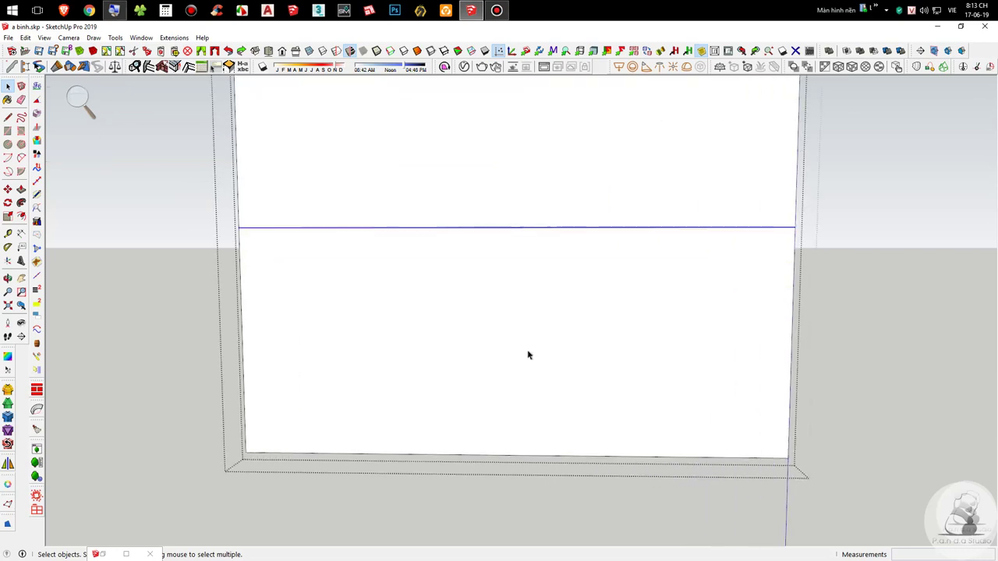
key(m)
key(ctrl)
click(571, 358)
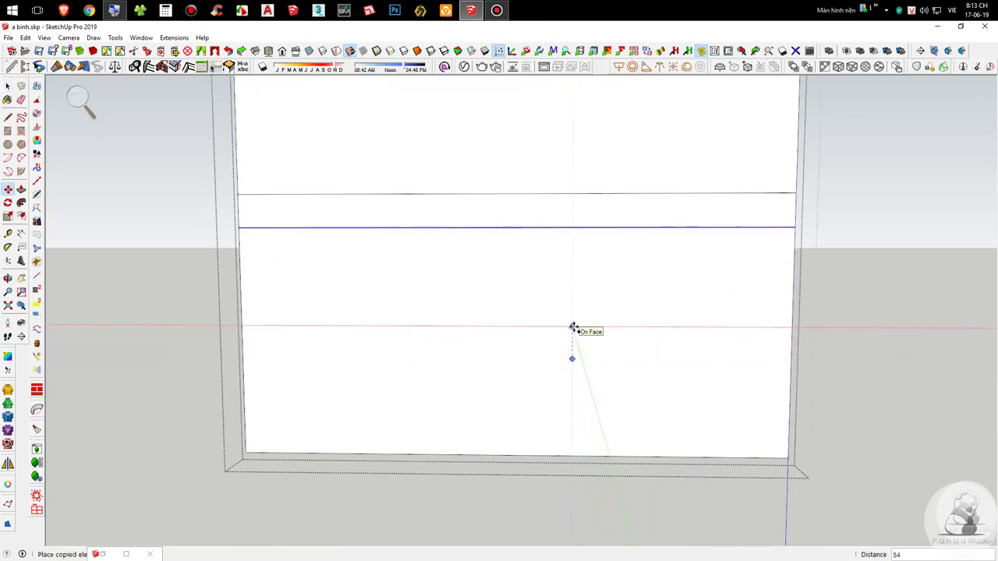
key(space)
Step: Push the front's upper half back through its full 20 thickness to remove it, keeping only the lower half
scroll(597, 319, down, 4)
middle_drag(597, 319, 394, 422)
scroll(402, 384, down, 3)
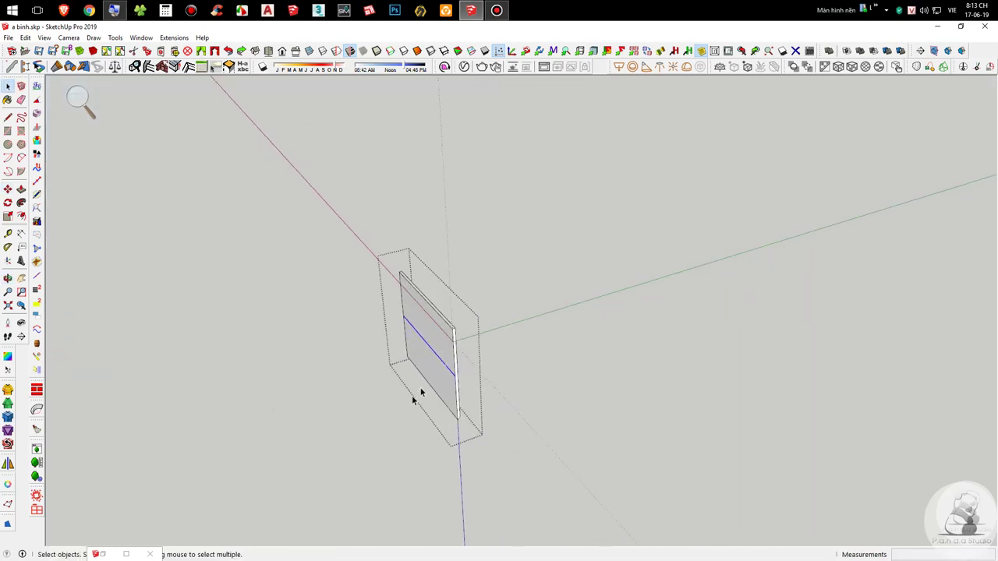
scroll(413, 399, up, 4)
key(p)
click(470, 292)
click(546, 345)
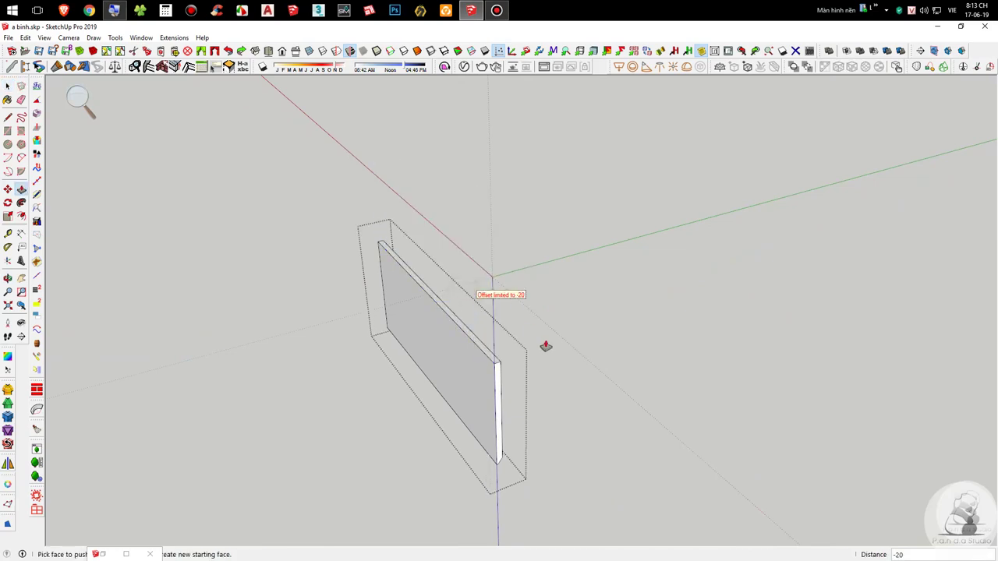
key(space)
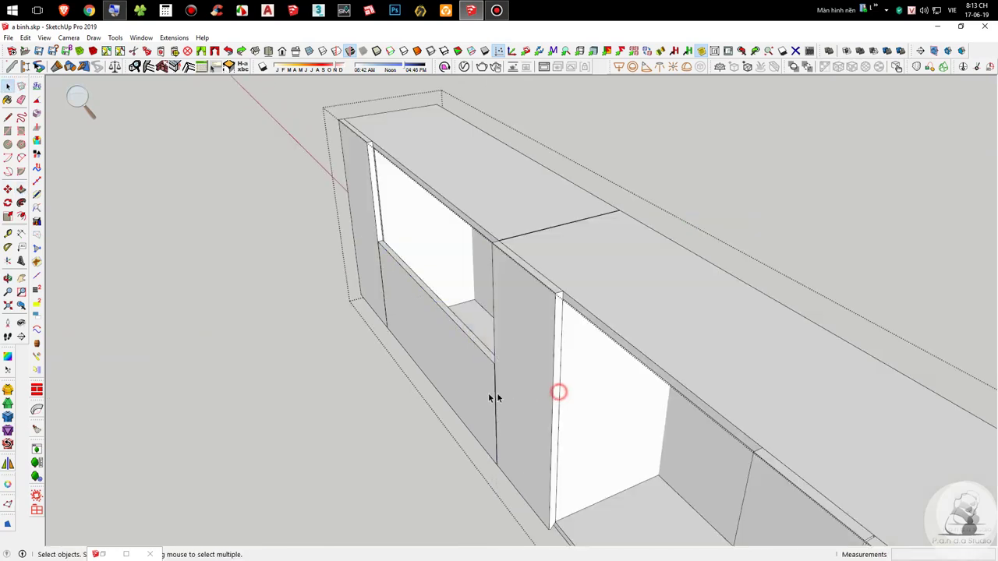
Step: Copy the remaining lower front straight up to fill the open space above it
click(468, 384)
middle_drag(507, 359, 656, 279)
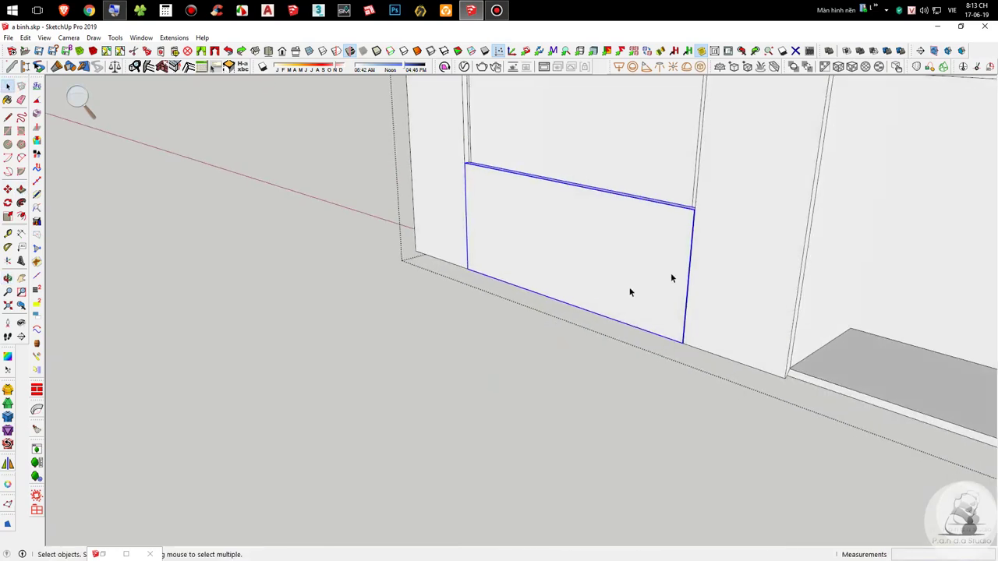
scroll(662, 275, up, 2)
scroll(431, 377, down, 5)
scroll(454, 319, up, 5)
key(m)
click(440, 453)
key(ctrl)
click(431, 279)
key(space)
Step: Open the copied upper front and draw a line across its side edge where the bottom bevel begins
scroll(425, 403, down, 3)
double_click(479, 277)
middle_drag(480, 277, 472, 237)
scroll(487, 237, up, 6)
middle_drag(501, 288, 470, 286)
key(l)
click(482, 290)
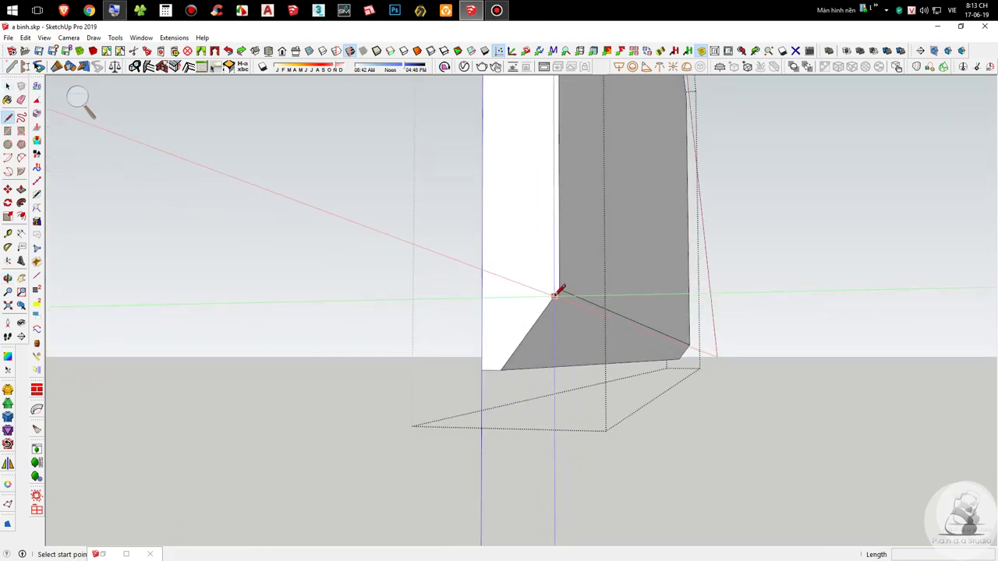
text(20)
key(Return)
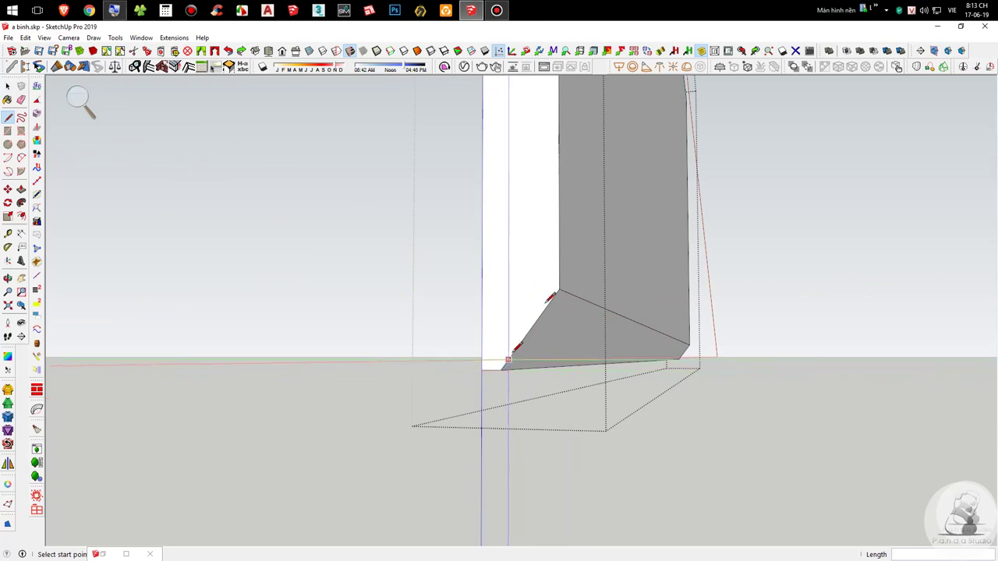
click(559, 289)
click(483, 289)
Step: Push the bevelled bottom strip away along the upper front's full width and extend the flat bottom face downward
key(p)
drag(504, 327, 695, 287)
click(689, 239)
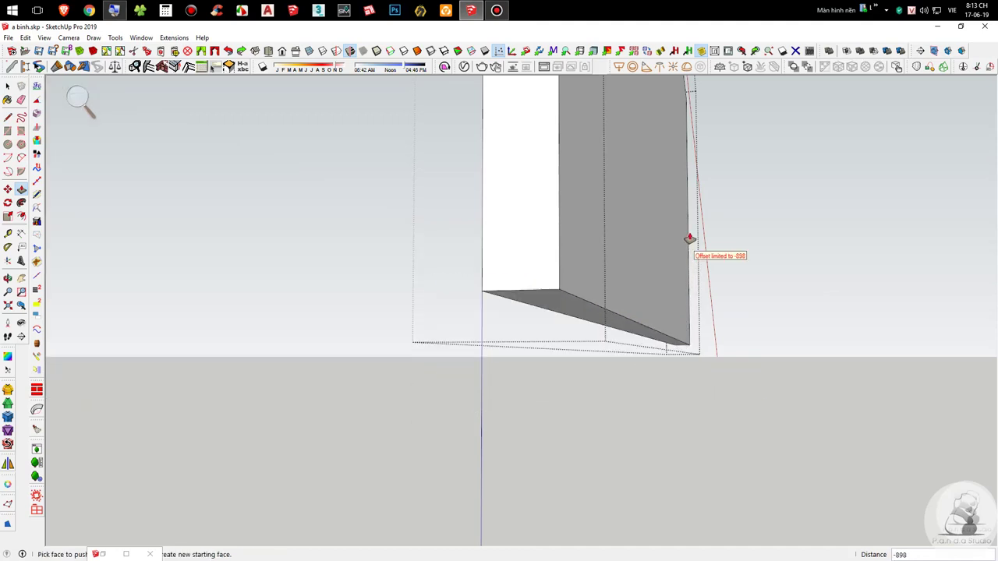
click(580, 308)
key(Return)
key(space)
middle_drag(575, 339, 982, 479)
scroll(603, 365, down, 5)
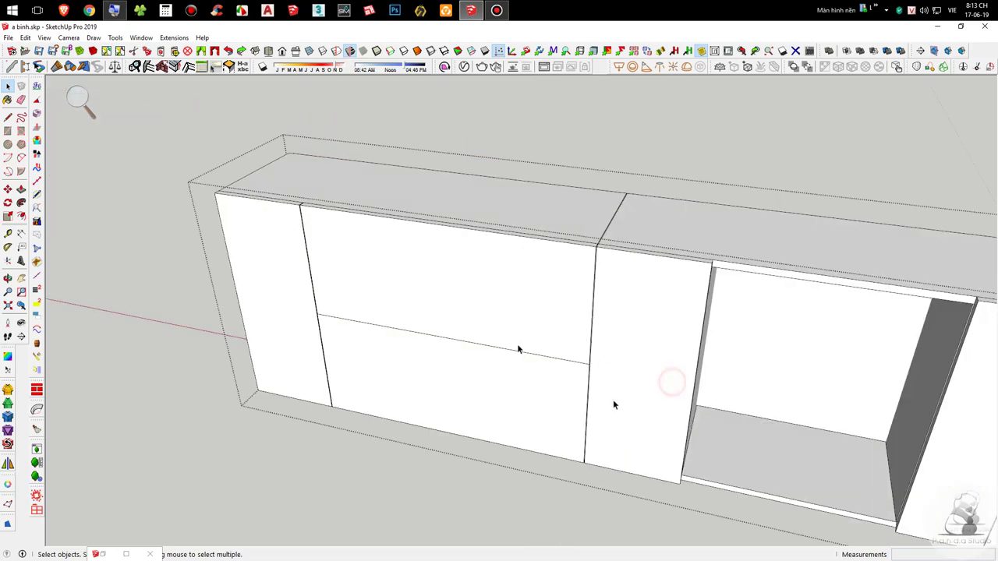
Step: Measure the height of the wall cabinet's leftmost front with the Tape Measure
middle_drag(612, 399, 682, 304)
scroll(546, 322, down, 3)
middle_drag(546, 322, 595, 304)
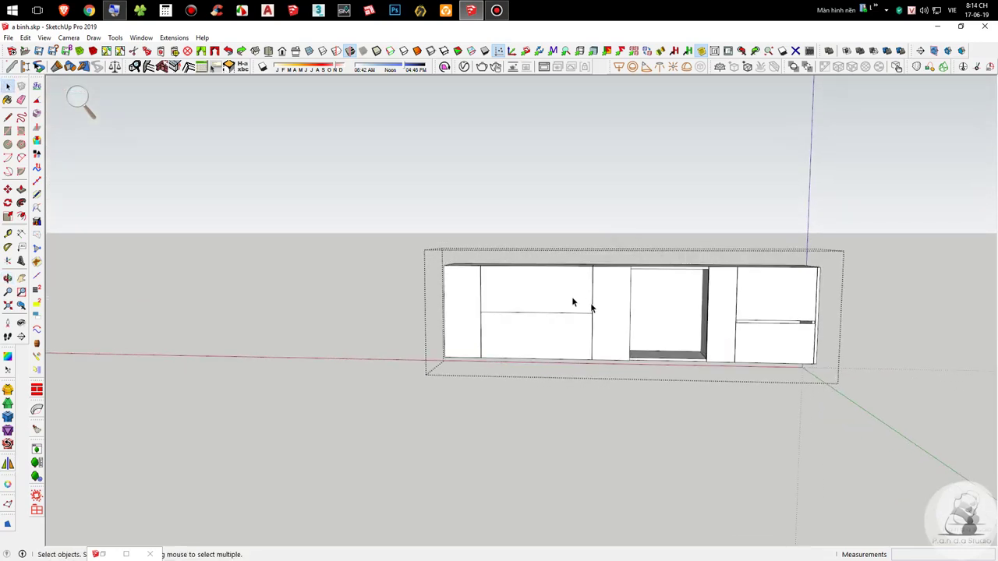
scroll(573, 303, up, 4)
key(t)
click(324, 445)
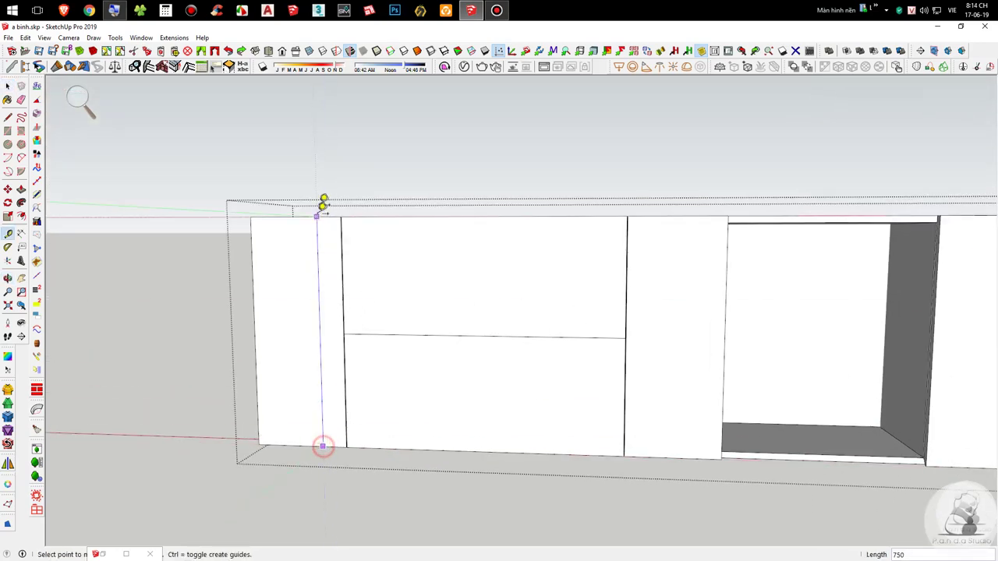
key(space)
scroll(524, 366, down, 3)
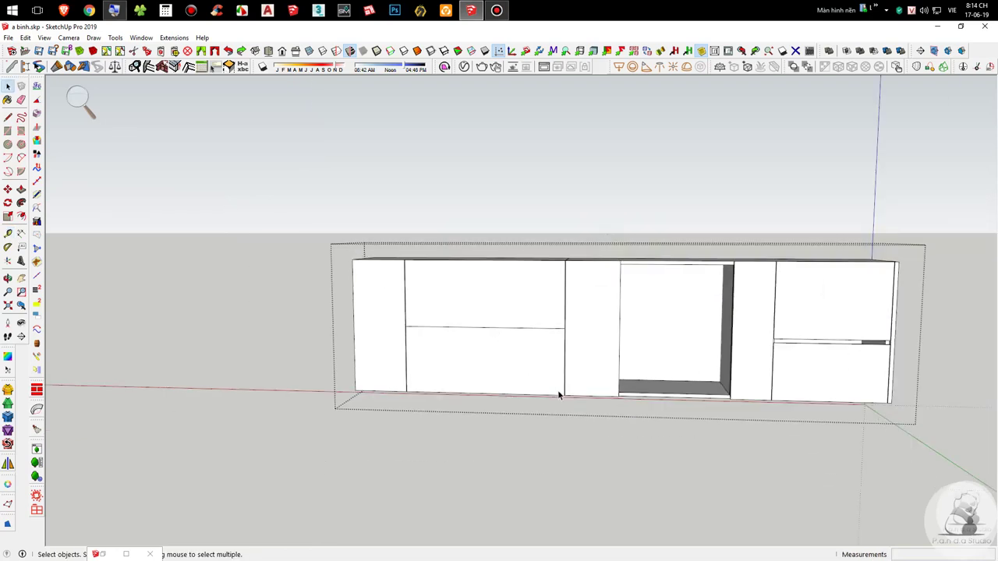
Step: Close the wall cabinet group and review its new front layout against the base and tall cabinets
click(571, 436)
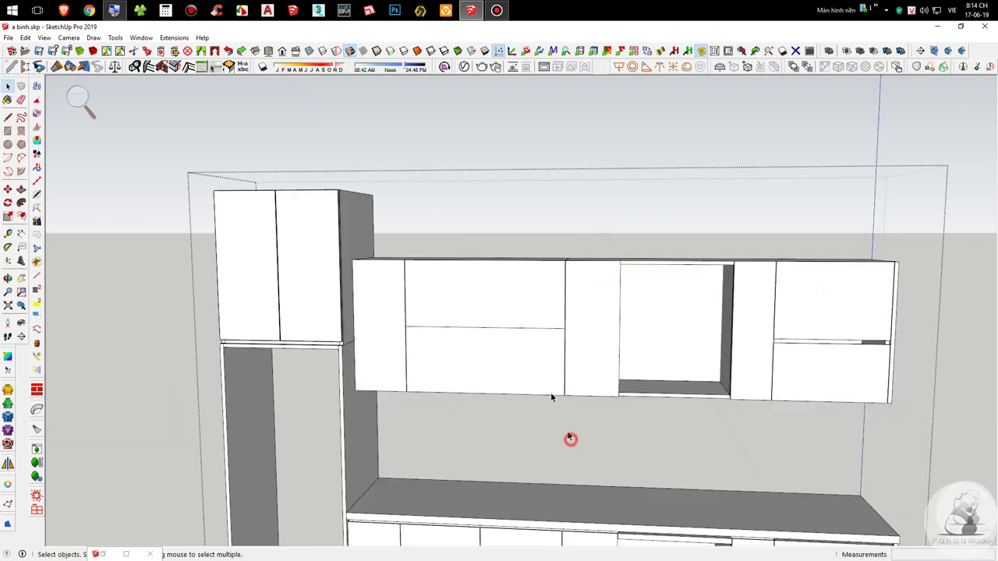
scroll(522, 294, down, 2)
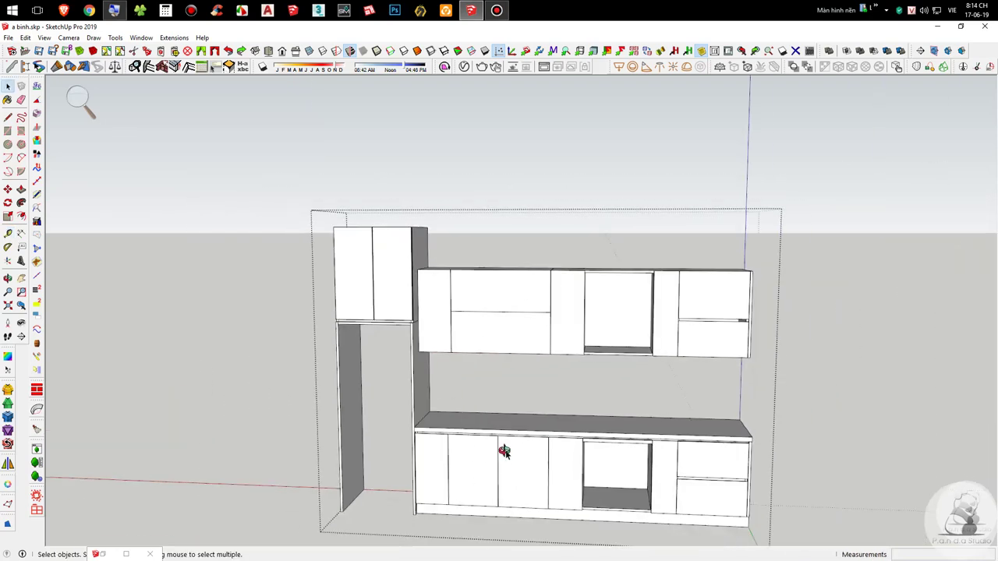
scroll(505, 455, down, 1)
scroll(520, 452, up, 5)
key(p)
scroll(488, 410, up, 3)
scroll(494, 411, down, 3)
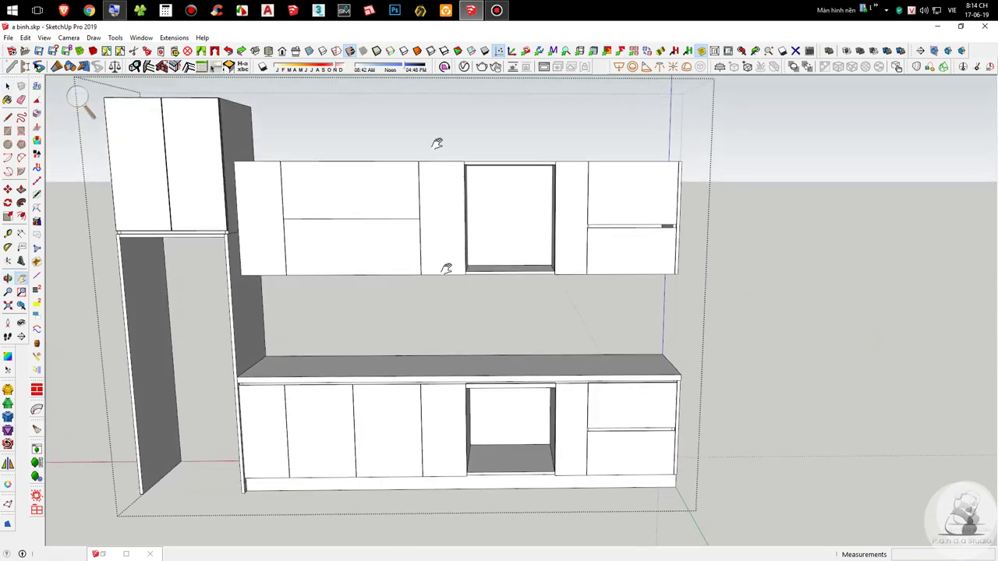
middle_drag(394, 308, 390, 268)
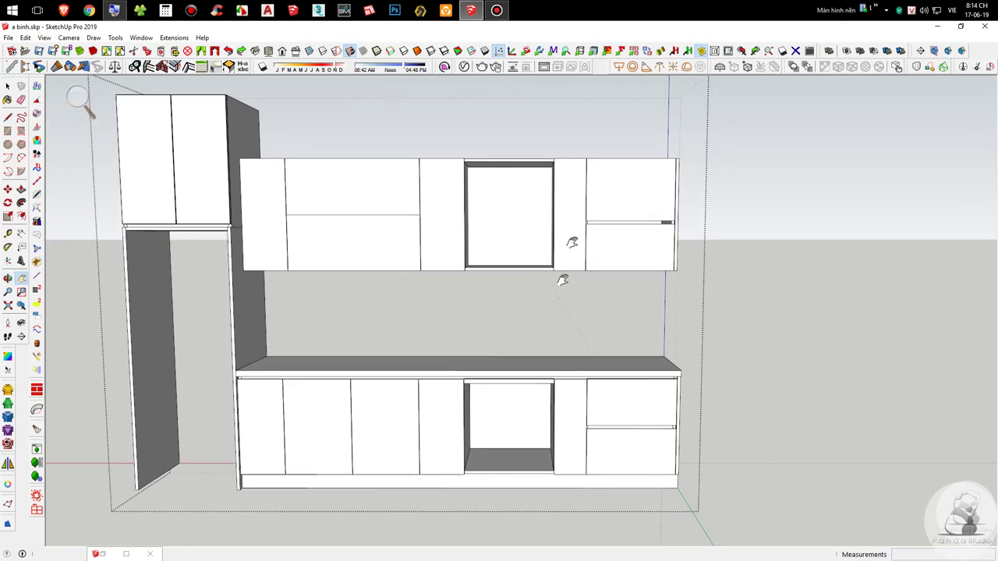
shift+middle_drag(598, 227, 559, 252)
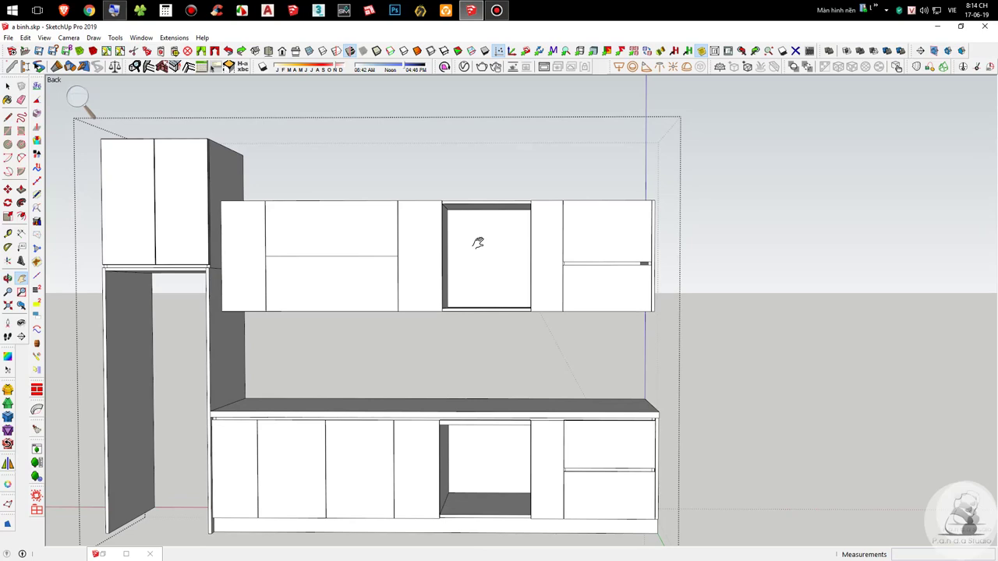
Step: Open the wall cabinet group and delete all its door and drawer fronts, leaving the open carcass
middle_drag(476, 241, 446, 363)
scroll(471, 316, up, 5)
key(space)
double_click(467, 310)
scroll(401, 296, down, 5)
middle_drag(683, 372, 521, 310)
click(487, 296)
key(Delete)
click(442, 257)
key(Delete)
click(263, 250)
key(Delete)
click(720, 331)
key(Delete)
click(790, 325)
click(811, 285)
key(Delete)
Step: Scale the carcass's bottom panel shorter so it ends at the near face of the central double divider
scroll(559, 315, up, 3)
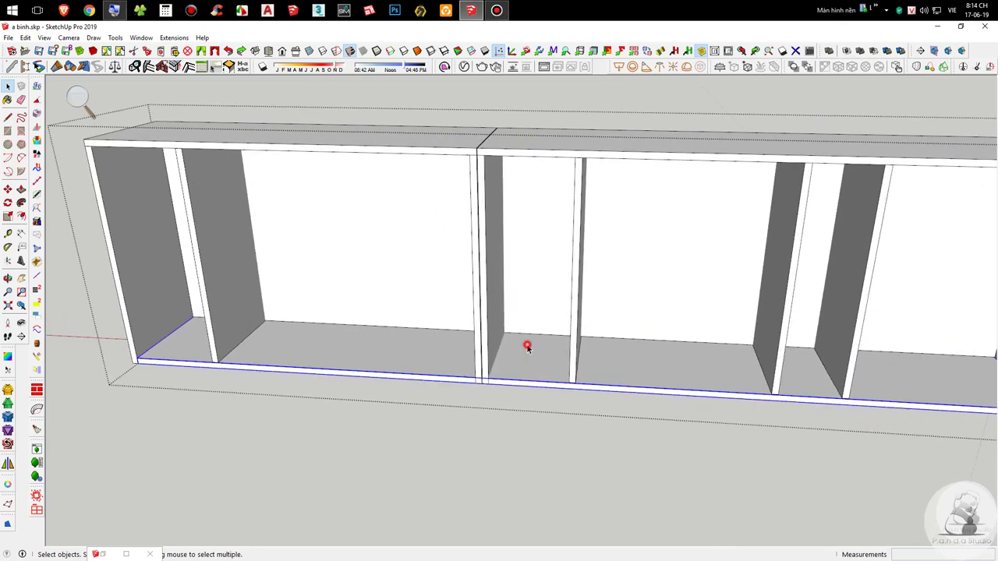
click(526, 343)
scroll(516, 360, down, 4)
scroll(795, 350, down, 1)
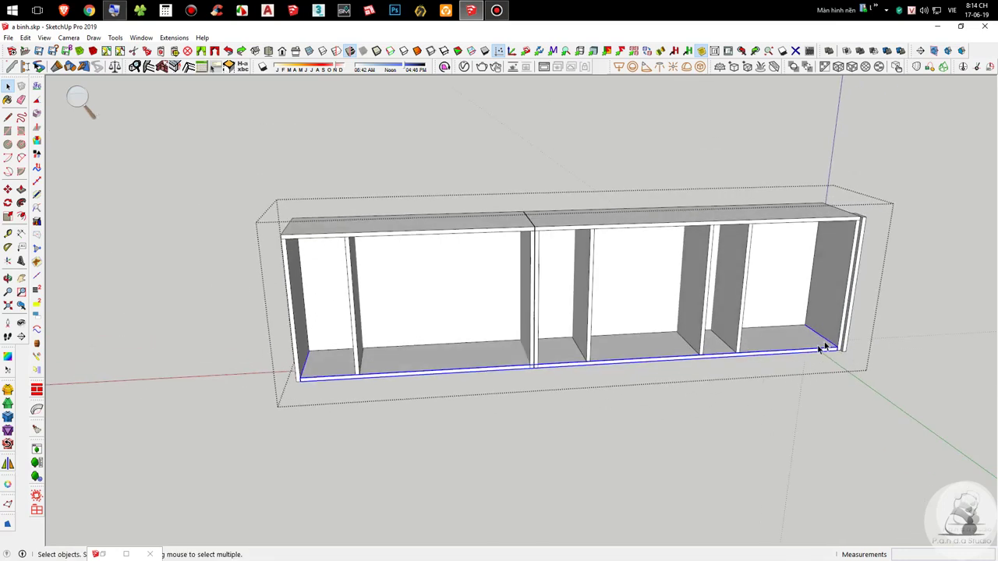
key(s)
scroll(810, 347, up, 6)
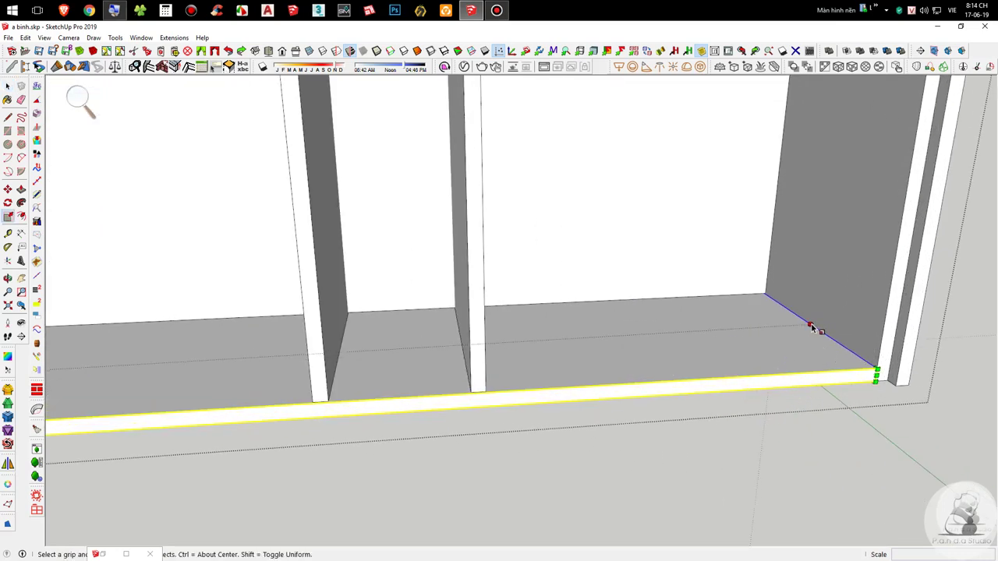
click(811, 326)
scroll(808, 332, down, 5)
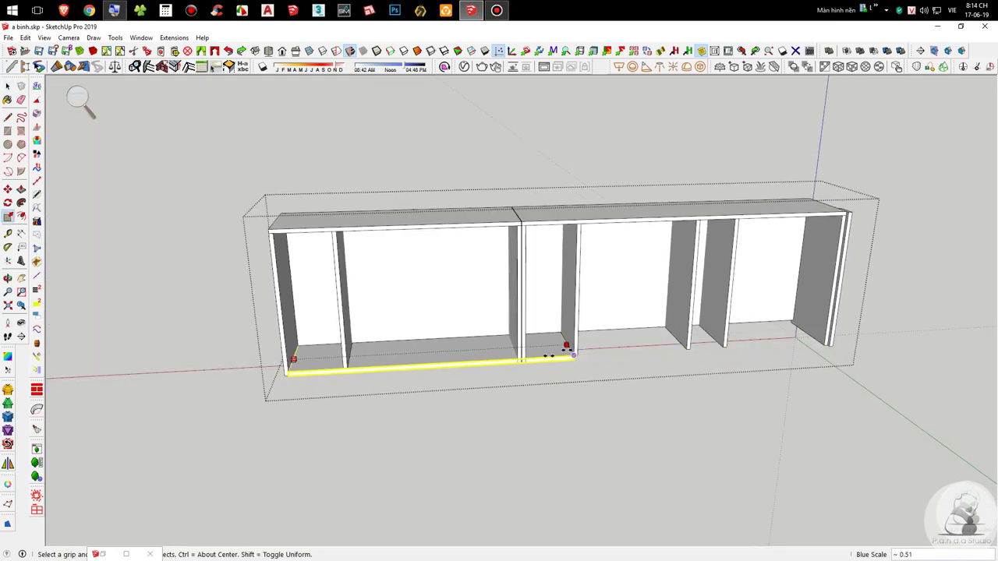
scroll(571, 350, up, 5)
click(501, 371)
key(space)
Step: Open the shortened bottom panel and extend its large face by 20 with Push/Pull to thicken it
scroll(811, 399, down, 6)
middle_drag(811, 399, 594, 250)
scroll(739, 400, up, 5)
mouse_move(740, 409)
shift+middle_down()
mouse_move(725, 430)
mouse_move(661, 370)
shift+middle_up()
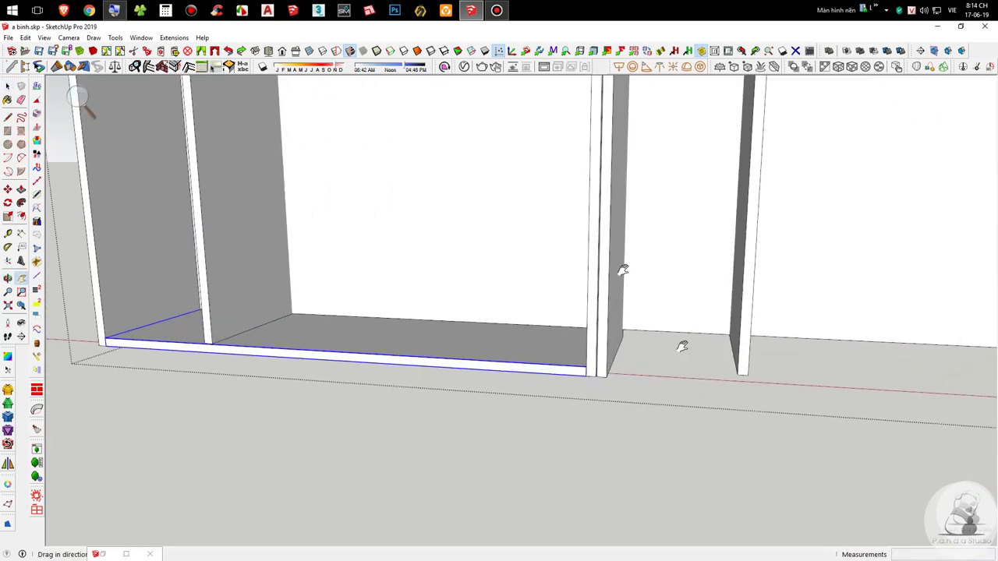
scroll(712, 368, down, 3)
shift+middle_drag(499, 306, 514, 224)
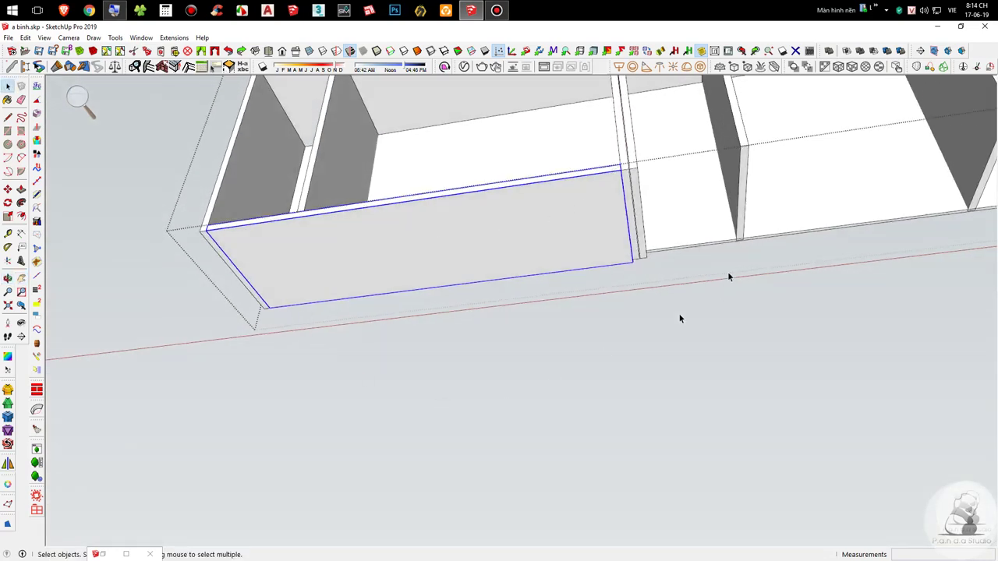
mouse_move(548, 194)
middle_down()
mouse_move(453, 302)
mouse_move(537, 430)
mouse_move(545, 292)
middle_up()
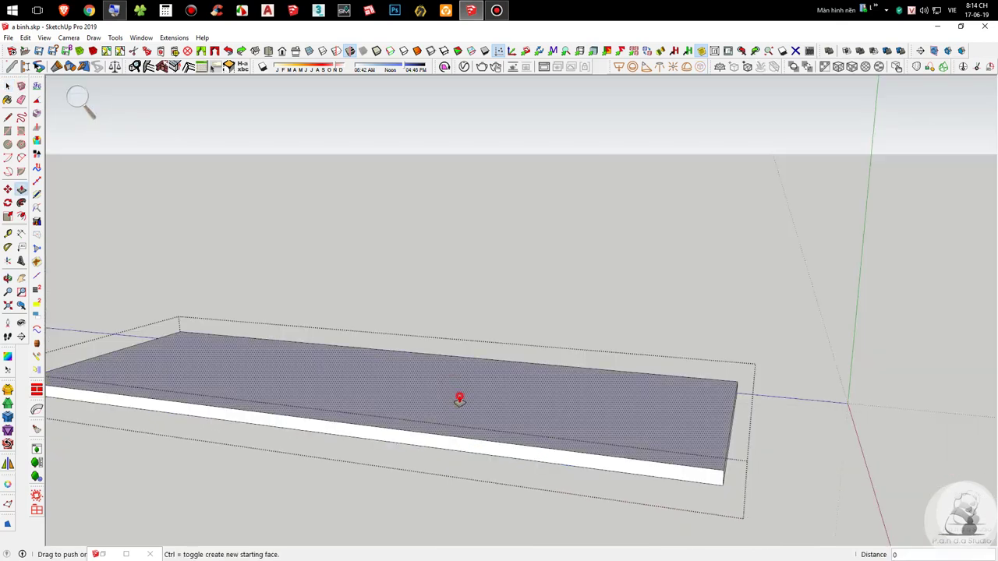
drag(459, 398, 462, 346)
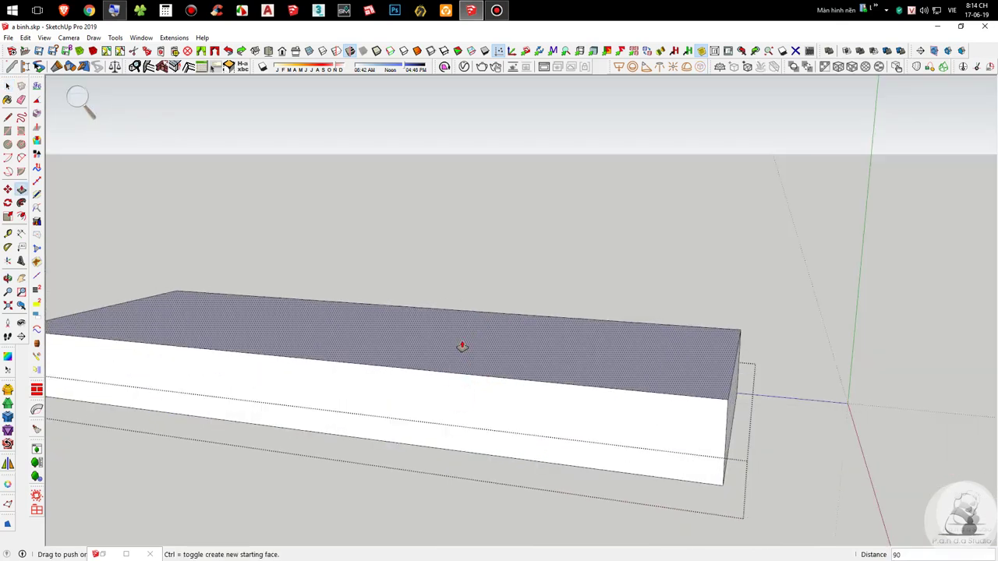
key(Return)
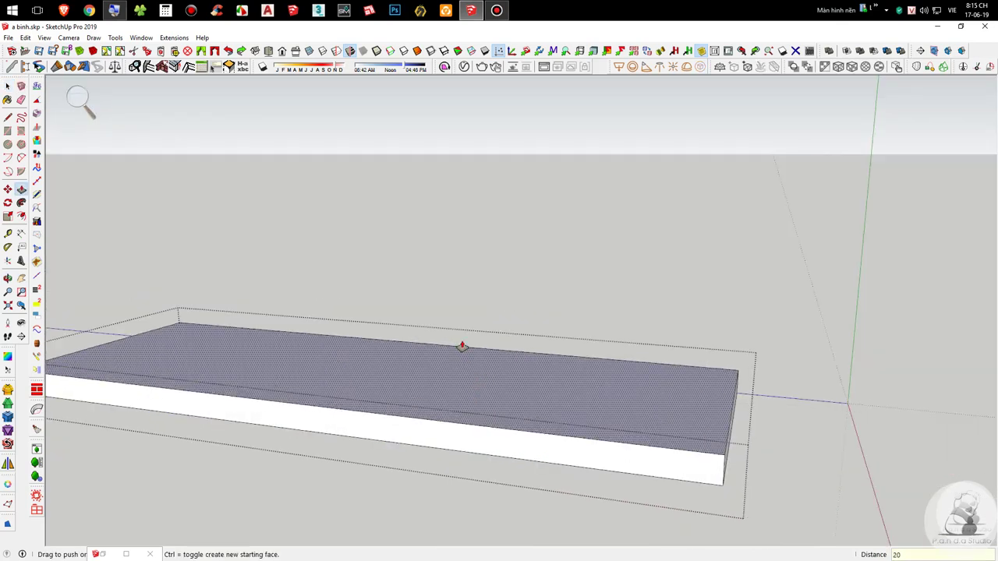
key(space)
scroll(461, 341, down, 4)
click(689, 395)
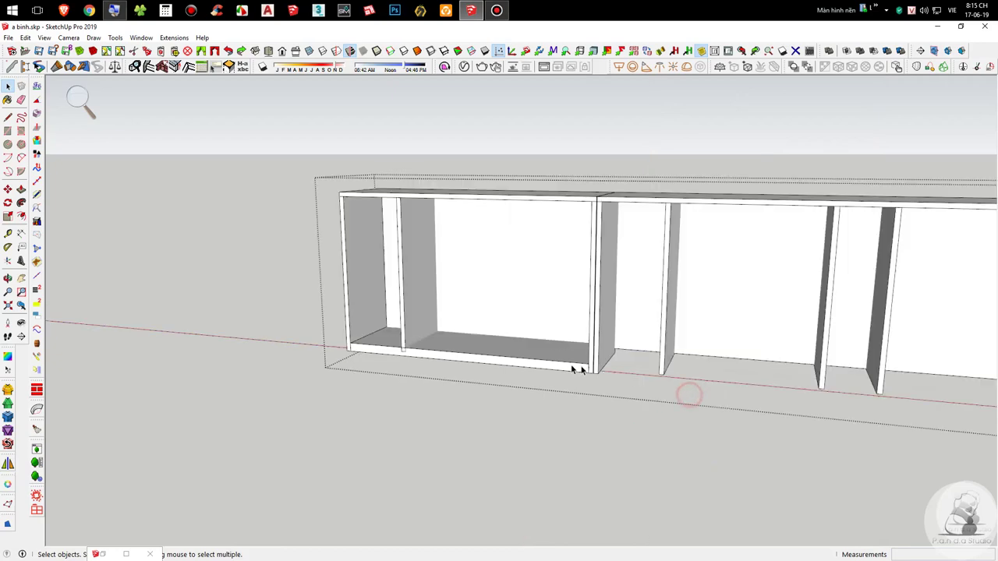
Step: Copy the bottom panel's rear edge inward across its underside, using an offset of 20, to outline a narrow strip along the back
scroll(569, 369, up, 3)
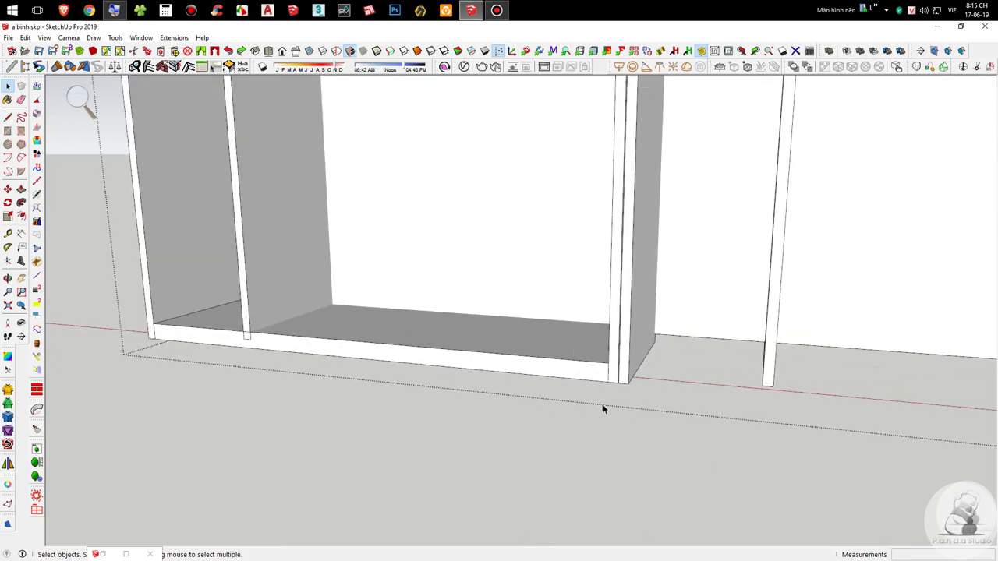
scroll(339, 295, up, 3)
click(267, 305)
scroll(452, 304, down, 3)
middle_drag(491, 293, 832, 235)
middle_drag(508, 331, 519, 189)
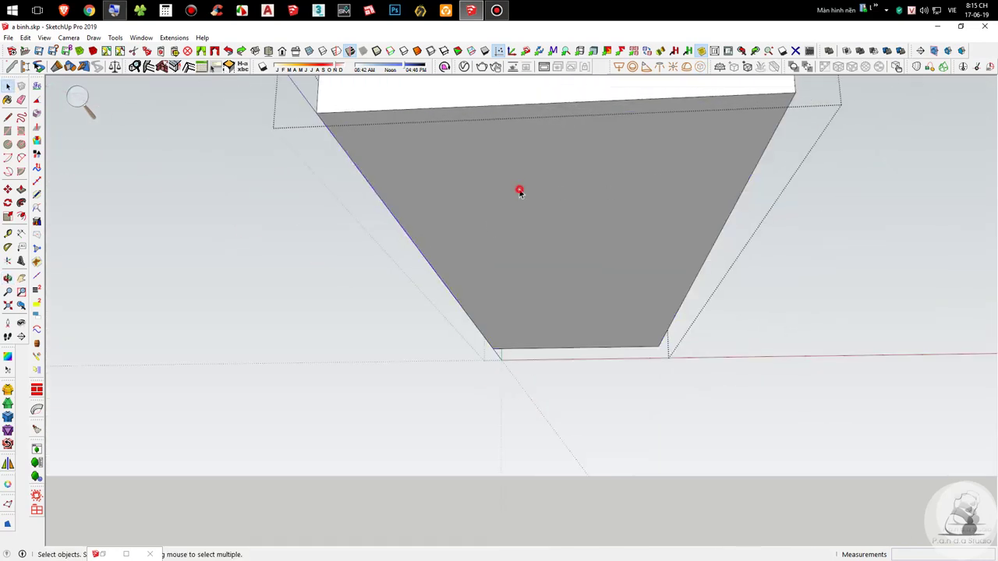
key(m)
click(412, 238)
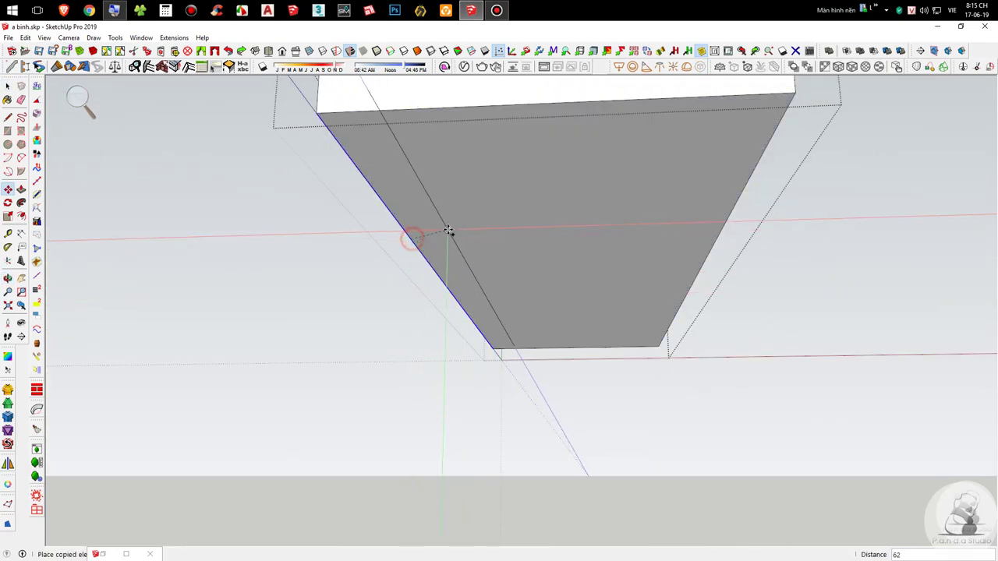
scroll(470, 257, up, 5)
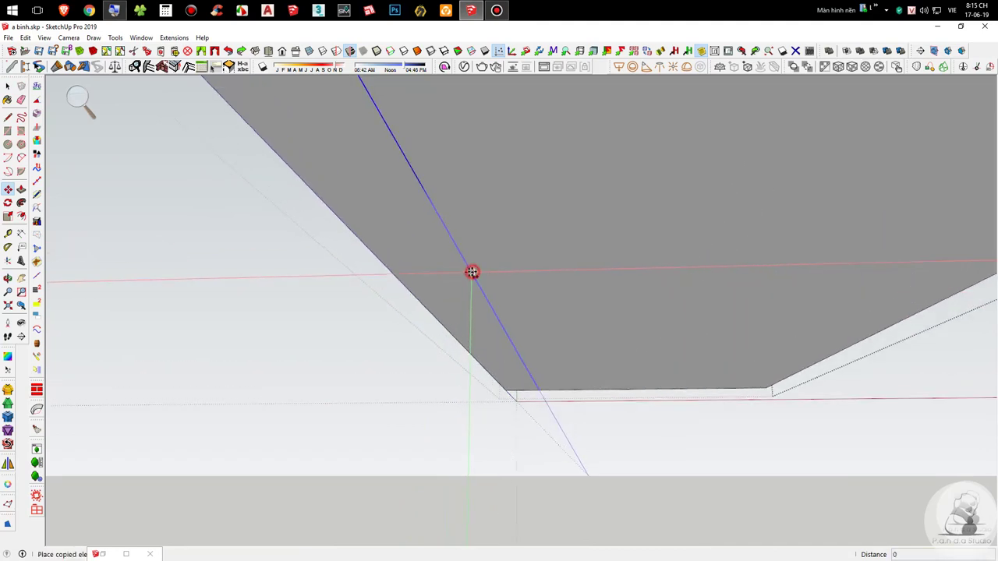
key(Return)
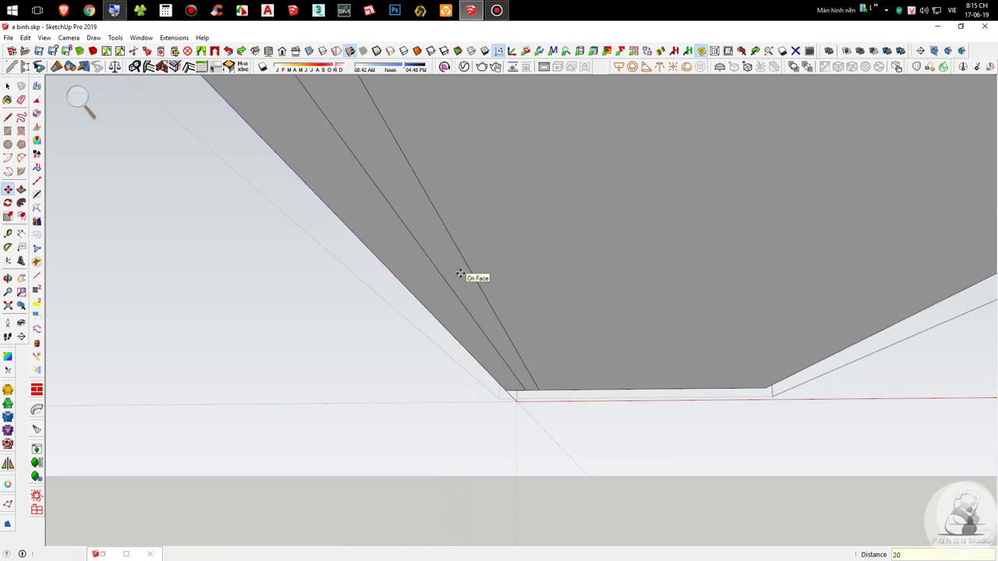
Step: Push the narrow strip on the panel's underside in by 20 to cut a lengthwise groove, and close the panel
scroll(460, 273, down, 2)
key(p)
double_click(449, 266)
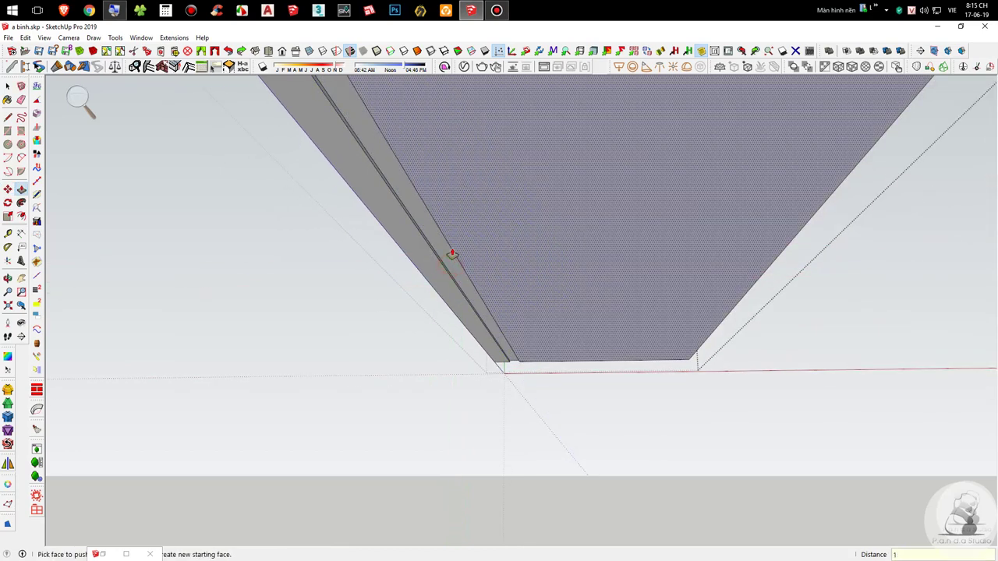
double_click(452, 254)
scroll(452, 254, down, 5)
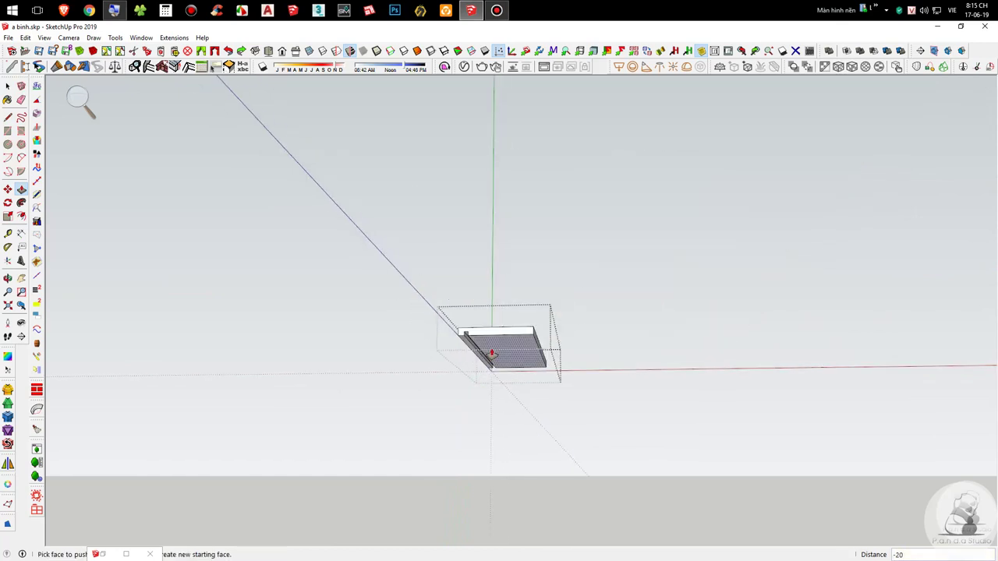
scroll(491, 349, up, 3)
scroll(437, 322, up, 2)
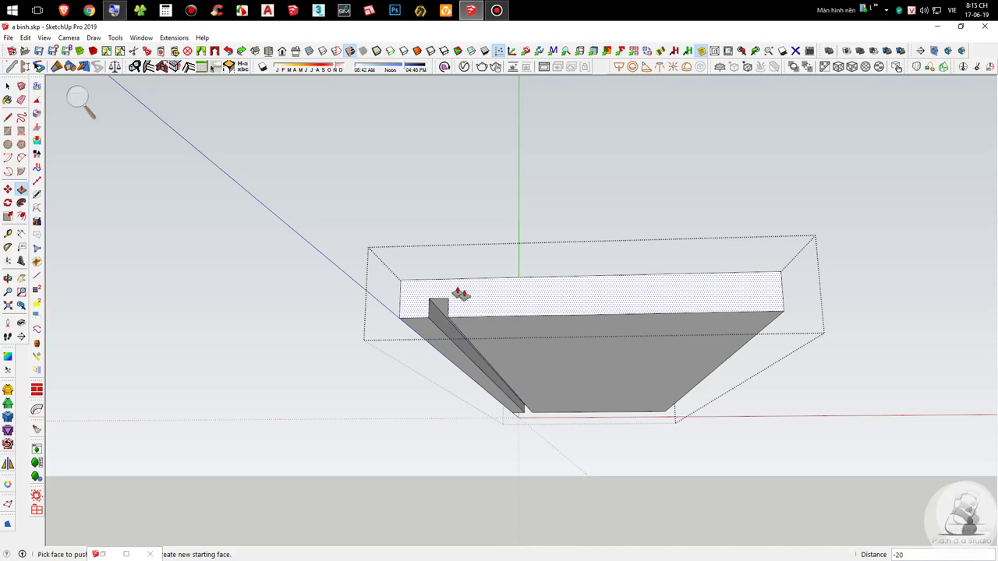
middle_drag(465, 299, 452, 314)
key(space)
scroll(453, 313, down, 6)
scroll(657, 324, up, 2)
click(661, 323)
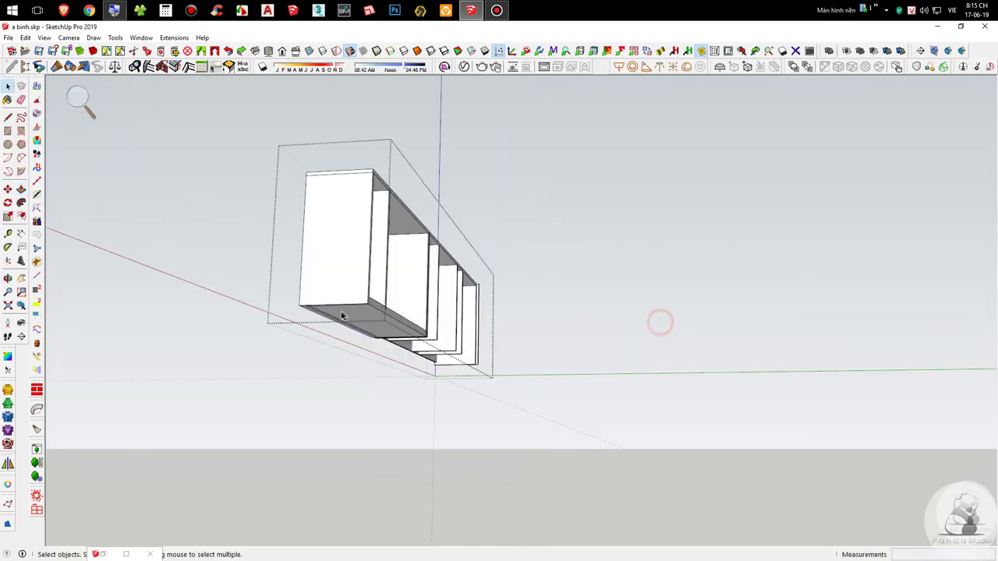
Step: Scale the inner divider of the left section shorter from below so it ends at the bottom panel's top face
scroll(376, 317, up, 4)
mouse_move(346, 318)
middle_down()
mouse_move(452, 201)
mouse_move(269, 298)
mouse_move(240, 387)
mouse_move(366, 435)
middle_up()
scroll(360, 318, down, 4)
scroll(348, 293, up, 5)
scroll(348, 297, up, 2)
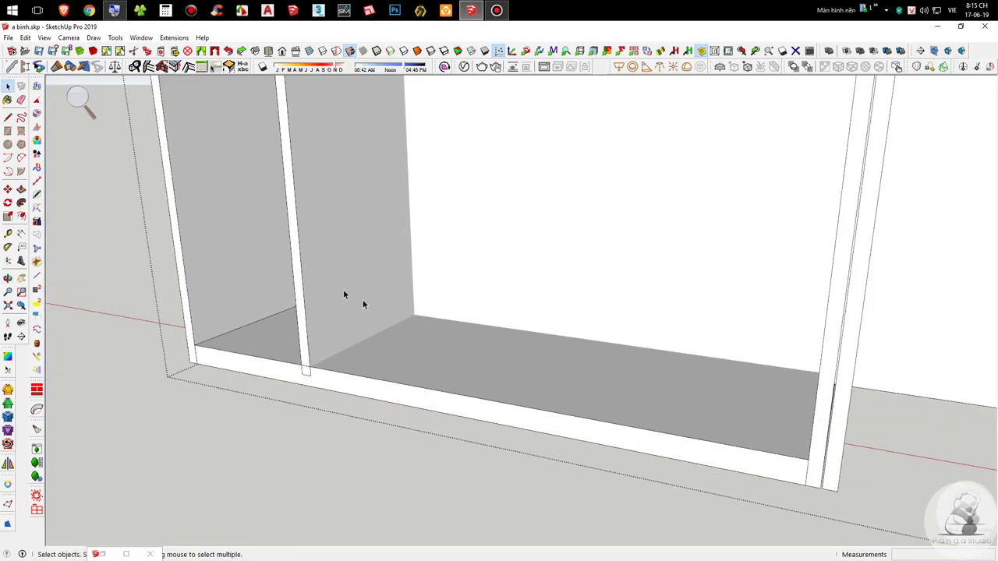
key(s)
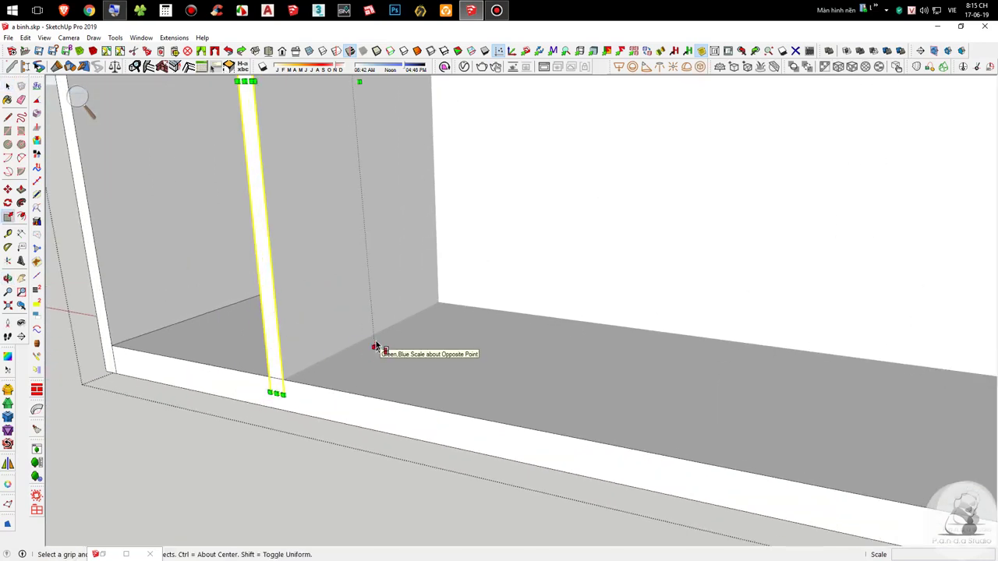
drag(368, 345, 369, 355)
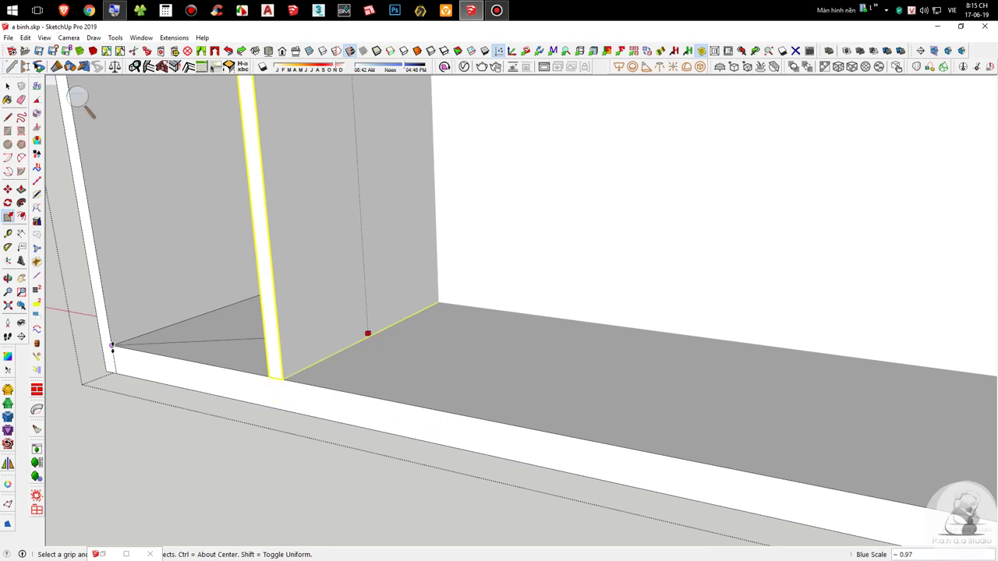
click(112, 346)
key(space)
Step: Copy the left section's bottom panel 1202 along the cabinet so it starts at the far face of the central double divider
scroll(150, 351, down, 5)
scroll(390, 376, up, 4)
click(370, 381)
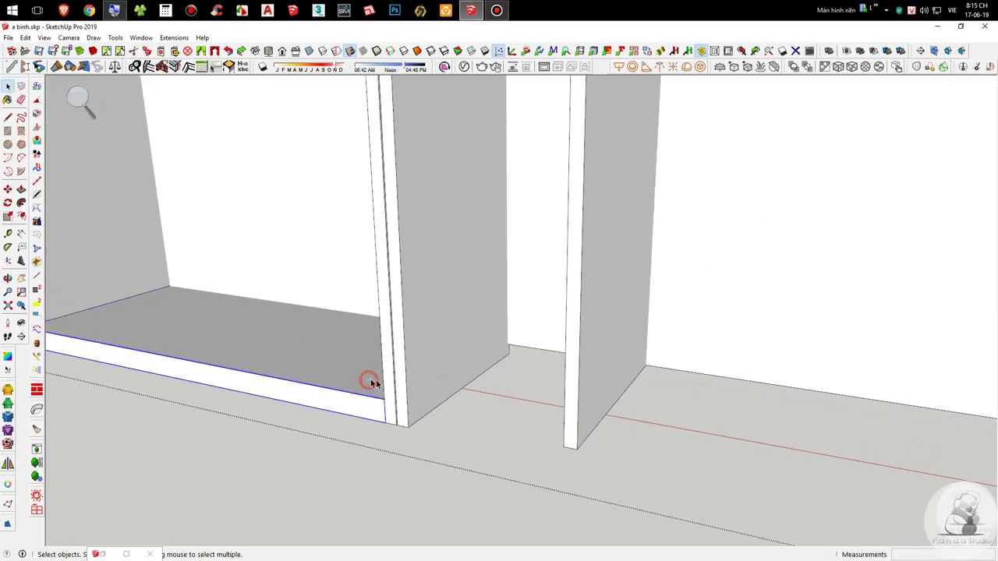
scroll(370, 382, down, 4)
mouse_move(406, 396)
middle_down()
mouse_move(603, 363)
mouse_move(299, 278)
middle_up()
scroll(304, 281, up, 3)
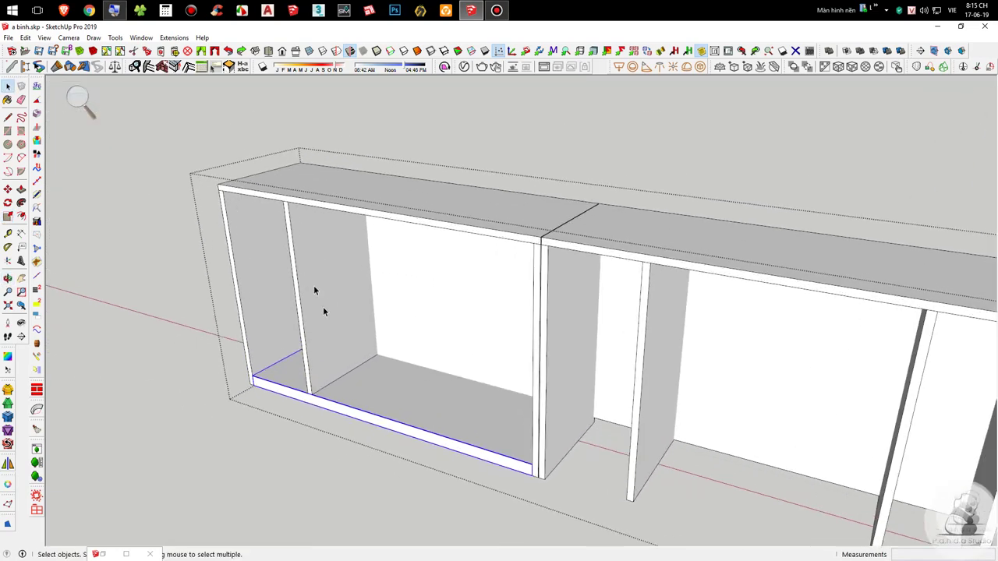
key(Delete)
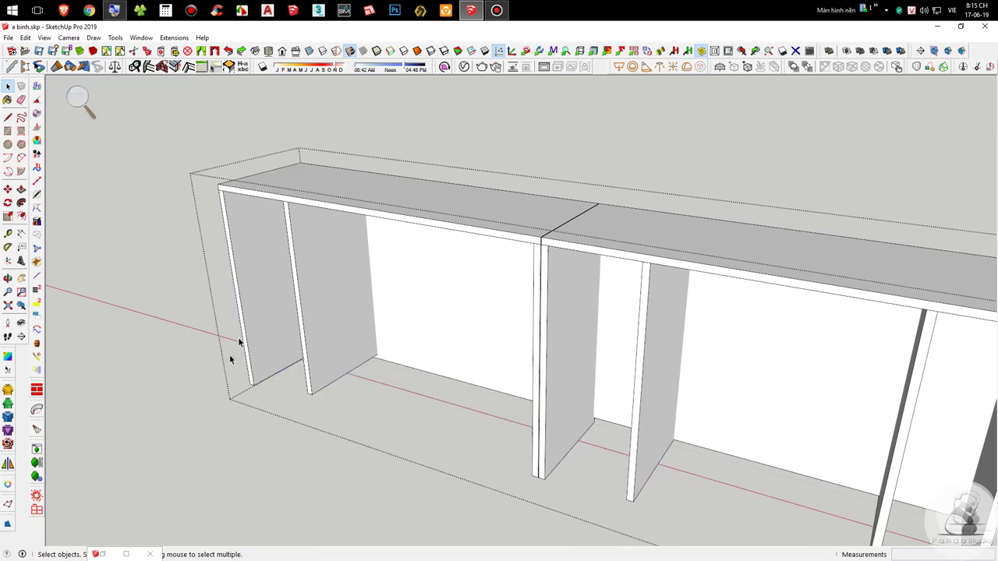
key(ctrl+z)
key(m)
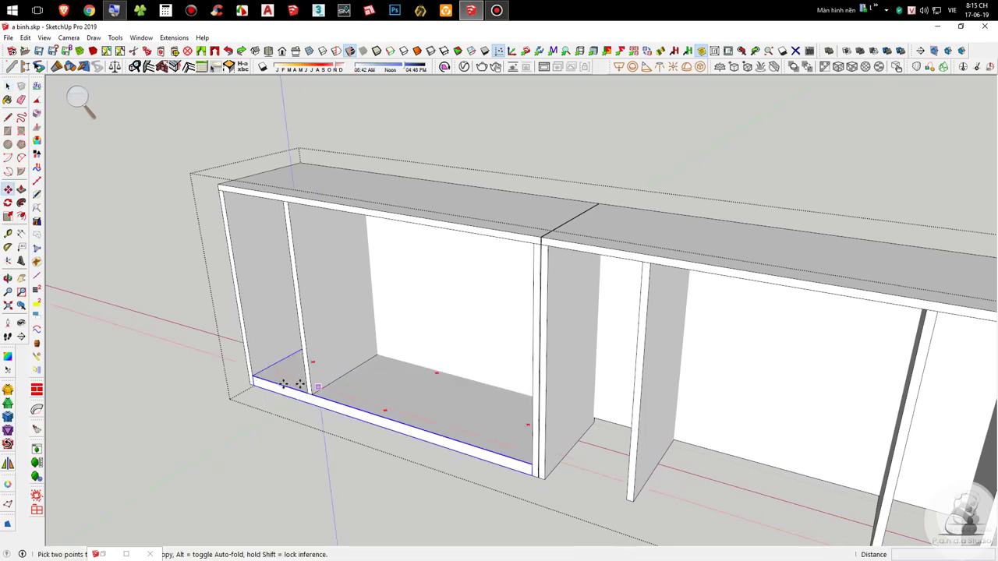
scroll(246, 373, up, 3)
key(ctrl)
click(245, 372)
scroll(223, 307, down, 5)
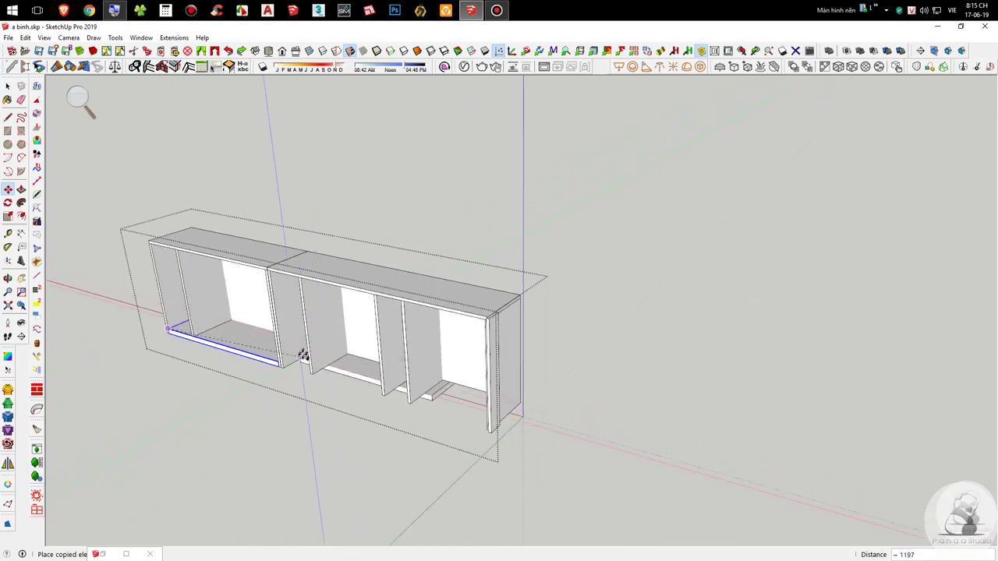
scroll(305, 356, up, 5)
scroll(265, 355, up, 2)
click(275, 383)
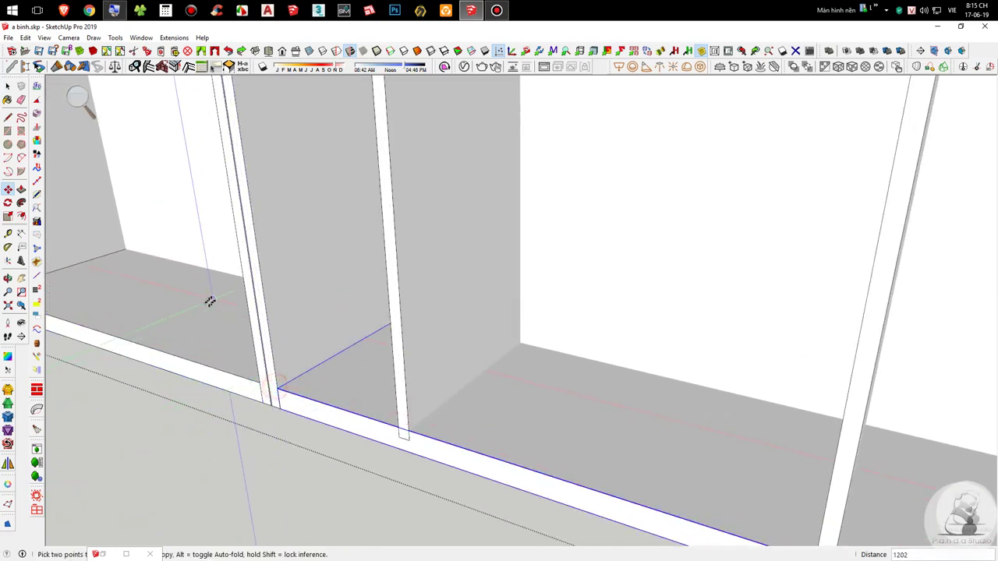
Step: Scale the copied bottom panel lengthwise so it ends at the inner face of the cabinet's right end panel
scroll(211, 301, down, 5)
key(space)
scroll(501, 377, up, 4)
key(s)
click(454, 394)
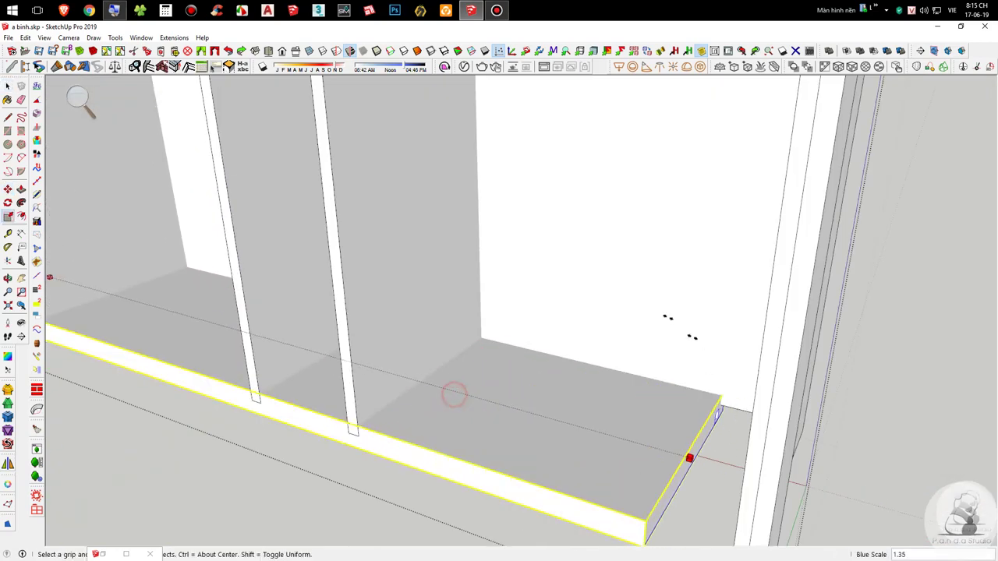
scroll(682, 343, down, 4)
scroll(685, 410, up, 2)
click(716, 496)
key(space)
Step: Select the right section's three inner dividers and scale their height from below to end at the bottom panel's top face
scroll(725, 456, down, 4)
middle_drag(631, 386, 460, 327)
scroll(444, 324, down, 1)
click(242, 214)
shift+click(432, 244)
shift+click(484, 249)
key(s)
scroll(464, 328, up, 2)
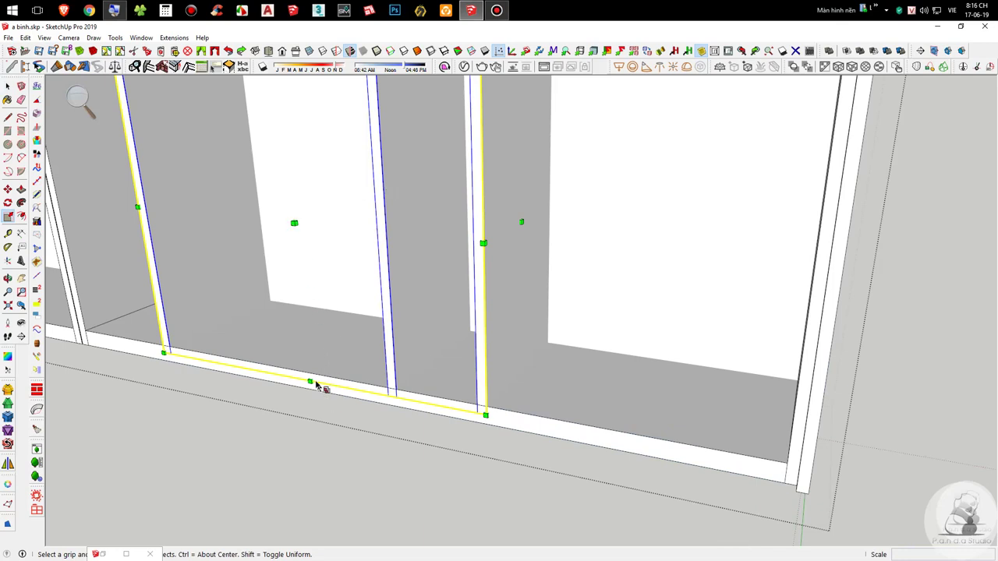
key(l)
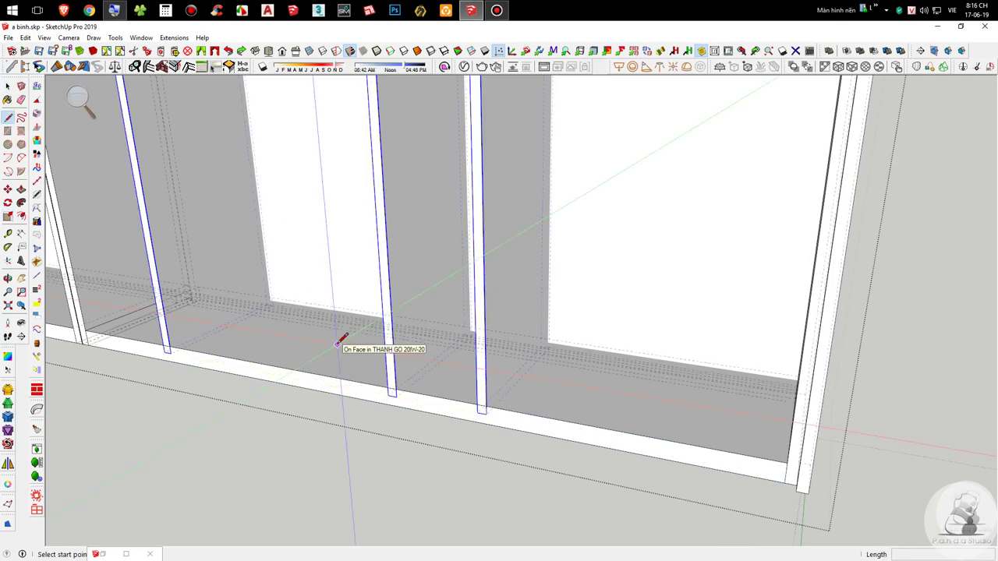
key(space)
key(s)
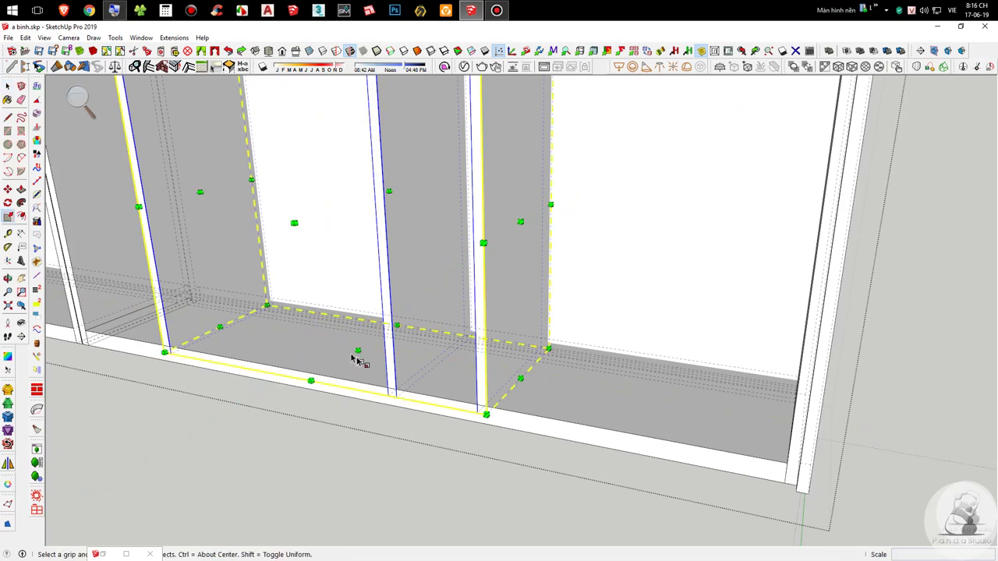
click(358, 352)
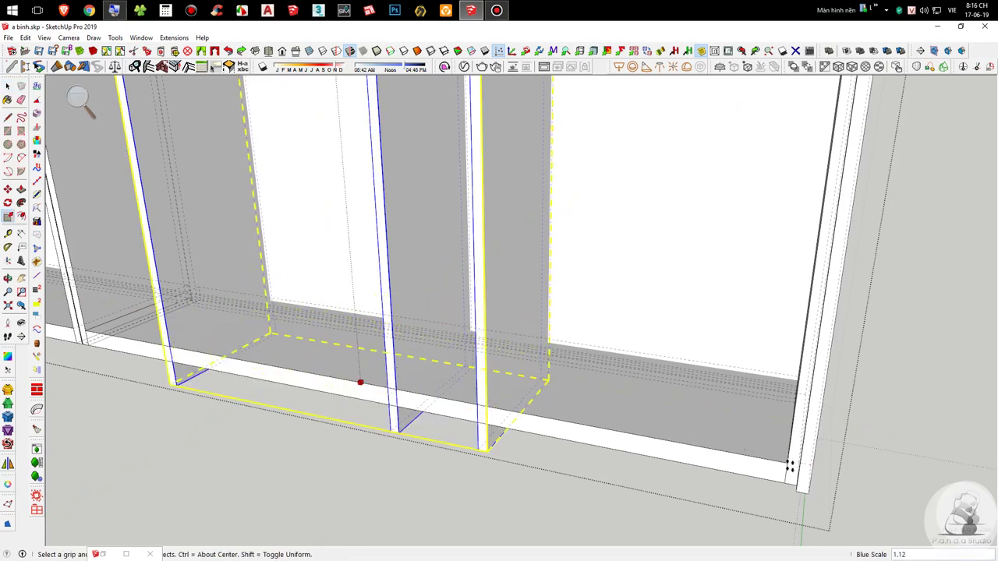
click(784, 466)
key(space)
Step: Scale the depth of the three selected dividers to match the inner rear corner of the end compartment
scroll(528, 400, down, 4)
middle_drag(533, 351, 421, 339)
click(415, 338)
key(s)
scroll(420, 337, up, 2)
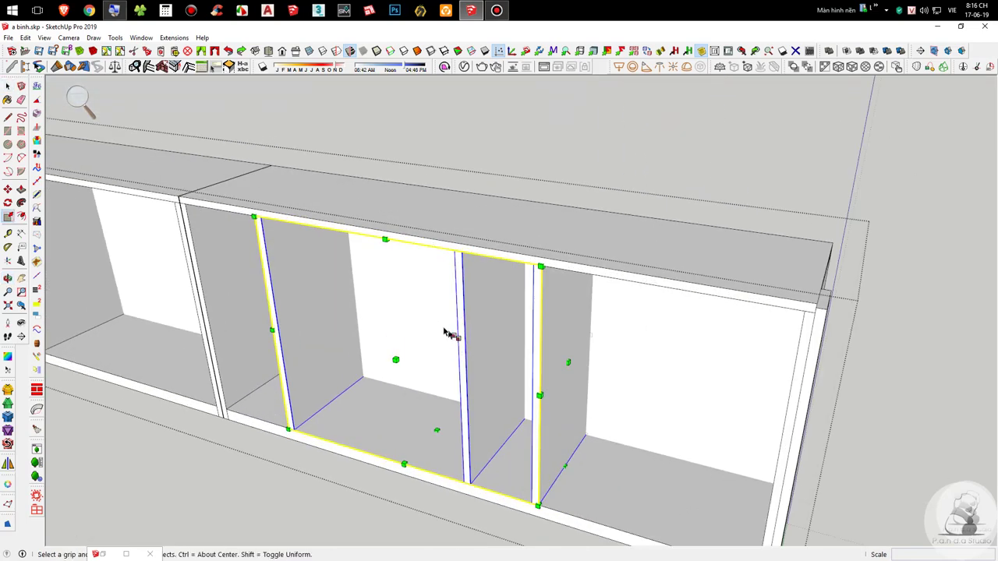
click(462, 307)
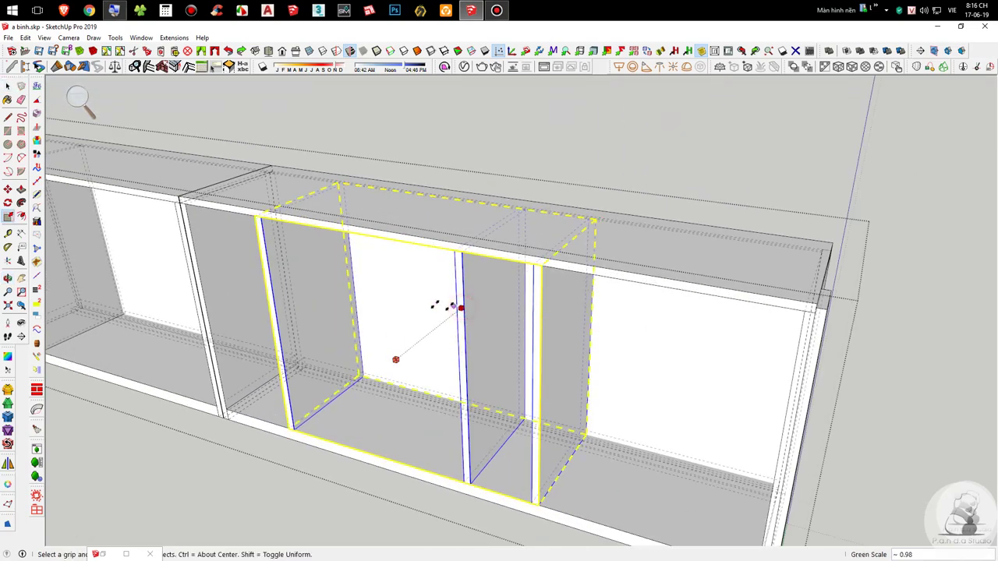
key(k)
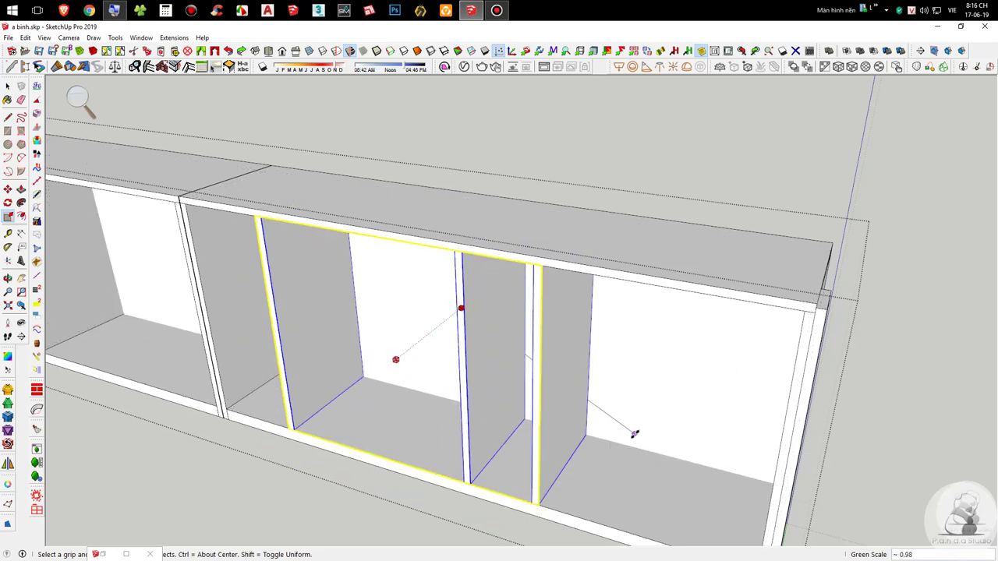
middle_drag(634, 432, 884, 415)
scroll(886, 407, up, 2)
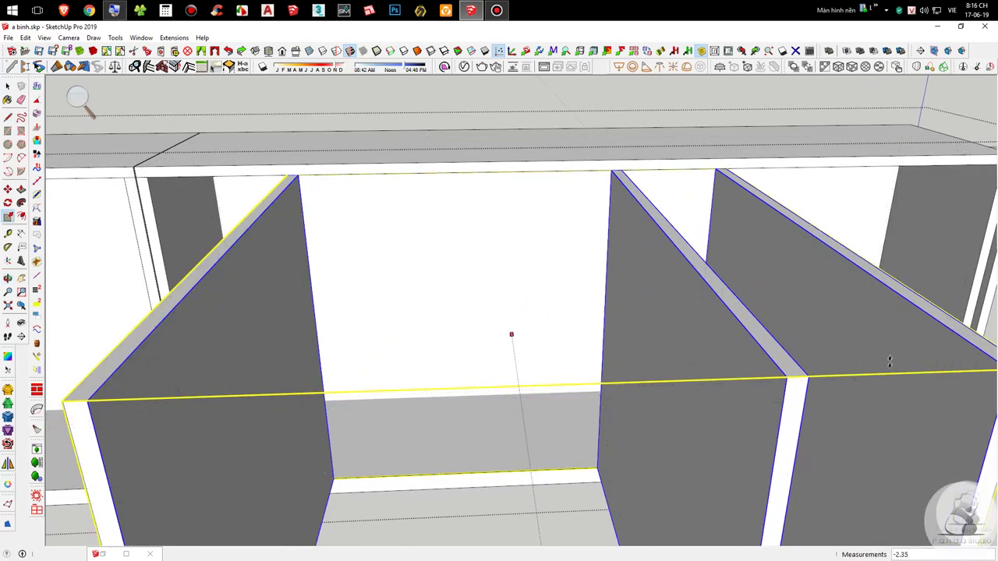
scroll(873, 389, up, 3)
scroll(861, 398, down, 6)
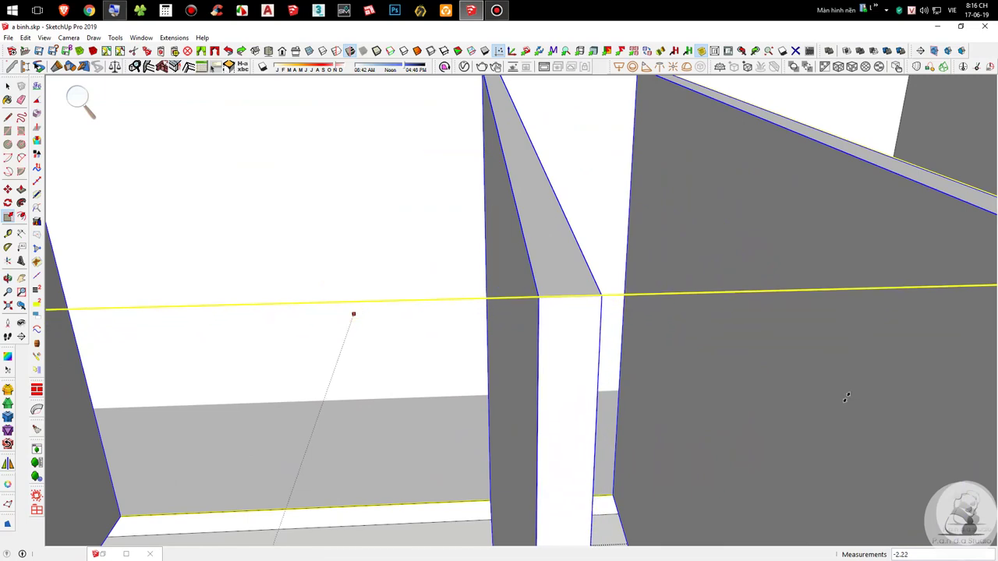
scroll(623, 370, up, 3)
scroll(665, 377, up, 2)
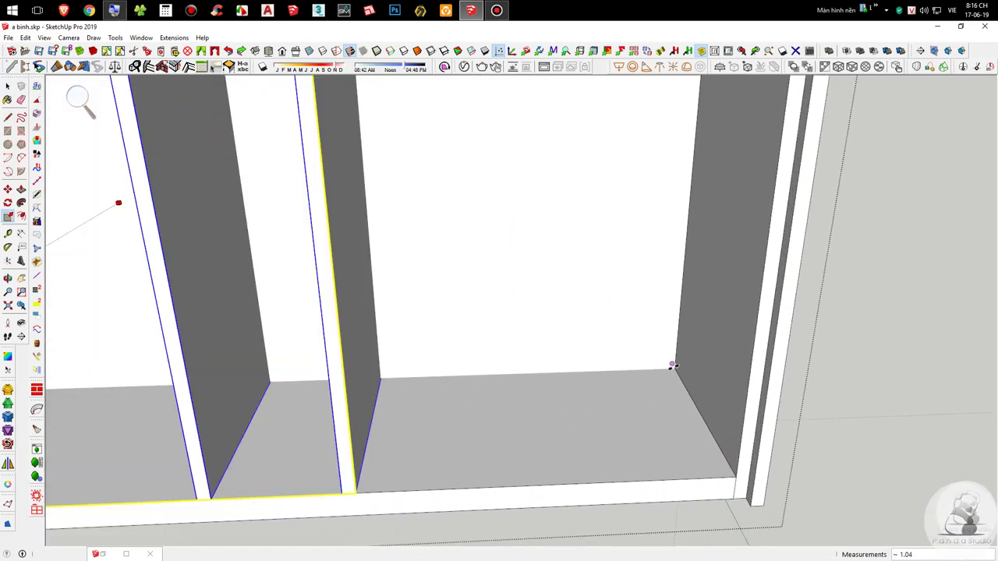
scroll(672, 365, up, 2)
key(s)
scroll(678, 372, down, 8)
middle_drag(490, 339, 407, 290)
key(space)
Step: Show the wall cabinet's hidden door and drawer fronts again
scroll(277, 276, up, 3)
middle_drag(504, 365, 589, 386)
key(shift+h)
scroll(499, 390, down, 3)
middle_drag(450, 362, 426, 377)
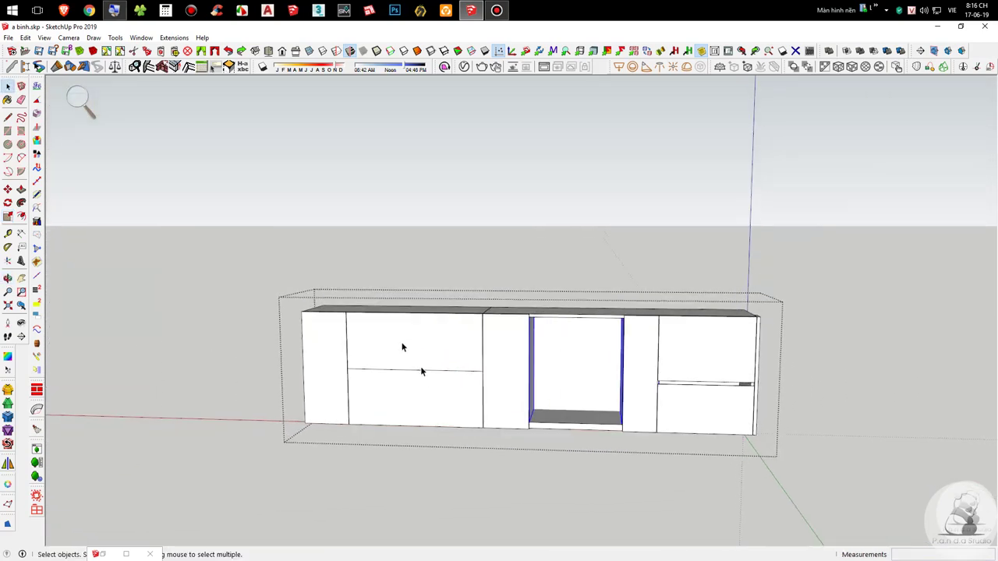
Step: Draw a 600 by 360 mm rectangle on the bottom panel's top face, matching the open niche's floor
scroll(638, 403, up, 3)
scroll(668, 418, down, 3)
scroll(534, 367, up, 6)
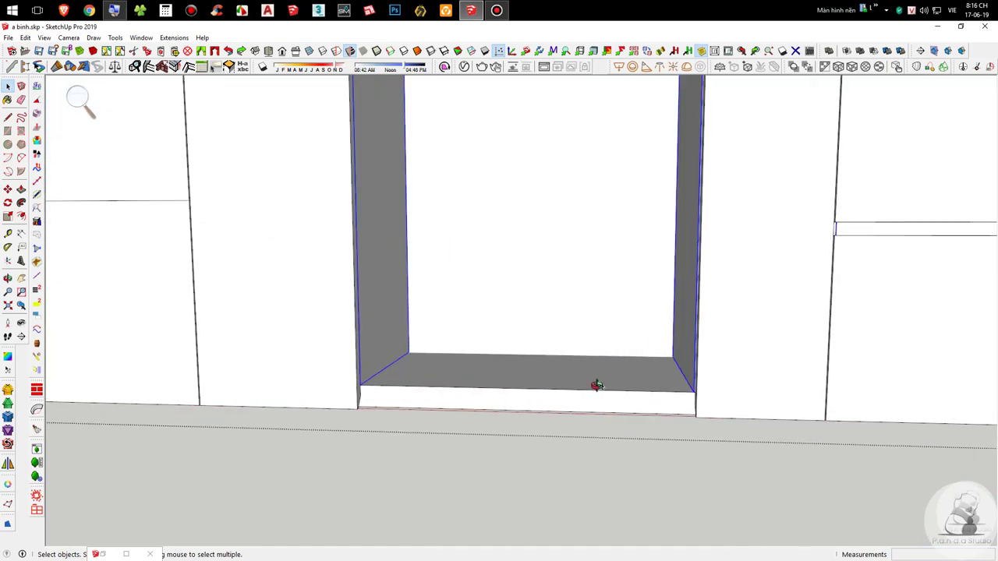
double_click(548, 347)
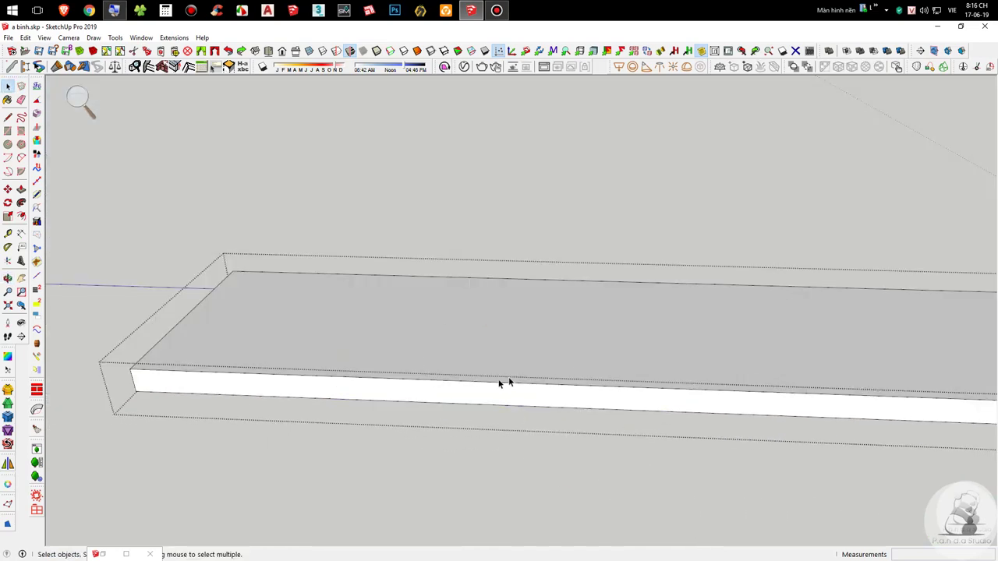
key(r)
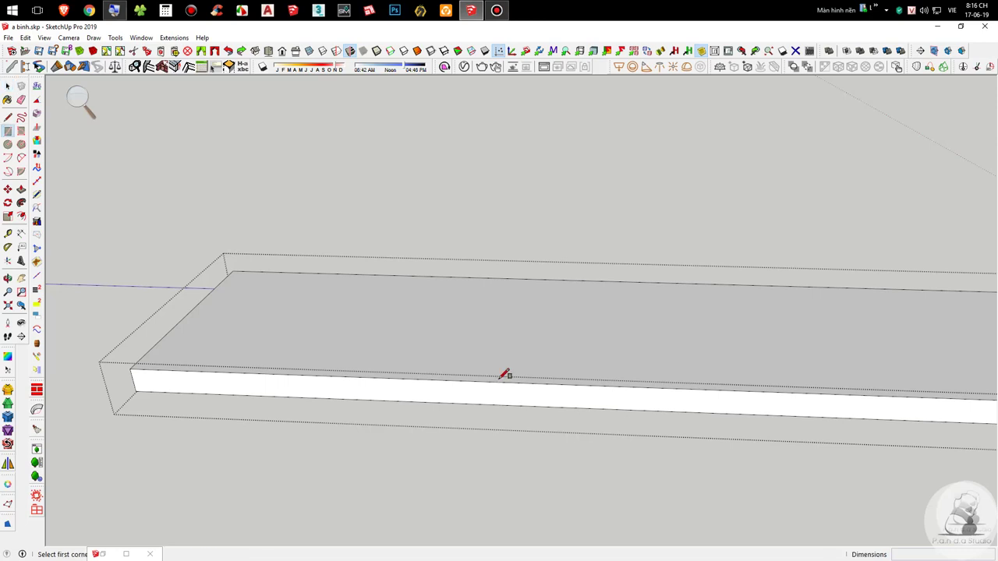
key(i)
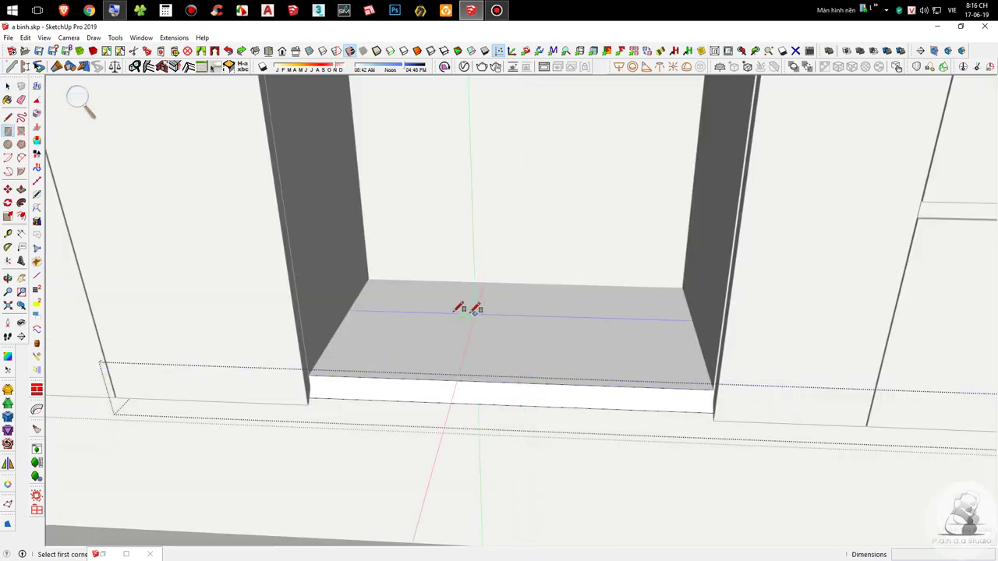
scroll(452, 307, up, 2)
click(243, 404)
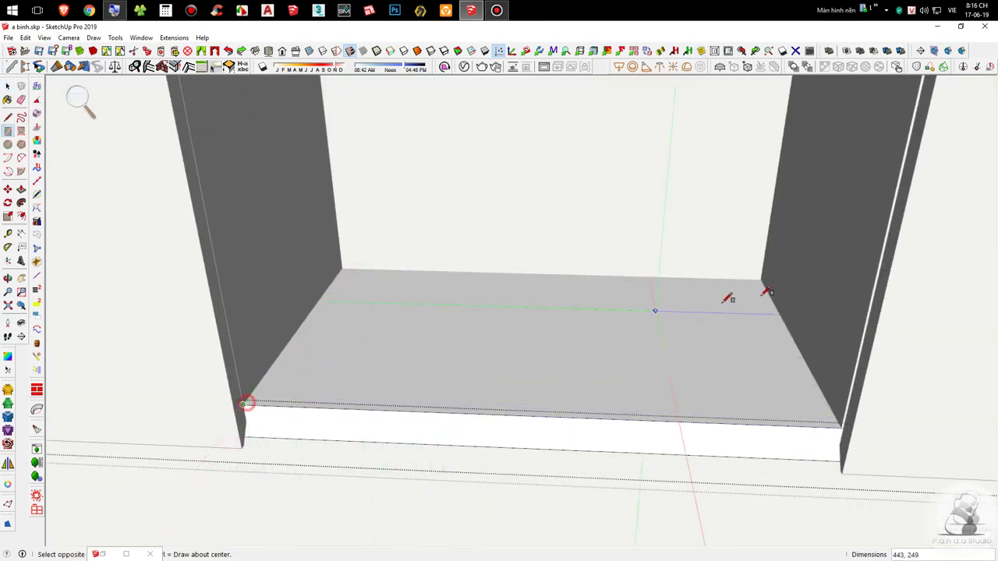
click(766, 275)
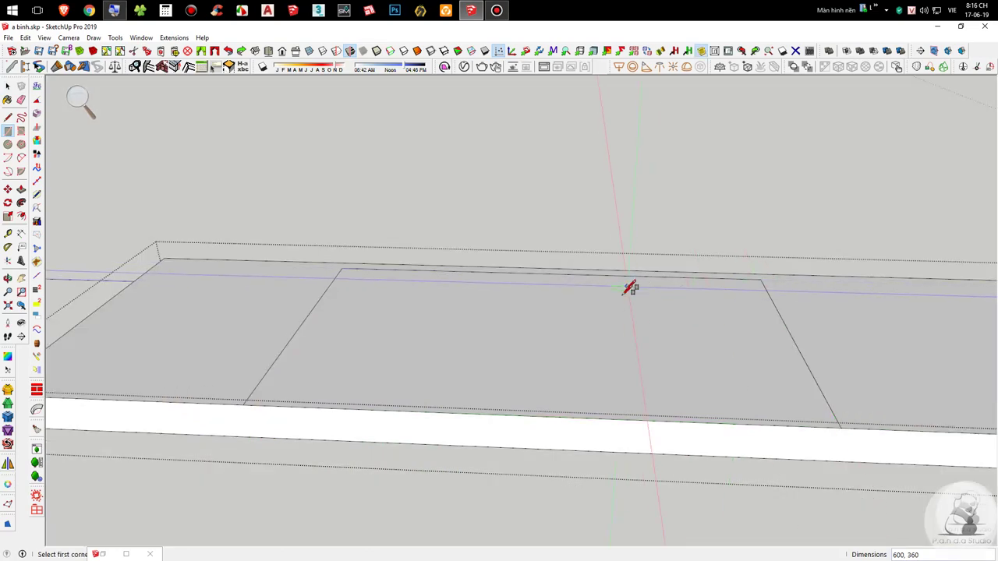
Step: Try to cut the niche rectangle 40 mm down through the bottom panel and erase the leftover face
key(p)
drag(690, 322, 542, 428)
middle_drag(434, 258, 536, 8)
scroll(447, 252, up, 3)
scroll(448, 252, down, 4)
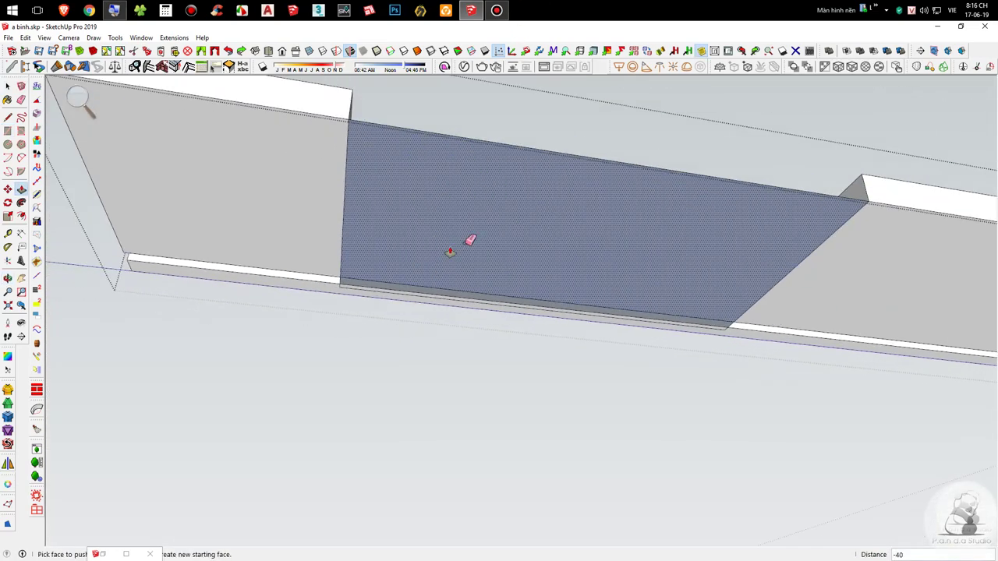
key(e)
drag(542, 143, 530, 164)
scroll(538, 274, up, 3)
middle_drag(332, 301, 288, 247)
scroll(329, 290, down, 2)
middle_drag(294, 311, 180, 304)
key(ctrl+z)
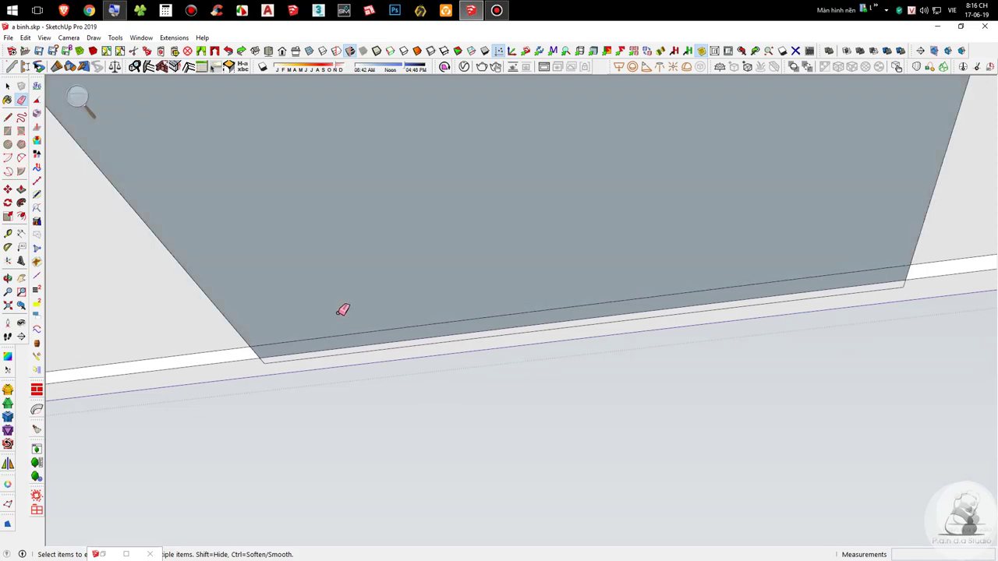
key(ctrl+z)
Step: Draw 40 mm lines down the bottom panel's front face from the rectangle's two front corners
scroll(361, 361, down, 5)
middle_drag(382, 322, 396, 538)
scroll(364, 405, up, 5)
shift+middle_drag(476, 205, 461, 254)
scroll(456, 249, up, 3)
shift+middle_drag(436, 187, 398, 258)
key(space)
click(318, 265)
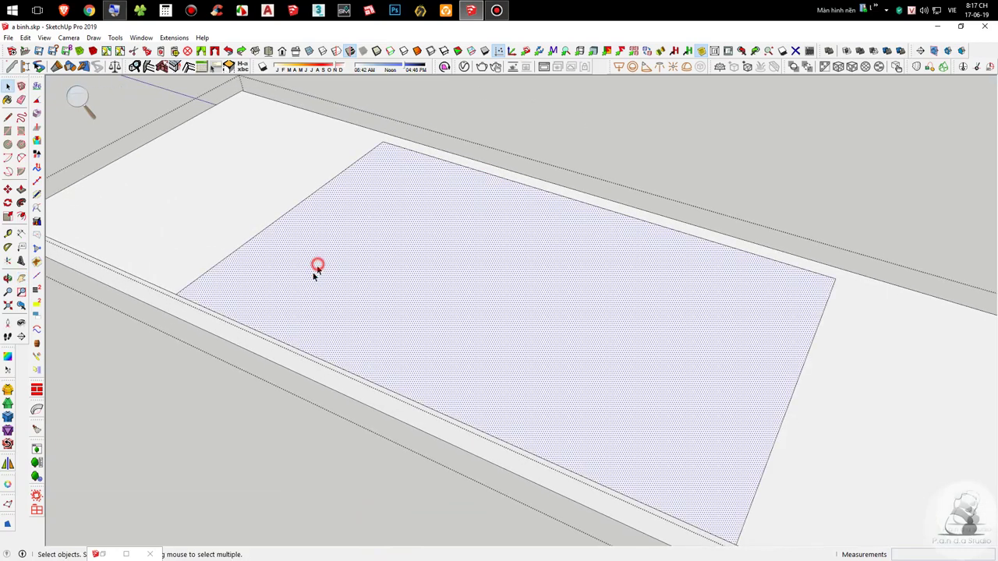
middle_drag(293, 298, 325, 265)
scroll(253, 249, up, 2)
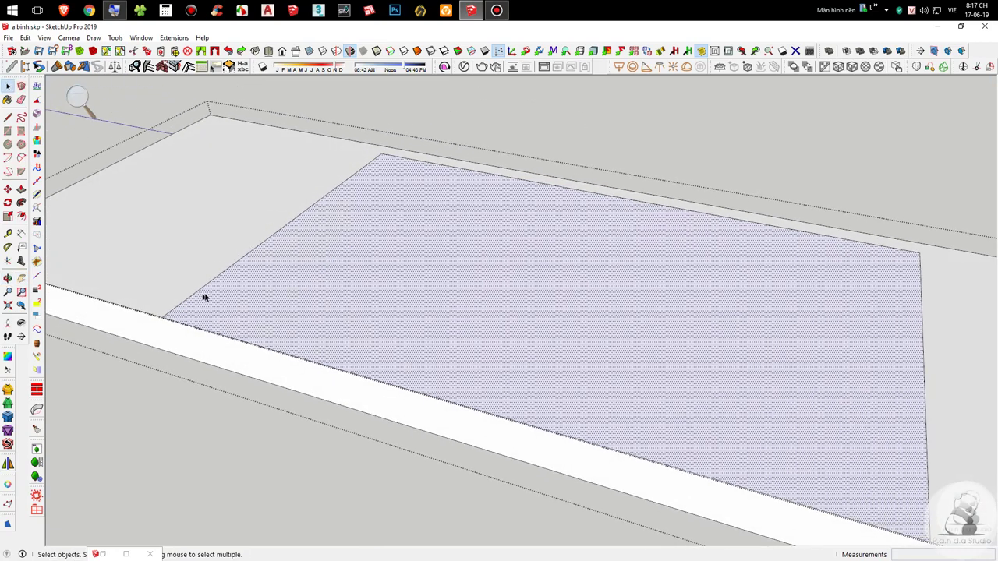
key(l)
click(173, 335)
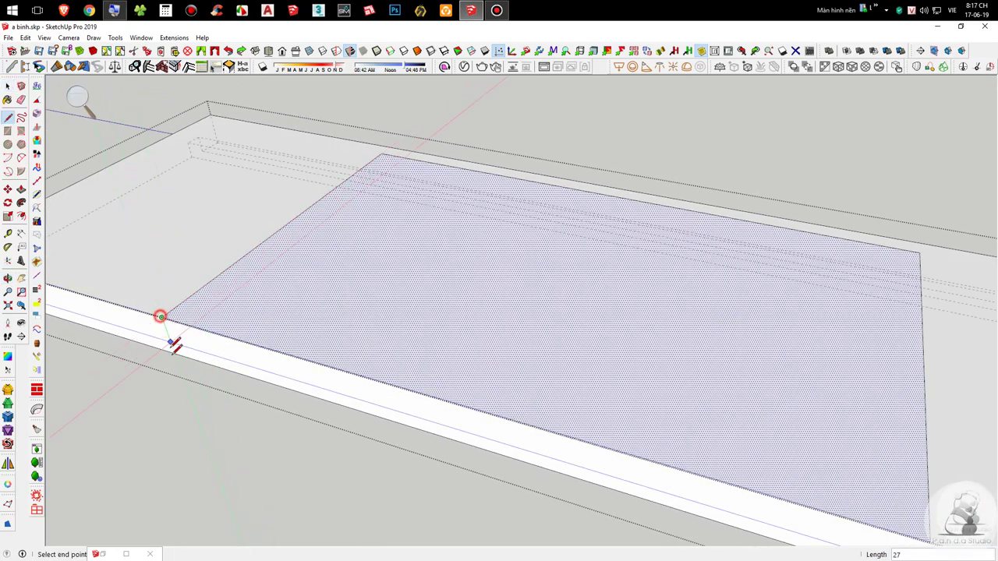
scroll(170, 327, down, 3)
scroll(165, 300, up, 3)
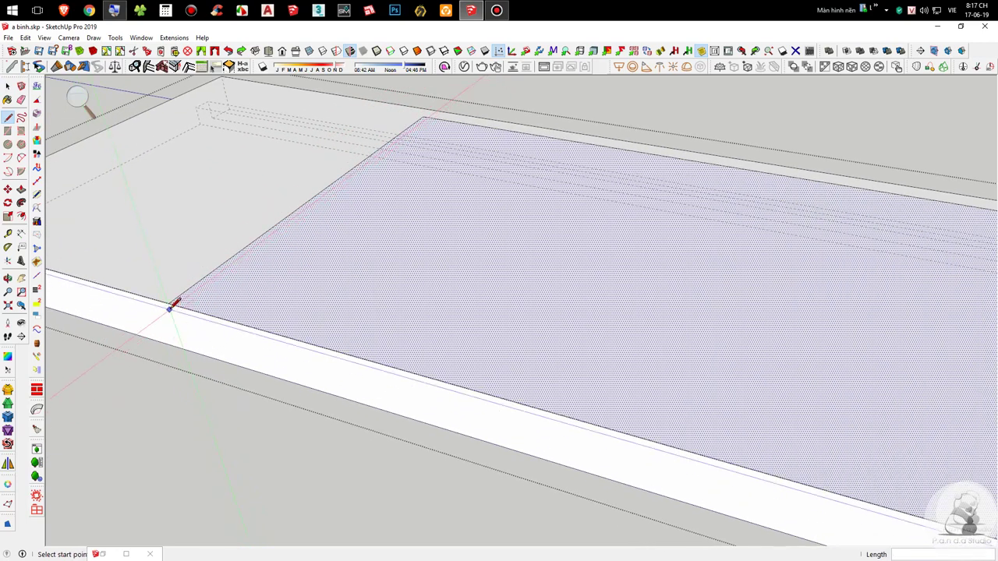
click(181, 348)
scroll(161, 279, down, 4)
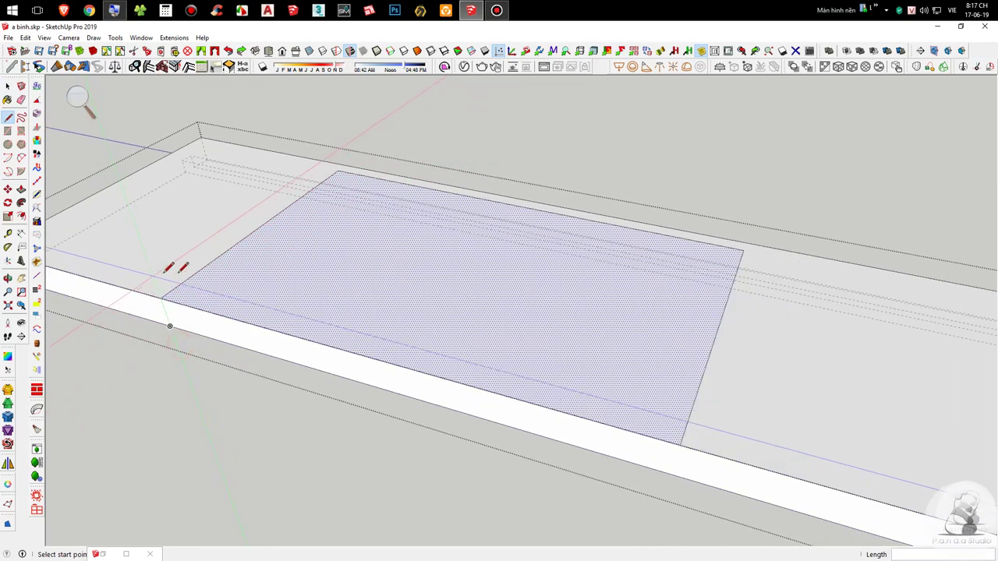
scroll(540, 410, up, 3)
click(521, 386)
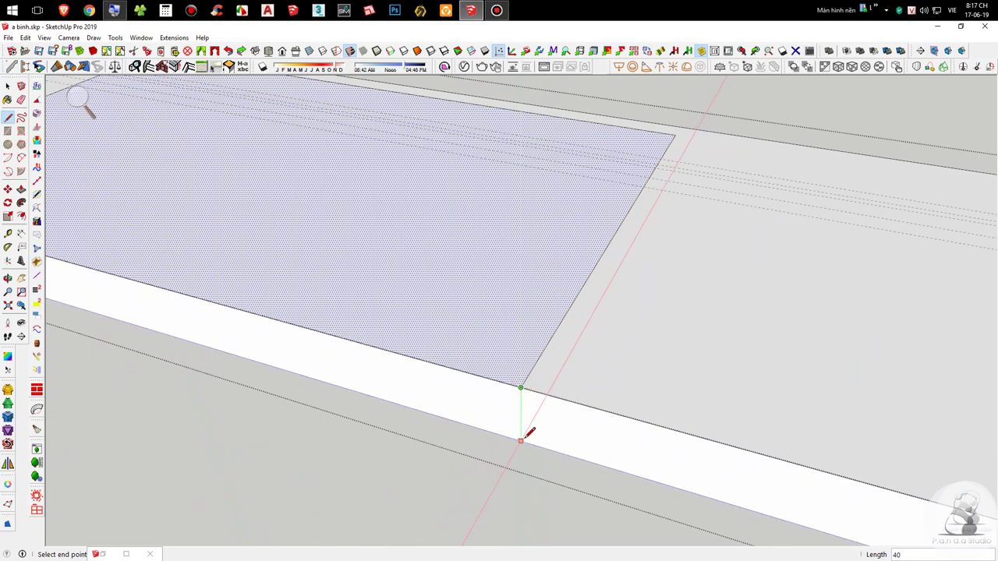
click(520, 439)
Step: Push the front face between the two lines back through the bottom panel towards its rear edge
key(p)
key(Escape)
click(445, 392)
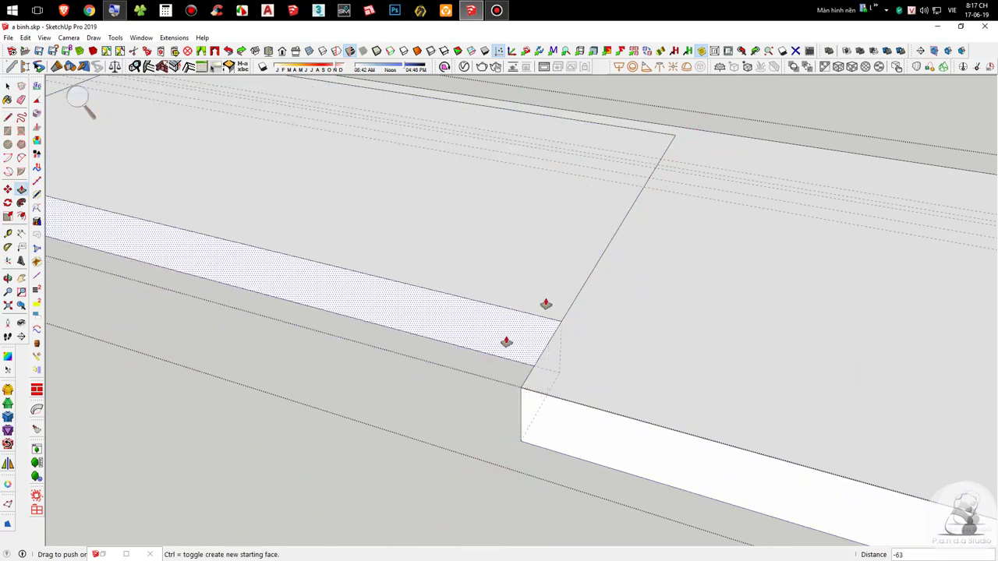
scroll(675, 146, up, 3)
middle_drag(674, 146, 784, 84)
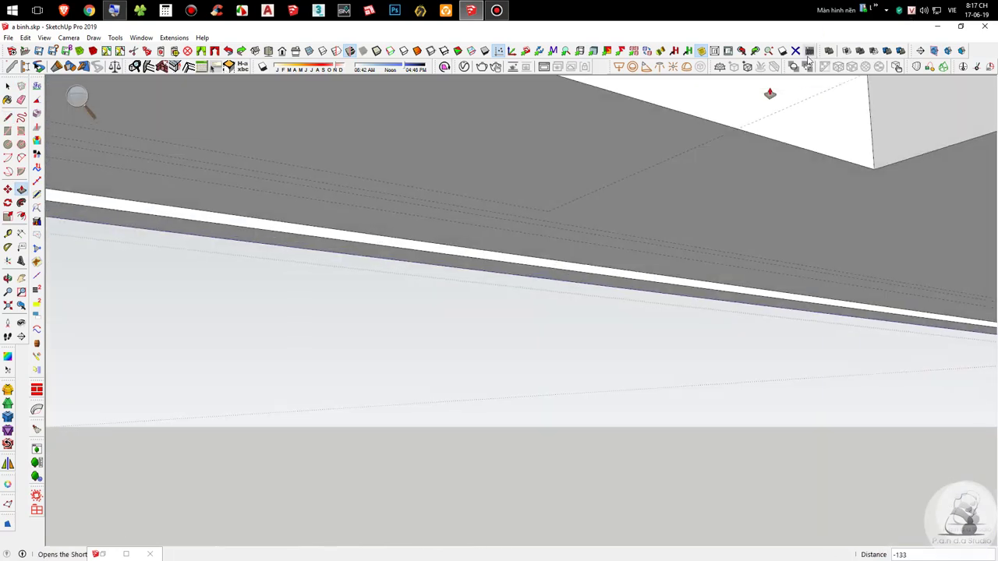
middle_drag(625, 226, 690, 96)
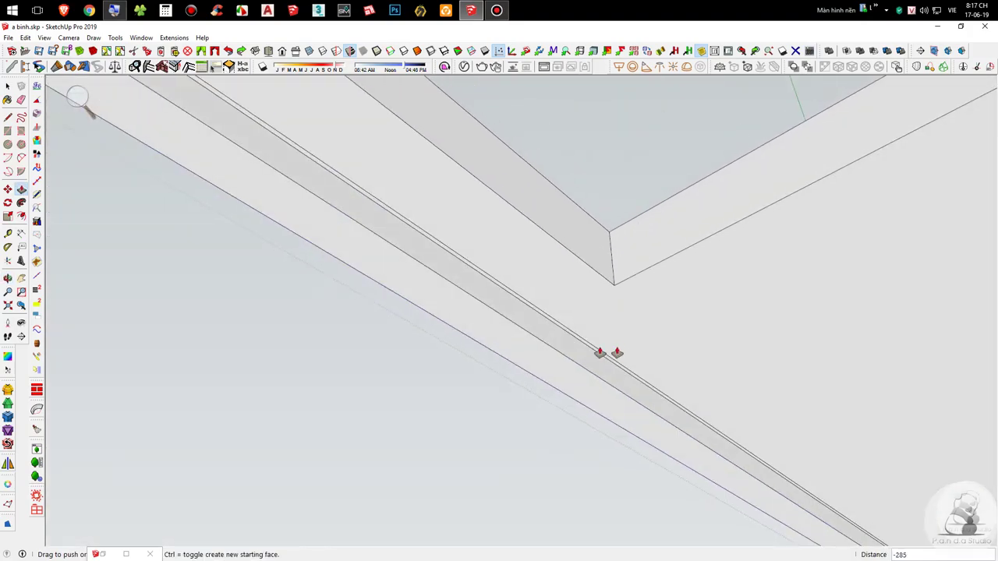
click(552, 326)
mouse_move(552, 326)
middle_down()
mouse_move(556, 309)
mouse_move(631, 267)
mouse_move(352, 243)
mouse_move(528, 256)
mouse_move(566, 314)
middle_up()
click(566, 314)
click(590, 397)
Step: Push away the faces left along the panel's rear groove within the niche cutout, by 20 mm, and clear the leftover strip
key(e)
mouse_move(610, 306)
middle_down()
mouse_move(574, 286)
mouse_move(593, 263)
middle_up()
key(p)
click(578, 288)
click(543, 322)
click(534, 326)
drag(494, 359, 495, 359)
drag(520, 289, 483, 327)
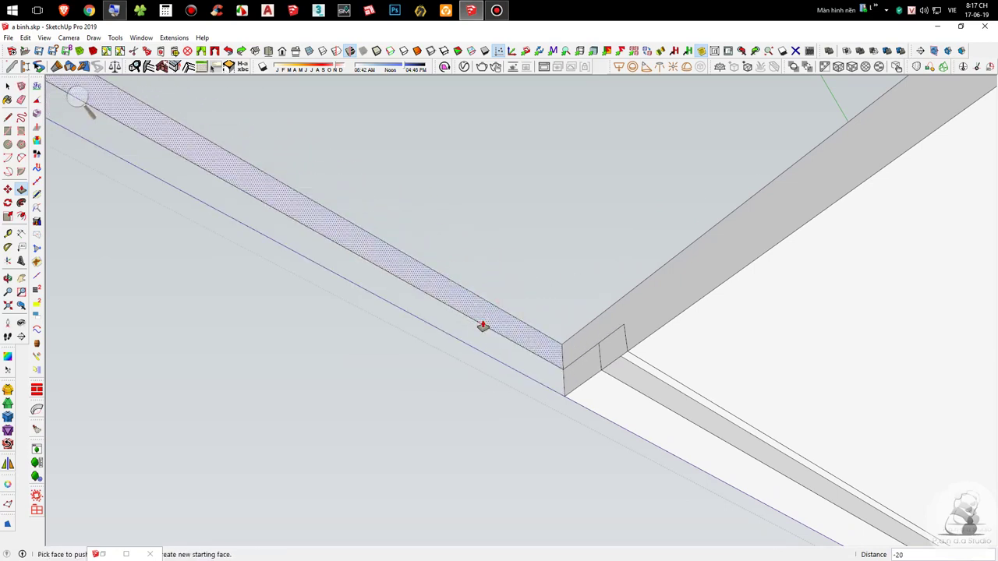
key(space)
scroll(615, 359, down, 4)
drag(489, 255, 340, 388)
scroll(576, 328, down, 3)
Step: Select the bottom panel's separated pieces on both sides of the niche opening from below
middle_drag(578, 301, 283, 447)
scroll(297, 437, up, 5)
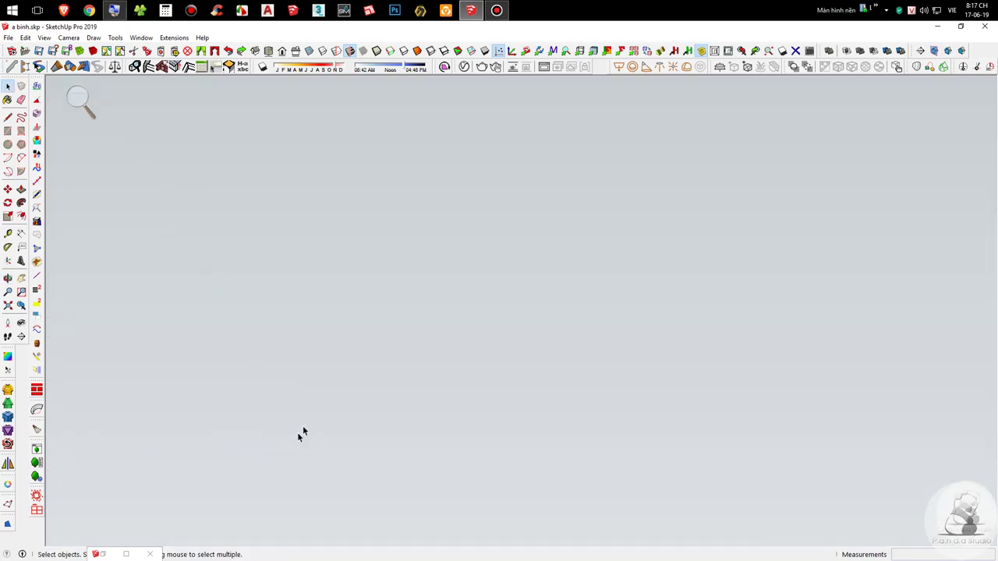
scroll(360, 354, down, 7)
middle_drag(614, 319, 398, 163)
drag(323, 134, 891, 501)
drag(78, 154, 399, 388)
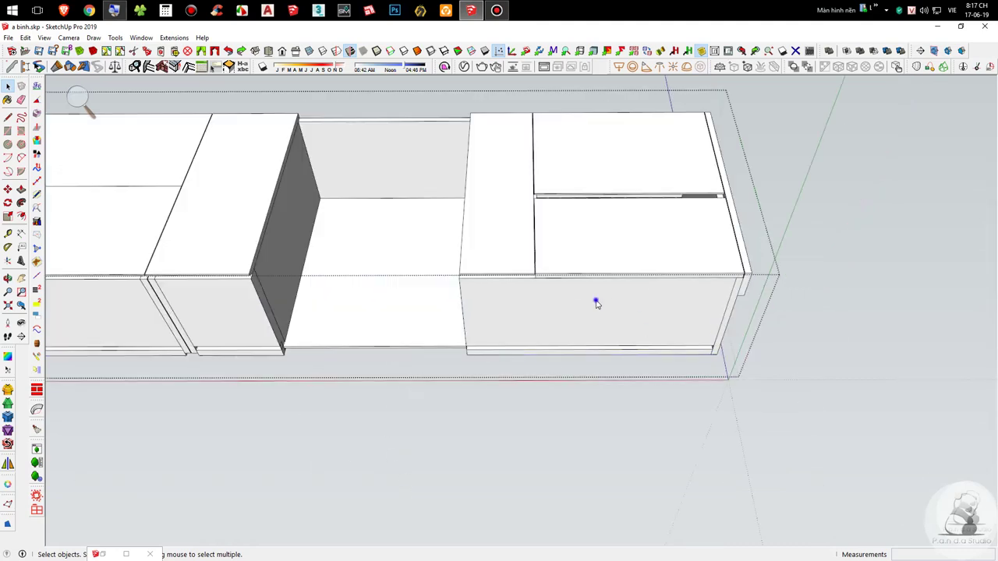
right_click(595, 299)
click(646, 205)
Step: Examine the niche's open bottom and the whole cabinet front from several angles
scroll(689, 270, down, 3)
middle_drag(739, 280, 507, 350)
shift+middle_drag(420, 374, 480, 241)
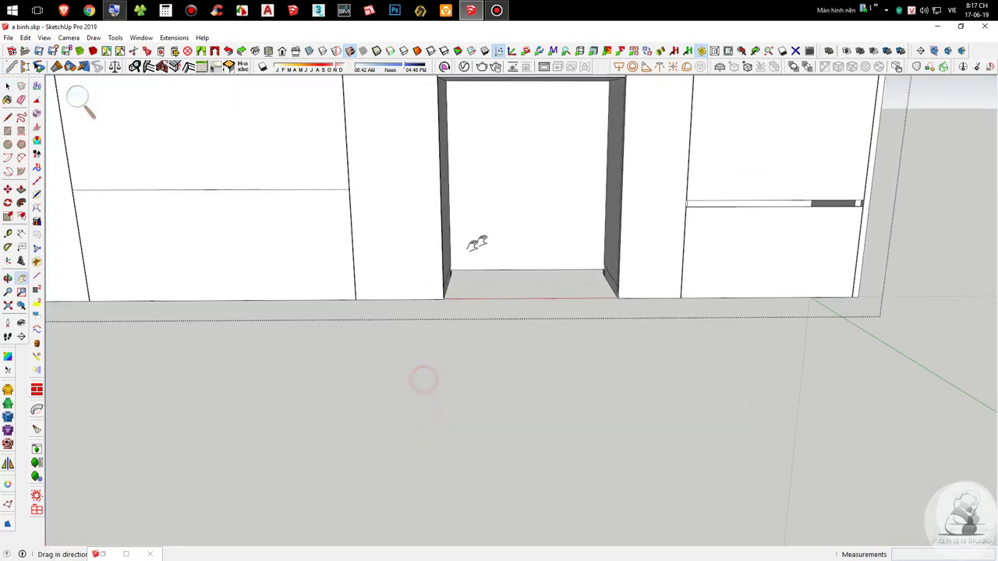
scroll(478, 251, up, 5)
middle_drag(457, 272, 428, 275)
scroll(468, 265, down, 5)
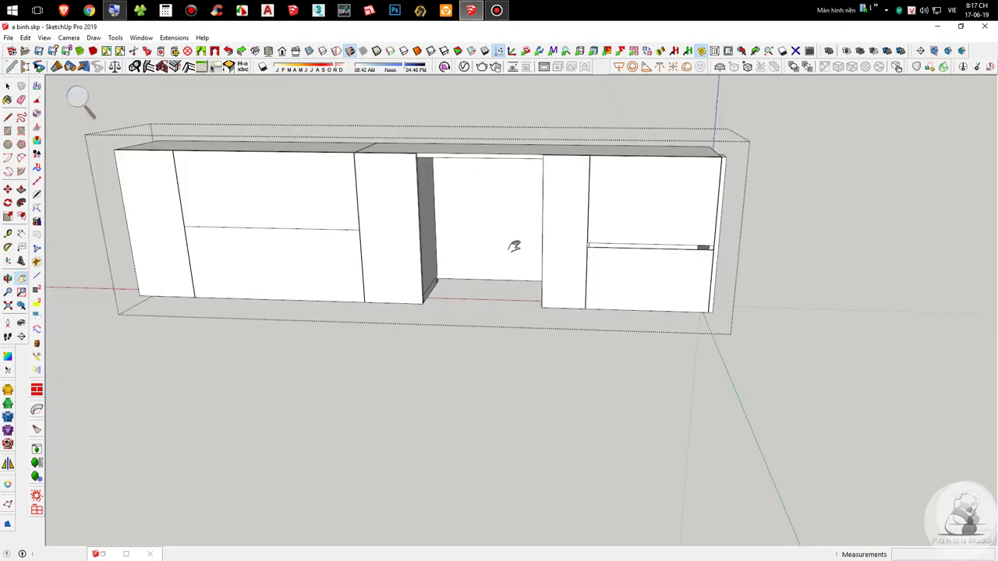
scroll(533, 190, up, 2)
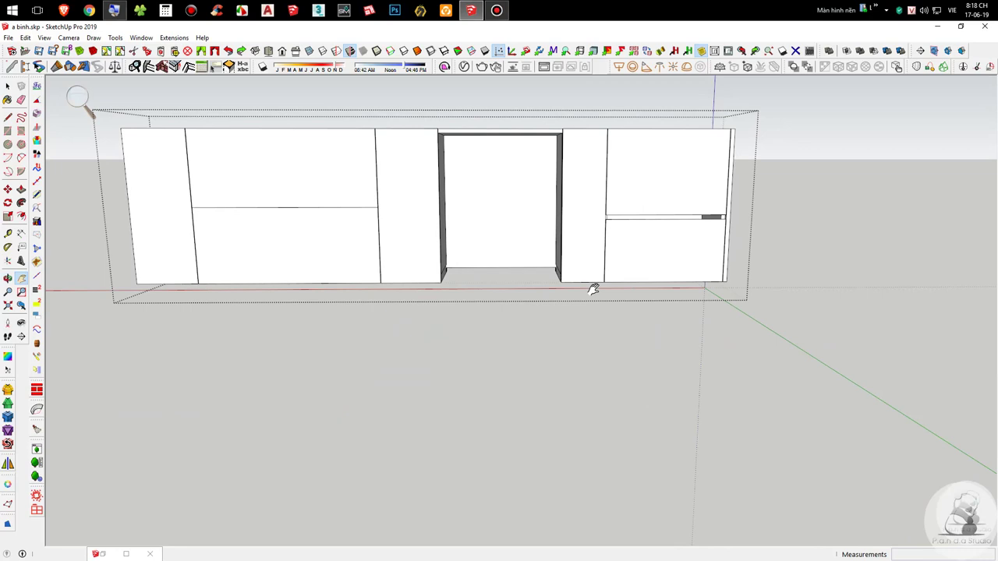
middle_drag(592, 289, 516, 249)
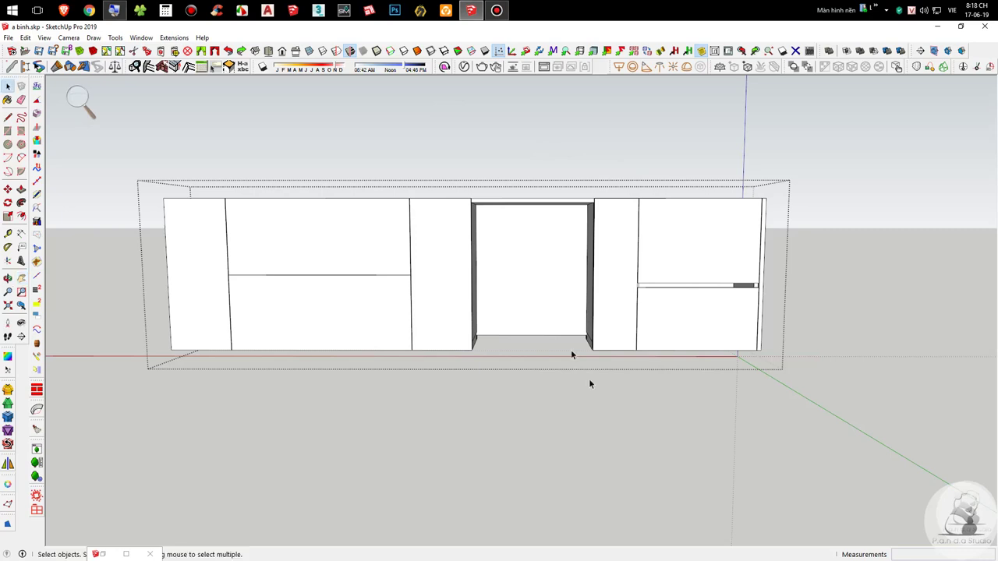
Step: Narrow the door left of the niche by moving its niche-side face inward along the red axis
scroll(436, 308, up, 2)
double_click(449, 293)
scroll(434, 241, up, 4)
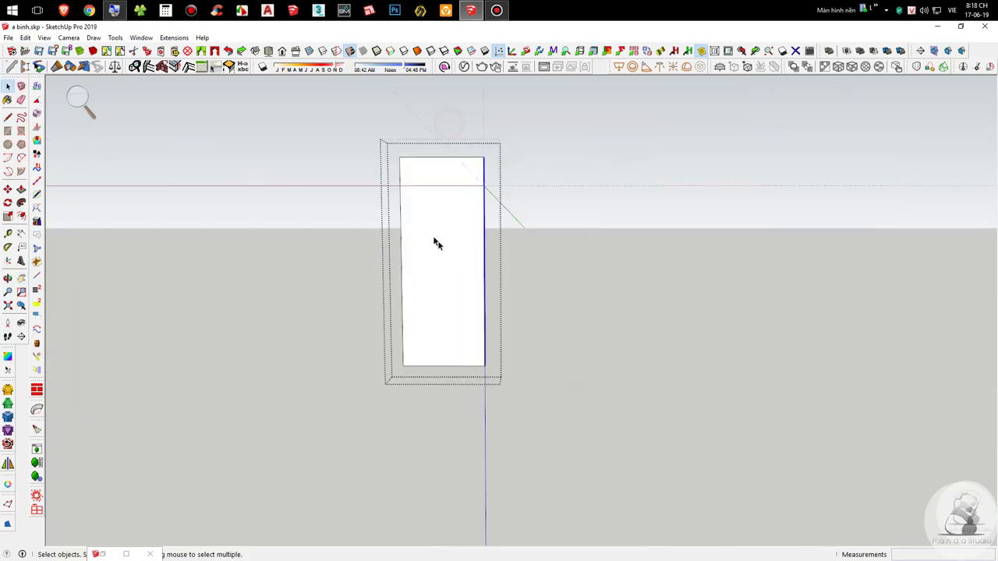
key(m)
click(492, 278)
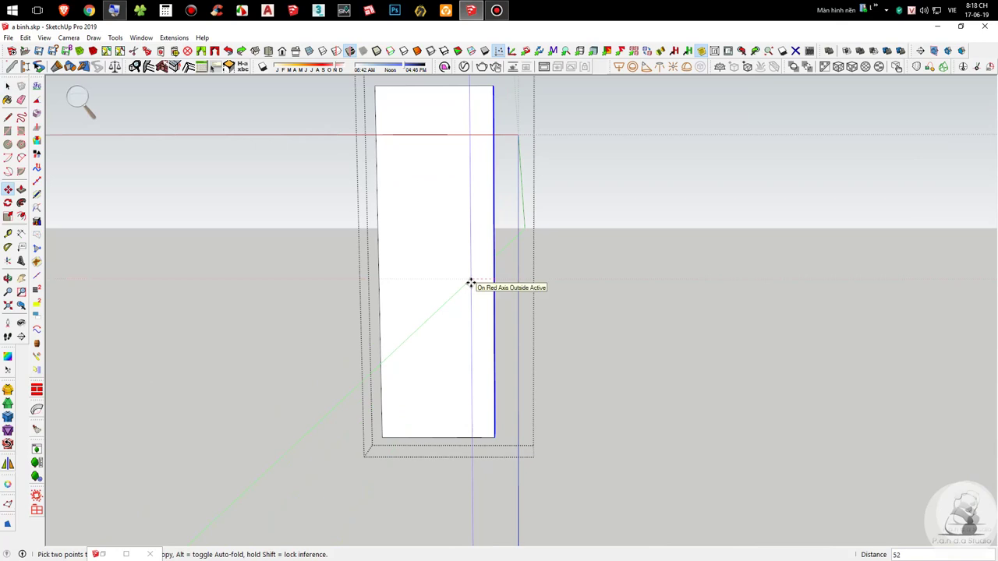
key(Return)
key(space)
click(637, 282)
scroll(471, 305, down, 3)
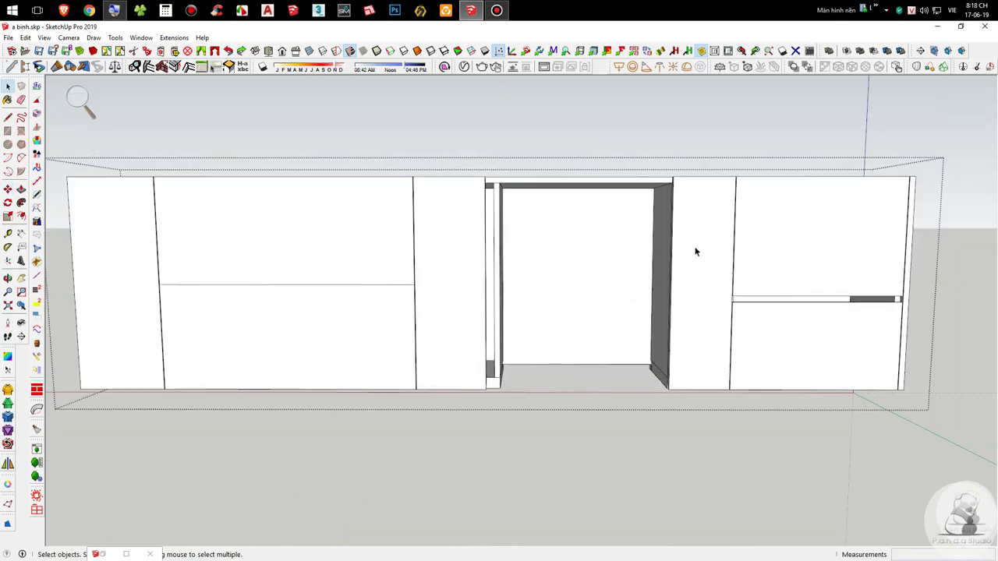
Step: Narrow the slim door panel beside the open compartment by moving its left edge inward by 50
double_click(696, 248)
scroll(704, 245, up, 2)
scroll(528, 235, down, 4)
scroll(700, 238, up, 2)
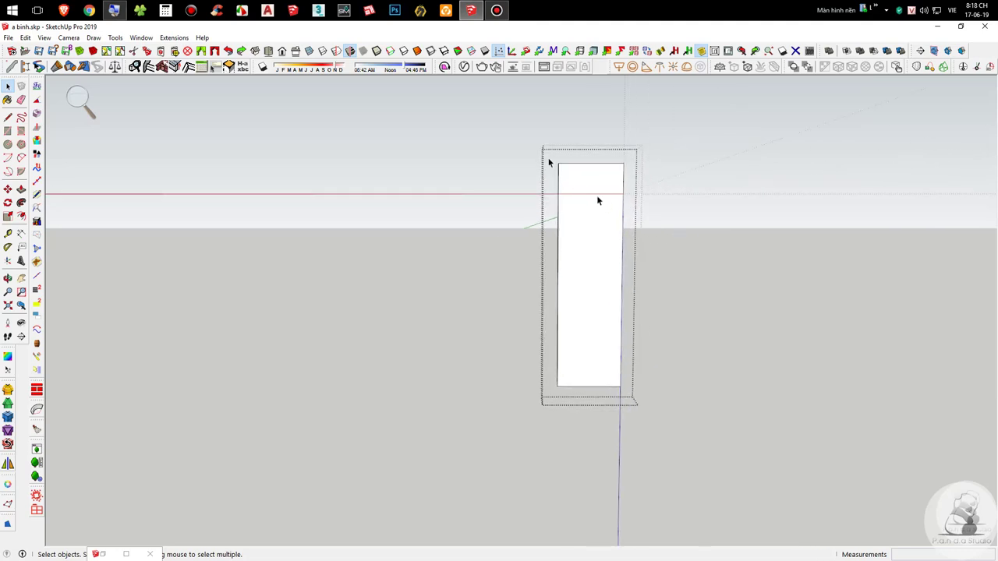
scroll(601, 370, up, 3)
key(m)
click(532, 323)
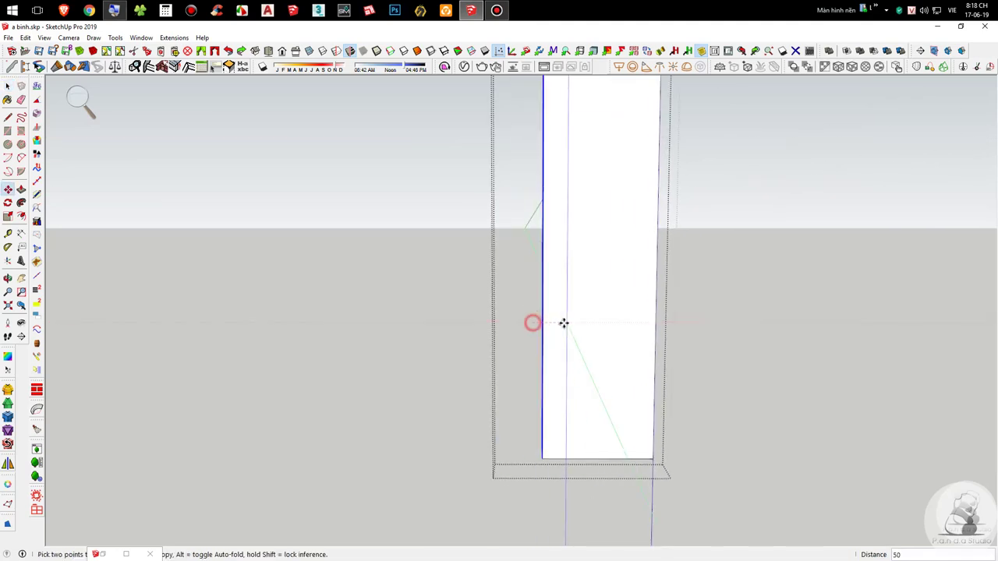
text(50)
key(Return)
key(space)
key(F2)
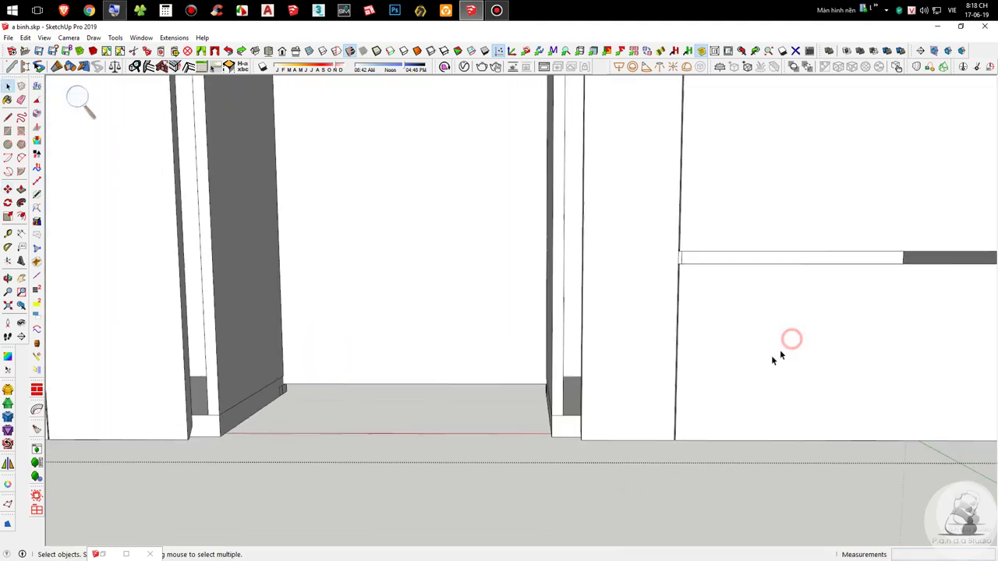
Step: Move the open compartment's left side panel outward until it lines up with the adjacent slim door's edge
scroll(375, 382, up, 4)
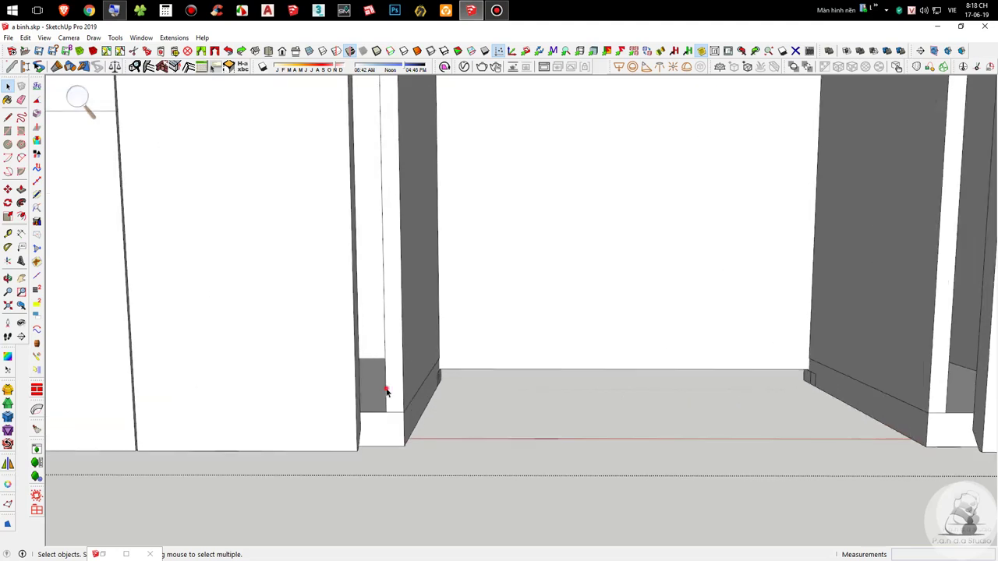
click(386, 393)
middle_drag(411, 383, 391, 442)
scroll(391, 443, down, 2)
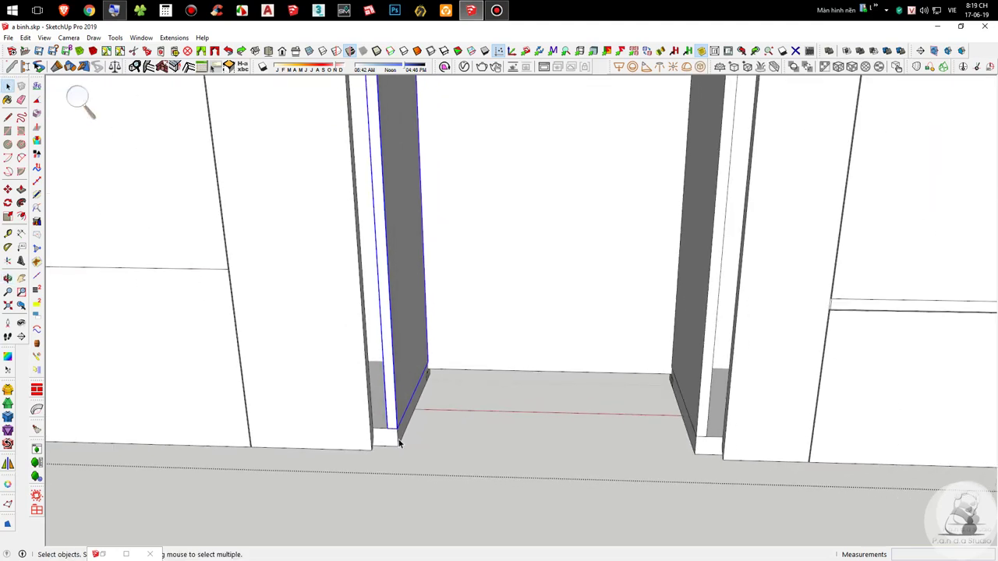
scroll(399, 442, down, 5)
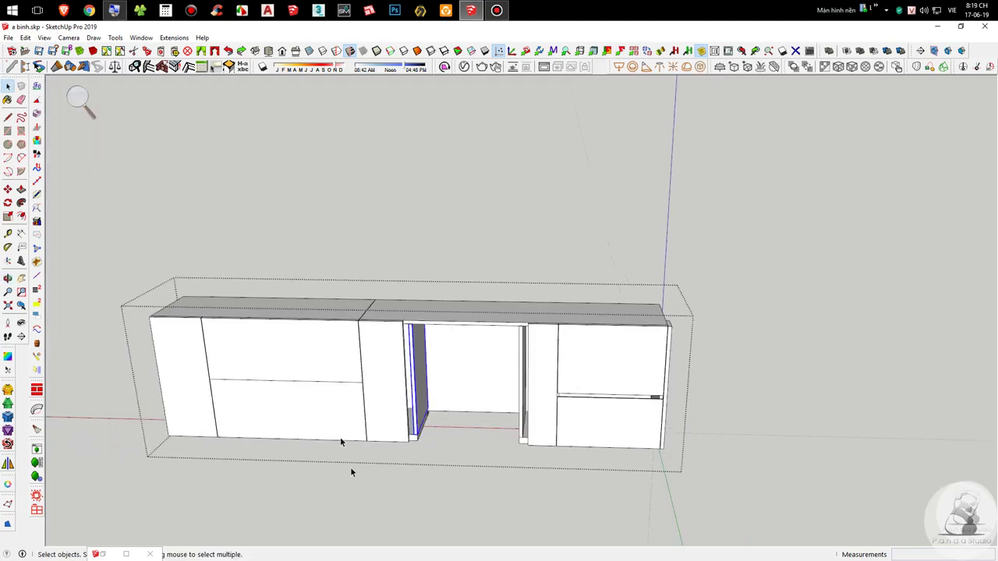
scroll(416, 394, up, 8)
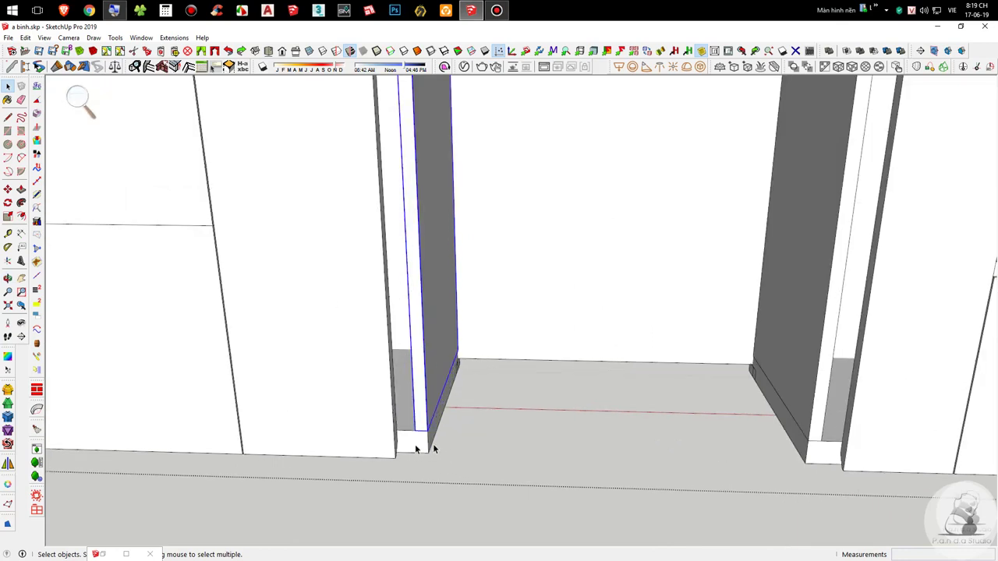
key(m)
click(474, 419)
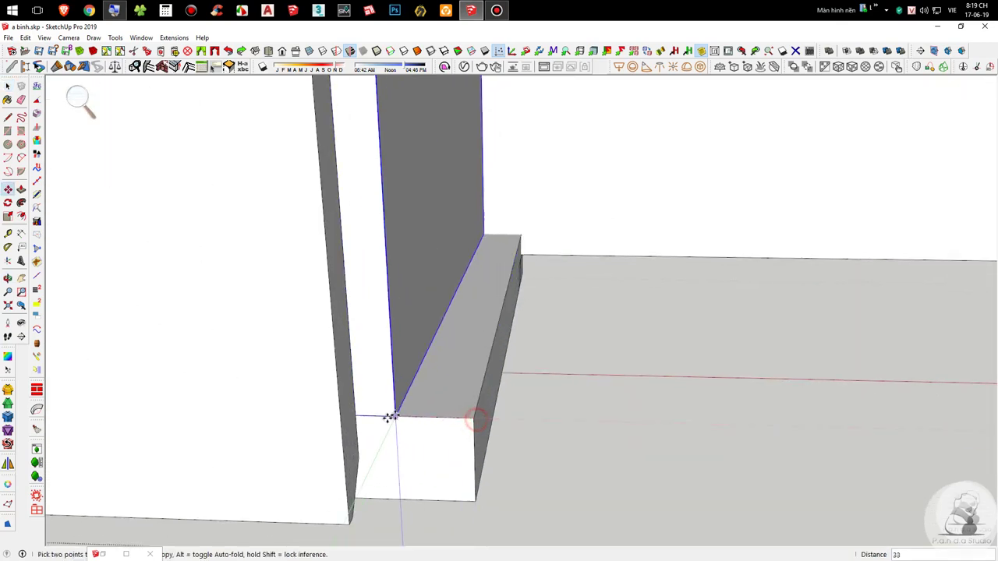
click(358, 419)
scroll(415, 444, down, 2)
scroll(390, 399, down, 6)
Step: Move the open compartment's right side panel outward by about 52 to meet the right slim door's edge
key(space)
click(646, 350)
middle_drag(647, 351, 770, 370)
scroll(772, 372, up, 3)
scroll(676, 374, up, 2)
key(m)
click(574, 423)
click(644, 416)
click(647, 411)
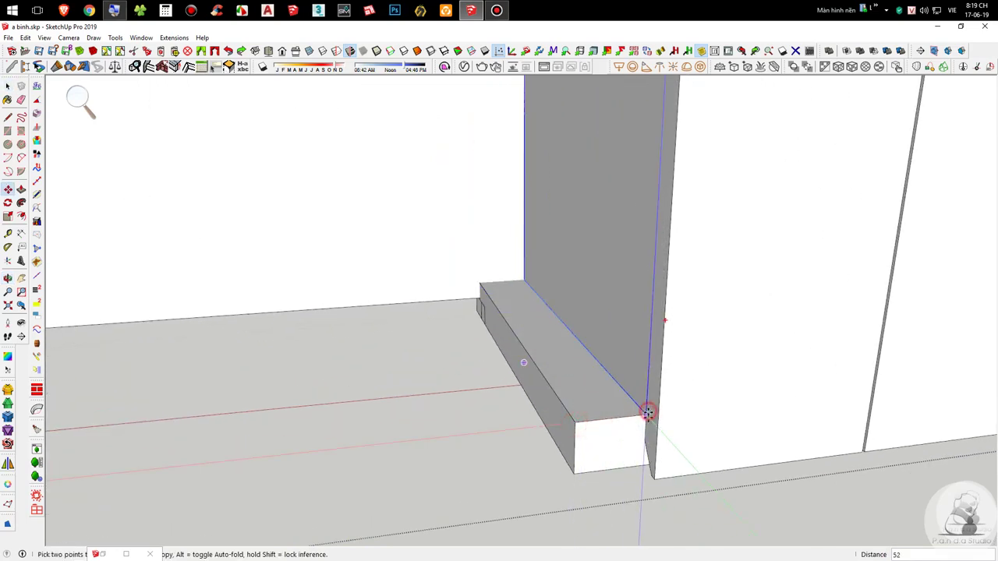
scroll(647, 411, down, 5)
Step: Scale the right cabinet's base back so that its protruding end stops at the repositioned side panel
key(space)
middle_drag(628, 364, 686, 251)
scroll(677, 273, down, 2)
scroll(627, 384, up, 5)
click(616, 302)
key(s)
click(560, 271)
click(705, 144)
key(space)
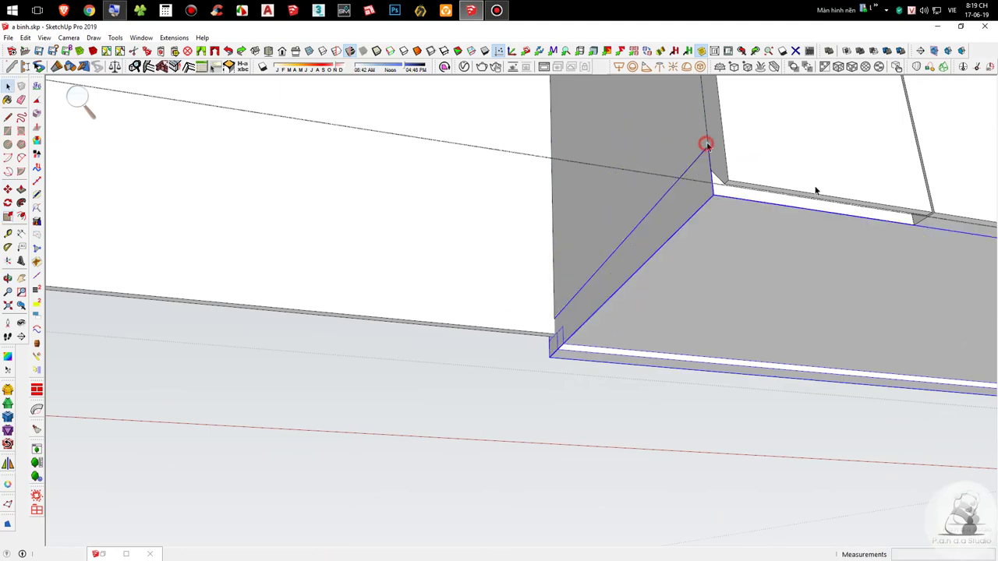
Step: Scale the left cabinet's base back so that its protruding end stops at the left side panel
scroll(848, 217, down, 3)
middle_drag(530, 181, 484, 205)
scroll(318, 219, down, 2)
click(318, 218)
scroll(338, 201, up, 3)
key(s)
click(399, 253)
click(357, 252)
key(space)
Step: Copy the slim door left of the open compartment and place the copy directly beside its right edge
scroll(614, 230, down, 3)
middle_drag(619, 244, 509, 252)
click(555, 224)
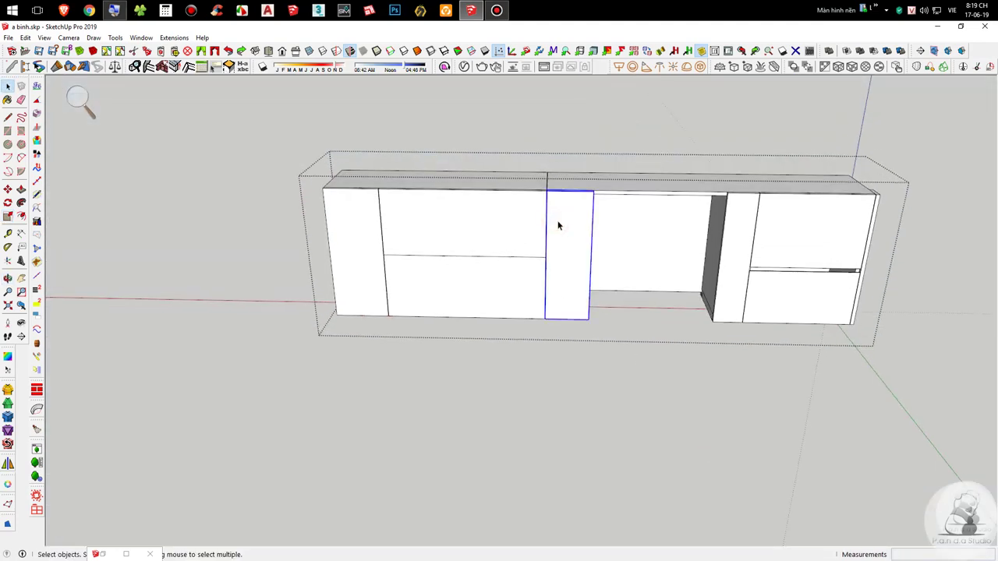
scroll(485, 223, down, 1)
scroll(671, 226, up, 4)
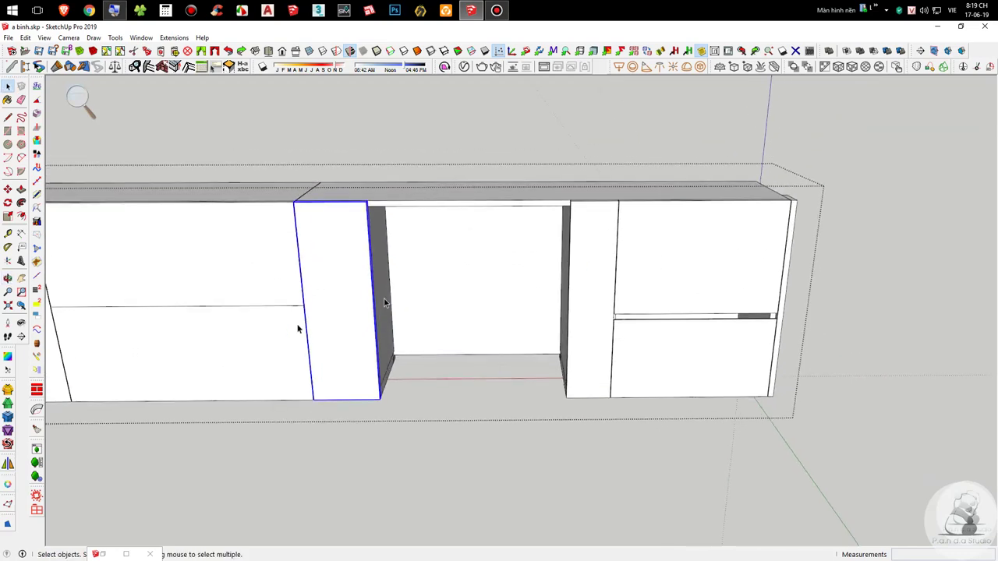
scroll(272, 241, up, 2)
key(m)
scroll(304, 179, up, 4)
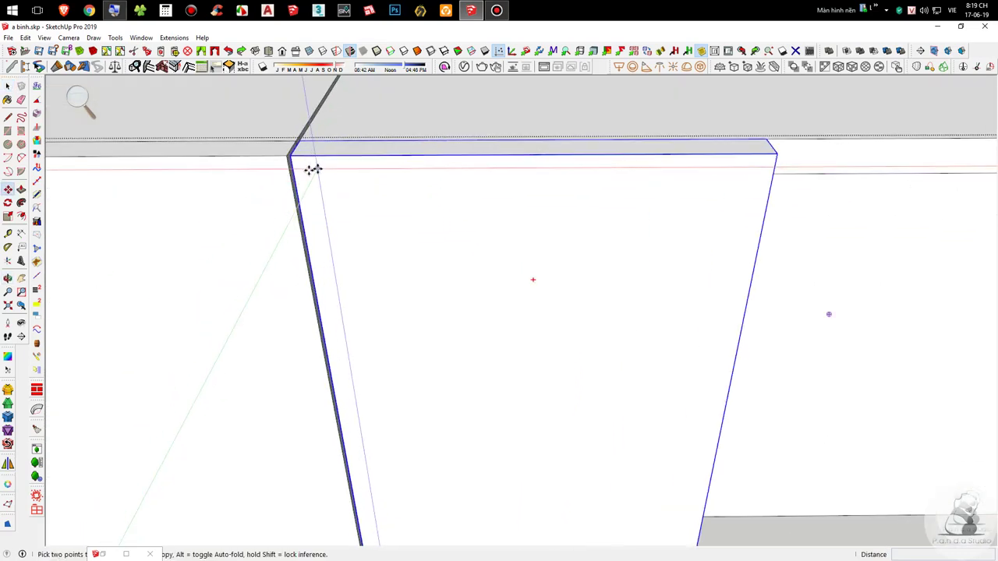
key(ctrl)
click(289, 157)
scroll(179, 176, down, 3)
click(540, 163)
scroll(354, 192, down, 5)
middle_drag(530, 205, 437, 290)
key(space)
Step: Scale the copied door along the red axis until it reaches the right slim door and covers the open compartment
scroll(464, 269, up, 2)
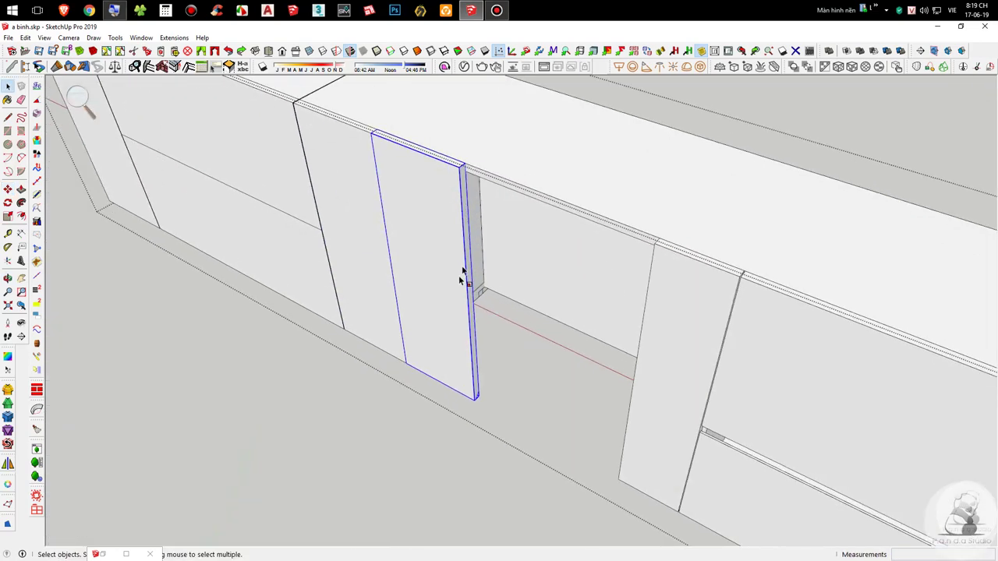
key(s)
scroll(470, 282, up, 3)
click(473, 301)
scroll(477, 305, down, 2)
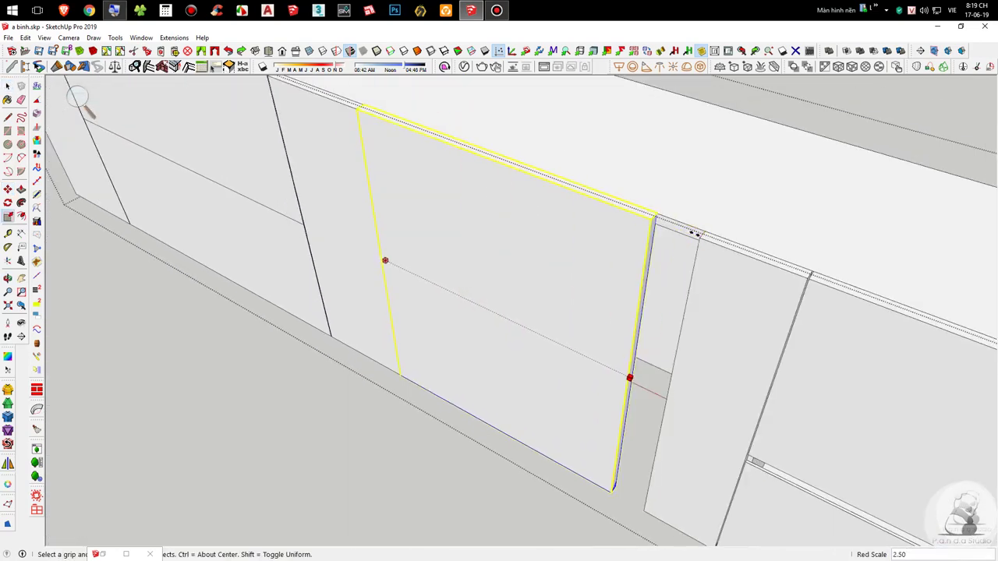
click(701, 235)
key(space)
Step: Review the upper cabinet fronts and measure the width of the slim door panel
scroll(499, 326, down, 5)
middle_drag(479, 326, 698, 74)
shift+middle_drag(632, 127, 499, 298)
middle_drag(499, 298, 524, 254)
mouse_move(481, 276)
shift+middle_down()
mouse_move(563, 276)
mouse_move(496, 276)
shift+middle_up()
scroll(623, 263, up, 1)
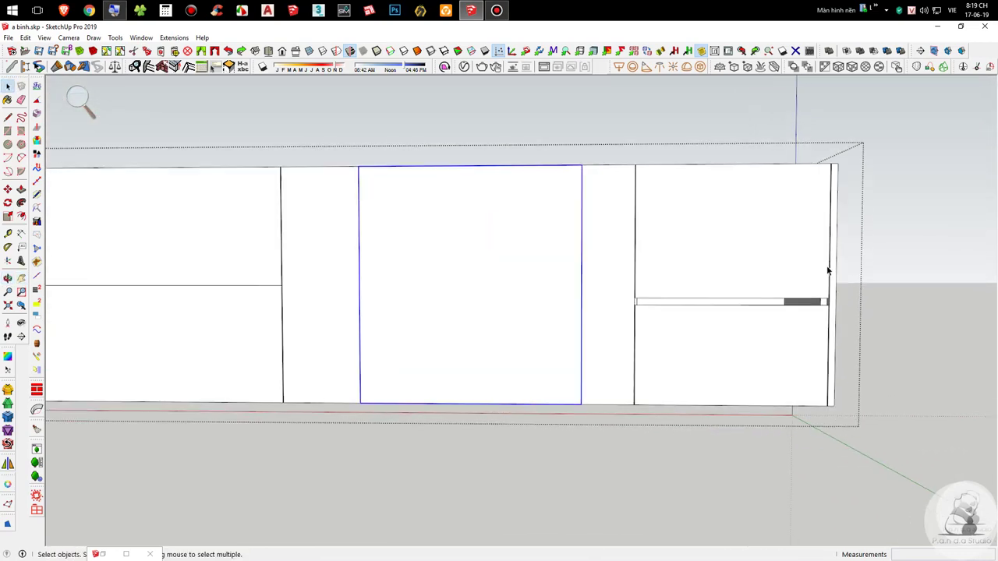
scroll(803, 340, down, 6)
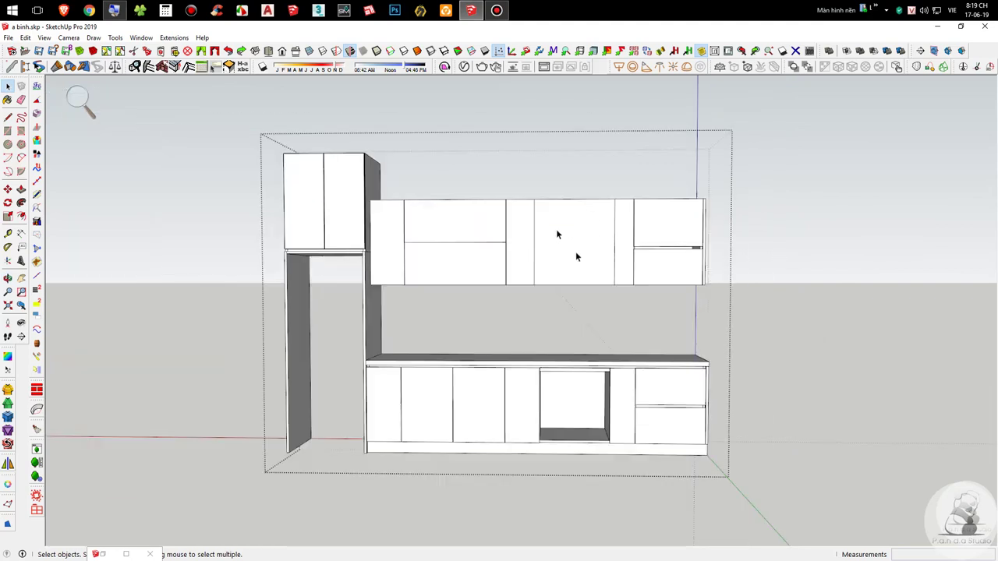
scroll(526, 211, up, 10)
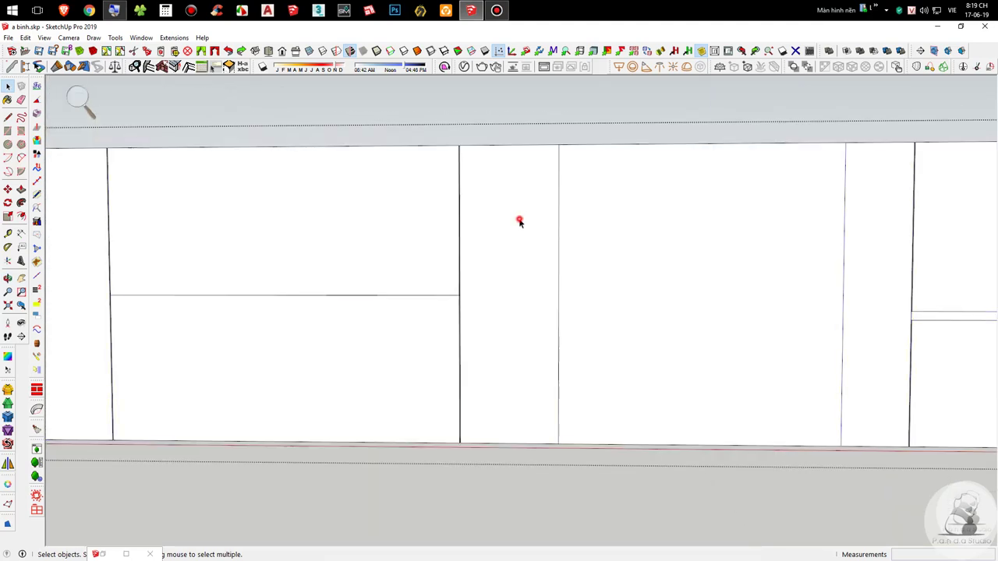
key(t)
scroll(483, 226, down, 6)
click(450, 226)
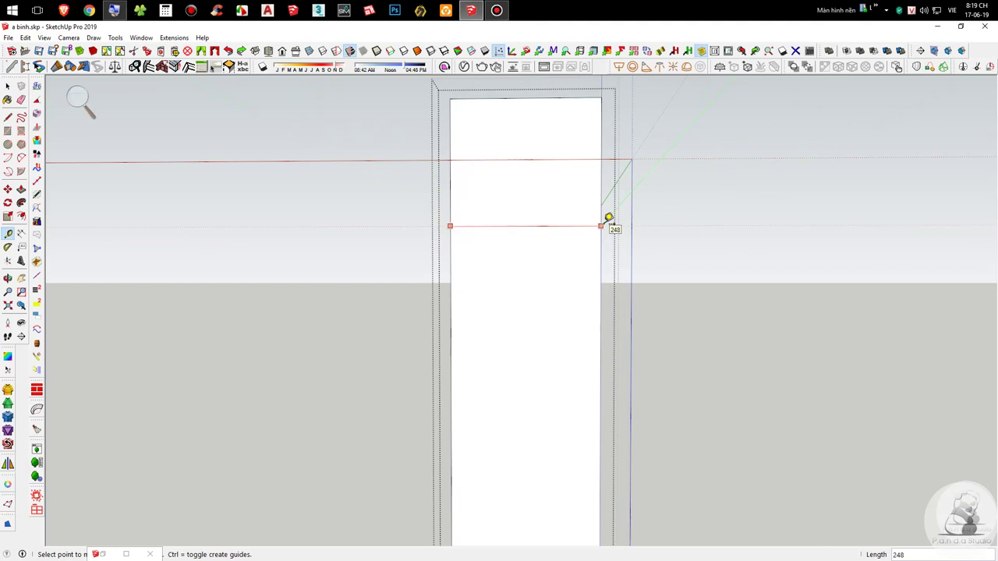
key(space)
scroll(408, 162, down, 4)
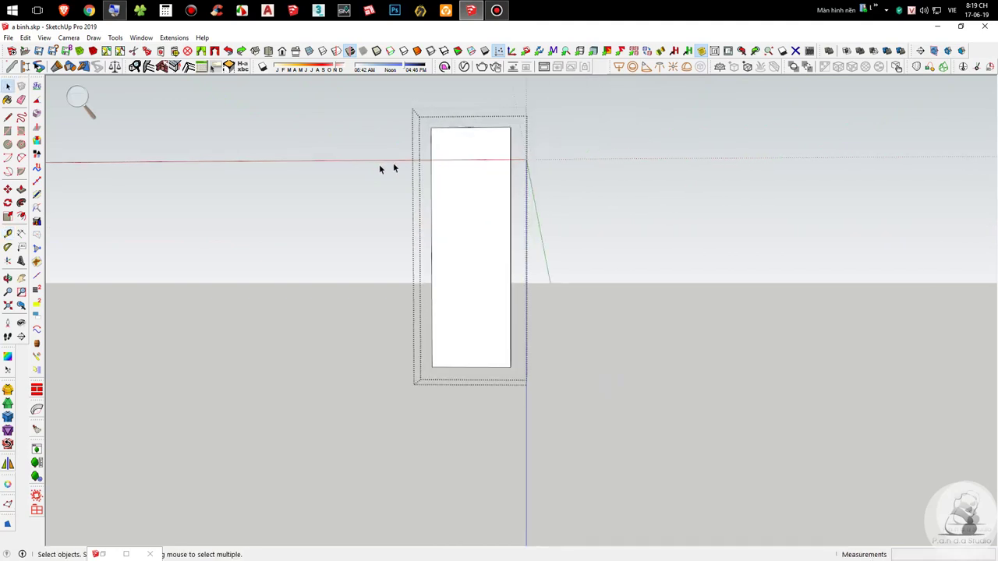
click(604, 245)
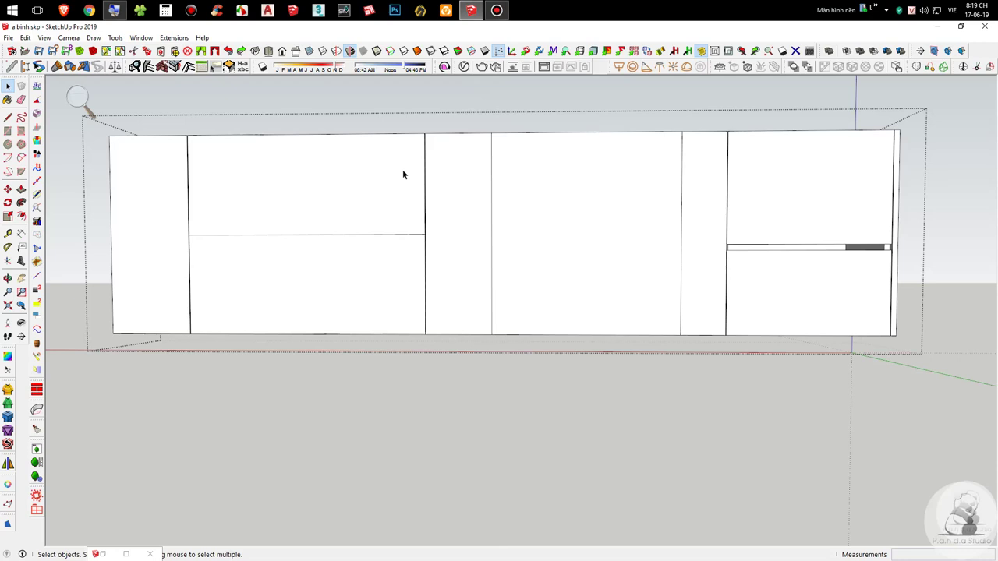
Step: Delete the two slim door panels on either side of the large centre door
click(446, 180)
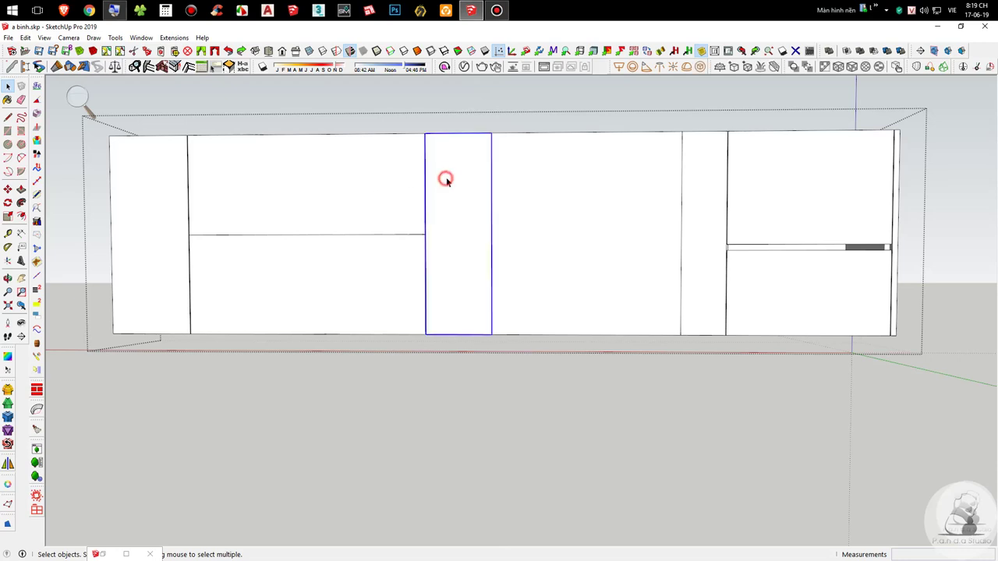
key(Delete)
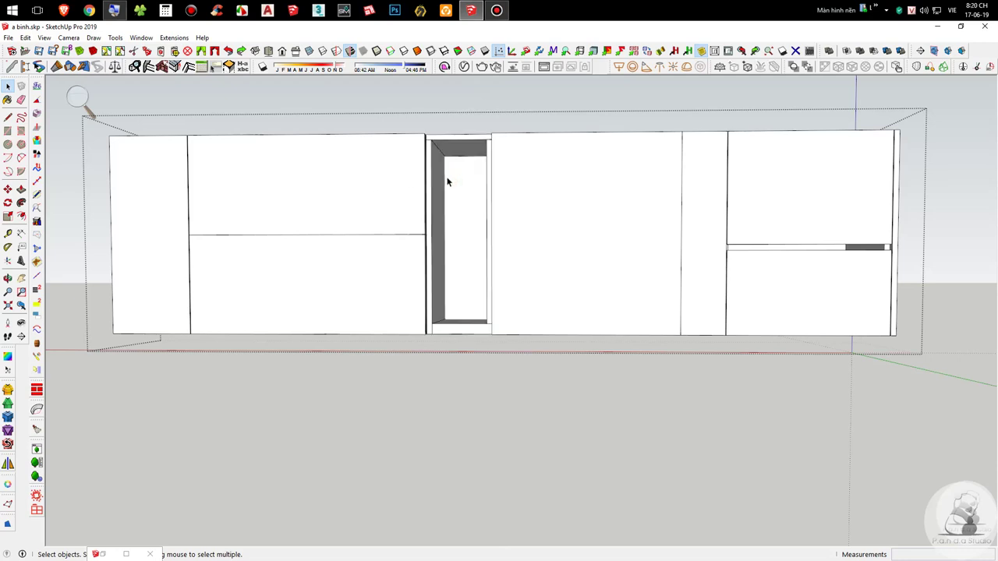
scroll(446, 178, down, 3)
scroll(563, 163, up, 5)
click(567, 161)
scroll(567, 161, up, 2)
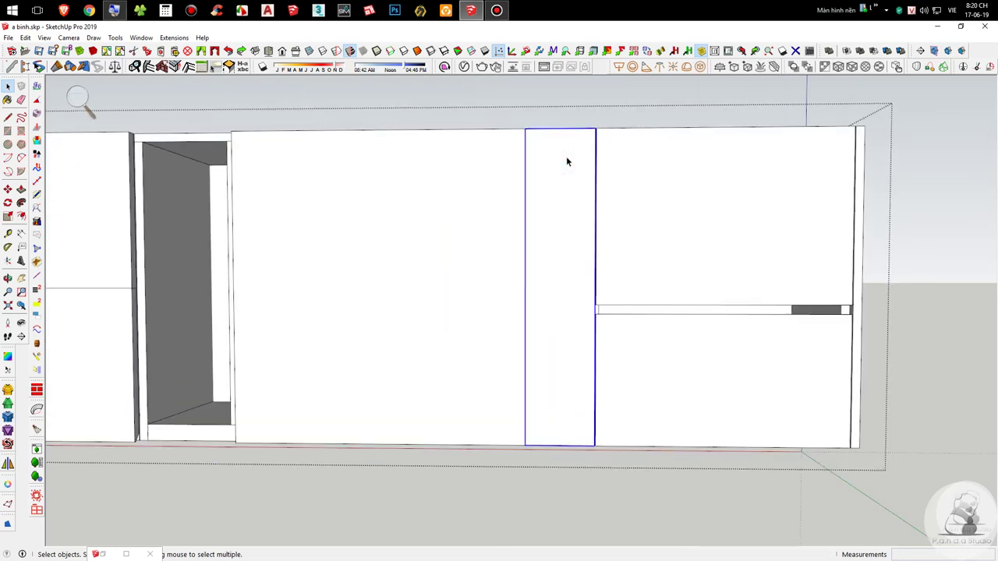
key(Delete)
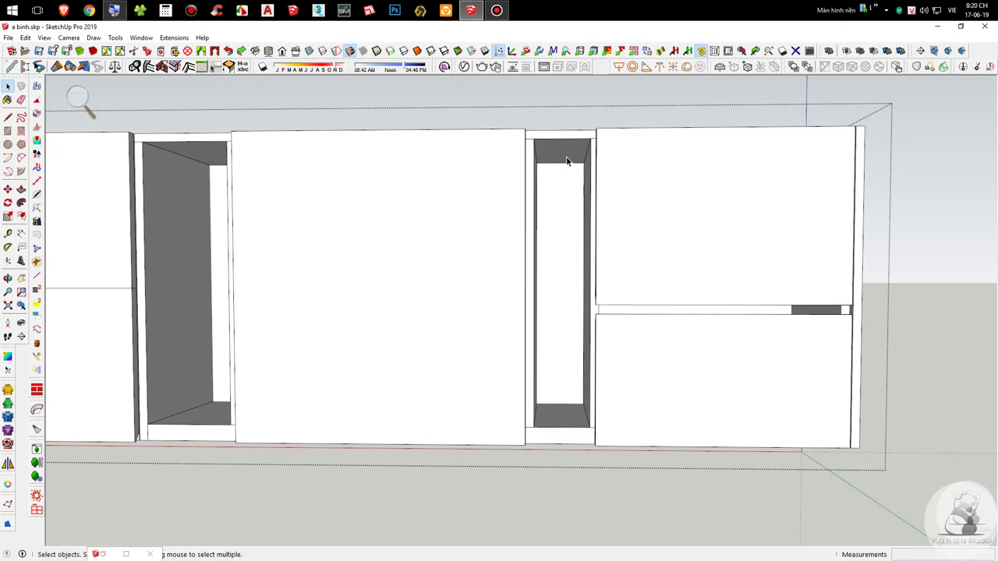
Step: Delete the lower door panel of the rightmost upper cabinet
scroll(566, 162, down, 6)
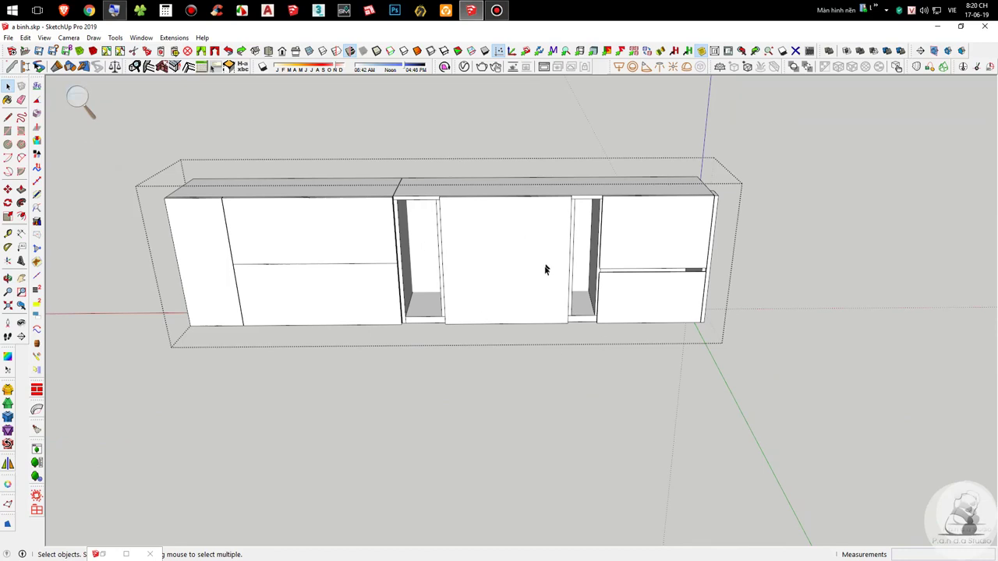
scroll(549, 269, up, 2)
scroll(465, 368, down, 2)
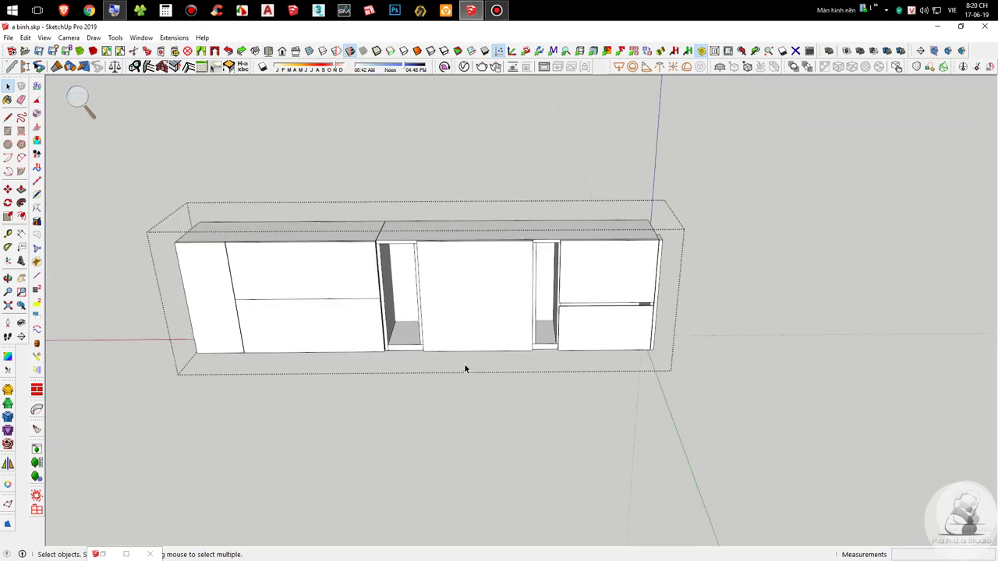
scroll(590, 263, up, 2)
scroll(564, 330, up, 1)
middle_drag(564, 329, 631, 333)
scroll(574, 328, up, 3)
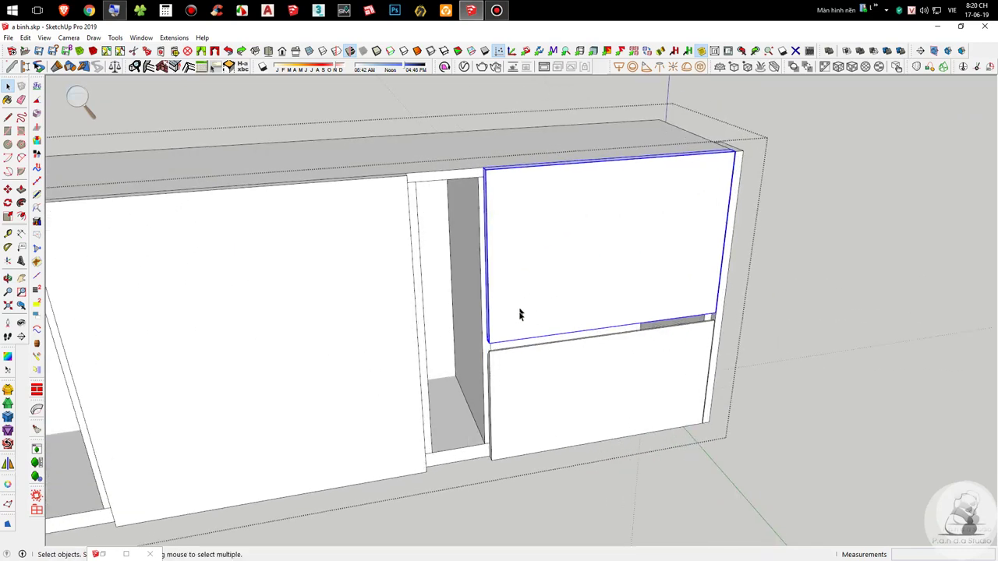
click(535, 374)
key(Delete)
Step: Square off the remaining upper right door's bevelled bottom edge by drawing a line and pushing the bevel away over a length of 596
click(531, 226)
middle_drag(574, 227, 651, 156)
double_click(501, 335)
scroll(498, 338, up, 3)
key(l)
mouse_move(468, 345)
middle_down()
mouse_move(530, 343)
mouse_move(453, 344)
middle_up()
click(441, 347)
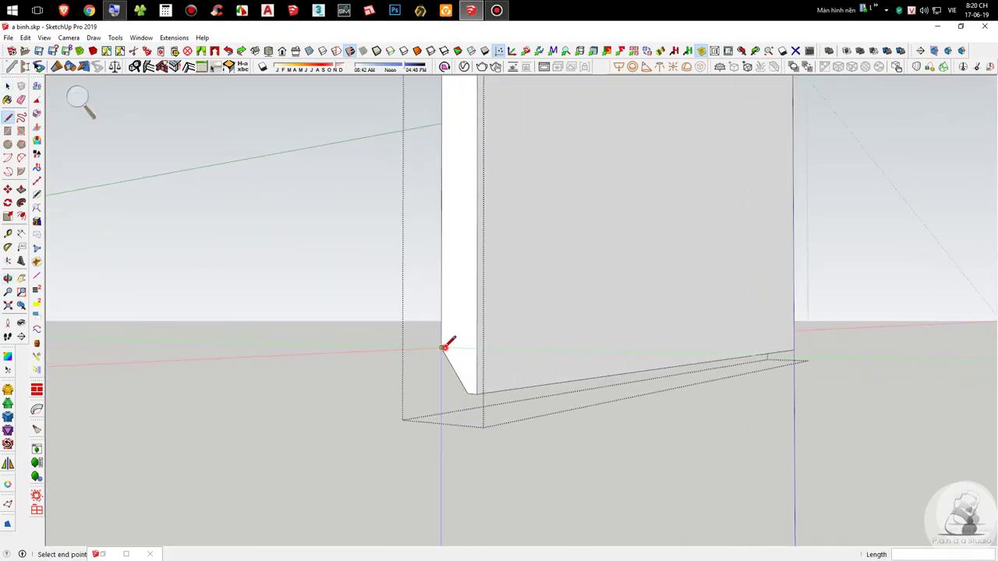
scroll(477, 349, up, 2)
key(p)
click(467, 379)
click(874, 383)
click(857, 343)
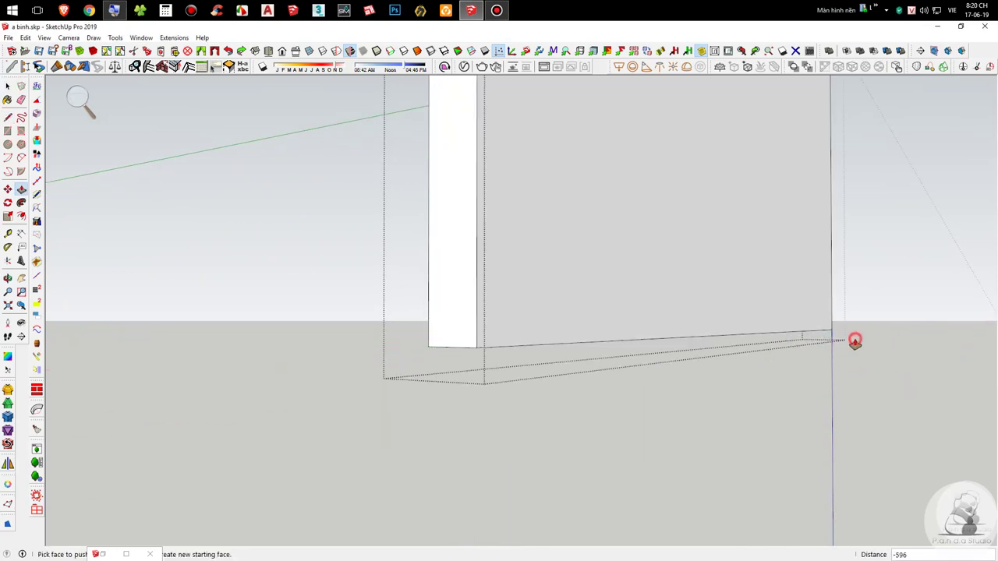
key(space)
Step: Scale the upper right door's width across the slim compartment to the large centre door's edge
scroll(591, 406, down, 5)
scroll(596, 367, up, 5)
middle_drag(596, 348, 495, 347)
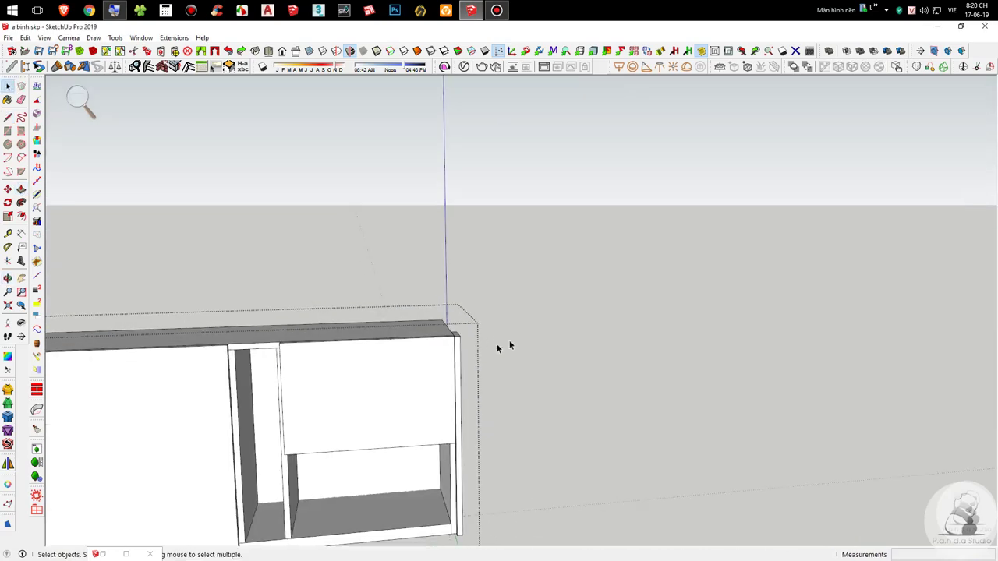
scroll(495, 347, down, 3)
scroll(371, 361, up, 5)
click(383, 347)
middle_drag(383, 346, 510, 332)
key(s)
drag(483, 449, 348, 348)
key(space)
Step: Move the left end face of the upper right door slightly inward from the large centre door
scroll(470, 296, down, 4)
double_click(480, 348)
drag(356, 247, 495, 544)
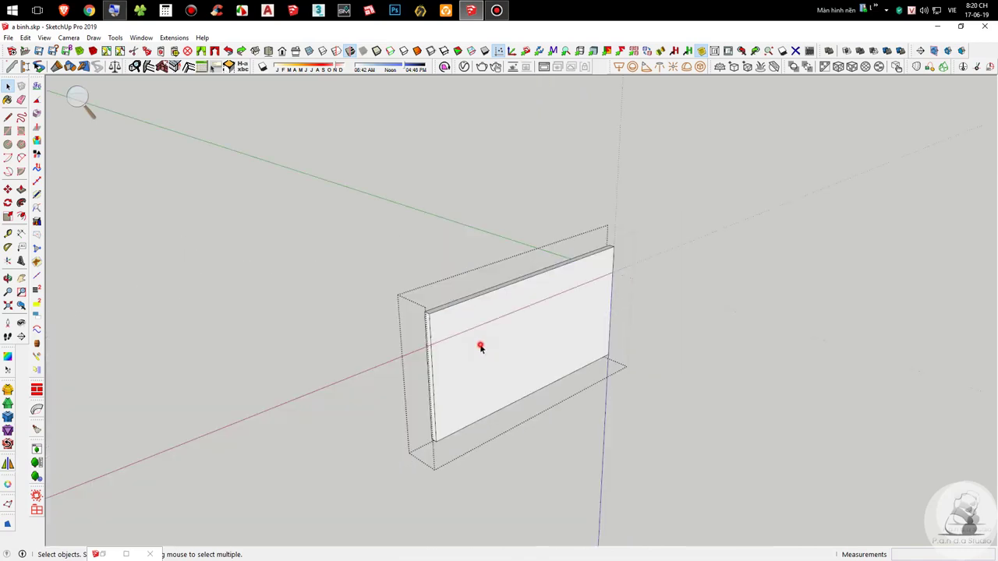
scroll(469, 375, up, 4)
key(m)
click(437, 389)
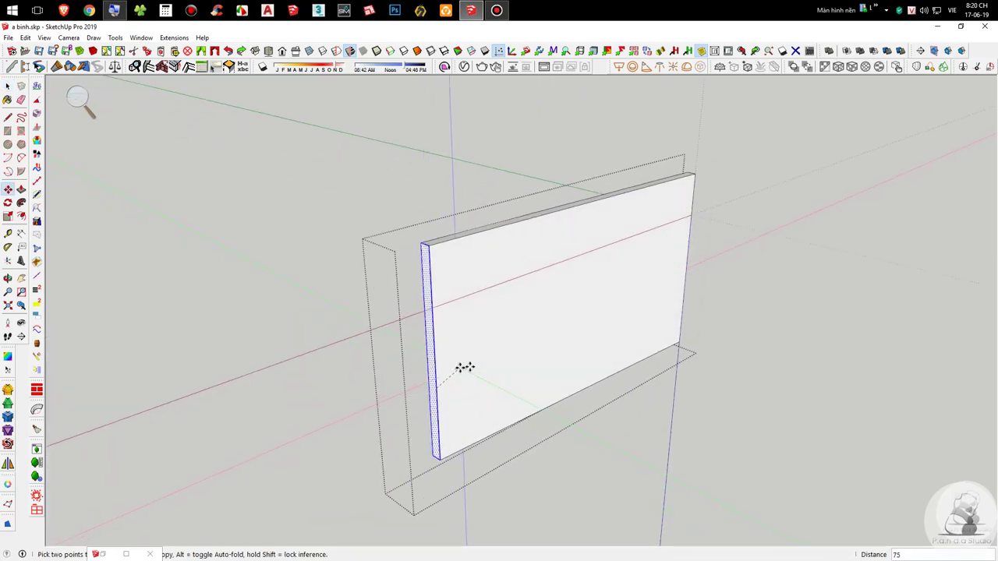
key(Return)
key(space)
key(Escape)
Step: Scale the upper right door's height down to align with the bottom edge of the large centre door
scroll(559, 321, down, 4)
middle_drag(535, 320, 509, 144)
scroll(510, 142, up, 5)
middle_drag(519, 222, 552, 184)
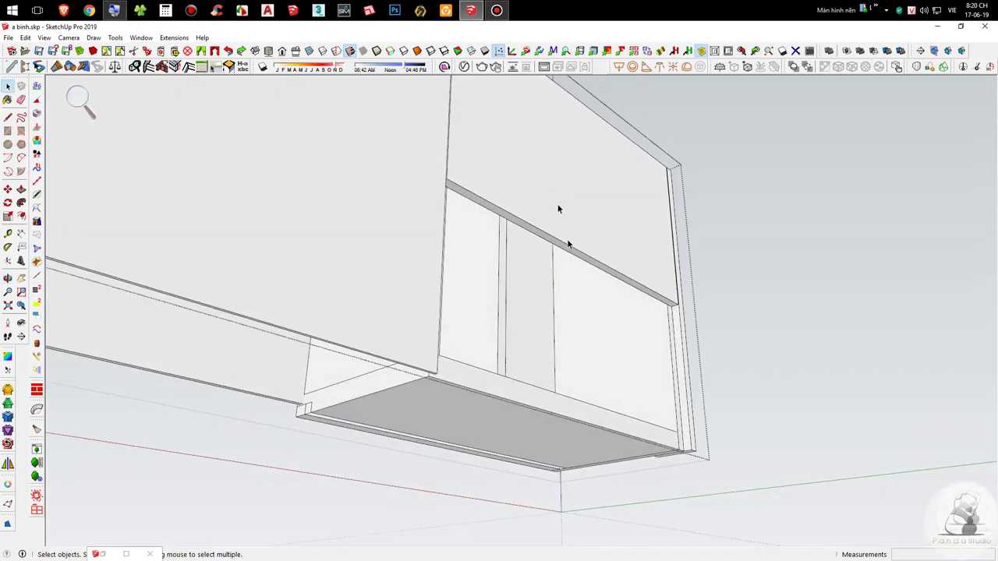
scroll(581, 249, up, 2)
key(s)
key(space)
click(578, 235)
key(s)
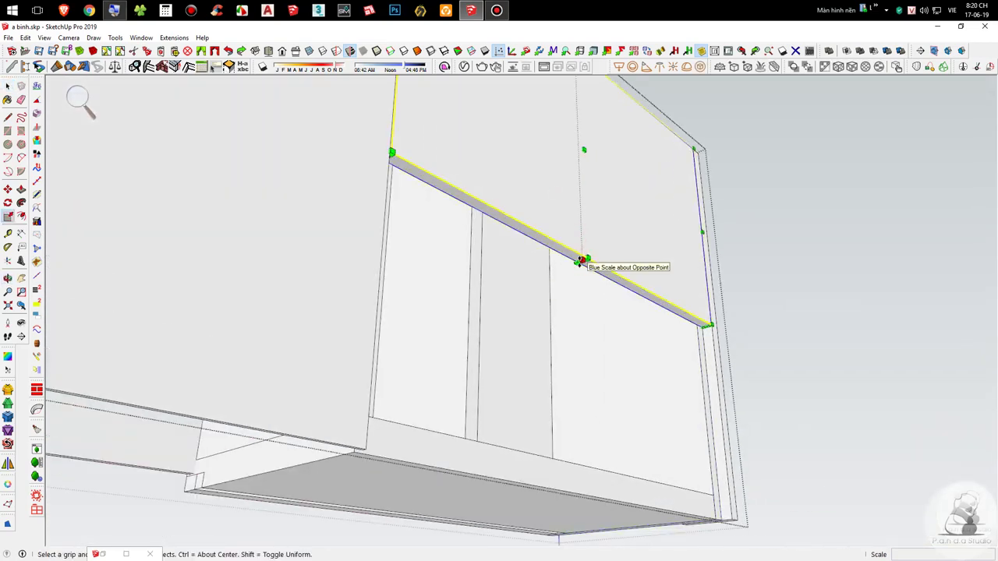
click(580, 260)
click(366, 451)
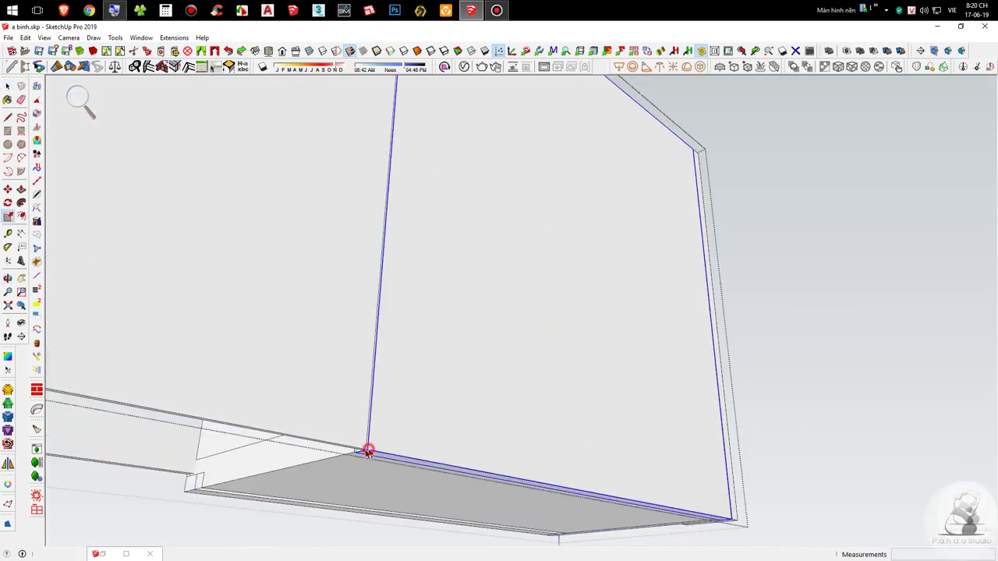
key(space)
Step: Delete the large centre door and the enlarged door at the right end of the upper cabinets
scroll(599, 427, down, 2)
middle_drag(588, 352, 621, 305)
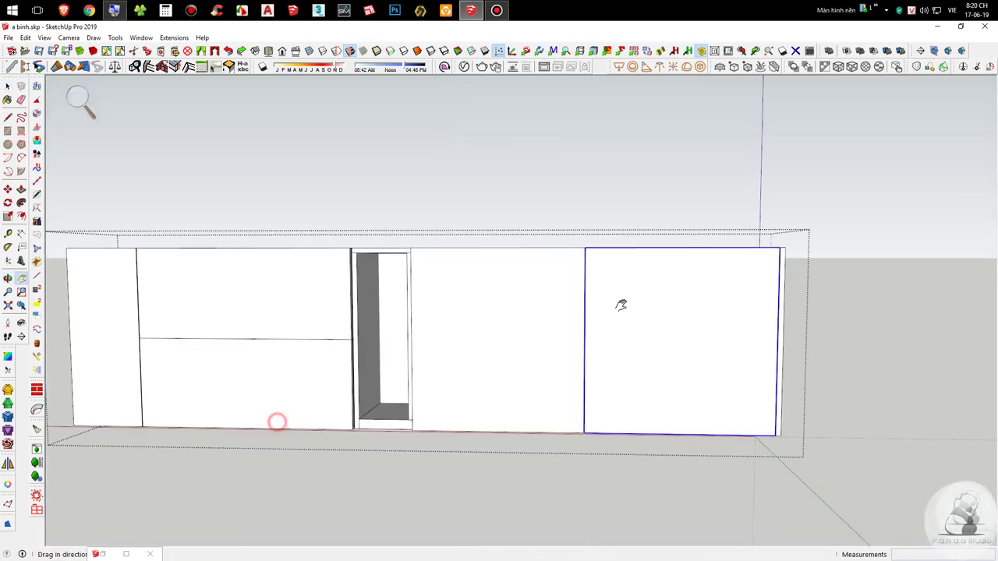
shift+middle_drag(479, 332, 453, 280)
middle_drag(402, 262, 513, 398)
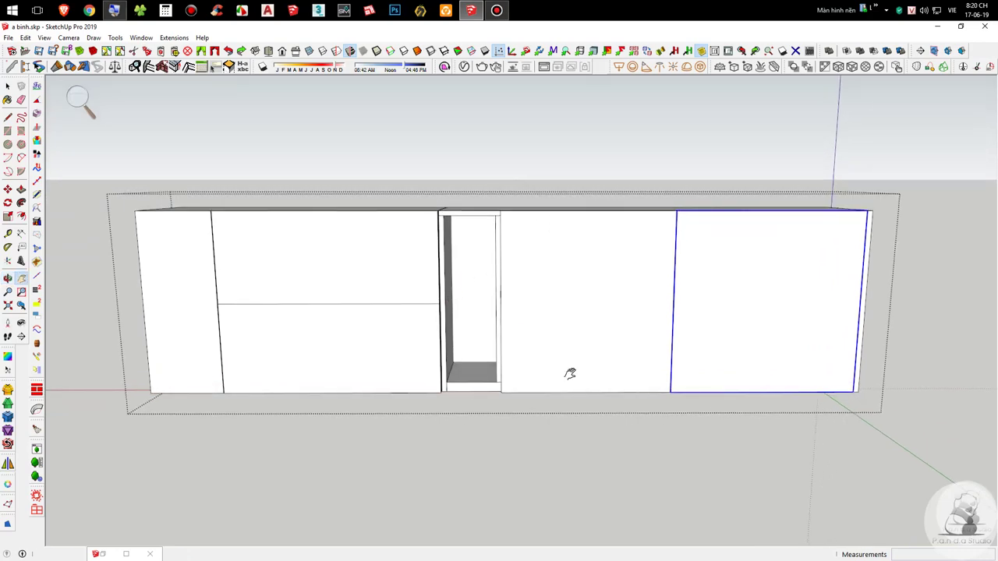
scroll(570, 374, up, 3)
middle_drag(528, 388, 748, 413)
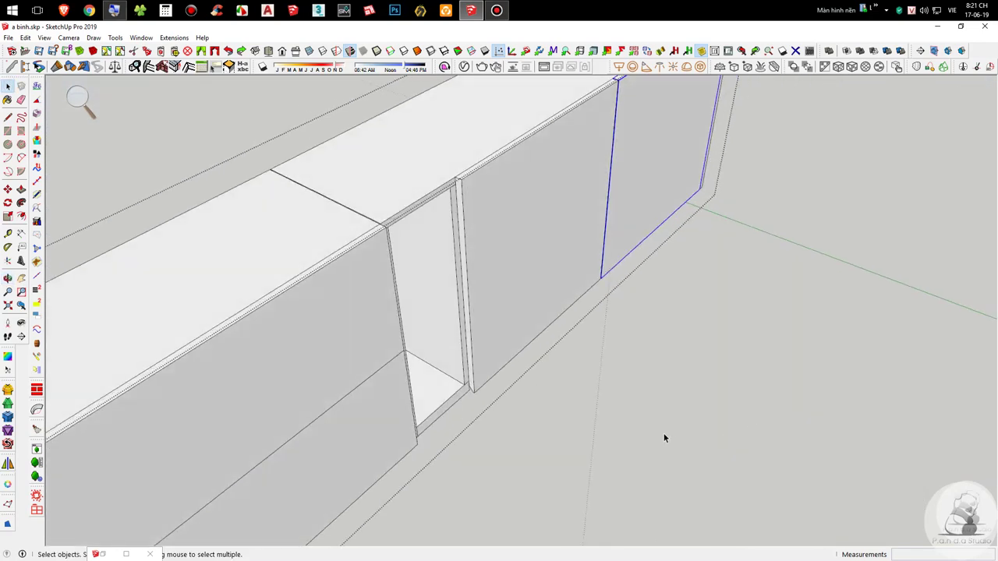
middle_drag(551, 278, 507, 261)
scroll(424, 235, up, 2)
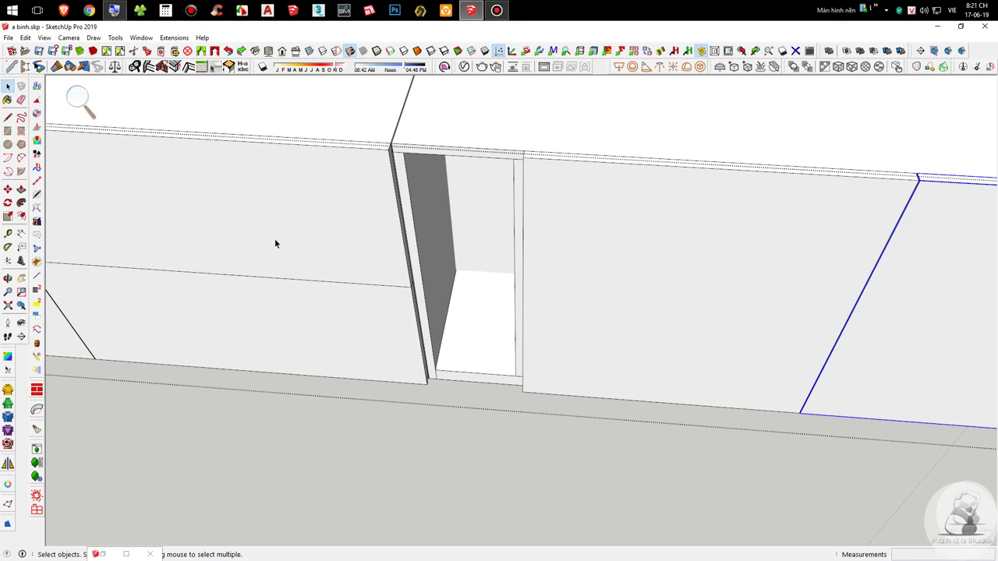
scroll(350, 265, down, 2)
click(441, 165)
scroll(440, 165, up, 2)
click(547, 311)
key(Delete)
scroll(593, 320, down, 3)
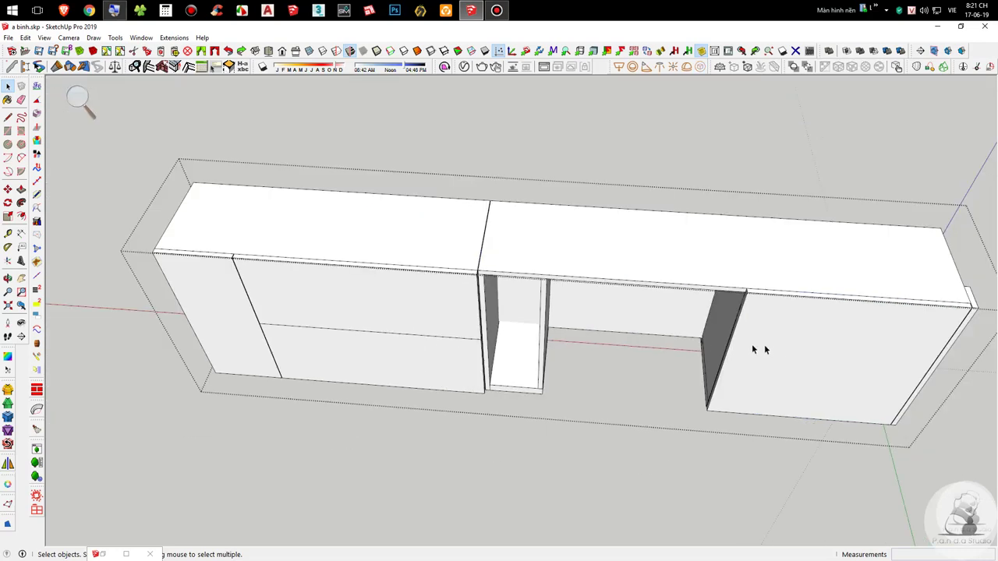
click(763, 344)
key(Delete)
Step: Scale the long top panel's left end back from the slim compartment to its right side panel
scroll(518, 295, up, 3)
scroll(518, 295, up, 2)
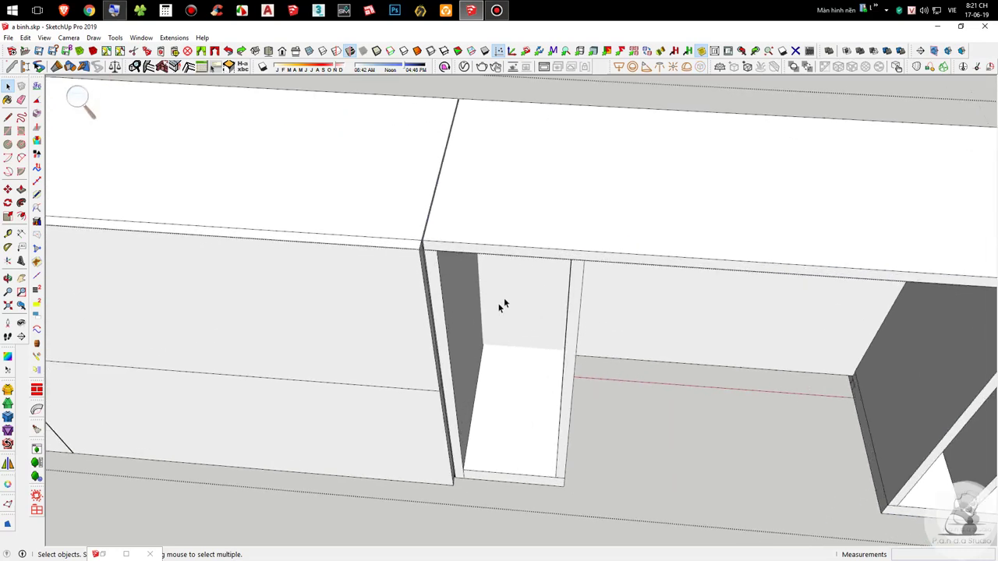
scroll(573, 312, down, 3)
scroll(445, 265, up, 3)
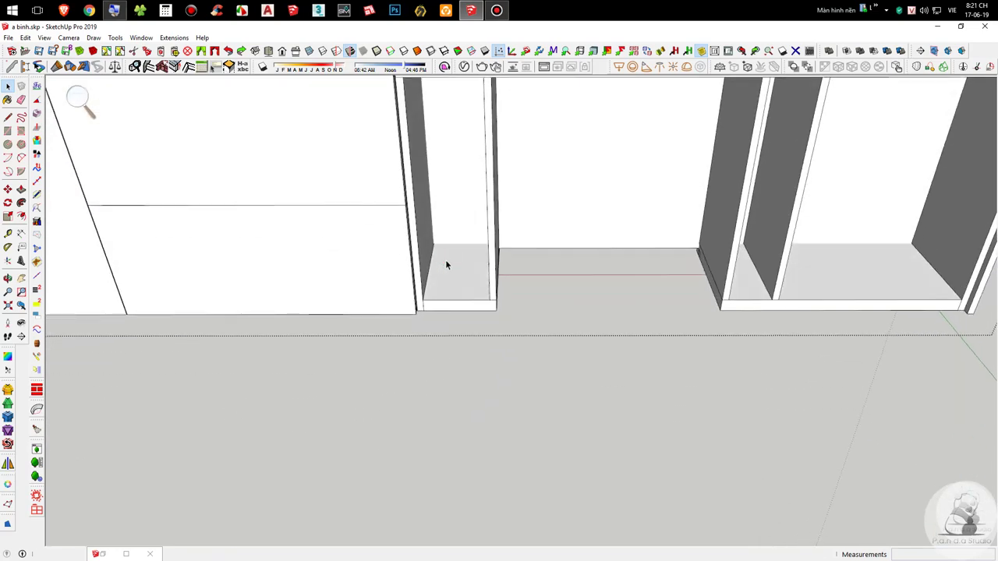
scroll(446, 265, down, 3)
scroll(414, 200, up, 4)
click(449, 216)
scroll(448, 242, up, 2)
key(s)
middle_drag(449, 241, 346, 217)
click(391, 181)
click(652, 307)
key(space)
scroll(476, 244, down, 3)
scroll(394, 171, down, 5)
scroll(399, 200, up, 4)
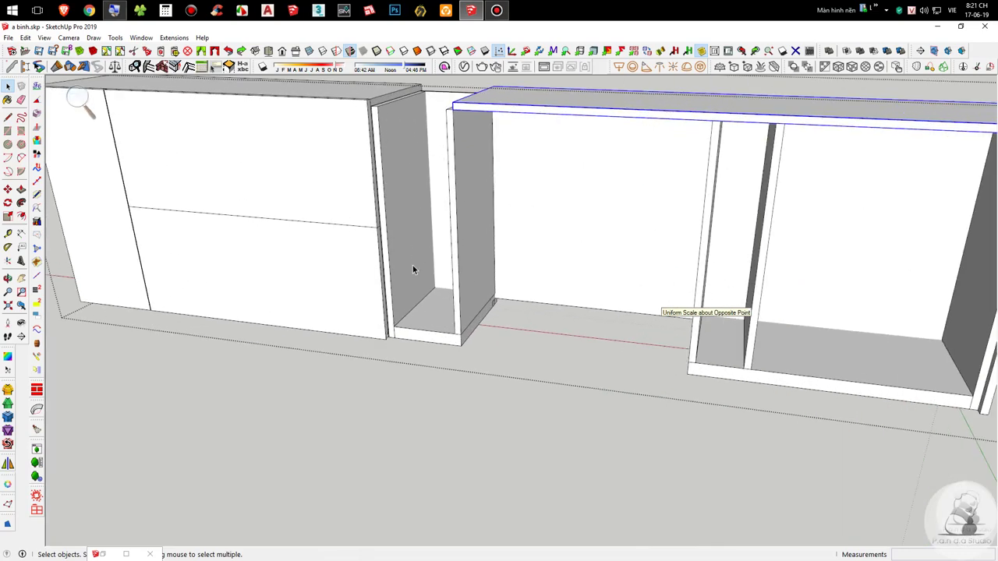
Step: Copy the slim compartment's right side panel sideways so the two panels stand side by side
scroll(413, 269, down, 3)
scroll(423, 289, up, 3)
scroll(438, 291, down, 4)
middle_drag(628, 280, 481, 252)
scroll(481, 252, down, 4)
scroll(434, 268, up, 4)
middle_drag(460, 334, 411, 287)
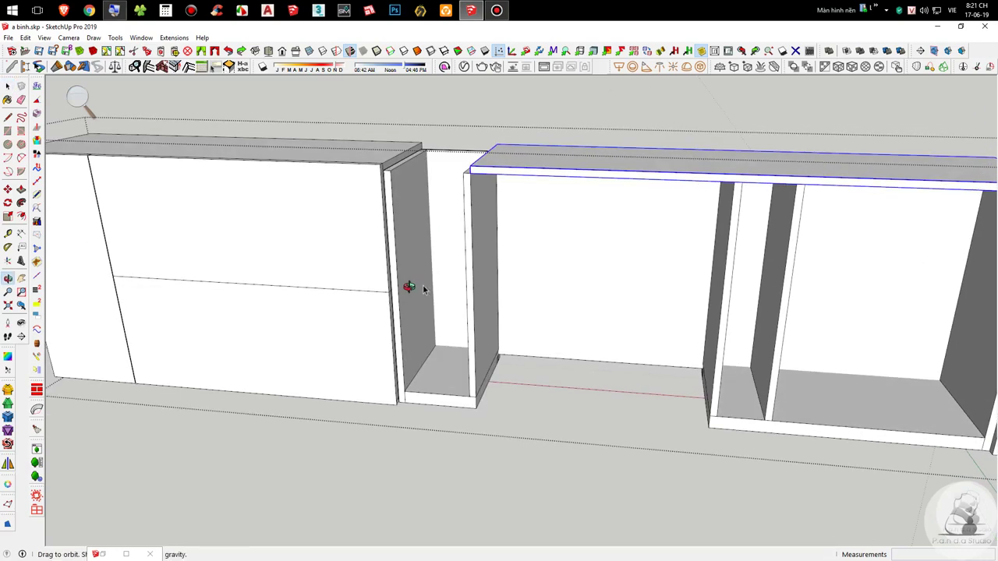
scroll(486, 296, up, 3)
click(487, 300)
key(m)
key(ctrl)
click(456, 318)
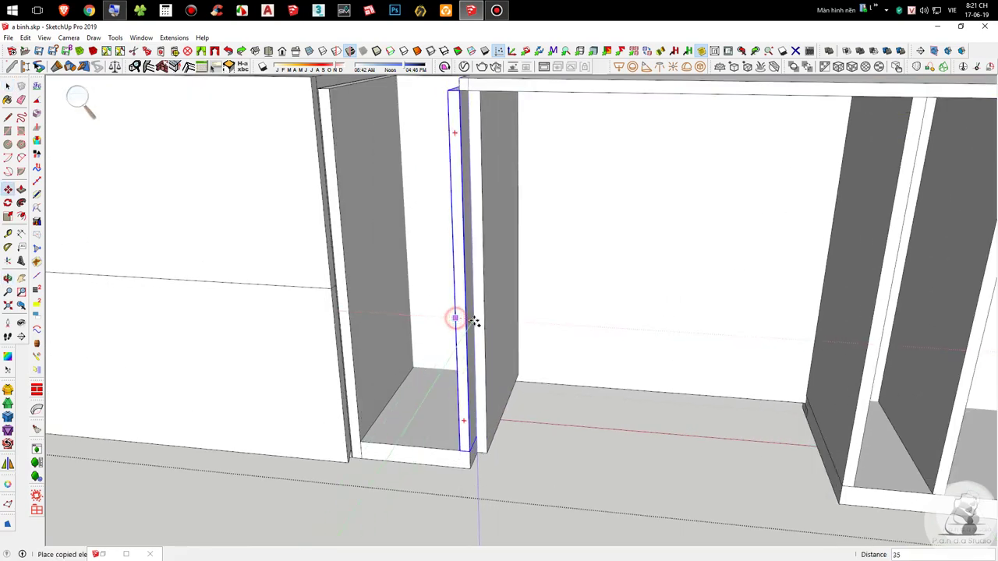
click(469, 320)
Step: Delete the left cabinet's two stacked doors and the back panel behind the cabinets
scroll(469, 321, down, 5)
middle_drag(469, 321, 367, 226)
key(space)
click(362, 230)
key(Delete)
click(353, 293)
key(Delete)
click(367, 328)
key(Delete)
Step: Copy the slim compartment's bottom panel up to its open top and align it with the neighbouring top panels
middle_drag(370, 326, 411, 230)
key(space)
scroll(441, 474, up, 3)
click(429, 439)
scroll(429, 439, up, 4)
key(m)
key(ctrl)
click(368, 474)
scroll(368, 473, down, 3)
scroll(354, 148, up, 3)
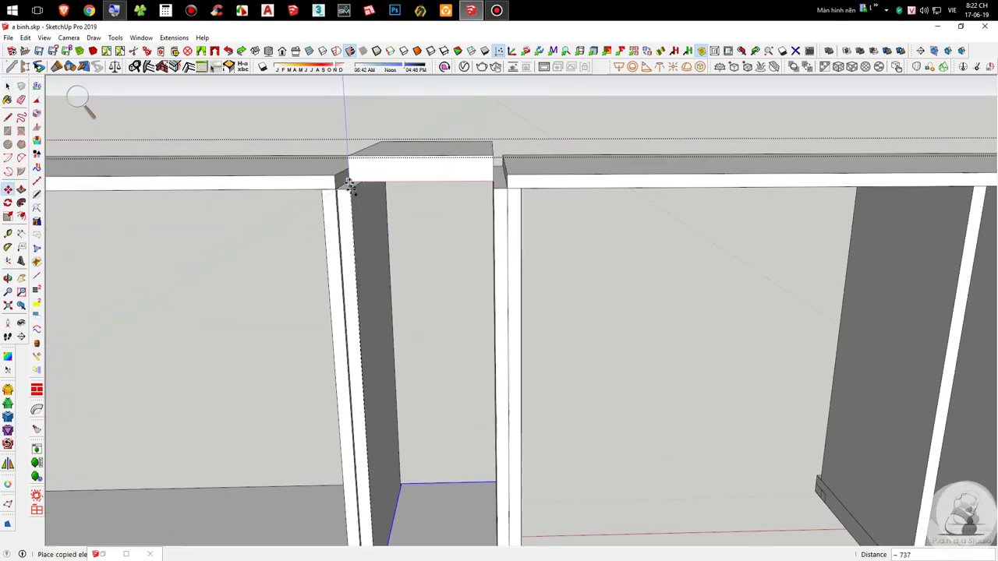
click(367, 168)
scroll(361, 158, up, 3)
middle_drag(361, 158, 381, 163)
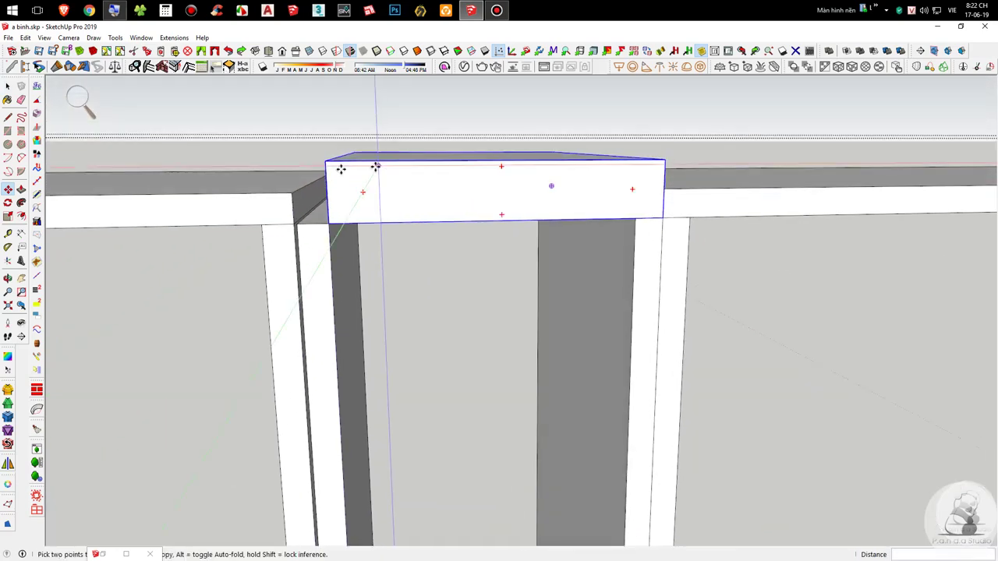
scroll(329, 159, up, 2)
click(323, 158)
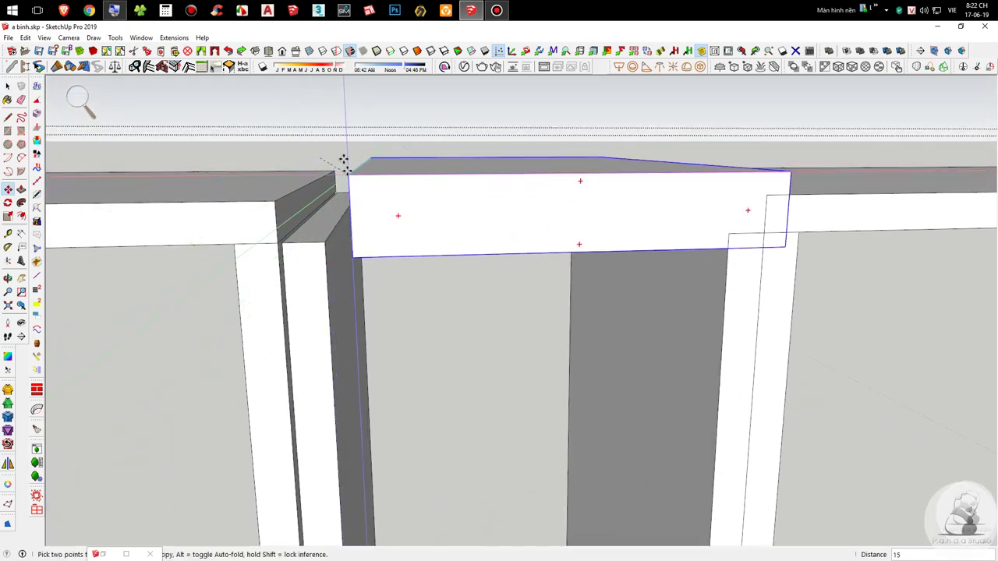
click(278, 201)
Step: Scale the copied top panel's thickness down to the side panel's upper end and its width to the left side panel's outer face
middle_drag(276, 205, 484, 343)
key(s)
click(457, 319)
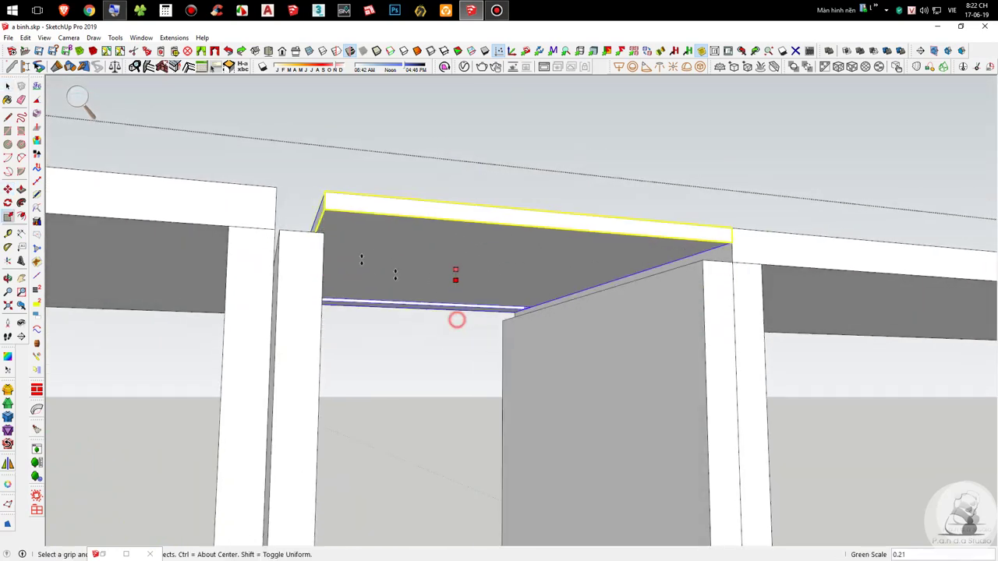
click(323, 234)
middle_drag(325, 237, 365, 354)
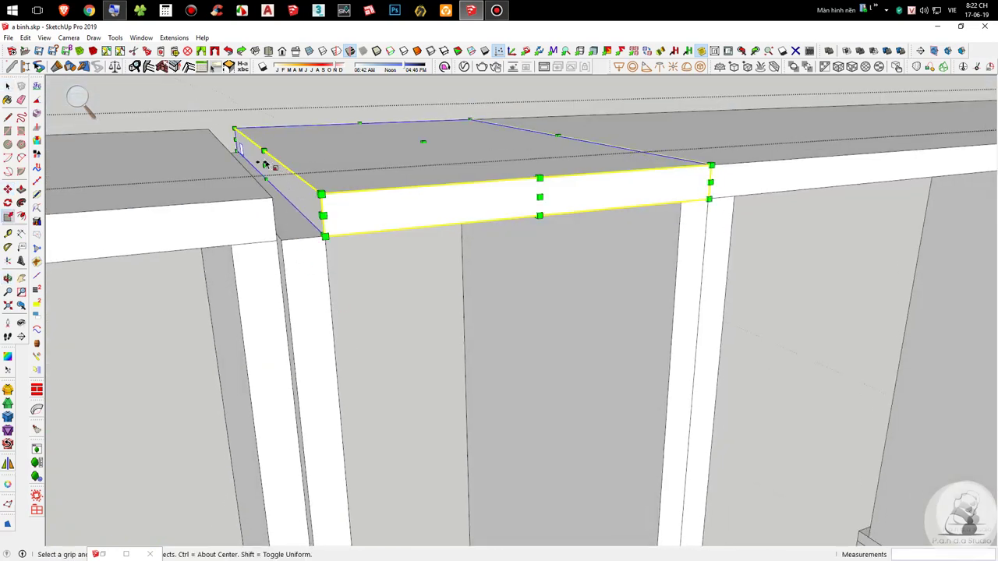
drag(265, 163, 285, 244)
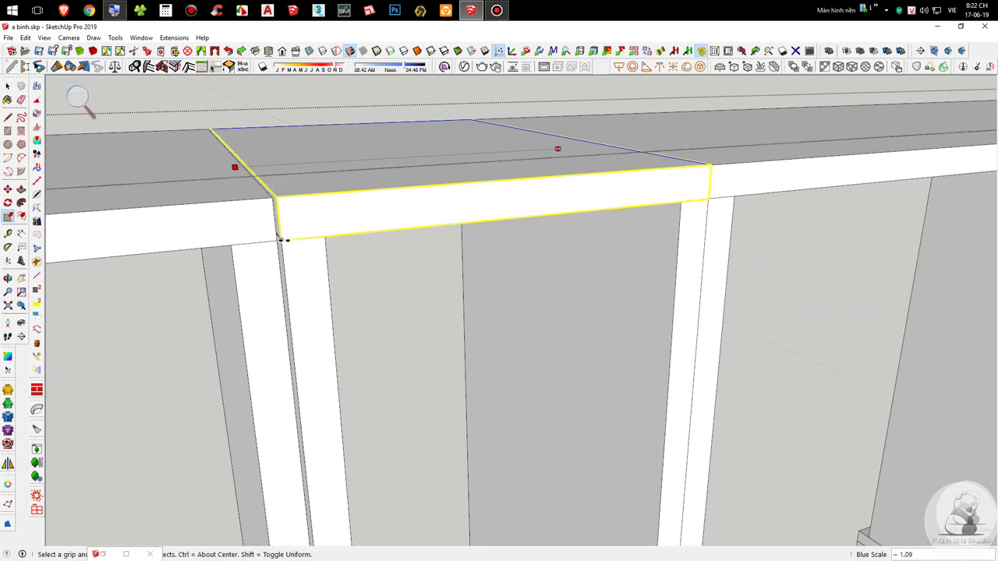
click(285, 239)
Step: Group the slim compartment's top, bottom and two side panels into one cabinet
scroll(283, 244, down, 1)
middle_drag(283, 263, 445, 201)
key(space)
middle_drag(515, 200, 708, 161)
shift+click(469, 211)
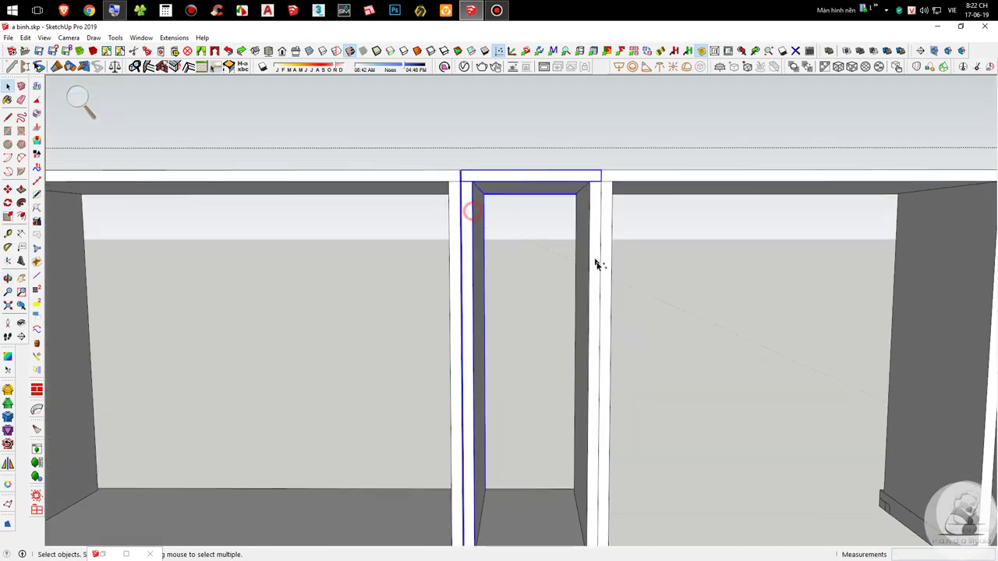
shift+click(596, 253)
scroll(563, 351, down, 3)
scroll(564, 457, up, 5)
shift+click(561, 456)
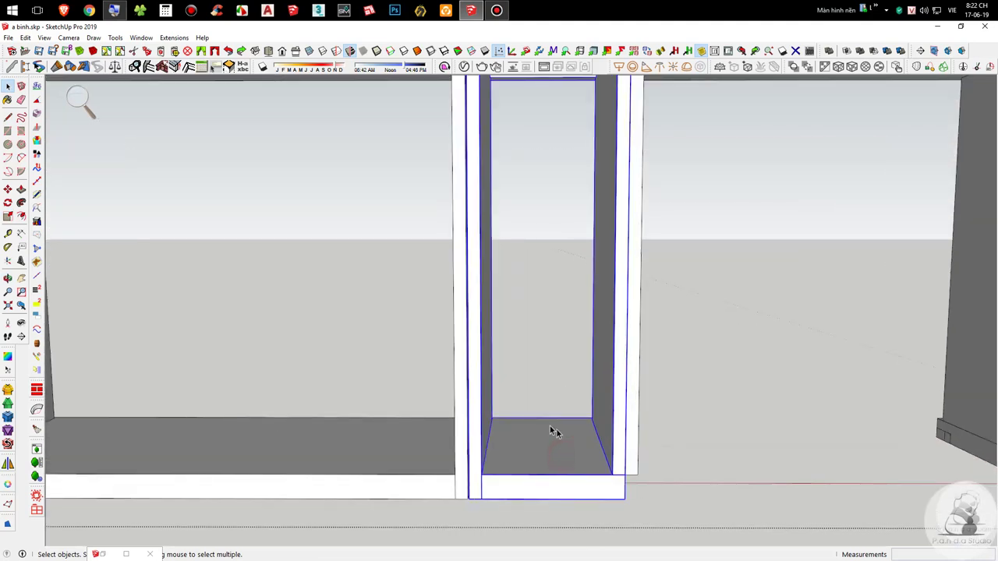
key(ctrl+g)
Step: Inside the slim cabinet group, scale the left side panel's lower end up to the top face of the bottom panel
double_click(575, 468)
middle_drag(574, 466, 415, 307)
scroll(524, 405, up, 5)
middle_drag(542, 313, 443, 318)
click(595, 294)
scroll(597, 296, up, 2)
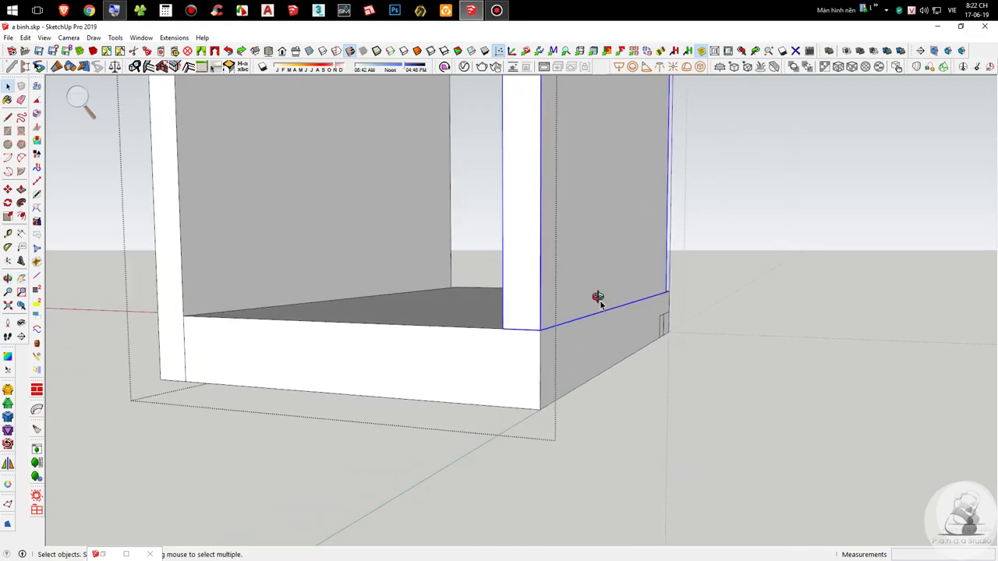
middle_drag(597, 300, 708, 2)
middle_drag(593, 358, 501, 271)
scroll(466, 379, up, 5)
scroll(503, 350, down, 4)
middle_drag(503, 350, 653, 343)
scroll(521, 273, down, 3)
click(378, 162)
scroll(378, 162, up, 2)
key(s)
click(387, 283)
click(400, 196)
Step: Scale the slim cabinet's bottom panel under the left side panel to that panel's outer face
key(space)
click(446, 242)
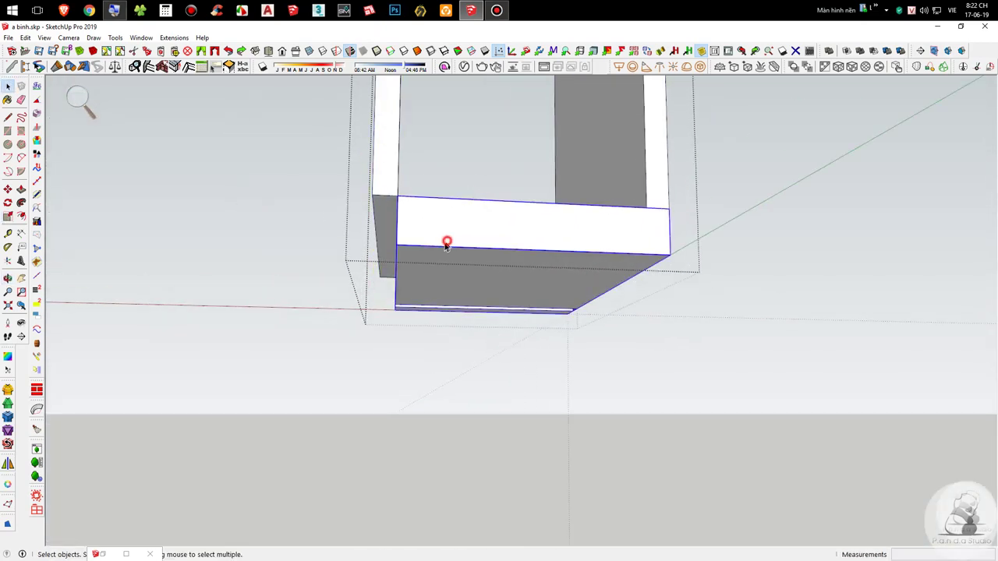
middle_drag(446, 241, 510, 261)
key(s)
drag(323, 239, 383, 195)
mouse_move(383, 194)
middle_down()
mouse_move(194, 215)
mouse_move(754, 36)
mouse_move(495, 314)
middle_up()
scroll(426, 367, up, 5)
key(e)
click(409, 374)
key(ctrl+z)
key(space)
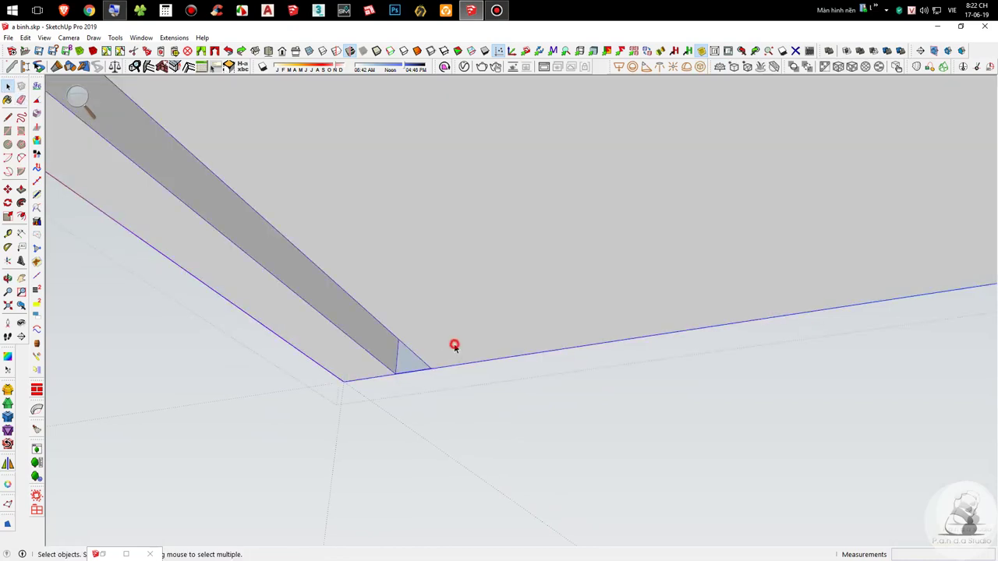
Step: Erase the leftover edge at the end of the groove in the bottom panel's underside and leave the group
key(e)
click(413, 371)
key(space)
scroll(435, 373, down, 10)
click(573, 355)
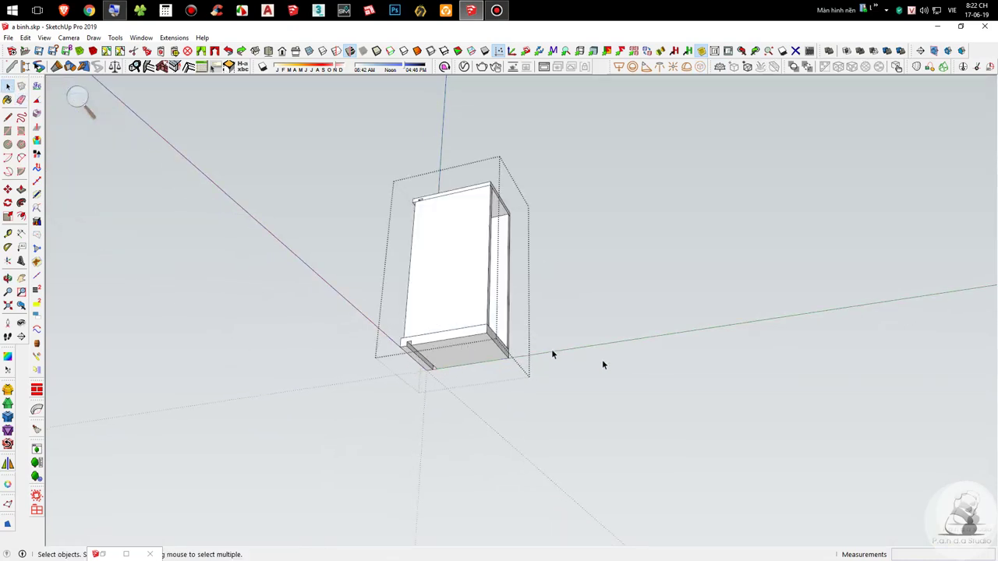
click(614, 362)
Step: Examine the whole row of open upper cabinets and the lower ends of the slim cabinet's panels from several angles
middle_drag(515, 304, 184, 440)
shift+middle_drag(249, 396, 414, 327)
scroll(401, 375, up, 5)
shift+middle_drag(400, 375, 420, 427)
middle_drag(499, 417, 424, 386)
shift+middle_drag(424, 385, 464, 438)
scroll(470, 416, down, 3)
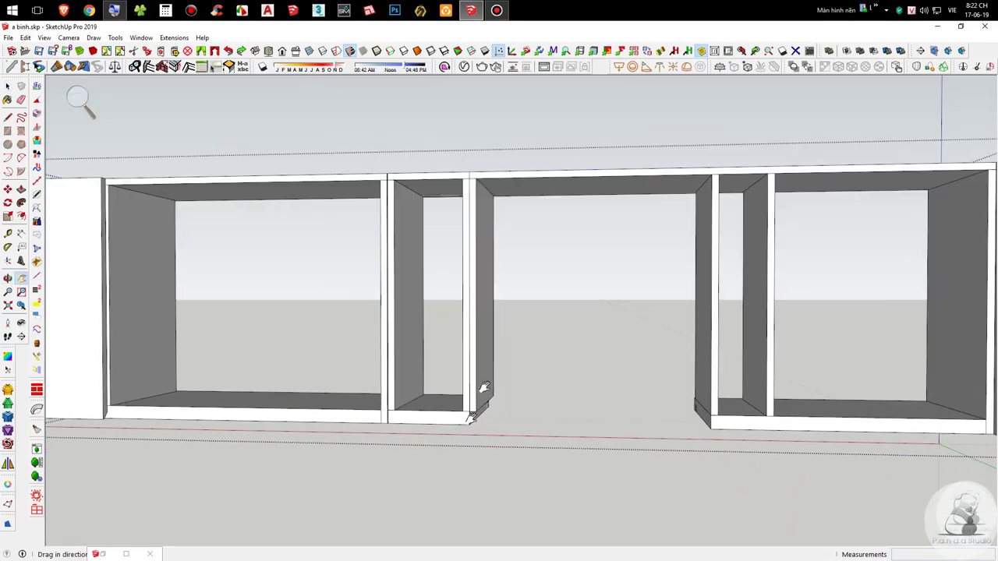
middle_drag(93, 258, 255, 338)
shift+middle_drag(256, 338, 412, 310)
middle_drag(819, 312, 468, 327)
scroll(728, 335, up, 3)
shift+middle_drag(728, 334, 632, 249)
scroll(603, 369, up, 5)
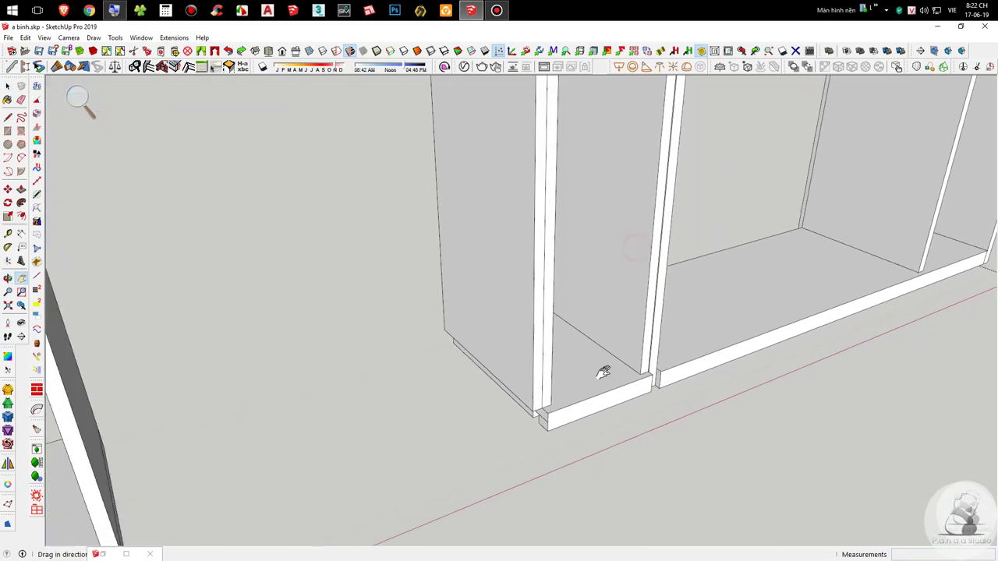
Step: Inside the slim cabinet group, draw a 208 mm long THANH GO 10 panel across the back opening along the bottom panel
click(585, 364)
scroll(584, 366, down, 2)
middle_drag(557, 364, 424, 471)
scroll(462, 414, down, 2)
scroll(521, 145, up, 3)
mouse_move(521, 146)
middle_down()
mouse_move(4, 38)
mouse_move(46, 2)
middle_up()
drag(595, 197, 533, 248)
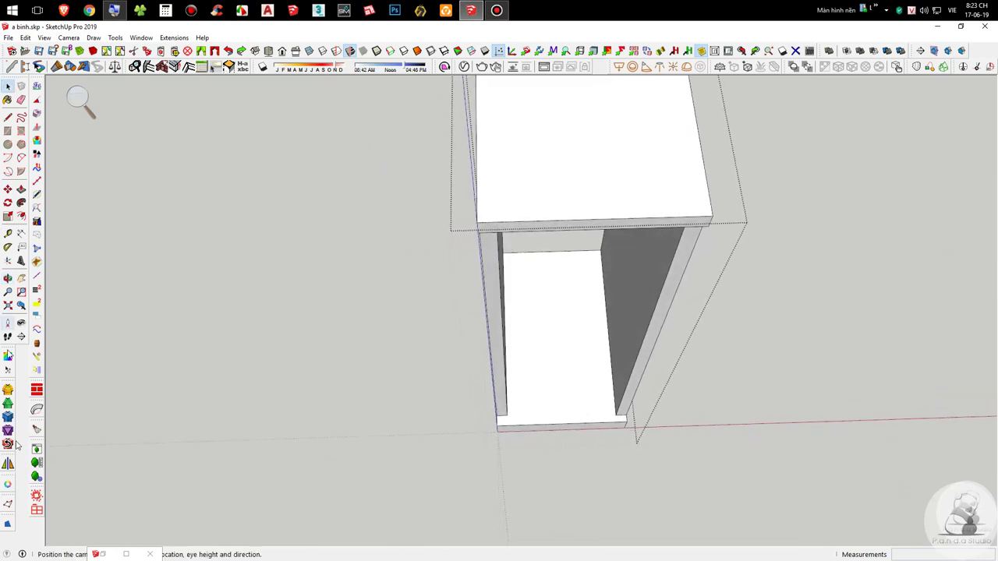
click(99, 554)
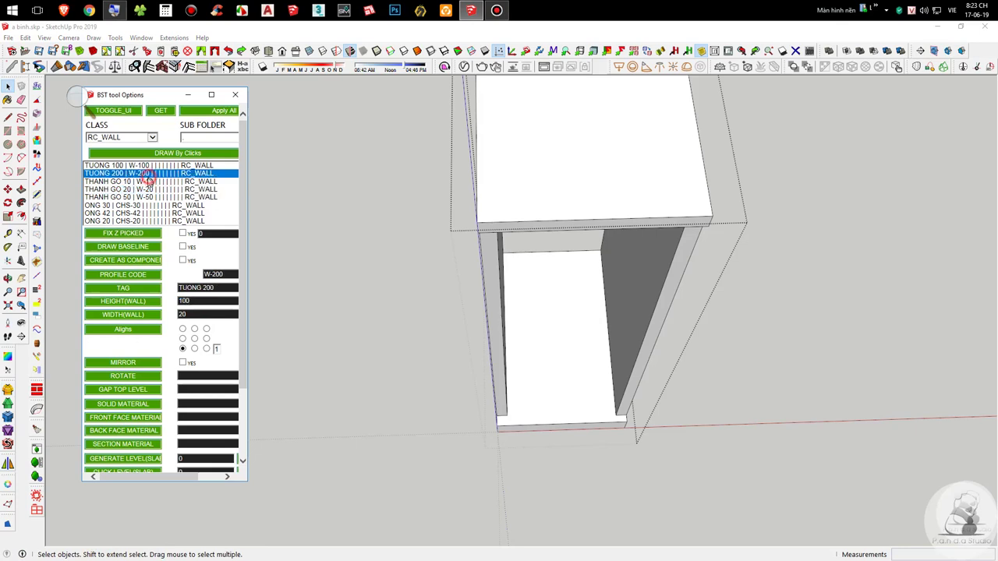
scroll(545, 425, up, 3)
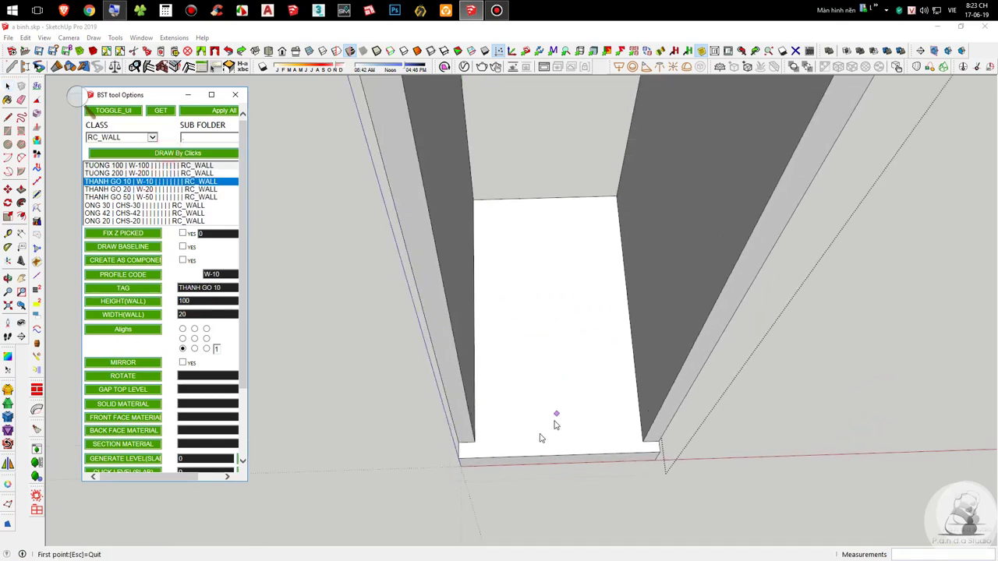
click(475, 444)
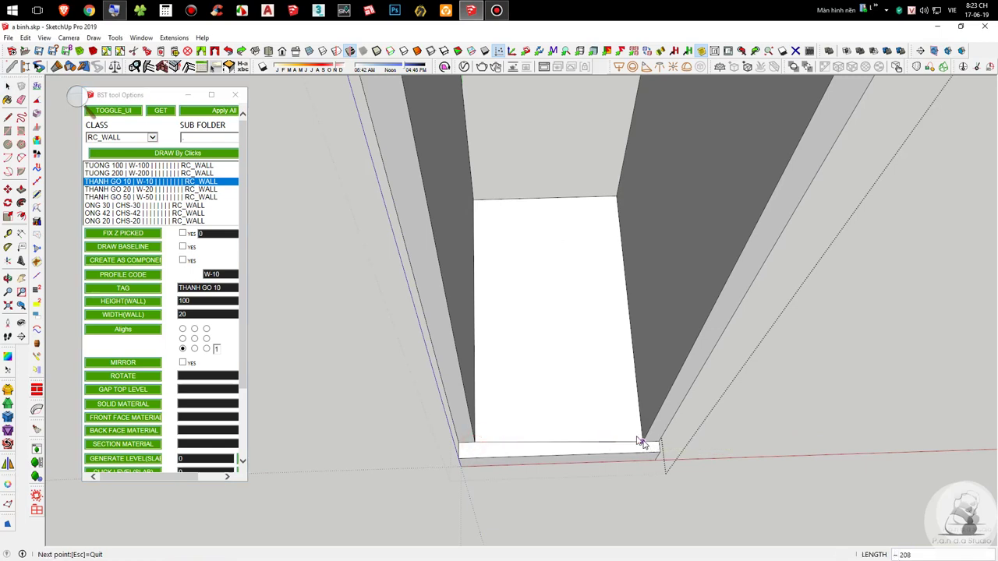
scroll(641, 441, up, 2)
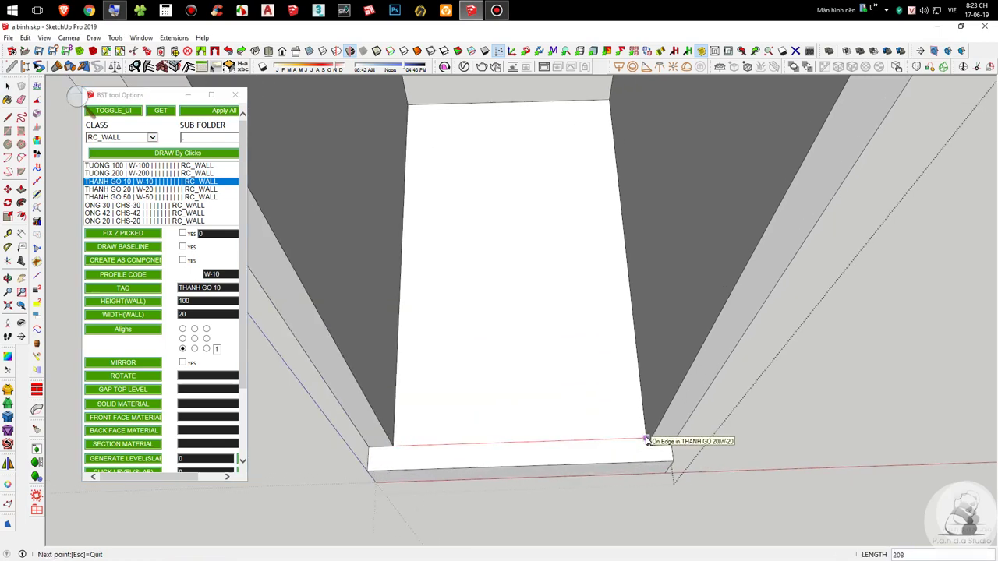
click(646, 441)
Step: Measure the bottom panel's ledge behind the new back panel and move that panel about 6 mm toward the rear
scroll(491, 434, up, 2)
key(t)
click(442, 448)
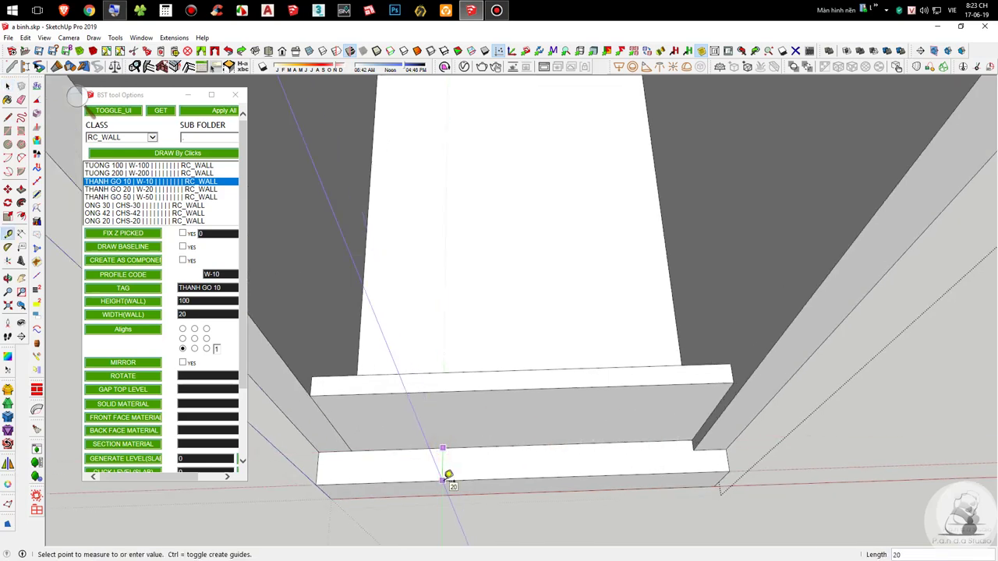
key(m)
scroll(691, 440, up, 4)
key(space)
key(m)
click(695, 441)
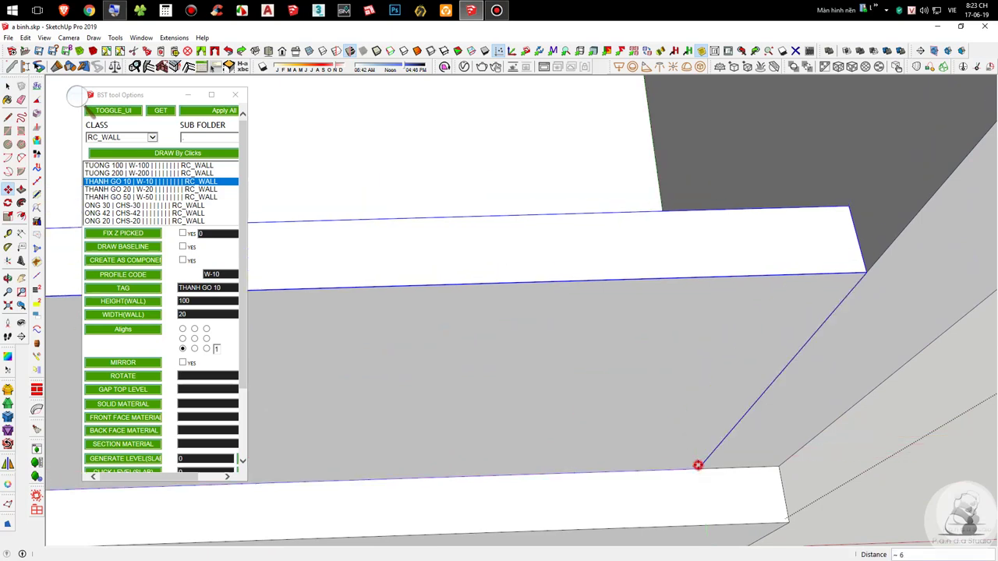
click(697, 466)
Step: Push/pull the rear edge face of the slim cabinet's side panel beside the axis origin by 10 mm
key(space)
scroll(714, 421, down, 7)
middle_drag(489, 393, 568, 362)
double_click(404, 396)
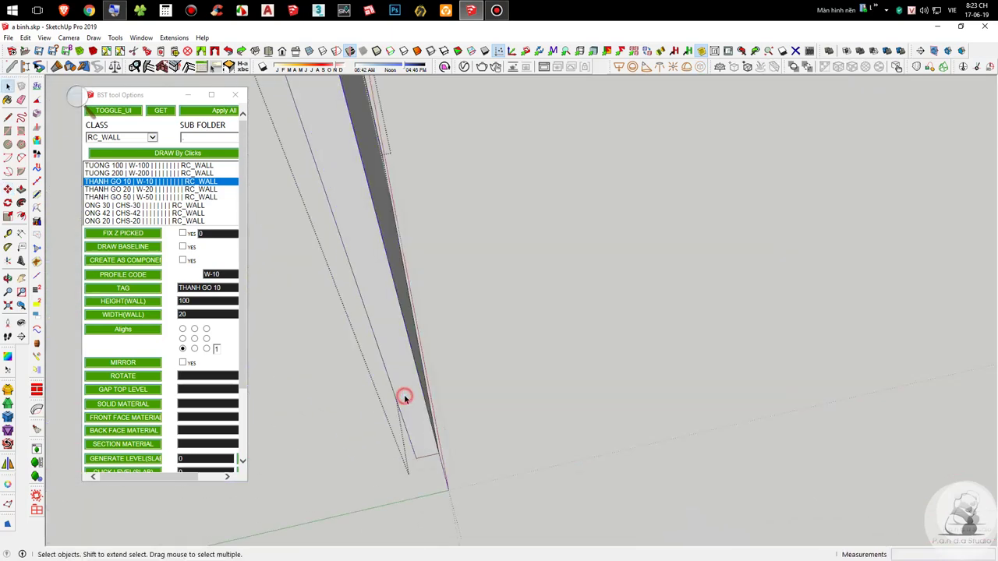
key(p)
click(403, 392)
key(Return)
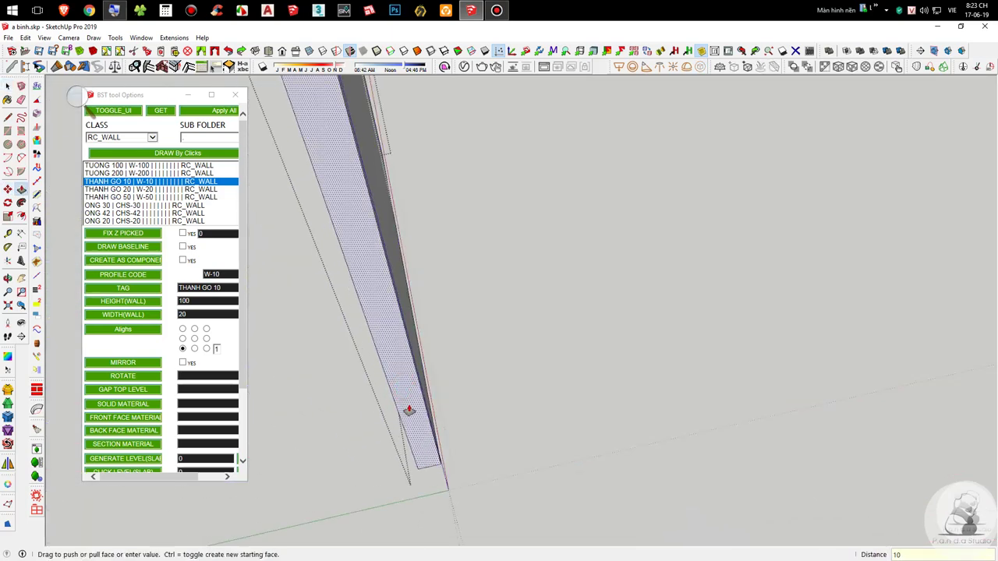
key(space)
key(Escape)
scroll(510, 392, down, 3)
middle_drag(509, 392, 638, 402)
key(space)
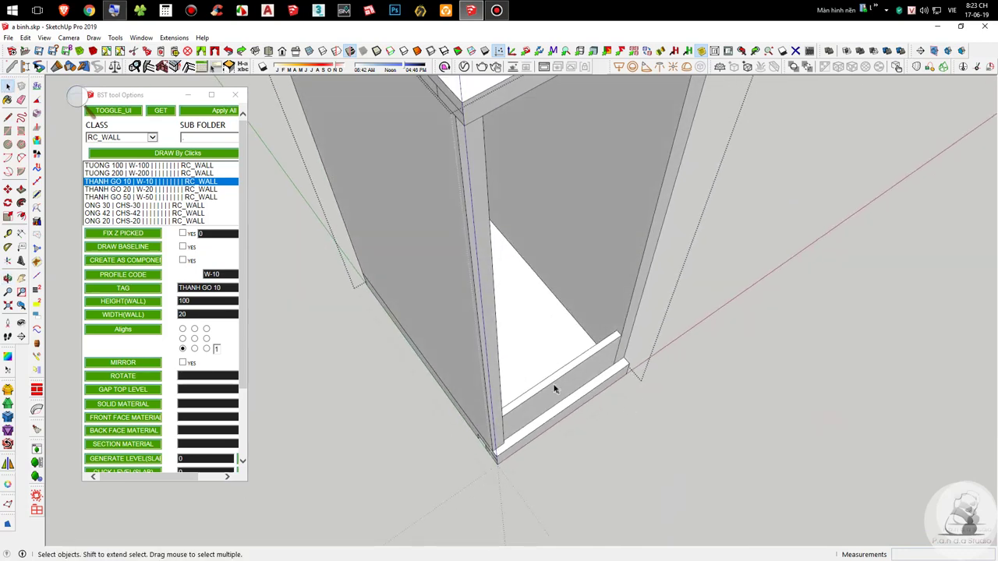
Step: Scale the slim cabinet's new back panel in height up to the underside of the top panel
scroll(556, 390, up, 3)
click(554, 389)
key(s)
click(573, 357)
scroll(573, 357, down, 3)
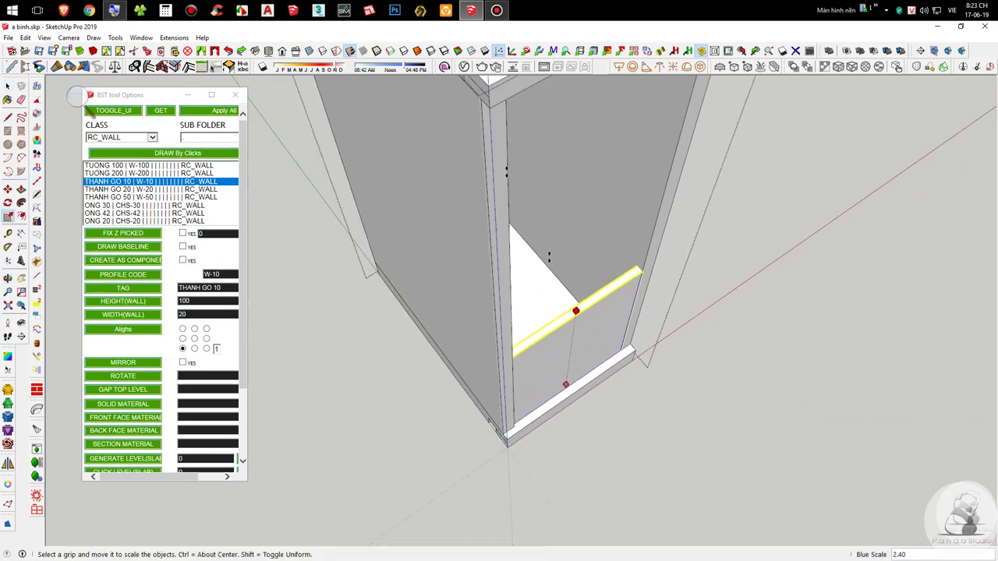
click(490, 108)
key(space)
scroll(520, 255, down, 4)
middle_drag(520, 255, 656, 201)
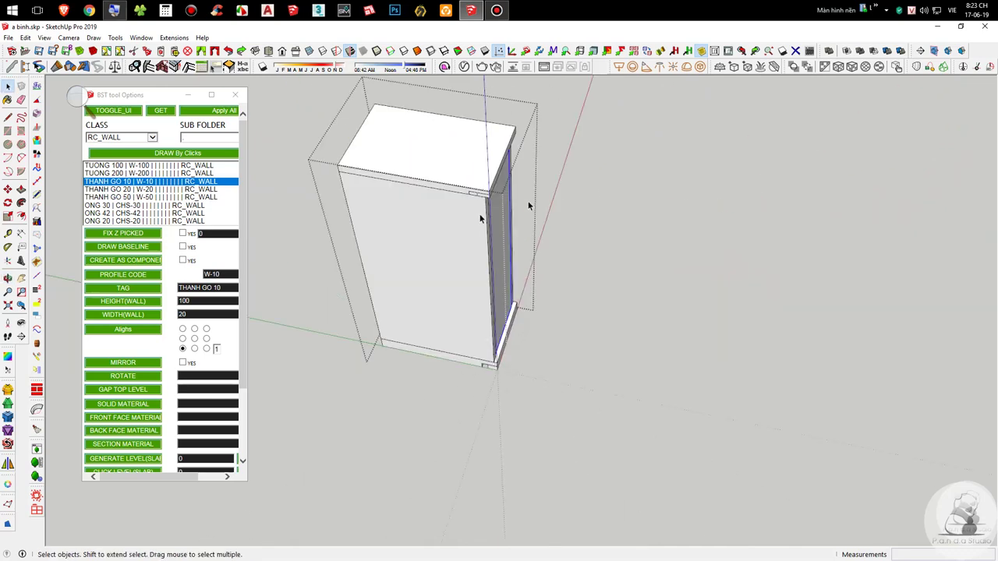
middle_drag(472, 213, 590, 228)
middle_drag(465, 255, 779, 274)
scroll(406, 211, up, 5)
click(472, 201)
double_click(411, 235)
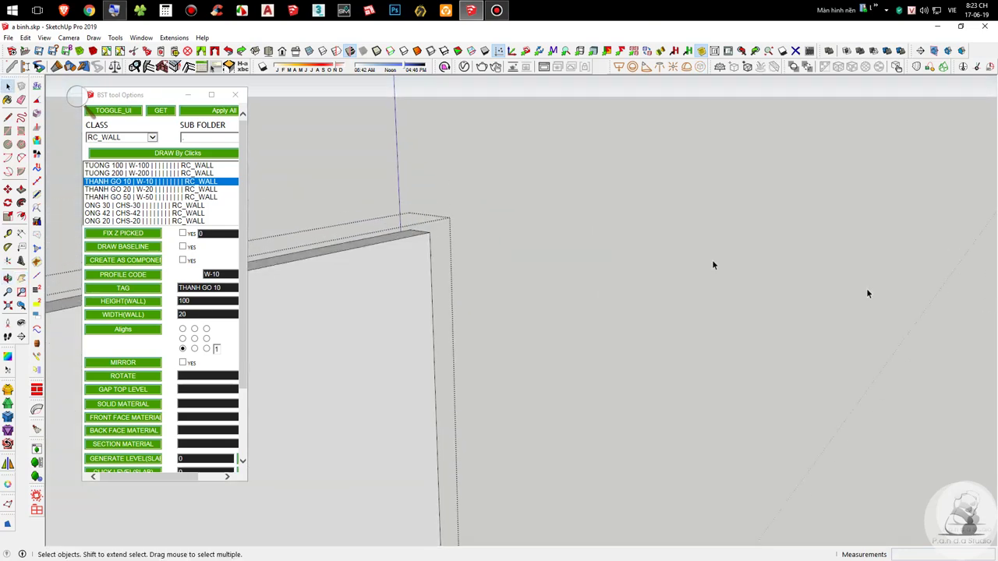
click(798, 277)
Step: Push/pull the groove in the slim cabinet top panel's underside flush and erase its leftover edges
scroll(658, 255, down, 5)
middle_drag(546, 264, 497, 174)
scroll(513, 154, up, 8)
middle_drag(619, 184, 381, 71)
key(p)
click(606, 306)
click(462, 294)
key(space)
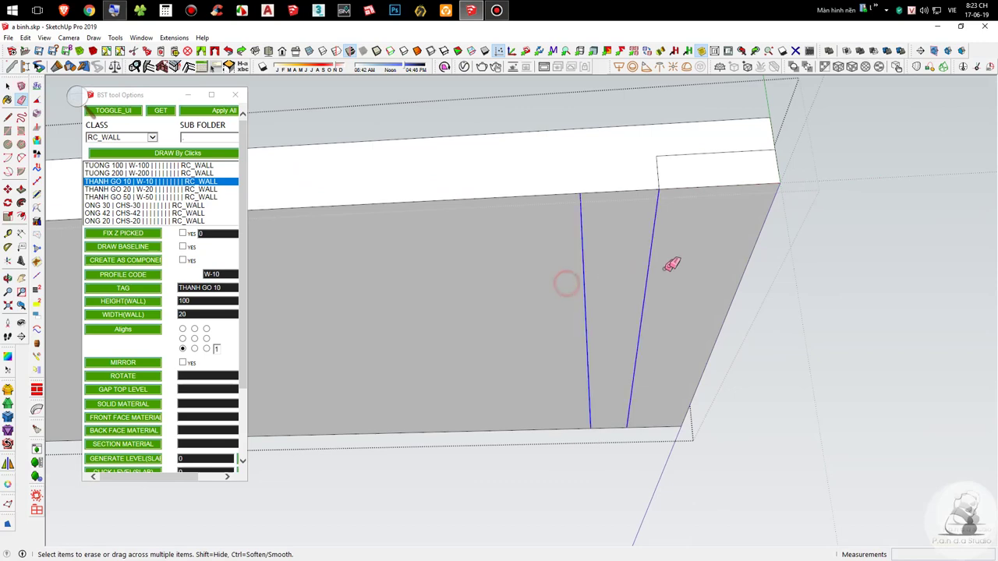
mouse_move(675, 151)
middle_down()
mouse_move(632, 240)
mouse_move(646, 299)
mouse_move(476, 468)
mouse_move(251, 532)
mouse_move(552, 307)
mouse_move(291, 376)
mouse_move(561, 450)
middle_up()
key(space)
Step: Copy the slim cabinet's top panel about 356 mm downward as a middle shelf, starting at a side panel's inner edge
scroll(619, 246, down, 9)
scroll(521, 332, up, 3)
scroll(519, 337, up, 3)
scroll(561, 450, down, 3)
scroll(570, 351, up, 3)
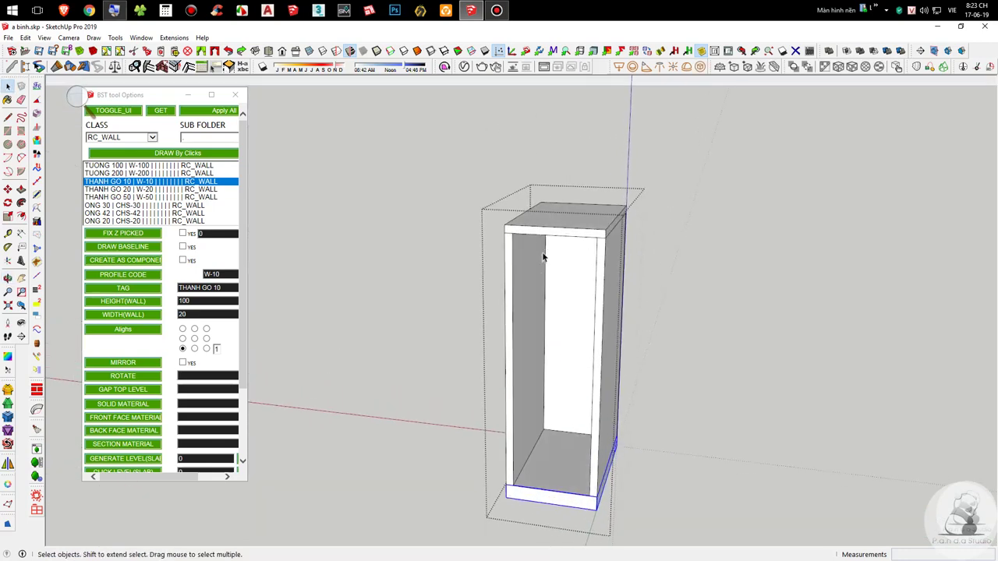
scroll(538, 224, up, 2)
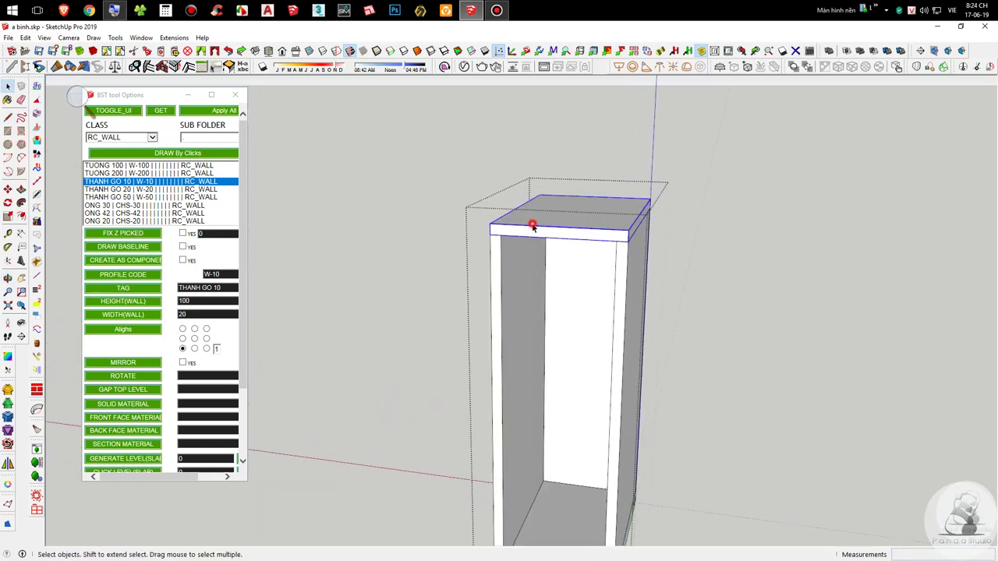
scroll(529, 226, up, 3)
scroll(527, 226, up, 1)
key(m)
click(418, 241)
key(ctrl)
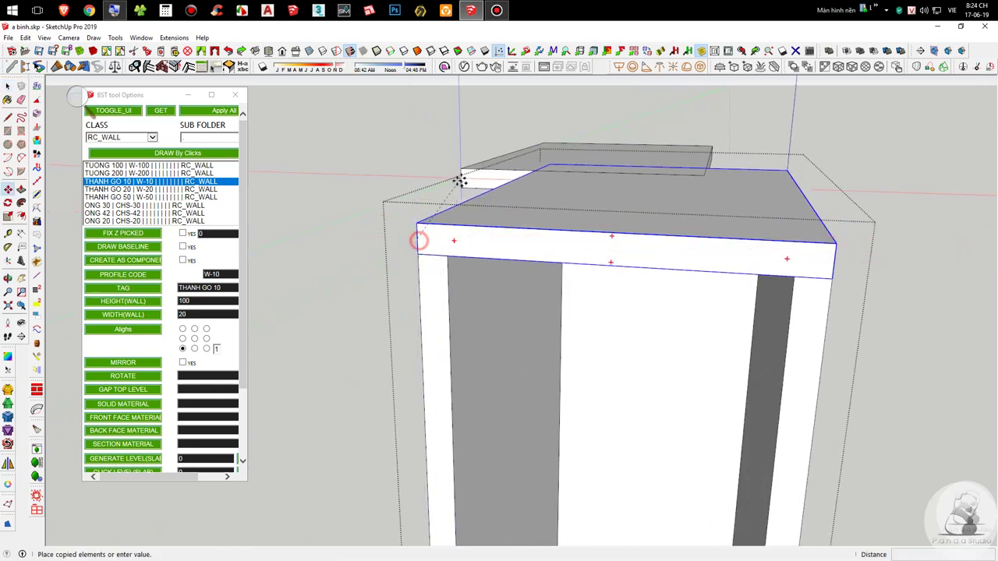
scroll(460, 195, down, 5)
scroll(458, 214, up, 2)
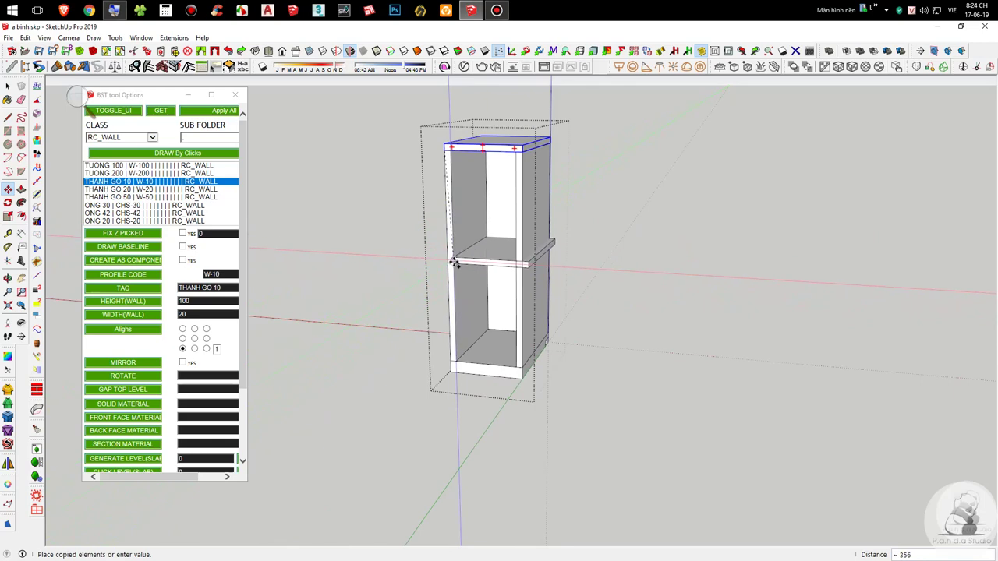
click(455, 263)
Step: Scale the middle shelf's protruding end back to the inner face of the adjacent side panel
scroll(541, 225, up, 4)
scroll(639, 335, up, 1)
key(s)
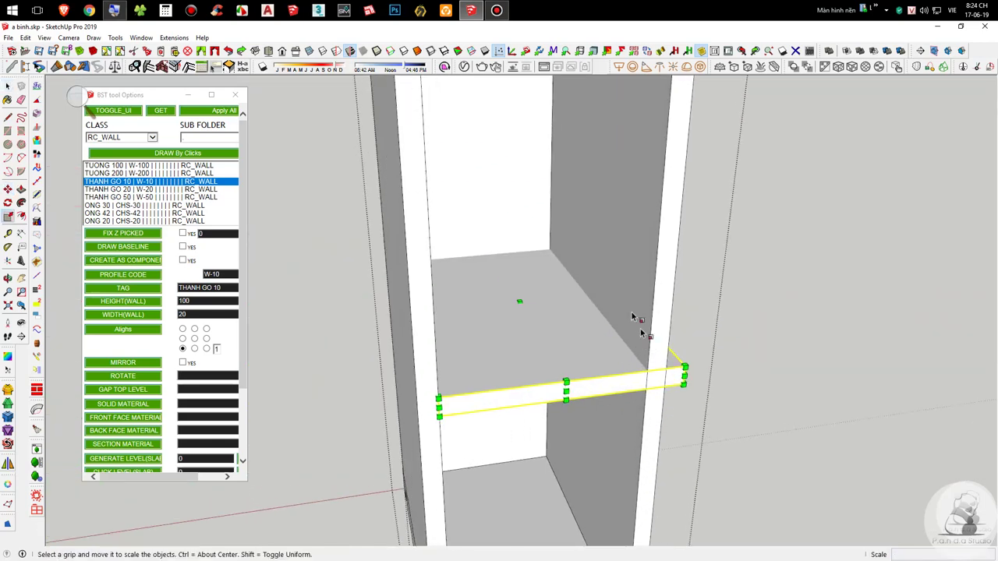
scroll(639, 312, up, 1)
click(615, 296)
scroll(615, 296, down, 2)
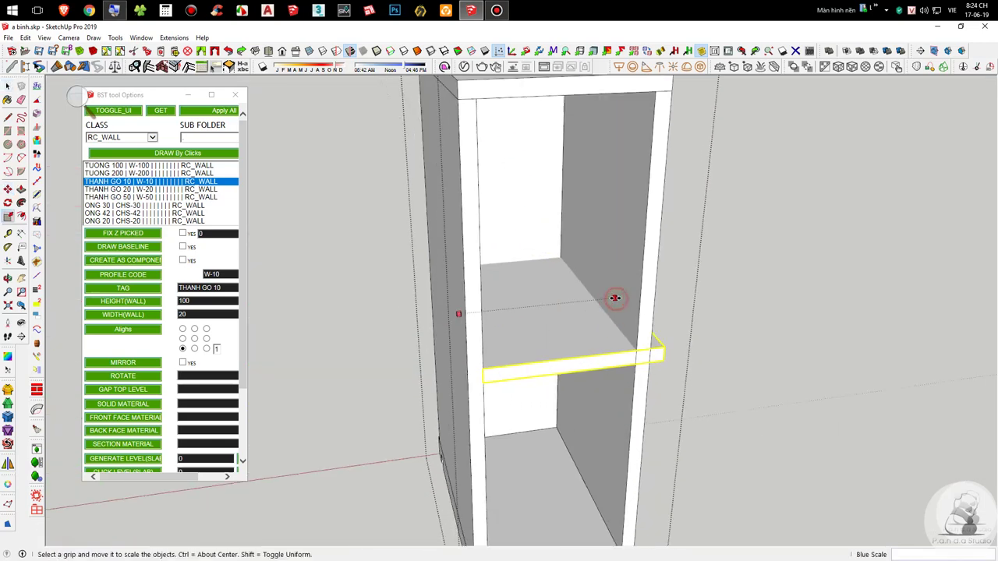
click(656, 93)
key(space)
Step: Scale the middle shelf's rear end to shorten its depth to the back panel
scroll(626, 252, down, 4)
middle_drag(577, 257, 210, 285)
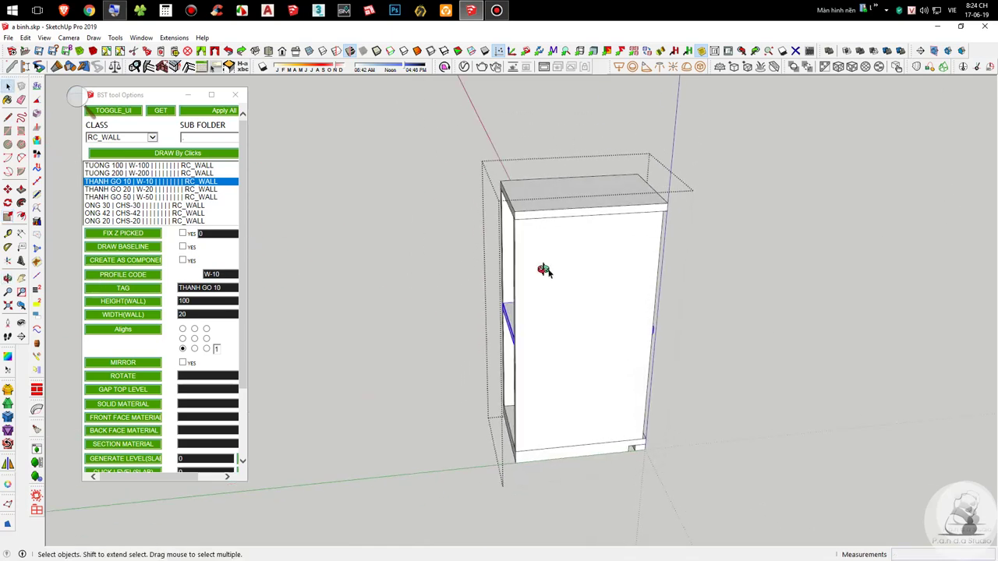
middle_drag(544, 274, 350, 293)
scroll(708, 360, up, 6)
key(s)
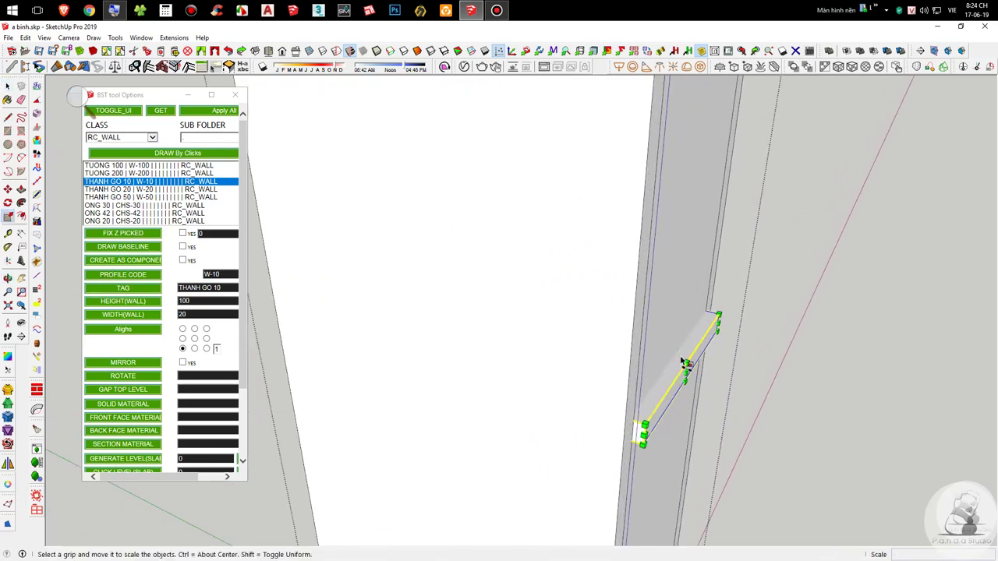
click(684, 373)
scroll(683, 373, down, 3)
middle_drag(780, 316, 499, 272)
middle_drag(394, 254, 480, 173)
Step: Leave the slim cabinet group and delete the loose vertical divider inside the rightmost open upper cabinet
scroll(575, 356, down, 5)
middle_drag(574, 356, 537, 281)
scroll(537, 284, down, 2)
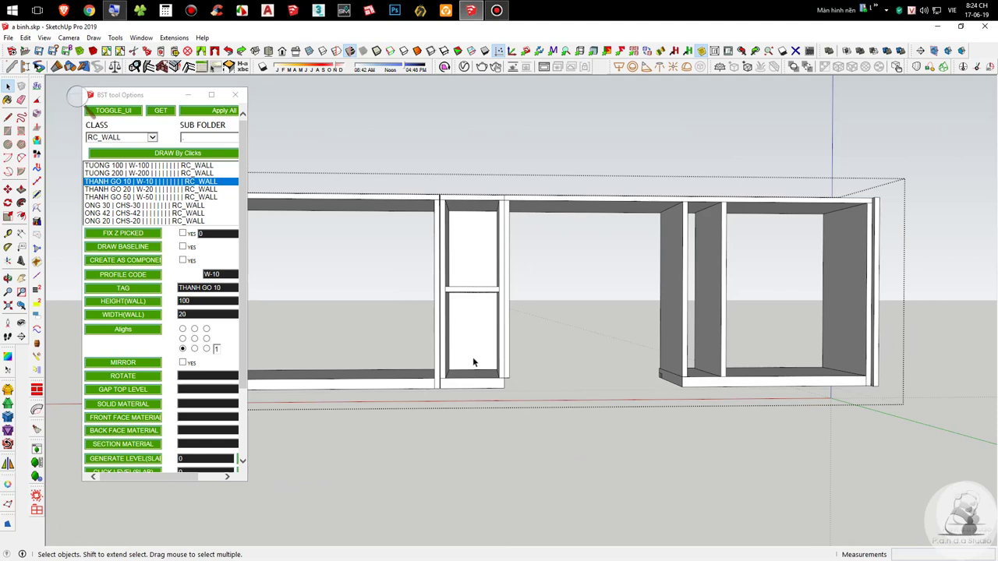
middle_drag(792, 299, 704, 353)
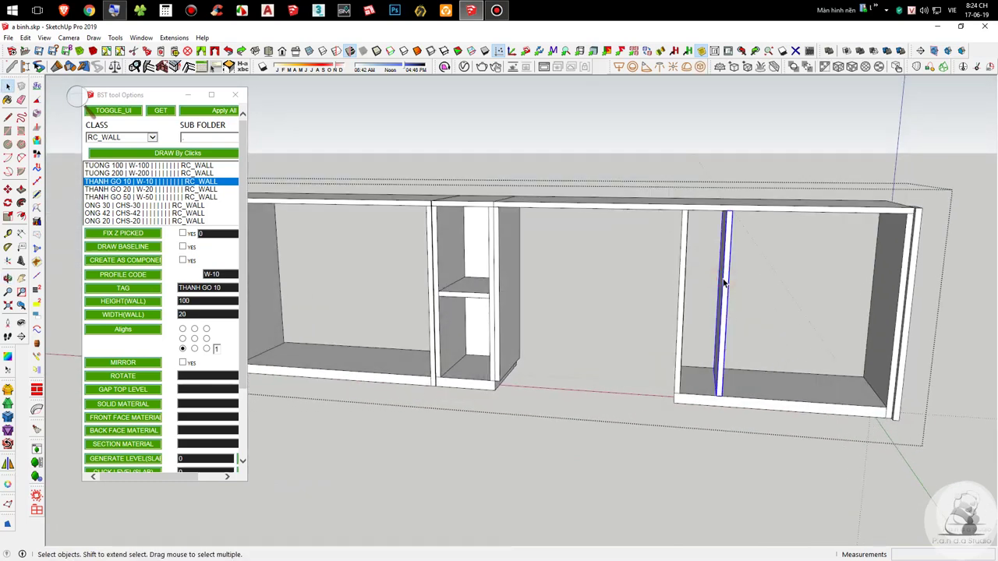
key(Delete)
scroll(729, 284, down, 4)
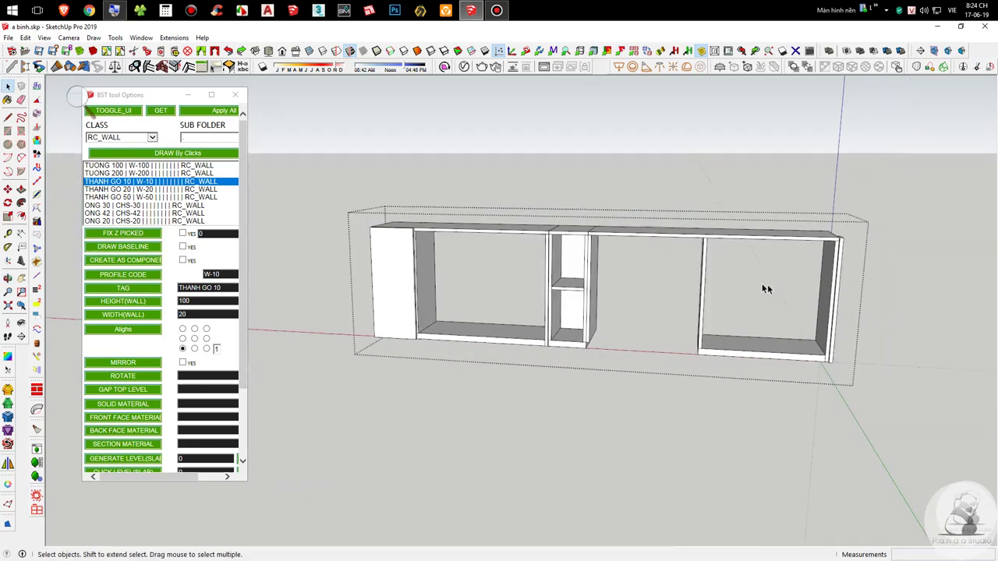
scroll(550, 286, up, 3)
Step: Unhide the cabinet doors and delete the large back panels behind the upper cabinets
key(shift+h)
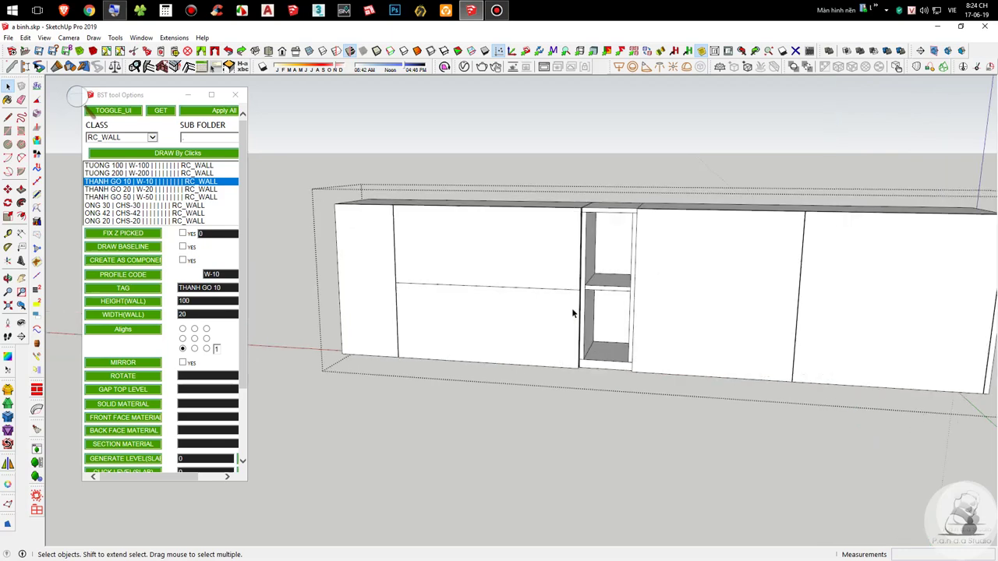
middle_drag(614, 318, 280, 297)
scroll(548, 271, down, 3)
scroll(457, 283, up, 3)
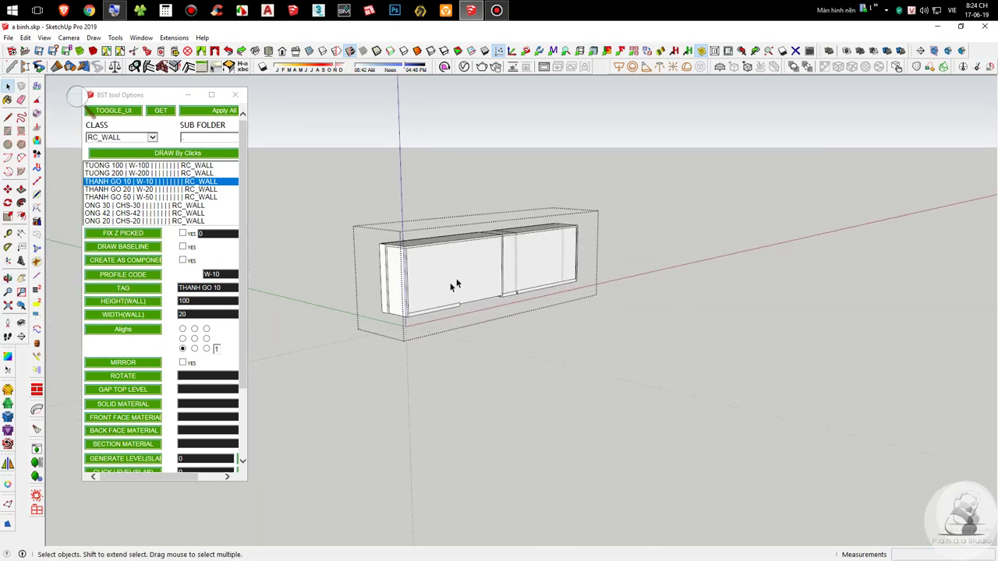
click(442, 288)
middle_drag(441, 289, 349, 305)
drag(142, 97, 831, 150)
scroll(424, 329, down, 2)
scroll(442, 321, up, 4)
middle_drag(442, 319, 410, 281)
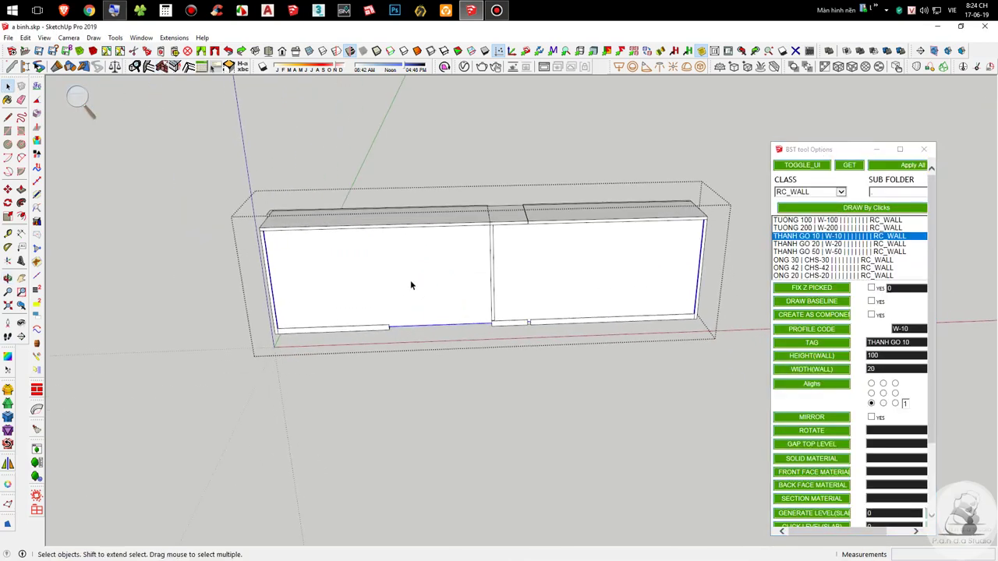
key(Delete)
Step: Draw a THANH GO 10 panel along the rear edge of the bottom panel in the cabinet beside the axis origin
middle_drag(506, 309, 392, 317)
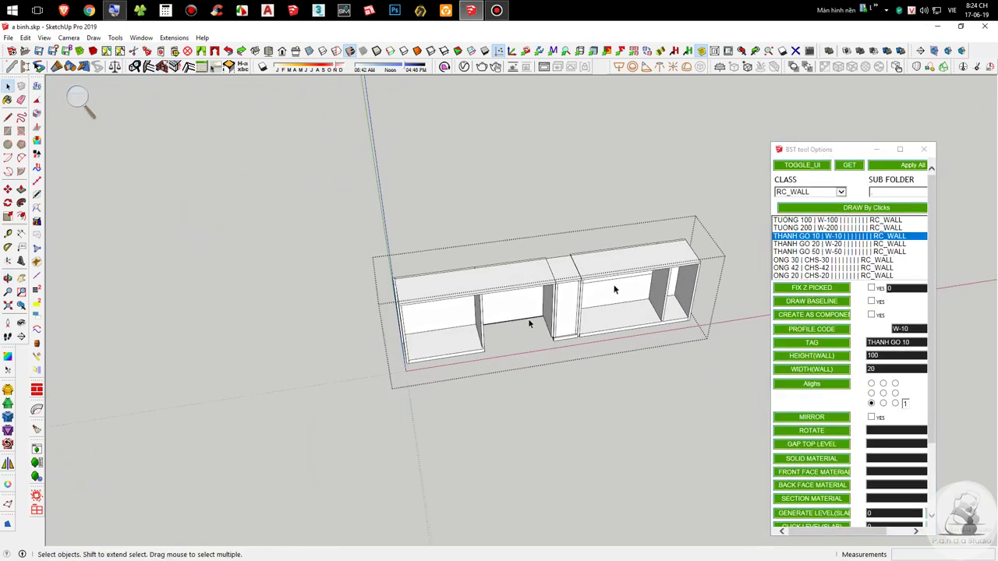
scroll(392, 317, up, 3)
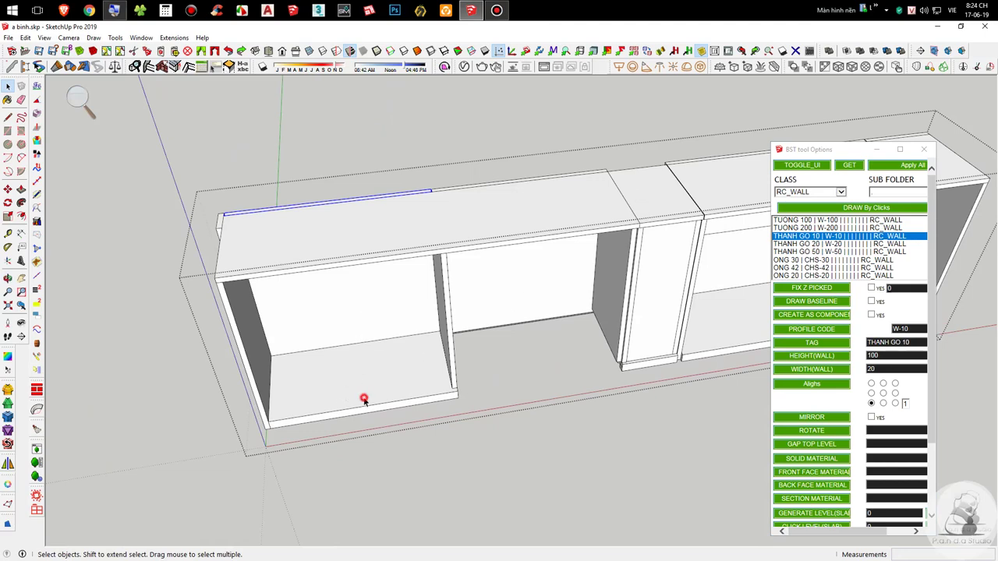
click(842, 209)
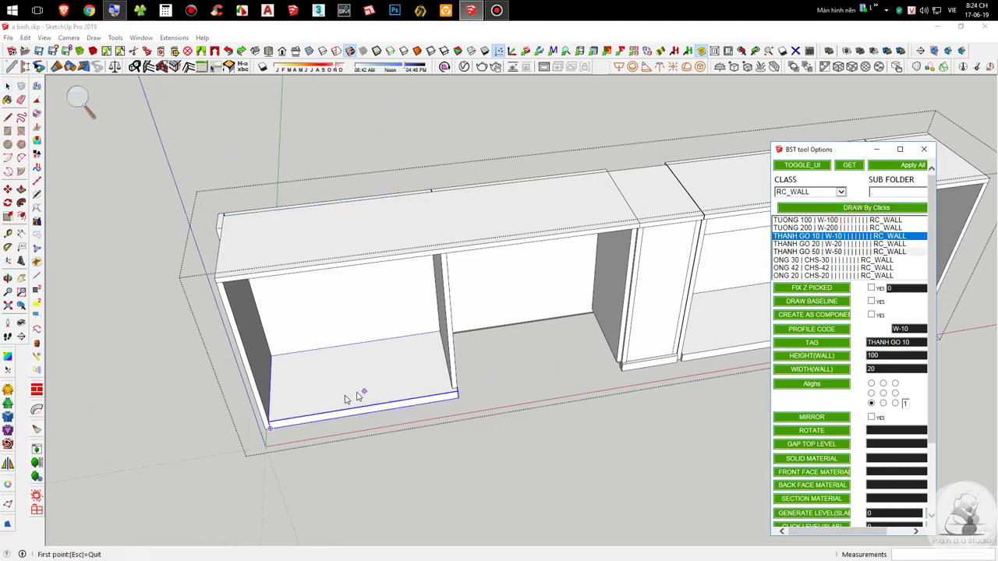
scroll(378, 397, up, 5)
click(180, 462)
scroll(181, 461, down, 2)
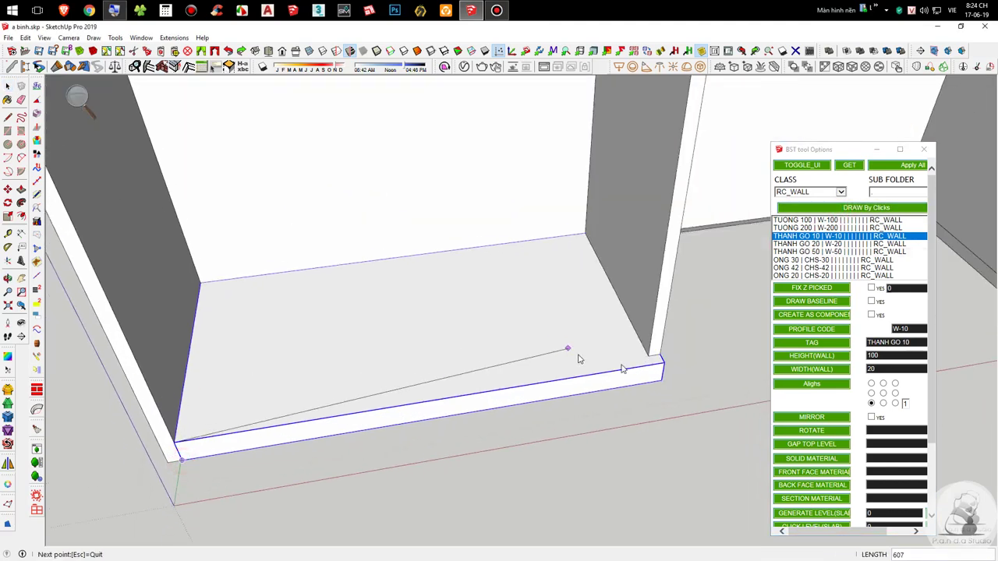
scroll(629, 365, up, 2)
click(672, 366)
key(space)
scroll(672, 365, down, 3)
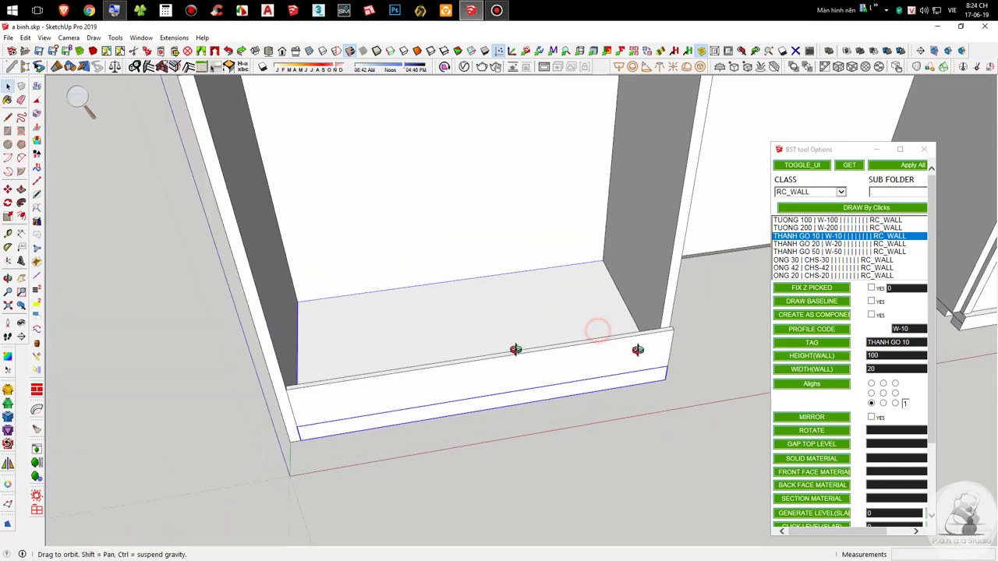
Step: Move the new back panel inward from the bottom panel's rear edge and measure its offset
middle_drag(609, 351, 385, 336)
scroll(385, 336, down, 5)
scroll(457, 374, up, 6)
click(467, 366)
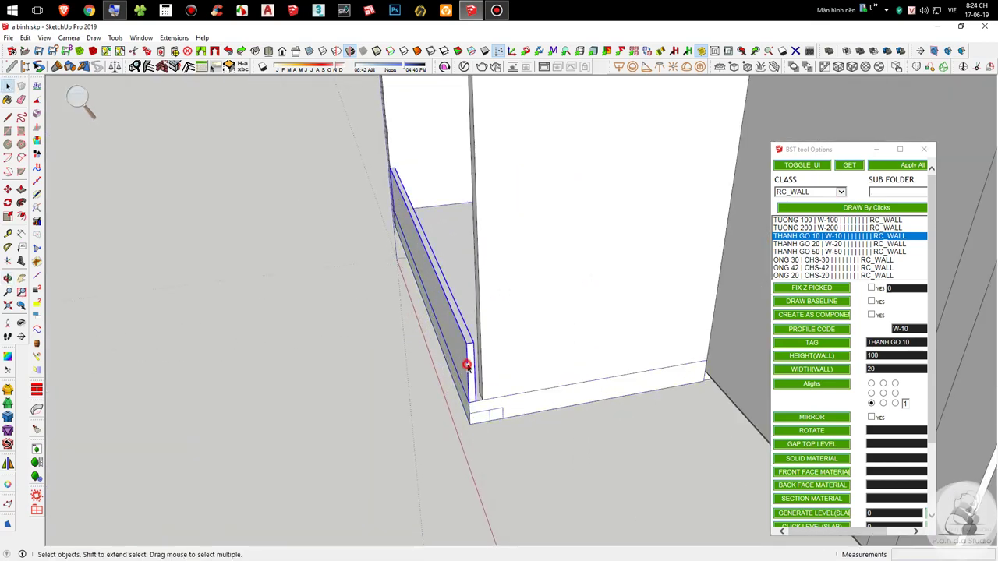
scroll(468, 369, up, 4)
key(m)
click(469, 460)
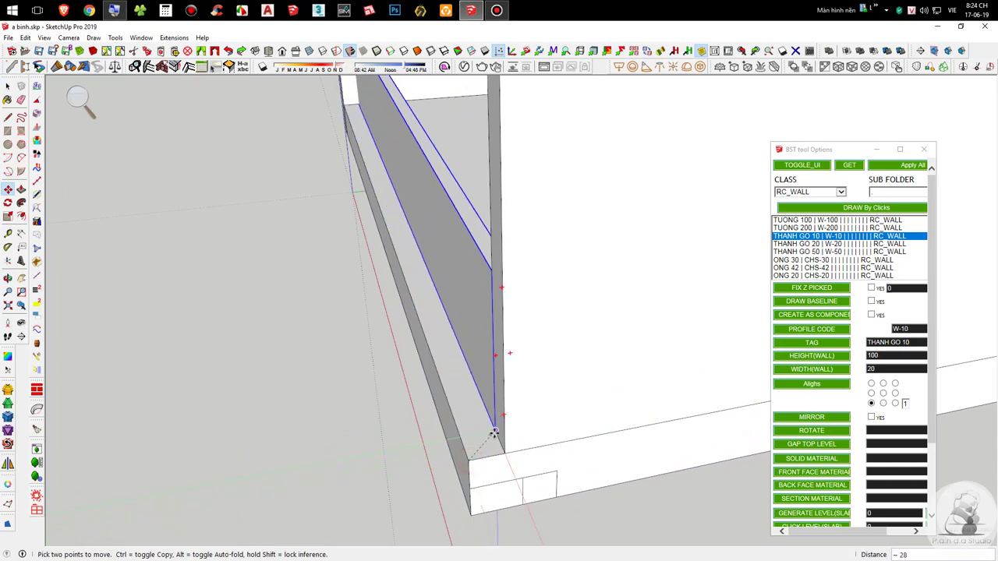
middle_drag(494, 431, 423, 415)
key(t)
click(429, 419)
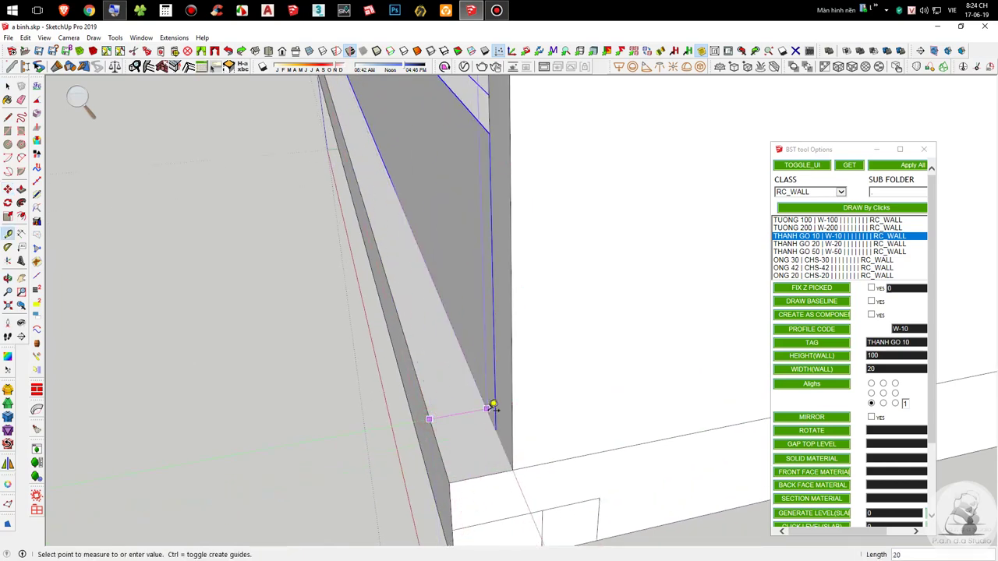
key(space)
Step: Shift the back panel 10 mm outward toward the bottom panel's rear edge
middle_drag(493, 406, 536, 398)
key(m)
click(593, 381)
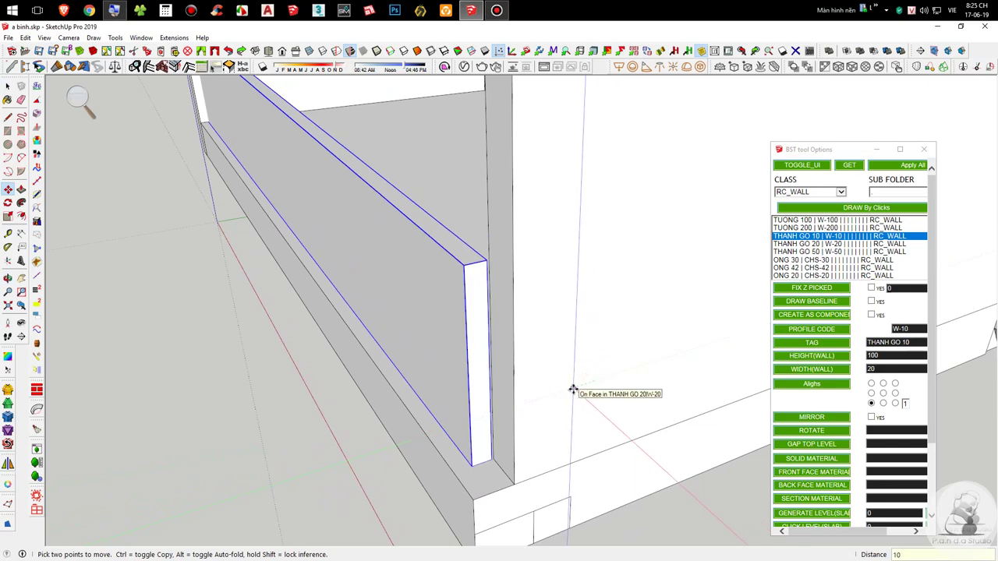
click(573, 390)
middle_drag(573, 392, 541, 390)
key(p)
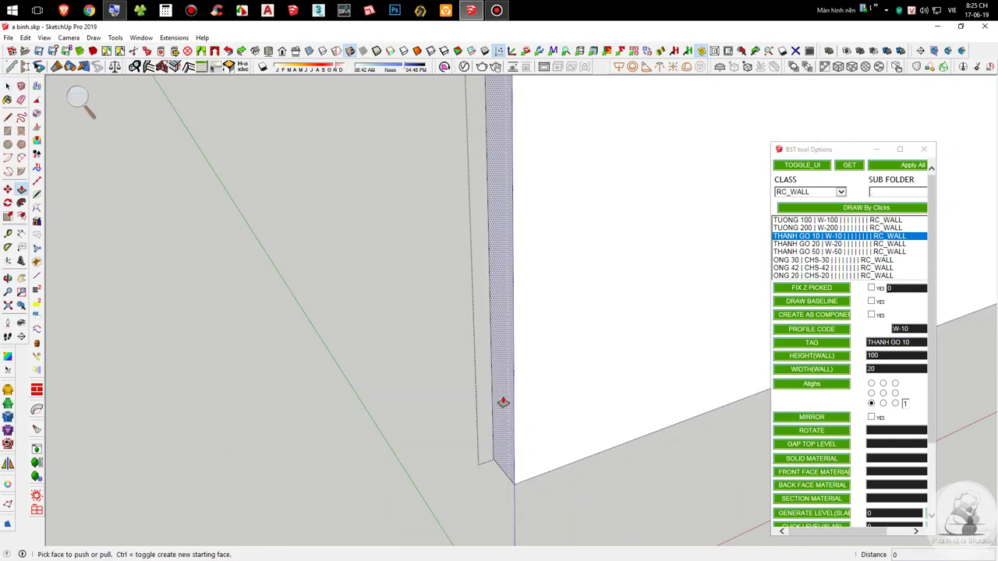
scroll(503, 400, down, 2)
scroll(502, 400, up, 2)
key(space)
scroll(519, 399, down, 2)
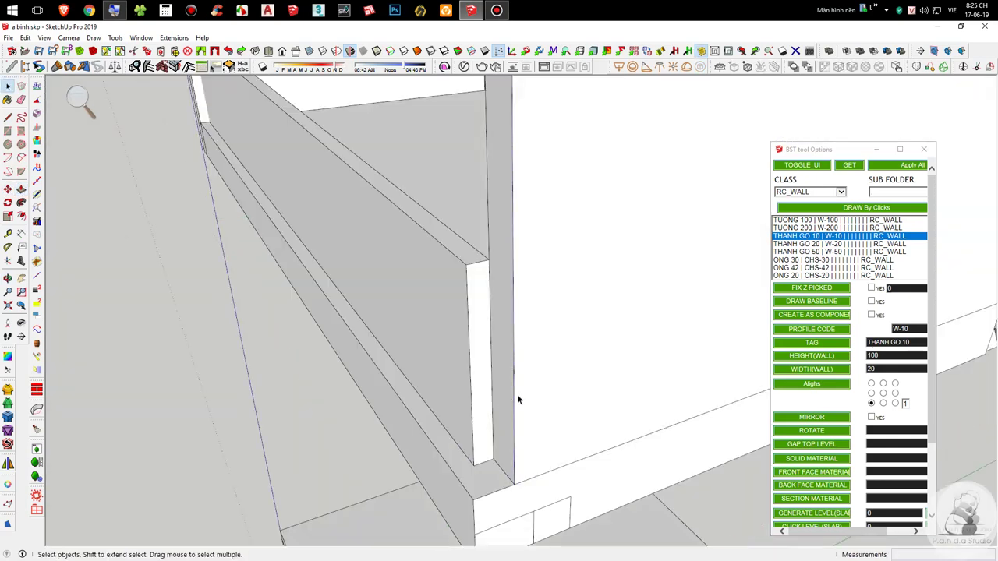
scroll(520, 395, down, 1)
click(179, 362)
scroll(178, 364, down, 5)
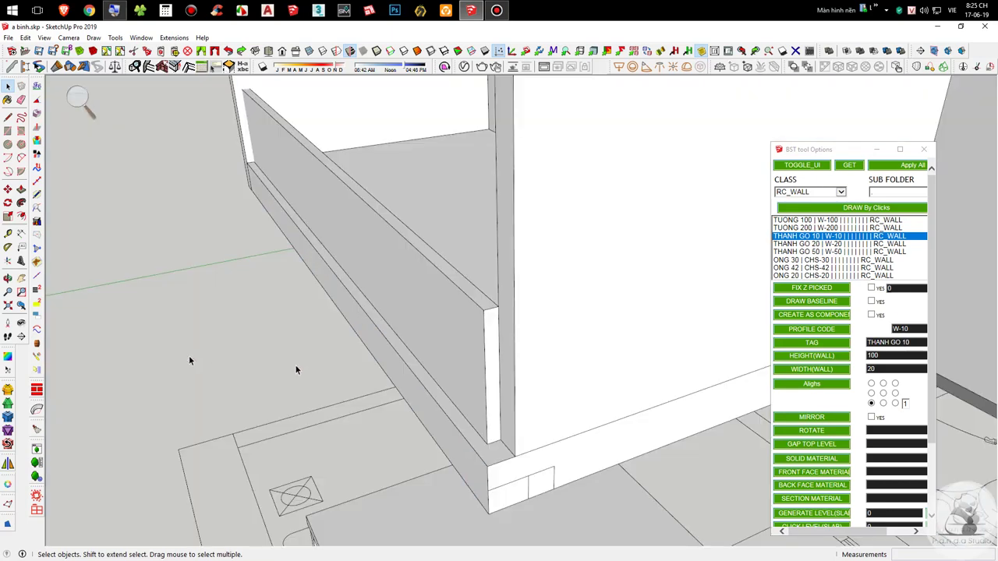
Step: Push/Pull the rear edge of the side panel at the back panel's end out to the bottom panel's rear edge
click(597, 381)
scroll(592, 382, up, 3)
key(p)
click(507, 407)
scroll(503, 414, down, 3)
click(489, 475)
key(space)
scroll(514, 488, down, 4)
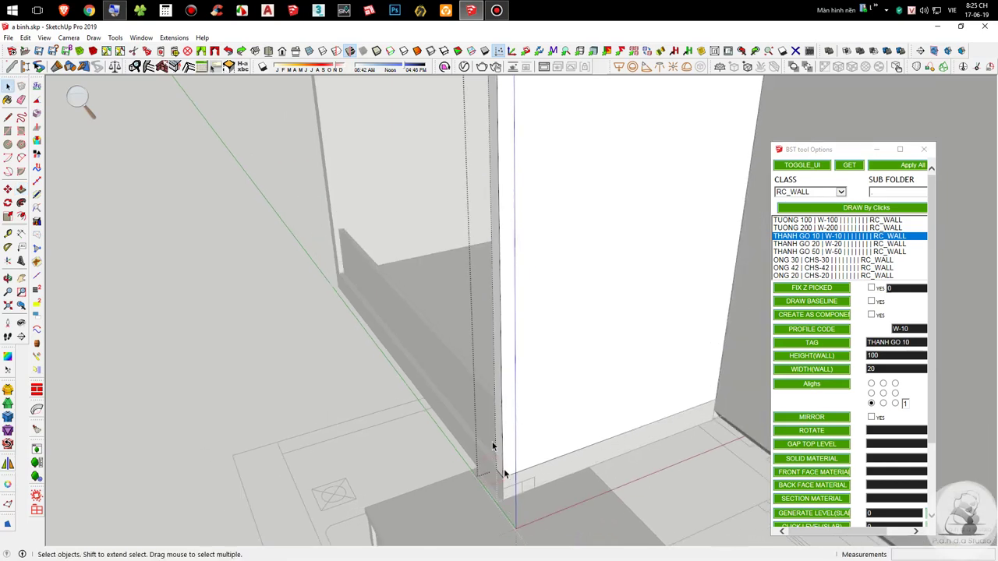
click(434, 361)
Step: Scale the end of the back panel nearest the axis origin to the side panel's inner face
middle_drag(434, 360, 823, 399)
scroll(434, 305, down, 4)
scroll(597, 301, up, 7)
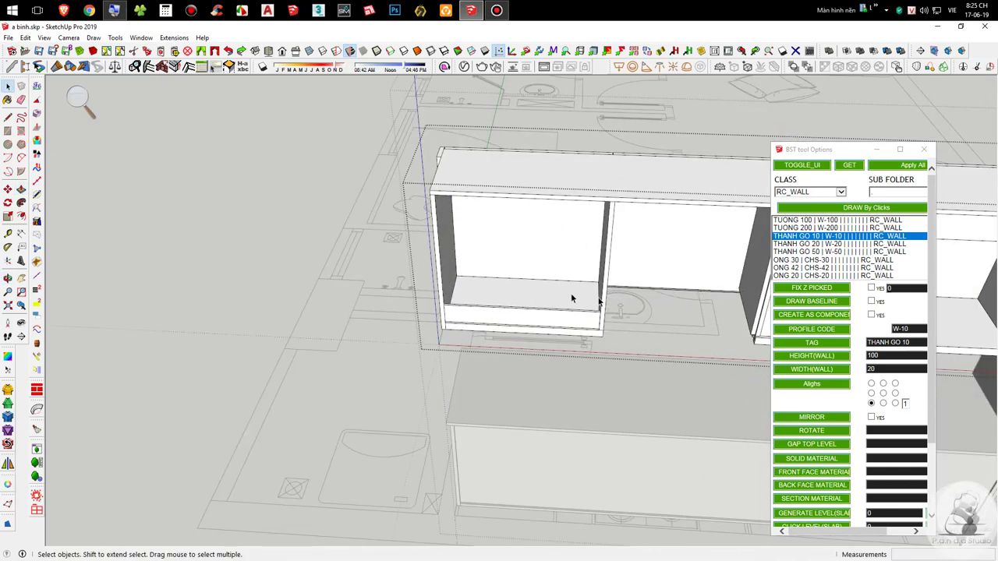
scroll(286, 329, up, 2)
click(275, 337)
key(s)
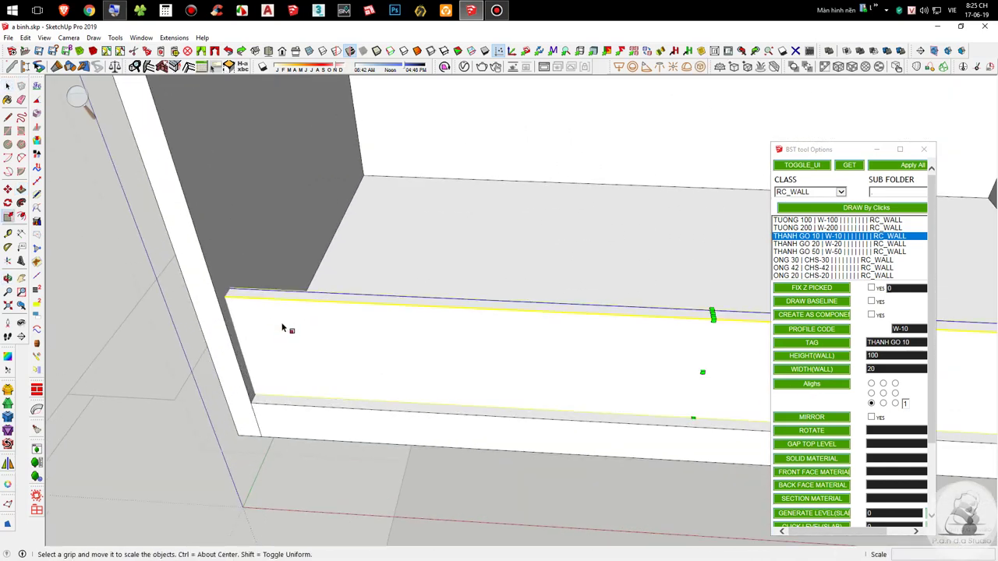
scroll(242, 348, up, 2)
key(k)
click(208, 341)
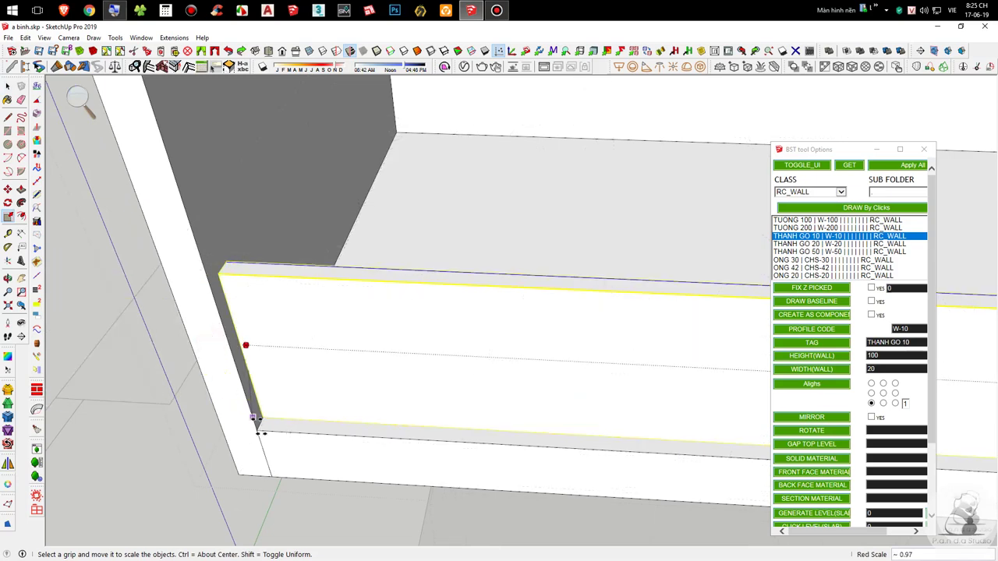
click(262, 435)
key(space)
Step: Scale the back panel's height up to the underside of the cabinet's top panel
scroll(261, 436, down, 2)
key(s)
scroll(704, 360, up, 2)
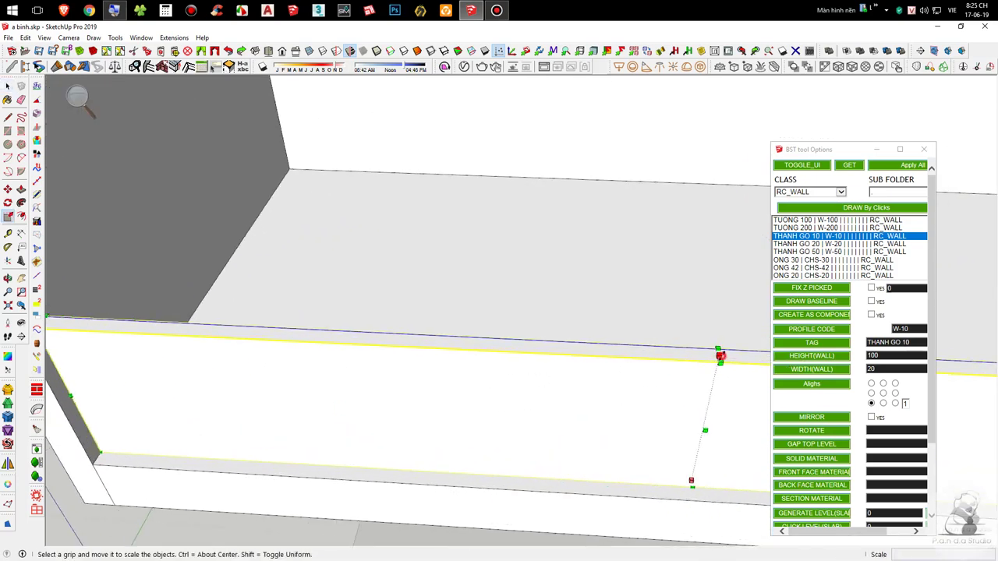
click(719, 356)
scroll(634, 385, down, 4)
scroll(493, 429, down, 2)
scroll(463, 194, up, 2)
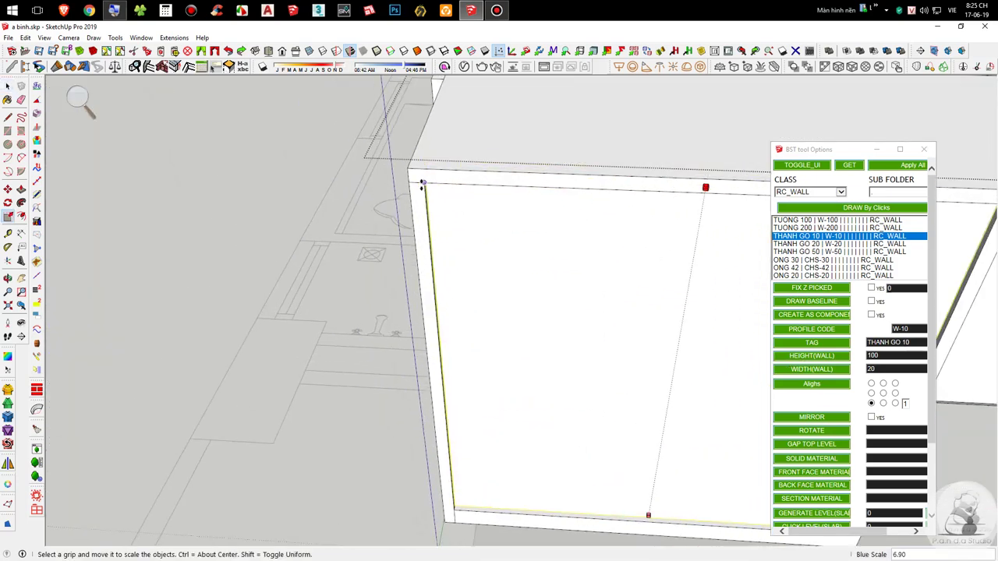
click(422, 186)
key(space)
scroll(421, 187, down, 4)
Step: Extend the rear edge of the side panel beside the full-height back flush with the bottom panel
scroll(546, 270, up, 1)
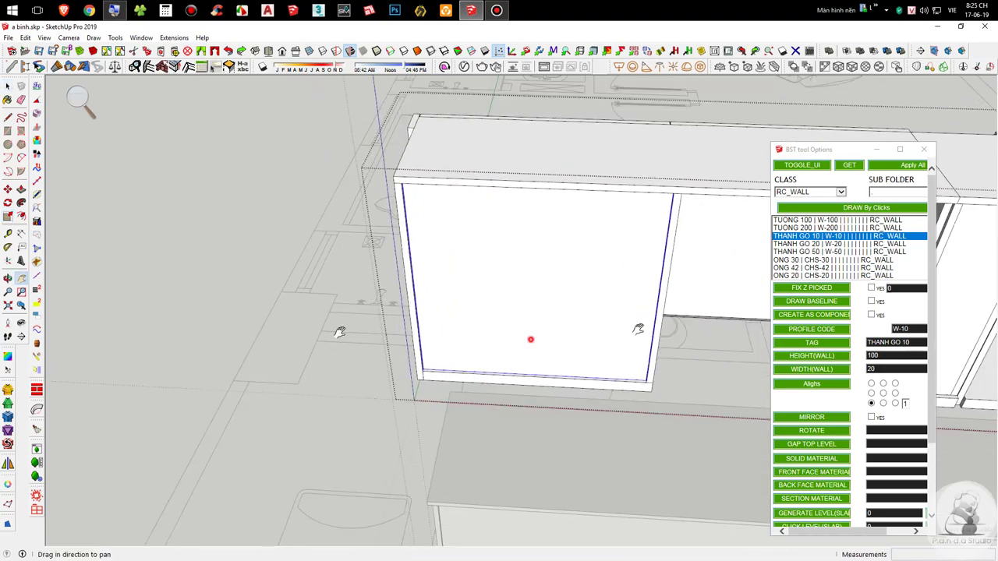
shift+middle_drag(529, 338, 452, 321)
drag(346, 285, 444, 292)
scroll(370, 326, up, 3)
middle_drag(370, 354, 747, 285)
drag(400, 397, 421, 289)
scroll(401, 401, up, 5)
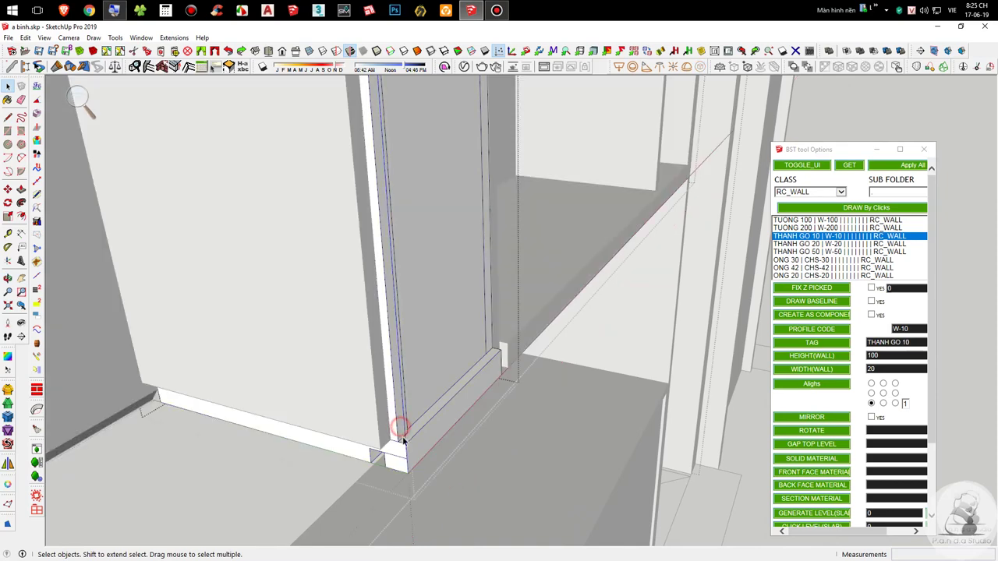
key(p)
click(402, 435)
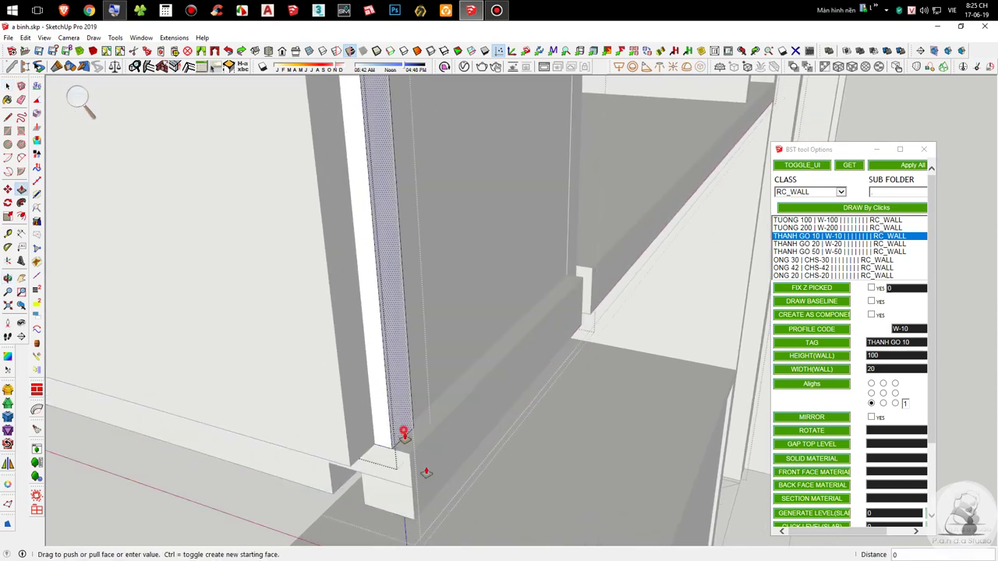
click(428, 475)
key(space)
Step: Extend the rear edge of the opposite side panel flush with the bottom panel's rear edge
click(586, 294)
middle_drag(511, 262, 444, 322)
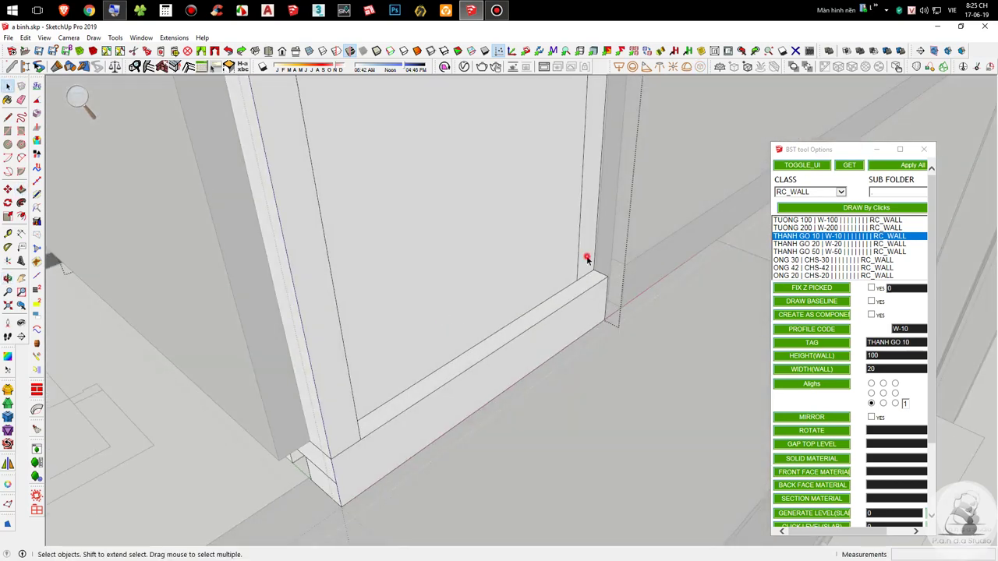
double_click(587, 258)
key(p)
click(586, 257)
click(578, 337)
key(space)
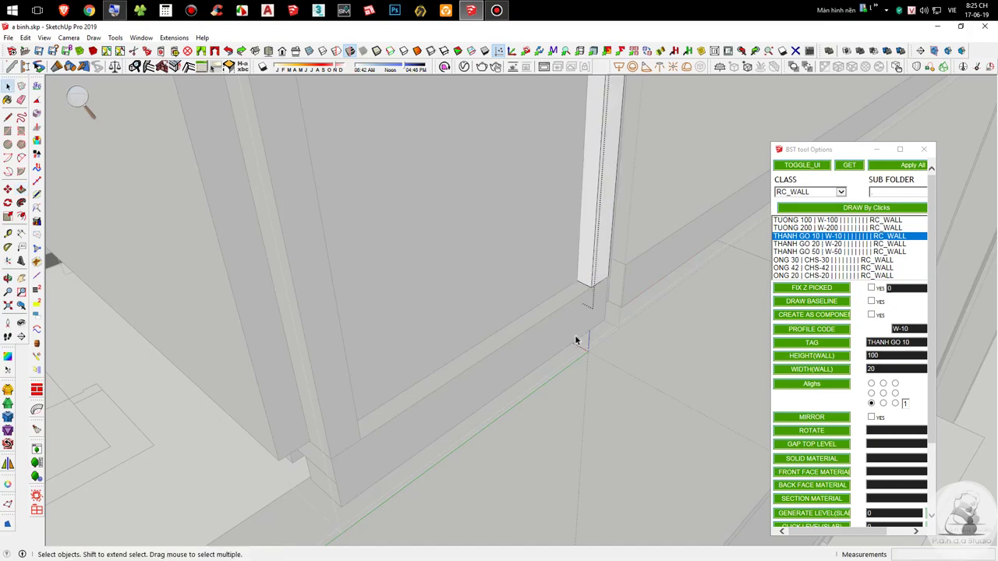
click(576, 339)
Step: Draw a THANH GO 10 panel along the rear bottom edge of the wide cabinet containing the vertical divider
scroll(577, 339, down, 6)
middle_drag(551, 286, 396, 225)
scroll(397, 225, up, 5)
middle_drag(477, 306, 499, 328)
click(886, 209)
scroll(322, 341, up, 3)
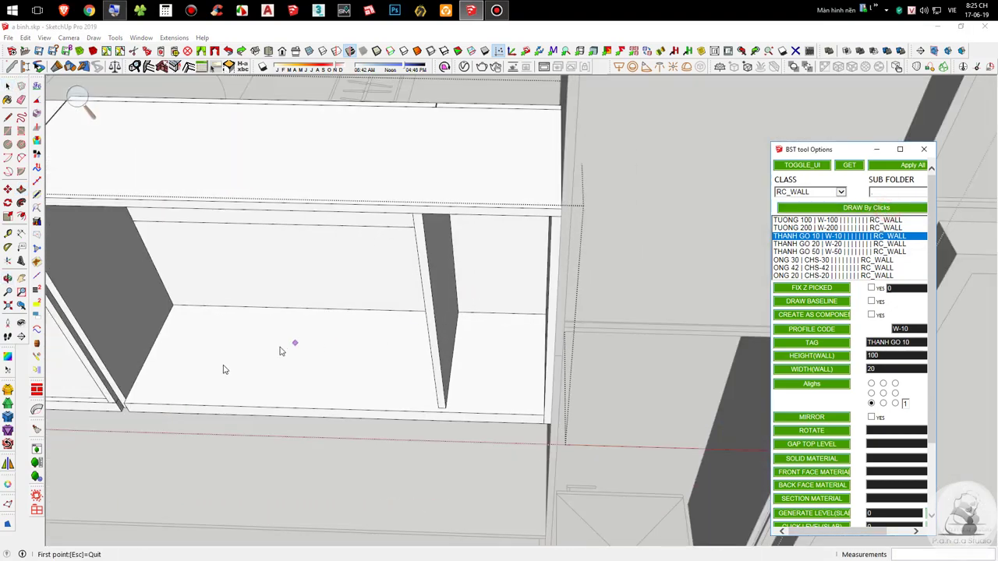
scroll(129, 394, up, 5)
click(122, 424)
scroll(519, 351, down, 5)
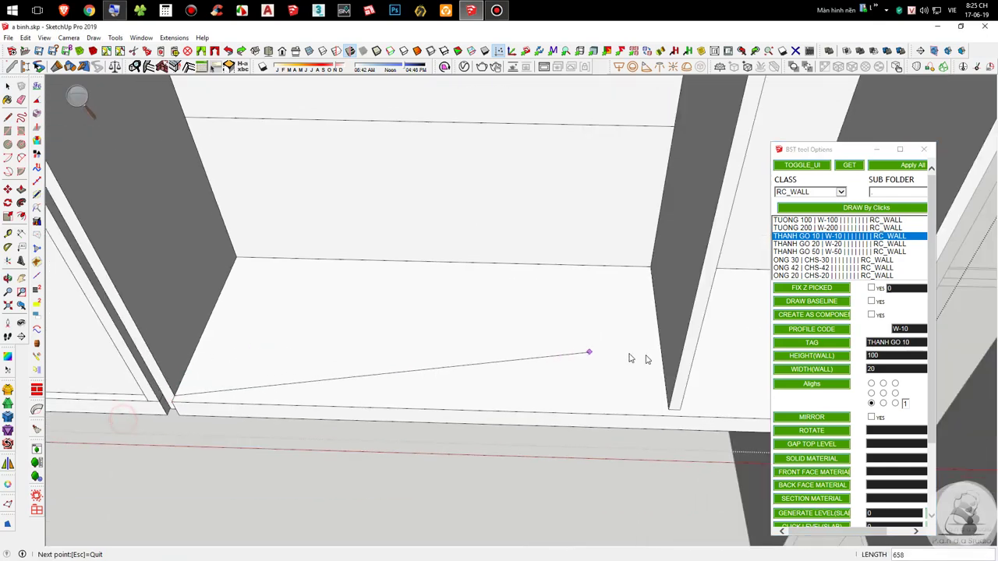
scroll(578, 350, up, 4)
click(663, 392)
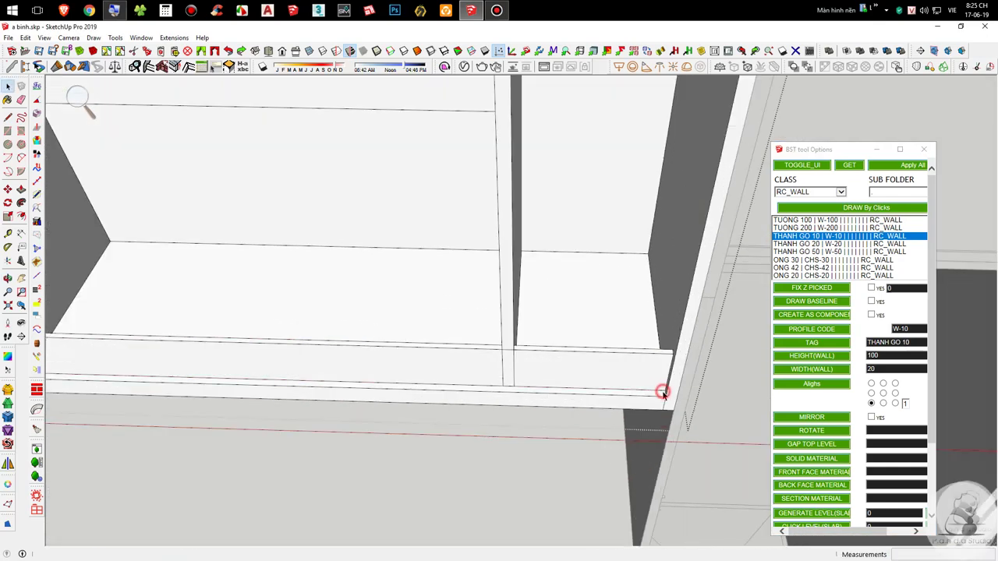
key(Escape)
Step: Measure the wide cabinet's new back panel offset and move the panel toward the bottom panel's rear edge
scroll(550, 379, up, 5)
scroll(500, 374, down, 3)
scroll(497, 354, down, 3)
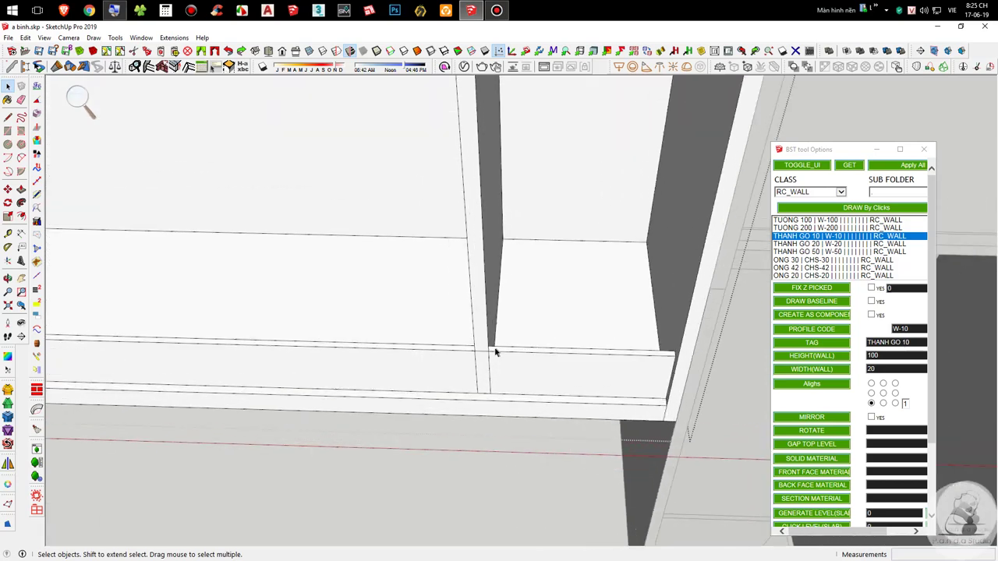
scroll(496, 351, up, 1)
click(503, 367)
middle_drag(505, 367, 731, 412)
scroll(554, 369, up, 3)
middle_drag(553, 372, 615, 382)
key(t)
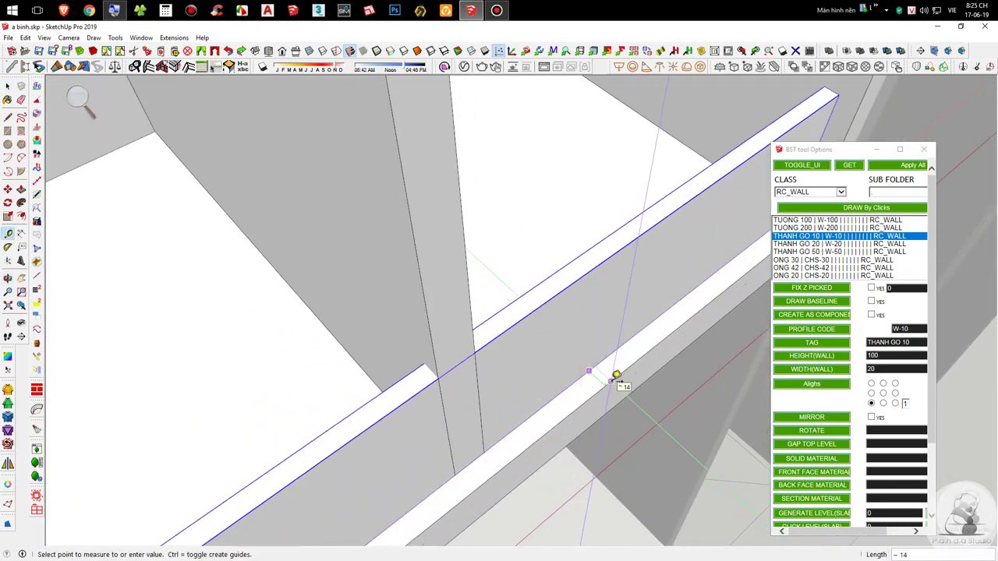
key(space)
scroll(534, 343, down, 4)
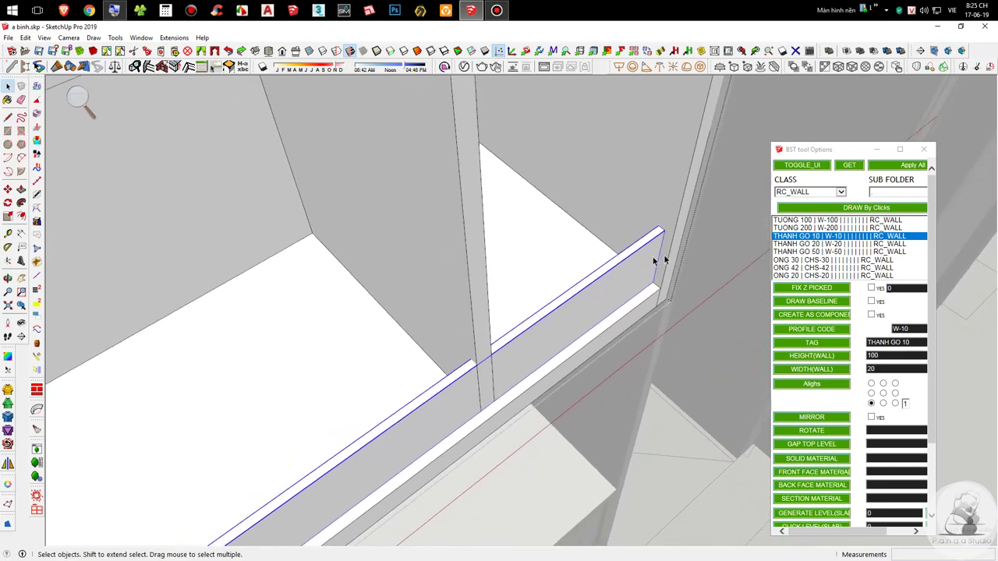
scroll(661, 266, up, 4)
middle_drag(665, 267, 596, 328)
key(m)
click(627, 332)
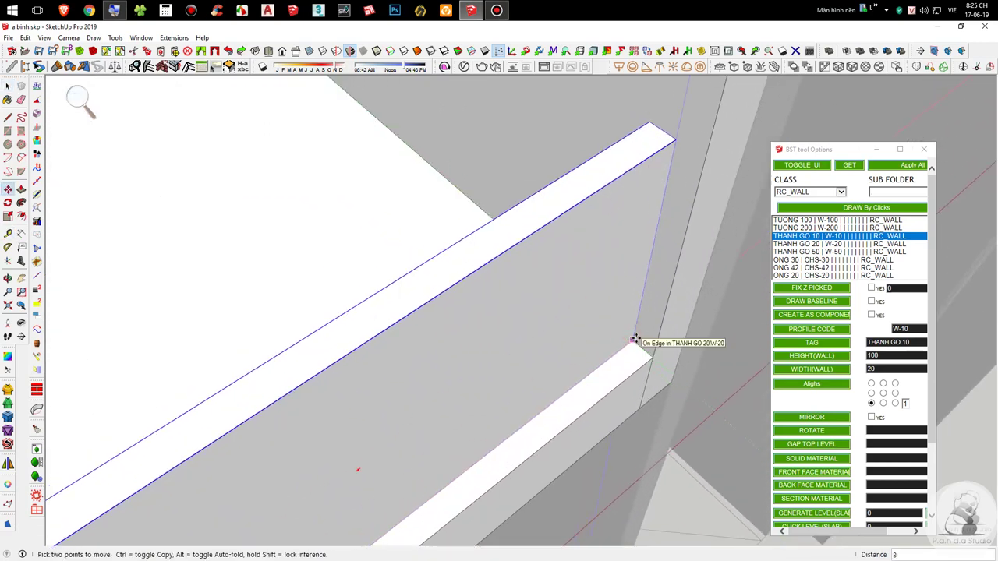
scroll(638, 321, down, 7)
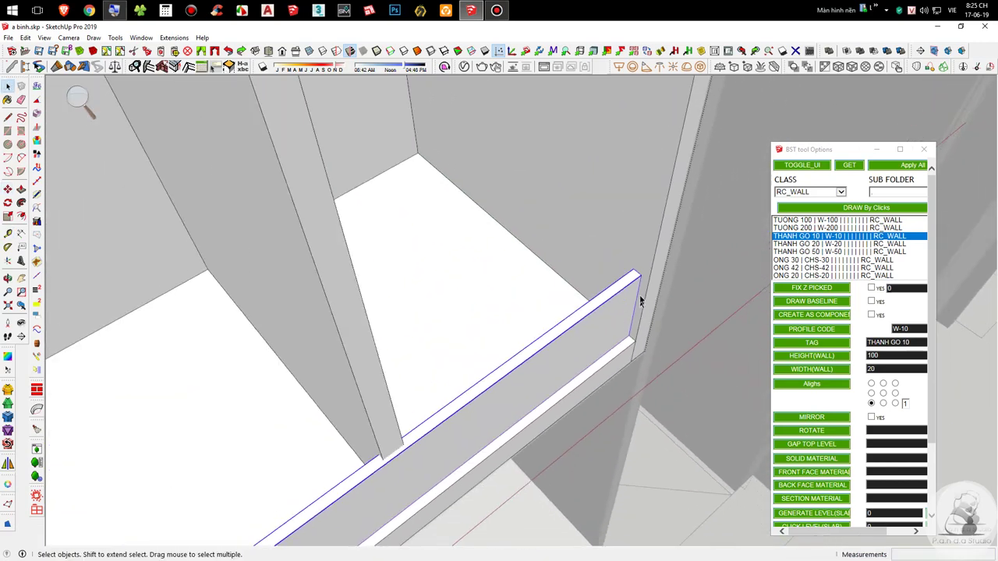
Step: Scale the wide cabinet's back panel up to the underside of its top panel
scroll(559, 334, up, 4)
key(s)
scroll(618, 296, down, 2)
scroll(616, 291, down, 4)
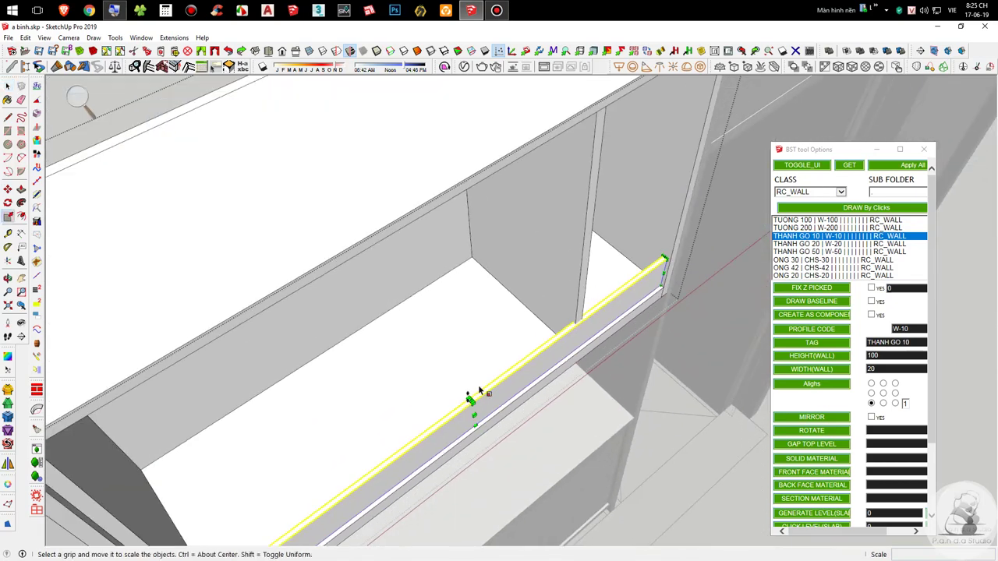
scroll(477, 406, up, 6)
scroll(480, 352, down, 2)
click(480, 351)
click(481, 351)
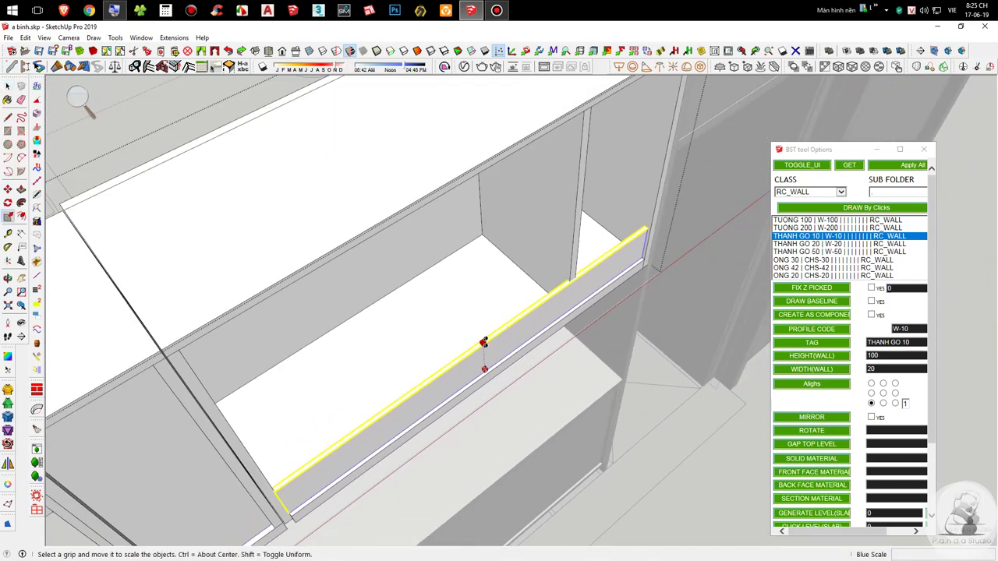
middle_drag(178, 352, 167, 386)
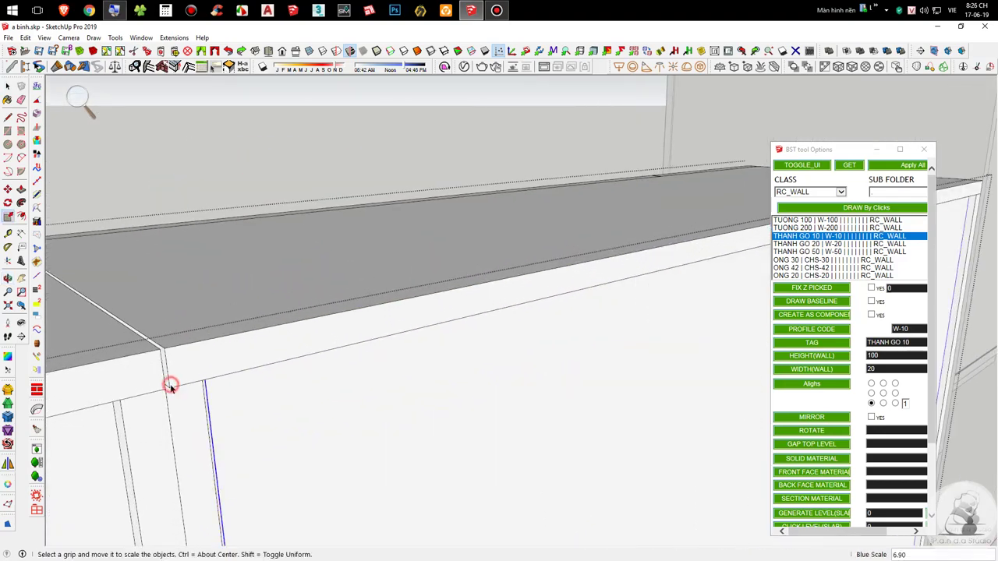
click(171, 387)
key(space)
Step: Inspect the upper cabinets from the rear around to their door fronts
scroll(379, 250, down, 3)
middle_drag(510, 322, 251, 435)
key(h)
drag(250, 307, 436, 288)
scroll(369, 314, up, 2)
drag(379, 314, 509, 305)
scroll(459, 310, up, 3)
shift+middle_drag(508, 304, 456, 223)
scroll(581, 343, down, 4)
middle_drag(562, 206, 541, 278)
scroll(516, 203, up, 4)
Step: Edit the door beside the slim shelved cabinet and move its bottom edge up 70 mm
click(506, 232)
shift+middle_drag(599, 253, 548, 232)
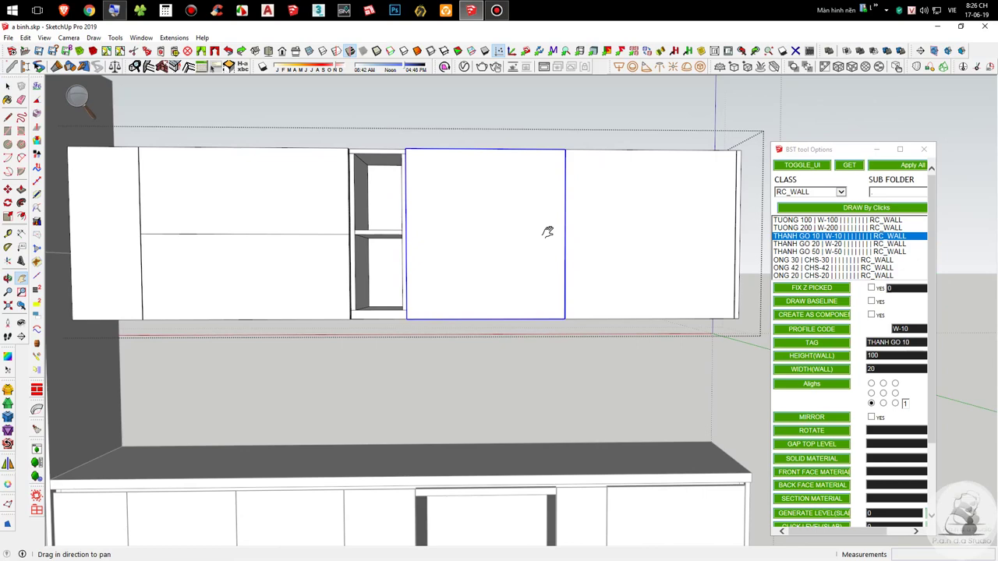
scroll(547, 231, up, 3)
click(467, 303)
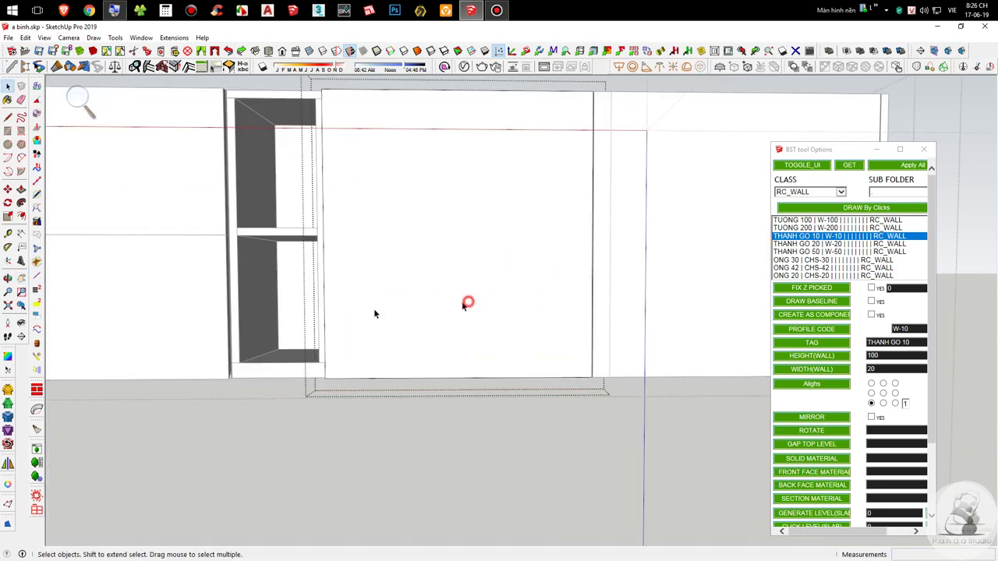
drag(209, 286, 779, 521)
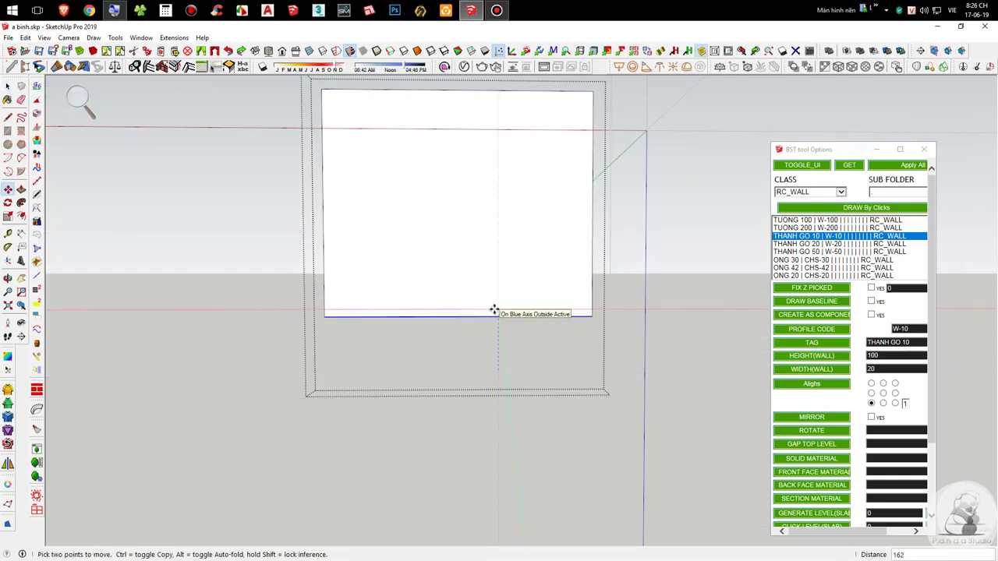
text(3)
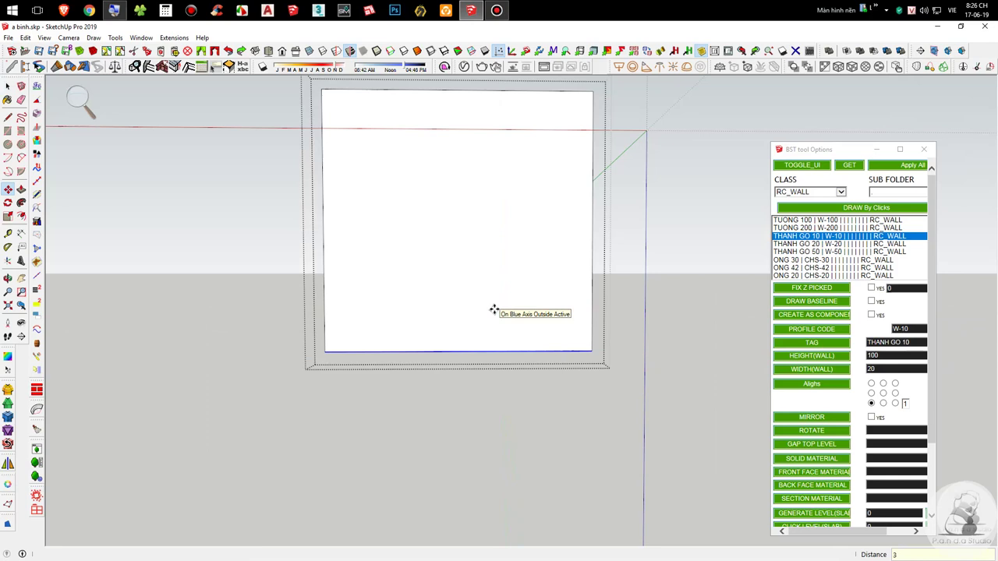
click(491, 348)
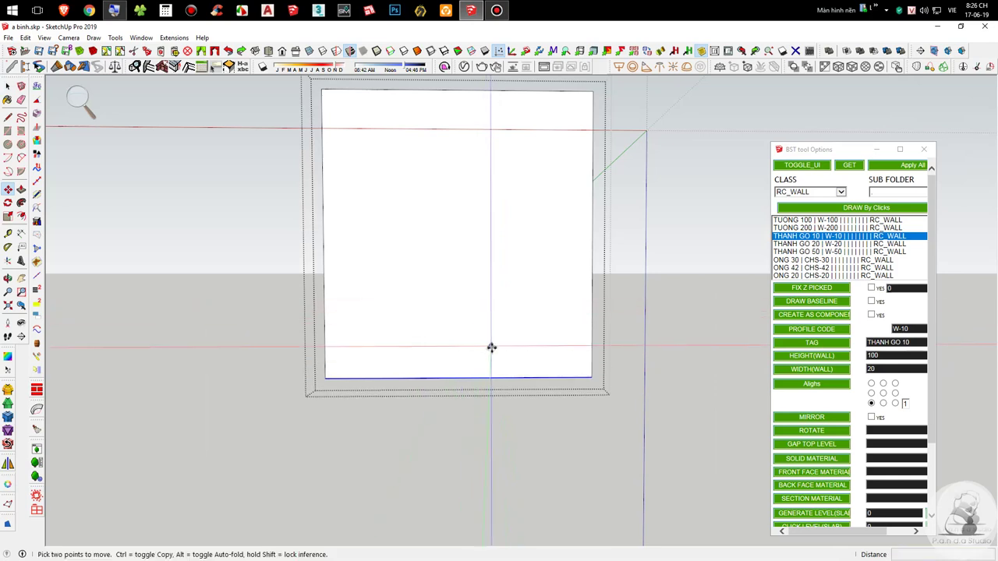
key(space)
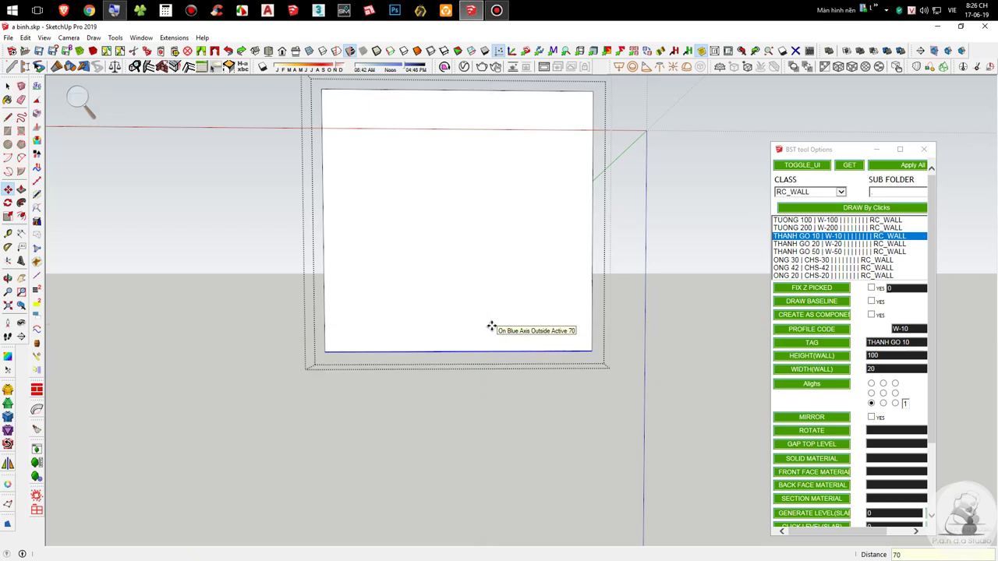
click(647, 479)
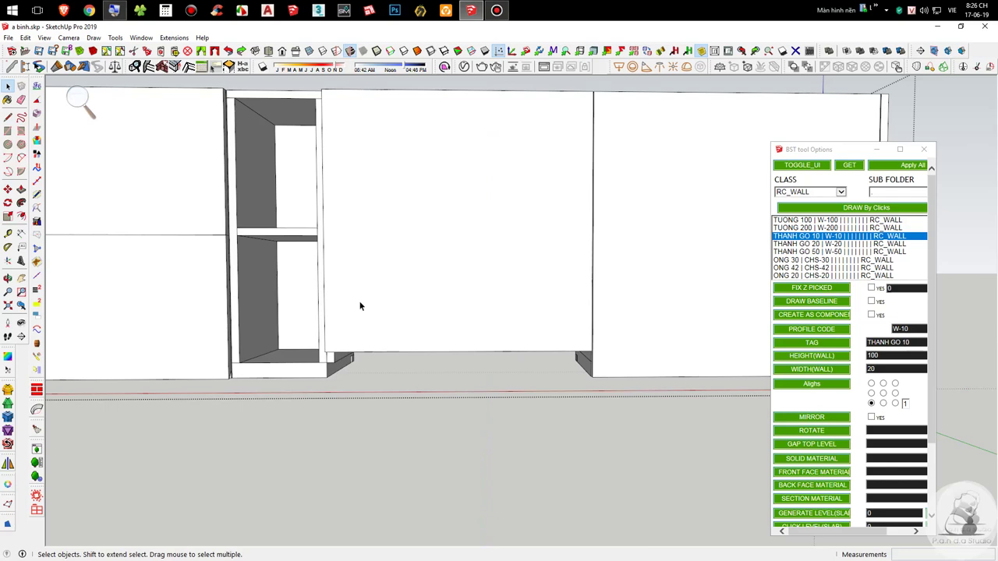
click(89, 9)
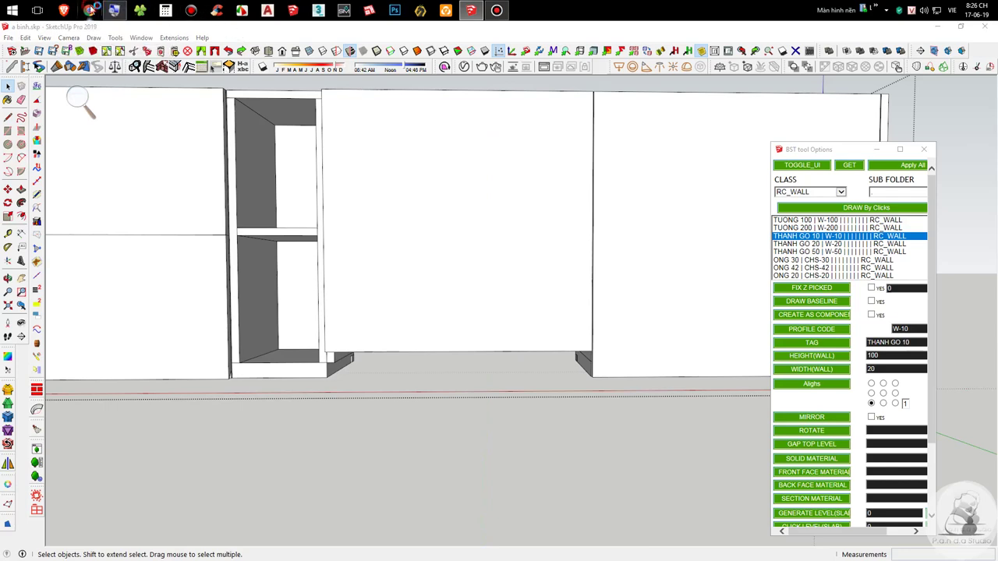
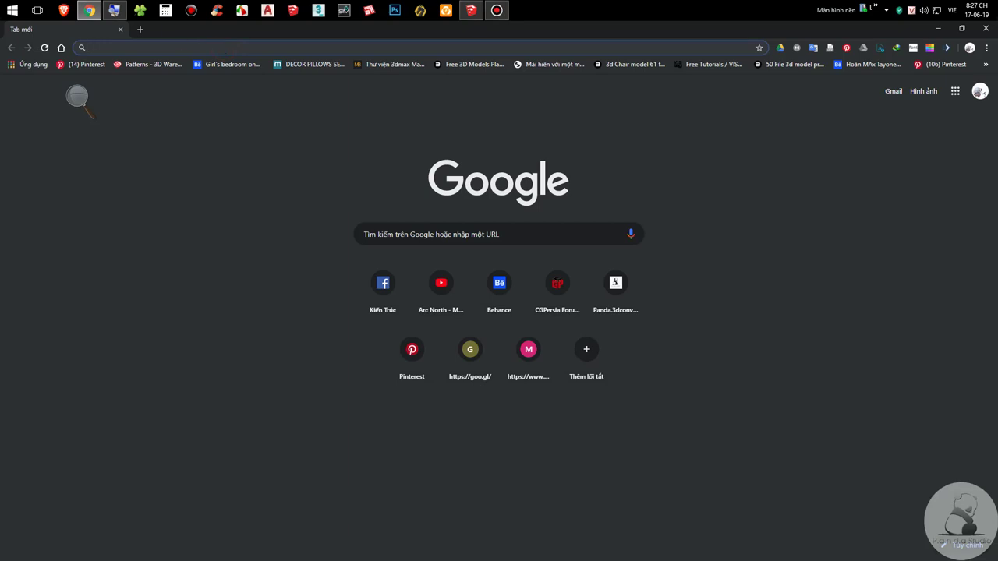
click(942, 31)
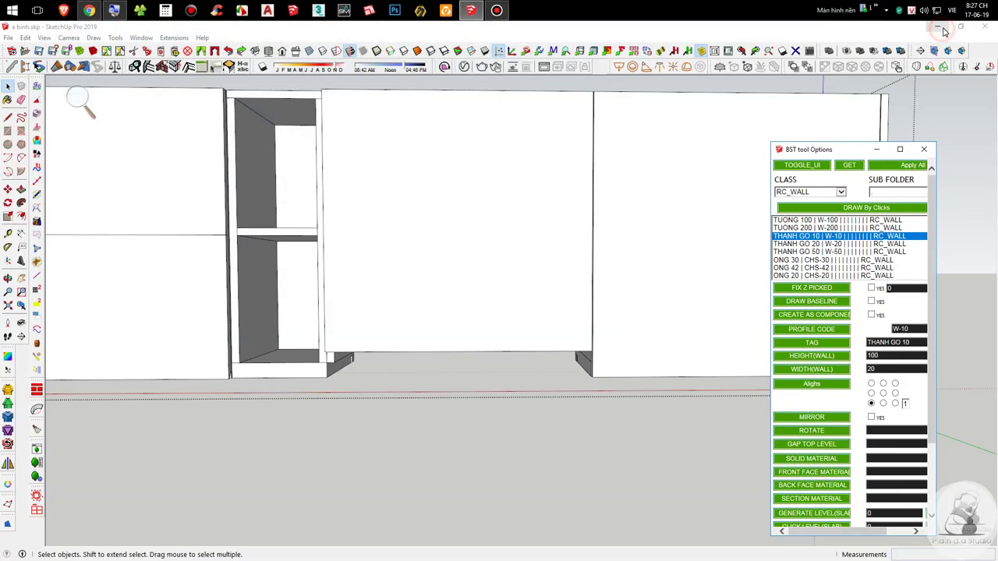
Step: Open the shortened door beside the slim shelved cabinet for editing and draw a vertical line down the middle of its face
middle_drag(511, 334, 358, 319)
double_click(440, 331)
middle_drag(479, 300, 508, 268)
scroll(268, 244, down, 3)
double_click(509, 268)
click(509, 268)
double_click(497, 257)
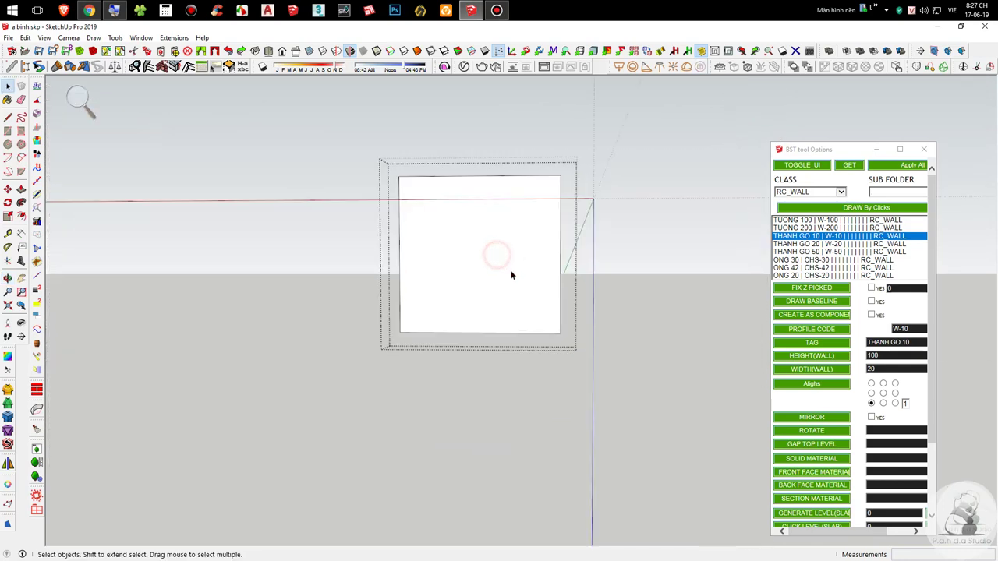
scroll(510, 276, up, 2)
key(l)
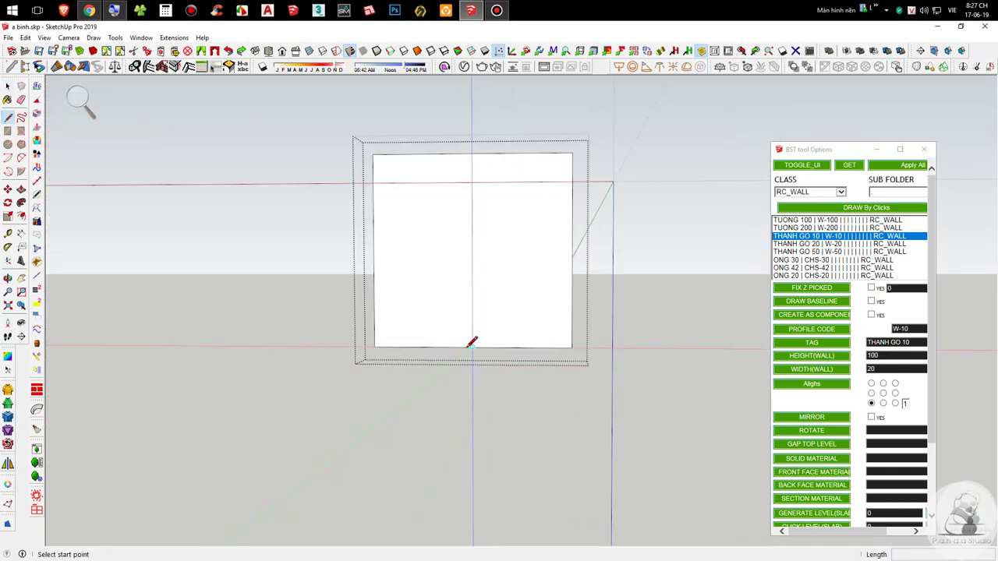
click(466, 347)
key(Escape)
click(473, 153)
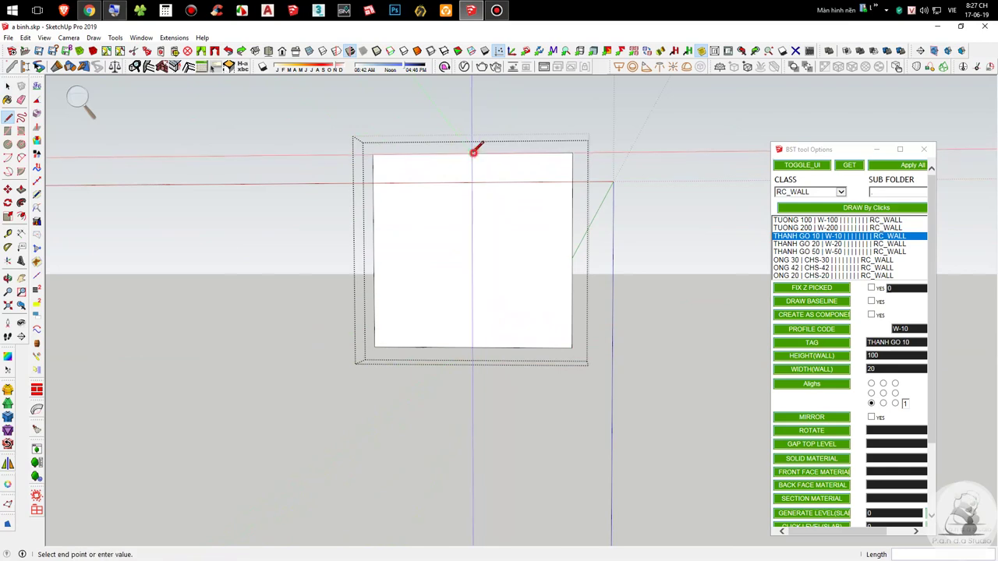
scroll(471, 153, up, 3)
middle_drag(416, 159, 334, 397)
scroll(452, 179, up, 4)
key(Escape)
click(503, 125)
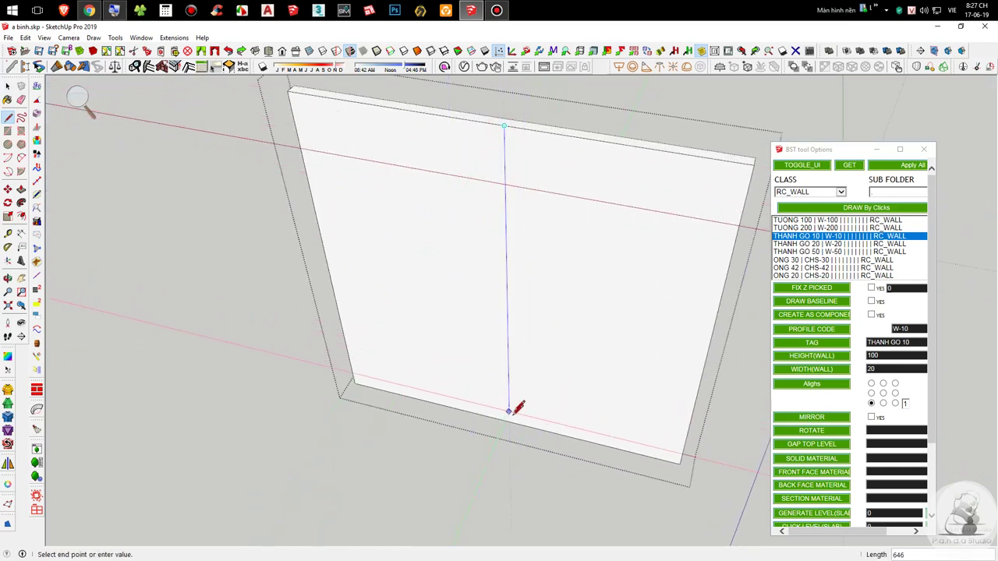
click(509, 421)
Step: Push the door's end face farthest from the slim cabinet inward 351 mm to the centre line
middle_drag(484, 347, 320, 315)
scroll(408, 303, down, 3)
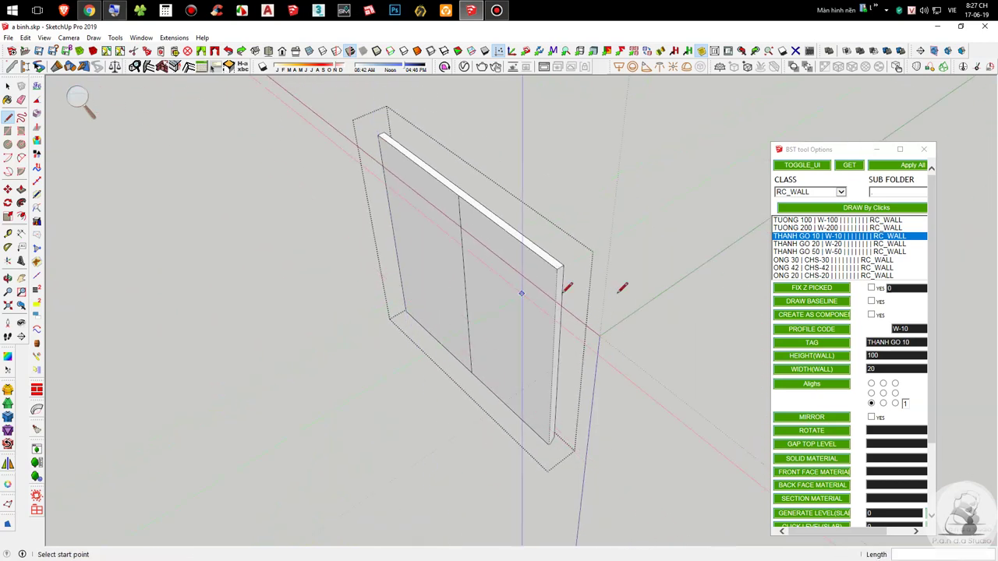
key(p)
scroll(564, 280, up, 4)
click(550, 278)
click(377, 281)
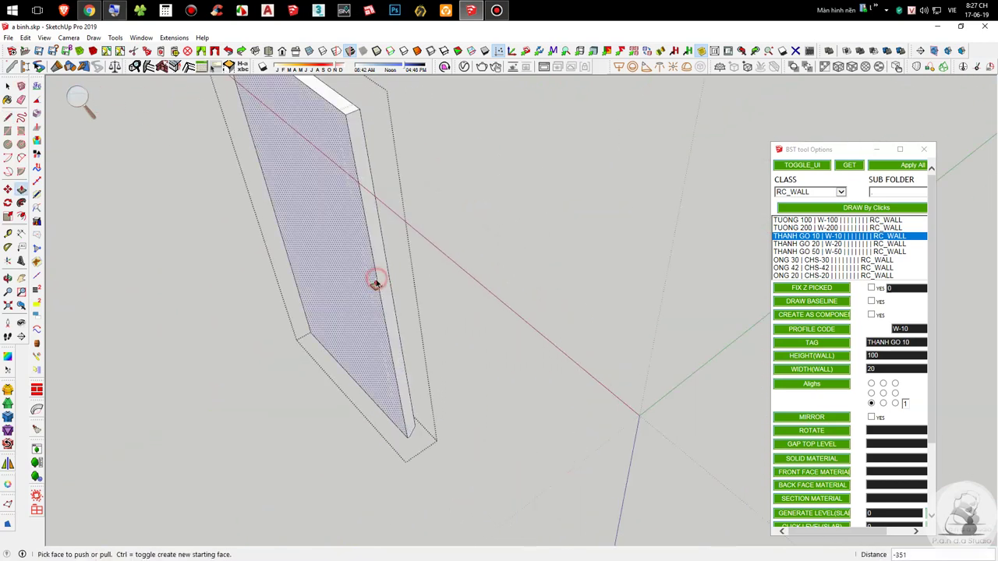
key(space)
Step: Leave the door group and copy the half-width door sideways to fill the other half of the opening
scroll(378, 283, down, 4)
click(462, 306)
middle_drag(466, 270, 374, 325)
click(334, 297)
scroll(296, 252, up, 2)
key(m)
scroll(278, 229, up, 4)
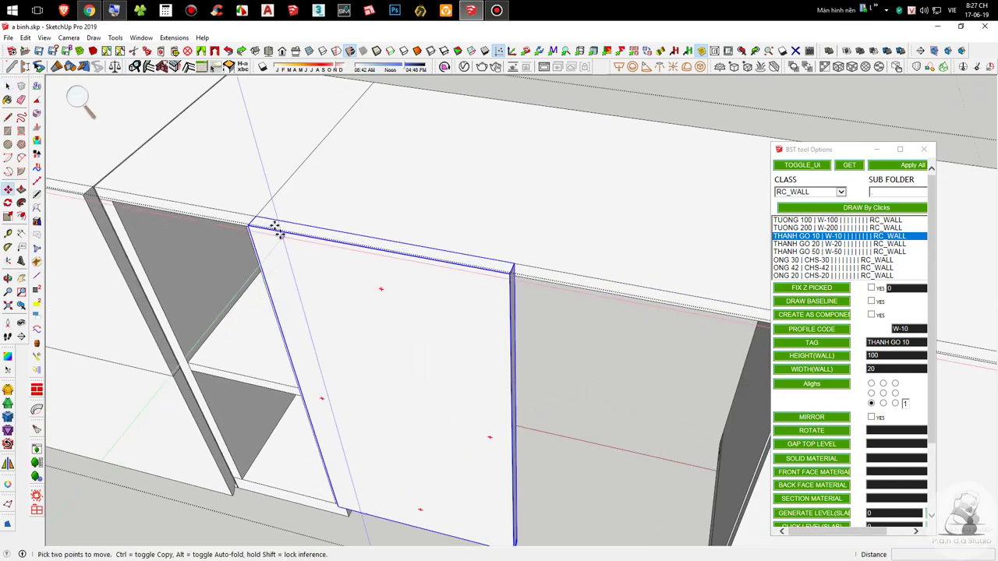
click(244, 229)
key(ctrl)
scroll(244, 229, down, 2)
click(520, 280)
key(space)
Step: Inspect the pair of half-width doors from the front and from inside the open back of the cabinet
scroll(435, 269, down, 4)
middle_drag(463, 272, 272, 446)
shift+middle_drag(410, 455, 444, 341)
scroll(432, 420, up, 5)
middle_drag(485, 406, 301, 398)
scroll(234, 392, up, 3)
scroll(273, 383, down, 4)
key(space)
middle_drag(508, 253, 501, 316)
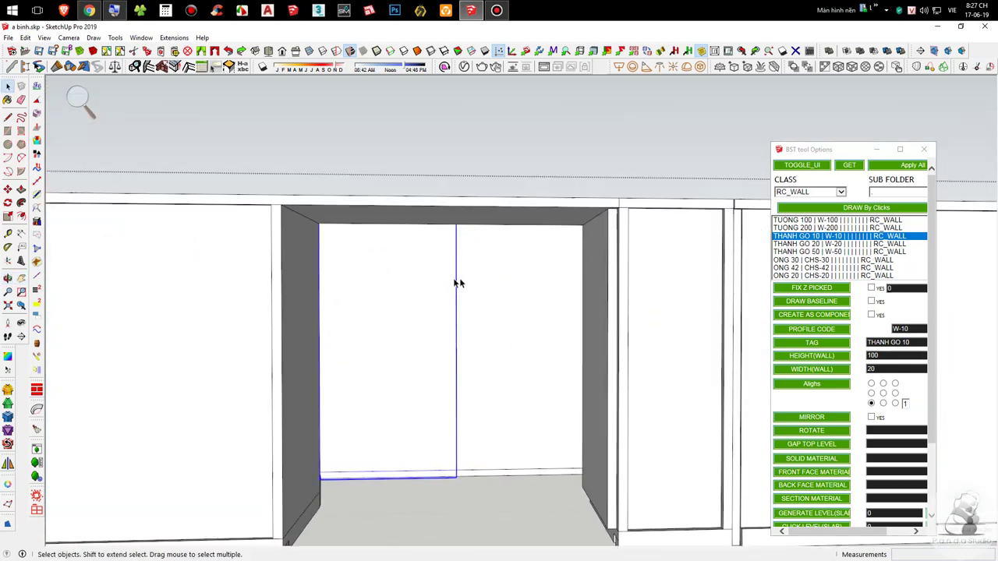
Step: Try deleting the half-width door next to the slim shelved cabinet
middle_drag(547, 269, 380, 275)
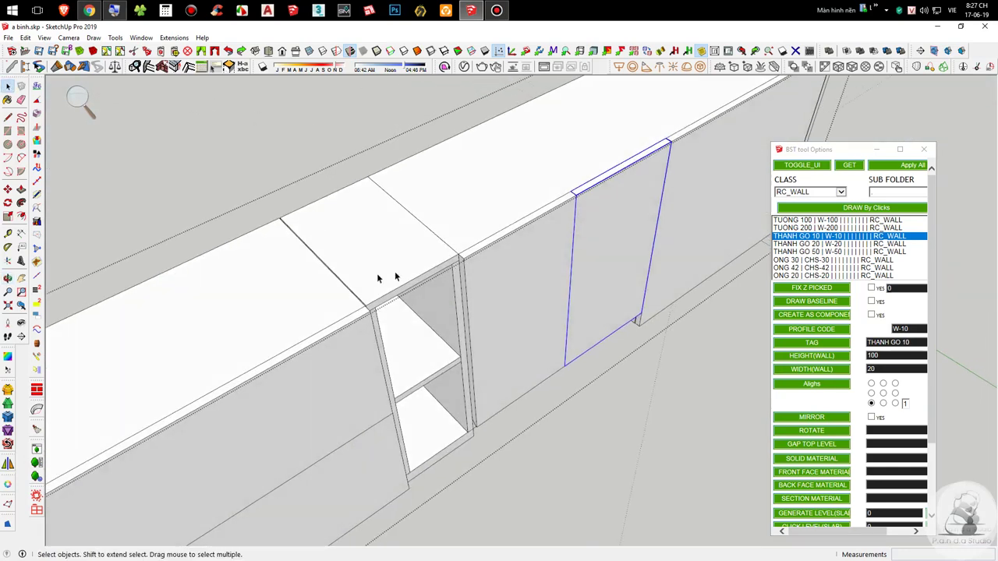
click(539, 267)
key(Delete)
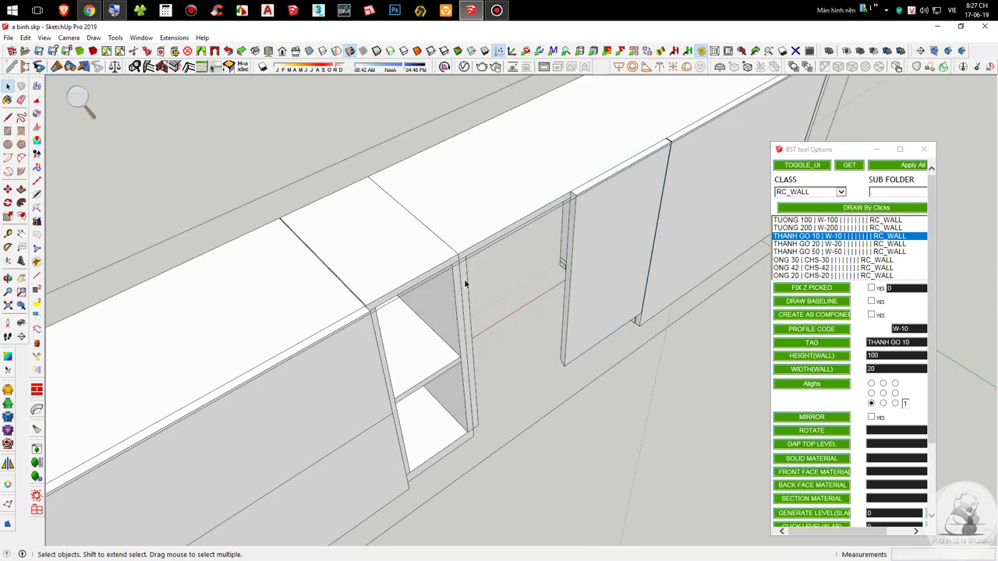
Step: Copy the opening's side panel next to the slim cabinet about 682 mm across to the opposite side of the opening
middle_drag(429, 291, 575, 204)
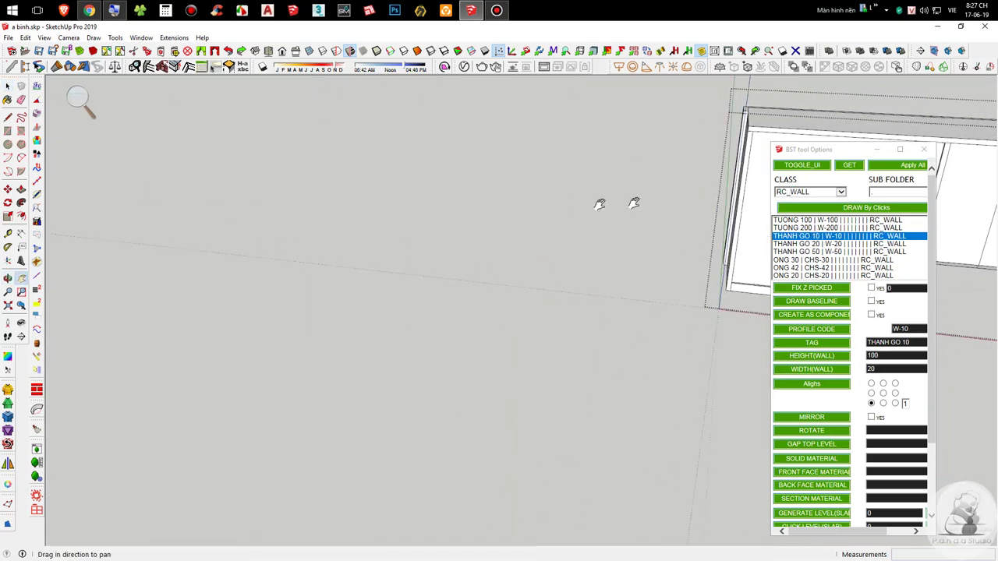
shift+middle_drag(644, 202, 272, 223)
scroll(647, 215, up, 3)
middle_drag(621, 230, 653, 177)
click(669, 162)
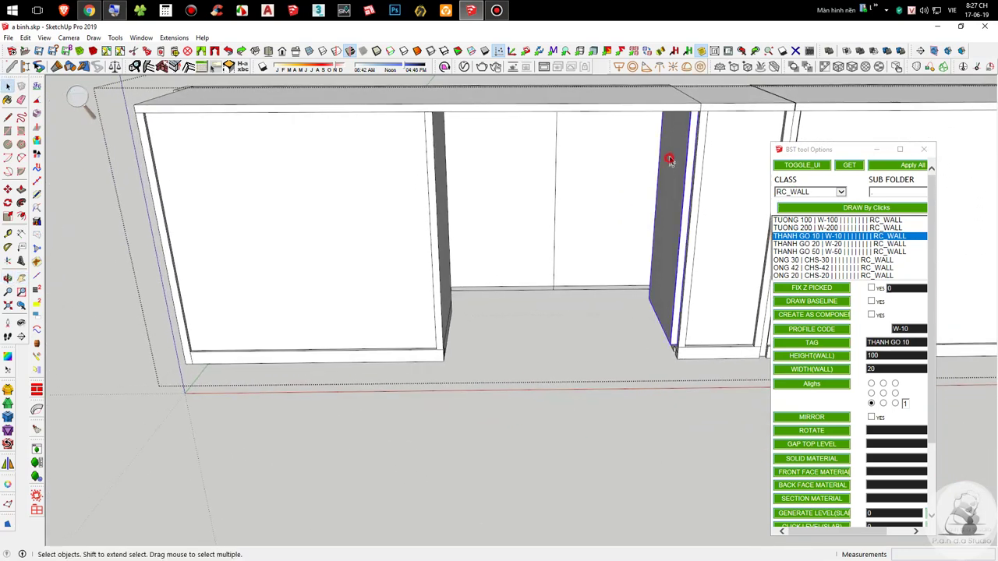
scroll(669, 161, up, 3)
key(m)
click(693, 185)
key(ctrl)
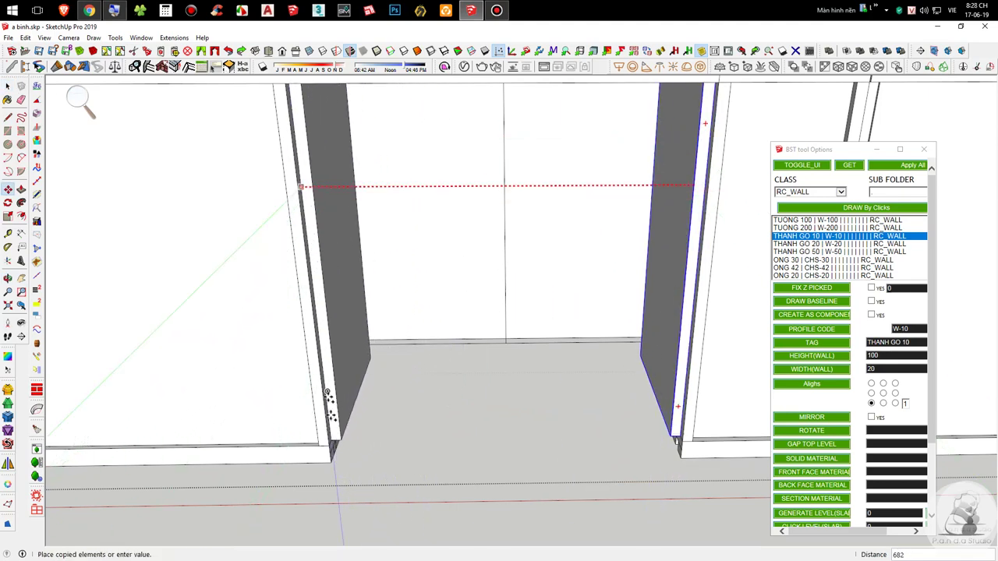
click(327, 444)
scroll(488, 268, down, 5)
key(space)
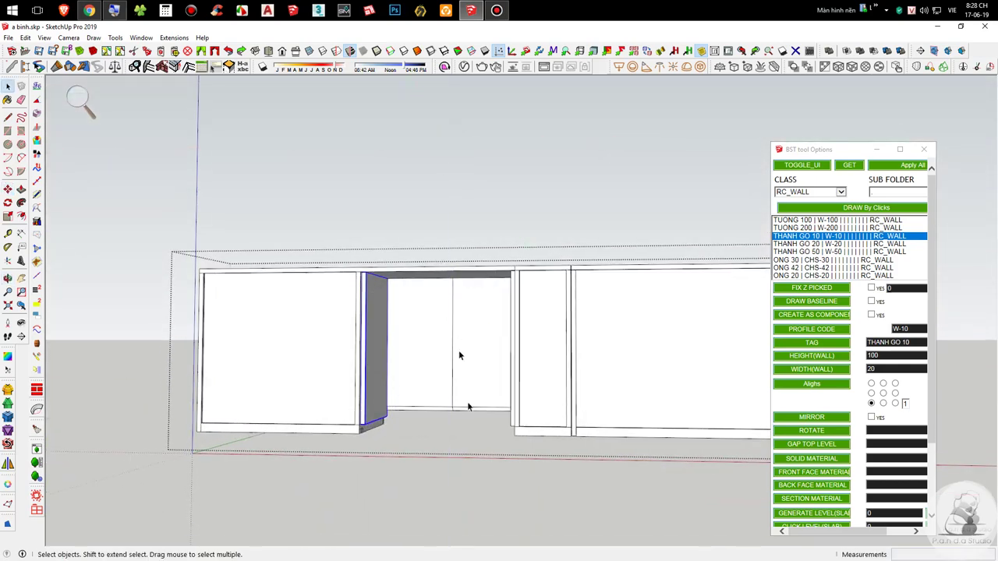
Step: Select both side panels of the opening and scale their lower ends vertically to the half-width doors' bottom edge
scroll(455, 423, up, 6)
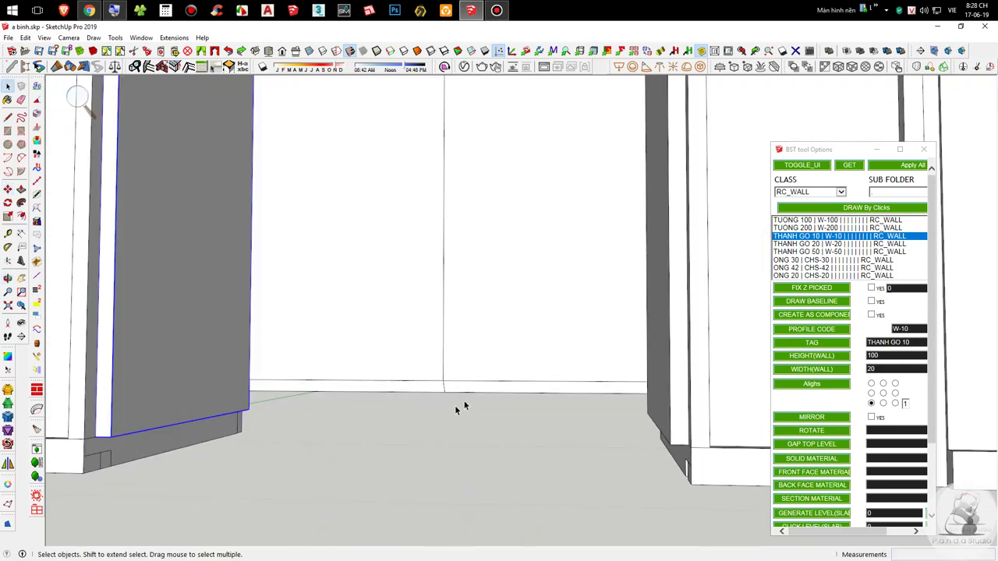
scroll(455, 409, down, 5)
middle_drag(523, 372, 545, 331)
scroll(561, 359, up, 3)
middle_drag(636, 372, 662, 346)
shift+click(684, 368)
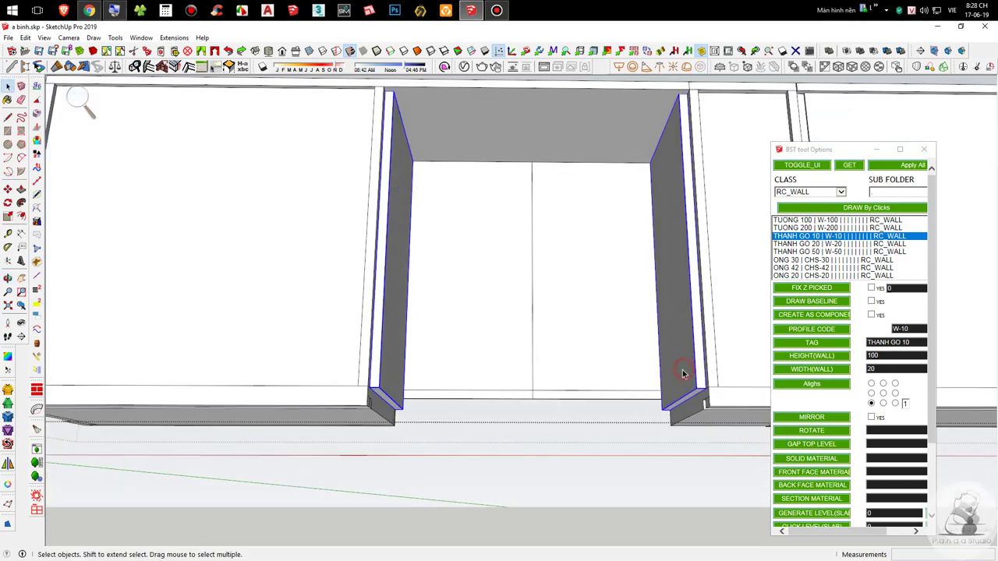
key(s)
scroll(527, 392, up, 2)
mouse_move(531, 403)
middle_down()
mouse_move(466, 141)
mouse_move(463, 339)
middle_up()
middle_drag(553, 361, 382, 456)
drag(353, 459, 396, 405)
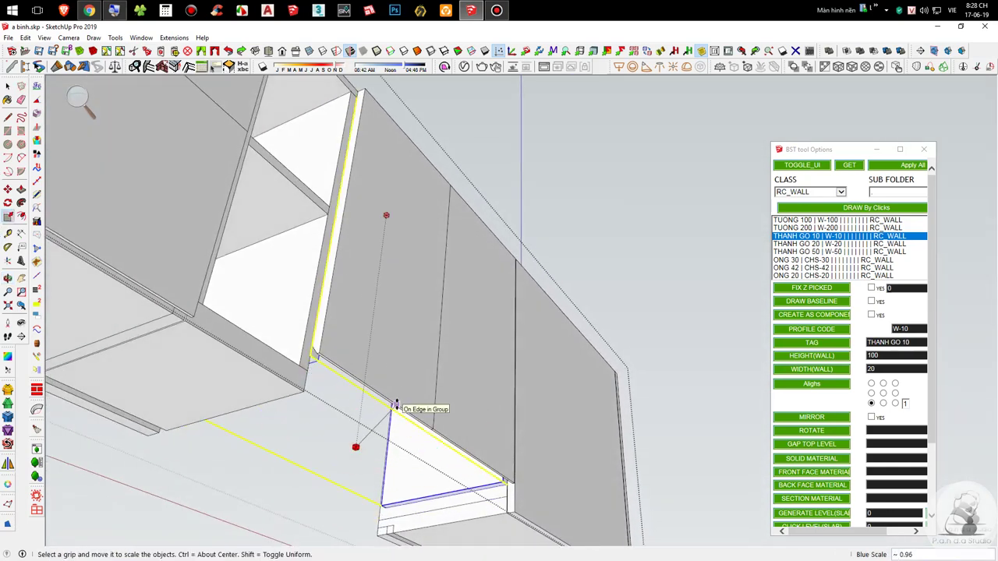
scroll(396, 405, up, 4)
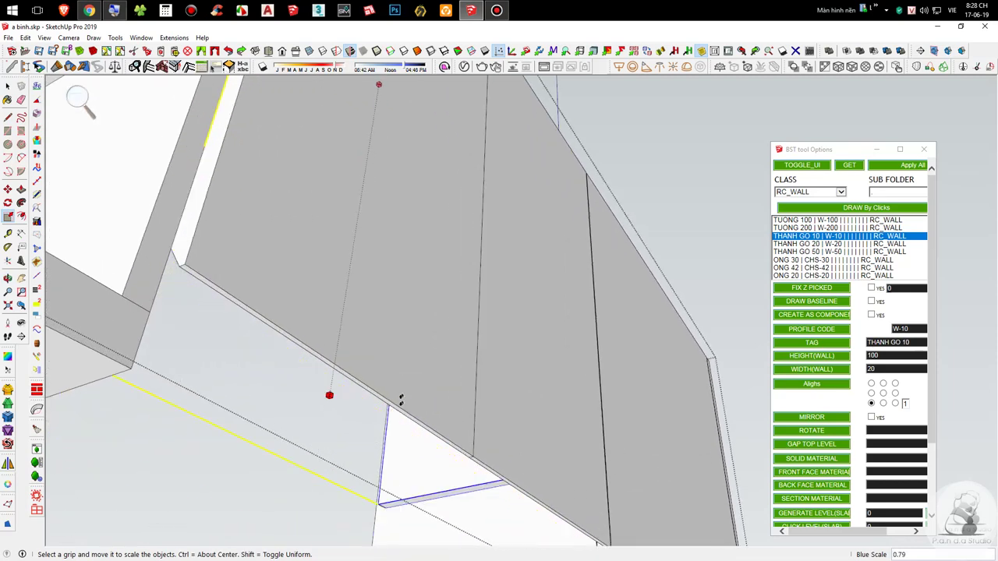
click(398, 403)
key(space)
scroll(522, 243, down, 5)
middle_drag(506, 231, 920, 389)
shift+middle_drag(581, 376, 209, 259)
scroll(259, 238, up, 3)
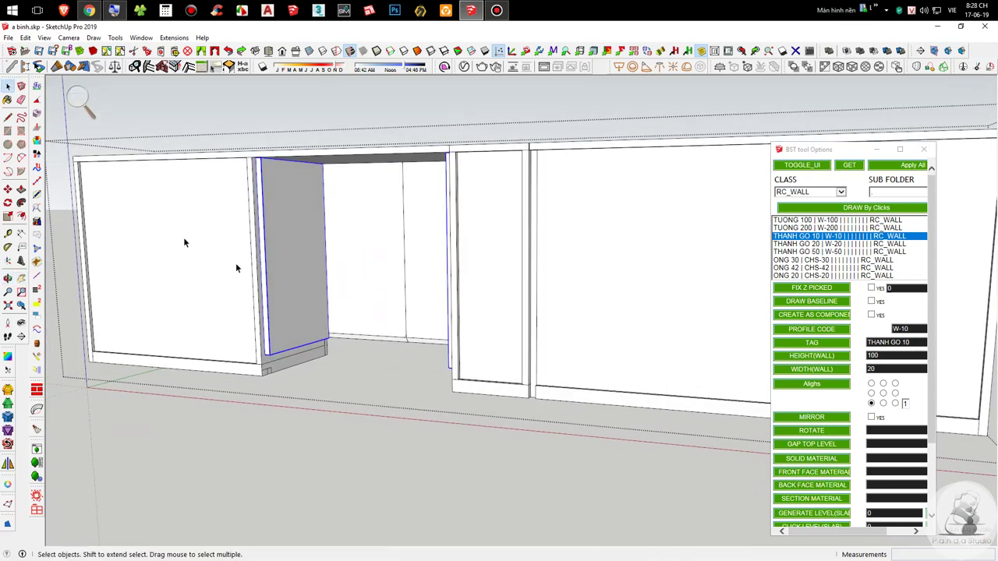
Step: Switch to Chrome, search Google for "malloca", open the official Malloca site and dismiss its promotional pop-up
click(89, 10)
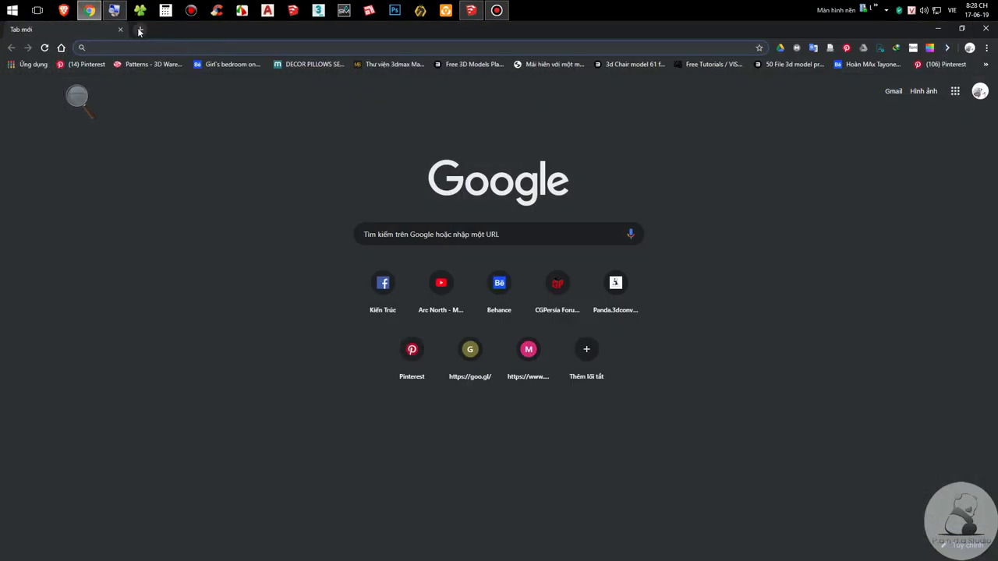
text(mal)
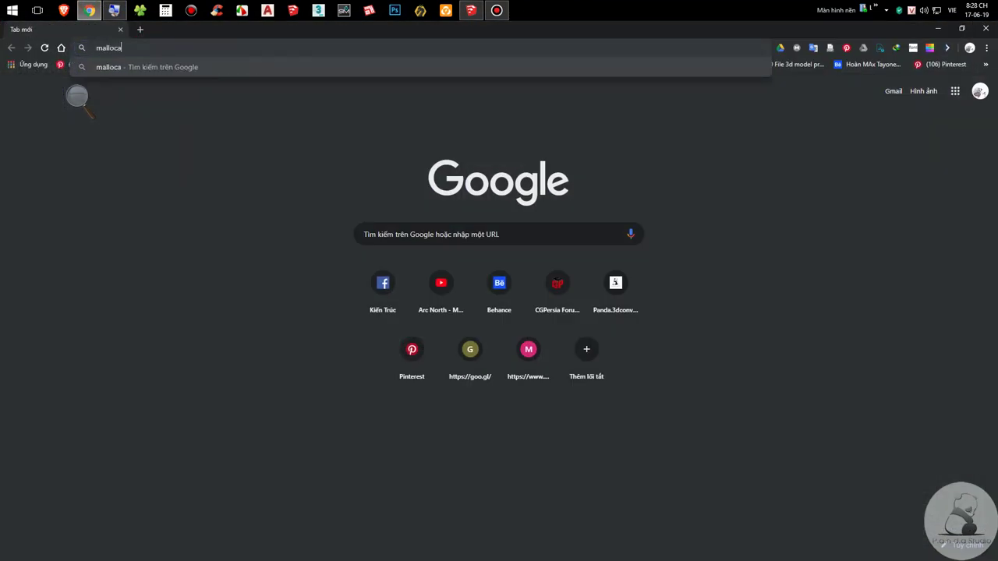
text(loca)
key(Return)
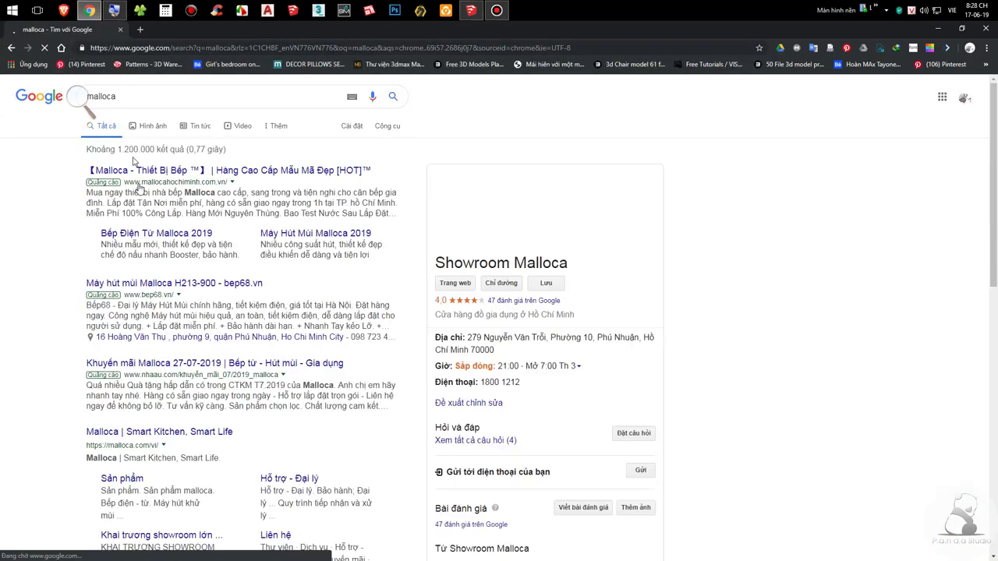
click(184, 433)
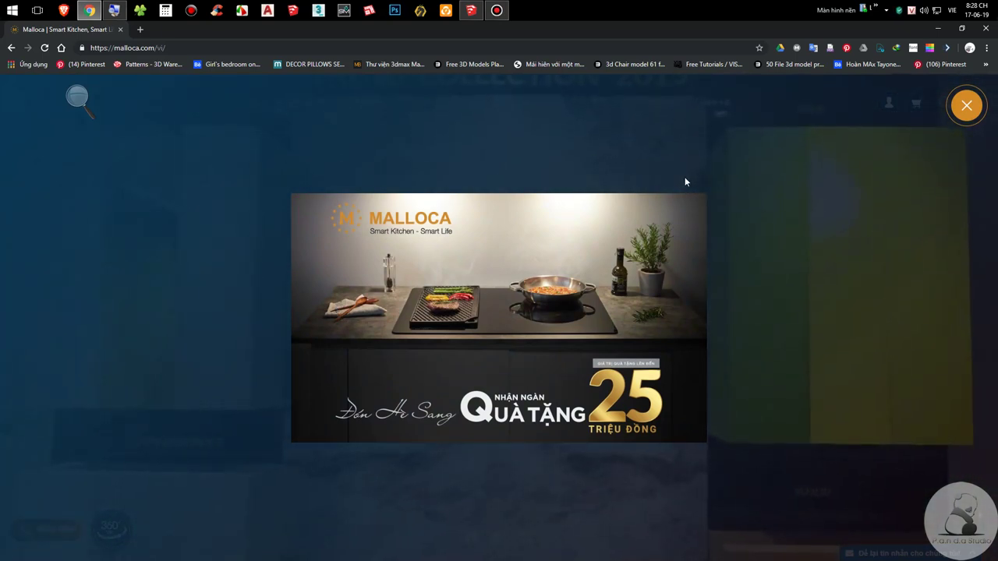
click(966, 106)
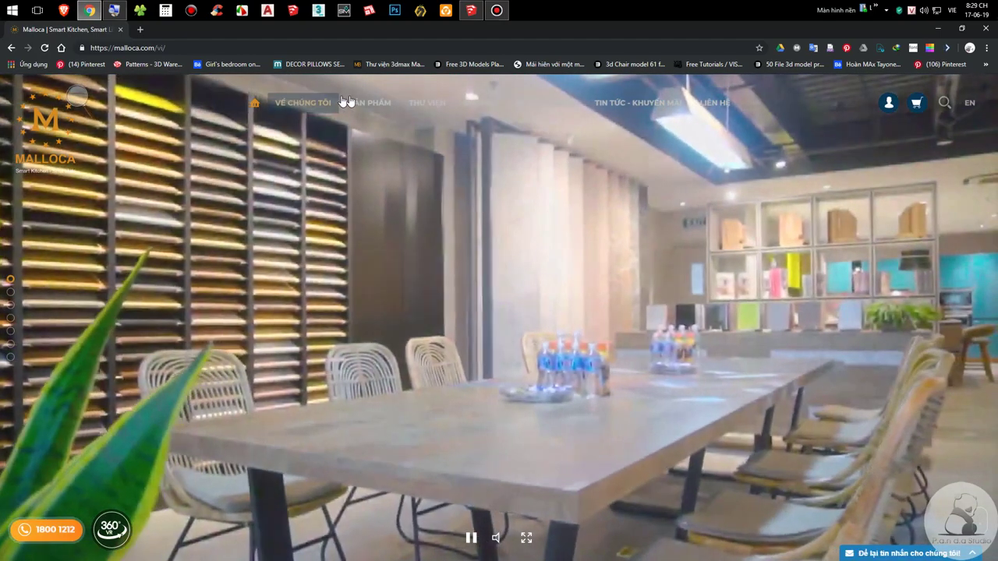
Step: Browse the Máy hút khử mùi products and examine the K1153 hood in the Máy hút mùi âm tủ category
mouse_move(372, 104)
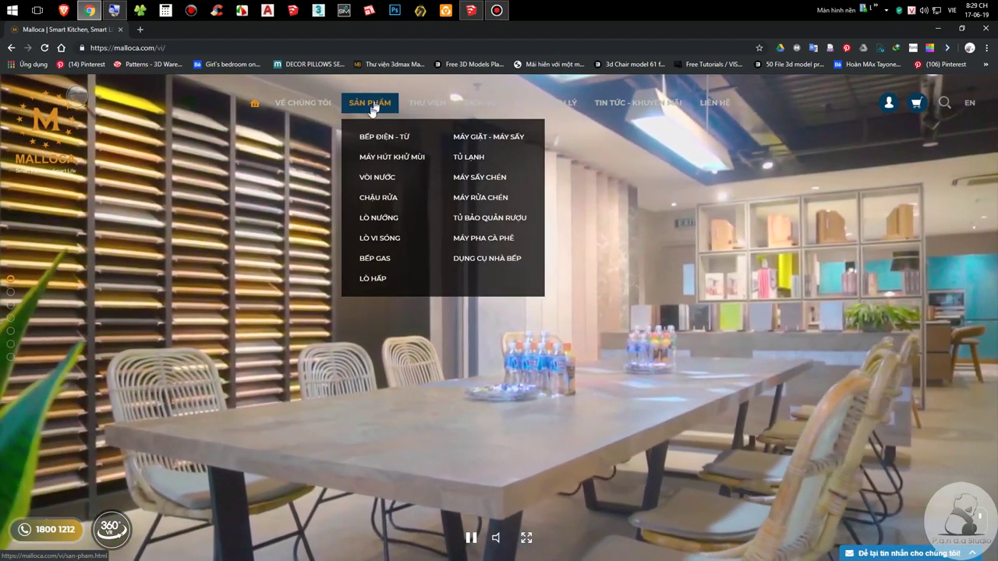
click(391, 157)
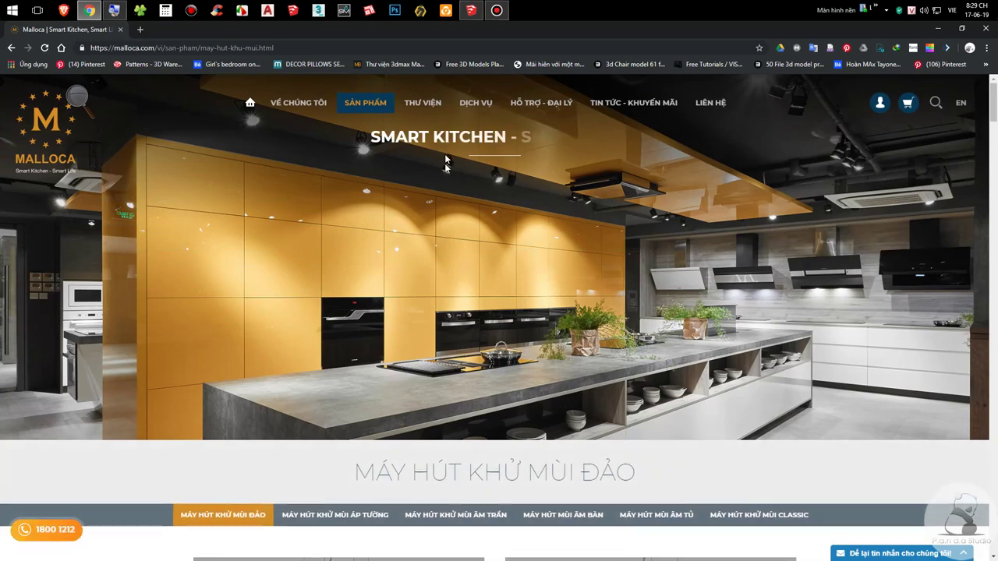
scroll(248, 324, down, 3)
scroll(208, 307, down, 1)
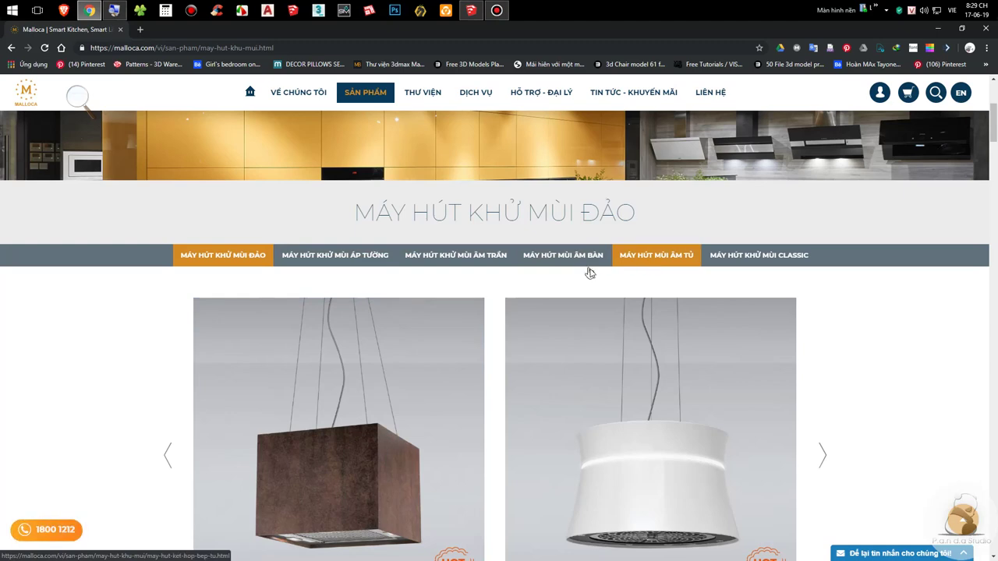
click(646, 258)
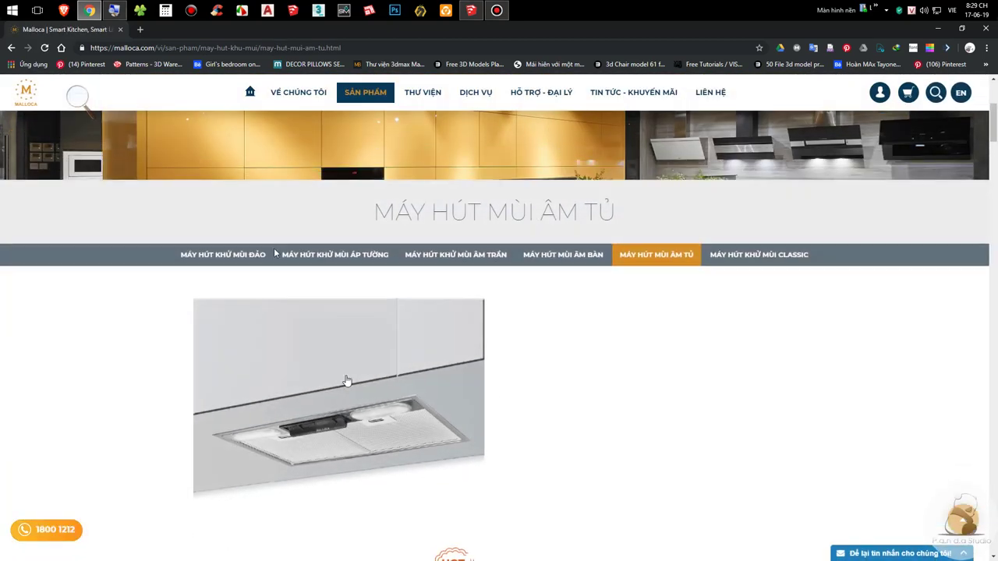
scroll(408, 307, down, 3)
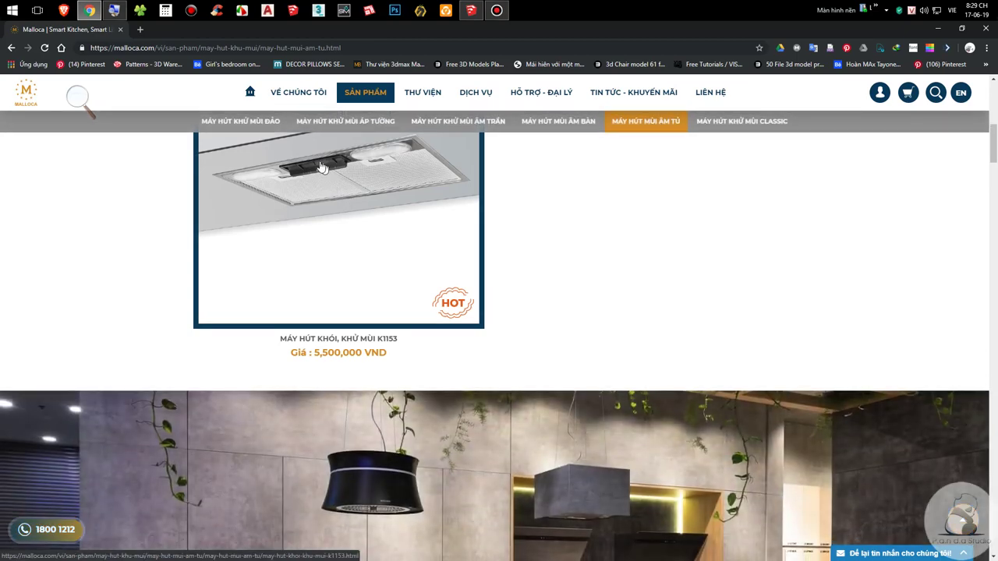
scroll(333, 187, down, 2)
scroll(289, 278, up, 2)
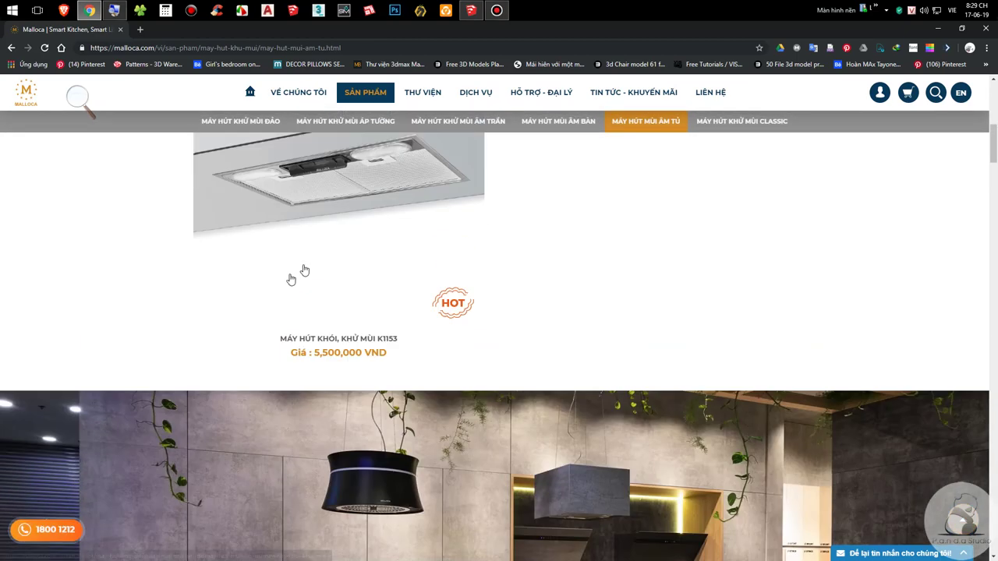
scroll(323, 269, up, 1)
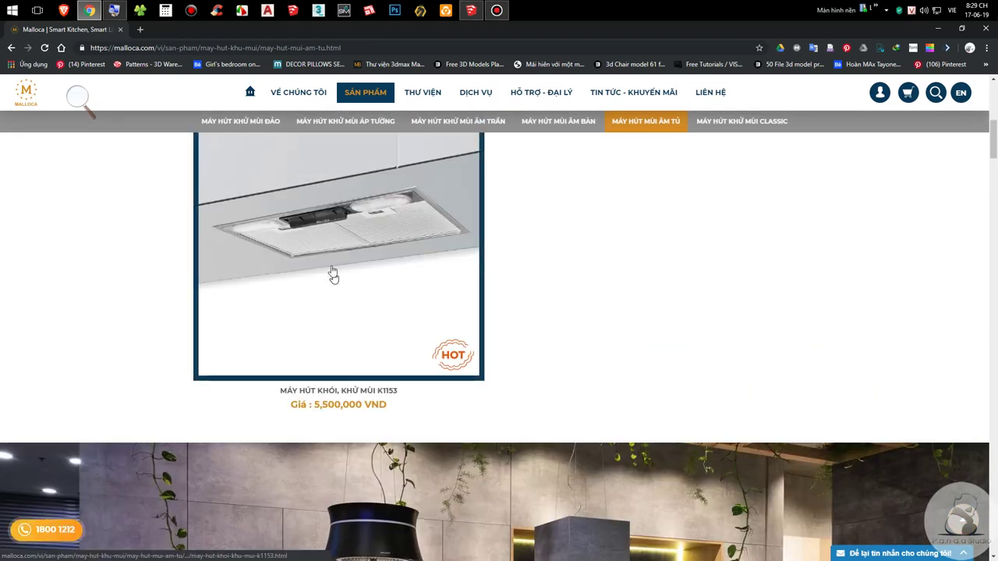
Step: Compare the specifications and dimensions of the K1509 TC, K1506 TC, K1507 TC and H205.7 built-in hoods
scroll(332, 218, down, 15)
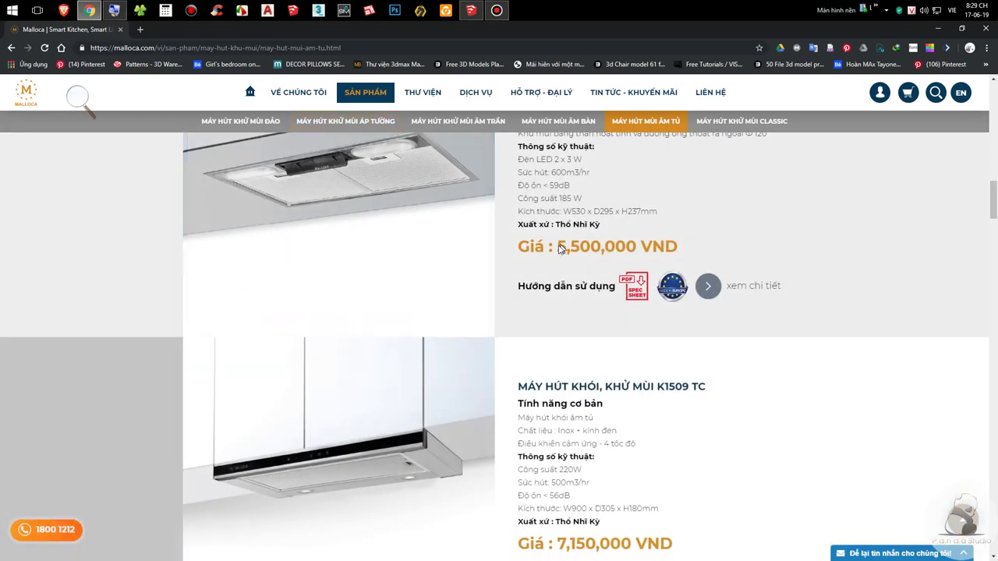
scroll(766, 316, down, 3)
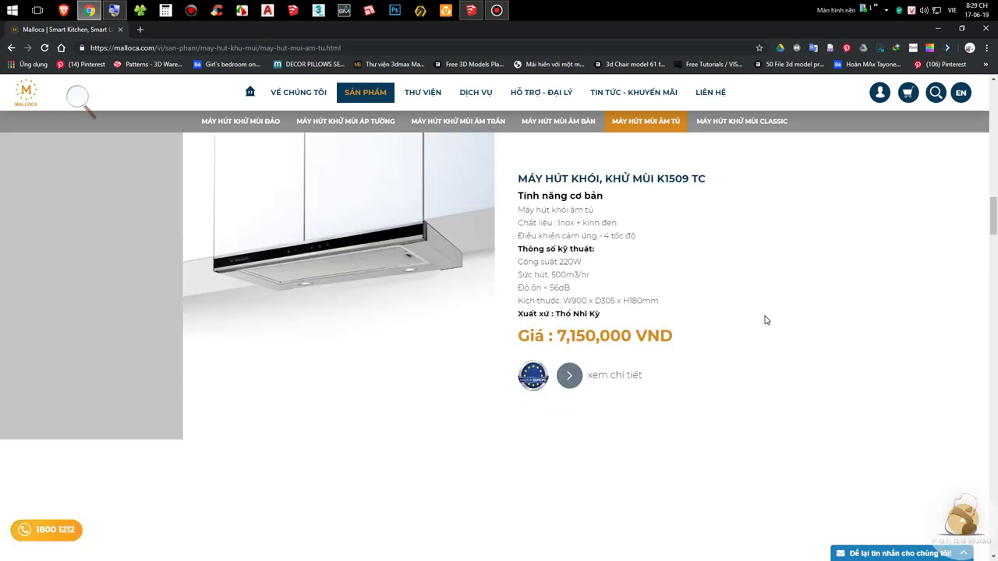
scroll(377, 249, down, 5)
scroll(376, 248, up, 2)
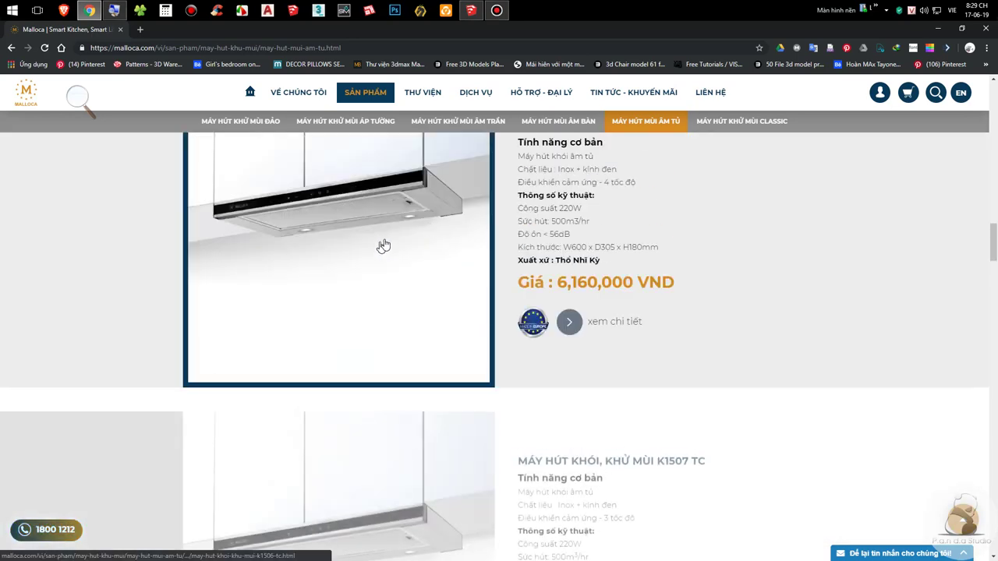
scroll(557, 236, up, 2)
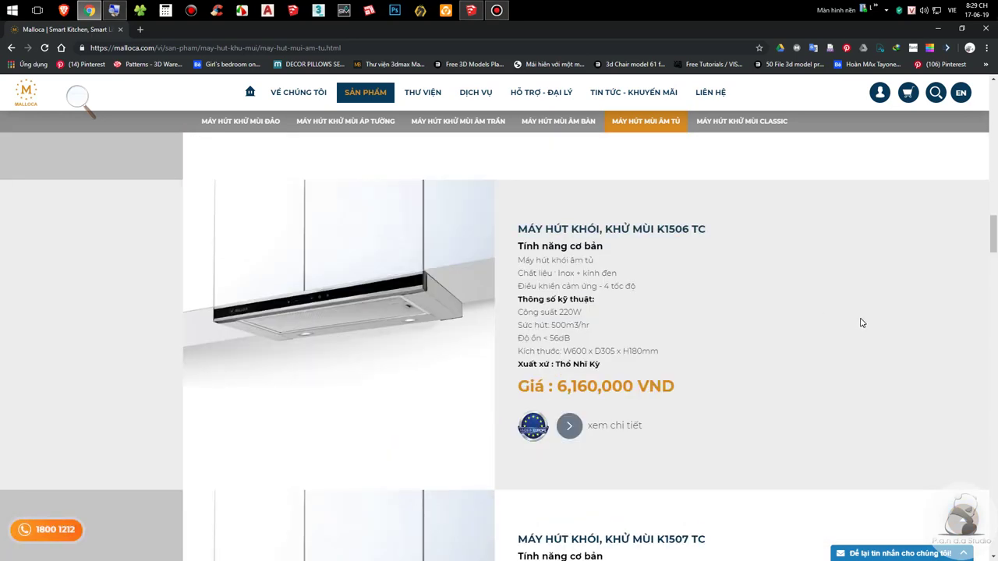
scroll(862, 323, down, 3)
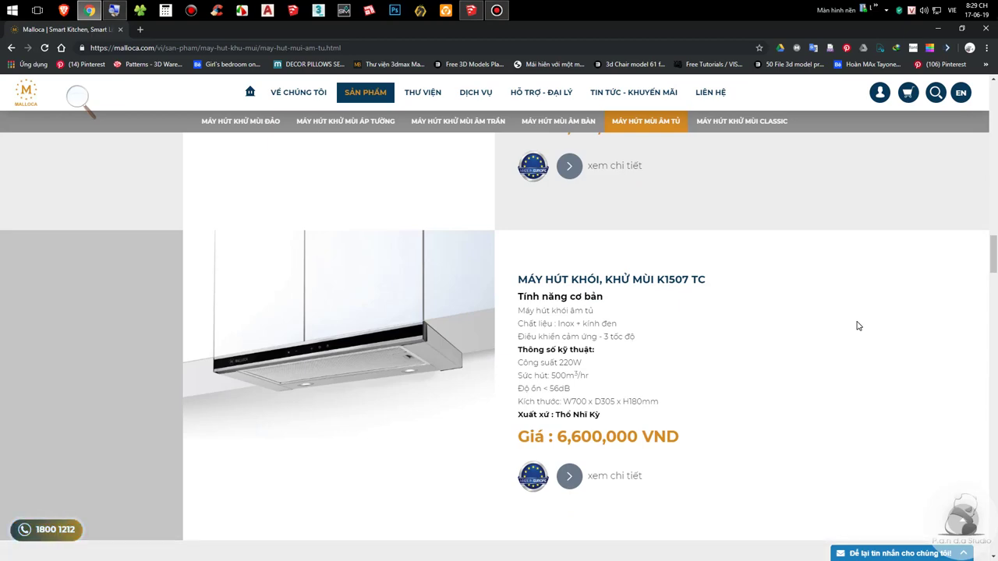
scroll(857, 326, down, 5)
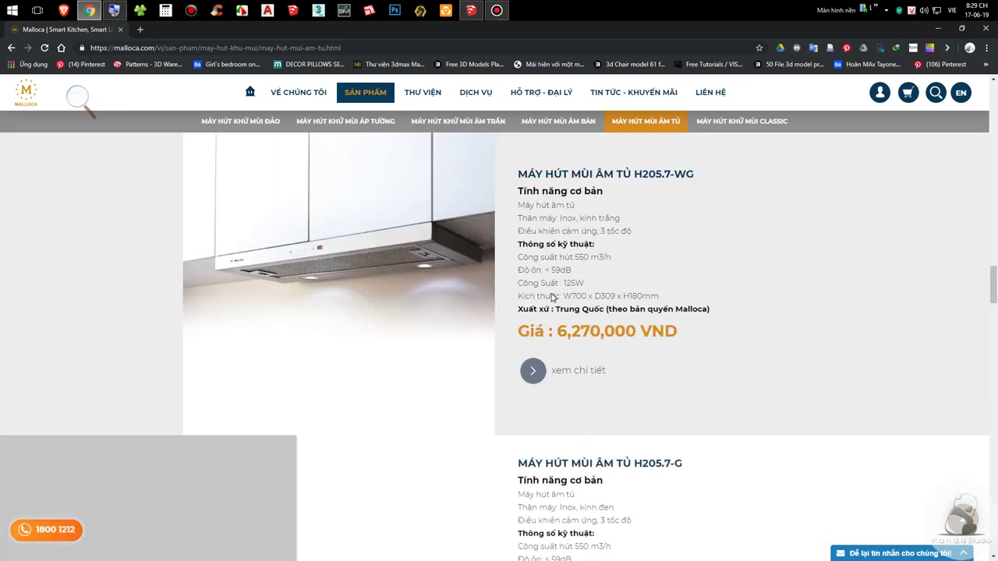
scroll(686, 195, up, 1)
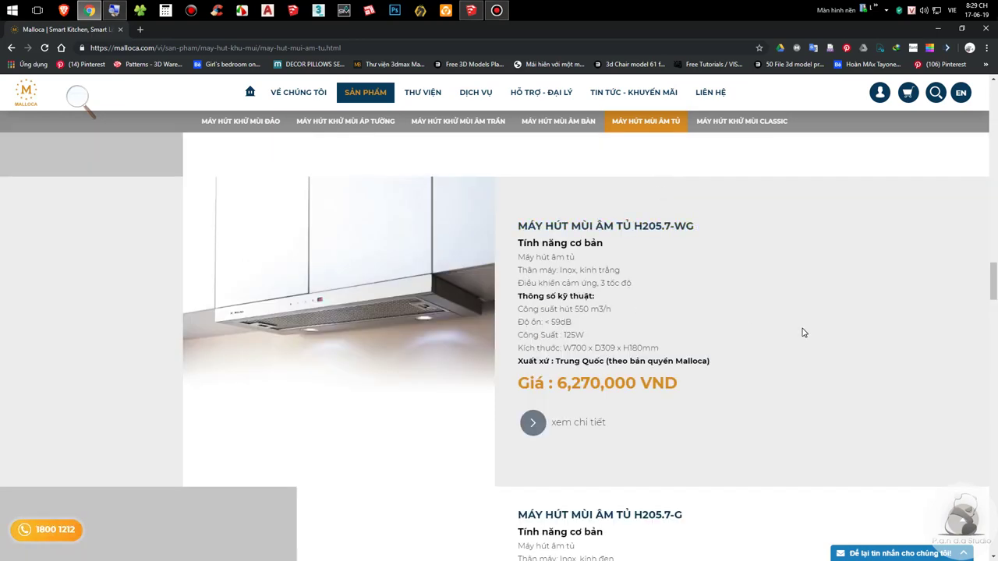
scroll(680, 322, up, 3)
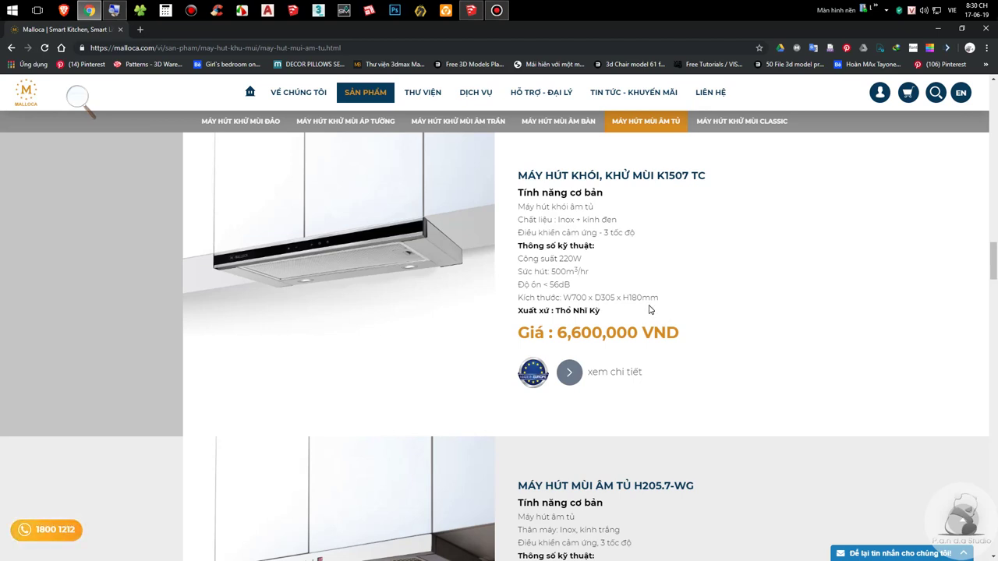
scroll(650, 309, down, 2)
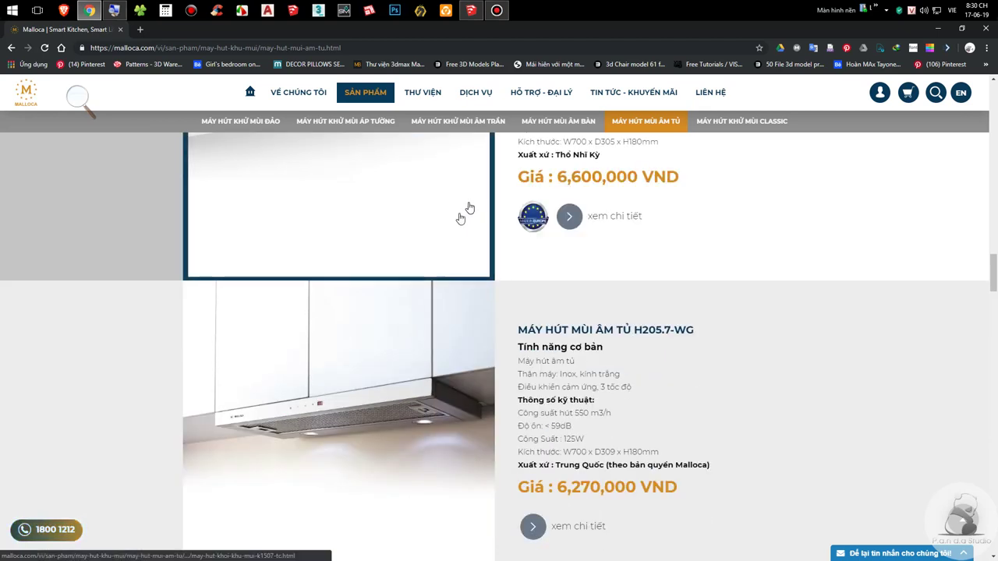
scroll(399, 420, down, 1)
scroll(399, 420, down, 1)
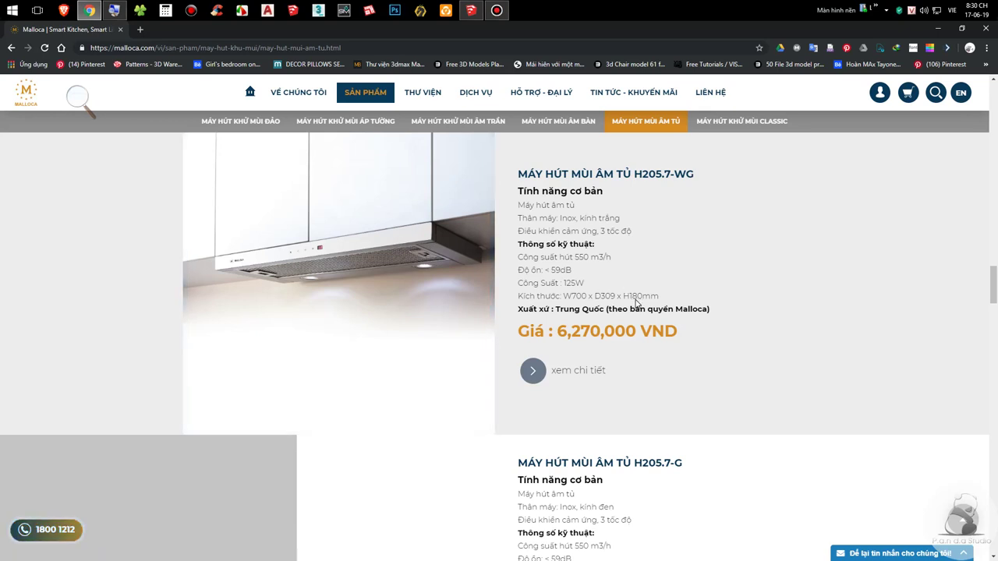
scroll(637, 302, down, 1)
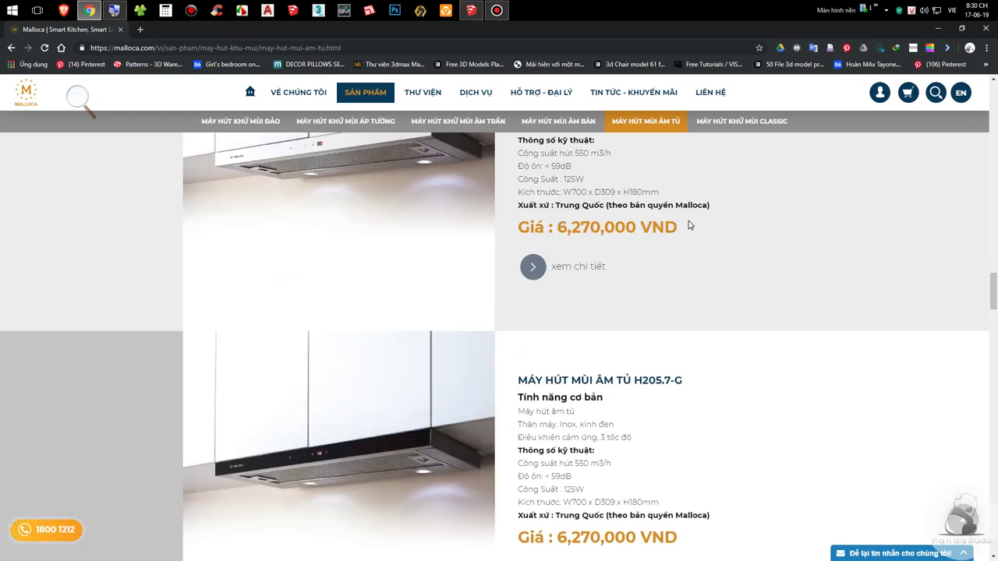
Step: Look through the remaining built-in hoods, from ARNO-K0709 and K1507 down to H204.7, and check their dimensions
scroll(574, 300, down, 5)
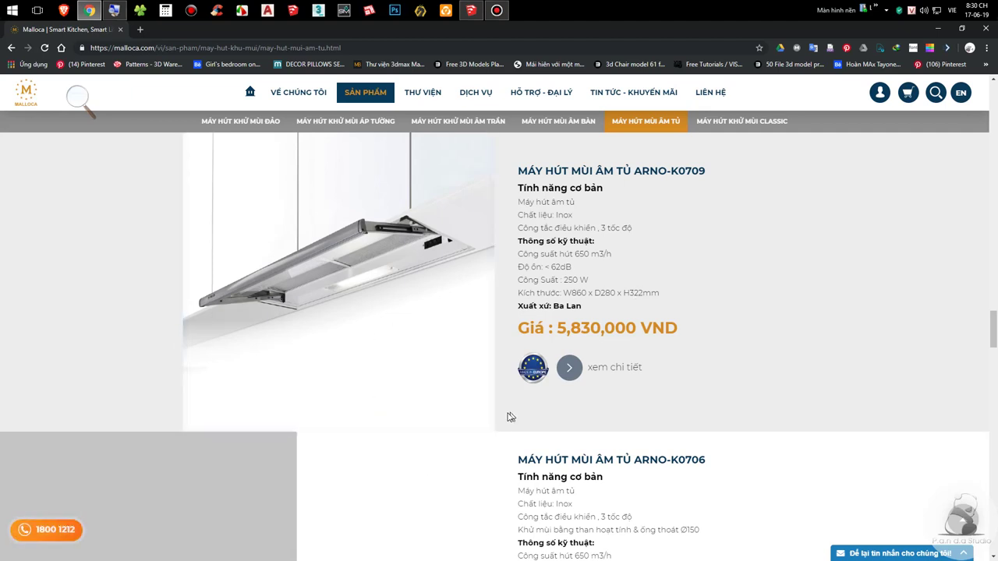
scroll(510, 414, down, 3)
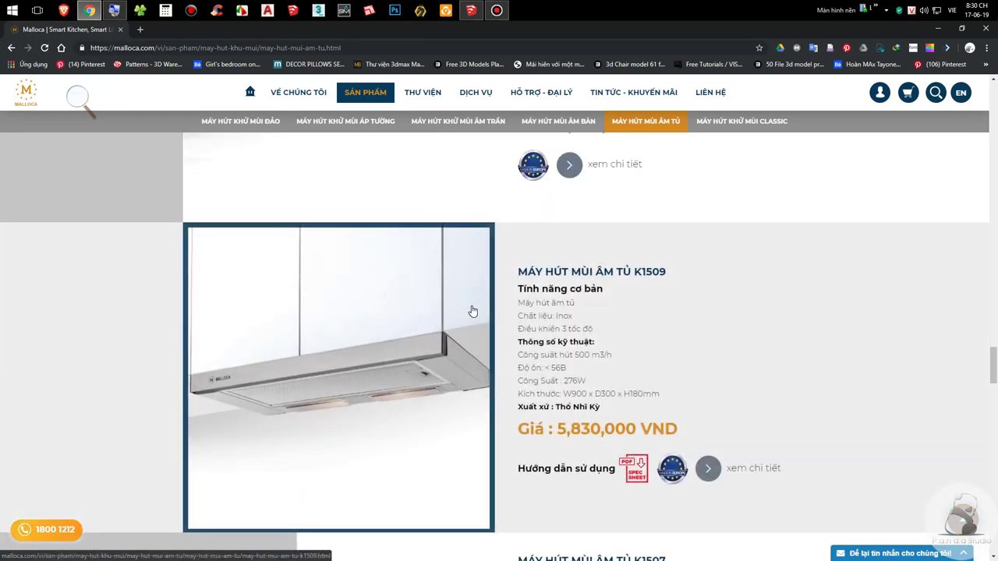
scroll(355, 345, down, 3)
scroll(355, 345, down, 10)
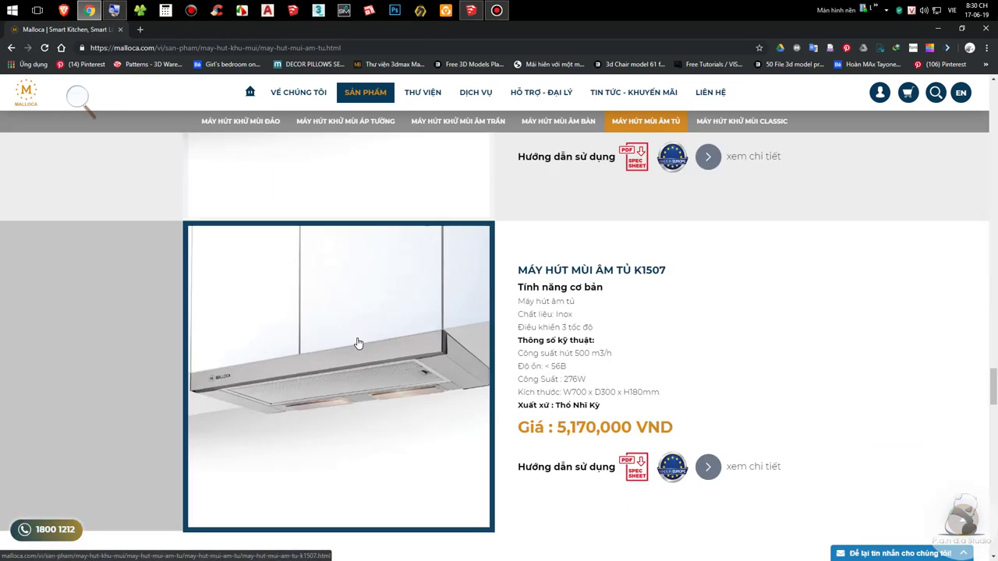
scroll(368, 328, down, 12)
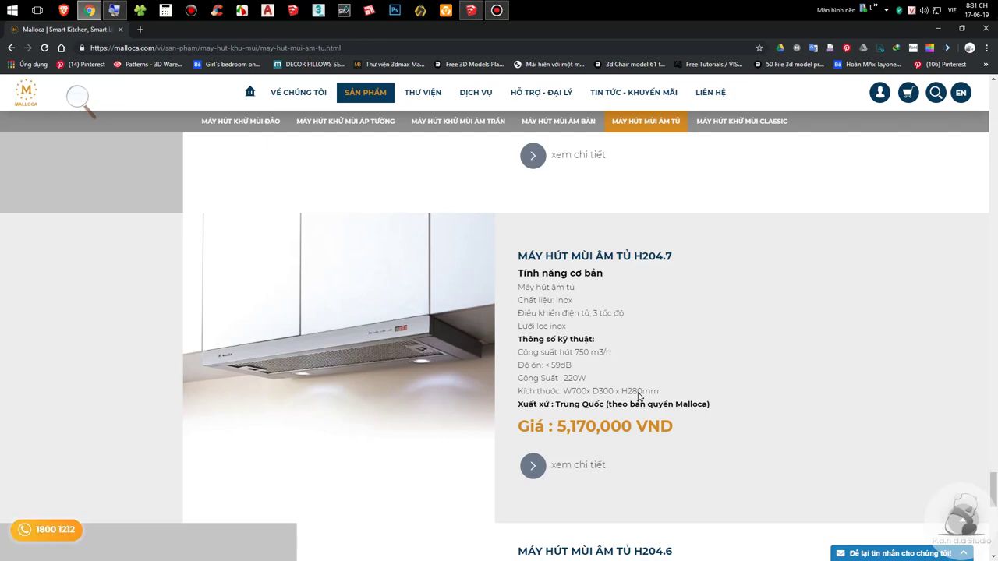
Step: Switch back to SketchUp and create a horizontal tape-measure guide about 300 mm above the cabinet's base edge, beside the hood opening
click(935, 31)
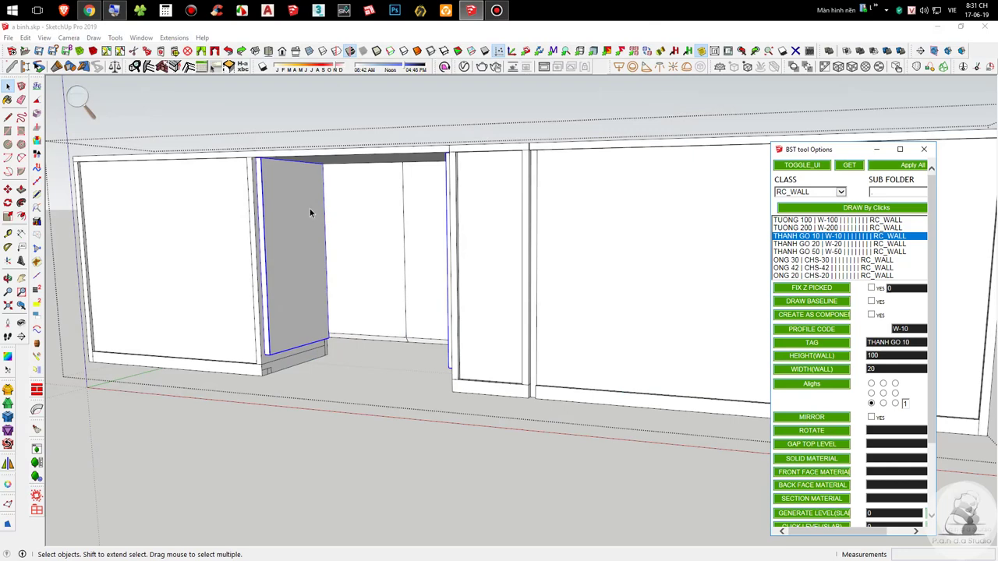
scroll(255, 359, up, 3)
click(244, 419)
mouse_move(316, 383)
middle_down()
mouse_move(330, 311)
mouse_move(319, 374)
middle_up()
key(t)
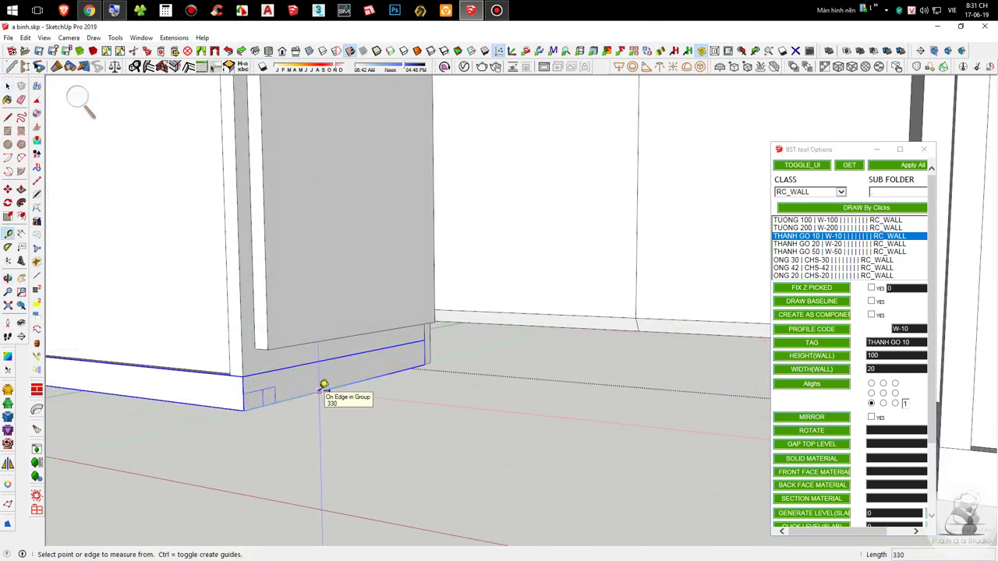
scroll(324, 385, down, 1)
click(238, 403)
key(Right)
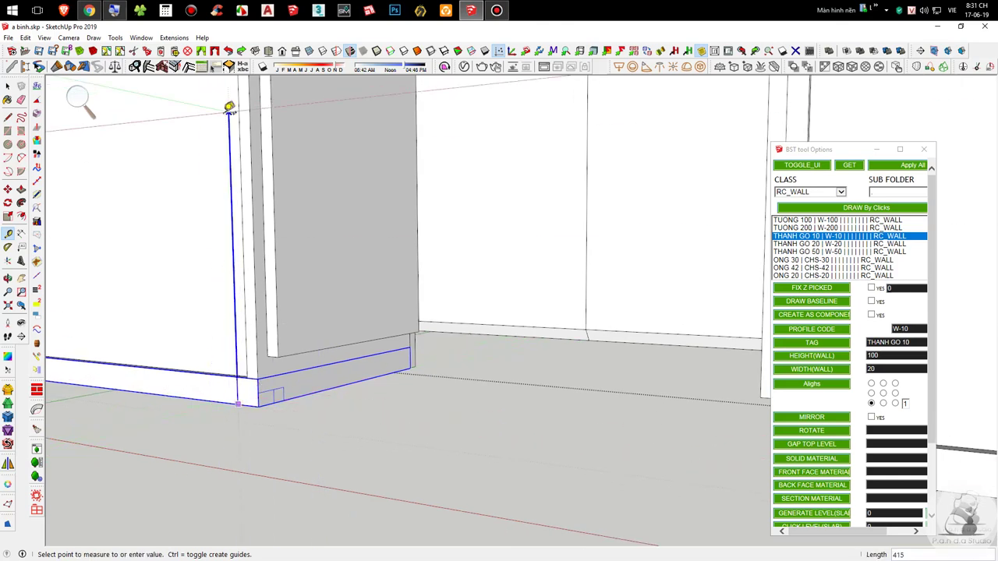
text(30)
key(Return)
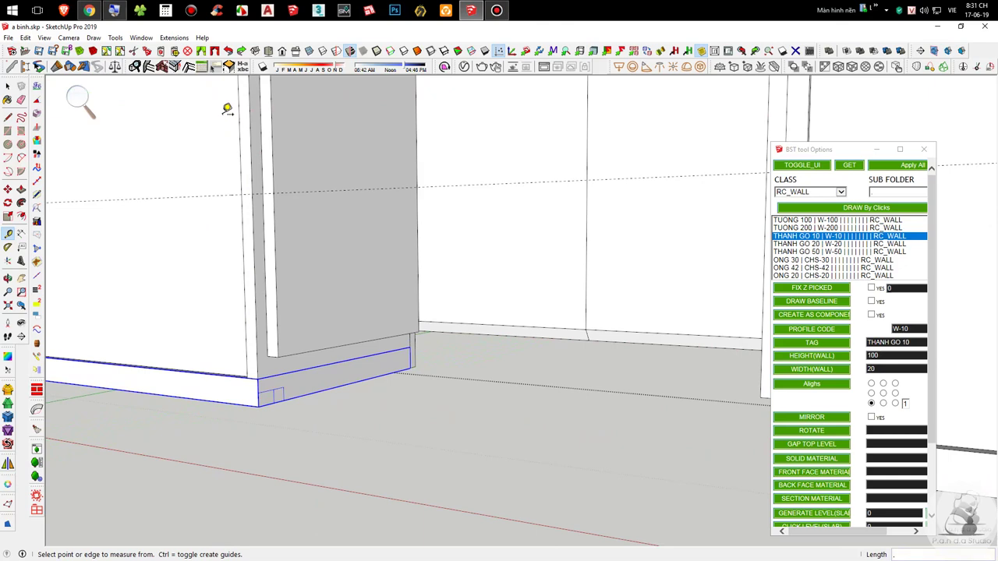
Step: Draw a 200 mm long board near the hood opening using the TUONG 200 profile with its wall height set to 20
key(space)
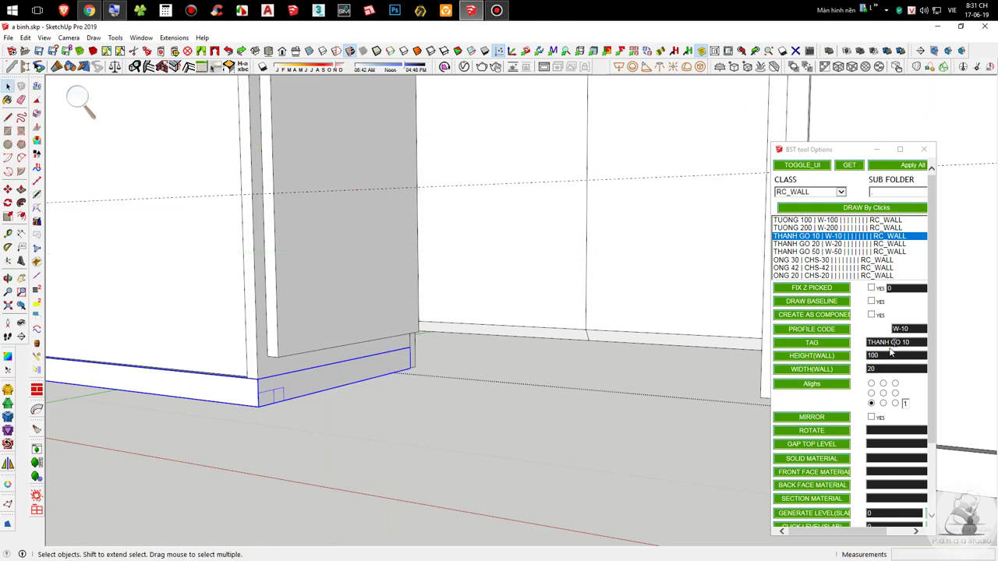
double_click(883, 355)
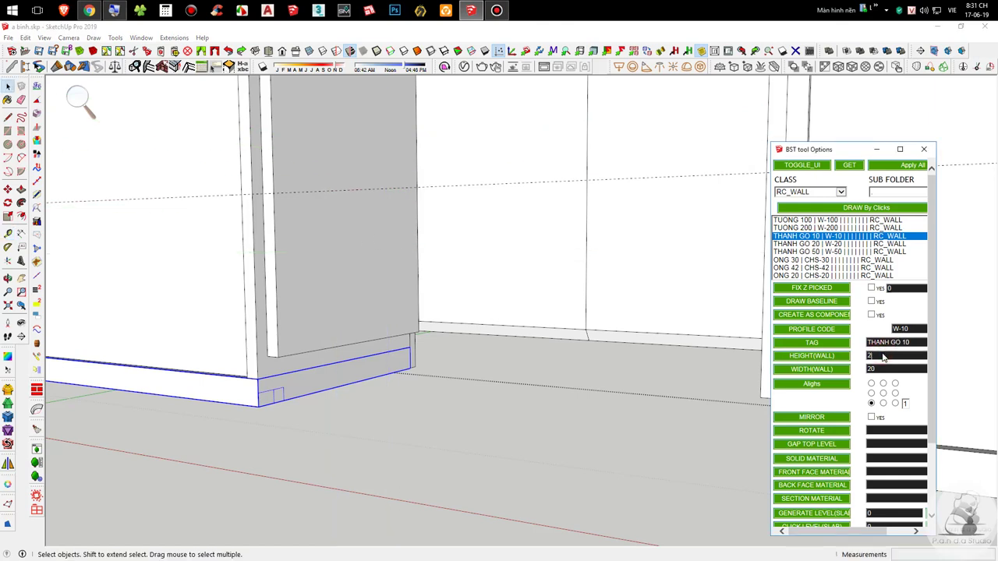
click(838, 227)
middle_drag(425, 238, 291, 252)
click(258, 256)
text(200)
key(Return)
click(391, 196)
key(space)
Step: Move the new board by its corner onto the opening's side panel at the height of the guide
scroll(180, 236, up, 2)
click(179, 234)
key(m)
click(155, 225)
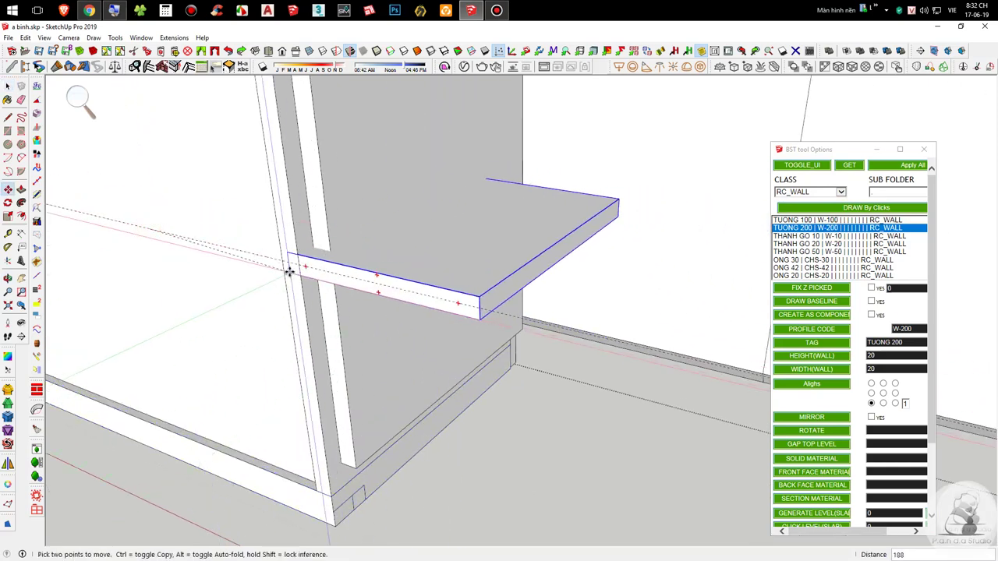
click(323, 177)
scroll(350, 381, down, 5)
key(space)
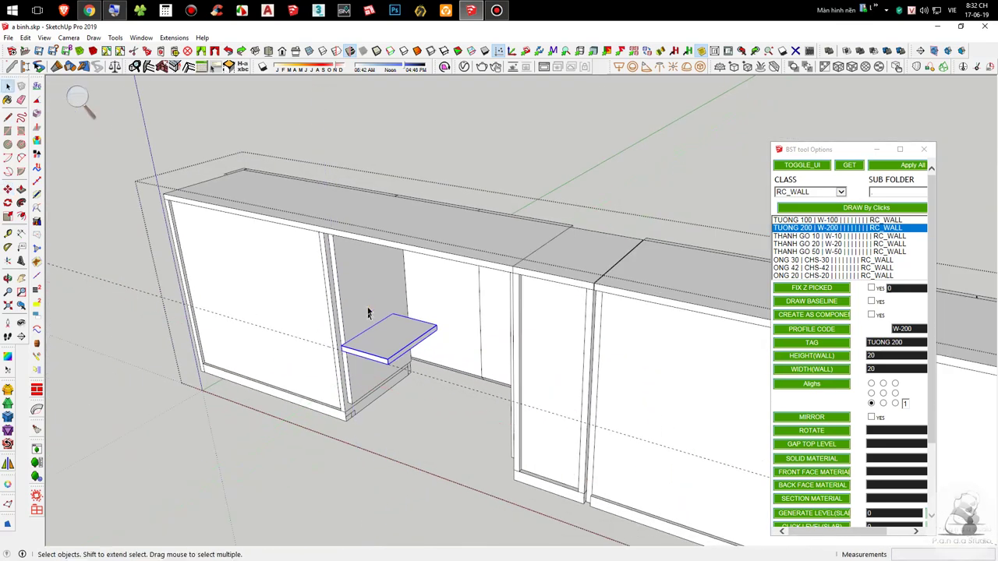
Step: Select both side panels of the hood opening and scale their depth to the cabinet top's outer edge
click(370, 310)
scroll(371, 309, up, 1)
middle_drag(386, 305, 710, 381)
shift+click(541, 331)
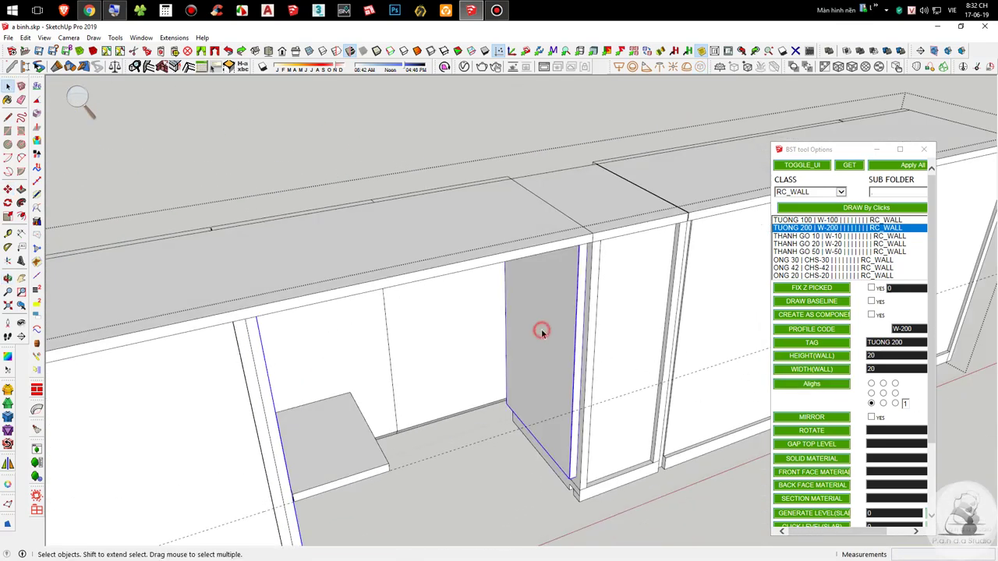
key(s)
click(443, 413)
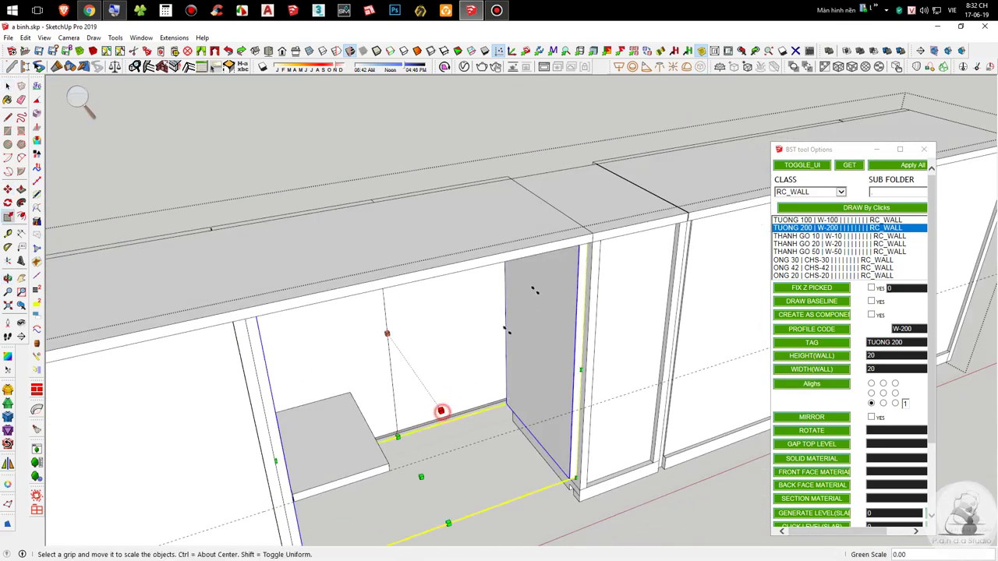
click(595, 242)
key(space)
Step: Scale the board lengthwise across the opening until it meets the opposite side panel
scroll(613, 253, down, 3)
middle_drag(612, 325, 281, 295)
scroll(252, 300, up, 4)
click(256, 296)
scroll(296, 305, up, 2)
key(s)
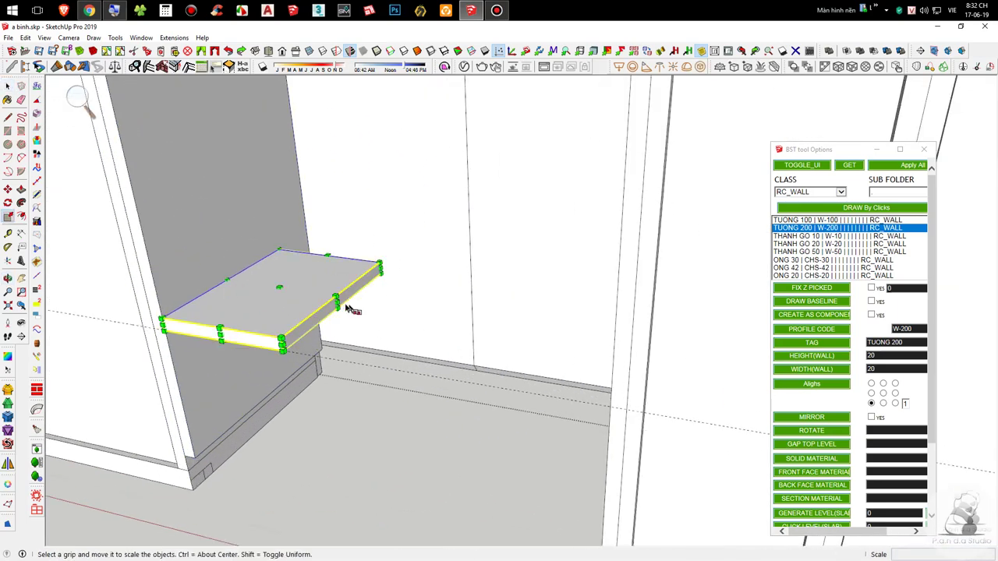
click(355, 312)
click(609, 437)
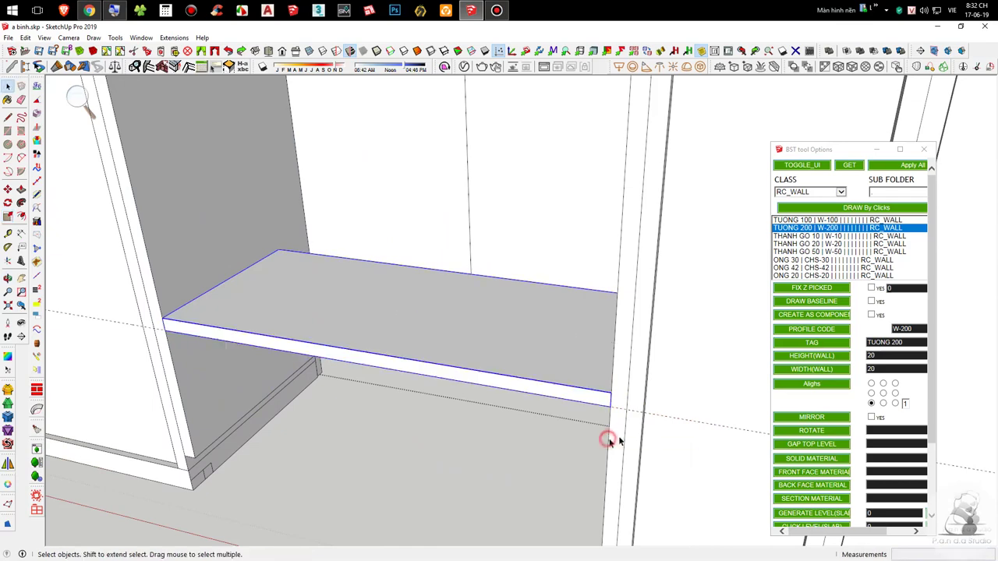
key(space)
Step: Clear the guide and delete the two half-width doors covering the hood opening
scroll(501, 345, down, 4)
middle_drag(501, 345, 196, 305)
drag(238, 351, 176, 253)
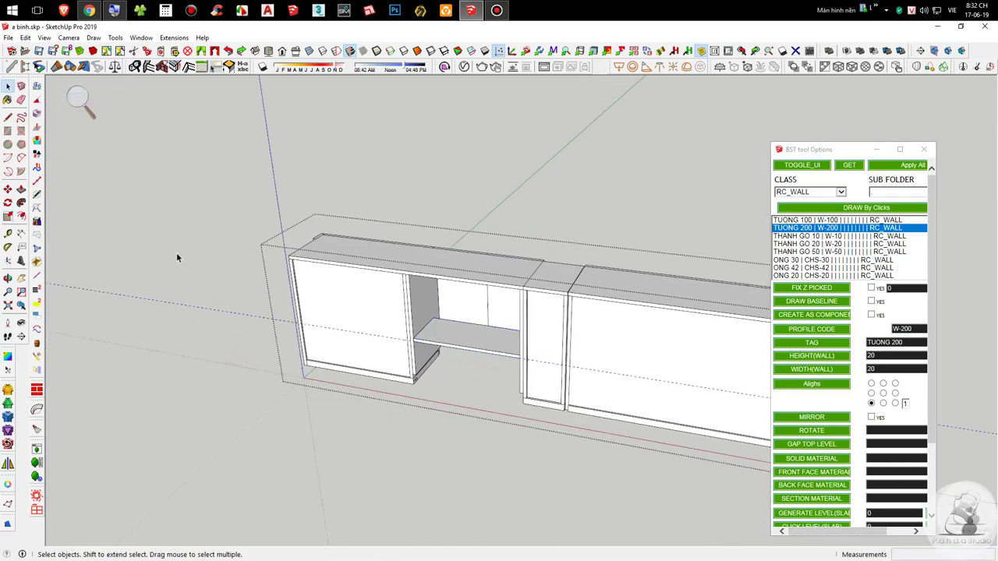
scroll(377, 293, up, 2)
middle_drag(403, 312, 202, 344)
click(501, 330)
key(Delete)
click(518, 331)
key(Delete)
Step: Scale the board's depth forward to the front edge of the opening's side panel
scroll(536, 337, up, 3)
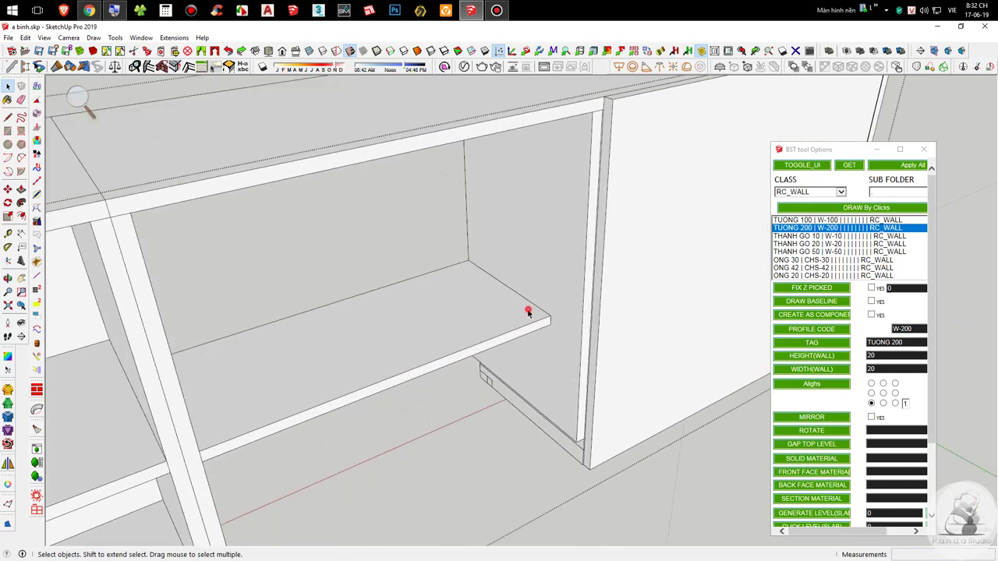
click(483, 351)
key(s)
click(399, 382)
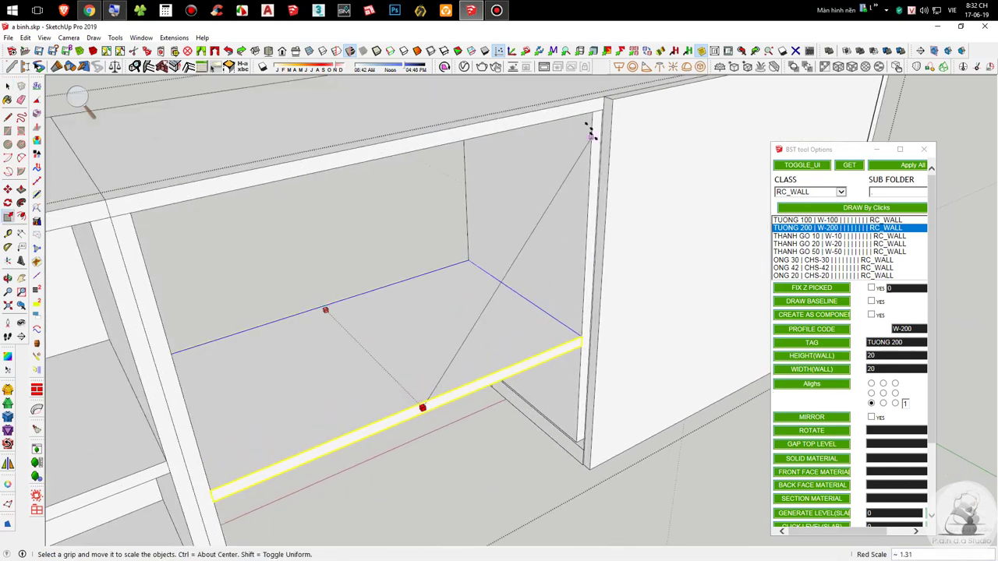
click(592, 113)
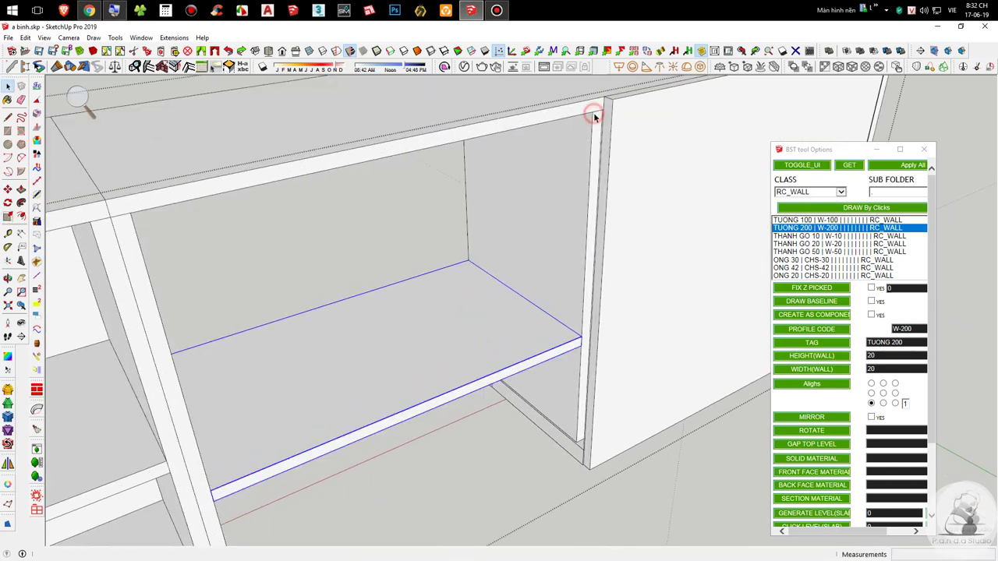
key(space)
Step: Copy the board vertically downward by about 70 mm
scroll(608, 117, down, 10)
key(m)
scroll(592, 129, up, 4)
key(ctrl)
click(593, 131)
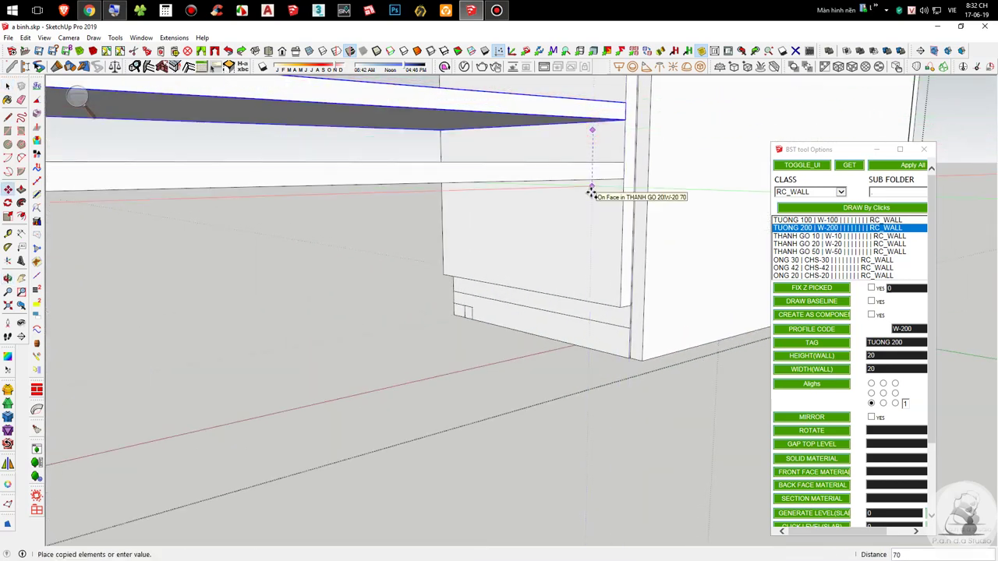
click(592, 192)
Step: Move the copied board clear of the cabinet and rotate it to stand upright
scroll(630, 327, down, 3)
middle_drag(526, 277, 460, 273)
scroll(587, 213, up, 3)
middle_drag(226, 172, 326, 243)
scroll(309, 226, down, 3)
click(528, 183)
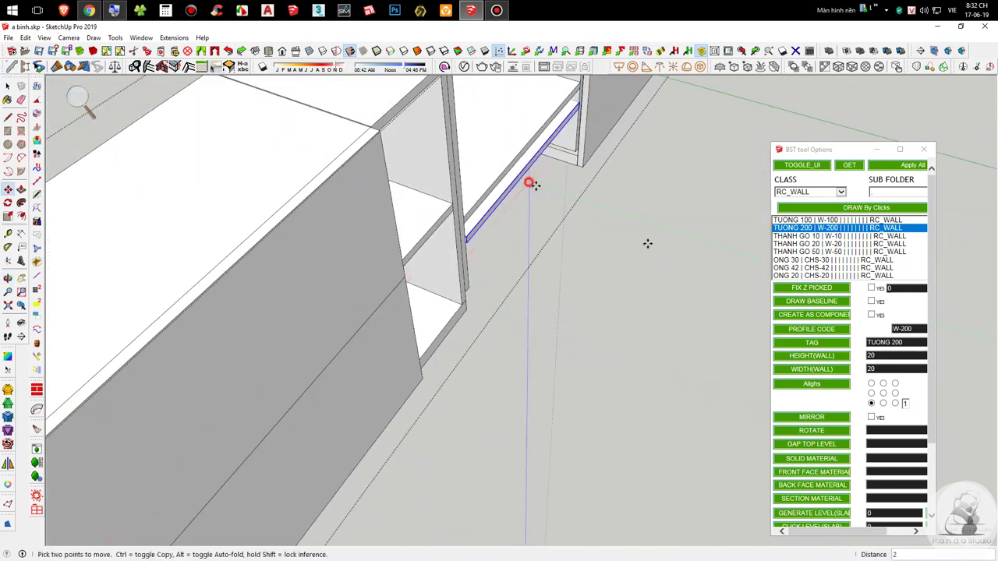
click(684, 241)
middle_drag(702, 212, 660, 293)
key(q)
click(594, 275)
click(675, 291)
click(594, 302)
Step: Move the upright board by its corner into the hood opening, snapping it directly beneath the shelf against the side panel
middle_drag(629, 249, 98, 335)
click(532, 260)
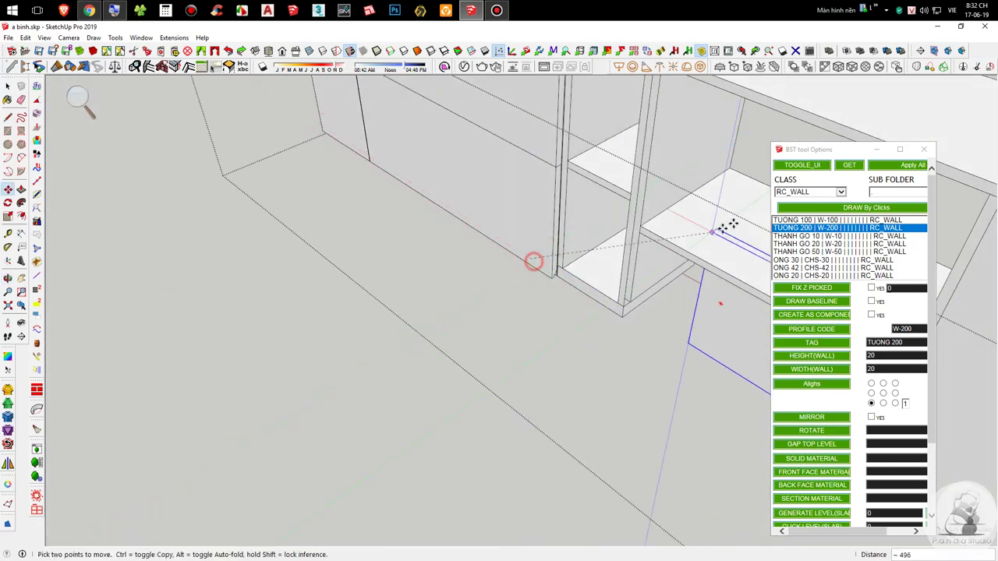
scroll(605, 233, up, 5)
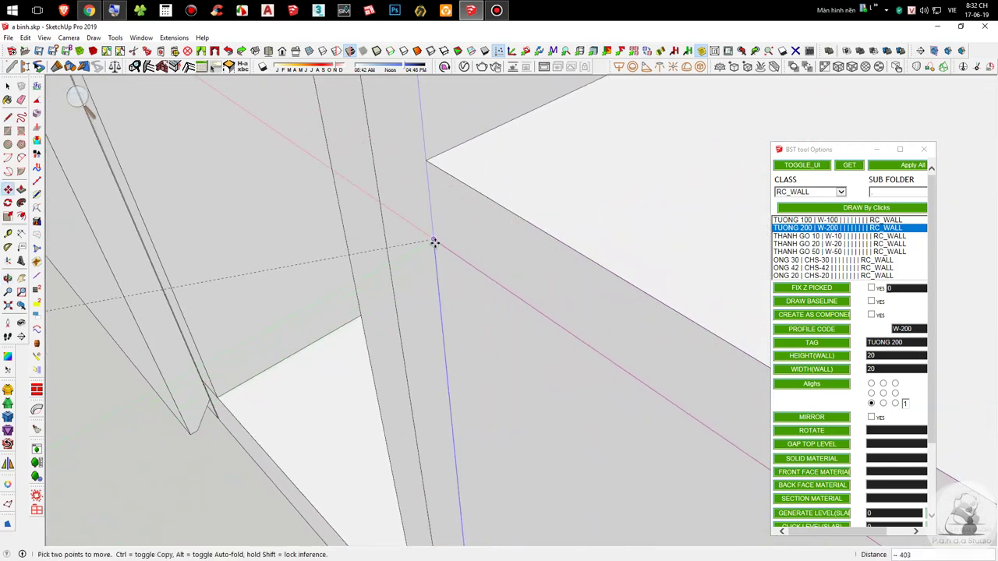
click(434, 244)
scroll(358, 195, down, 5)
key(space)
Step: Scale the upright board's height from below to end level with the side panel's lower edge
middle_drag(421, 237, 581, 125)
middle_drag(436, 336, 253, 265)
middle_drag(499, 355, 429, 278)
middle_drag(471, 326, 350, 356)
scroll(527, 310, up, 1)
key(p)
scroll(545, 311, up, 4)
key(space)
scroll(413, 360, down, 6)
click(456, 320)
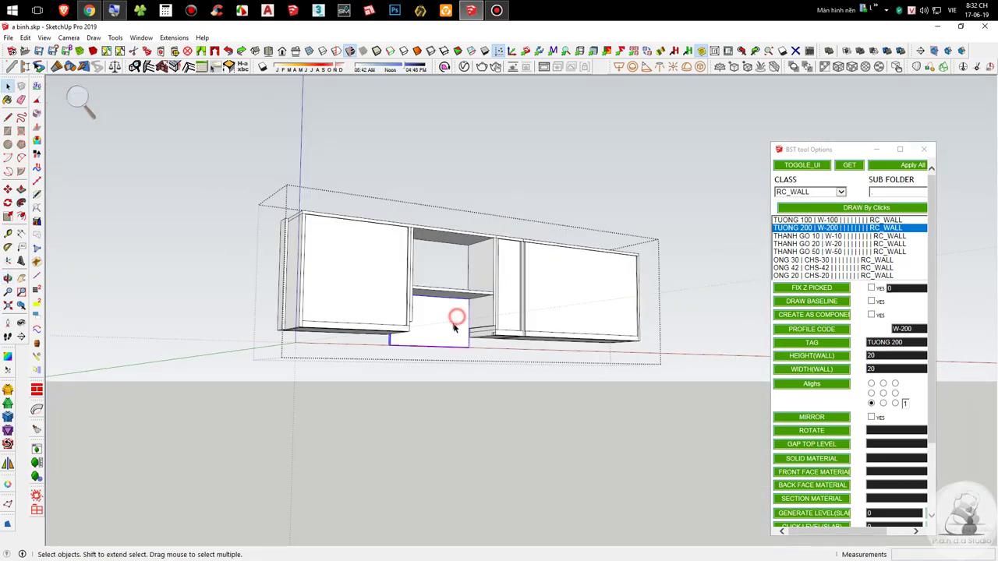
scroll(454, 325, up, 5)
middle_drag(454, 325, 560, 237)
scroll(558, 238, up, 3)
key(f)
key(space)
click(506, 241)
key(s)
click(512, 291)
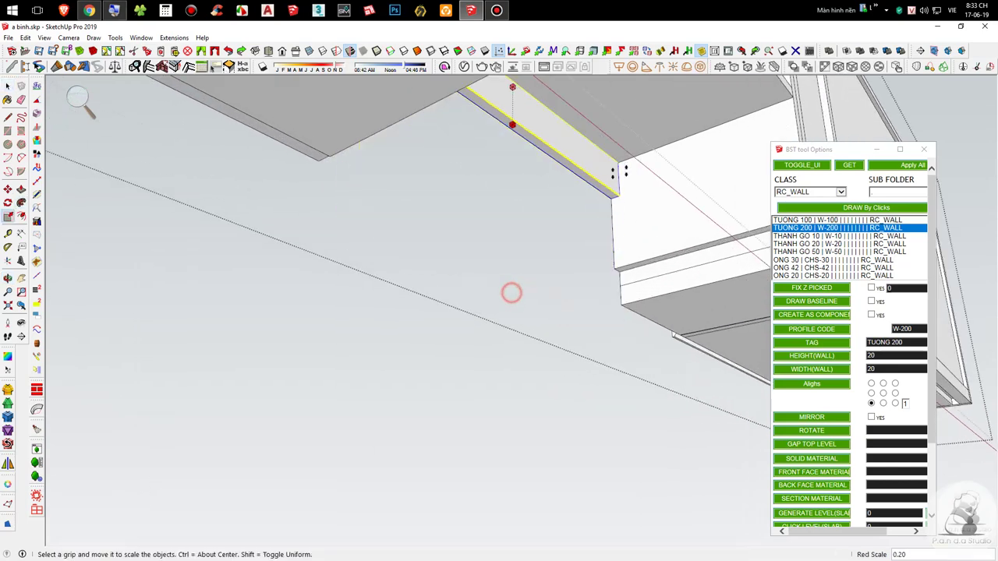
click(637, 262)
Step: Examine the fit of the upright board in the hood opening from below and from the front
key(space)
scroll(516, 324, down, 5)
scroll(551, 261, up, 5)
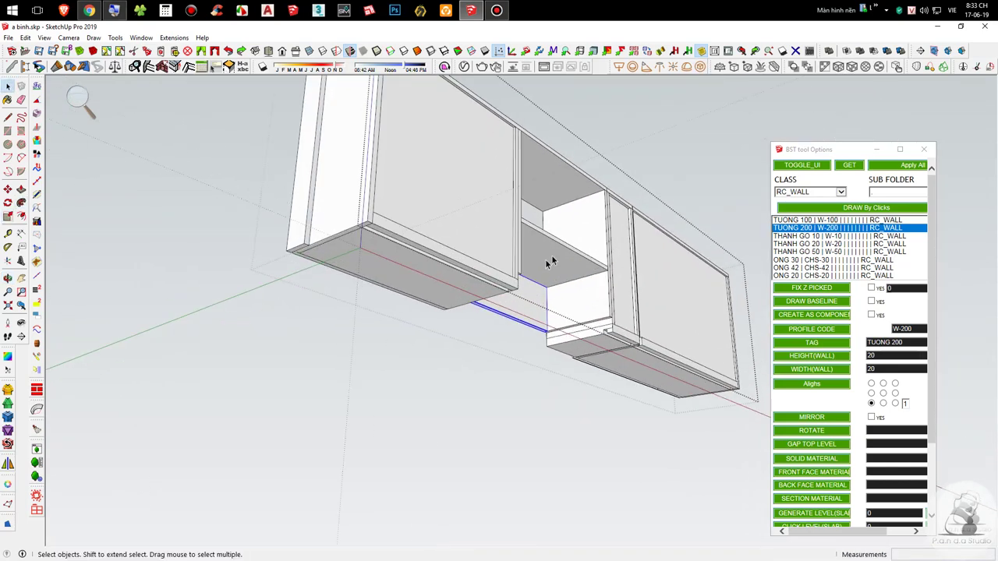
middle_drag(410, 220, 445, 249)
shift+middle_drag(445, 250, 399, 336)
scroll(481, 258, down, 7)
scroll(349, 299, down, 1)
shift+middle_drag(349, 299, 457, 301)
scroll(390, 293, up, 6)
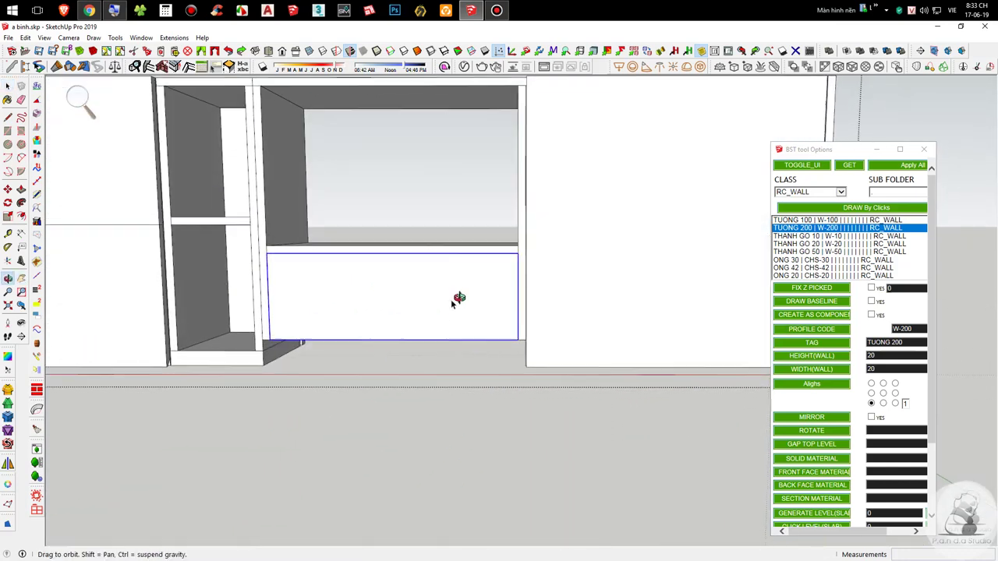
shift+middle_drag(374, 283, 663, 452)
Step: Undo the removal of the two doors over the hood opening and select the upright board from the back
key(ctrl+z)
scroll(499, 308, down, 4)
shift+middle_drag(644, 412, 512, 354)
scroll(497, 288, up, 4)
click(514, 345)
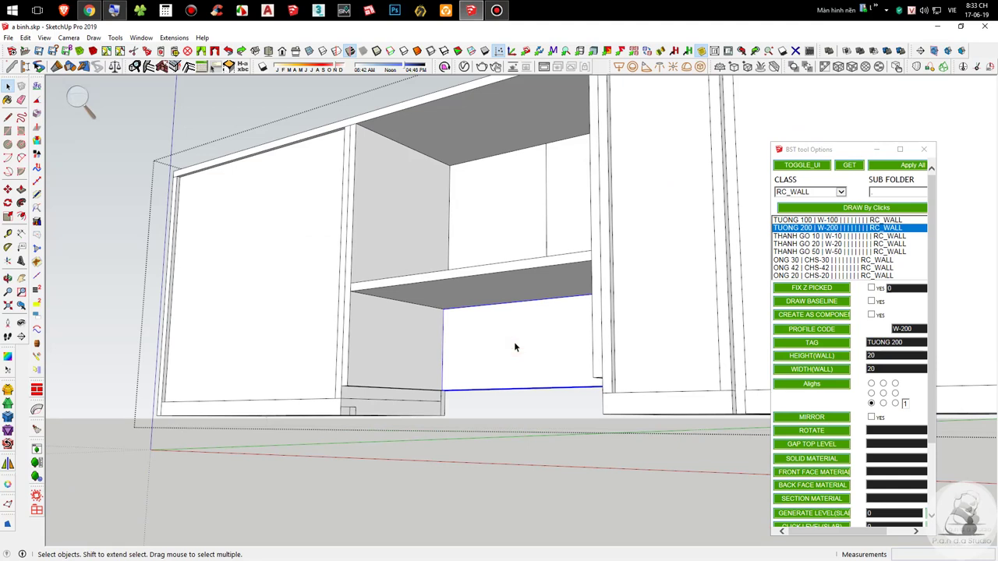
middle_drag(513, 347, 431, 304)
scroll(452, 382, up, 2)
scroll(431, 302, down, 2)
scroll(445, 402, up, 4)
middle_drag(448, 354, 145, 166)
Step: Delete the two half-width doors and the upright board below the shelf, and undo the doors' removal
click(215, 217)
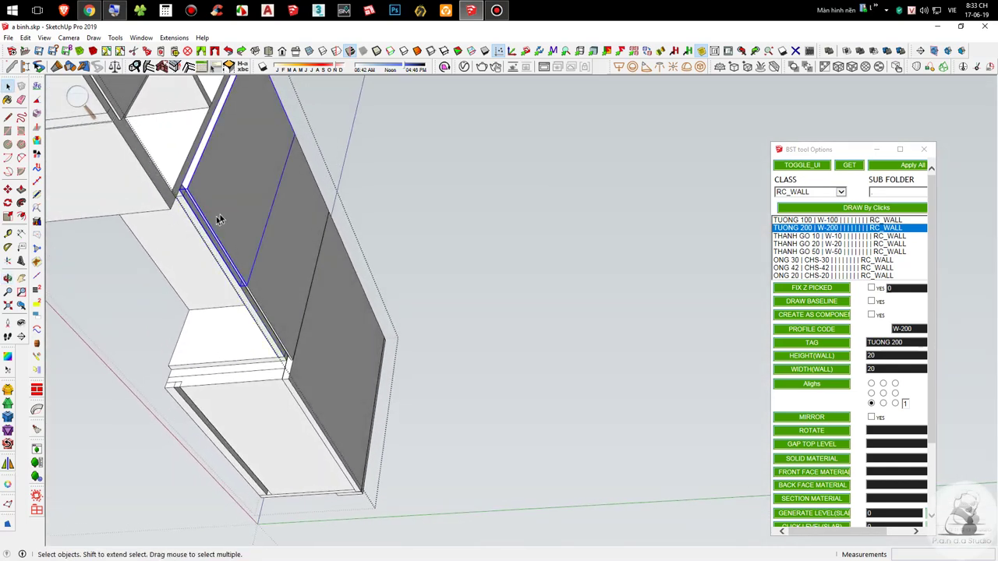
key(Delete)
click(292, 253)
key(Delete)
click(231, 258)
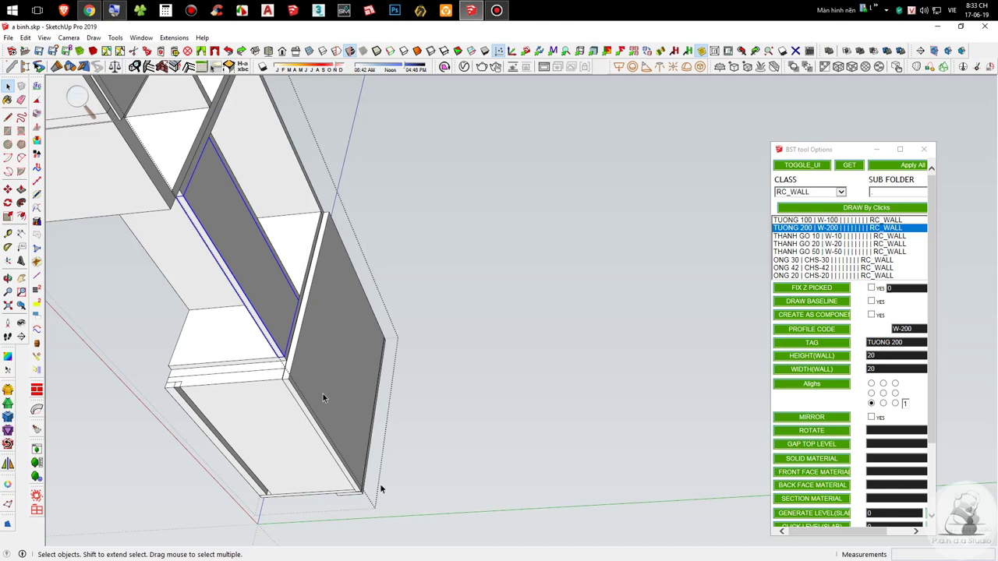
key(Delete)
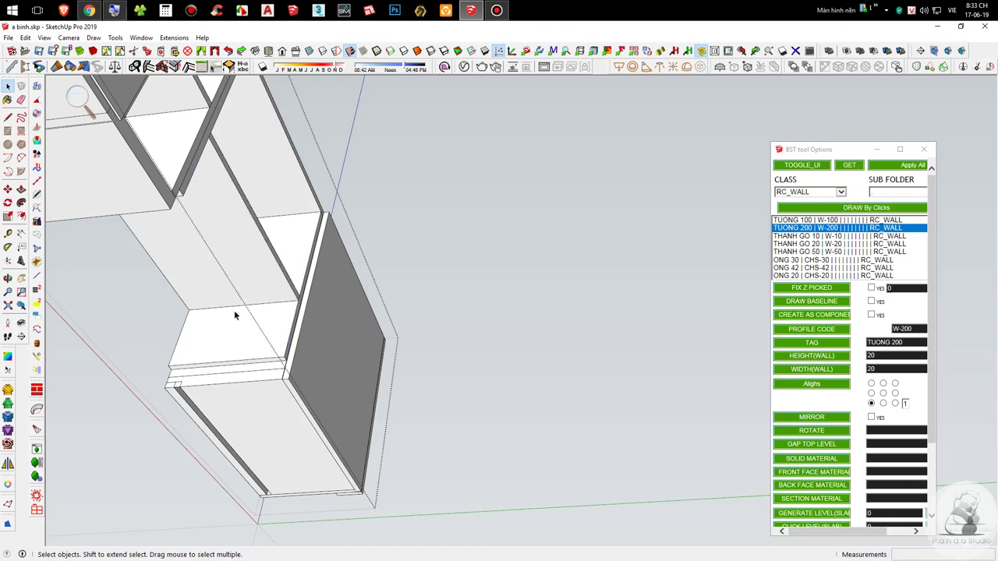
key(ctrl+z)
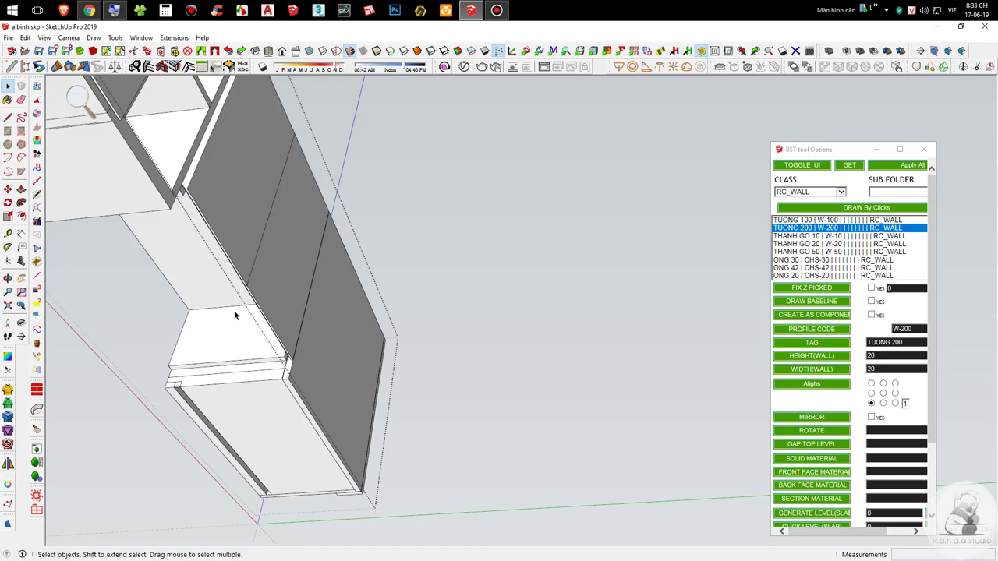
Step: Try the hood opening without the half-width door beside the open shelves, and undo that deletion
middle_drag(236, 314, 99, 341)
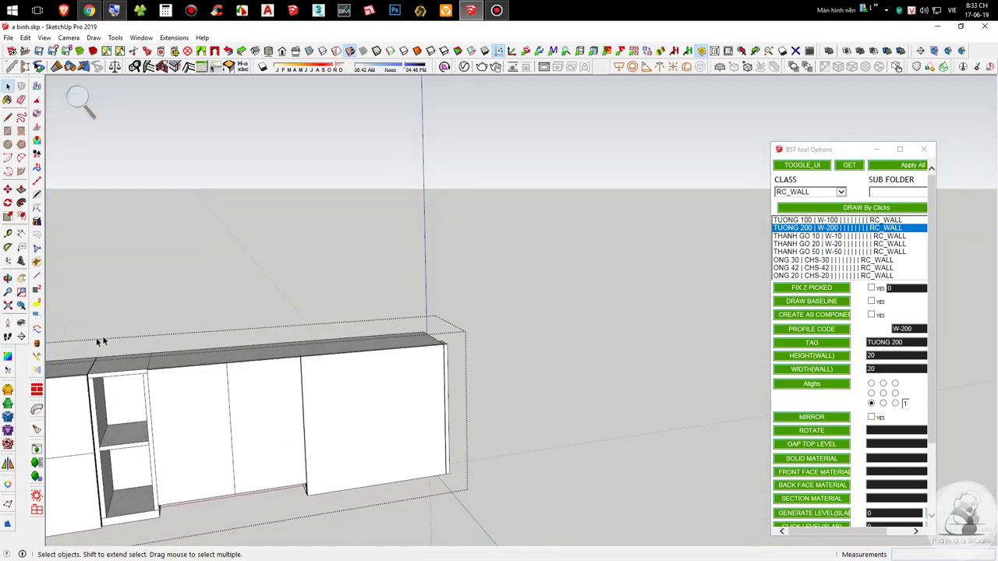
shift+middle_drag(276, 367, 431, 244)
mouse_move(309, 326)
middle_down()
mouse_move(330, 227)
mouse_move(328, 286)
middle_up()
click(329, 287)
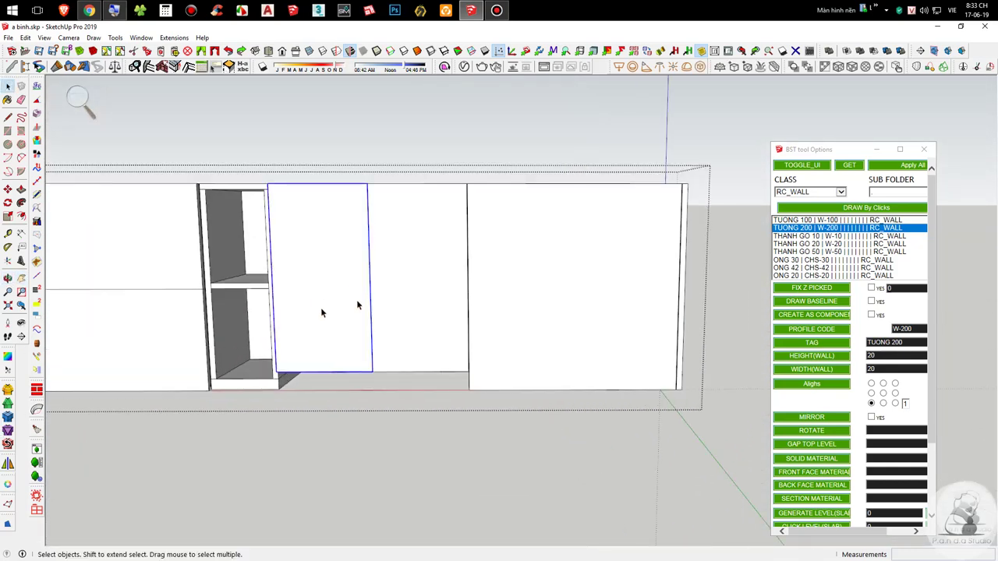
key(Delete)
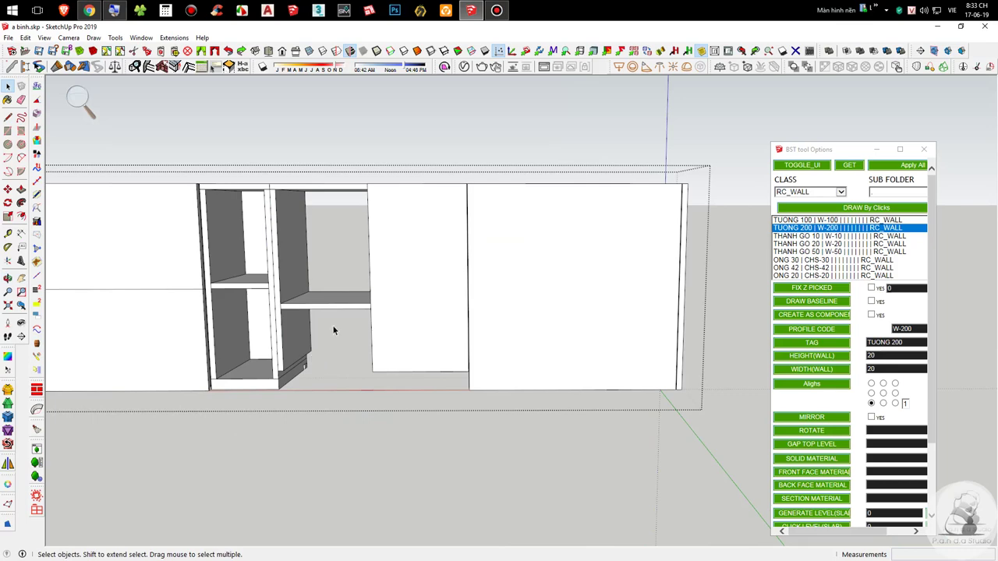
key(ctrl+z)
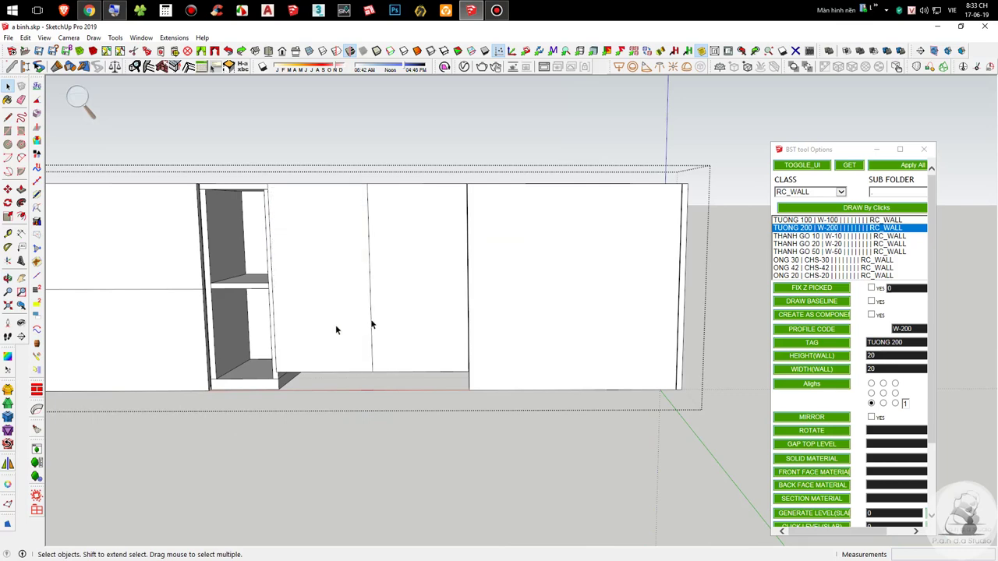
middle_drag(330, 328, 250, 367)
middle_drag(439, 326, 300, 337)
middle_drag(444, 301, 293, 268)
shift+middle_drag(367, 161, 468, 343)
scroll(406, 349, up, 4)
middle_drag(408, 338, 449, 285)
shift+middle_drag(449, 284, 435, 206)
scroll(437, 222, up, 5)
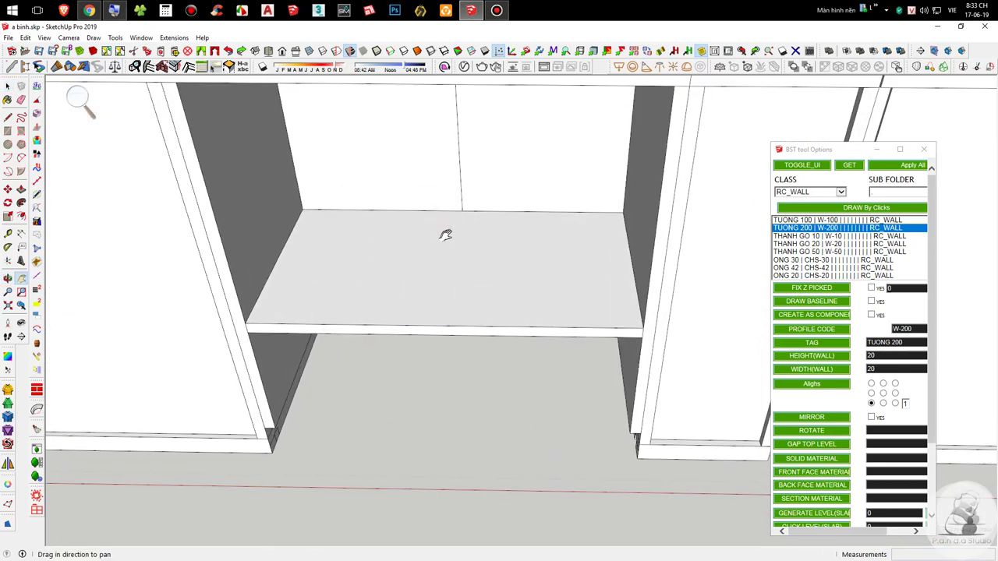
middle_drag(394, 252, 457, 277)
key(c)
click(446, 259)
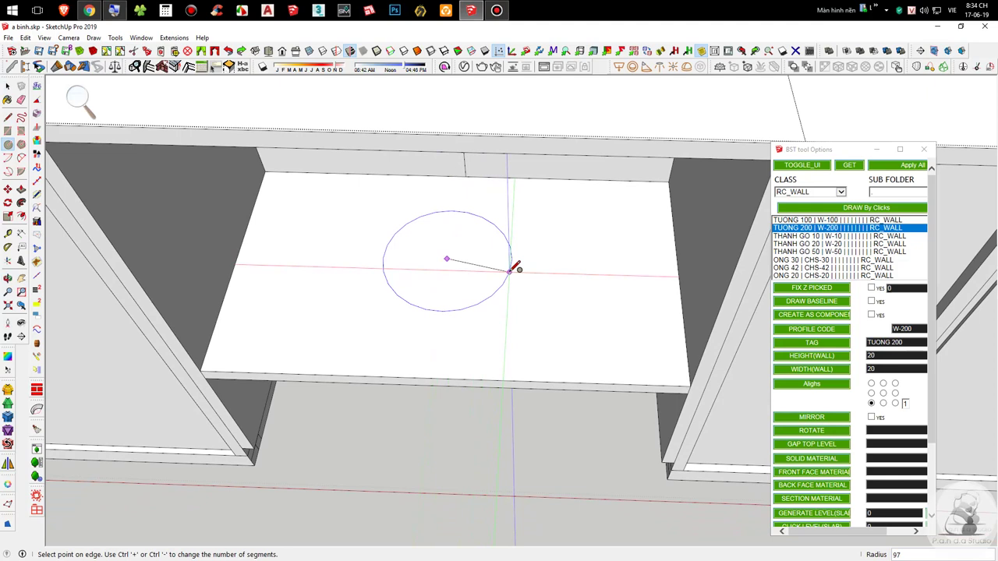
key(space)
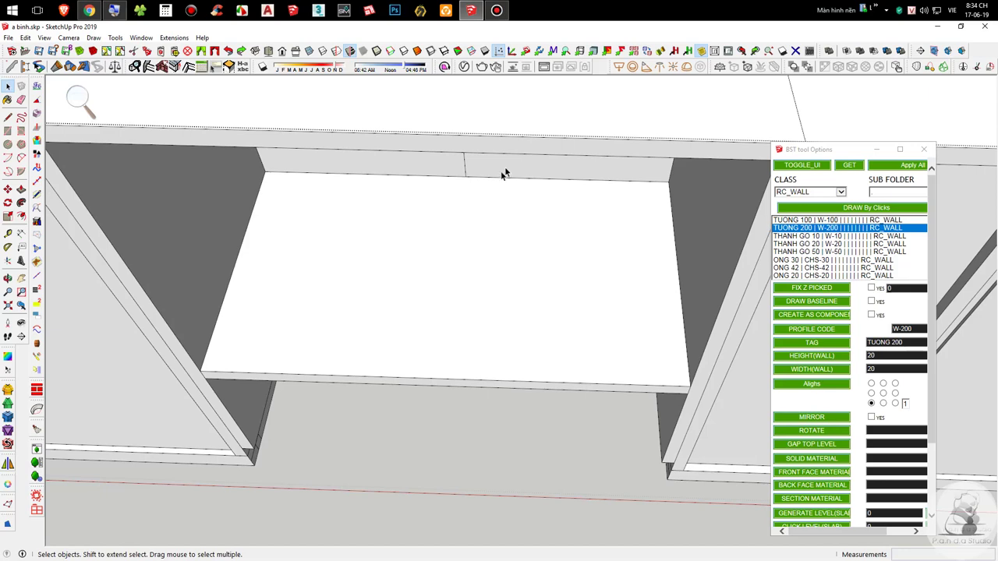
scroll(471, 173, up, 3)
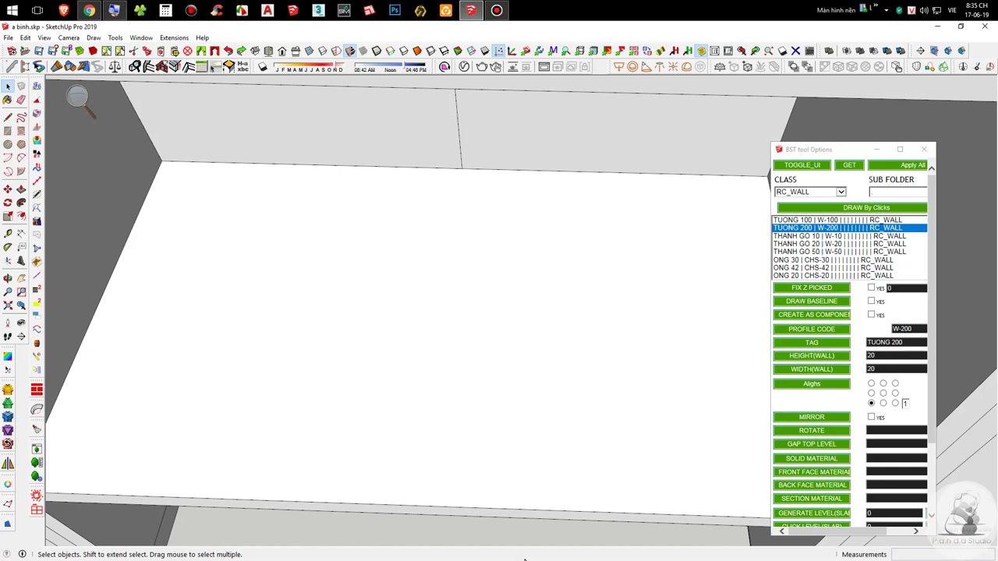
middle_drag(481, 461, 462, 145)
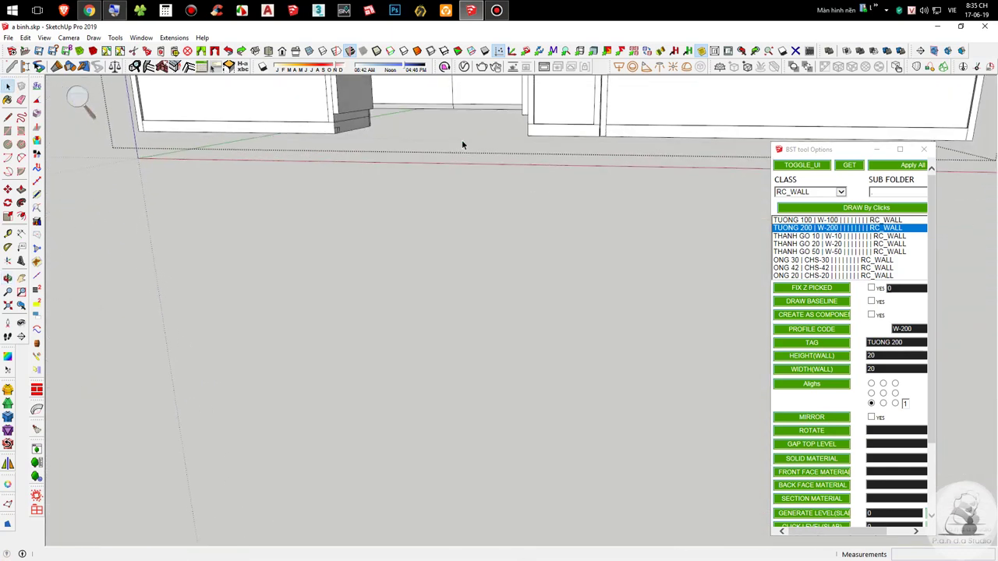
scroll(474, 314, down, 4)
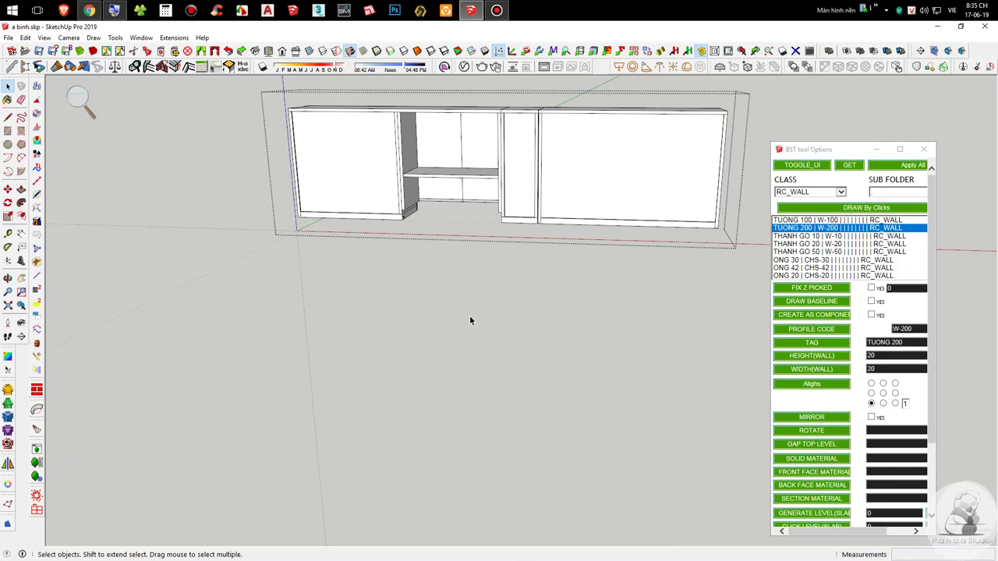
scroll(470, 321, down, 3)
scroll(457, 214, up, 5)
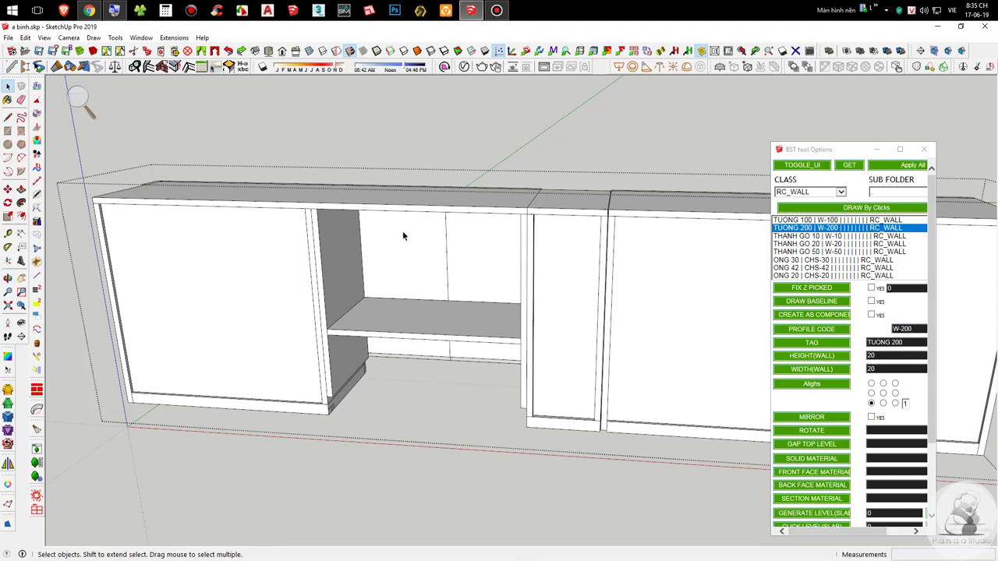
key(h)
scroll(420, 249, up, 3)
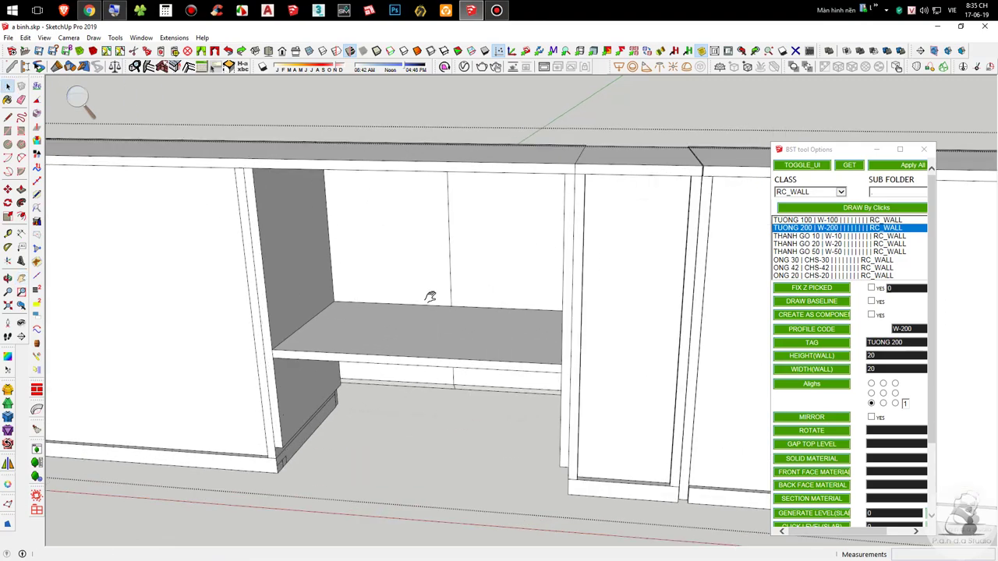
key(b)
key(space)
mouse_move(323, 345)
middle_down()
mouse_move(693, 234)
mouse_move(289, 89)
mouse_move(653, 88)
mouse_move(468, 372)
middle_up()
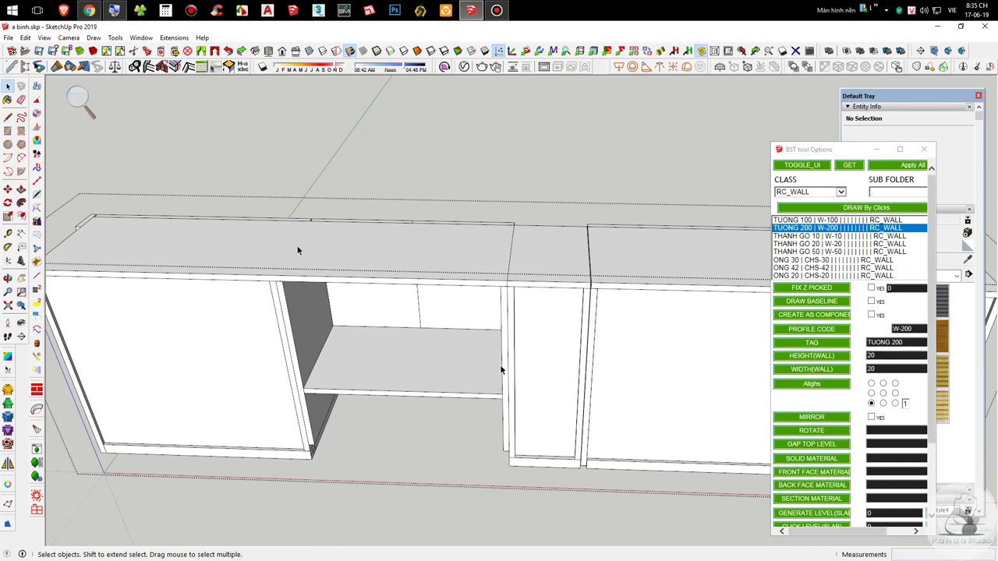
Step: Set the TUONG 200 wall profile's height to 200 in the BST tool options
click(877, 356)
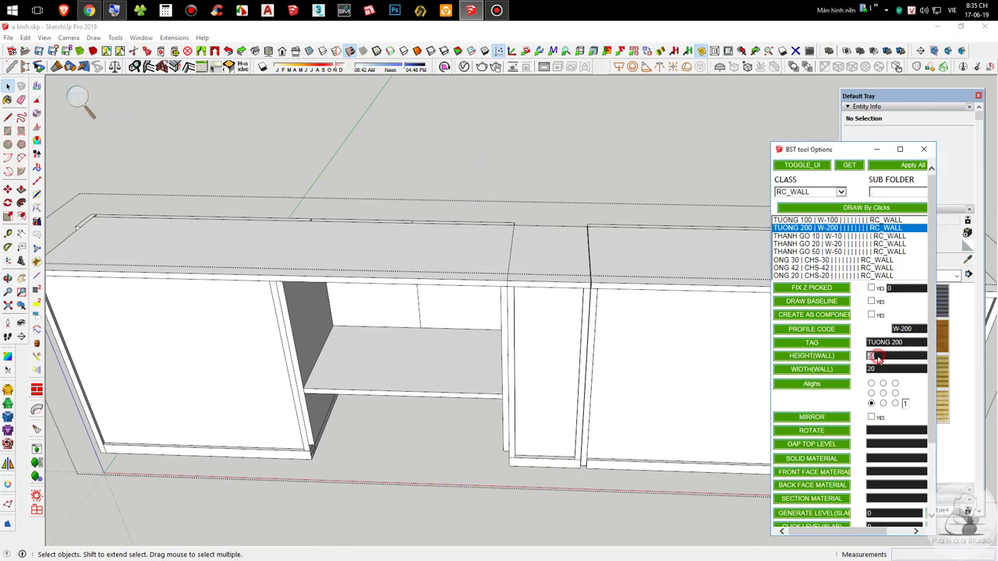
middle_drag(412, 301, 404, 413)
middle_drag(470, 347, 300, 330)
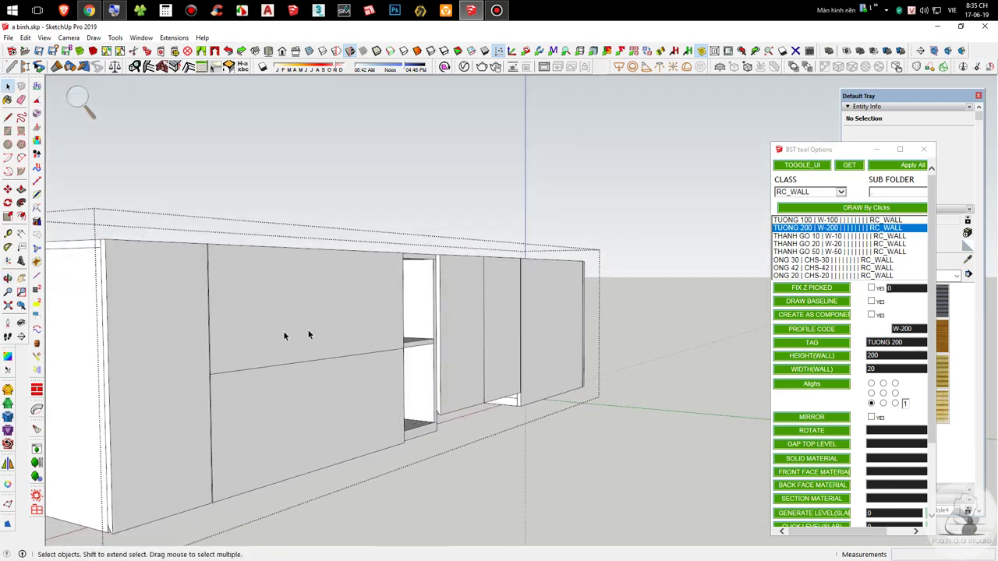
Step: Delete both half-width doors covering the front of the hood opening
middle_drag(468, 332, 163, 389)
scroll(253, 368, up, 3)
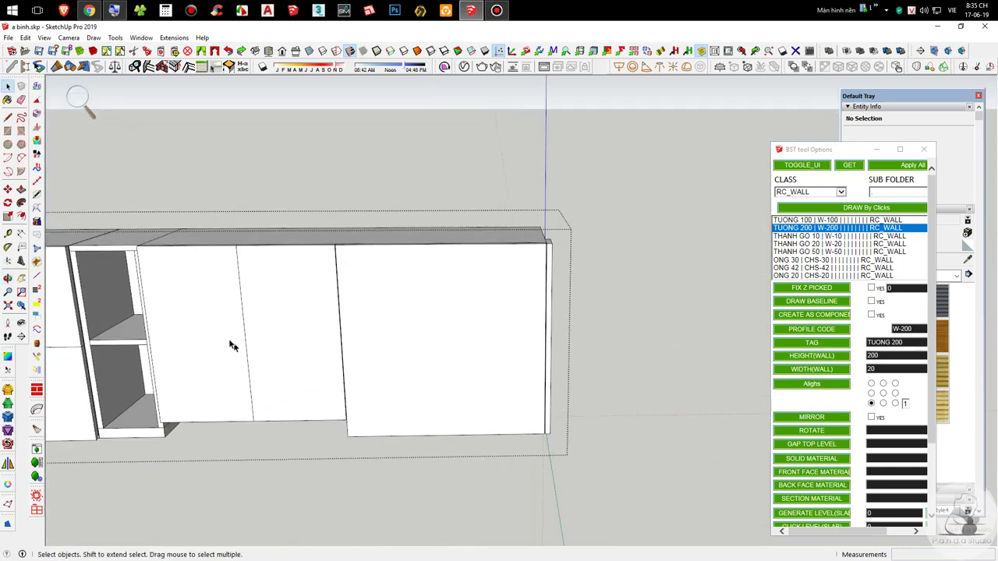
click(230, 339)
key(Delete)
click(288, 340)
key(Delete)
Step: Select the shelf board in the hood opening and examine the opening around it from several sides
scroll(191, 366, up, 3)
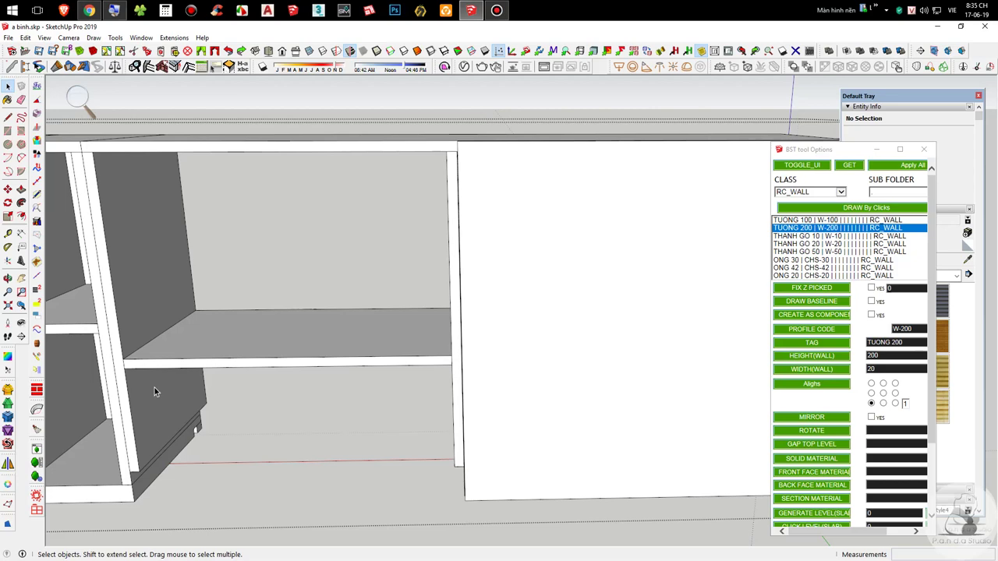
scroll(155, 387, down, 3)
scroll(211, 295, up, 2)
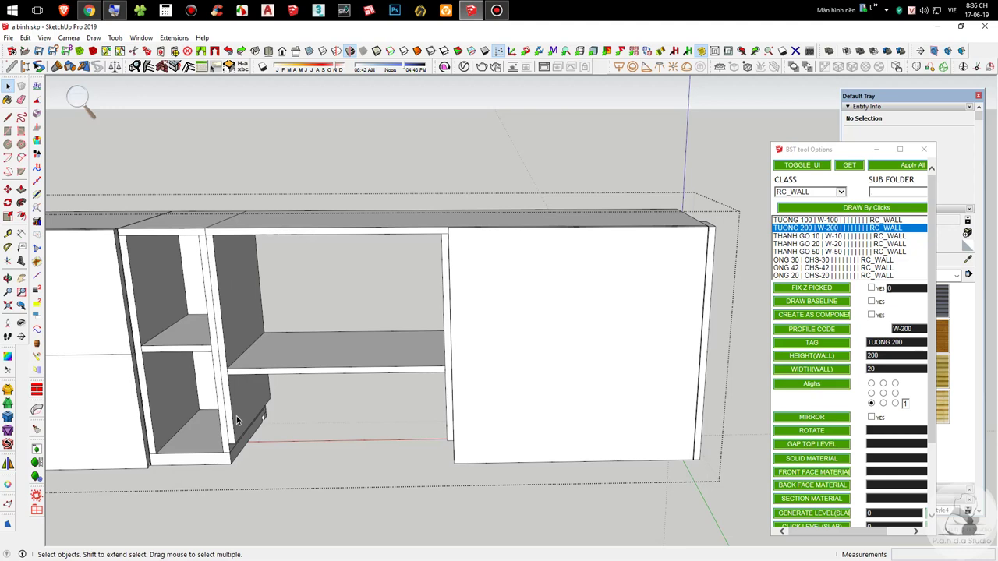
scroll(274, 306, up, 1)
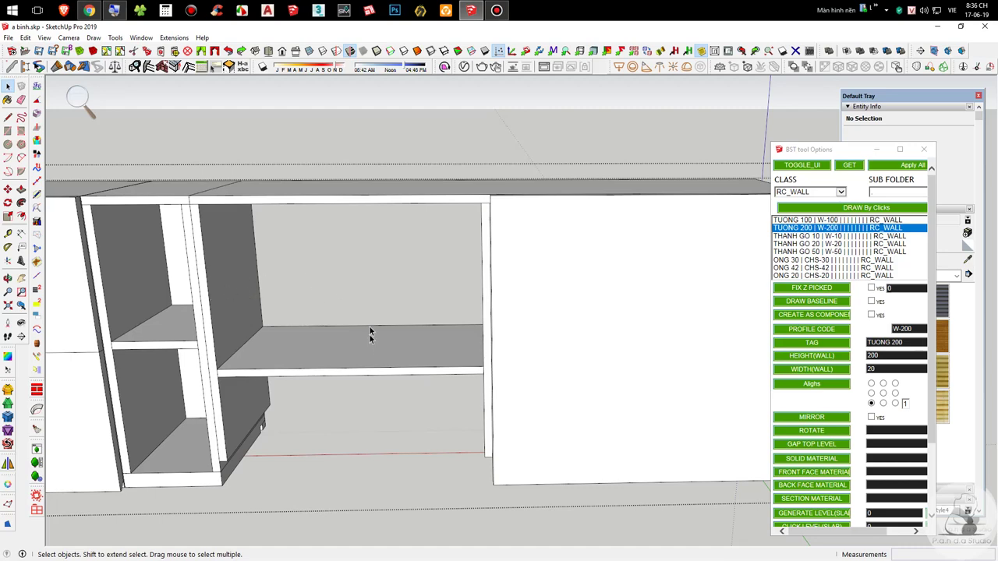
scroll(369, 330, up, 3)
click(402, 351)
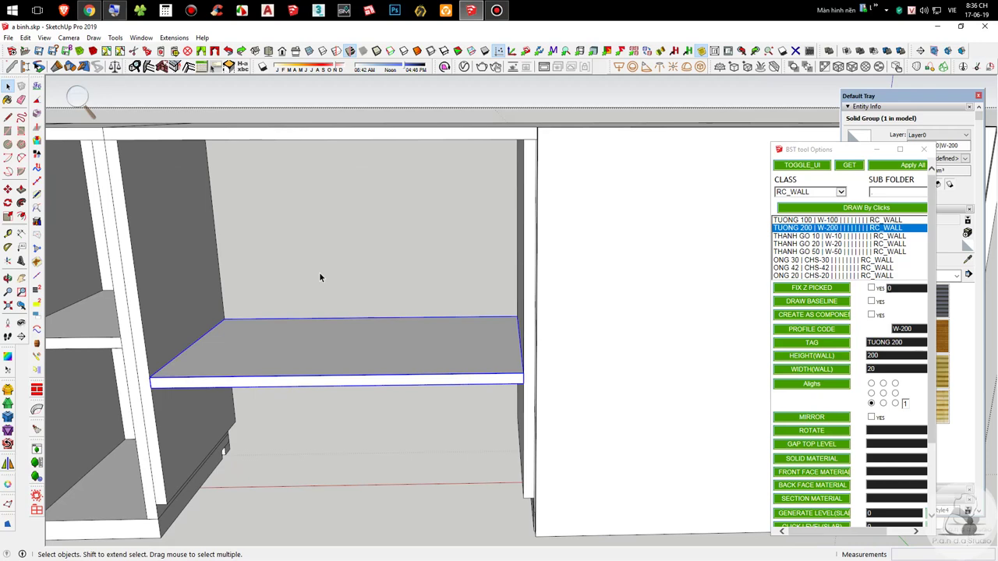
scroll(456, 329, down, 4)
middle_drag(401, 337, 514, 369)
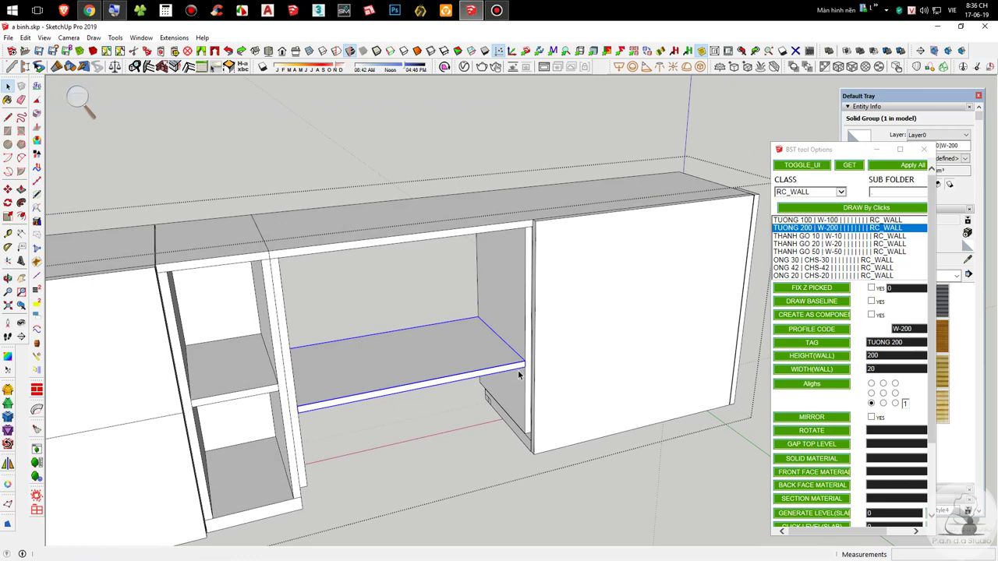
middle_drag(408, 350, 781, 436)
shift+middle_drag(633, 305, 630, 304)
drag(709, 319, 431, 290)
Step: Move the BST tool options clear of the tray and set the TUONG 200 wall profile's height to 100
drag(808, 148, 108, 108)
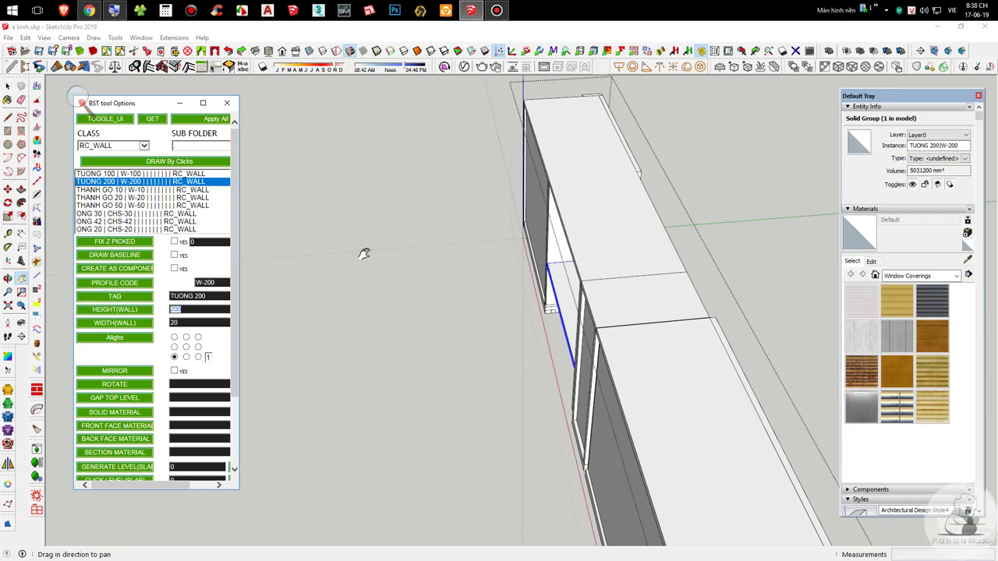
key(BackSpace)
scroll(580, 222, down, 4)
mouse_move(580, 222)
middle_down()
mouse_move(417, 216)
mouse_move(611, 221)
mouse_move(646, 269)
mouse_move(604, 247)
mouse_move(503, 229)
mouse_move(650, 309)
mouse_move(541, 310)
middle_up()
scroll(646, 270, up, 3)
scroll(603, 248, up, 3)
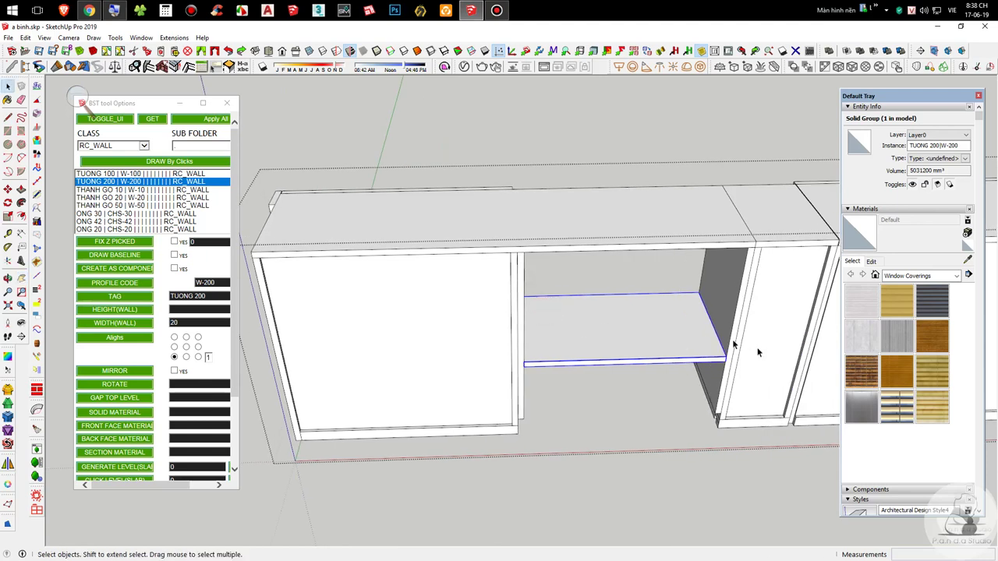
click(183, 312)
text(100)
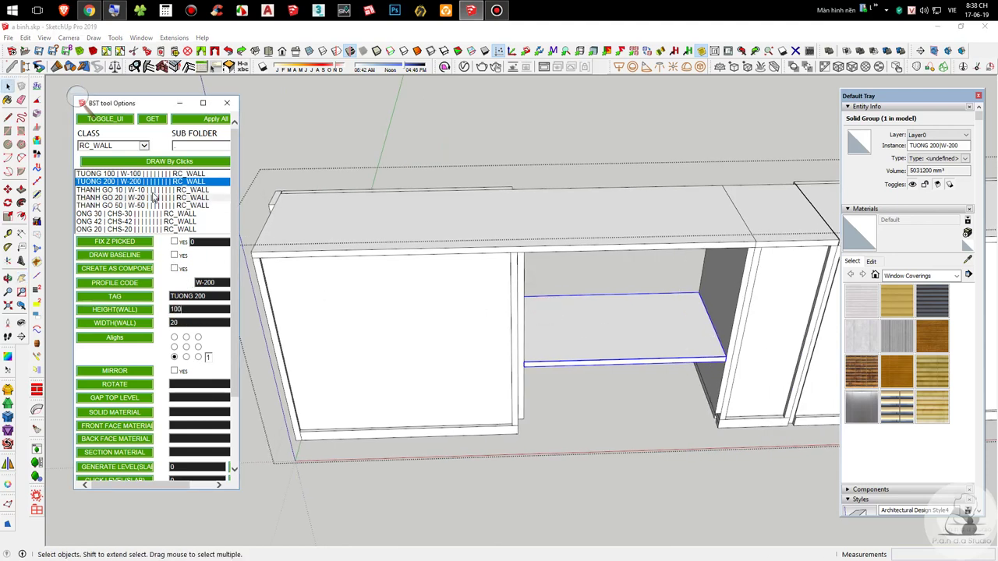
Step: Draw a wall board with the THANH GO 10 profile, height 100, across the back of the hood opening
click(155, 190)
click(169, 163)
scroll(606, 366, up, 5)
scroll(461, 350, down, 3)
click(367, 349)
click(651, 346)
middle_drag(650, 343, 545, 330)
Step: Scale the new board's height to fill the hood cabinet's back above its shelf, and minimise the BST tool options
key(s)
scroll(550, 336, up, 4)
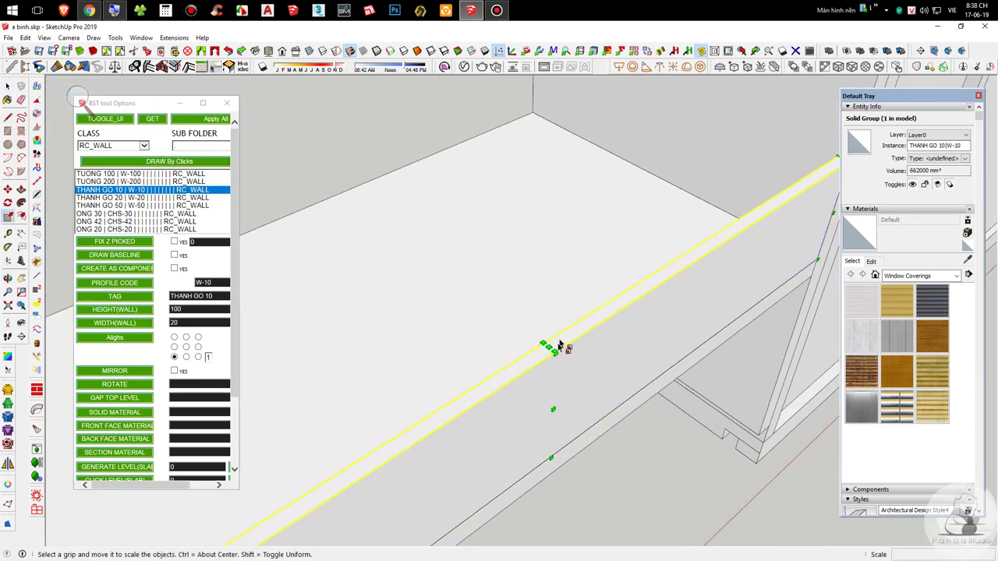
key(space)
key(s)
click(550, 352)
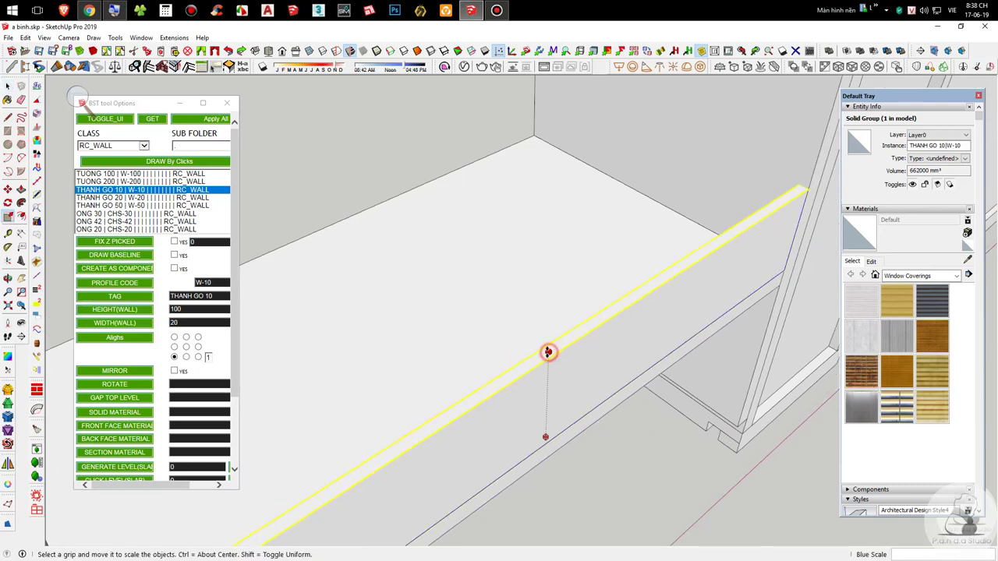
scroll(549, 351, down, 3)
click(331, 292)
key(space)
scroll(603, 302, down, 3)
middle_drag(604, 303, 307, 279)
scroll(361, 279, down, 8)
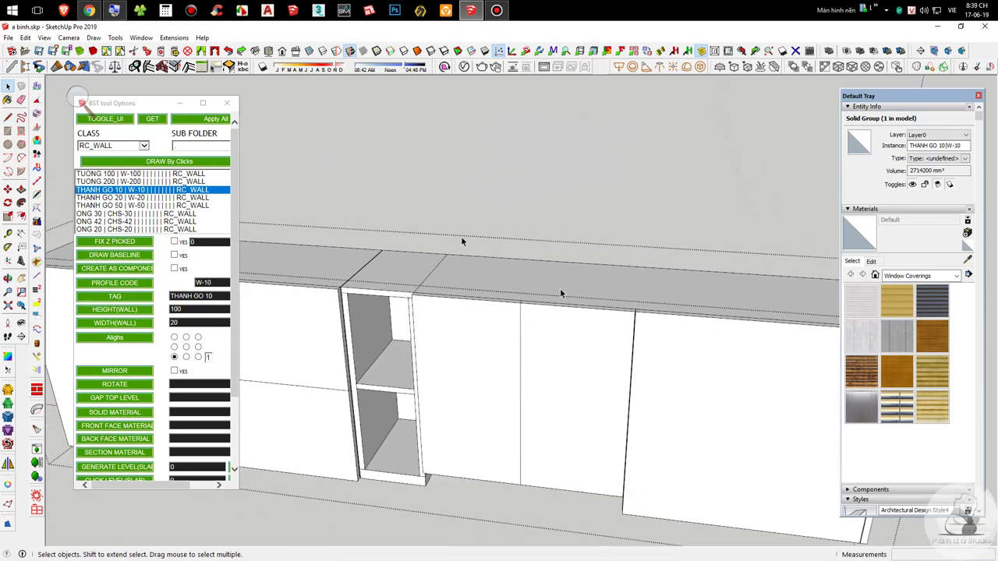
click(170, 103)
scroll(641, 308, down, 2)
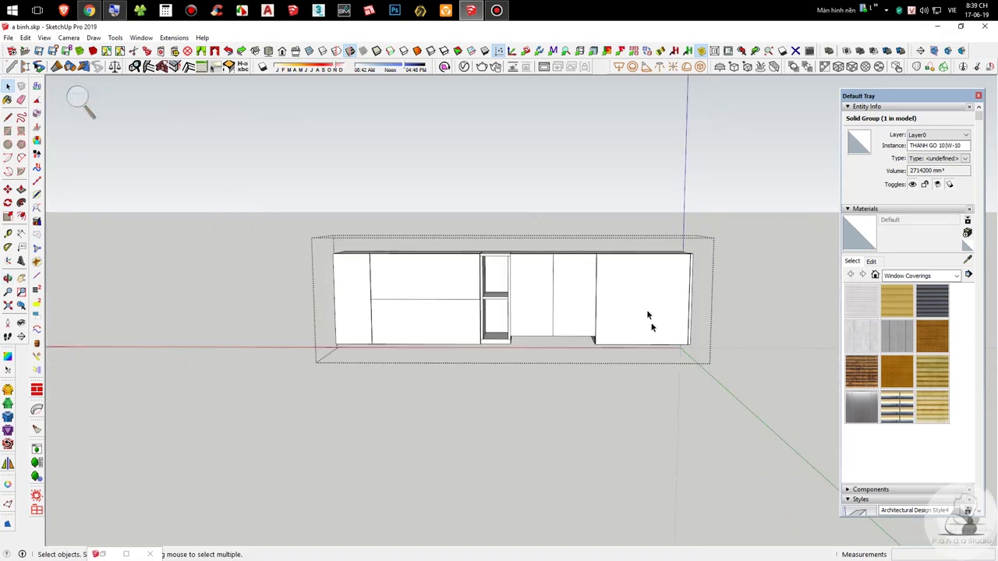
click(750, 379)
Step: Open the wide end door beside the hood cabinet and draw a vertical line down the middle of its face
middle_drag(616, 306, 604, 275)
scroll(604, 274, up, 3)
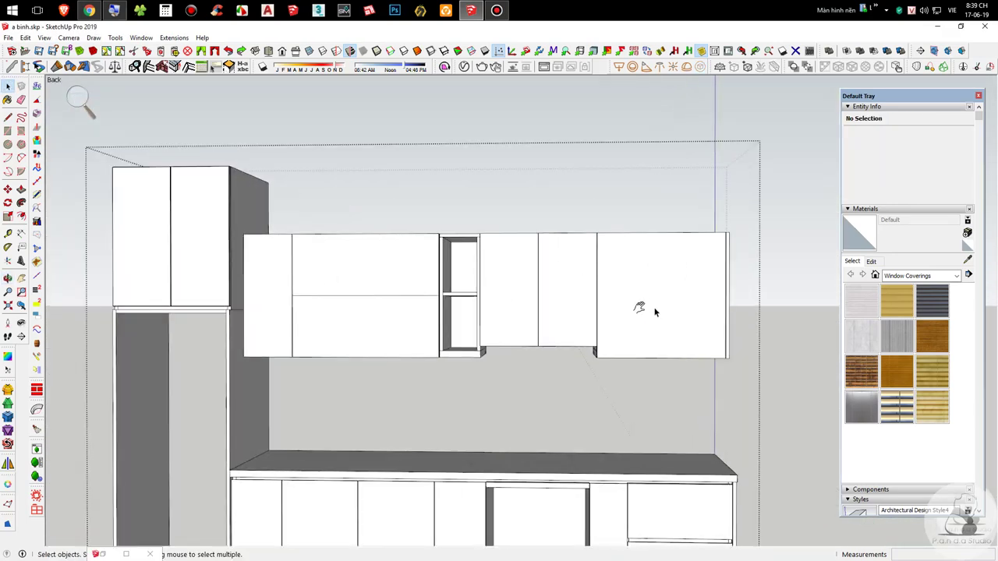
shift+middle_drag(646, 312, 579, 262)
scroll(558, 236, up, 5)
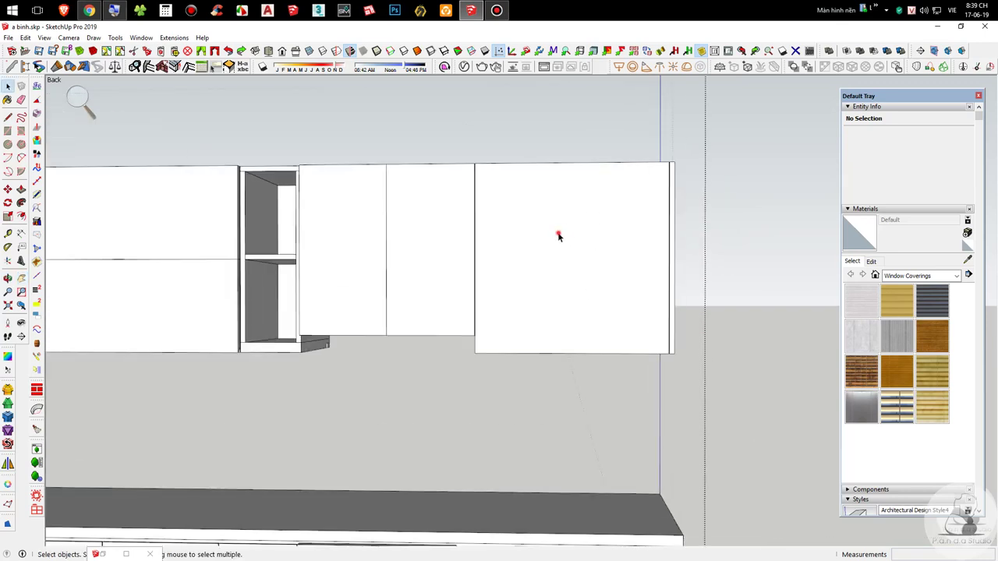
scroll(570, 234, up, 2)
key(l)
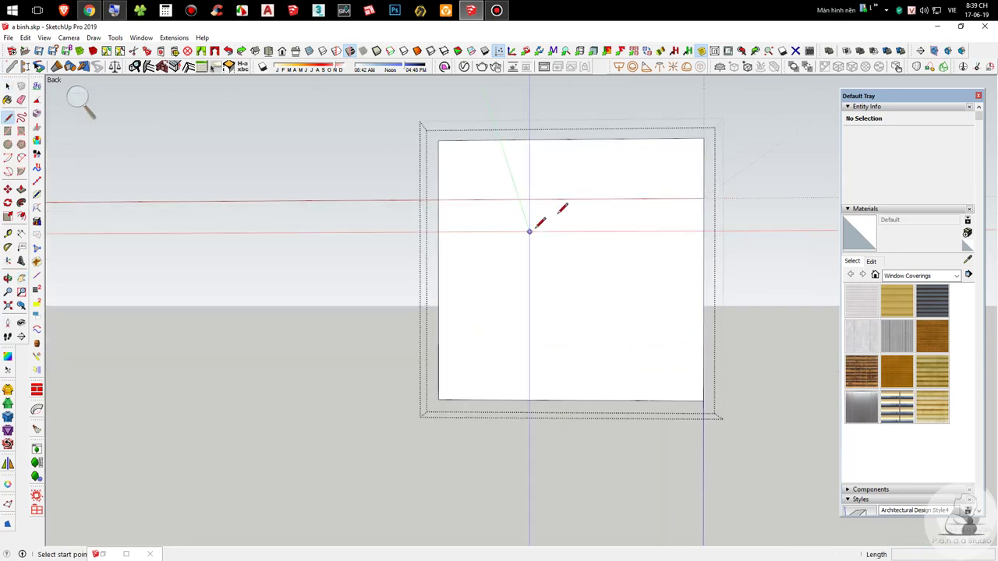
click(572, 138)
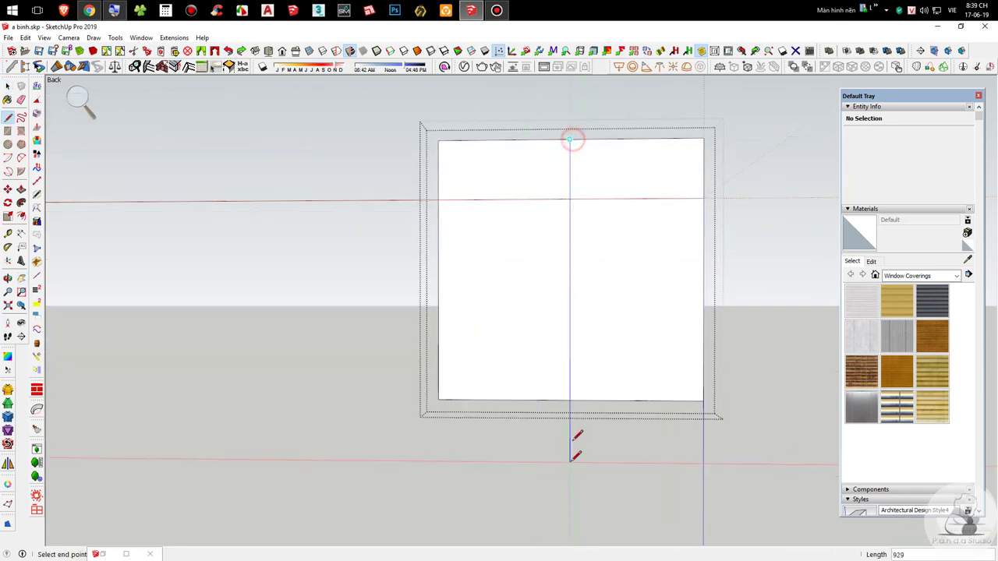
click(572, 400)
key(space)
click(360, 372)
Step: Examine the door divisions along the whole front of the upper cabinets
scroll(604, 345, down, 4)
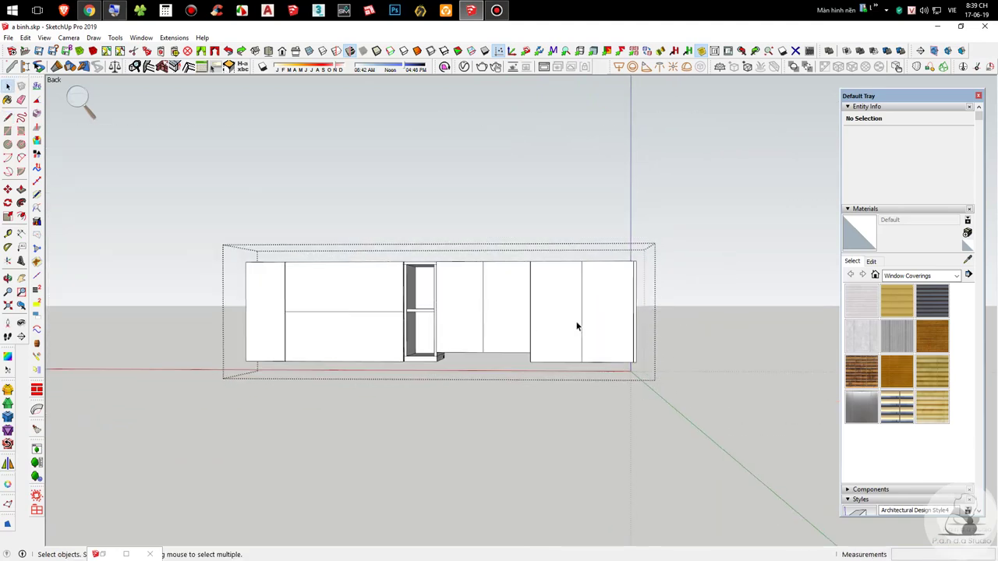
scroll(576, 326, up, 3)
scroll(668, 256, down, 4)
scroll(662, 242, up, 3)
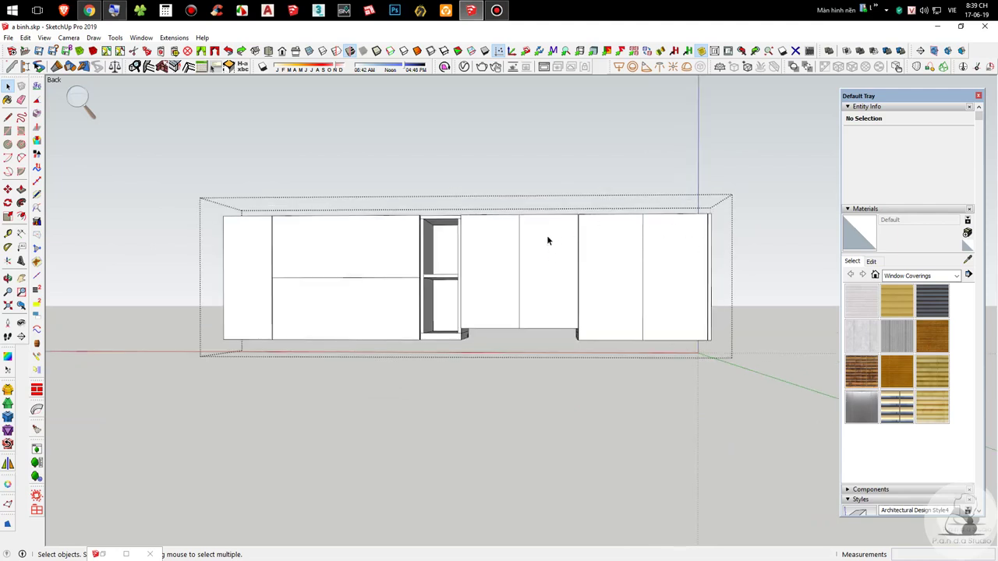
scroll(528, 236, up, 3)
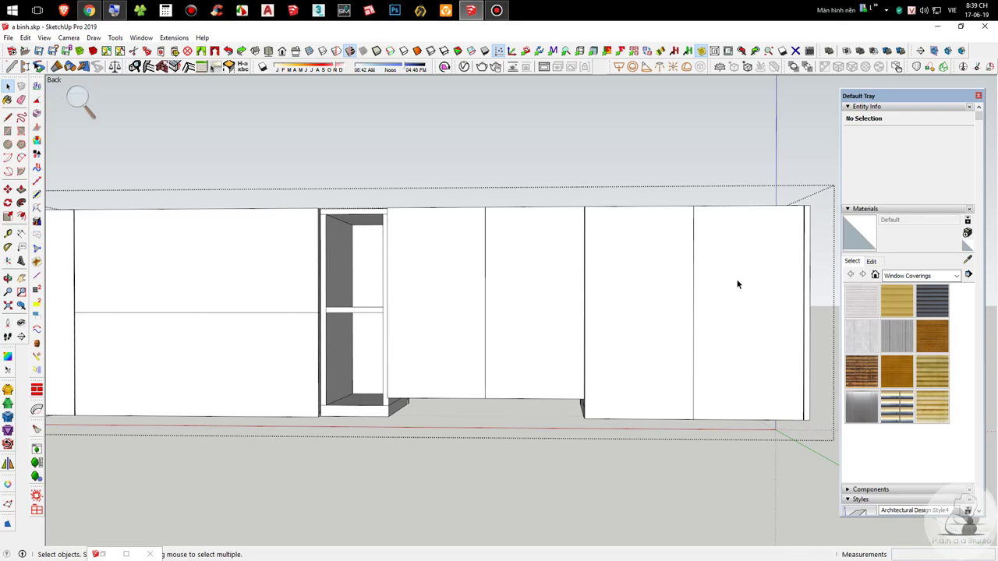
scroll(830, 257, down, 3)
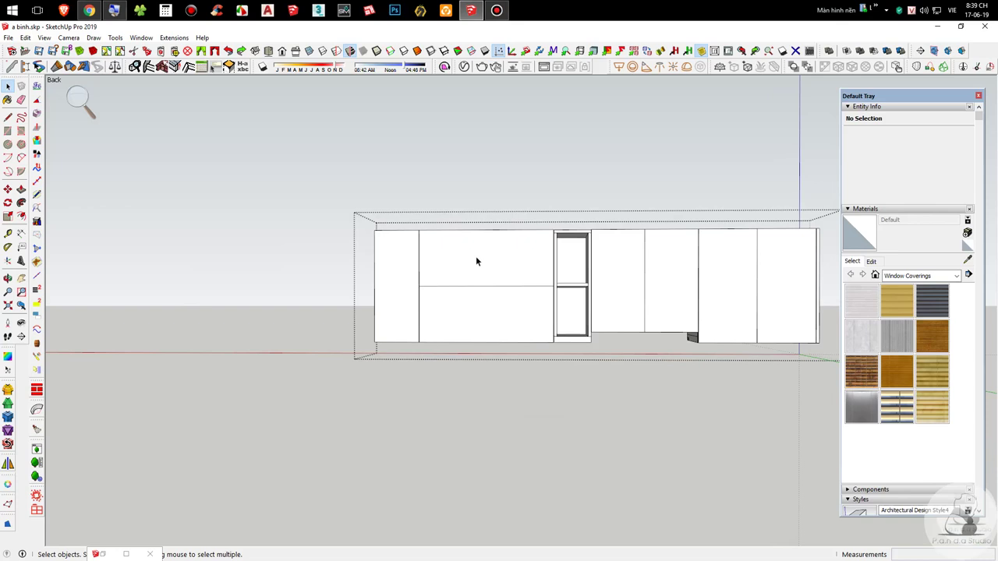
scroll(407, 217, up, 3)
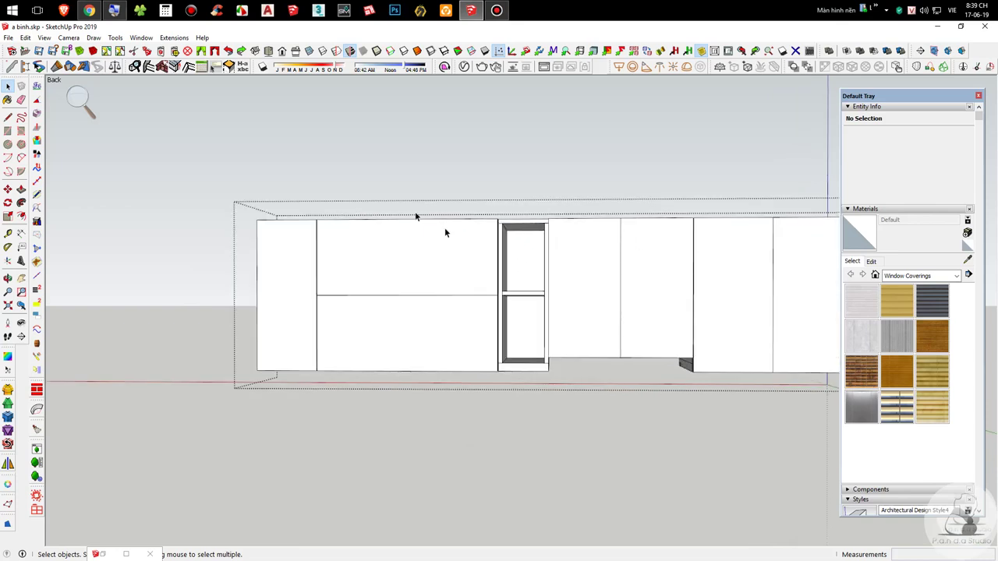
scroll(380, 283, down, 3)
scroll(603, 283, up, 2)
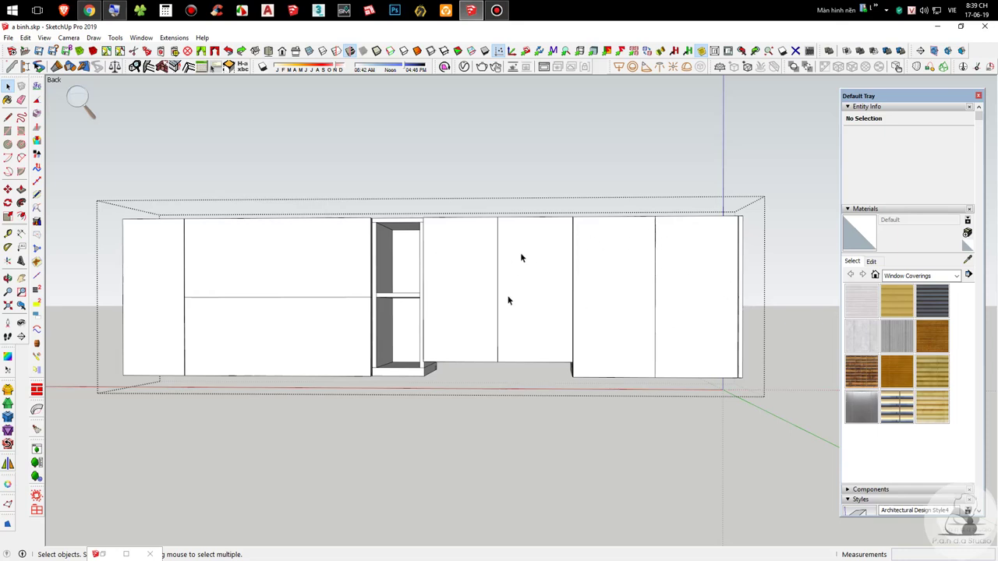
Step: Push one half of the divided end door through its thickness to leave a single half-width door
double_click(659, 294)
scroll(682, 285, up, 4)
middle_drag(693, 288, 558, 379)
key(p)
click(557, 380)
click(546, 394)
key(space)
click(464, 316)
Step: Copy the half-width door sideways by about 382 mm to cover the other half of the end cabinet
middle_drag(463, 316, 649, 327)
click(649, 327)
click(414, 304)
scroll(414, 322, up, 4)
key(m)
key(m)
key(ctrl)
click(350, 329)
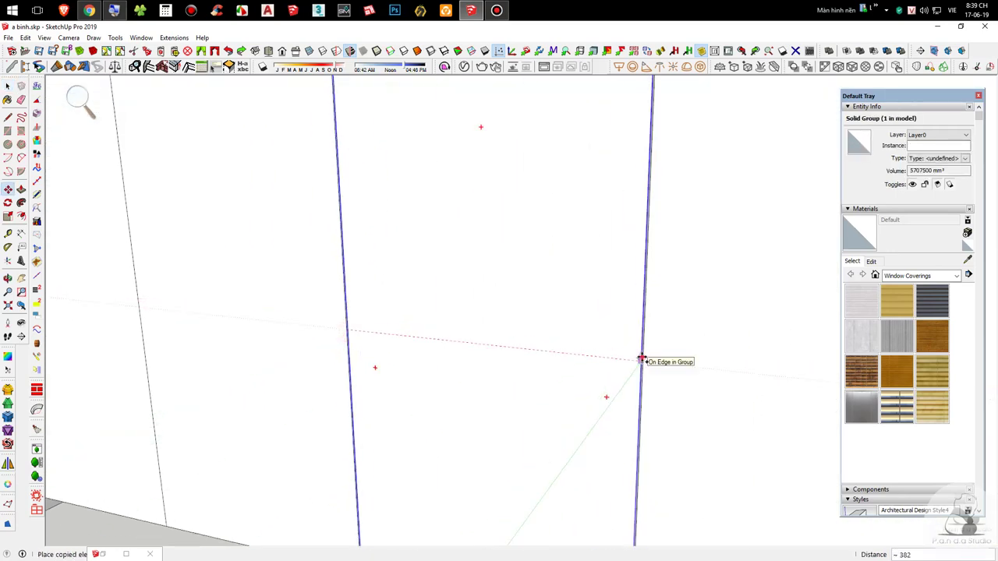
click(642, 359)
key(space)
Step: Leave the upper cabinet group and examine the cabinet run together with the tall unit and base cabinets
scroll(546, 339, down, 5)
middle_drag(574, 314, 554, 426)
scroll(604, 243, down, 4)
click(769, 285)
middle_drag(637, 282, 481, 279)
middle_drag(563, 304, 584, 438)
scroll(469, 285, up, 4)
scroll(470, 284, up, 3)
scroll(413, 234, down, 4)
Step: Open the upper cabinet group and delete the two stacked doors of the wide cabinet
click(487, 309)
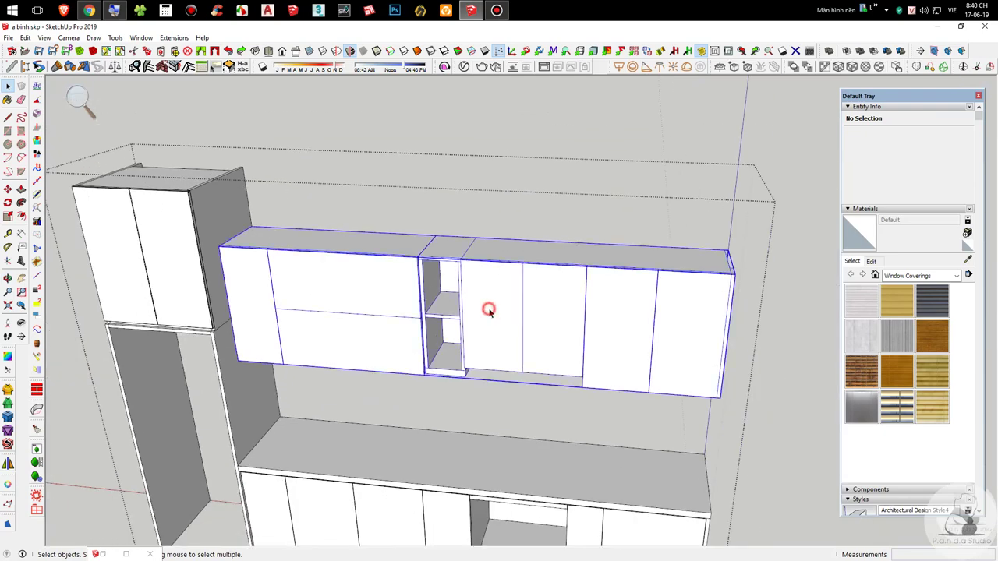
middle_drag(488, 310, 523, 238)
double_click(380, 286)
click(367, 287)
key(Delete)
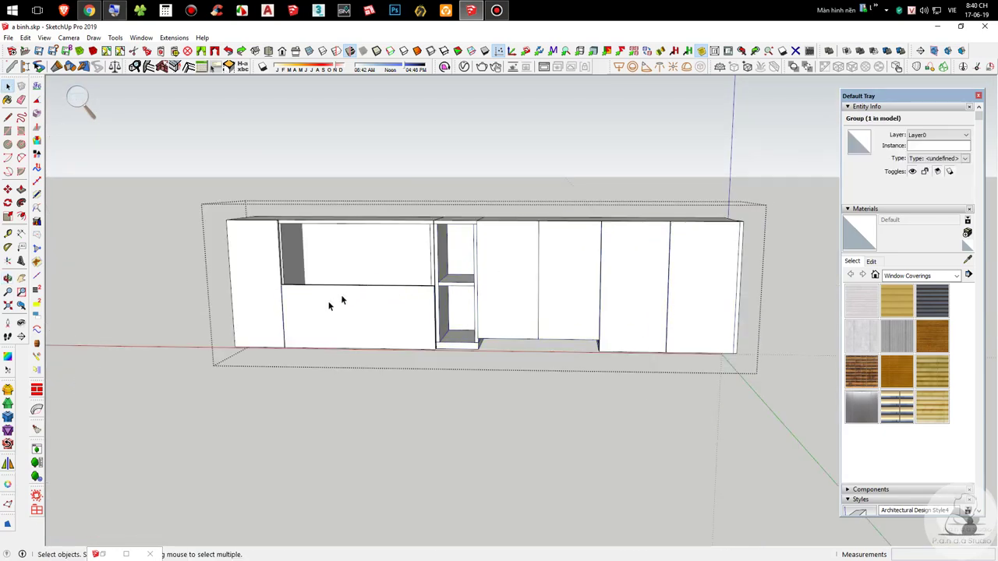
click(334, 301)
key(Delete)
Step: Delete both doors of the hood cabinet and both doors of the end cabinet beside it
click(486, 289)
key(Delete)
click(540, 287)
key(Delete)
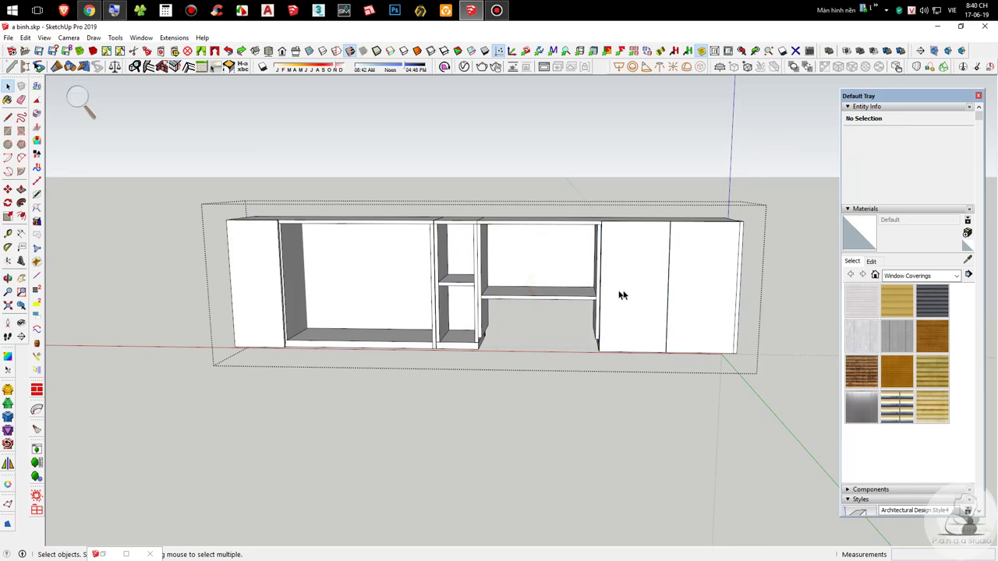
click(629, 290)
key(Delete)
click(685, 294)
key(Delete)
Step: Examine the opened upper cabinets' interiors from below and from the front
middle_drag(686, 296, 526, 323)
scroll(519, 293, up, 3)
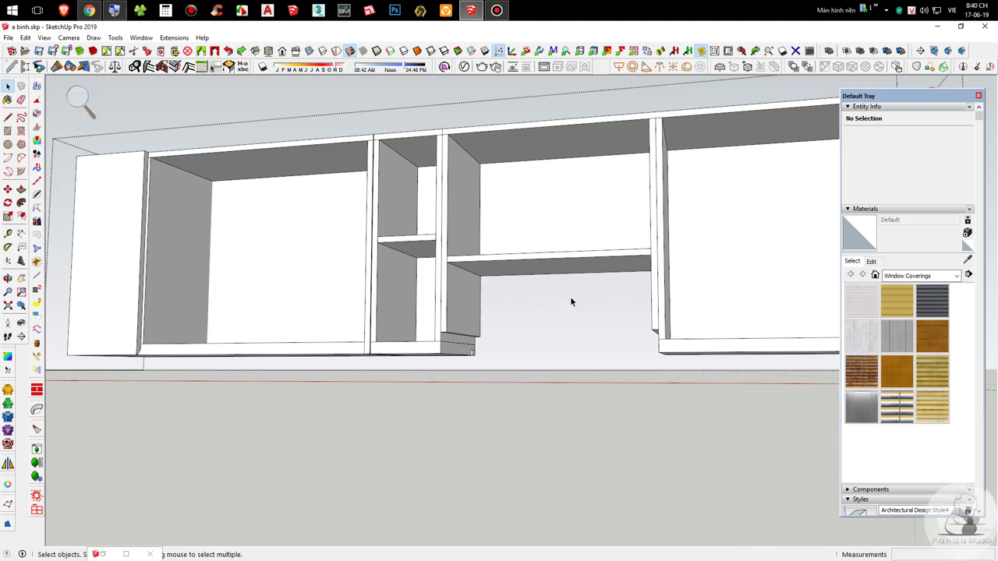
scroll(570, 297, down, 3)
middle_drag(541, 185, 680, 247)
key(F5)
scroll(416, 273, up, 2)
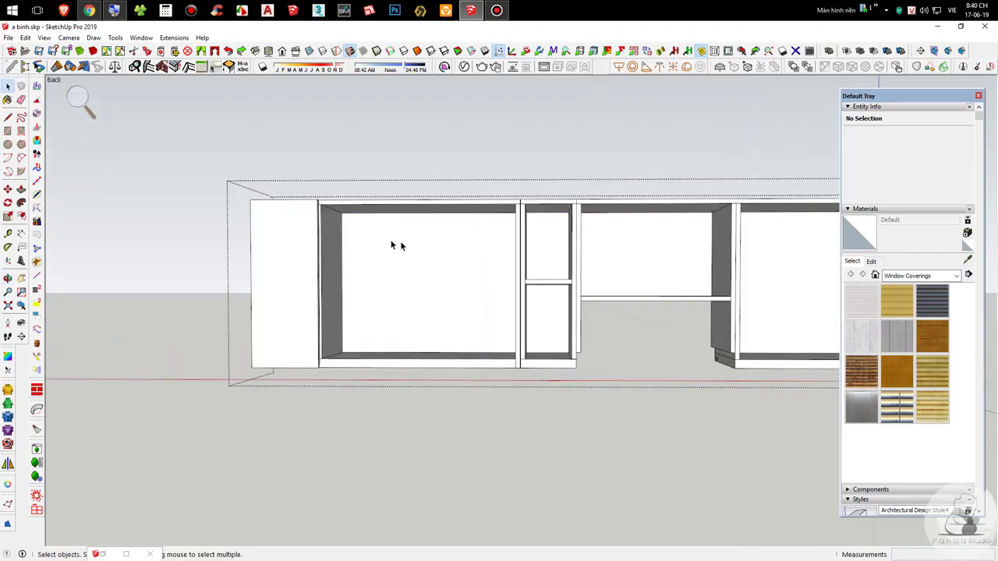
shift+middle_drag(764, 306, 471, 327)
middle_drag(507, 291, 421, 350)
Step: Copy the hood cabinet's shelf board upward and align the copy with the top of the open niche's middle shelf
scroll(257, 283, up, 2)
key(m)
scroll(234, 287, up, 4)
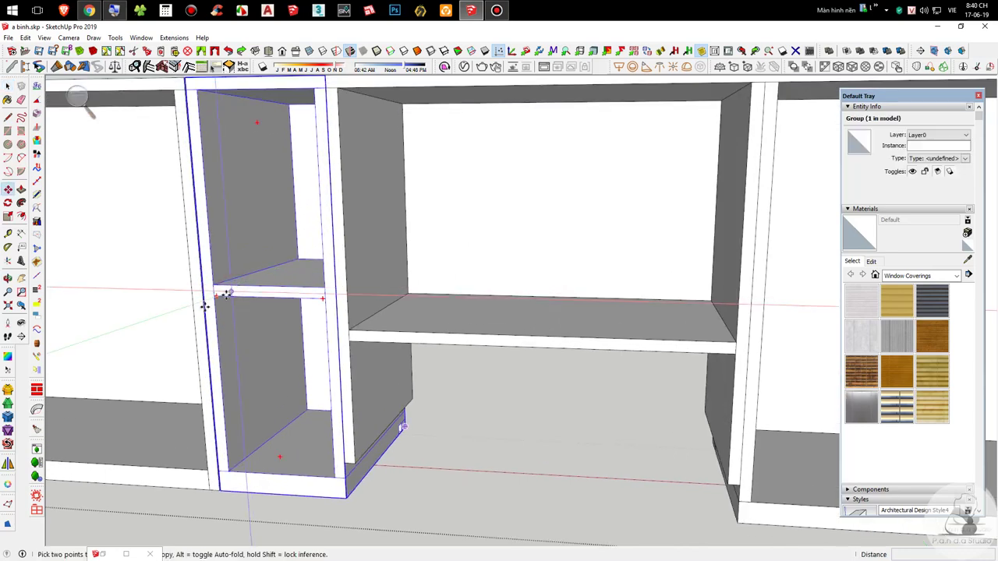
key(space)
scroll(247, 285, down, 5)
click(363, 300)
scroll(350, 296, up, 3)
key(m)
scroll(313, 302, up, 3)
click(305, 299)
key(ctrl)
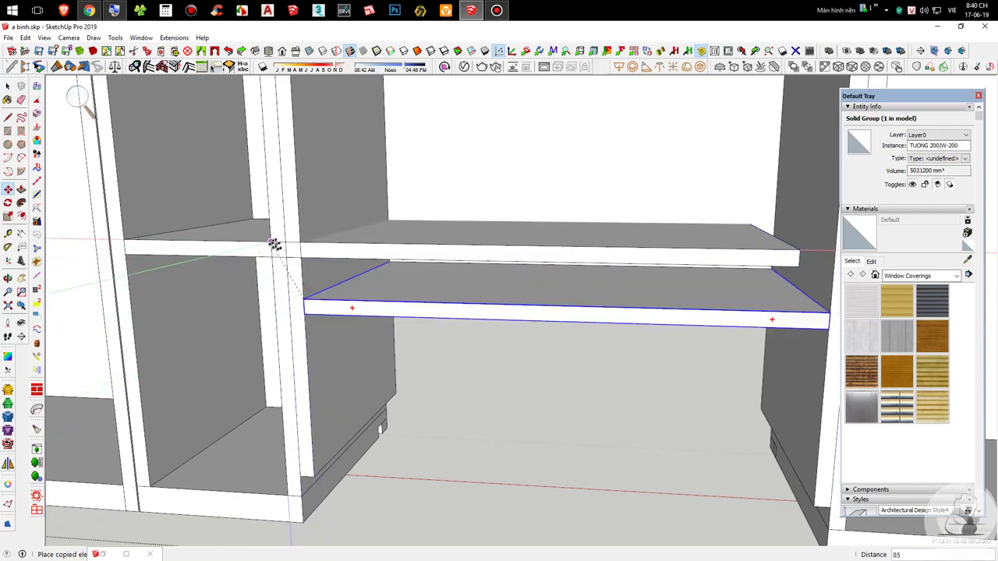
click(273, 243)
scroll(272, 245, up, 3)
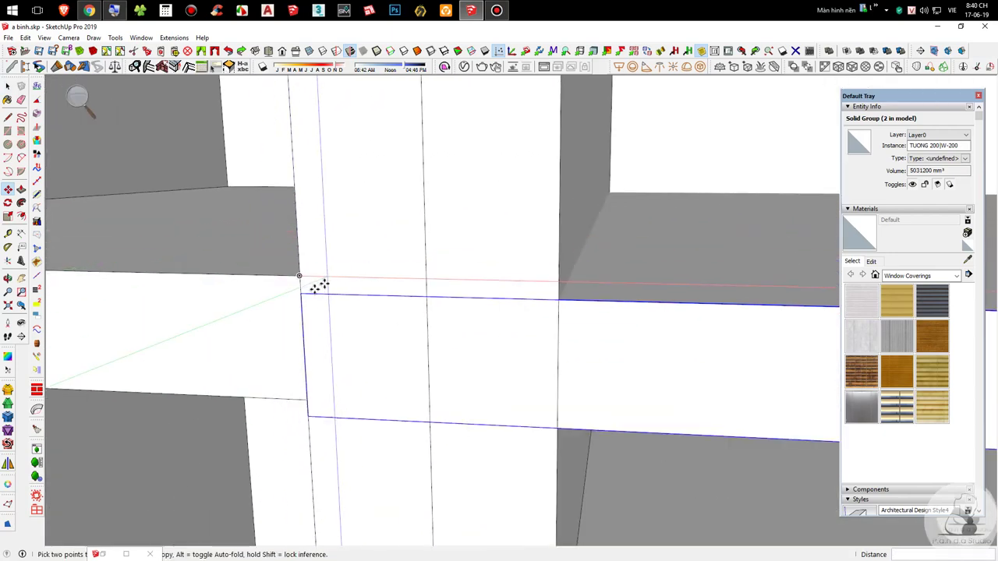
click(303, 293)
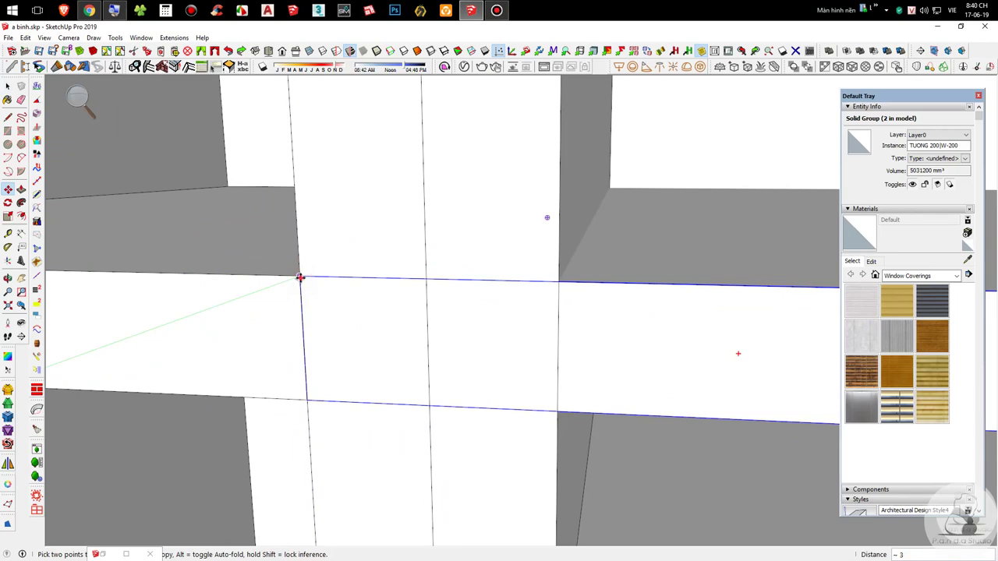
Step: Move the copied shelf board sideways into the end cabinet, against its inner side panel
scroll(300, 278, down, 5)
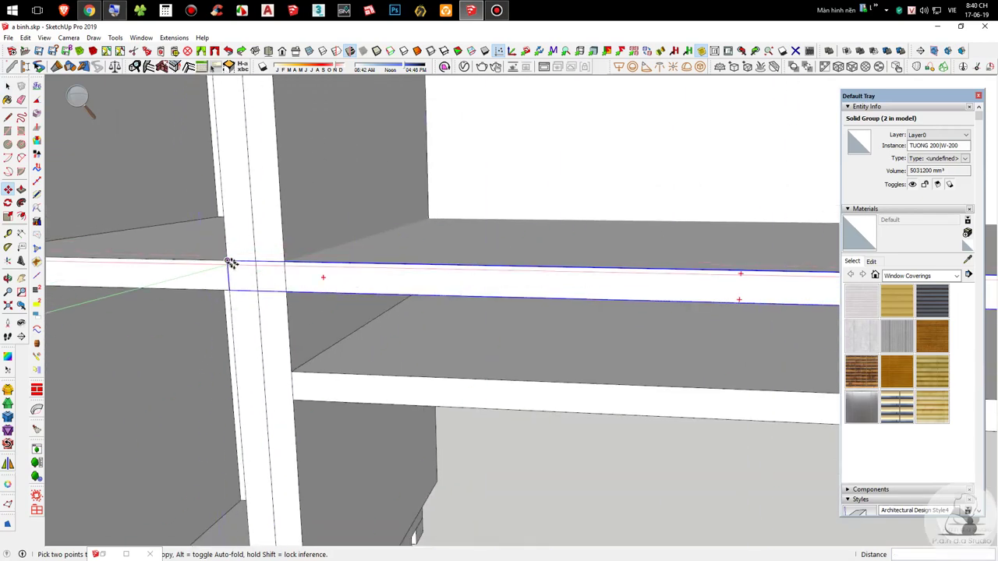
scroll(224, 262, down, 5)
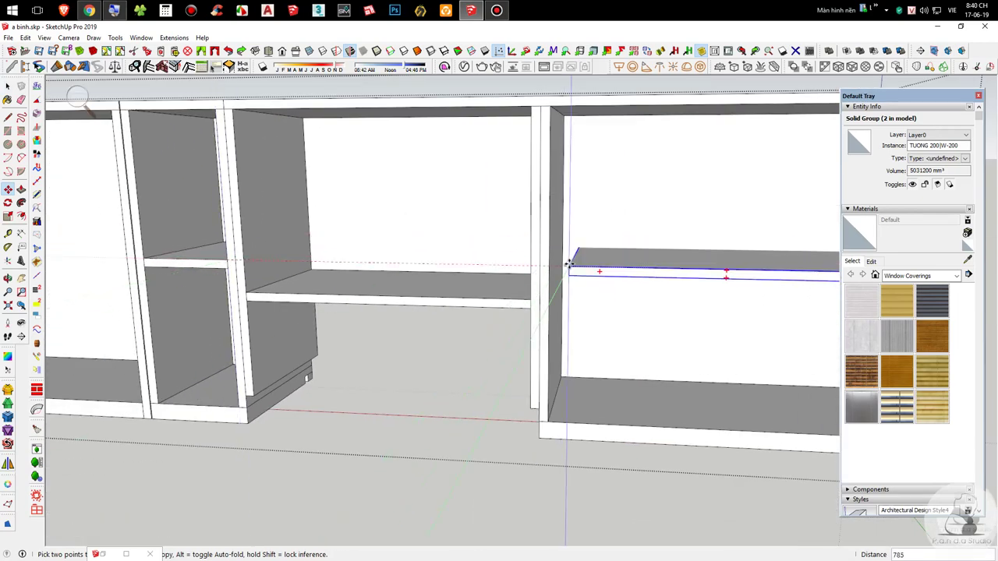
click(548, 421)
Step: Scale the end cabinet shelf's width out to the opposite side panel
scroll(314, 247, down, 3)
key(s)
scroll(584, 238, up, 10)
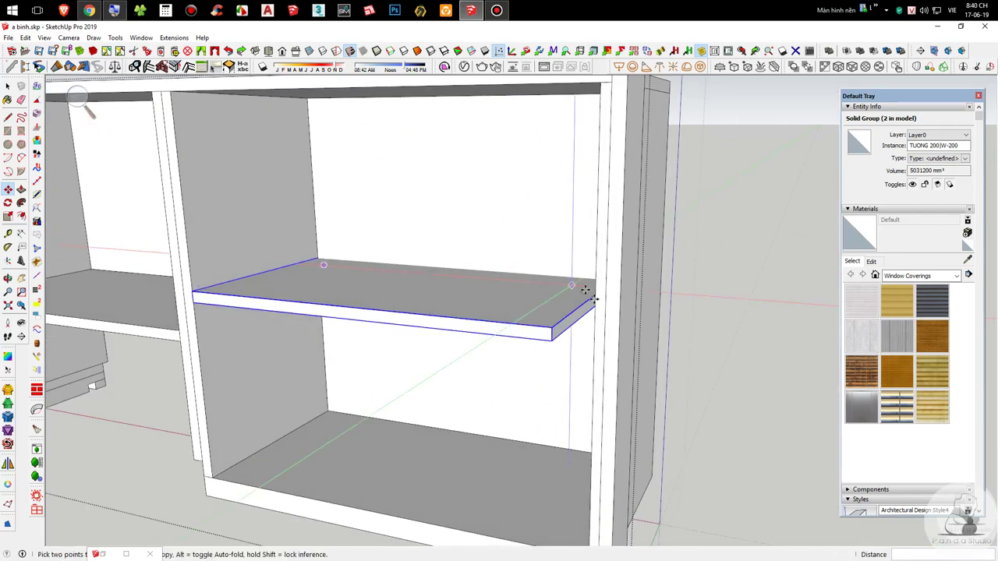
click(592, 303)
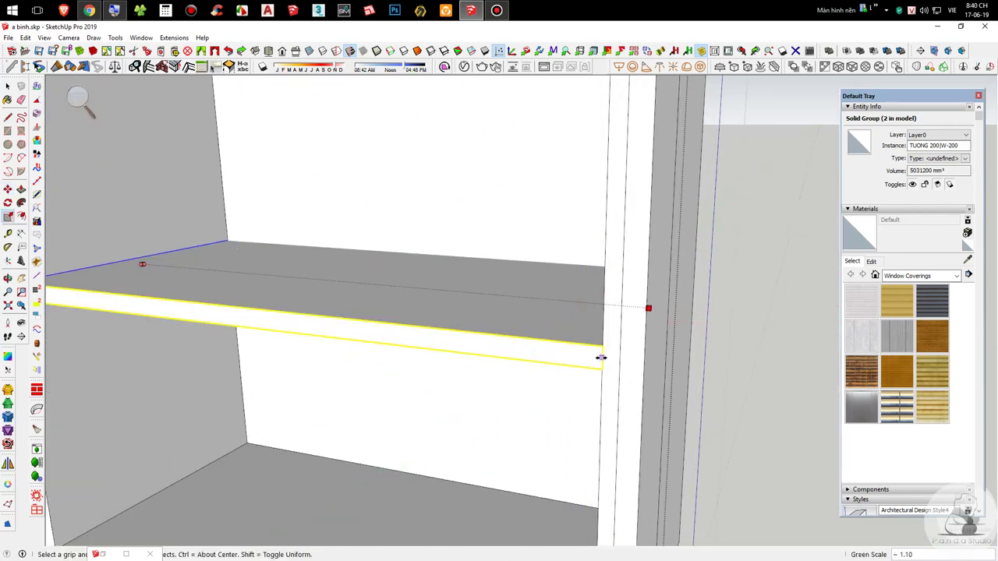
click(601, 359)
key(space)
scroll(584, 293, down, 3)
Step: Scale the end cabinet shelf's depth so its rear edge stops at the back panel
middle_drag(541, 264, 518, 295)
key(k)
scroll(490, 262, up, 5)
key(s)
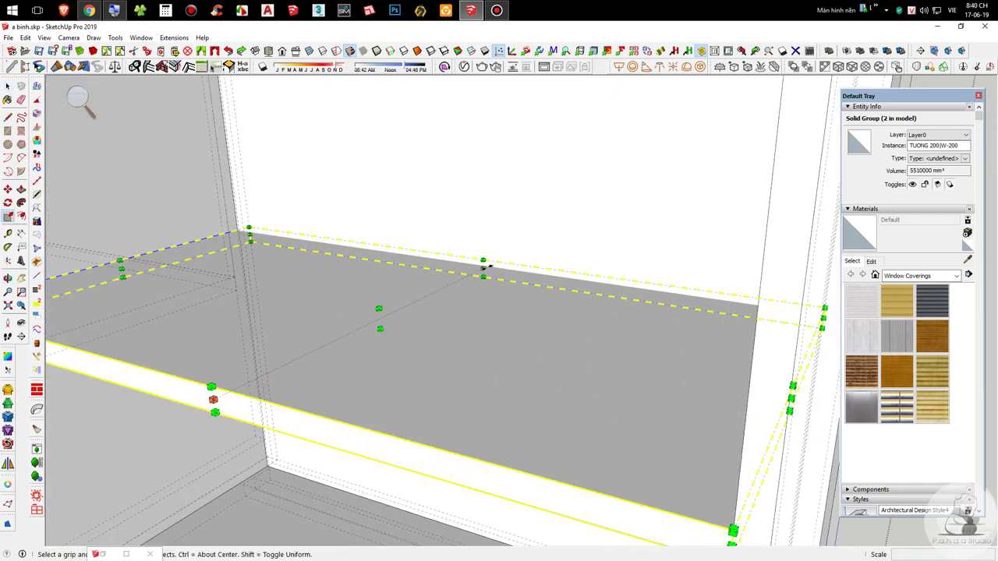
click(484, 269)
key(k)
click(234, 202)
key(space)
Step: Delete the door of the narrow cabinet at the opposite end of the upper run
scroll(572, 305, down, 4)
middle_drag(572, 305, 750, 277)
scroll(683, 277, down, 6)
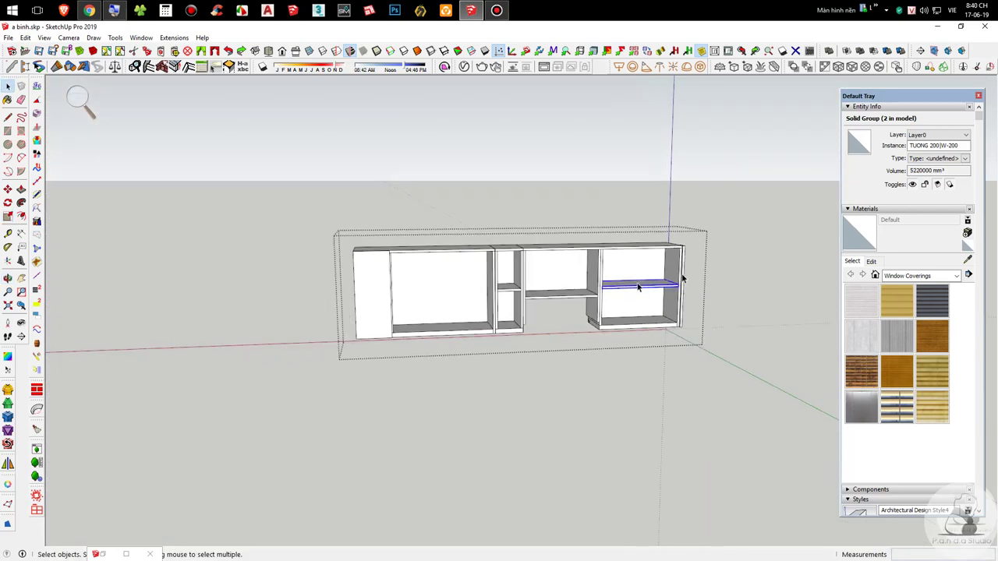
scroll(467, 320, up, 2)
click(330, 297)
scroll(702, 256, up, 2)
scroll(702, 256, up, 2)
Step: Delete the end cabinet's new shelf board and undo the deletion
click(723, 285)
scroll(724, 286, down, 4)
shift+middle_drag(723, 285, 597, 299)
scroll(616, 291, up, 7)
key(Delete)
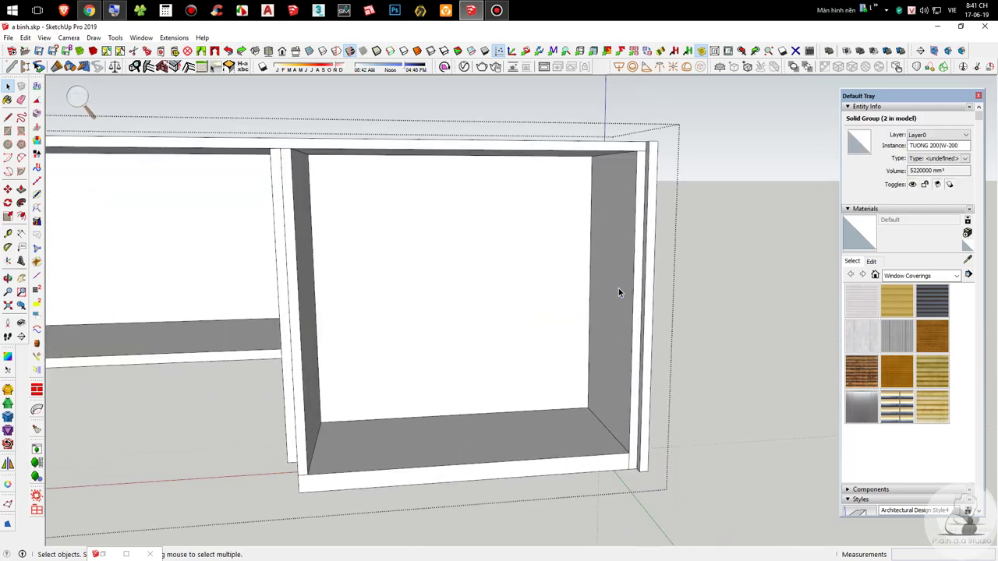
key(ctrl+z)
Step: Copy the end cabinet's shelf board into the narrow cabinet at the opposite end, aligned with its divider panel
click(583, 305)
scroll(585, 305, up, 3)
key(m)
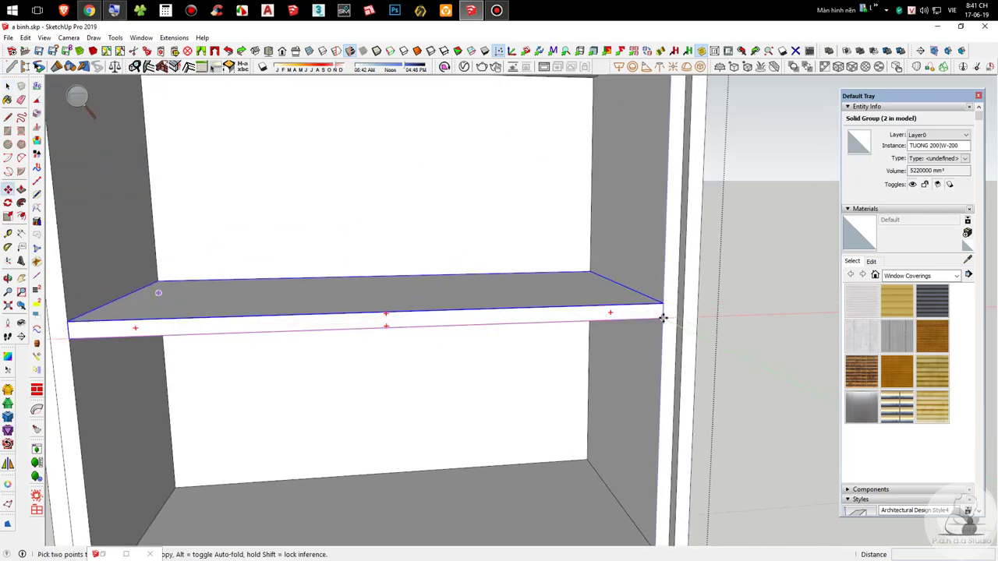
click(662, 318)
key(ctrl)
scroll(662, 318, down, 5)
scroll(307, 312, up, 5)
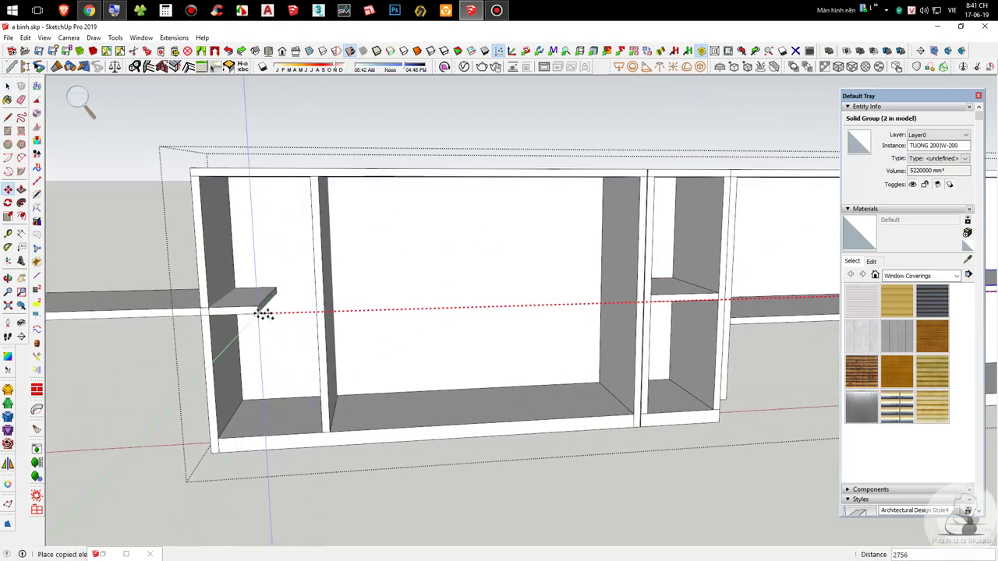
scroll(265, 313, up, 2)
click(340, 478)
Step: Scale the copied shelf board's length so it fits between the narrow cabinet's outer side panel and its divider
scroll(560, 365, down, 3)
middle_drag(560, 365, 396, 379)
key(s)
scroll(394, 305, up, 4)
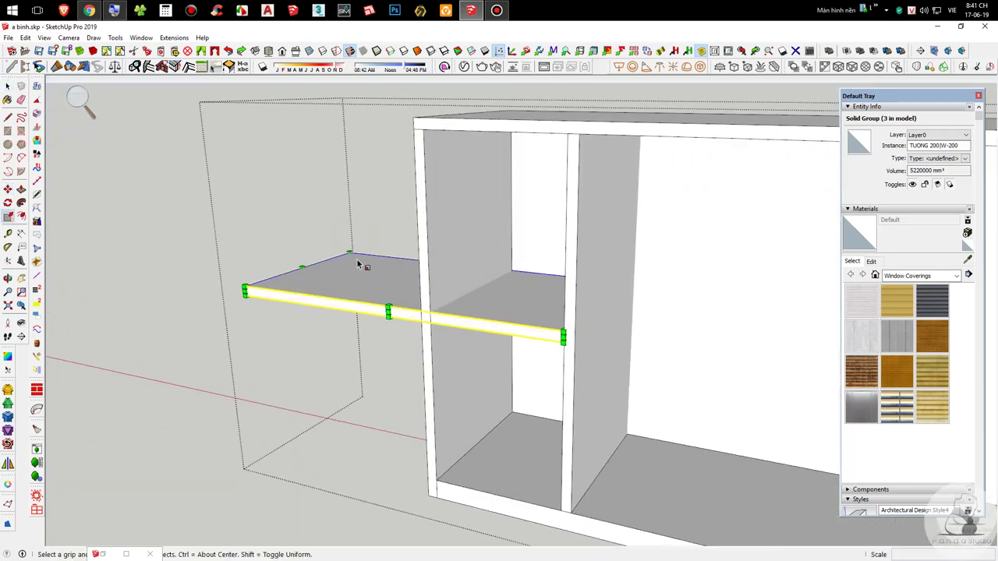
click(302, 274)
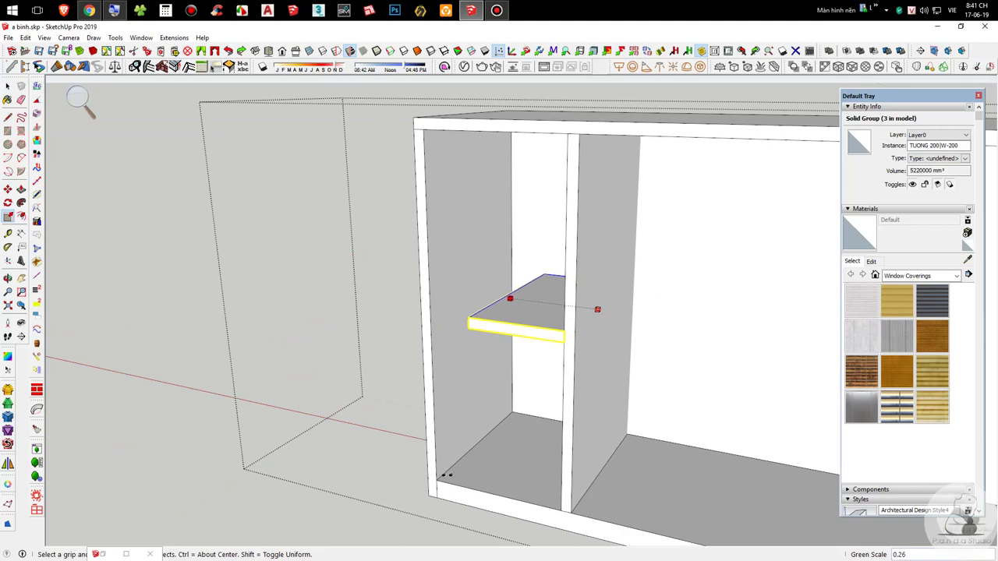
click(438, 481)
key(space)
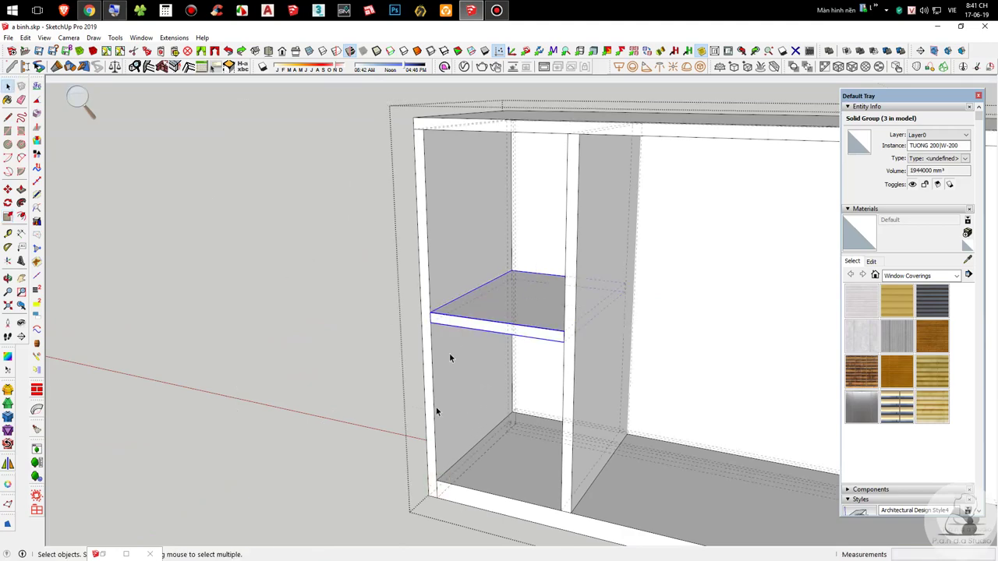
click(387, 293)
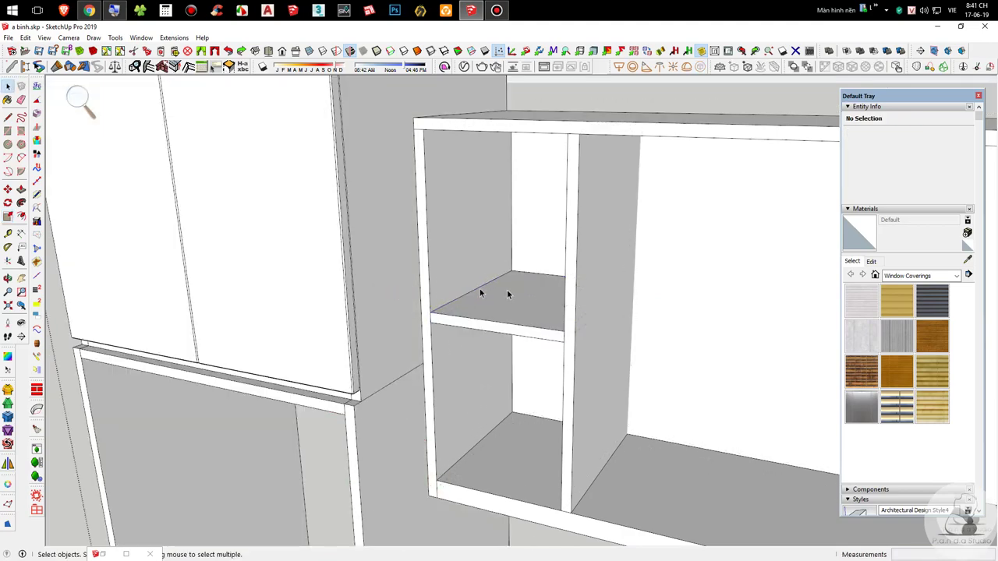
Step: Bring the whole kitchen unit back into view and select the open-shelf cabinet next to the hood cabinet
double_click(506, 291)
key(shift+h)
scroll(321, 276, down, 10)
click(657, 356)
scroll(643, 357, up, 8)
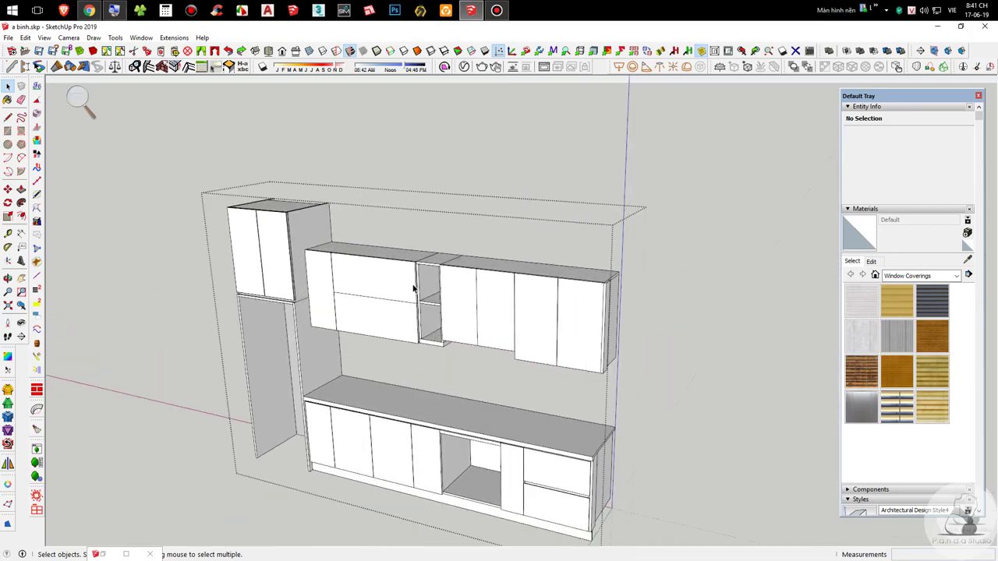
middle_drag(559, 245, 342, 366)
scroll(492, 210, up, 5)
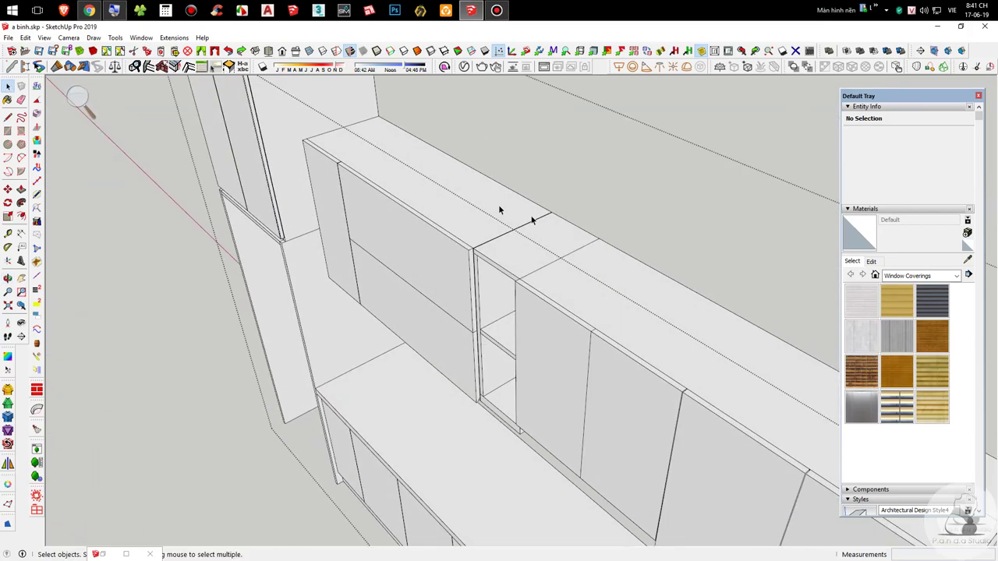
click(528, 223)
click(519, 262)
middle_drag(514, 275, 607, 368)
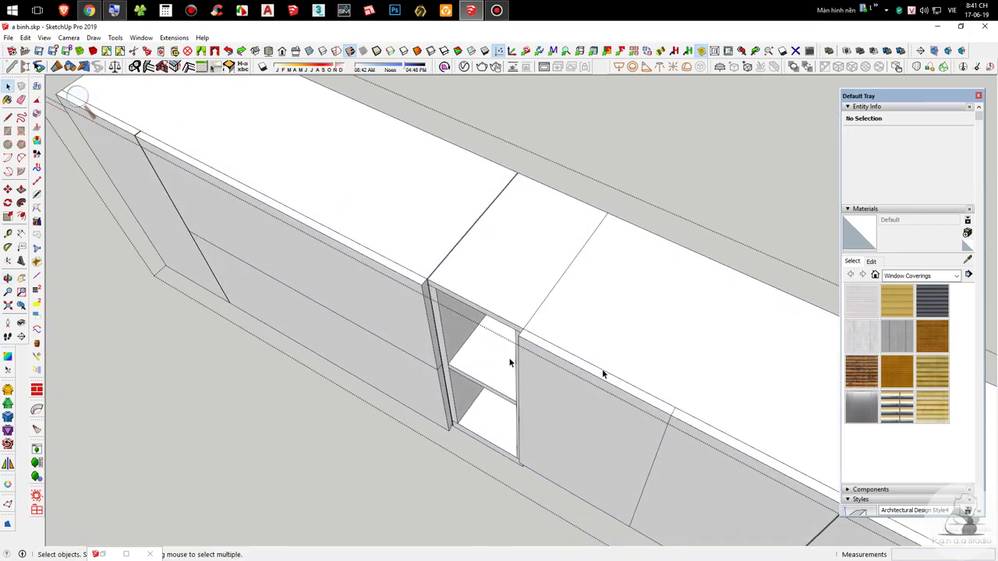
scroll(494, 358, up, 3)
click(499, 290)
click(499, 293)
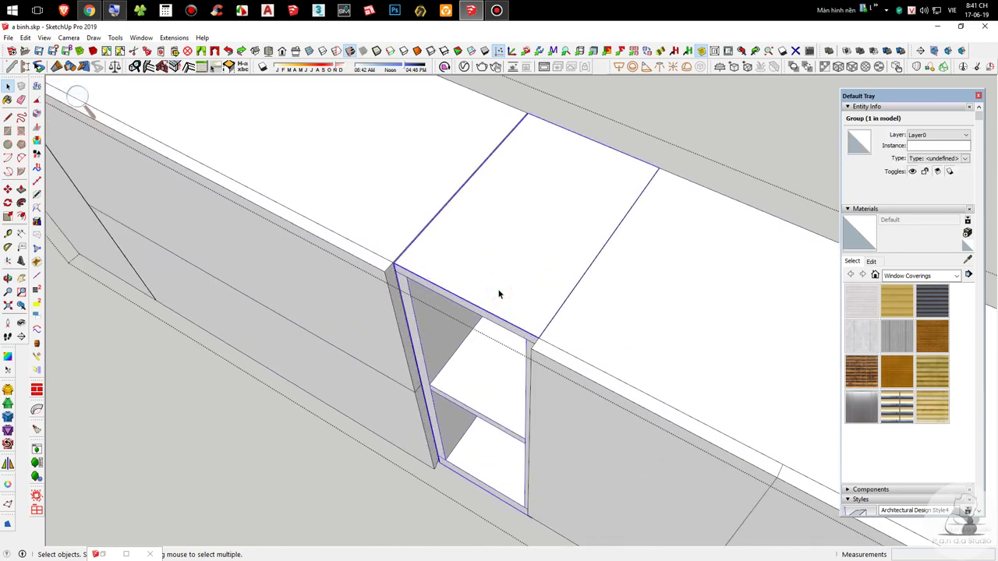
scroll(477, 306, up, 1)
scroll(491, 382, down, 1)
key(s)
key(space)
click(501, 303)
scroll(434, 257, up, 2)
scroll(428, 283, down, 1)
key(space)
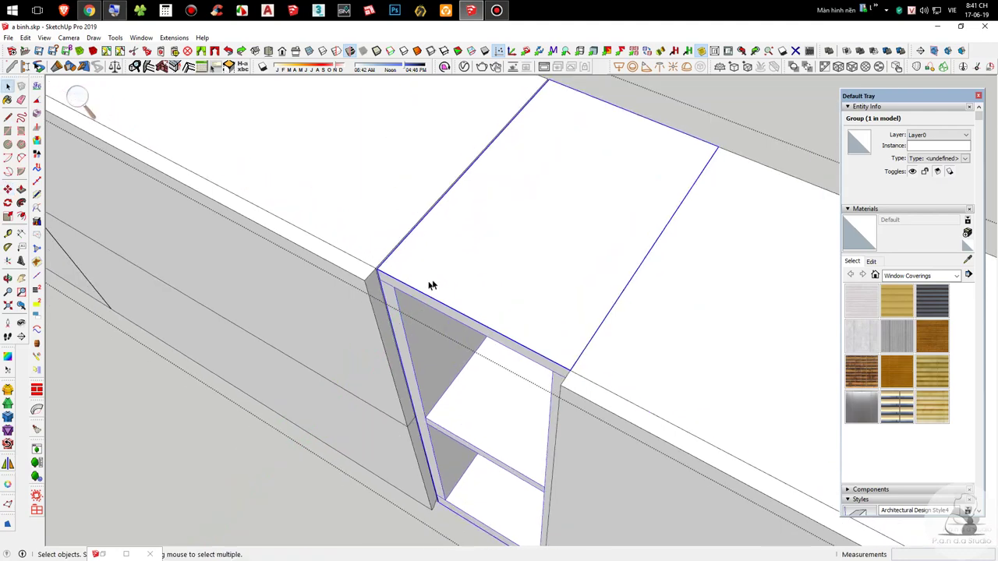
Step: Inside the open-shelf cabinet, scale the top, both side panels and the shelf forward to the neighbouring door fronts
double_click(438, 279)
scroll(311, 179, down, 10)
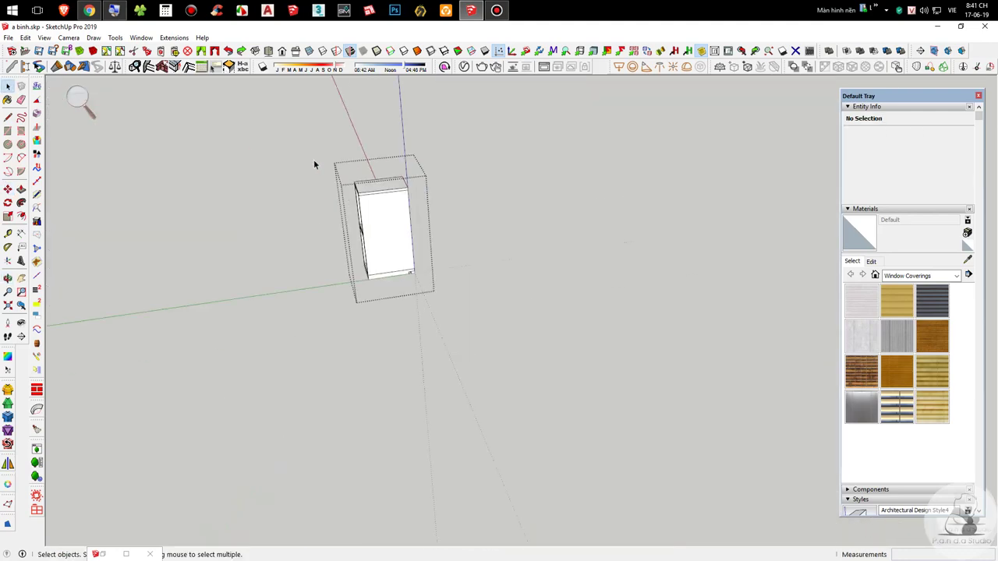
drag(287, 124, 381, 335)
scroll(361, 209, up, 3)
middle_drag(363, 211, 598, 263)
scroll(597, 263, down, 5)
scroll(367, 273, up, 2)
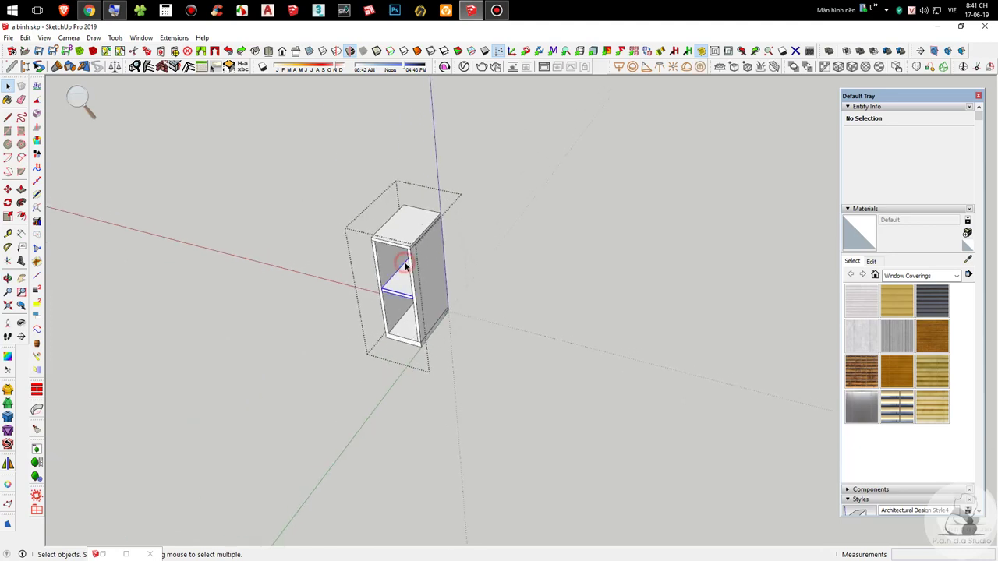
click(406, 244)
scroll(390, 246, up, 3)
scroll(389, 246, up, 3)
shift+click(361, 288)
shift+click(461, 306)
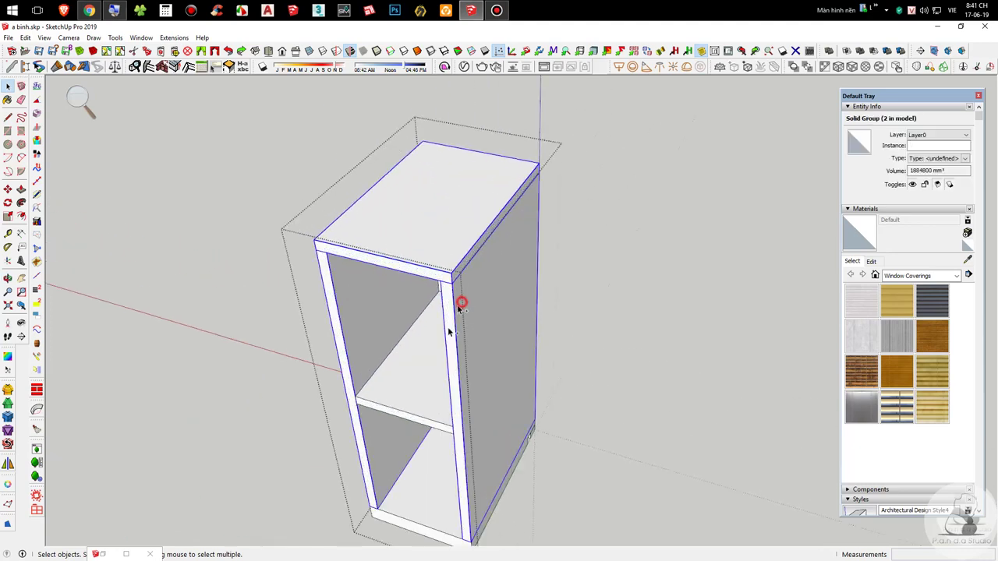
shift+click(427, 369)
key(s)
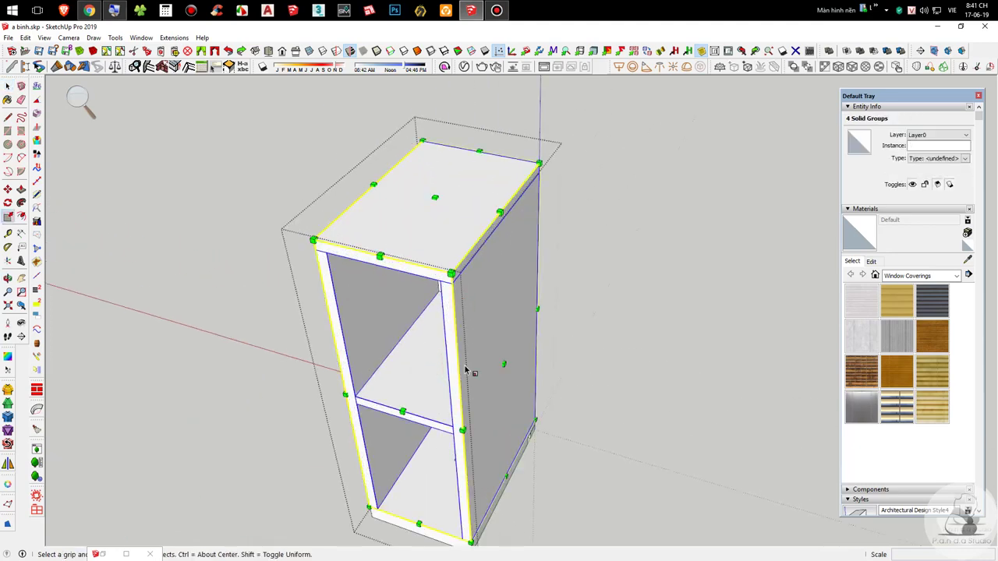
click(403, 411)
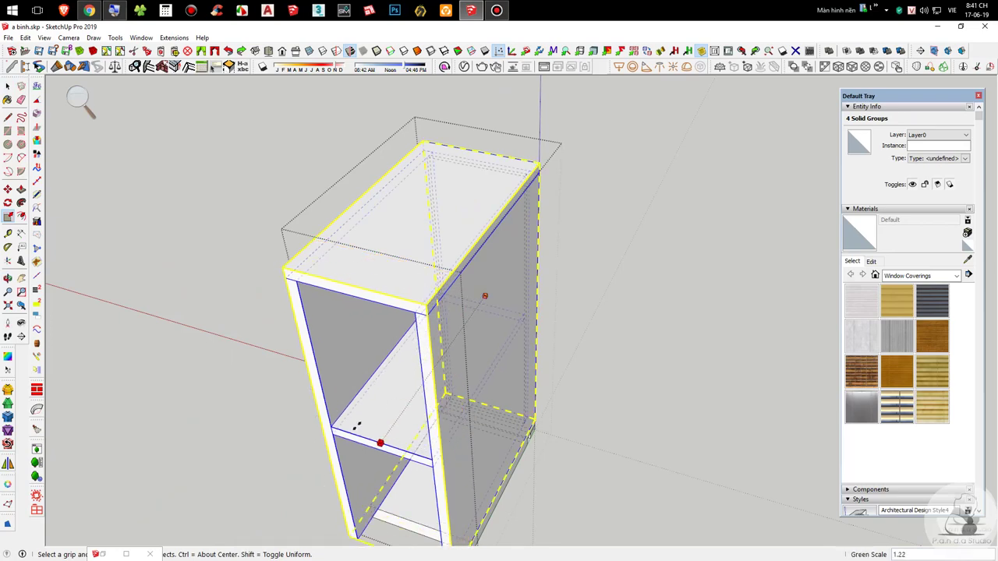
click(306, 246)
Step: Push/pull the front face of the open-shelf cabinet's bottom board out toward the side panels' front edges
scroll(445, 328, down, 3)
scroll(442, 428, up, 6)
key(space)
double_click(412, 463)
scroll(412, 463, up, 1)
key(p)
double_click(407, 464)
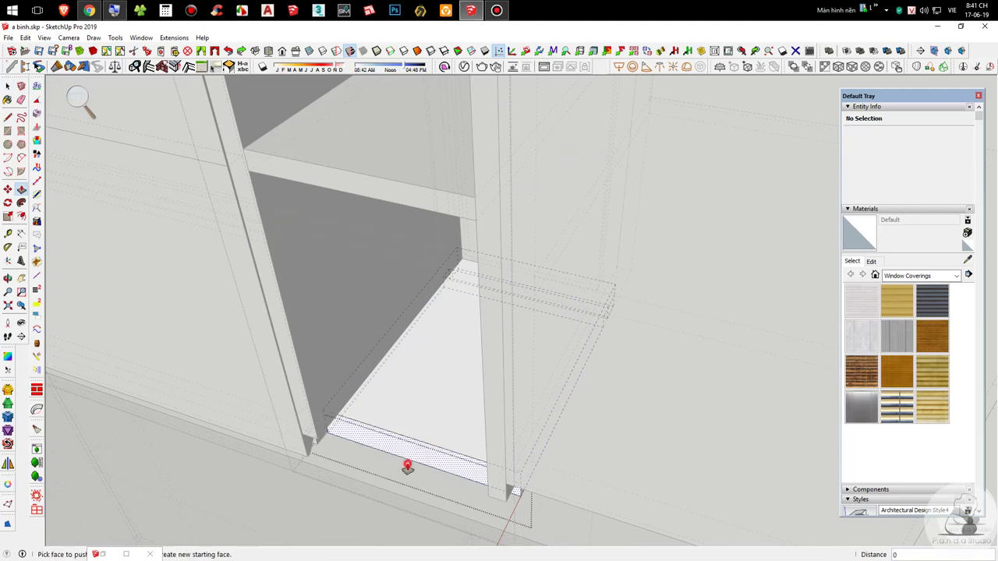
click(408, 448)
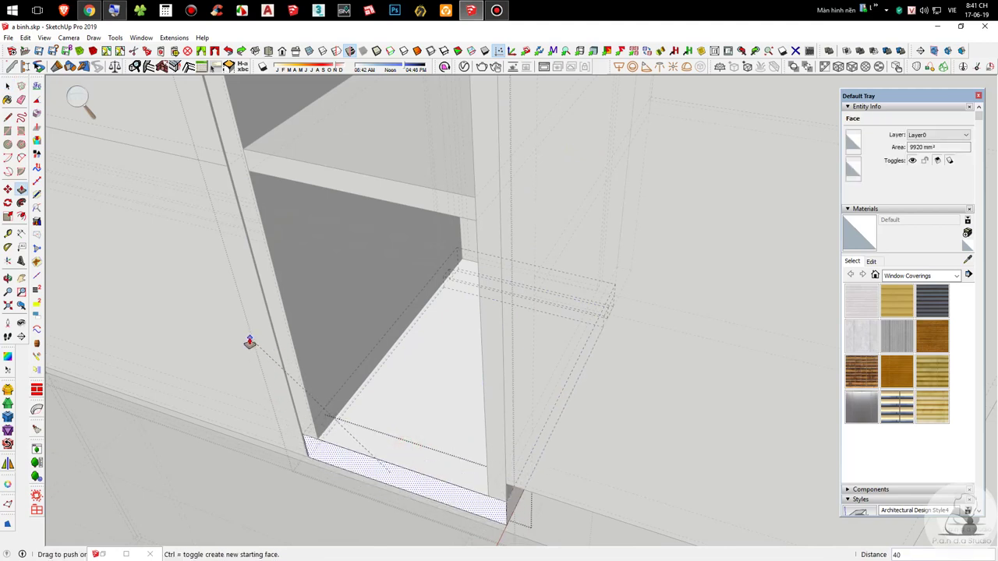
click(276, 306)
key(space)
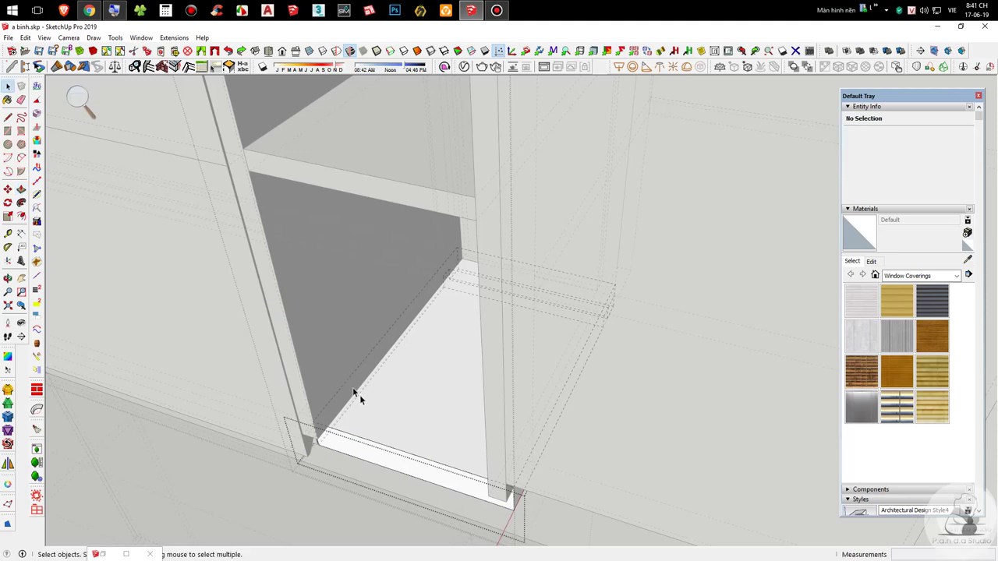
Step: Extend the bottom board's front face further until it is flush with the side panels, and close the board's group
scroll(360, 421, up, 3)
click(372, 441)
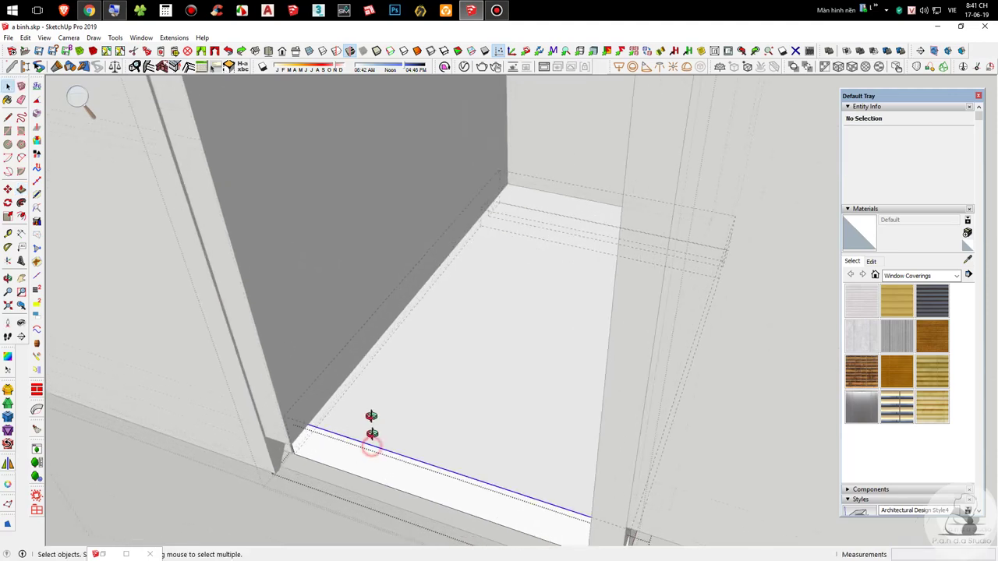
scroll(368, 421, up, 2)
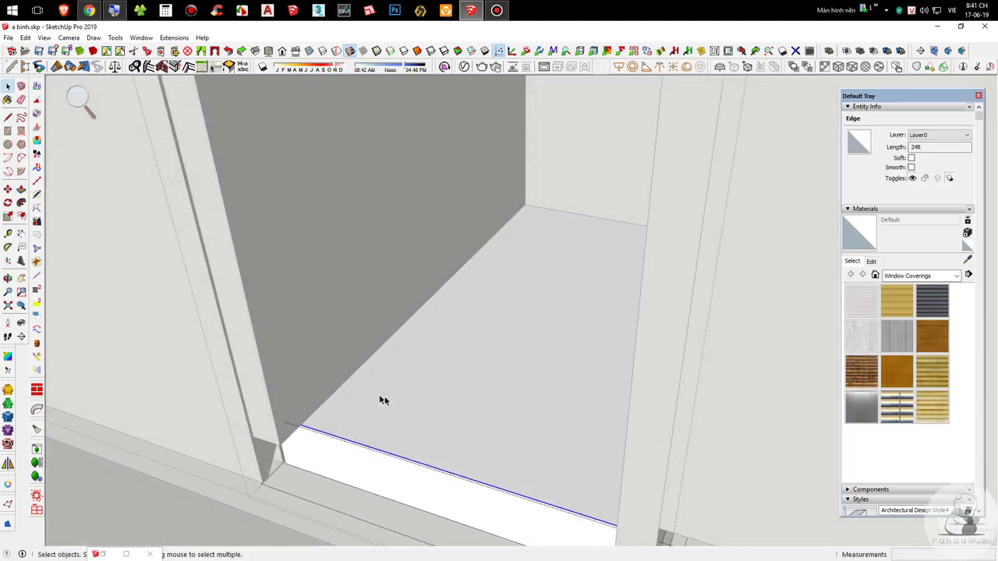
key(p)
click(349, 461)
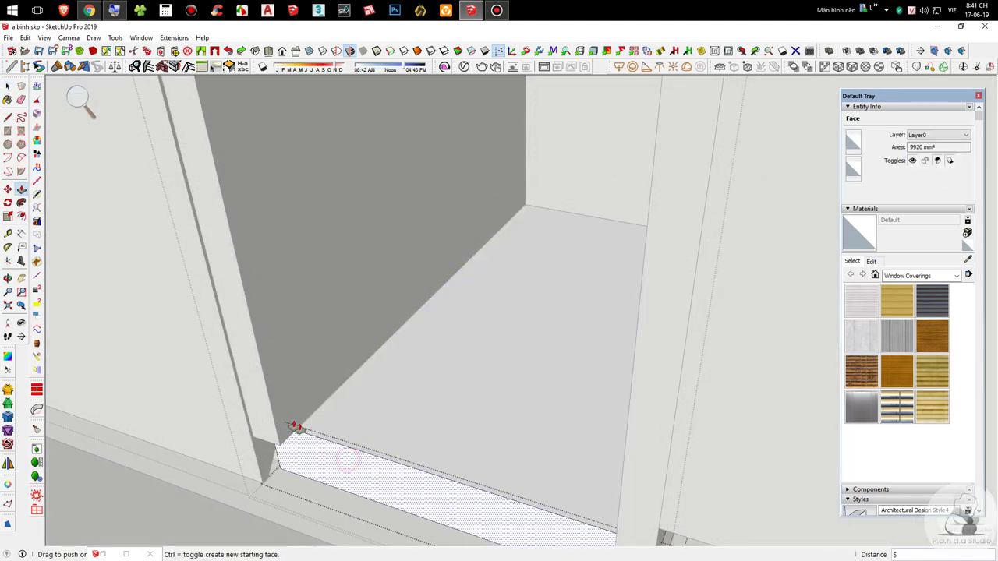
click(274, 416)
key(space)
scroll(463, 504, down, 3)
key(Escape)
scroll(463, 504, down, 4)
Step: Examine the upper cabinet run from above, behind and in front, including the deepened open-shelf cabinet
middle_drag(410, 419, 415, 476)
scroll(477, 331, up, 2)
mouse_move(496, 332)
middle_down()
mouse_move(478, 330)
mouse_move(604, 138)
mouse_move(597, 452)
mouse_move(759, 425)
mouse_move(510, 336)
mouse_move(187, 251)
middle_up()
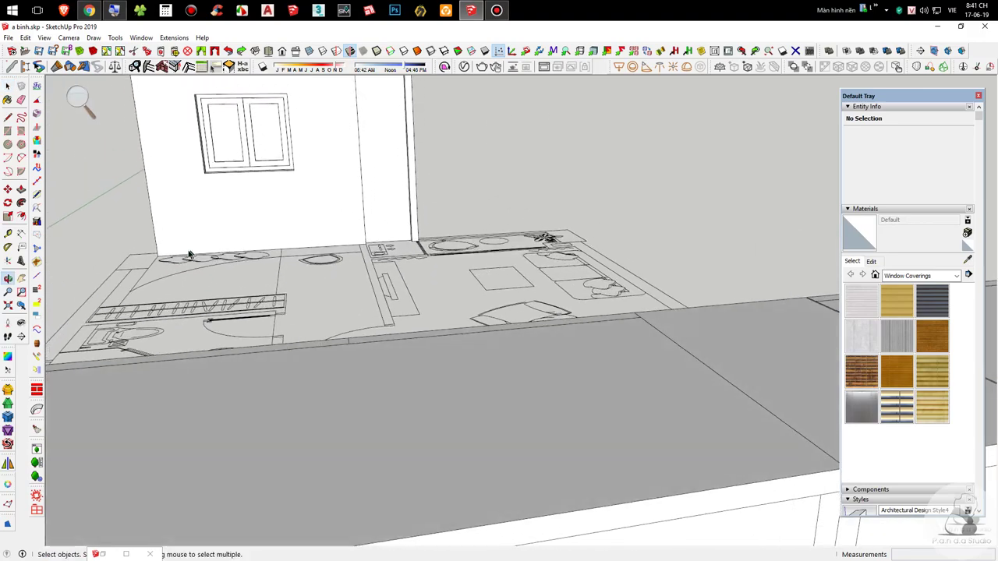
scroll(195, 254, down, 5)
scroll(300, 294, up, 5)
middle_drag(323, 392, 546, 274)
scroll(711, 277, down, 4)
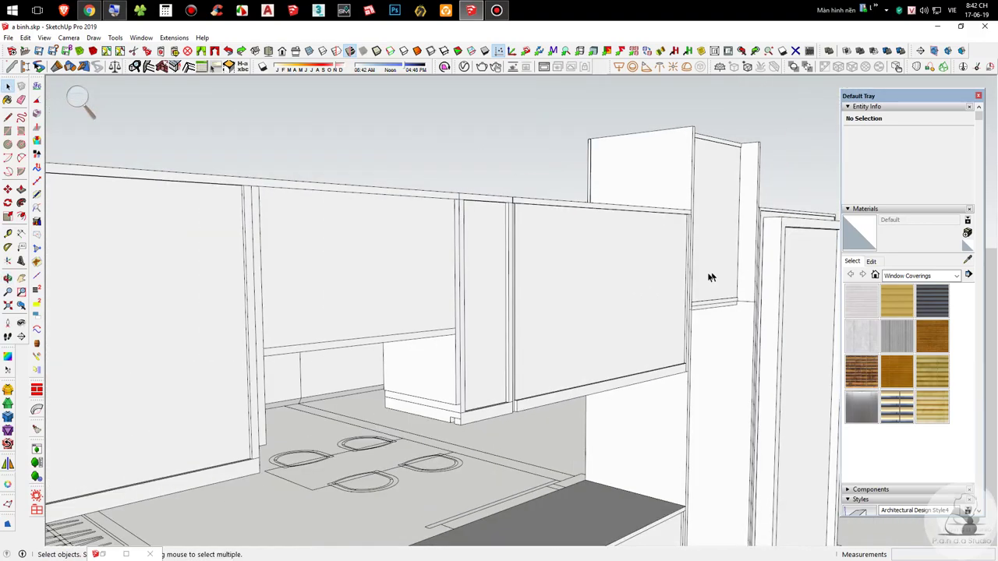
mouse_move(553, 366)
middle_down()
mouse_move(507, 278)
mouse_move(260, 189)
mouse_move(720, 233)
mouse_move(434, 149)
middle_up()
scroll(494, 205, up, 6)
mouse_move(503, 270)
middle_down()
mouse_move(251, 234)
mouse_move(270, 265)
mouse_move(305, 239)
mouse_move(286, 416)
mouse_move(343, 307)
mouse_move(838, 365)
mouse_move(494, 323)
middle_up()
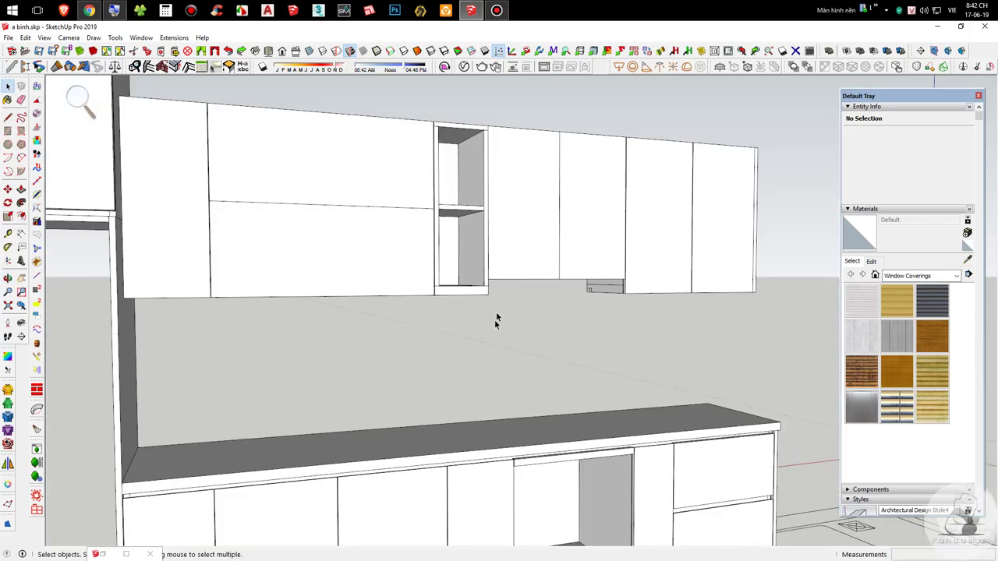
scroll(545, 304, down, 3)
middle_drag(597, 285, 591, 268)
scroll(576, 234, up, 5)
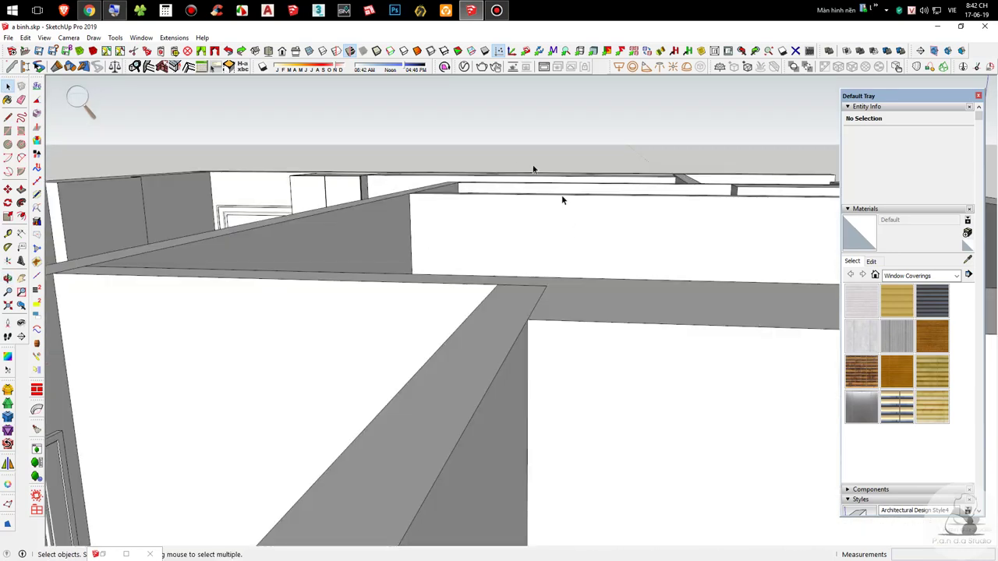
scroll(481, 152, down, 5)
Step: Close the kitchen unit group and show the surrounding apartment walls and floor again
double_click(473, 256)
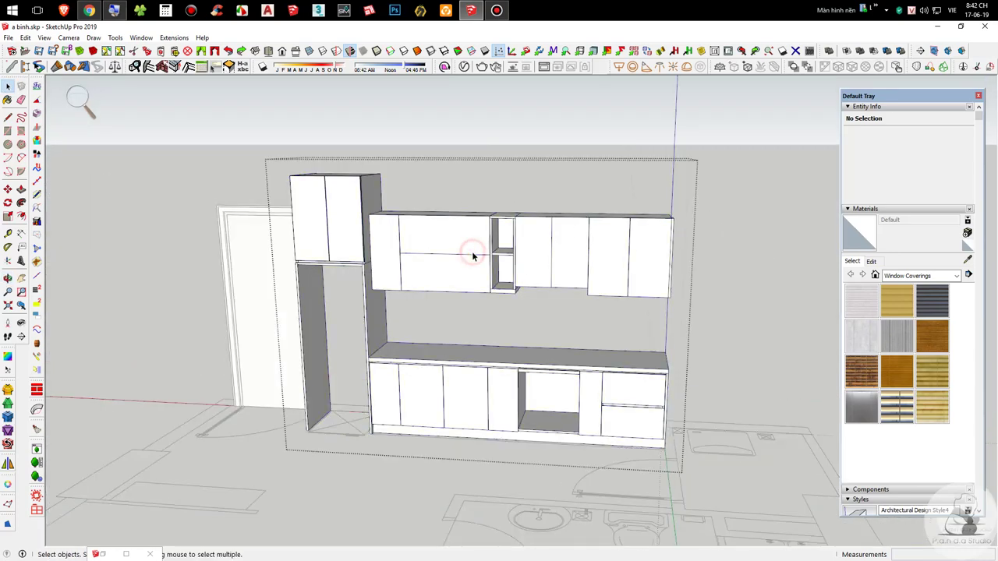
click(472, 253)
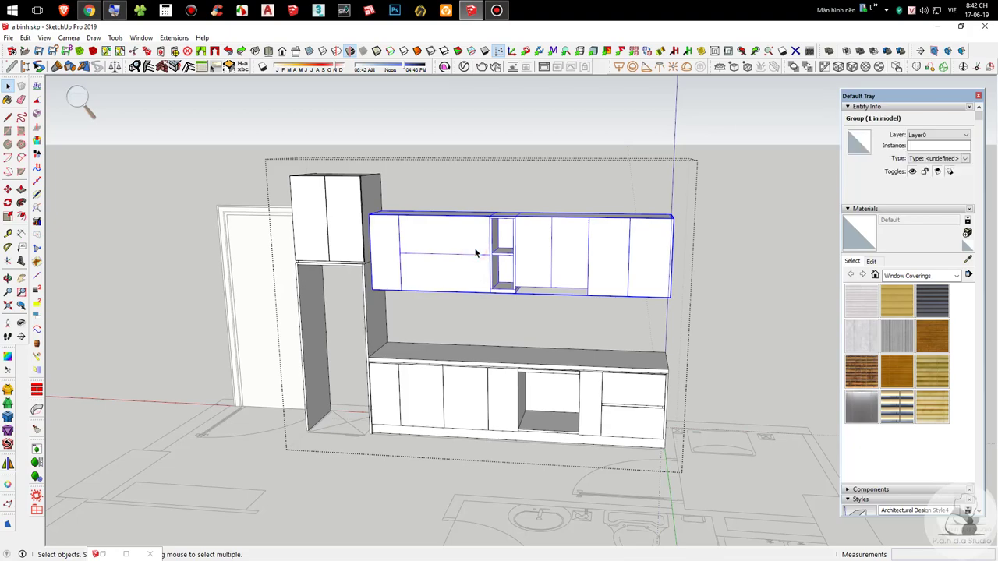
click(743, 210)
key(shift+h)
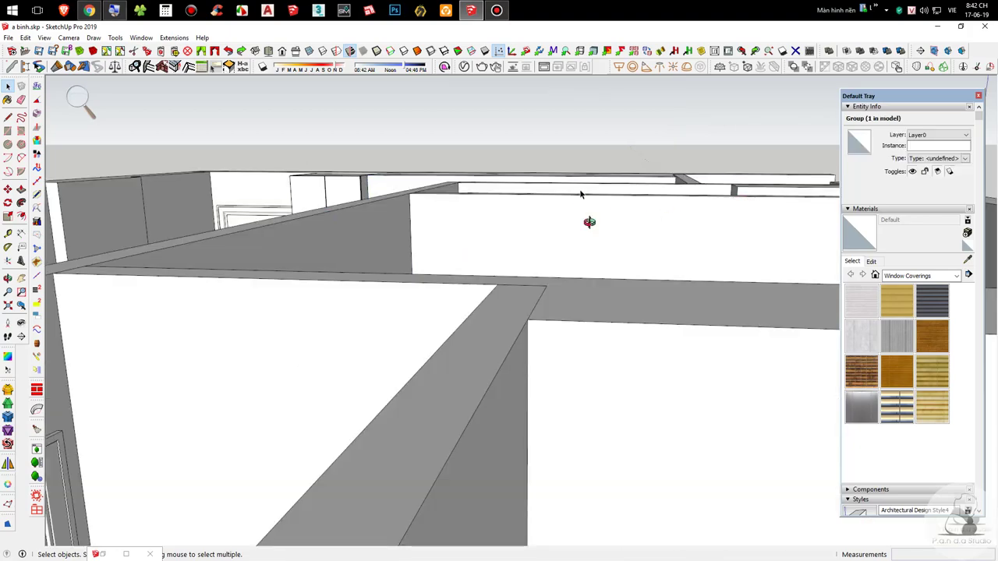
Step: Hide the floor and surrounding walls, leaving only the kitchen unit, its soffit and the back wall with the door
middle_drag(579, 196, 596, 301)
scroll(596, 301, down, 3)
scroll(514, 247, up, 3)
click(485, 227)
scroll(474, 227, down, 3)
click(609, 346)
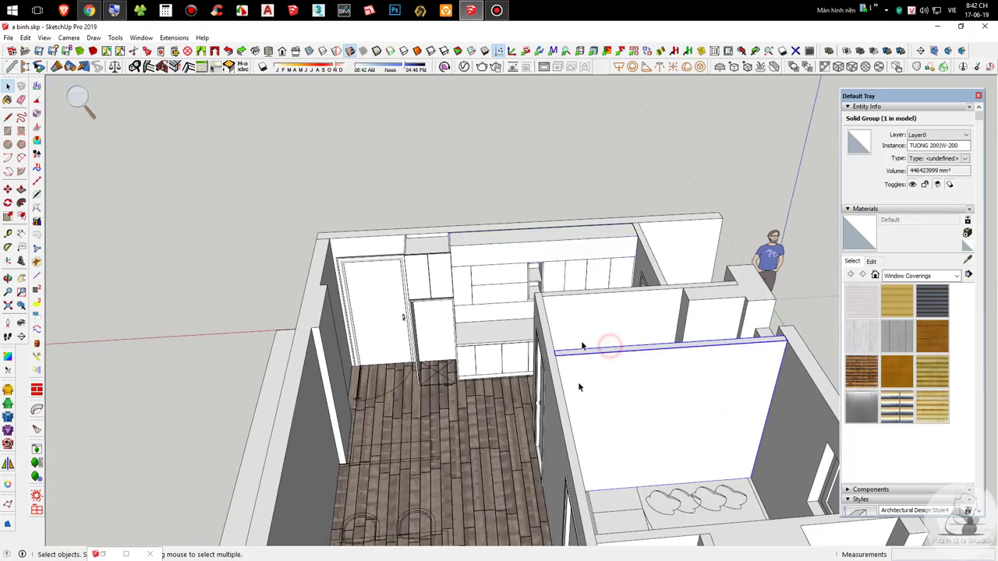
scroll(584, 414, up, 2)
middle_drag(464, 359, 520, 306)
scroll(288, 269, down, 5)
drag(834, 428, 407, 146)
shift+click(407, 232)
key(h)
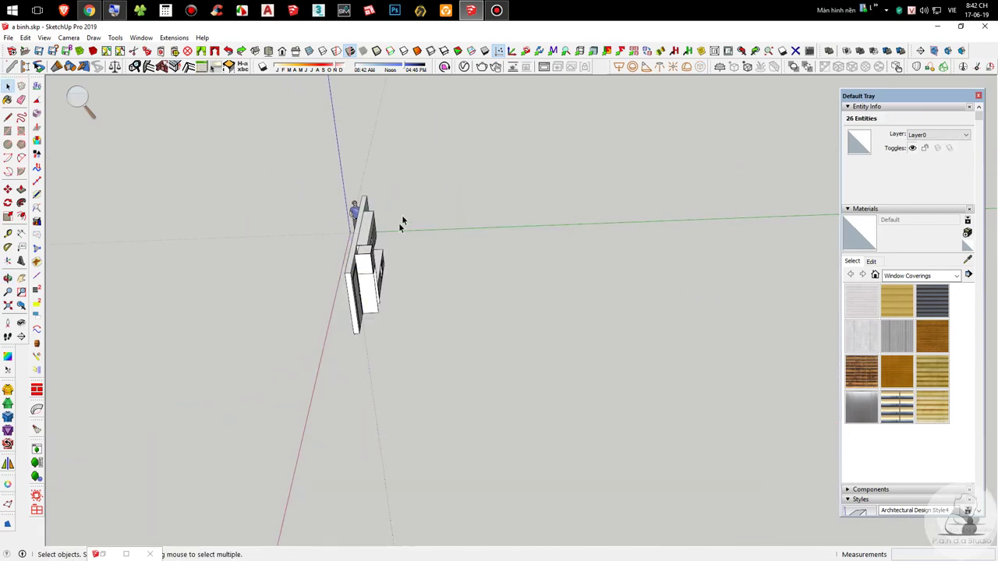
Step: Examine the soffit above the upper cabinets from the front, from the end and in full elevation
middle_drag(402, 221, 147, 149)
scroll(508, 225, up, 2)
scroll(508, 225, up, 3)
click(508, 223)
scroll(343, 170, up, 1)
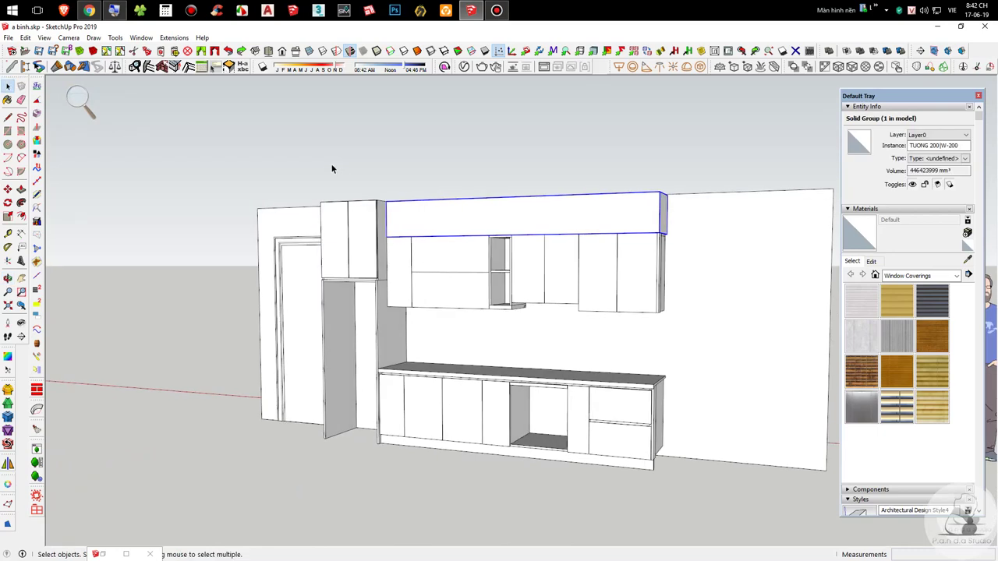
scroll(546, 265, up, 4)
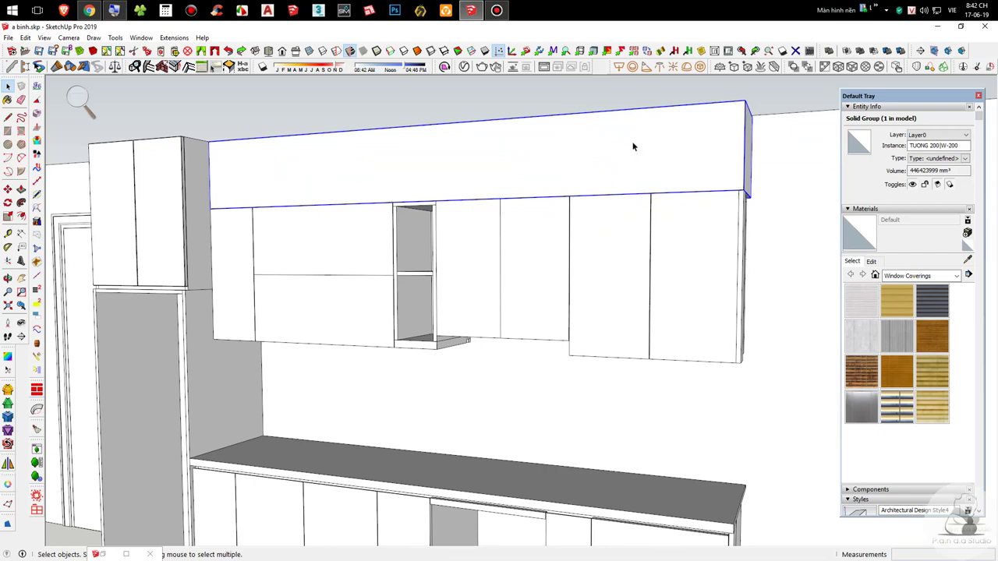
middle_drag(499, 144, 491, 278)
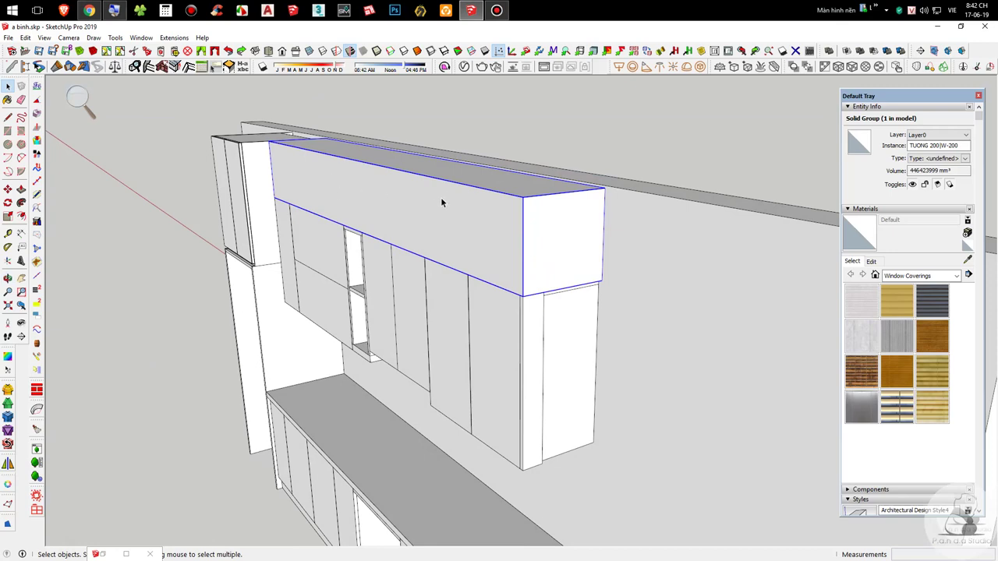
scroll(442, 201, down, 3)
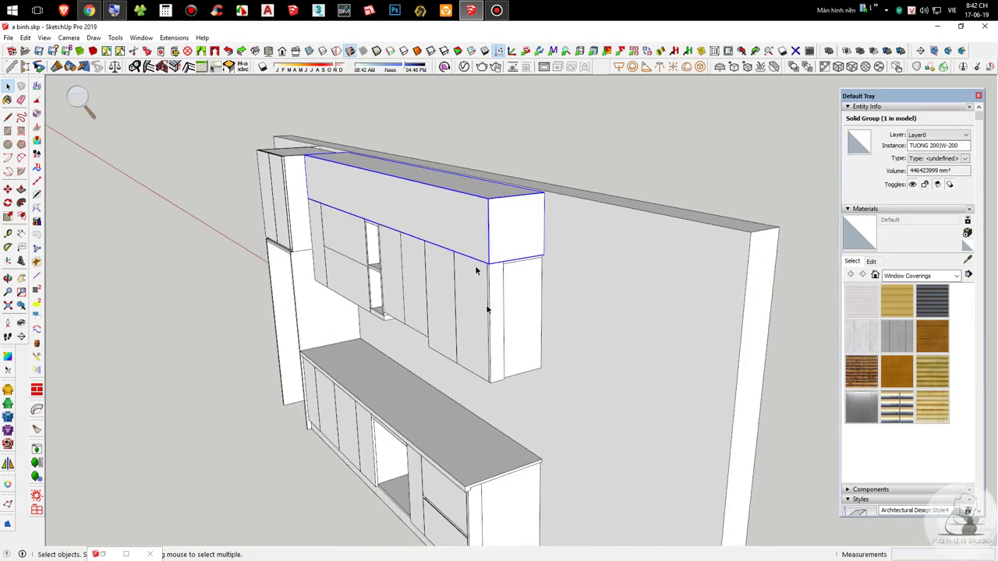
middle_drag(475, 265, 735, 163)
scroll(514, 172, down, 2)
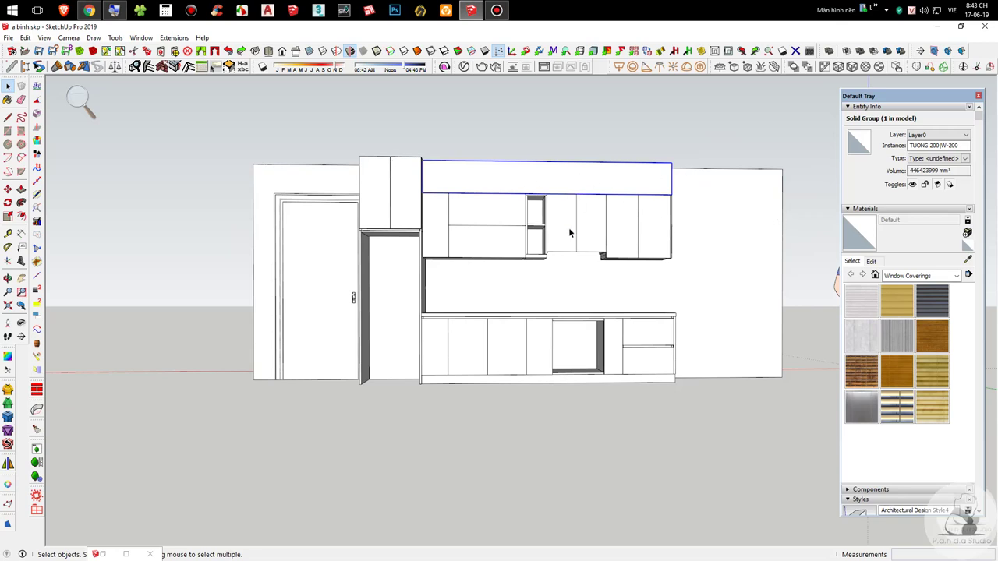
scroll(516, 164, up, 2)
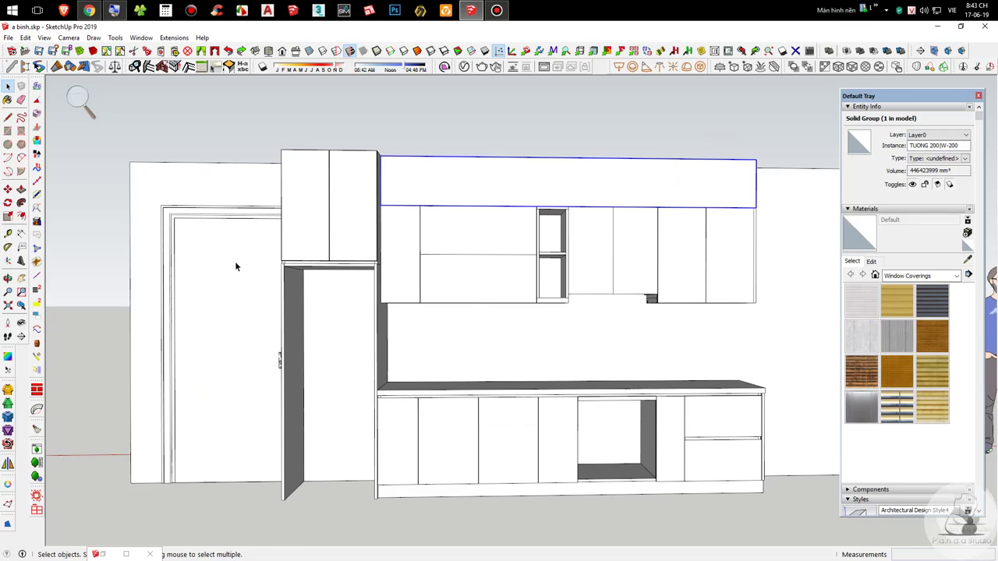
Step: Scale the soffit's depth forward until it is flush with the front edge of the tall cabinet
scroll(235, 266, down, 1)
mouse_move(221, 299)
middle_down()
mouse_move(450, 546)
mouse_move(468, 542)
middle_up()
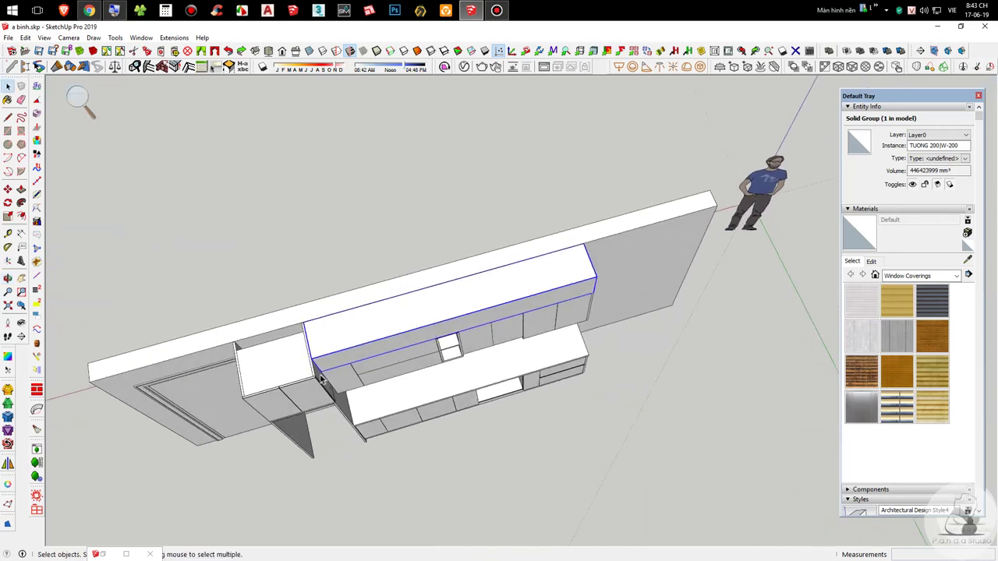
scroll(328, 380, up, 4)
key(s)
scroll(434, 319, down, 1)
scroll(553, 284, up, 1)
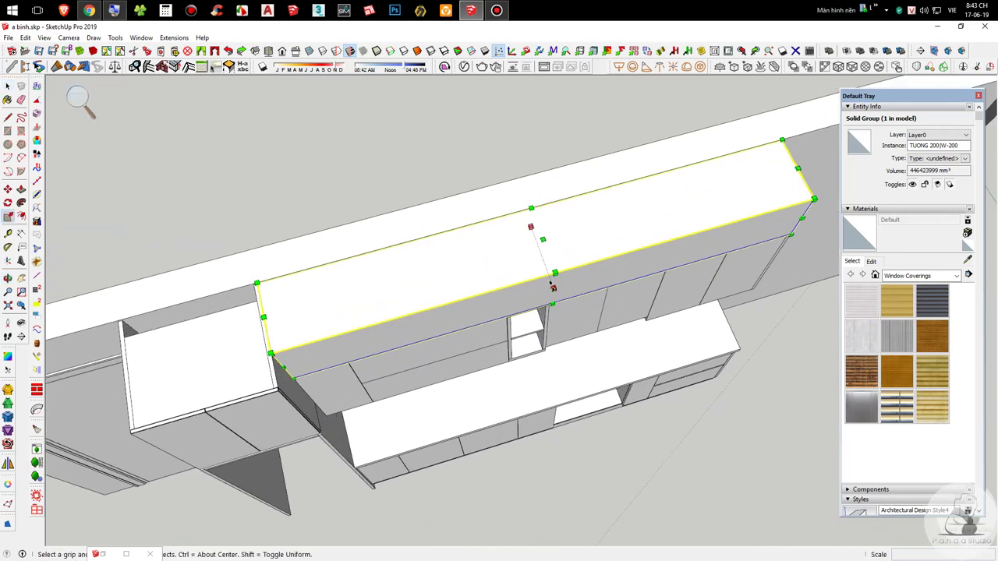
click(552, 285)
scroll(274, 393, up, 3)
scroll(275, 390, up, 5)
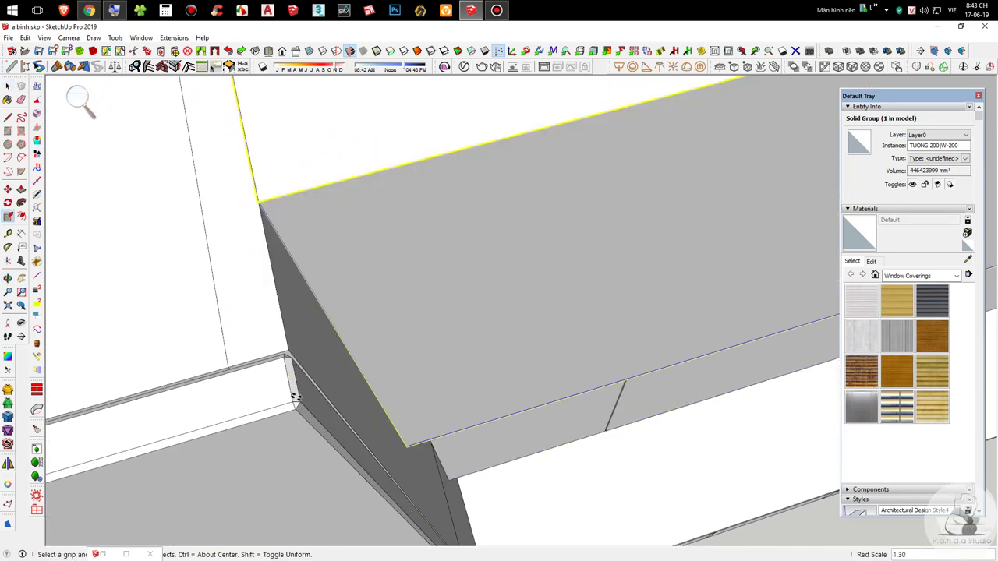
click(293, 410)
key(space)
scroll(295, 382, down, 6)
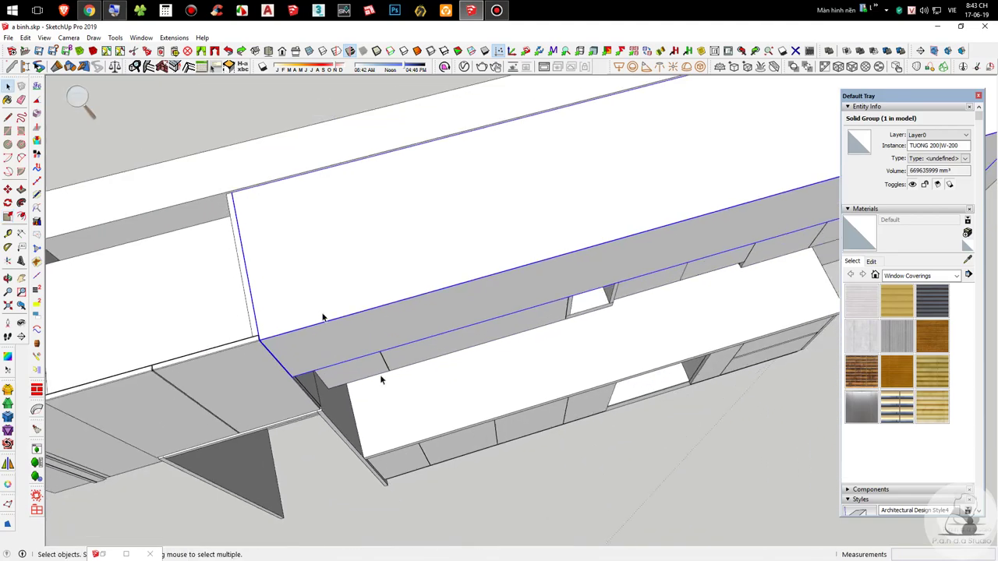
Step: Examine the deepened soffit above the upper cabinets in front elevation and from the free end
middle_drag(323, 318, 173, 158)
scroll(187, 203, down, 3)
middle_drag(382, 254, 629, 231)
shift+middle_drag(572, 257, 538, 223)
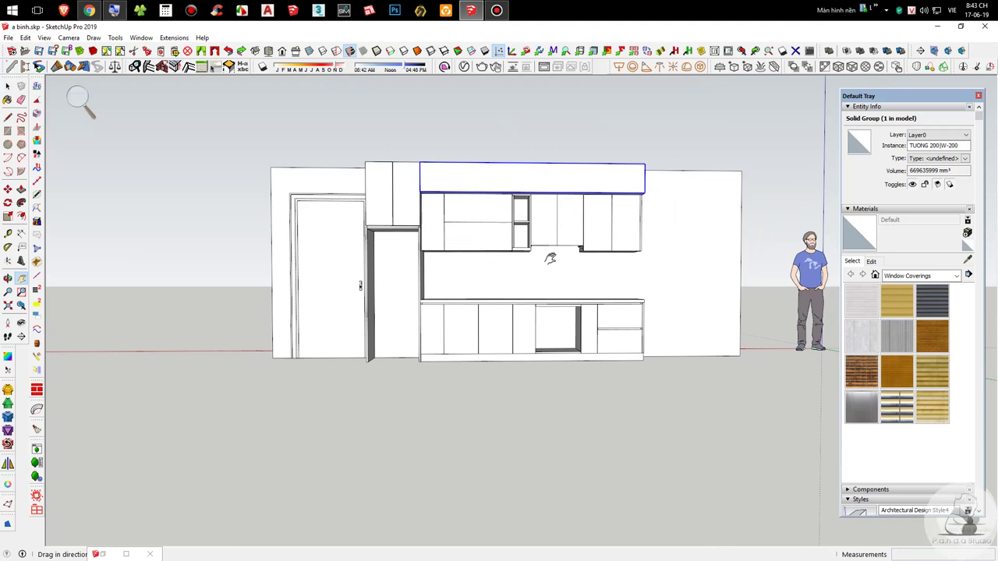
scroll(569, 232, up, 3)
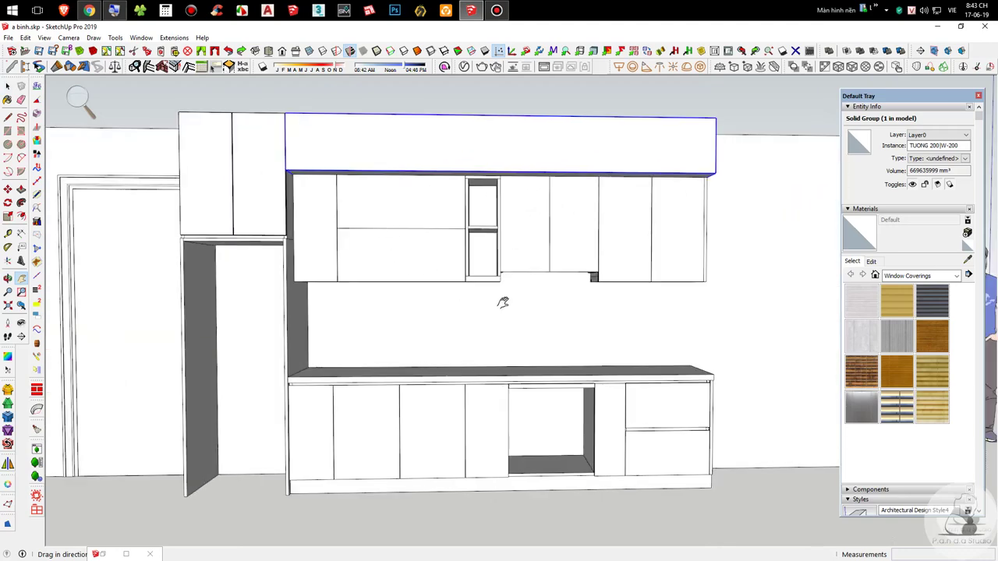
scroll(537, 244, down, 1)
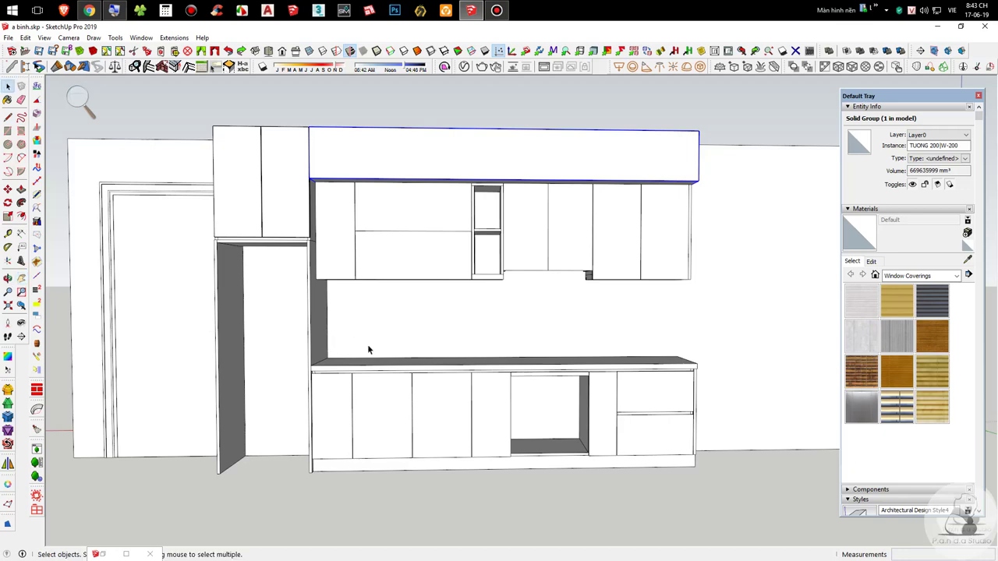
middle_drag(368, 345, 163, 436)
scroll(336, 297, down, 3)
scroll(606, 183, up, 3)
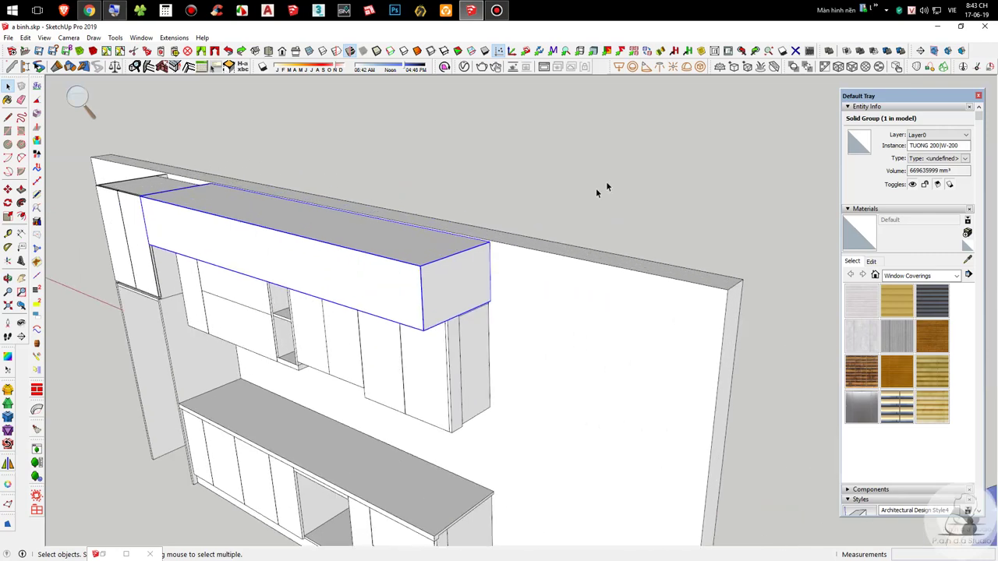
Step: Open the soffit group and push/pull its front face by 20 mm
scroll(505, 243, up, 5)
scroll(439, 269, down, 4)
double_click(288, 330)
key(p)
drag(288, 331, 292, 313)
text(20)
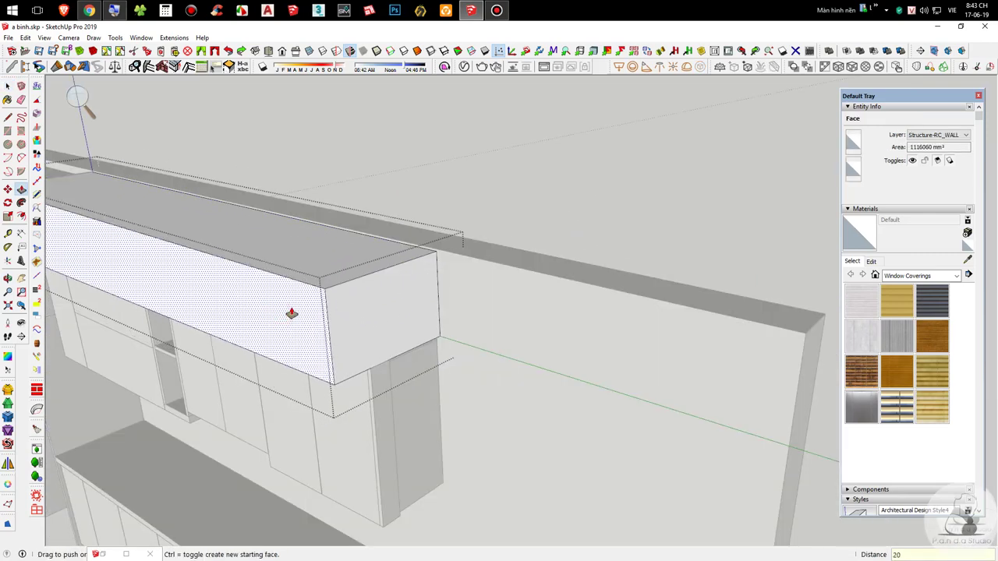
key(Return)
key(space)
scroll(292, 308, down, 5)
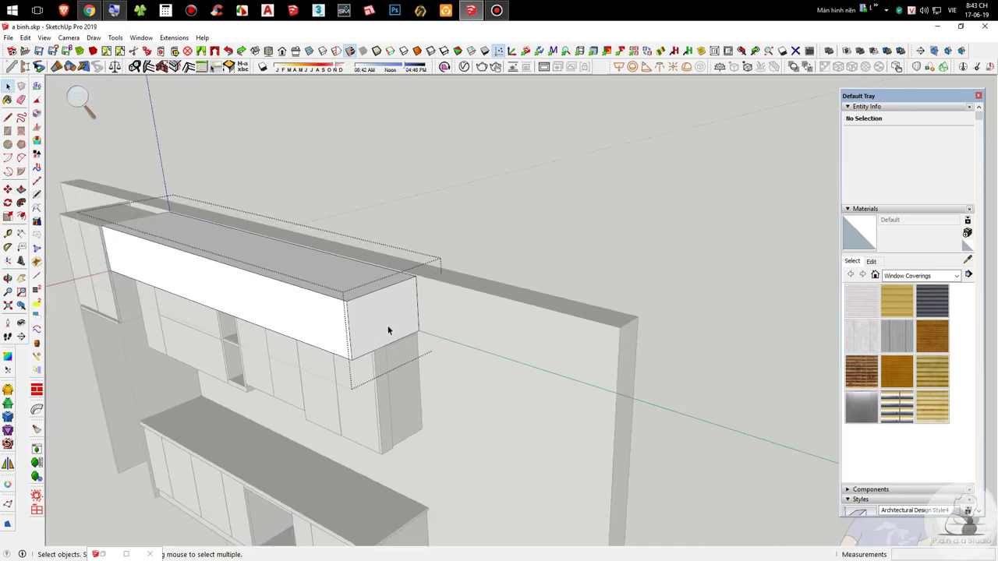
Step: Offset the outline of the soffit's front face 20 mm inward and close the group
scroll(448, 367, up, 6)
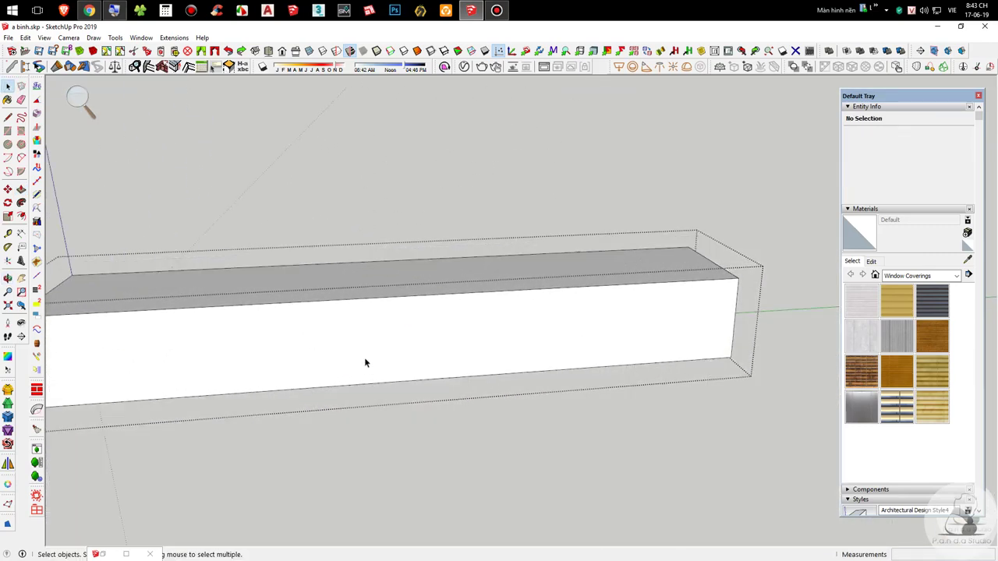
click(332, 319)
scroll(356, 328, down, 4)
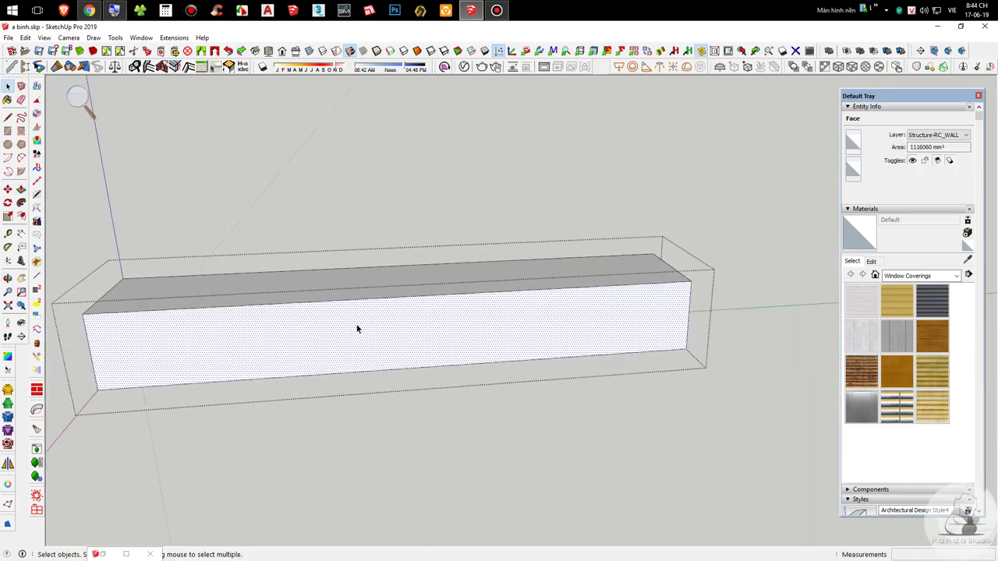
scroll(279, 257, up, 2)
key(f)
click(309, 252)
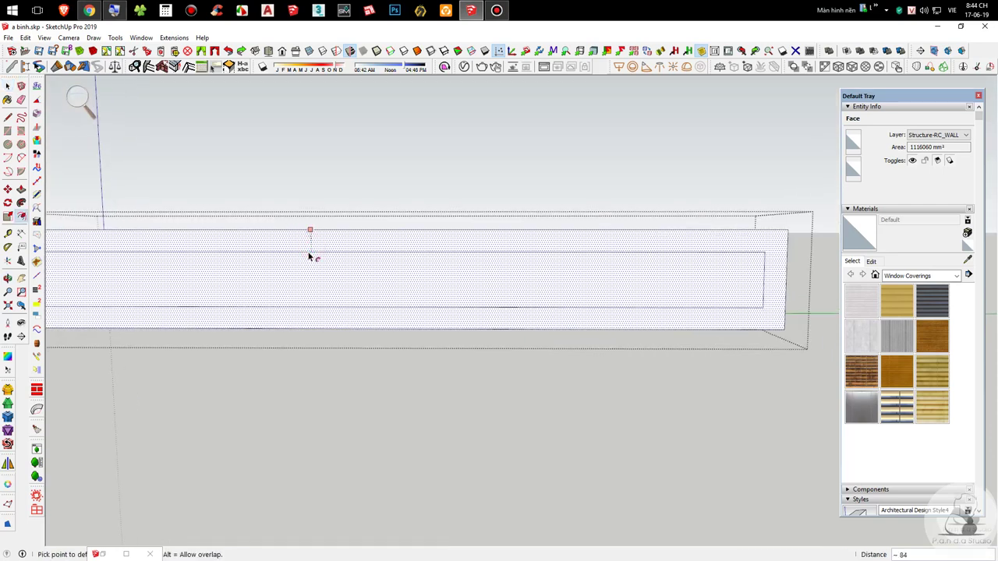
text(20)
key(Return)
key(space)
scroll(350, 361, down, 2)
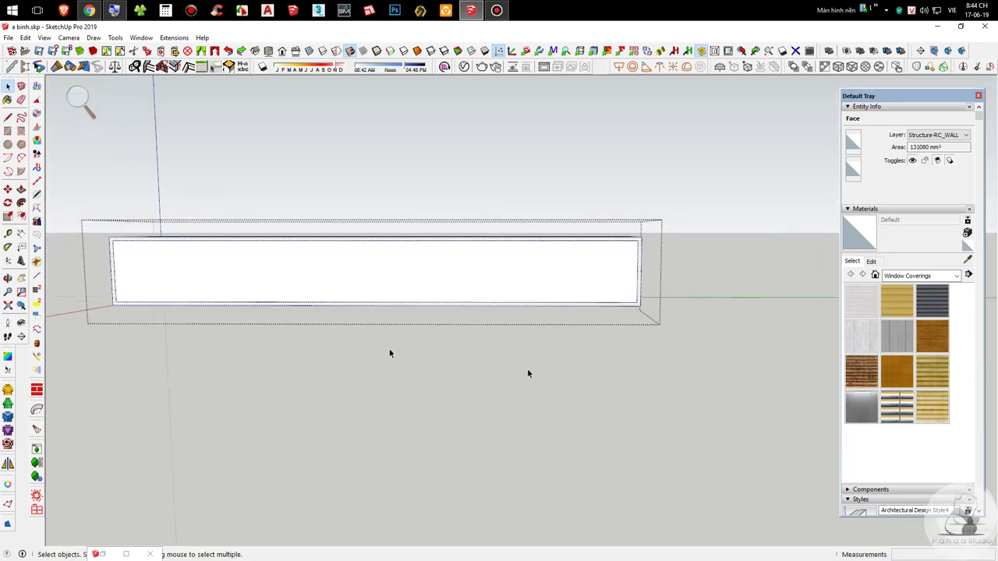
click(571, 381)
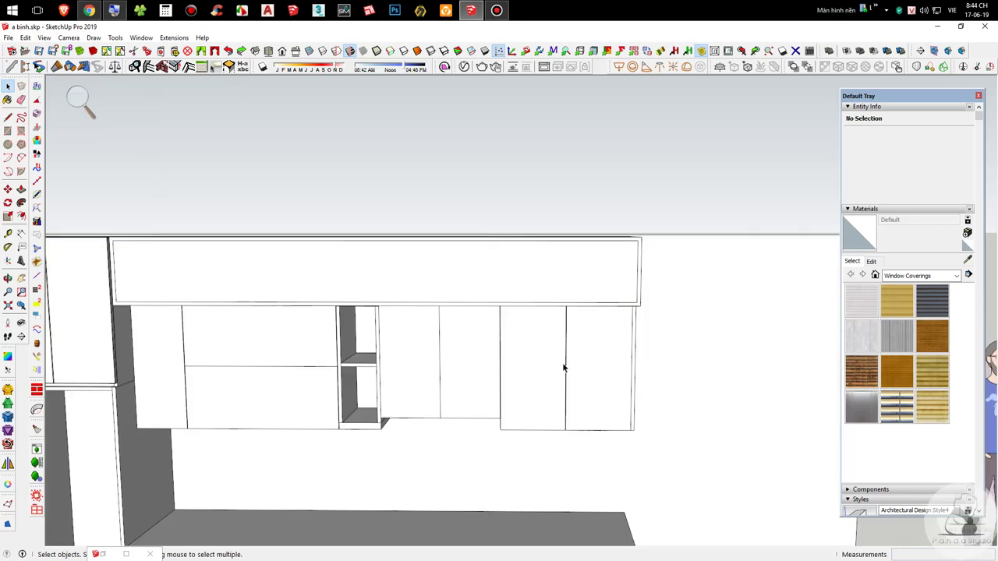
Step: Delete the soffit above the upper cabinets
scroll(569, 408, down, 2)
middle_drag(575, 350, 265, 371)
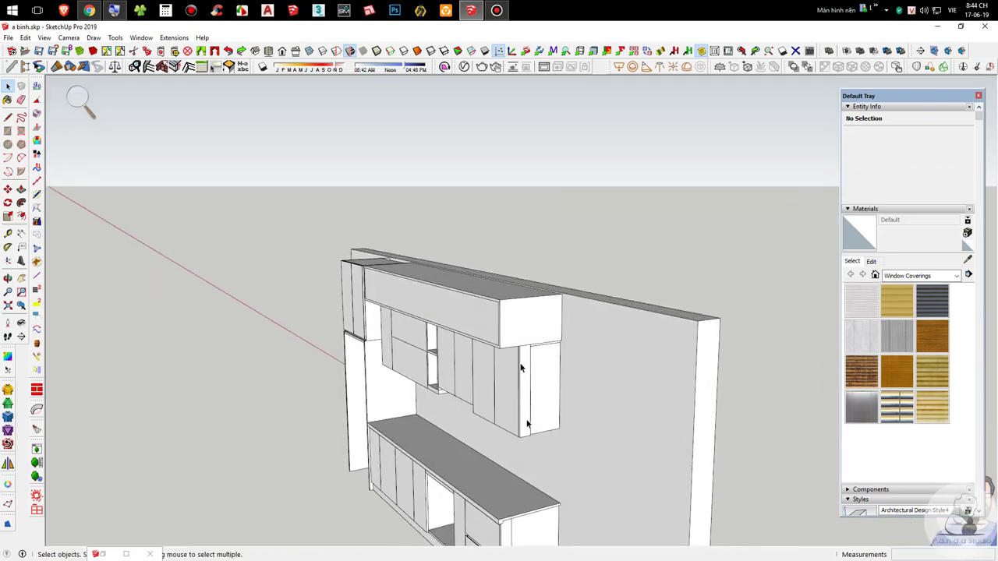
click(525, 324)
key(Delete)
Step: Inside the kitchen unit group, copy the upper cabinet run straight up so the copy sits directly on top of the original
click(530, 387)
scroll(528, 390, up, 2)
double_click(528, 389)
click(528, 384)
scroll(529, 372, down, 3)
scroll(530, 397, up, 2)
key(m)
middle_drag(534, 444, 510, 461)
click(508, 465)
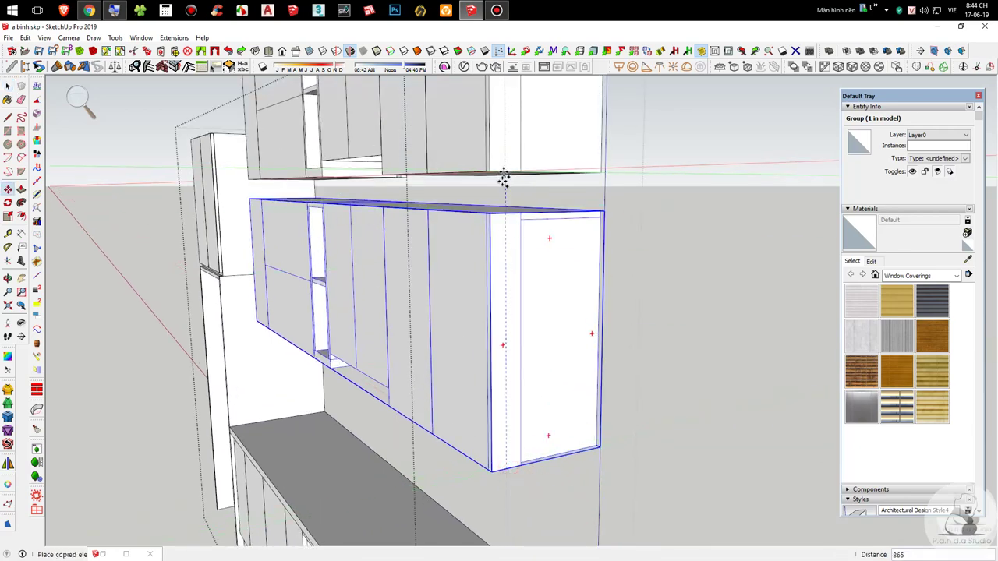
click(508, 215)
scroll(508, 345, down, 3)
middle_drag(464, 302, 698, 289)
key(space)
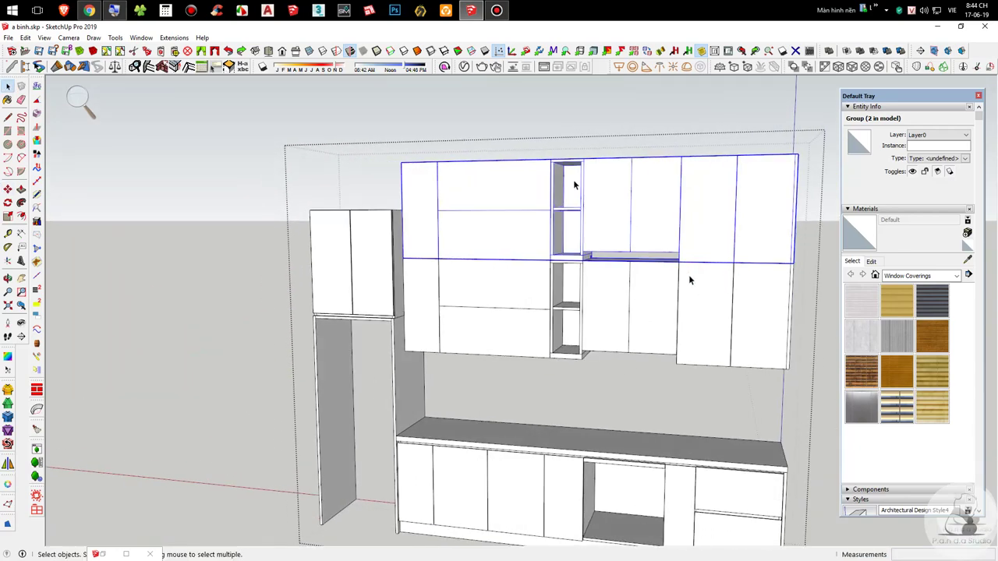
Step: Open the copied upper cabinet run and delete the upper flap door of its wide cabinet
double_click(487, 181)
click(488, 180)
key(Delete)
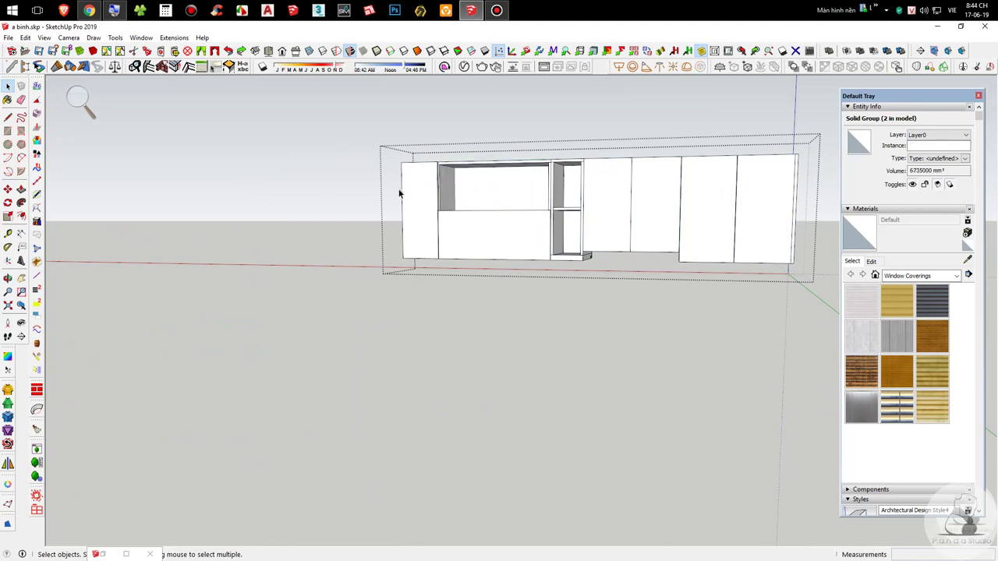
middle_drag(574, 210, 593, 307)
scroll(512, 257, up, 3)
scroll(594, 307, up, 2)
scroll(560, 308, up, 3)
scroll(410, 283, down, 3)
middle_drag(428, 285, 383, 236)
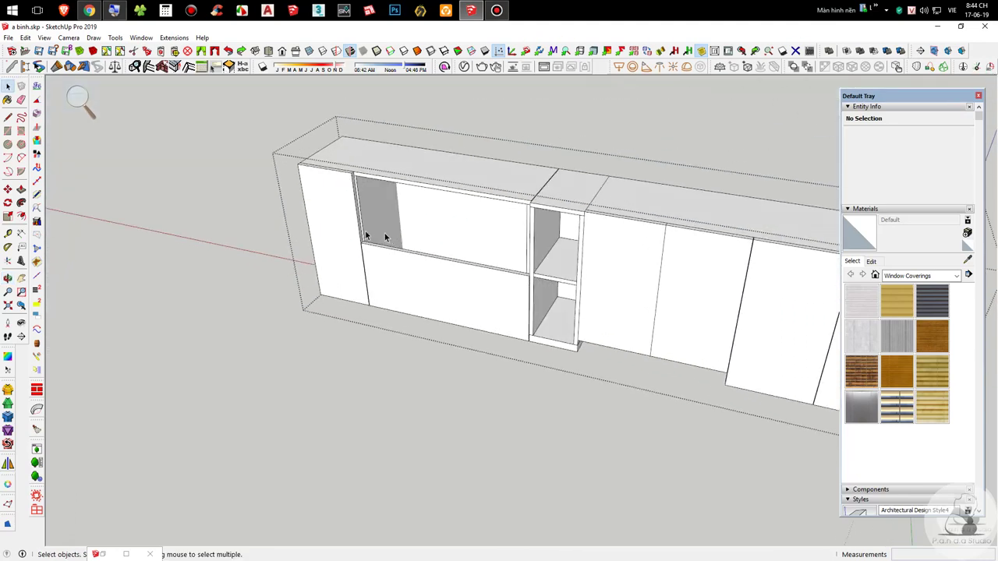
scroll(347, 383, down, 3)
scroll(382, 314, up, 4)
scroll(339, 233, up, 2)
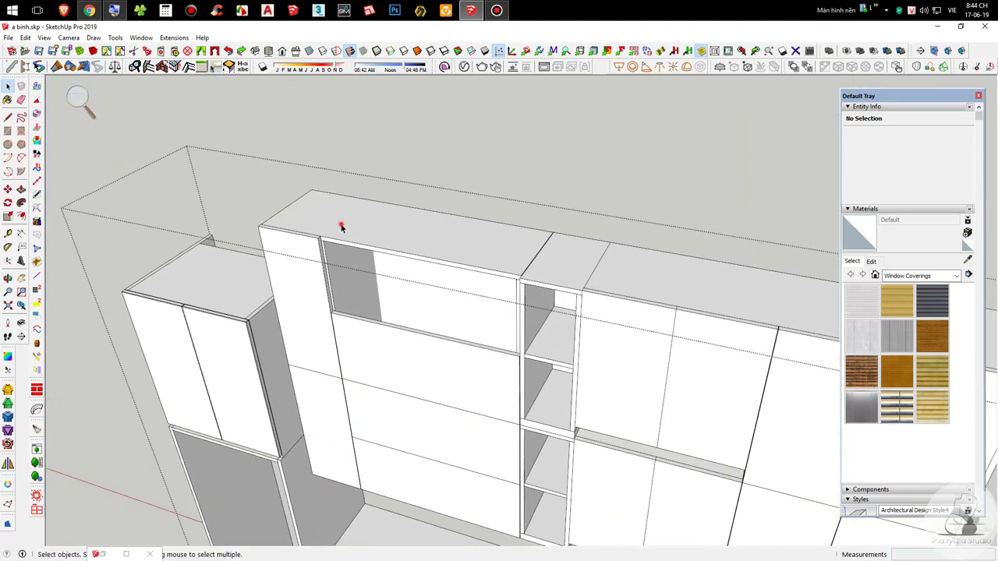
Step: Delete the copied run's narrow end door beside the tall cabinet and the wide cabinet's lower flap door
double_click(340, 225)
click(301, 248)
key(Delete)
click(403, 329)
key(Delete)
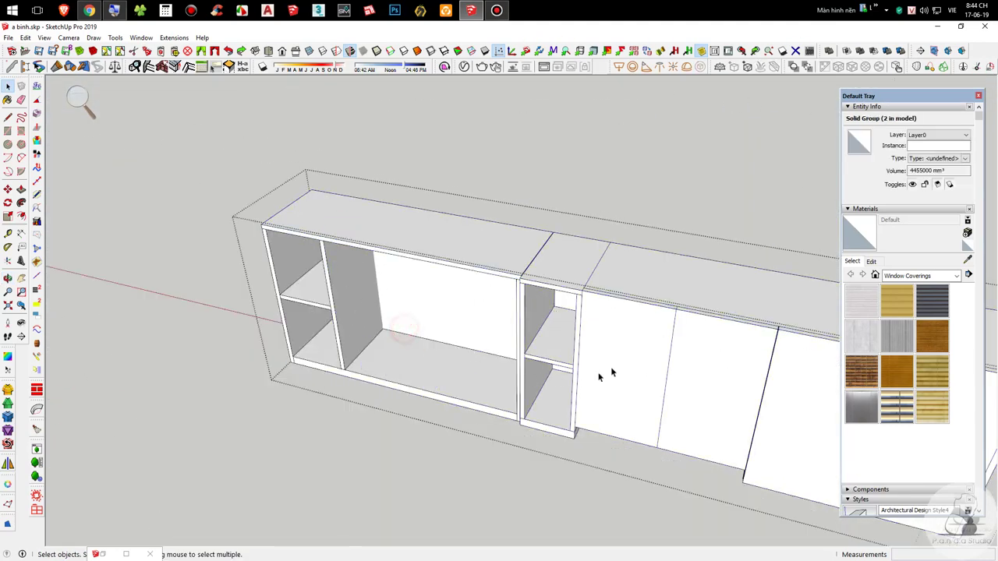
Step: Delete the copied run's remaining doors on the short hood cabinet and the cabinet at the free end
click(626, 362)
key(Delete)
click(700, 366)
key(Delete)
scroll(383, 320, down, 4)
scroll(626, 363, up, 2)
click(626, 362)
key(Delete)
click(708, 379)
key(Delete)
Step: Select the copied run's upright and back panels without the tops and open-shelf cabinet, and start scaling them
middle_drag(581, 361, 722, 297)
scroll(298, 257, down, 3)
middle_drag(363, 256, 650, 199)
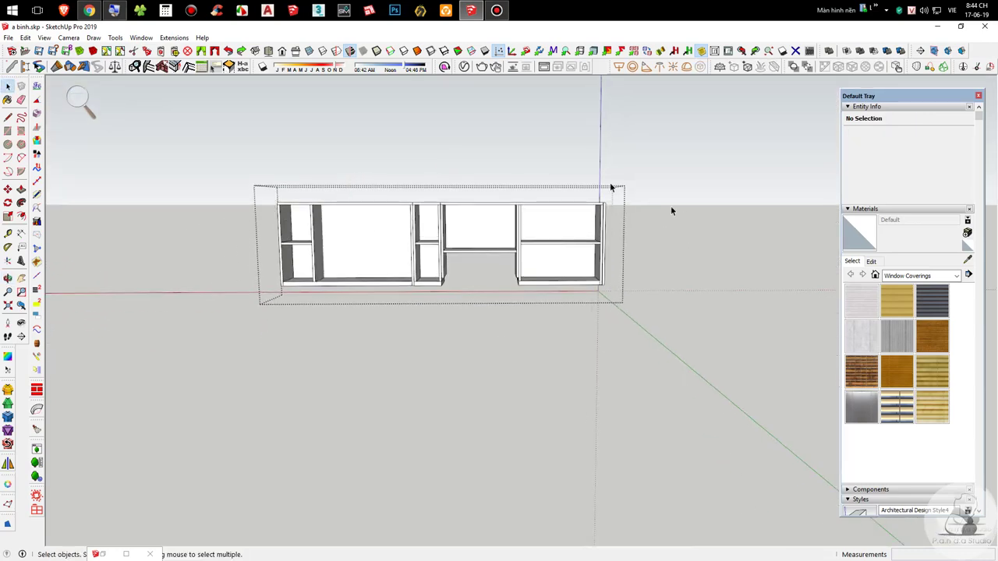
drag(144, 165, 273, 196)
scroll(377, 228, up, 5)
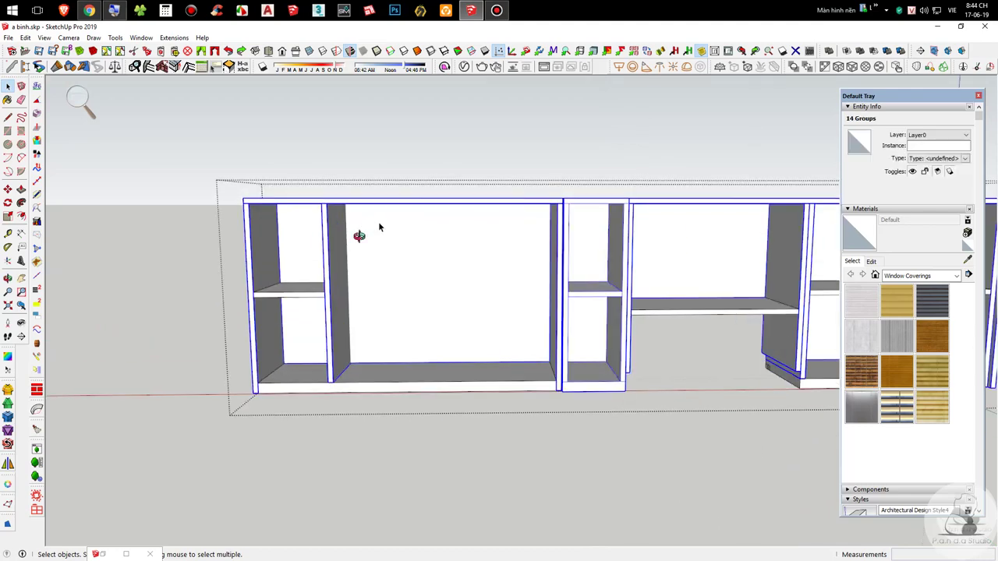
scroll(378, 243, down, 3)
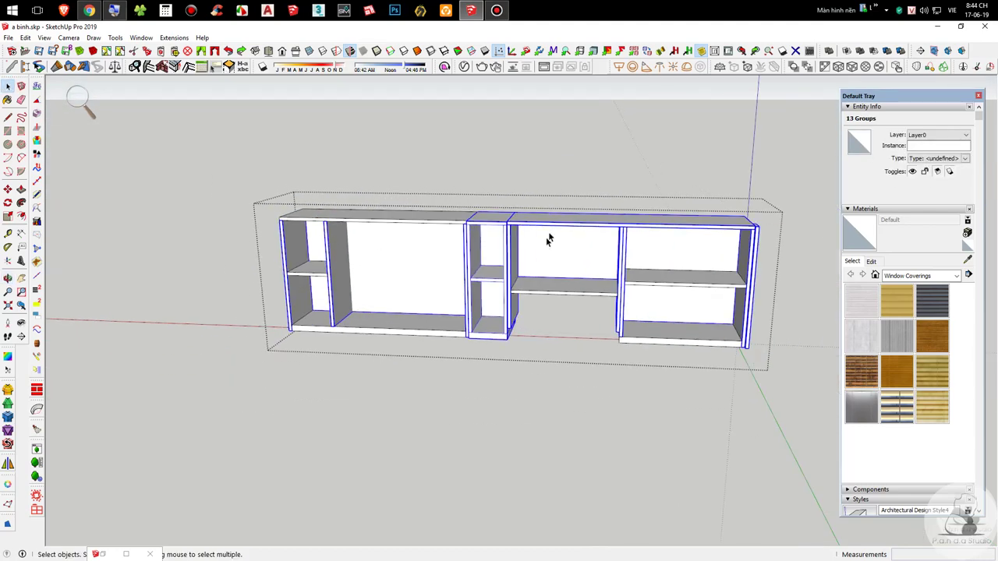
scroll(540, 222, up, 5)
shift+click(440, 232)
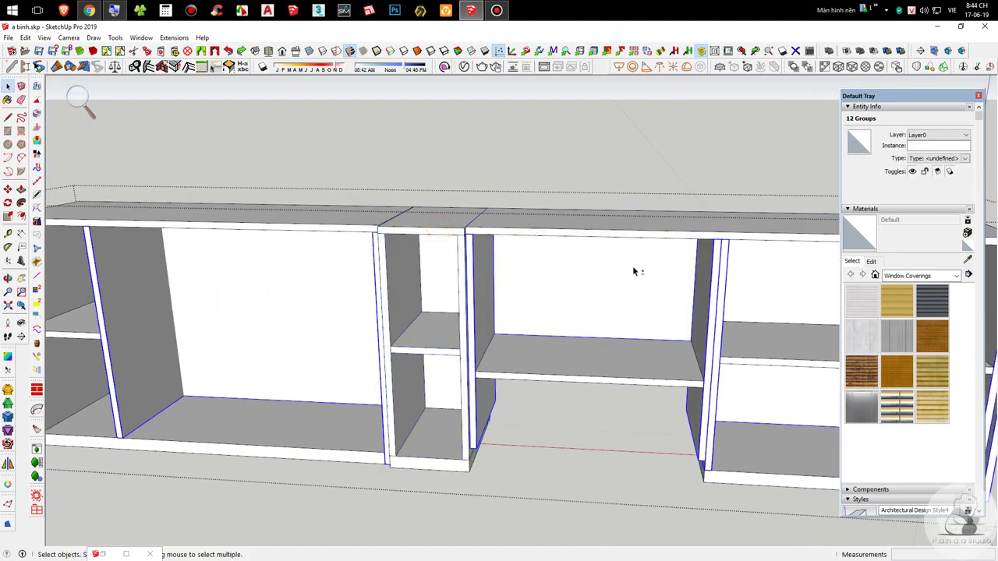
scroll(632, 266, down, 5)
key(s)
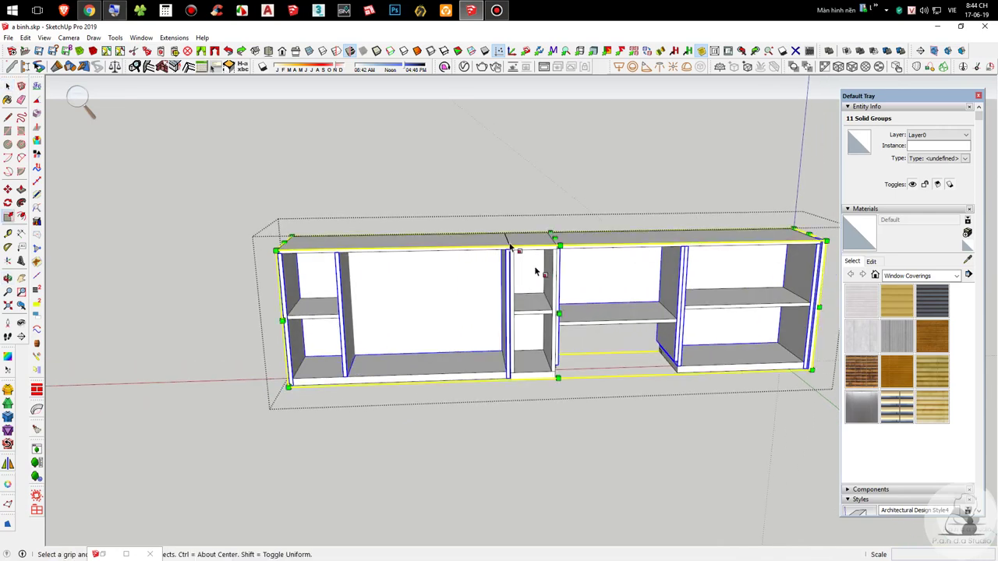
Step: Scale the selected upright panels vertically to about 0.57 of their height, level with the neighbouring tall cabinet's top
scroll(508, 269, up, 2)
click(571, 228)
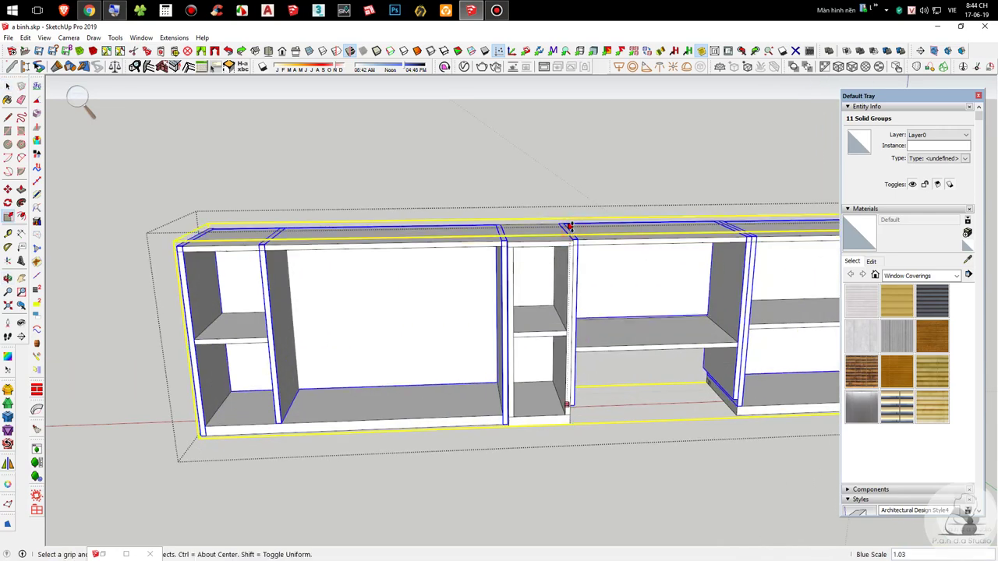
key(h)
scroll(193, 361, up, 3)
scroll(195, 352, up, 2)
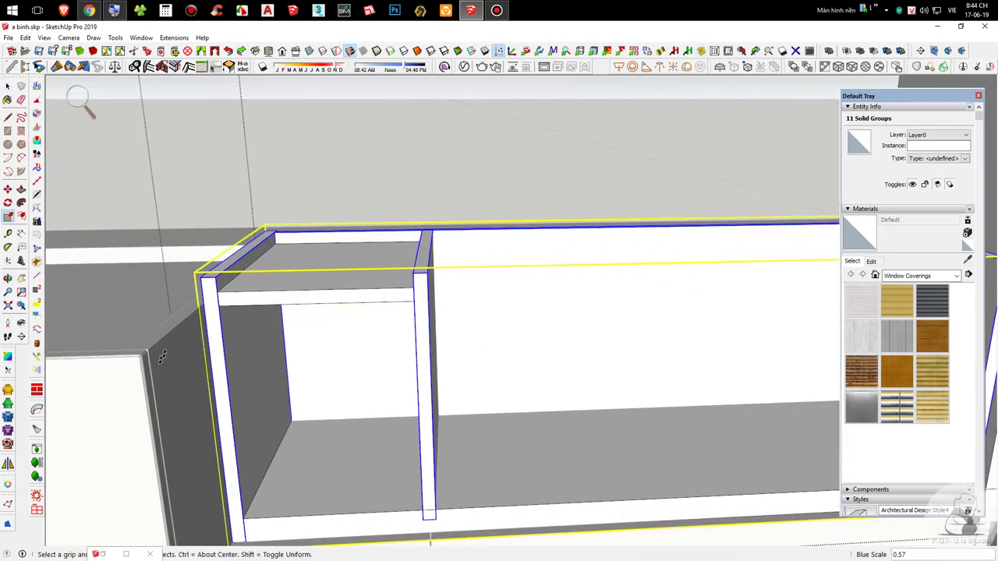
click(157, 342)
key(space)
scroll(325, 301, down, 3)
scroll(325, 300, down, 2)
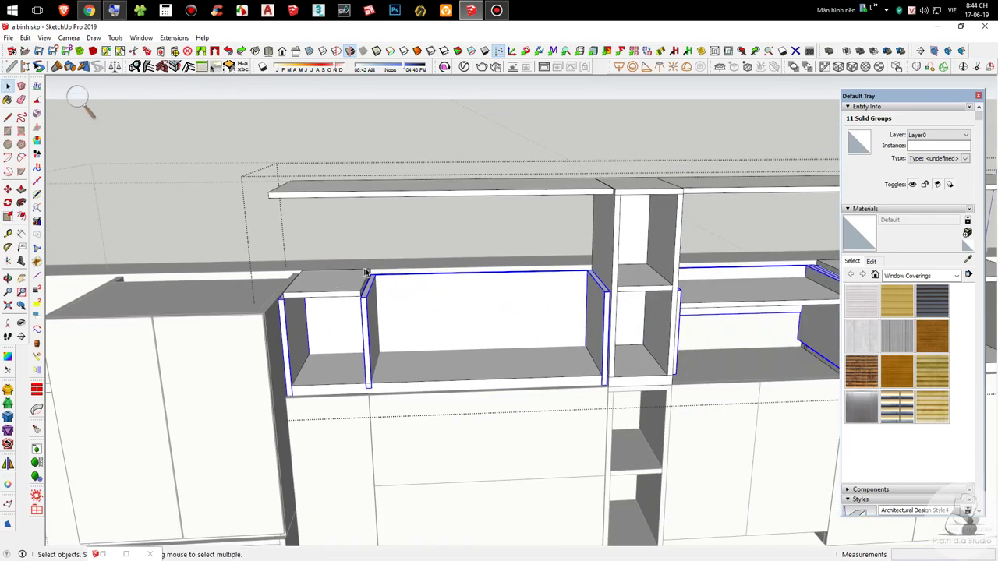
Step: Delete the short shelf lying over the left cabinet's small end compartment
middle_drag(343, 287, 322, 187)
click(321, 272)
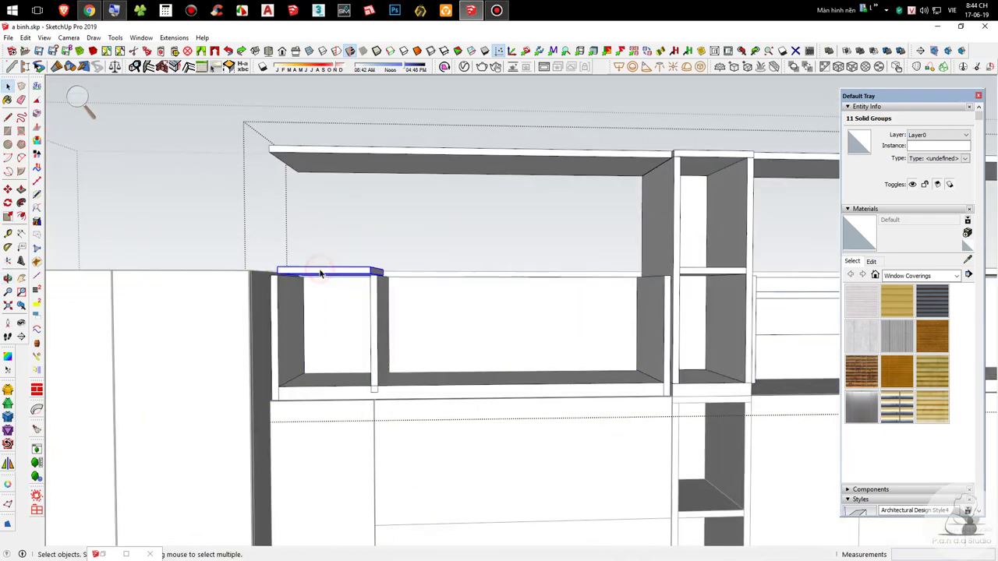
key(Delete)
click(318, 272)
middle_drag(311, 278, 250, 343)
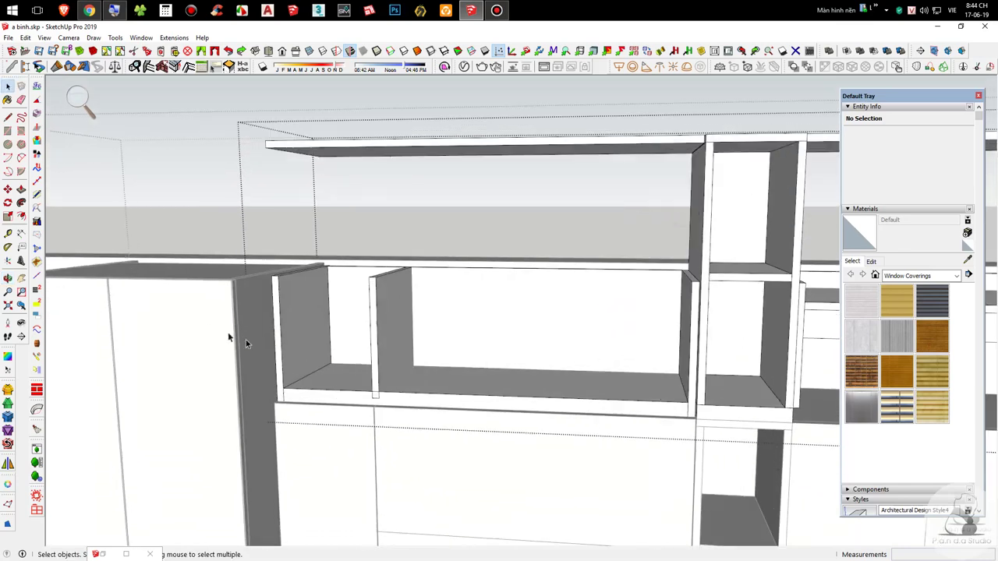
Step: Lower the two long top boards straight down onto the tops of the shortened upright panels
scroll(226, 302, down, 2)
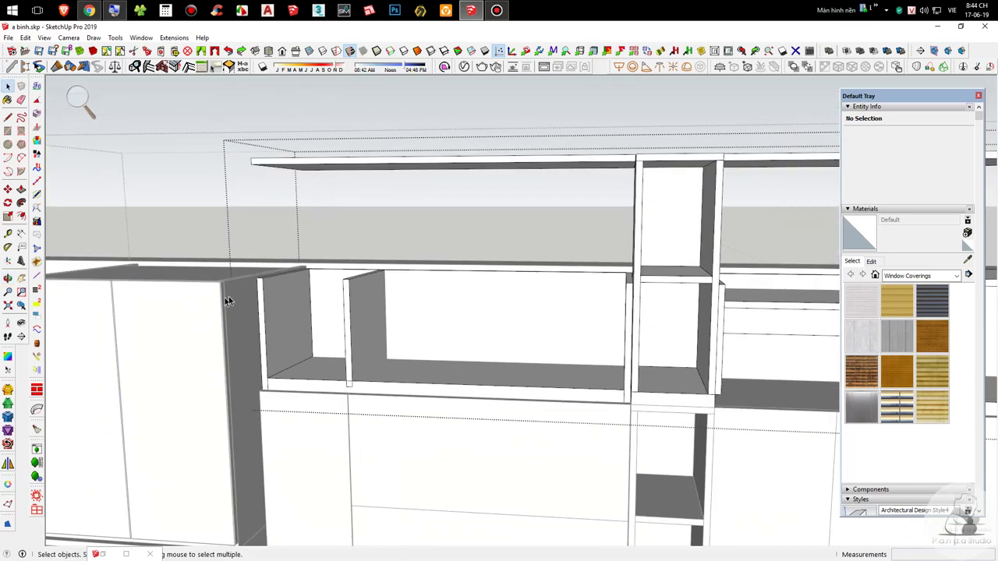
scroll(328, 221, down, 4)
click(483, 220)
scroll(493, 219, up, 2)
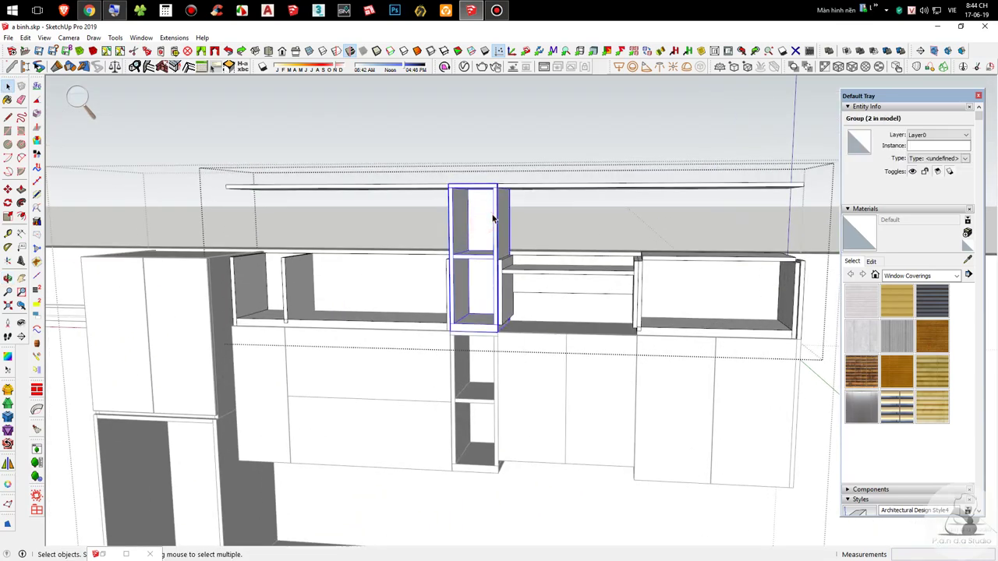
key(i)
middle_drag(259, 218, 245, 154)
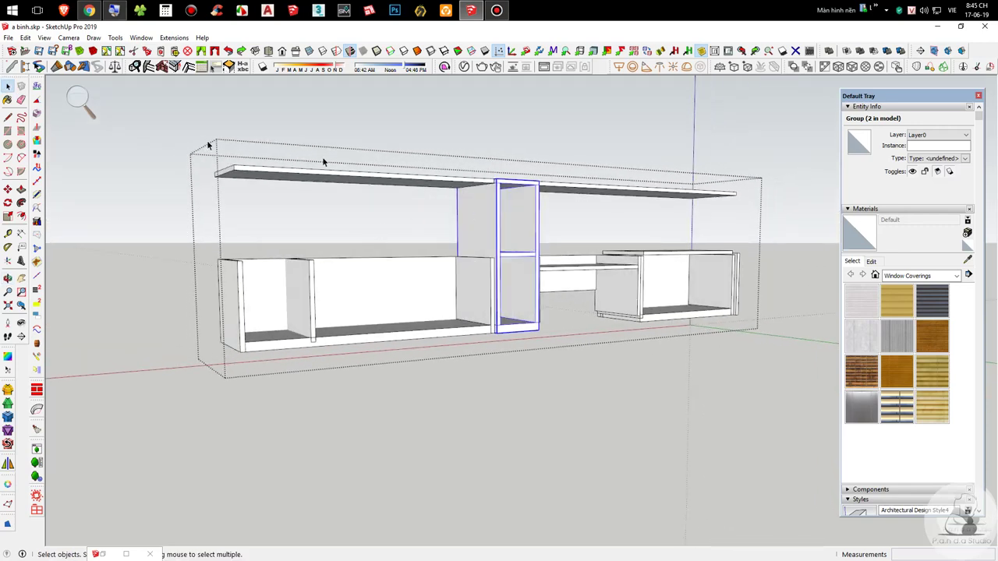
click(590, 193)
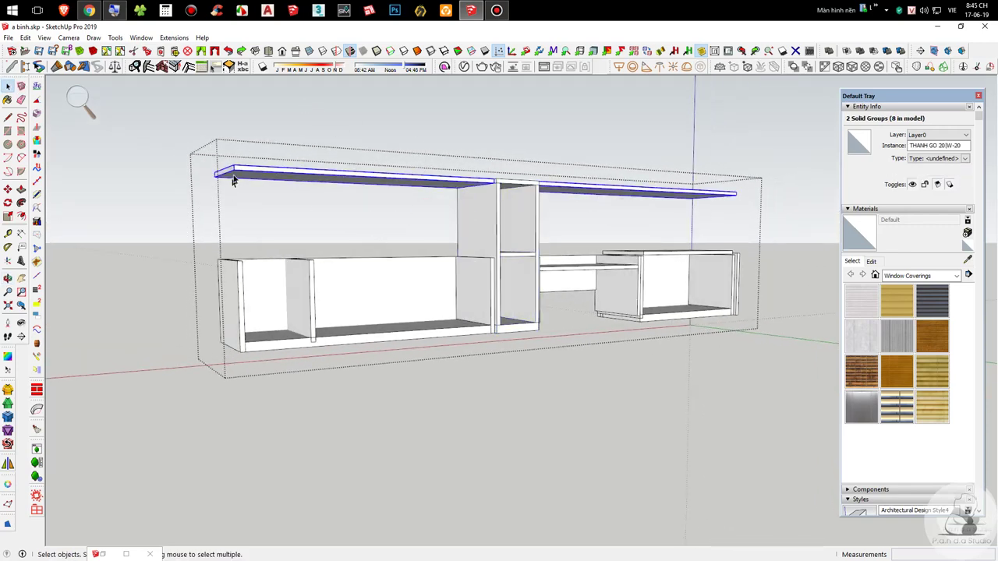
scroll(236, 170, up, 5)
key(m)
click(229, 159)
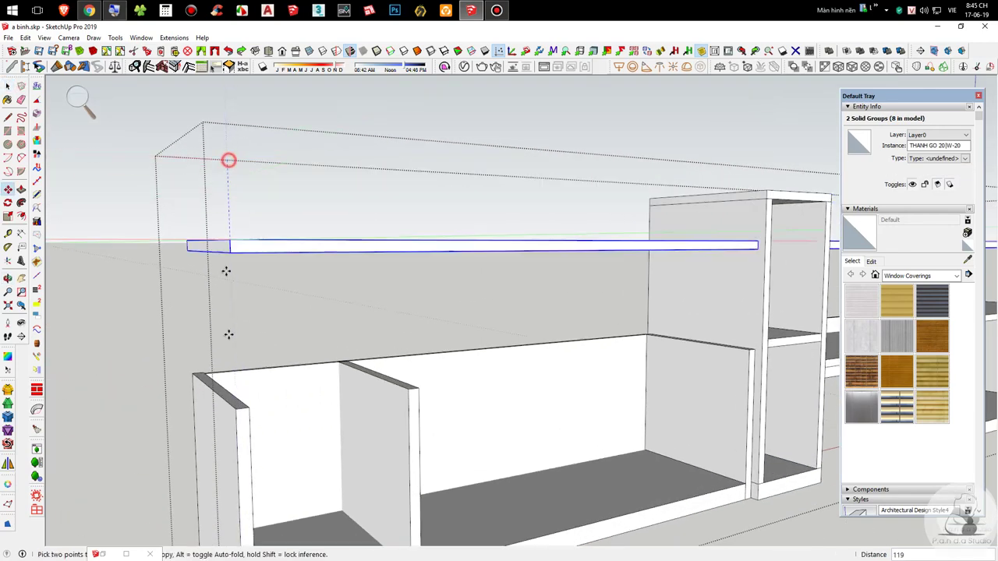
click(233, 410)
scroll(256, 356, down, 5)
middle_drag(474, 378, 331, 390)
key(space)
Step: Delete the tall open shelf unit between the two cabinets and the extra board over the right cabinet
scroll(328, 343, up, 6)
click(354, 292)
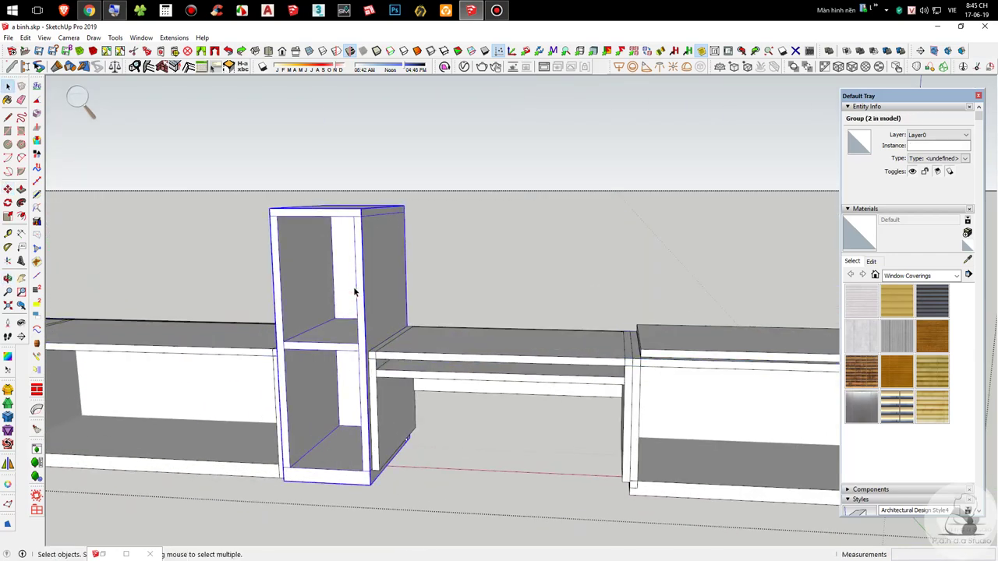
key(Delete)
scroll(537, 328, down, 5)
scroll(632, 344, up, 3)
click(610, 331)
key(Delete)
Step: Examine the remaining left and right cabinet frames from several angles, alone and against the surrounding cabinets
scroll(585, 334, down, 4)
scroll(653, 365, up, 6)
mouse_move(634, 374)
middle_down()
mouse_move(639, 397)
mouse_move(627, 362)
middle_up()
key(h)
drag(361, 299, 574, 301)
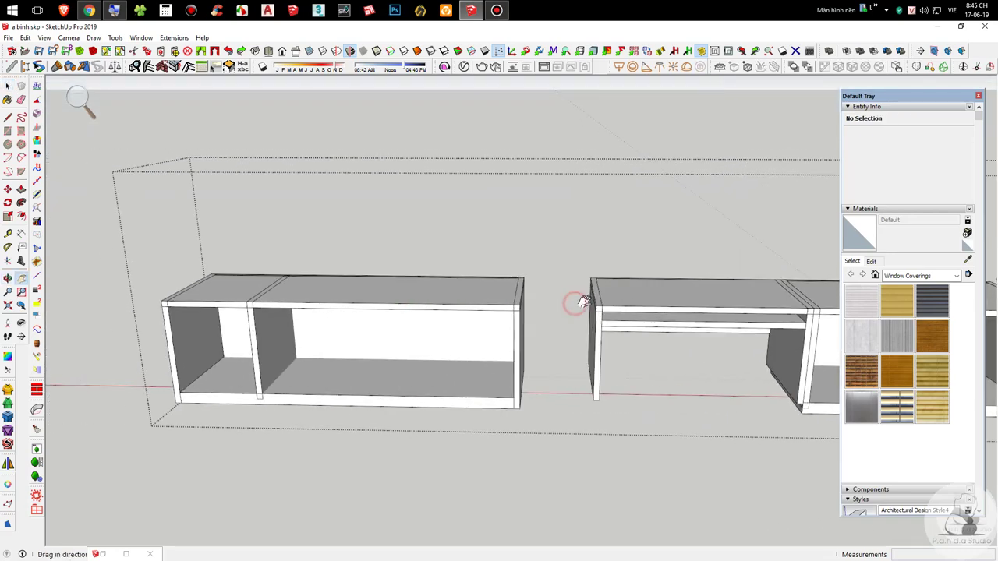
key(i)
scroll(510, 311, down, 3)
middle_drag(509, 312, 521, 256)
drag(357, 321, 402, 323)
scroll(397, 322, up, 4)
middle_drag(395, 320, 273, 394)
scroll(389, 271, down, 3)
Step: Scale the left cabinet's three uprights down vertically so they end at the underside of its top board
click(291, 272)
scroll(292, 274, up, 4)
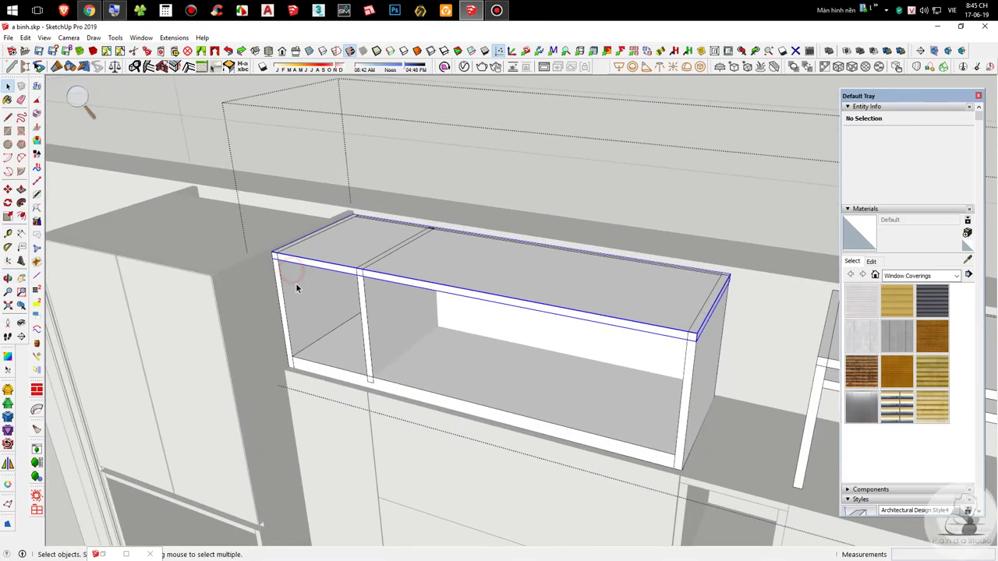
key(i)
scroll(299, 286, up, 1)
click(303, 285)
ctrl+click(385, 305)
scroll(385, 305, down, 3)
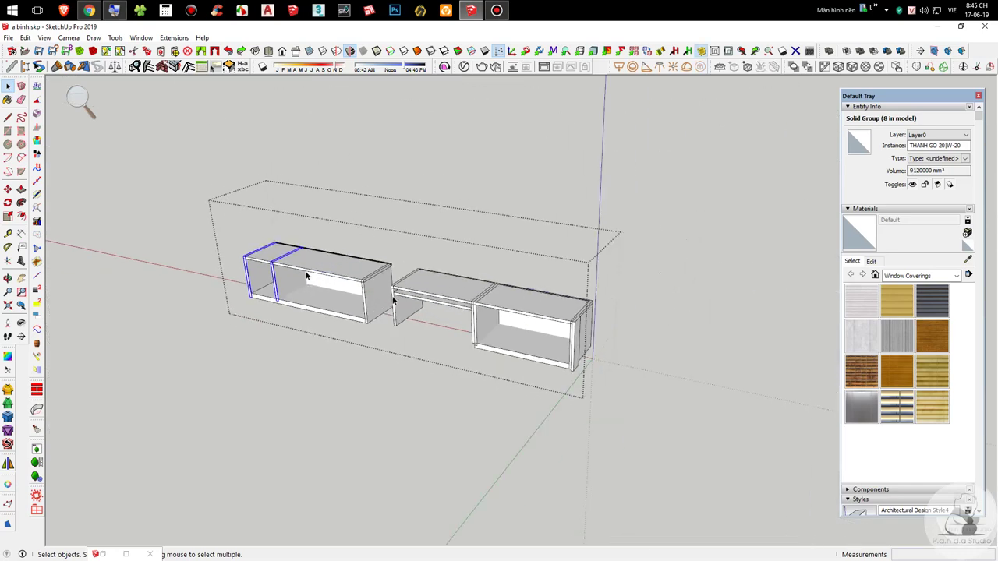
shift+click(374, 301)
scroll(374, 300, up, 3)
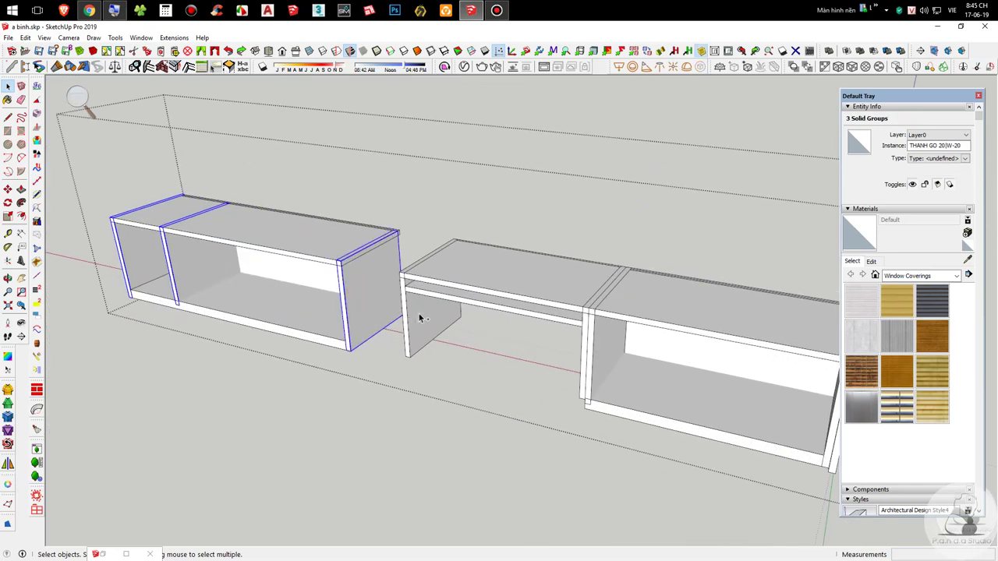
scroll(203, 234, up, 2)
key(s)
click(291, 219)
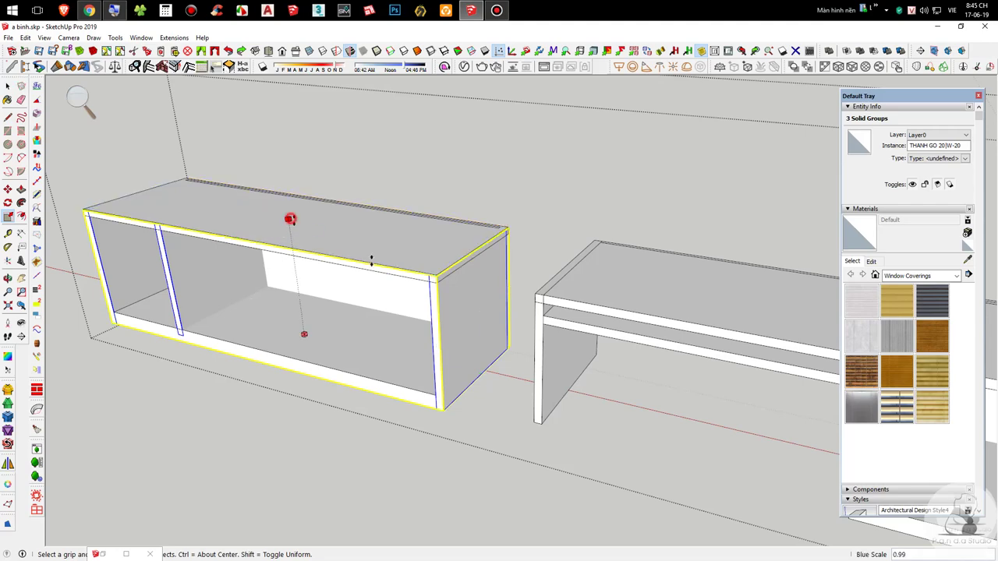
click(438, 280)
key(space)
scroll(335, 293, down, 4)
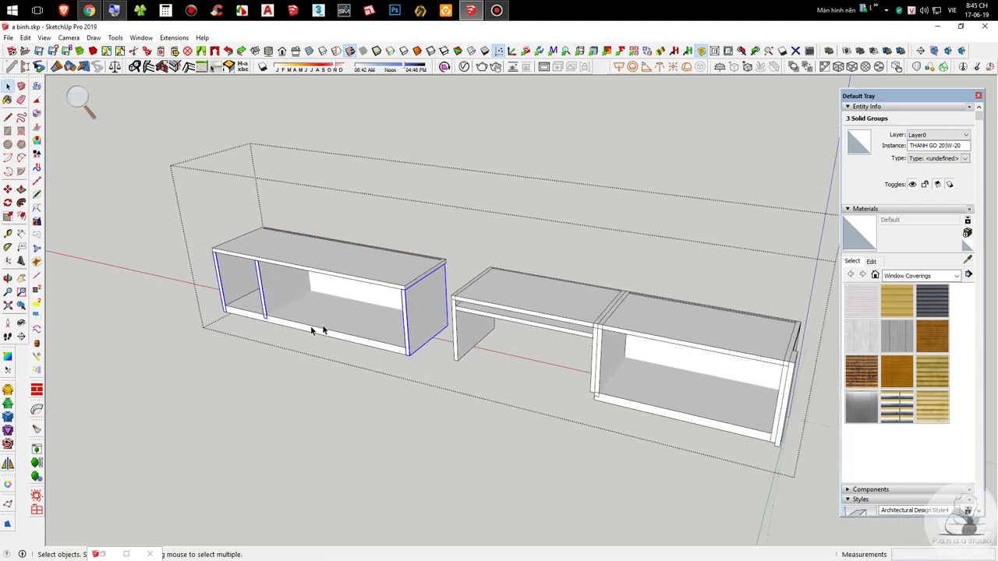
scroll(252, 307, up, 4)
click(296, 285)
scroll(304, 383, down, 5)
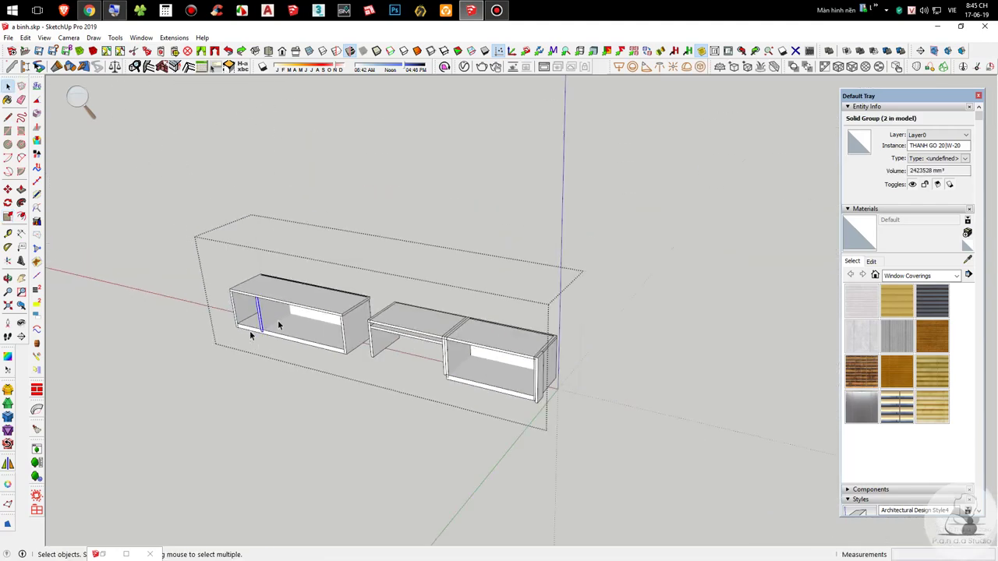
scroll(247, 334, down, 2)
click(407, 434)
middle_drag(416, 421, 487, 243)
scroll(485, 254, up, 4)
scroll(448, 302, up, 1)
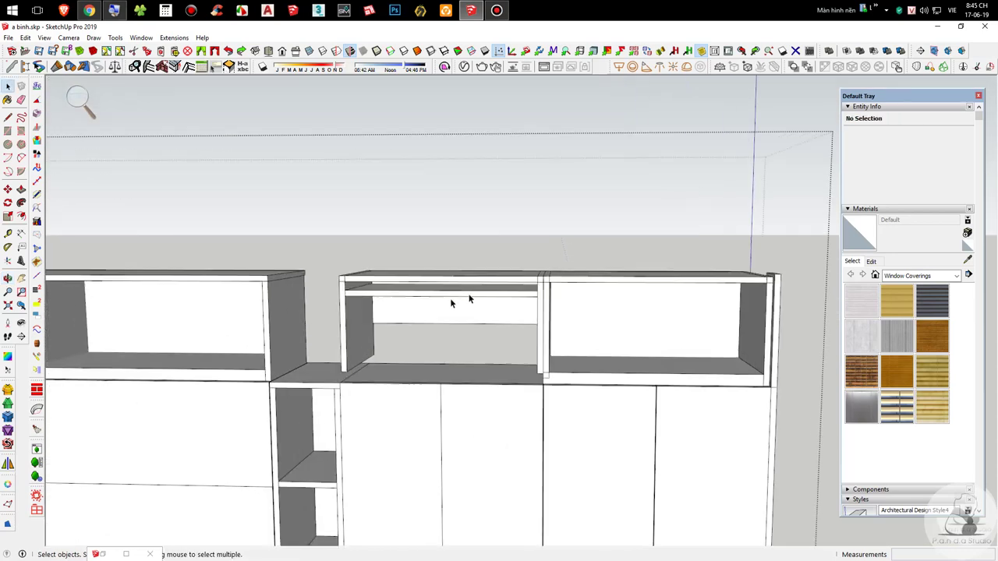
click(414, 293)
key(Delete)
key(ctrl+z)
Step: Delete the shelf in the middle bay and the back panels behind the cabinet bays
double_click(420, 310)
scroll(421, 310, up, 3)
click(426, 289)
key(Delete)
click(435, 320)
key(Delete)
scroll(322, 295, down, 5)
click(577, 325)
click(204, 312)
key(Delete)
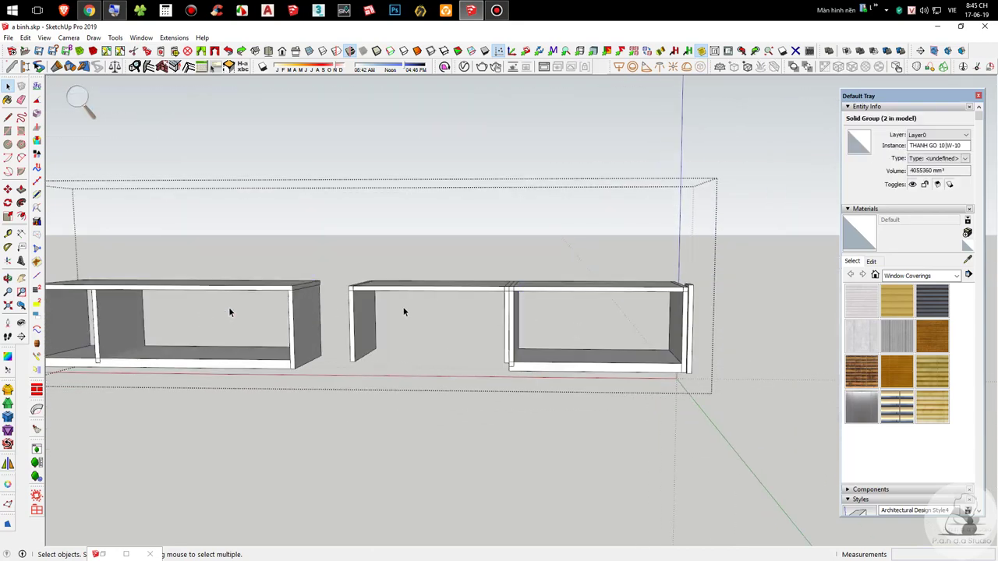
Step: Delete the bottom boards of the right and left cabinets
scroll(516, 364, up, 2)
click(545, 373)
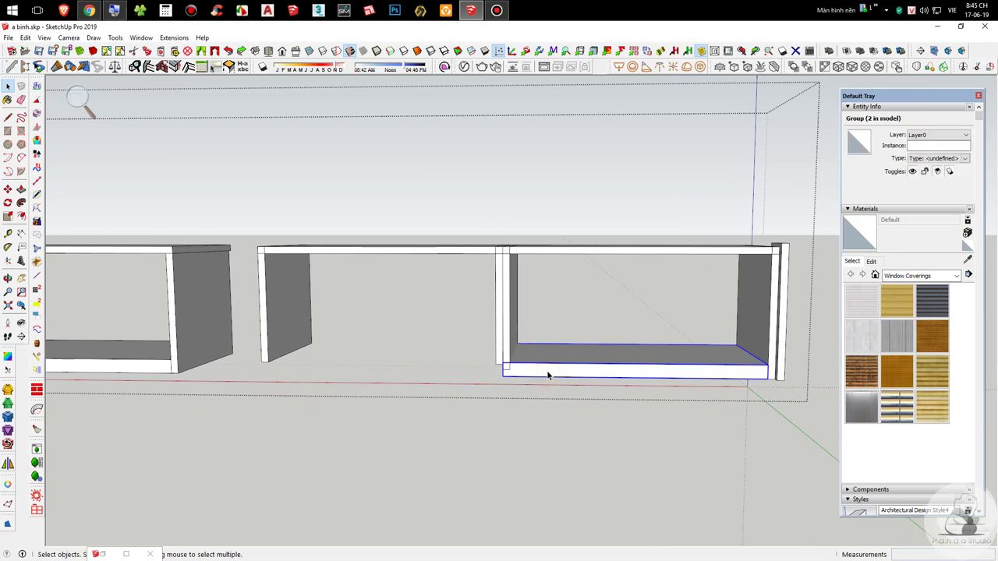
middle_drag(579, 368, 668, 174)
key(Delete)
click(226, 375)
key(Delete)
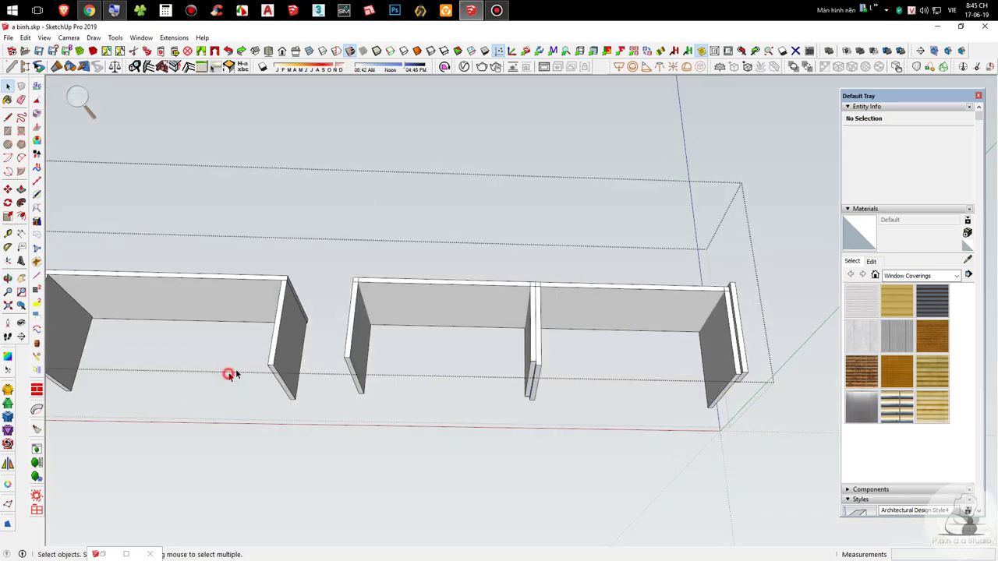
Step: Scale the right cabinet's shorter middle divider downward until its lower edge matches the adjoining upright
scroll(611, 365, down, 3)
scroll(609, 340, up, 5)
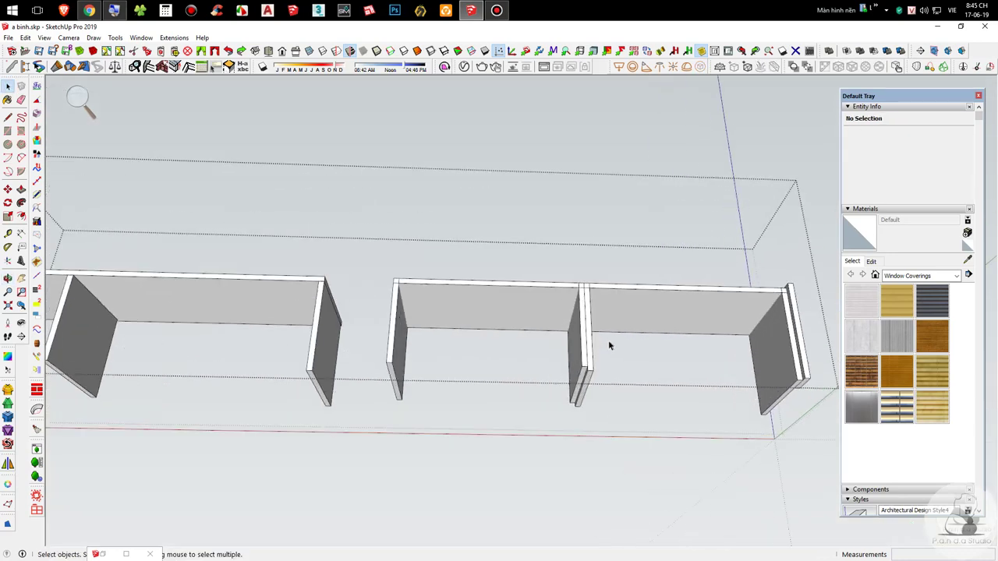
click(570, 355)
middle_drag(570, 355, 592, 372)
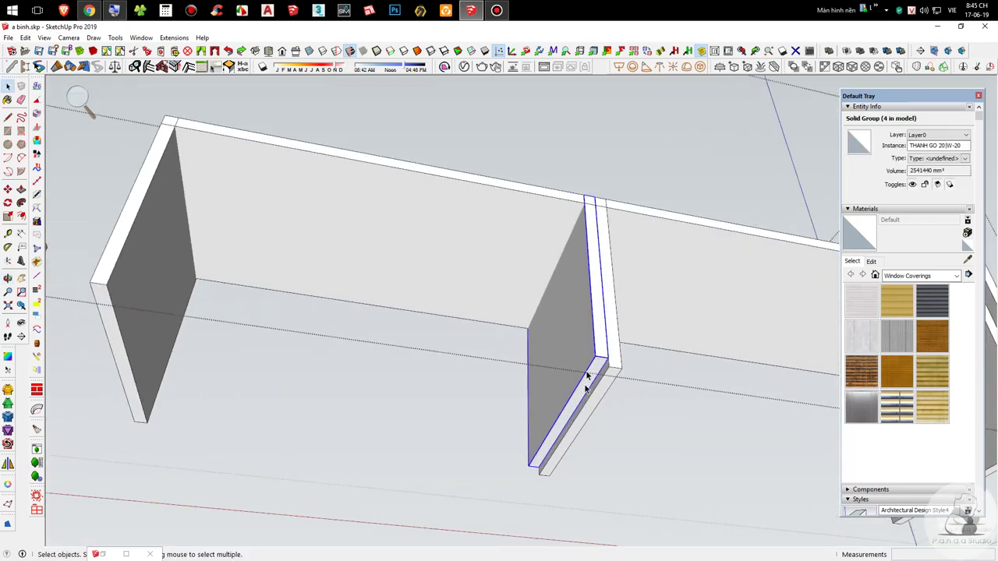
scroll(557, 449, up, 3)
key(s)
drag(554, 434, 620, 378)
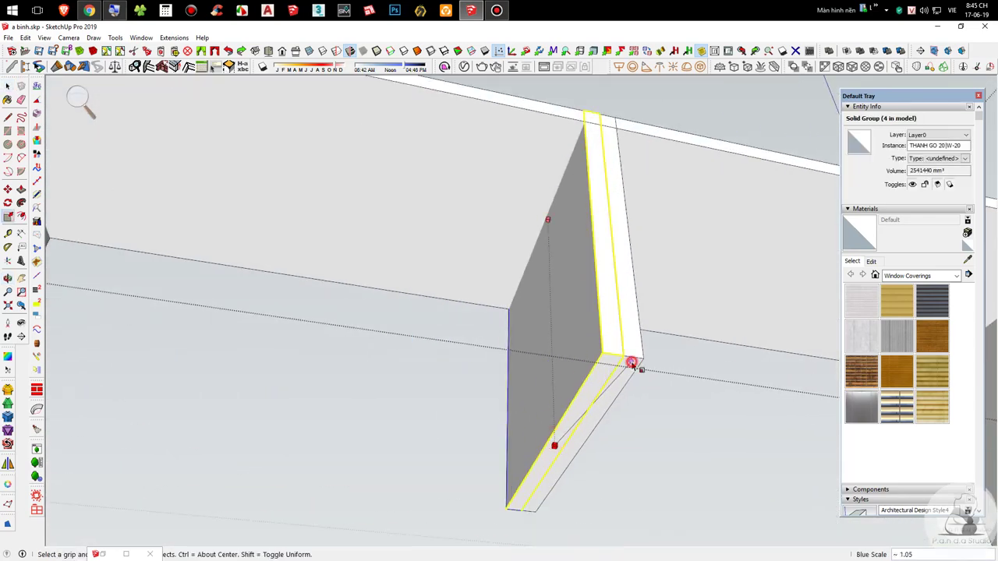
click(631, 362)
key(space)
scroll(609, 248, down, 5)
Step: Delete the upright at the left end of the right cabinet
middle_drag(595, 249, 466, 470)
scroll(568, 364, down, 3)
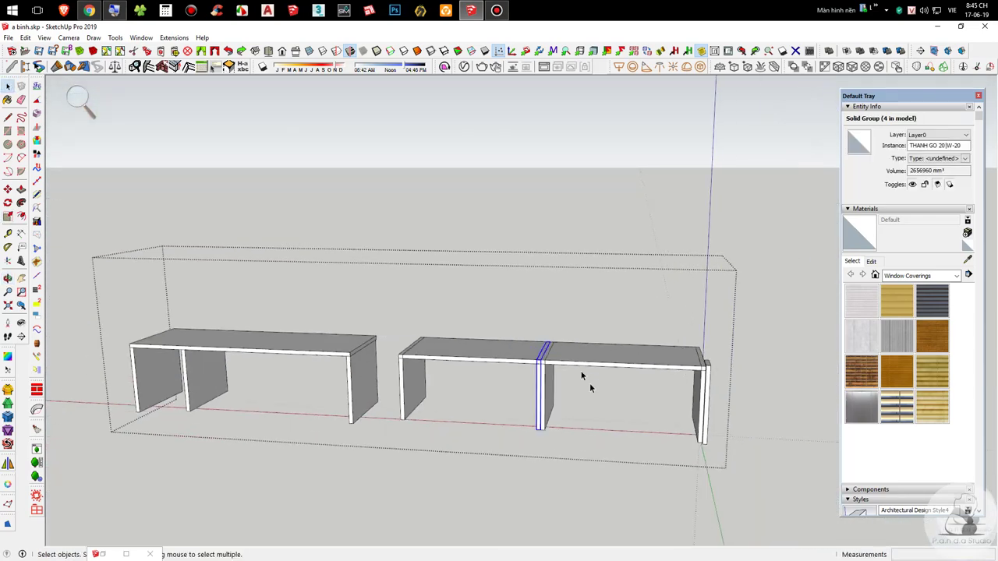
middle_drag(567, 411, 601, 338)
key(i)
scroll(612, 343, down, 3)
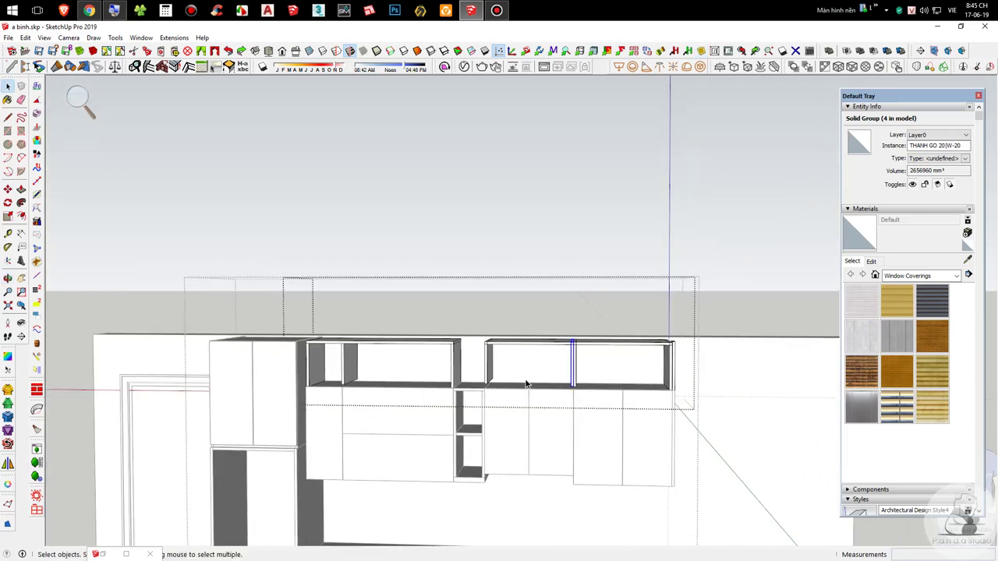
scroll(516, 382, up, 4)
click(453, 357)
key(i)
middle_drag(610, 347, 687, 427)
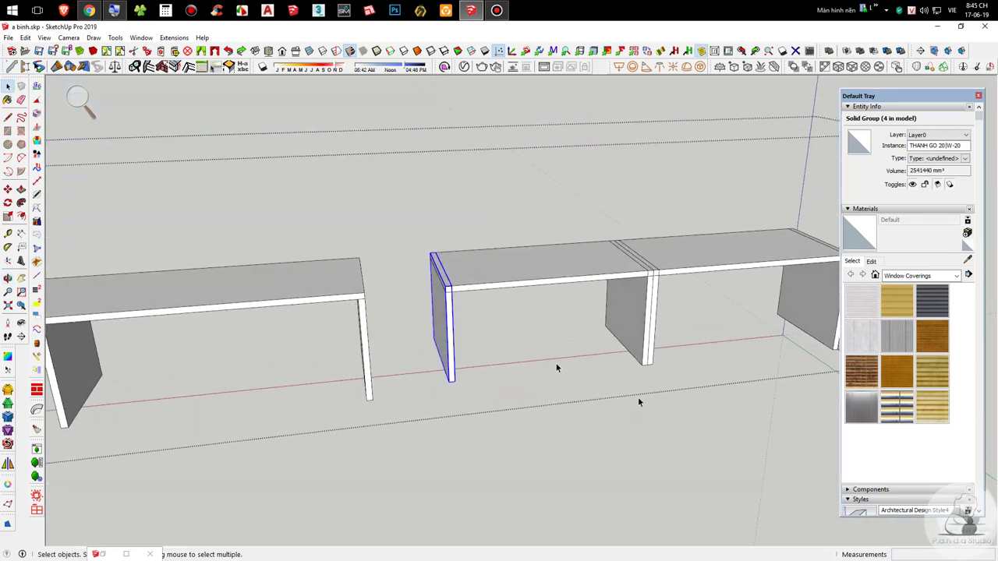
key(Delete)
Step: Copy the lengthened middle divider to the left end of the right cabinet, aligned with the top board's corner
click(614, 315)
key(m)
scroll(632, 314, up, 4)
click(666, 253)
key(ctrl)
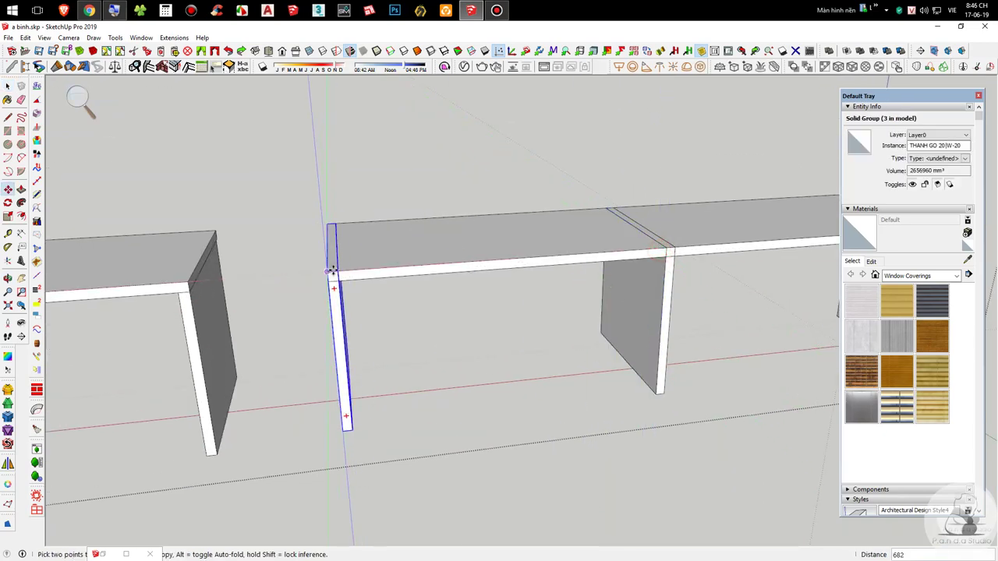
click(332, 271)
key(space)
scroll(501, 249, down, 5)
Step: Scale the right cabinet's four uprights down vertically to the underside of its top board
middle_drag(501, 249, 503, 234)
scroll(503, 234, up, 3)
drag(305, 260, 304, 260)
scroll(708, 254, up, 3)
shift+click(689, 237)
key(s)
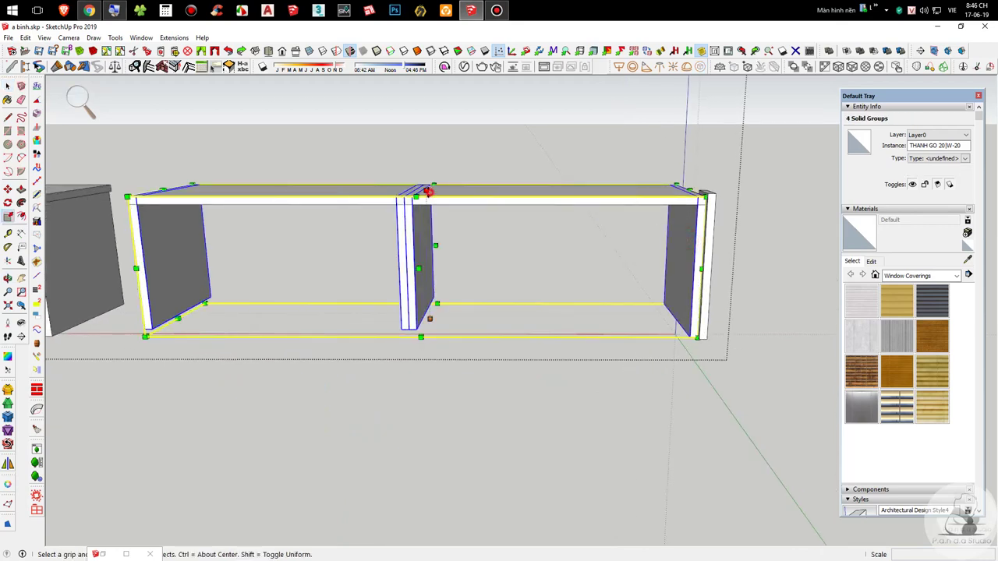
click(427, 191)
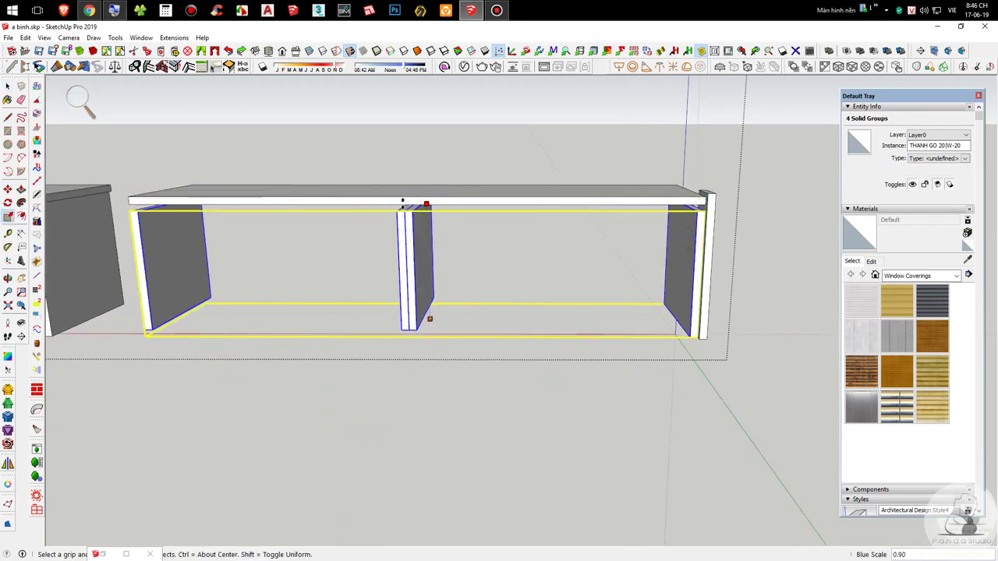
click(131, 205)
key(space)
Step: Examine how the simplified upper frame fits on the surrounding wall cabinets
scroll(778, 352, down, 5)
key(shift+h)
click(755, 366)
middle_drag(761, 370, 234, 460)
key(space)
scroll(305, 225, up, 5)
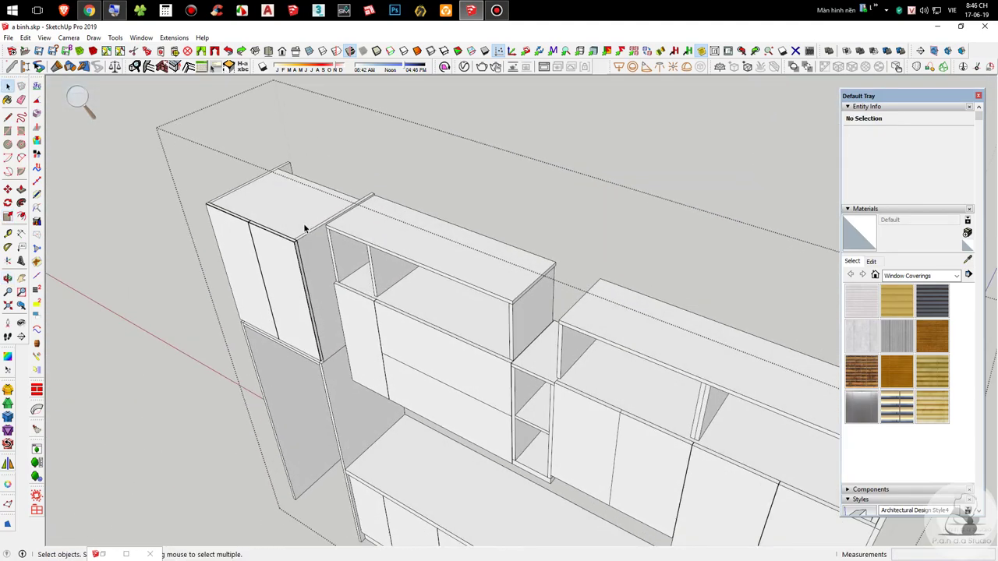
click(389, 230)
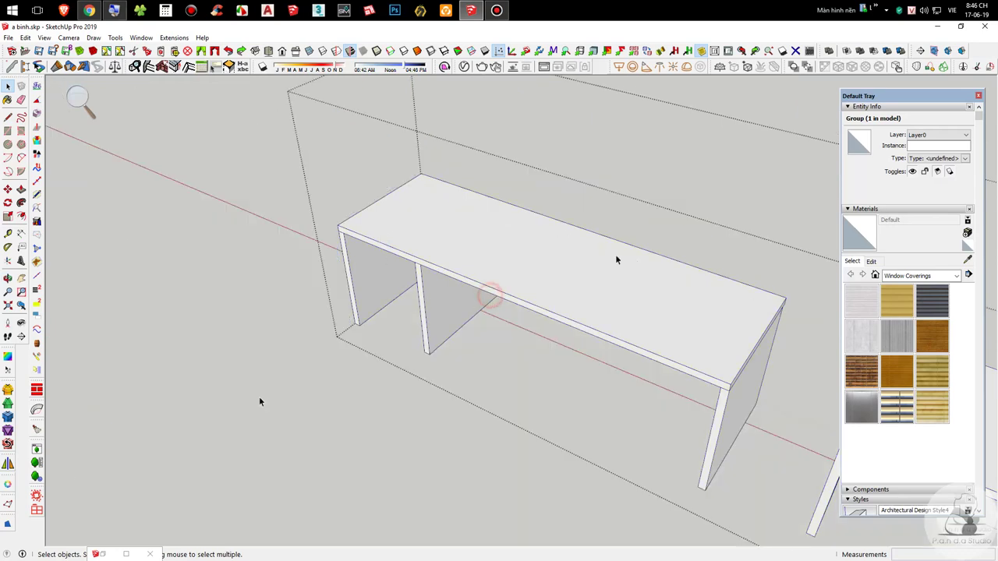
click(259, 396)
scroll(646, 343, down, 5)
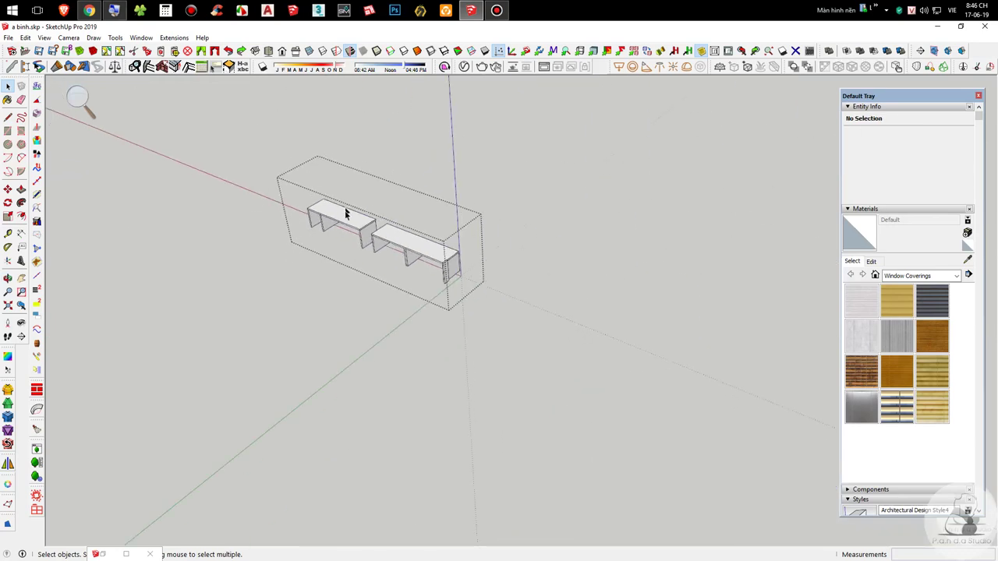
Step: Scale the whole upper frame in depth by about 1.42 to align with the tall cabinet's front edge
scroll(413, 289, up, 3)
click(486, 267)
scroll(368, 263, up, 4)
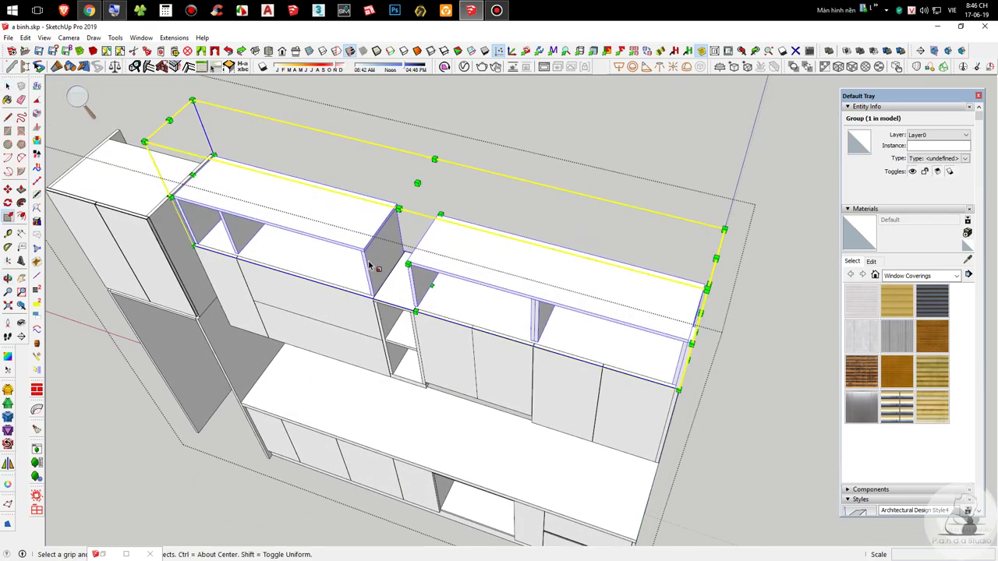
key(s)
drag(408, 265, 328, 349)
scroll(110, 222, up, 6)
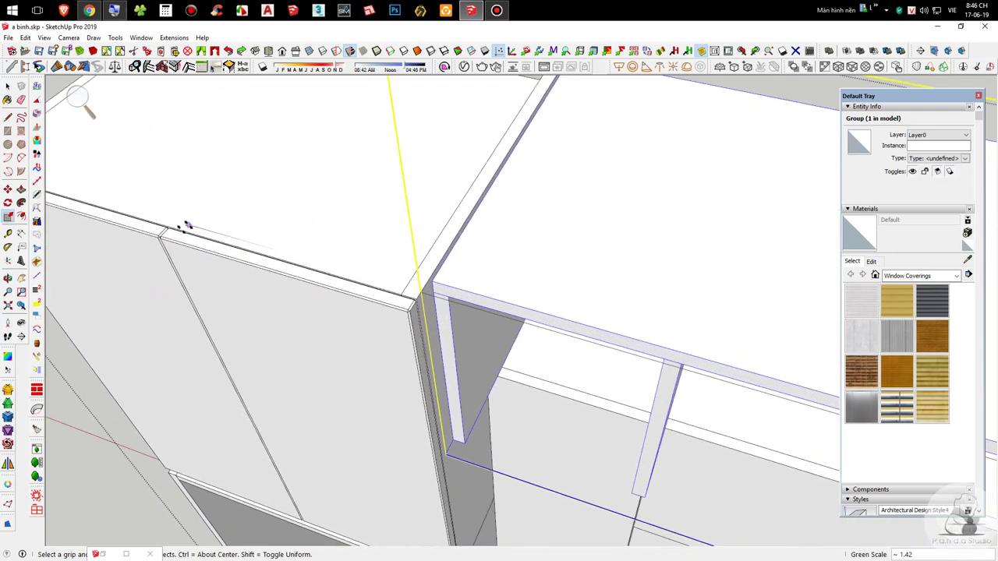
key(space)
Step: Examine how the deepened upper frame meets the tall cabinet and the wall cabinets below
scroll(186, 240, down, 8)
middle_drag(335, 273, 311, 280)
middle_drag(506, 296, 622, 214)
scroll(575, 243, up, 5)
middle_drag(583, 266, 529, 256)
scroll(529, 258, down, 4)
mouse_move(583, 286)
middle_down()
mouse_move(583, 205)
mouse_move(696, 122)
mouse_move(619, 140)
mouse_move(655, 169)
mouse_move(835, 216)
mouse_move(873, 208)
middle_up()
scroll(424, 235, down, 5)
click(417, 253)
scroll(650, 187, up, 5)
middle_drag(468, 223, 432, 350)
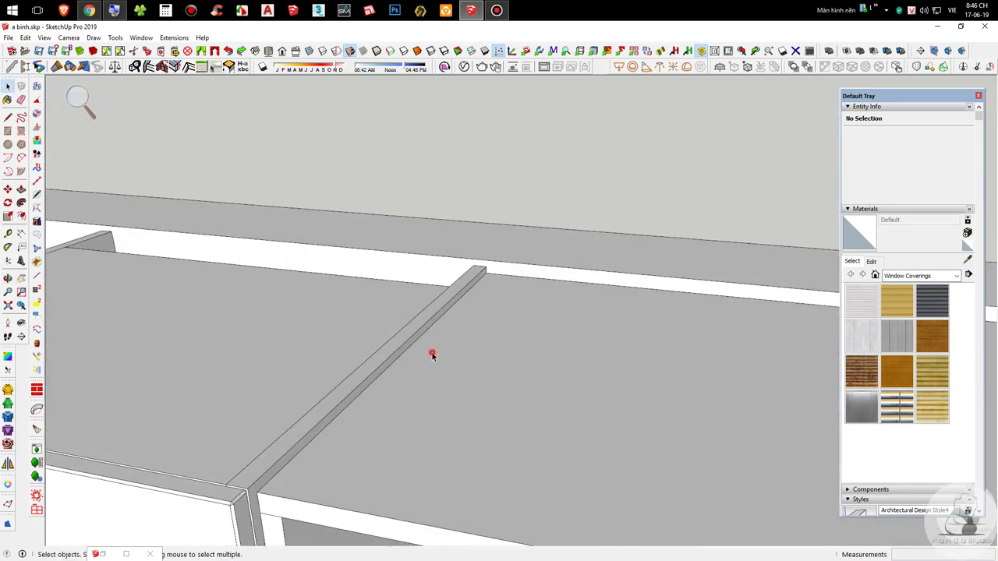
Step: Open the upper frame for editing and raise the left cabinet's top board about 10 mm, level with the tall cabinet's top
scroll(432, 349, down, 2)
click(397, 405)
scroll(397, 405, up, 6)
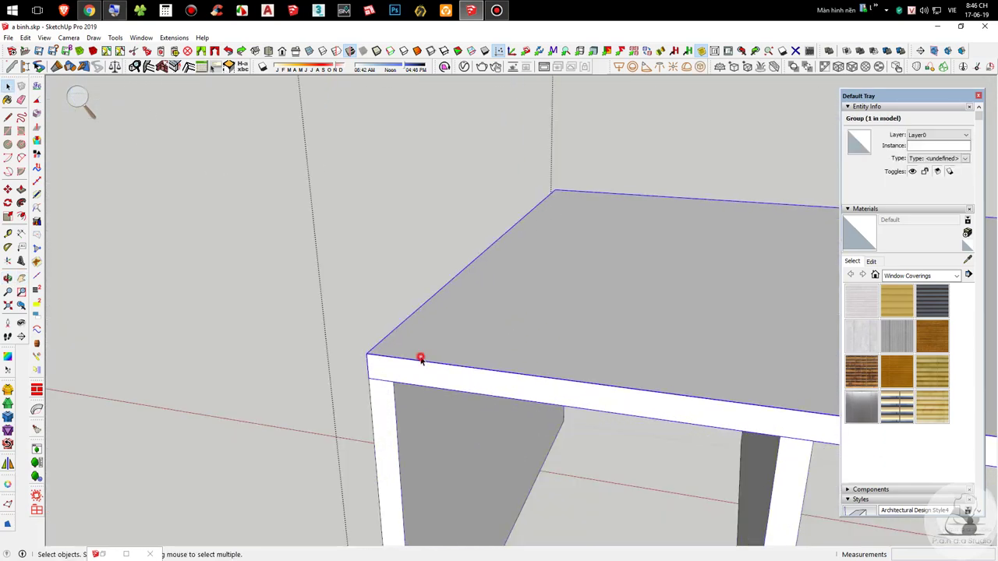
click(376, 351)
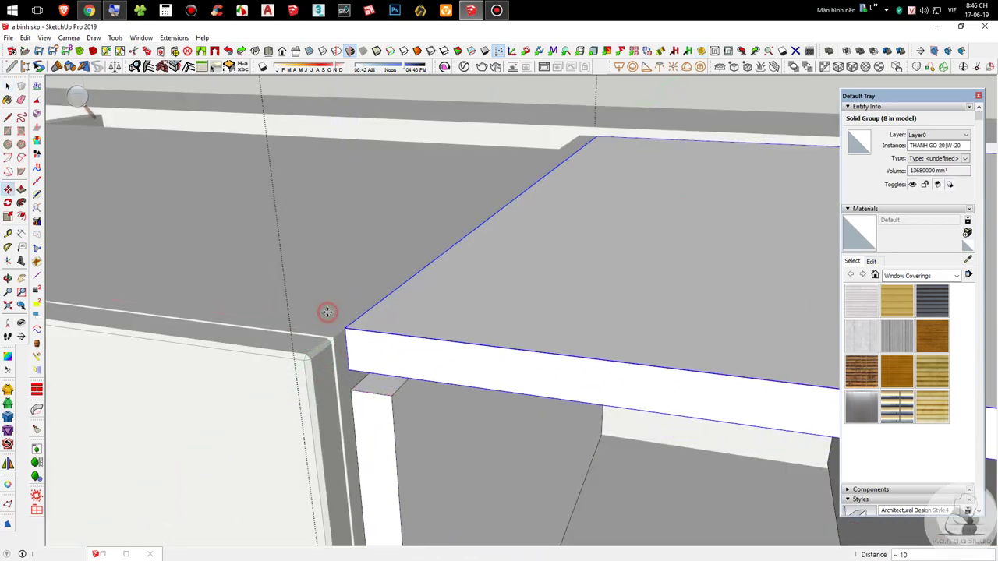
middle_drag(327, 311, 247, 248)
scroll(156, 261, down, 3)
scroll(517, 261, down, 2)
scroll(474, 260, up, 2)
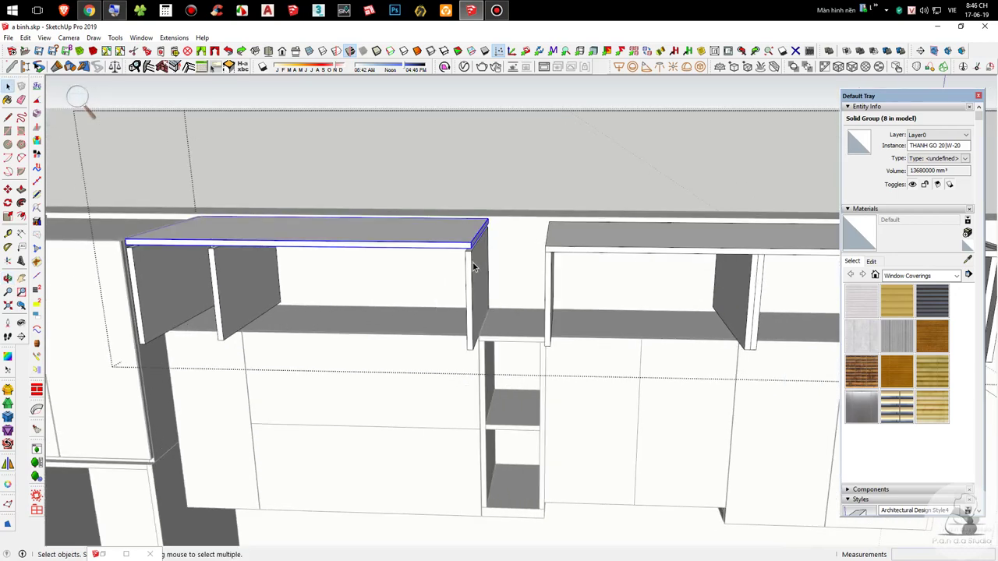
Step: Scale the left cabinet's three uprights upward by about 1.03 to meet the underside of the raised top board
scroll(468, 279, down, 1)
scroll(471, 282, down, 4)
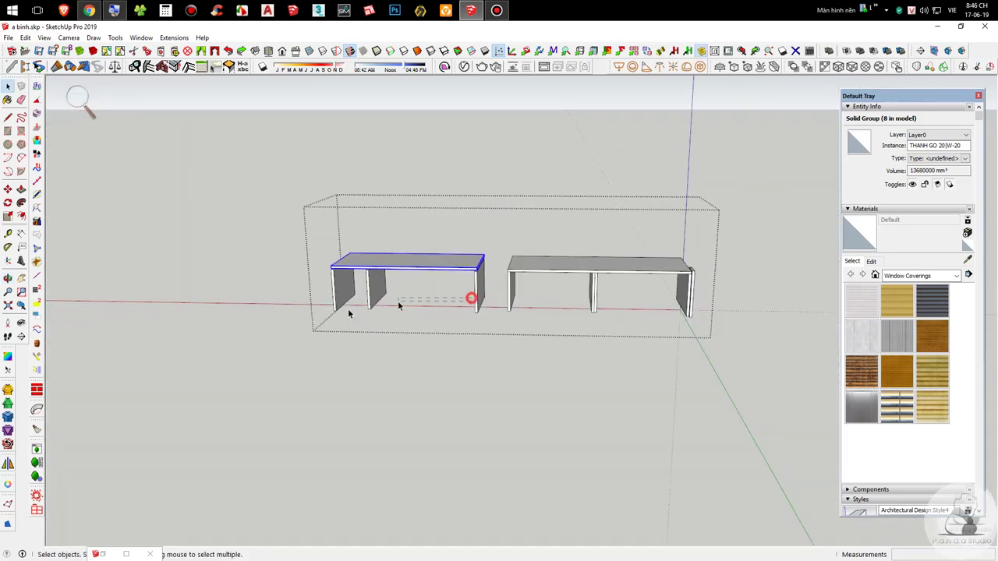
scroll(388, 256, up, 5)
key(s)
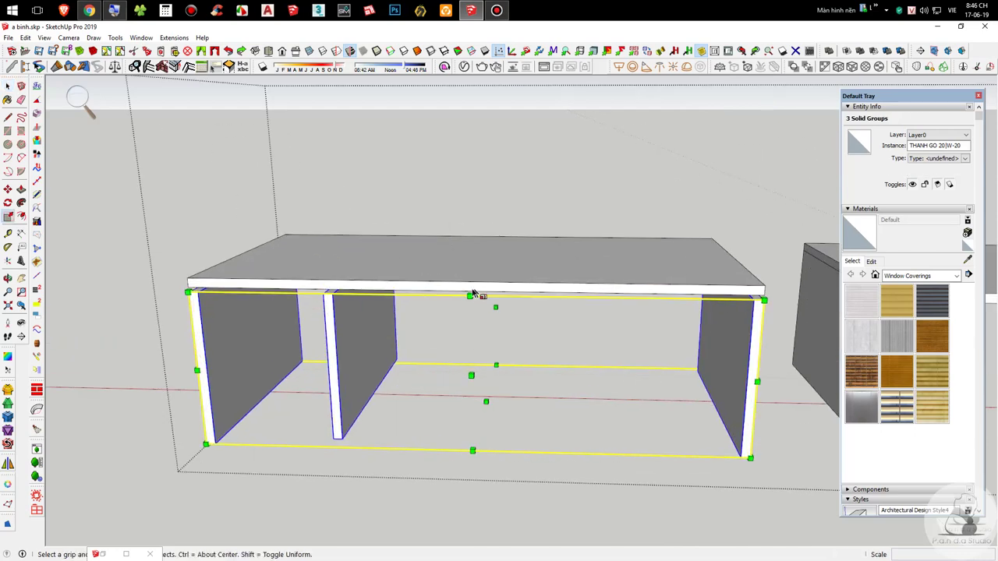
mouse_move(459, 334)
middle_down()
mouse_move(392, 297)
mouse_move(385, 278)
mouse_move(394, 298)
mouse_move(419, 276)
middle_up()
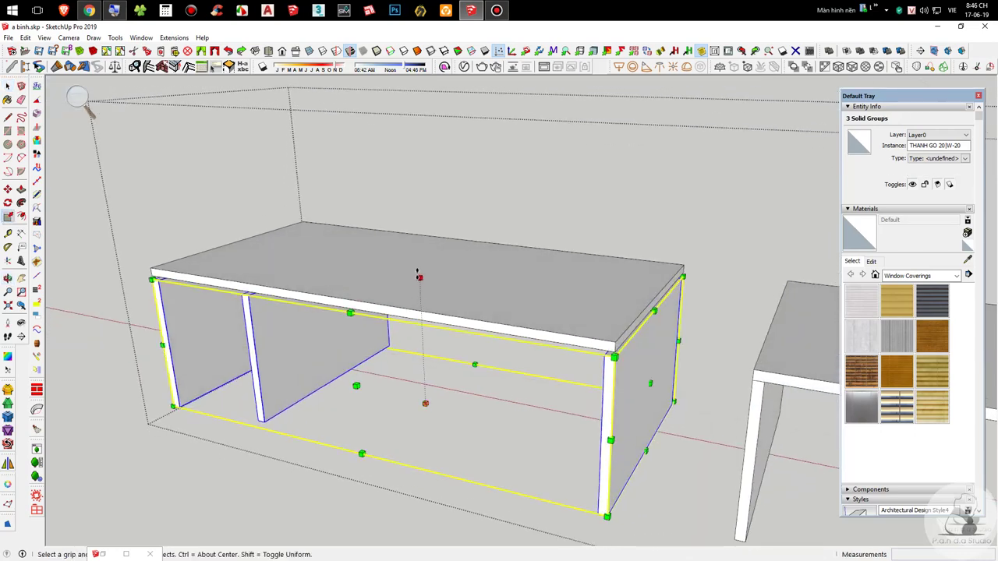
click(419, 277)
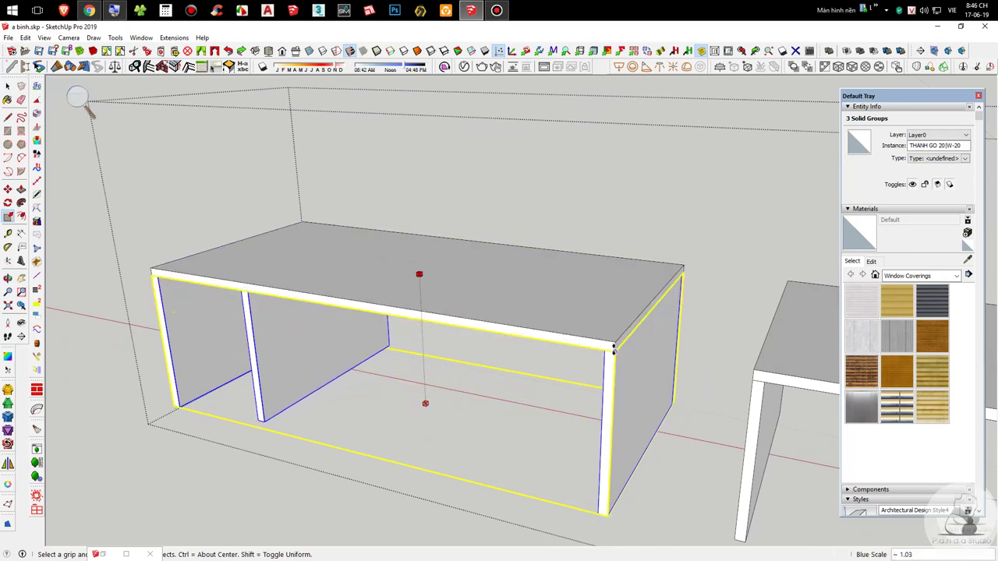
click(614, 348)
key(space)
scroll(329, 308, down, 6)
middle_drag(457, 335, 557, 299)
scroll(590, 333, up, 2)
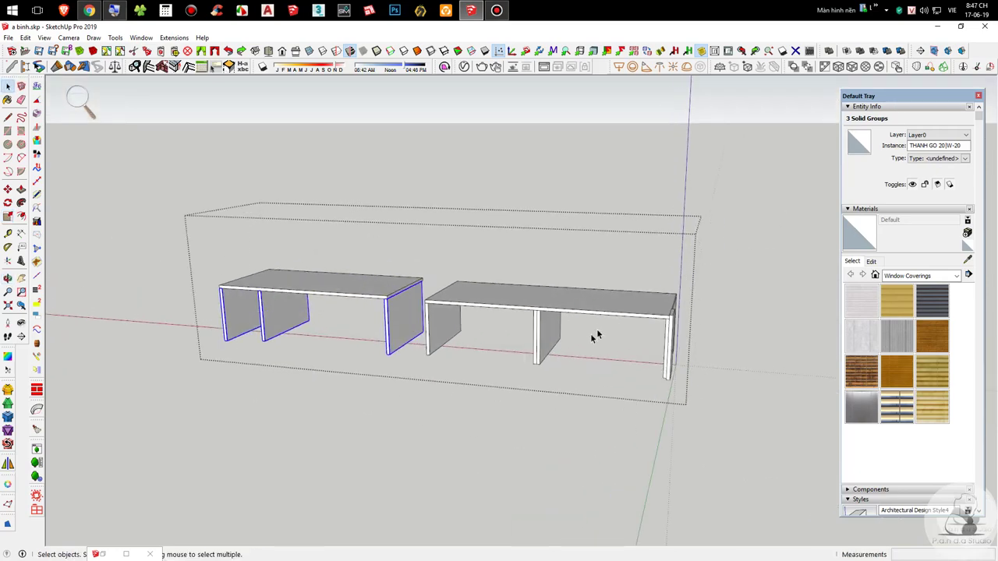
Step: Stretch the left cabinet's top board across the gap to the near corner of the right cabinet's top board
middle_drag(591, 336, 716, 328)
click(480, 274)
scroll(480, 273, up, 4)
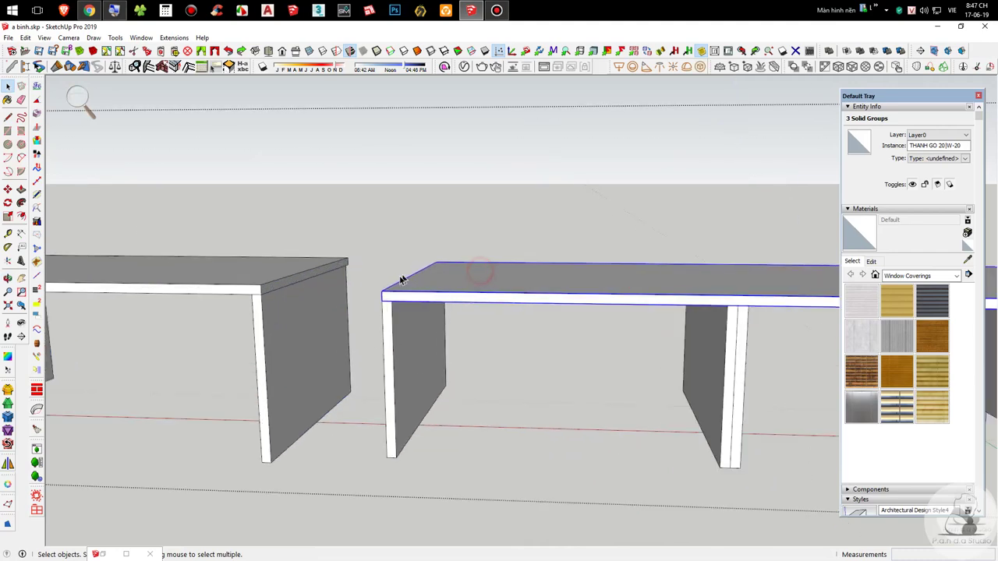
click(216, 283)
key(s)
scroll(246, 289, up, 2)
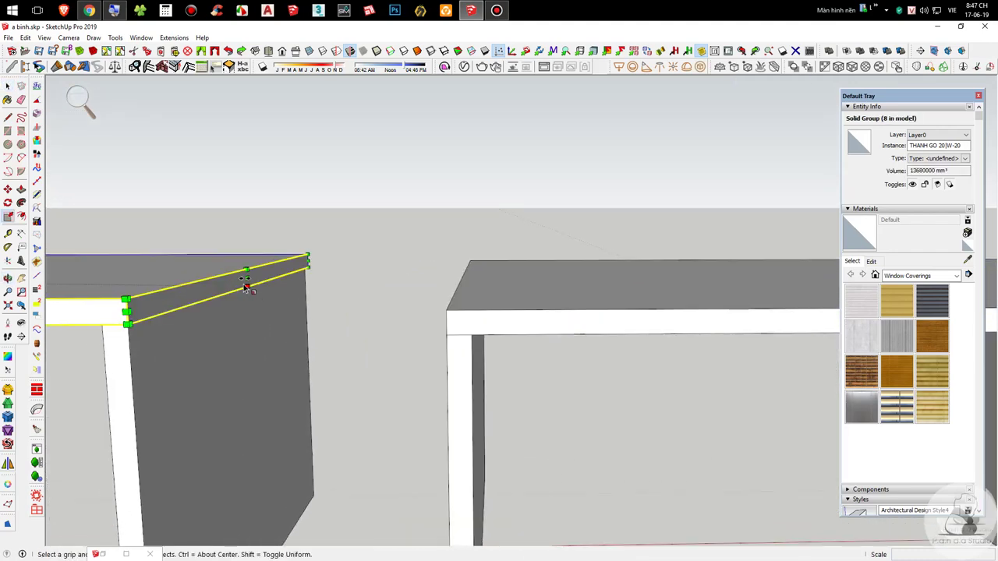
drag(434, 303, 442, 310)
click(447, 311)
key(space)
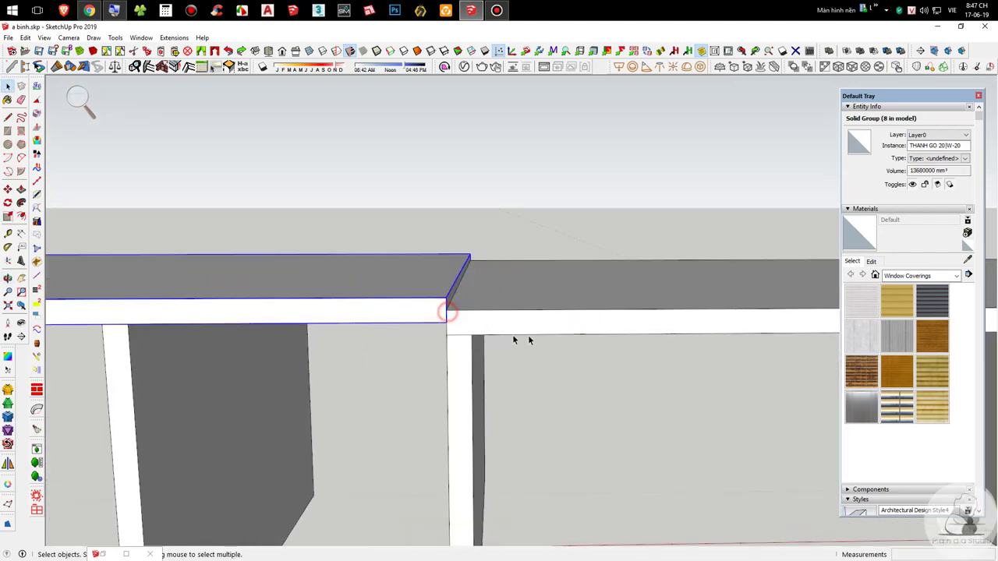
Step: Raise the right cabinet's top board about 10 mm, flush with the left top board
click(529, 335)
scroll(477, 325, up, 2)
key(m)
click(431, 289)
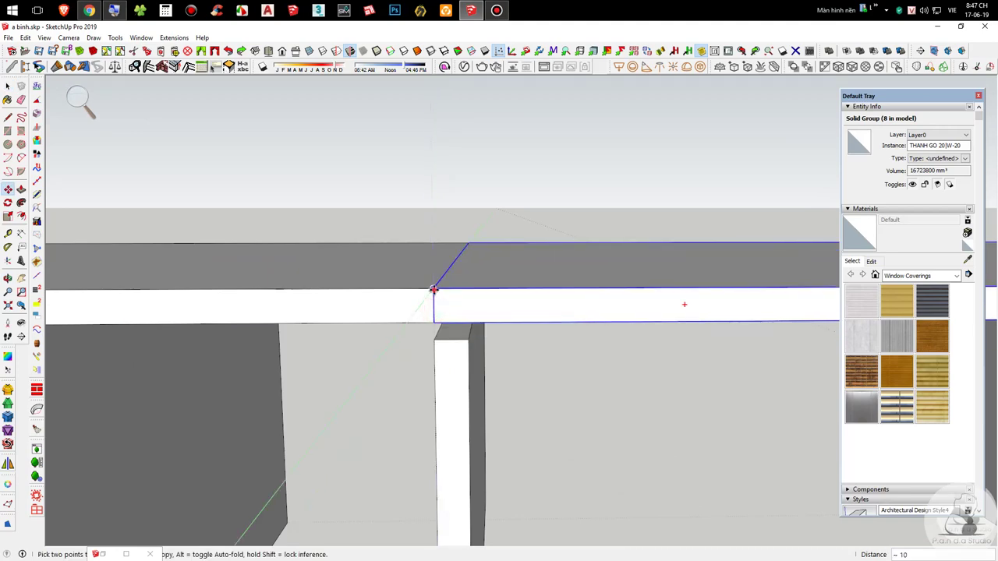
key(space)
scroll(425, 296, down, 6)
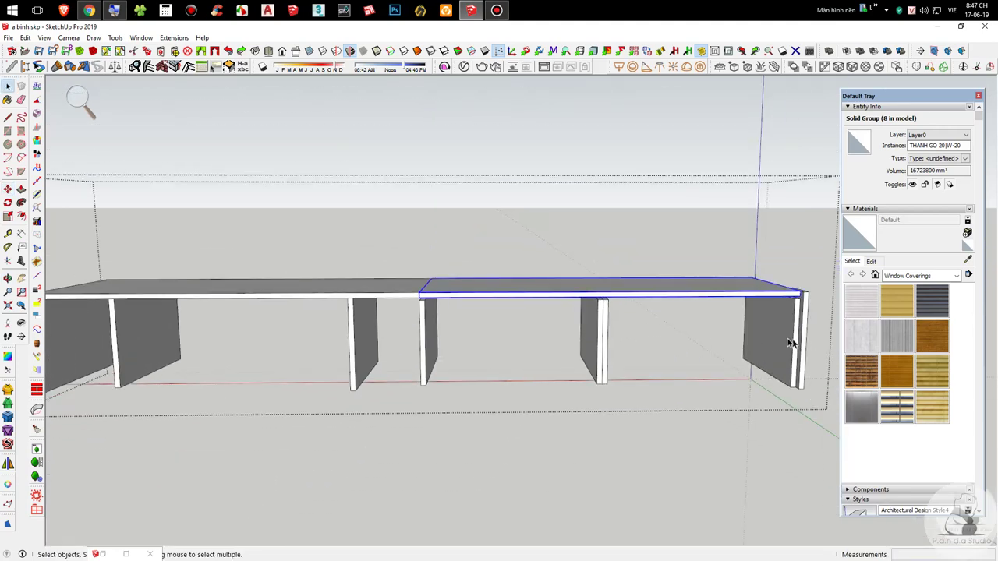
Step: Scale the right cabinet's four uprights up to the underside of its raised top board and close the group
middle_drag(802, 340, 777, 339)
click(777, 338)
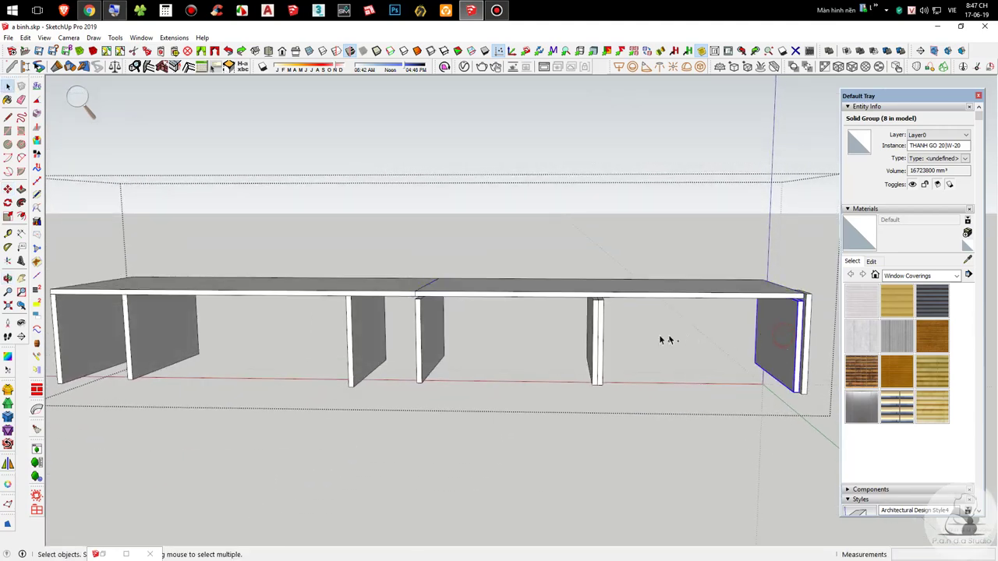
key(s)
scroll(580, 284, up, 3)
middle_drag(581, 287, 605, 297)
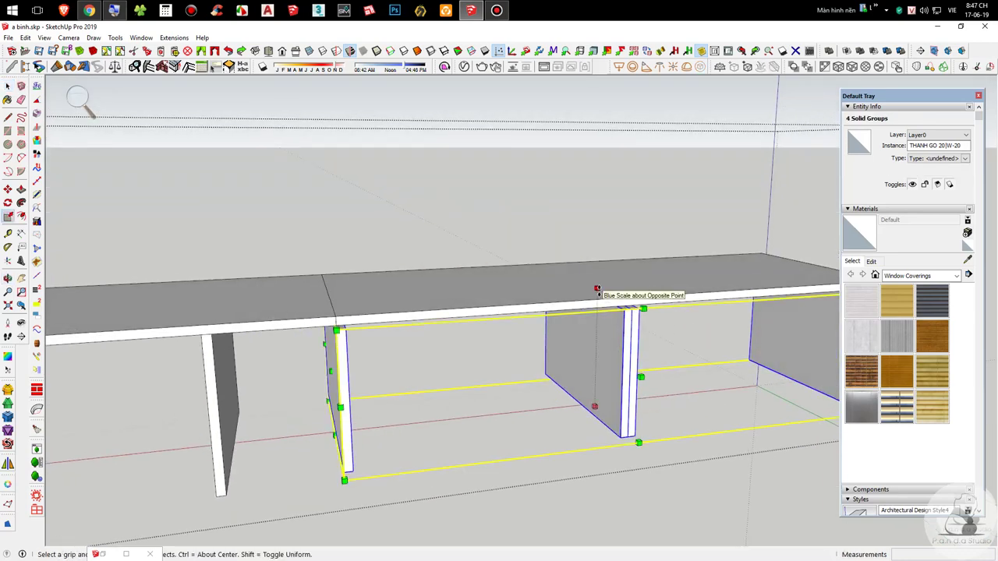
click(598, 289)
key(space)
scroll(504, 350, down, 3)
middle_drag(577, 343, 483, 339)
click(737, 346)
click(736, 346)
Step: Reopen the upper frame and copy both top boards straight down to the bottom of the uprights as bottom boards
scroll(638, 346, down, 5)
middle_drag(638, 346, 341, 337)
scroll(340, 338, up, 3)
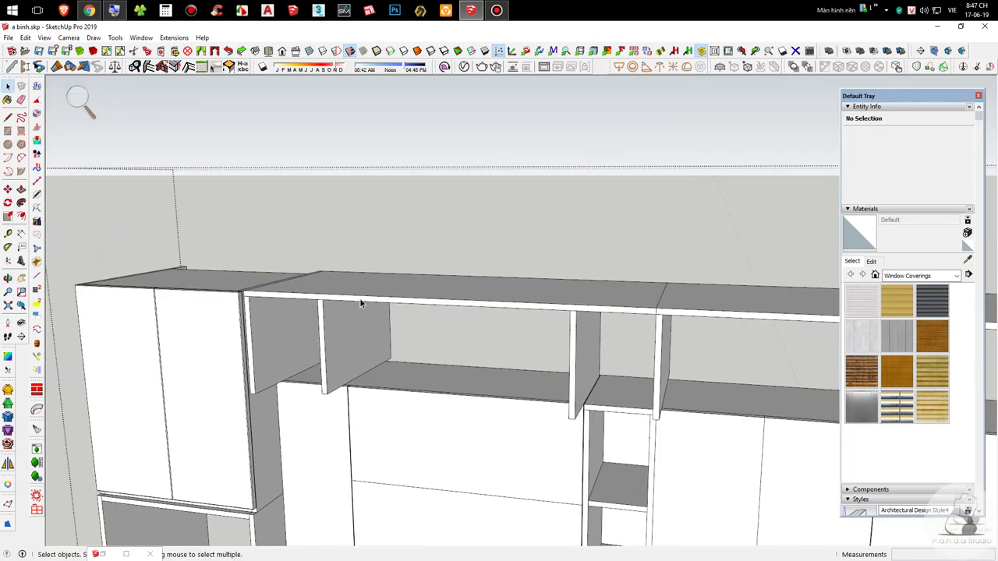
double_click(358, 296)
click(369, 289)
ctrl+click(729, 315)
key(m)
scroll(234, 269, up, 3)
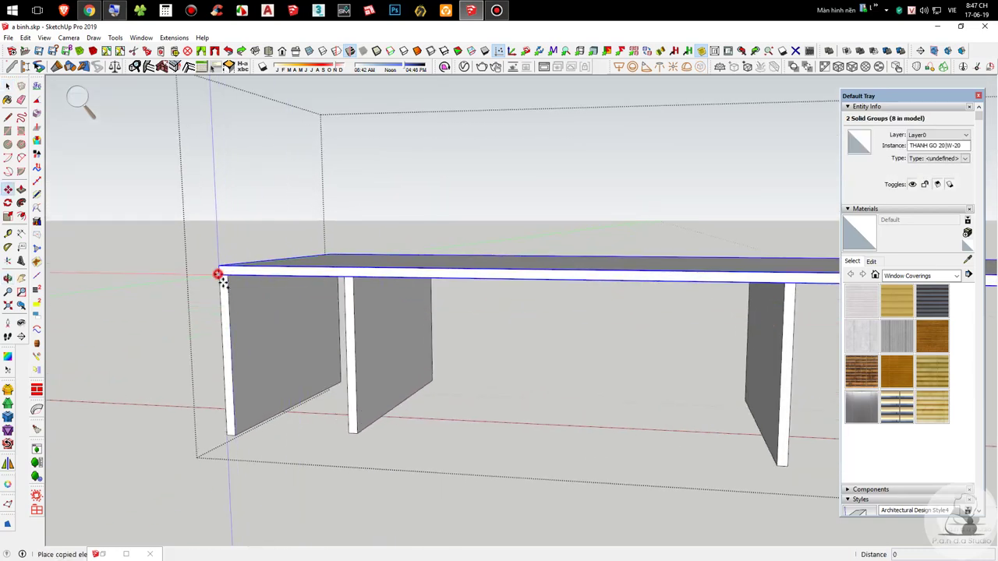
click(230, 432)
scroll(233, 425, down, 2)
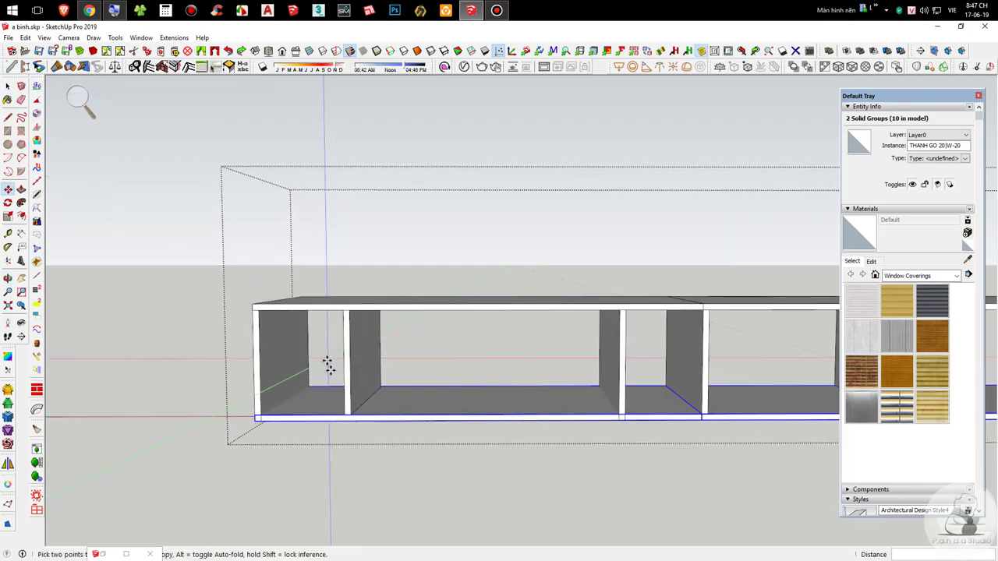
middle_drag(327, 363, 309, 343)
middle_drag(370, 396, 312, 330)
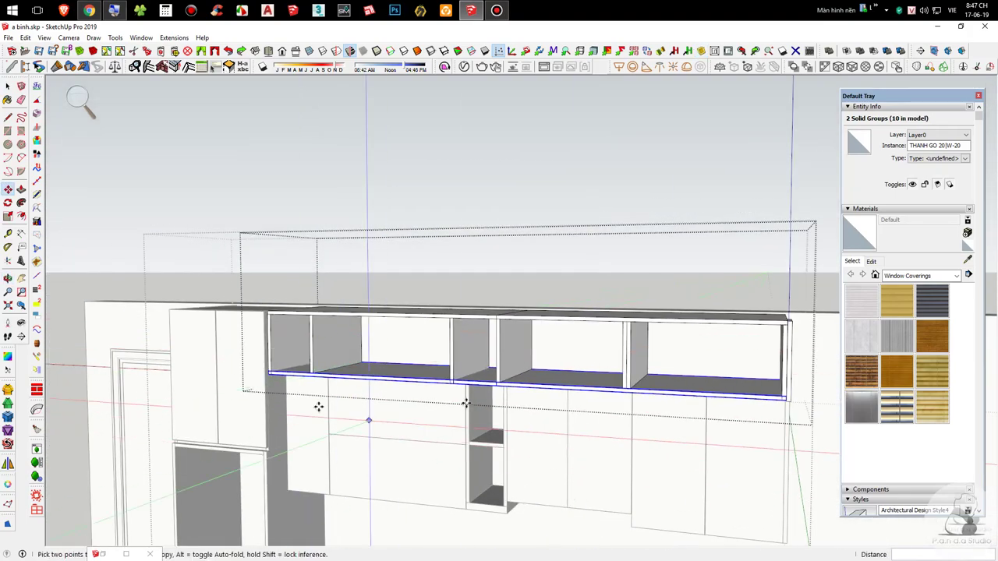
Step: Scale the left bottom board lengthwise to bring its outer end to the left end upright's inner face
scroll(268, 312, up, 2)
scroll(289, 339, up, 4)
scroll(301, 432, up, 2)
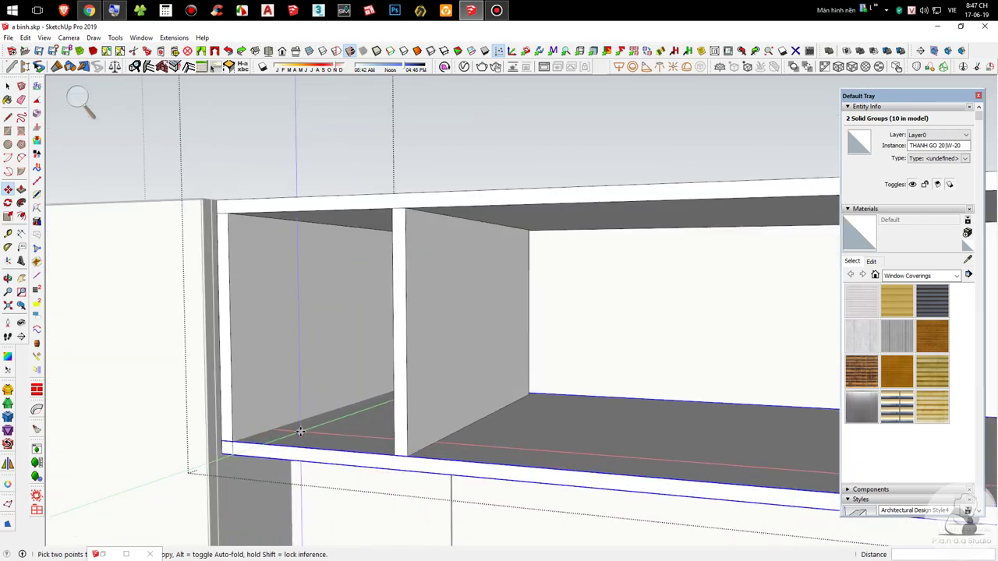
scroll(343, 448, up, 3)
key(space)
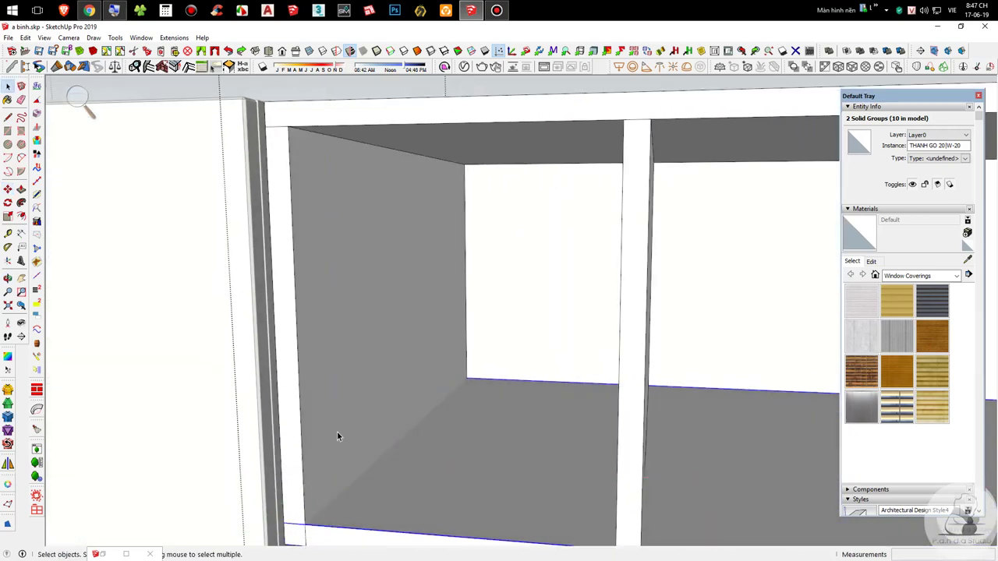
scroll(327, 433, down, 3)
click(365, 437)
scroll(399, 461, up, 3)
key(s)
key(space)
click(409, 458)
key(s)
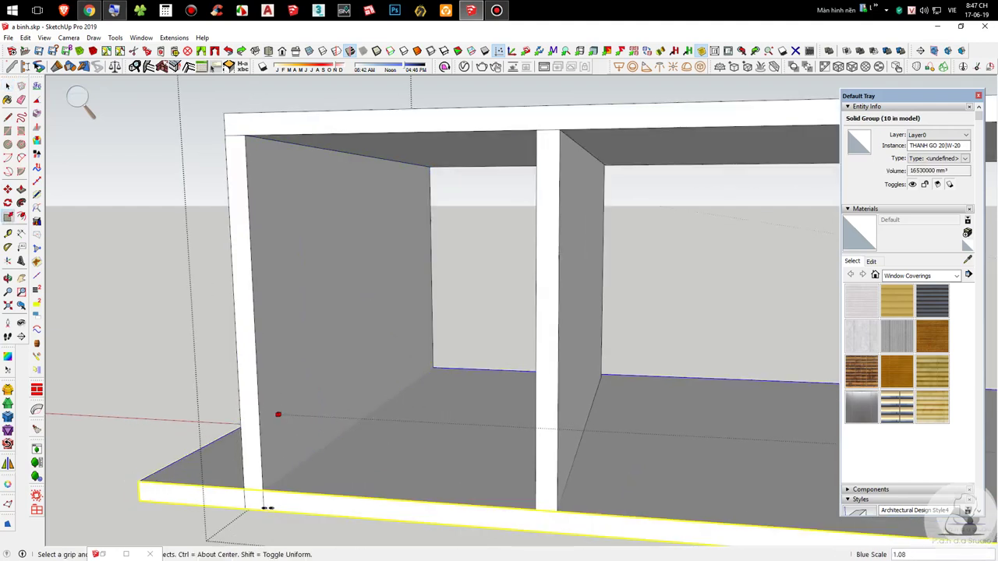
key(space)
Step: Examine the upper frame together with the surrounding cabinets from several sides
scroll(252, 392, down, 3)
scroll(257, 366, down, 5)
middle_drag(627, 400, 546, 366)
scroll(420, 345, down, 2)
click(653, 421)
scroll(577, 359, up, 3)
shift+middle_drag(546, 366, 559, 291)
scroll(367, 339, down, 3)
scroll(542, 281, down, 3)
middle_drag(552, 326, 364, 260)
scroll(445, 312, up, 5)
shift+middle_drag(446, 312, 616, 265)
scroll(614, 129, down, 3)
scroll(614, 129, down, 1)
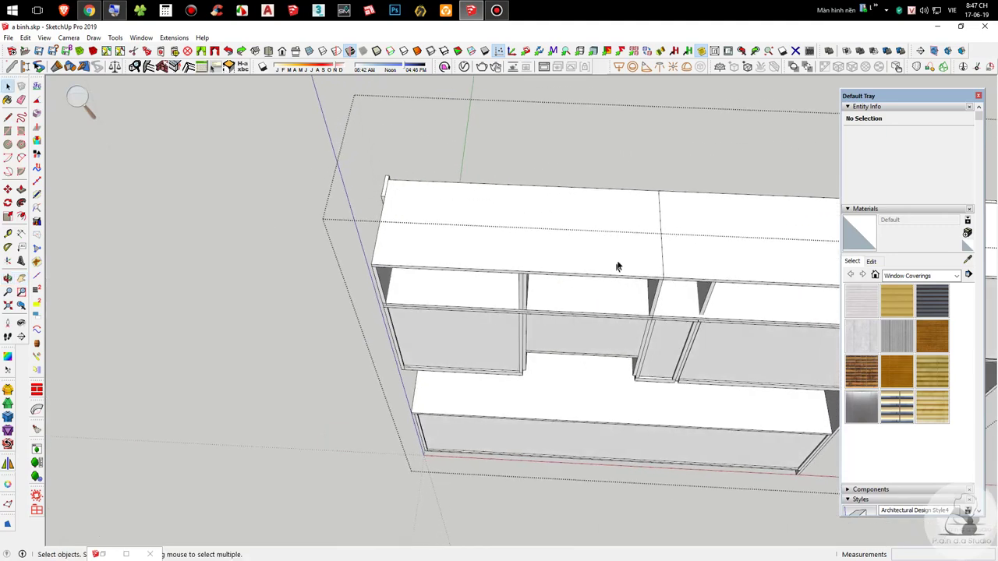
Step: Open the upper frame for editing and set up the THANH GO 10 profile with a 200 mm height for drawing by clicks
double_click(615, 263)
scroll(615, 269, down, 2)
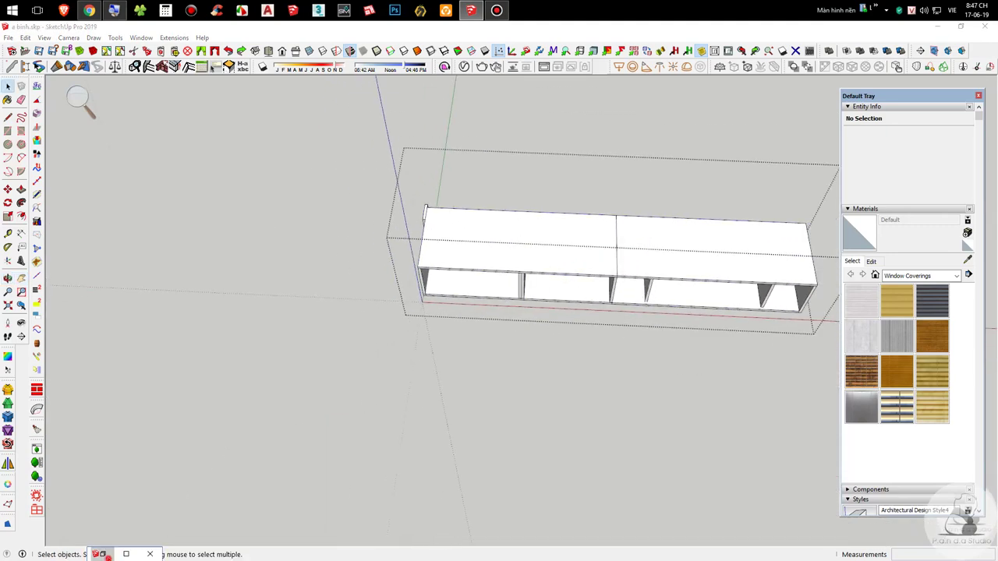
click(104, 554)
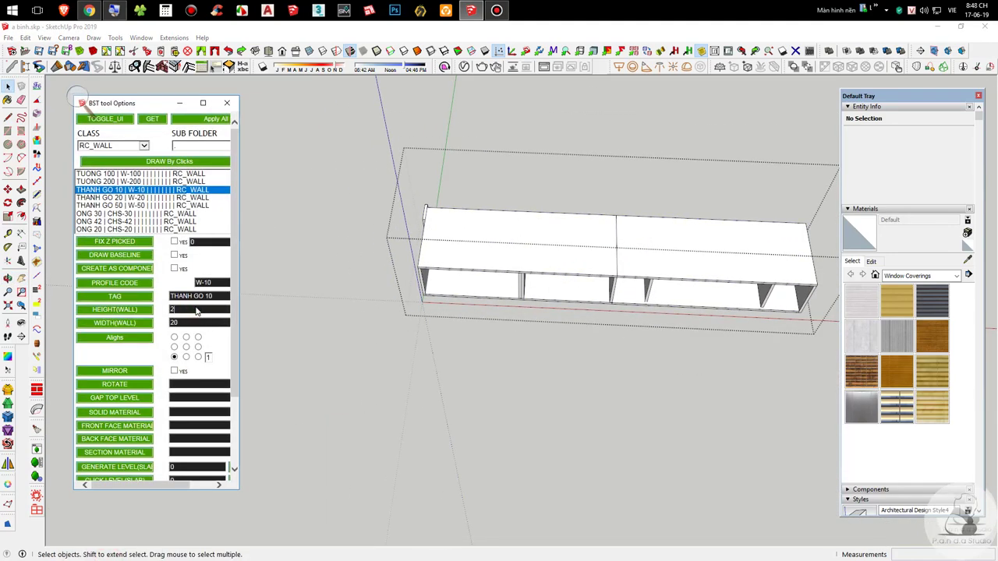
click(159, 162)
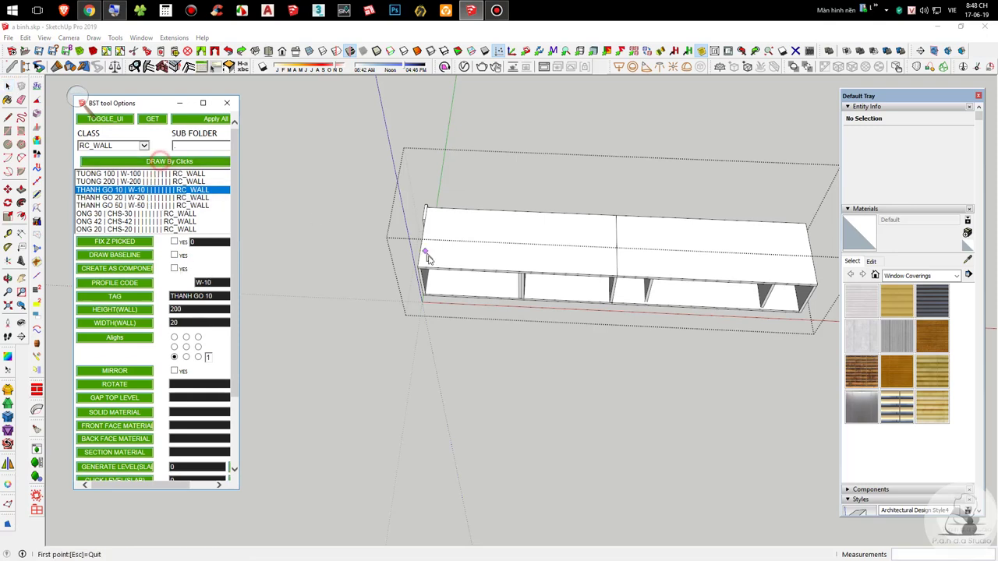
Step: Draw a THANH GO 10 panel about 2877 mm long between the two end uprights' inner front corners at the bottom boards
scroll(425, 296, up, 5)
click(407, 328)
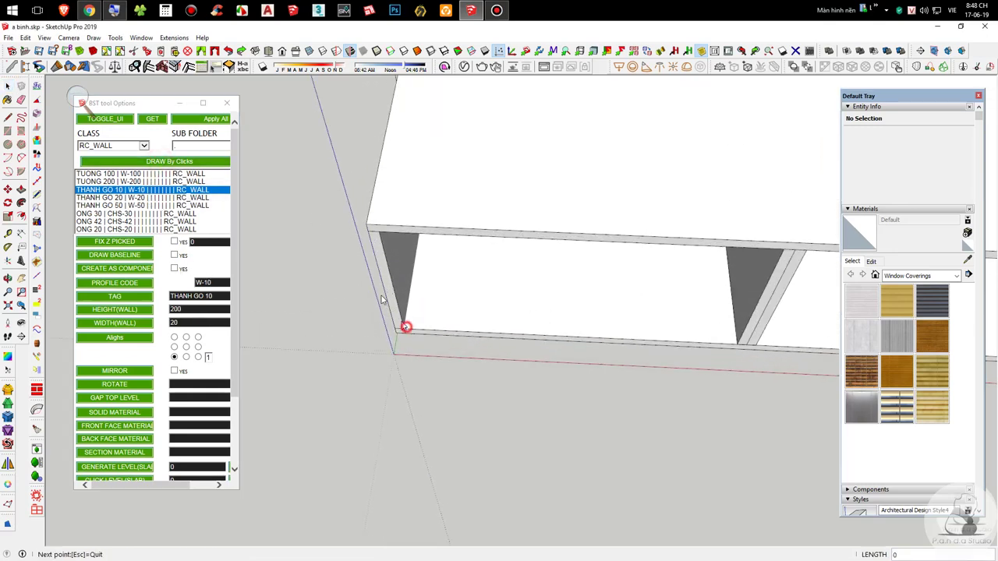
scroll(390, 296, down, 4)
scroll(546, 289, up, 3)
scroll(639, 299, down, 3)
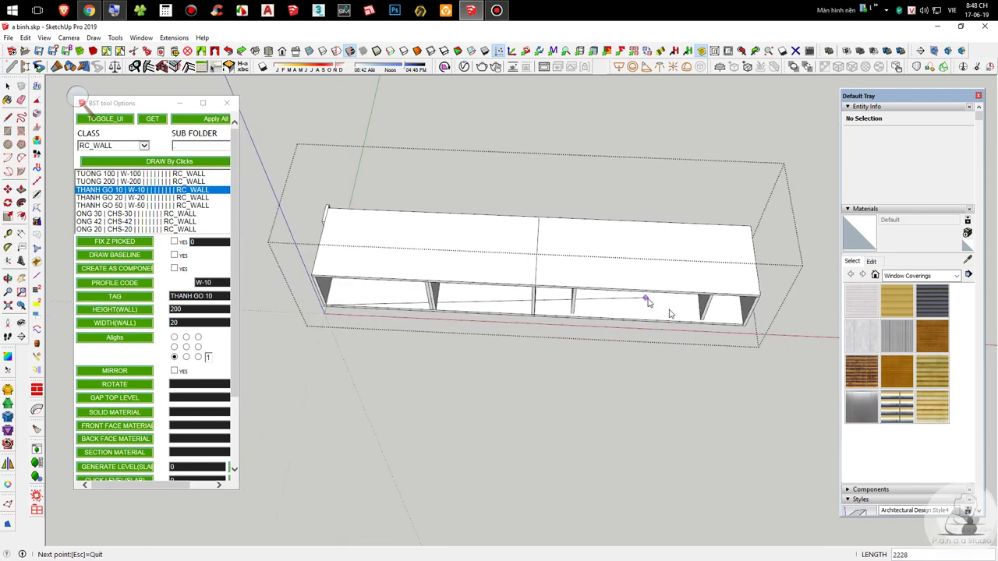
scroll(741, 323, up, 6)
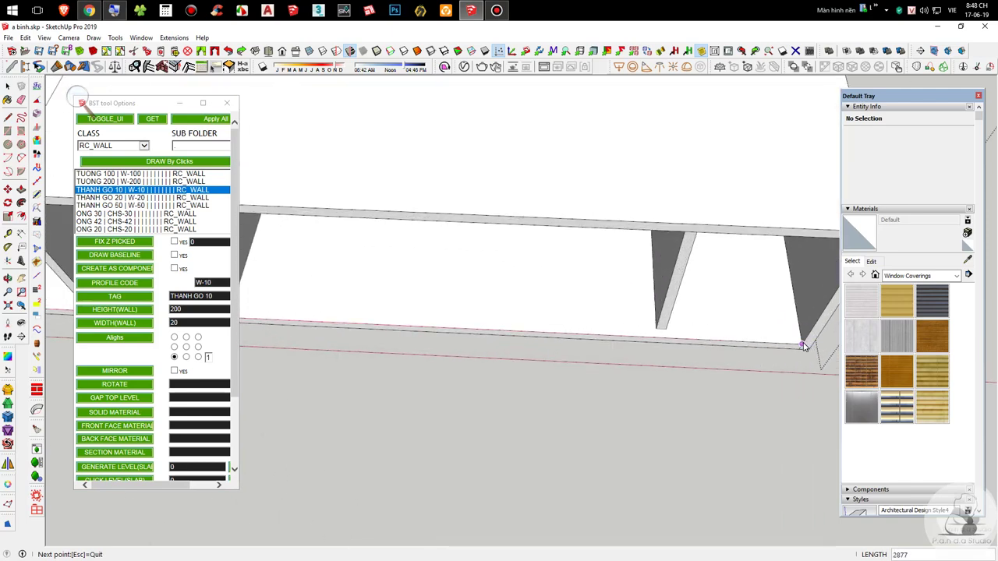
click(803, 345)
key(space)
Step: Move the new panel 10 mm inward from the front edge of the bottom boards
click(759, 322)
scroll(620, 283, up, 3)
middle_drag(621, 283, 708, 338)
key(m)
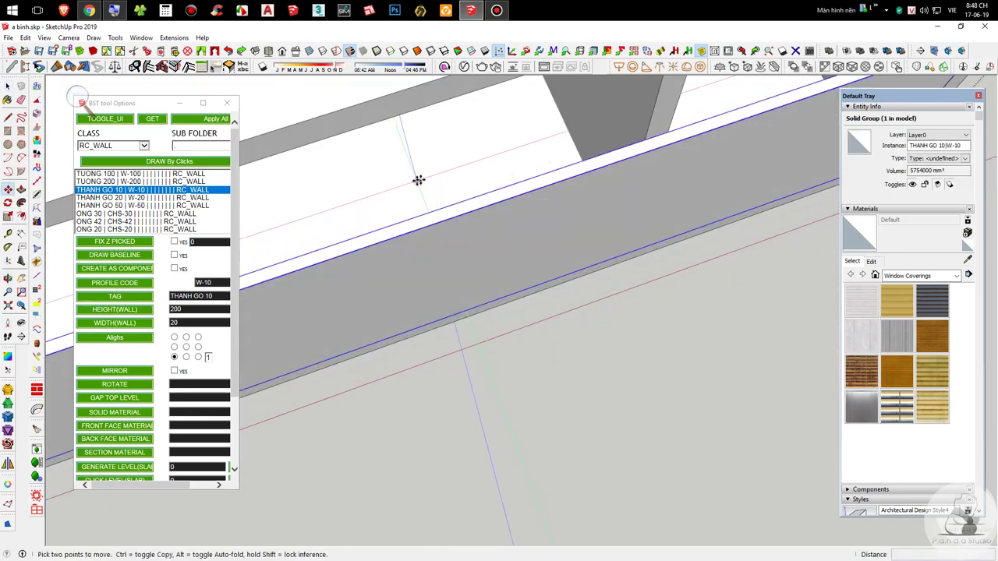
scroll(417, 180, down, 3)
text(10)
key(Return)
scroll(438, 173, down, 2)
middle_drag(510, 258, 646, 98)
scroll(494, 202, down, 5)
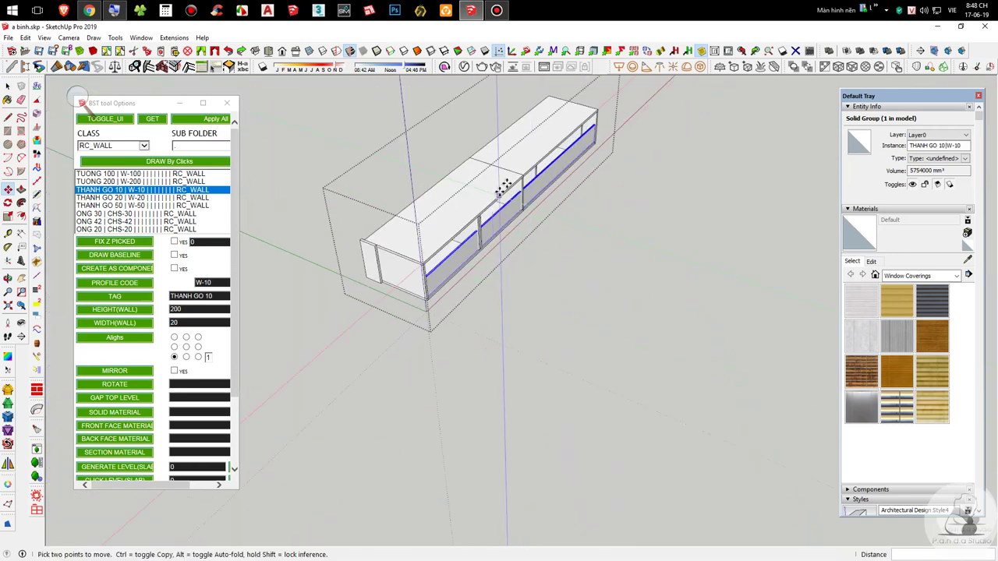
Step: Stretch the long THANH GO 10 panel upward to the underside of the upper frame's top boards, and leave the frame
scroll(501, 189, up, 5)
key(s)
scroll(544, 205, down, 4)
scroll(524, 275, up, 4)
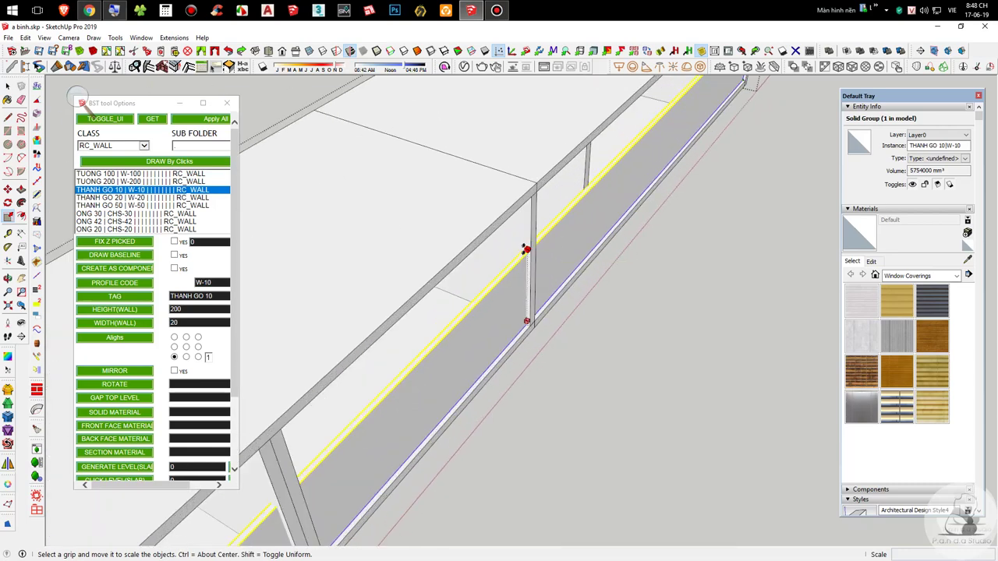
scroll(524, 249, up, 2)
drag(530, 252, 554, 122)
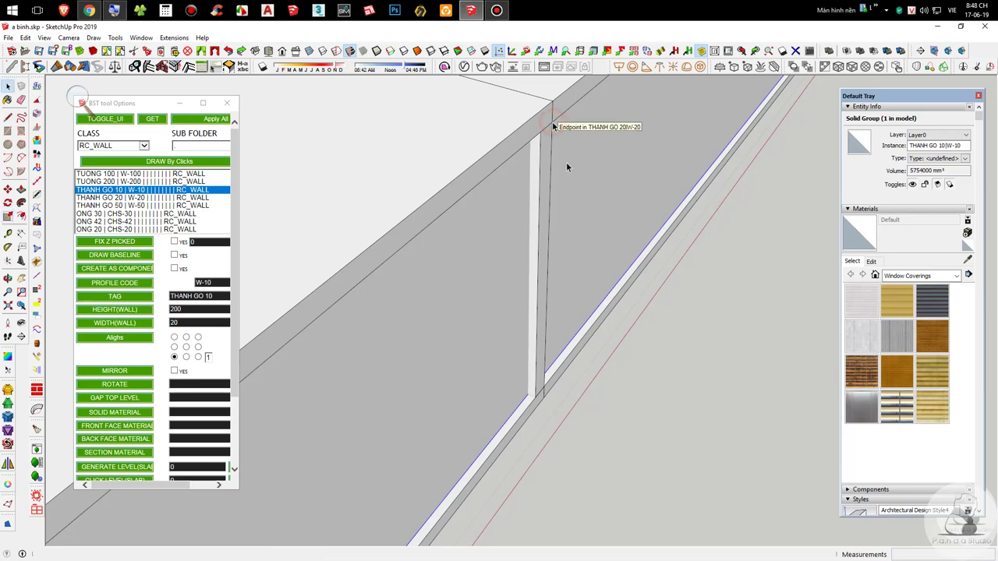
key(space)
scroll(543, 280, down, 10)
click(583, 314)
Step: Examine the whole kitchen front with the upper frame in place, clearing the tool options window out of the model's way
scroll(336, 313, down, 3)
middle_drag(468, 273, 611, 109)
scroll(458, 224, up, 1)
scroll(440, 233, up, 2)
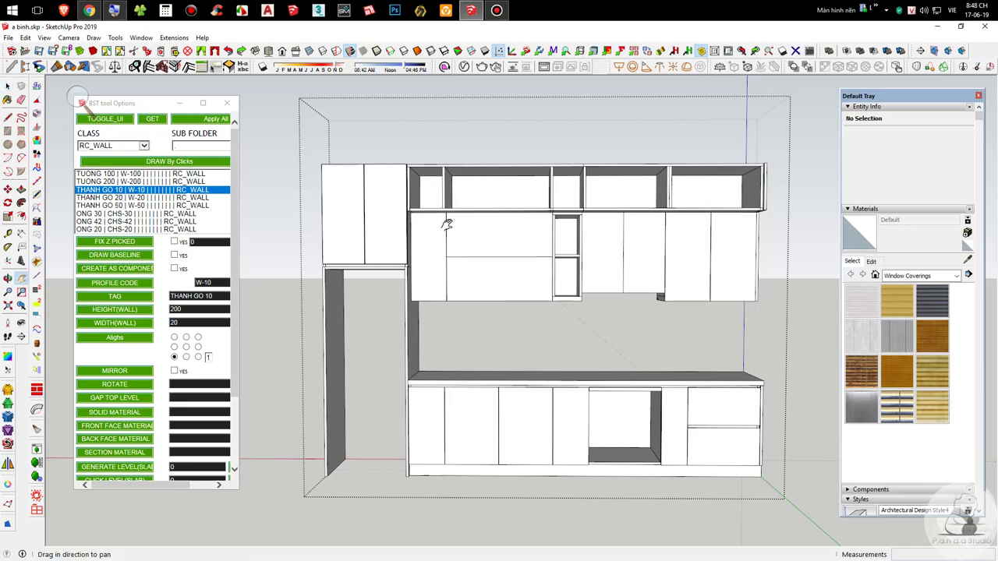
mouse_move(484, 251)
shift+middle_down()
mouse_move(474, 263)
mouse_move(492, 237)
mouse_move(482, 248)
shift+middle_up()
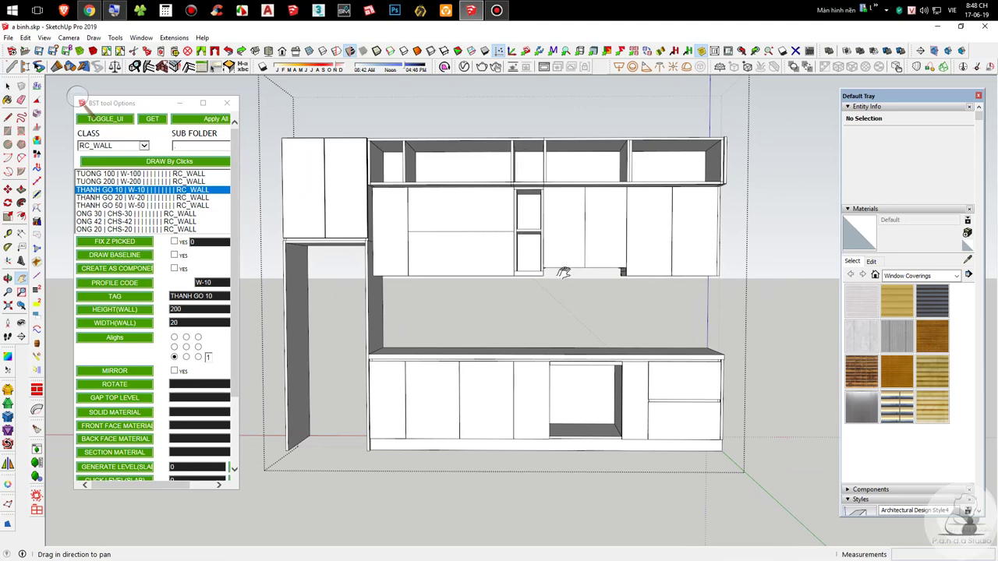
scroll(558, 268, up, 5)
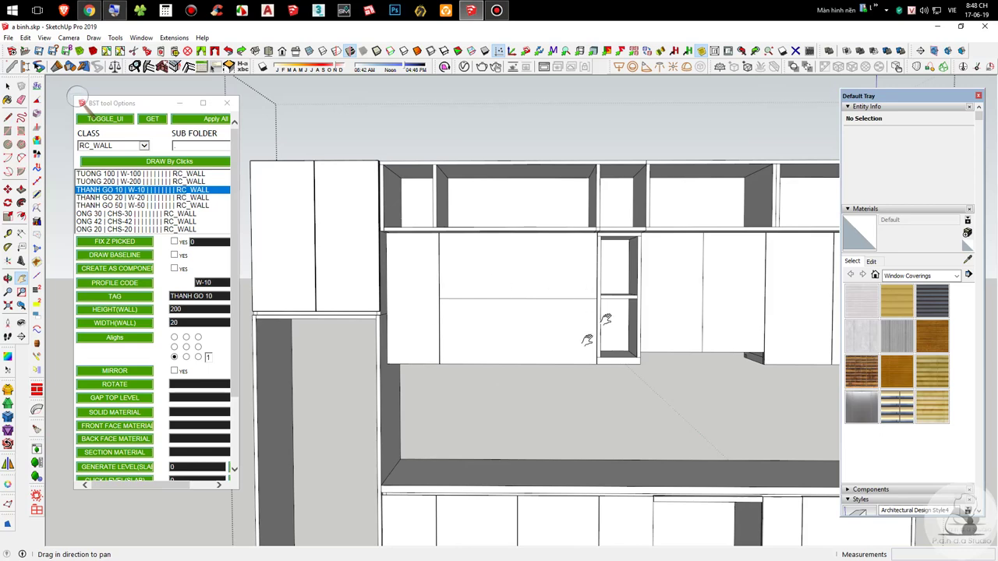
shift+middle_drag(650, 296, 505, 273)
drag(145, 101, 843, 118)
scroll(601, 190, down, 3)
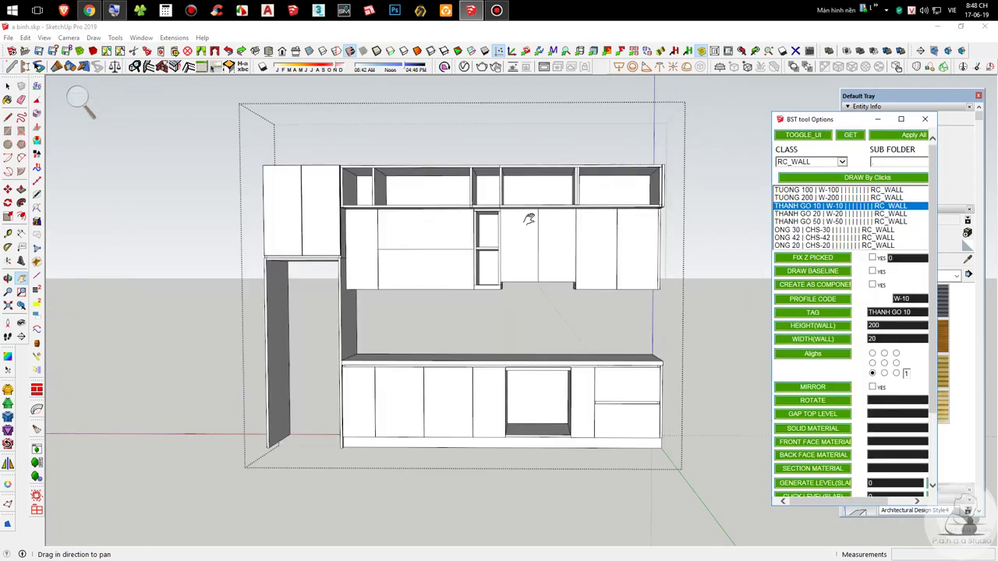
mouse_move(529, 220)
shift+middle_down()
mouse_move(508, 257)
mouse_move(511, 284)
shift+middle_up()
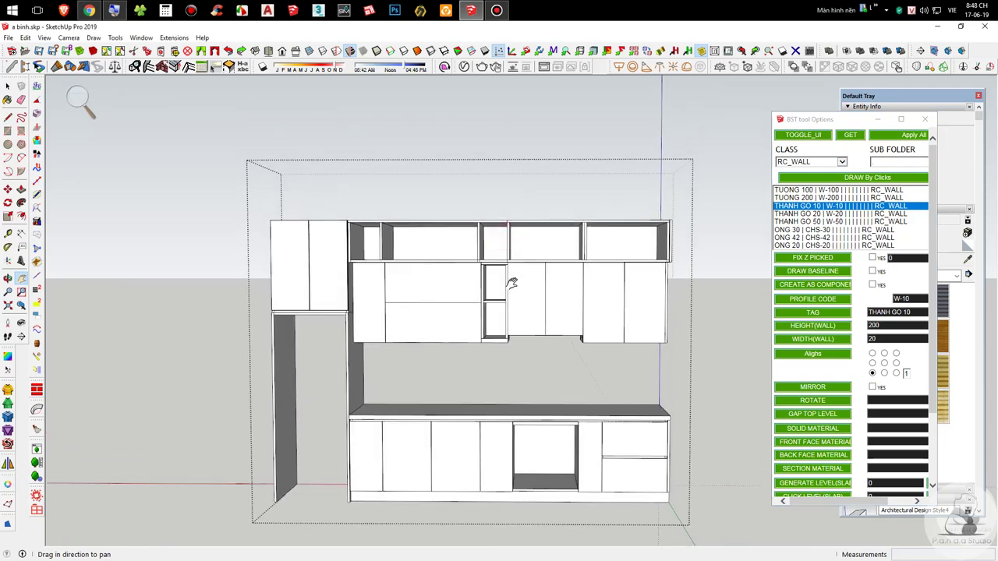
scroll(454, 255, up, 2)
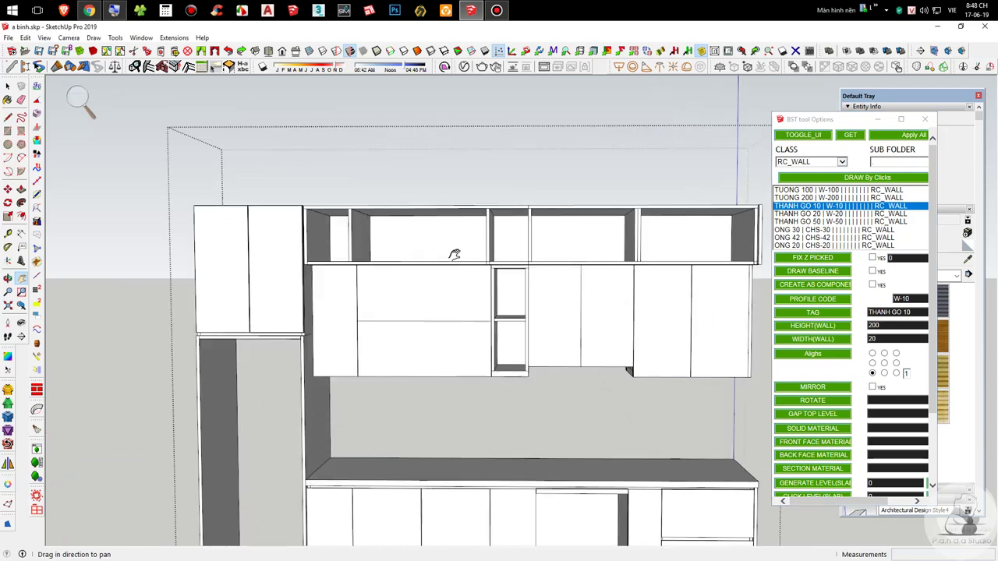
Step: Examine how the upper frame's uprights line up with the door joints of the wall cabinets below
double_click(360, 241)
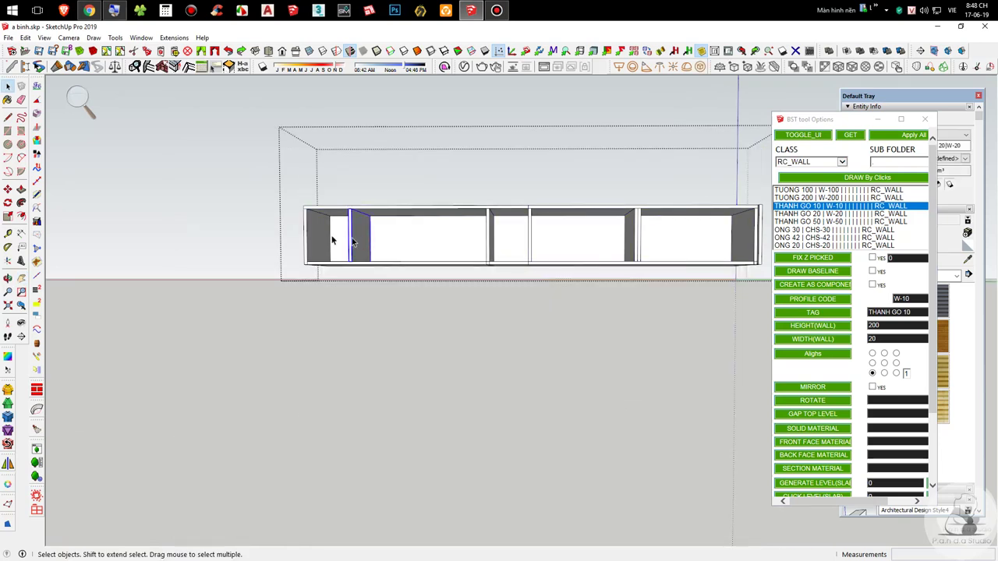
click(436, 362)
scroll(378, 279, down, 2)
mouse_move(371, 271)
middle_down()
mouse_move(443, 258)
mouse_move(377, 266)
middle_up()
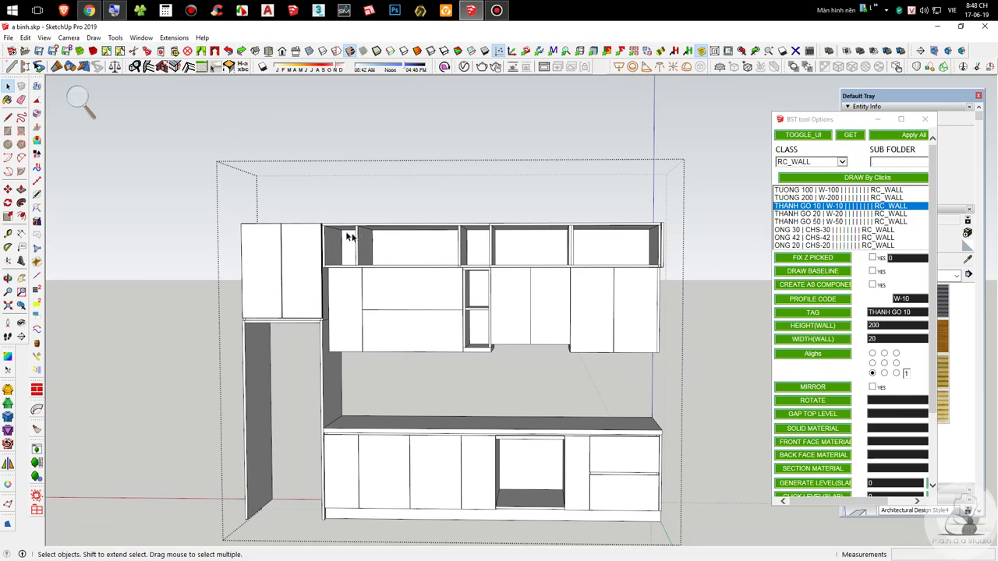
middle_drag(512, 272, 512, 194)
scroll(439, 259, up, 3)
scroll(487, 239, up, 1)
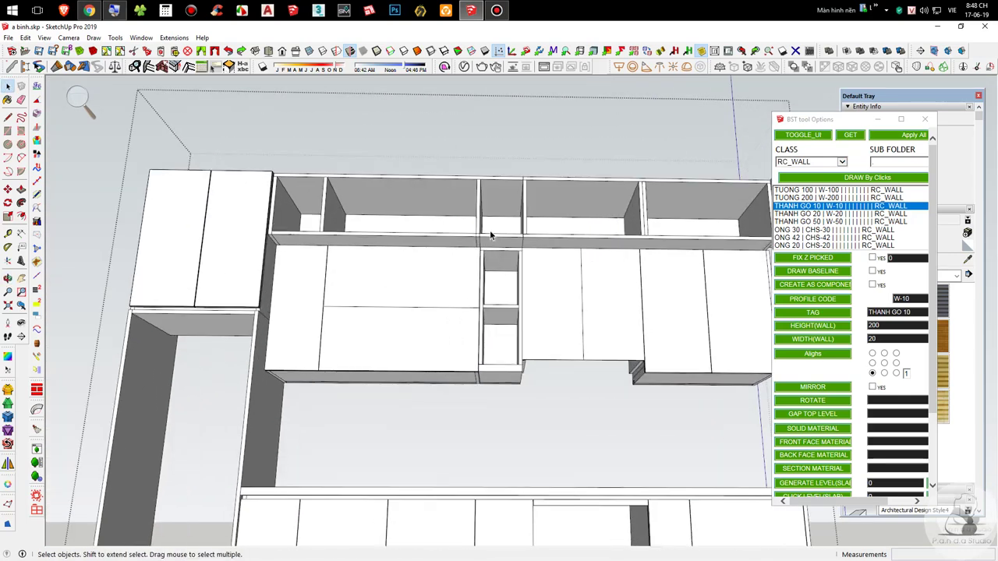
scroll(483, 243, up, 4)
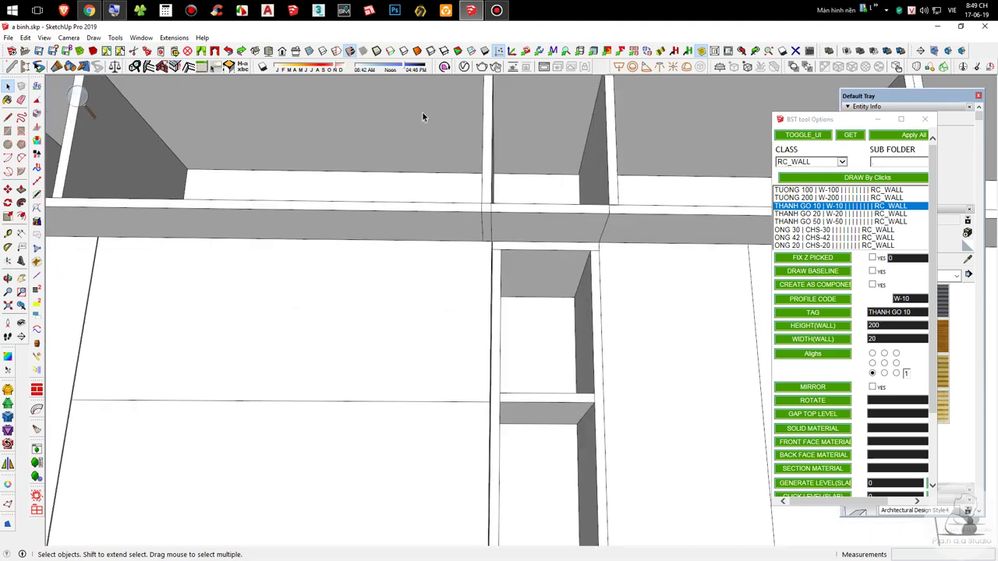
scroll(405, 183, down, 6)
middle_drag(494, 241, 429, 277)
scroll(432, 274, down, 1)
scroll(569, 254, up, 1)
middle_drag(562, 296, 569, 276)
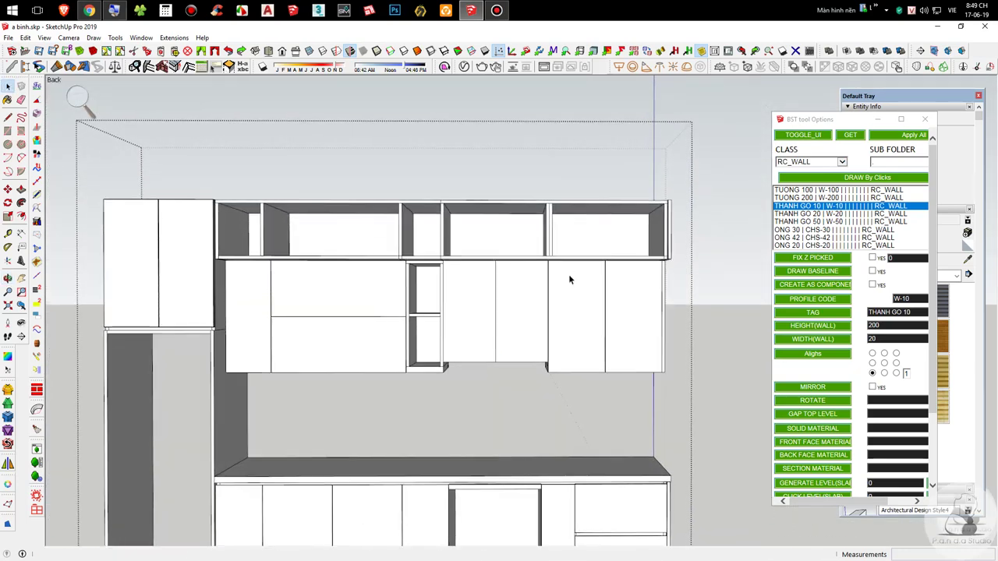
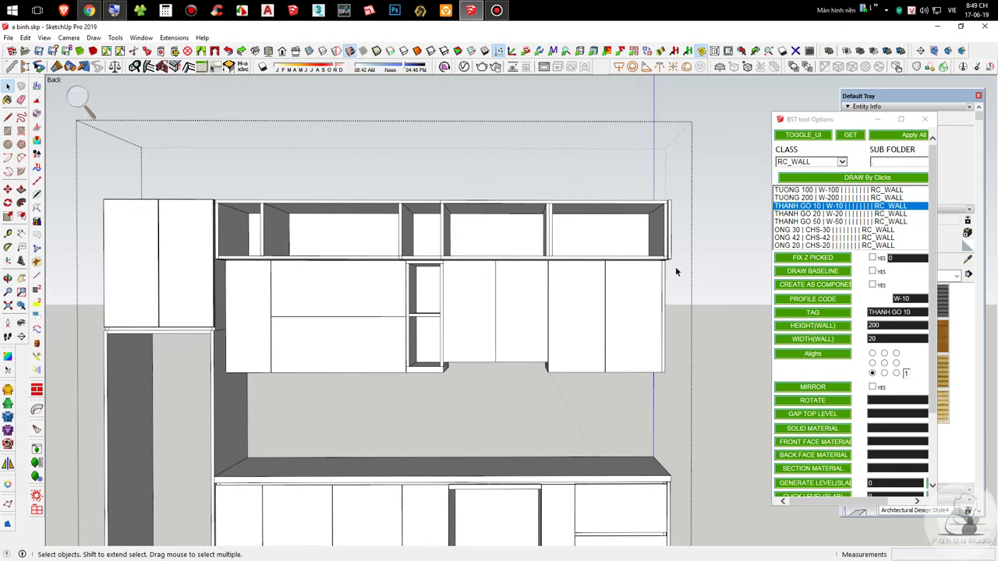
Step: Open the upper frame and shift the upright between its two right-hand compartments by half its thickness, centring it over the door joint below
scroll(561, 216, up, 4)
middle_drag(561, 215, 494, 312)
double_click(536, 289)
scroll(536, 287, up, 3)
click(533, 282)
scroll(499, 313, down, 3)
scroll(548, 380, up, 6)
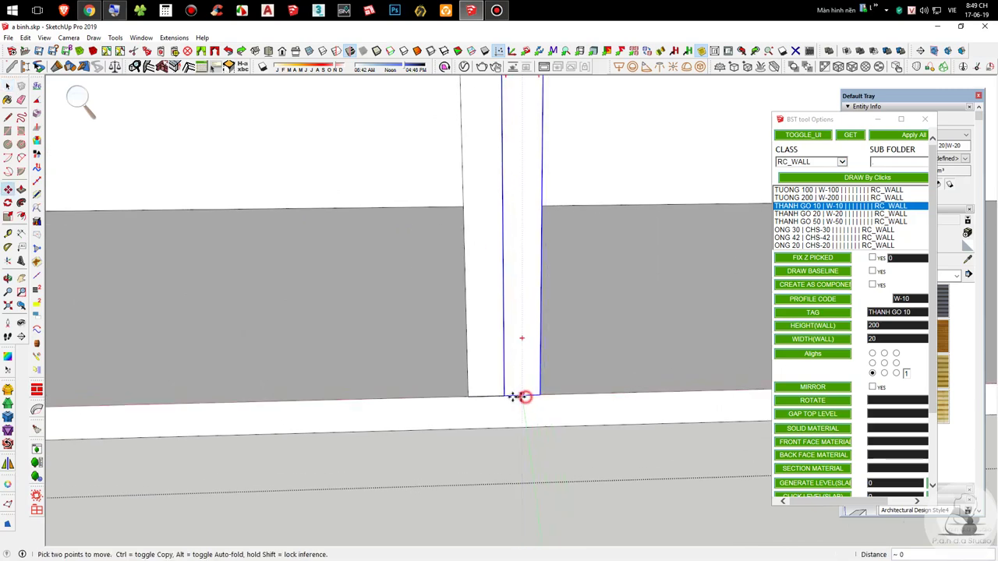
click(523, 397)
click(502, 397)
key(space)
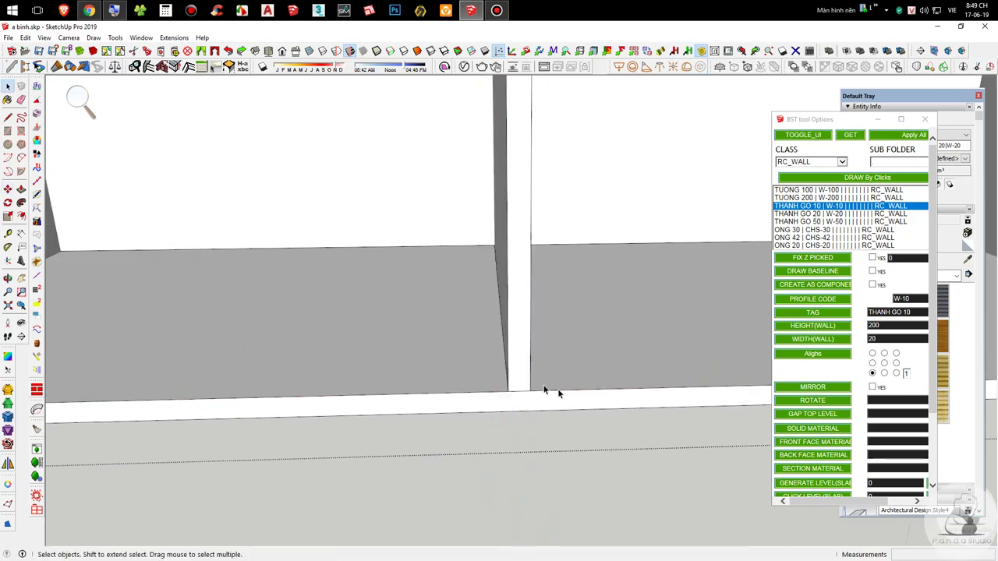
Step: Delete the upright on the left side of the narrow middle compartment in the upper frame
scroll(556, 334, down, 8)
middle_drag(560, 330, 543, 239)
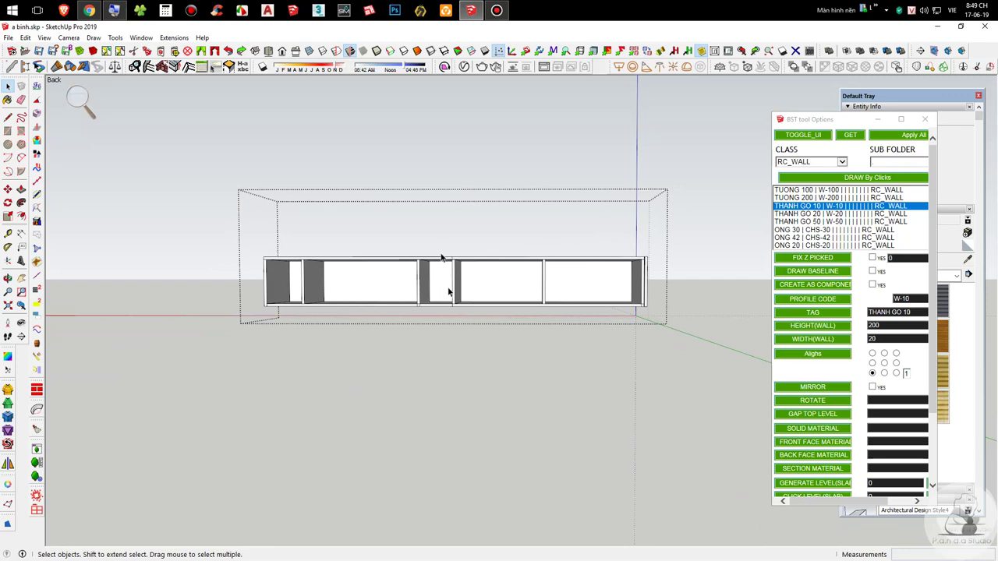
scroll(532, 247, up, 4)
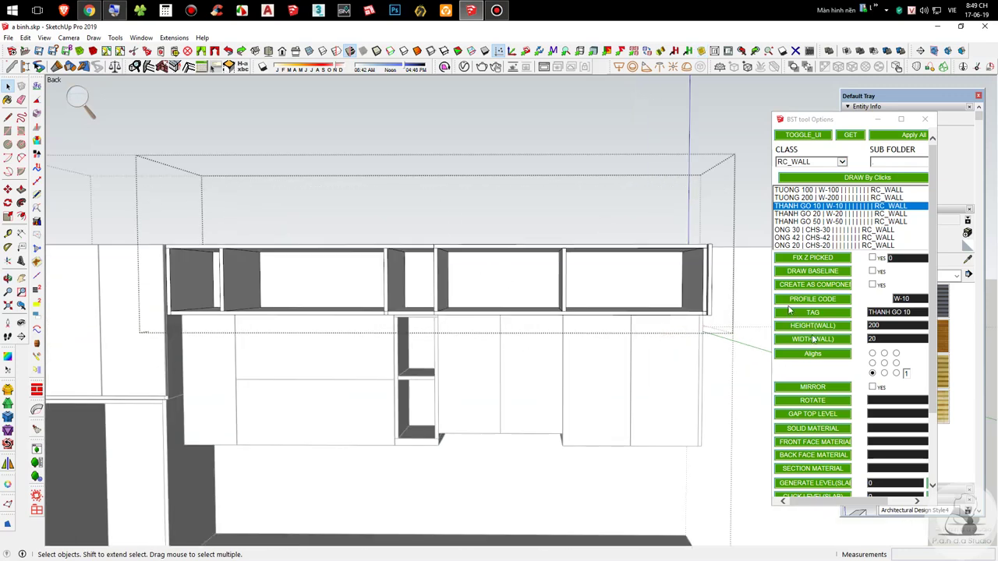
middle_drag(636, 321, 654, 282)
scroll(699, 316, down, 3)
scroll(437, 275, up, 5)
middle_drag(531, 338, 554, 323)
scroll(553, 326, up, 2)
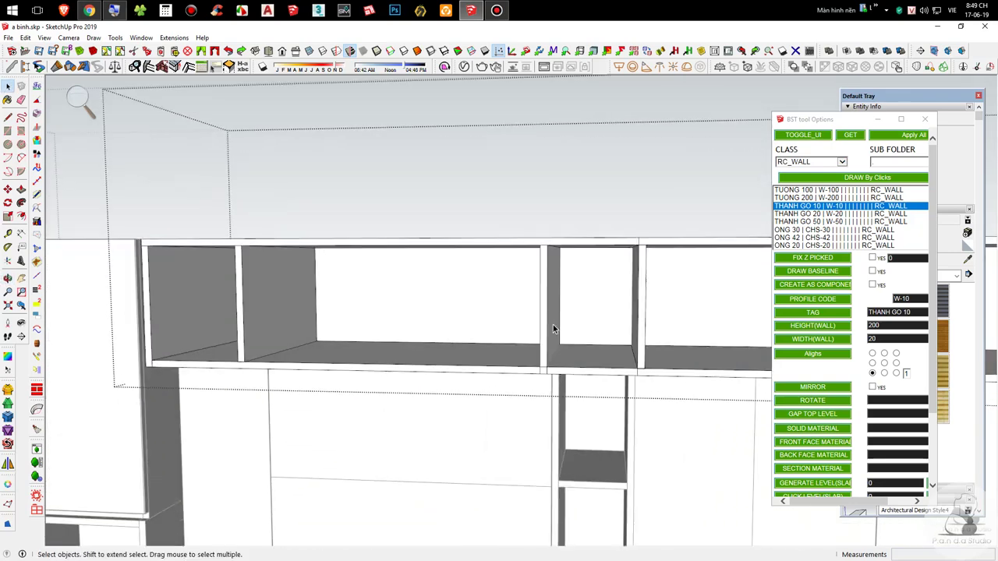
click(555, 328)
scroll(554, 328, down, 5)
middle_drag(644, 343, 589, 367)
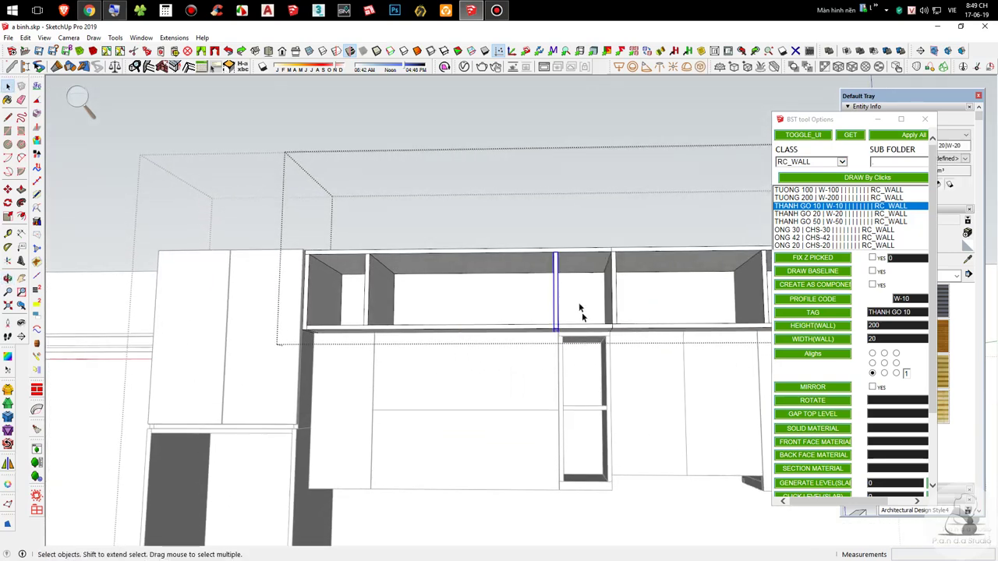
middle_drag(582, 297, 565, 355)
scroll(551, 338, up, 3)
key(Delete)
Step: Copy the upright at the top-board joint to stand directly beside itself, and delete the inner upright nearest the frame's left end
scroll(549, 333, down, 5)
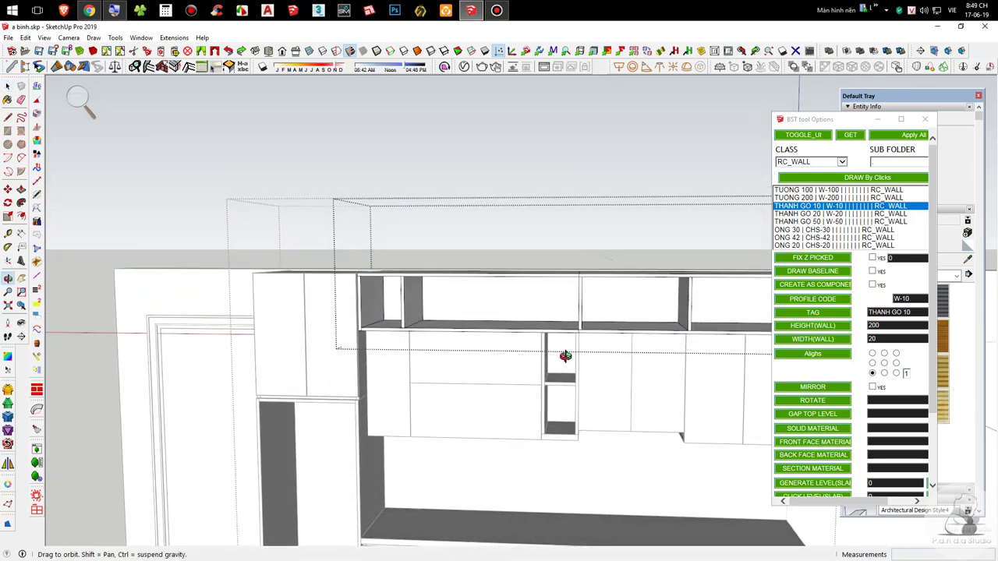
scroll(560, 326, up, 2)
scroll(577, 316, up, 3)
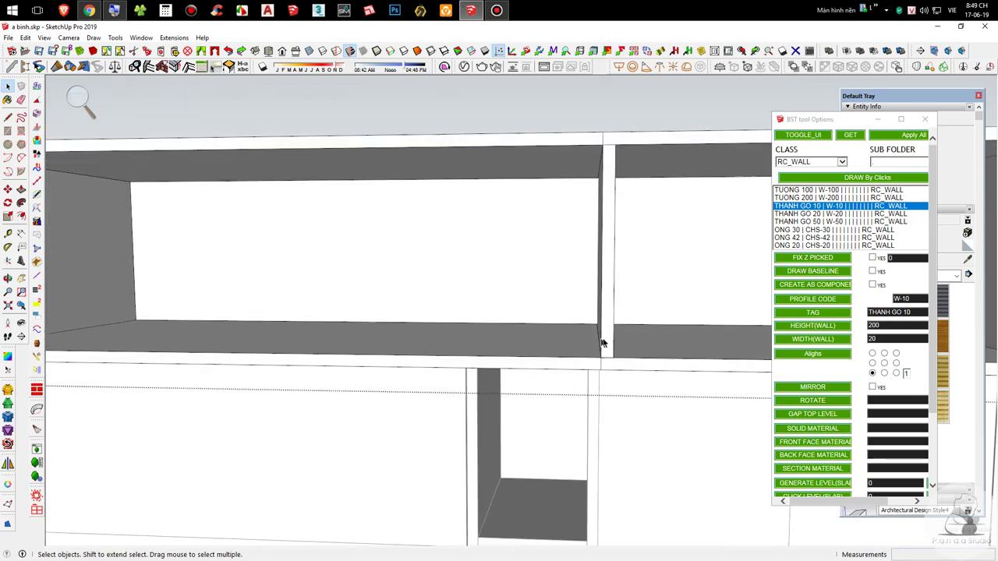
click(602, 338)
scroll(603, 338, up, 2)
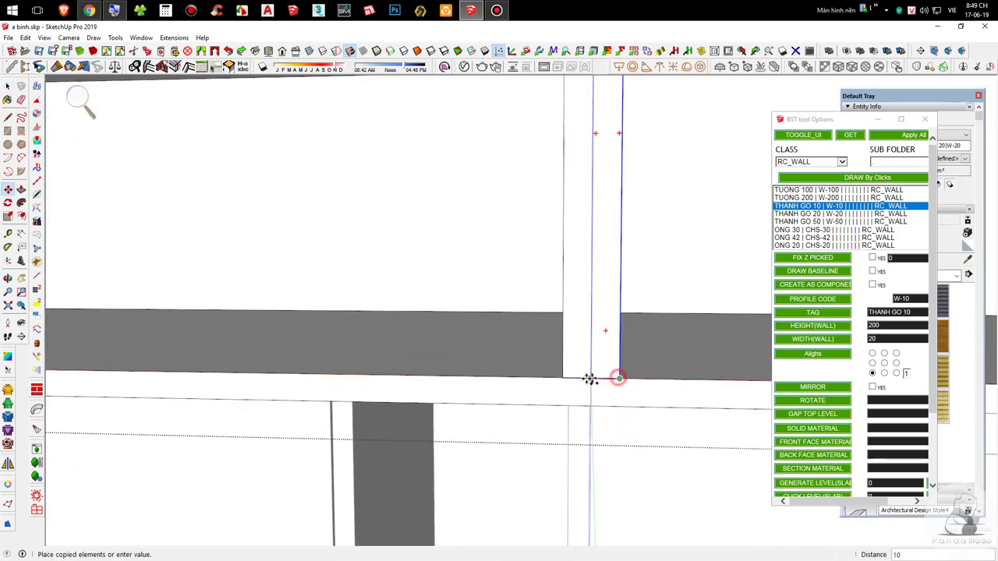
scroll(586, 380, down, 8)
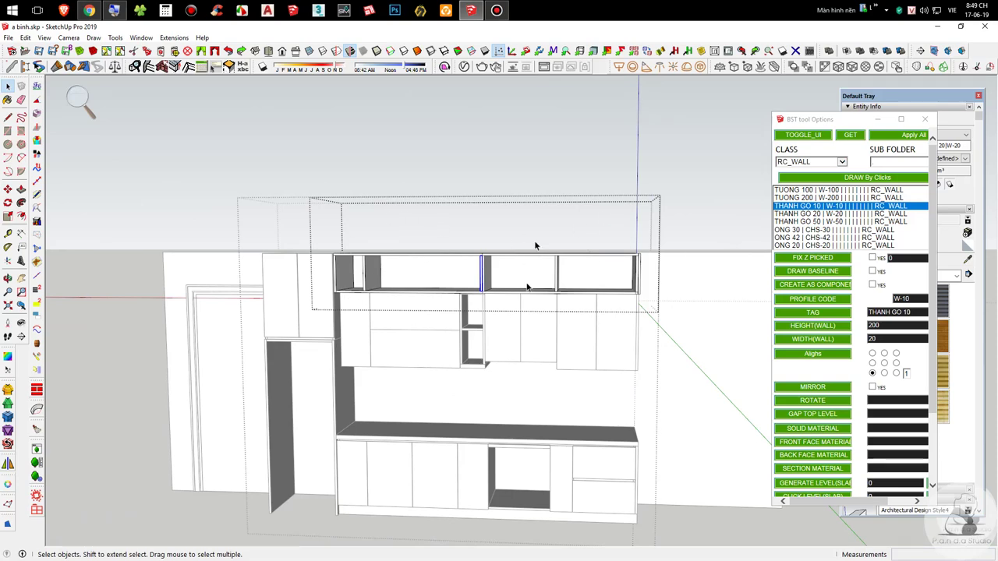
scroll(524, 258, up, 6)
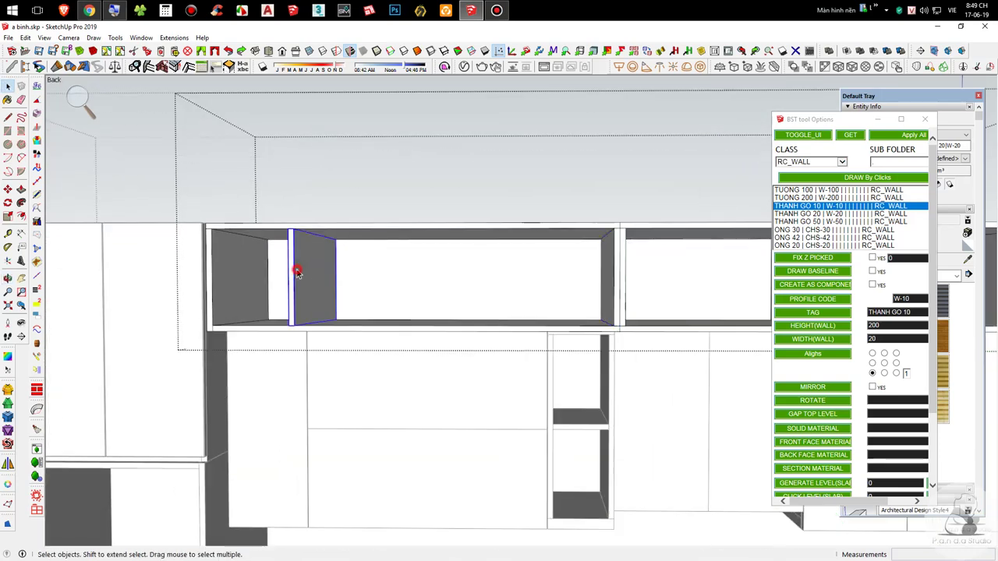
scroll(297, 274, down, 6)
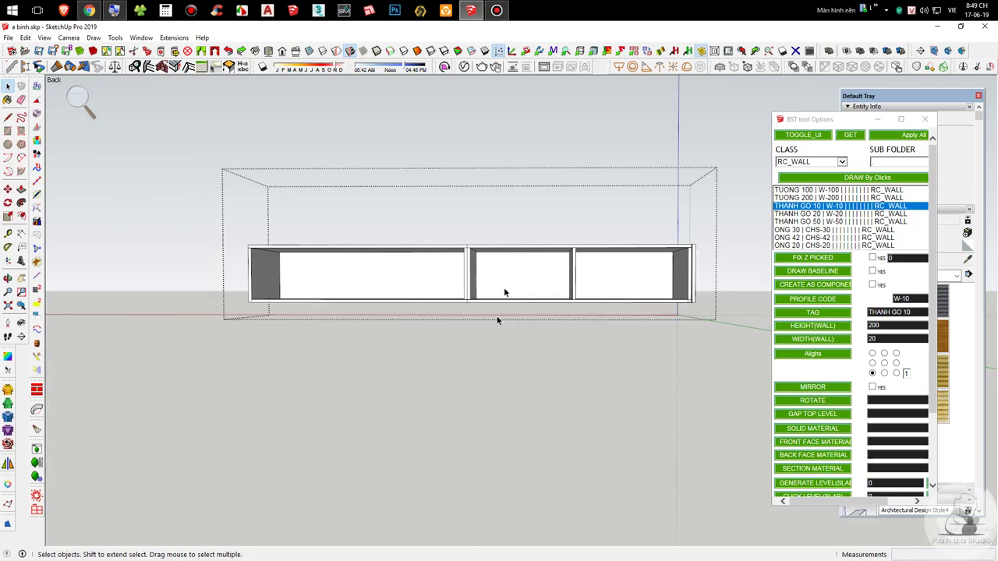
Step: Measure the depth of the upper frame's top board from its front edge to its back edge
mouse_move(622, 283)
middle_down()
mouse_move(624, 438)
mouse_move(535, 454)
middle_up()
scroll(608, 313, up, 4)
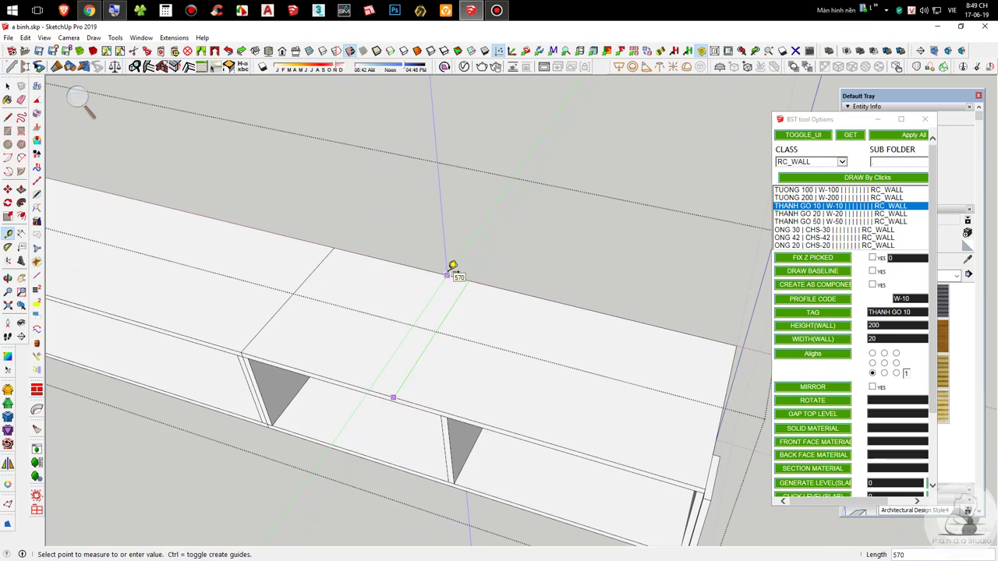
key(space)
scroll(448, 275, down, 3)
Step: Leave the upper frame and scale its depth from the front to meet the front corner of the neighbouring tall cabinet
click(667, 324)
middle_drag(483, 296, 530, 401)
scroll(72, 358, up, 5)
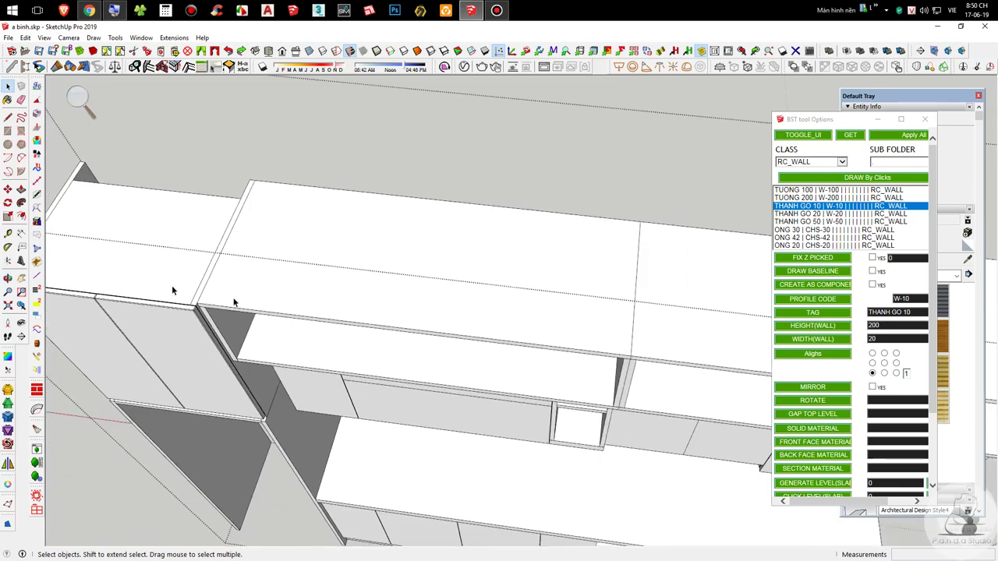
scroll(171, 290, down, 3)
click(325, 289)
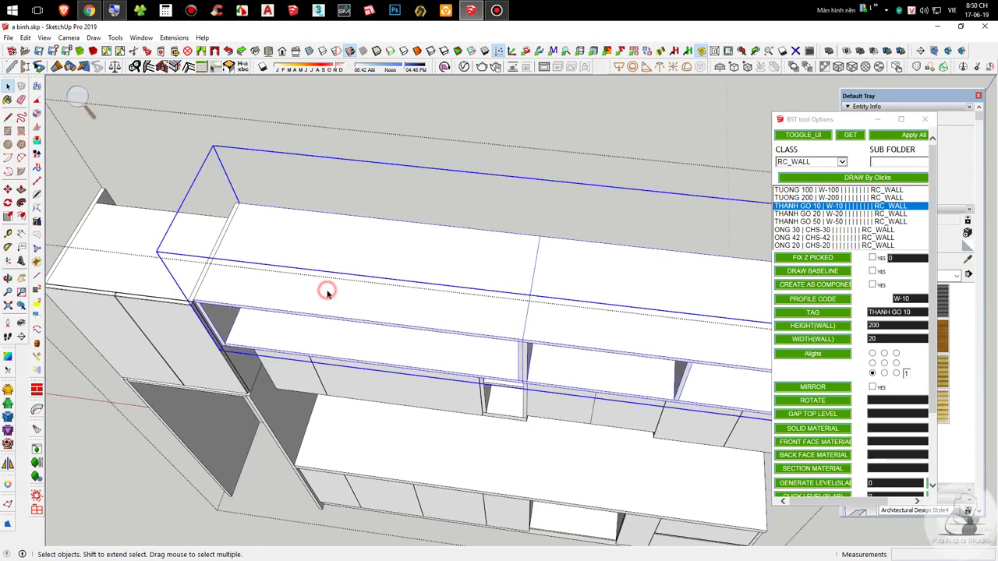
scroll(335, 301, down, 3)
key(s)
click(464, 333)
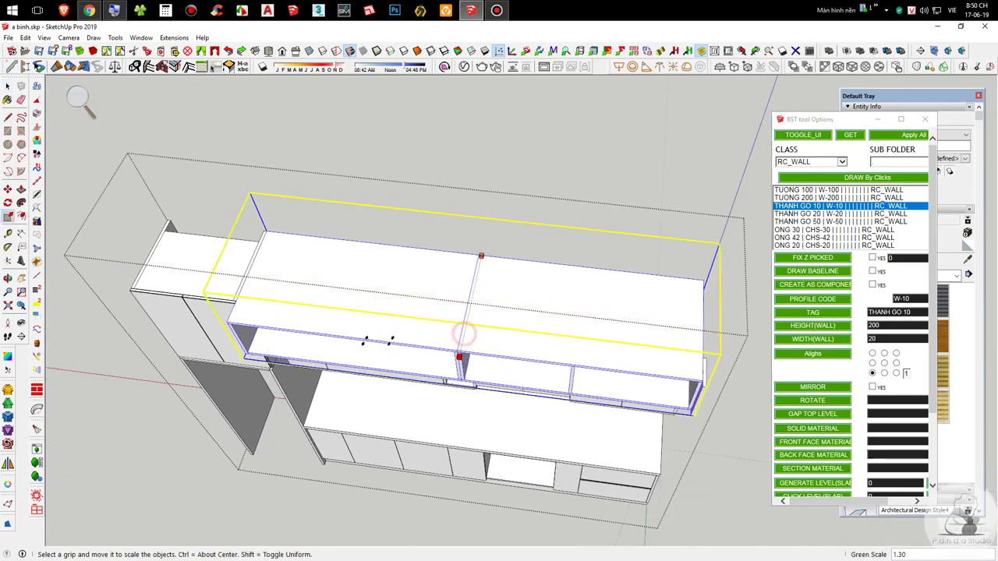
scroll(234, 295, up, 8)
scroll(247, 293, up, 3)
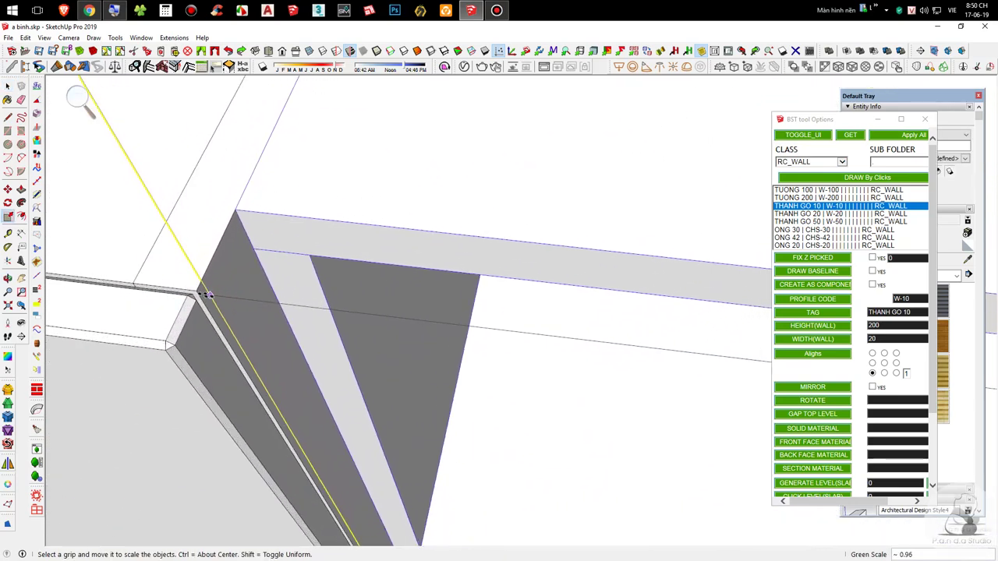
scroll(201, 299, down, 3)
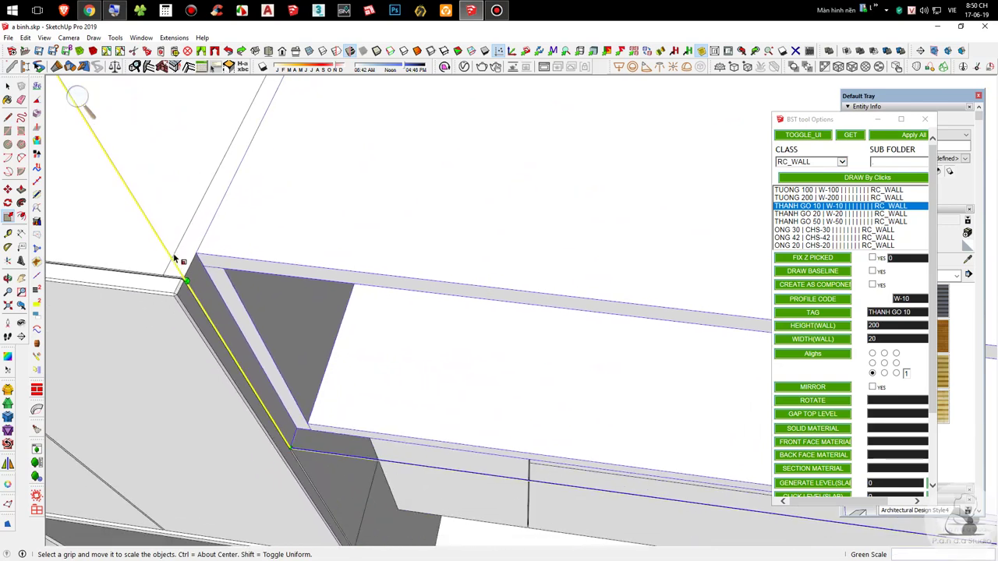
click(174, 258)
key(space)
scroll(174, 258, down, 6)
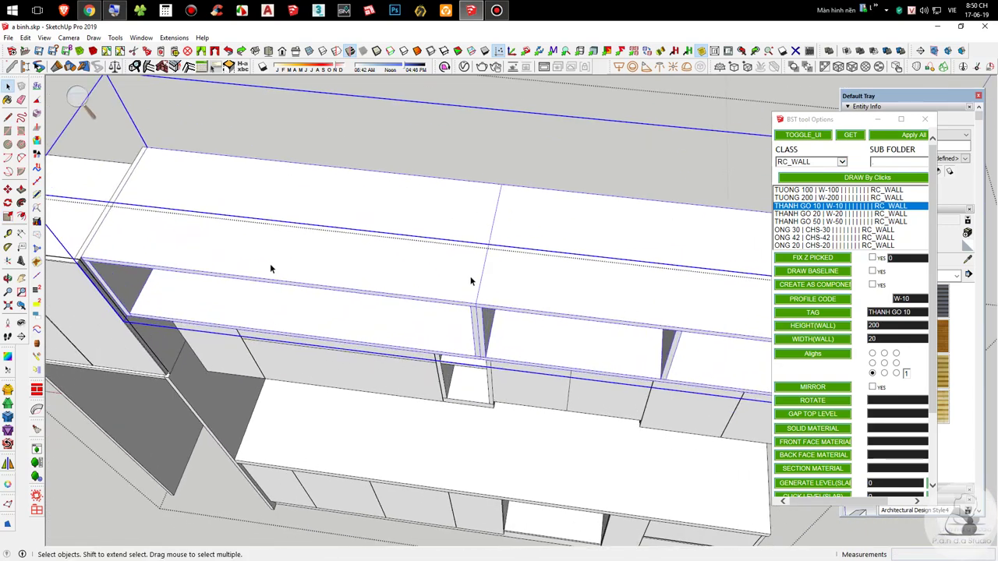
scroll(661, 336, up, 5)
click(727, 337)
key(Delete)
scroll(727, 333, down, 7)
Step: Scale the upper frame's depth from the front to the front corner of the adjoining tall cabinet
click(603, 401)
click(563, 312)
scroll(520, 312, up, 1)
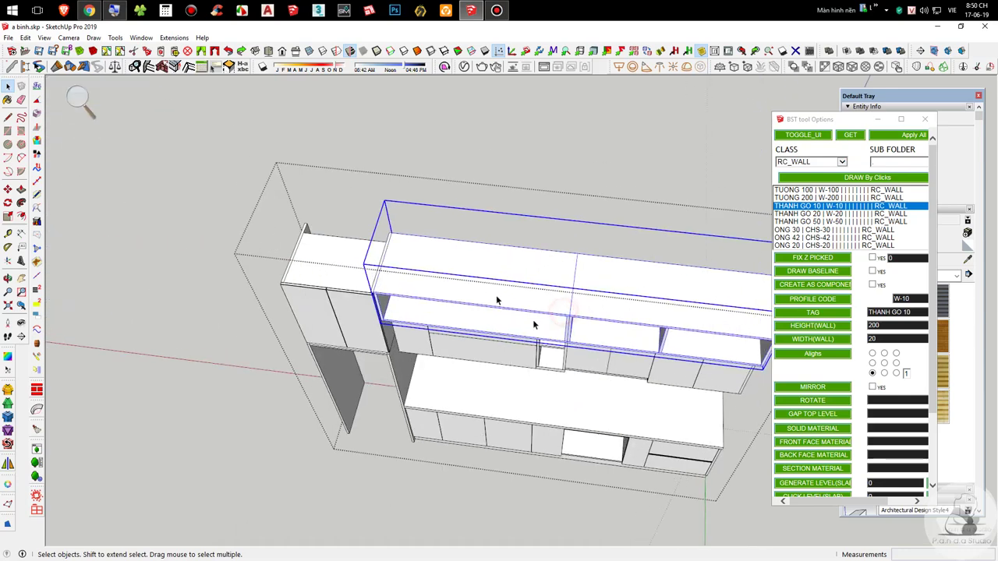
scroll(563, 330, up, 2)
click(576, 316)
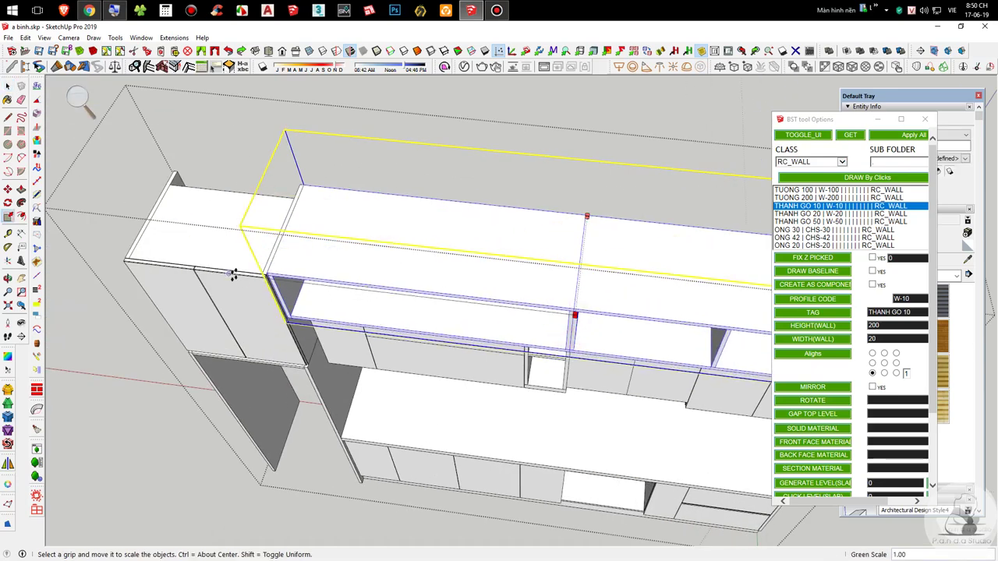
scroll(276, 290, up, 6)
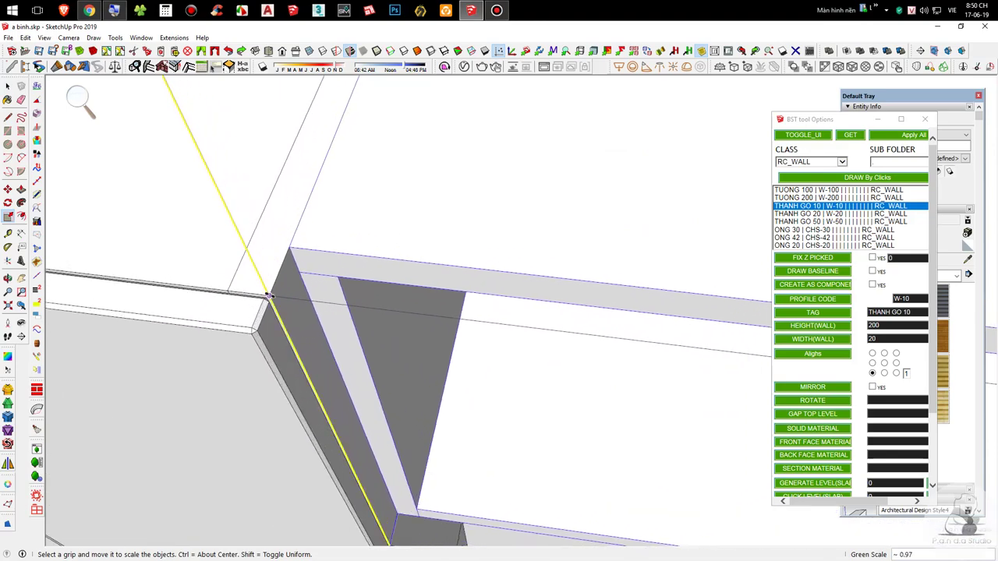
click(269, 297)
key(space)
Step: Open the upper frame and delete its tall front doors and the remaining long front panel
scroll(140, 285, down, 6)
middle_drag(441, 334, 372, 274)
double_click(372, 274)
scroll(453, 354, down, 5)
middle_drag(427, 304, 479, 369)
middle_drag(540, 313, 711, 172)
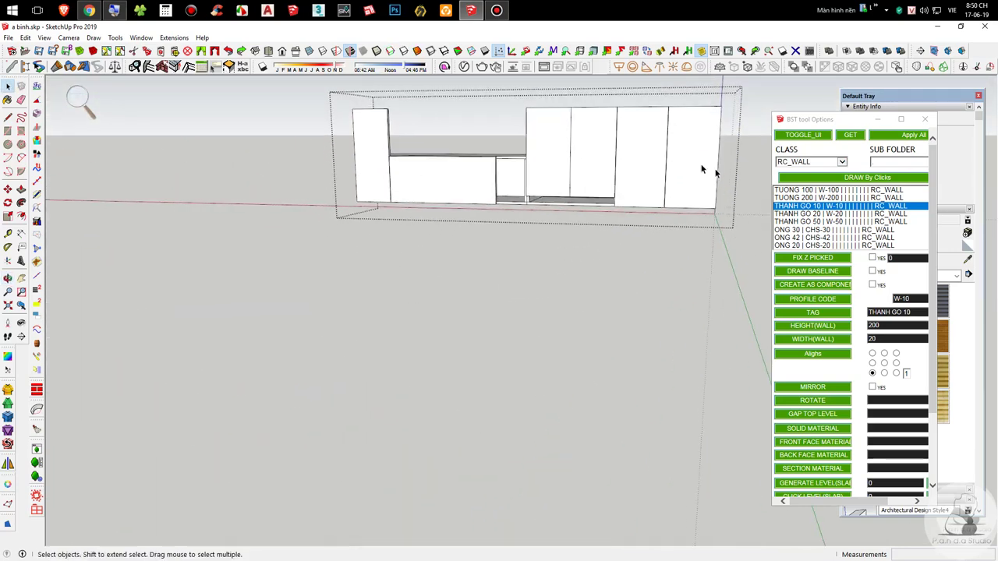
key(Delete)
click(481, 171)
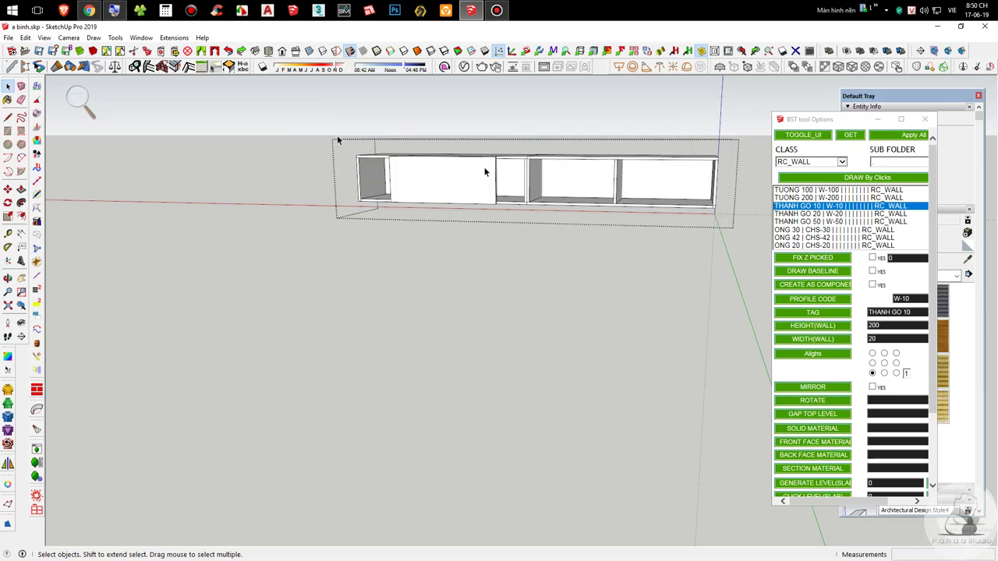
key(Delete)
Step: Leave the frame and rescale its depth so its open front meets the tall cabinet's front corner
middle_drag(484, 181, 522, 335)
click(515, 379)
scroll(437, 215, up, 2)
click(440, 203)
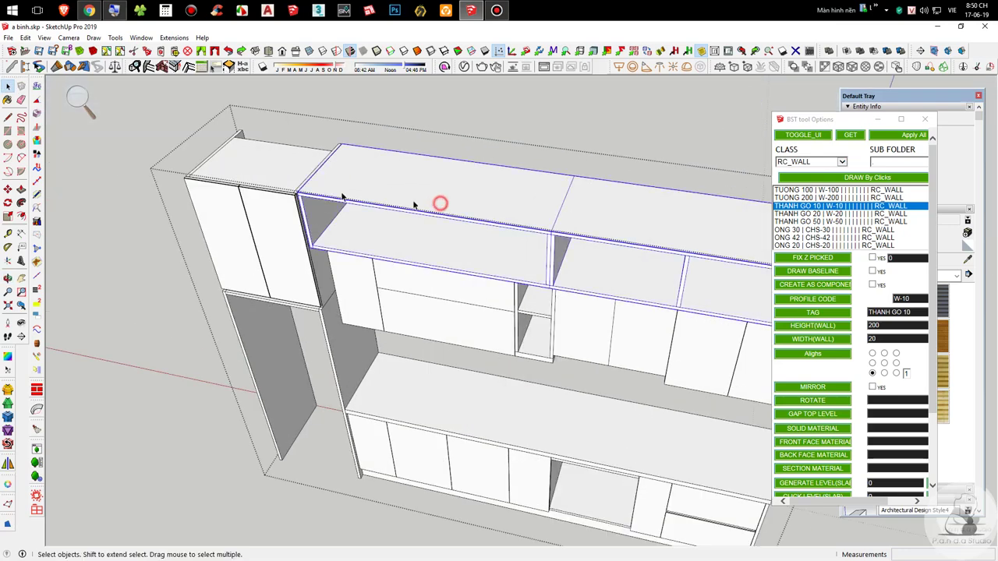
scroll(327, 199, up, 5)
scroll(272, 197, down, 2)
key(s)
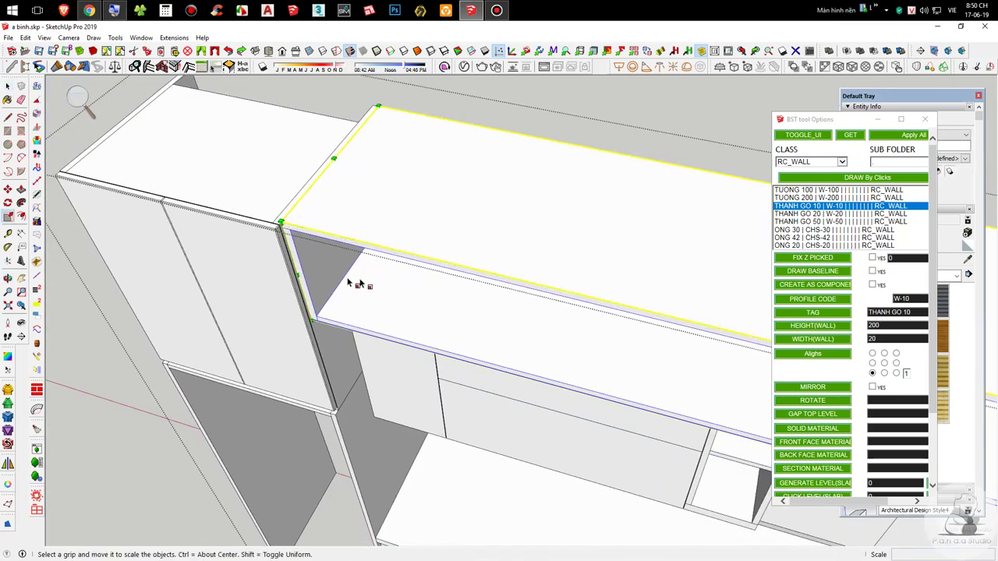
scroll(361, 284, down, 2)
click(581, 358)
scroll(279, 217, up, 9)
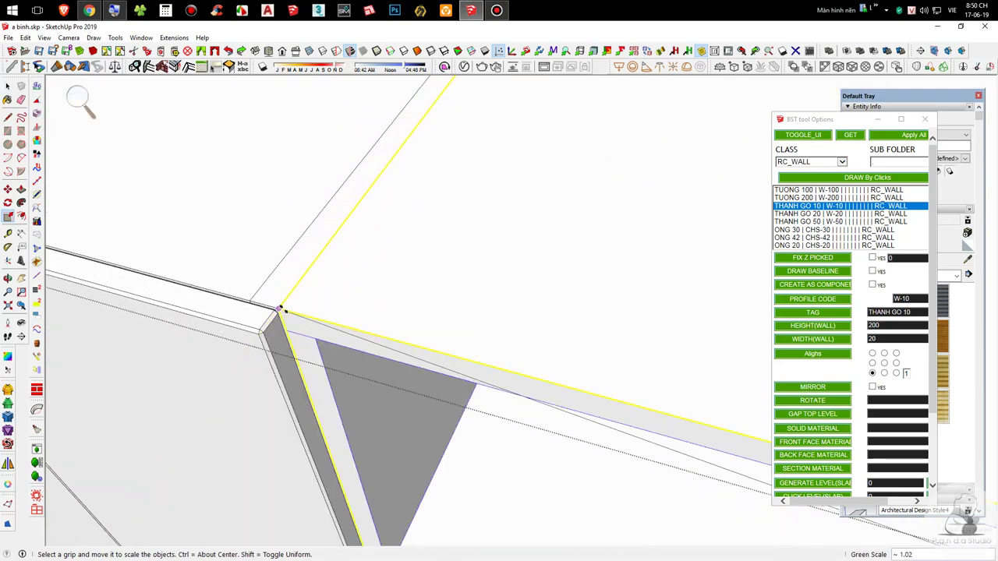
scroll(282, 307, down, 3)
scroll(292, 311, up, 3)
click(295, 314)
key(space)
Step: Open the upper frame and draw a THANH GO 20 panel along its lower front edge from the middle board joint to the right end
scroll(279, 287, down, 8)
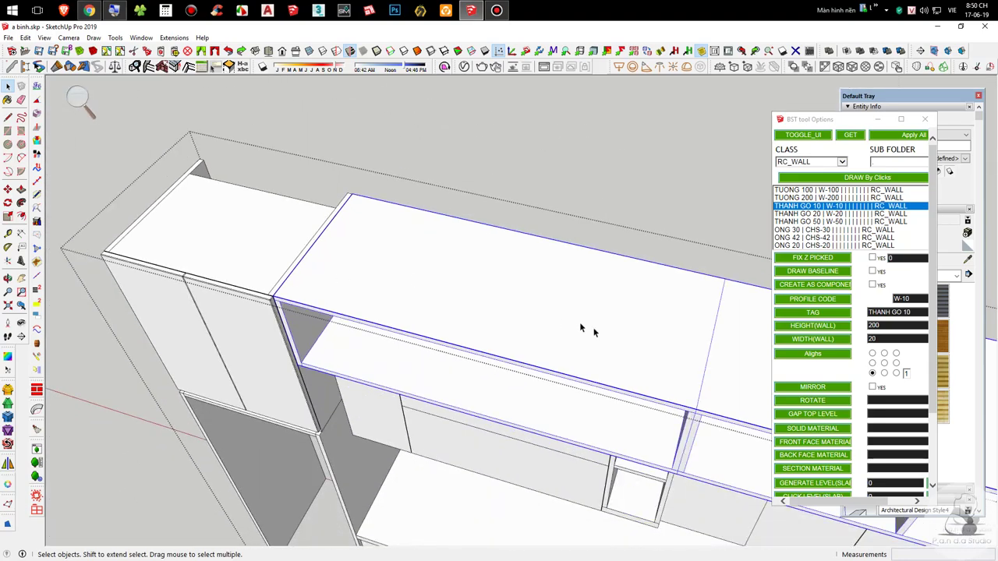
middle_drag(594, 331, 275, 358)
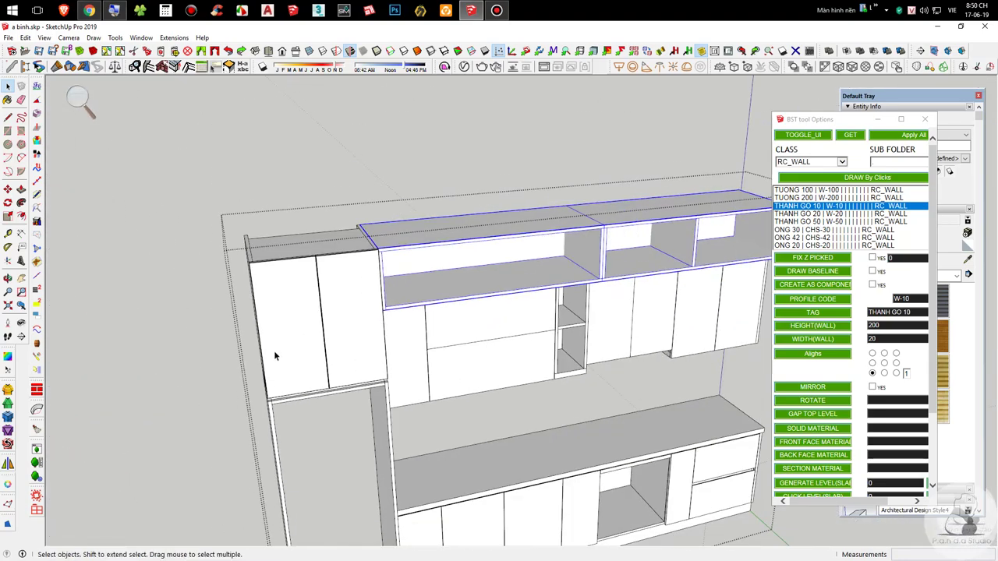
middle_drag(574, 348, 393, 391)
scroll(489, 279, up, 3)
scroll(592, 356, down, 3)
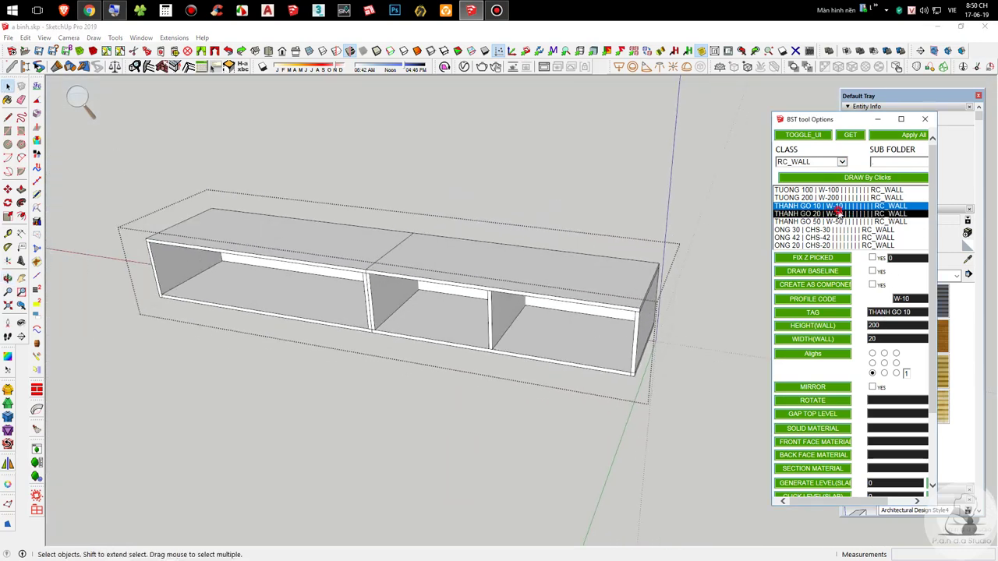
scroll(405, 297, up, 5)
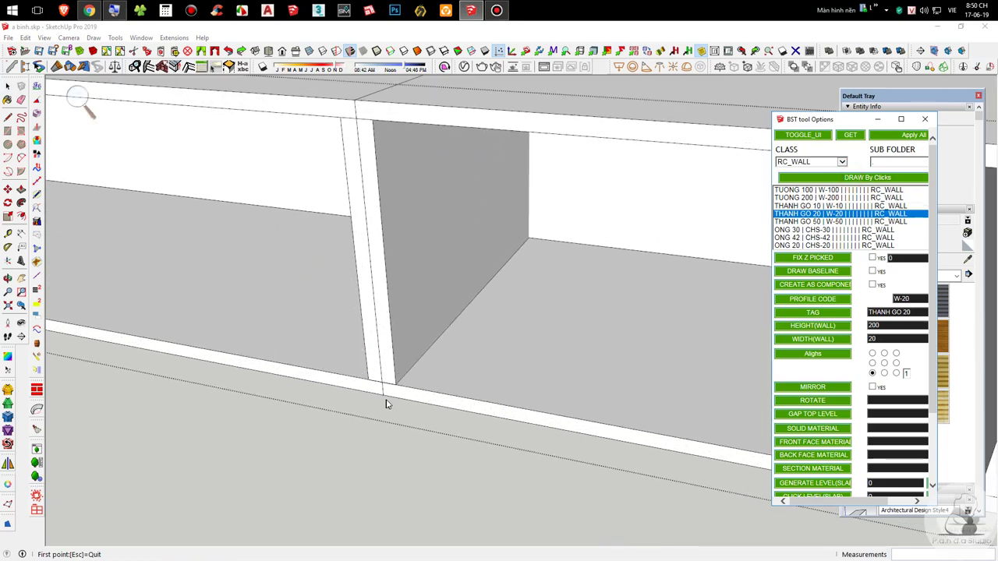
click(384, 396)
scroll(172, 207, down, 5)
scroll(565, 334, up, 4)
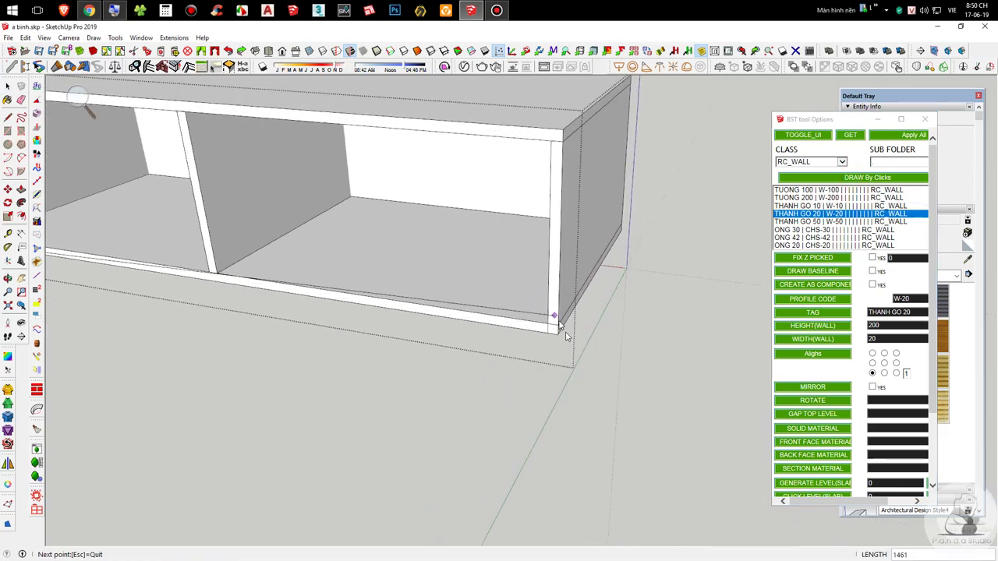
click(558, 334)
Step: Scale the frame's right bottom board in length to end at the inner face of the end upright
scroll(580, 269, up, 2)
middle_drag(513, 355, 503, 251)
key(s)
scroll(600, 350, up, 3)
scroll(600, 351, up, 2)
click(598, 367)
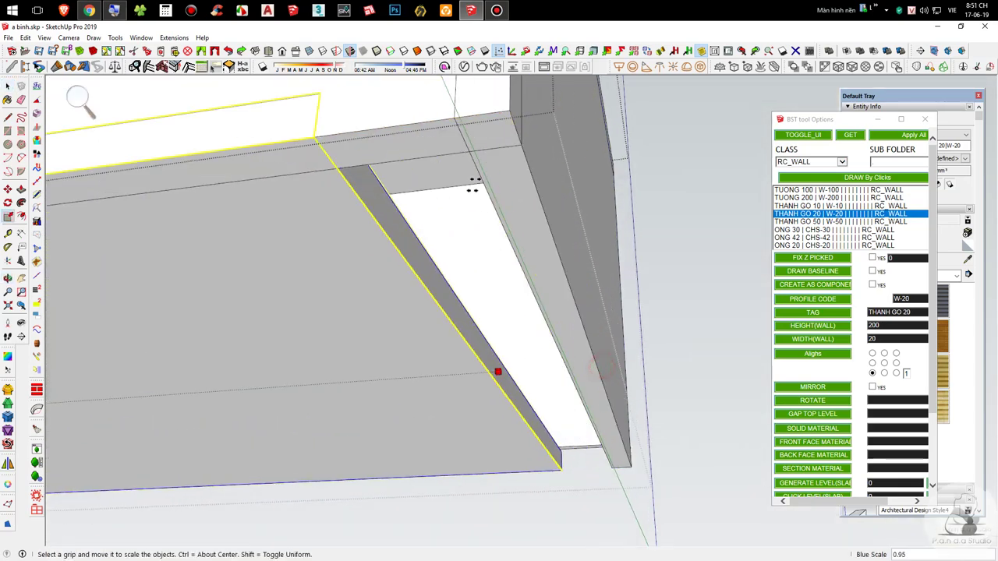
click(455, 114)
key(space)
Step: Move the new front panel forward so it sits against the front face of the frame
scroll(645, 377, down, 3)
scroll(646, 377, down, 5)
middle_drag(592, 389, 523, 369)
scroll(577, 394, up, 3)
scroll(577, 395, up, 4)
key(m)
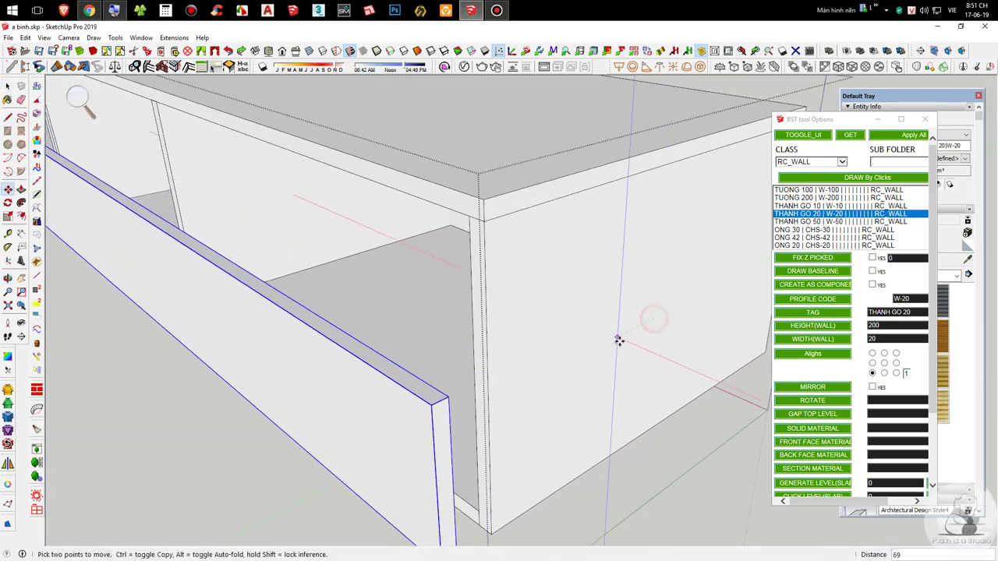
scroll(617, 340, down, 6)
key(space)
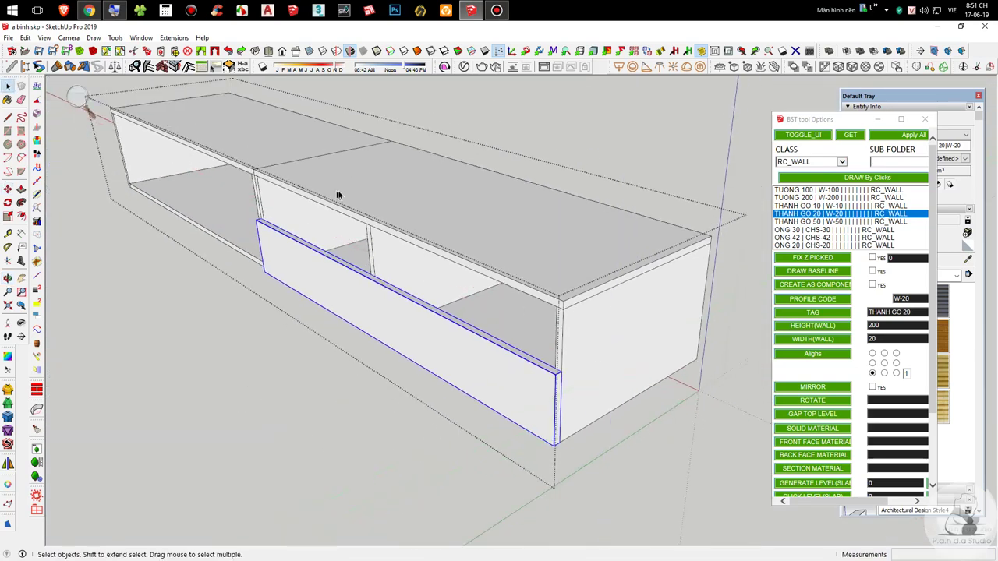
Step: Scale the front panel's height up to the top of the frame and leave the frame
scroll(412, 332, up, 4)
key(s)
click(392, 313)
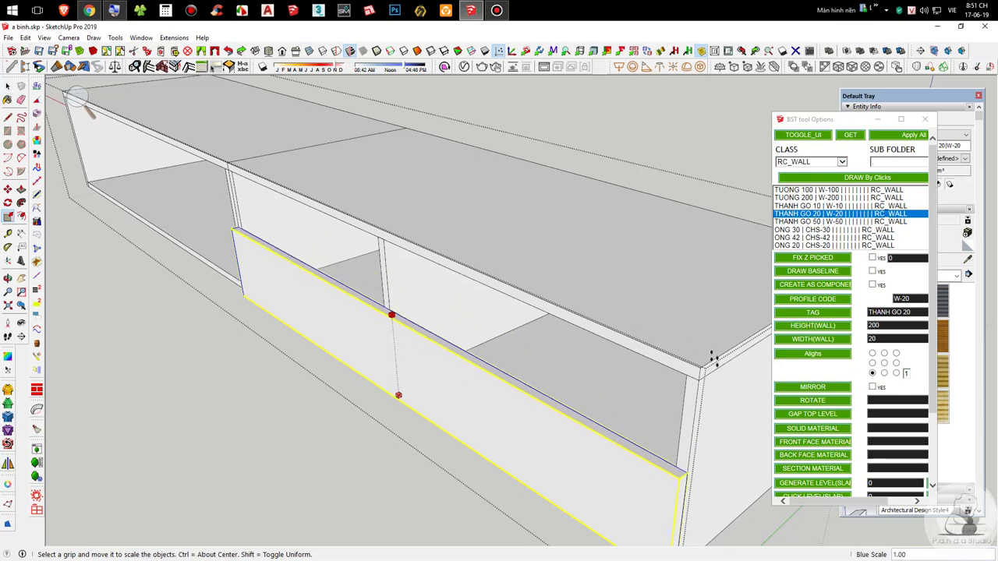
scroll(250, 324, down, 5)
middle_drag(253, 319, 468, 234)
click(643, 401)
Step: Open the front panel inside the upper frame and draw a vertical line through its middle
middle_drag(514, 339, 524, 232)
scroll(524, 232, up, 5)
scroll(352, 329, up, 1)
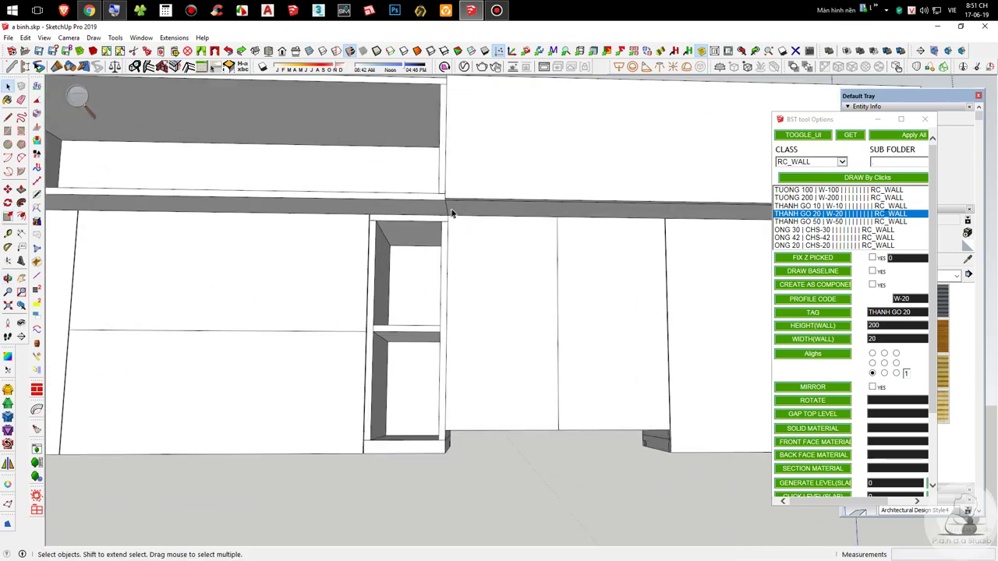
scroll(413, 94, down, 3)
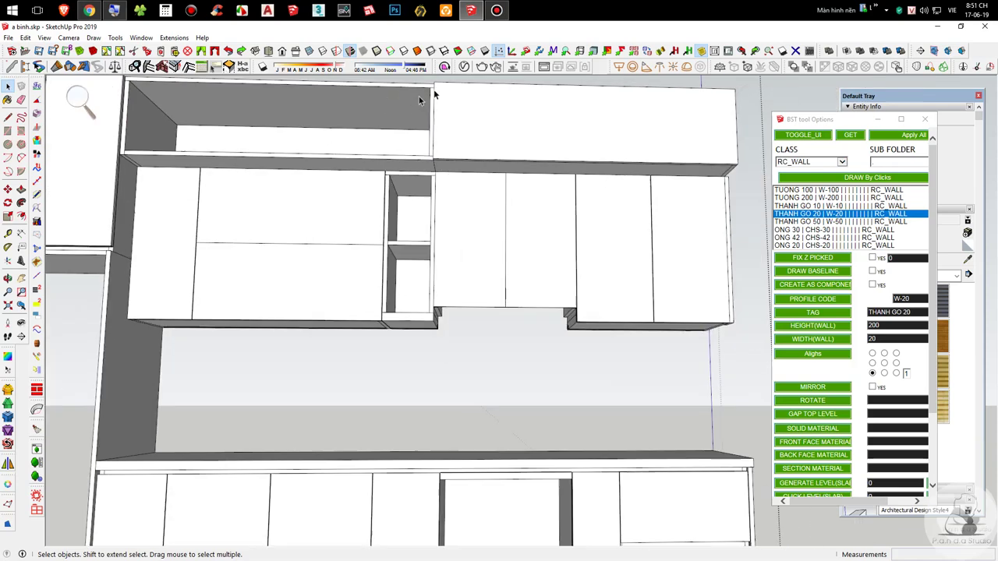
middle_drag(637, 185, 548, 222)
scroll(364, 313, down, 2)
scroll(530, 195, down, 1)
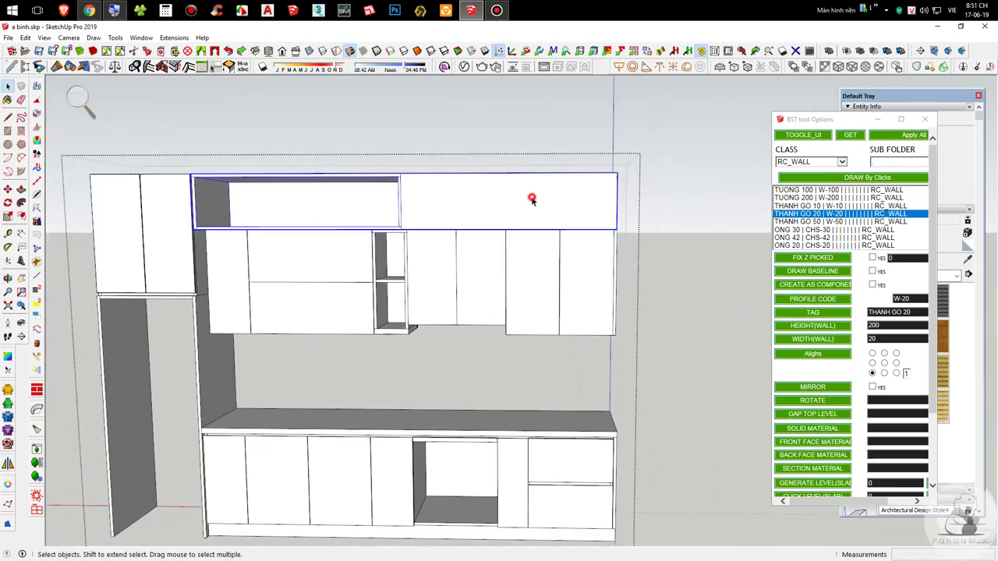
double_click(530, 197)
scroll(520, 195, up, 2)
double_click(518, 190)
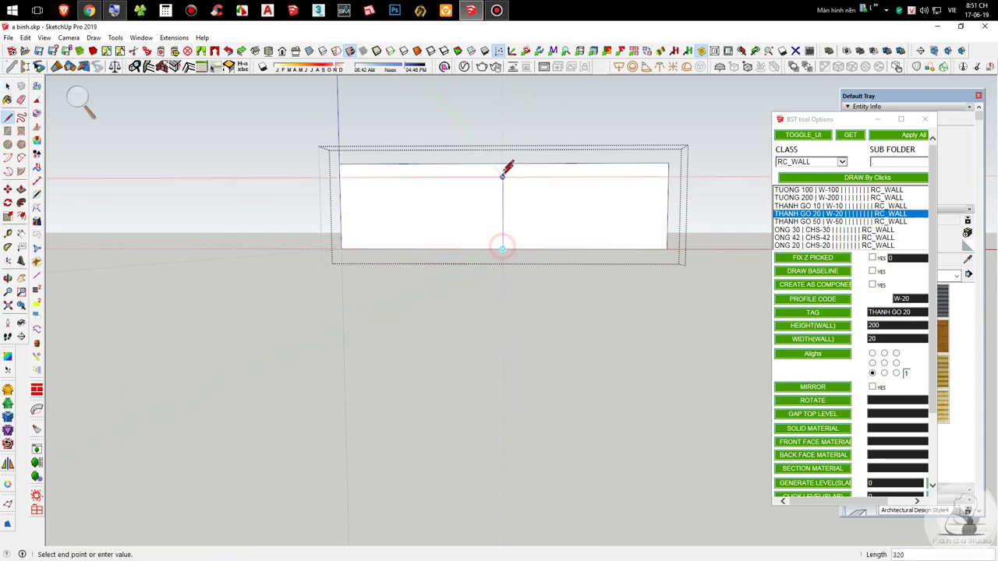
click(505, 163)
key(space)
Step: Push the right half of the front panel back through its thickness to remove it, and leave the panel
middle_drag(584, 198, 488, 274)
key(p)
click(553, 274)
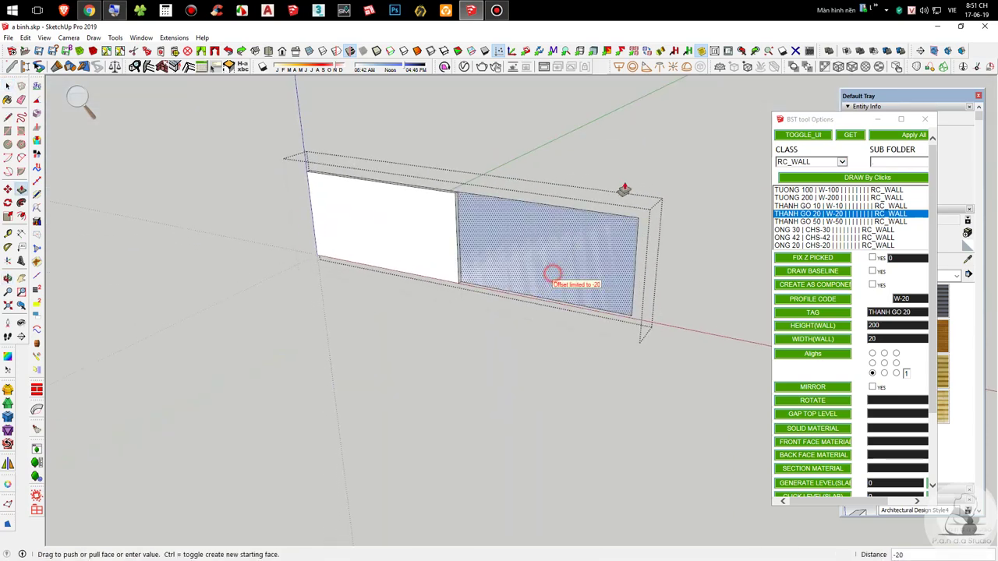
click(622, 199)
key(space)
click(648, 244)
Step: Copy the remaining half-width front panel directly beside itself to cover the right end of the frame
click(379, 216)
scroll(378, 216, up, 2)
key(m)
scroll(378, 216, up, 2)
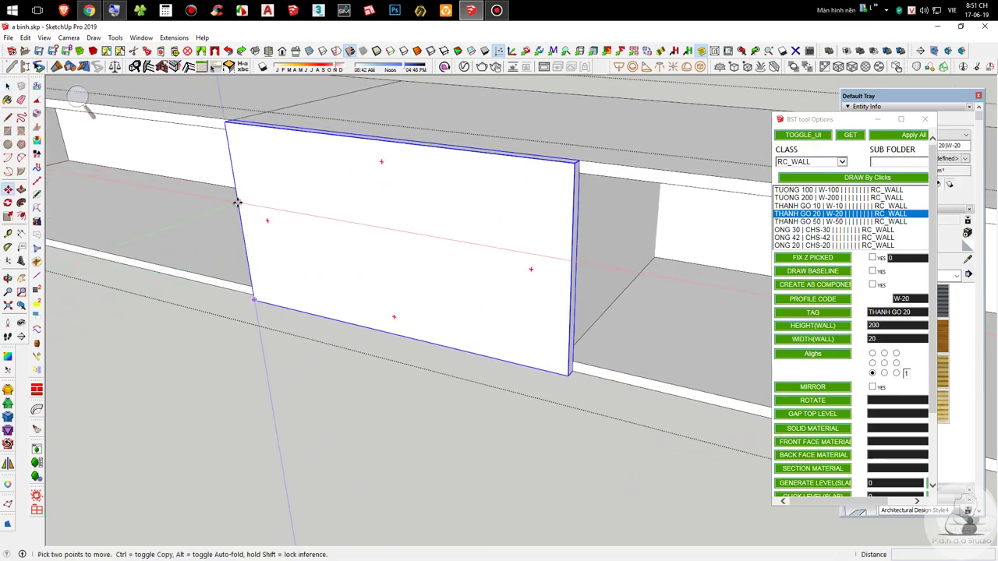
click(238, 202)
key(ctrl)
scroll(317, 202, down, 3)
key(space)
Step: Delete the top board above the two new front panels
middle_drag(361, 223, 570, 196)
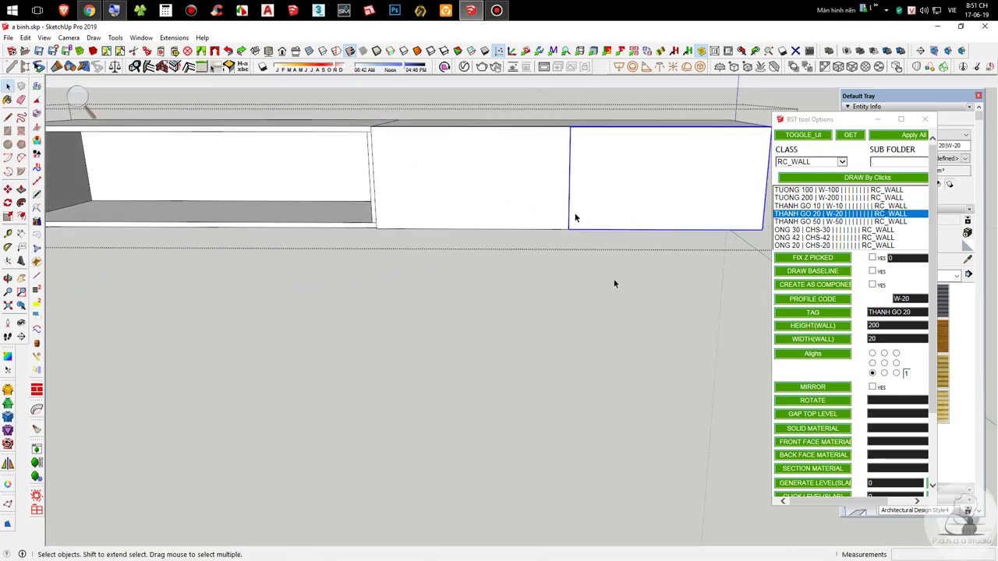
scroll(643, 254, down, 3)
middle_drag(644, 254, 467, 301)
scroll(605, 321, up, 2)
click(605, 313)
key(Delete)
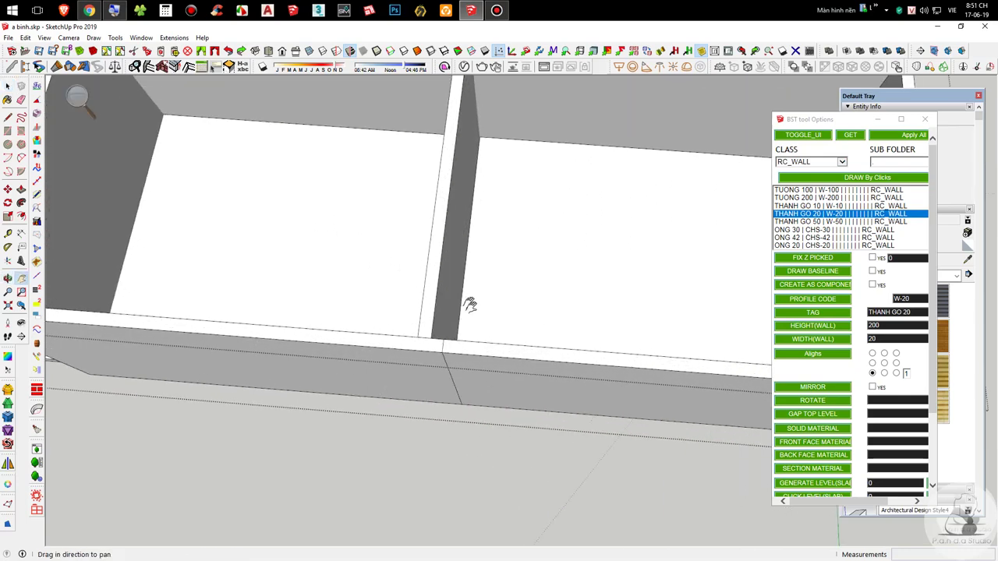
Step: Move the divider behind the two front panels by its front edge midpoint to centre it on their joint
scroll(441, 330, up, 5)
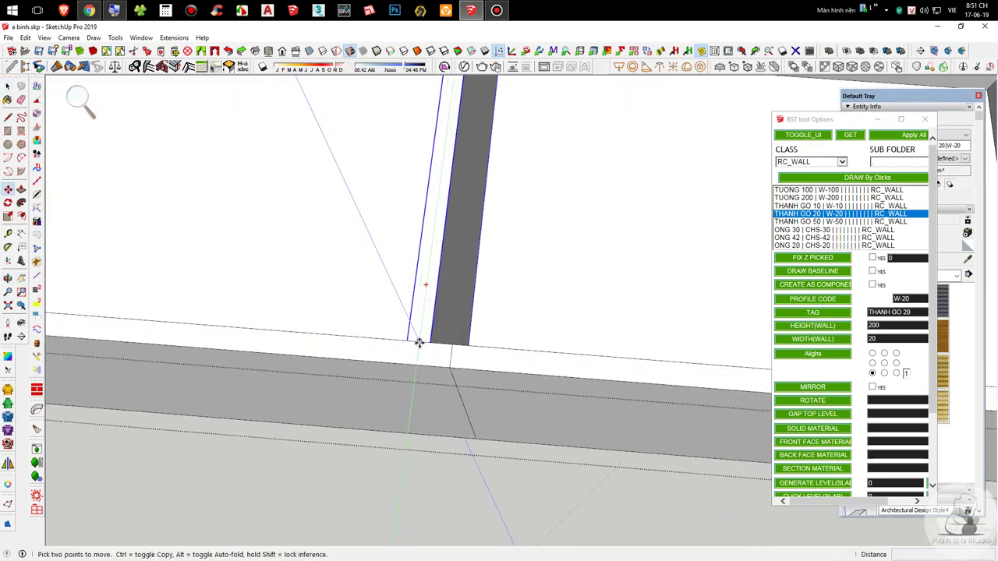
middle_drag(415, 341, 432, 436)
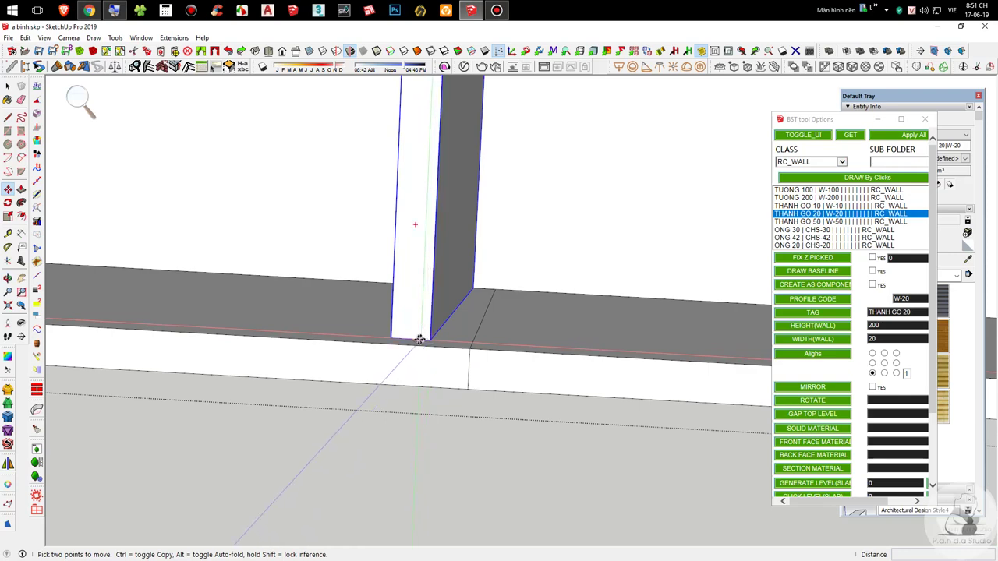
click(411, 340)
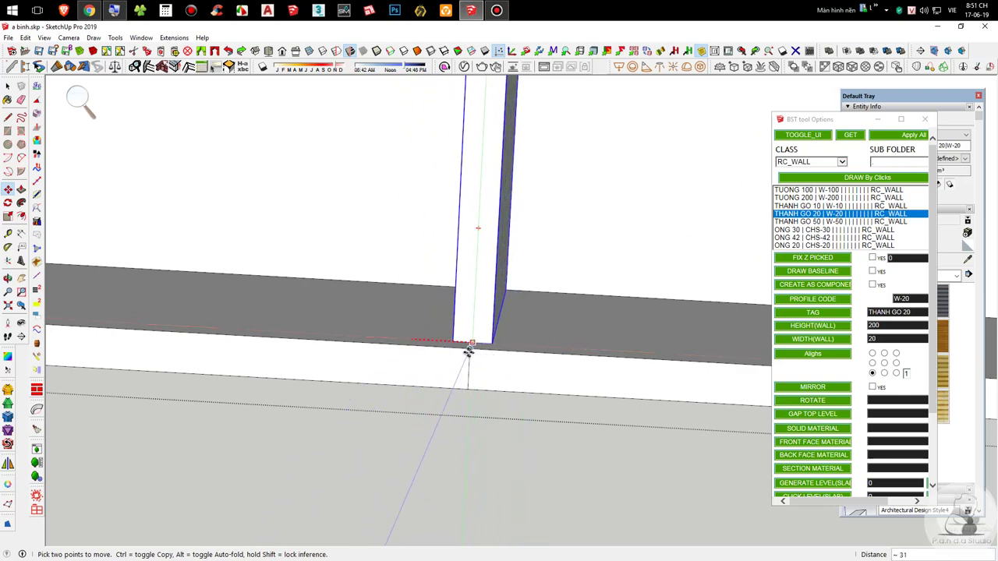
scroll(469, 372, down, 5)
Step: Scale the divider's depth from its back end to the inner face of the frame's back panel
scroll(486, 372, up, 2)
middle_drag(489, 375, 466, 240)
scroll(538, 182, down, 3)
scroll(519, 161, up, 6)
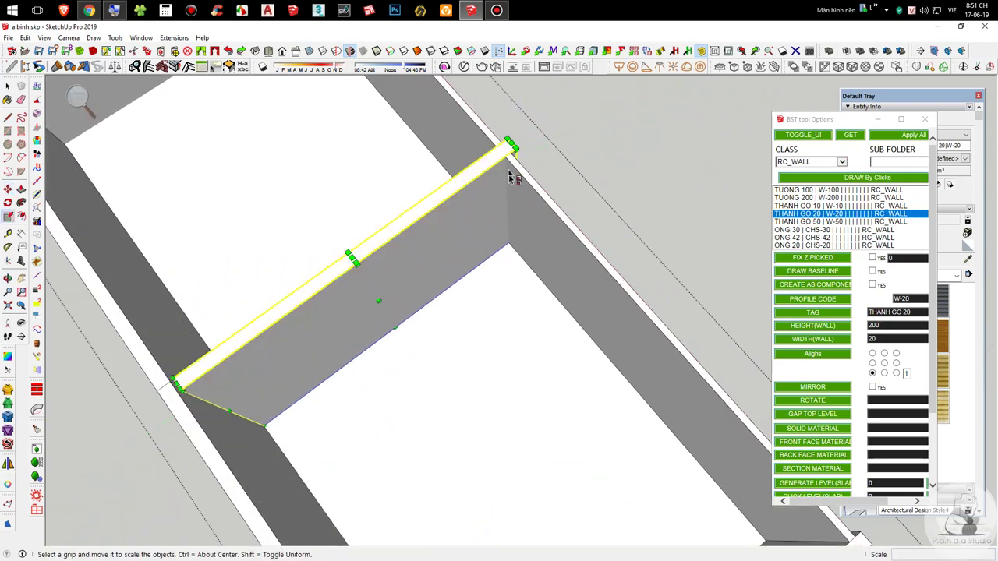
scroll(518, 180, up, 2)
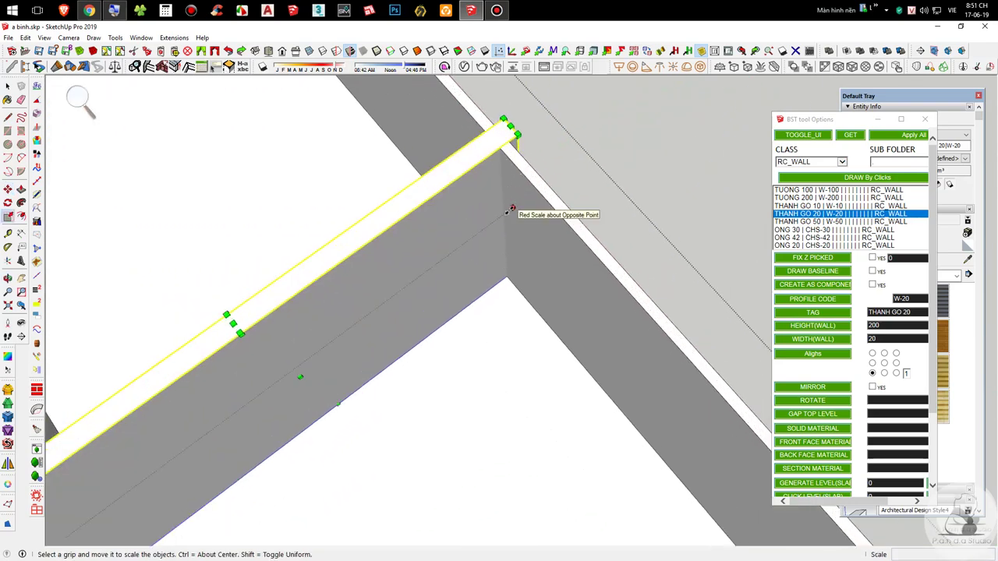
click(512, 209)
scroll(511, 211, down, 3)
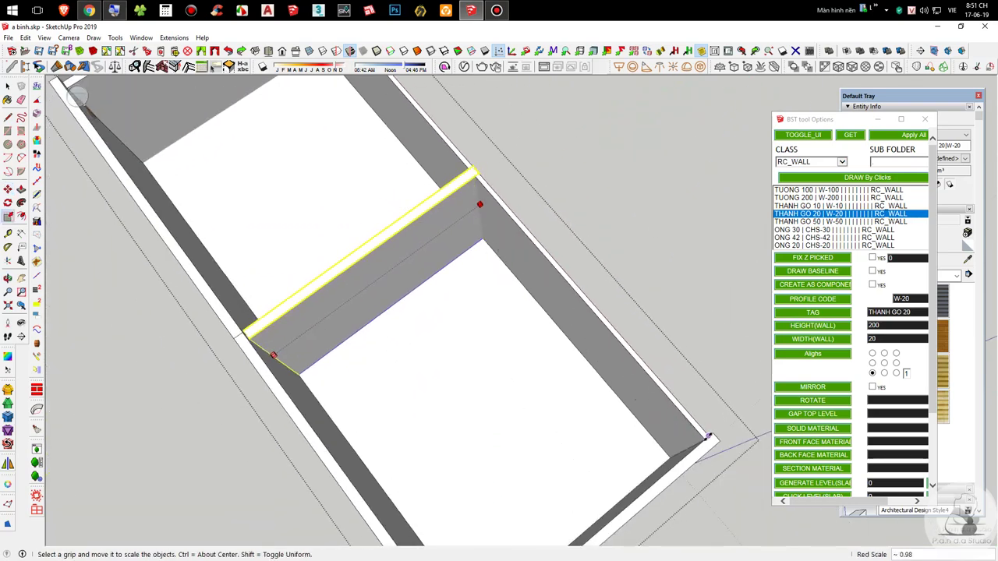
scroll(705, 439, up, 3)
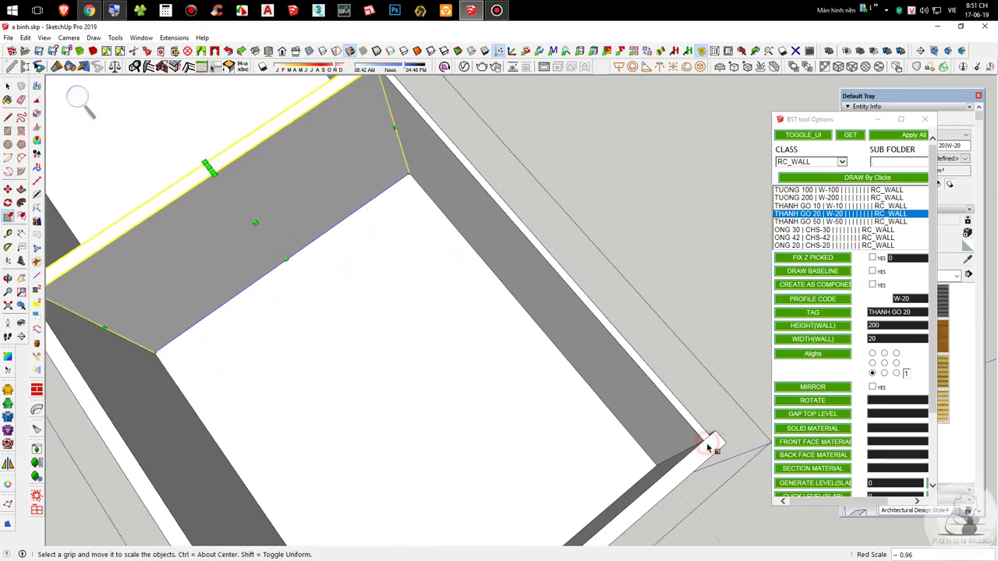
click(708, 445)
key(space)
Step: Copy the front panel next to the open half of the frame directly beside itself, over the uncovered opening
scroll(578, 258, down, 3)
middle_drag(471, 285, 717, 249)
scroll(717, 249, down, 4)
scroll(312, 302, up, 2)
click(316, 271)
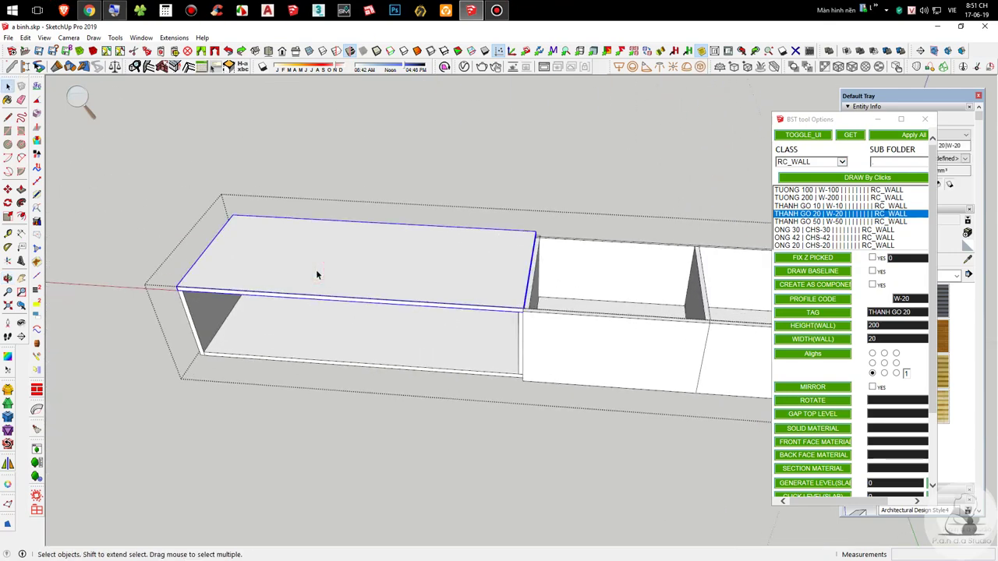
middle_drag(379, 309, 581, 318)
scroll(485, 312, down, 3)
scroll(603, 292, up, 2)
scroll(604, 295, up, 1)
click(590, 293)
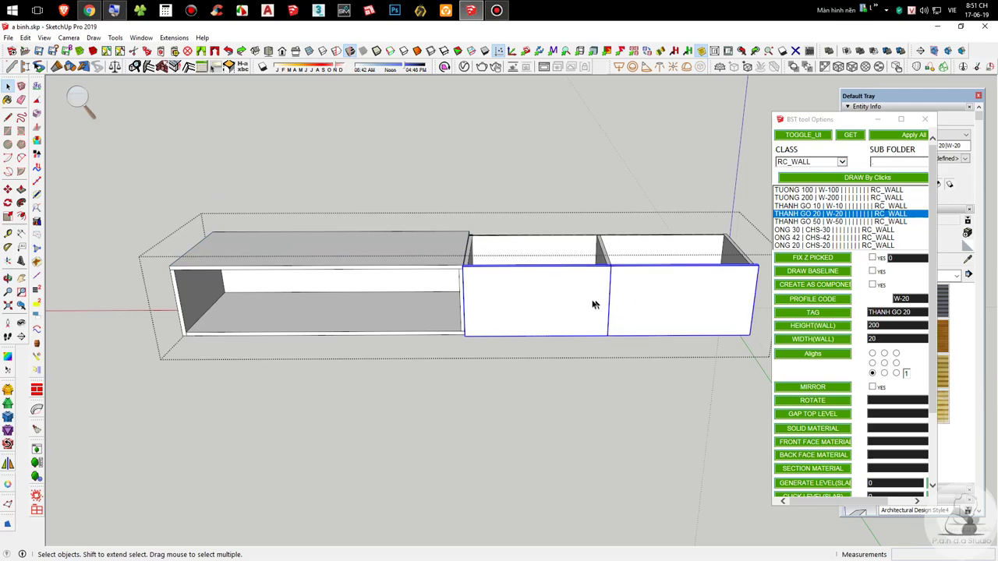
scroll(585, 288, up, 4)
key(m)
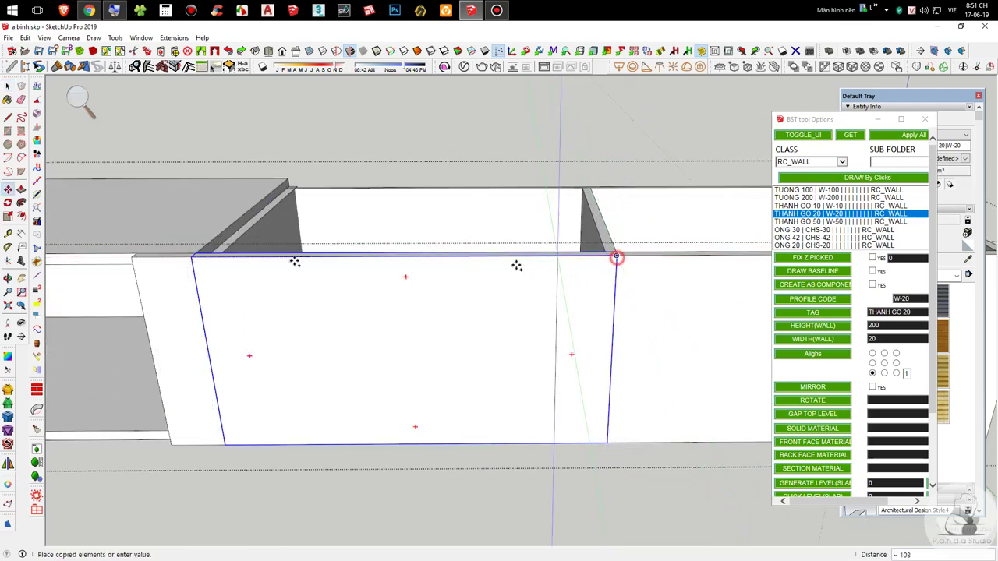
click(195, 258)
scroll(713, 323, down, 5)
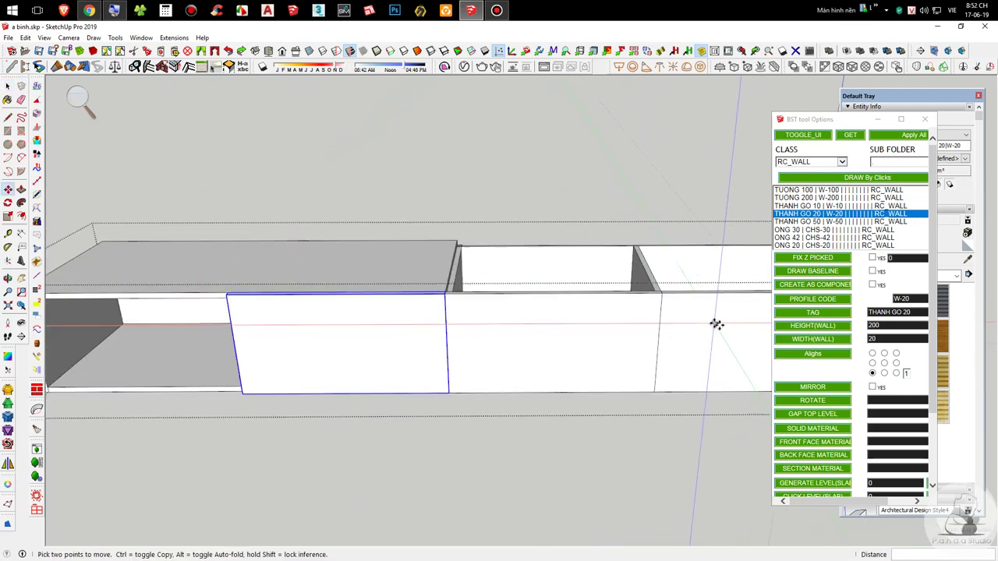
Step: Scale the copied front panel's width out to the far end of the frame
scroll(476, 335, up, 2)
middle_drag(477, 335, 666, 384)
key(s)
scroll(556, 382, up, 5)
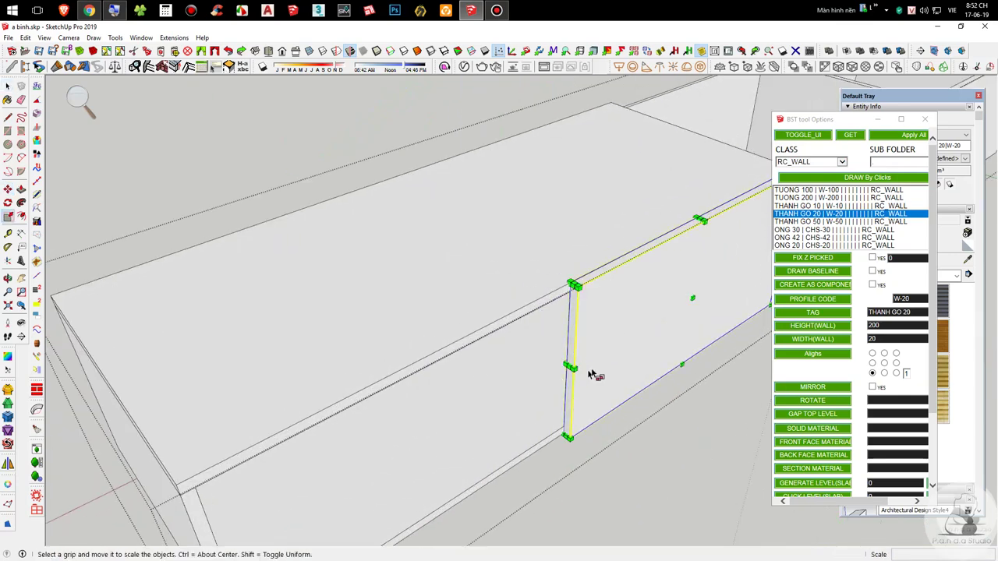
click(563, 364)
scroll(562, 363, down, 5)
scroll(361, 423, up, 4)
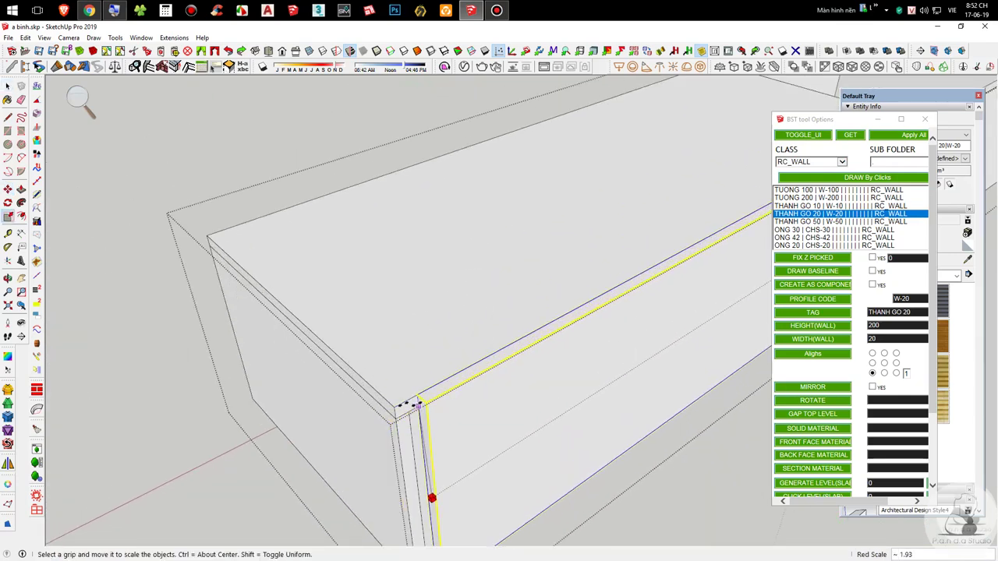
scroll(394, 406, down, 5)
Step: Split the widened front panel with a vertical line through its midpoint and remove one half
middle_drag(468, 361, 194, 261)
double_click(526, 290)
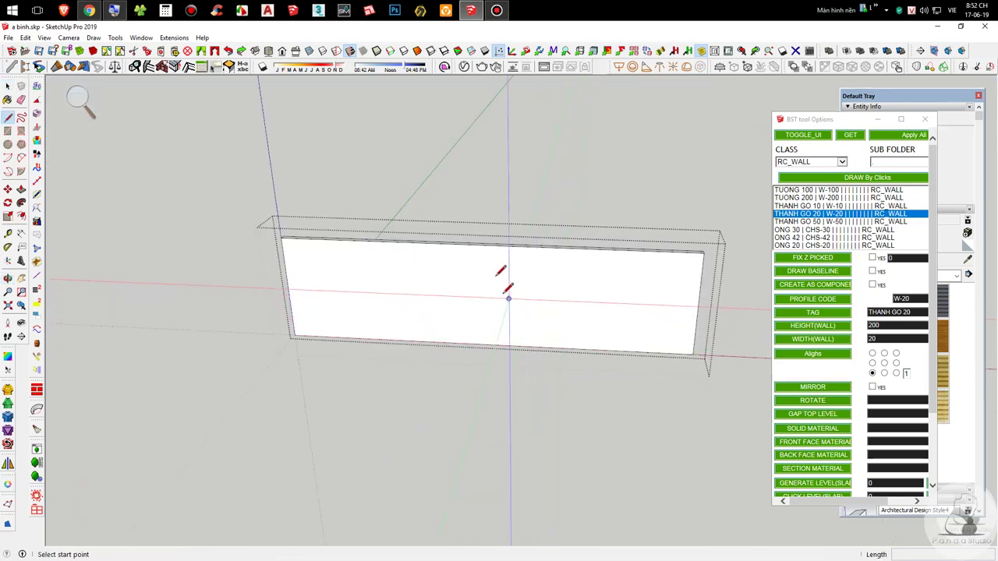
scroll(491, 248, up, 3)
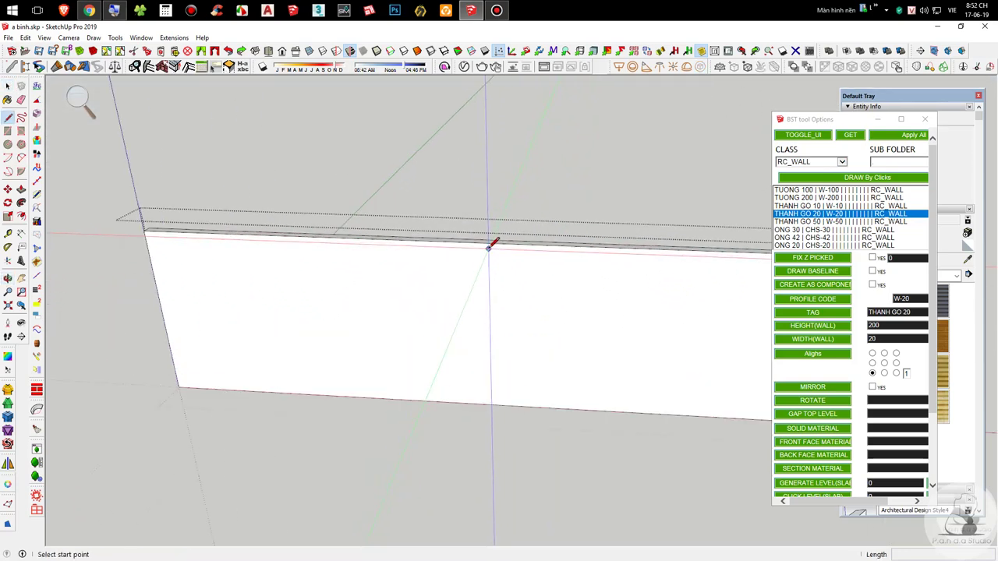
scroll(472, 276, down, 4)
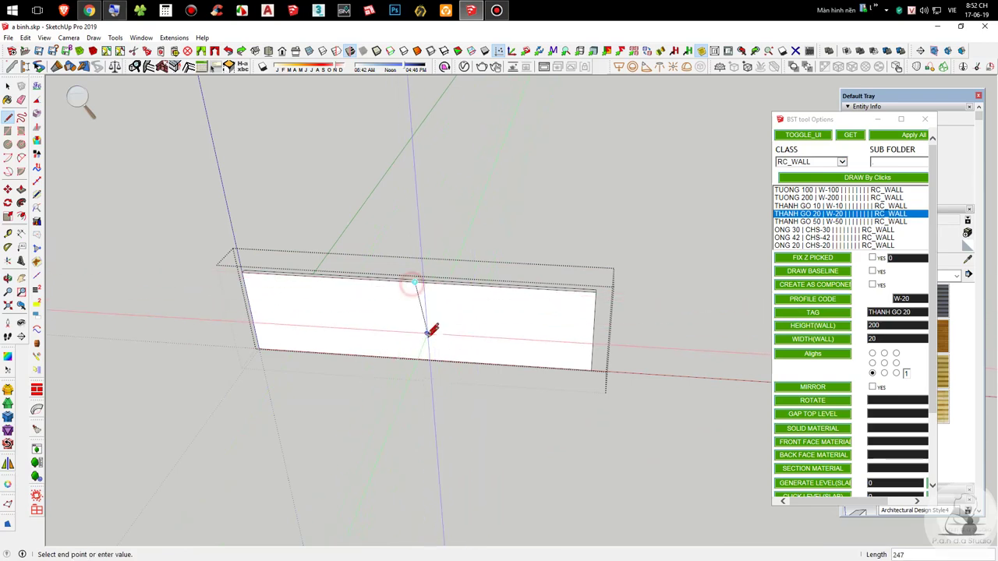
click(463, 336)
click(472, 320)
key(space)
click(367, 291)
click(485, 291)
click(396, 303)
Step: Copy the remaining half-width front panel directly beside itself to close the opening
middle_drag(396, 303, 242, 310)
key(m)
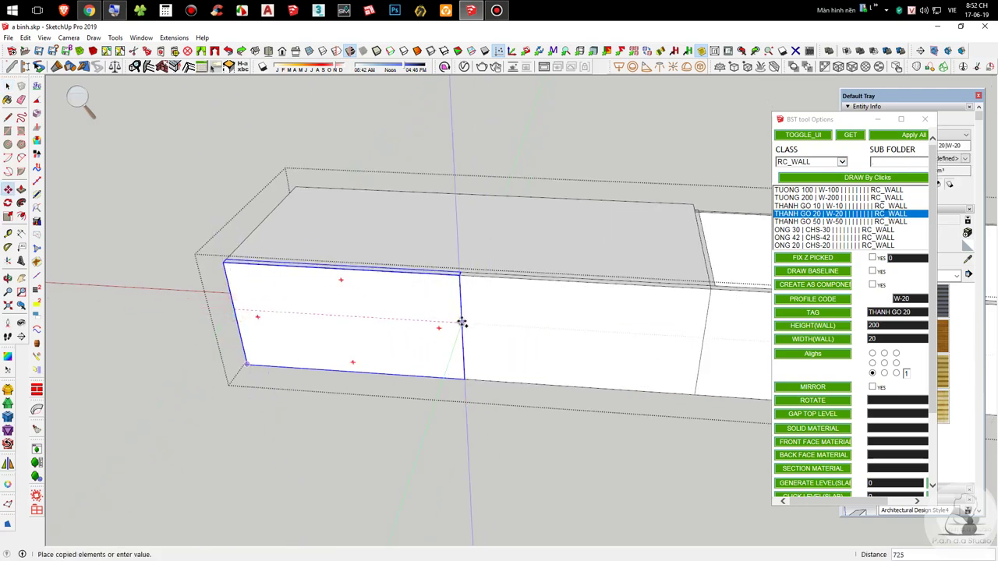
key(space)
Step: Unhide the previously hidden top board and hide the one above the two new front panels
scroll(289, 300, down, 4)
scroll(504, 329, up, 2)
key(shift+h)
scroll(348, 294, down, 3)
click(339, 256)
scroll(338, 257, up, 3)
key(Delete)
Step: Copy the frame's side panel by its top edge midpoint onto the joint between the two new front panels as a divider
middle_drag(407, 285, 500, 351)
scroll(221, 433, up, 4)
middle_drag(304, 427, 278, 459)
middle_drag(499, 382, 211, 410)
middle_drag(333, 396, 351, 366)
scroll(335, 358, down, 4)
scroll(417, 358, up, 3)
scroll(458, 355, up, 2)
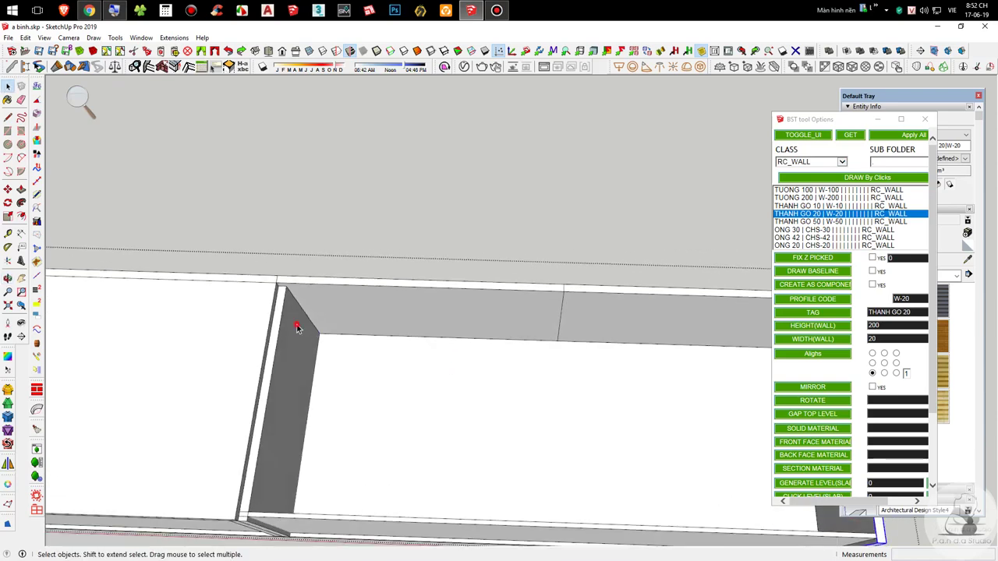
scroll(309, 312, down, 2)
scroll(304, 325, up, 2)
key(m)
scroll(284, 278, up, 1)
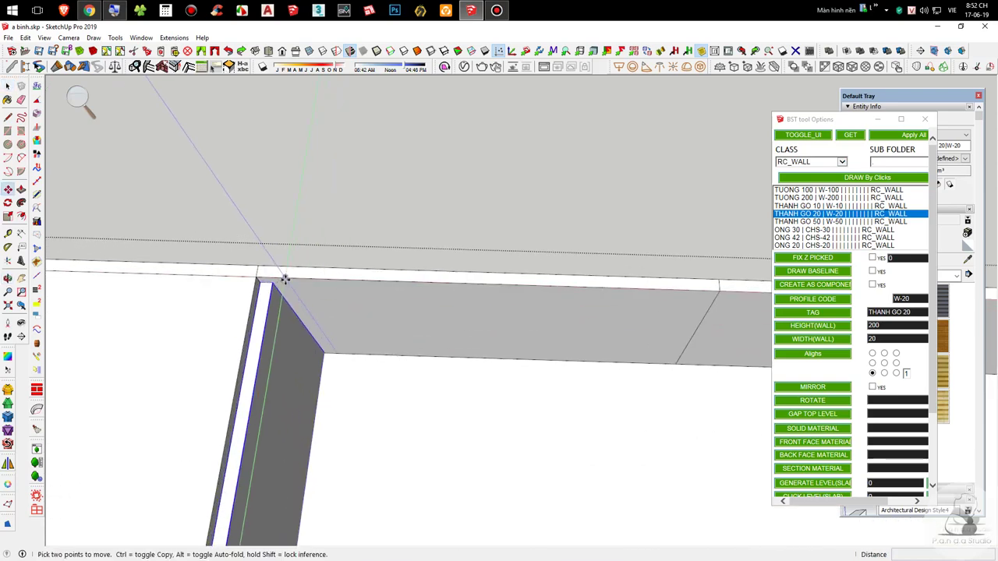
scroll(262, 282, up, 1)
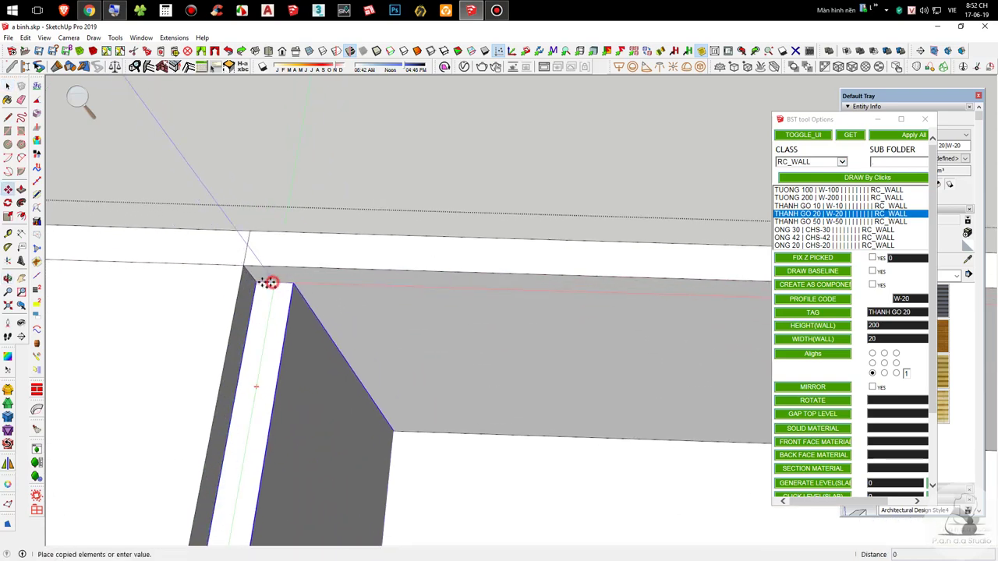
scroll(218, 279, down, 3)
scroll(613, 300, up, 1)
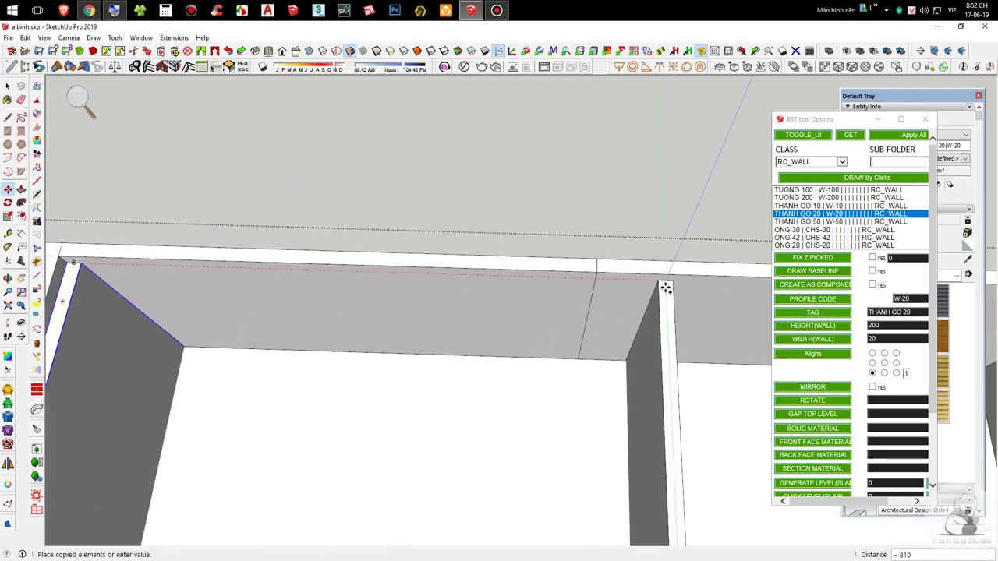
click(597, 272)
Step: Hide the two front panels covering the new divider's compartments
scroll(410, 276, down, 2)
scroll(604, 393, down, 1)
middle_drag(603, 393, 279, 305)
scroll(553, 422, down, 3)
scroll(287, 216, up, 2)
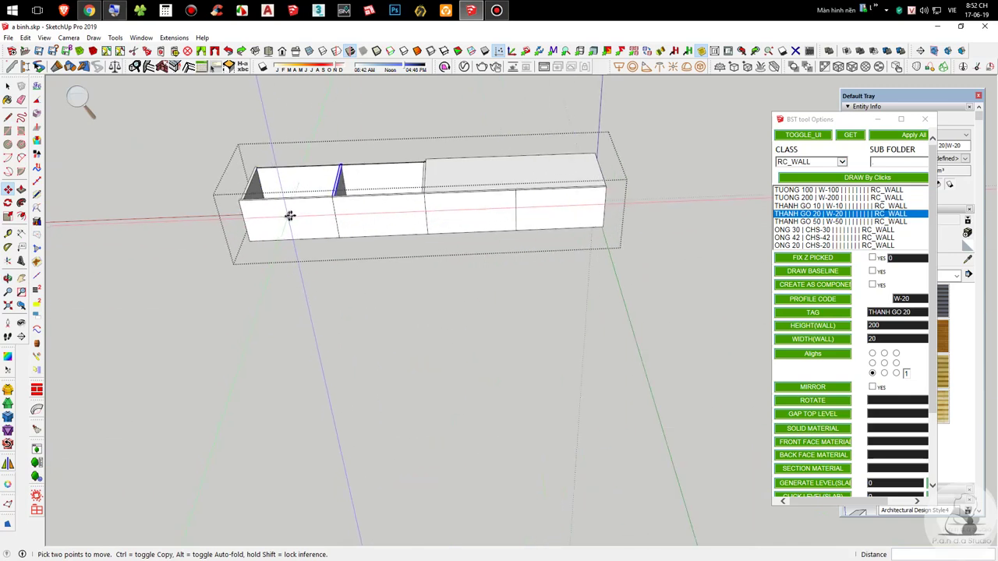
scroll(287, 215, up, 5)
mouse_move(291, 205)
shift+middle_down()
mouse_move(555, 355)
mouse_move(551, 374)
shift+middle_up()
key(space)
click(551, 374)
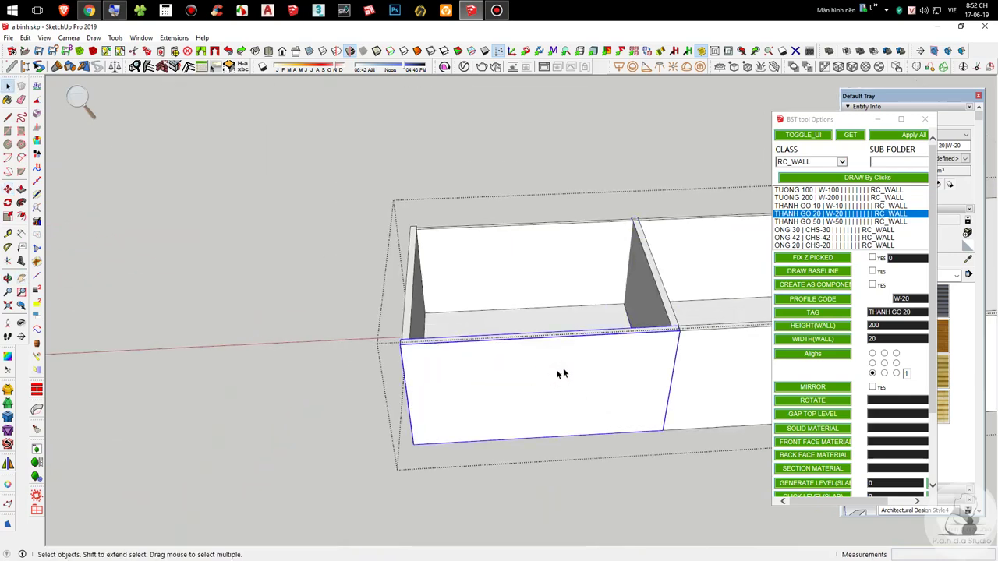
key(Delete)
click(701, 362)
scroll(568, 396, down, 3)
middle_drag(702, 362, 538, 328)
scroll(568, 396, up, 3)
key(Delete)
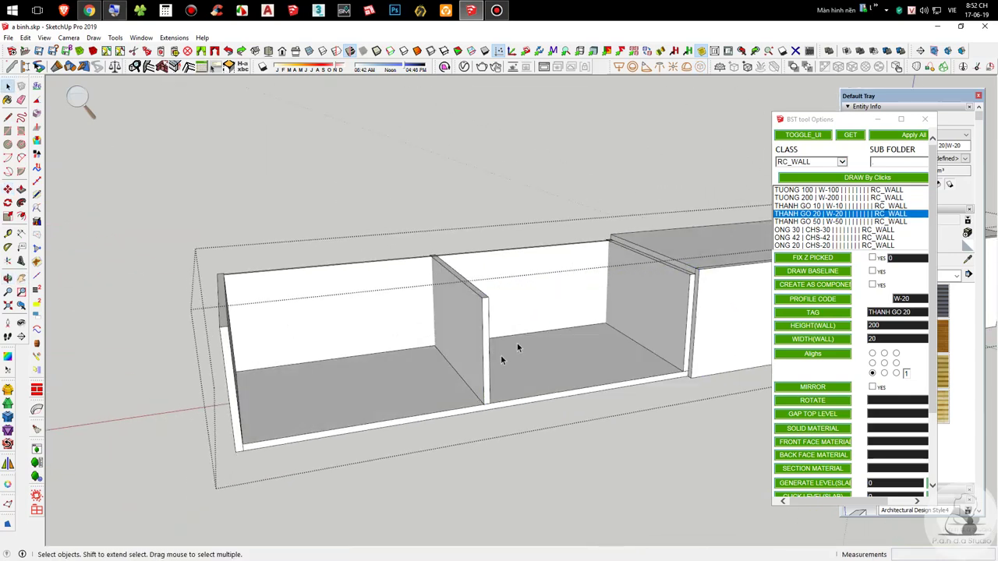
Step: Scale the new divider's depth from its back end so it stops at the inner face of the back panel
scroll(503, 354, up, 3)
middle_drag(456, 363, 635, 476)
click(413, 367)
key(s)
scroll(300, 336, up, 3)
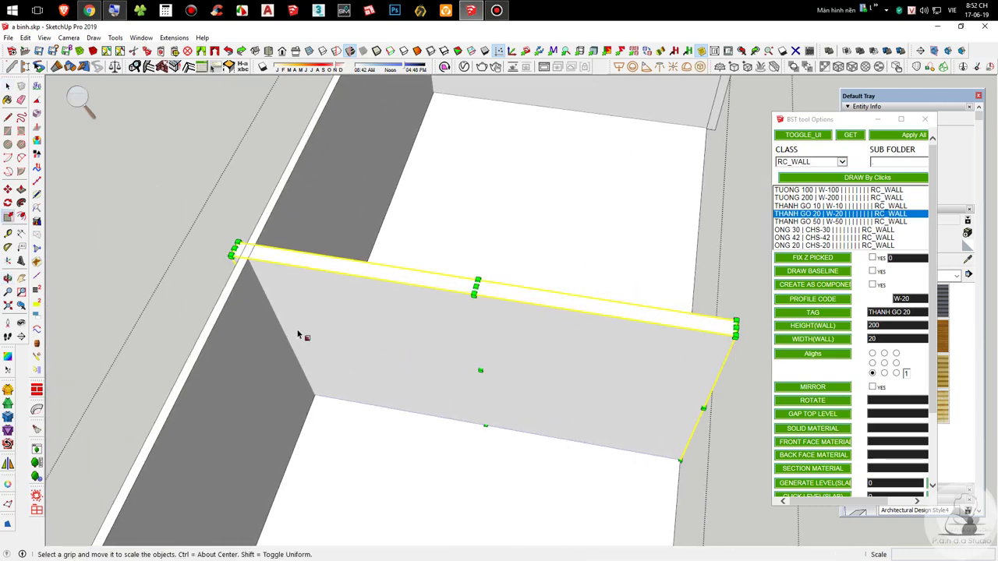
scroll(297, 333, up, 3)
middle_drag(250, 301, 578, 242)
scroll(407, 450, up, 2)
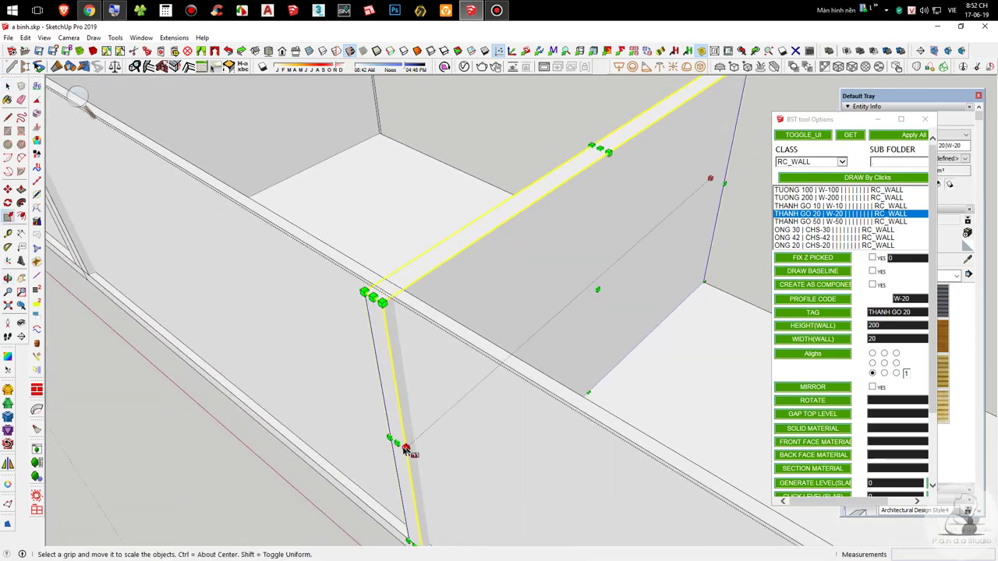
click(397, 441)
scroll(398, 437, down, 2)
scroll(137, 175, up, 2)
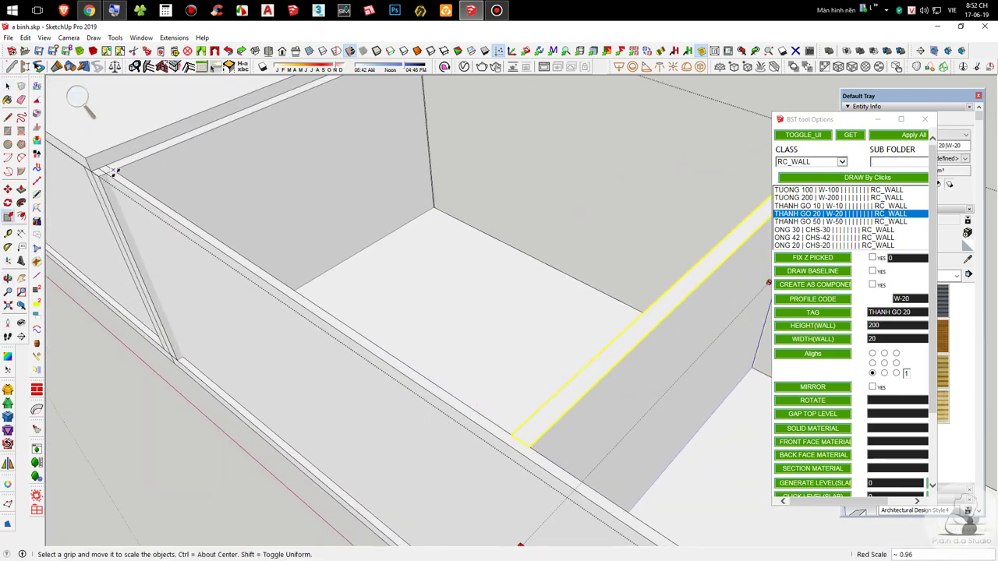
scroll(281, 195, down, 3)
middle_drag(567, 291, 361, 311)
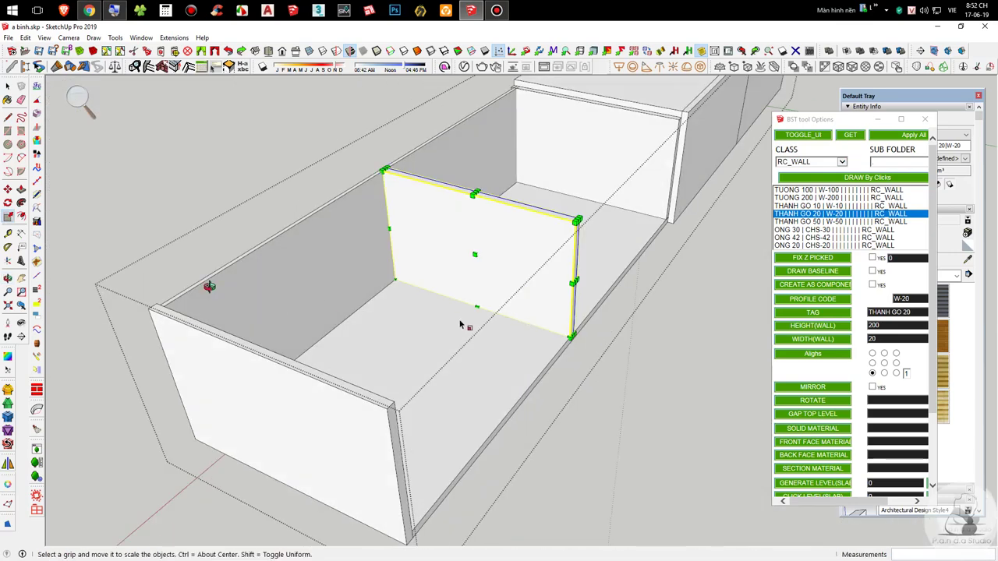
Step: Unhide the hidden front panels and top board, and close the cabinet groups being edited
middle_drag(655, 332, 515, 315)
key(space)
scroll(343, 371, down, 3)
scroll(497, 326, up, 2)
key(shift+h)
middle_drag(547, 347, 505, 310)
scroll(494, 279, down, 2)
click(686, 388)
middle_drag(689, 388, 647, 370)
scroll(535, 261, down, 3)
middle_drag(552, 286, 385, 303)
scroll(385, 303, up, 2)
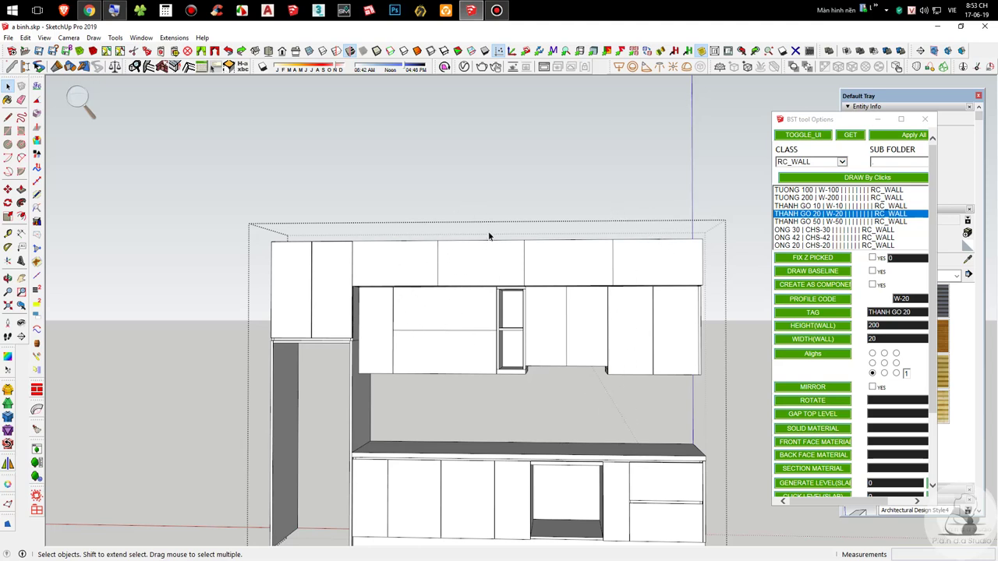
scroll(471, 255, down, 3)
click(684, 388)
Step: Examine the whole kitchen in the back elevation and in perspective to check the cabinet layout
scroll(461, 350, up, 3)
middle_drag(462, 350, 656, 345)
scroll(426, 291, down, 5)
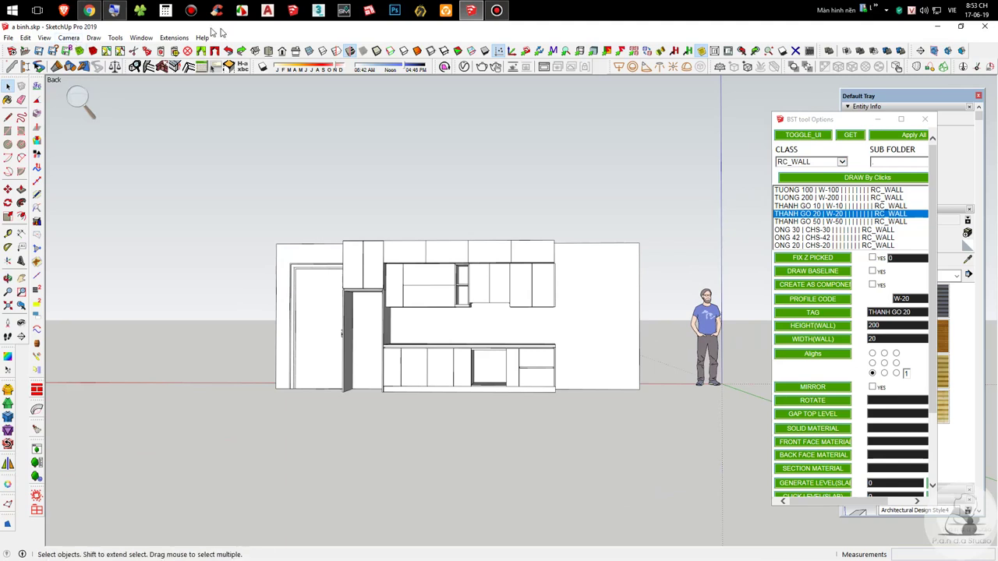
click(283, 51)
click(283, 51)
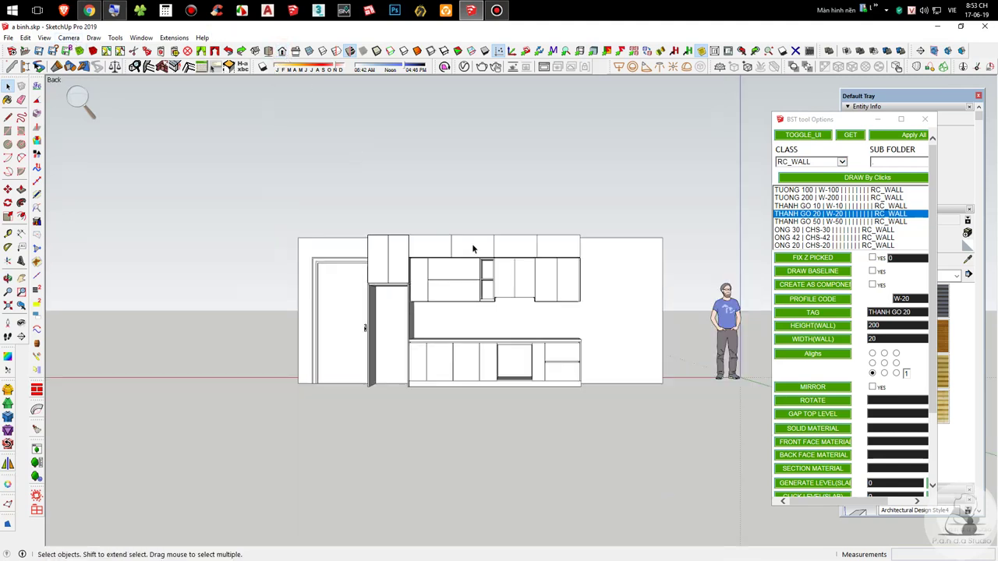
scroll(499, 277, up, 3)
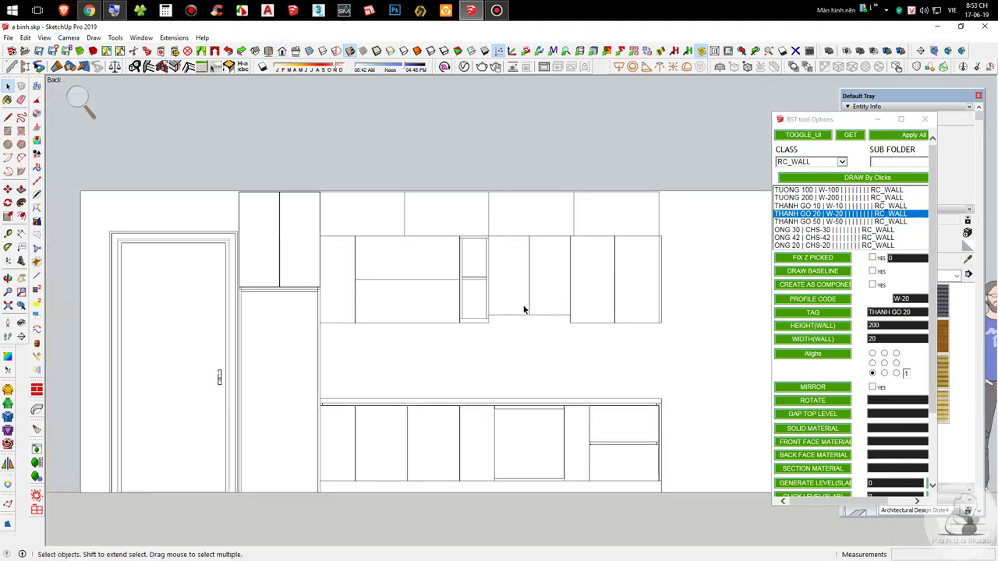
scroll(460, 272, down, 2)
scroll(506, 388, up, 4)
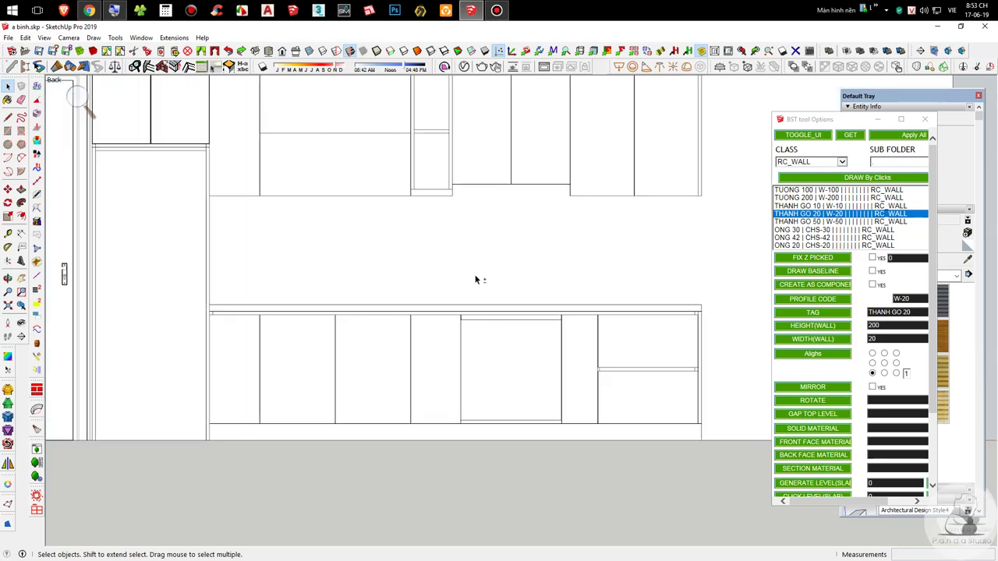
scroll(476, 279, down, 2)
middle_drag(523, 278, 435, 425)
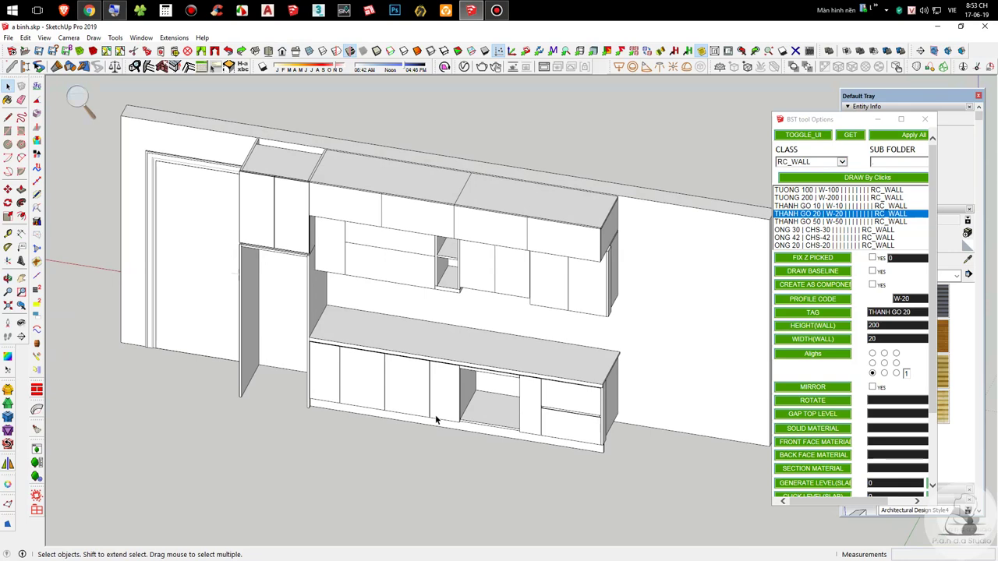
scroll(435, 415, down, 3)
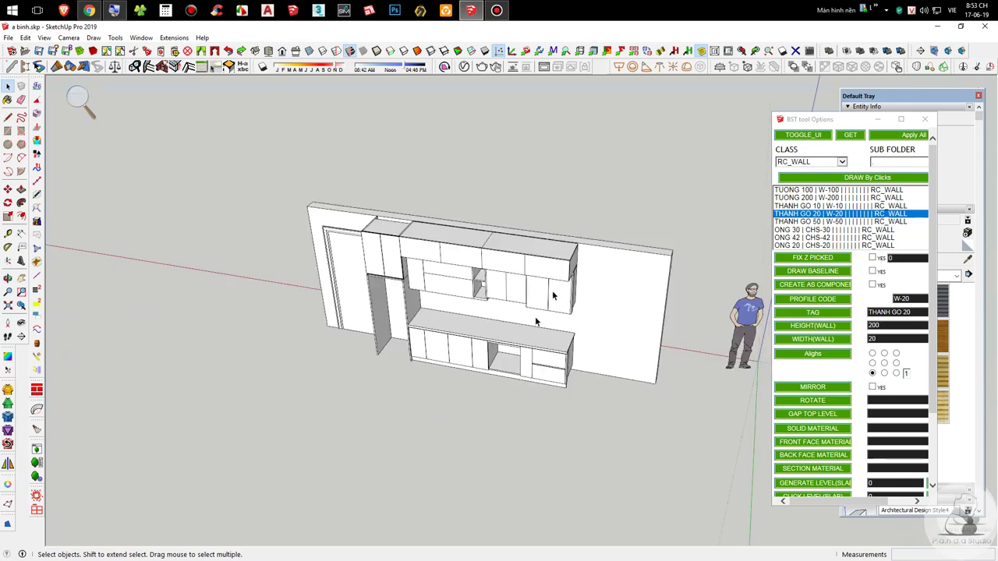
scroll(551, 299, up, 4)
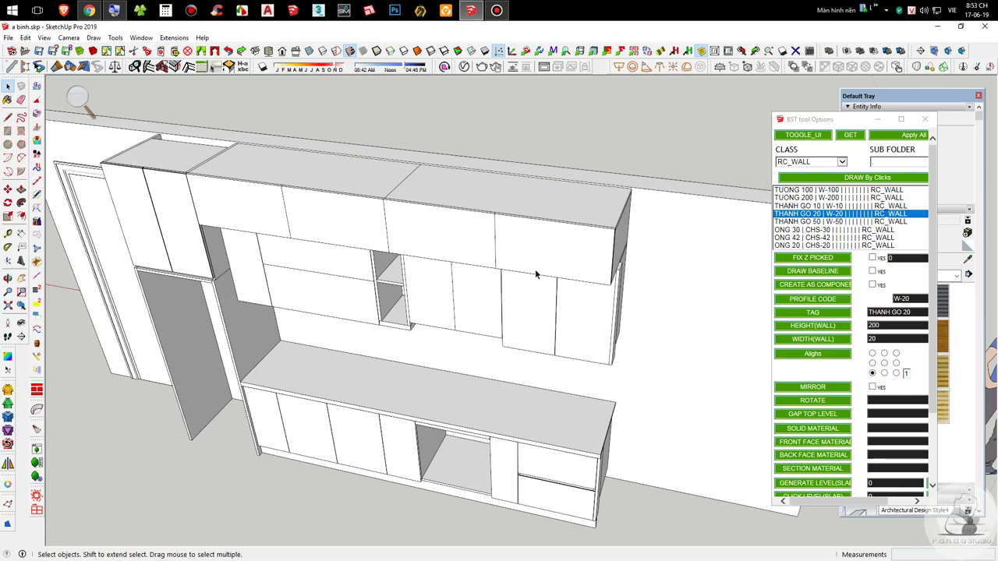
Step: Switch to File Explorer and look through the Desktop folder for appliance models, selecting Bosch-Wall-Ovens-HBN8451UC.skp
click(89, 9)
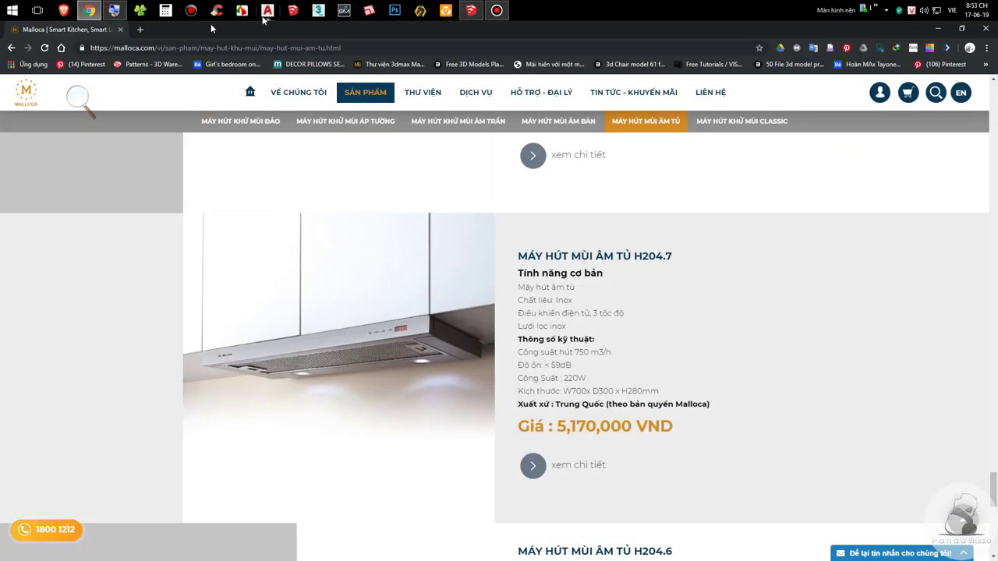
click(139, 10)
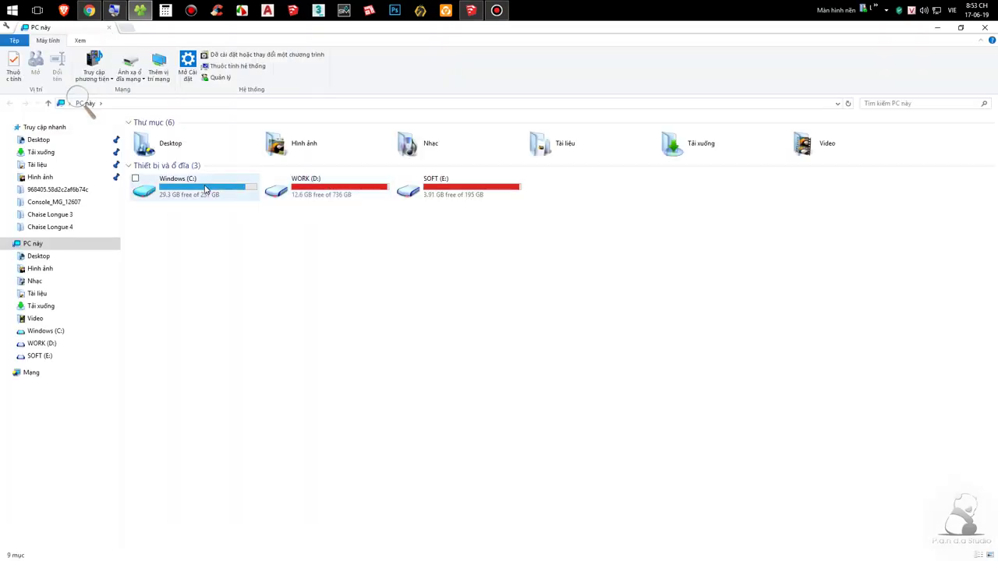
double_click(160, 154)
scroll(442, 264, down, 5)
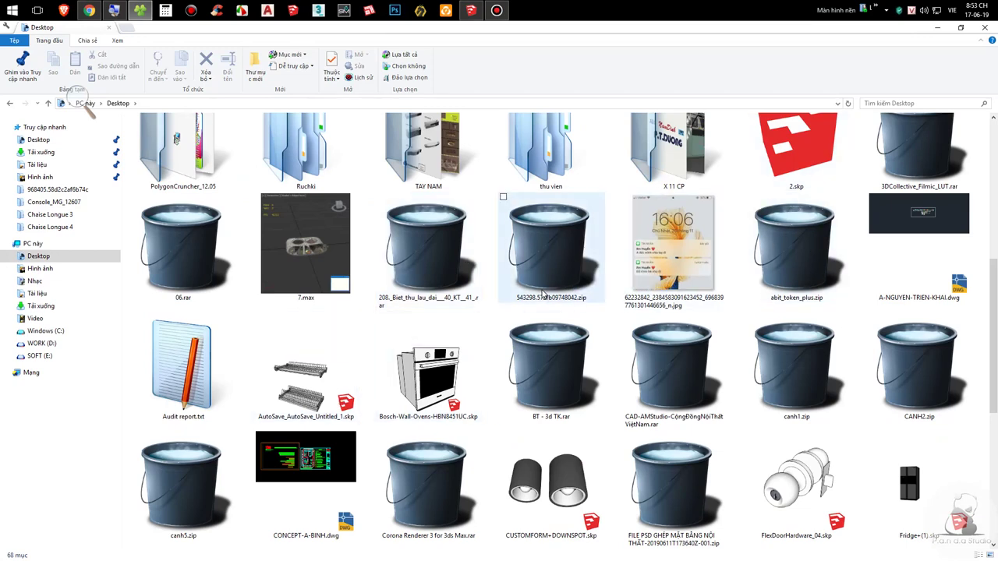
scroll(548, 296, down, 3)
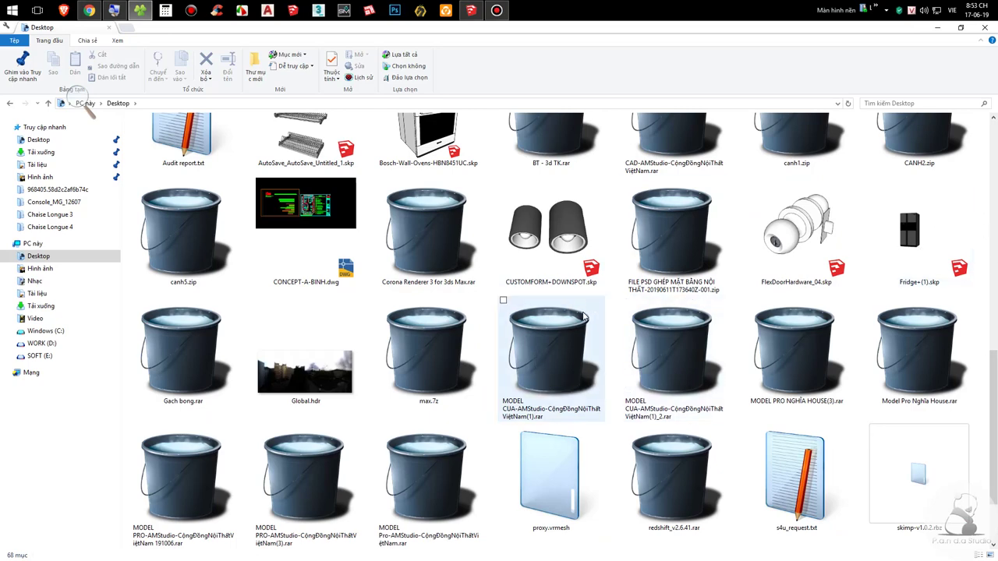
scroll(583, 316, up, 2)
click(438, 303)
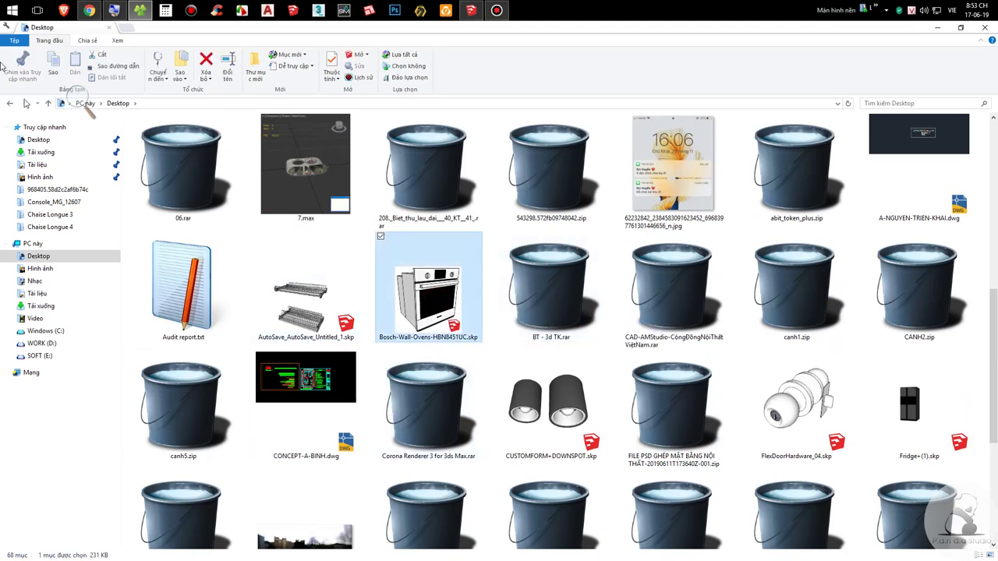
Step: Switch to Chrome and open the bookmarked 3D Warehouse Patterns collection in a new tab
click(89, 11)
click(139, 30)
click(137, 66)
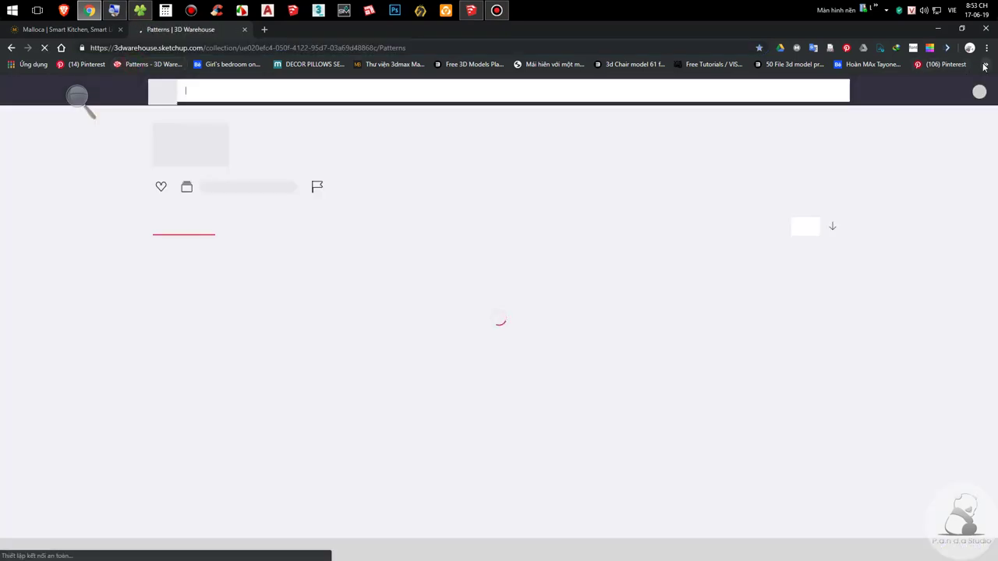
Step: Open the bookmarked KITCHEN collection on 3D Warehouse and open its COIFA BRASTEMP GOURMAND 90CM cooker hood in a new tab
click(985, 65)
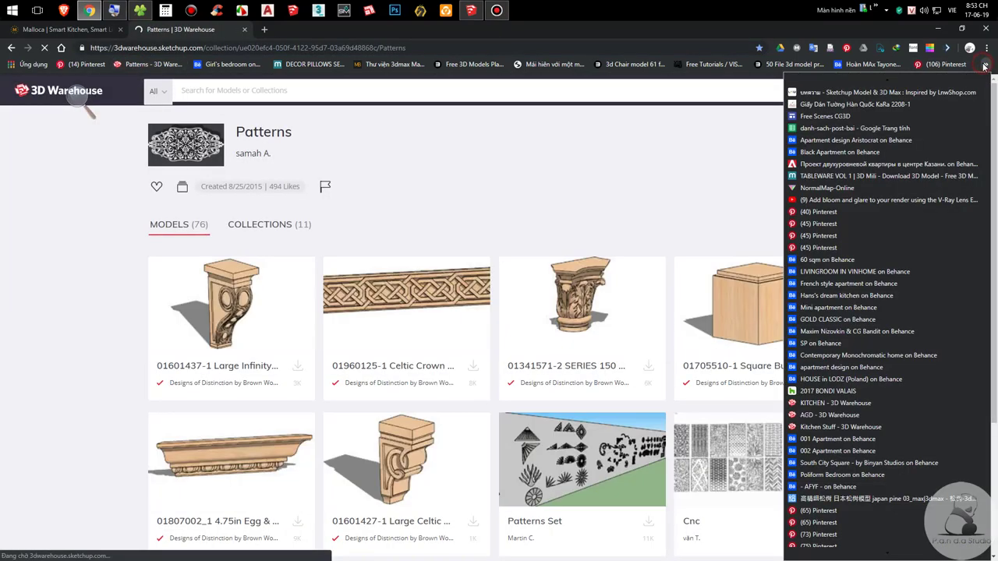
click(817, 405)
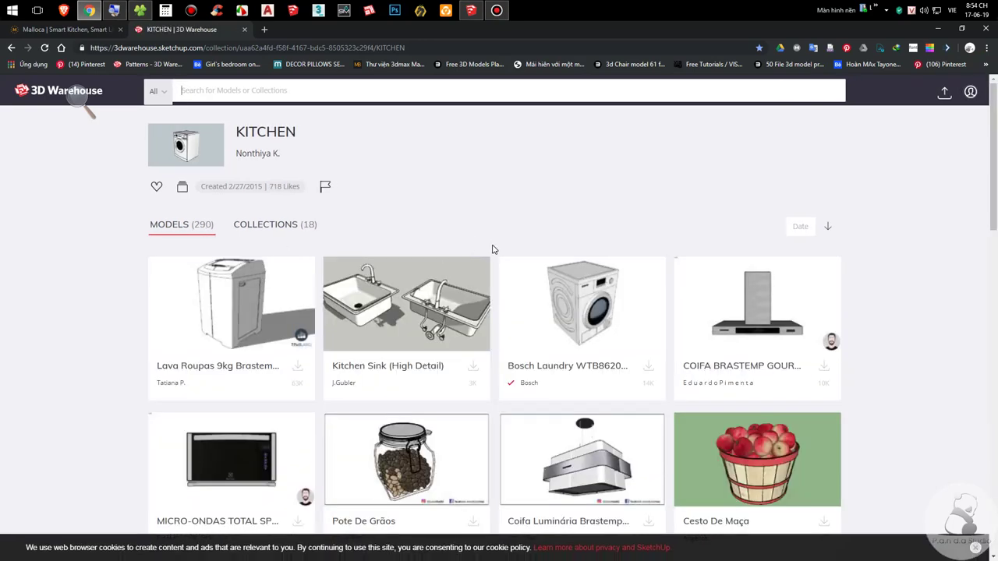
right_click(760, 312)
click(780, 319)
Step: Look through the KITCHEN collection for a sink and open the single-bowl Sink model in a new tab
scroll(861, 313, down, 3)
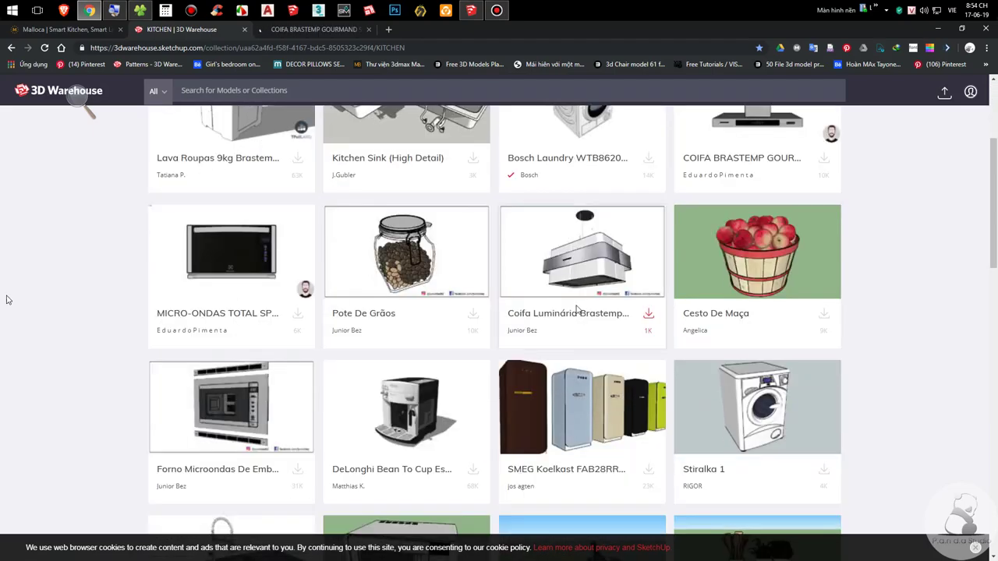
scroll(48, 309, down, 6)
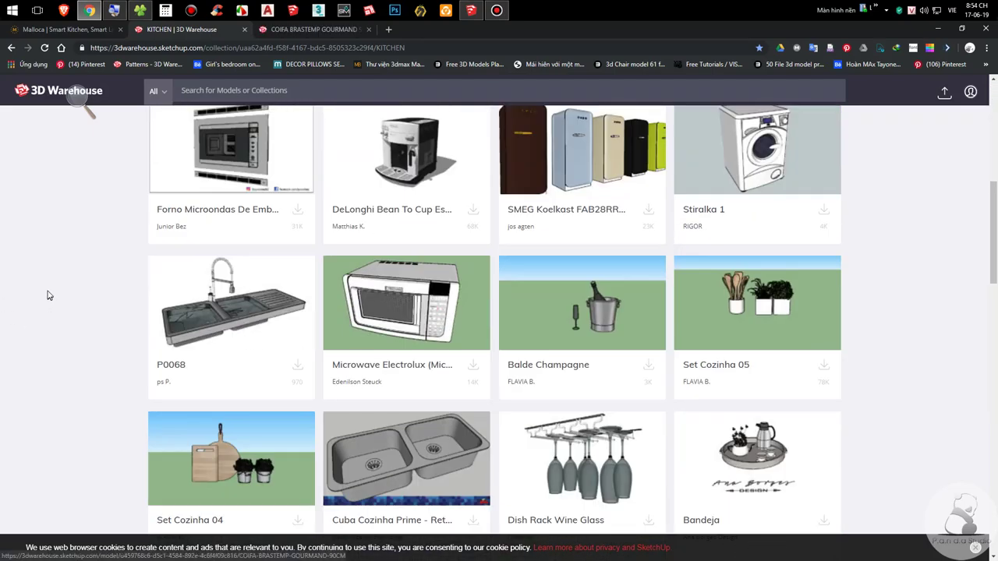
scroll(48, 294, down, 1)
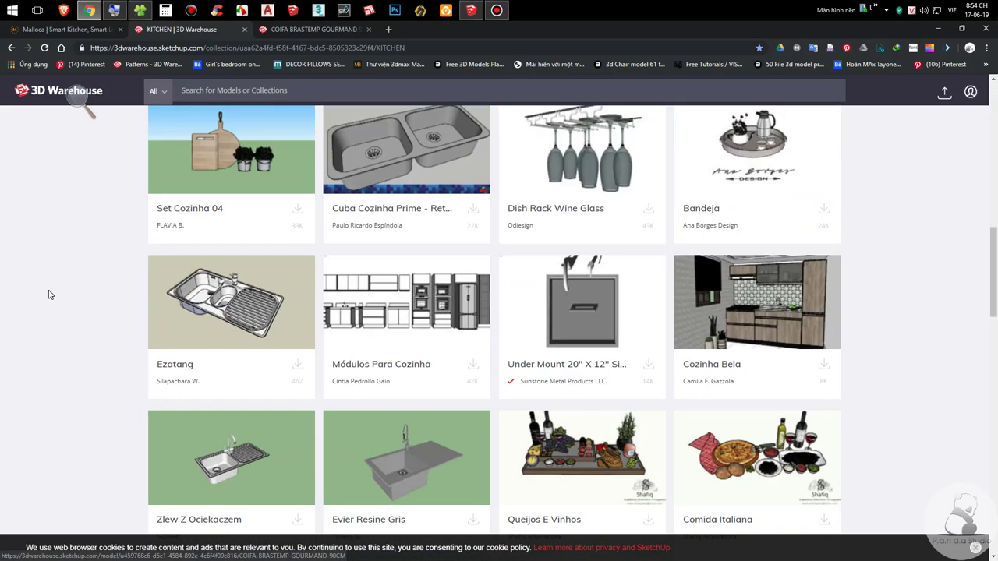
scroll(49, 294, down, 8)
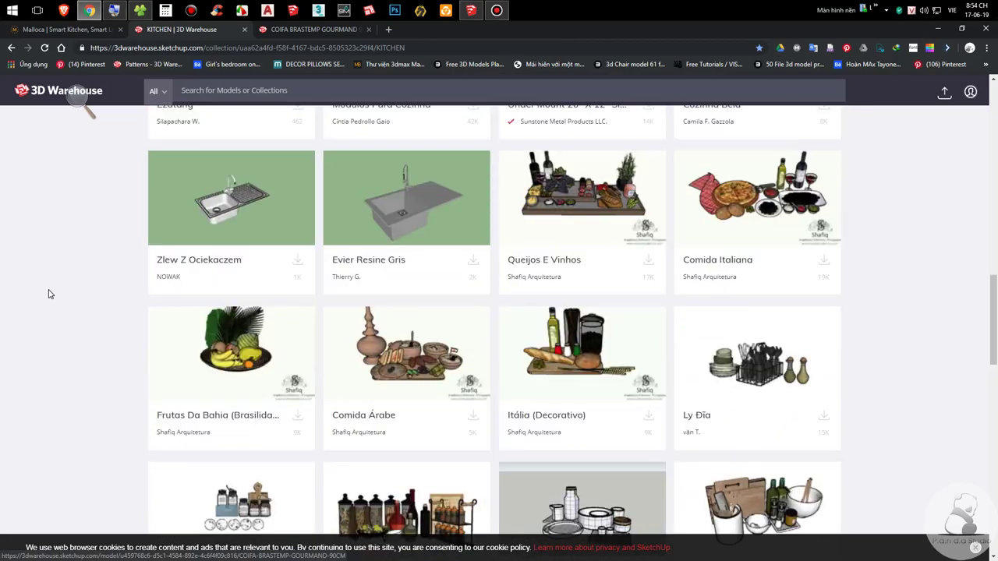
scroll(49, 294, down, 5)
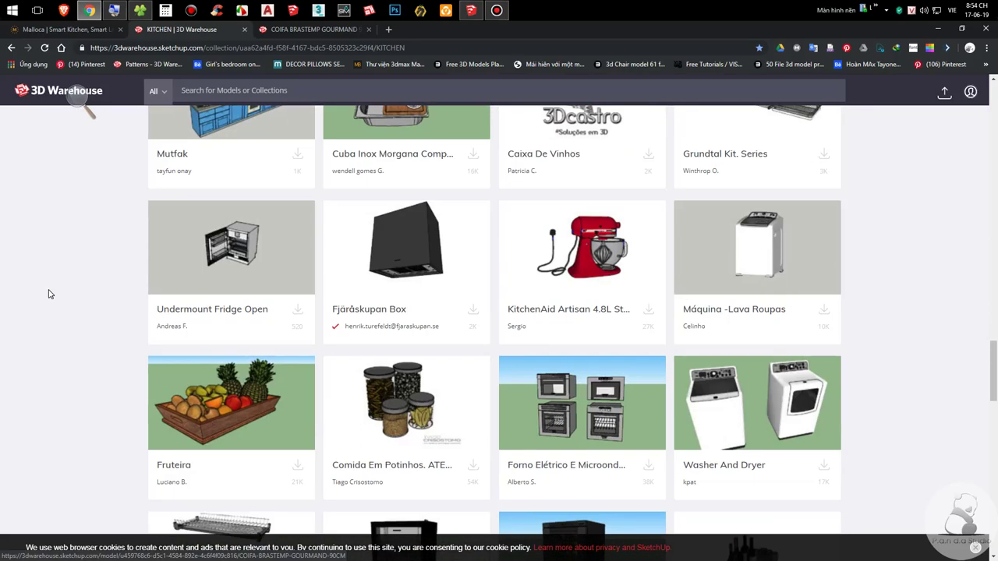
scroll(48, 294, down, 3)
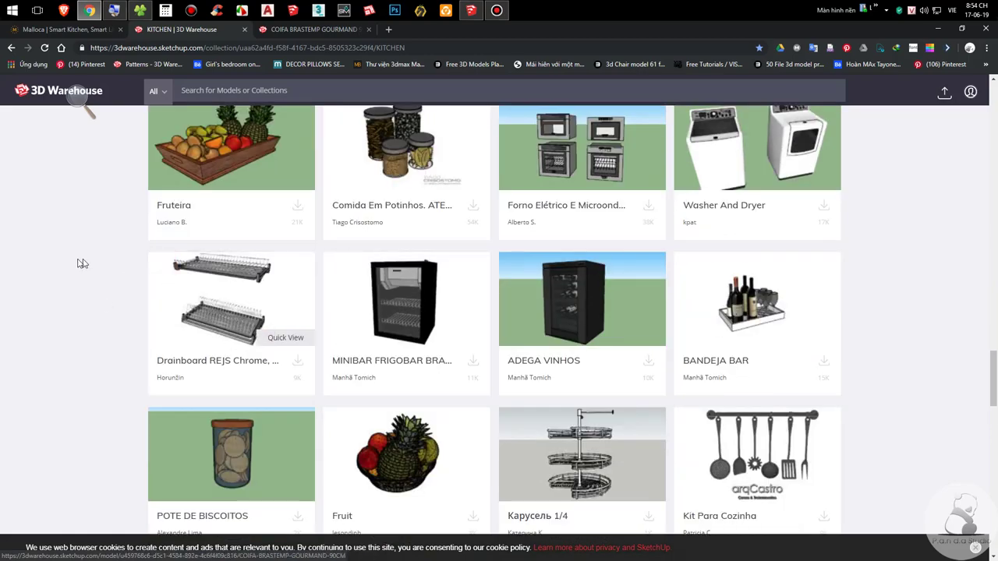
scroll(79, 264, down, 6)
scroll(79, 264, down, 3)
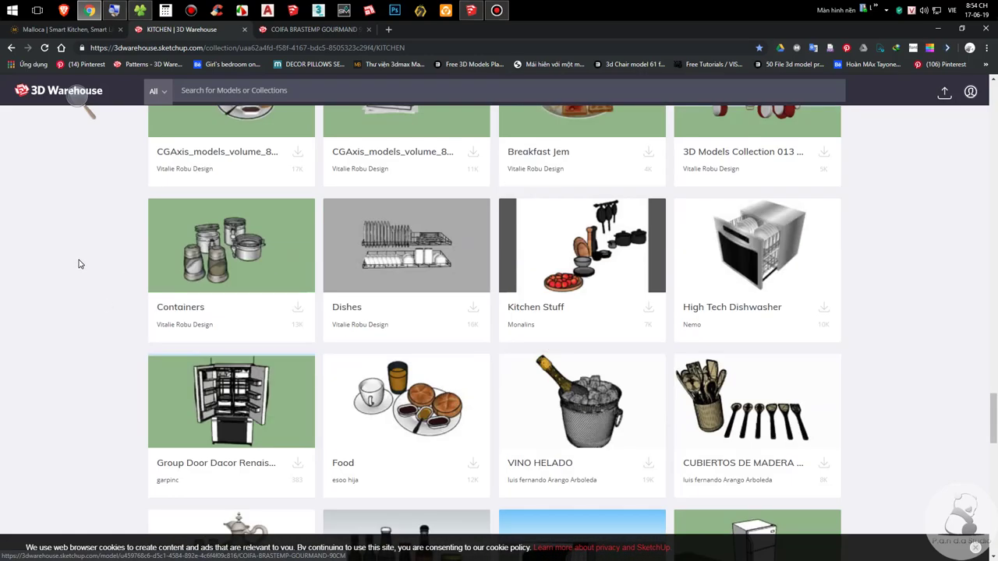
scroll(78, 264, down, 4)
scroll(79, 264, down, 6)
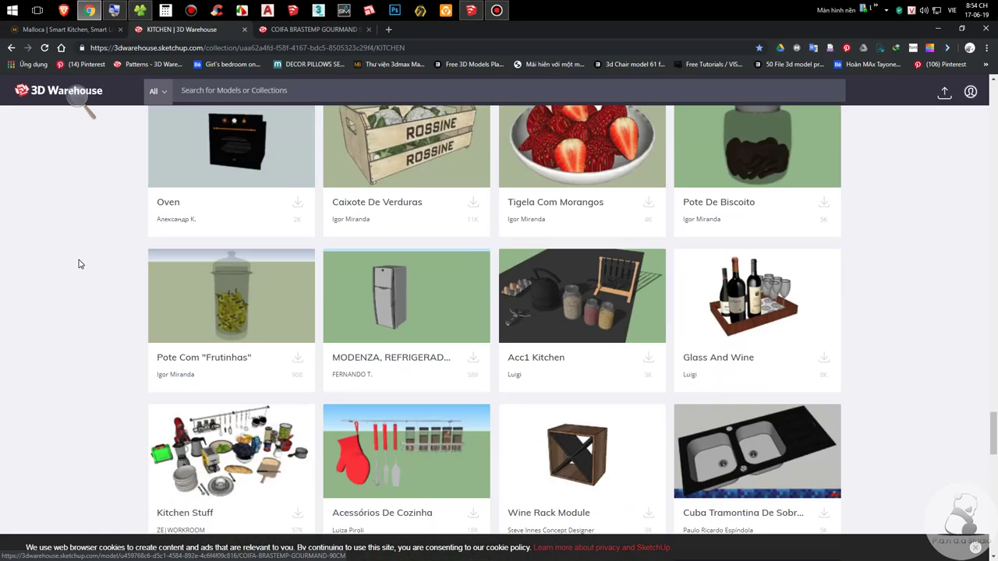
scroll(80, 262, down, 4)
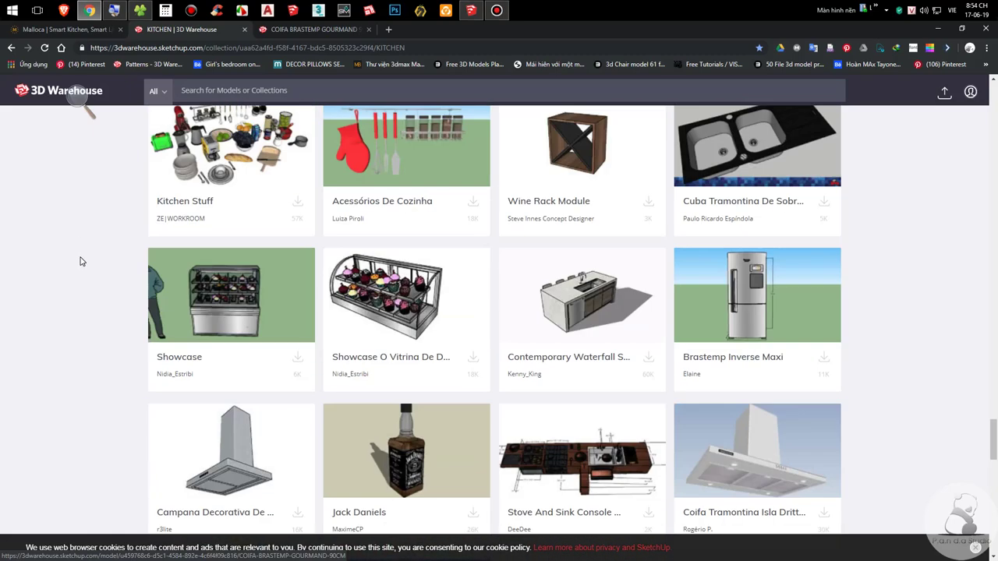
scroll(88, 259, down, 4)
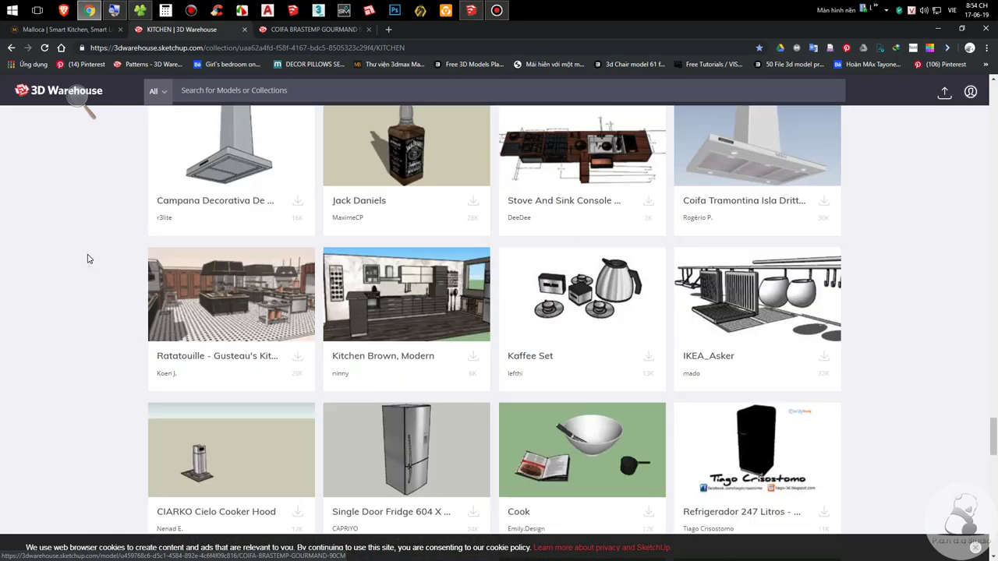
scroll(88, 258, down, 4)
scroll(88, 258, down, 12)
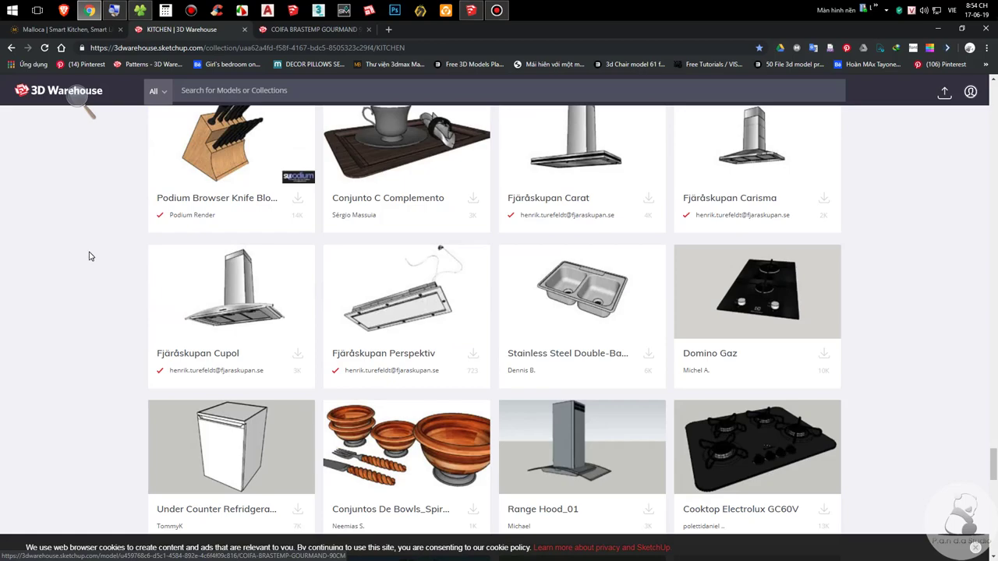
scroll(88, 256, down, 10)
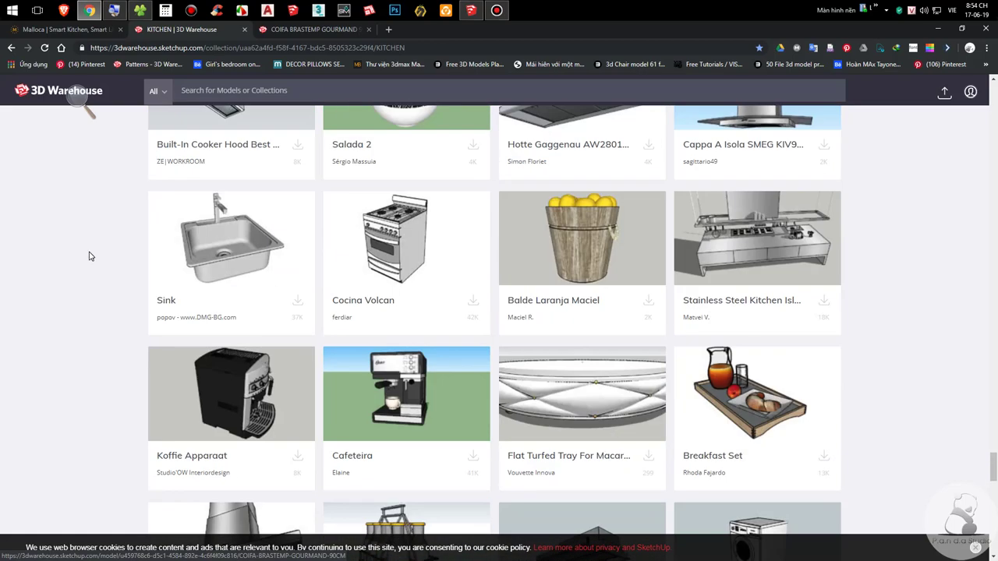
right_click(223, 248)
click(241, 259)
Step: Browse further through the KITCHEN collection and open the BOSCH Gourmet Oven model in a new tab
scroll(1, 241, down, 1)
scroll(2, 242, down, 4)
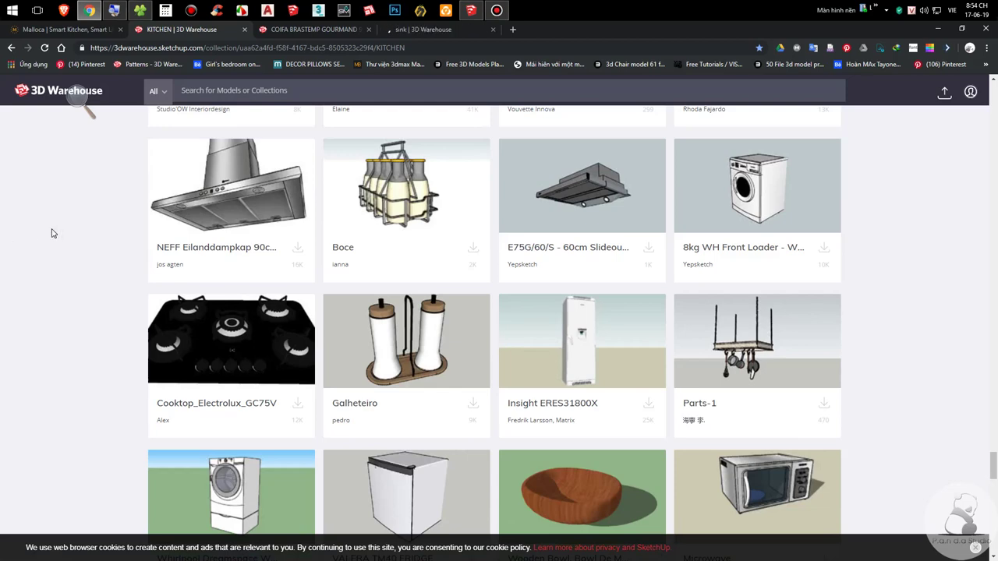
scroll(52, 233, down, 9)
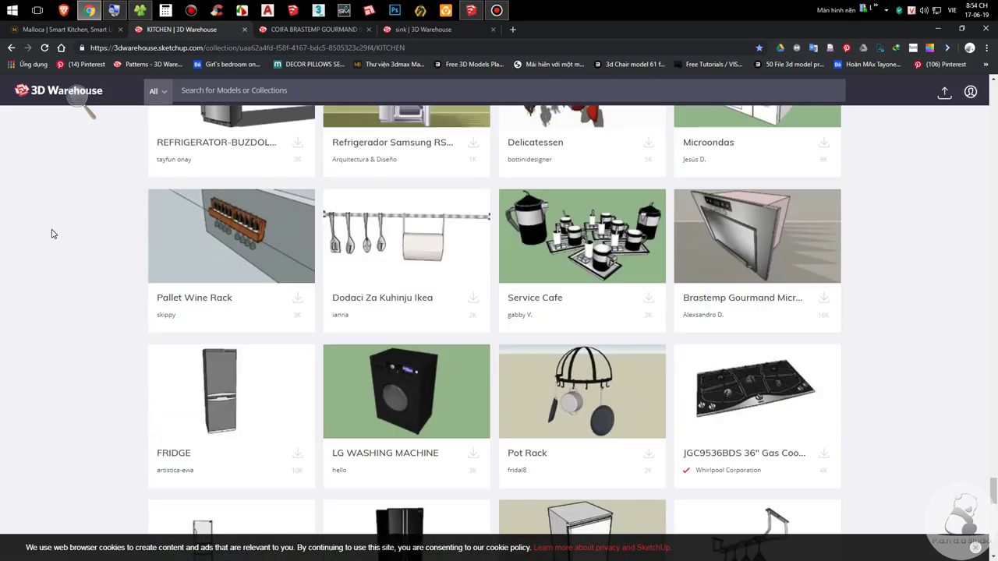
scroll(60, 285, down, 3)
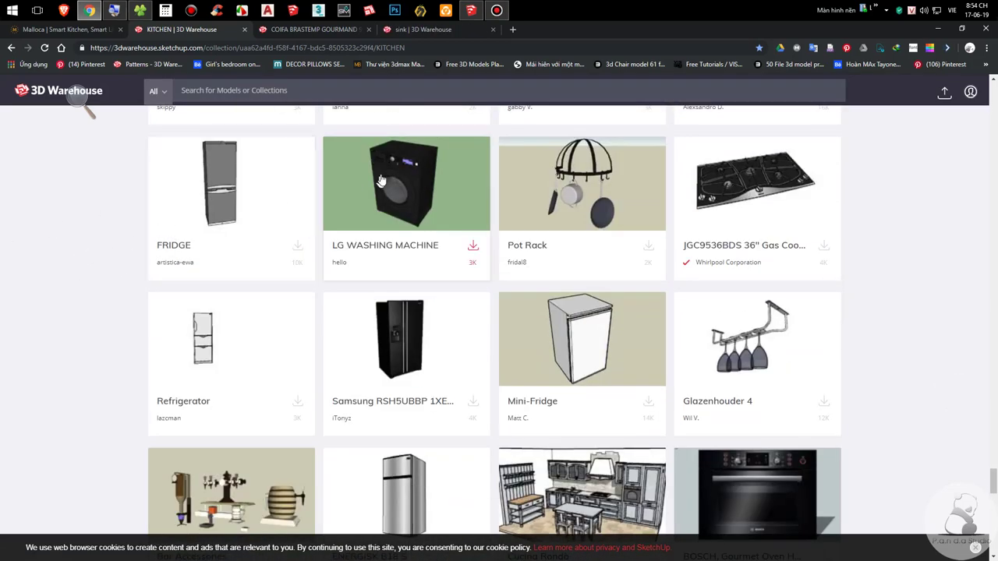
click(986, 64)
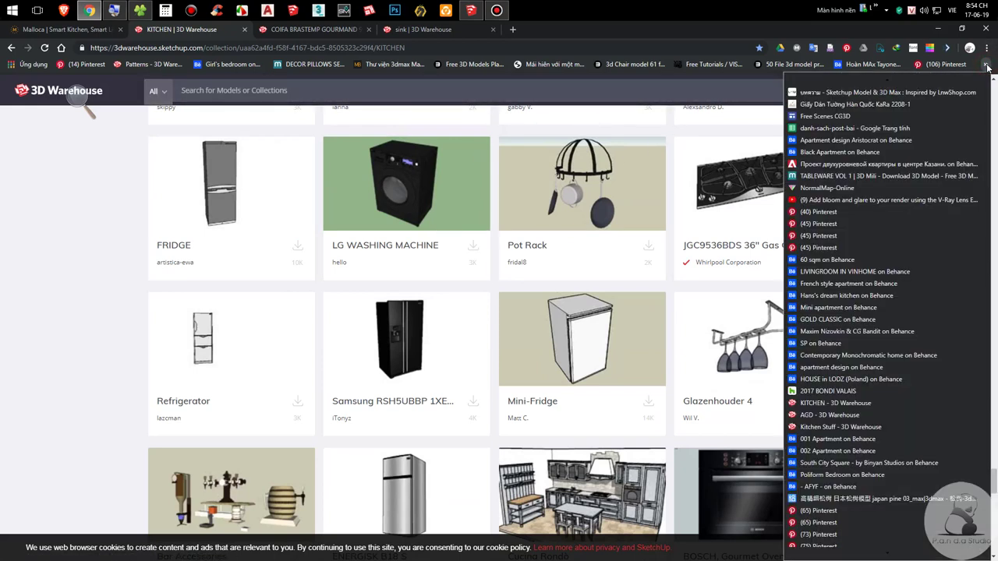
click(301, 92)
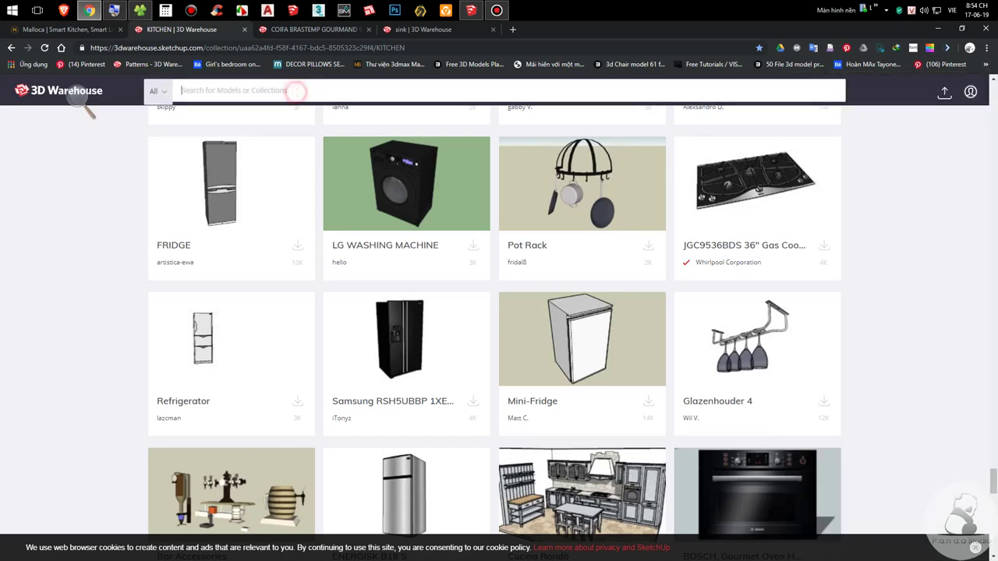
scroll(350, 278, down, 3)
right_click(734, 235)
click(784, 246)
Step: Find a fridge in the KITCHEN collection and open the High-Poly Refridgerator model in a new tab
scroll(919, 312, down, 5)
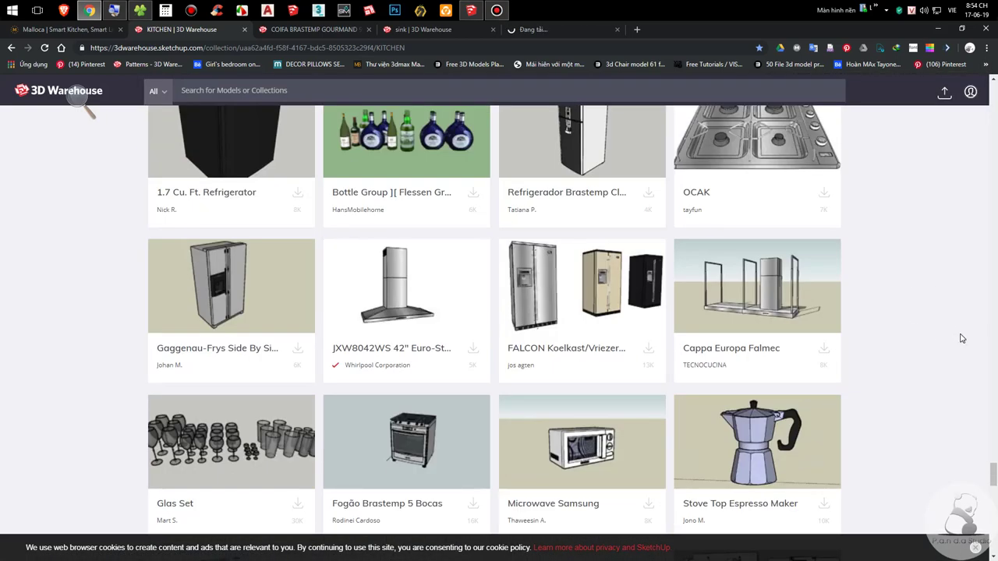
scroll(962, 338, down, 4)
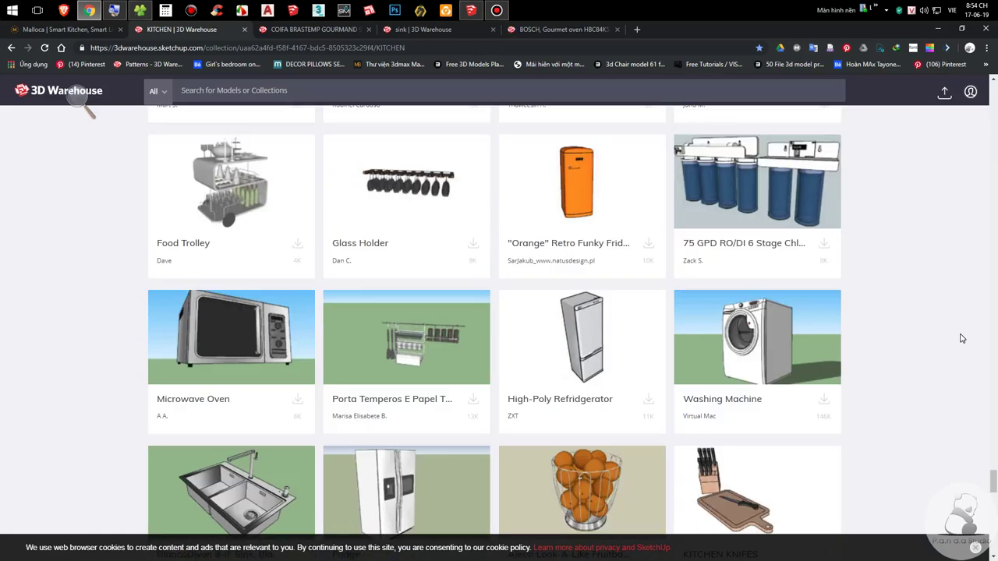
right_click(561, 347)
click(600, 343)
Step: Look further down the KITCHEN collection and open the black double-bowl Kitchen Sink model in a new tab
scroll(886, 358, down, 7)
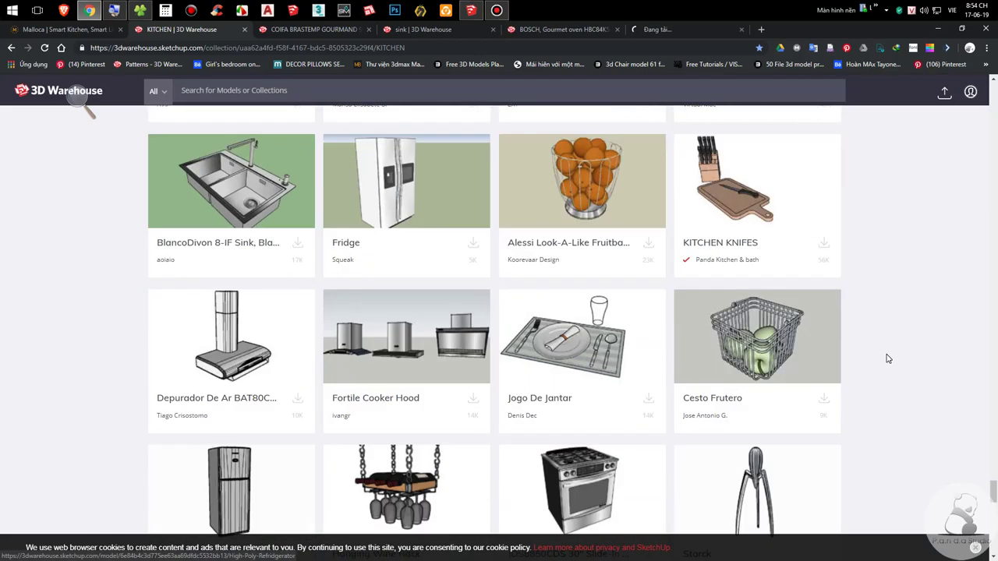
scroll(877, 358, down, 3)
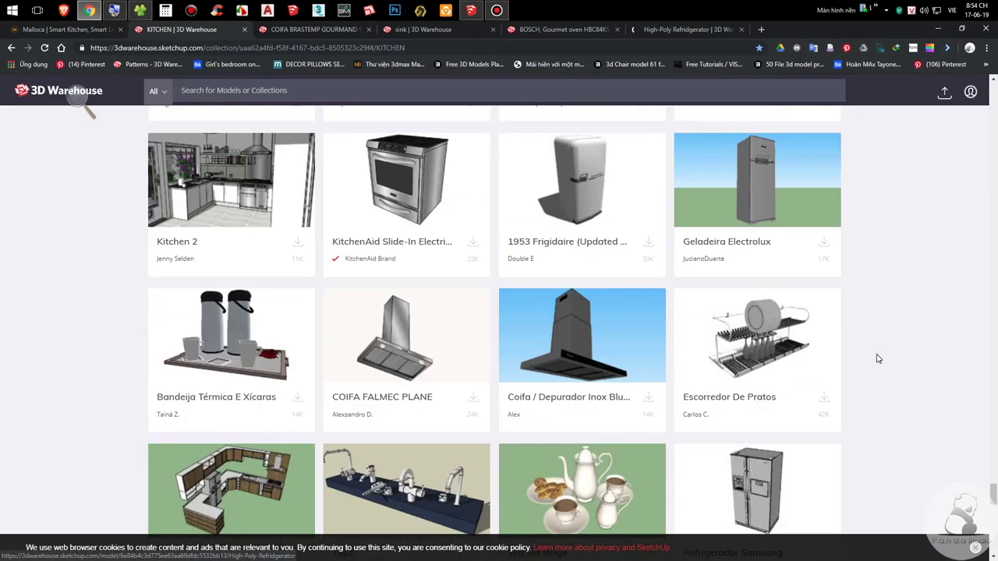
scroll(878, 358, down, 5)
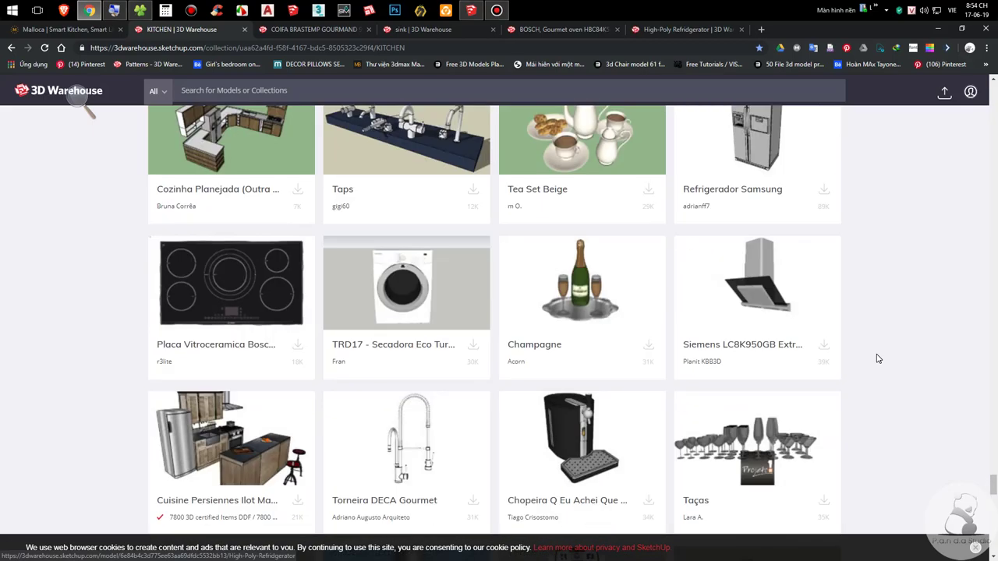
scroll(877, 359, down, 4)
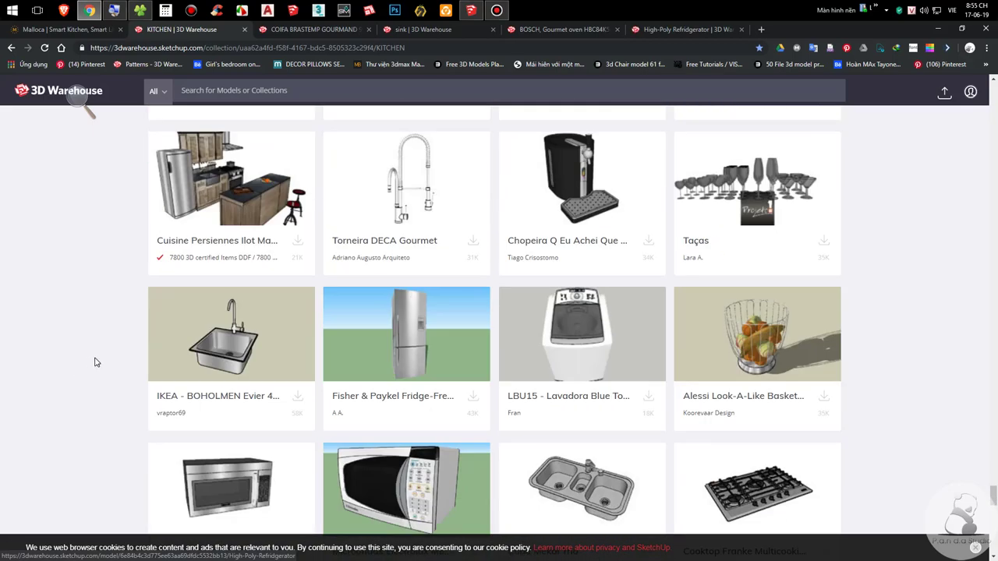
scroll(95, 361, down, 5)
scroll(101, 363, down, 5)
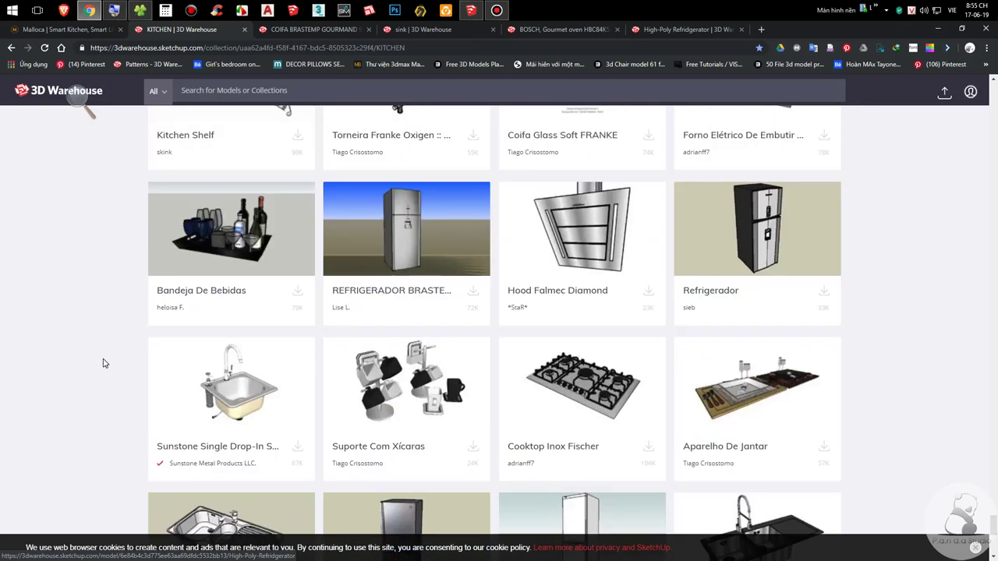
scroll(106, 364, down, 4)
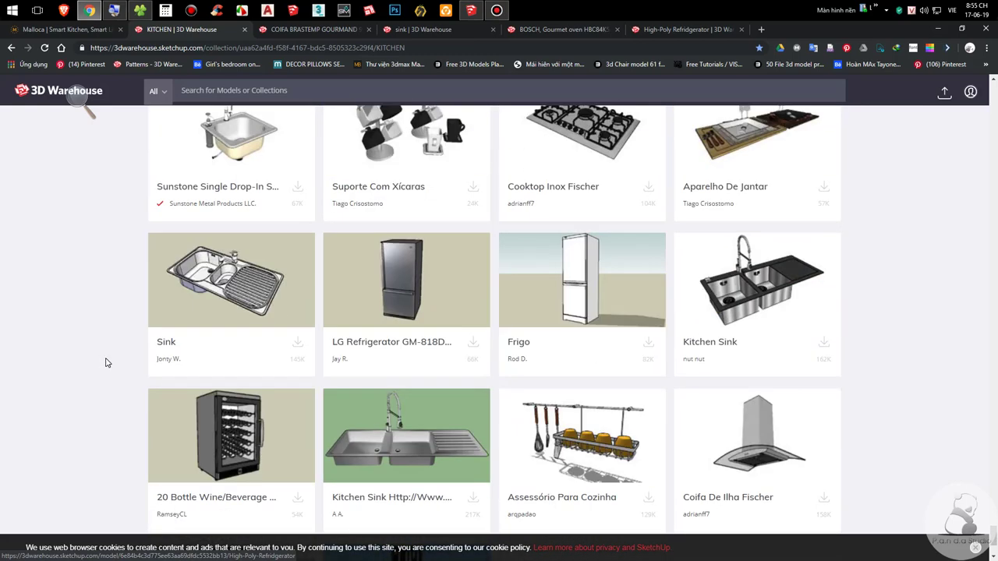
right_click(754, 253)
click(788, 262)
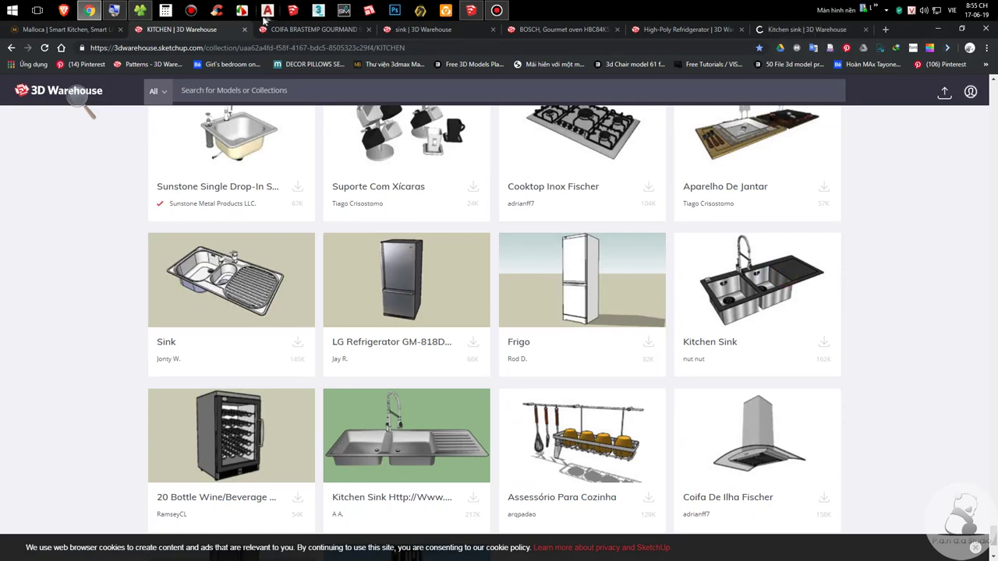
Step: Download the COIFA BRASTEMP GOURMAND 90CM hood as a SketchUp file to the Desktop, accepting the 3D Warehouse terms
key(ctrl+Tab)
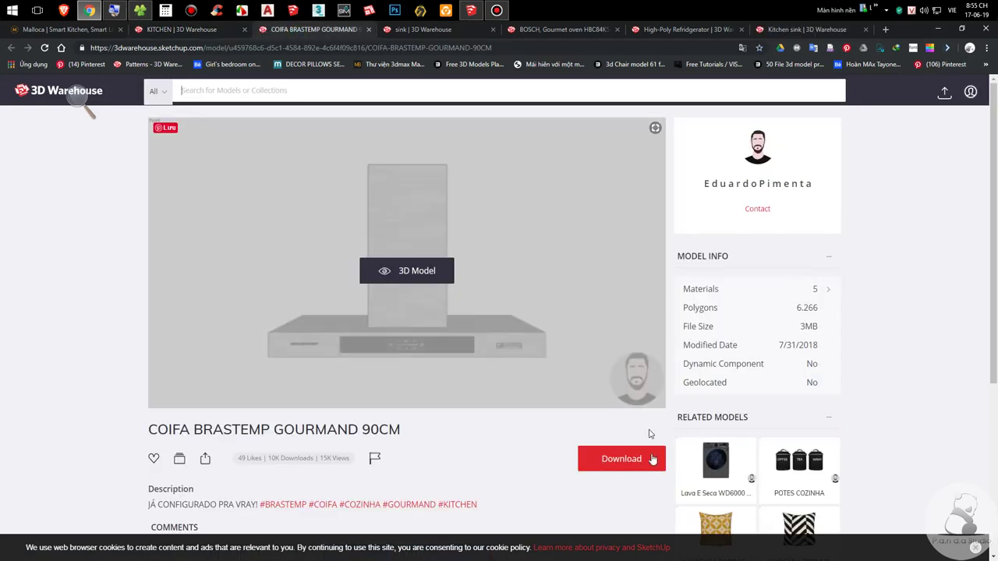
click(633, 460)
click(615, 490)
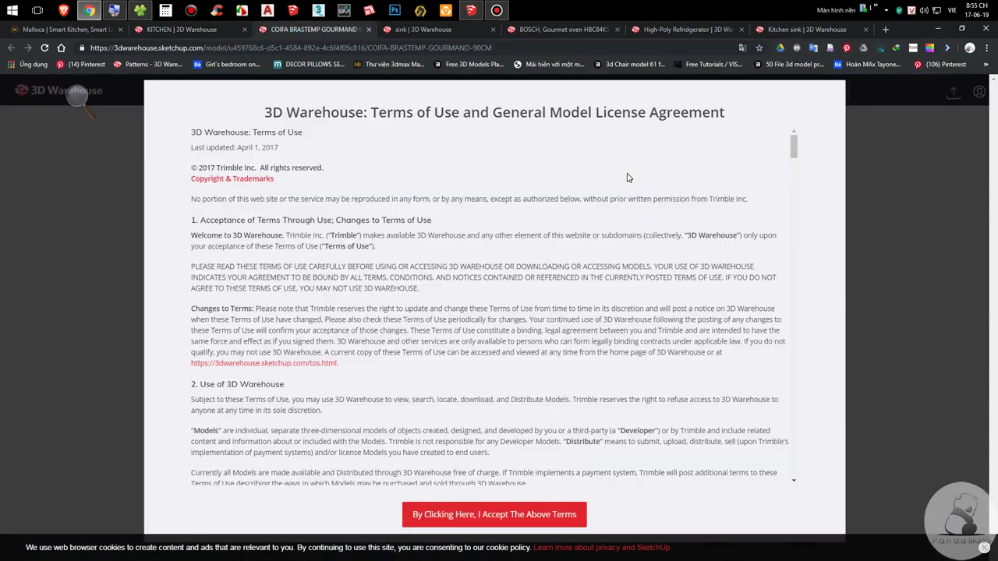
click(527, 518)
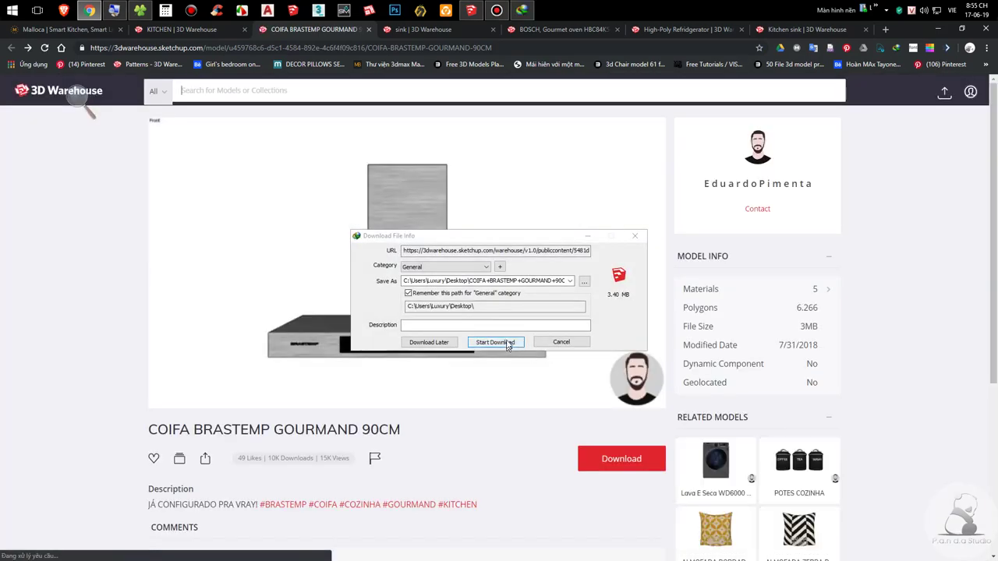
click(505, 342)
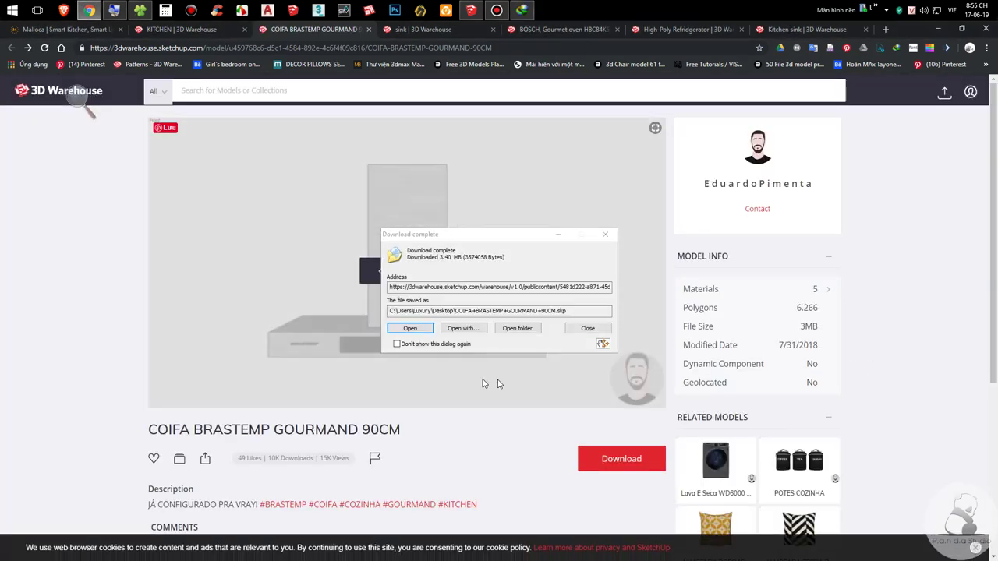
Step: Open the downloaded COIFA BRASTEMP GOURMAND 90CM hood file in SketchUp
click(410, 328)
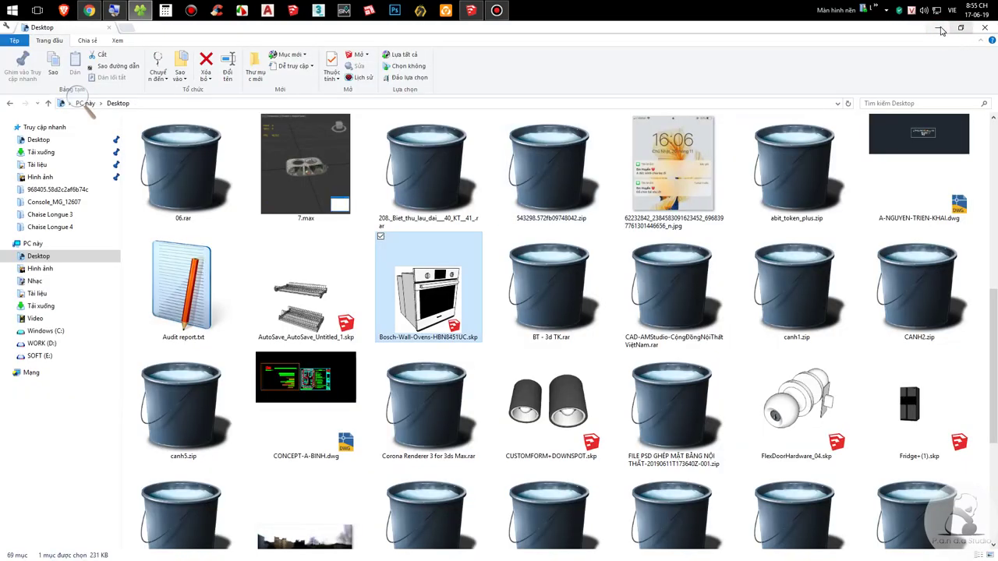
click(937, 27)
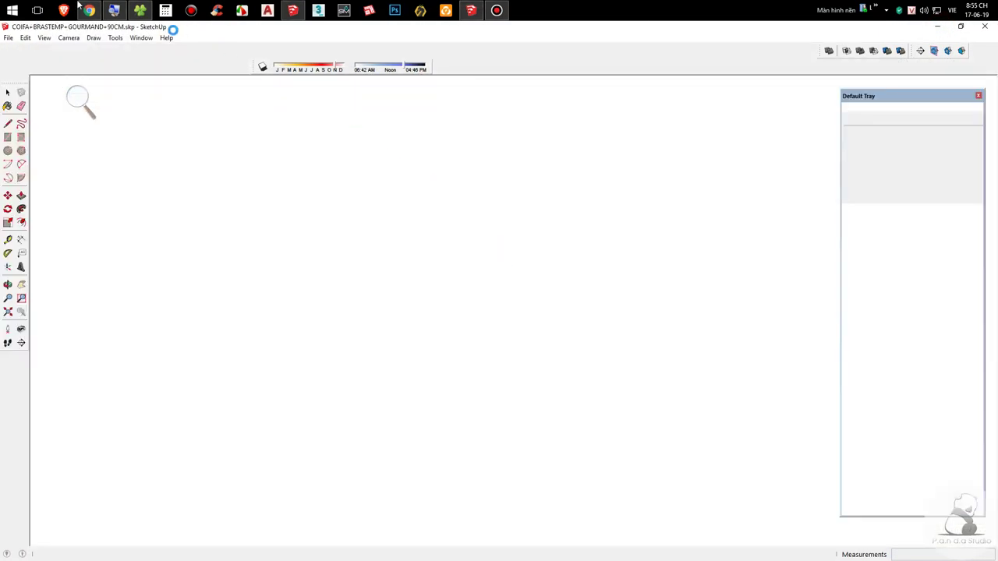
Step: Switch to Zalo and log in, entering the account password and choosing the QR-code option
click(12, 10)
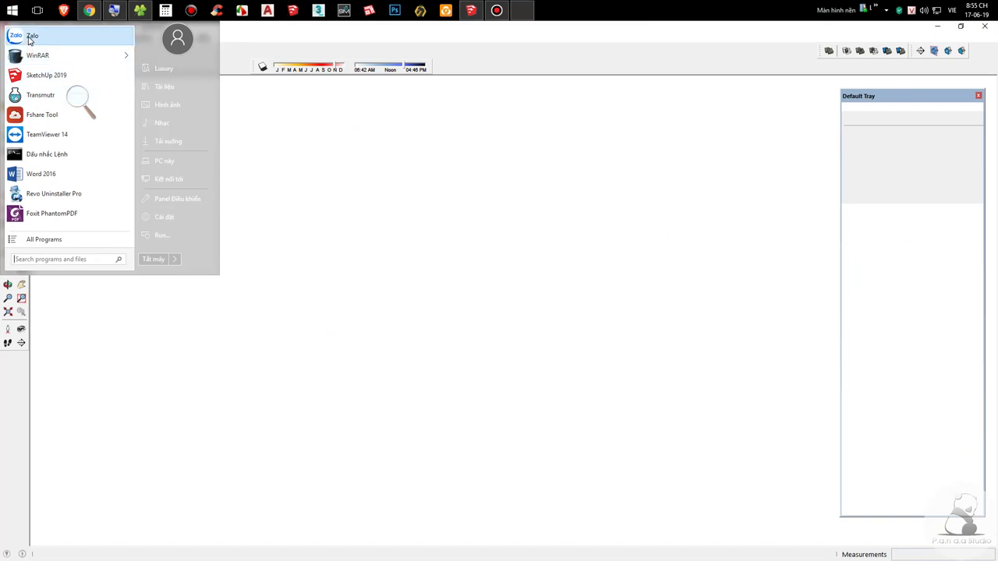
click(29, 37)
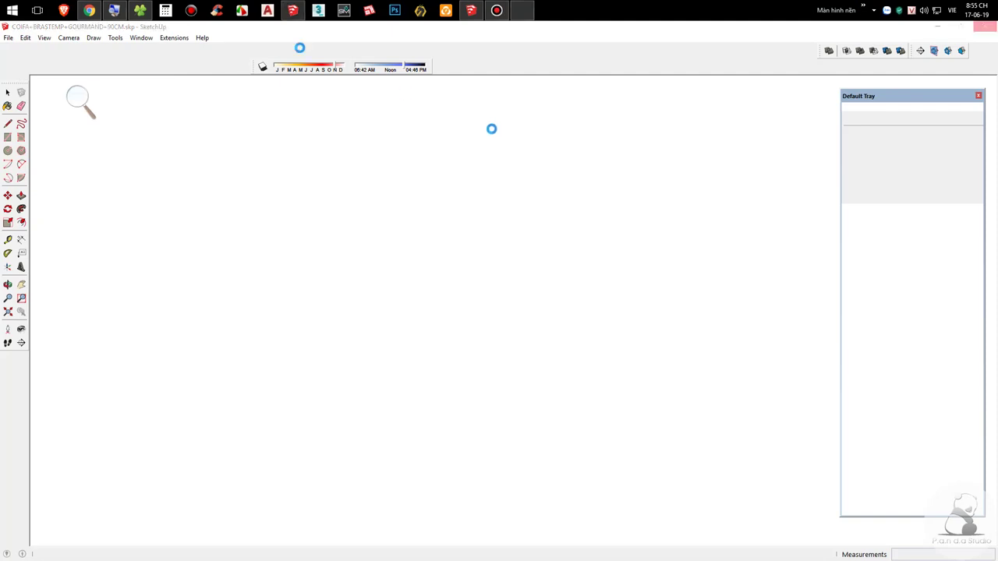
mouse_move(139, 13)
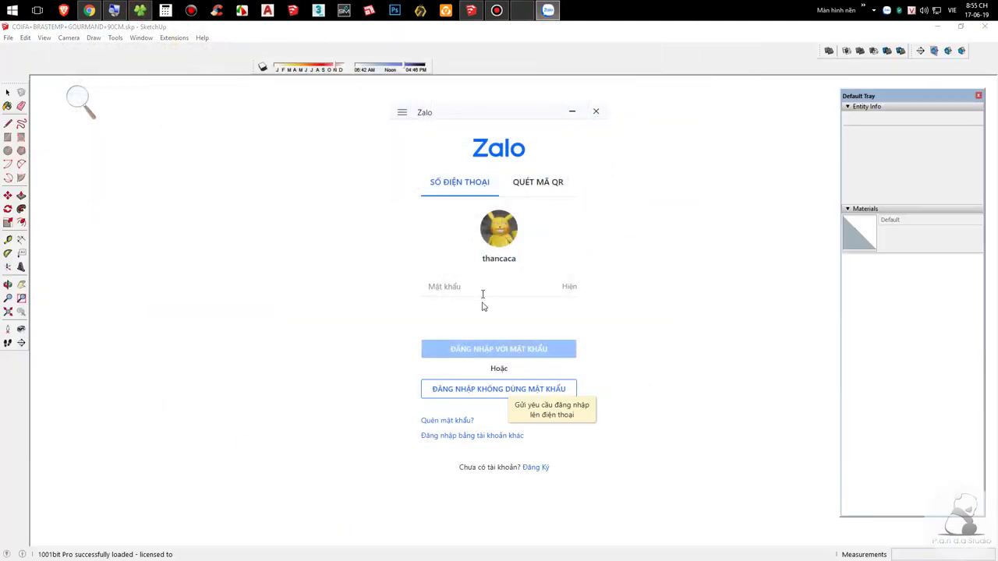
click(478, 288)
text(•••••)
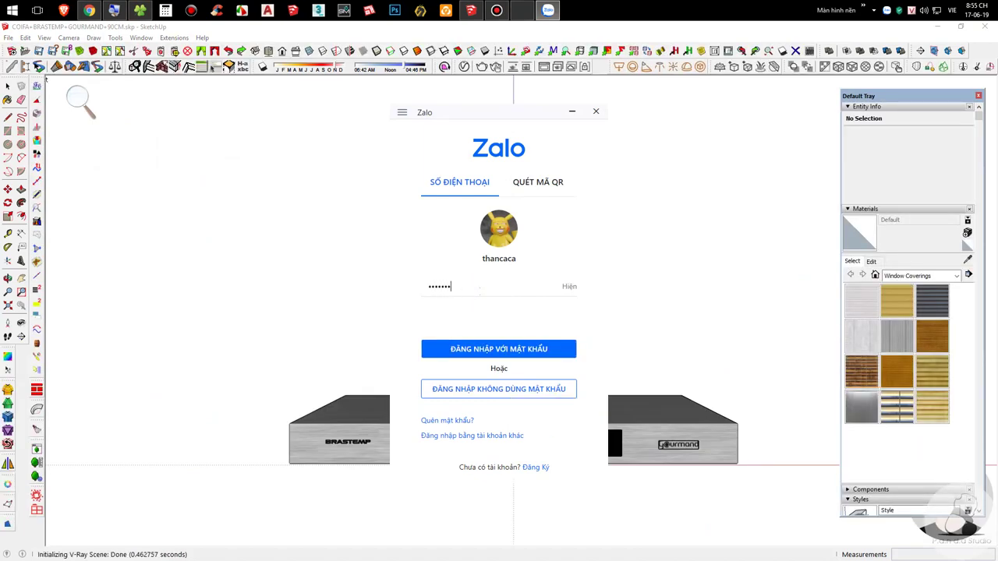
key(Return)
click(546, 187)
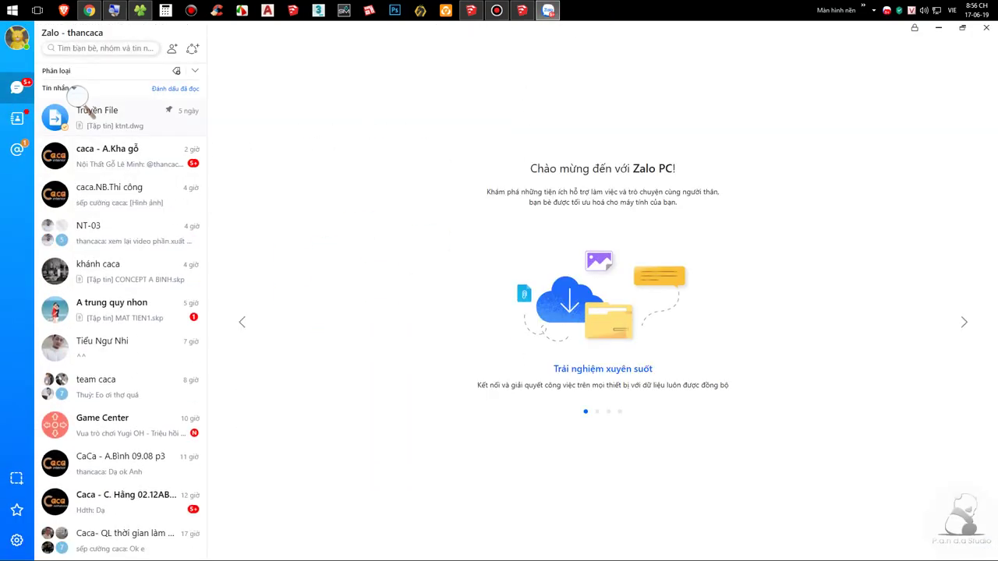
Step: Search the Zalo contacts for the recipient and open the chat with that contact
click(80, 45)
text(tr)
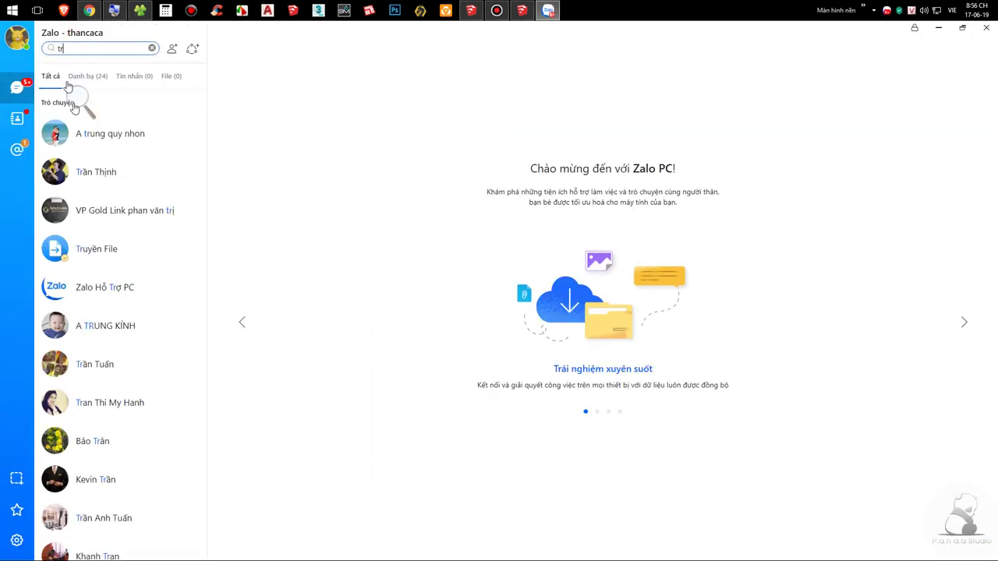
click(98, 171)
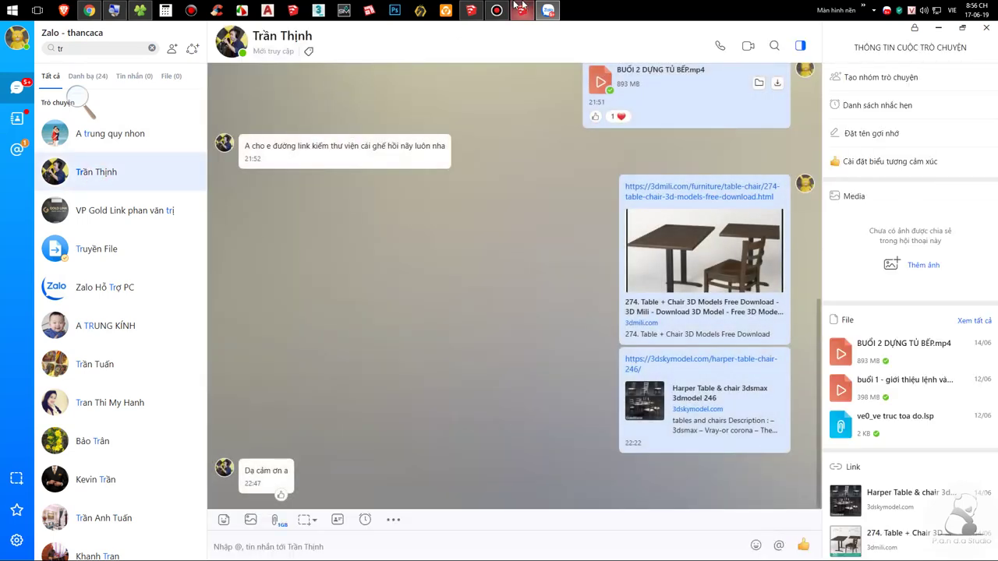
Step: Switch to the hood model in SketchUp, select the hood and run V-Ray's cleanup tool, purging unused materials and component definitions
click(521, 10)
scroll(529, 302, down, 5)
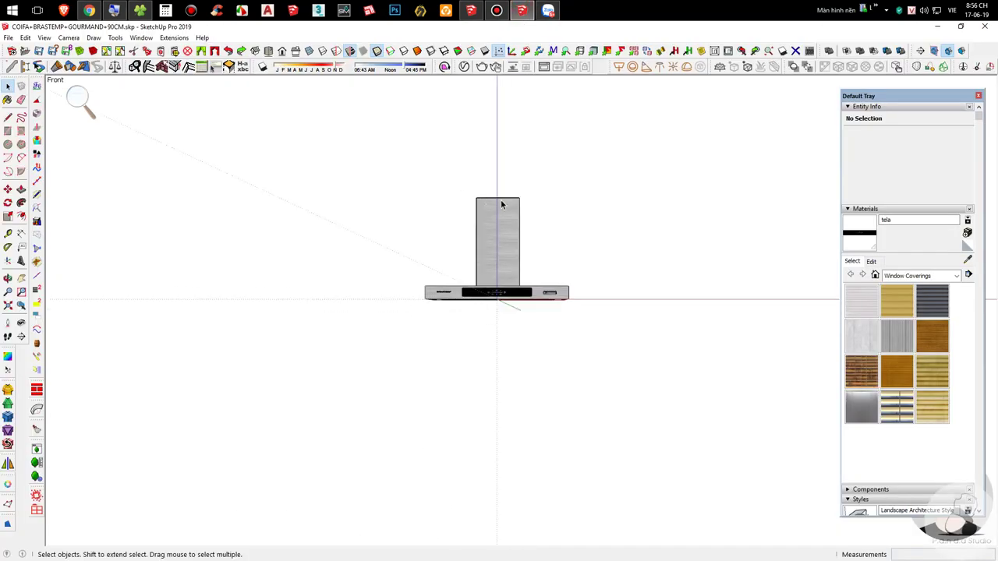
drag(174, 123, 719, 440)
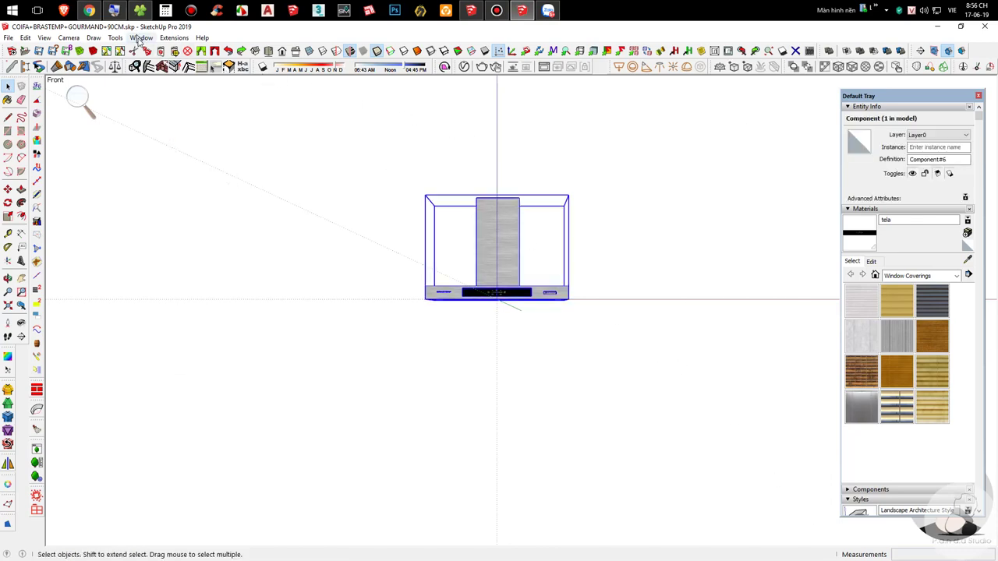
click(182, 39)
mouse_move(269, 55)
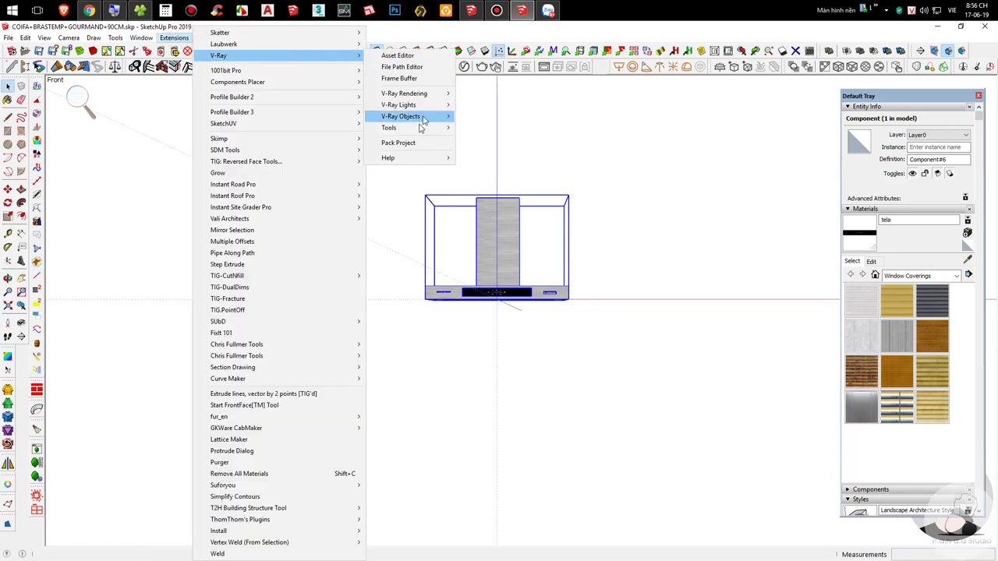
mouse_move(417, 127)
click(514, 139)
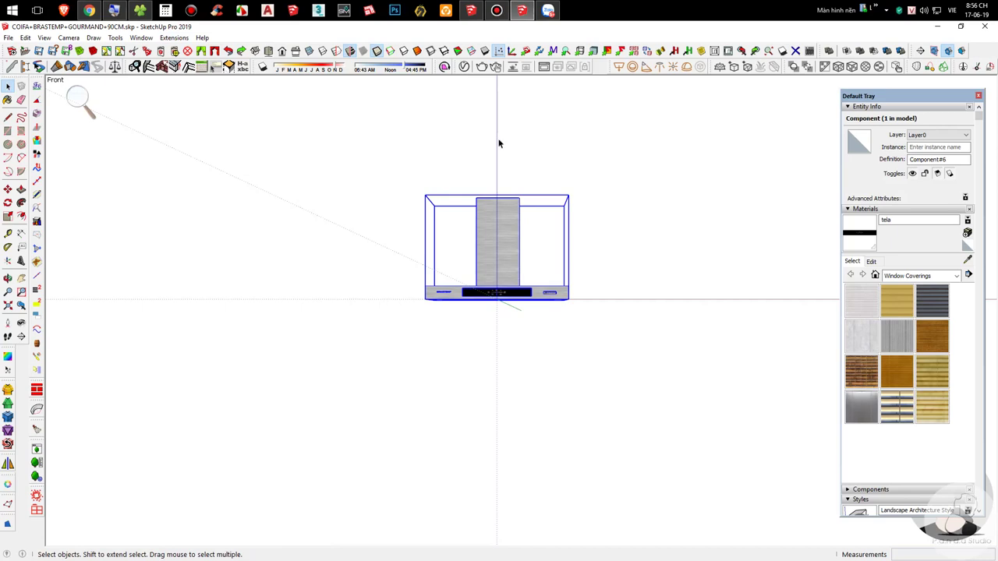
click(530, 322)
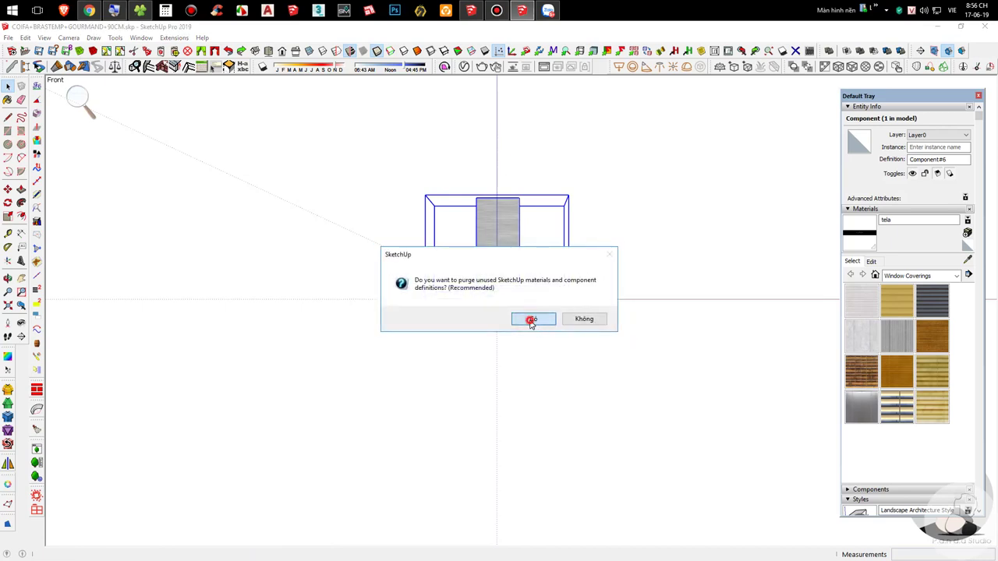
click(531, 321)
Step: Select the entire hood component again and copy it to the clipboard
middle_drag(530, 323, 402, 385)
middle_drag(423, 341, 402, 385)
scroll(425, 340, down, 3)
click(611, 302)
drag(363, 217, 765, 511)
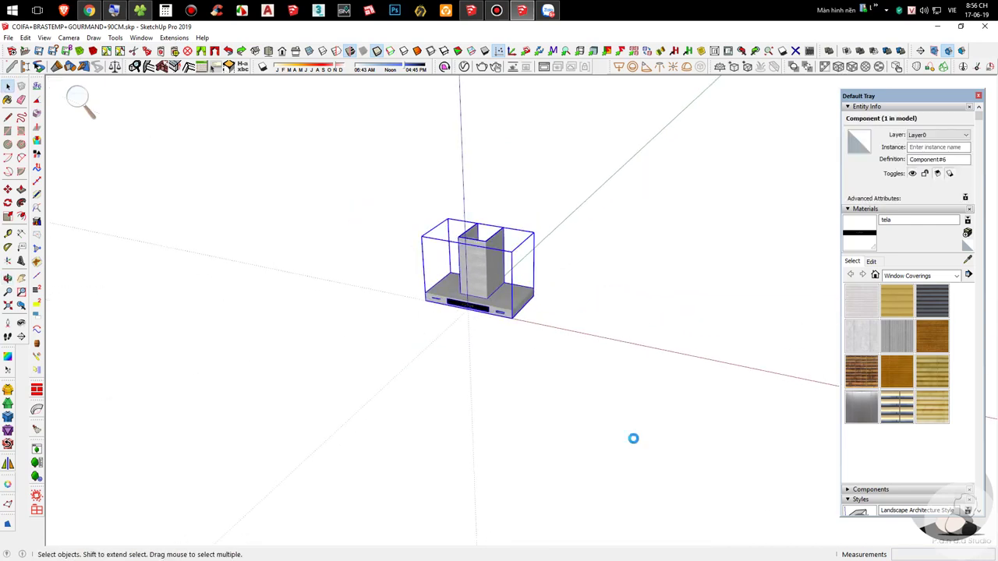
Step: Save the purged hood model over its COIFA+BRASTEMP+GOURMAND+90CM.skp file on the Desktop and close it
click(5, 26)
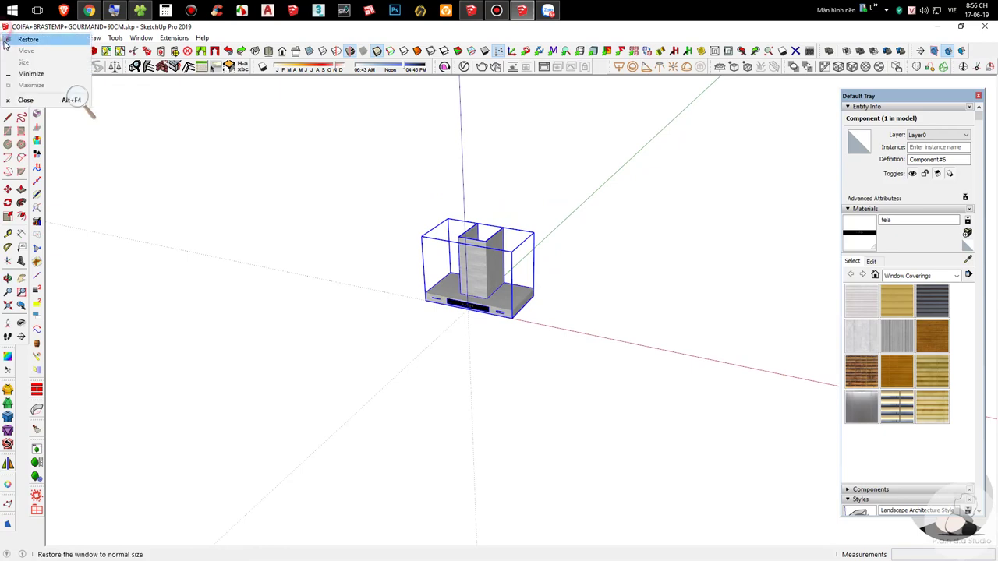
click(286, 159)
click(9, 37)
click(31, 101)
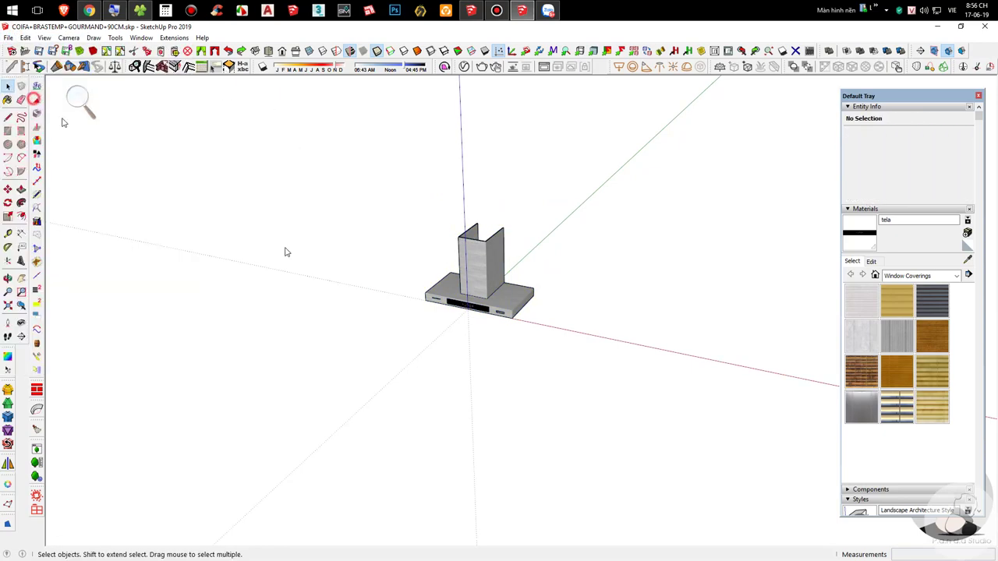
click(252, 519)
click(160, 471)
click(908, 546)
click(525, 298)
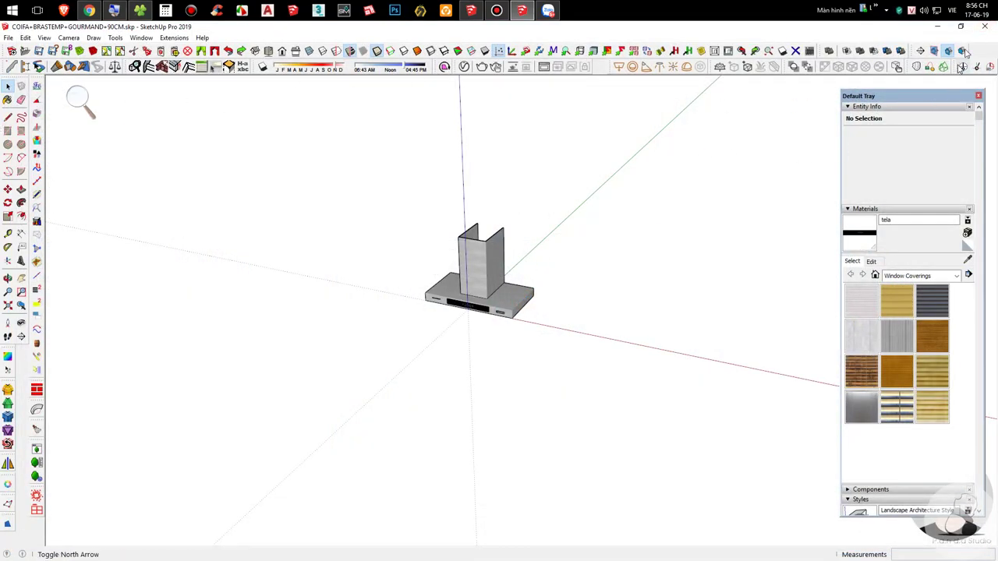
click(979, 27)
Step: Delete the hood's .skb backup from the Desktop folder and put COIFA+BRASTEMP+GOURMAND+90CM.skp into the open Zalo chat
click(141, 10)
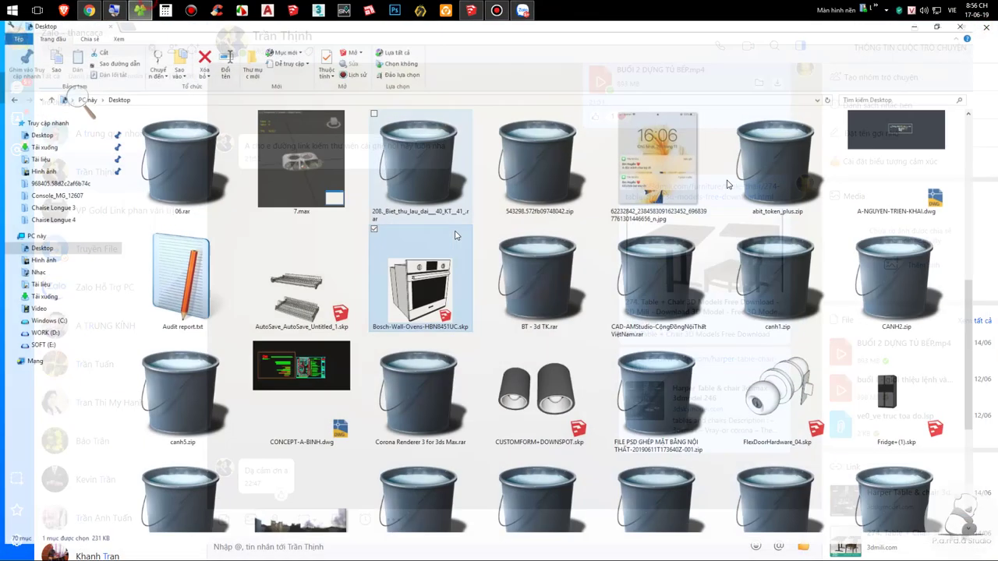
click(960, 29)
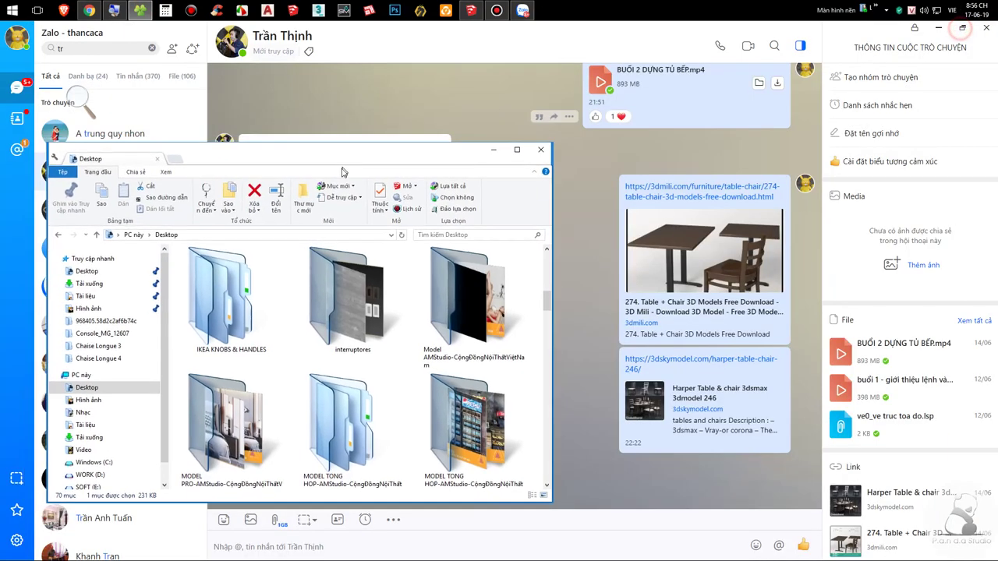
click(546, 497)
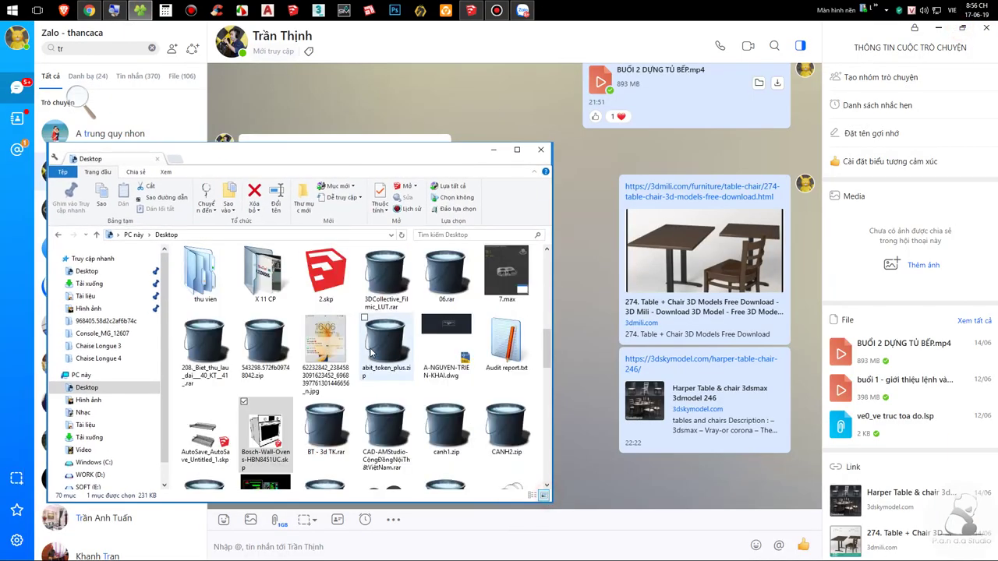
scroll(347, 400, down, 8)
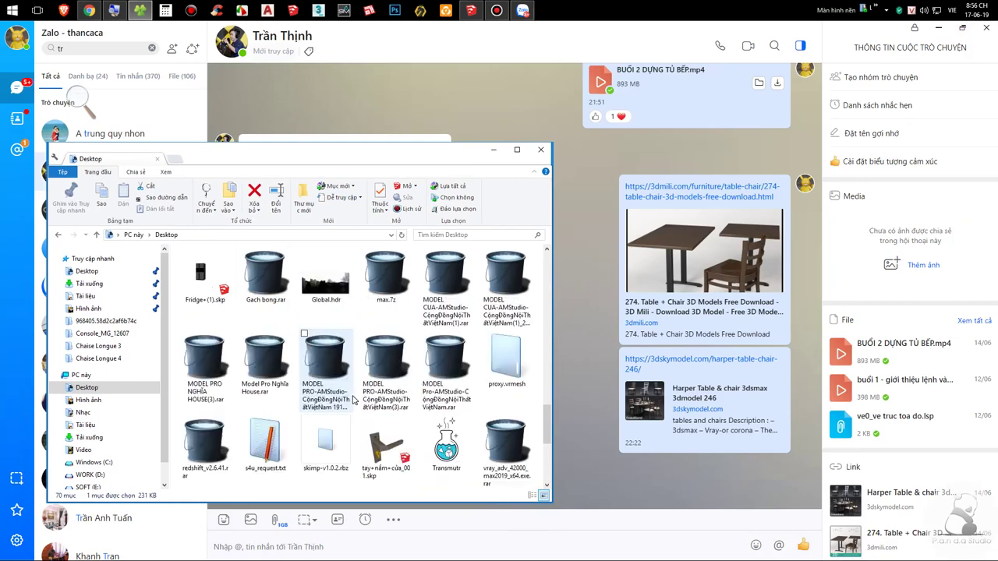
click(332, 443)
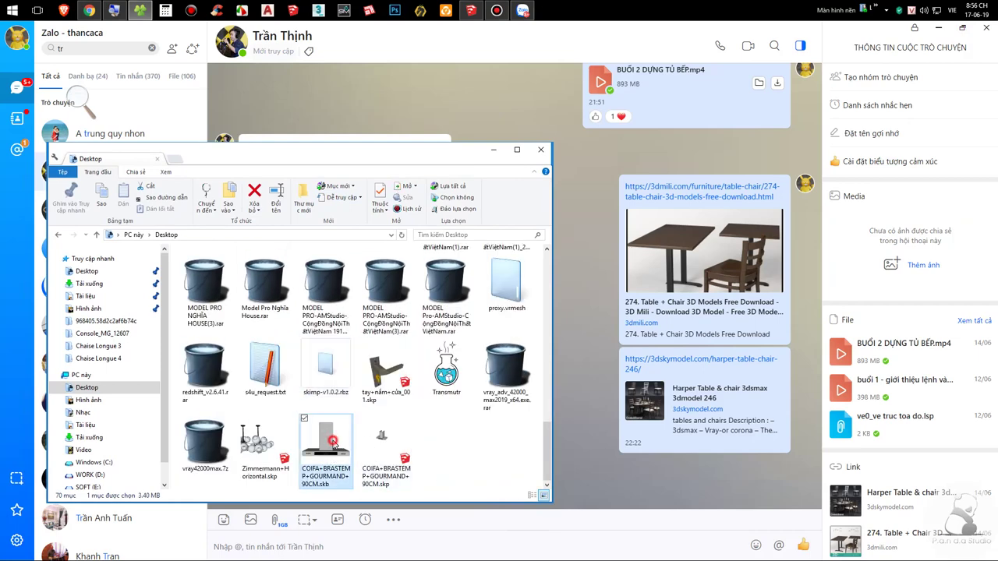
mouse_move(334, 456)
mouse_down()
mouse_move(620, 460)
mouse_move(588, 311)
mouse_up()
Step: Switch to the a binh.skp kitchen model and paste the hood inside the wall-cabinet group, in front of the doors beside the open shelves
click(938, 28)
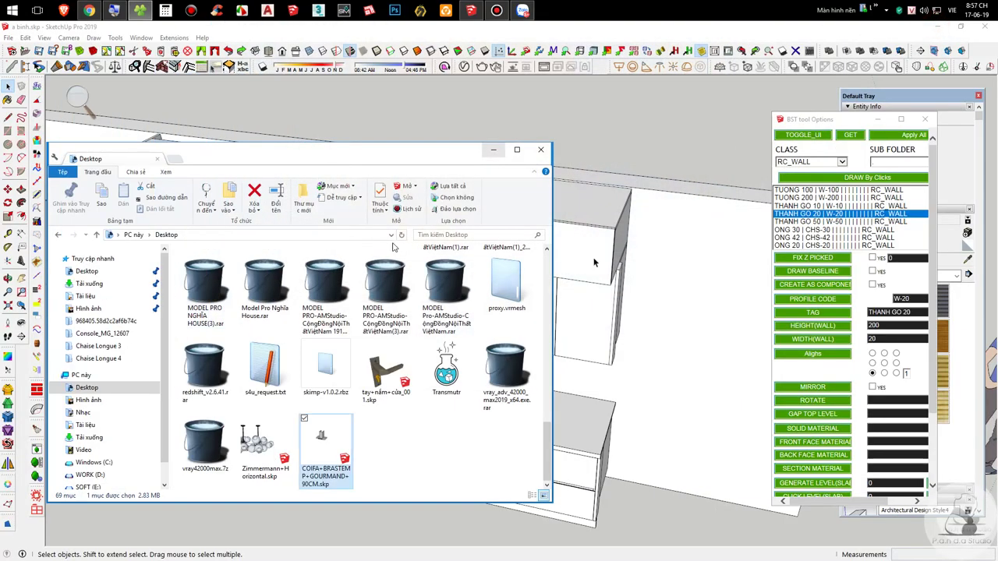
click(494, 149)
middle_drag(512, 272, 458, 296)
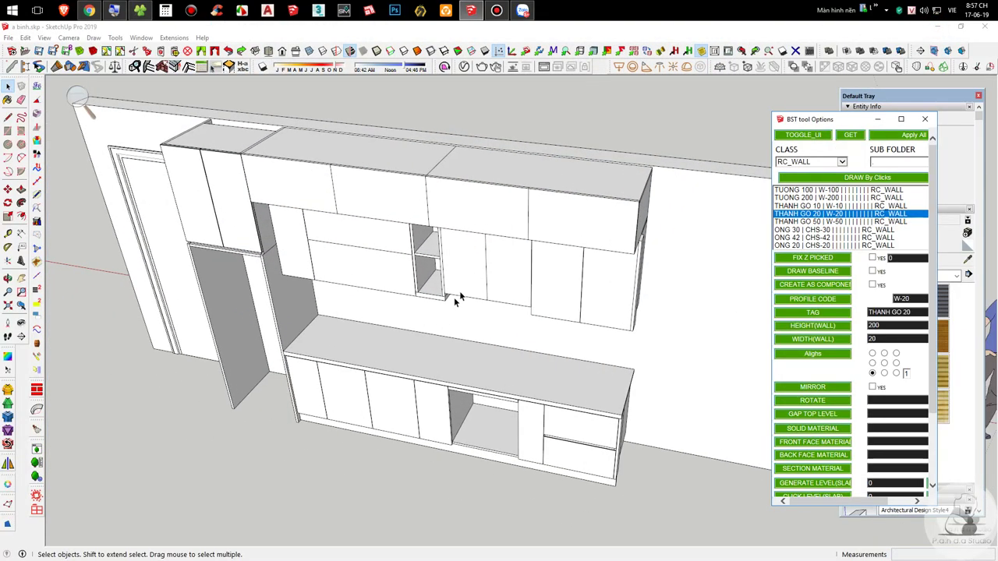
scroll(473, 272, up, 5)
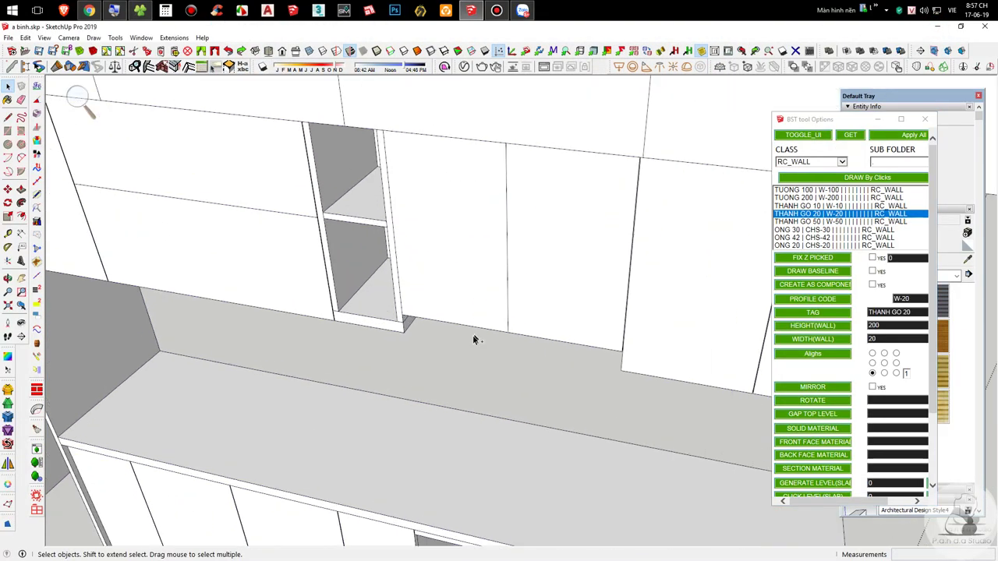
click(479, 305)
double_click(479, 303)
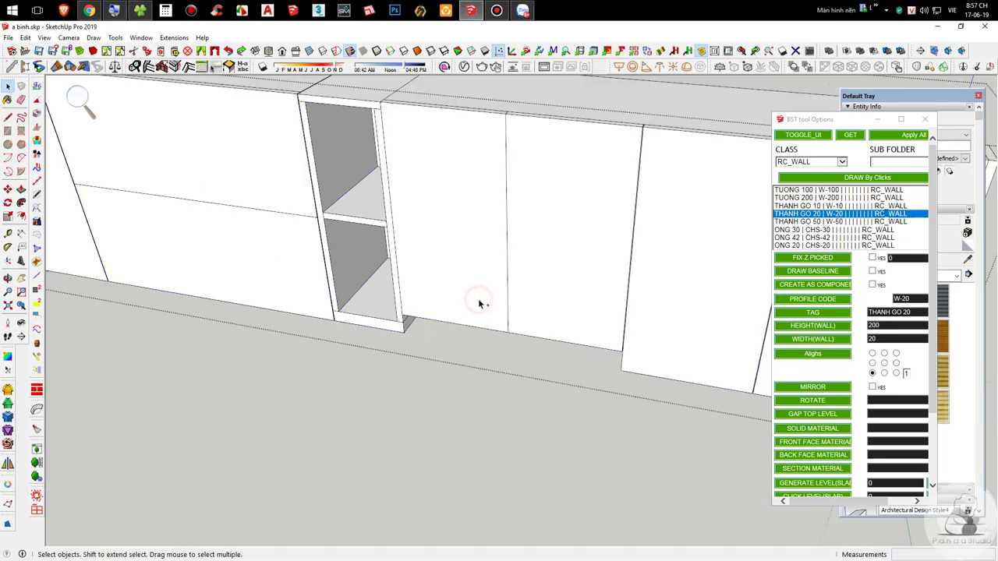
key(ctrl+v)
click(609, 411)
Step: Move the hood by its lower front corner onto the lower front corner of the open-shelf unit in the wall cabinets
middle_drag(503, 256, 530, 416)
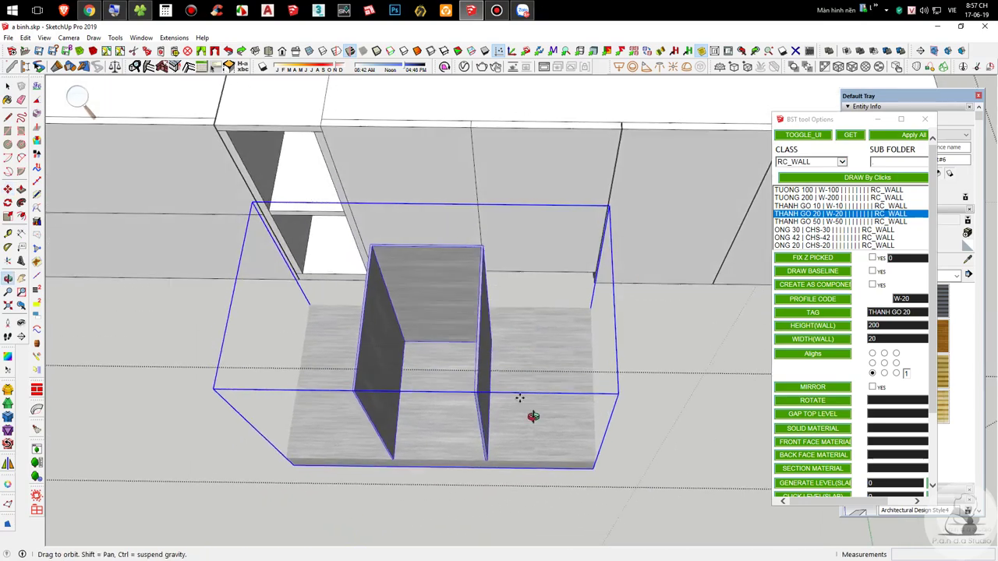
key(q)
middle_drag(431, 284, 430, 138)
key(m)
shift+middle_drag(456, 107, 402, 367)
scroll(343, 307, up, 1)
scroll(249, 363, up, 3)
middle_drag(239, 357, 423, 347)
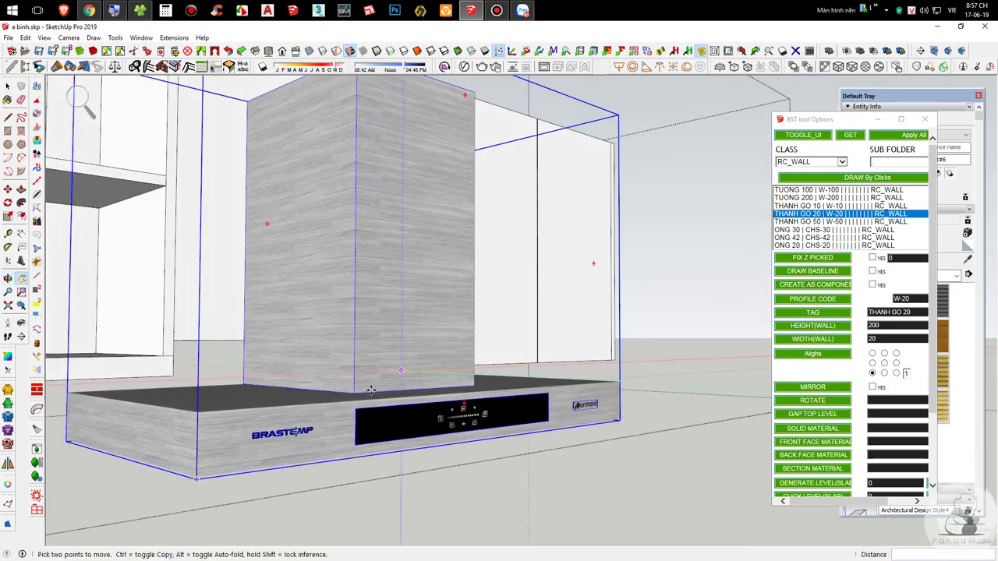
scroll(198, 478, up, 10)
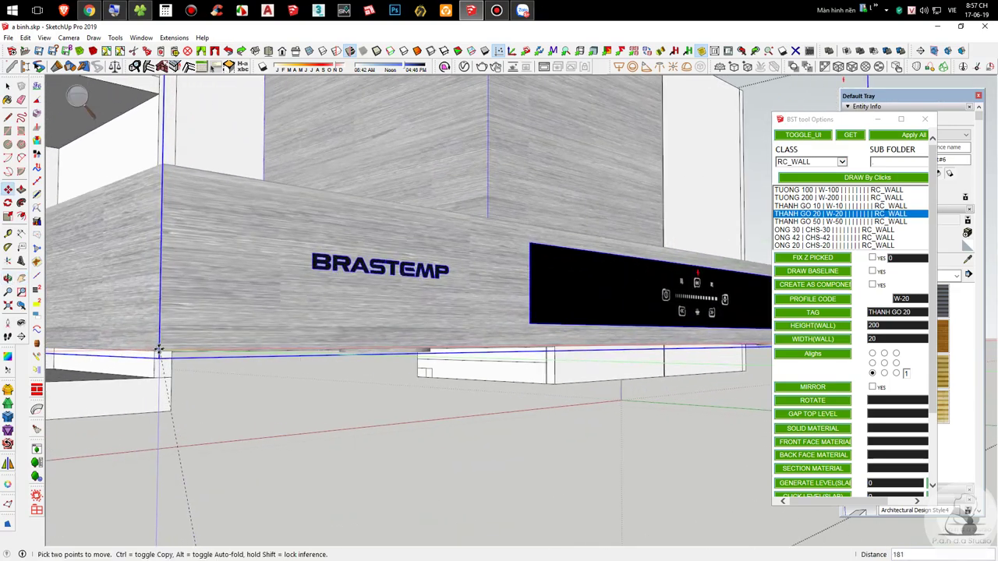
scroll(176, 411, down, 5)
scroll(171, 403, up, 8)
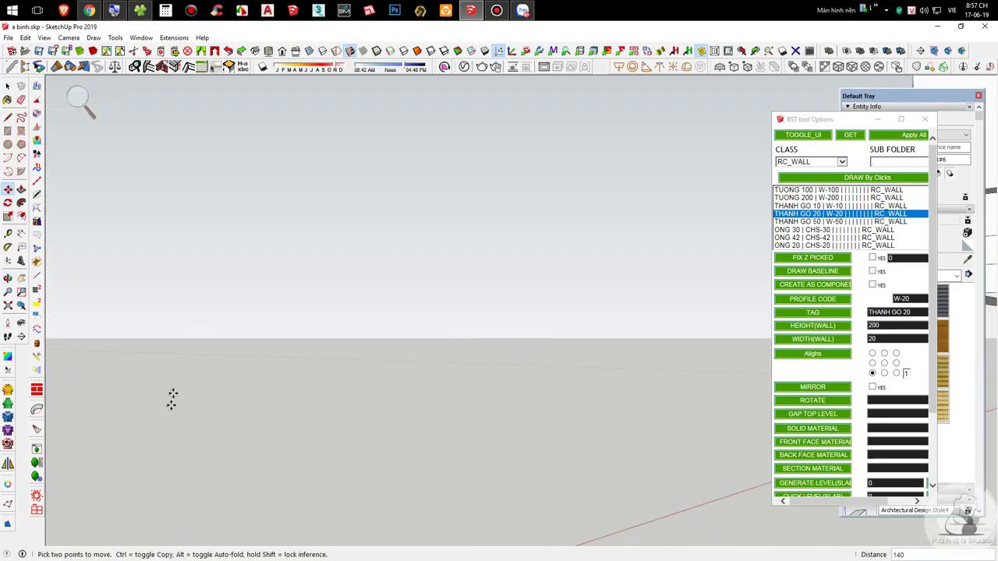
scroll(177, 388, down, 2)
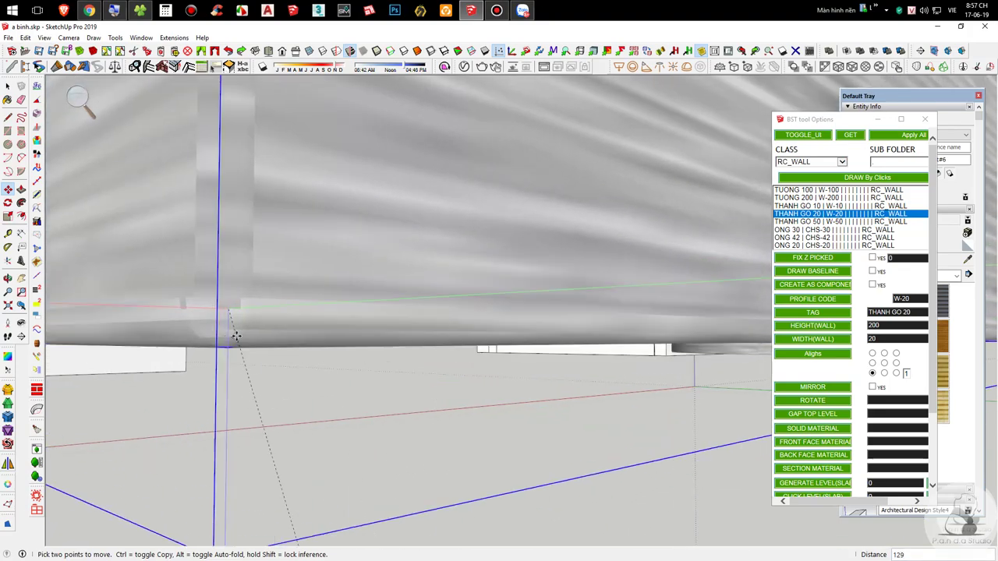
middle_drag(277, 312, 217, 495)
scroll(472, 348, down, 8)
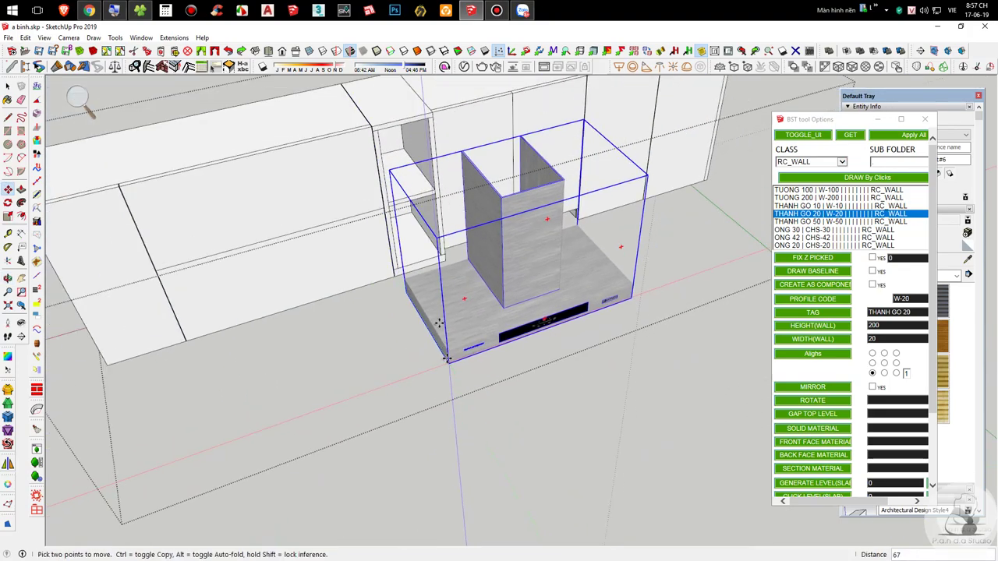
scroll(439, 245, up, 6)
scroll(480, 227, up, 3)
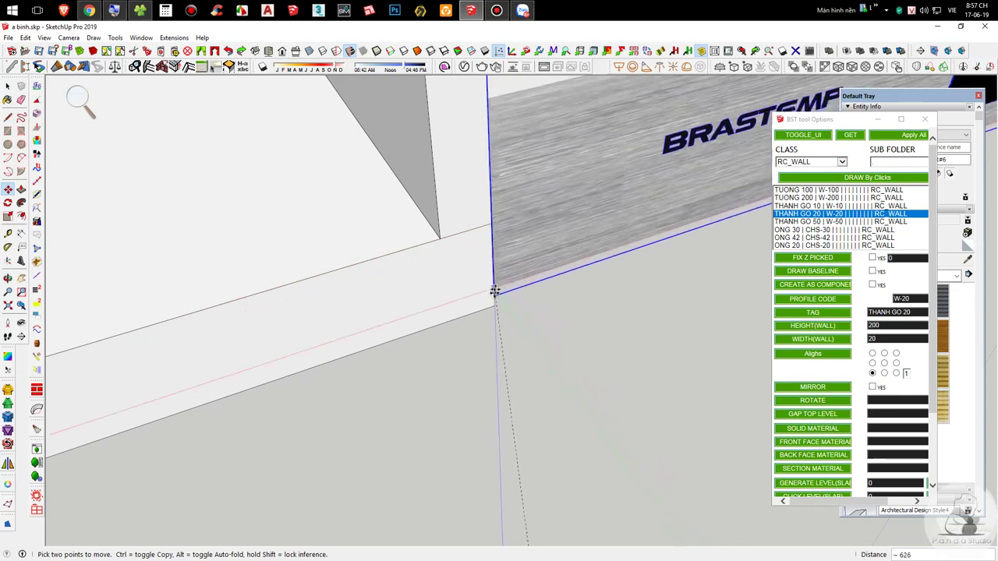
click(493, 304)
Step: Scale the hood down proportionally from its corner at the open shelves towards the width of the two adjacent doors
scroll(373, 339, down, 4)
scroll(377, 269, down, 4)
middle_drag(459, 169, 576, 393)
scroll(566, 397, down, 5)
scroll(478, 291, up, 3)
scroll(477, 292, up, 3)
key(s)
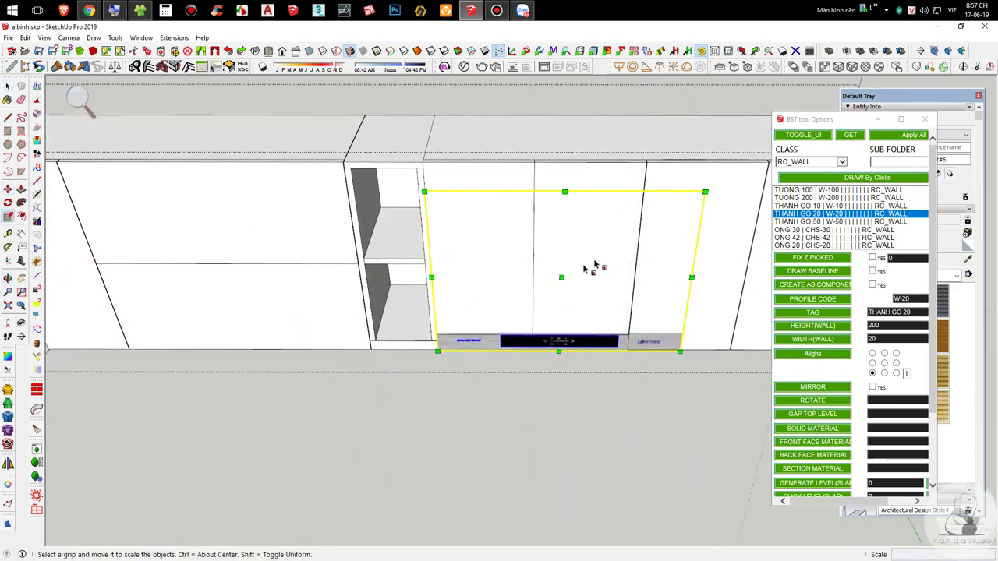
scroll(541, 241, up, 3)
drag(695, 193, 648, 255)
key(space)
middle_drag(559, 352, 468, 219)
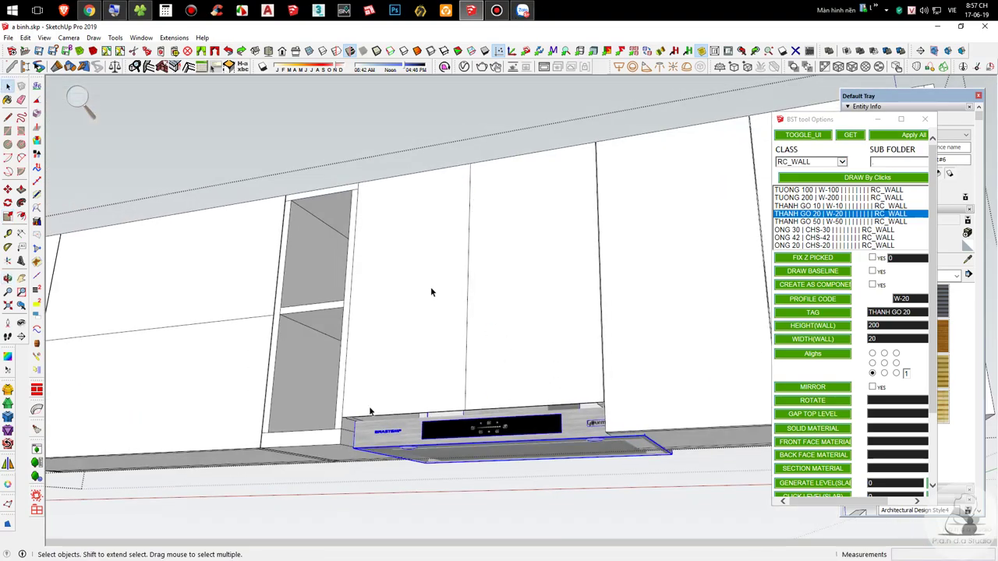
Step: Scale the hood down a little more so its far side meets the edge of the second door
scroll(349, 448, up, 4)
middle_drag(349, 450, 416, 258)
key(m)
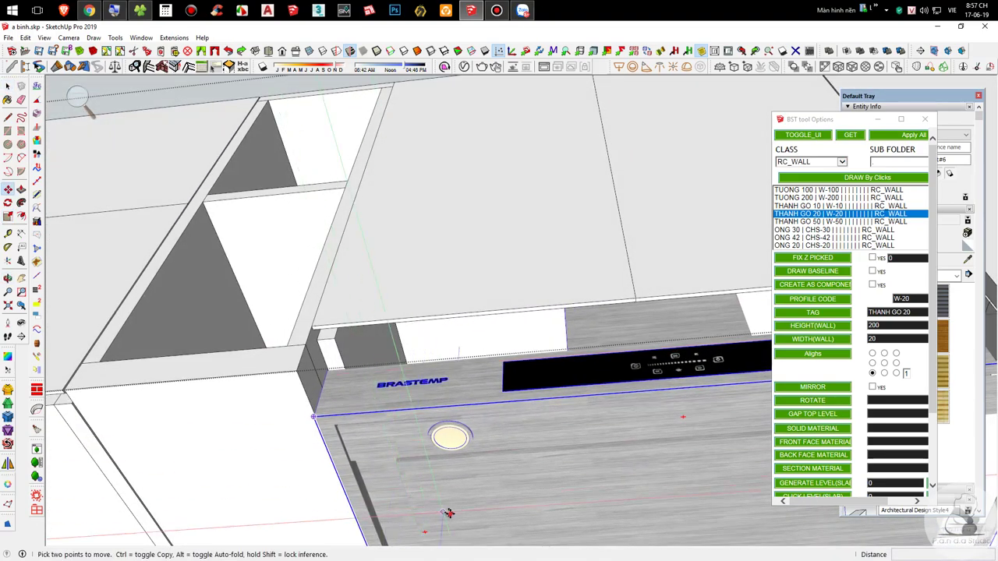
click(438, 481)
scroll(234, 378, down, 4)
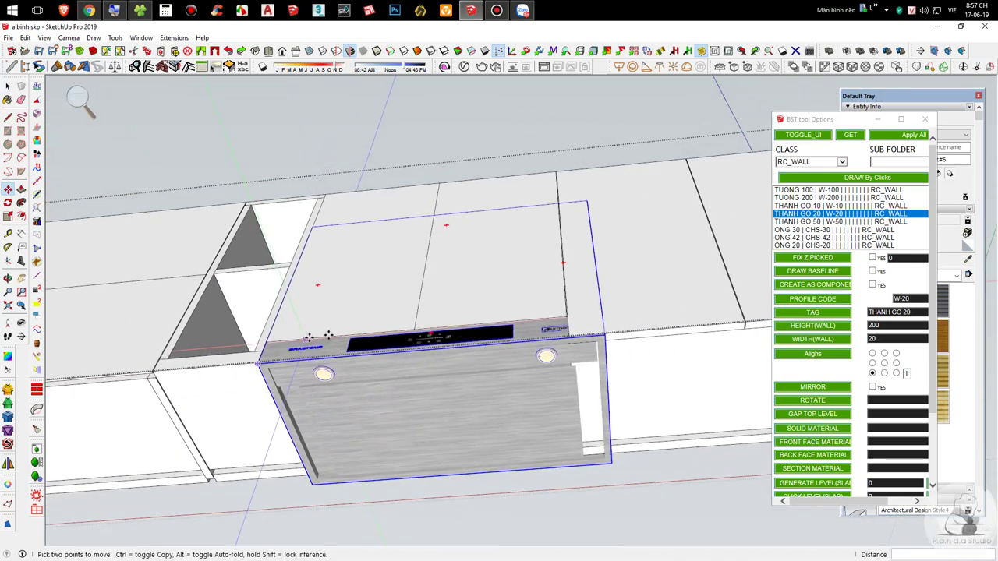
key(s)
drag(587, 201, 558, 232)
key(space)
Step: Move the hood about 48 mm forward along the green axis, out from under the wall cabinets
click(615, 471)
scroll(537, 364, up, 1)
click(536, 367)
middle_drag(540, 362, 608, 494)
shift+middle_drag(552, 448, 535, 247)
scroll(518, 154, up, 2)
shift+middle_drag(519, 155, 521, 150)
middle_drag(483, 467, 585, 392)
key(m)
scroll(597, 278, up, 1)
click(667, 253)
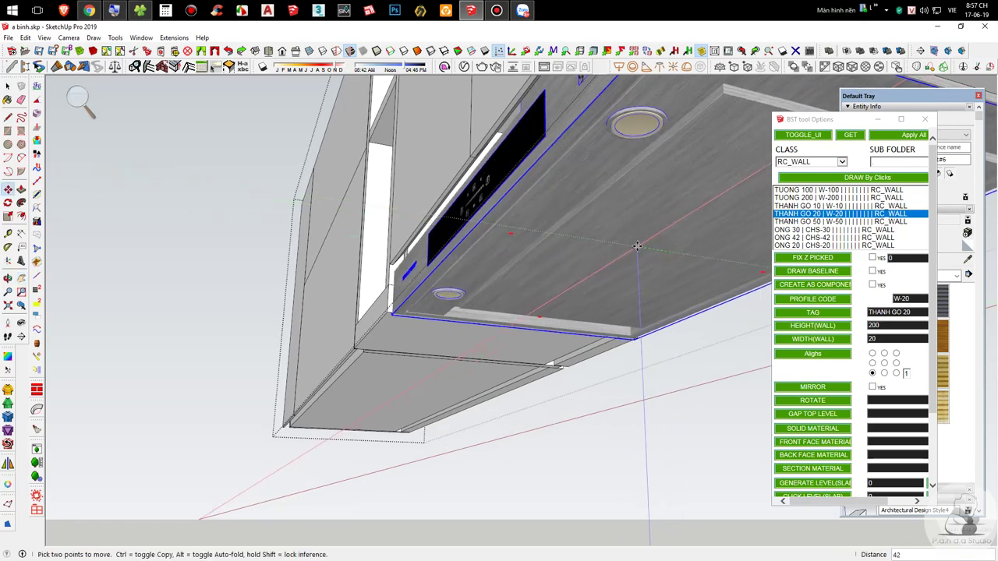
click(631, 247)
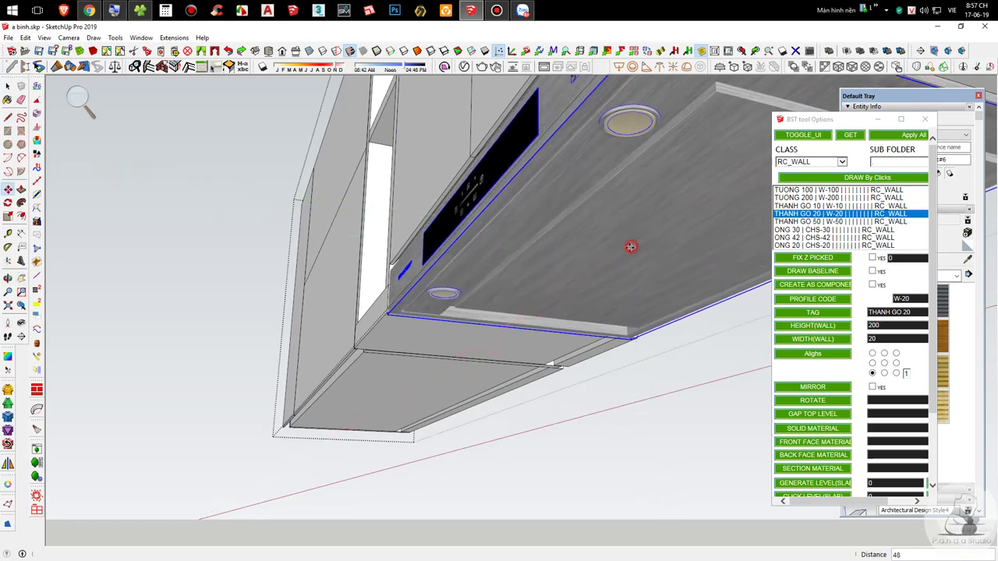
key(space)
Step: Nudge the hood about 2 mm sideways under the two doors and clear the selection
scroll(350, 234, down, 3)
middle_drag(351, 234, 828, 318)
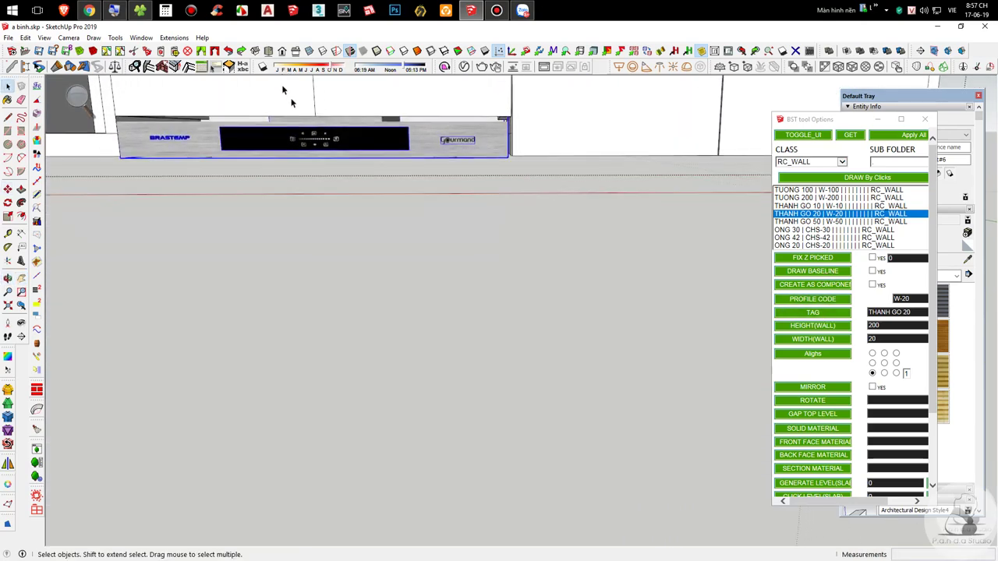
scroll(321, 120, up, 4)
middle_drag(408, 169, 487, 238)
scroll(663, 283, up, 4)
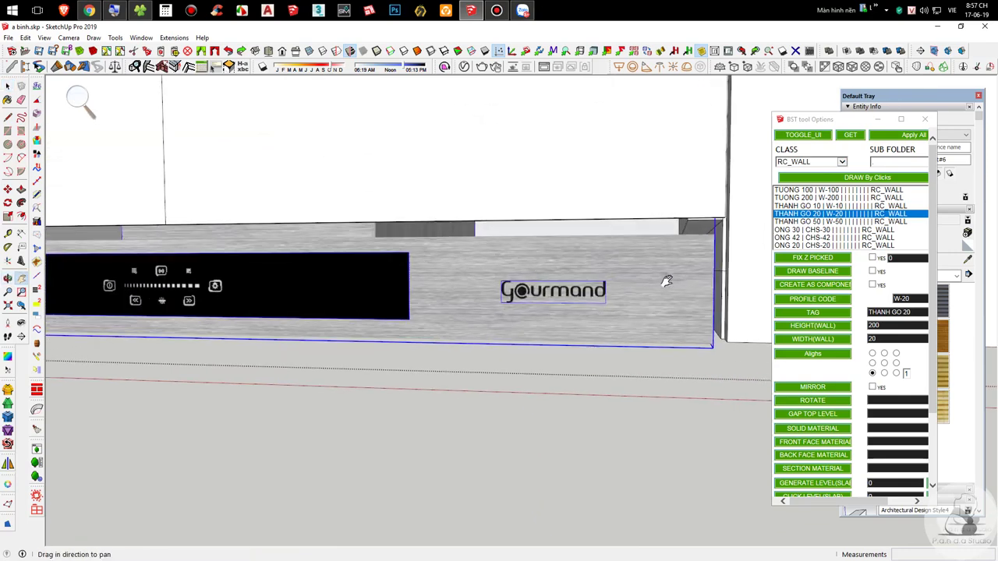
key(m)
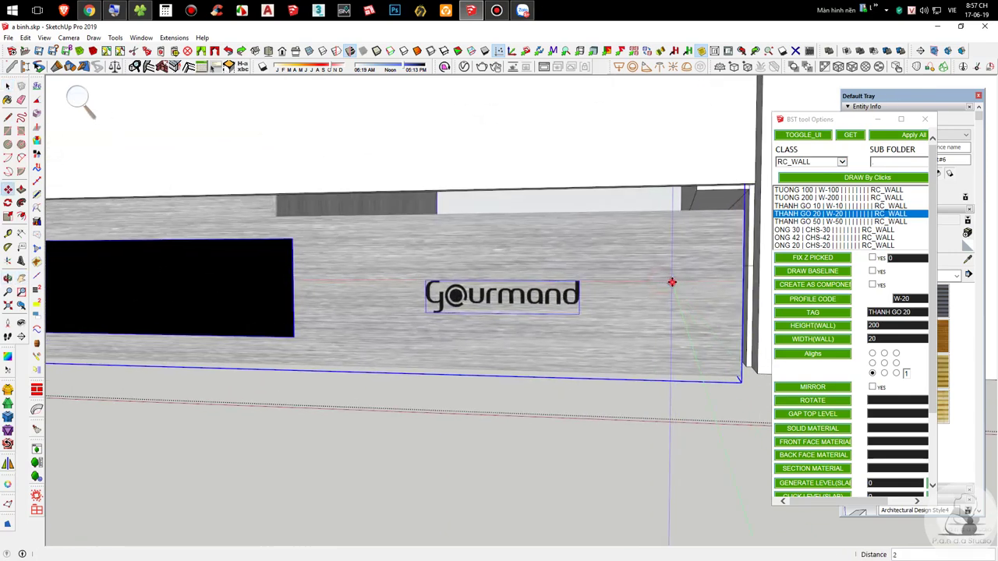
key(space)
scroll(626, 305, down, 5)
click(586, 355)
scroll(555, 357, down, 5)
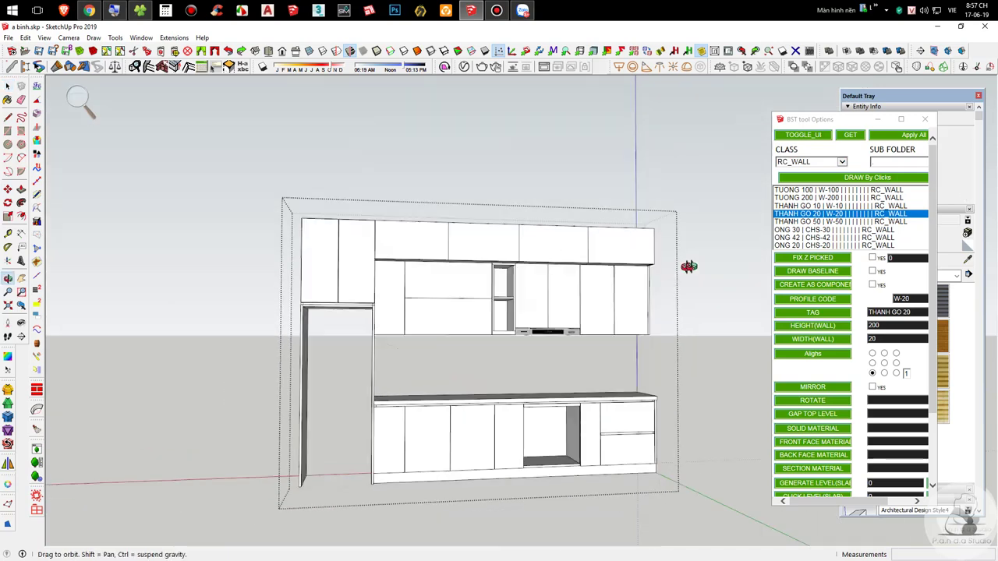
scroll(592, 308, up, 3)
scroll(581, 312, down, 3)
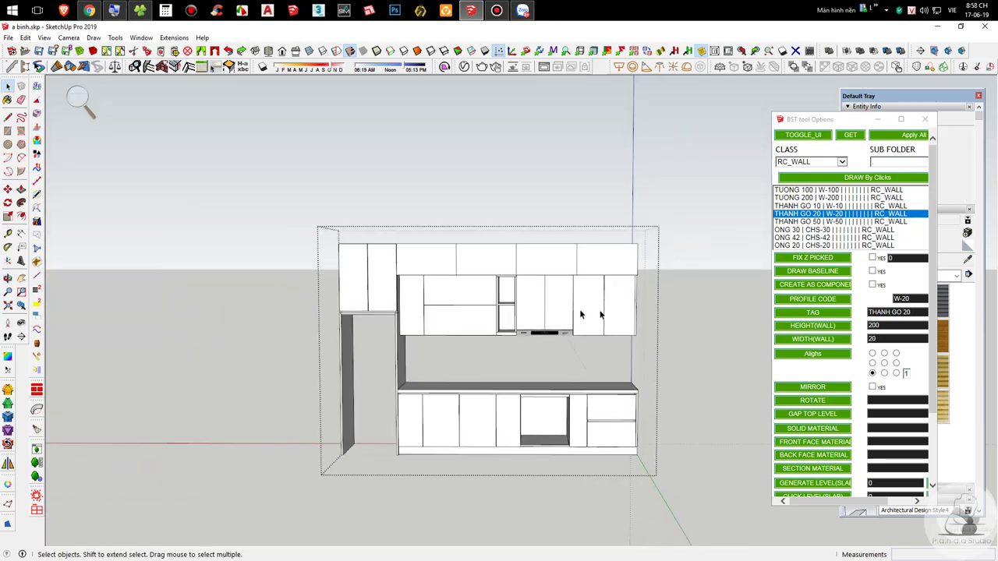
middle_drag(581, 311, 590, 479)
scroll(516, 441, up, 5)
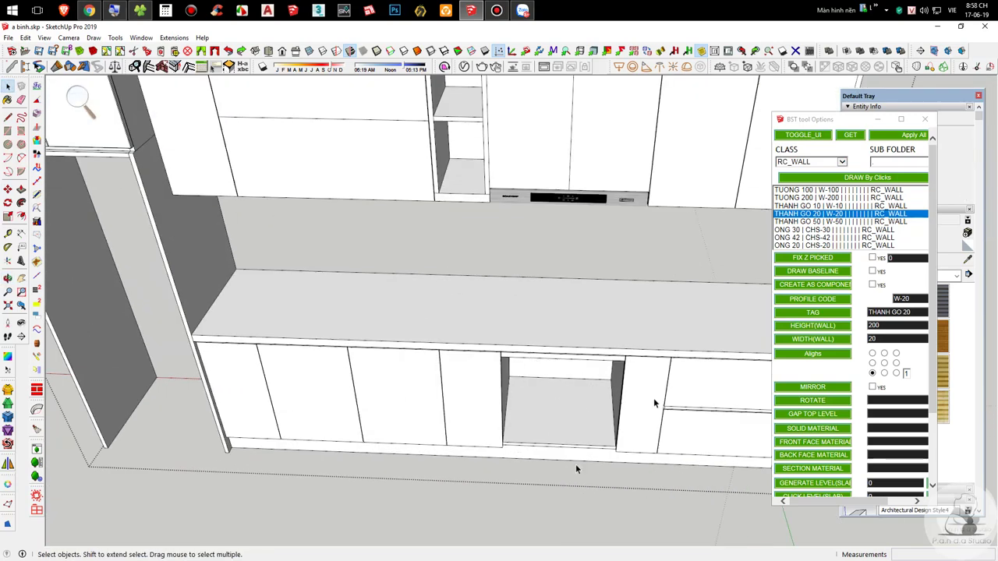
Step: Switch to Chrome, close the COIFA BRASTEMP GOURMAND 90CM page and open the KITCHEN collection related to the sink model
click(89, 10)
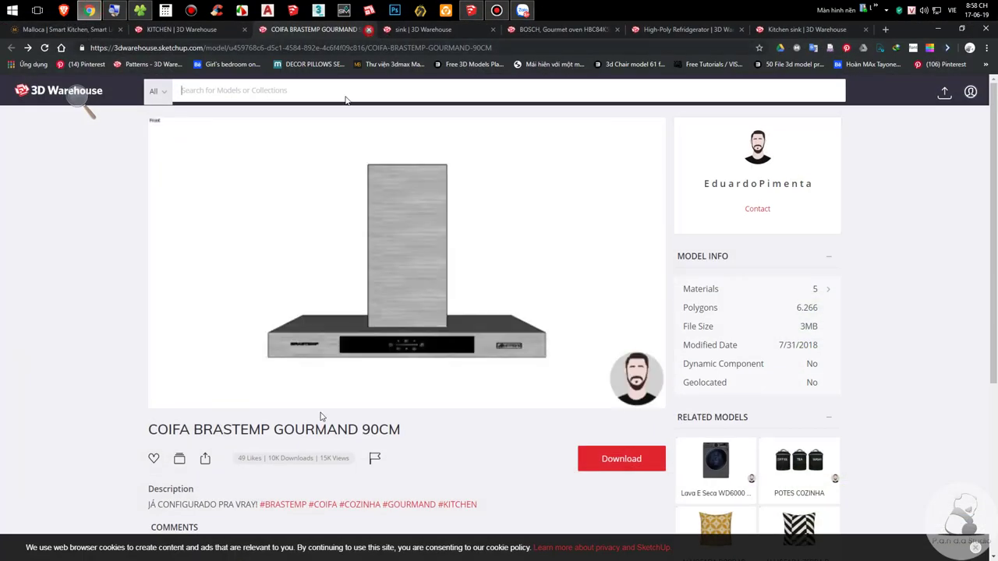
key(ctrl+w)
scroll(702, 297, down, 2)
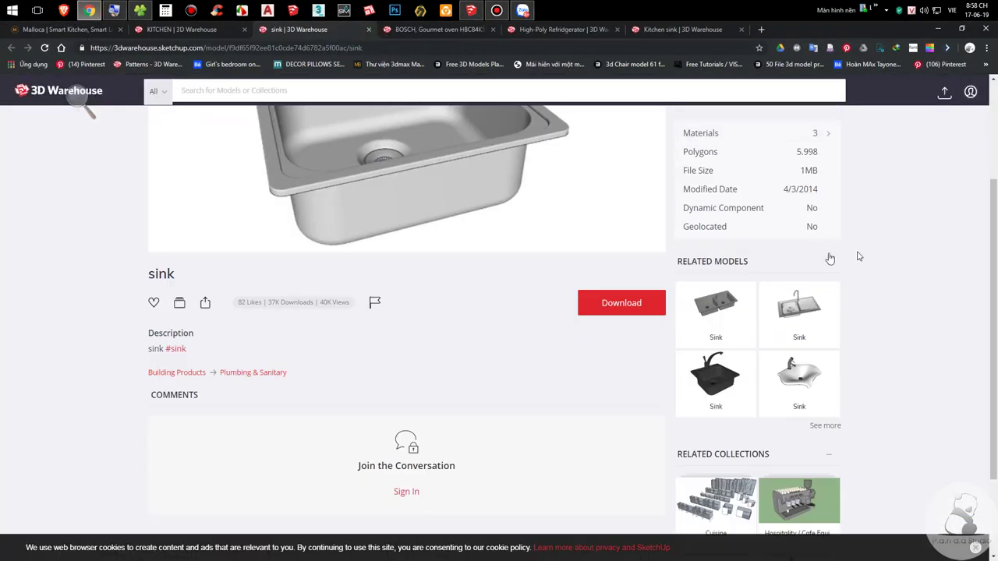
scroll(834, 408, down, 2)
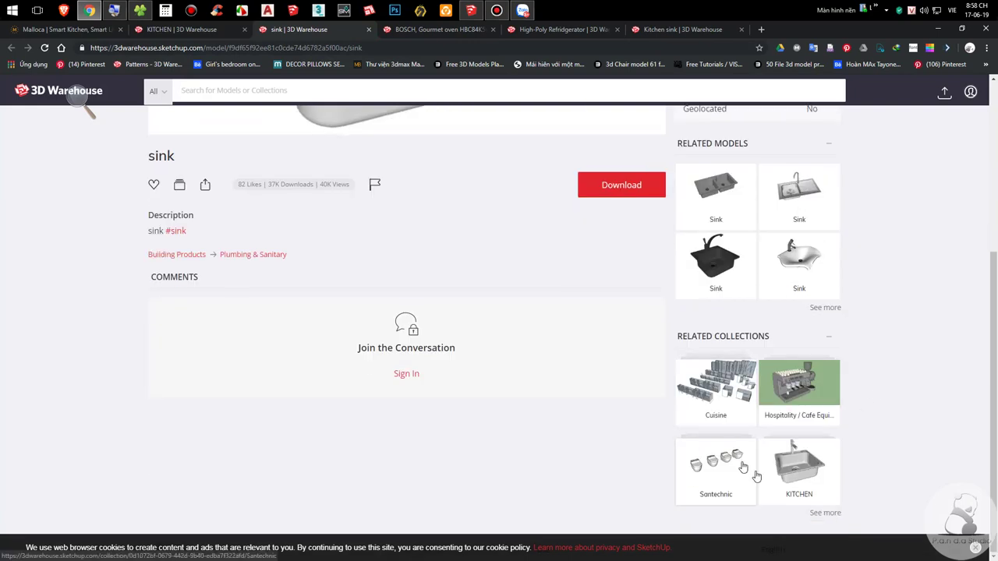
click(799, 468)
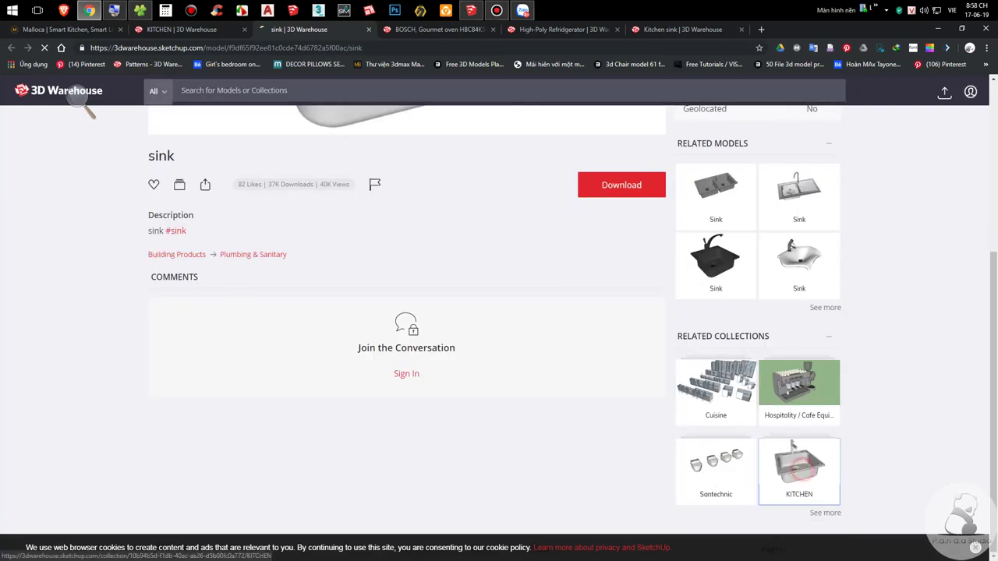
Step: Review the BOSCH Gourmet oven HBC84K563 page and search 3D Warehouse for BOSCH
click(404, 28)
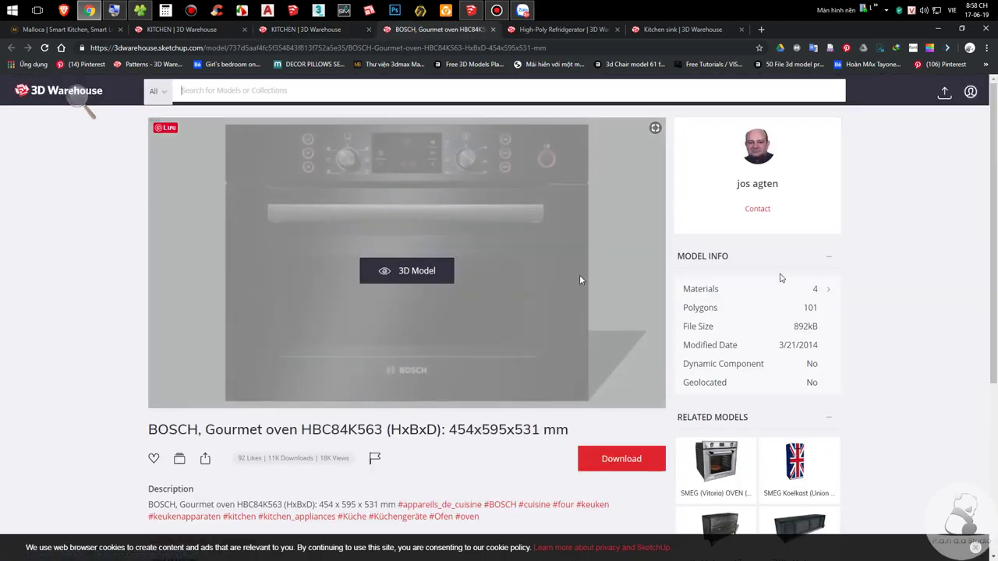
scroll(944, 346, down, 2)
scroll(877, 392, down, 2)
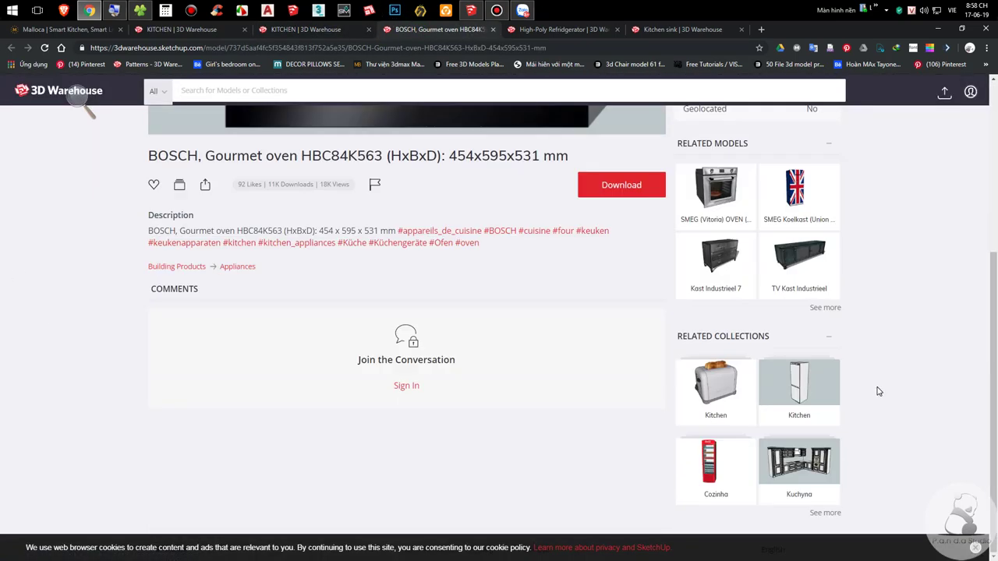
scroll(367, 290, up, 3)
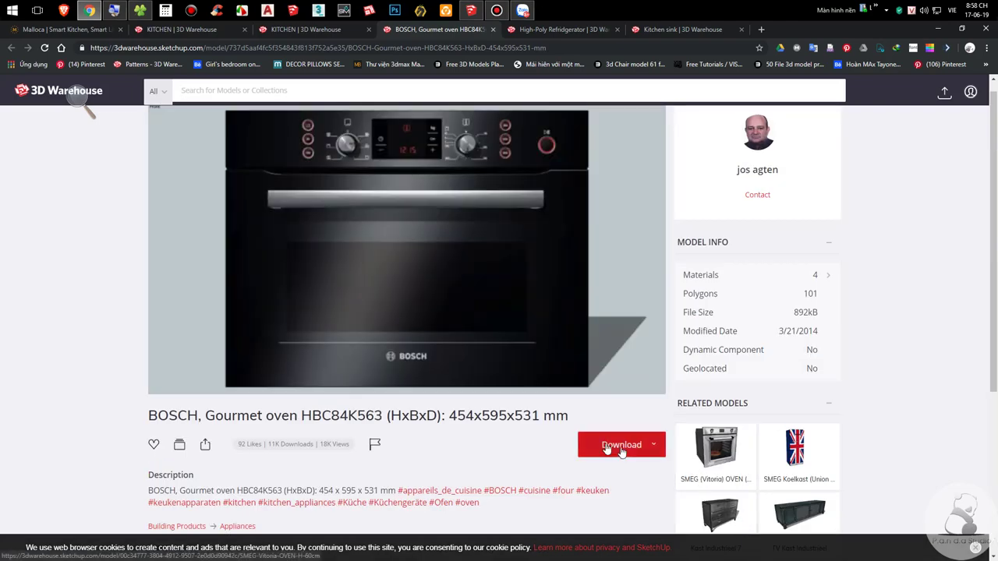
scroll(437, 321, down, 1)
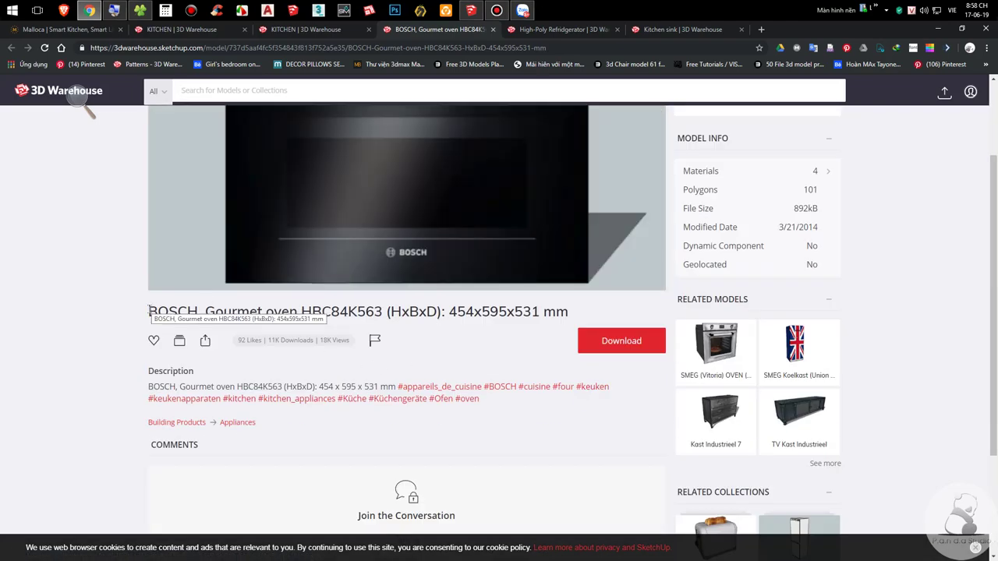
drag(148, 310, 188, 311)
click(205, 88)
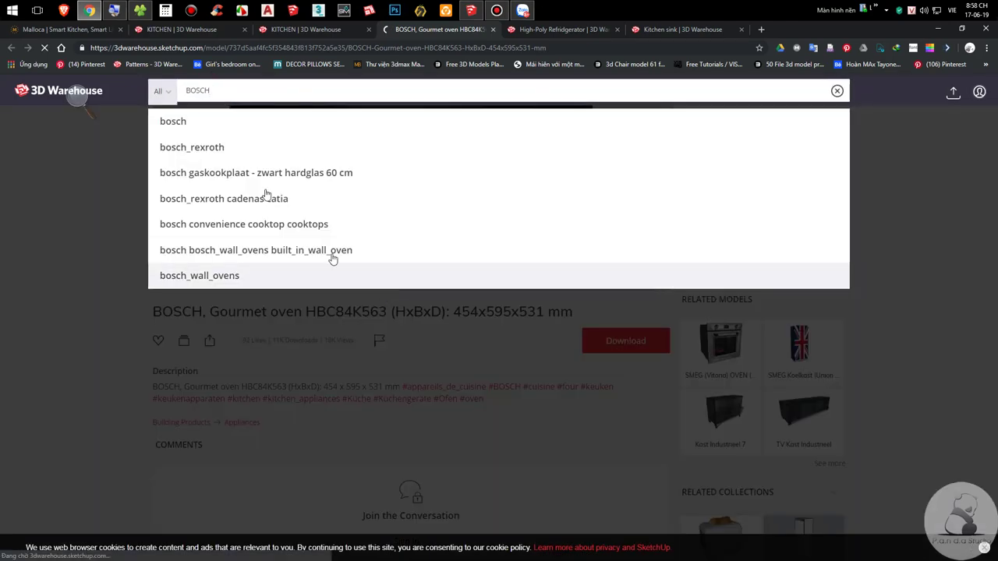
key(Return)
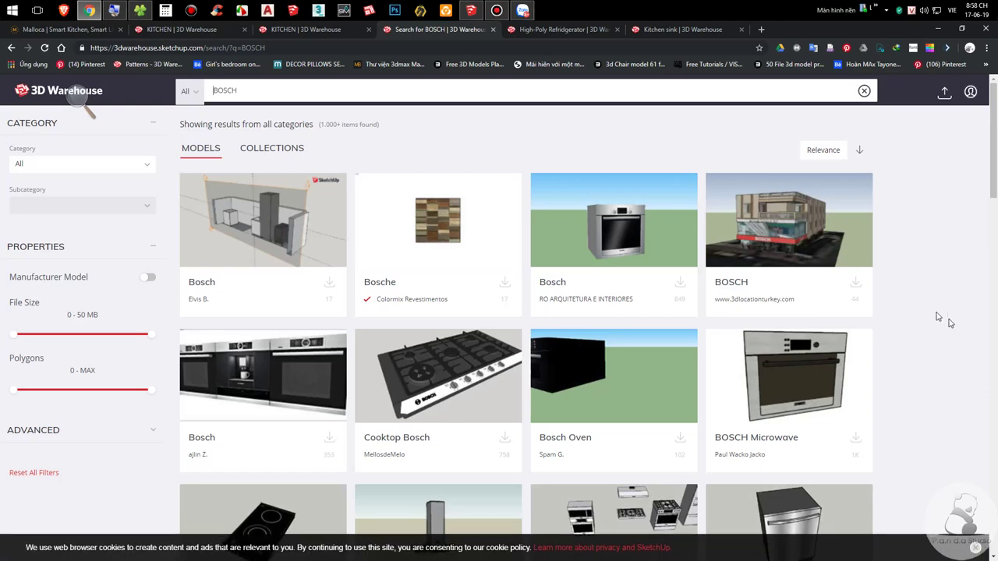
Step: Look through the BOSCH search results in 3D Warehouse for ovens and other kitchen appliance models
scroll(954, 311, down, 2)
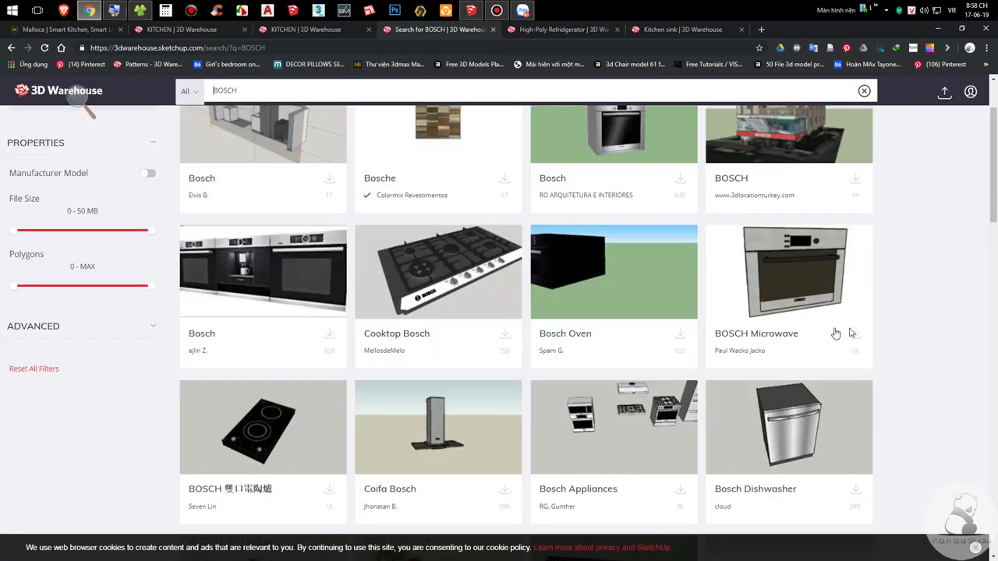
scroll(888, 325, down, 5)
scroll(891, 322, down, 3)
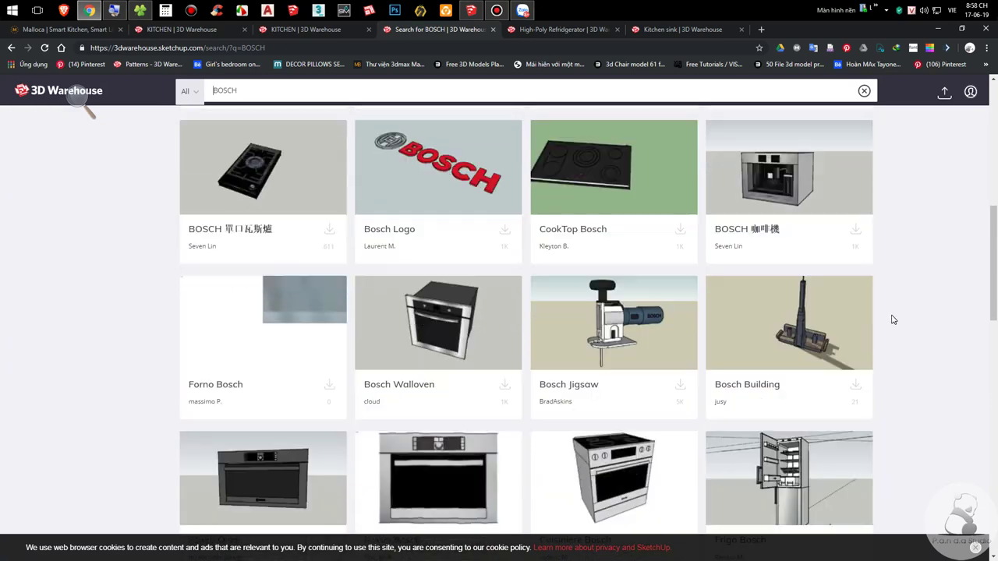
scroll(893, 319, down, 7)
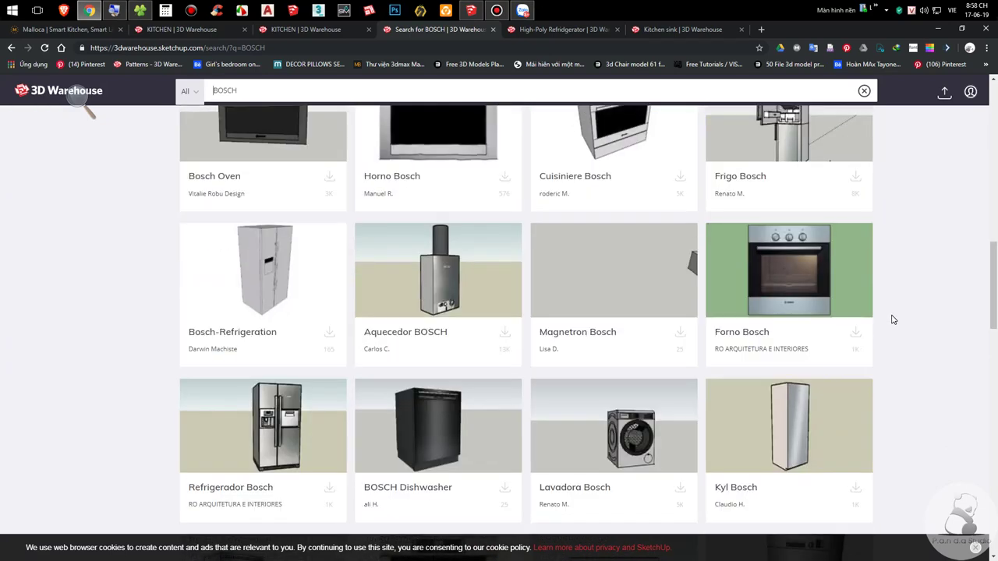
scroll(890, 315, down, 5)
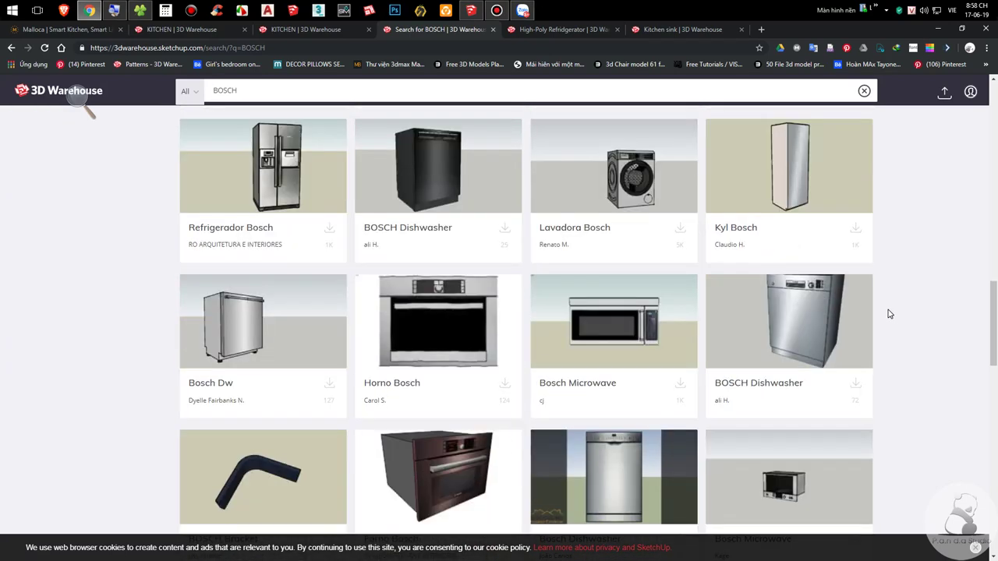
scroll(939, 304, down, 3)
scroll(940, 304, down, 6)
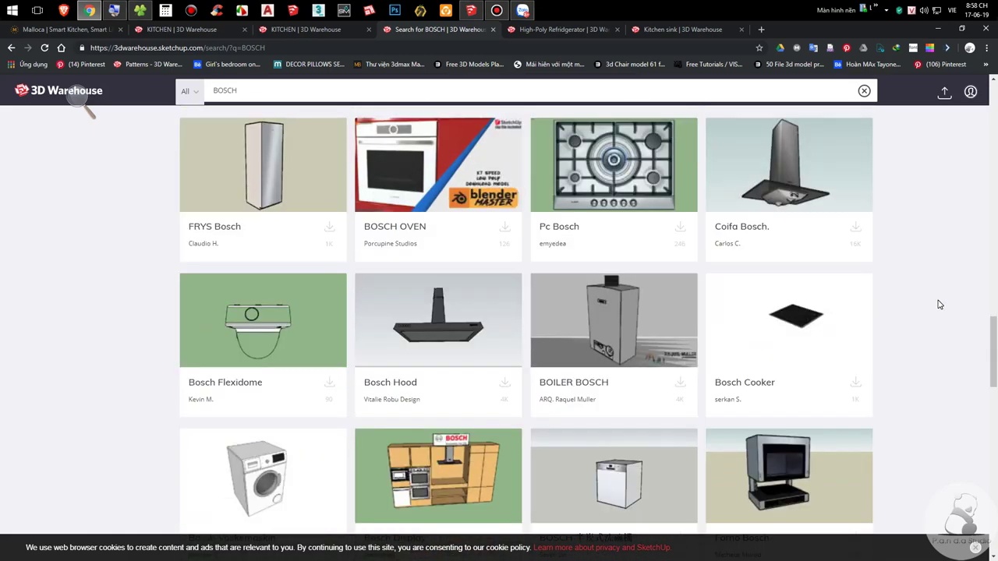
scroll(939, 304, down, 14)
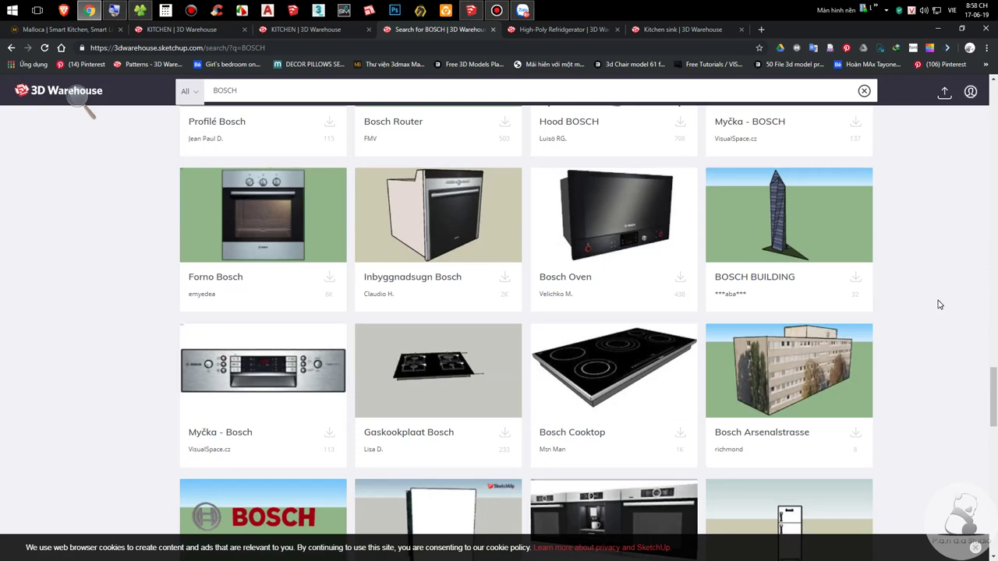
scroll(940, 304, down, 5)
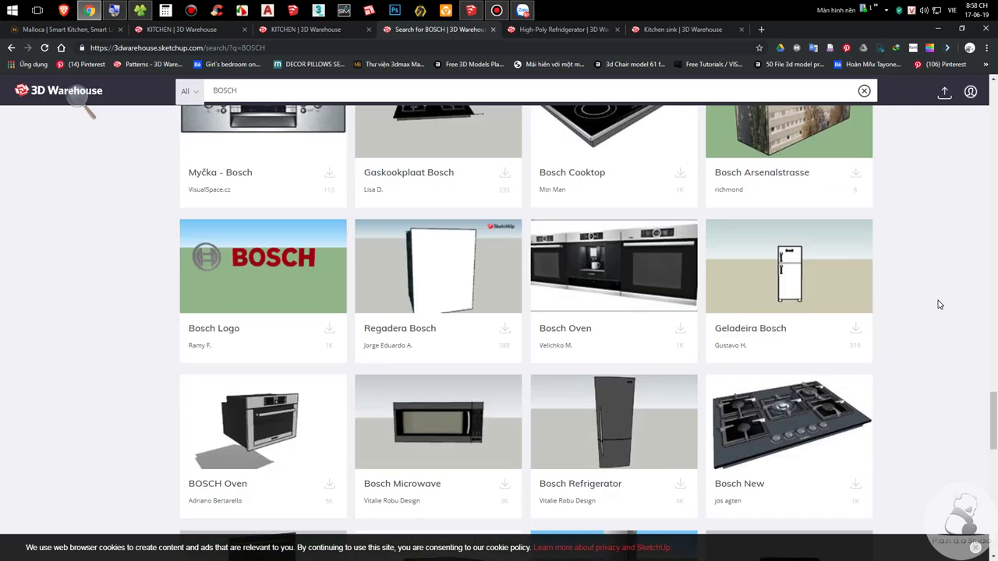
scroll(939, 304, down, 5)
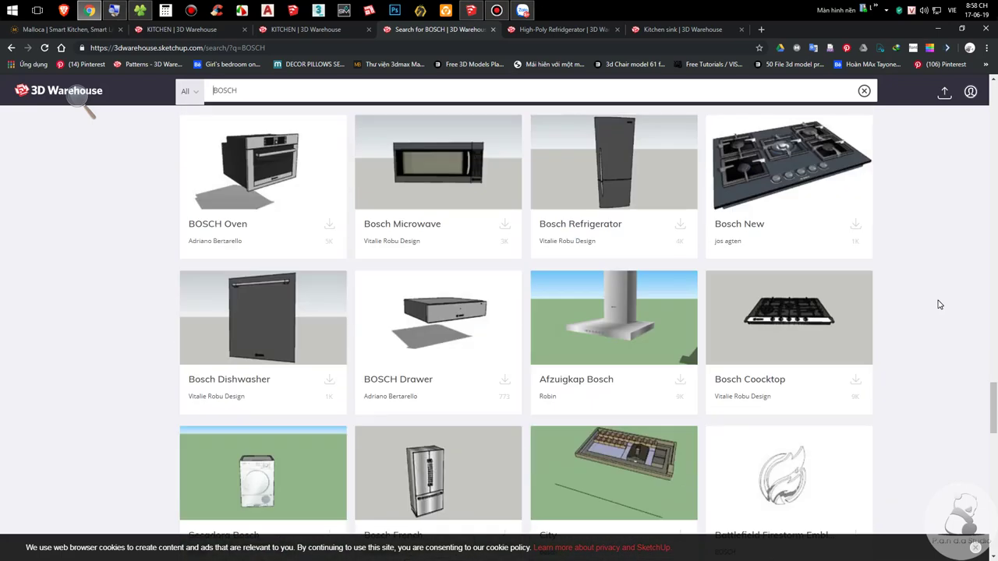
scroll(939, 304, down, 6)
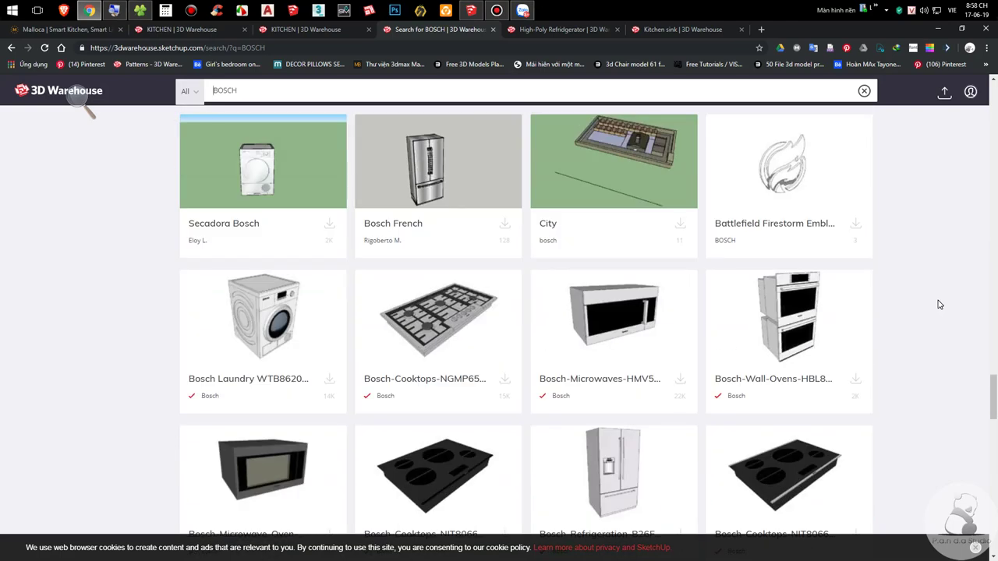
scroll(939, 304, down, 6)
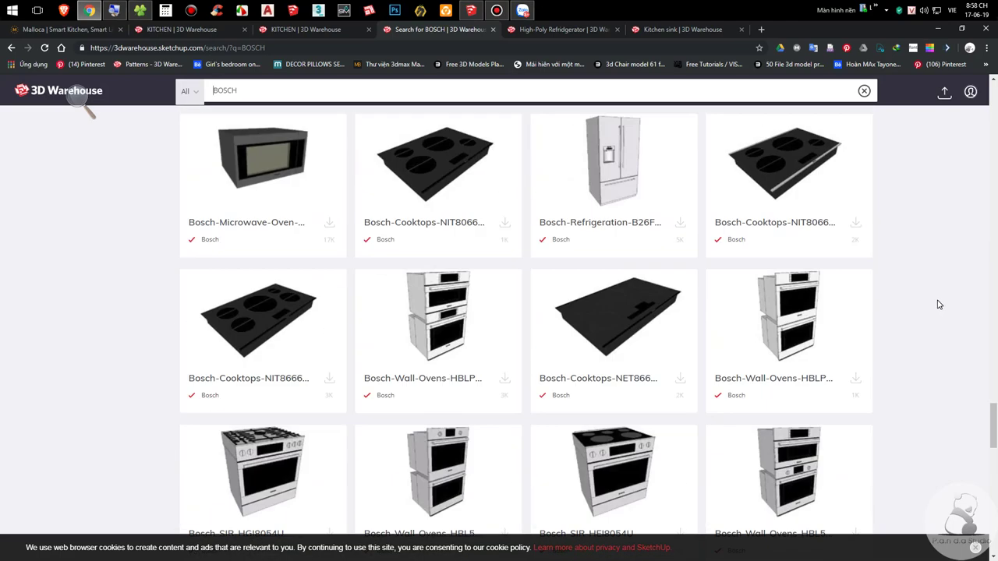
scroll(118, 261, down, 11)
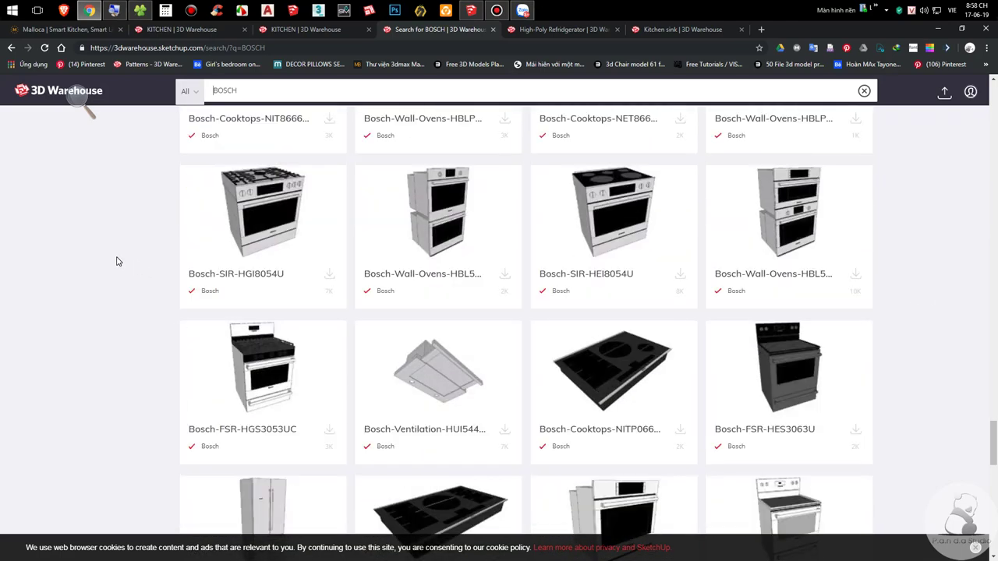
scroll(118, 262, down, 7)
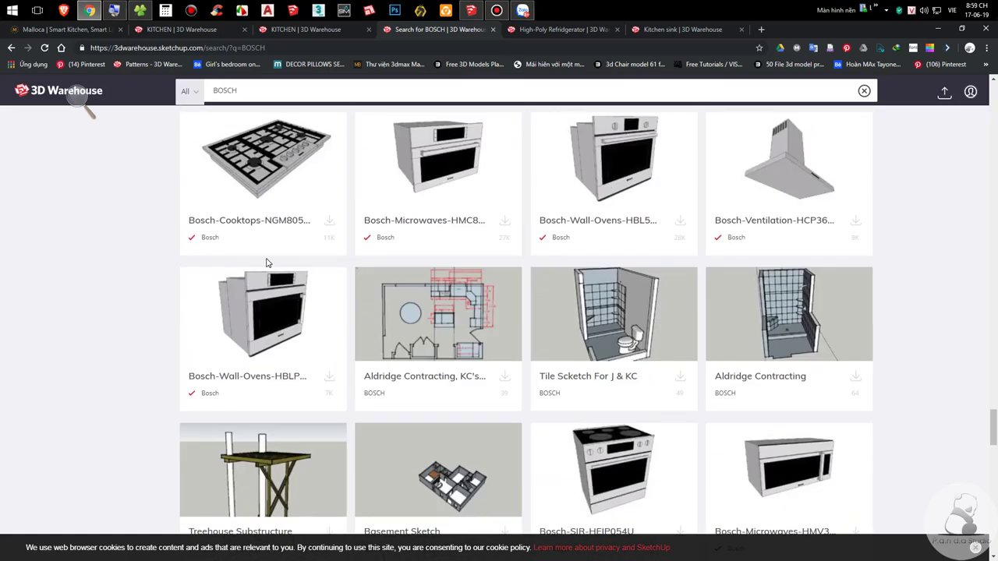
scroll(266, 263, down, 12)
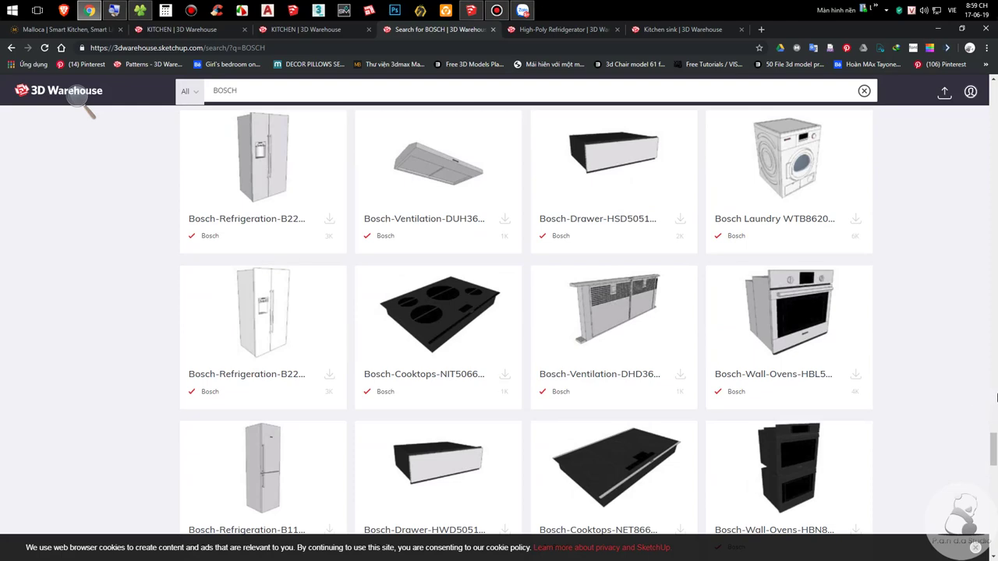
scroll(996, 398, down, 10)
scroll(996, 399, down, 8)
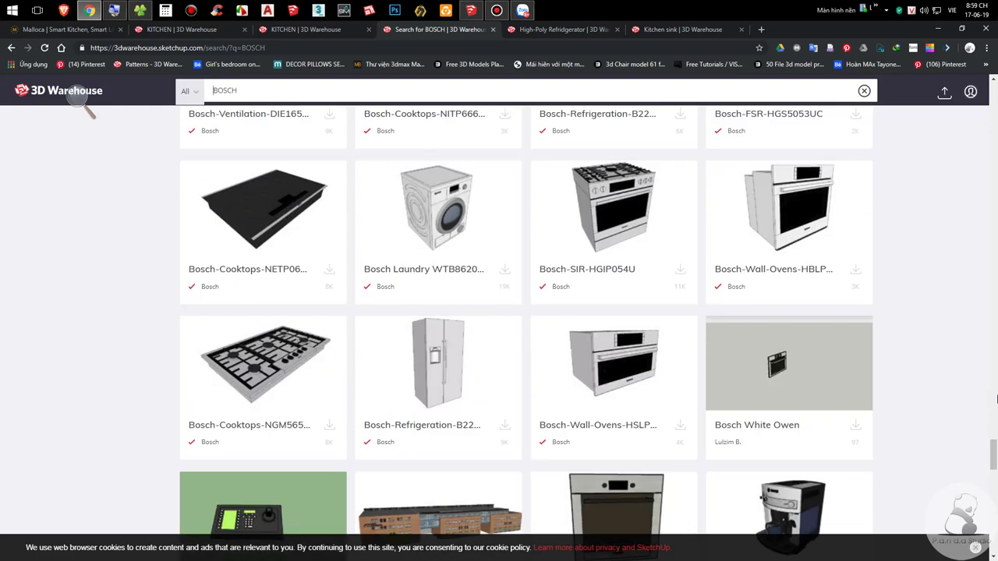
scroll(996, 399, down, 1)
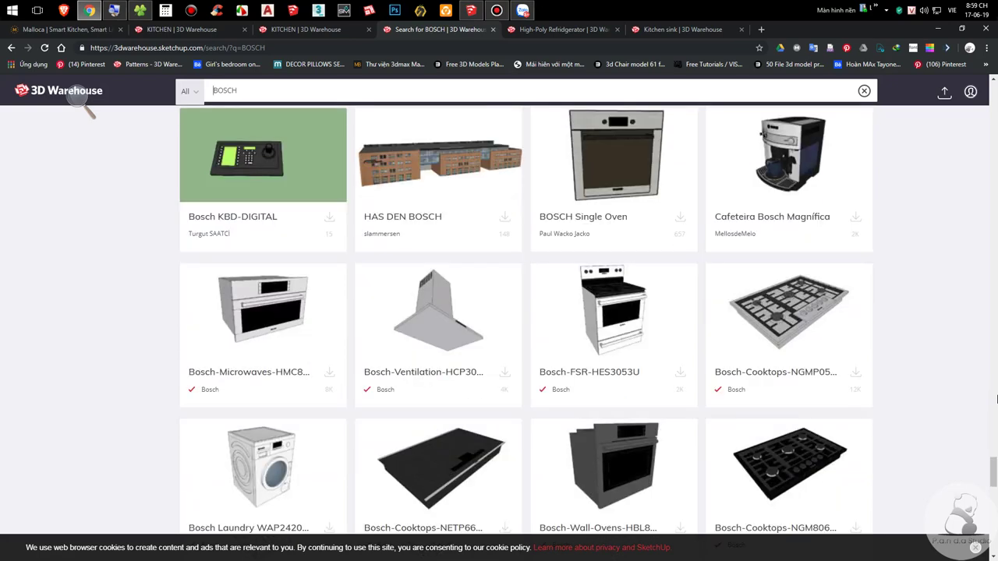
scroll(996, 399, down, 8)
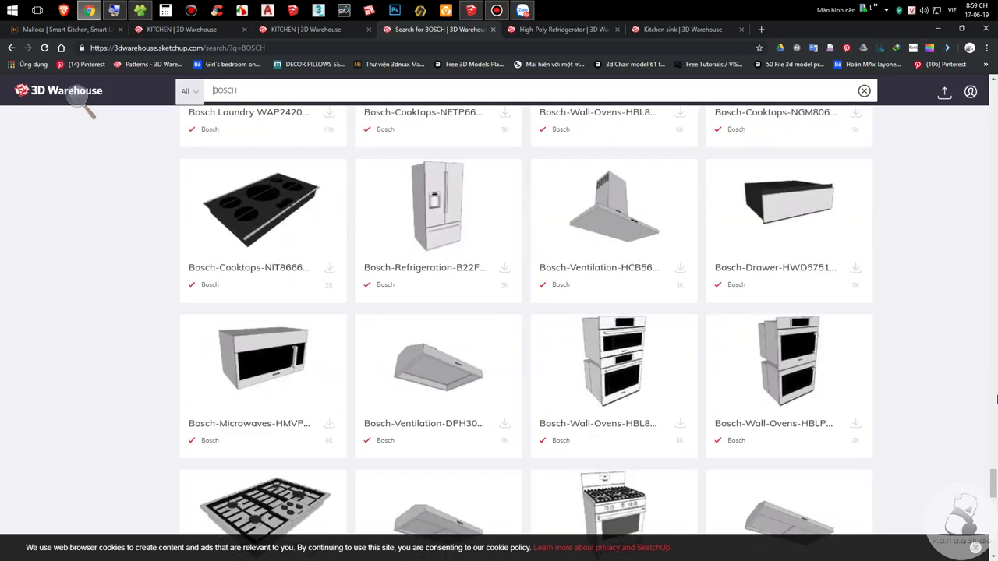
scroll(996, 399, down, 5)
scroll(996, 399, down, 12)
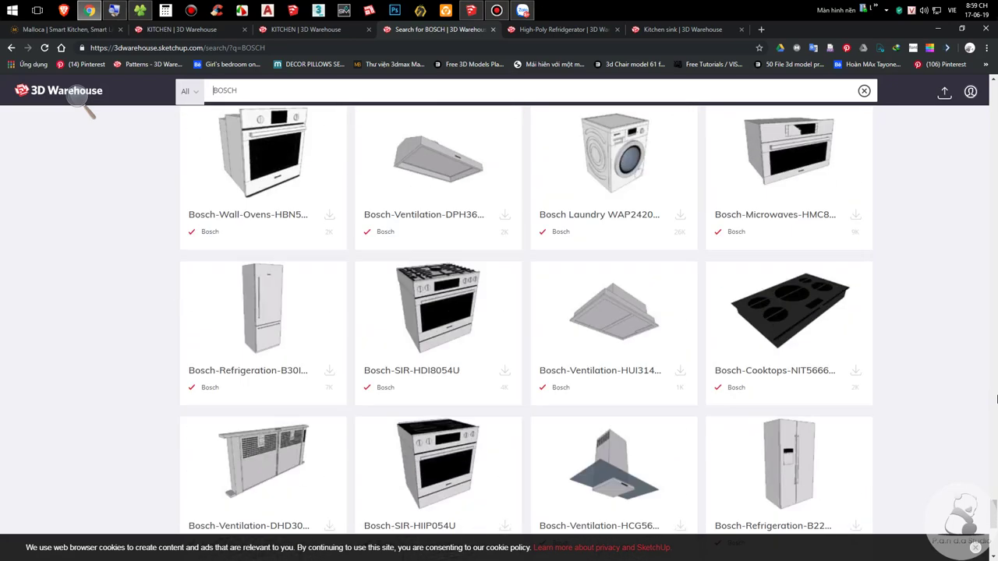
scroll(996, 399, down, 1)
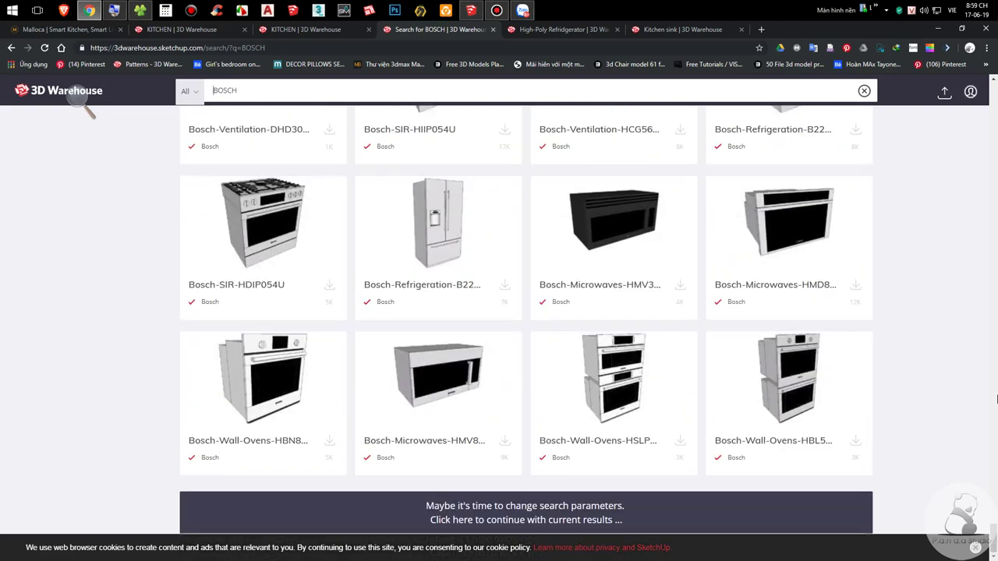
scroll(327, 289, up, 7)
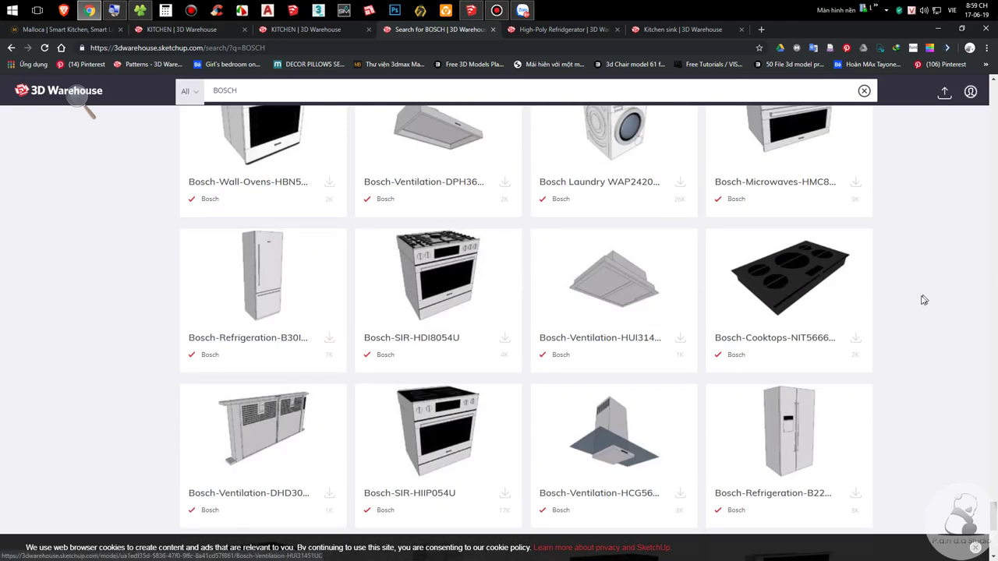
Step: Open the Bosch-Wall-Ovens-HBN5451UC page and look through the Microwave and Warming Drawers collection by the same author
scroll(359, 272, up, 4)
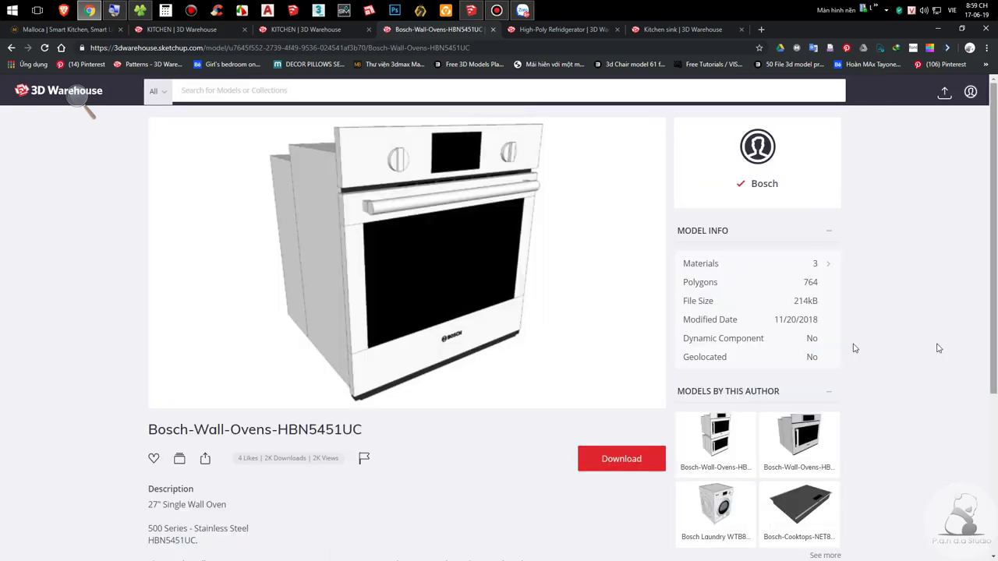
scroll(880, 345, down, 3)
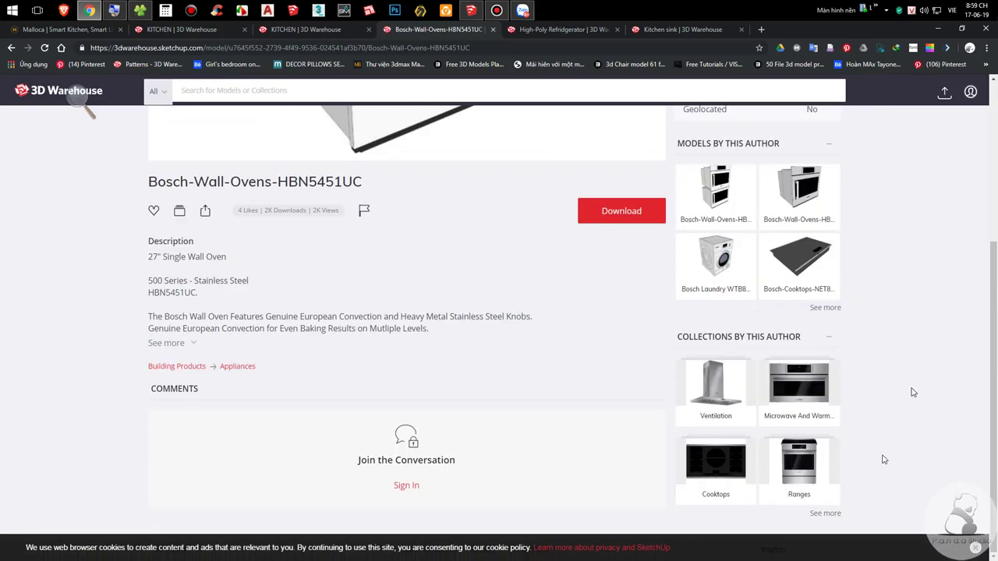
click(793, 386)
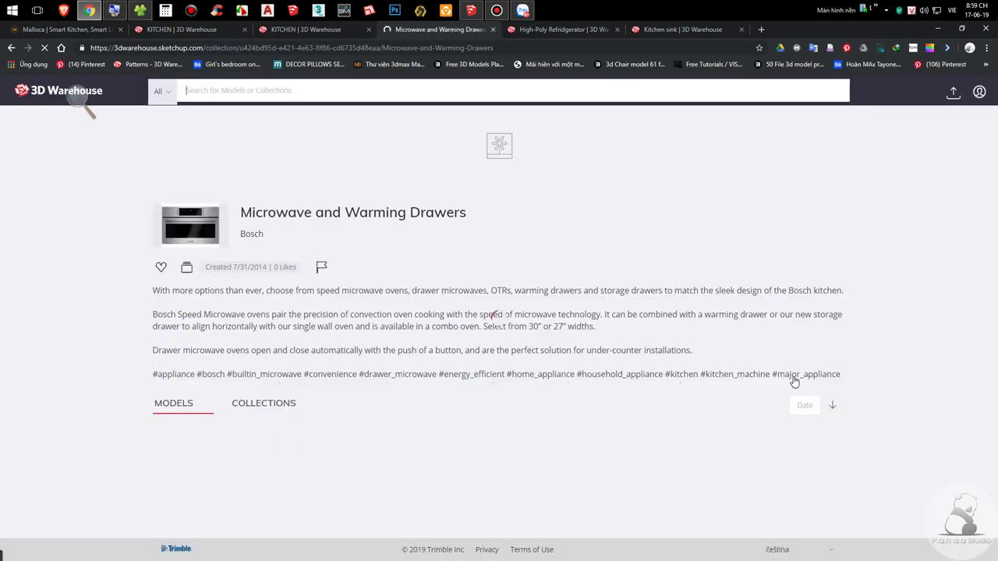
scroll(61, 235, down, 2)
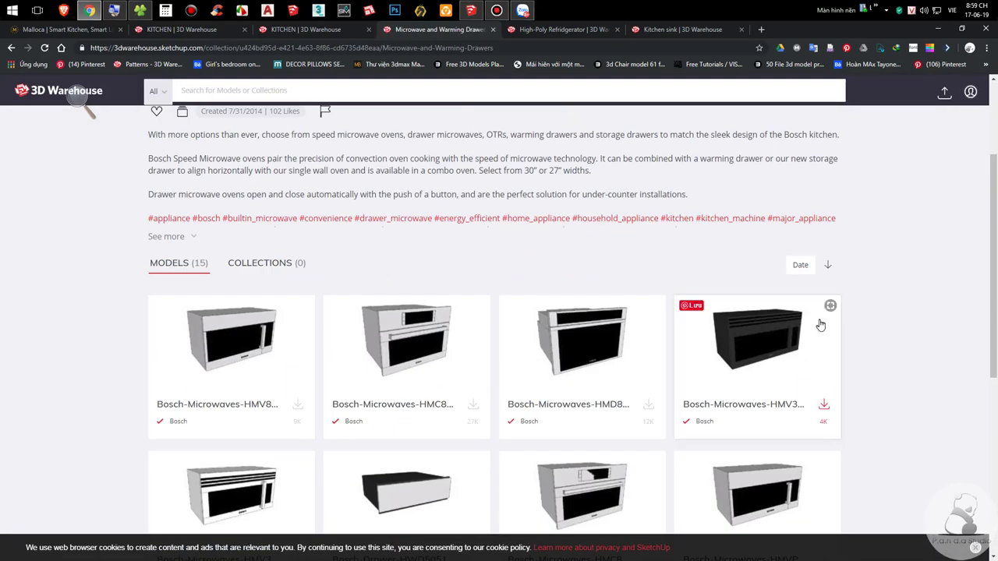
scroll(820, 325, down, 3)
scroll(123, 114, down, 2)
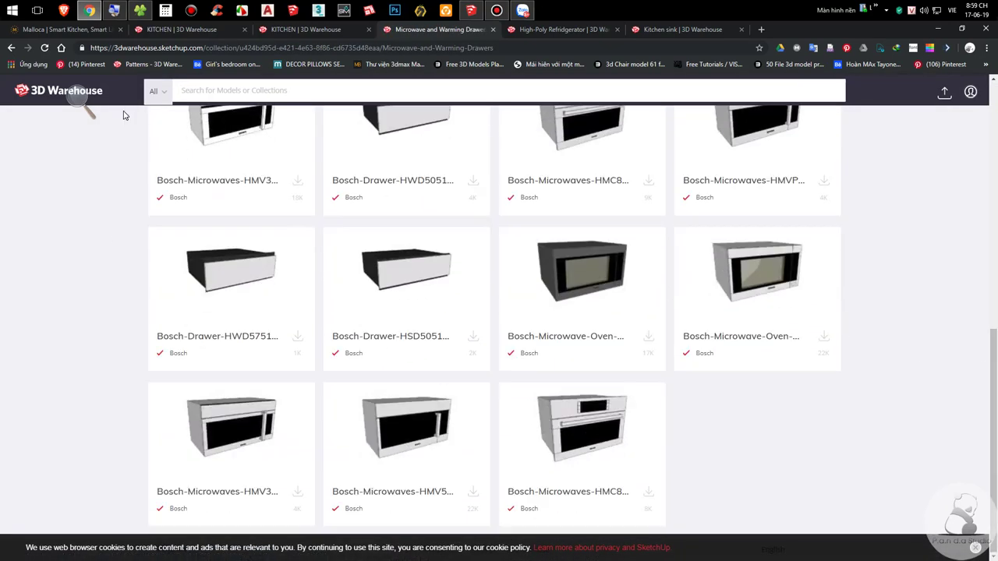
Step: Go back to the Bosch-Wall-Ovens-HBN5451UC page, review the model, and return to the BOSCH search results
click(11, 48)
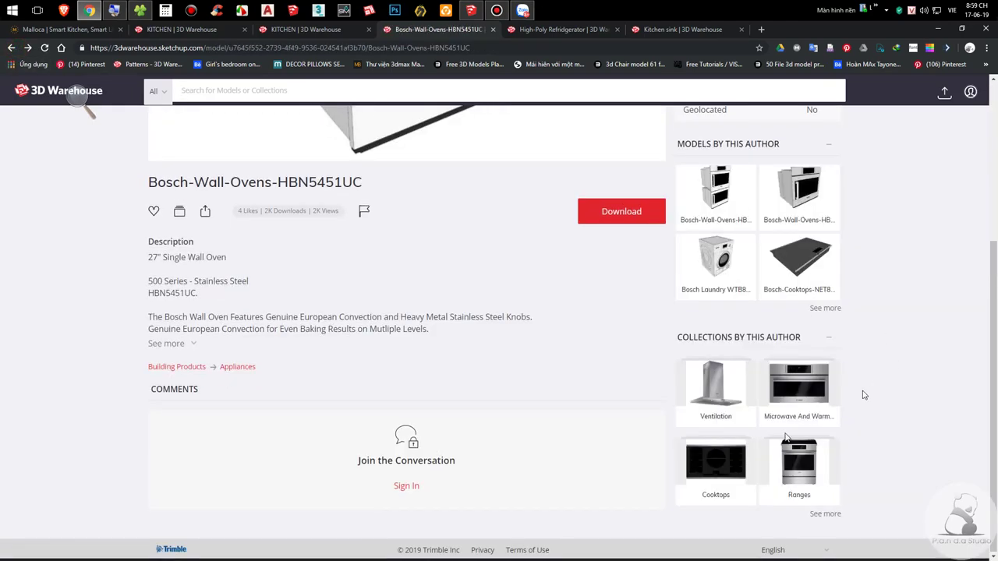
scroll(886, 442, up, 3)
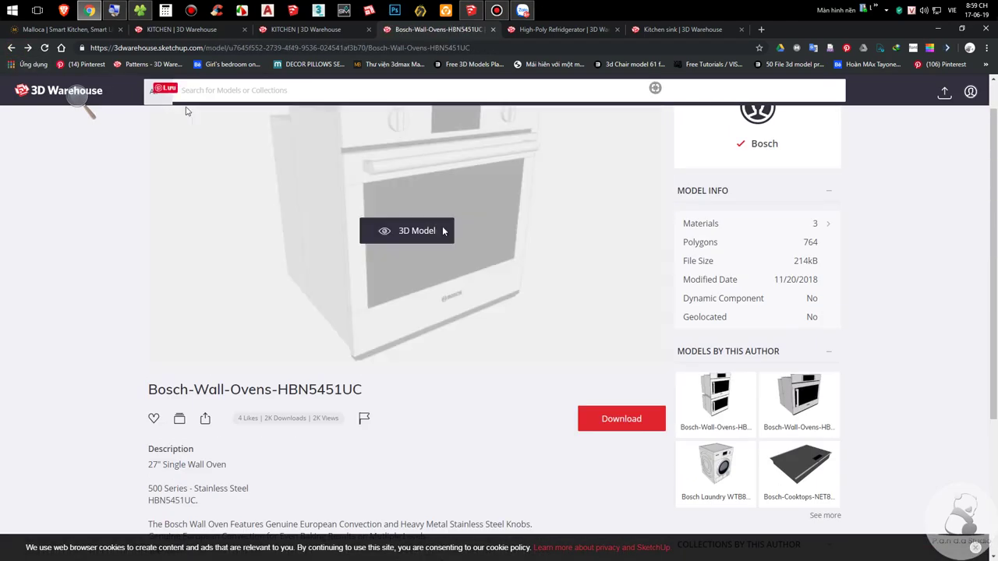
scroll(943, 407, up, 1)
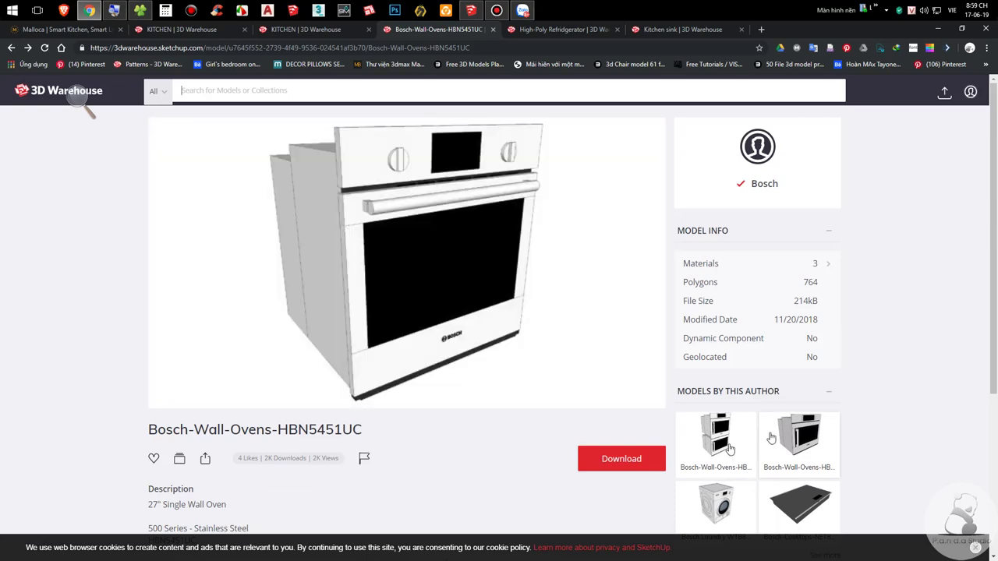
click(9, 51)
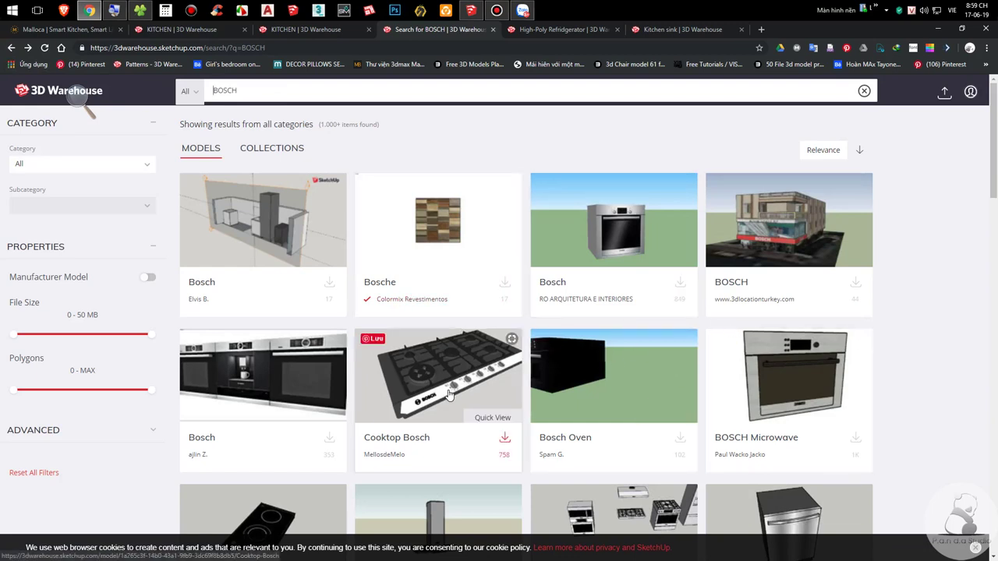
Step: Download the Bosch built-in ovens and coffee machine model to the desktop as Bosch+serie+8.skp and open it in SketchUp
click(328, 440)
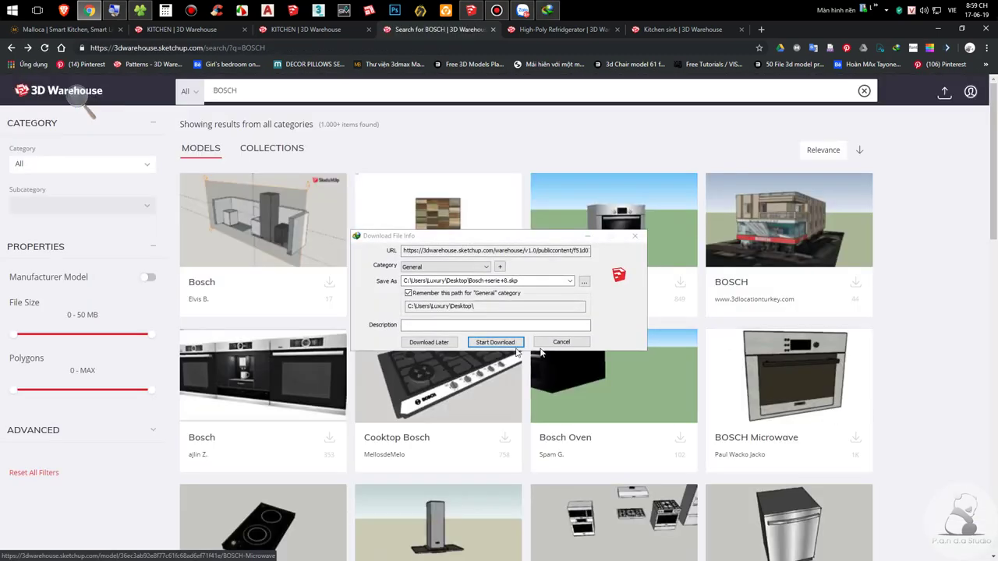
click(506, 343)
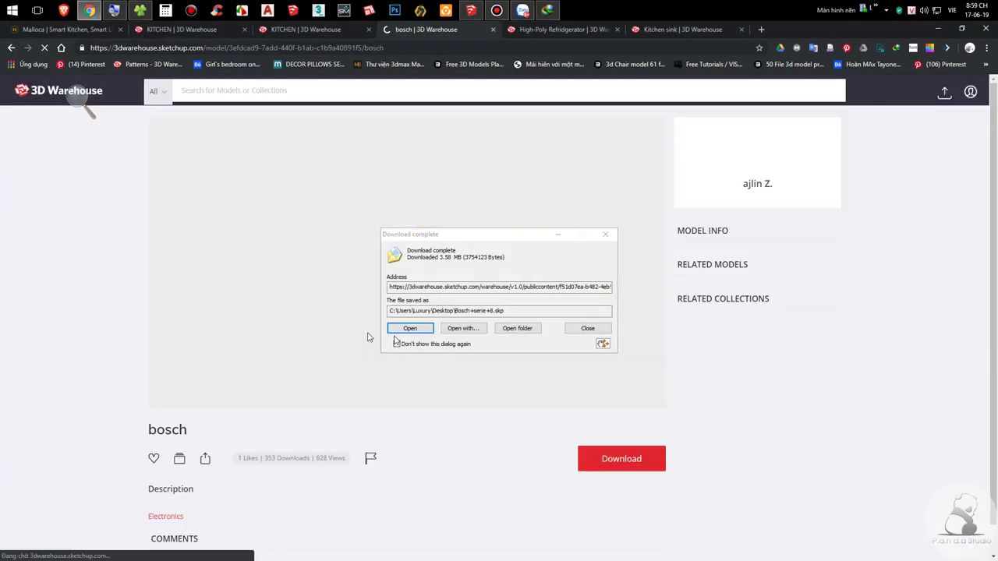
click(405, 328)
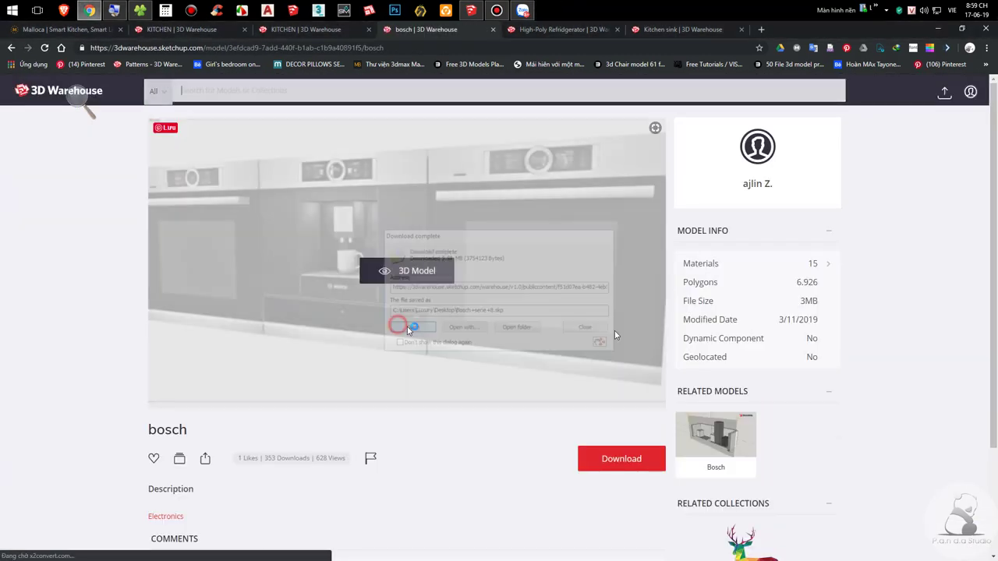
scroll(972, 340, down, 2)
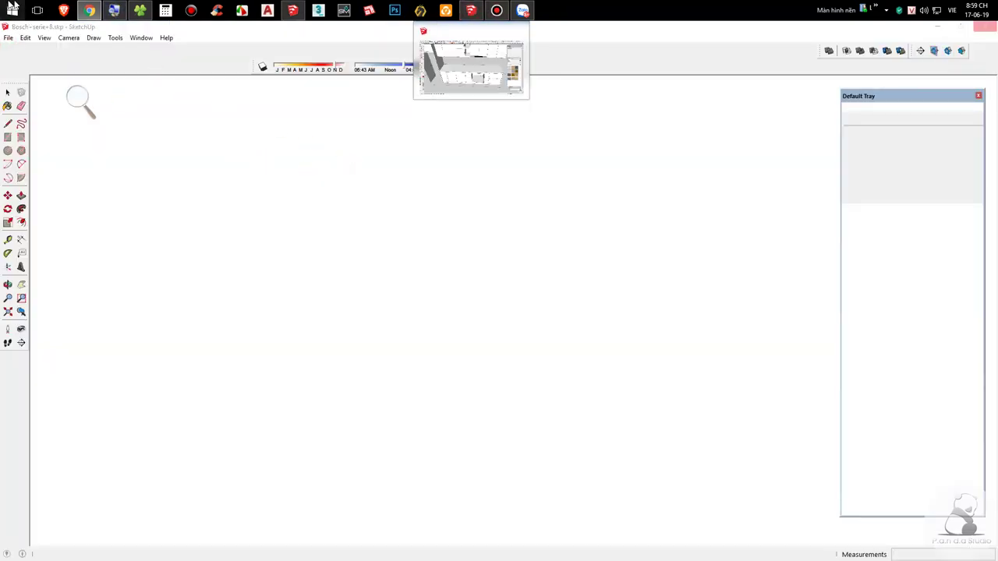
Step: Look through the BOSCH search results in 3D Warehouse, review the bosch walloven model page and return to the results
click(87, 10)
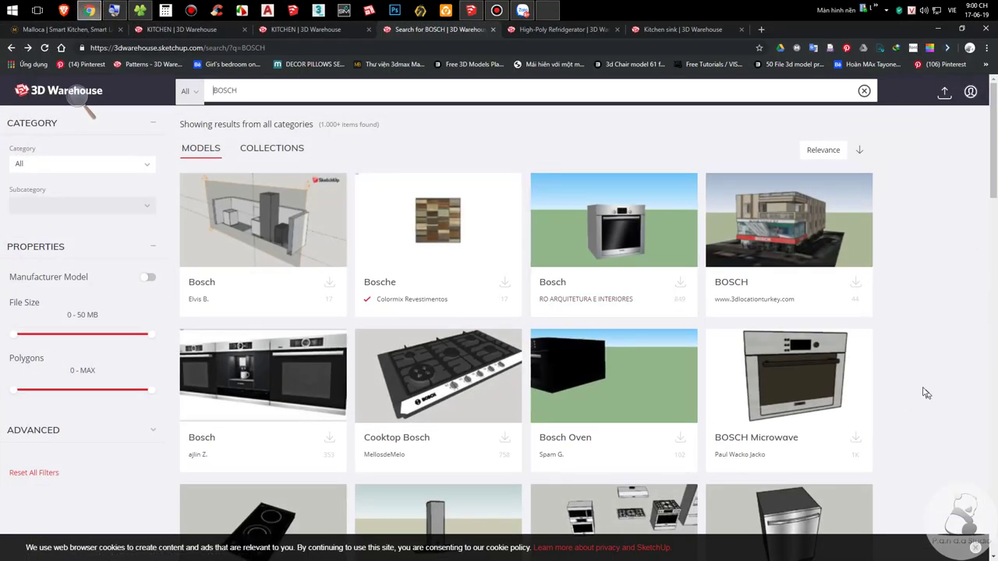
scroll(923, 392, down, 3)
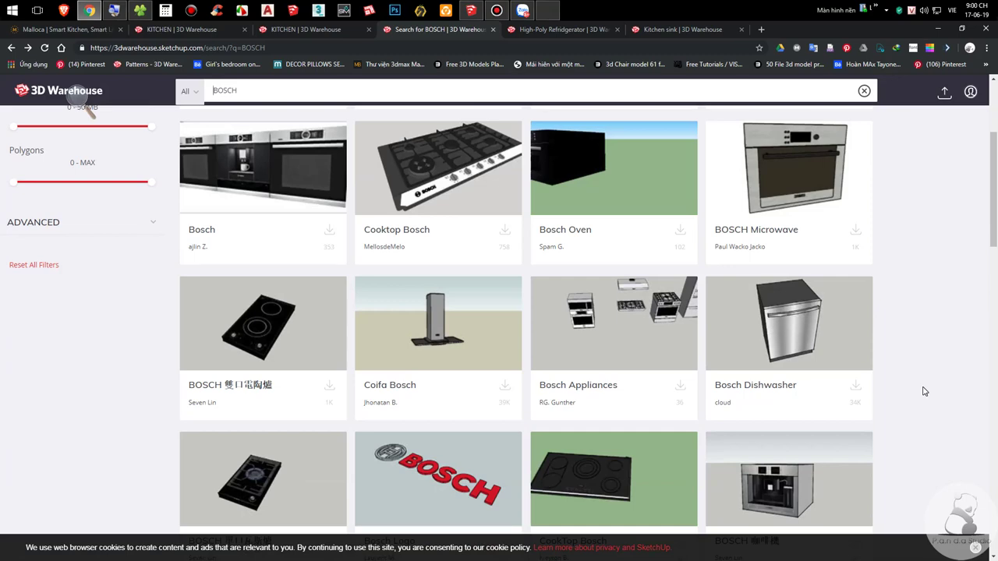
scroll(924, 392, up, 2)
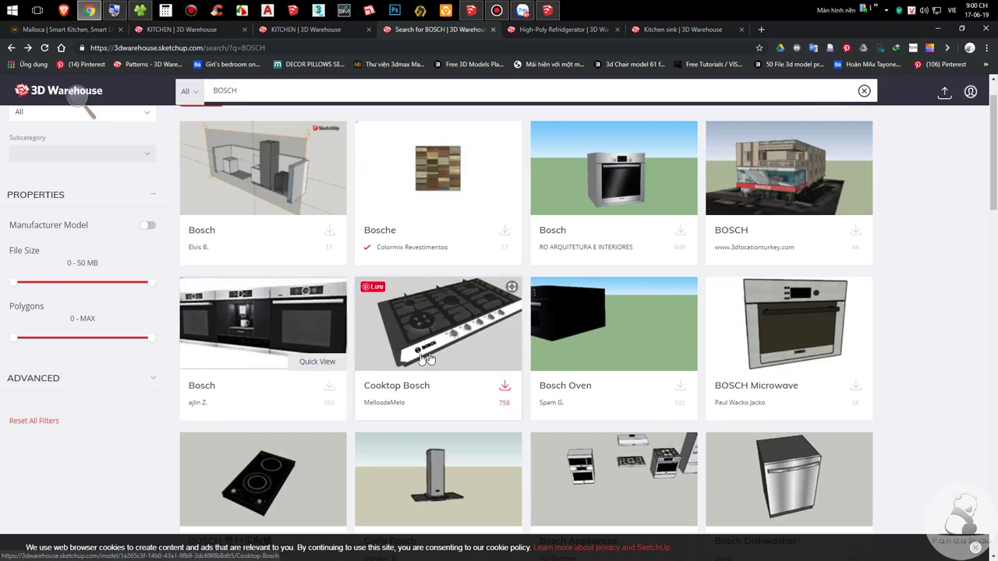
scroll(406, 355, down, 2)
scroll(406, 355, down, 3)
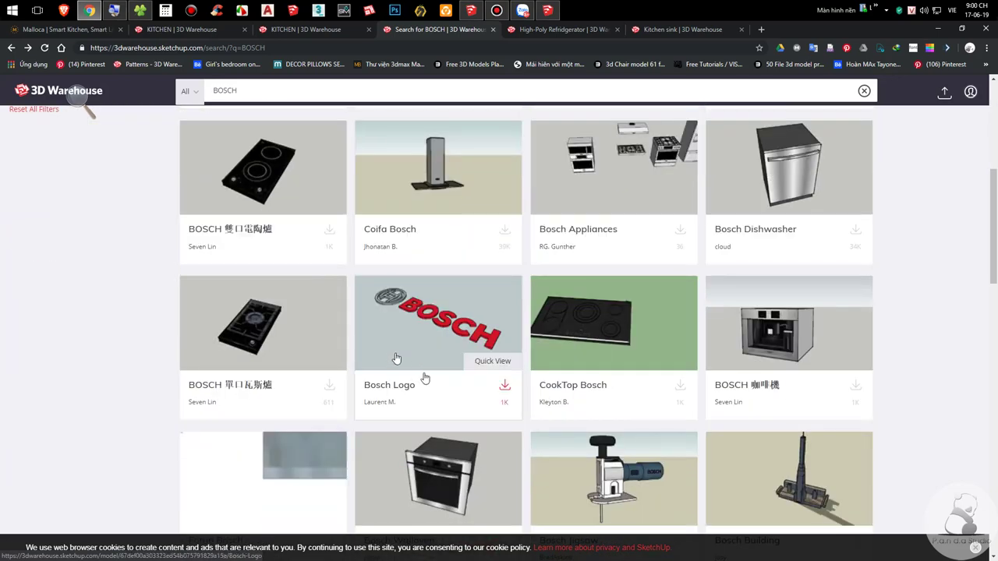
scroll(399, 358, down, 1)
click(446, 367)
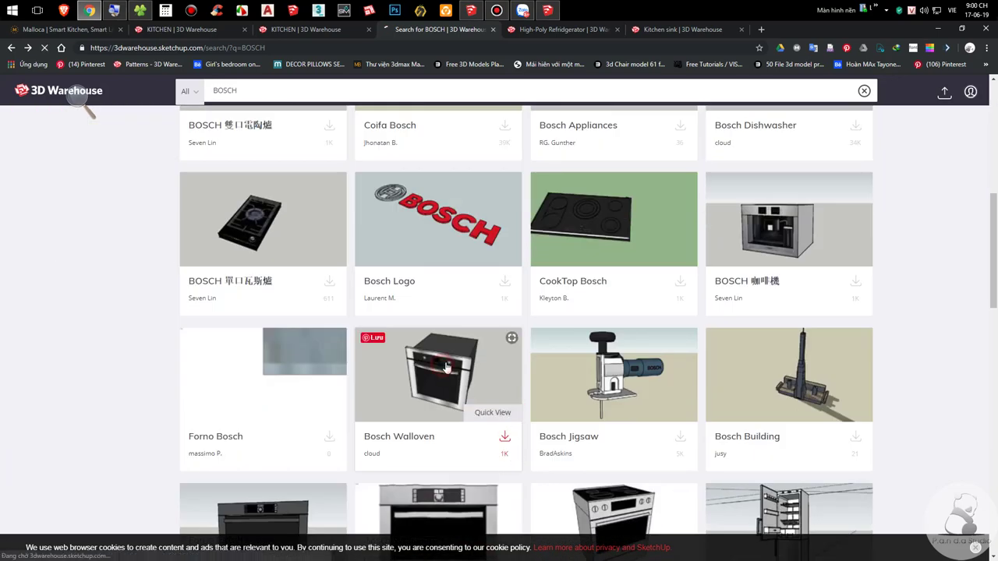
scroll(445, 366, down, 2)
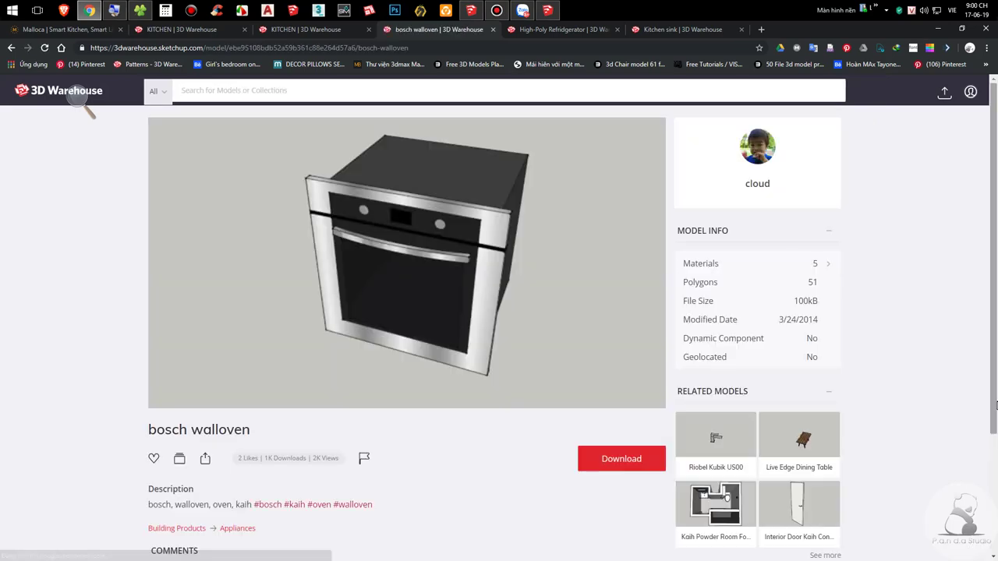
scroll(939, 399, down, 2)
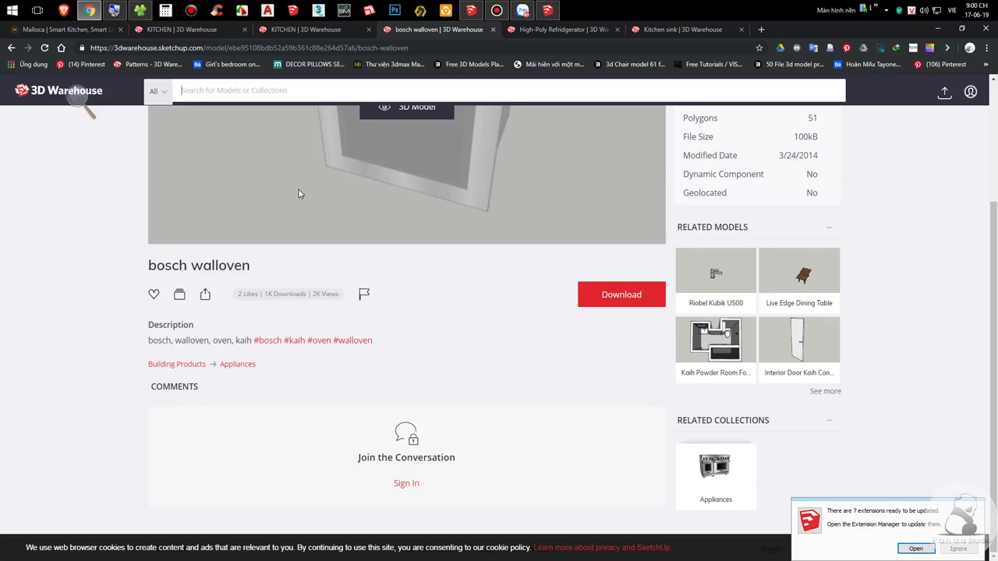
click(11, 48)
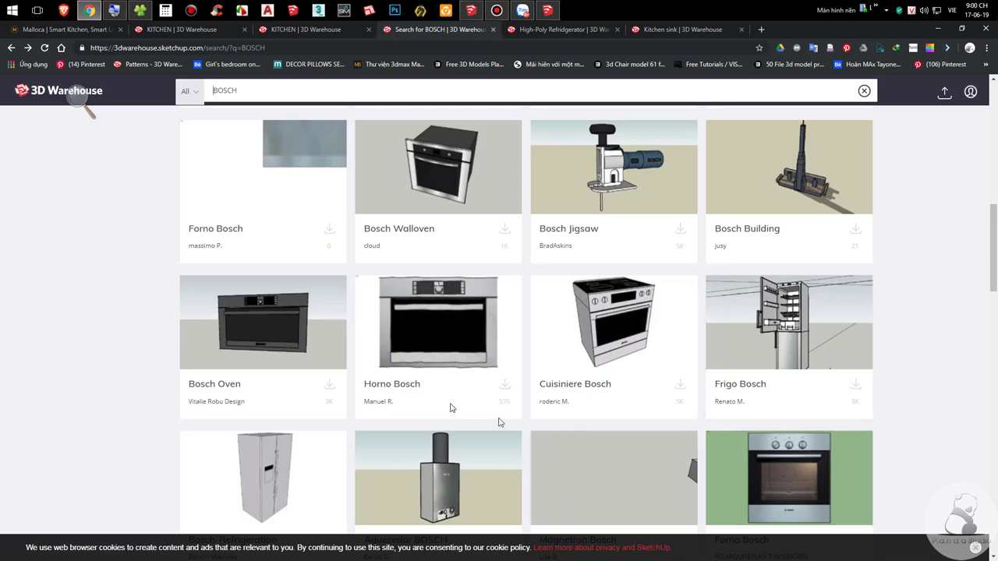
Step: Look further down the BOSCH results and examine the brown Forno Bosch oven's model page and related collections
scroll(928, 406, down, 5)
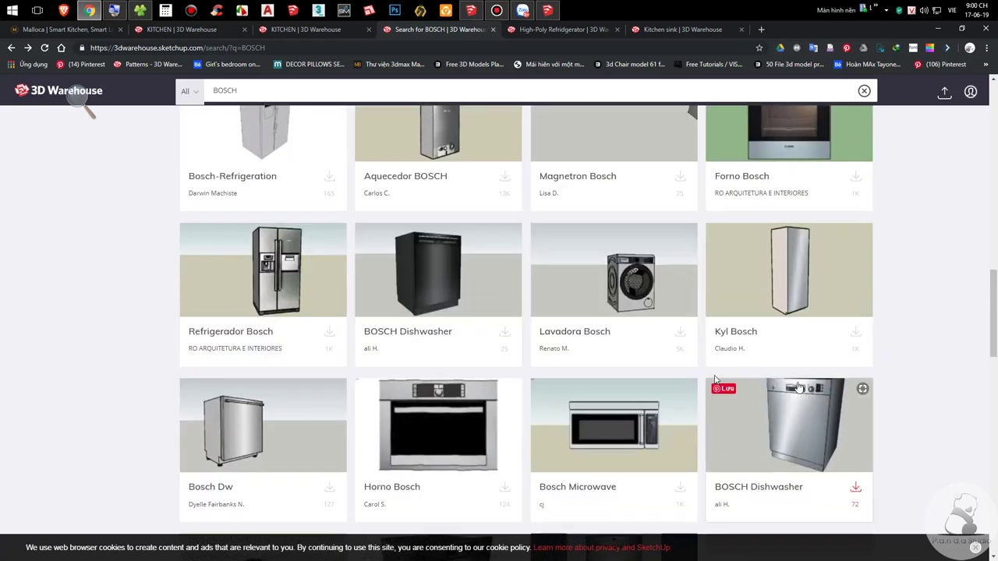
scroll(468, 269, down, 3)
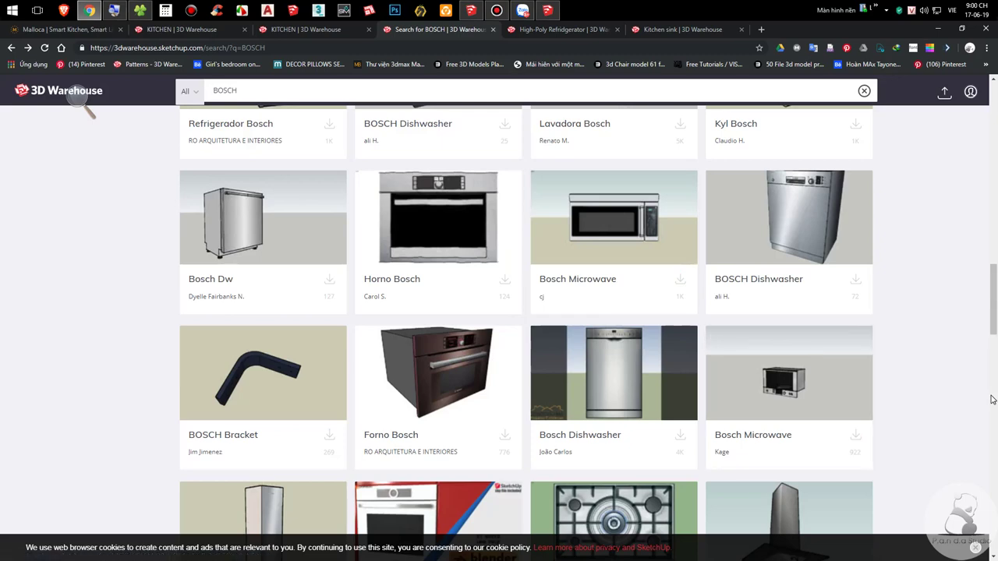
click(438, 380)
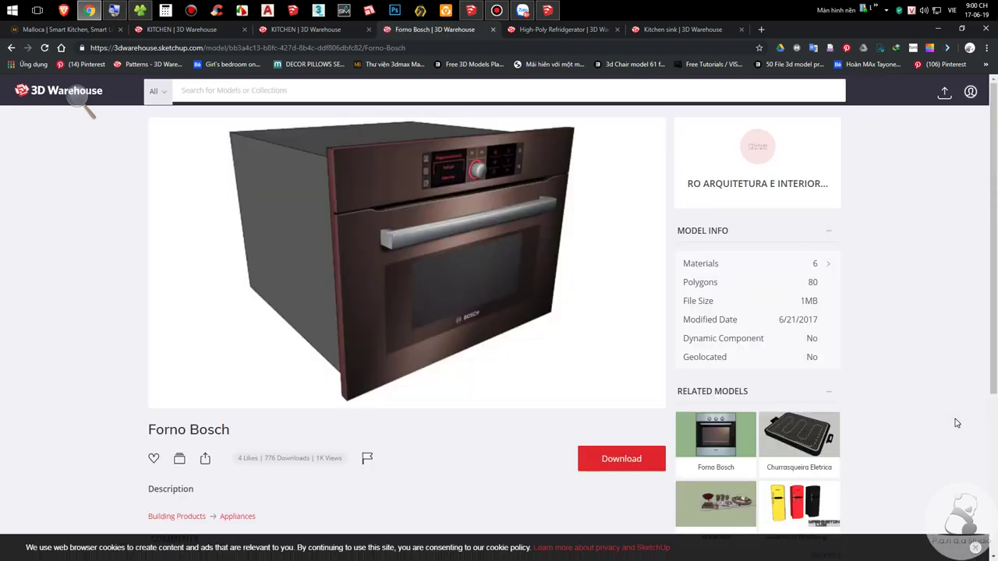
scroll(956, 423, down, 3)
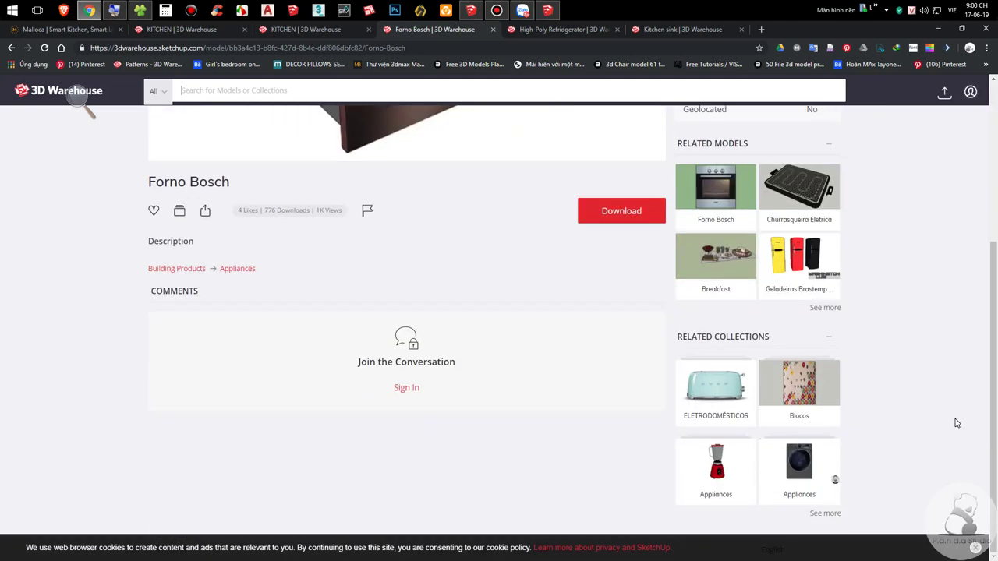
scroll(787, 309, up, 3)
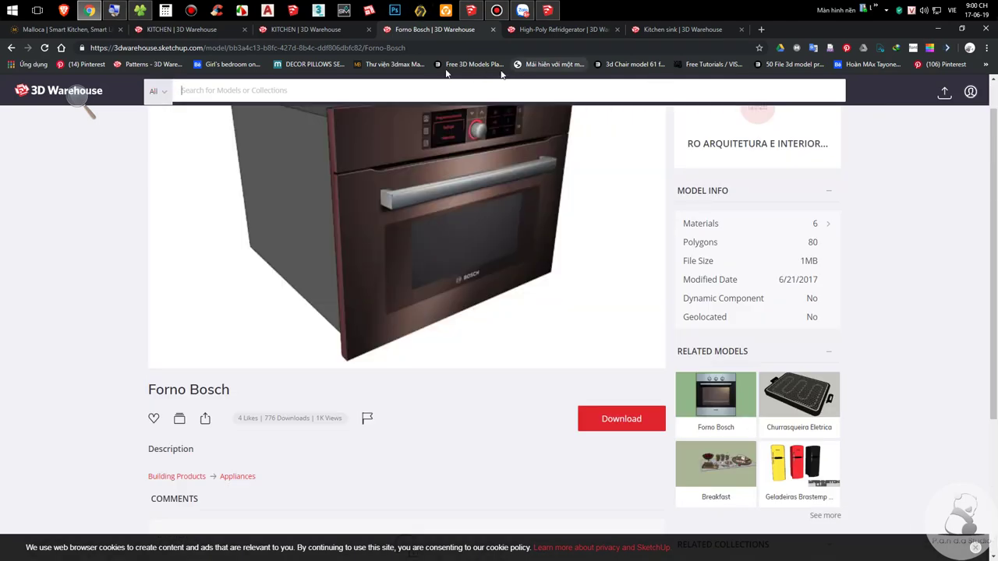
Step: From the High-Poly Refridgerator page's related Đồ Thiết Bị Bếp collection, download Fridge.skp to the desktop and open it in SketchUp
click(538, 29)
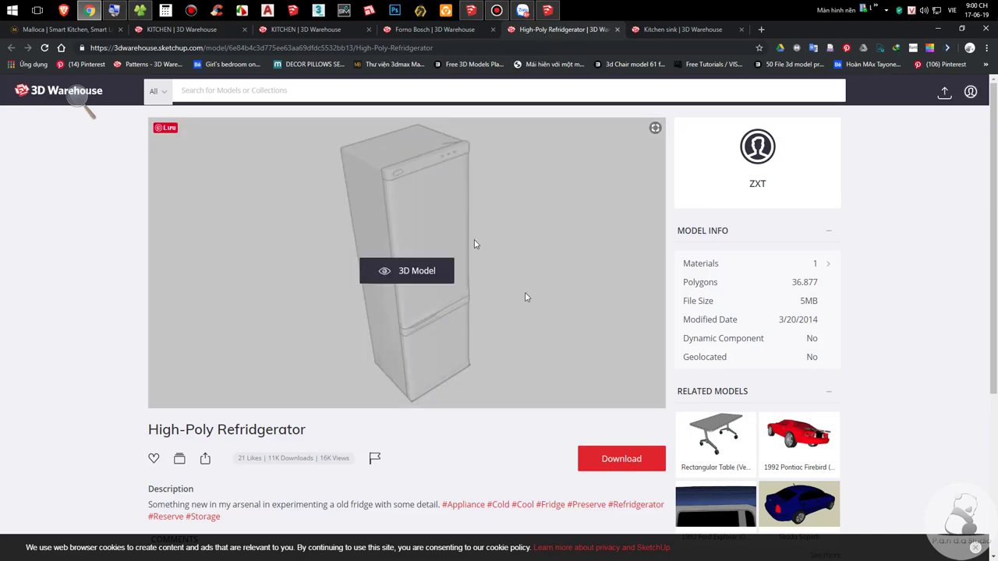
scroll(571, 460, down, 3)
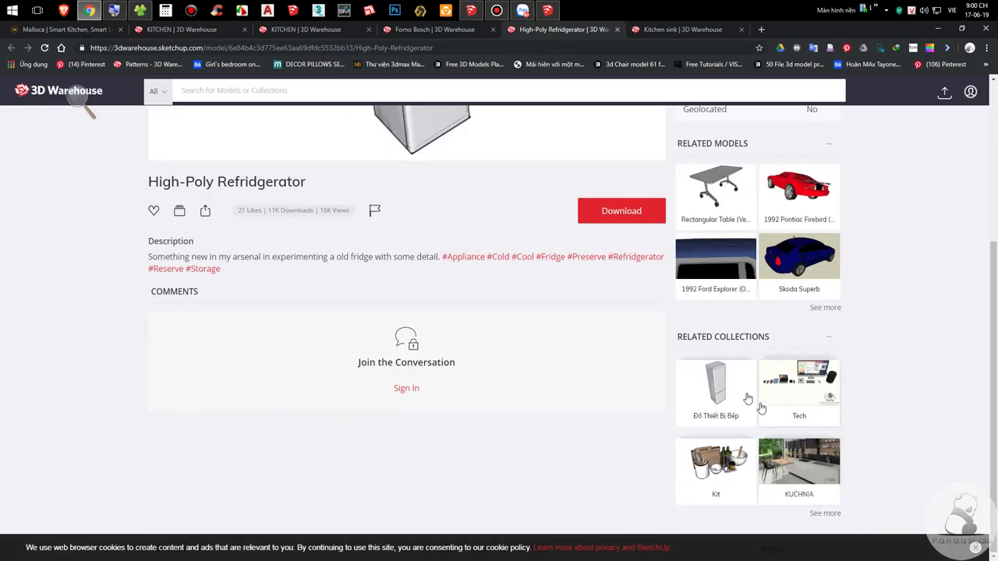
click(723, 388)
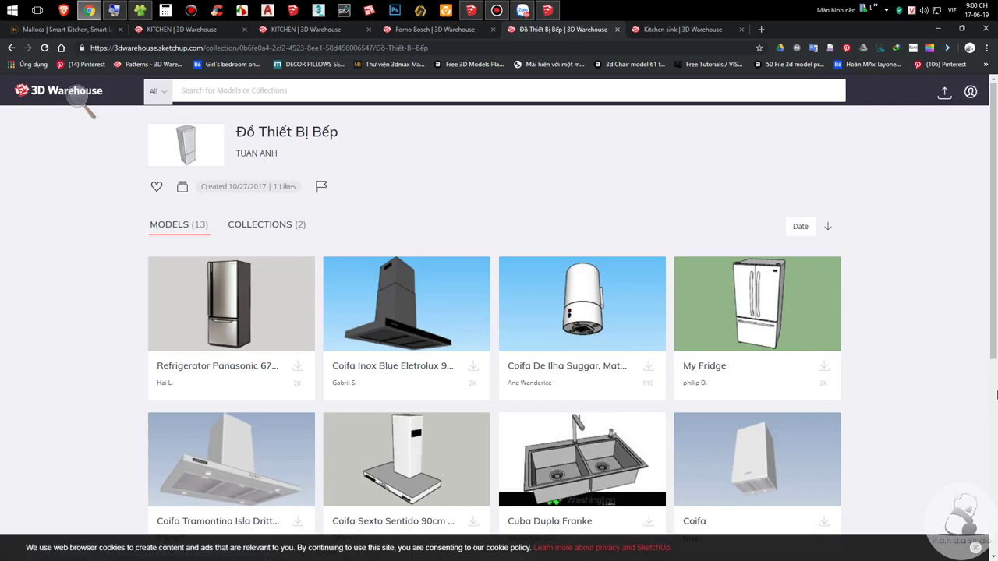
scroll(996, 394, down, 3)
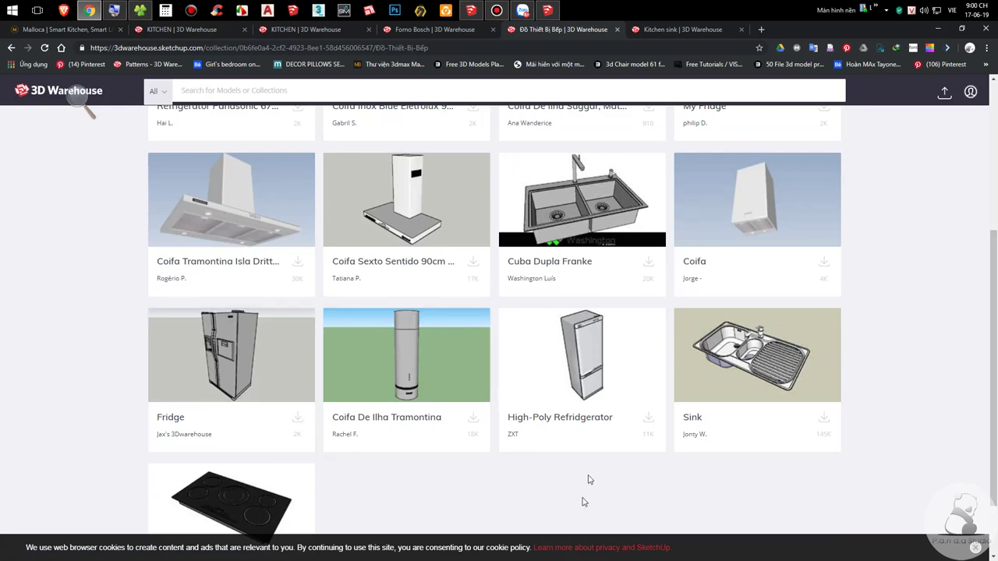
click(648, 420)
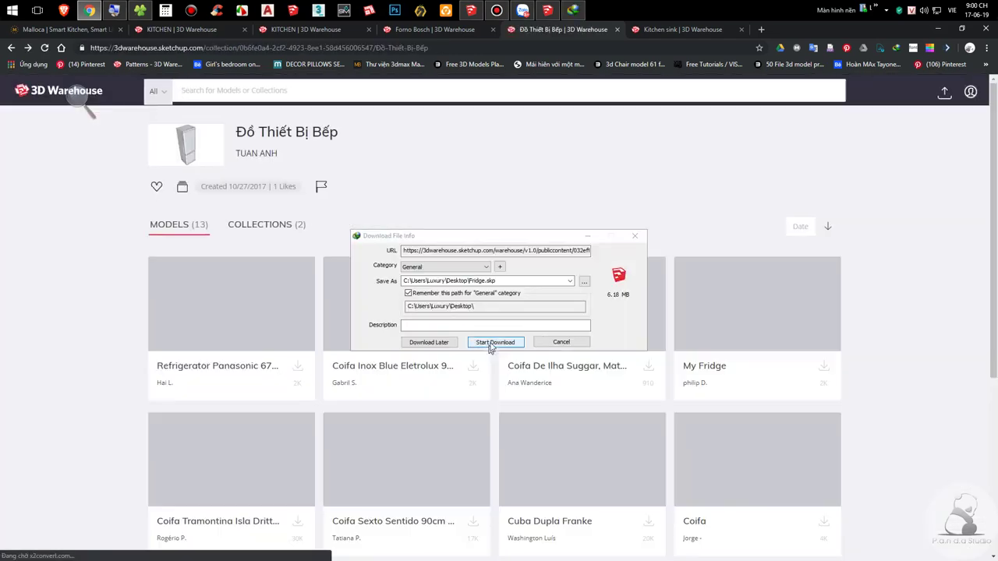
click(493, 343)
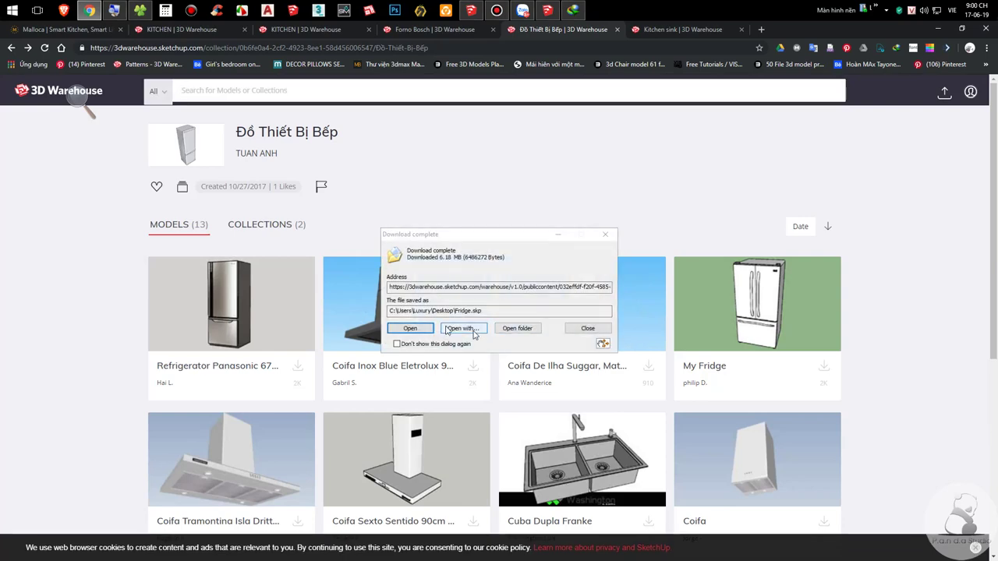
click(403, 329)
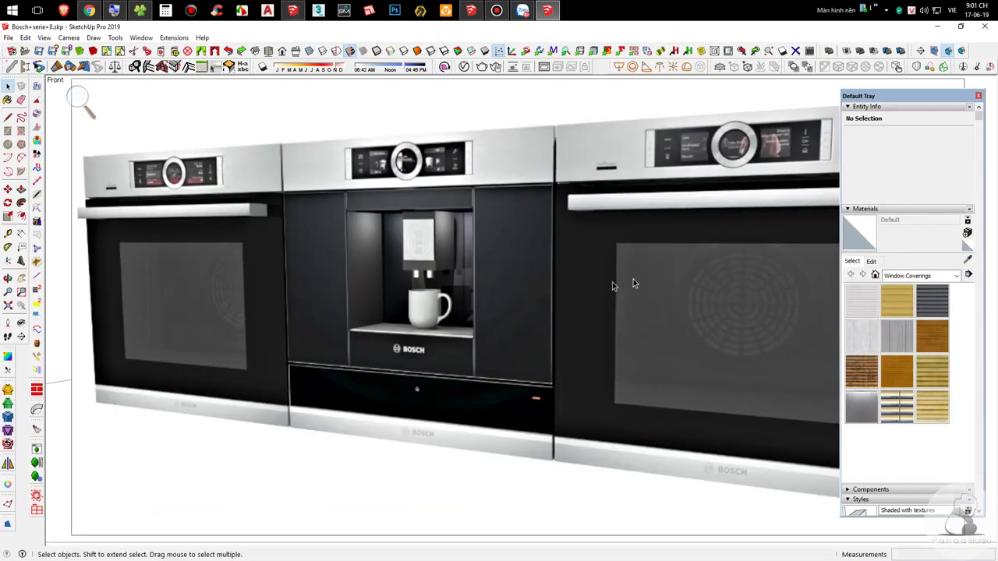
Step: Delete the flat reference picture beside the 3D ovens in the Bosch+serie+8.skp model
scroll(615, 285, down, 2)
middle_drag(617, 312, 619, 382)
scroll(620, 331, down, 5)
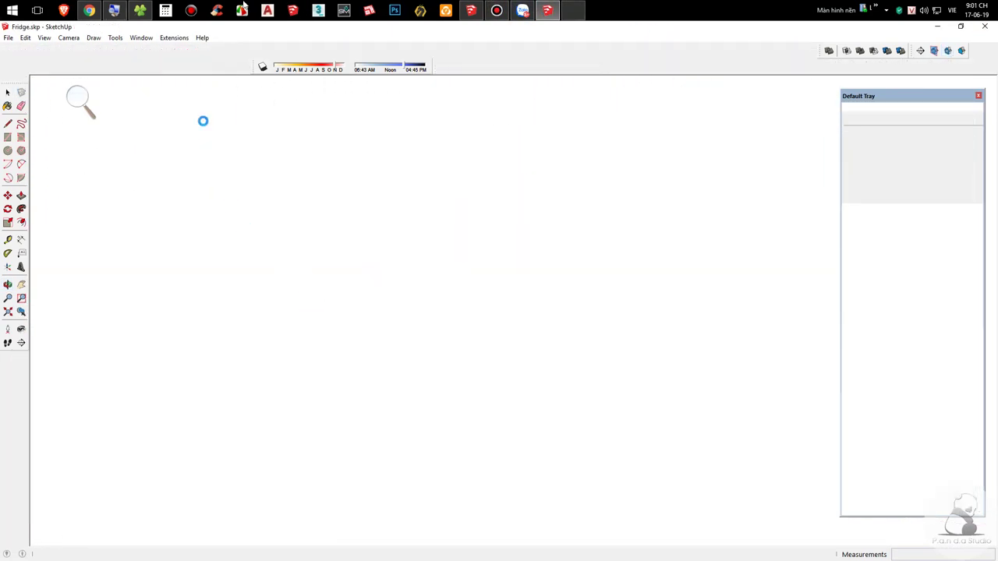
mouse_move(556, 4)
click(546, 66)
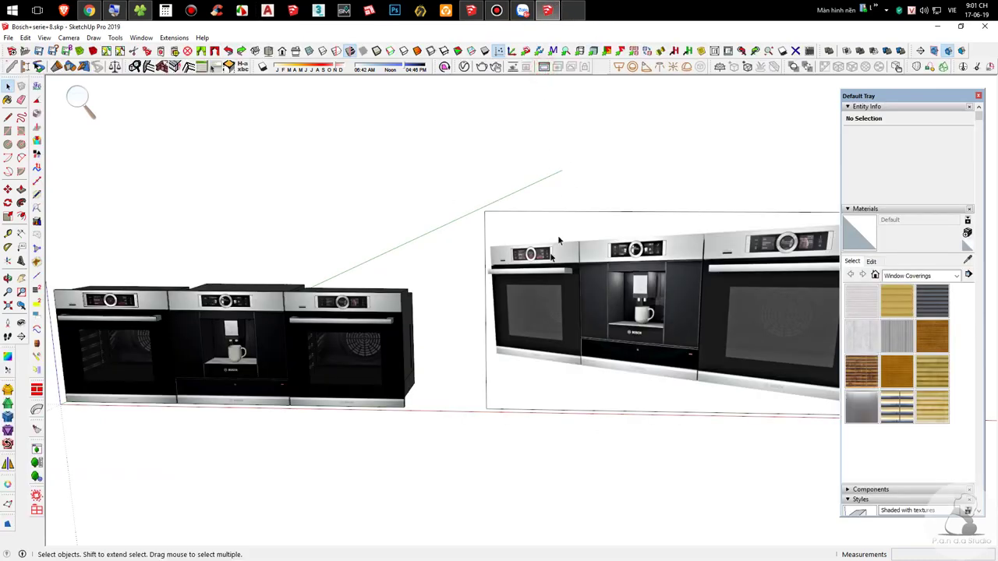
scroll(677, 275, down, 3)
click(677, 274)
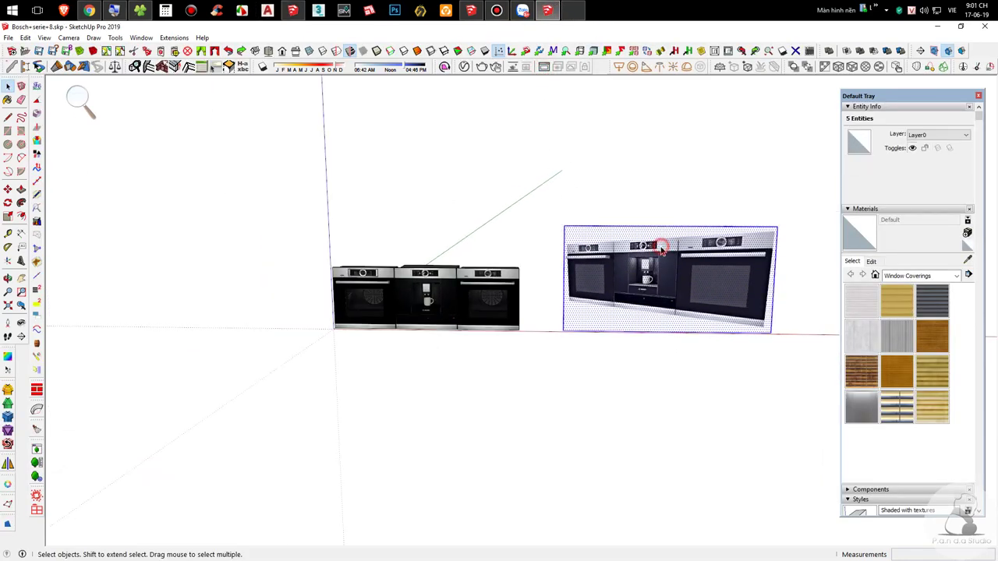
key(Delete)
Step: Inspect the three Bosch appliances, then delete the left oven and the coffee machine, keeping only the right oven
scroll(450, 297, up, 5)
scroll(285, 293, up, 3)
mouse_move(285, 293)
middle_down()
mouse_move(273, 207)
mouse_move(233, 260)
middle_up()
scroll(233, 260, down, 2)
click(619, 299)
click(619, 302)
middle_drag(619, 303, 744, 350)
click(487, 318)
middle_drag(525, 351, 396, 305)
click(652, 349)
scroll(611, 326, down, 2)
middle_drag(612, 325, 440, 390)
drag(464, 427, 169, 198)
key(Delete)
Step: Select the remaining oven group and purge all V-Ray lights, component definitions, proxies and materials from the scene
middle_drag(481, 341, 408, 212)
drag(408, 211, 683, 436)
click(174, 38)
click(265, 55)
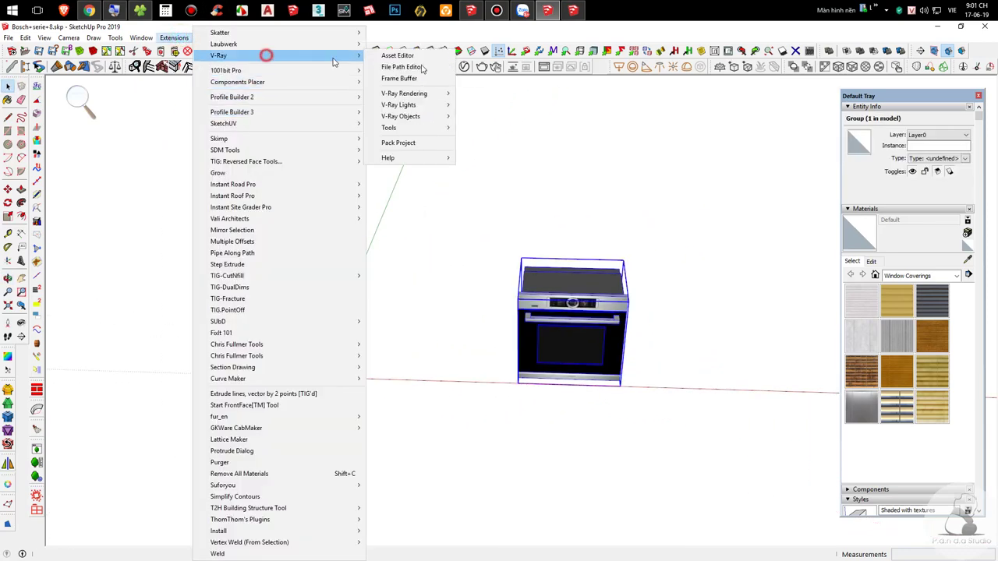
click(426, 127)
click(484, 140)
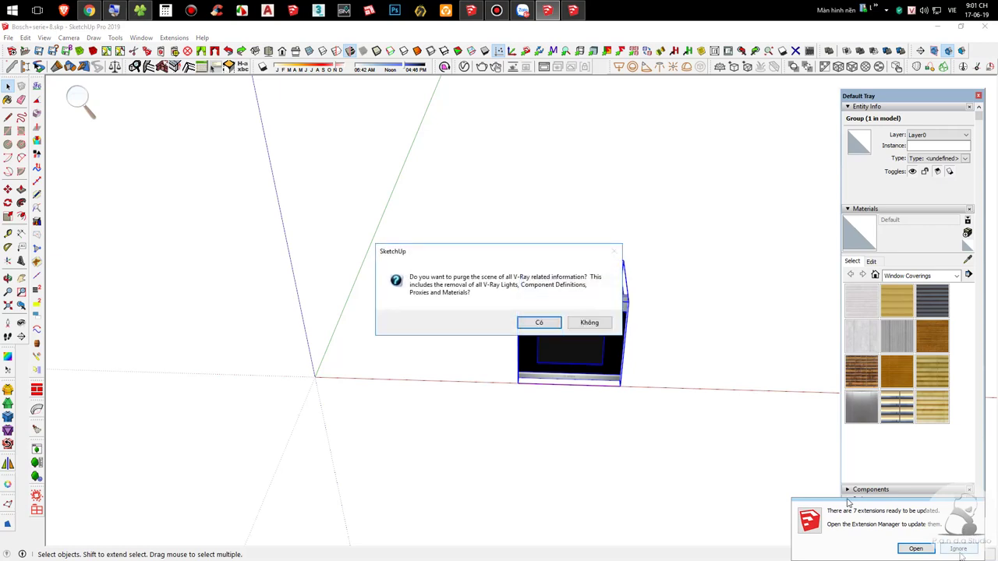
click(536, 322)
click(530, 318)
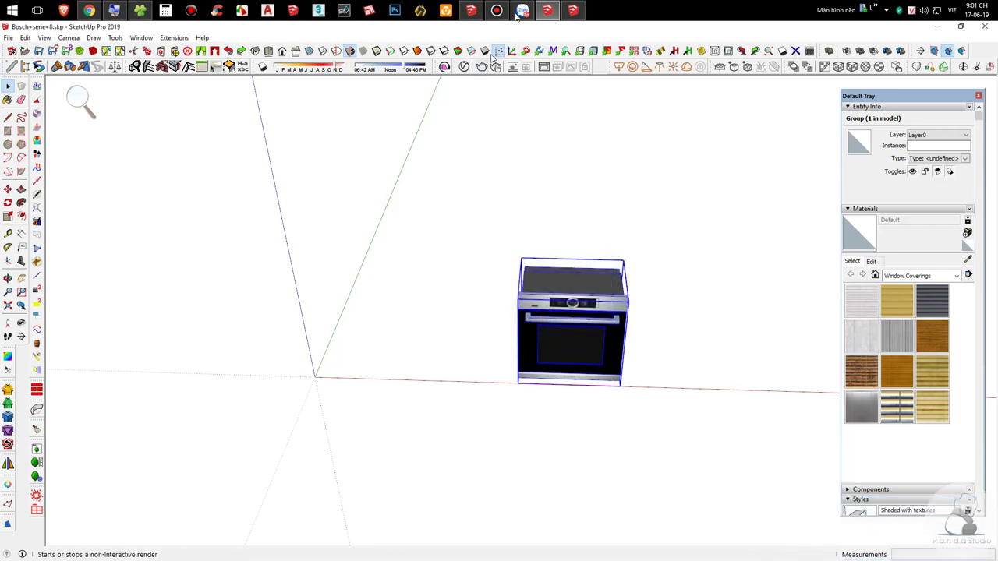
Step: Switch to the a binh.skp kitchen model and paste the Bosch oven at the open base cabinet bay
click(470, 10)
scroll(494, 317, up, 5)
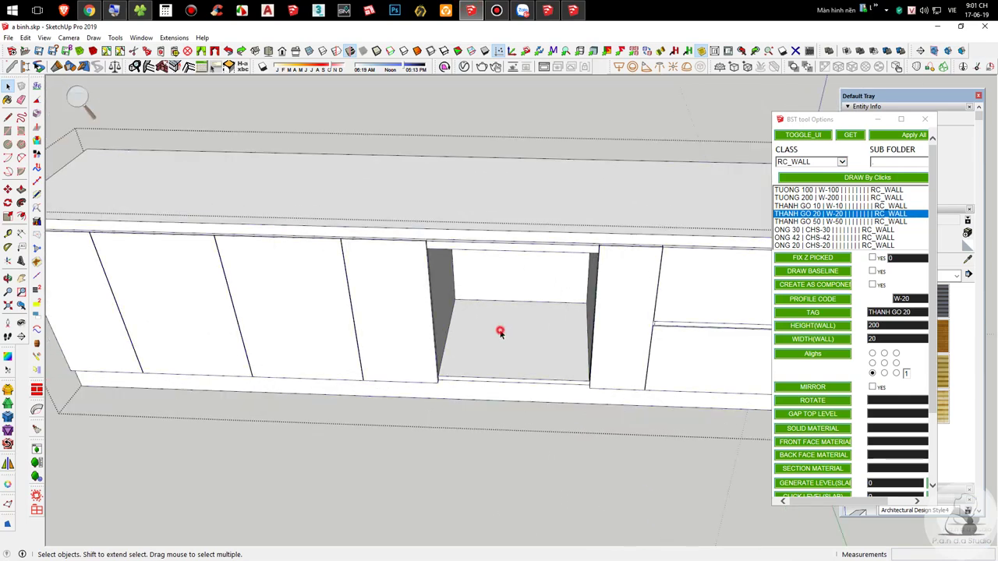
scroll(500, 332, up, 4)
key(ctrl+v)
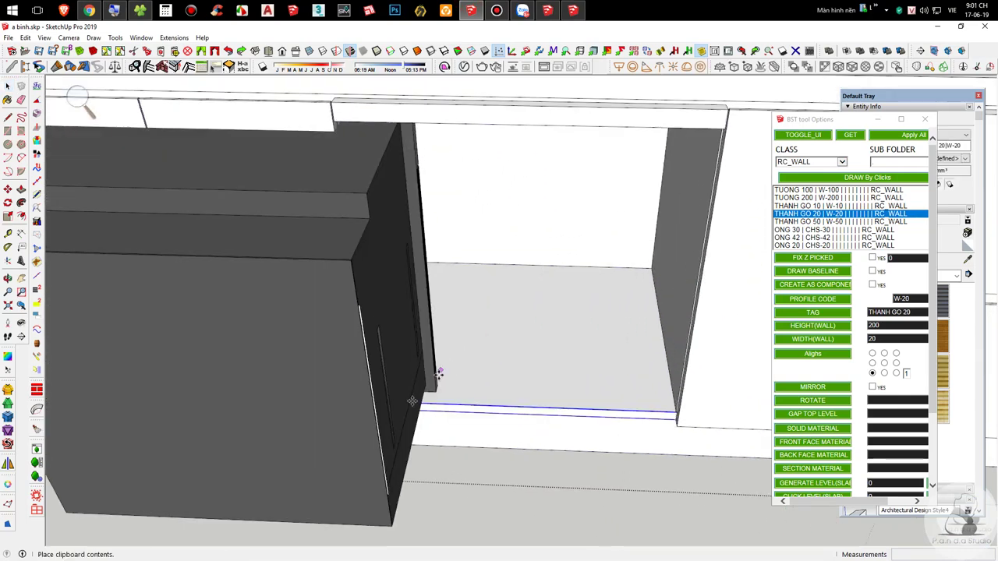
click(590, 381)
Step: Move the oven into the base cabinet bay, snapping its lower front corner to the adjacent door's bottom corner
scroll(546, 328, down, 5)
middle_drag(539, 317, 538, 404)
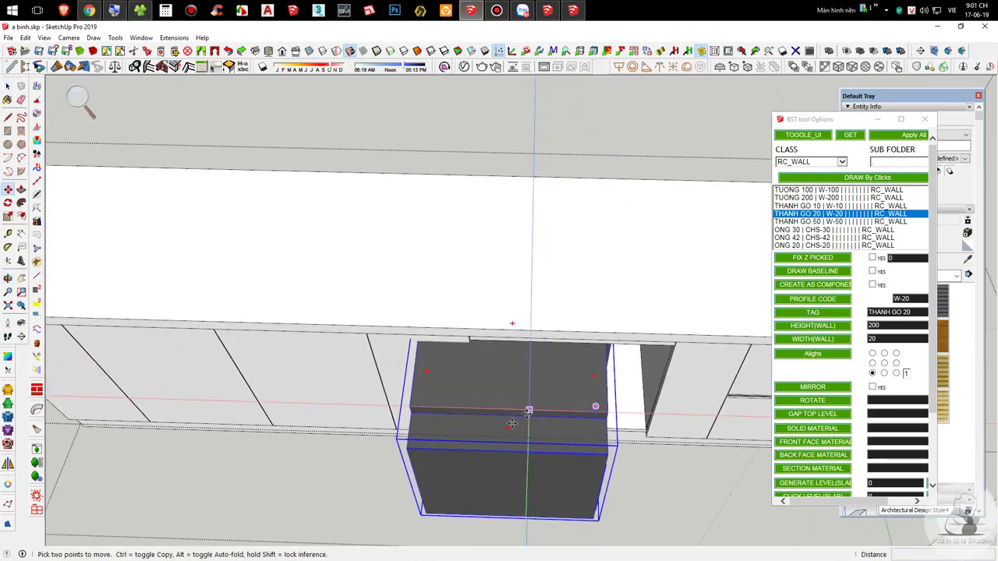
click(593, 376)
click(513, 262)
middle_drag(510, 294, 616, 226)
scroll(632, 341, up, 4)
scroll(632, 341, up, 2)
click(608, 406)
scroll(578, 312, up, 4)
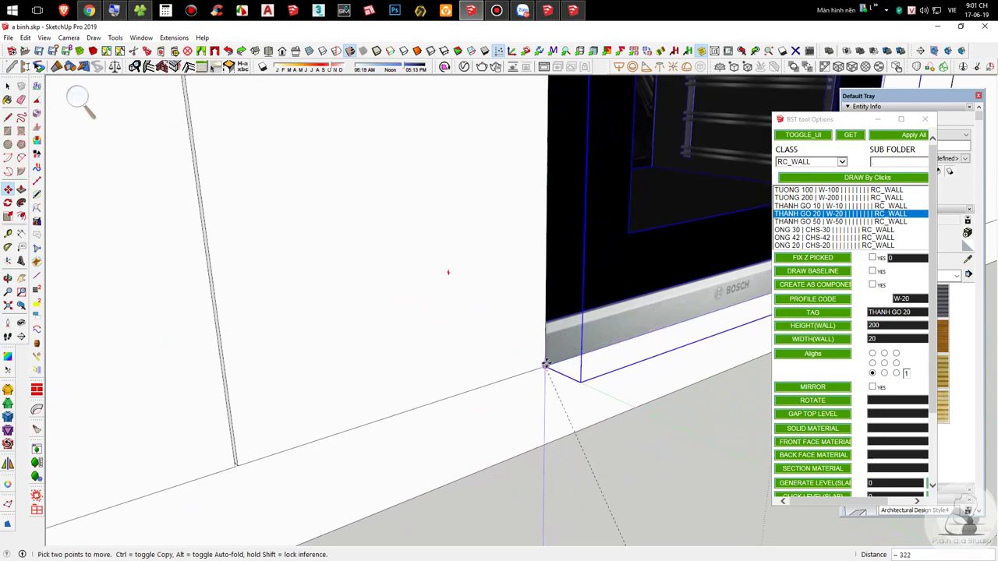
click(546, 364)
Step: Shift the oven 20 mm to adjust its fit in the cabinet bay, then deselect it
scroll(482, 364, down, 2)
scroll(482, 355, down, 5)
scroll(550, 293, up, 5)
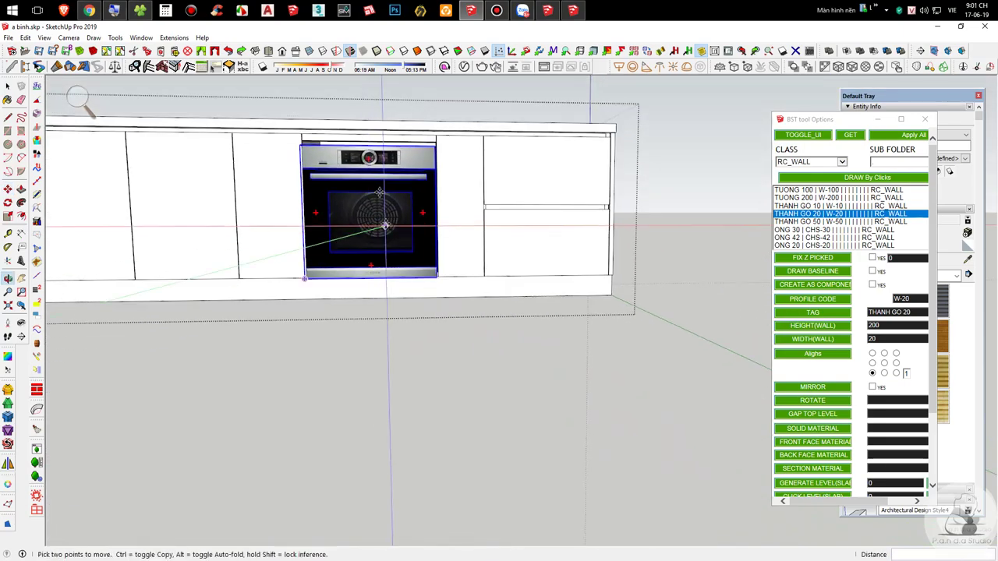
click(548, 261)
text(20)
key(Return)
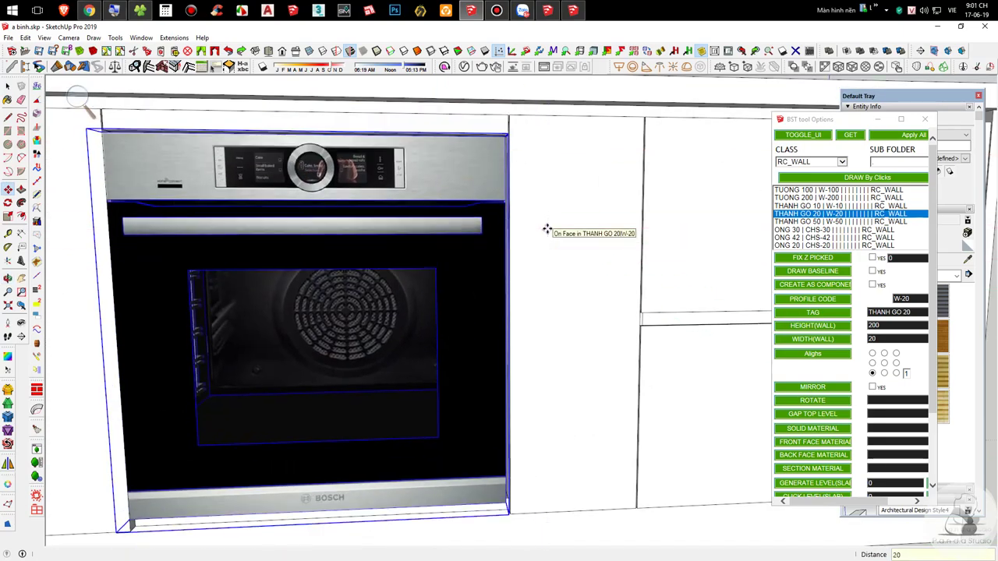
scroll(563, 321, down, 3)
middle_drag(562, 314, 521, 303)
key(space)
click(399, 135)
scroll(520, 235, up, 2)
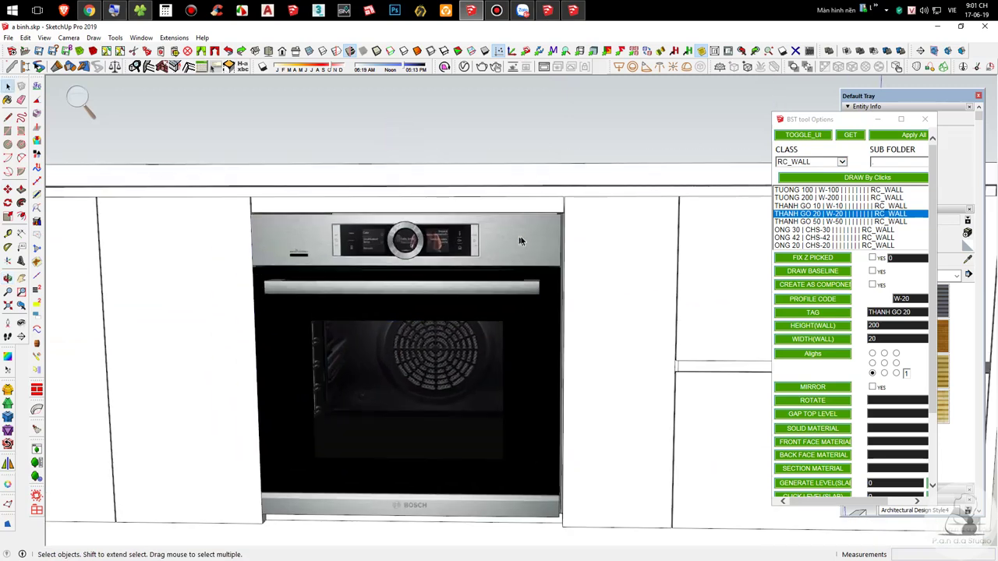
click(520, 235)
scroll(542, 221, up, 5)
key(m)
scroll(506, 232, down, 4)
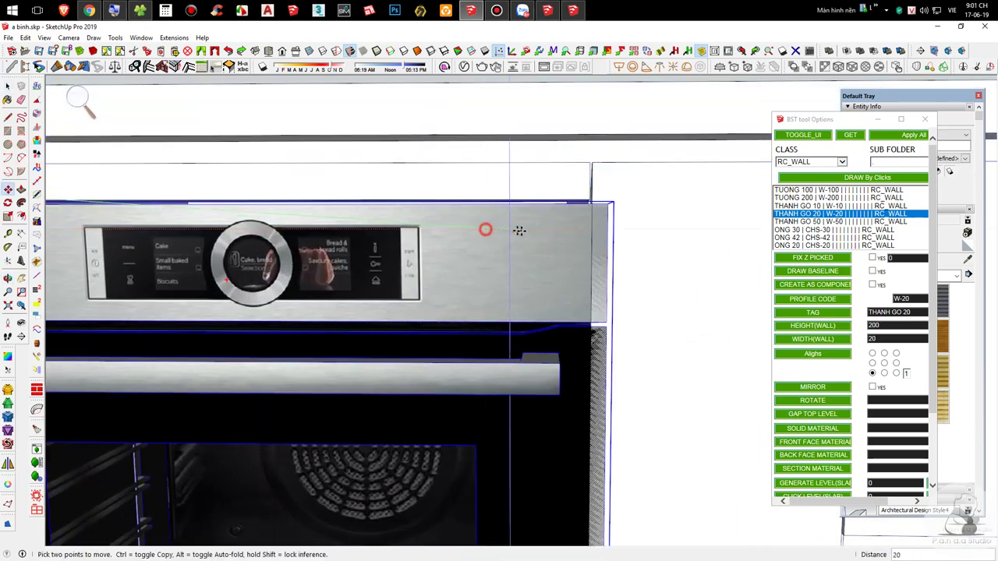
scroll(631, 245, down, 2)
key(space)
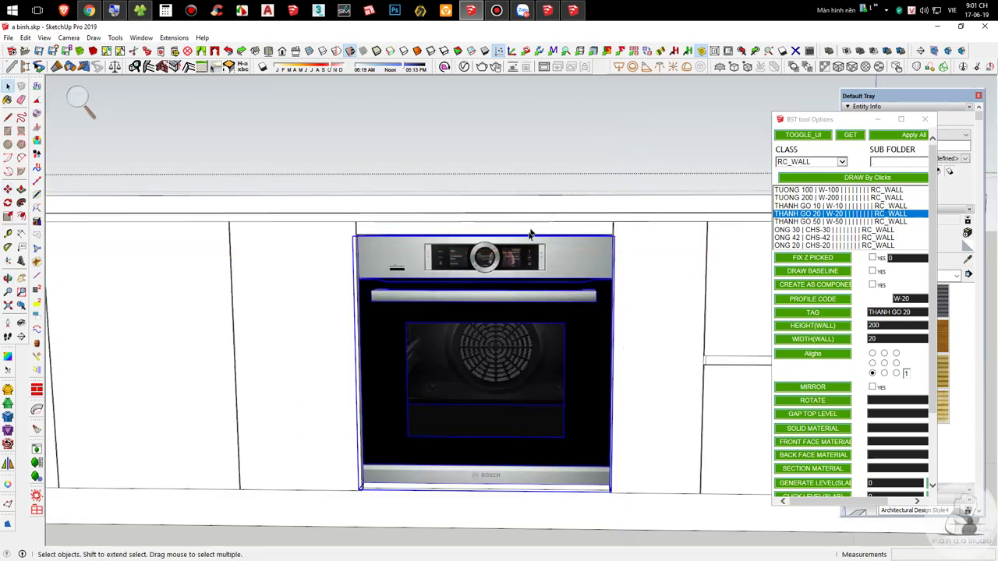
Step: Examine the fitted oven together with the countertop, range hood and wall cabinets from several angles
scroll(535, 218, down, 2)
click(561, 200)
scroll(546, 214, down, 3)
click(600, 381)
middle_drag(600, 381, 324, 286)
middle_drag(436, 271, 721, 366)
shift+middle_drag(632, 329, 528, 377)
scroll(526, 409, up, 2)
shift+middle_drag(528, 377, 530, 331)
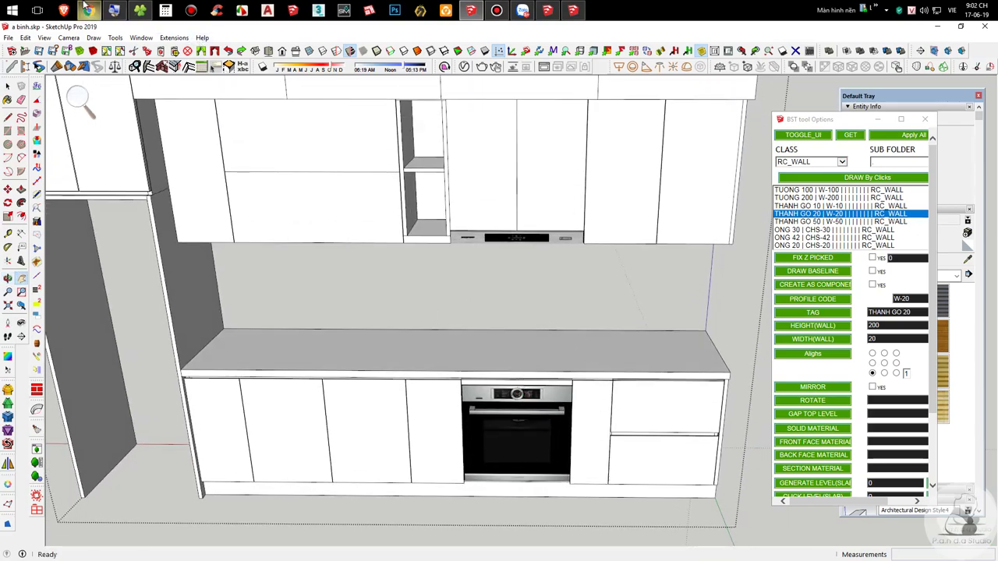
Step: Switch back to 3D Warehouse and look through the Đồ Thiết Bị Bếp collection for further kitchen models
click(89, 9)
scroll(521, 247, down, 3)
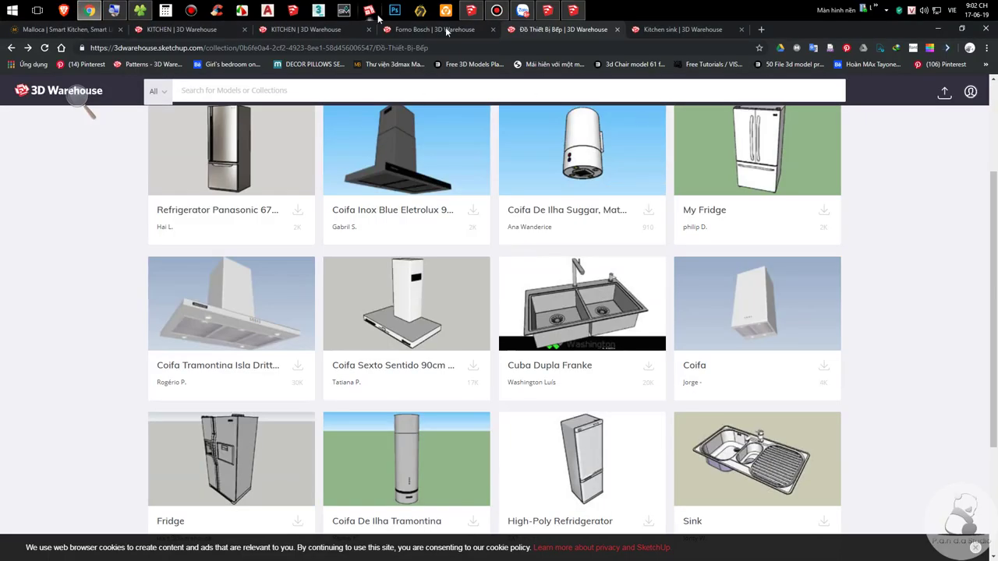
Step: Open the bookmarked AGD collection on 3D Warehouse in place of the KITCHEN collection with two sinks
click(284, 31)
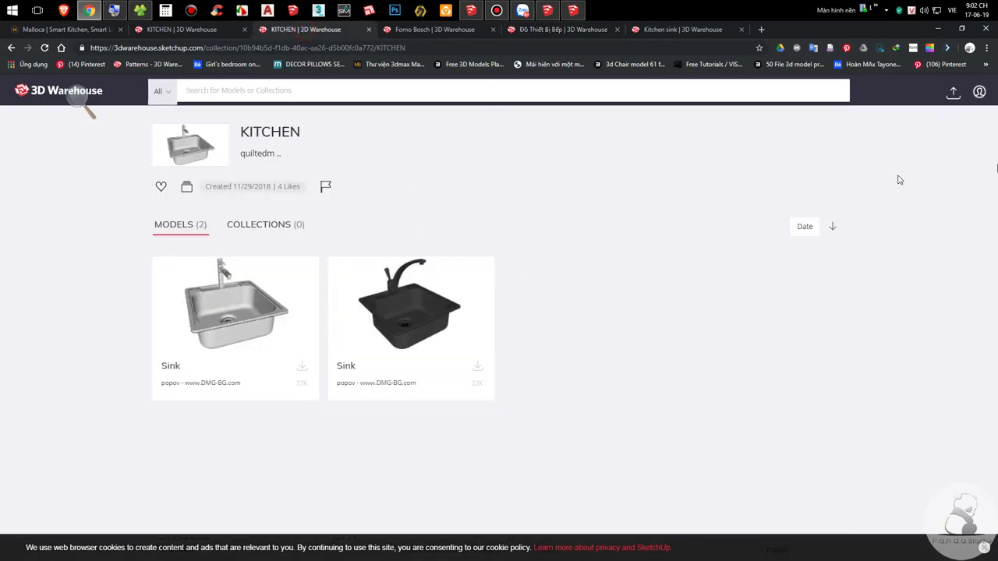
click(986, 64)
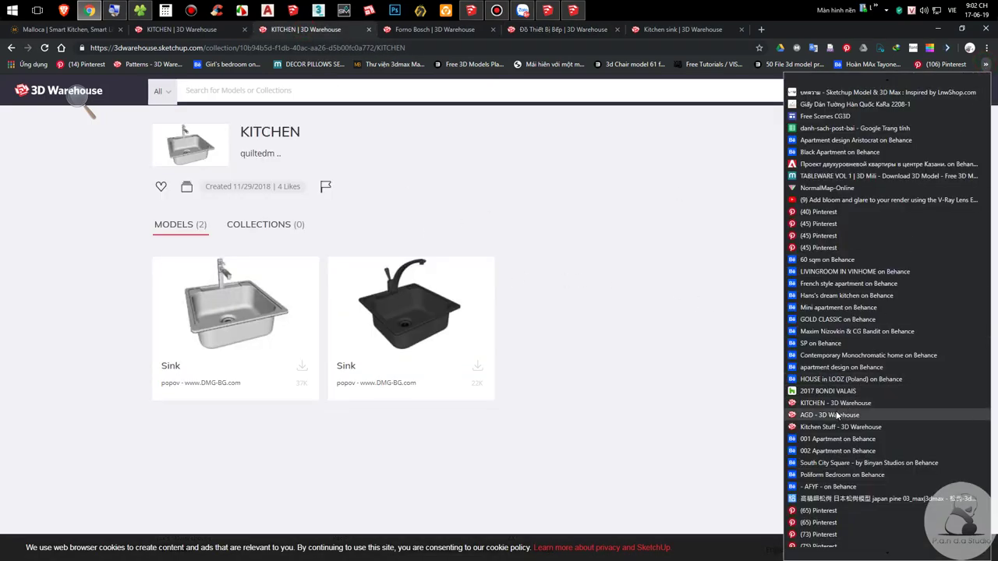
click(837, 415)
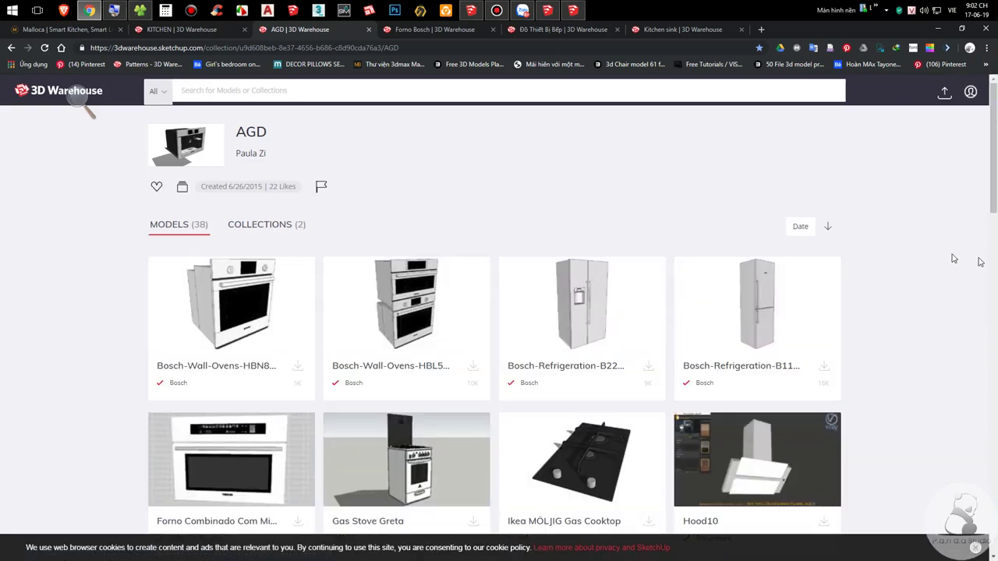
Step: Download the HVI60TC 60cm induction cooktop model from the AGD collection and dismiss the completed download
scroll(949, 265, down, 4)
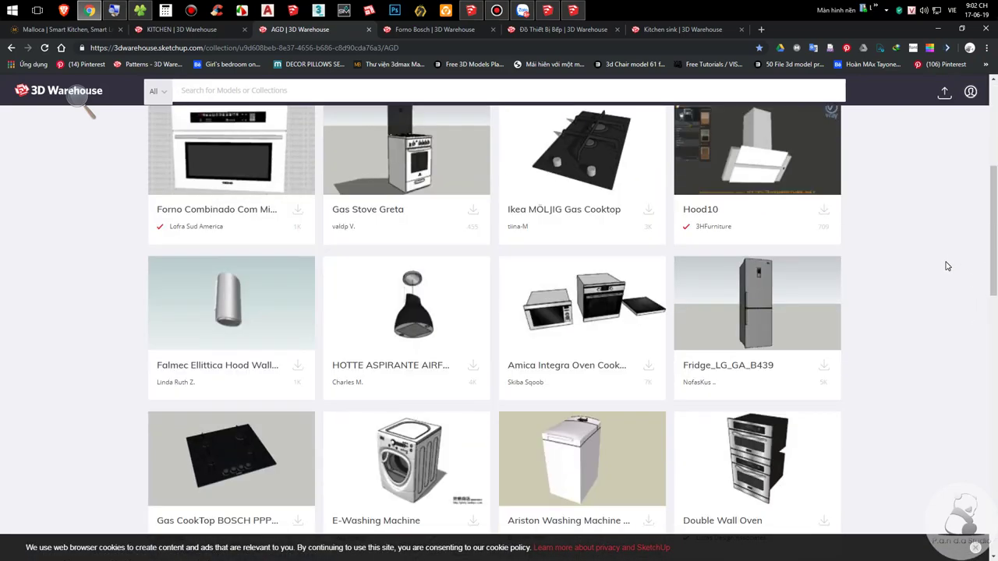
scroll(947, 265, down, 4)
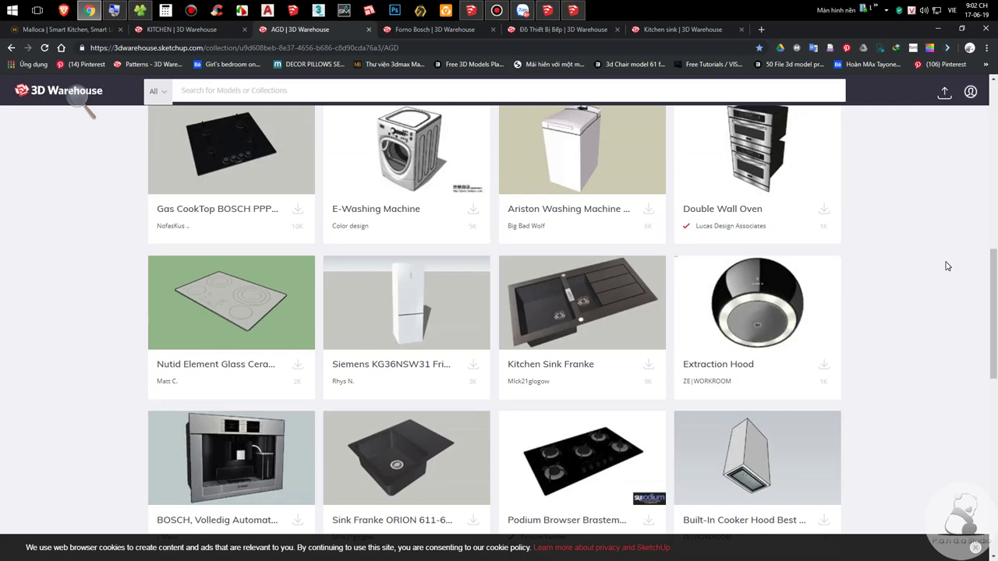
scroll(947, 265, down, 4)
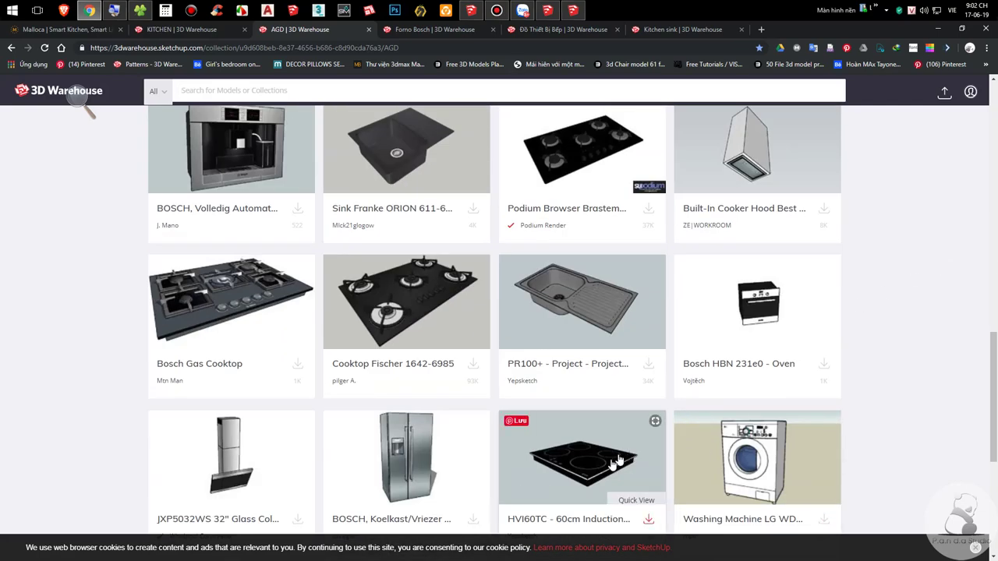
click(647, 520)
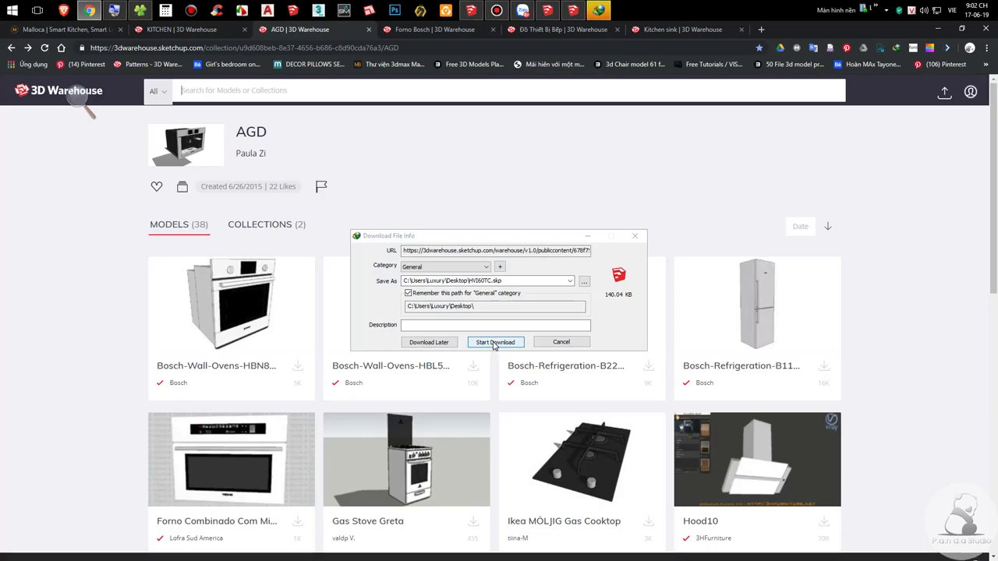
click(492, 341)
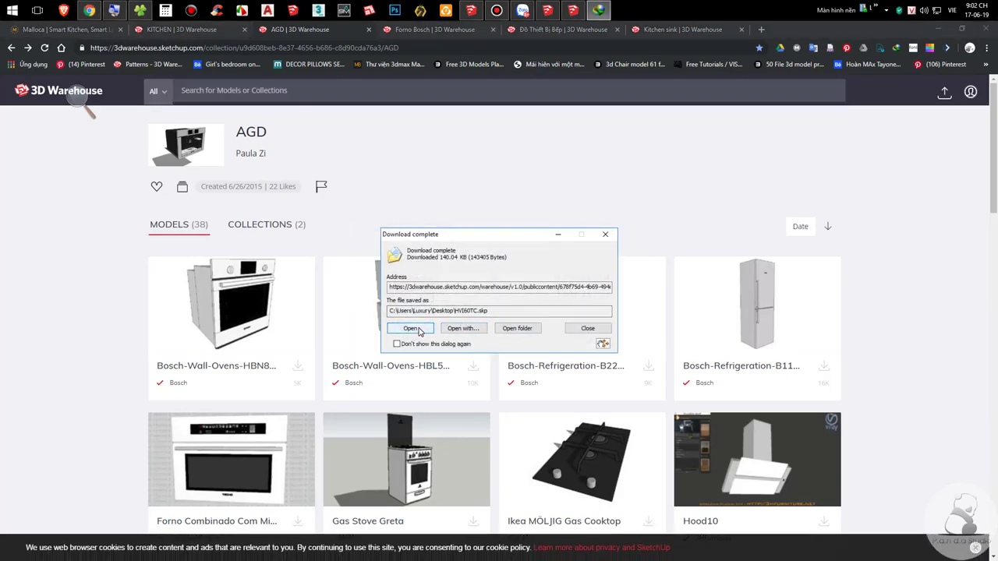
click(587, 327)
Step: Look through the remaining AGD models and open the page of Cooktop Elétrico Vitrocerâmico 4 Bocas - Brastemp
scroll(46, 281, down, 10)
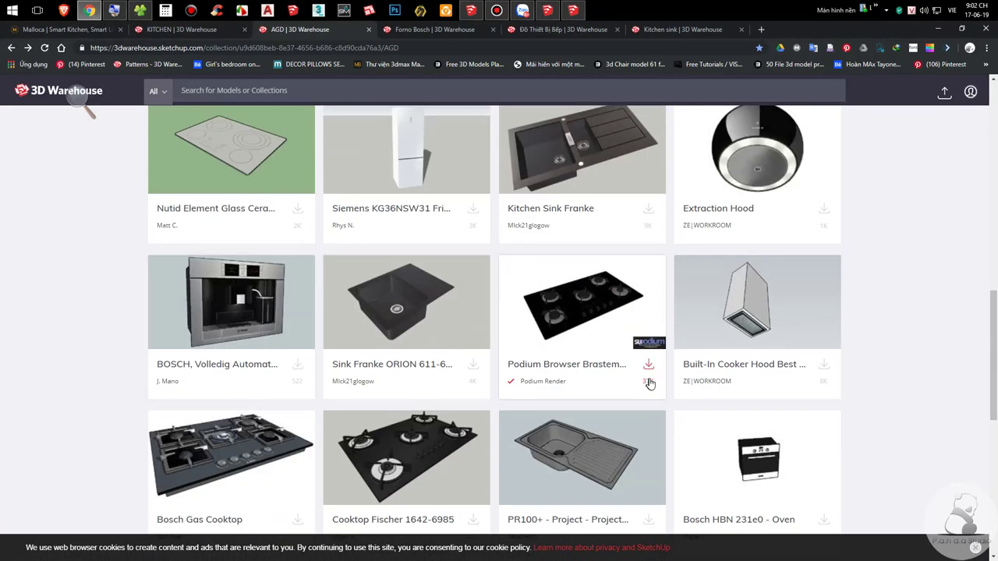
scroll(981, 362, down, 5)
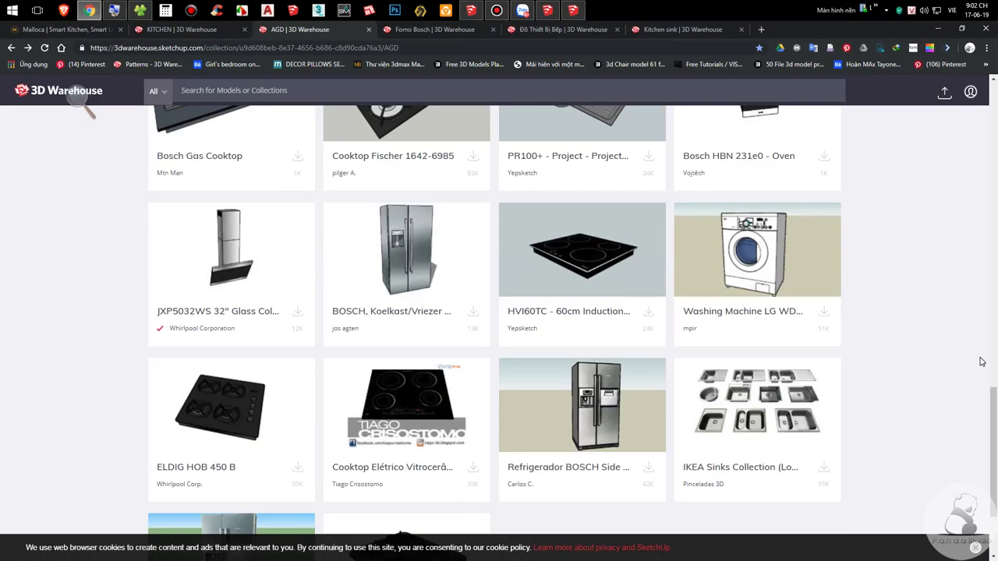
click(391, 397)
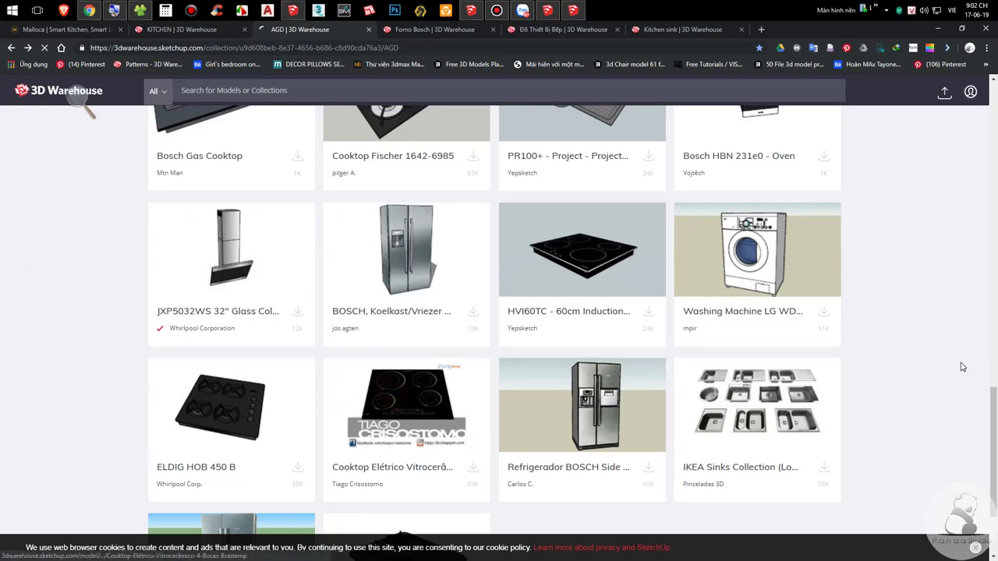
scroll(907, 259, down, 3)
scroll(968, 261, down, 1)
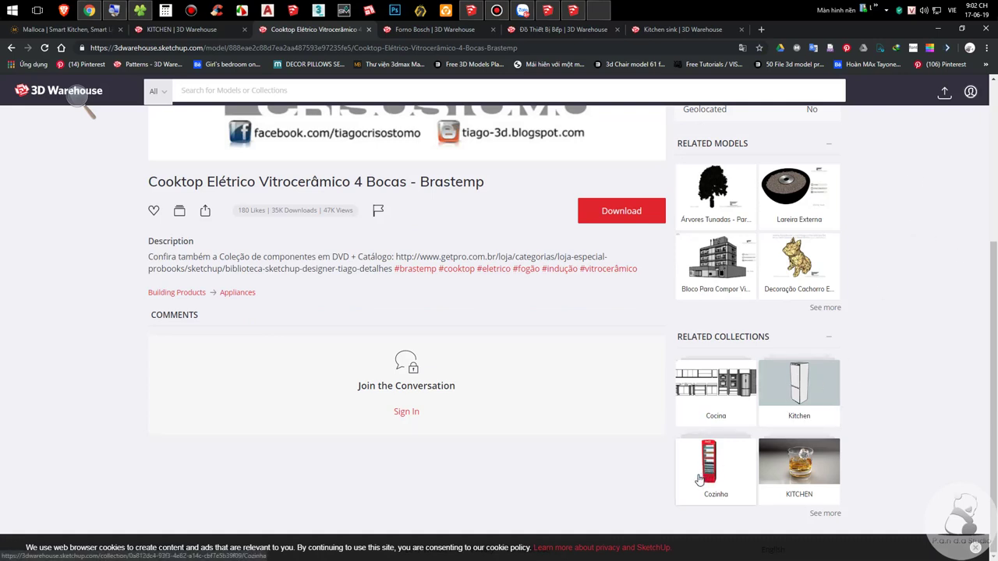
Step: Close one of the open SketchUp model windows and switch to the Fridge.skp window in SketchUp
click(547, 10)
click(982, 27)
click(452, 320)
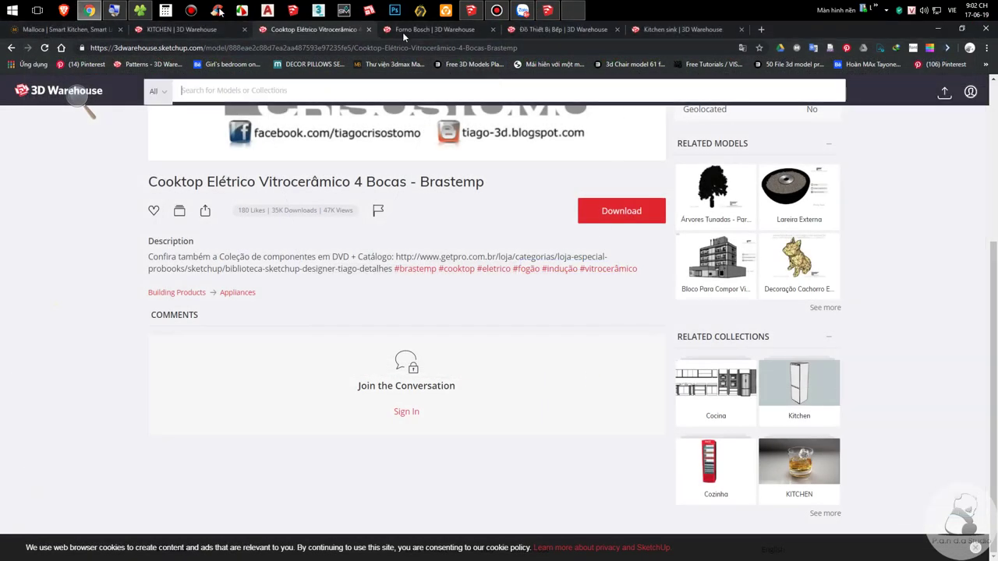
click(532, 69)
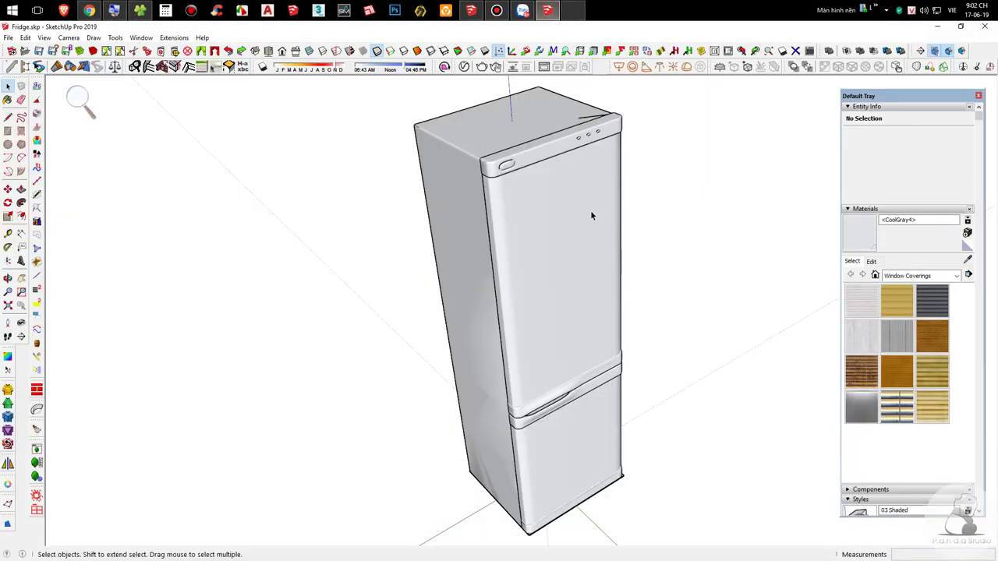
Step: Open the refrigerator component for editing and clear the selection inside it
scroll(598, 266, down, 3)
middle_drag(598, 267, 635, 110)
click(542, 236)
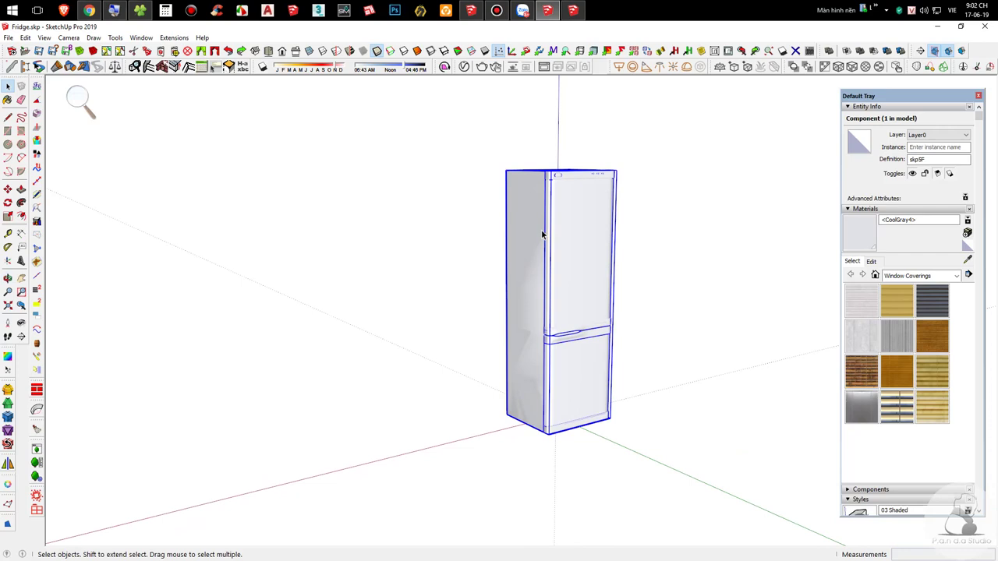
right_click(542, 233)
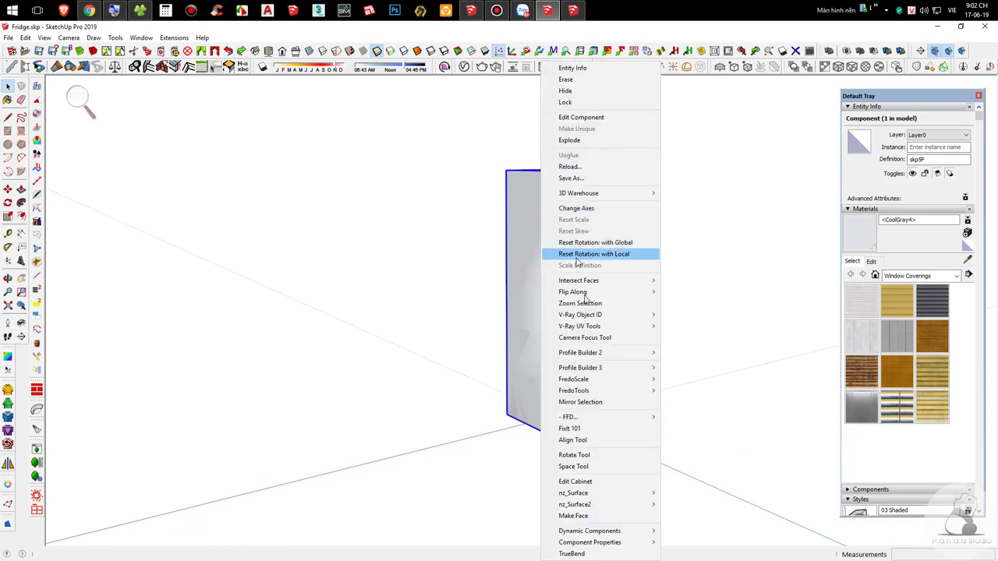
click(531, 306)
scroll(525, 374, up, 3)
click(515, 364)
double_click(516, 333)
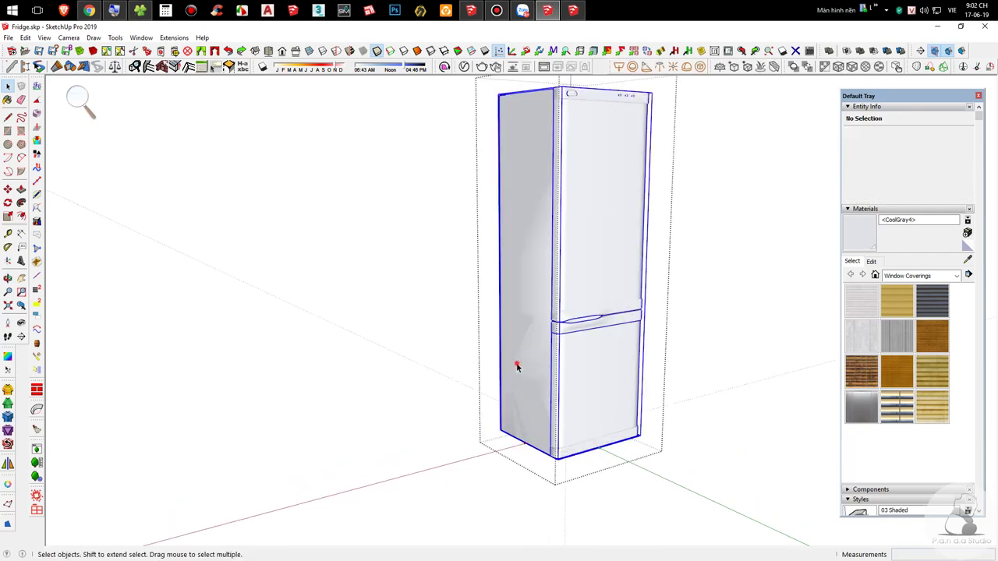
click(775, 333)
Step: Apply the Architectural Design Style3 style to the model and check the refrigerator's side face
scroll(948, 420, down, 3)
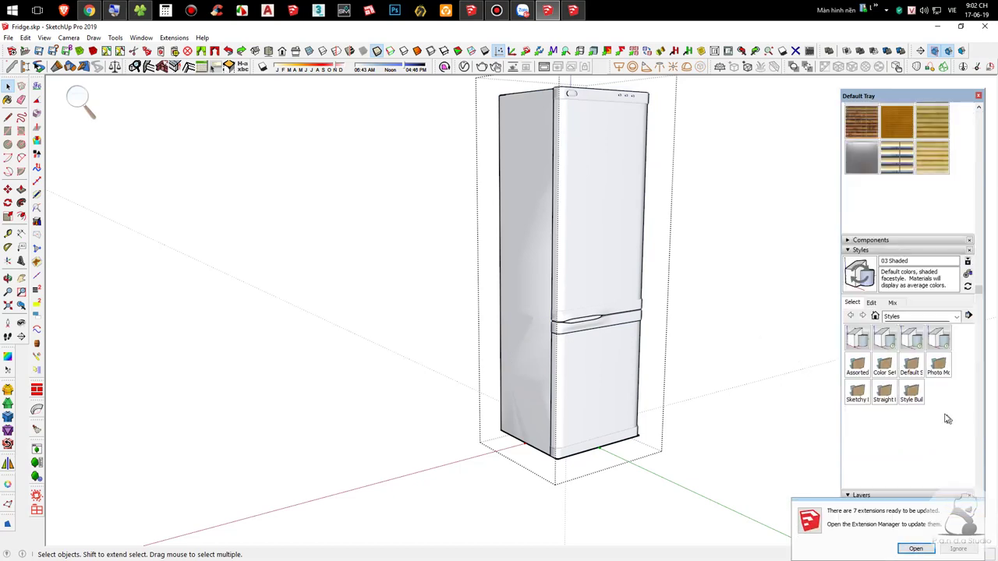
click(906, 339)
double_click(551, 282)
click(551, 282)
click(528, 270)
scroll(568, 378, down, 2)
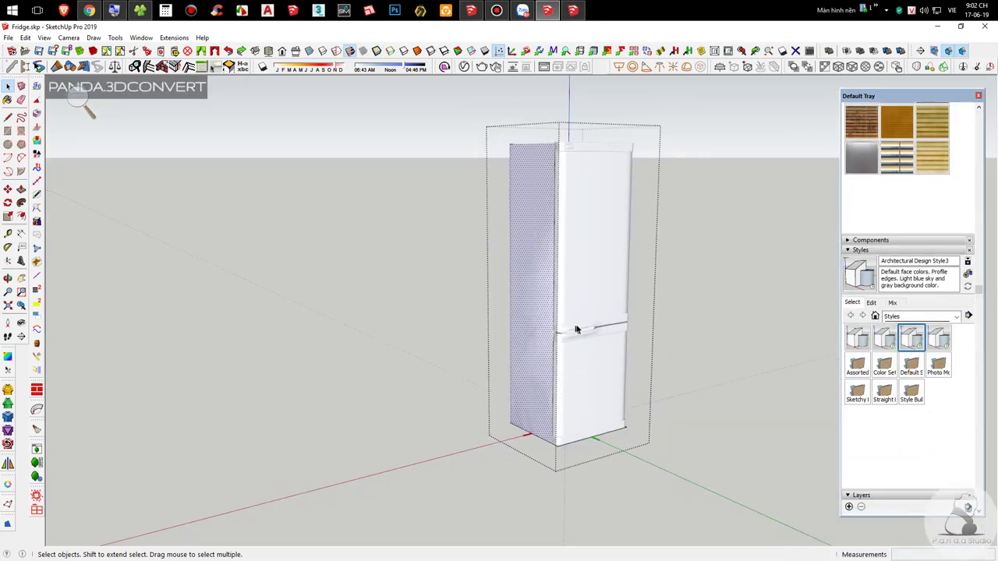
key(Escape)
Step: Soften and smooth the edges of the nested refrigerator component, including its coplanar edges
click(531, 273)
right_click(532, 273)
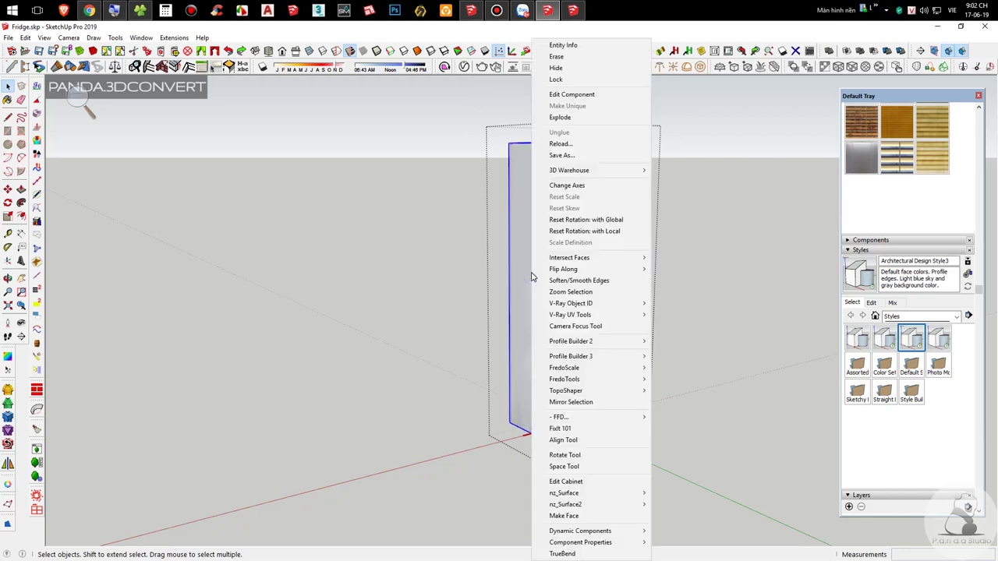
click(573, 280)
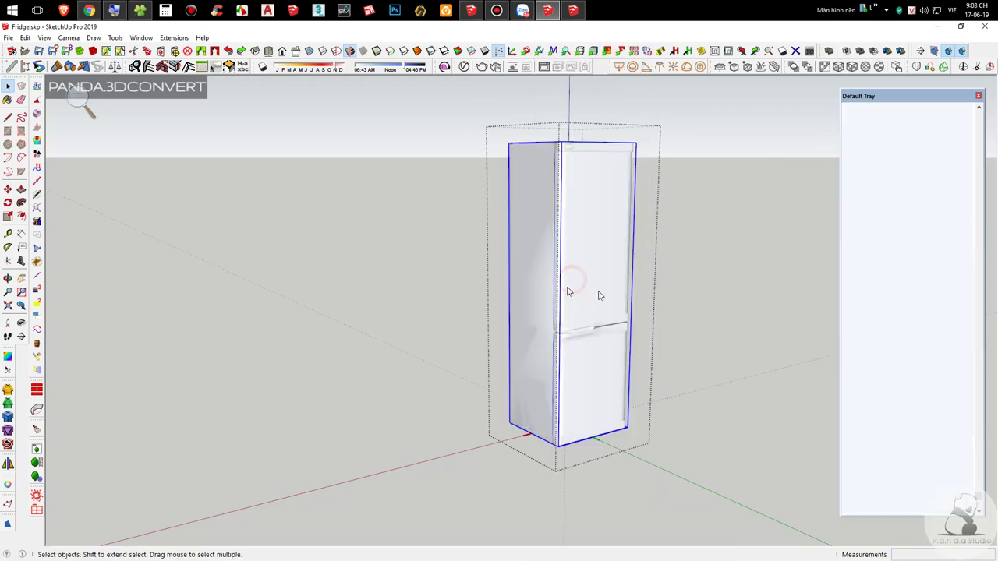
click(849, 506)
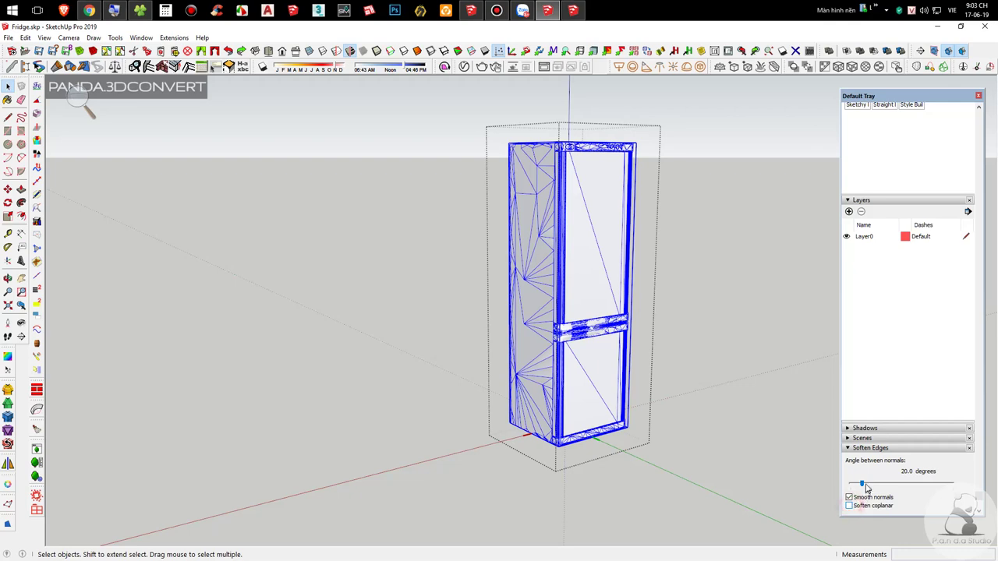
click(746, 398)
click(587, 253)
middle_drag(460, 242, 334, 203)
click(173, 37)
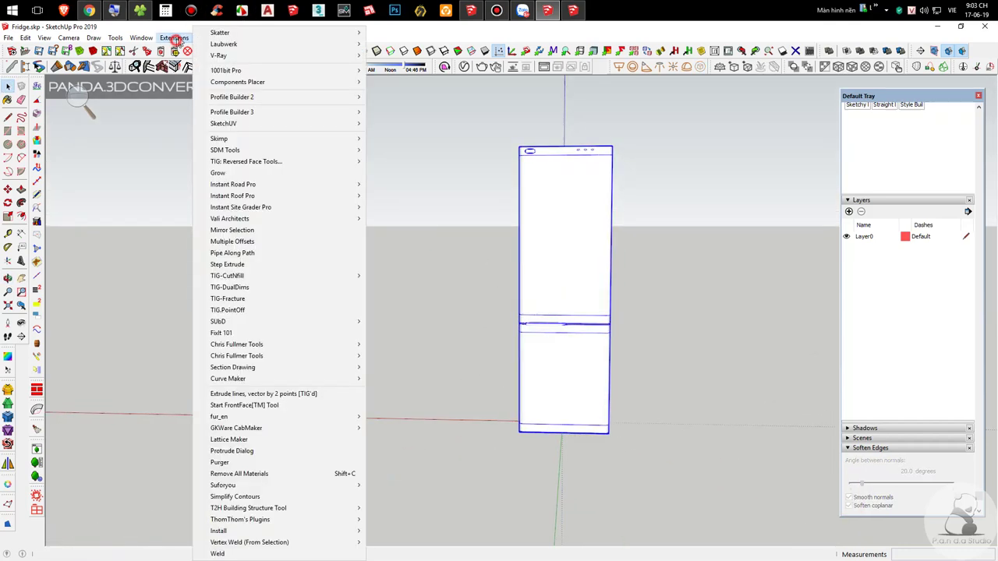
mouse_move(257, 58)
click(416, 129)
click(491, 140)
click(491, 140)
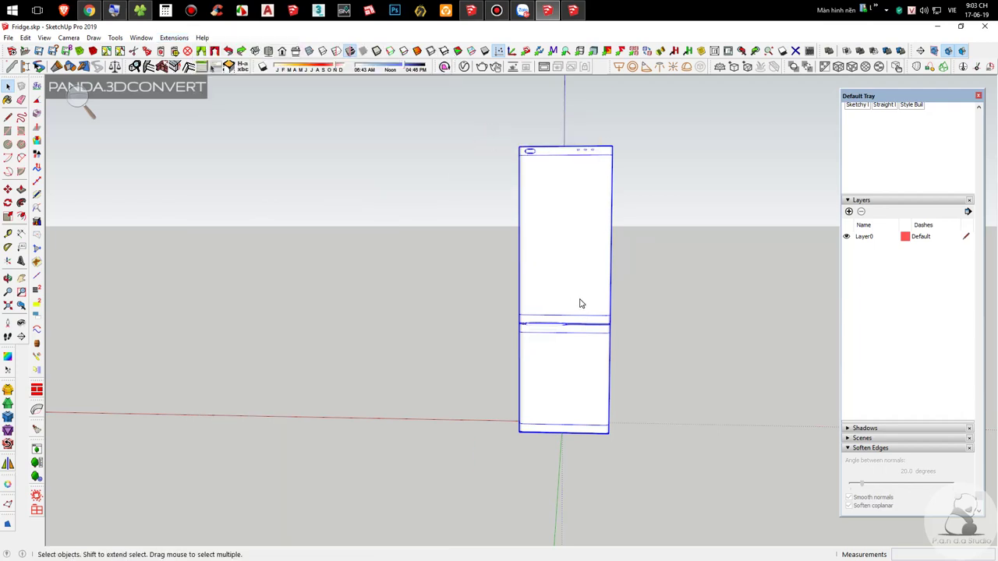
Step: Copy the refrigerator and paste it into the kitchen cabinet model at the foot of the tall cabinet's side panel
click(536, 322)
click(534, 320)
click(471, 11)
scroll(501, 376, up, 3)
shift+middle_drag(321, 416, 488, 441)
shift+middle_drag(488, 441, 548, 383)
scroll(409, 388, up, 1)
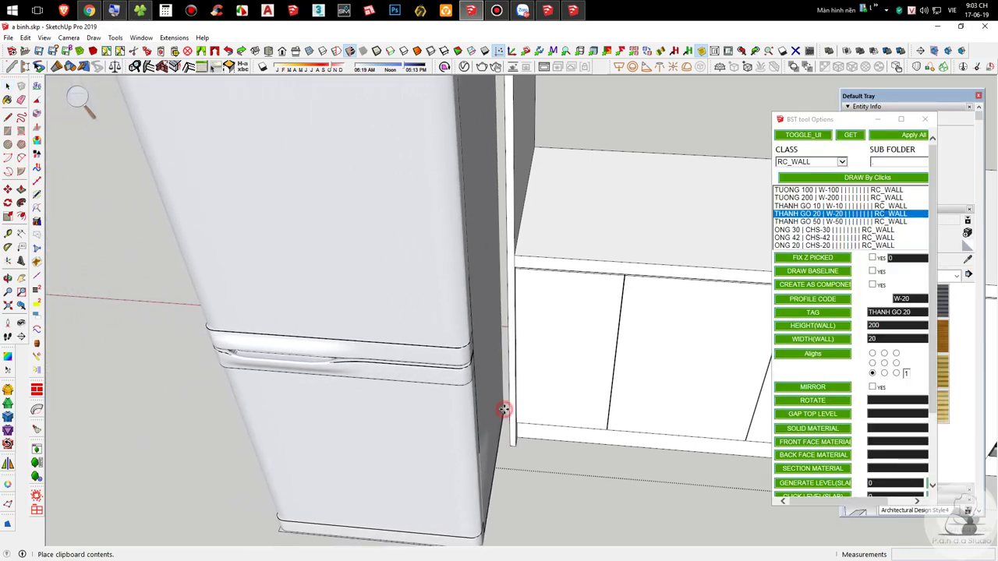
click(504, 409)
Step: Move the refrigerator sideways by about 21, clear of the tall cabinet's side panel
scroll(569, 287, down, 5)
middle_drag(568, 338, 644, 359)
scroll(530, 361, up, 5)
key(space)
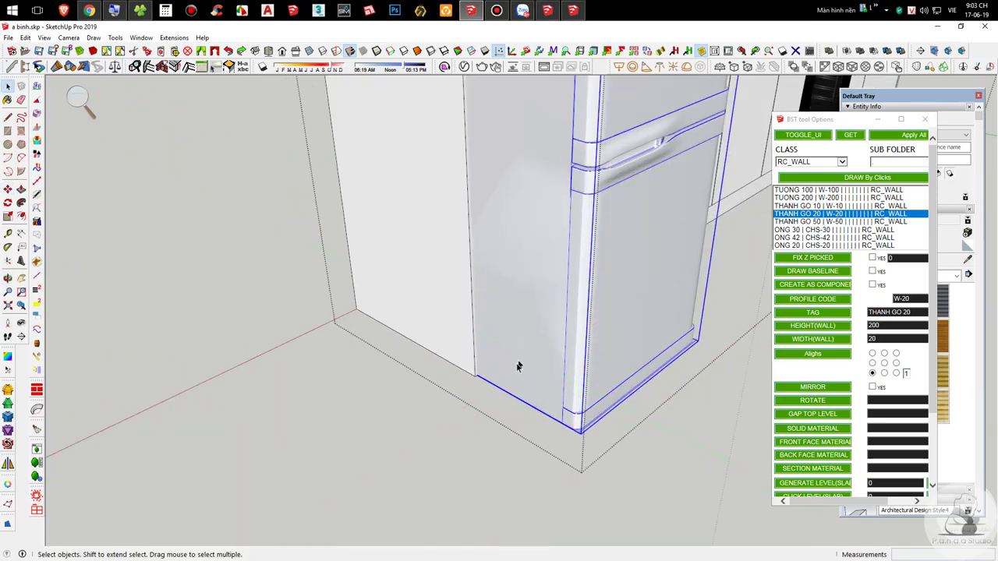
scroll(480, 383, up, 2)
scroll(480, 383, up, 3)
key(m)
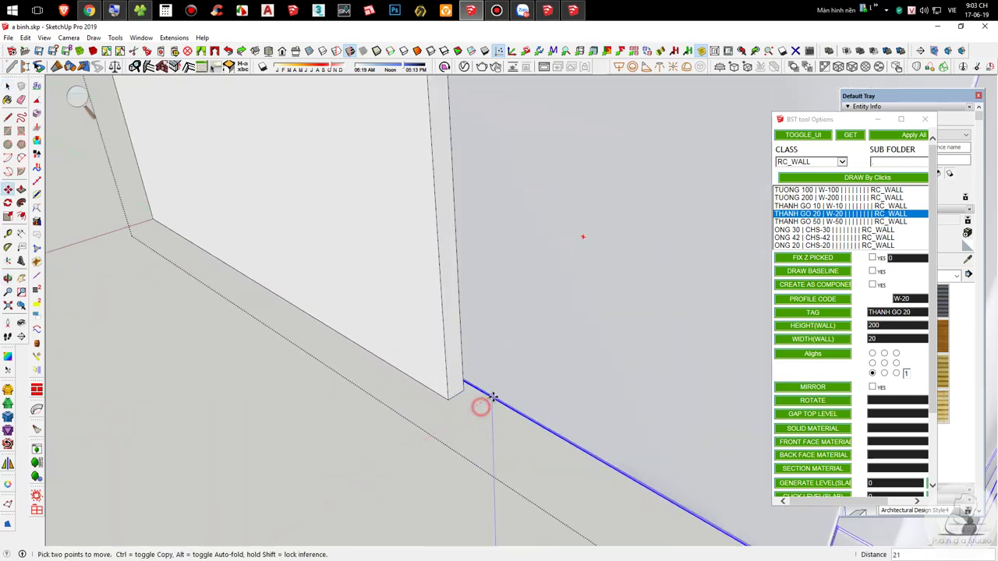
click(495, 395)
key(space)
Step: Move the refrigerator back by about 245 along the green axis into the tall cabinet opening
key(m)
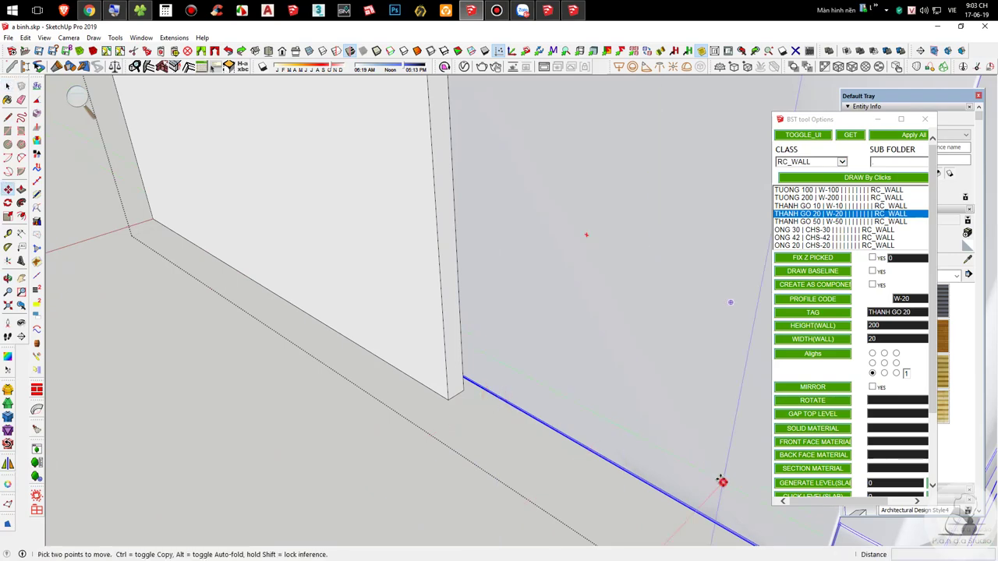
click(722, 481)
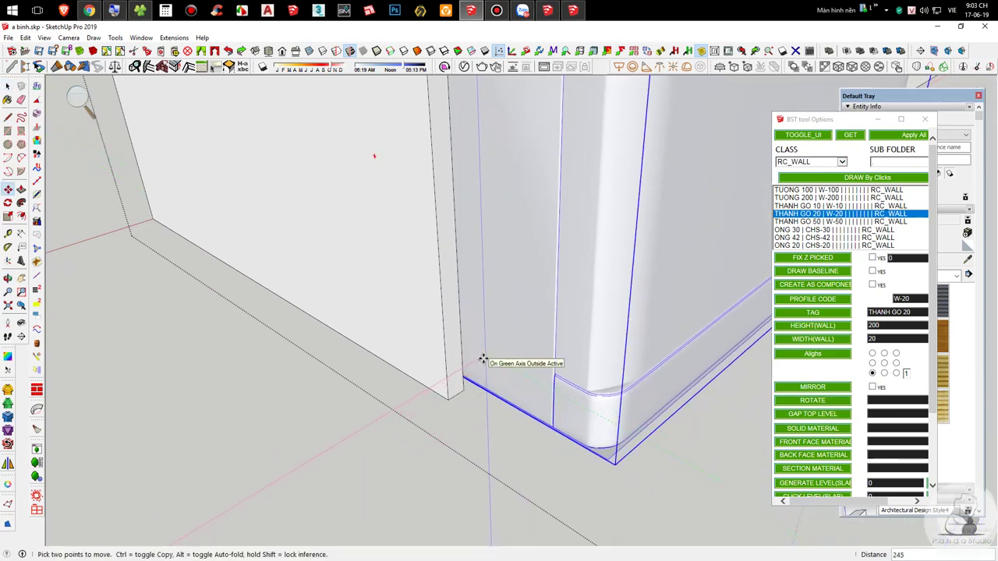
click(475, 350)
key(space)
Step: Move the refrigerator forward by about 174 to line its front up with the cabinet's front edge
scroll(660, 414, down, 2)
middle_drag(600, 318, 935, 319)
key(m)
click(393, 348)
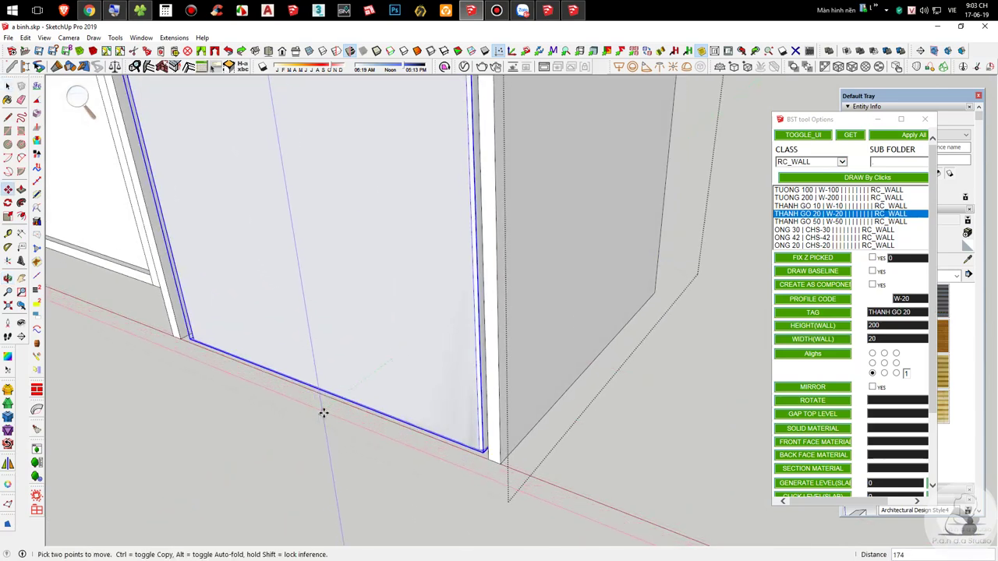
click(326, 410)
key(space)
Step: Scale the refrigerator's height down to about 0.85 from its top so it fits below the upper cabinet
scroll(595, 492, down, 3)
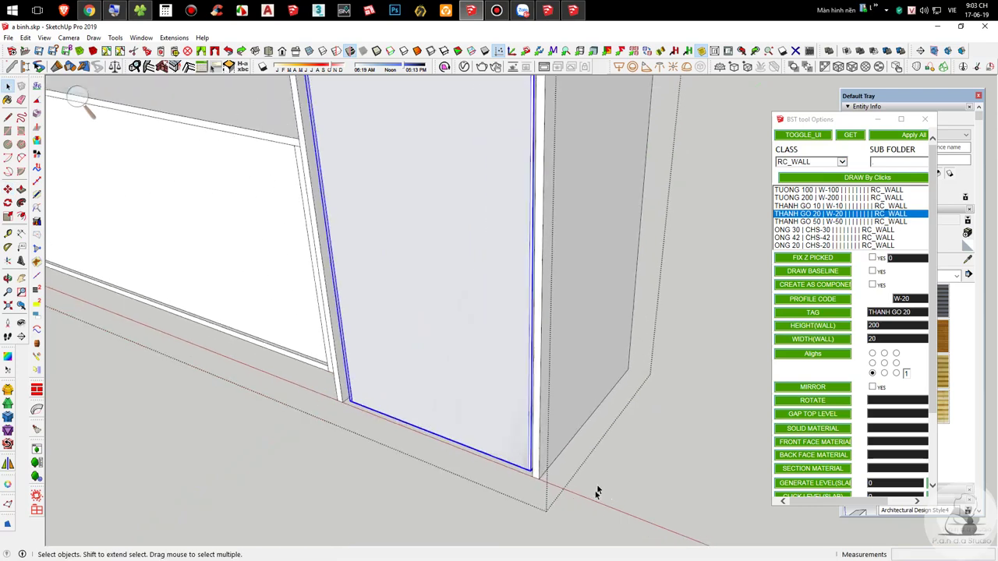
middle_drag(210, 406, 510, 385)
shift+middle_drag(247, 169, 392, 279)
key(s)
scroll(447, 191, up, 2)
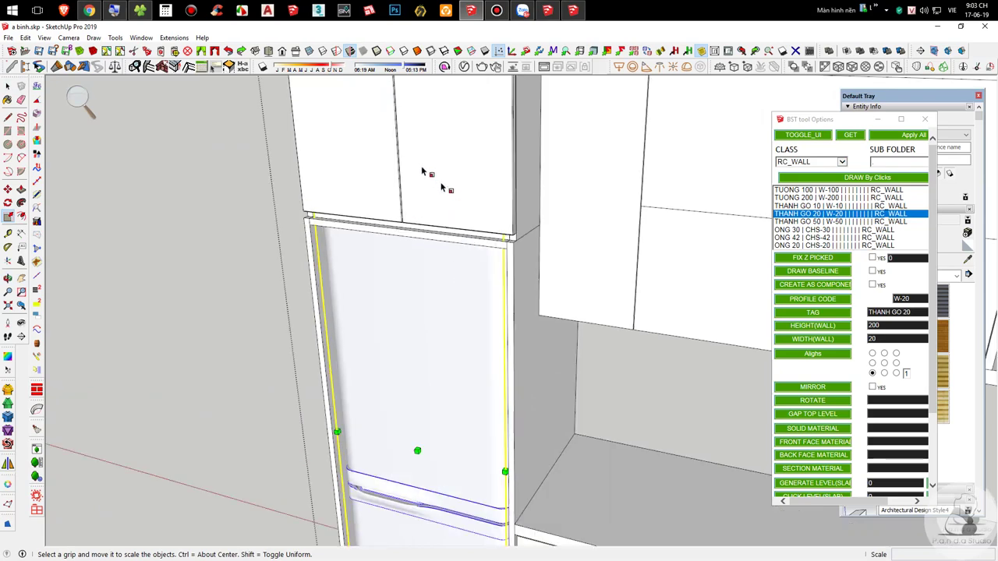
key(k)
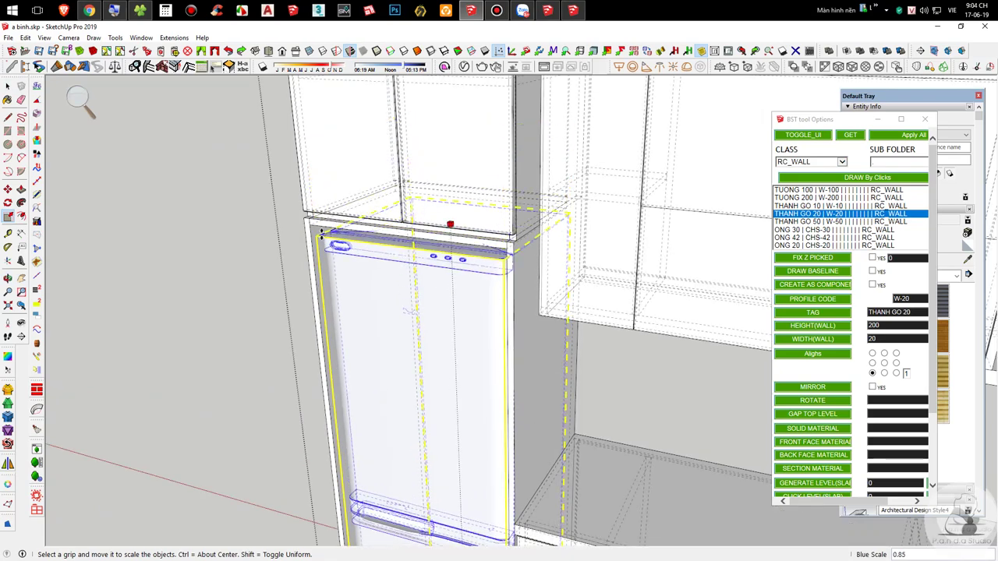
click(321, 232)
key(k)
key(space)
Step: Rescale the refrigerator's height from its top face to fit the gap beneath the cabinet opening's top panel
middle_drag(363, 241, 521, 207)
scroll(521, 207, down, 3)
shift+middle_drag(538, 243, 444, 252)
scroll(531, 227, up, 3)
shift+middle_drag(443, 252, 452, 218)
scroll(552, 251, up, 3)
key(s)
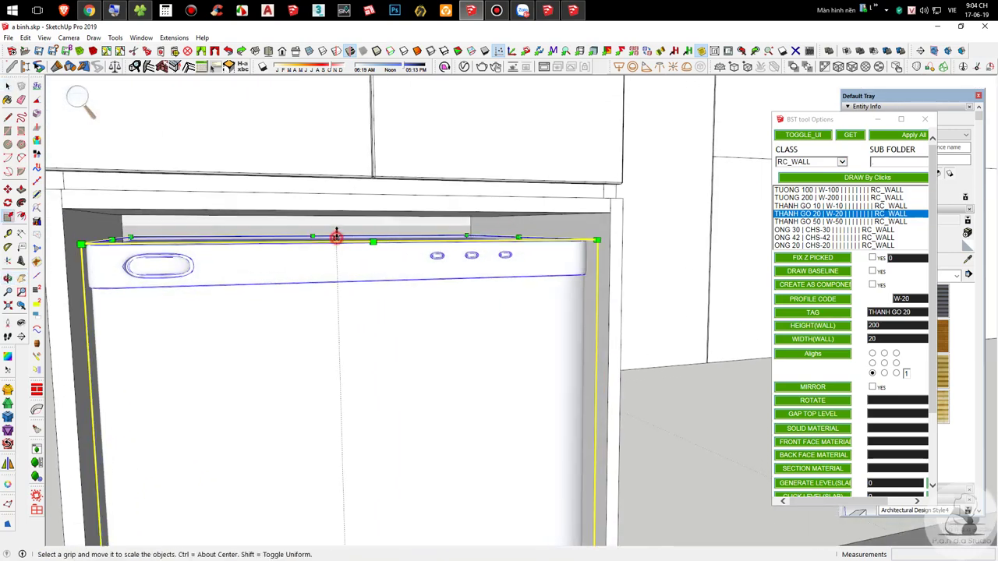
click(336, 237)
key(space)
scroll(474, 160, down, 5)
middle_drag(517, 239, 316, 302)
click(334, 301)
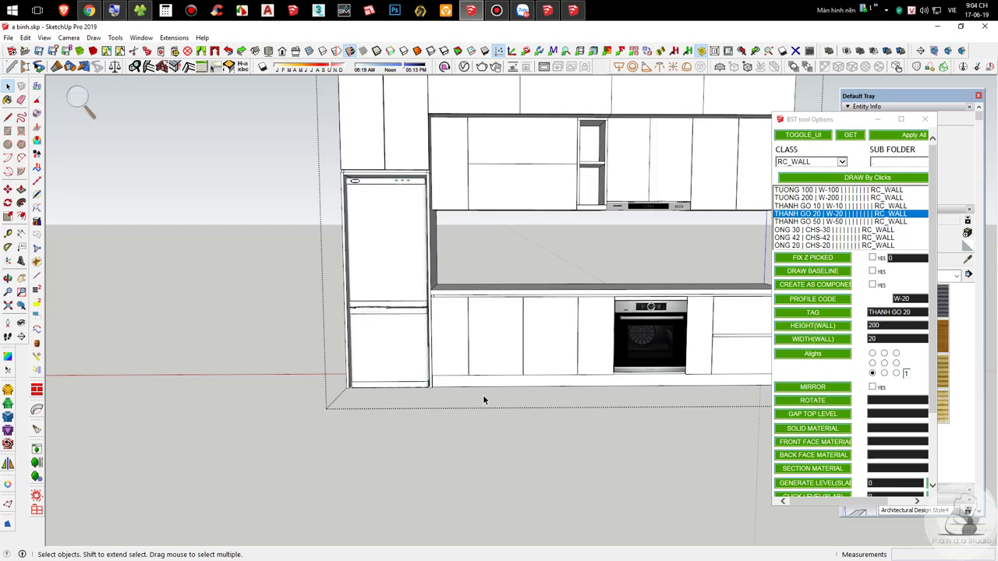
Step: Move the refrigerator sideways along the red axis until its lower front corner meets the tall cabinet's outer side panel
key(h)
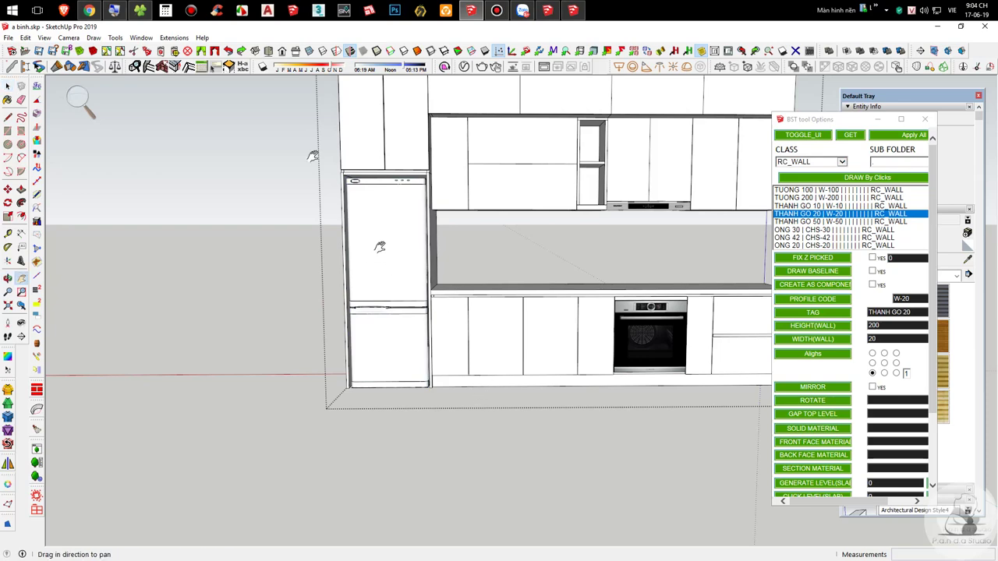
scroll(395, 263, up, 5)
scroll(382, 289, down, 5)
middle_drag(388, 320, 225, 401)
scroll(413, 438, up, 3)
key(space)
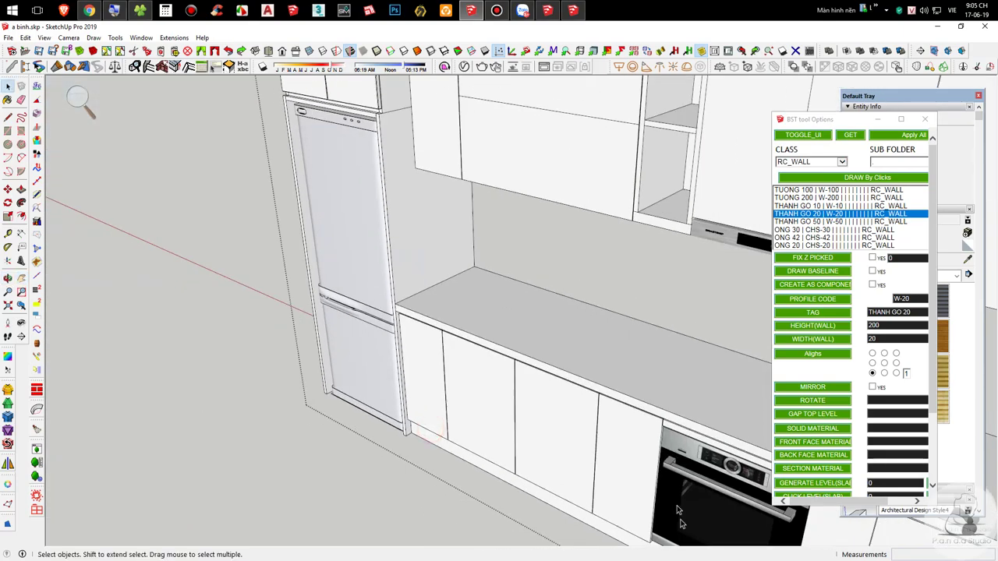
scroll(361, 386, up, 3)
click(367, 390)
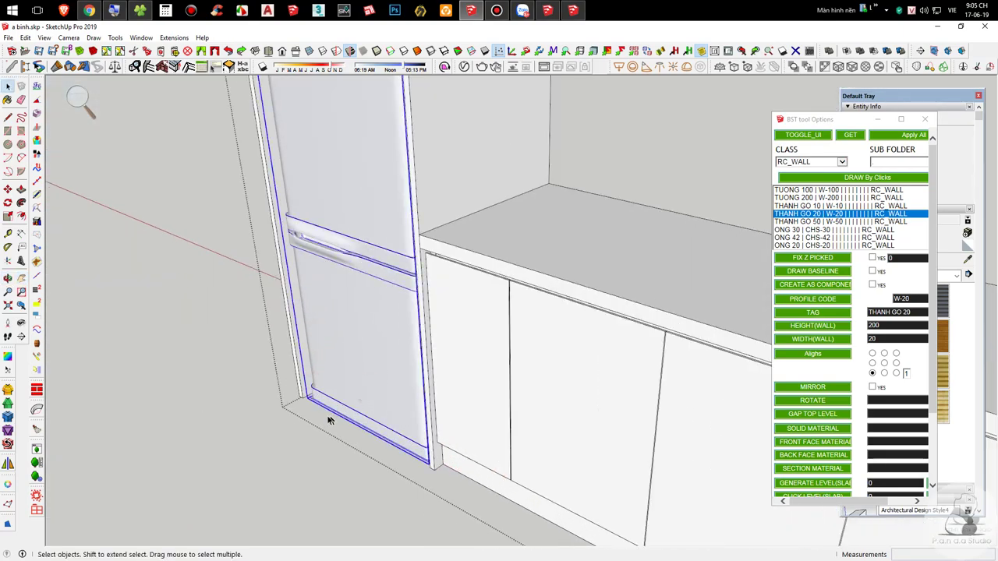
scroll(328, 414, up, 3)
key(m)
scroll(293, 388, up, 4)
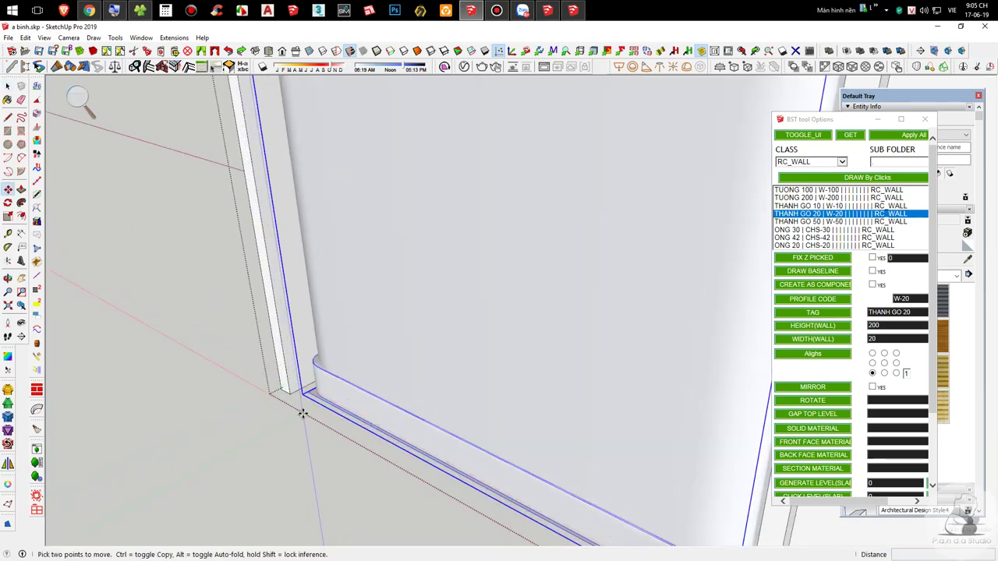
click(303, 414)
key(Return)
key(space)
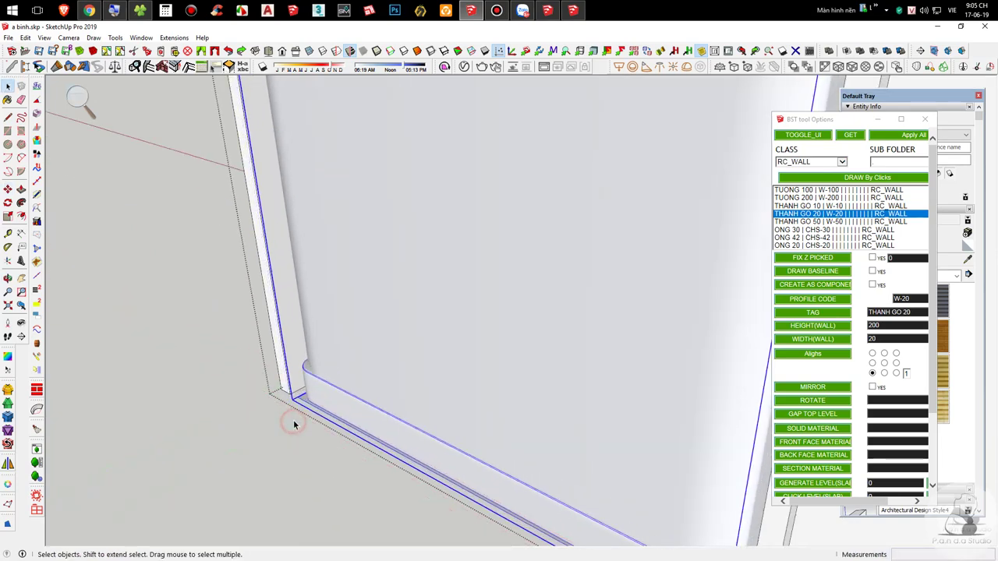
Step: Examine the refrigerator's fit in the tall cabinet and its look within the whole kitchen elevation
scroll(292, 421, down, 3)
key(h)
scroll(355, 348, down, 3)
scroll(396, 313, down, 1)
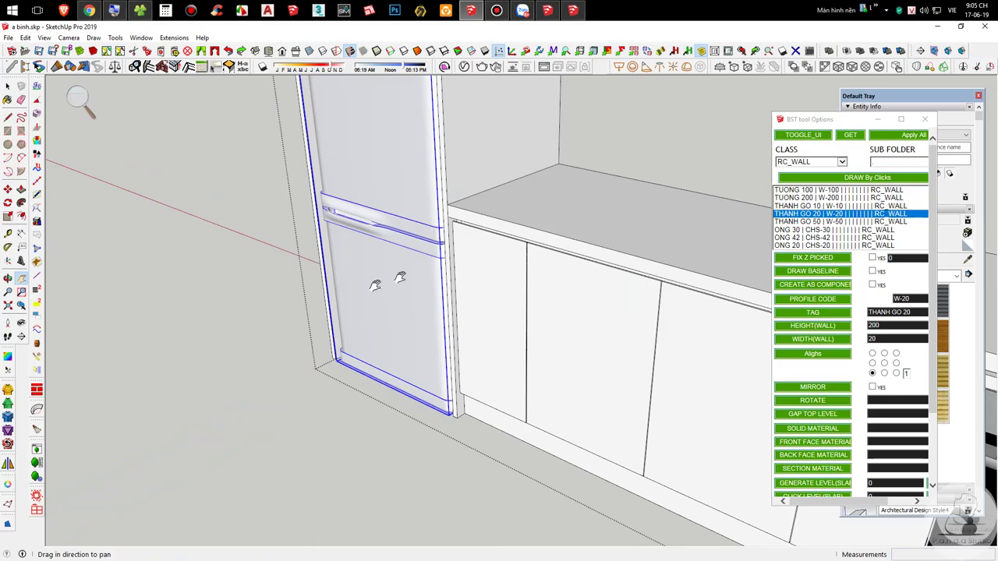
drag(620, 254, 458, 377)
scroll(355, 339, down, 1)
middle_drag(353, 337, 639, 182)
drag(543, 207, 382, 365)
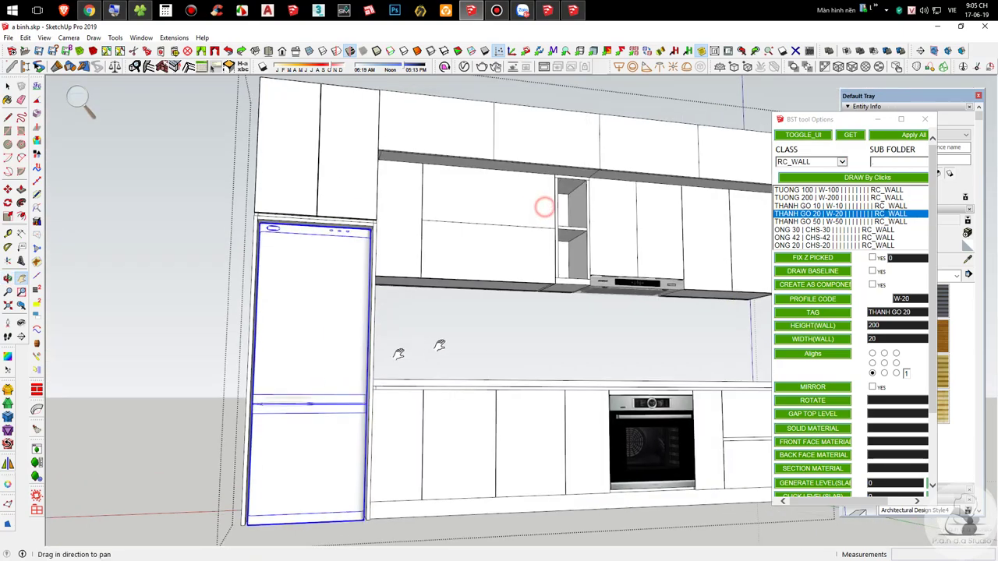
key(space)
click(484, 366)
middle_drag(521, 366, 442, 402)
Step: Inspect the built-in oven up close, the upper cabinets with the range hood, and the countertop above the oven
key(h)
drag(563, 461, 444, 409)
middle_drag(566, 426, 544, 436)
scroll(494, 402, up, 5)
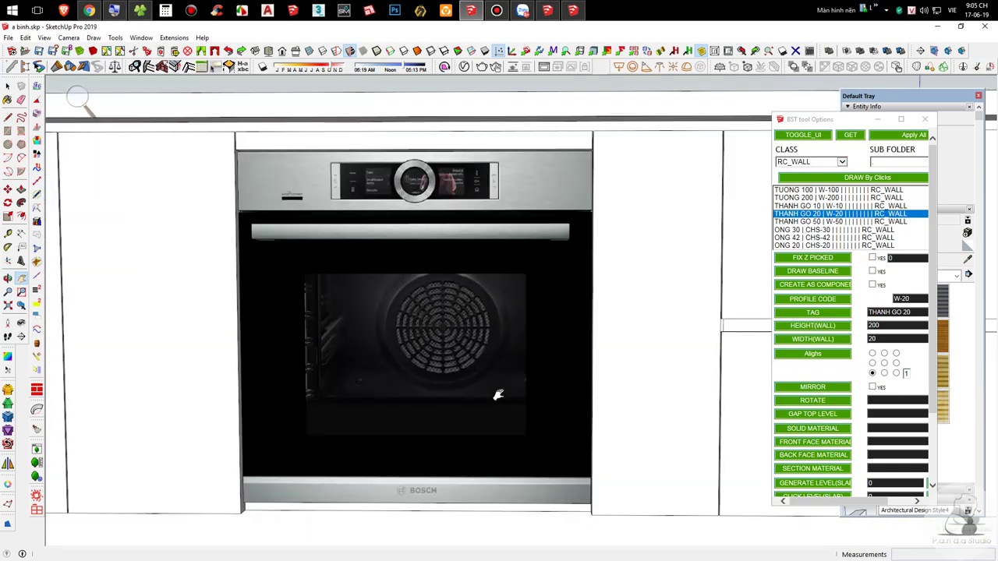
drag(382, 422, 556, 445)
scroll(592, 314, down, 5)
drag(441, 357, 551, 476)
scroll(452, 226, down, 3)
scroll(468, 220, up, 5)
key(space)
click(485, 262)
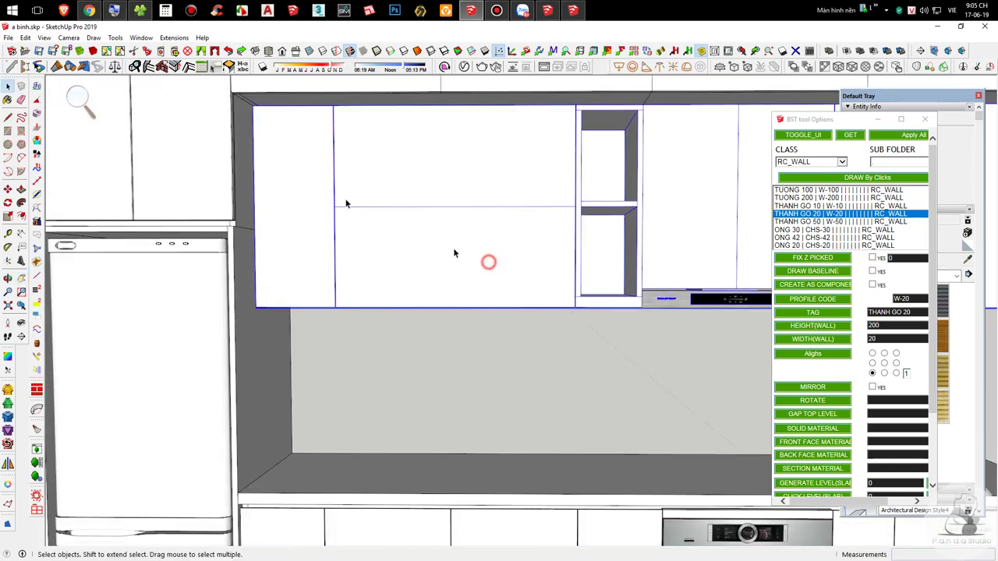
scroll(351, 204, down, 3)
middle_drag(523, 403, 528, 366)
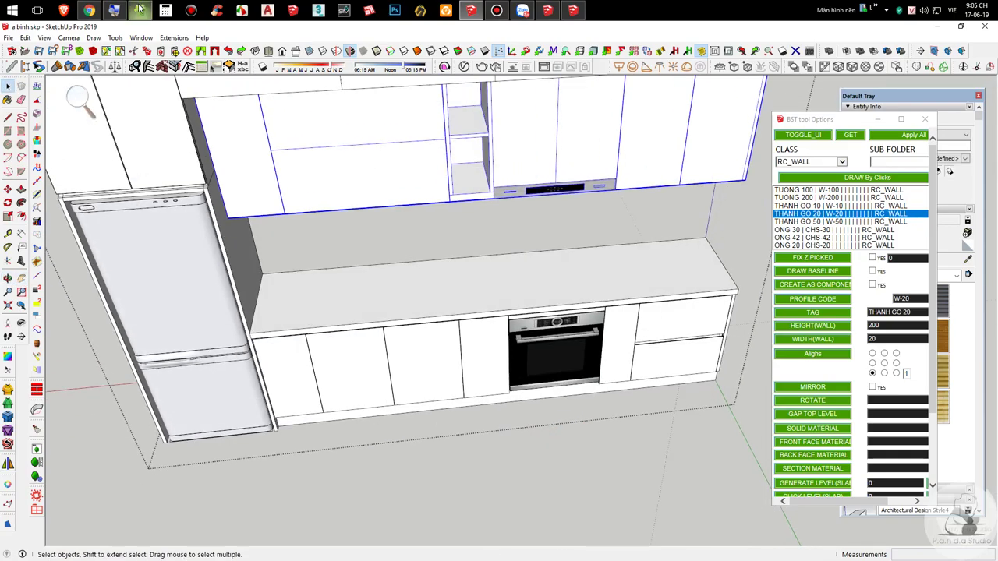
Step: Switch to the Fridge.skp window, save the refrigerator model to file with Save As, and close that window
click(89, 11)
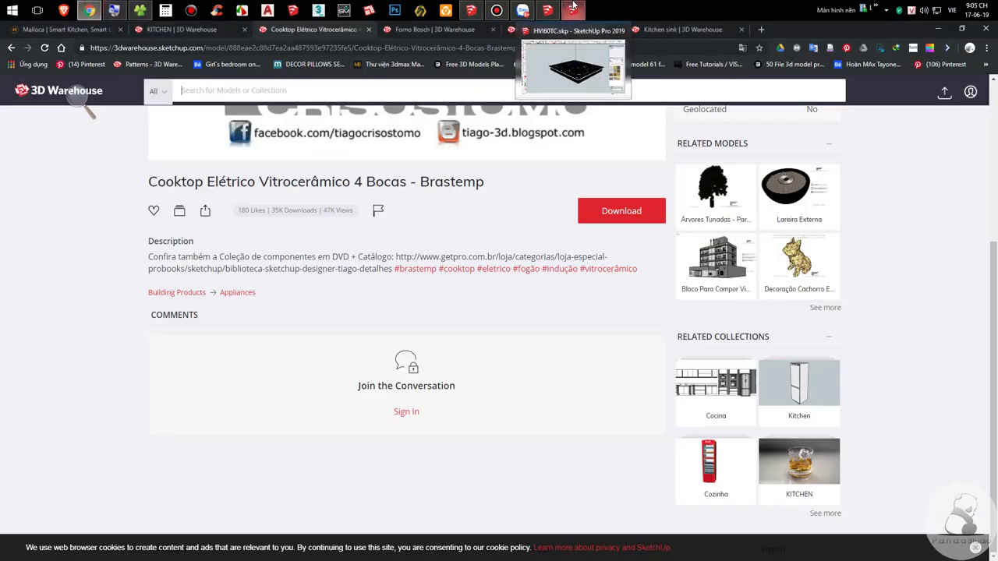
click(546, 62)
click(984, 25)
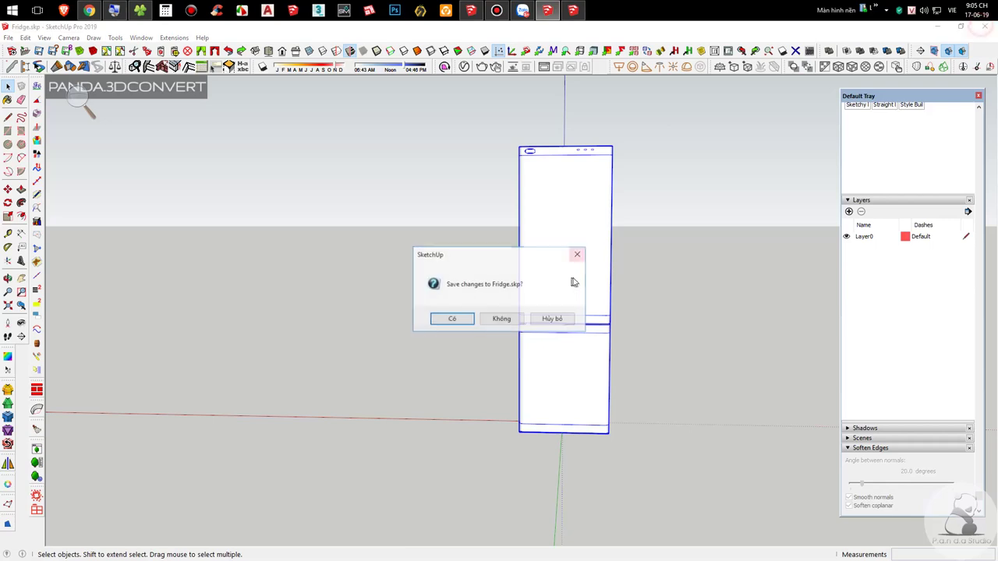
click(563, 321)
click(8, 38)
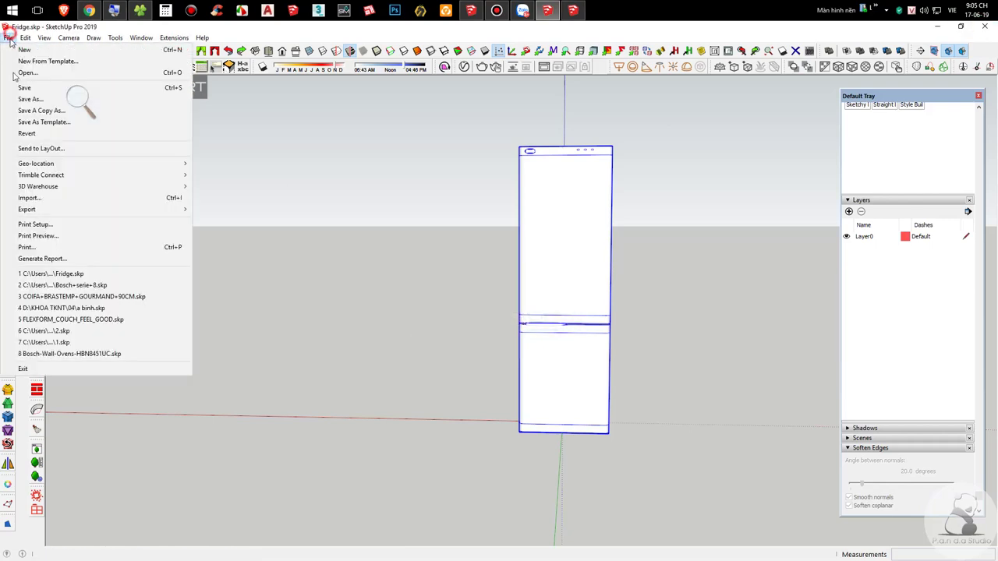
click(35, 105)
click(226, 520)
click(160, 475)
click(906, 542)
click(518, 297)
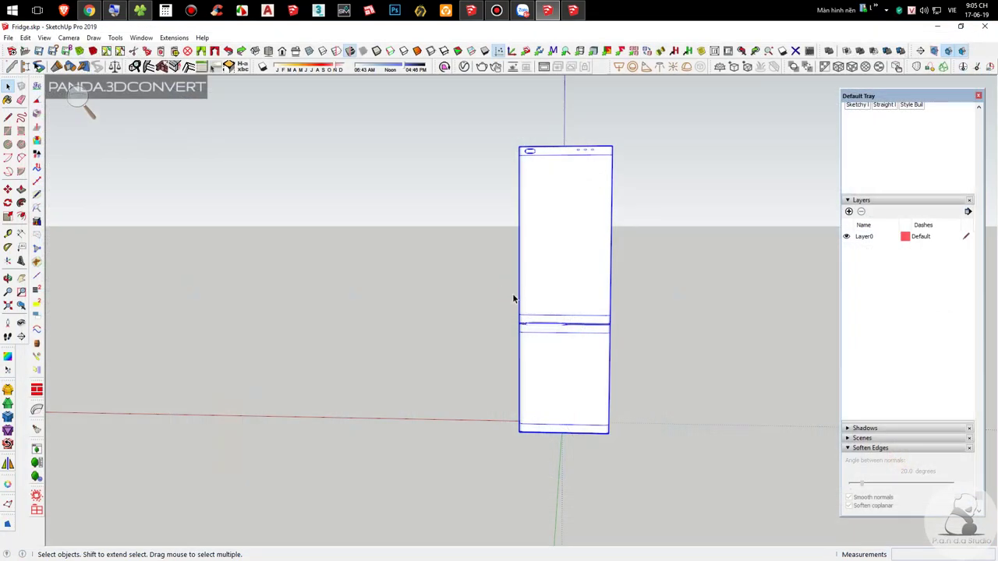
click(985, 26)
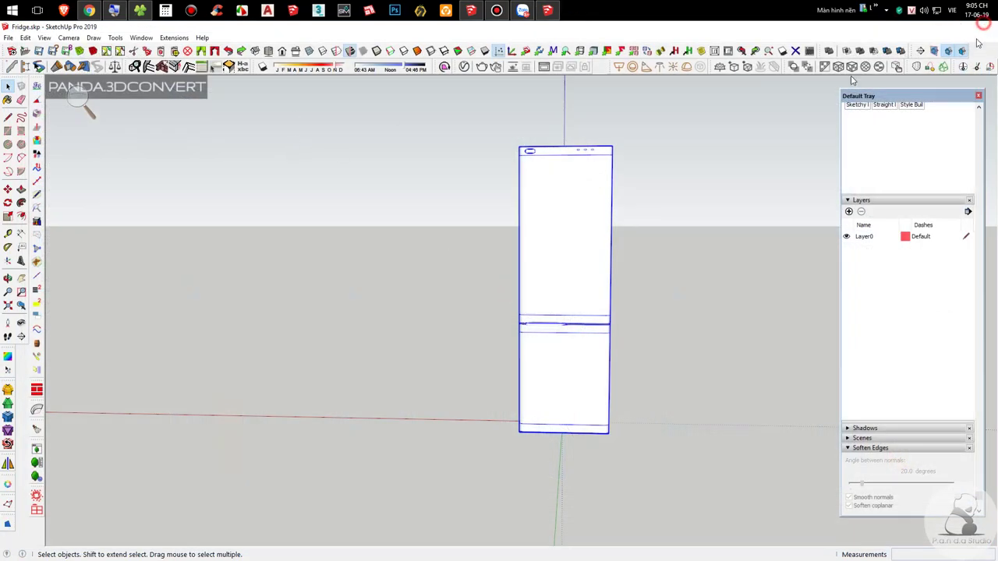
Step: Switch to HVI60TC.skp, inspect the cooktop from above and compare it with the Brastemp cooktop page on 3D Warehouse
click(547, 10)
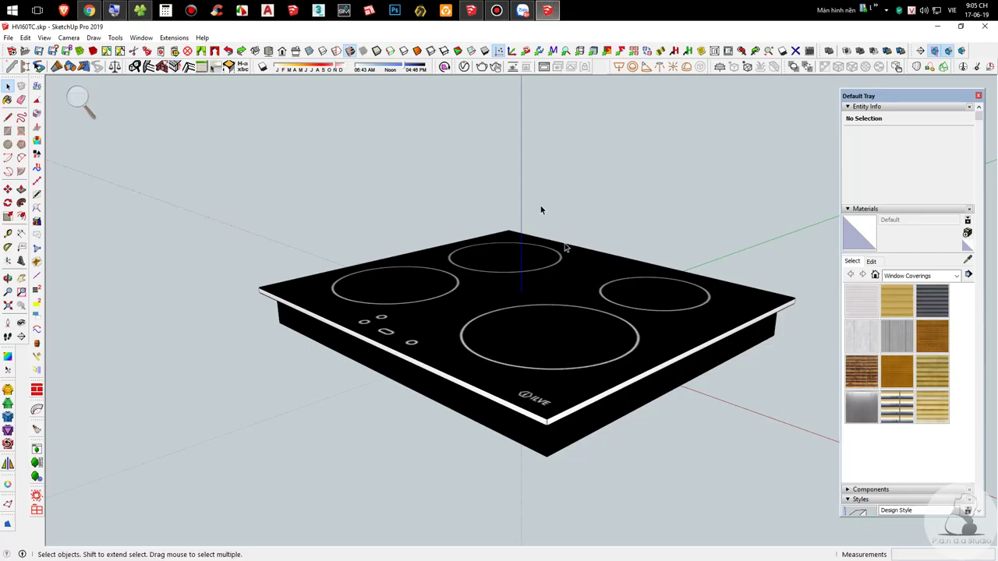
middle_drag(499, 255, 510, 307)
scroll(537, 327, down, 5)
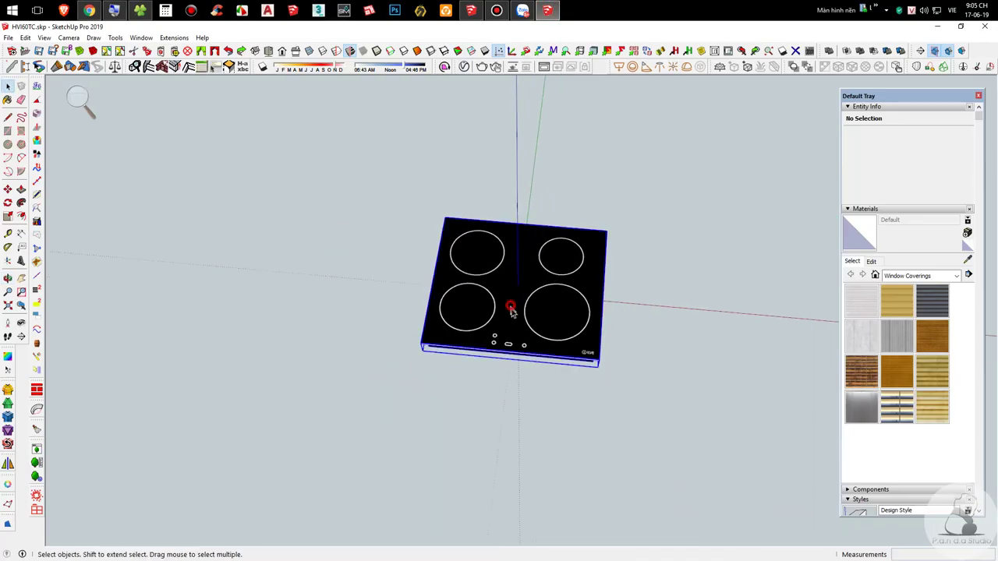
click(514, 312)
scroll(537, 328, up, 4)
middle_drag(547, 334, 575, 461)
scroll(736, 312, down, 3)
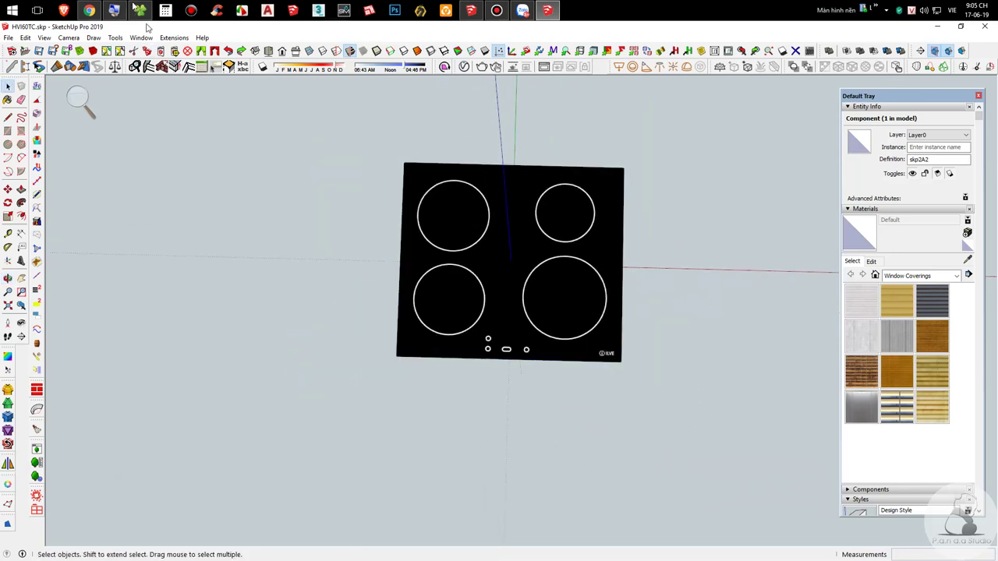
key(alt+Tab)
scroll(953, 319, up, 3)
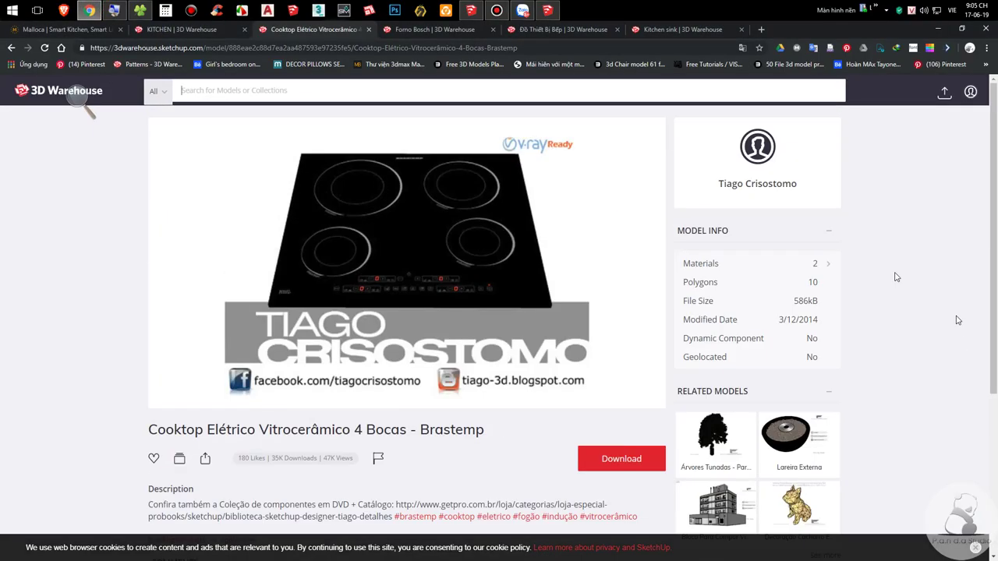
click(936, 29)
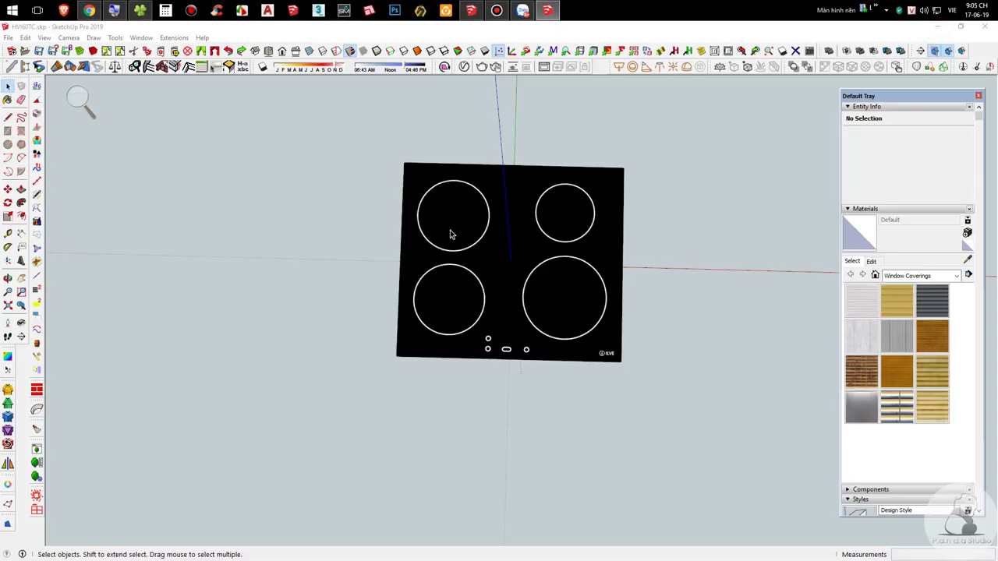
Step: Select the cooktop component and purge the HVI60TC.skp scene of all V-Ray lights, component definitions, proxies and materials
scroll(513, 326, down, 2)
drag(499, 271, 323, 158)
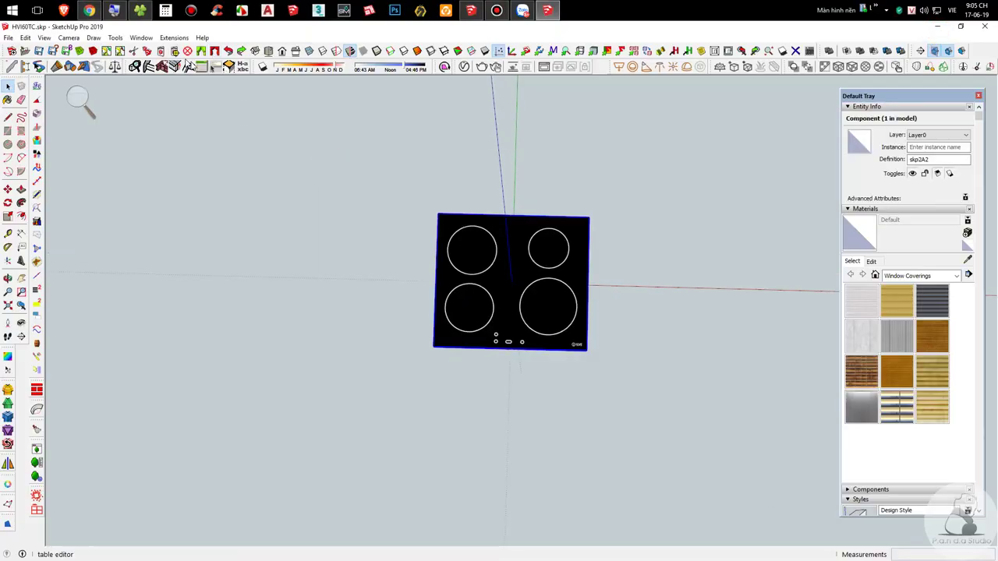
click(173, 37)
mouse_move(276, 56)
mouse_move(390, 127)
click(511, 141)
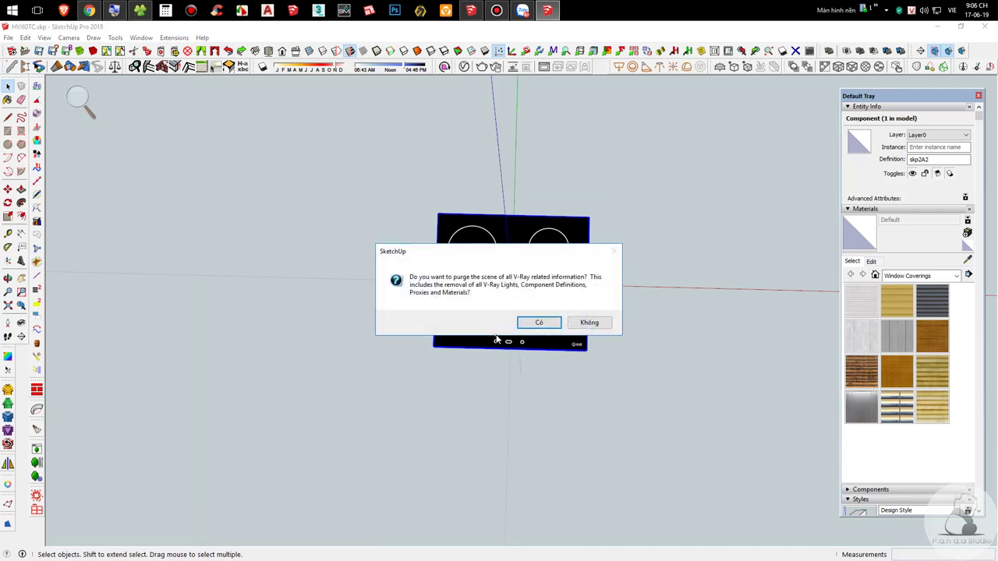
click(539, 324)
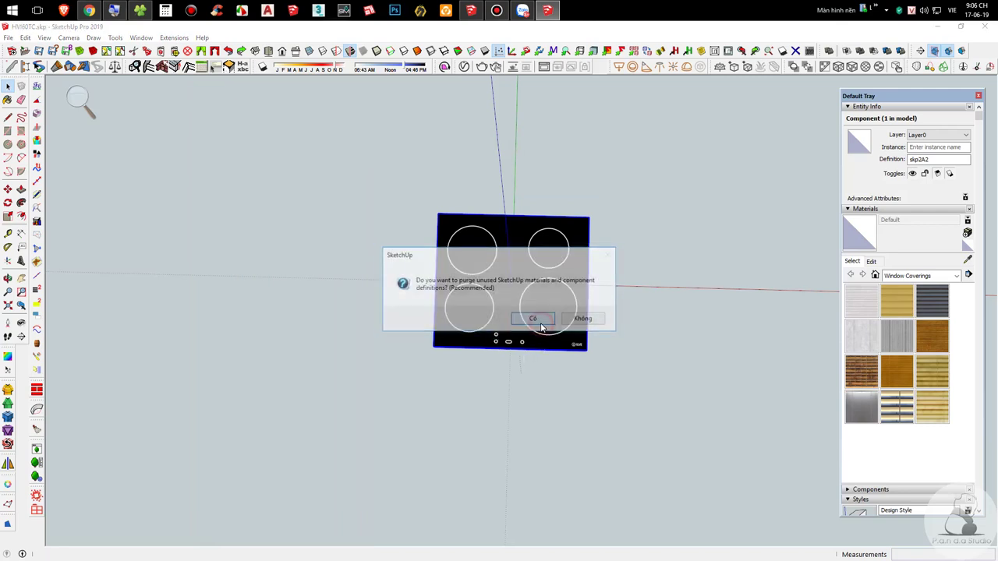
click(683, 318)
Step: Copy the cooktop into the a binh.skp kitchen model and place it on the countertop above the oven
drag(679, 427, 312, 194)
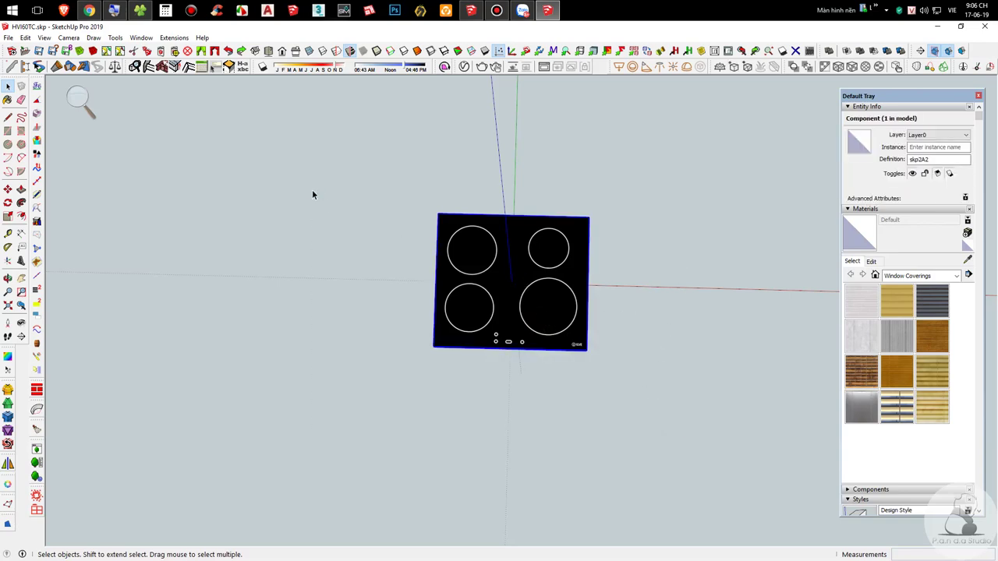
click(470, 62)
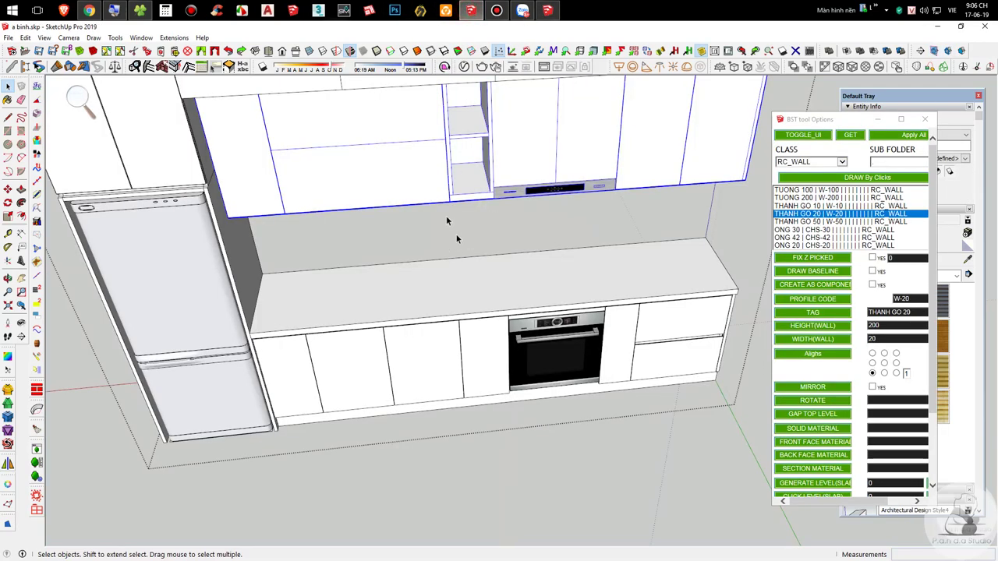
scroll(592, 279, up, 4)
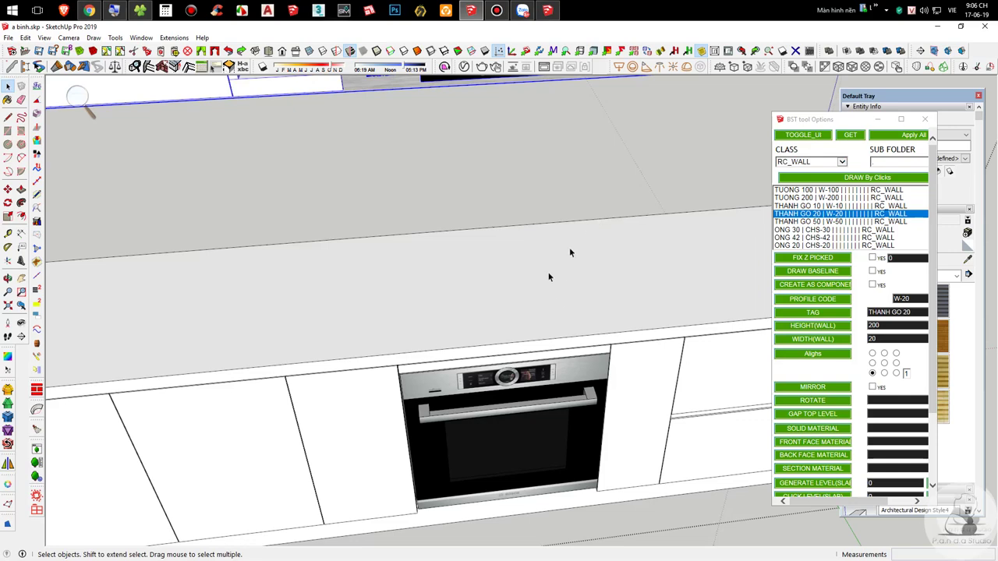
scroll(503, 265, down, 3)
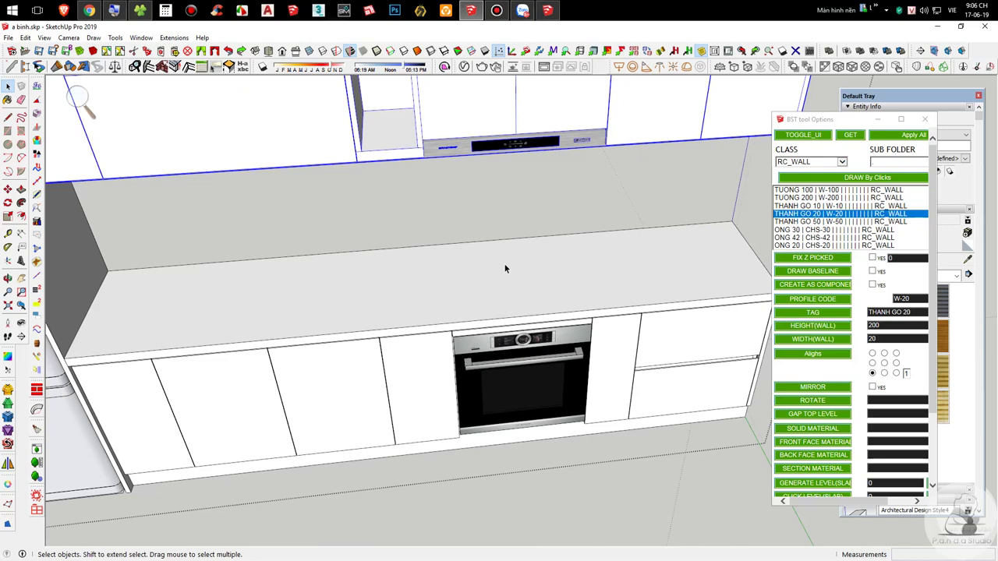
middle_drag(506, 257, 463, 299)
key(ctrl+v)
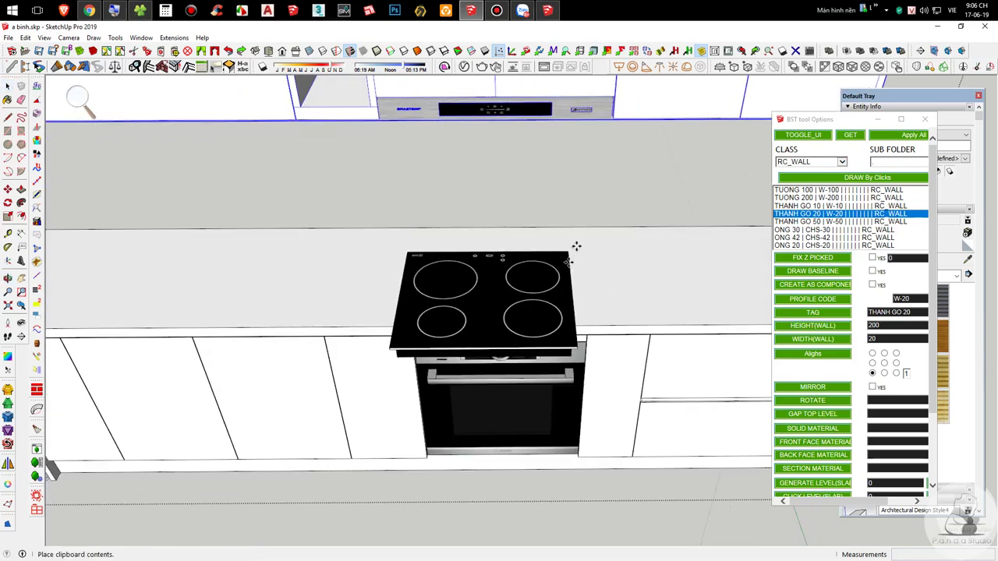
click(582, 237)
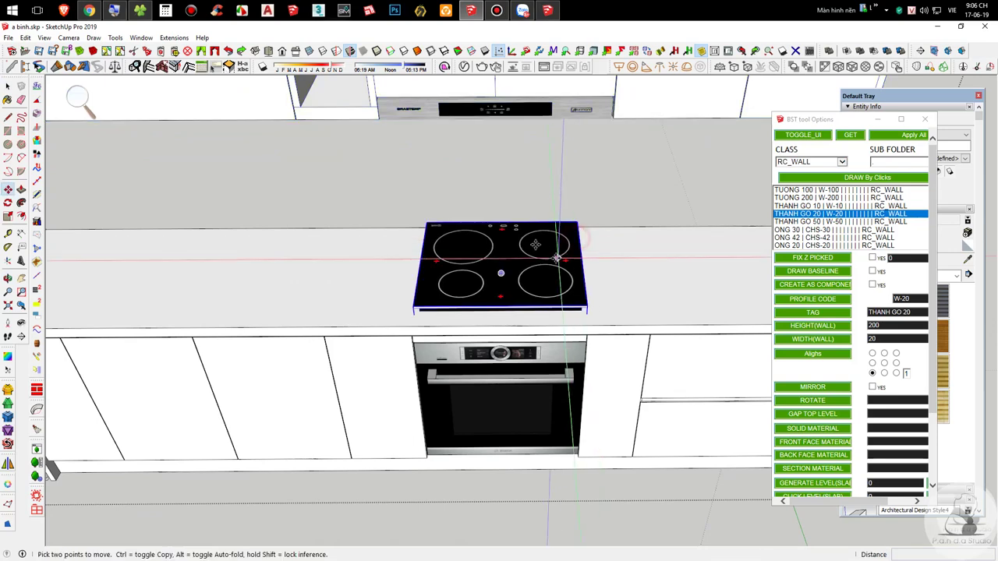
Step: Rotate the cooktop 180 degrees in plan so its controls face the front of the countertop
scroll(545, 312, up, 6)
click(594, 396)
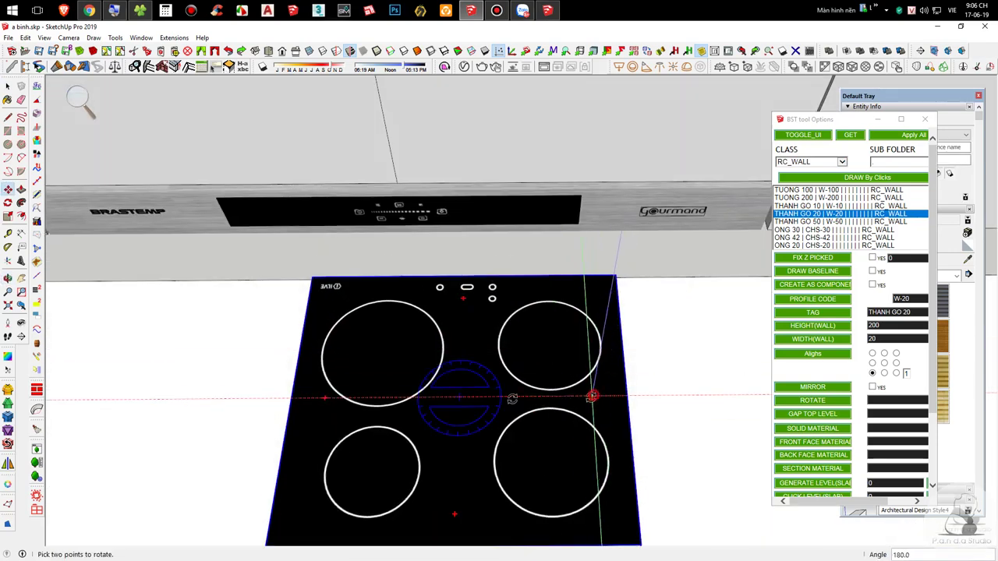
click(414, 399)
Step: Lower the cooktop vertically by about 37 so its body sinks into the countertop
middle_drag(425, 390, 639, 195)
scroll(488, 369, down, 3)
scroll(503, 186, up, 6)
click(442, 170)
scroll(444, 179, up, 2)
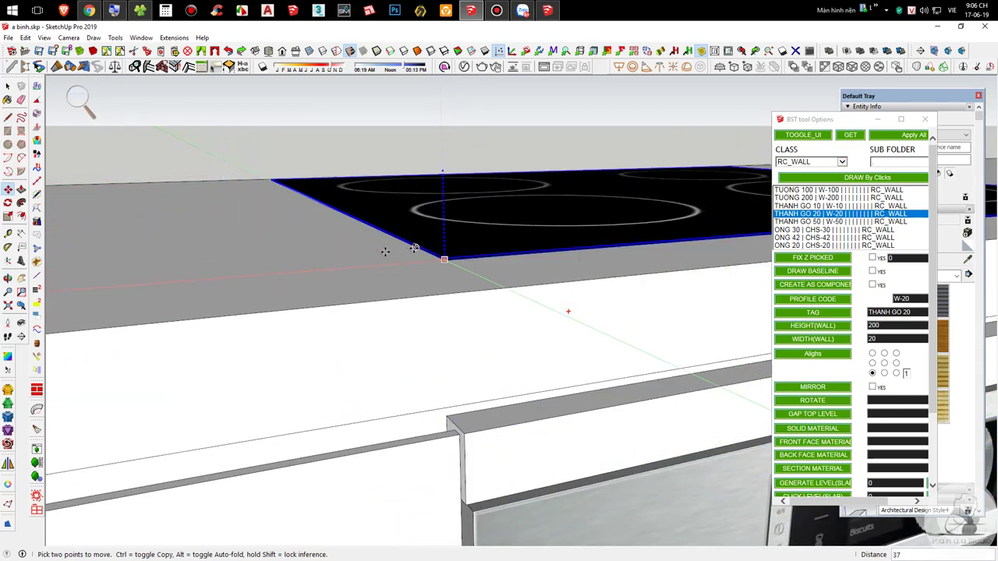
Step: Adjust the cooktop's height so the underside of its top plate rests on the countertop surface
scroll(441, 234, up, 3)
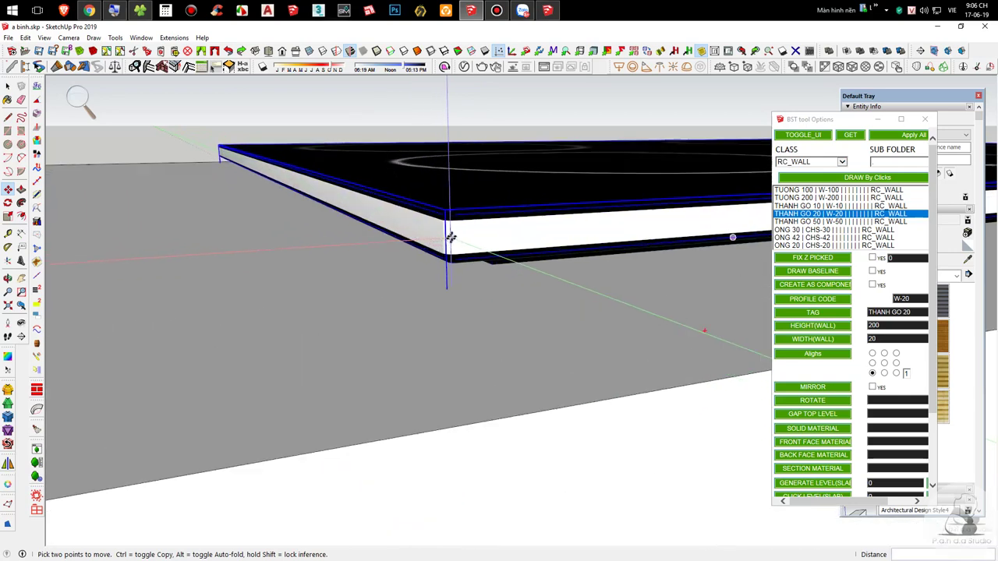
click(457, 269)
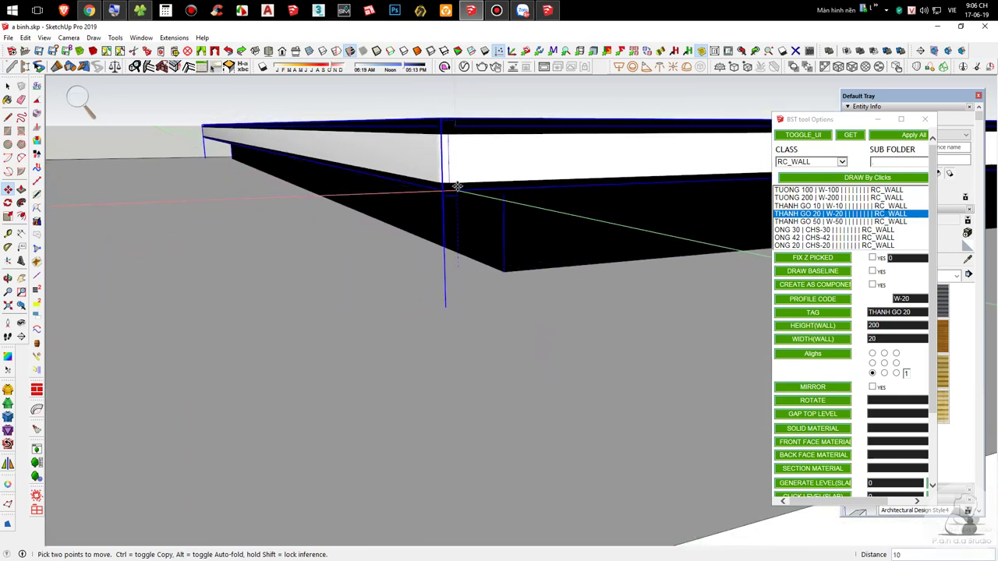
click(118, 318)
scroll(405, 378, down, 10)
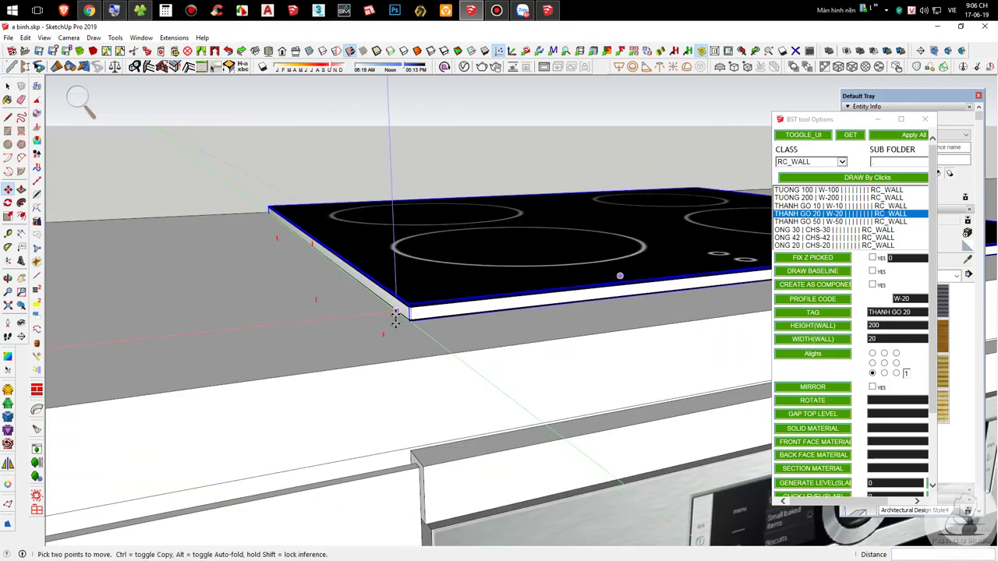
middle_drag(406, 379, 453, 404)
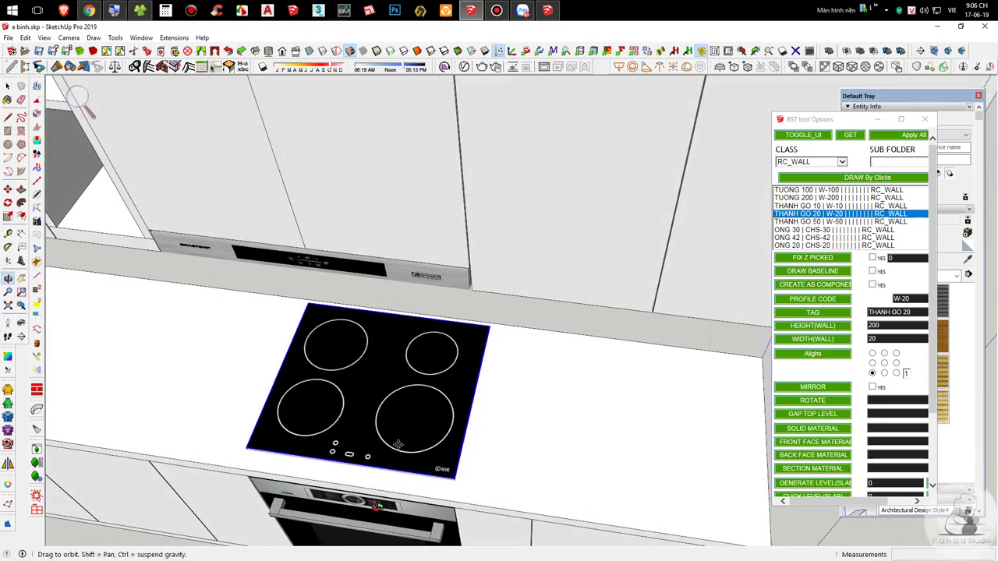
Step: Nudge the cooktop slightly to finish seating it on the countertop above the oven, and deselect it
scroll(455, 403, up, 4)
scroll(518, 202, down, 4)
scroll(486, 368, up, 5)
click(508, 328)
click(504, 343)
scroll(560, 335, down, 5)
key(space)
click(572, 245)
click(578, 225)
middle_drag(545, 260, 681, 223)
scroll(471, 427, down, 4)
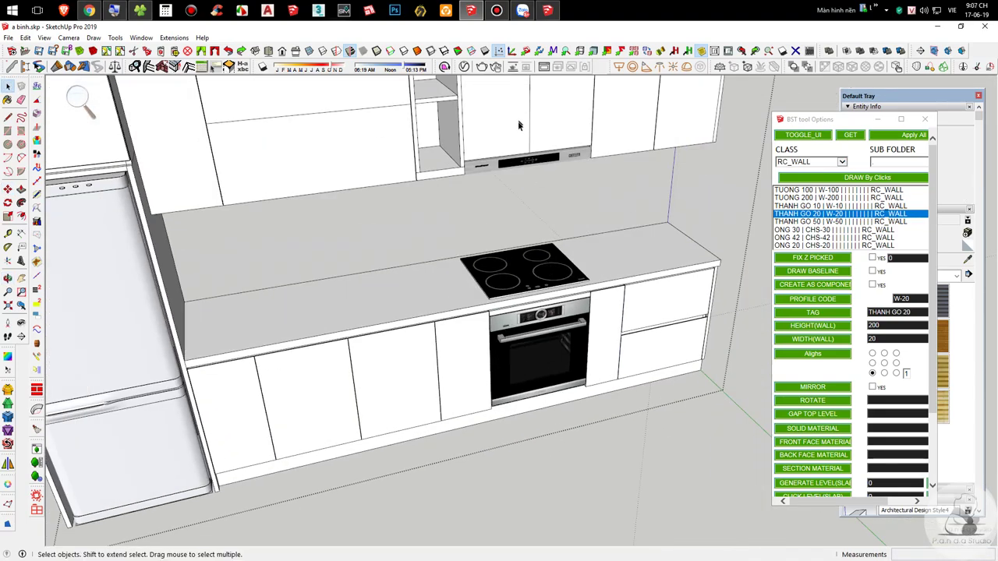
Step: Examine the whole kitchen run from several angles, checking the refrigerator, range hood, cooktop and oven placement
middle_drag(545, 304, 511, 220)
mouse_move(511, 220)
shift+middle_down()
mouse_move(598, 291)
mouse_move(541, 382)
mouse_move(507, 225)
shift+middle_up()
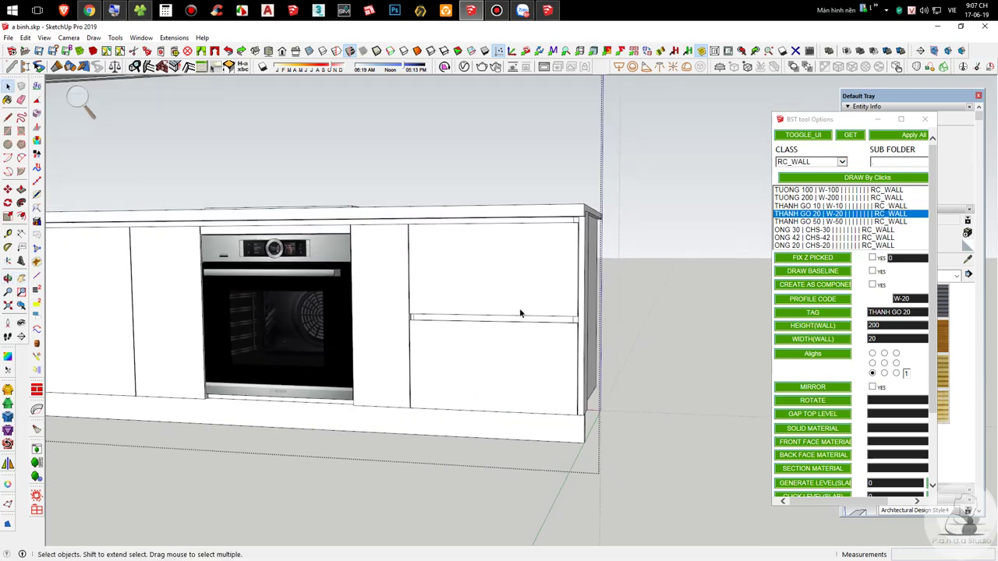
shift+middle_drag(473, 300, 503, 271)
scroll(345, 293, down, 3)
shift+middle_drag(257, 282, 347, 266)
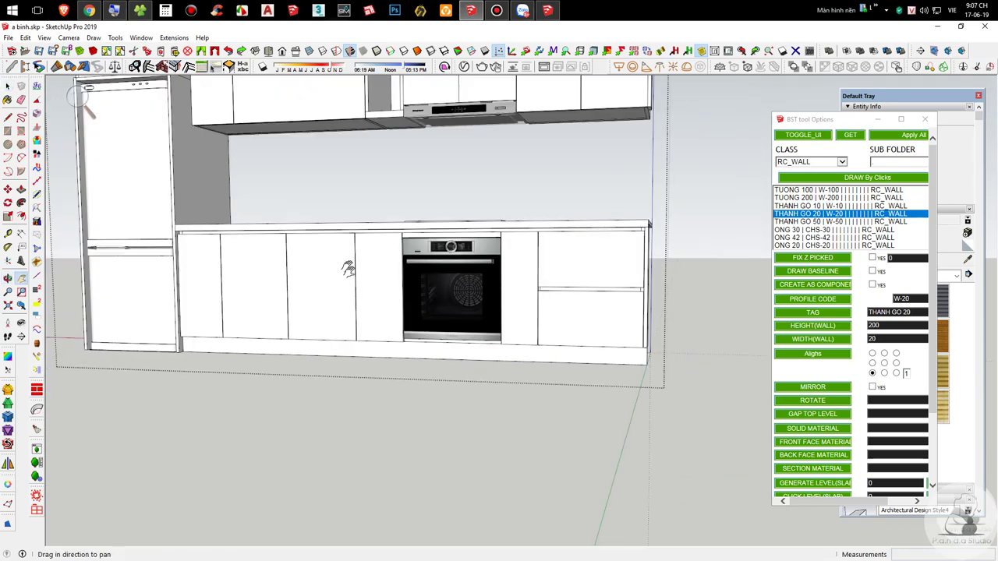
scroll(344, 269, down, 5)
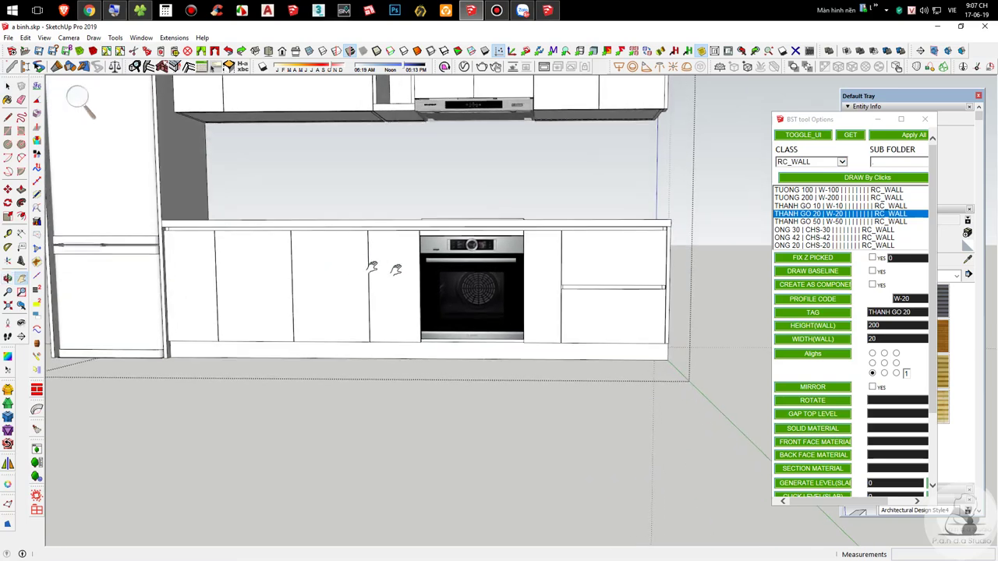
scroll(473, 191, up, 5)
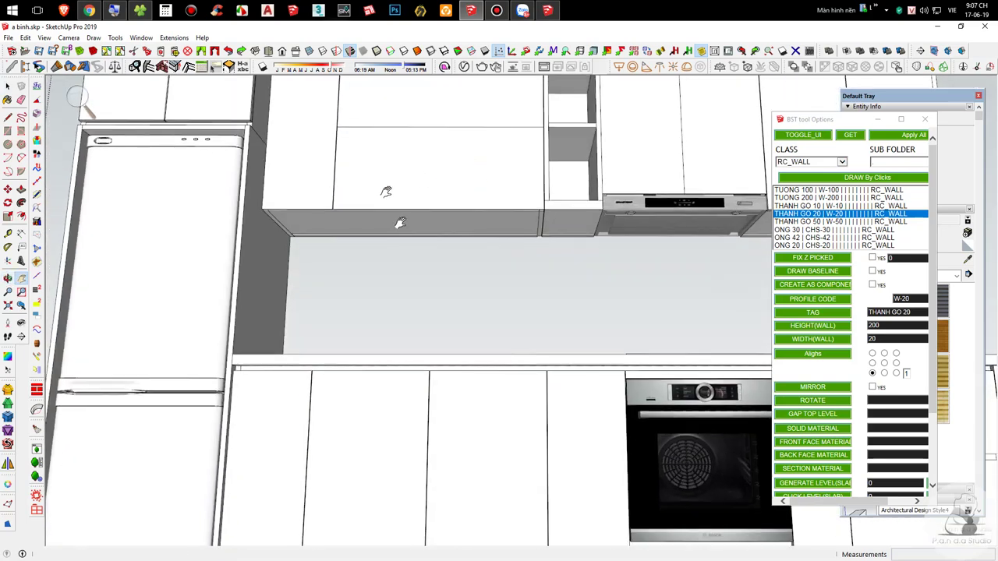
drag(454, 131, 426, 286)
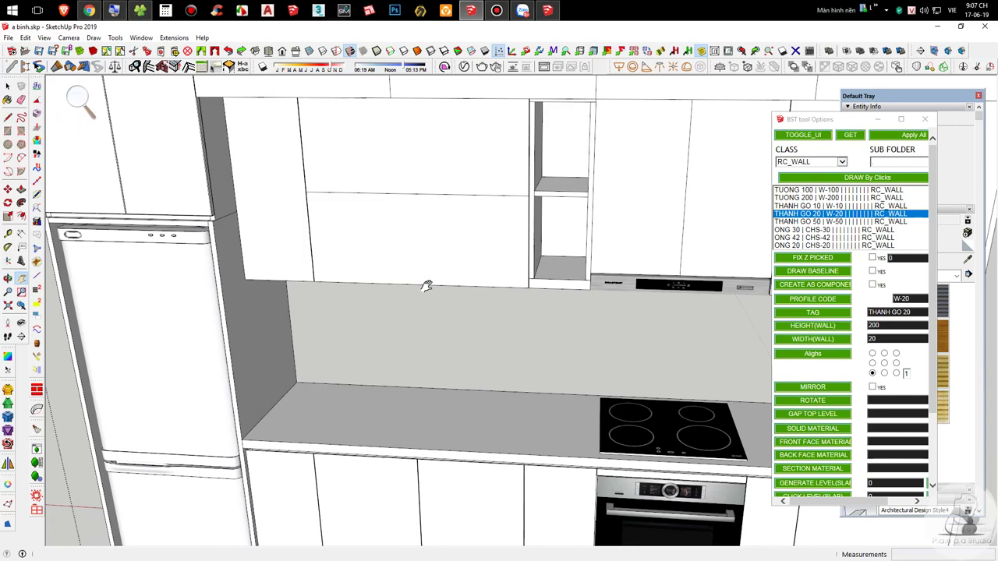
scroll(427, 288, down, 6)
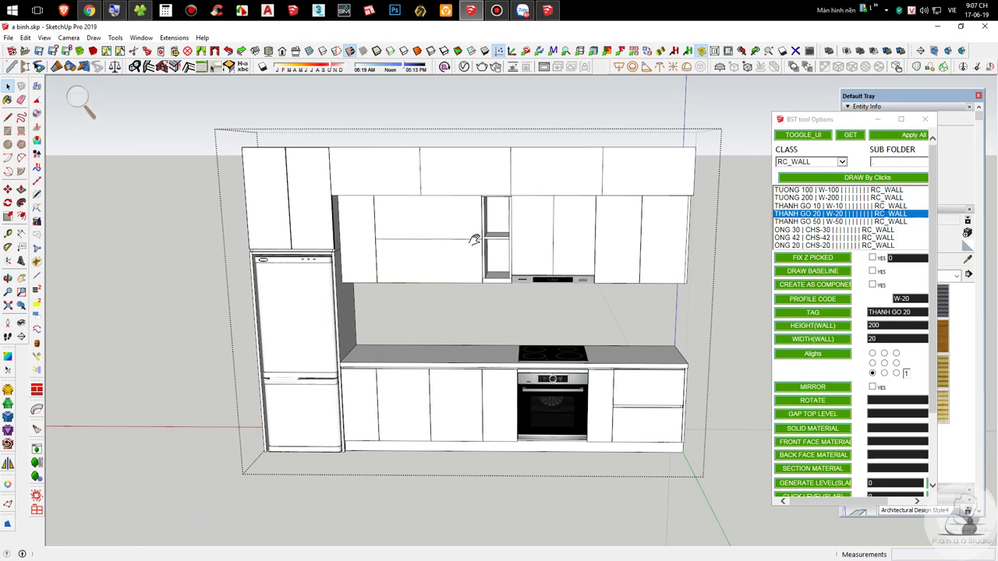
key(space)
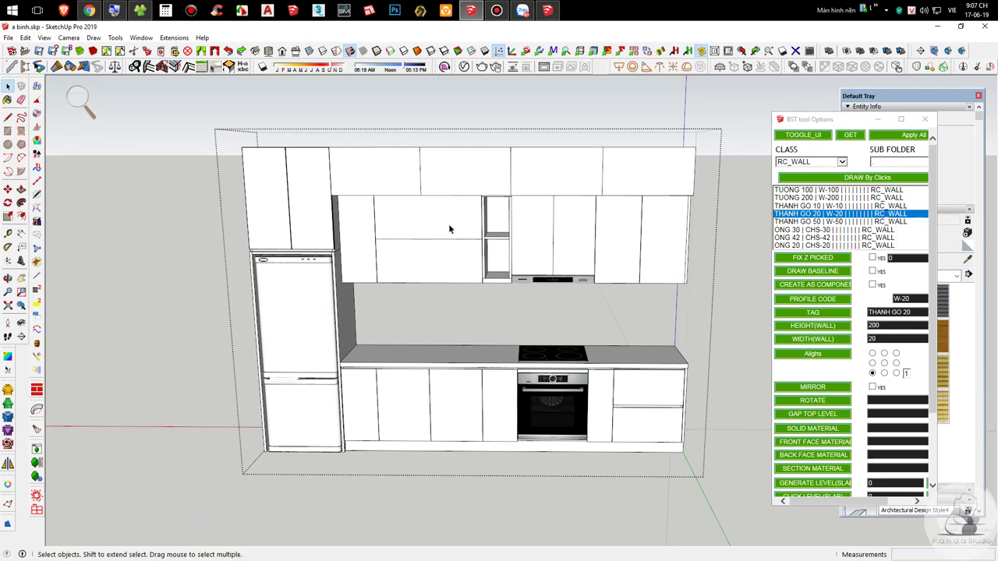
scroll(410, 251, up, 5)
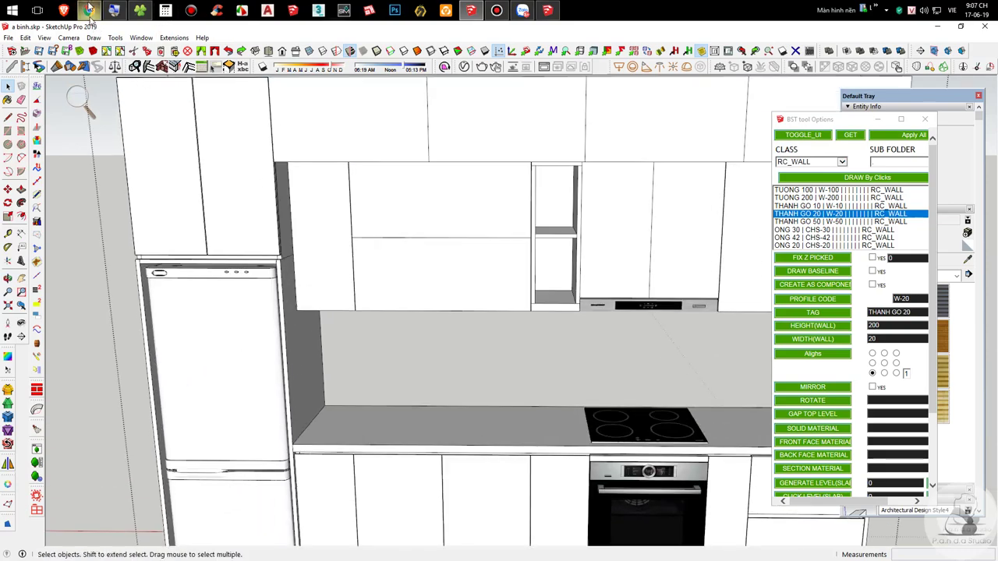
Step: Switch to the browser and download the Kitchen sink model from 3D Warehouse as kitchen+rinser.skp on the Desktop
click(90, 11)
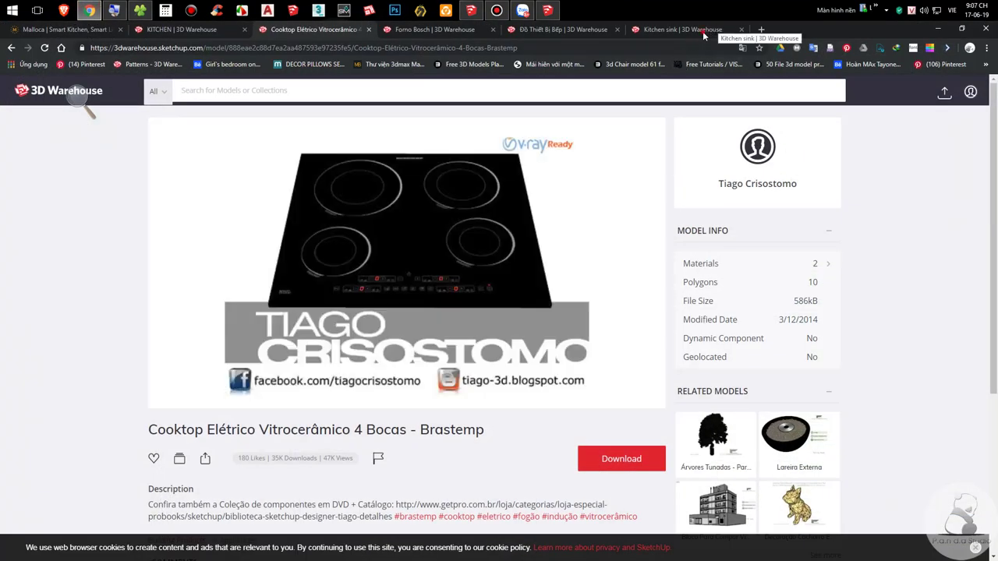
click(703, 35)
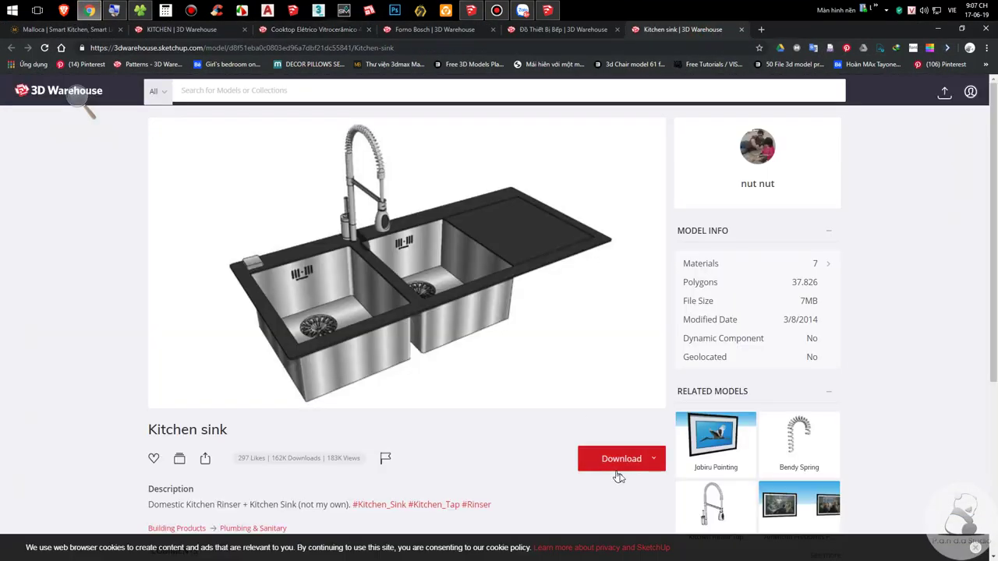
click(616, 472)
click(590, 491)
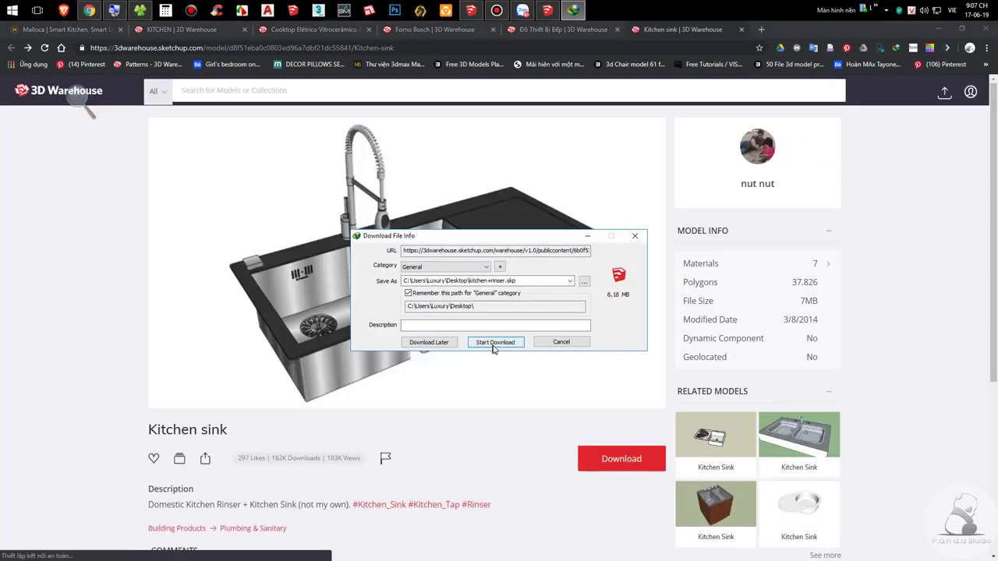
click(493, 344)
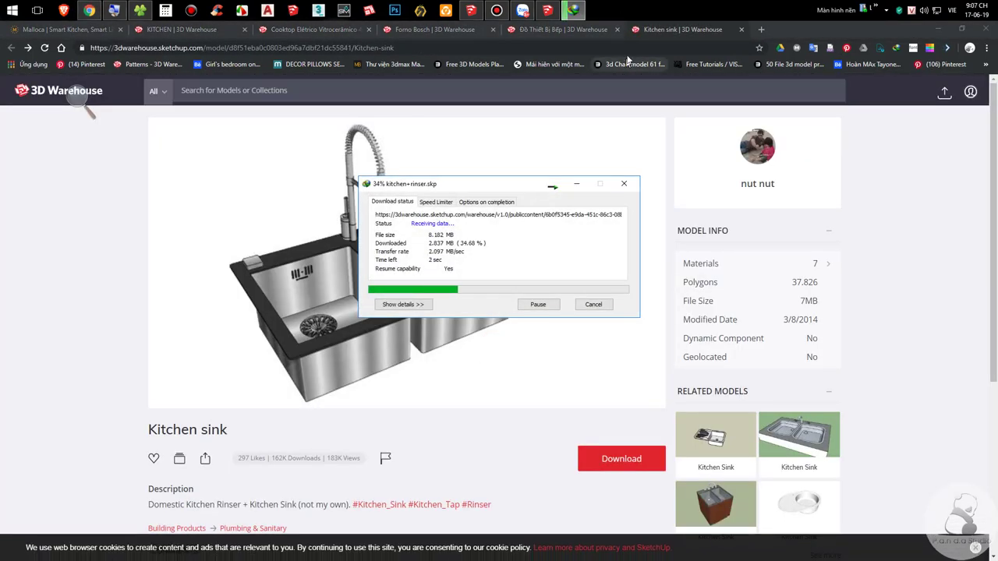
Step: Open the downloaded kitchen+rinser.skp file and close the Kitchen sink page in the browser
scroll(561, 369, down, 3)
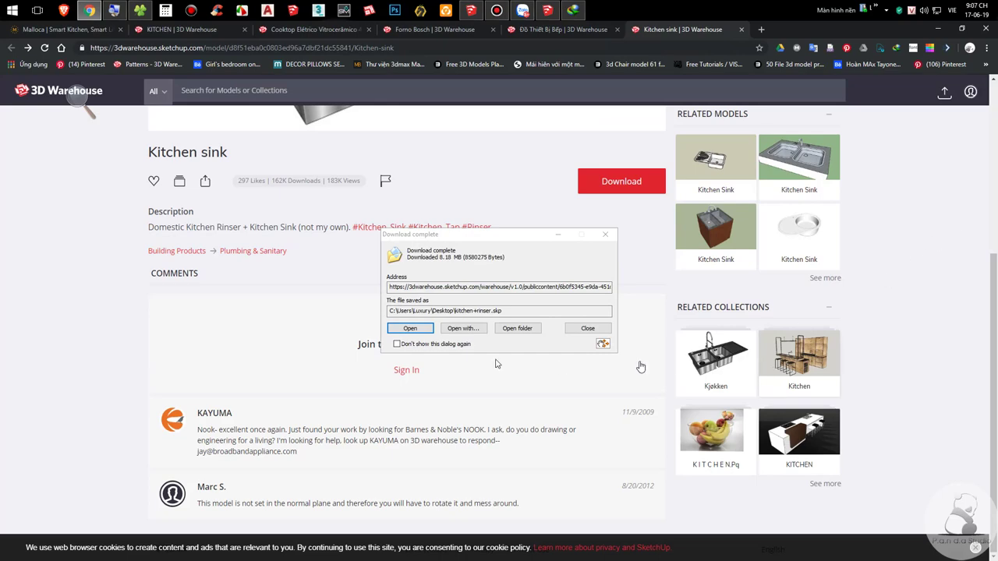
click(410, 328)
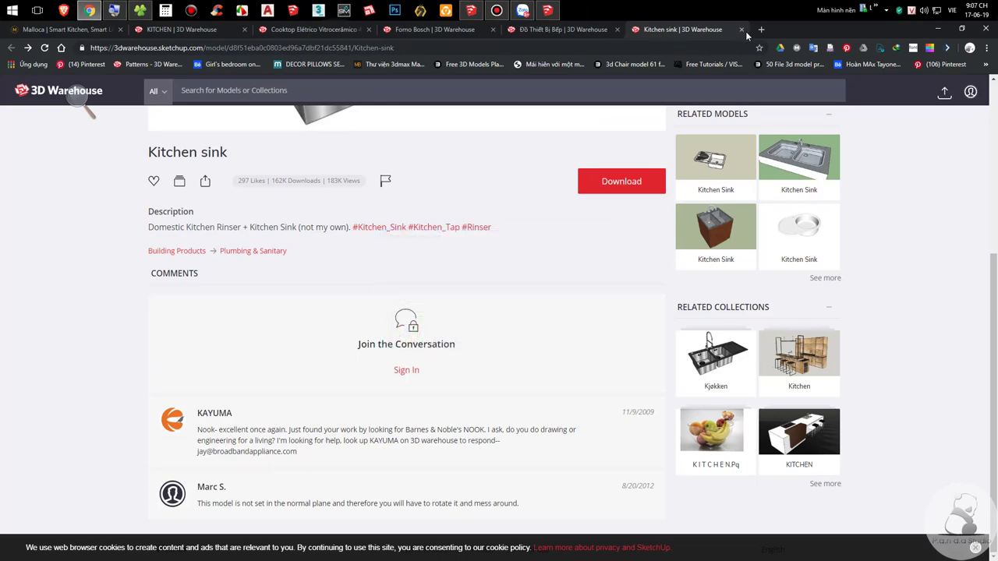
click(741, 29)
scroll(889, 222, down, 2)
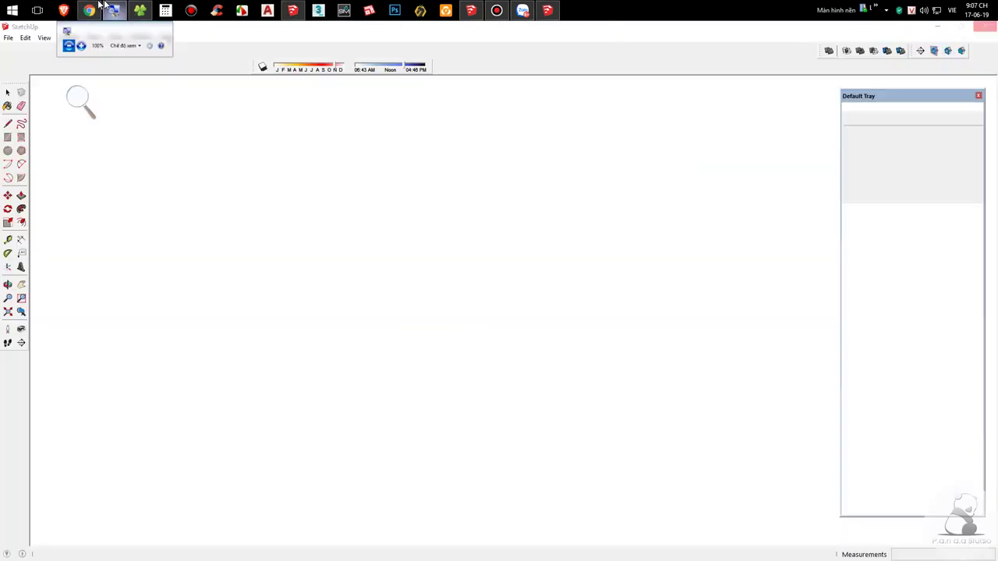
click(90, 9)
click(621, 30)
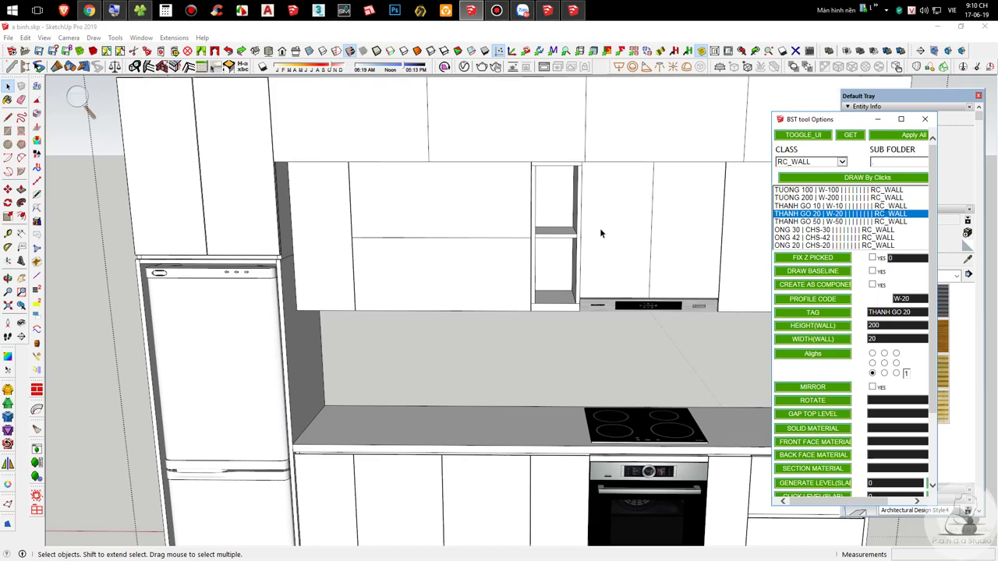
Step: Switch to the kitchen+rinser.skp model and group all the sink and faucet geometry together
scroll(568, 285, down, 6)
scroll(623, 281, up, 6)
mouse_move(580, 233)
middle_down()
mouse_move(567, 243)
mouse_move(589, 234)
middle_up()
click(583, 17)
scroll(598, 318, down, 5)
drag(343, 205, 842, 519)
mouse_move(363, 173)
mouse_down()
mouse_move(541, 318)
mouse_move(842, 499)
mouse_up()
drag(352, 232, 932, 547)
drag(352, 127, 913, 555)
key(ctrl+g)
key(ctrl+g)
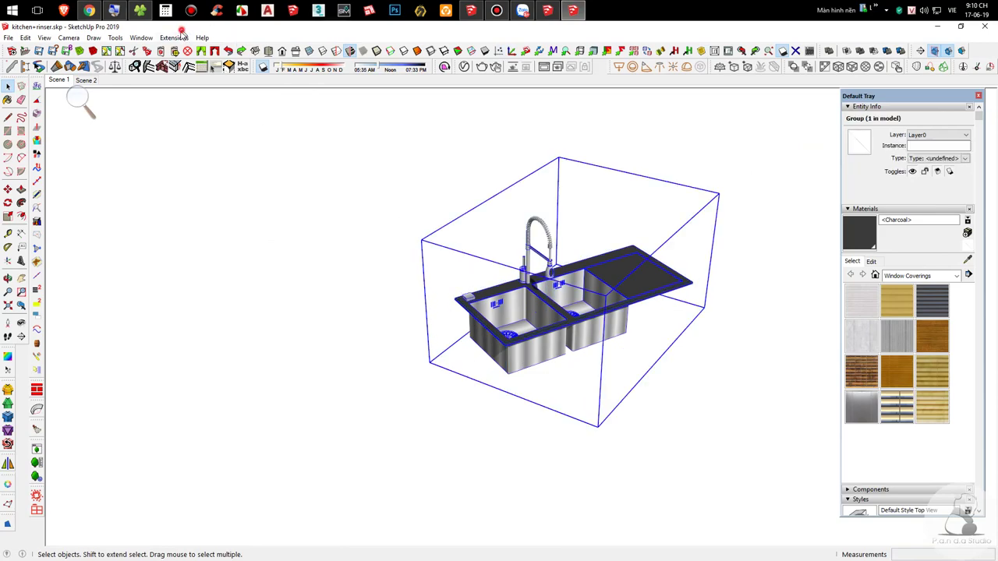
click(179, 38)
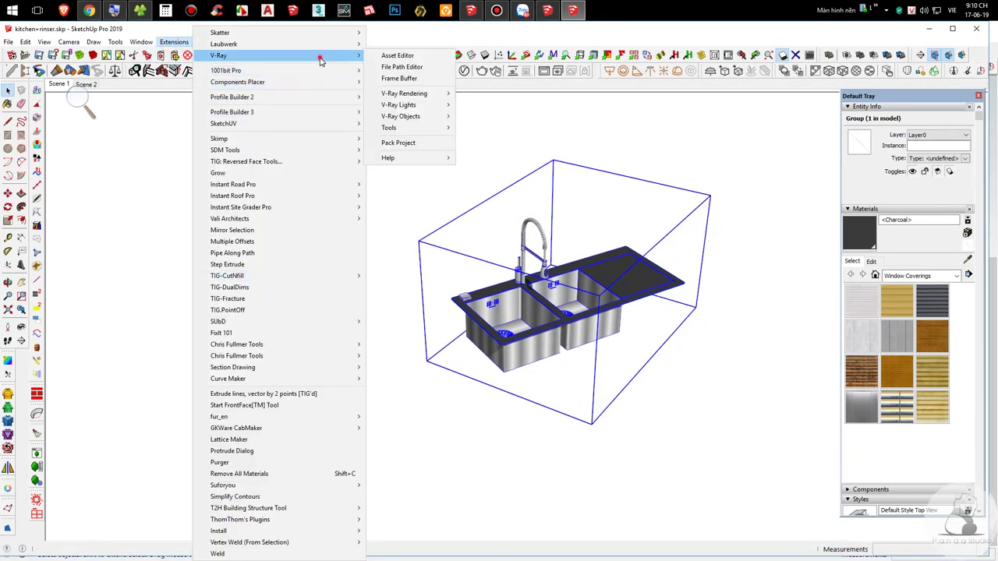
click(728, 160)
Step: Select the complete sink with its faucet in kitchen+rinser.skp and copy it
middle_drag(696, 203, 517, 326)
scroll(493, 294, down, 3)
scroll(470, 257, down, 5)
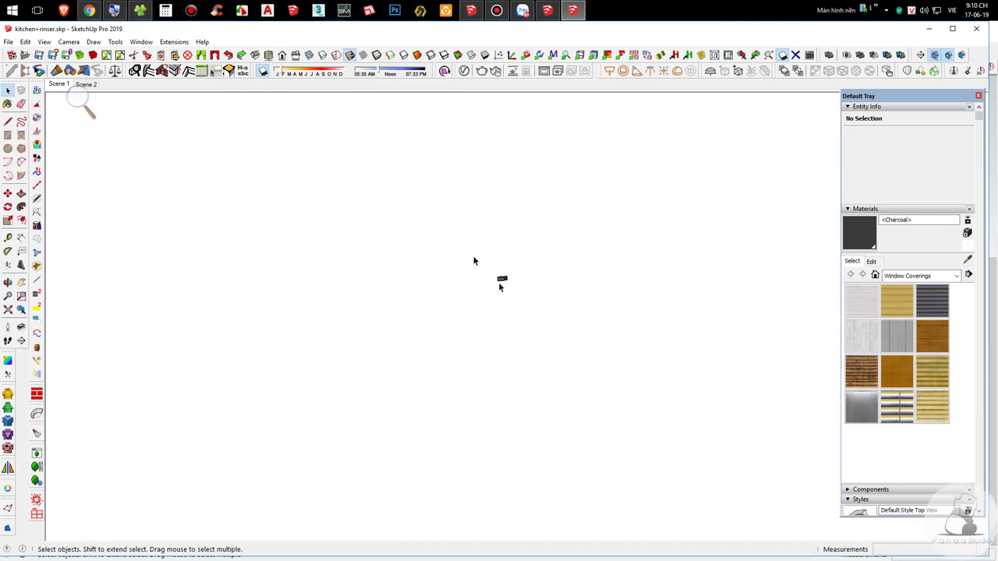
drag(436, 245, 593, 335)
scroll(496, 273, up, 8)
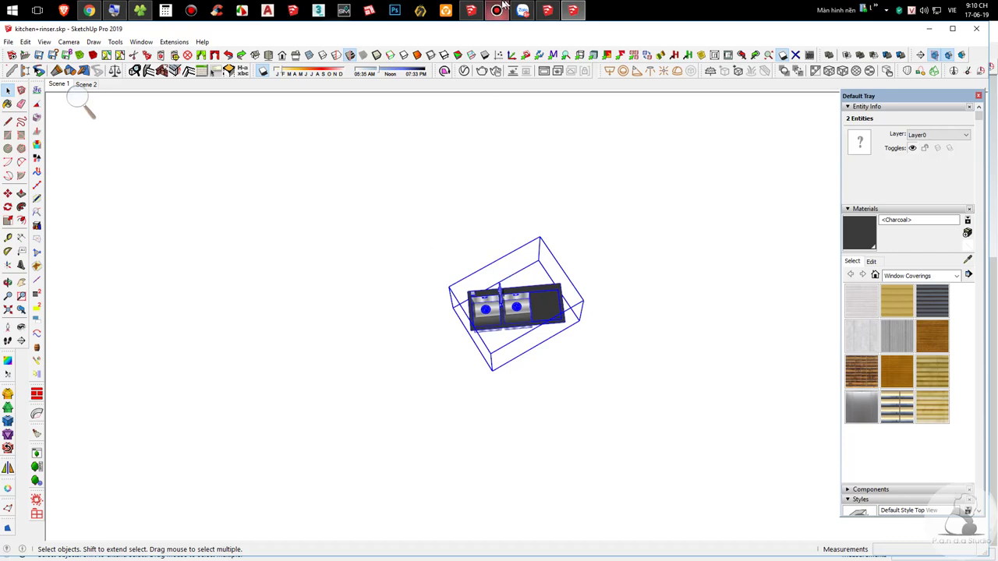
Step: Paste the sink into the a binh.skp kitchen model, on the open area in front of the refrigerator
click(471, 9)
scroll(346, 272, up, 2)
middle_drag(441, 262, 437, 460)
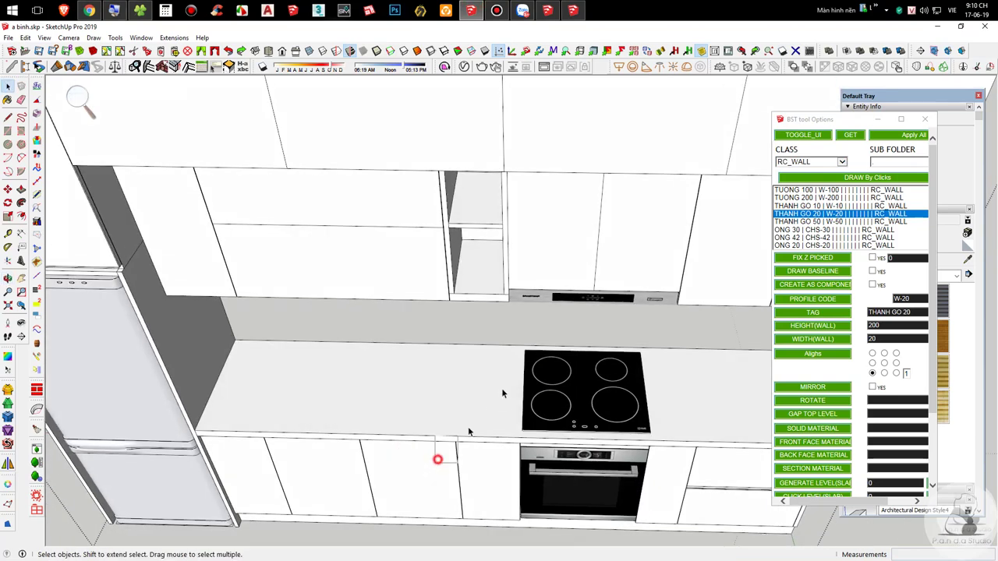
scroll(350, 386, up, 2)
scroll(397, 435, down, 3)
double_click(543, 350)
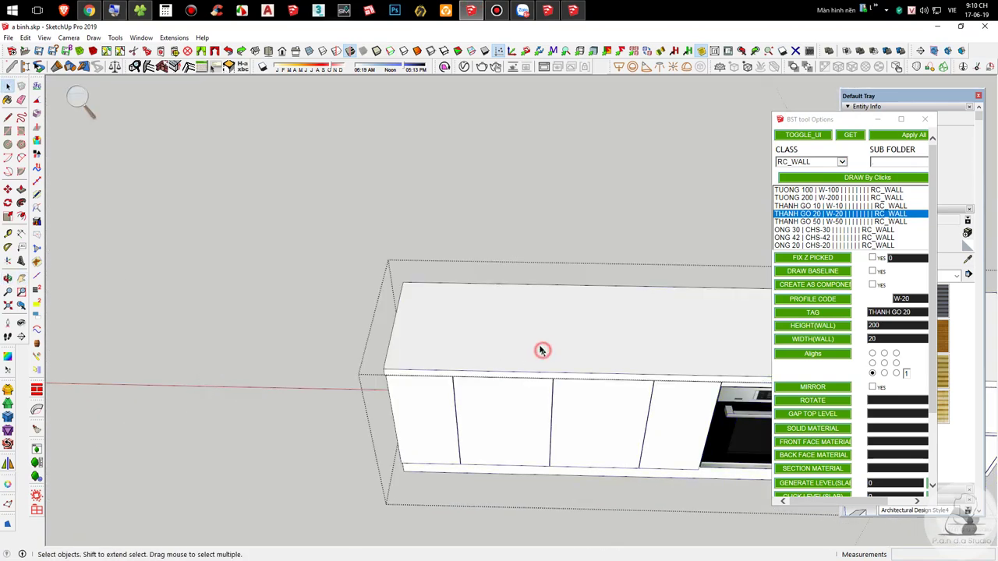
click(280, 264)
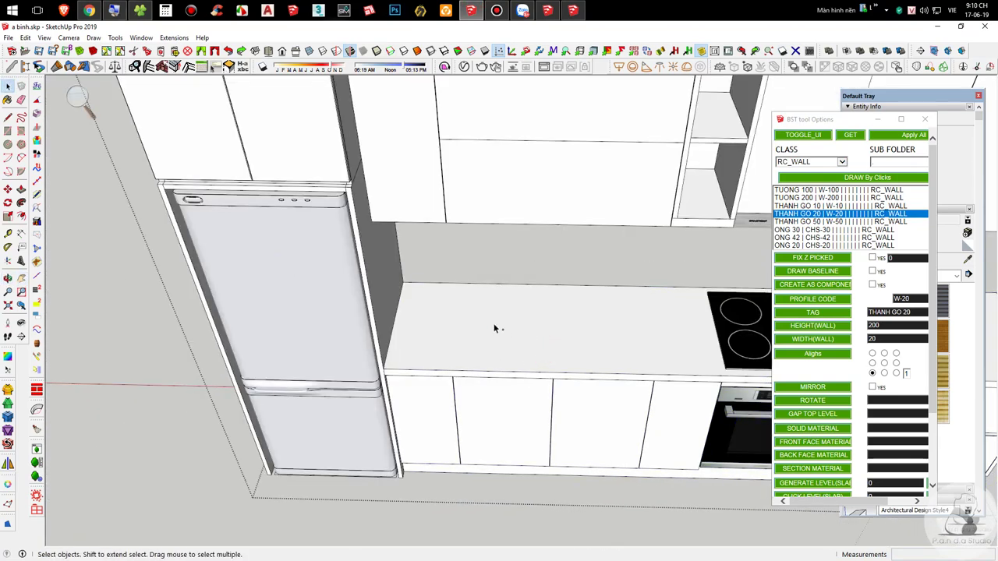
key(m)
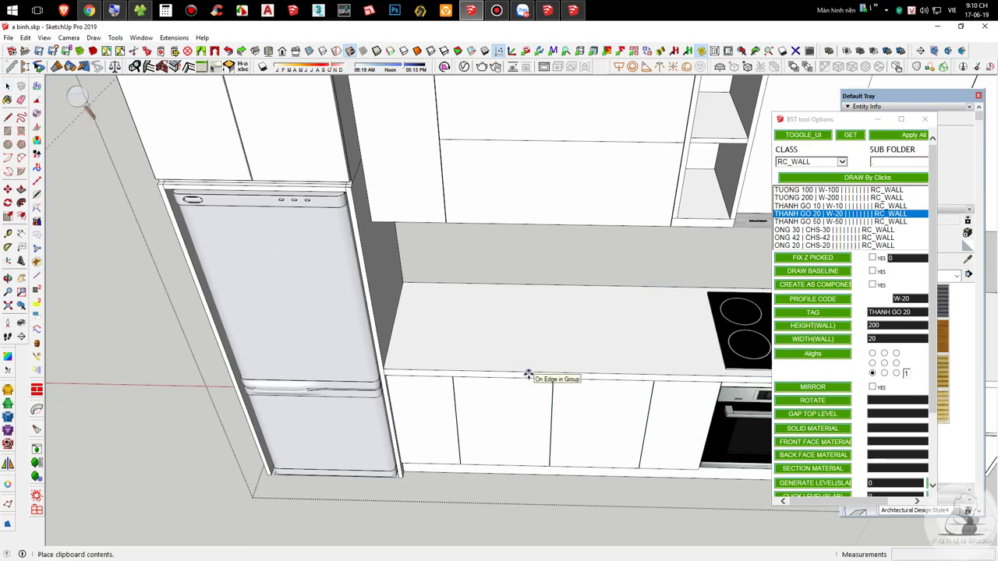
scroll(495, 345, down, 6)
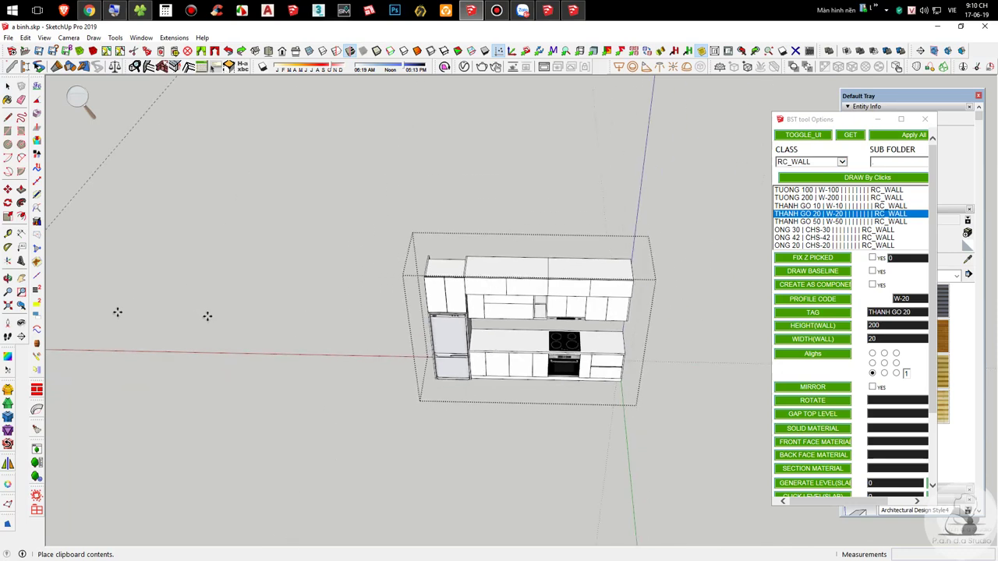
click(573, 415)
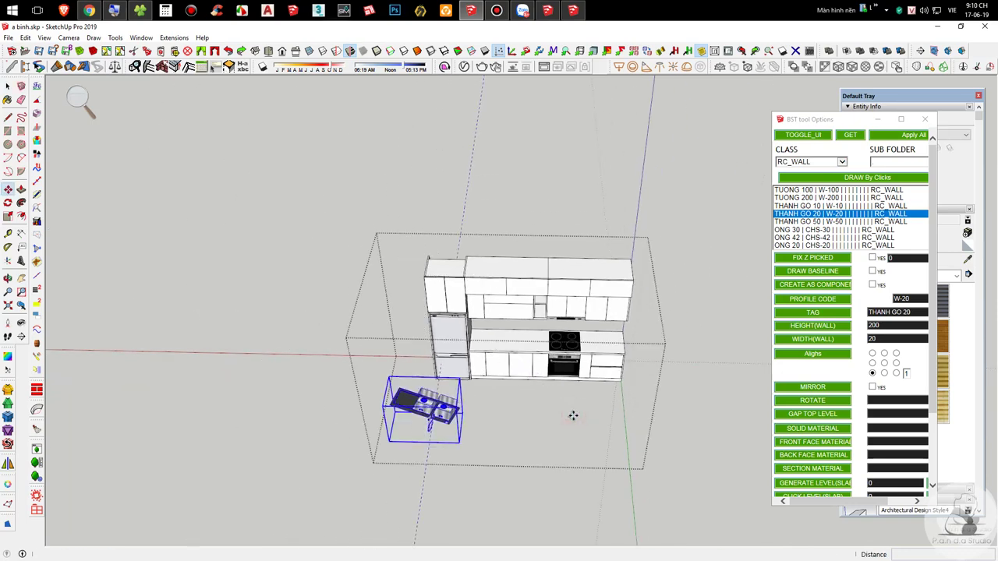
key(space)
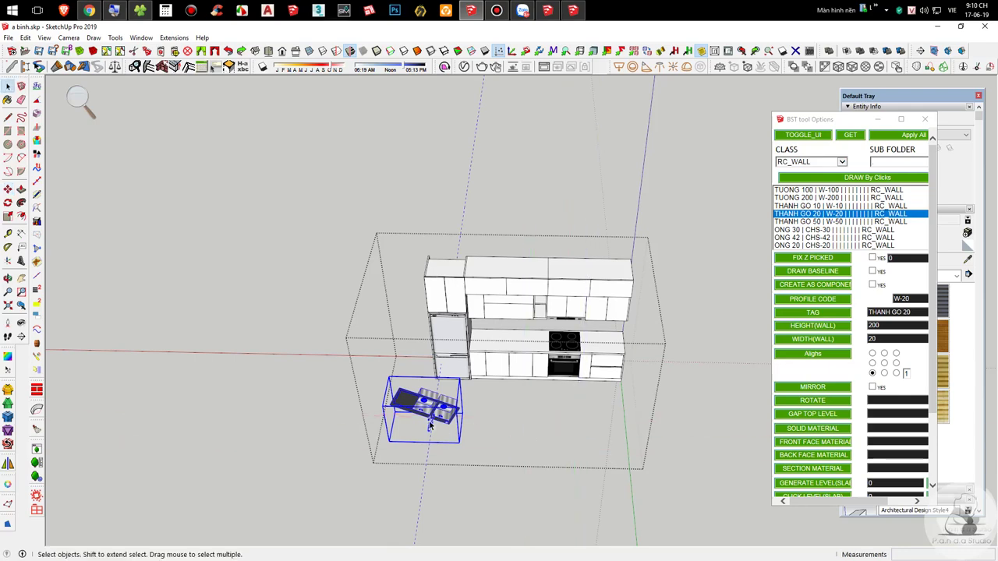
scroll(439, 401, up, 6)
scroll(442, 396, down, 3)
middle_drag(444, 396, 815, 284)
shift+middle_drag(717, 229, 650, 235)
shift+middle_drag(737, 238, 187, 227)
shift+middle_drag(276, 232, 399, 240)
scroll(432, 228, up, 2)
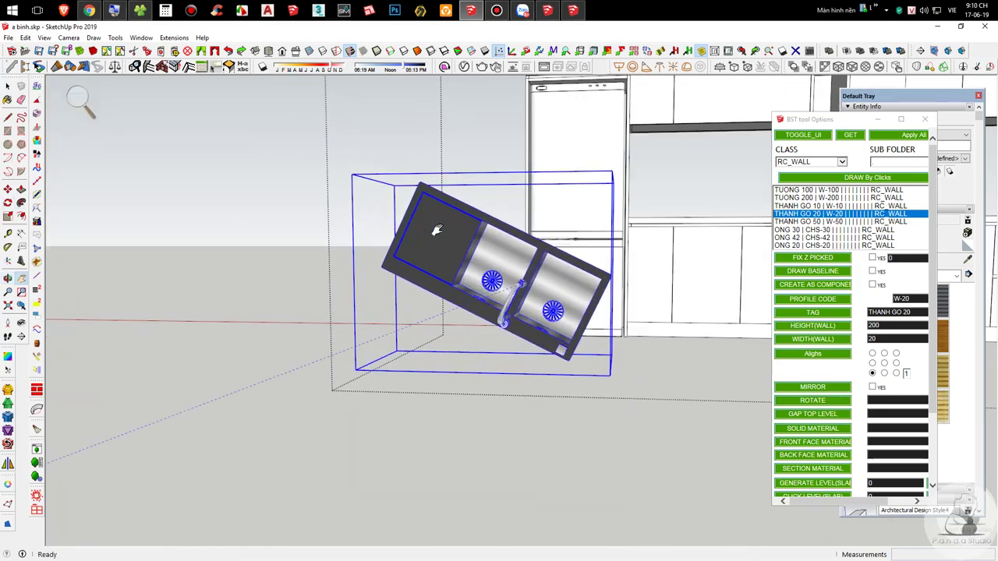
key(m)
click(379, 272)
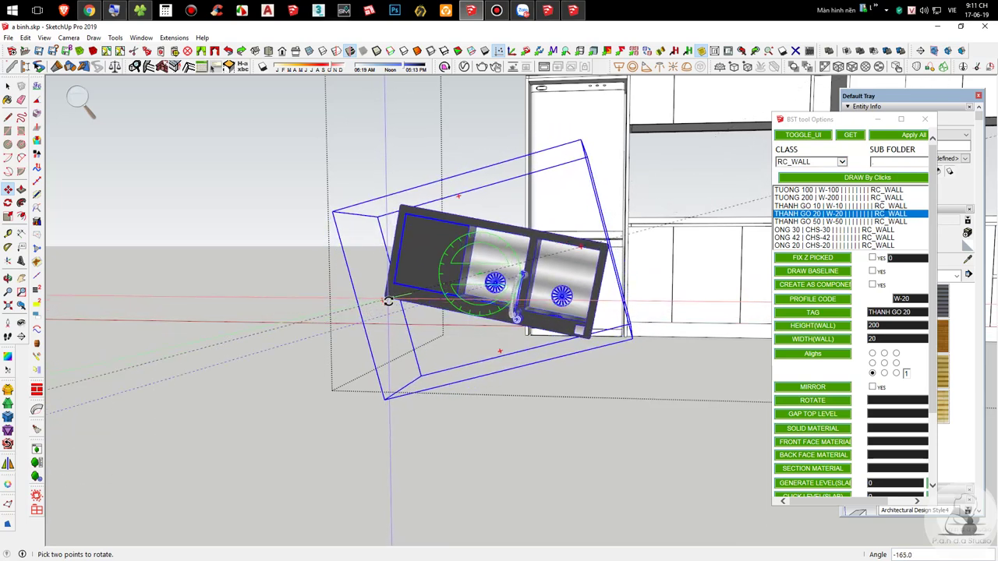
key(space)
Step: Rotate the upright sink about the red axis so its top plate lies flat with the bowls facing down
middle_drag(499, 277, 230, 346)
middle_drag(468, 354, 495, 191)
shift+middle_drag(641, 286, 535, 287)
key(m)
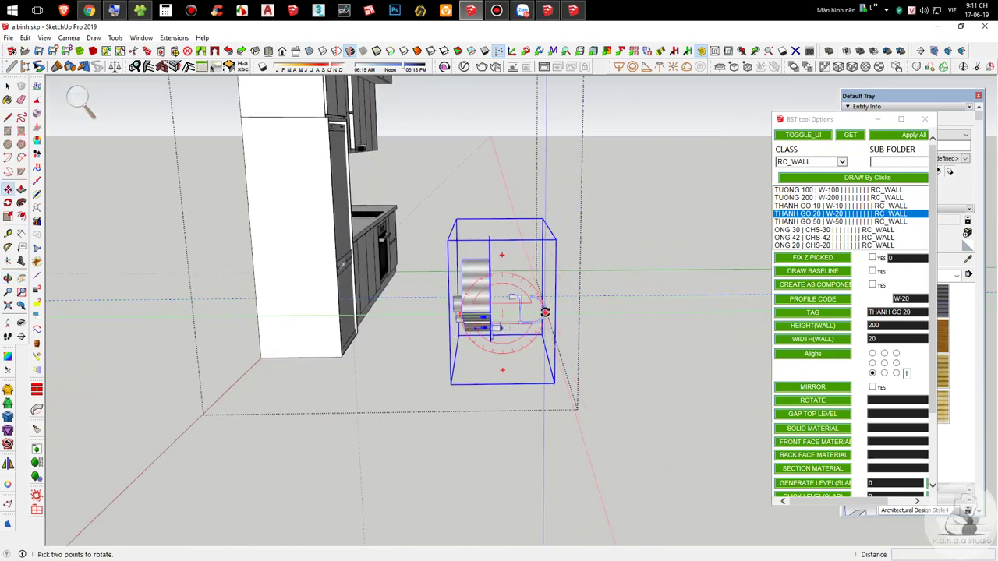
click(544, 311)
click(498, 259)
middle_drag(494, 269, 128, 495)
key(space)
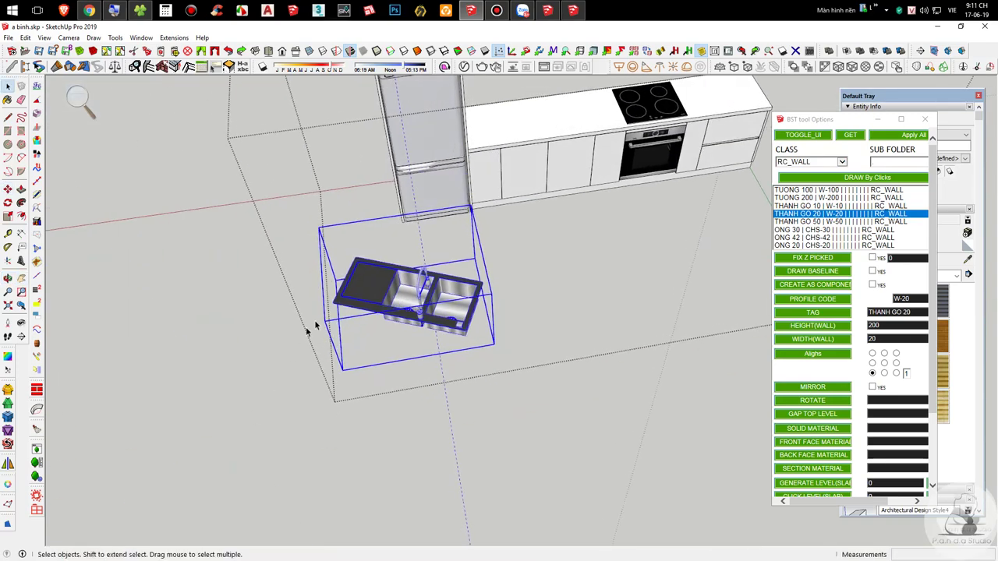
Step: Open the sink group down to the faucet's spring hose, examine the faucet and bowls, and return to the full model
scroll(356, 337, up, 6)
scroll(473, 314, down, 3)
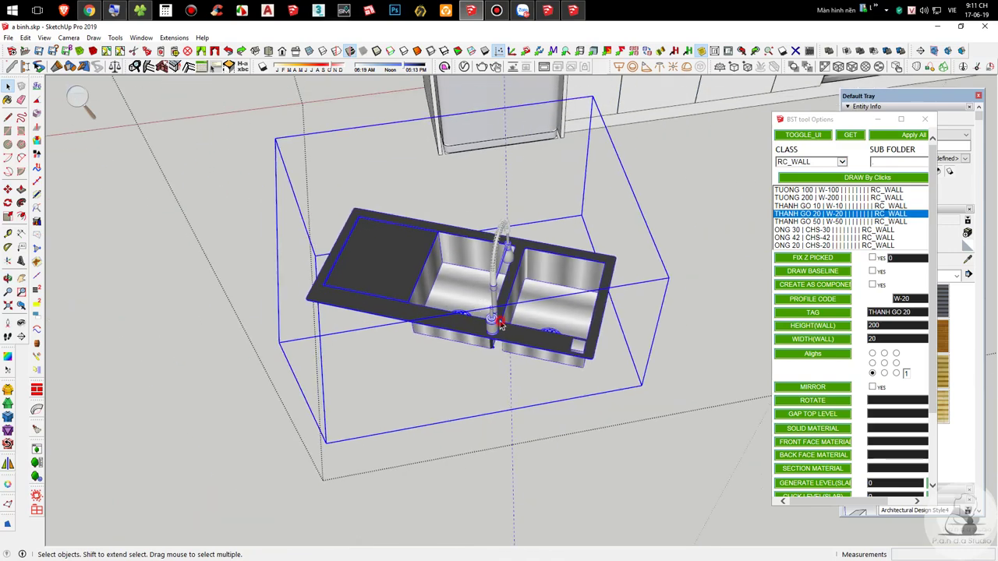
double_click(499, 323)
click(508, 222)
double_click(509, 218)
click(524, 201)
scroll(460, 205, up, 3)
middle_drag(571, 245, 505, 289)
scroll(591, 227, up, 3)
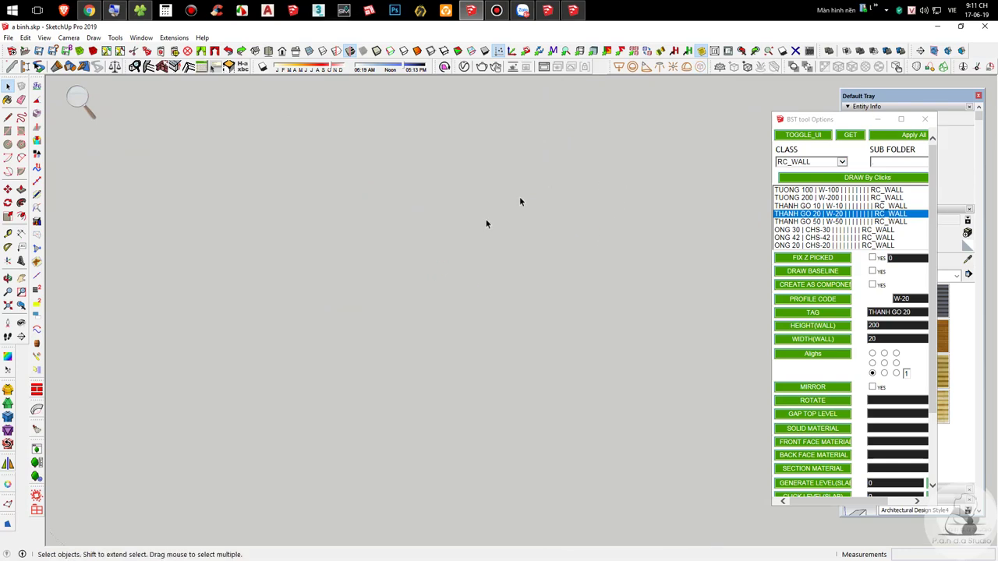
click(8, 307)
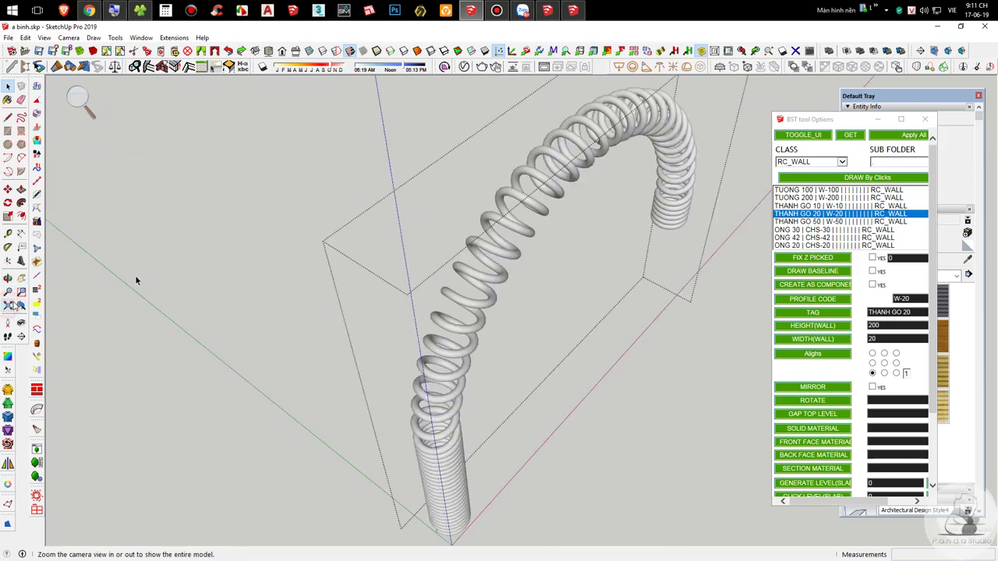
scroll(414, 394, down, 3)
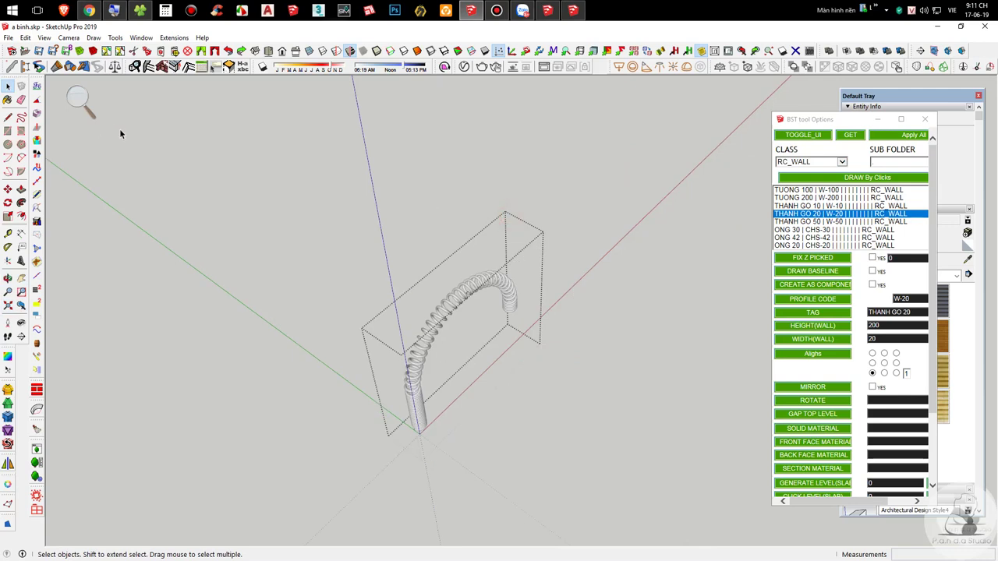
click(596, 347)
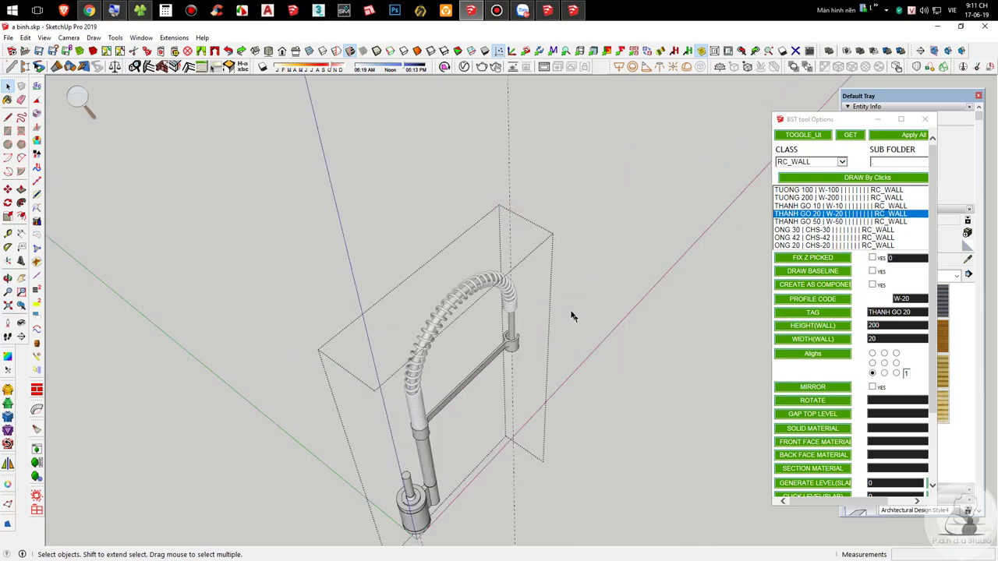
scroll(510, 262, down, 2)
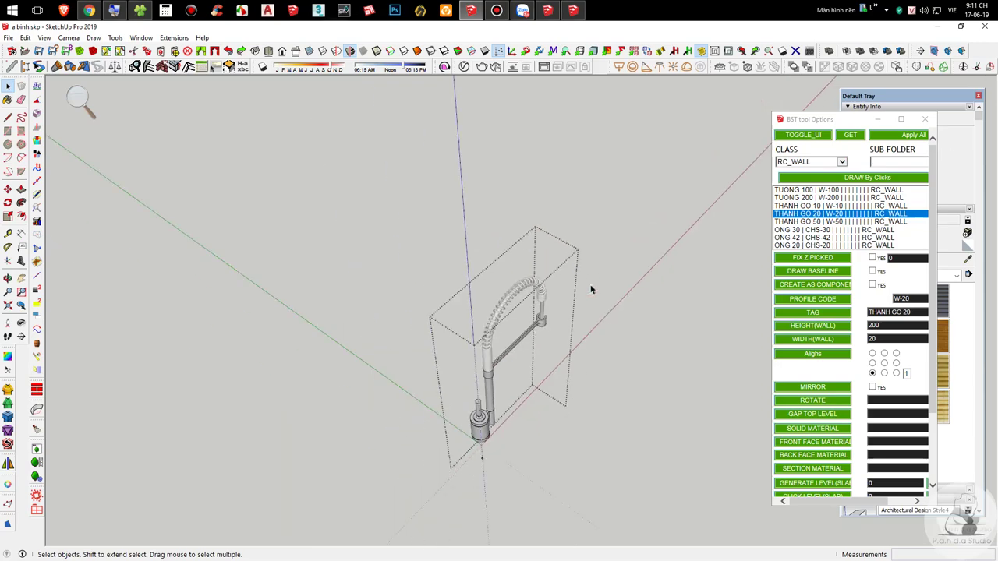
scroll(586, 285, down, 2)
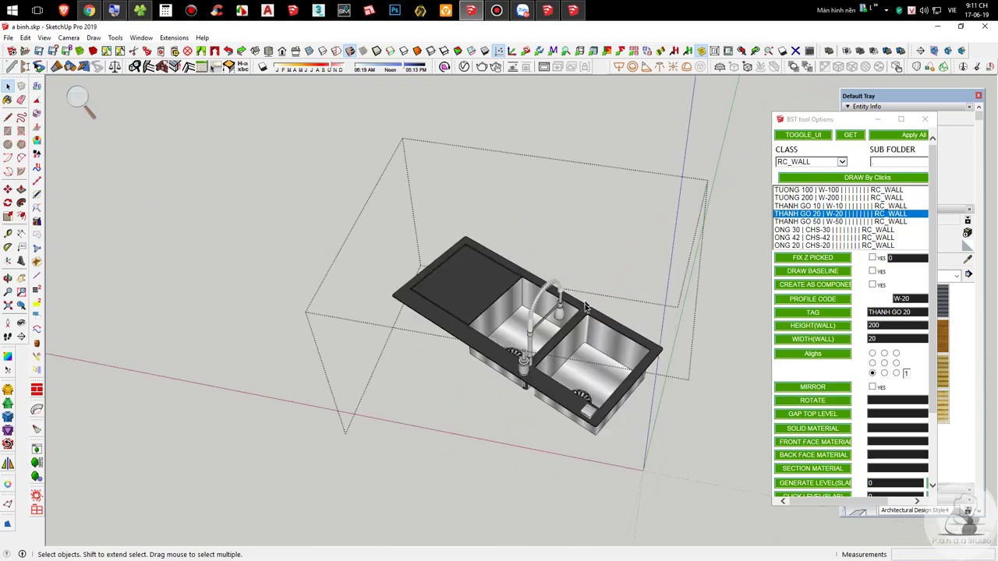
scroll(433, 253, down, 1)
middle_drag(350, 203, 457, 294)
shift+middle_drag(522, 363, 341, 268)
scroll(443, 346, up, 3)
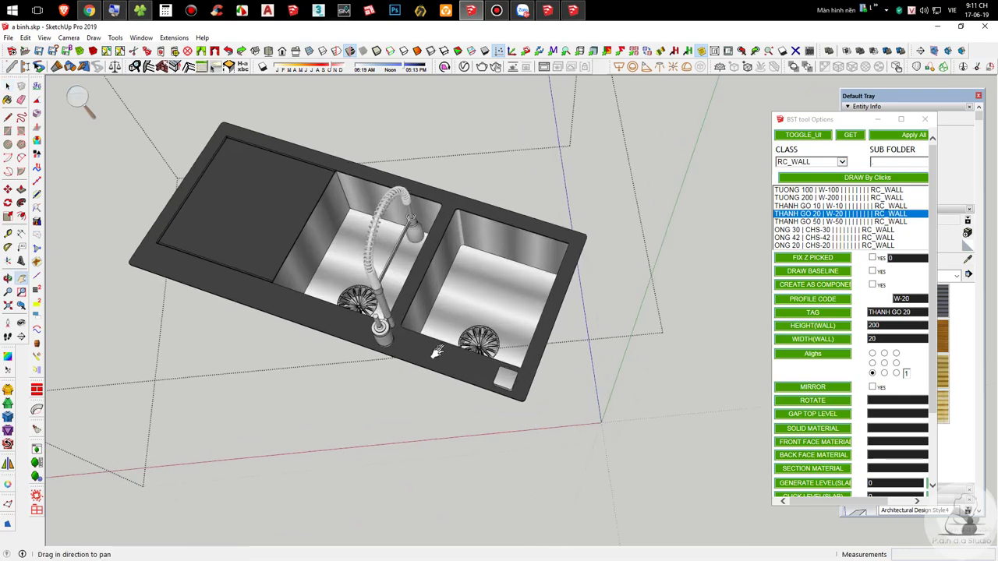
shift+middle_drag(434, 348, 479, 289)
scroll(651, 314, down, 4)
click(694, 396)
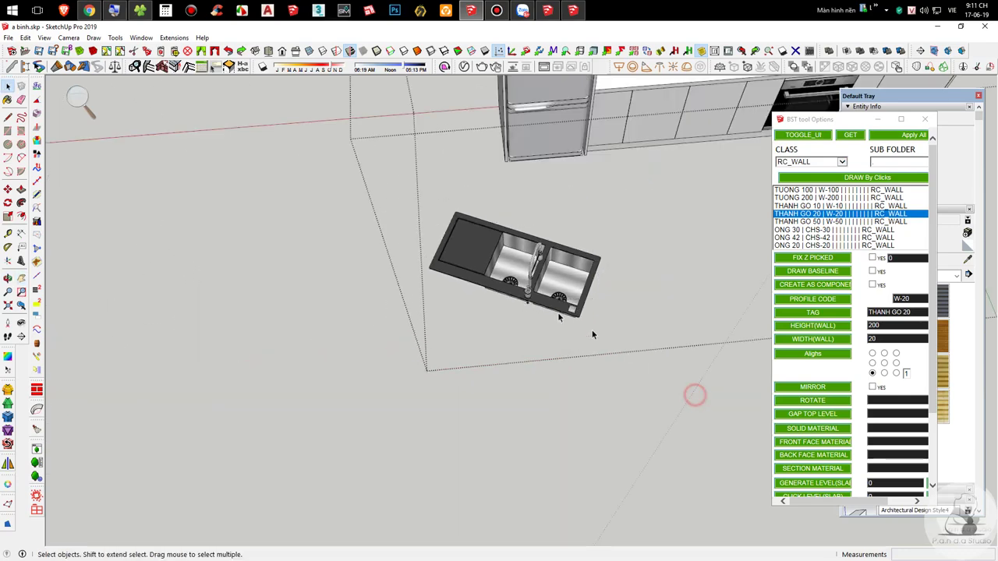
Step: Draw a reference line along the red axis on the floor in front of the sink
scroll(553, 303, up, 3)
key(l)
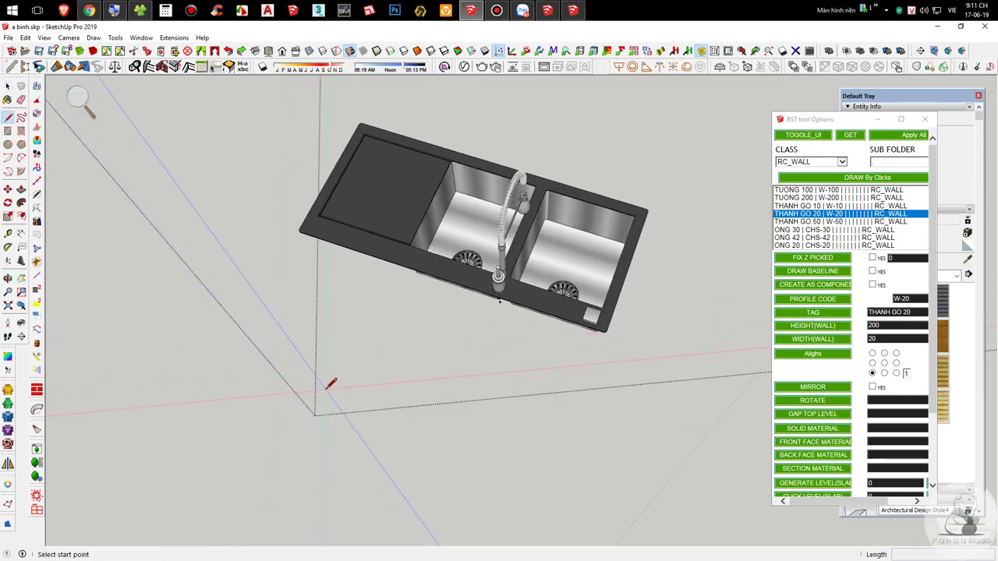
click(326, 388)
click(661, 360)
key(space)
Step: Move the sink by its faucet-side plate corner at the bowl end onto the end of the reference line
scroll(608, 333, up, 5)
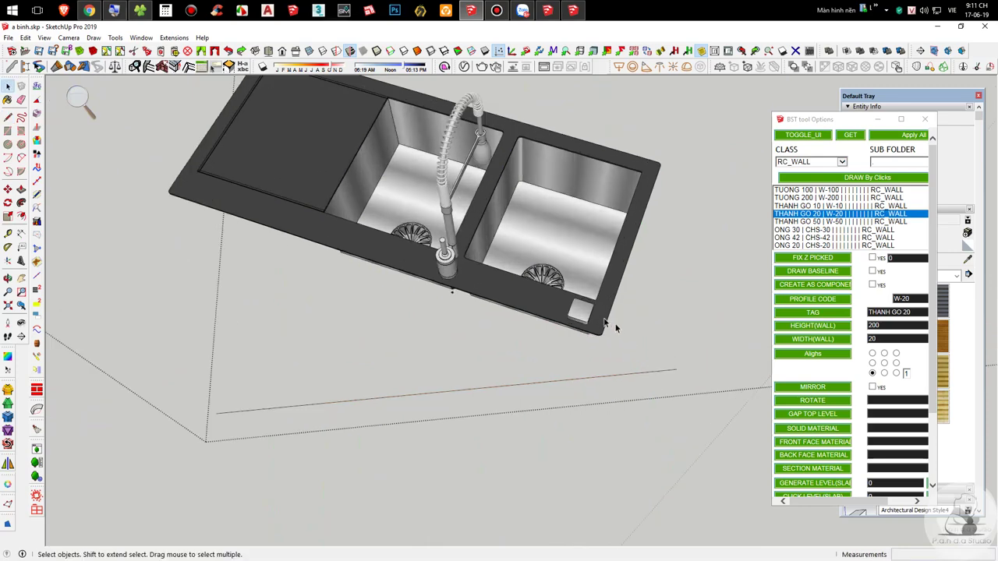
click(601, 338)
middle_drag(599, 336, 565, 269)
scroll(564, 327, up, 6)
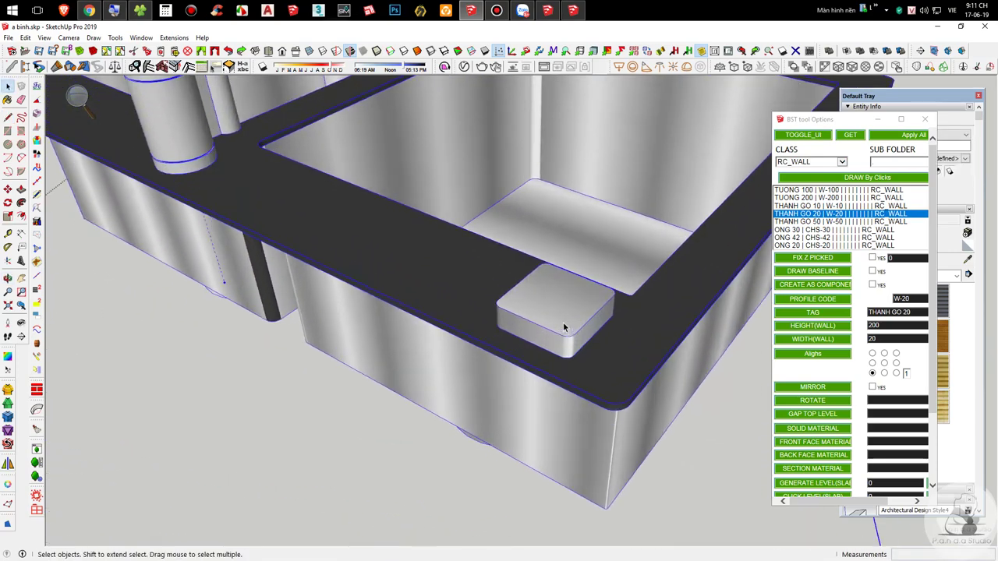
key(m)
middle_drag(555, 315, 517, 263)
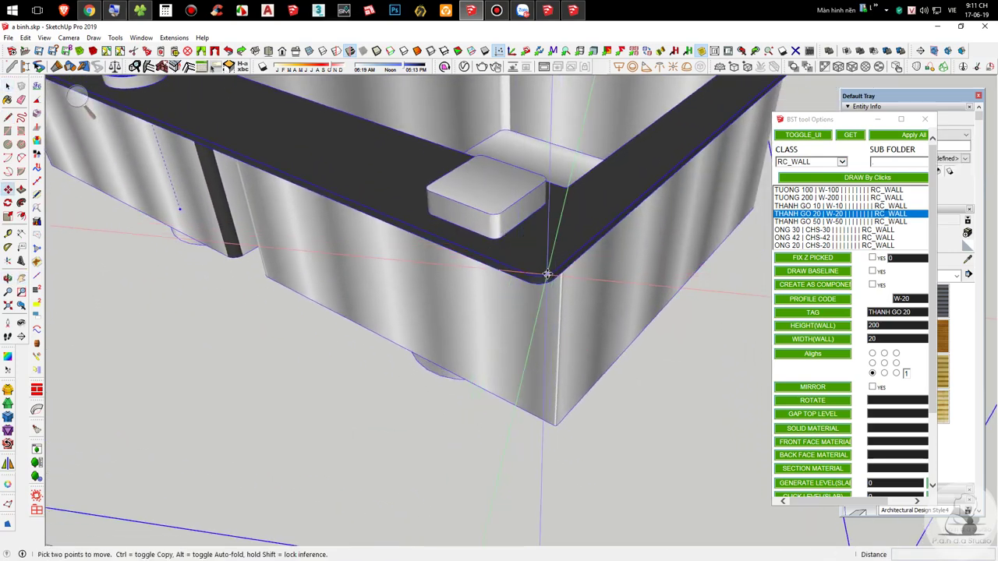
click(512, 269)
scroll(512, 265, down, 5)
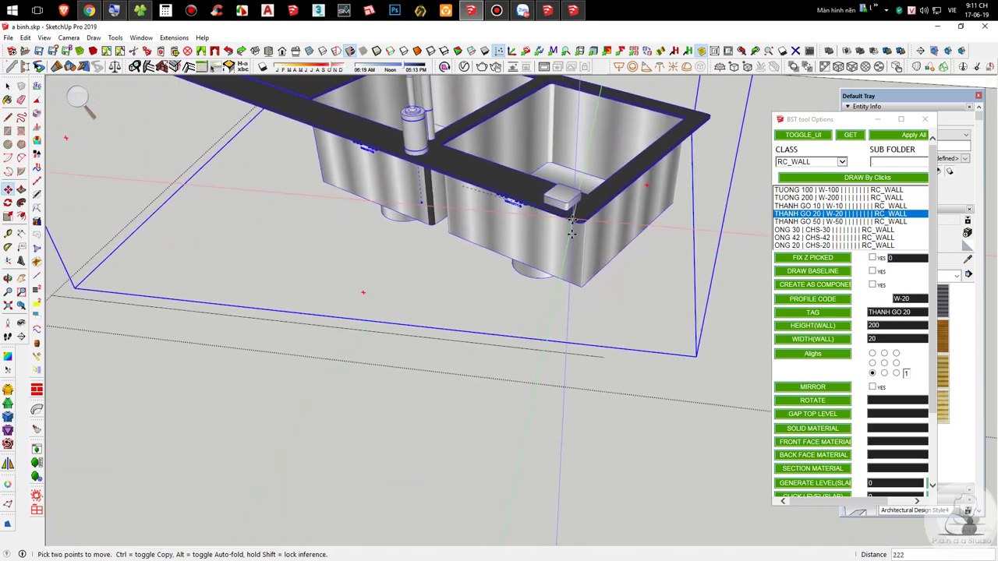
scroll(574, 247, up, 2)
scroll(574, 248, down, 8)
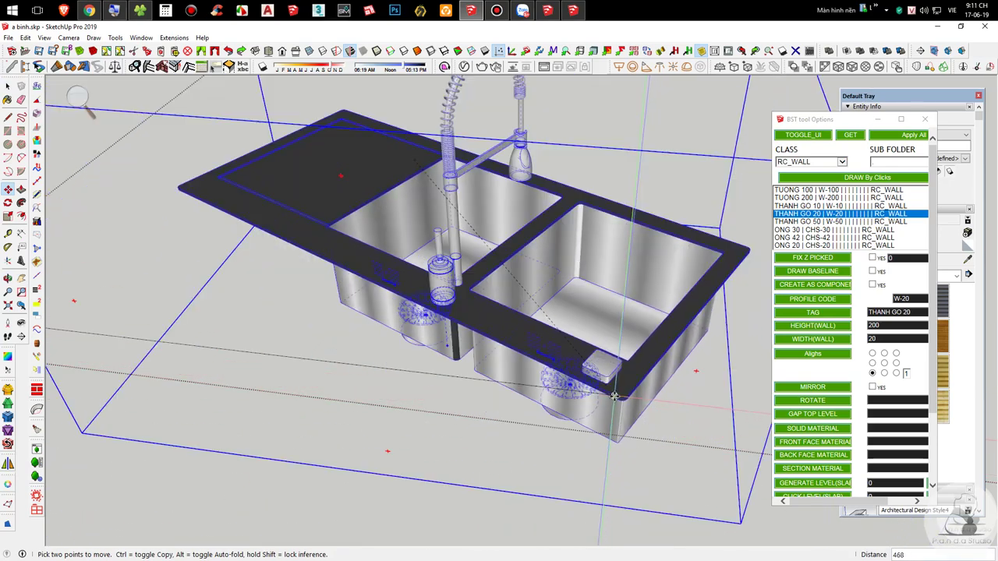
click(613, 395)
middle_drag(523, 314, 631, 463)
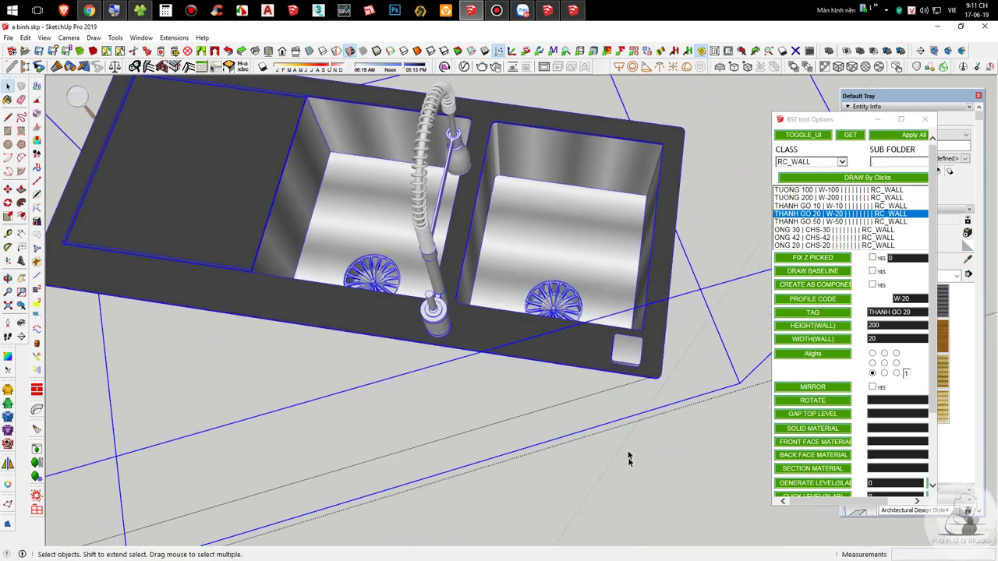
key(space)
scroll(632, 452, down, 2)
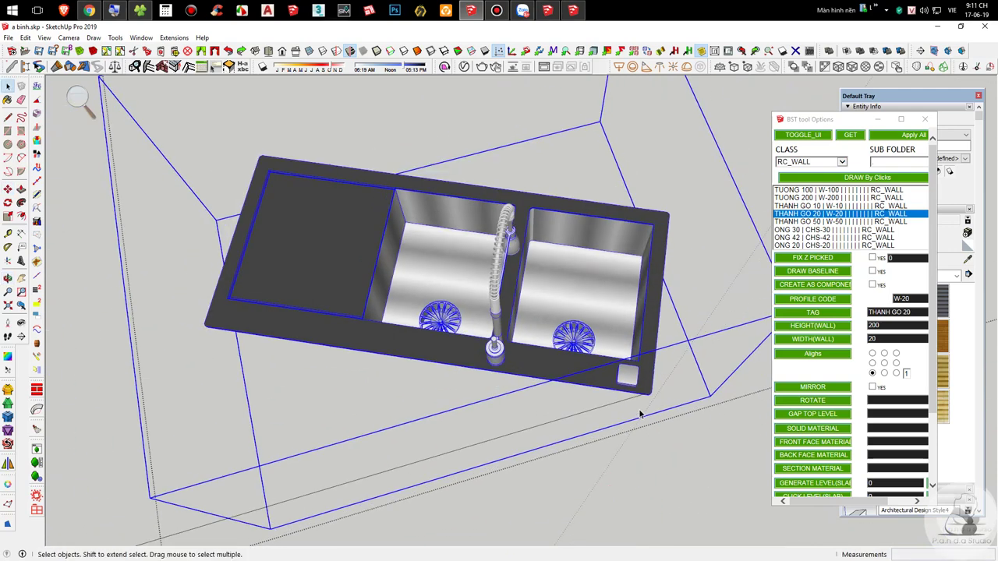
Step: Rotate the sink about that corner until the plate's long edge lies along the reference line, about 26 degrees
key(q)
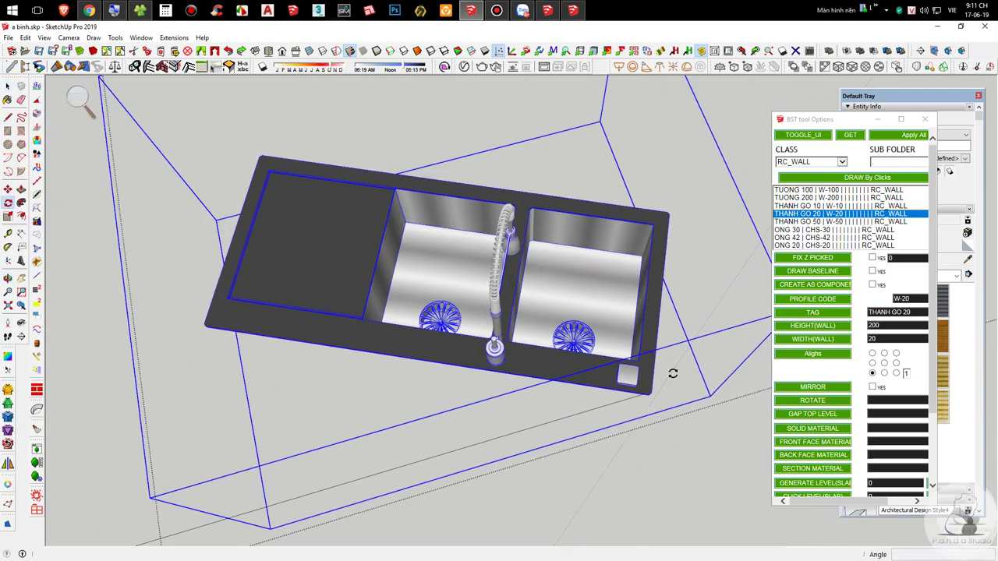
scroll(651, 390, up, 4)
scroll(646, 400, up, 2)
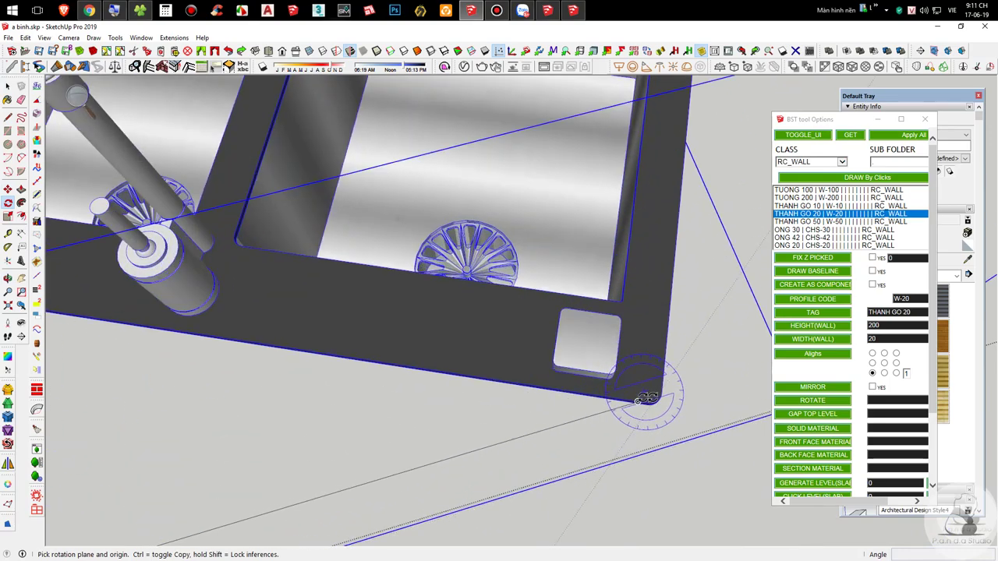
click(634, 401)
scroll(634, 400, down, 5)
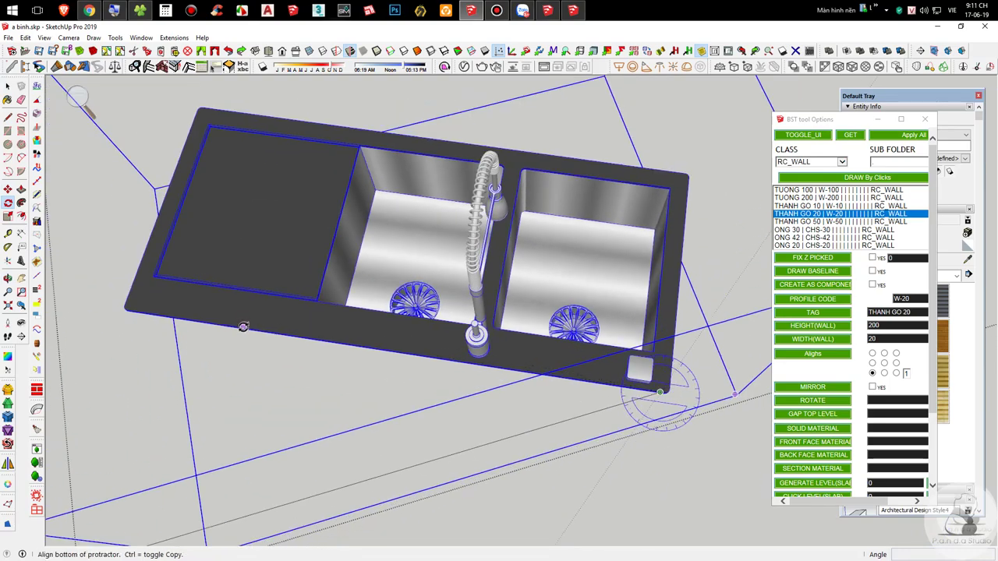
click(243, 328)
scroll(318, 303, down, 3)
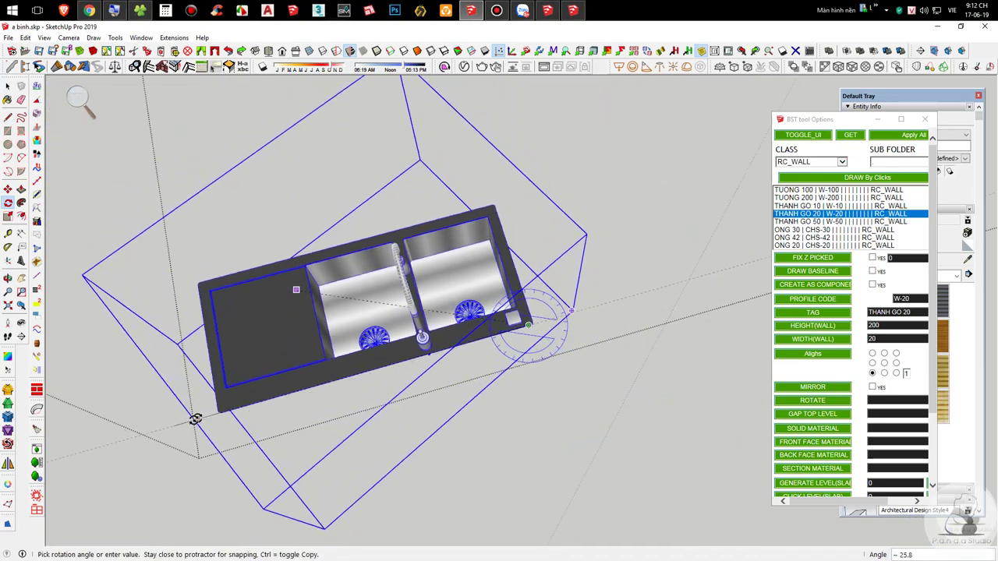
click(186, 423)
key(space)
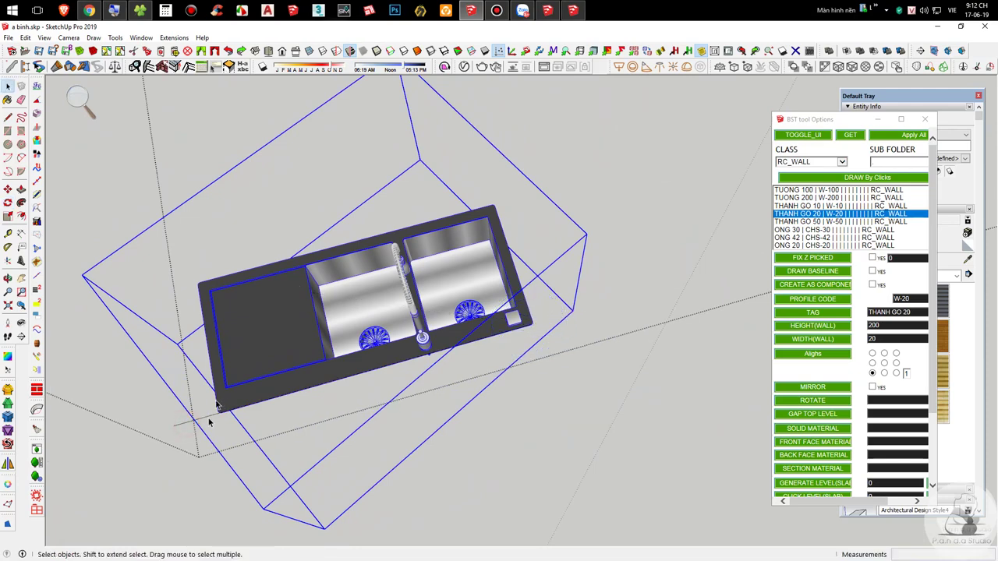
Step: Erase the reference line under the sink's long edge
scroll(182, 414, up, 2)
key(e)
scroll(470, 428, down, 4)
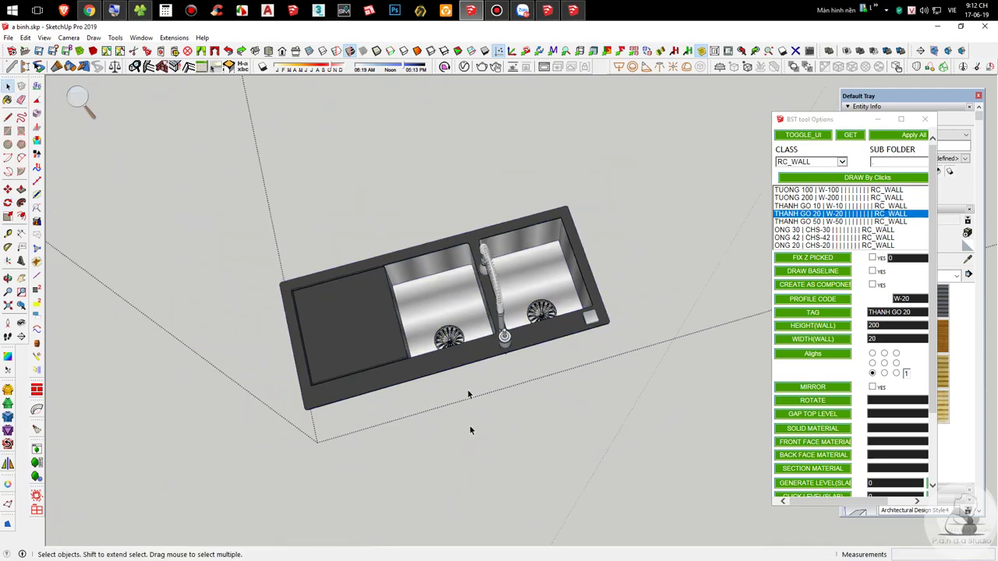
key(space)
Step: Explode the sink group and regroup its parts so the new bounding box follows the model axes
click(445, 330)
right_click(454, 310)
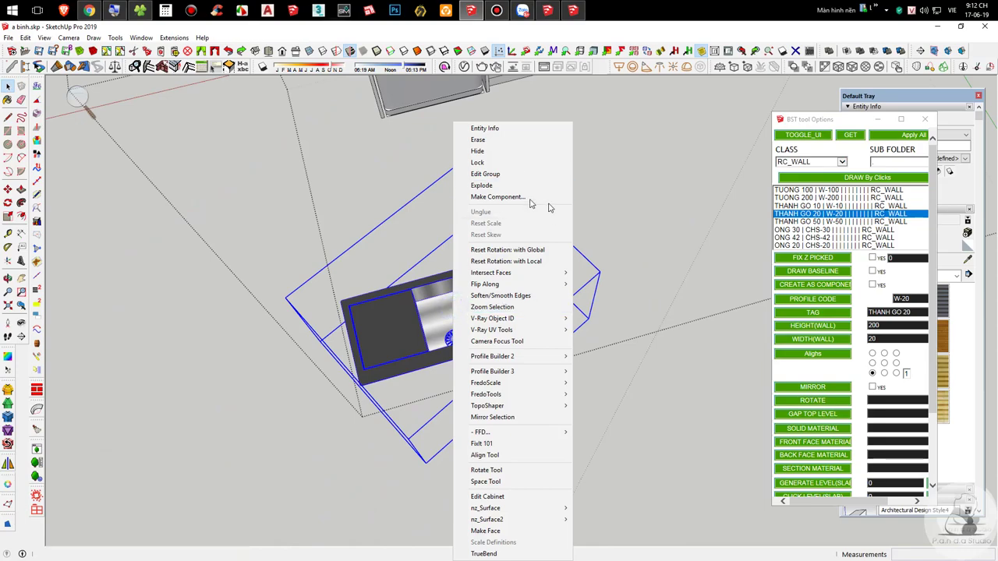
click(499, 185)
middle_drag(414, 257, 233, 212)
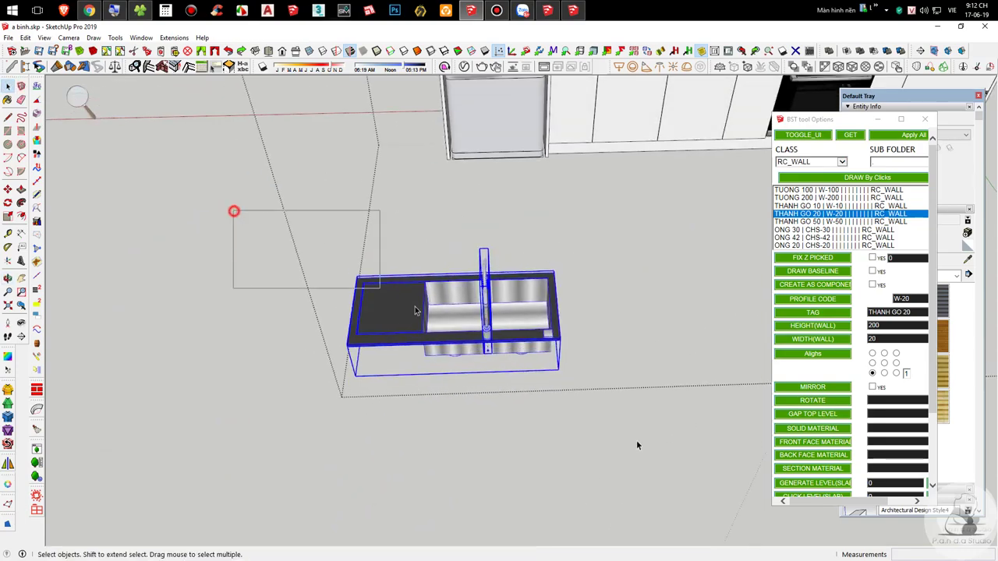
key(ctrl+g)
Step: Rotate the regrouped sink 180 degrees about the vertical axis so the faucet stands on the cabinet side
middle_drag(573, 319, 580, 340)
middle_drag(485, 343, 454, 479)
shift+middle_drag(440, 370, 442, 207)
key(m)
scroll(516, 248, up, 3)
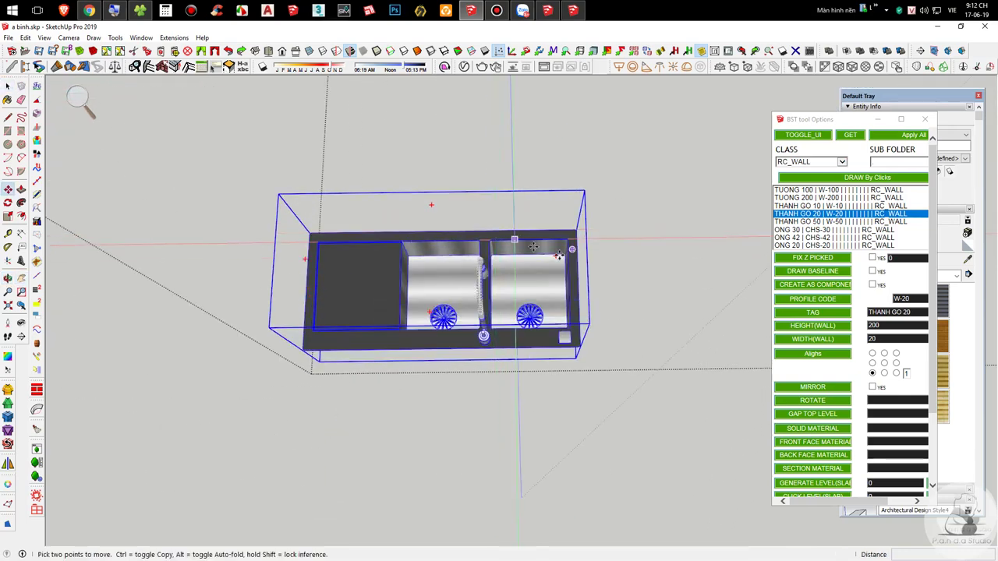
click(555, 257)
middle_drag(552, 256, 319, 312)
Step: Move the sink by its front plate corner onto the countertop surface between the refrigerator panel and the cooktop
key(m)
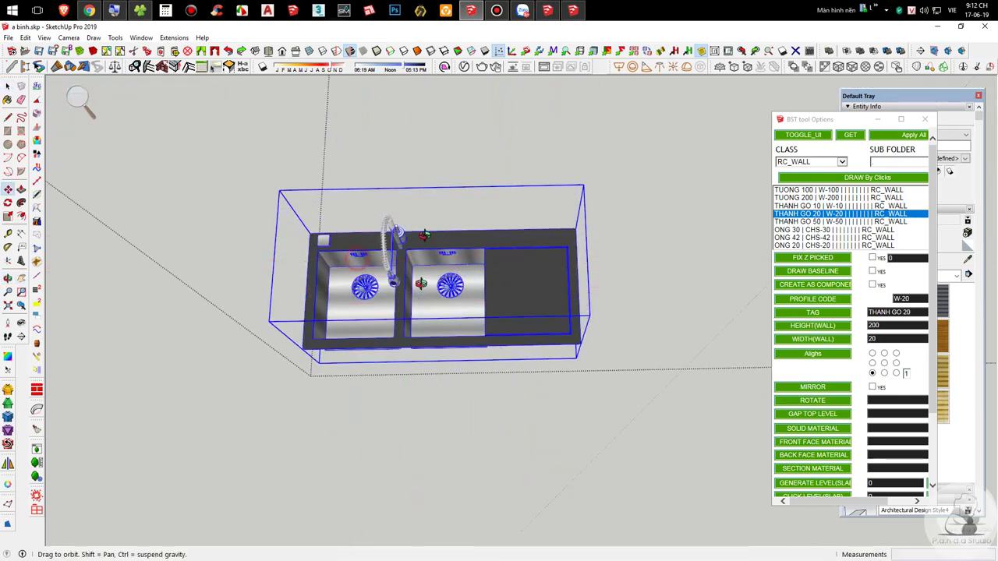
scroll(320, 312, up, 5)
scroll(320, 312, up, 4)
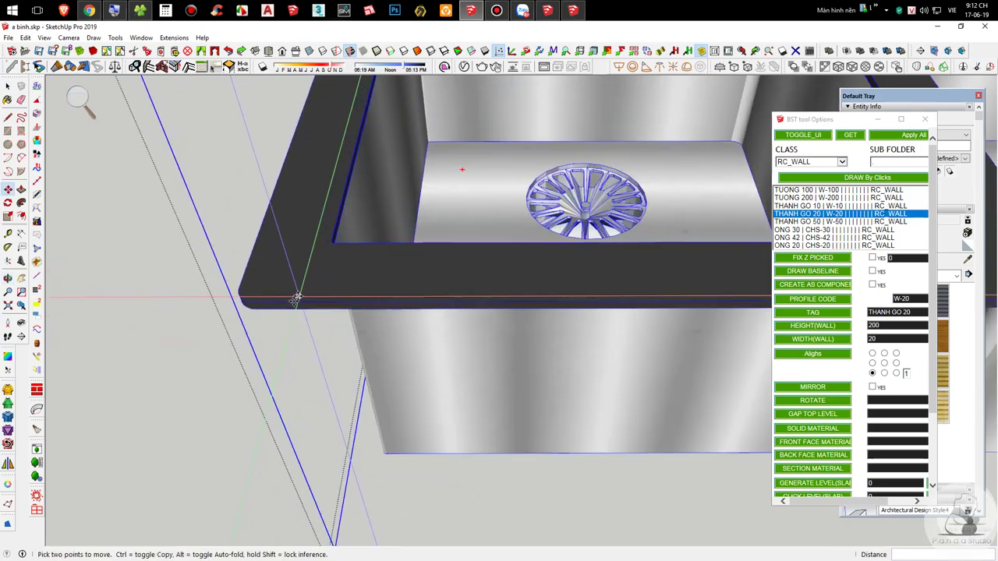
scroll(254, 343, up, 1)
scroll(246, 361, down, 8)
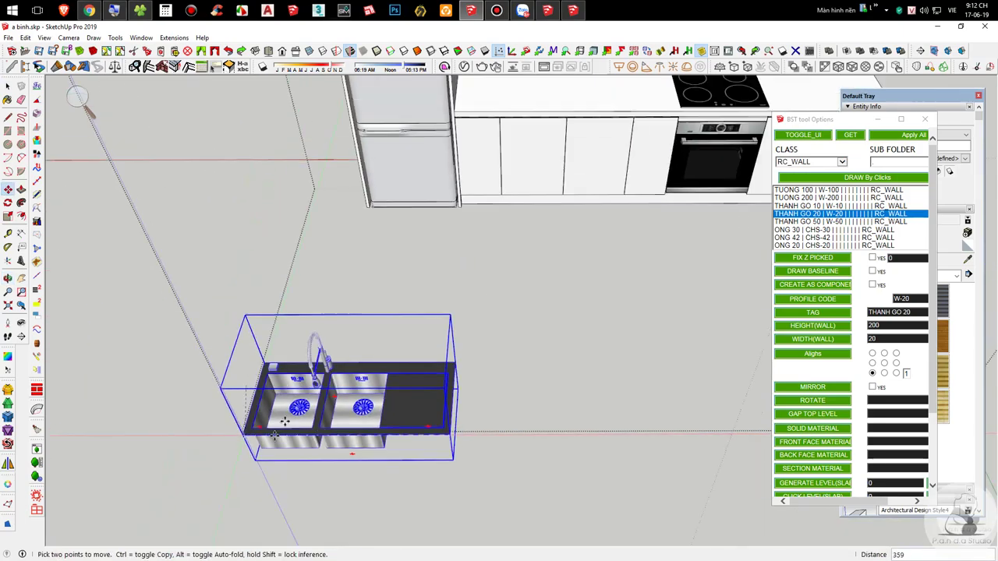
scroll(417, 214, up, 5)
scroll(406, 201, up, 3)
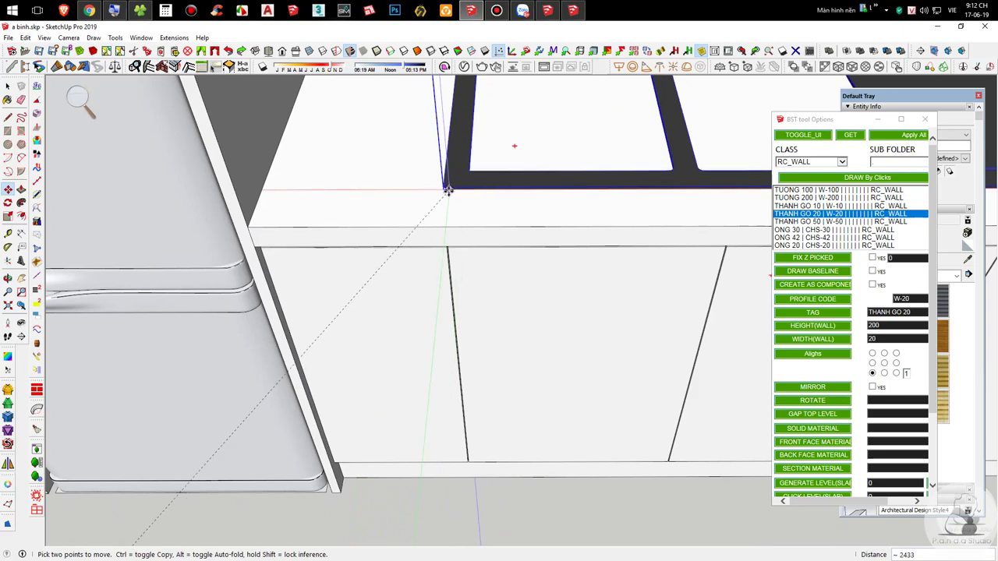
scroll(394, 296, down, 2)
scroll(393, 296, down, 2)
middle_drag(393, 297, 314, 361)
scroll(459, 334, up, 3)
scroll(268, 336, up, 3)
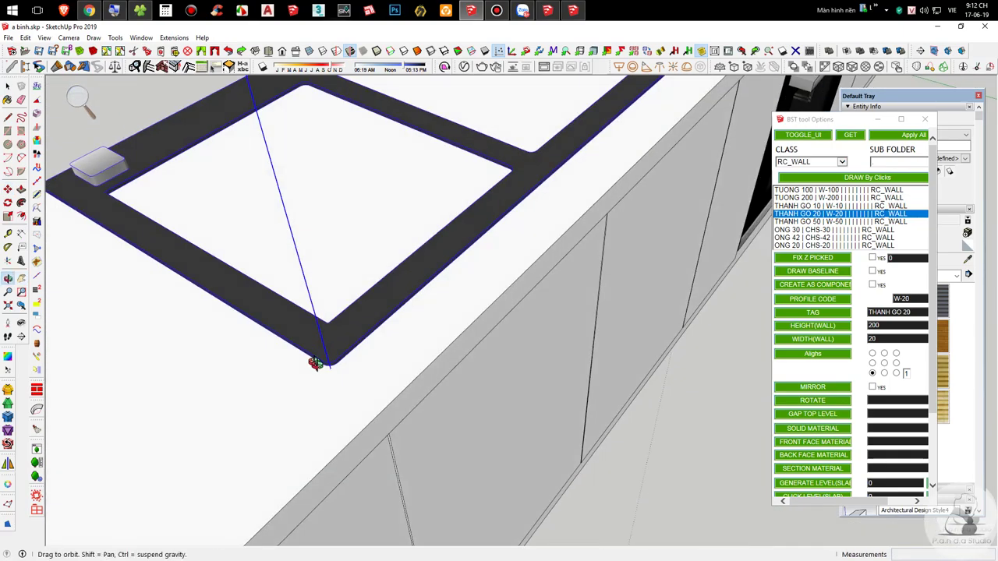
click(221, 315)
click(245, 332)
key(space)
Step: Examine how the sink sits on the countertop beside the cooktop and along the front edge
scroll(244, 332, down, 5)
shift+middle_drag(245, 332, 316, 378)
scroll(423, 279, up, 4)
middle_drag(491, 314, 530, 261)
scroll(629, 376, down, 2)
shift+middle_drag(454, 307, 618, 432)
scroll(616, 421, down, 3)
middle_drag(608, 390, 584, 358)
shift+middle_drag(584, 358, 577, 326)
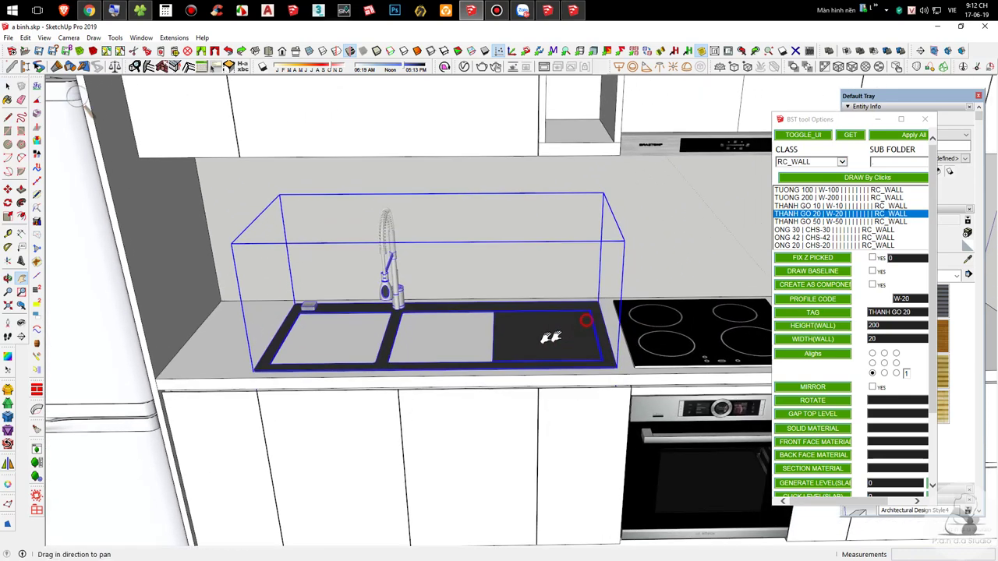
Step: Open the sink group and shorten its drainboard by moving the outer end inward to the second basin
double_click(576, 326)
click(568, 355)
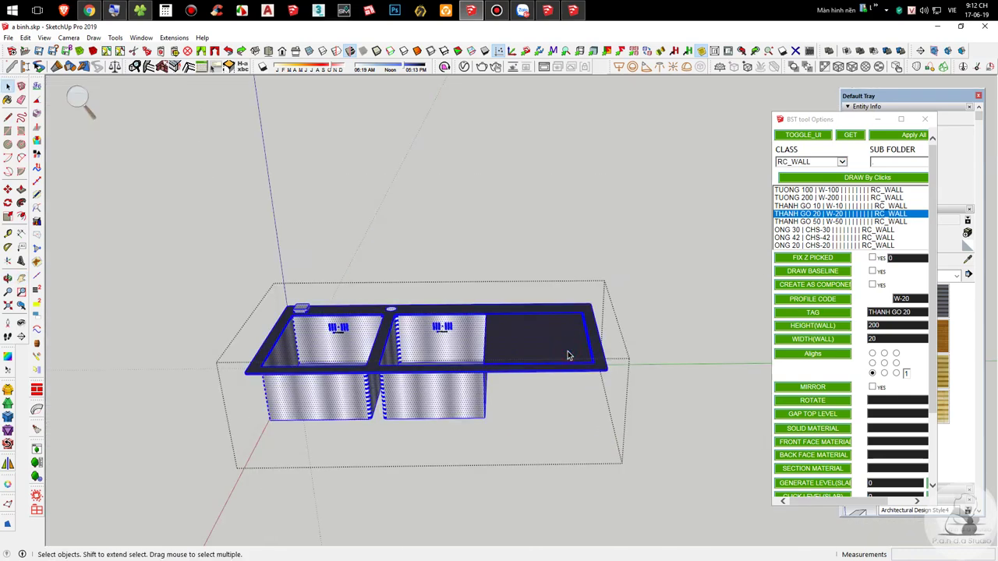
click(512, 208)
scroll(544, 334, up, 5)
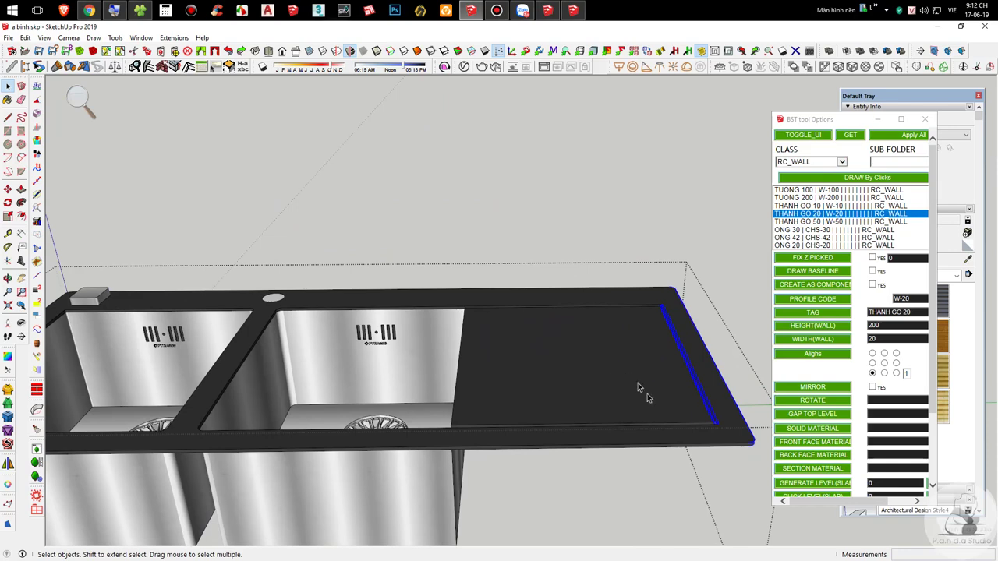
key(m)
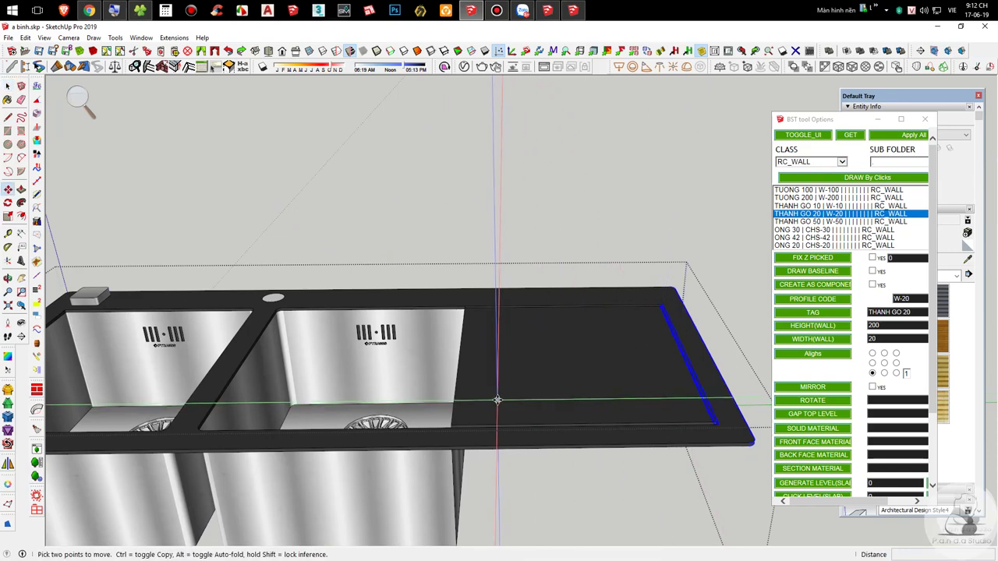
scroll(445, 326, down, 3)
key(space)
drag(537, 216, 705, 536)
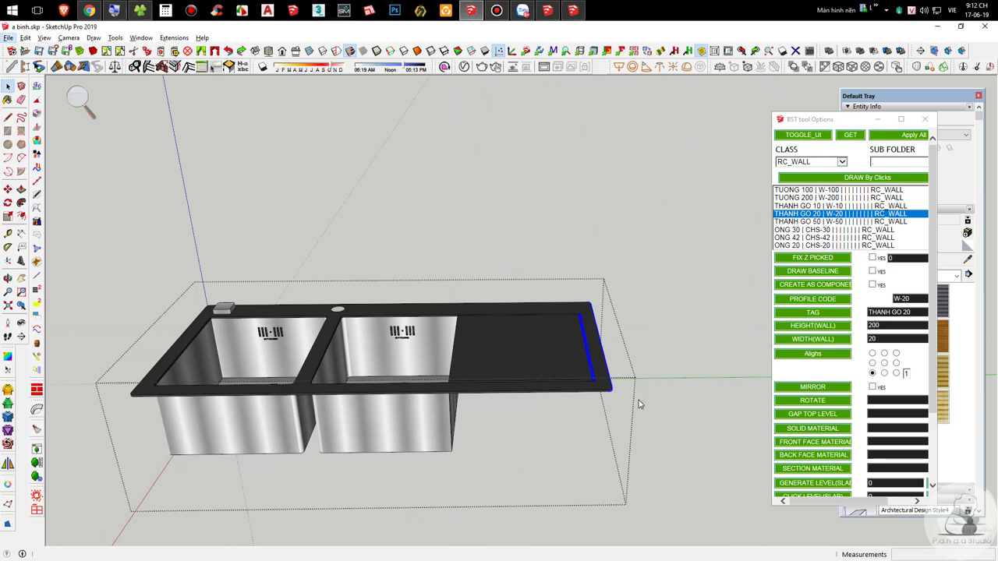
drag(524, 231, 756, 545)
scroll(588, 447, up, 3)
scroll(657, 530, up, 2)
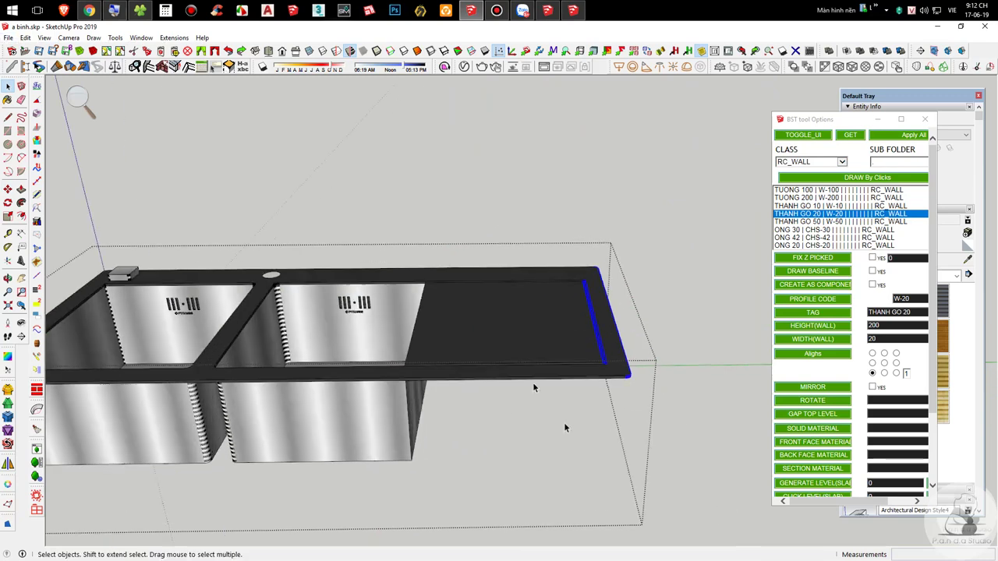
key(m)
click(585, 410)
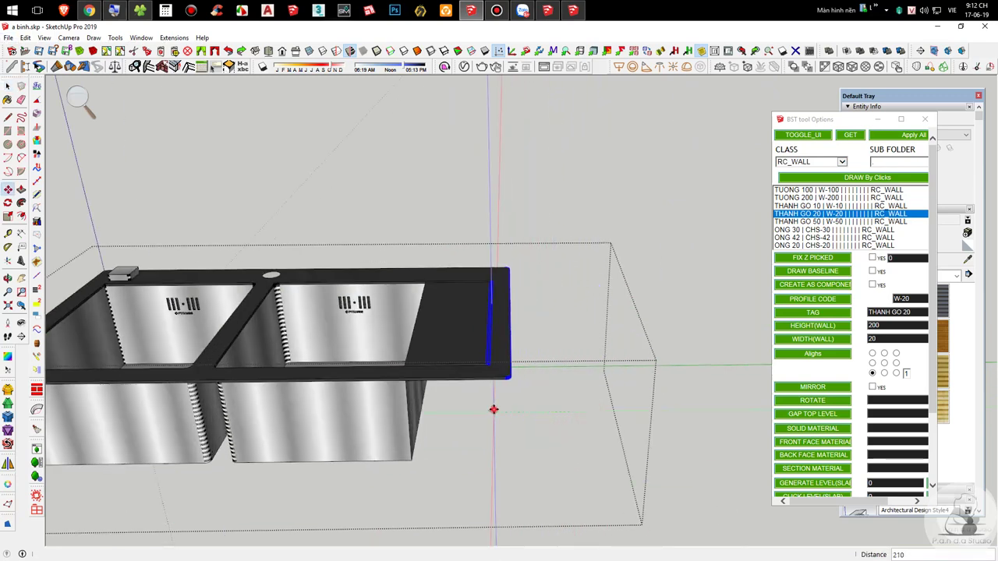
scroll(519, 411, up, 5)
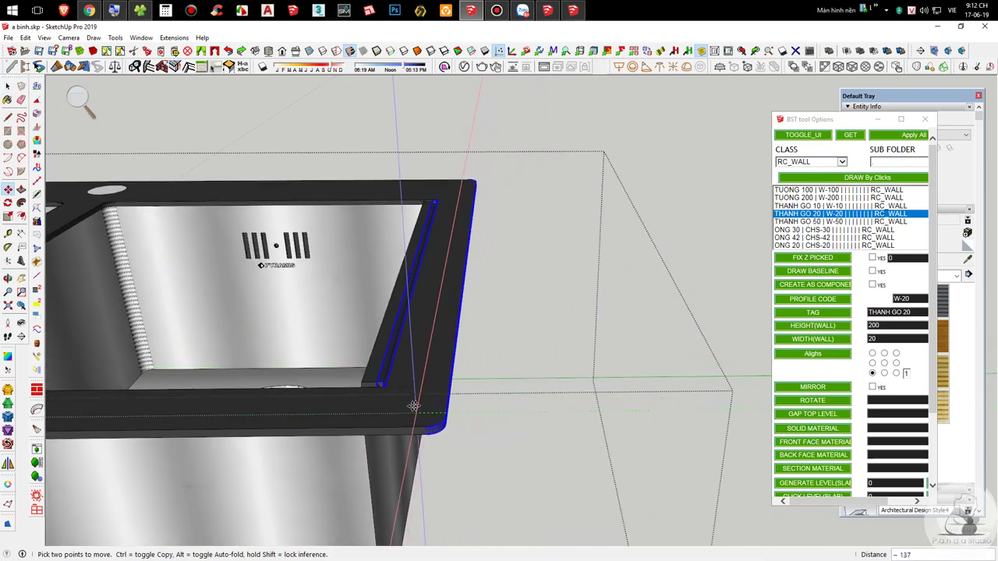
click(410, 408)
Step: Nudge the drainboard end by about 4 mm against the second basin's rim and close the sink group
middle_drag(421, 406, 629, 414)
scroll(568, 412, up, 6)
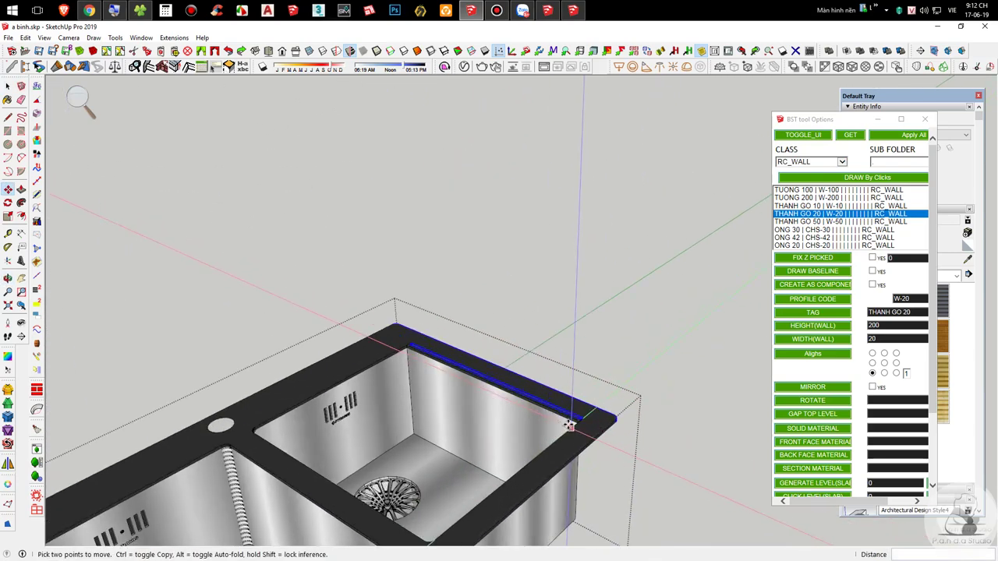
middle_drag(544, 392, 445, 370)
scroll(445, 363, down, 2)
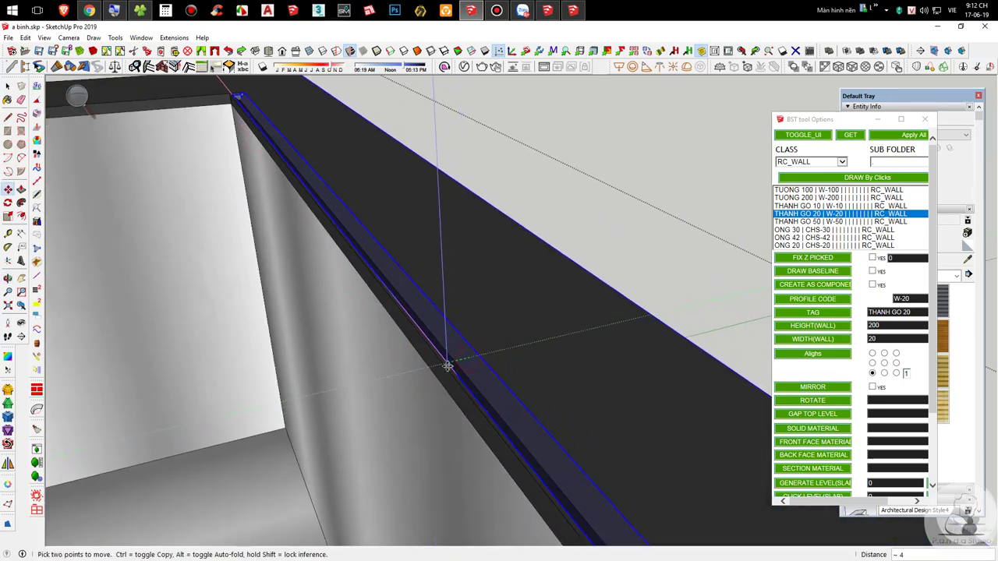
key(space)
scroll(545, 325, down, 6)
scroll(635, 285, down, 8)
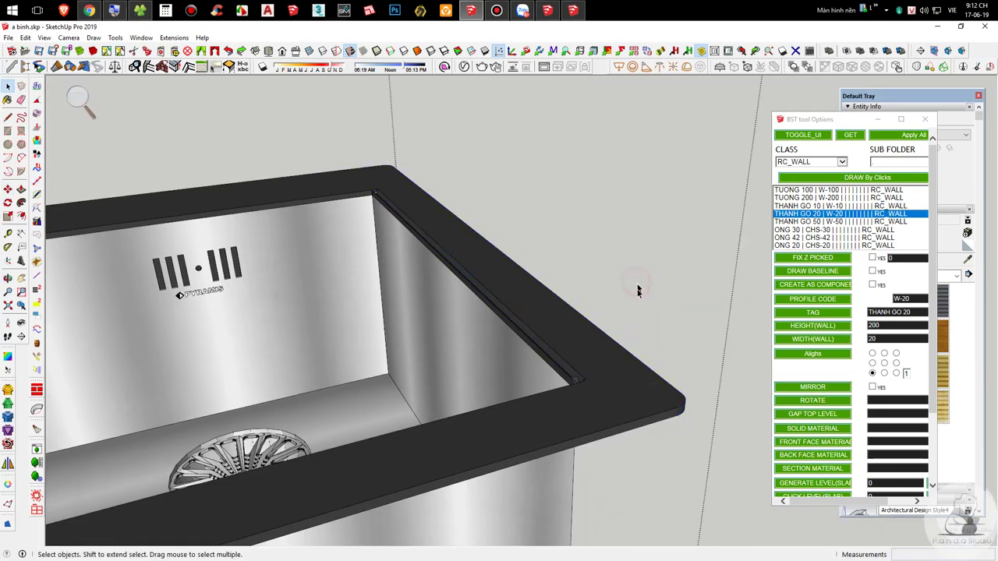
middle_drag(640, 351, 546, 425)
click(604, 414)
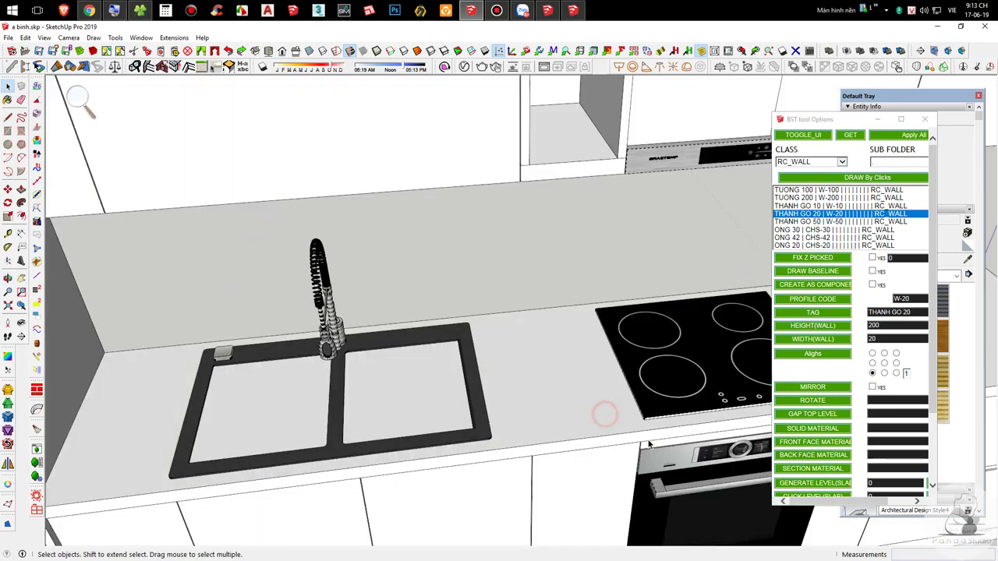
Step: Select the shortened sink and move it slightly along the countertop towards the cooktop
scroll(648, 445, down, 1)
middle_drag(648, 444, 507, 382)
click(545, 411)
scroll(507, 384, up, 2)
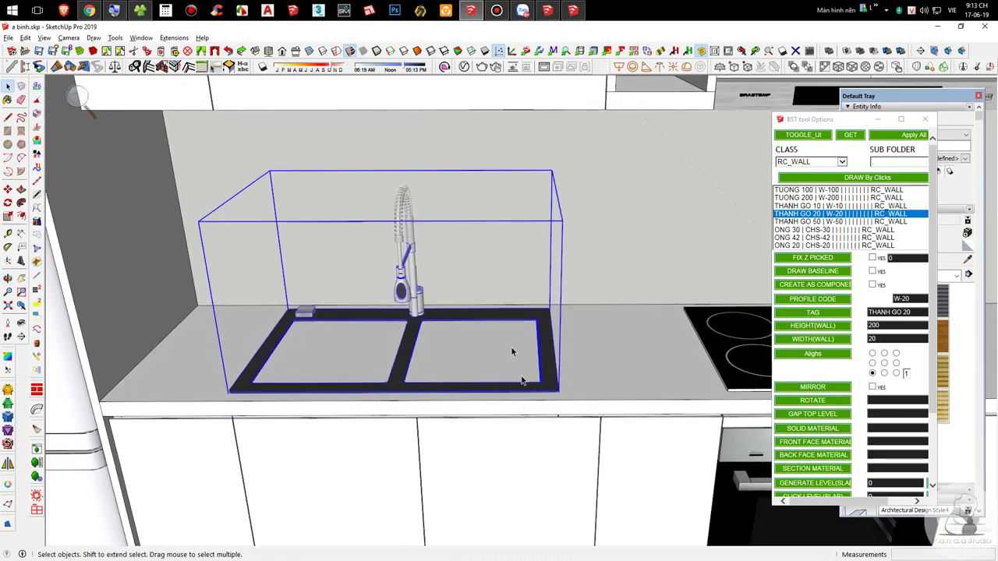
mouse_move(439, 407)
middle_down()
mouse_move(439, 385)
mouse_move(439, 417)
middle_up()
key(m)
scroll(438, 420, up, 2)
click(412, 428)
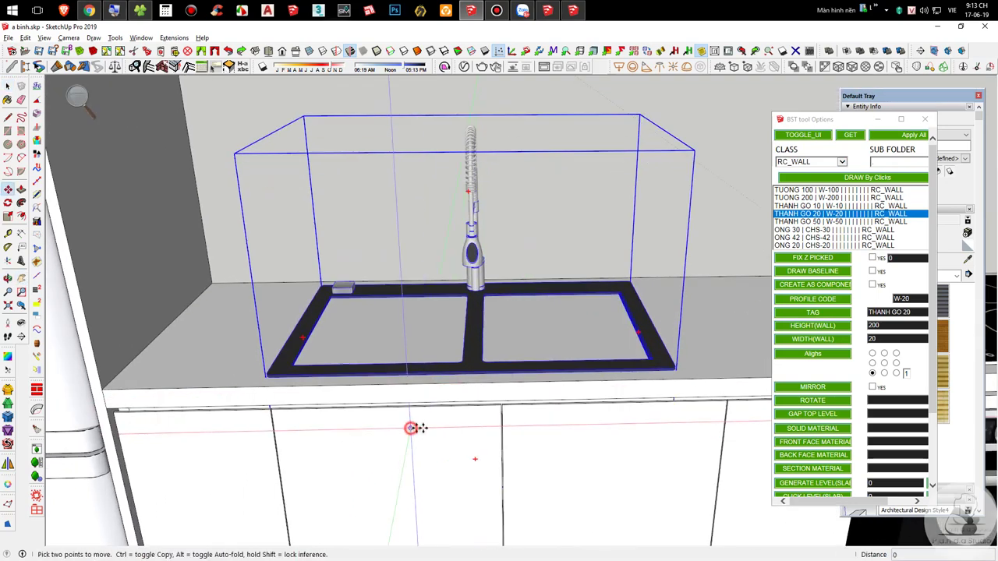
click(433, 428)
key(space)
Step: Scale the sink lengthwise along the red axis to about 1.03 from its cooktop-side end
scroll(278, 396, down, 2)
scroll(541, 294, up, 3)
key(s)
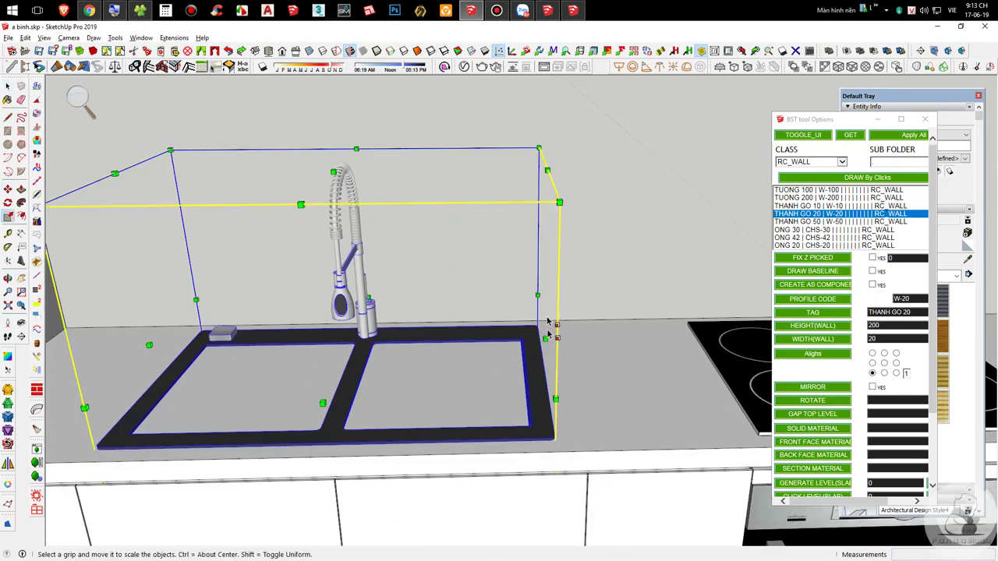
click(547, 338)
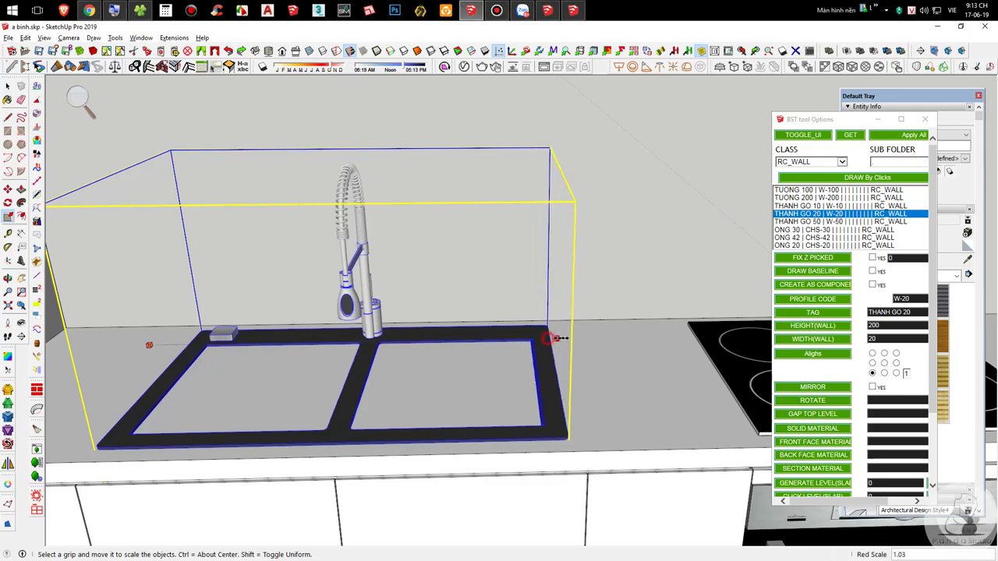
click(563, 337)
key(space)
Step: Open the nested countertop group and draw a rectangle on its top face at the sink's location
scroll(598, 356, down, 3)
middle_drag(598, 356, 657, 323)
scroll(569, 417, up, 3)
middle_drag(569, 416, 515, 351)
scroll(515, 351, up, 3)
scroll(457, 245, down, 4)
middle_drag(460, 257, 510, 522)
scroll(499, 312, up, 4)
double_click(582, 312)
click(570, 315)
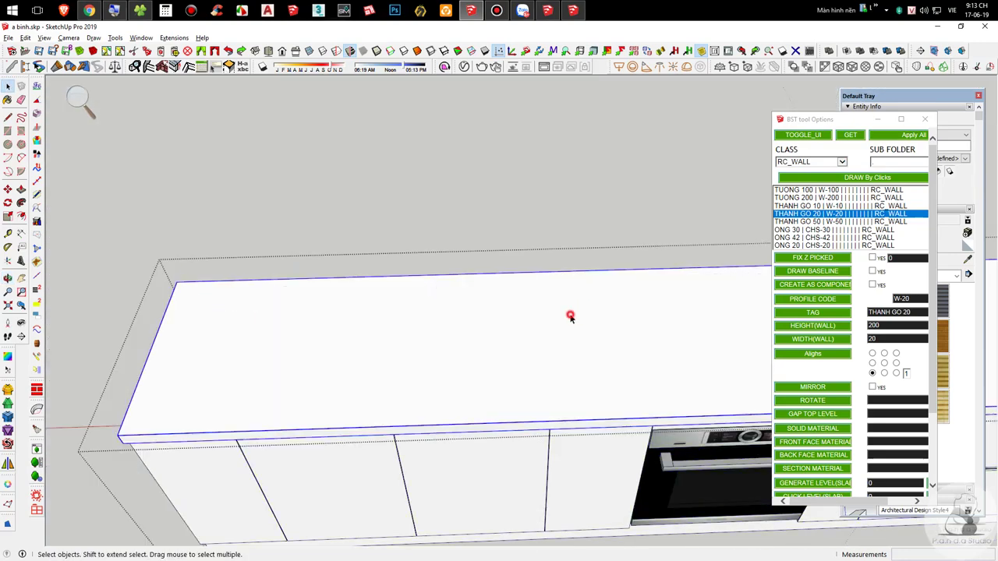
double_click(570, 316)
click(342, 334)
key(r)
click(294, 297)
click(578, 394)
Step: Push the rectangle 20 mm through the countertop to cut the sink opening
key(p)
click(535, 339)
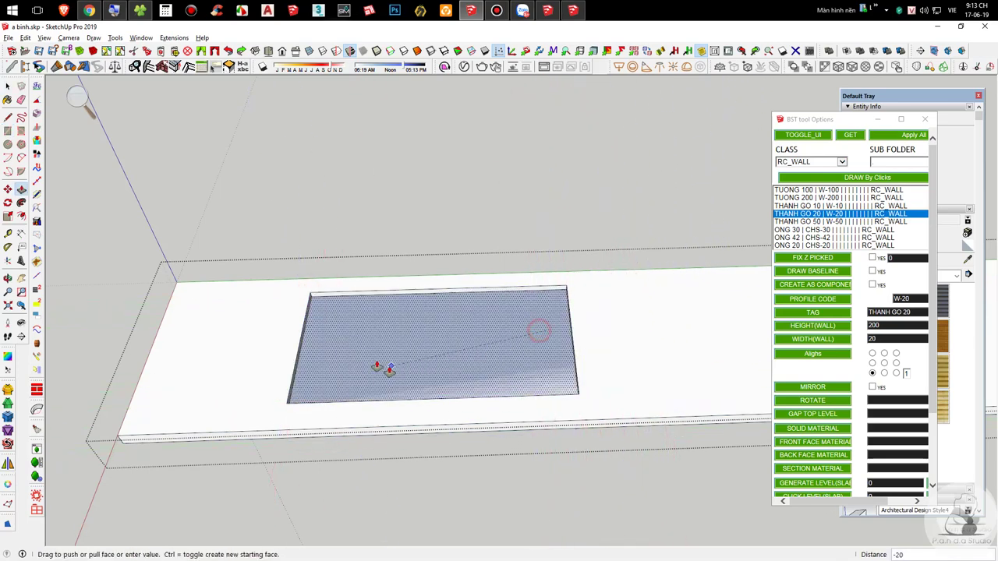
click(375, 357)
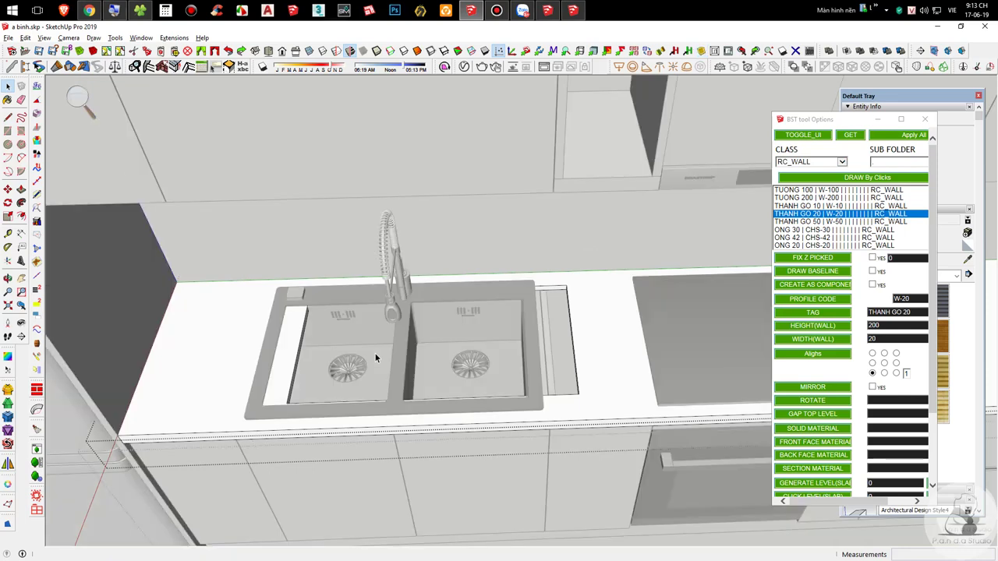
Step: Push the opening's refrigerator-side face outward 92 mm beneath the sink rim
scroll(381, 364, up, 5)
click(224, 375)
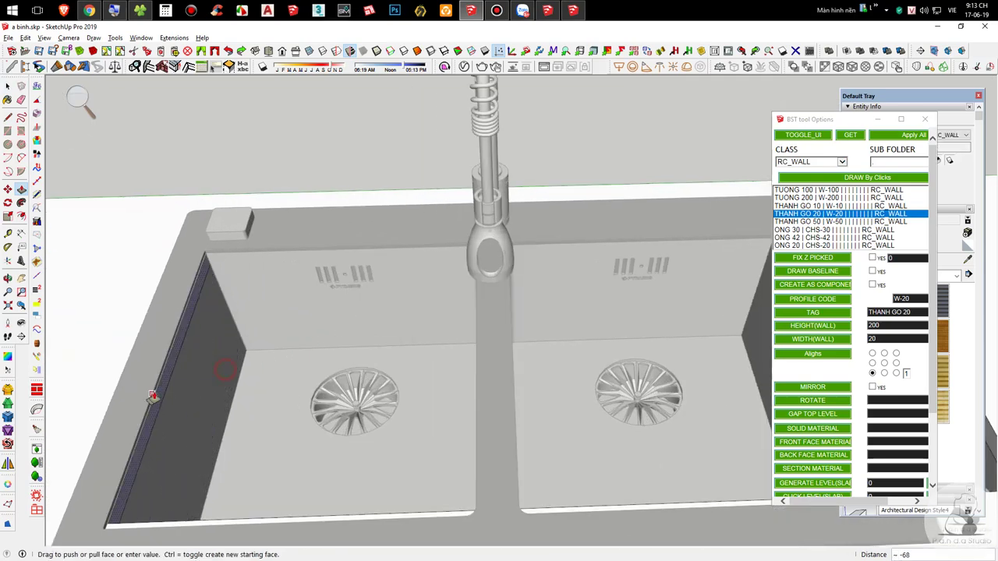
click(145, 387)
scroll(226, 312, down, 4)
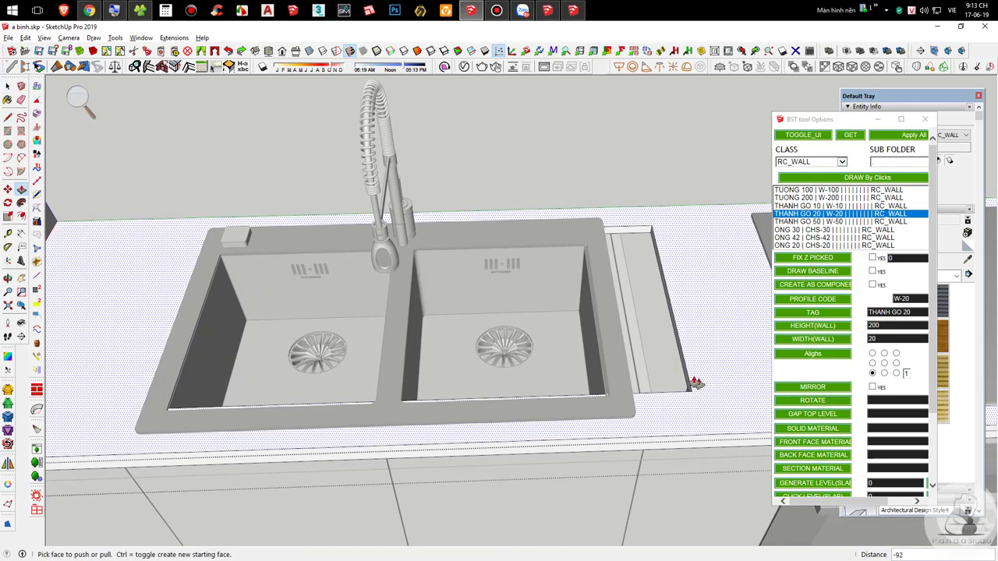
Step: Push the opening's cooktop-side face inward 123 mm beneath the sink rim
scroll(698, 384, up, 3)
click(681, 364)
click(587, 345)
Step: Push the opening's front face out beneath the sink's front rim, showing the rest of the model for reference
scroll(611, 345, down, 1)
middle_drag(616, 347, 496, 333)
key(i)
scroll(505, 345, down, 4)
scroll(430, 374, up, 7)
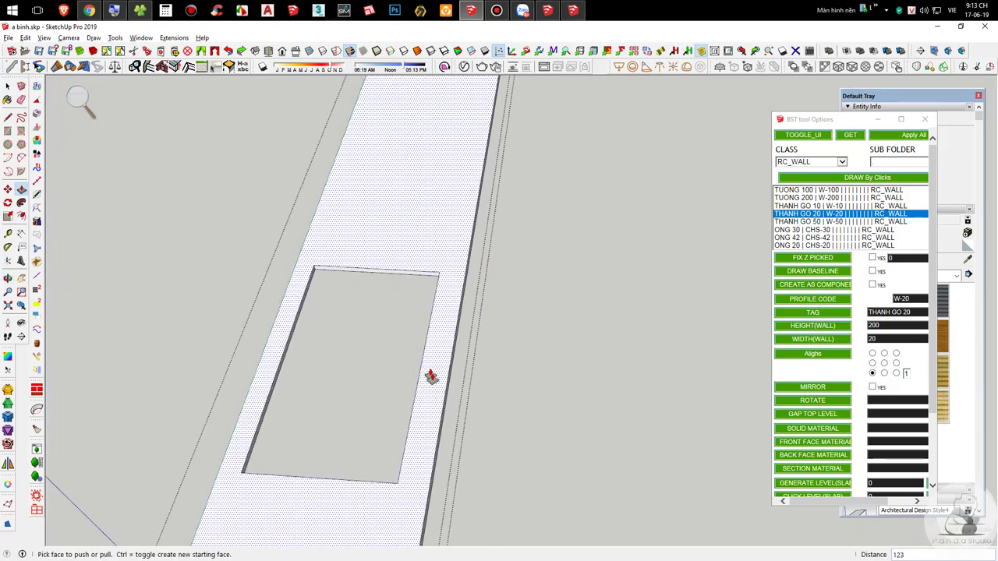
middle_drag(438, 386, 646, 332)
key(i)
click(344, 350)
click(376, 317)
key(space)
middle_drag(383, 314, 236, 332)
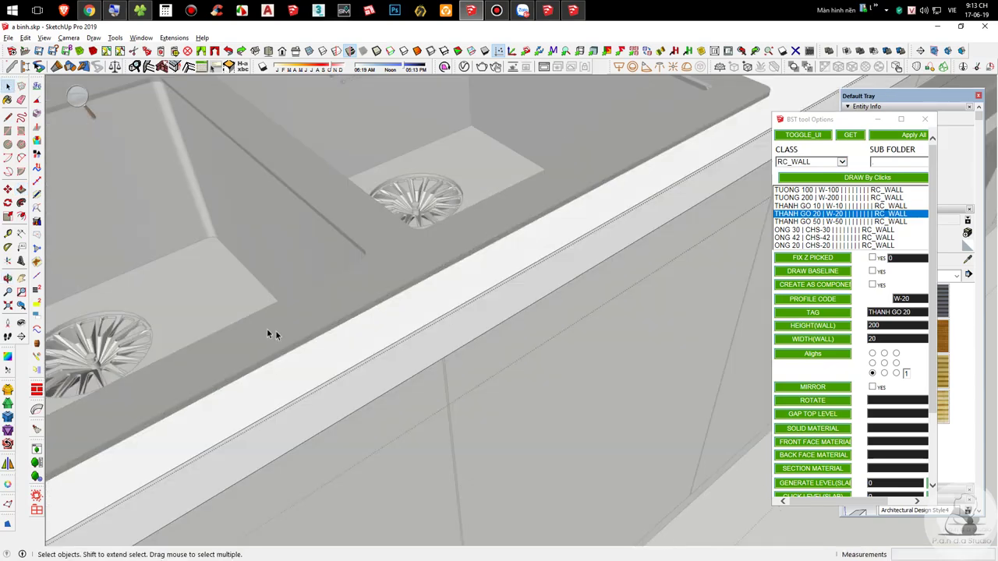
Step: Close the countertop and cabinet groups to return to the whole kitchen model
scroll(276, 336, down, 2)
middle_drag(573, 399, 503, 429)
scroll(503, 430, down, 3)
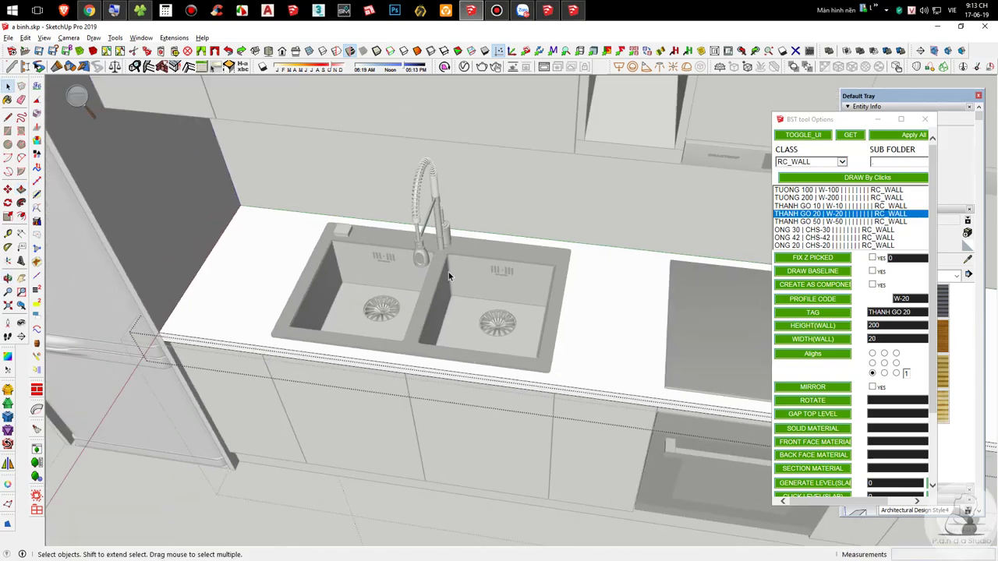
click(486, 469)
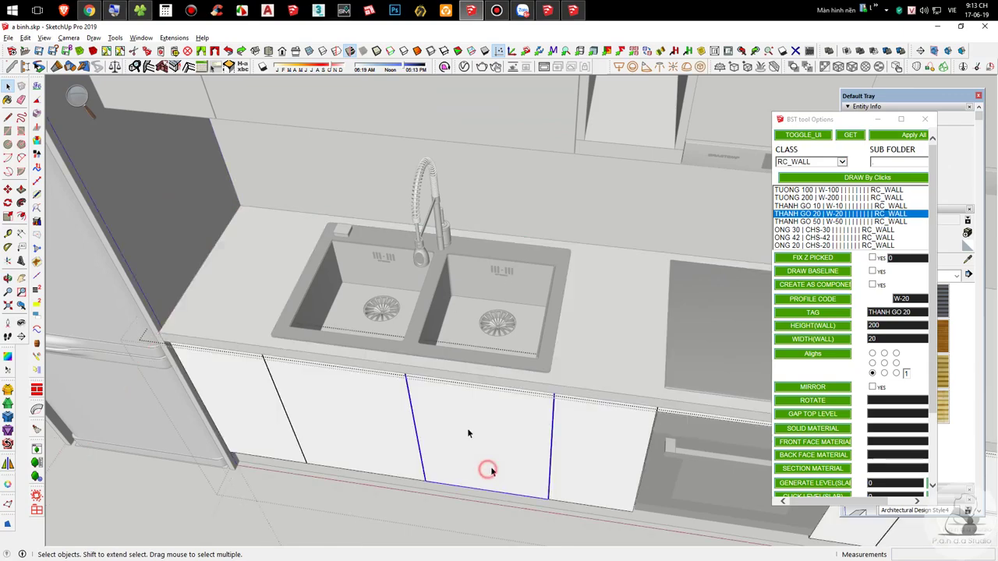
key(Escape)
key(Escape)
scroll(495, 398, down, 3)
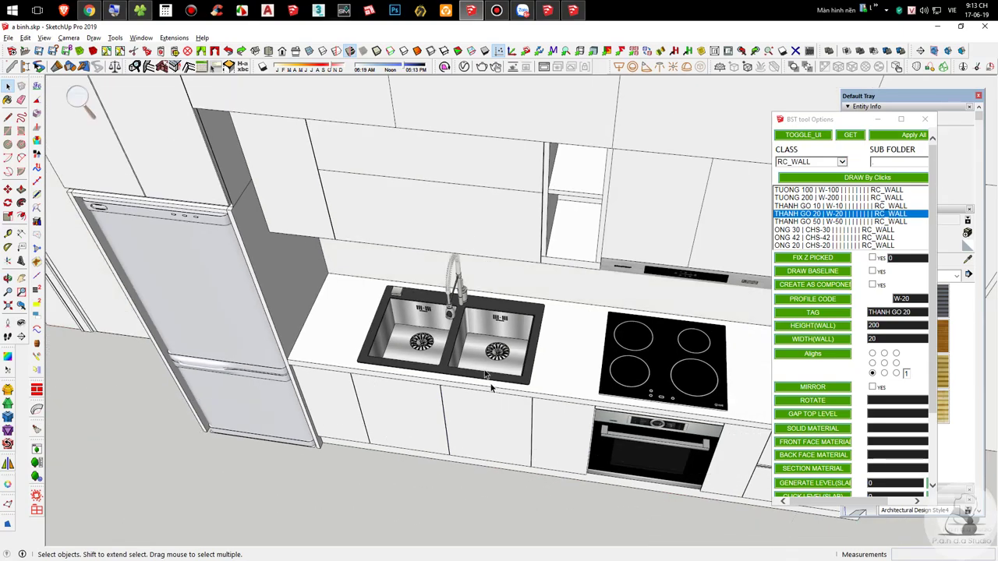
scroll(475, 374, down, 3)
scroll(335, 332, down, 2)
mouse_move(468, 320)
middle_down()
mouse_move(558, 292)
mouse_move(468, 335)
middle_up()
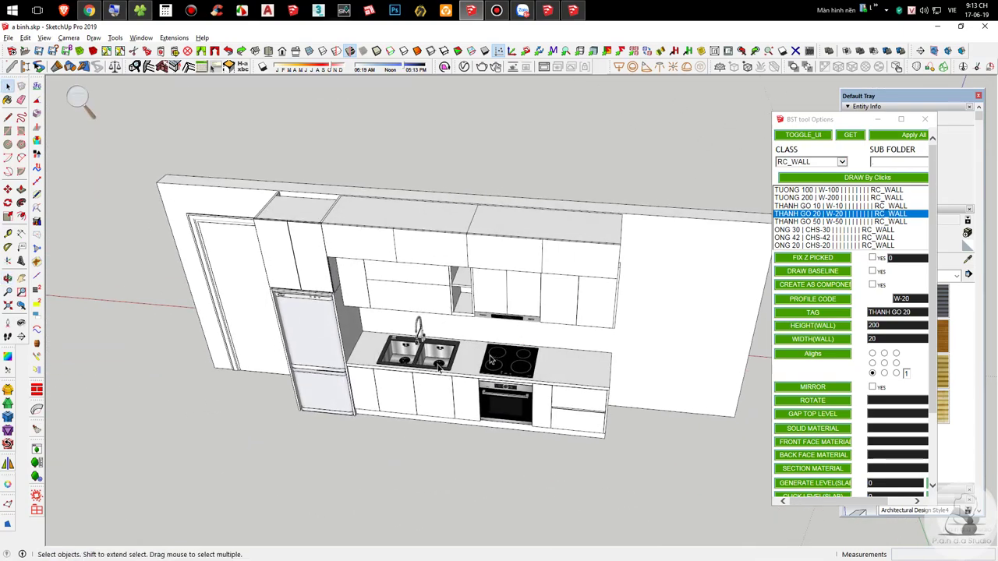
scroll(452, 365, up, 3)
scroll(457, 370, down, 2)
scroll(437, 359, down, 5)
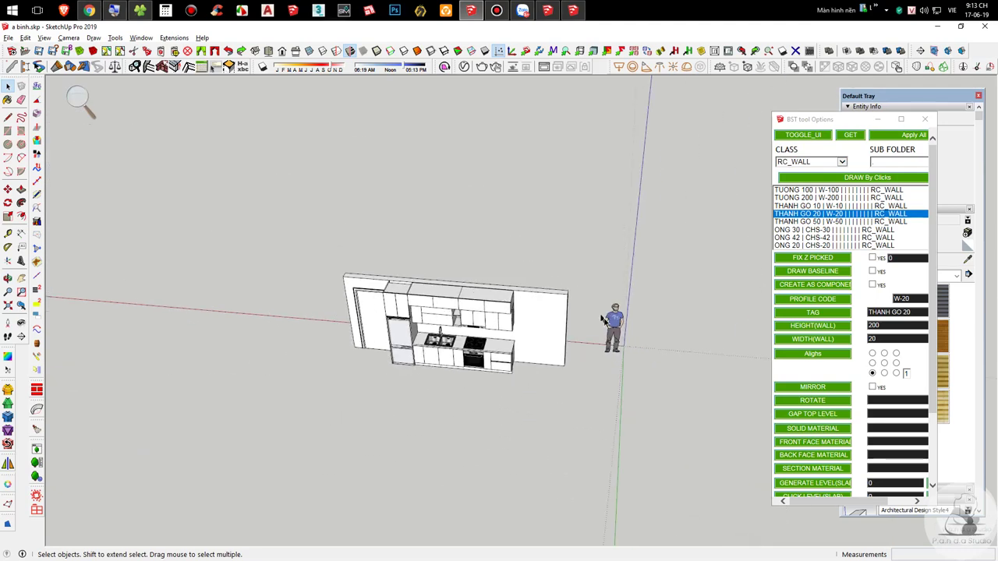
drag(173, 143, 644, 546)
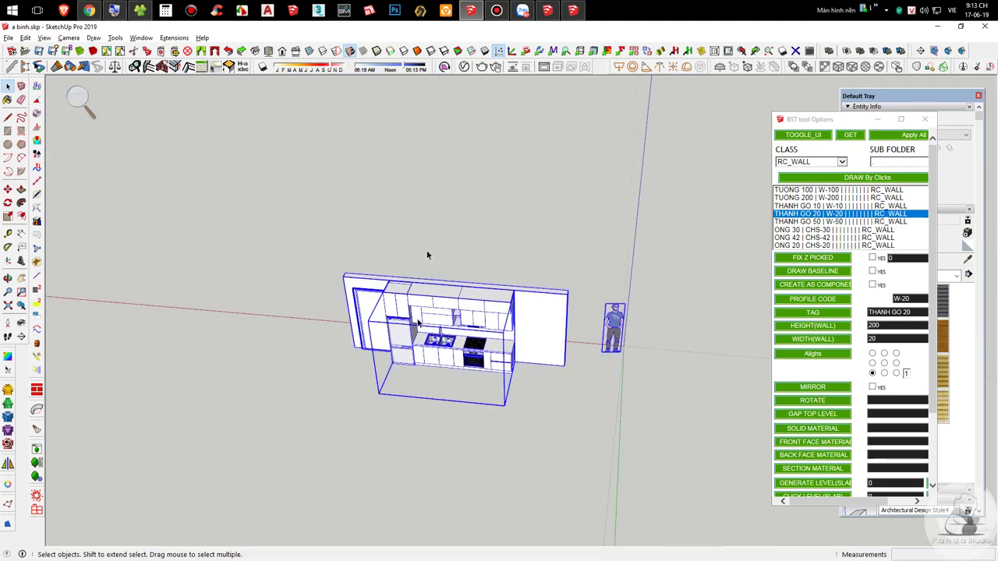
click(173, 38)
mouse_move(257, 55)
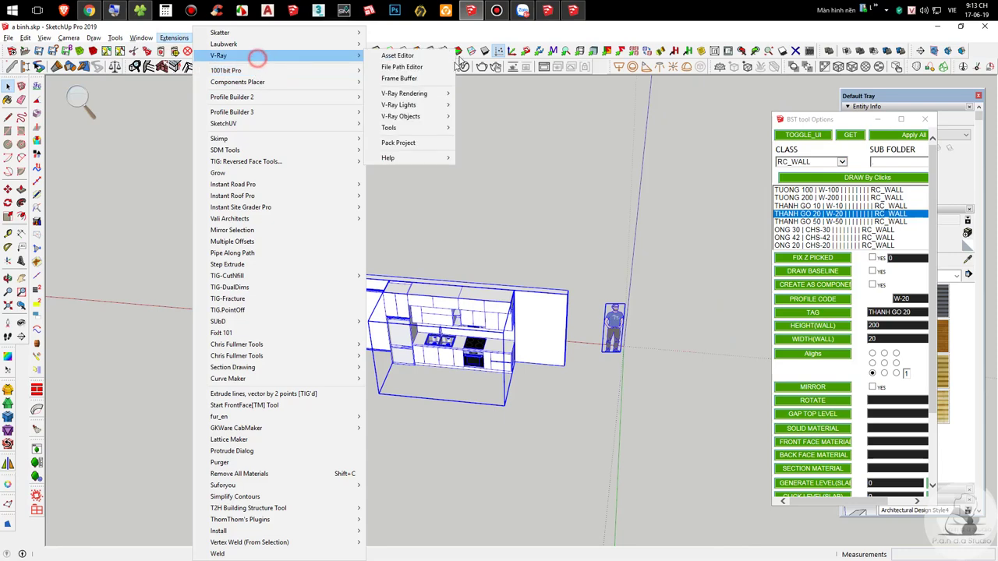
mouse_move(397, 158)
click(565, 260)
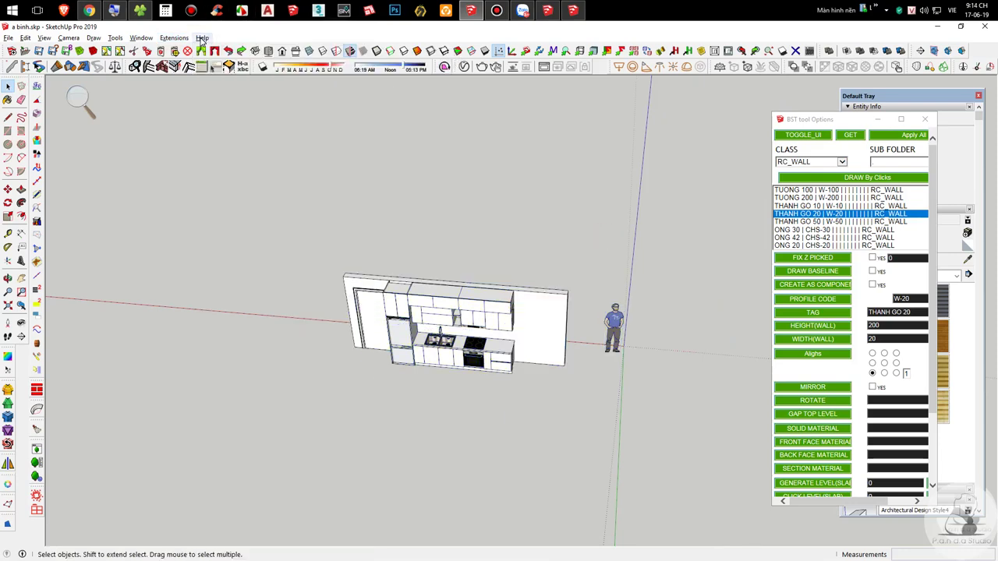
Step: Purge the scene of all V-Ray lights, component definitions, proxies and materials
click(174, 37)
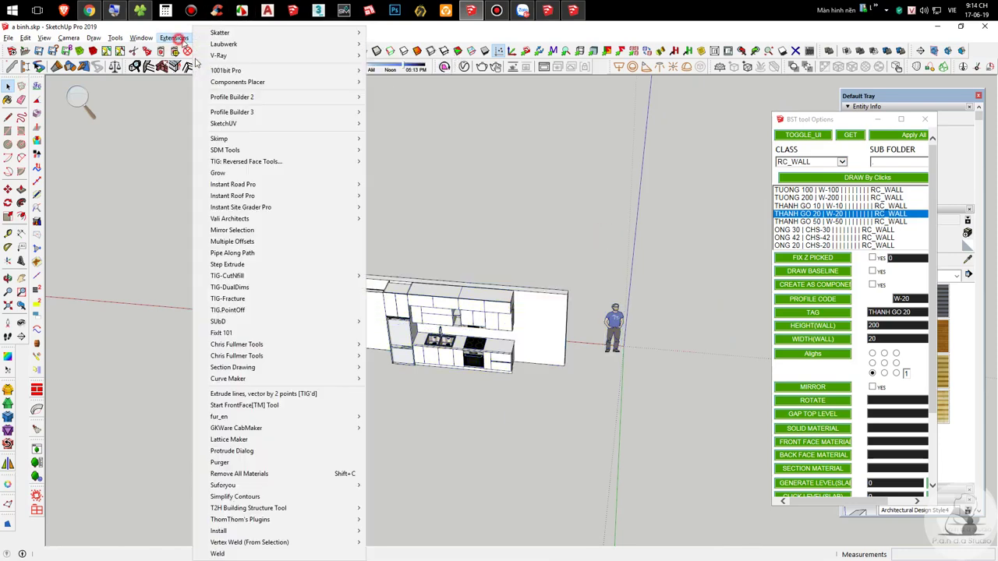
click(282, 60)
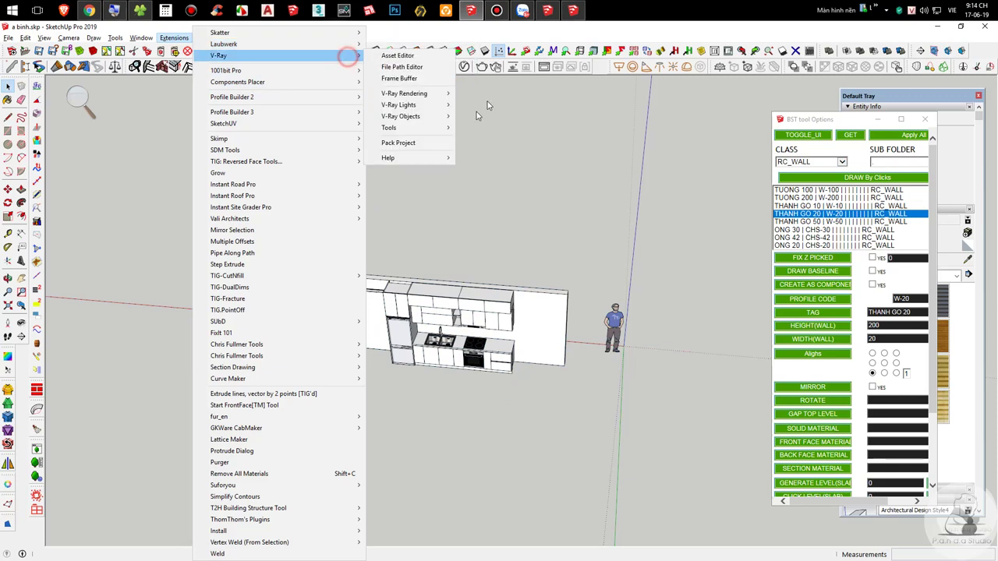
click(448, 127)
click(499, 140)
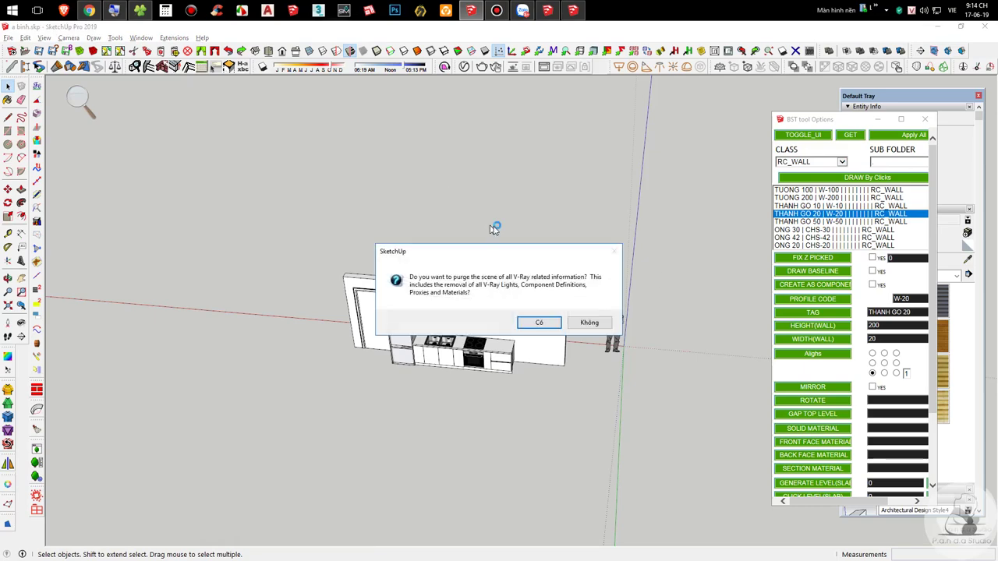
click(537, 322)
click(535, 316)
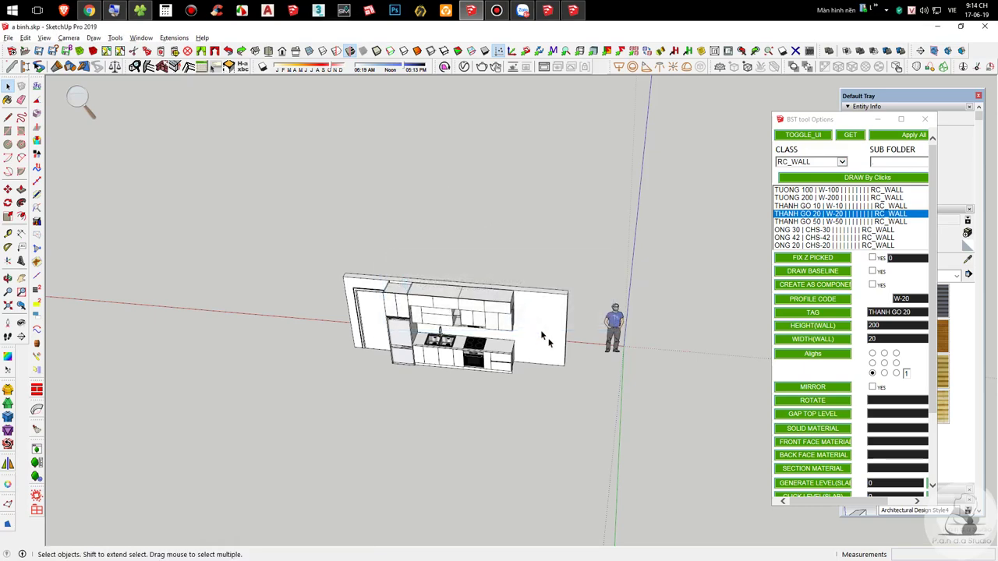
scroll(441, 336, up, 2)
scroll(440, 336, up, 6)
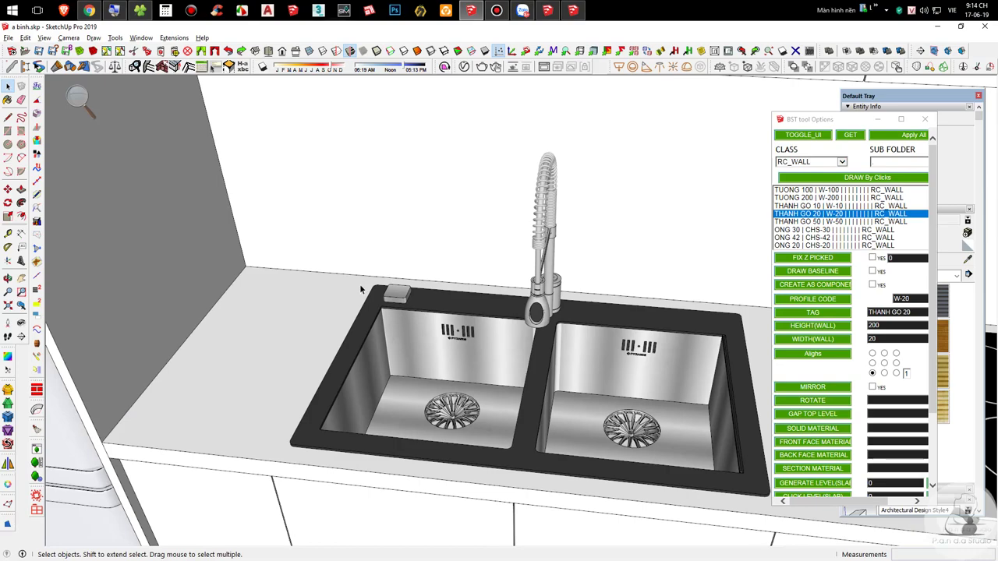
Step: Sample the wood plank material 8267-V1 from the kitchen floor in front of the cabinets
scroll(374, 255, down, 10)
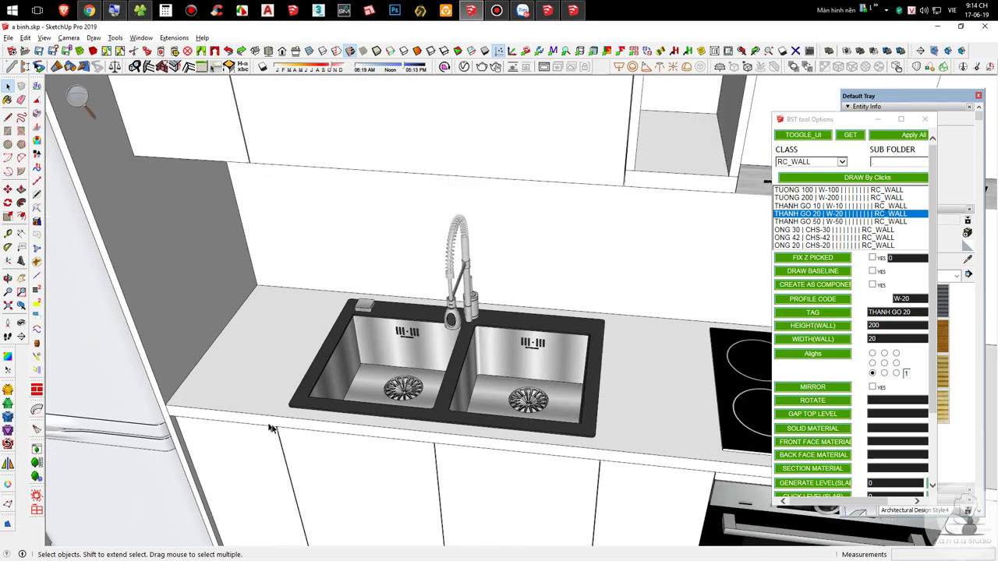
scroll(576, 448, down, 1)
mouse_move(575, 447)
middle_down()
mouse_move(535, 463)
mouse_move(585, 462)
mouse_move(599, 550)
mouse_move(512, 238)
mouse_move(570, 333)
middle_up()
scroll(585, 461, up, 5)
scroll(475, 236, down, 3)
shift+middle_drag(570, 334, 570, 276)
scroll(570, 278, up, 4)
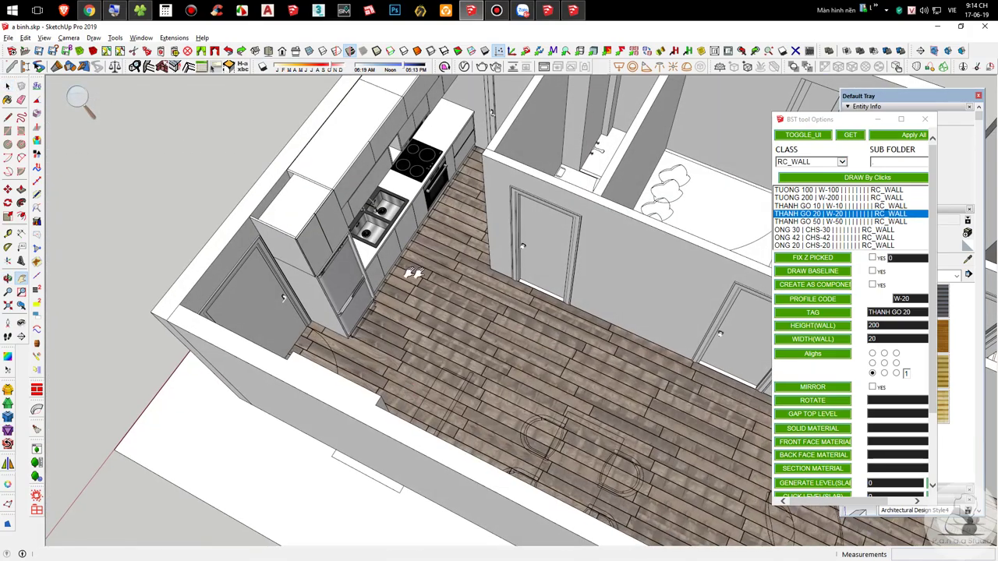
scroll(448, 240, up, 4)
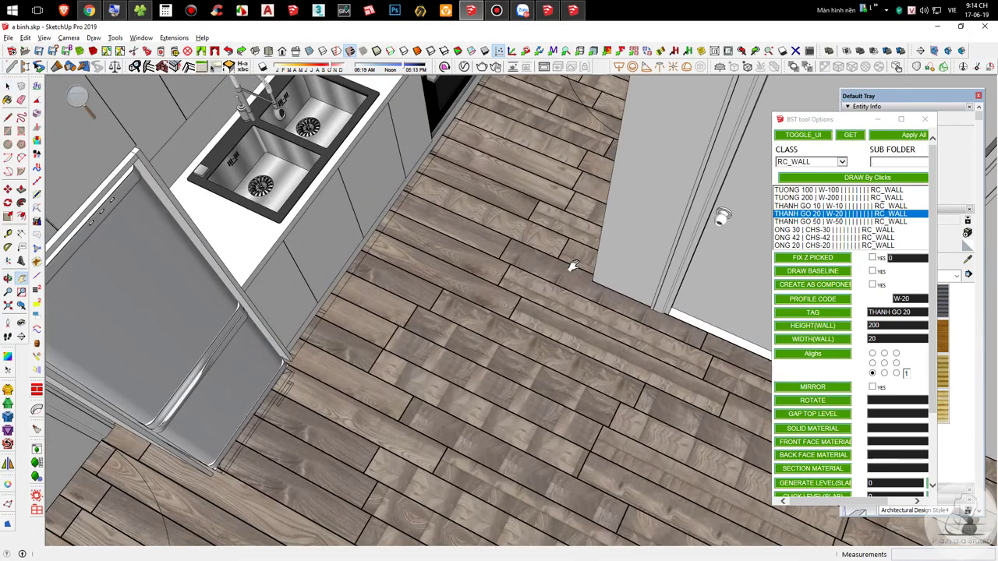
mouse_move(546, 250)
middle_down()
mouse_move(267, 252)
mouse_move(468, 257)
middle_up()
click(968, 259)
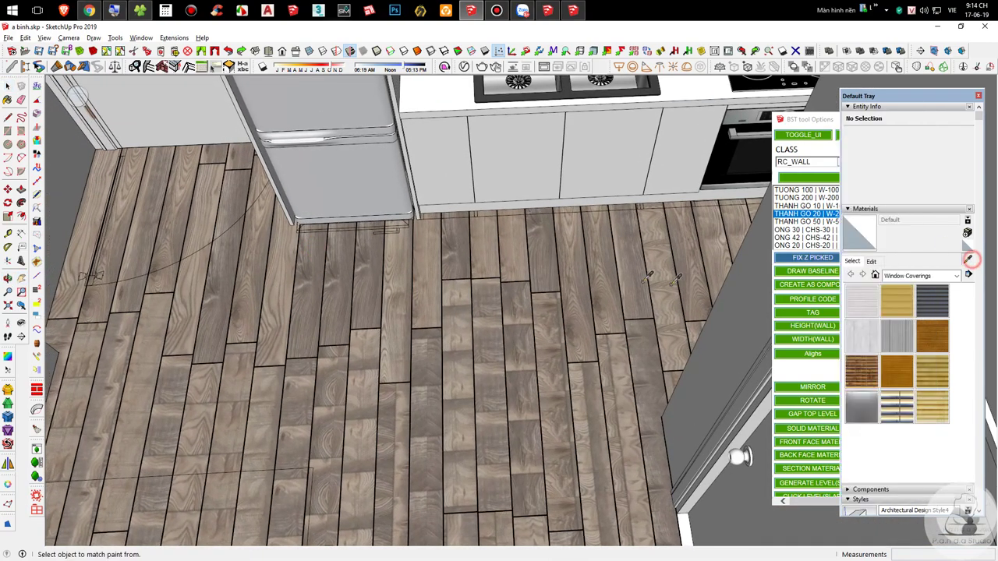
click(557, 242)
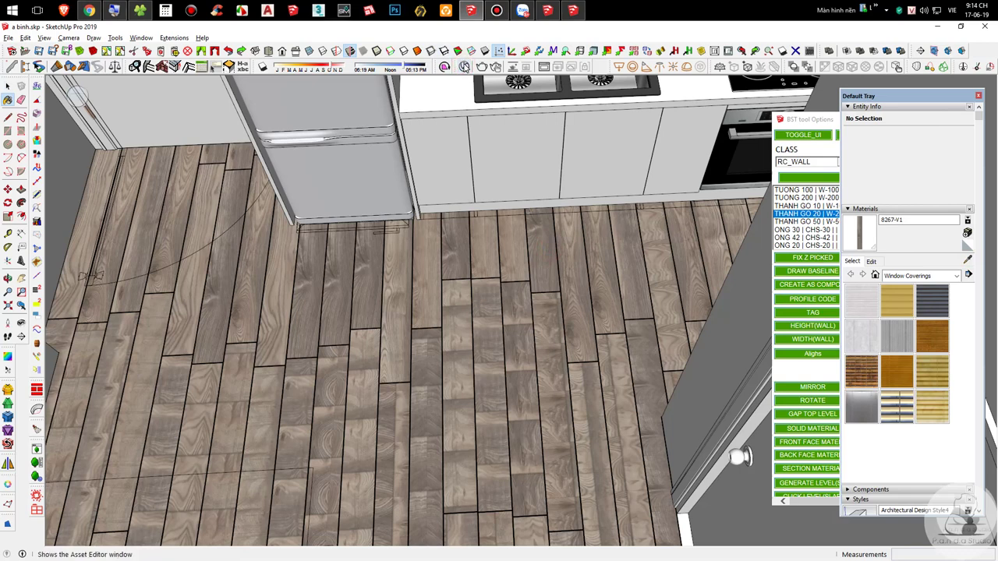
Step: Show the V-Ray settings and preview of floor material 8267-V1 in the Asset Editor
click(464, 66)
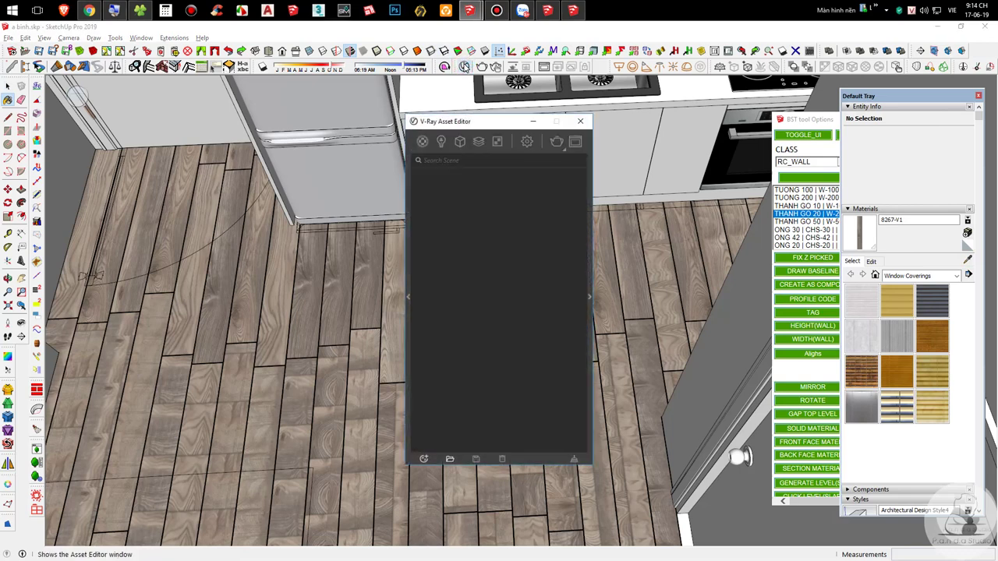
drag(481, 131, 221, 137)
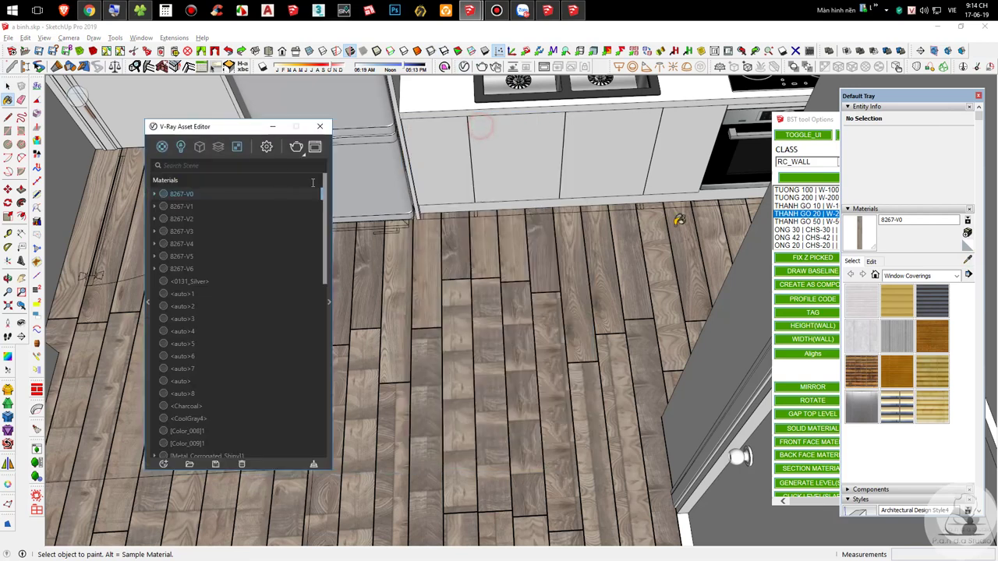
alt+click(540, 263)
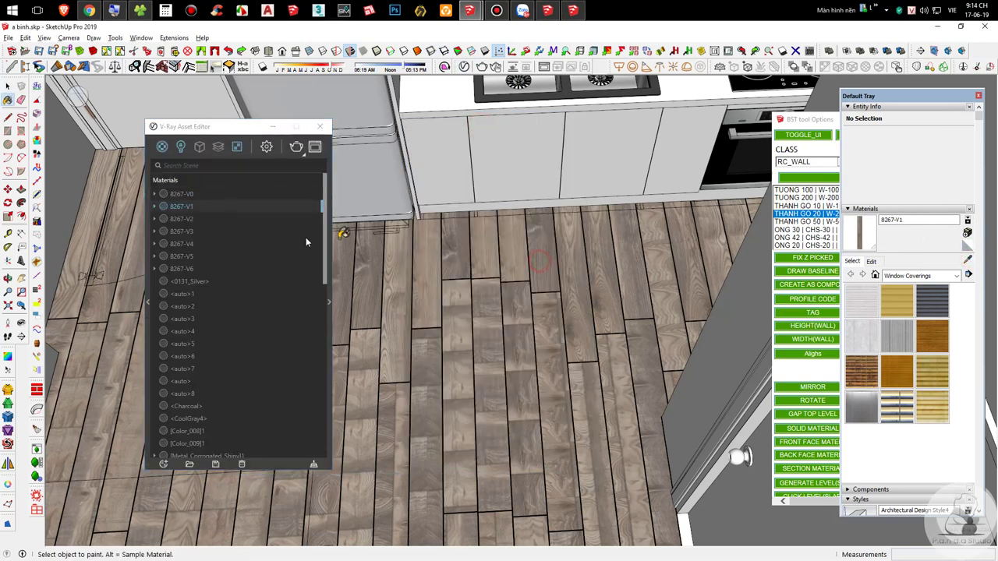
click(329, 261)
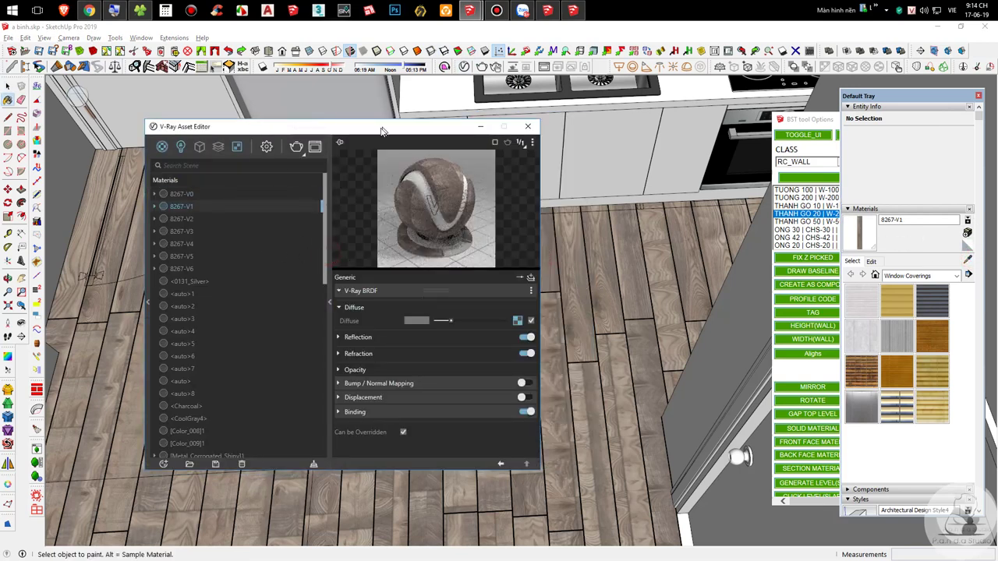
drag(376, 122, 377, 24)
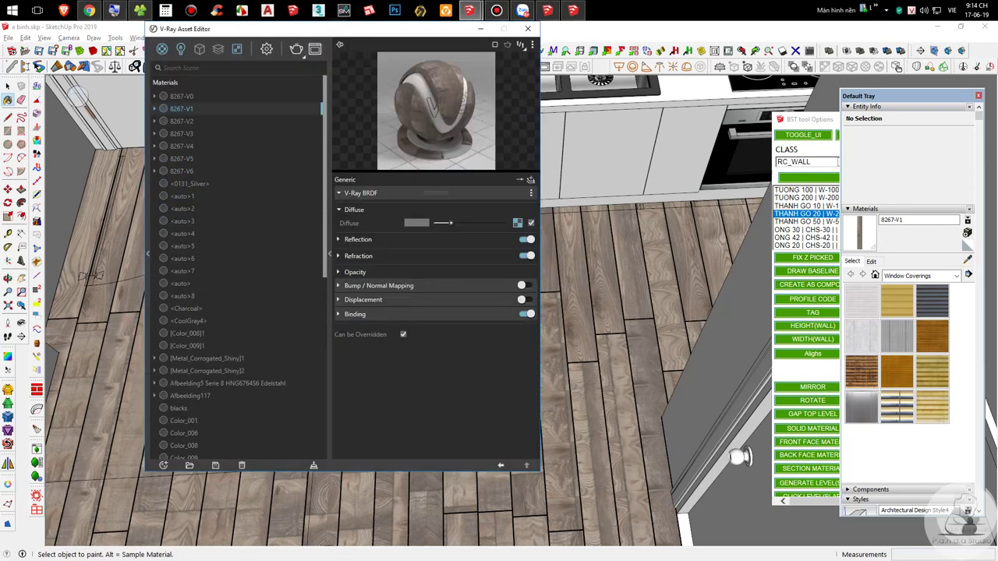
Step: Magnify the screen to 300% and try a white reflection color on 8267-V1, returning it to black
click(243, 10)
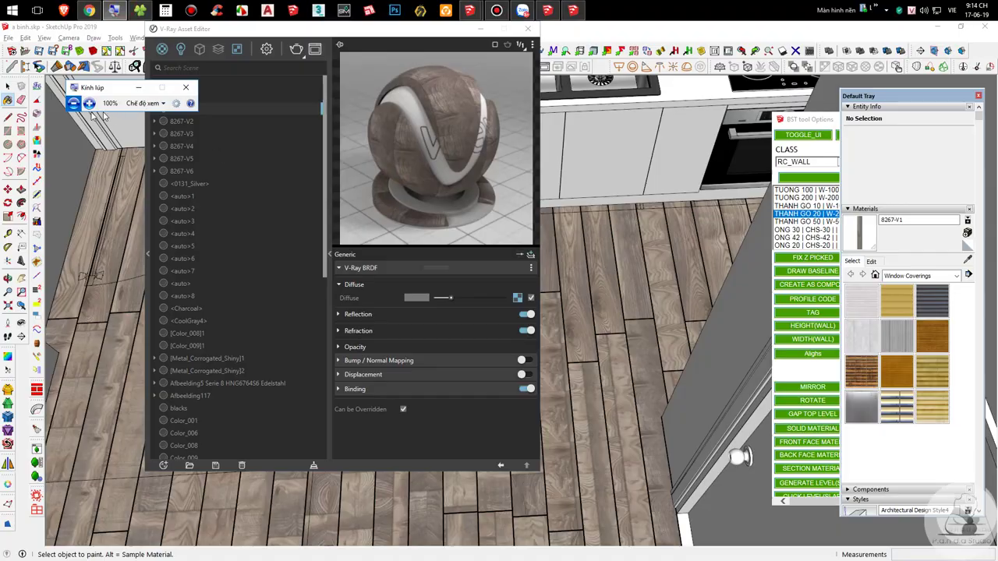
click(88, 104)
click(88, 104)
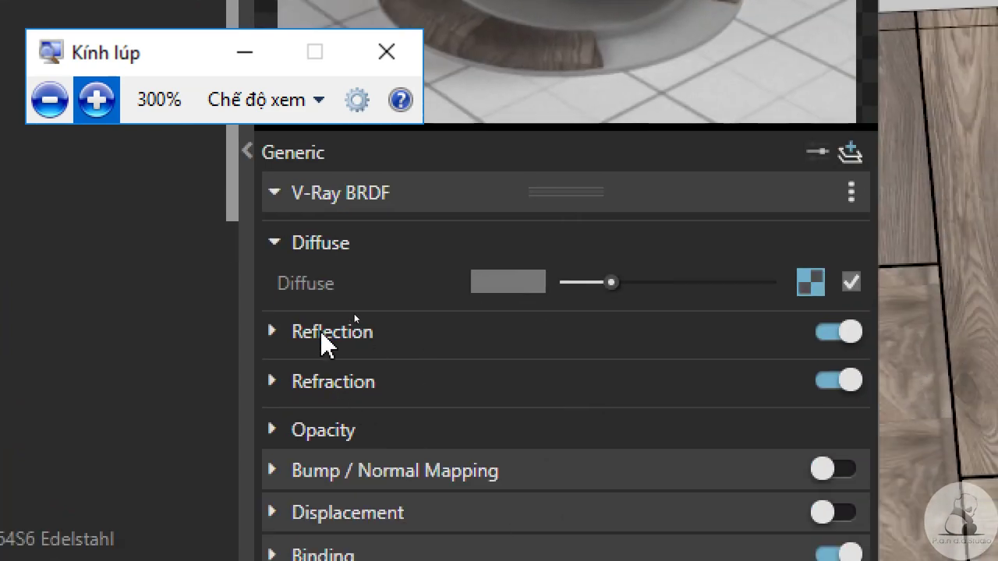
click(322, 336)
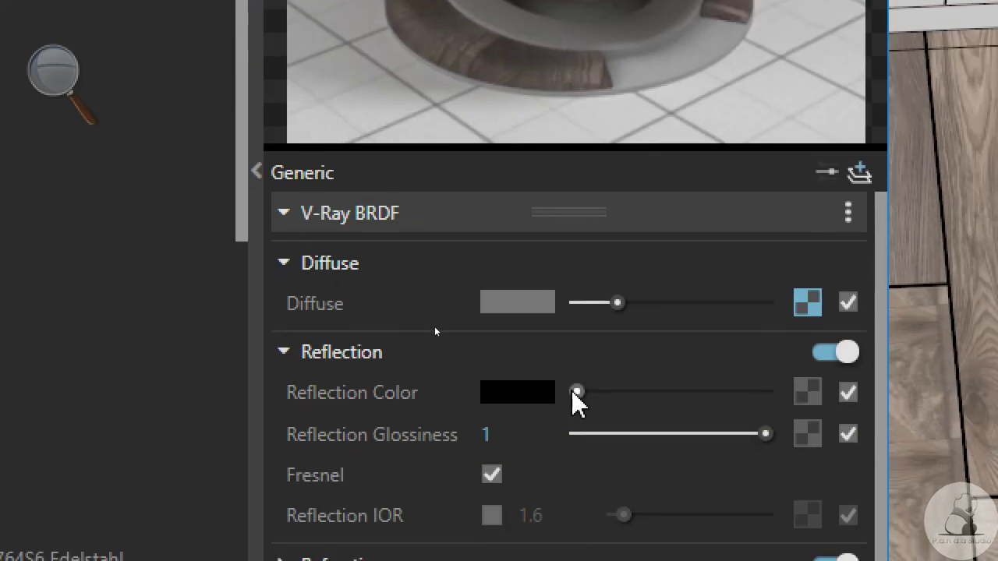
drag(572, 194, 876, 219)
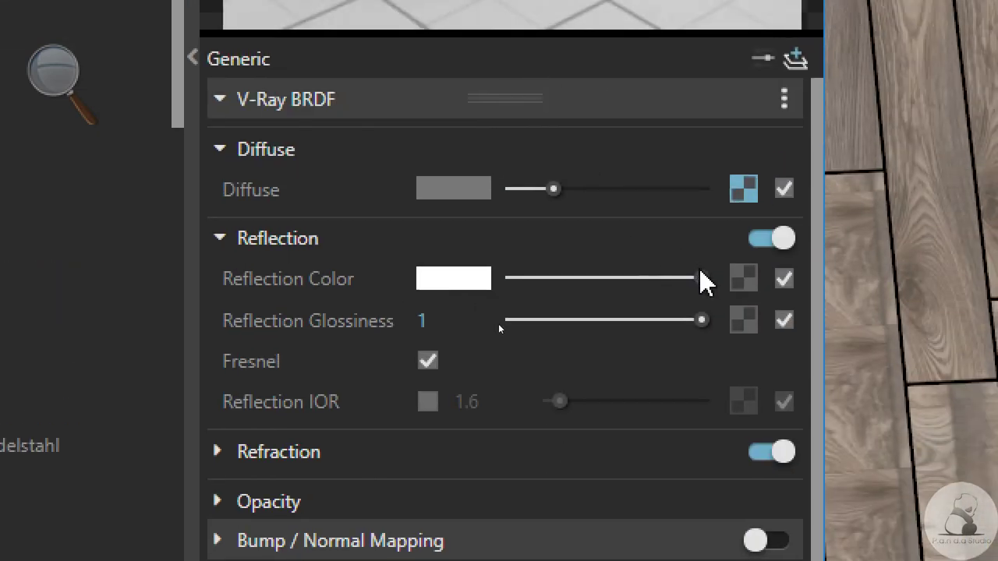
drag(701, 277, 628, 279)
drag(573, 325, 488, 323)
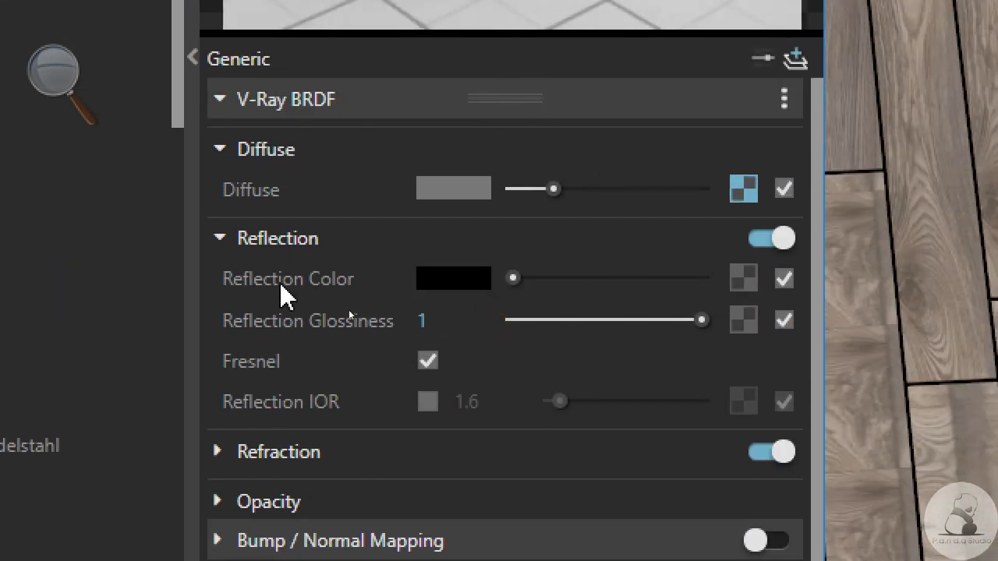
click(264, 242)
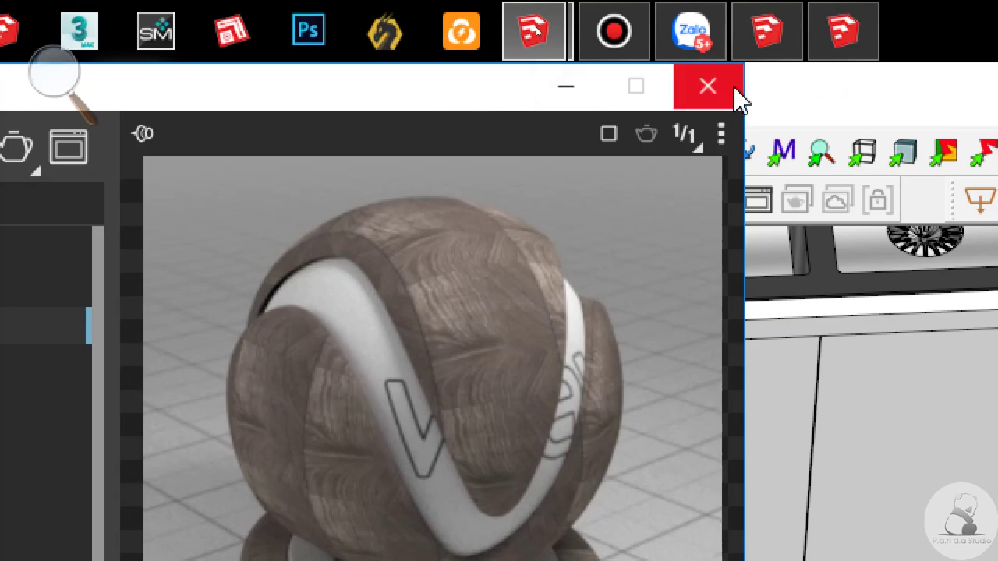
Step: Close the V-Ray Asset Editor and reset the screen magnification to 100%
click(727, 91)
click(47, 90)
click(49, 96)
click(48, 69)
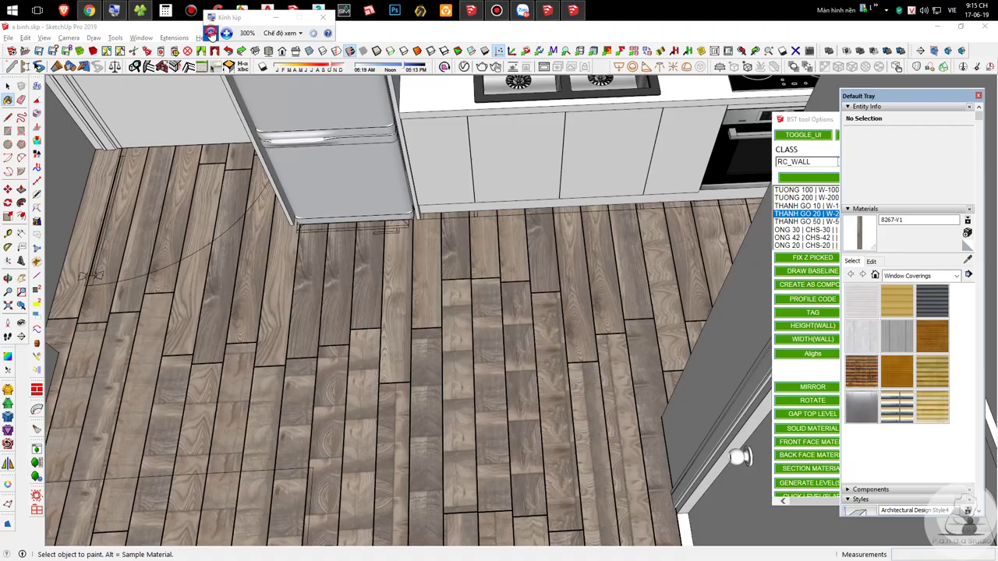
Step: Close the Default Tray and minimize the BST tool Options window to clear the model view
click(8, 86)
scroll(484, 261, down, 6)
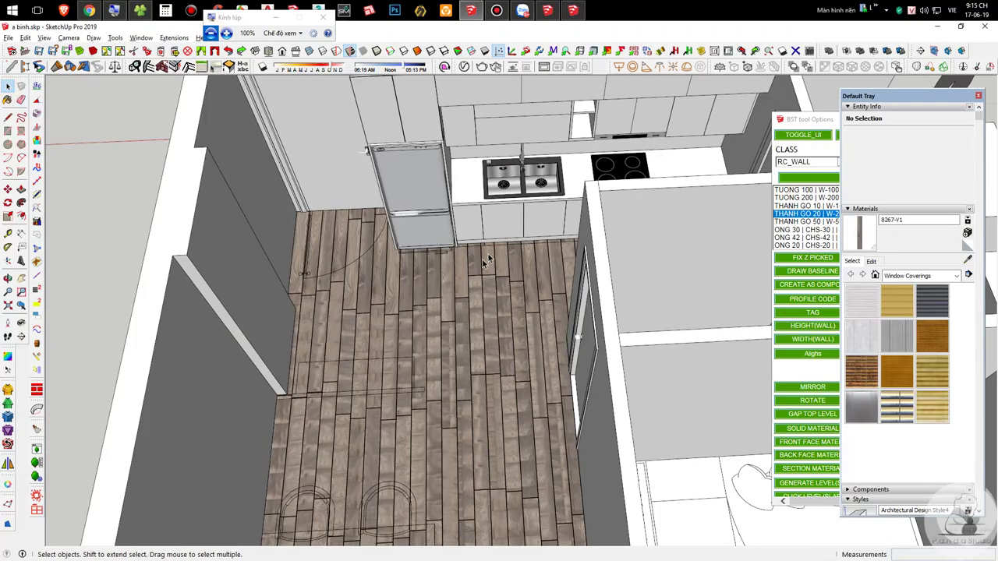
click(978, 97)
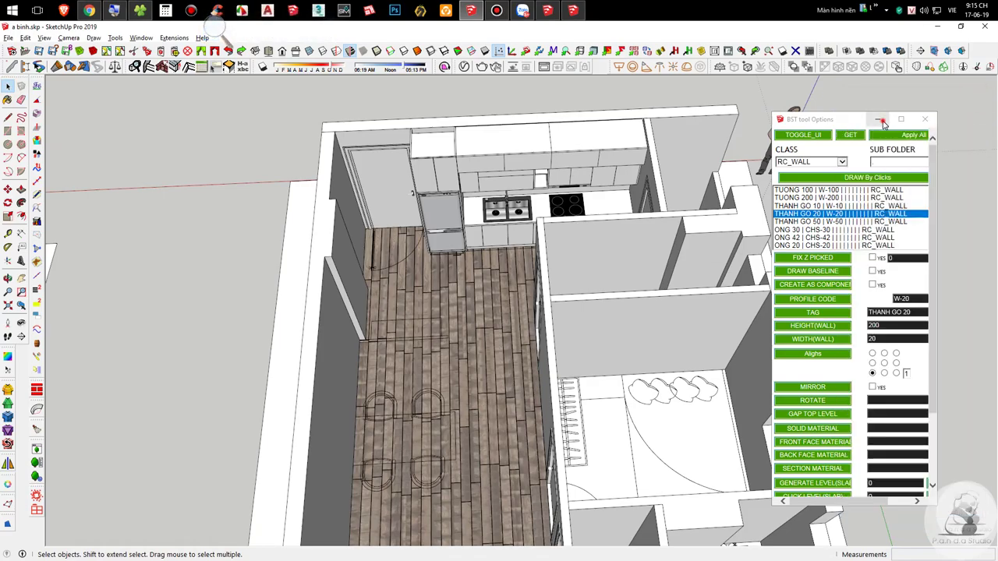
click(878, 121)
Step: Delete the wall segment along the open side of the kitchen and dining room
scroll(545, 169, down, 3)
scroll(528, 174, up, 7)
middle_drag(551, 204, 534, 223)
scroll(530, 224, down, 6)
click(349, 292)
key(Delete)
Step: Delete the interior partition wall that faces the kitchen cabinets
middle_drag(655, 300, 994, 218)
scroll(499, 283, up, 6)
middle_drag(460, 312, 356, 260)
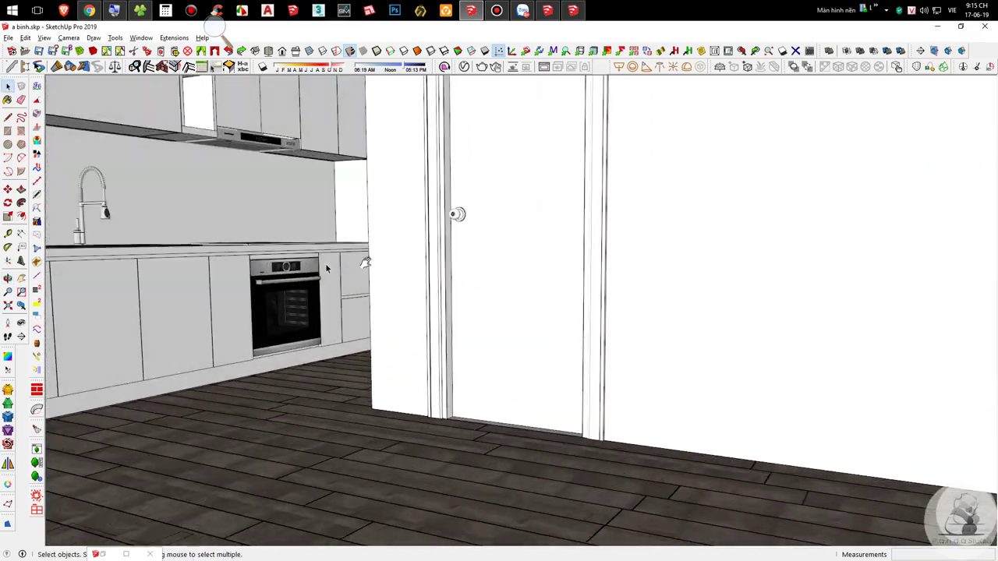
scroll(312, 267, down, 3)
shift+middle_drag(292, 269, 510, 305)
scroll(561, 312, down, 1)
middle_drag(574, 314, 441, 477)
shift+middle_drag(441, 476, 557, 282)
click(768, 289)
key(Delete)
Step: Delete the leftover wall piece and freestanding door between the kitchen and the bathroom
scroll(769, 289, down, 3)
shift+middle_drag(769, 289, 655, 290)
click(648, 216)
key(Delete)
click(684, 223)
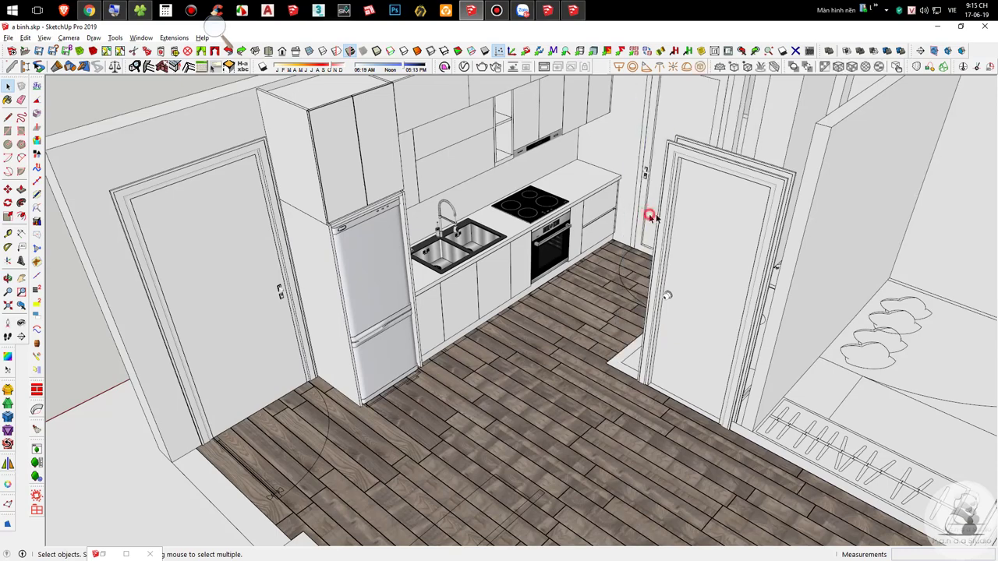
middle_drag(685, 223, 599, 322)
key(Delete)
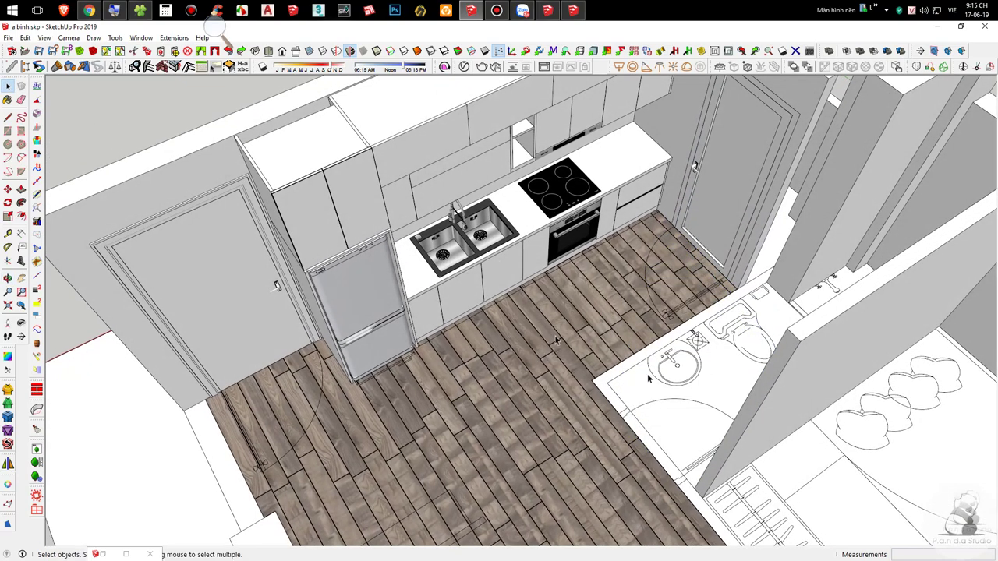
Step: Close the screen magnifier and look through the downloaded files in the Tải xuống folder
click(119, 9)
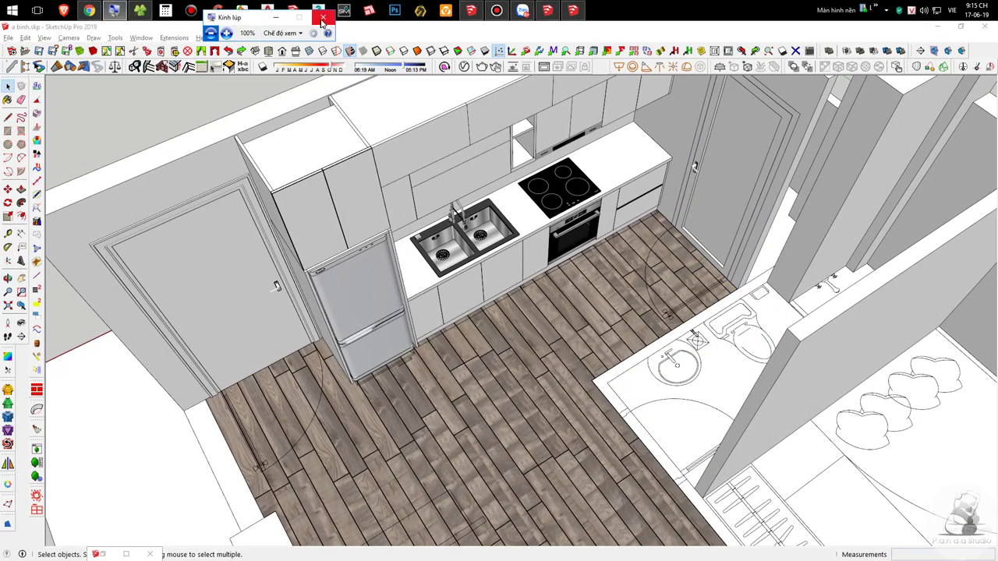
click(323, 17)
click(89, 10)
click(145, 14)
click(89, 284)
scroll(490, 274, down, 5)
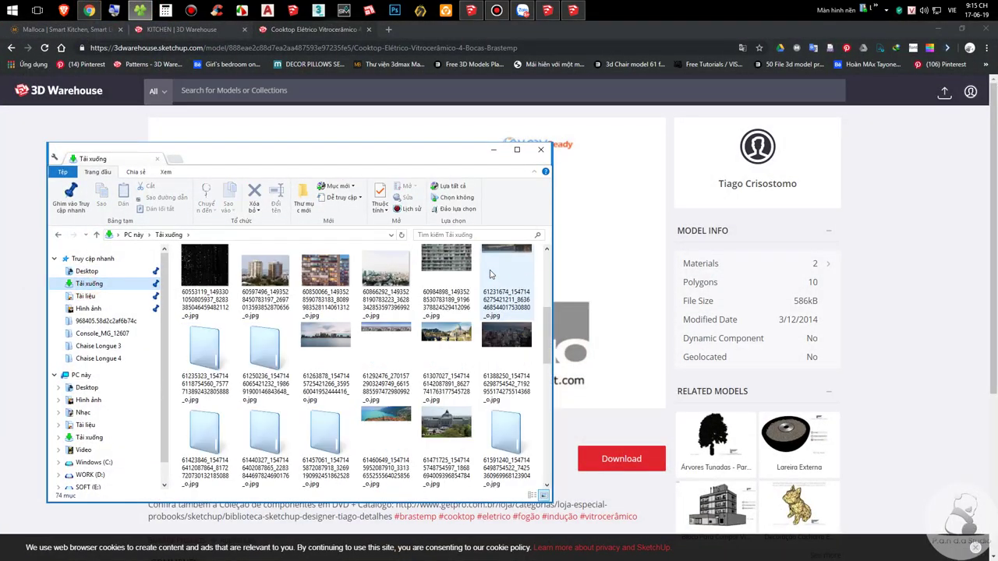
click(516, 149)
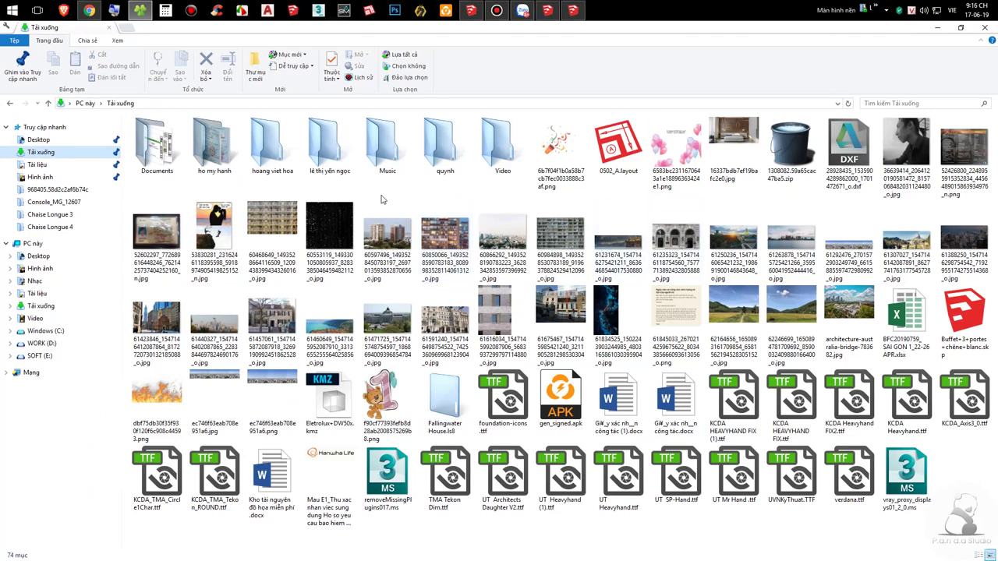
Step: Switch to Chrome and search 3D Warehouse for "phụ kiện bếp"
click(89, 10)
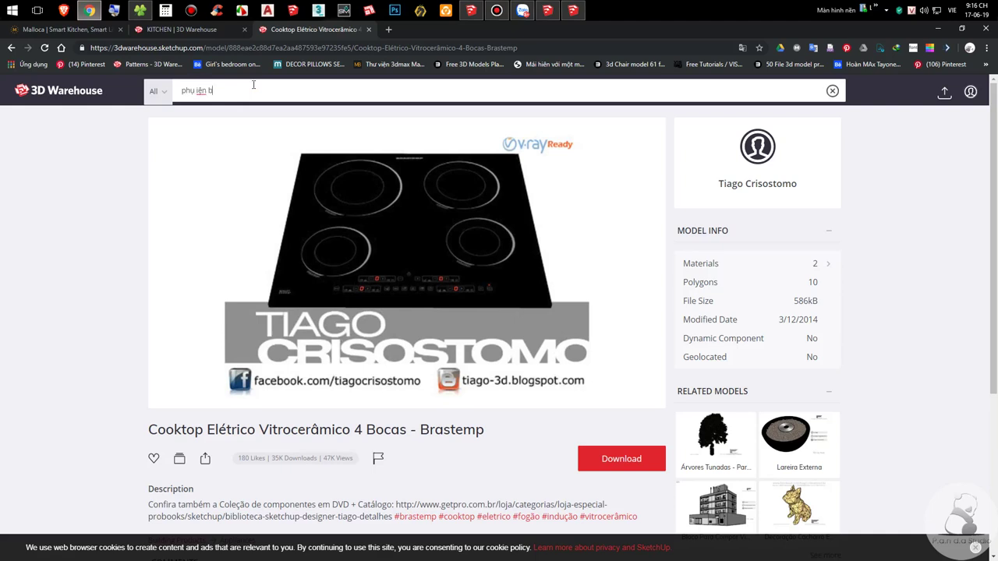
key(Return)
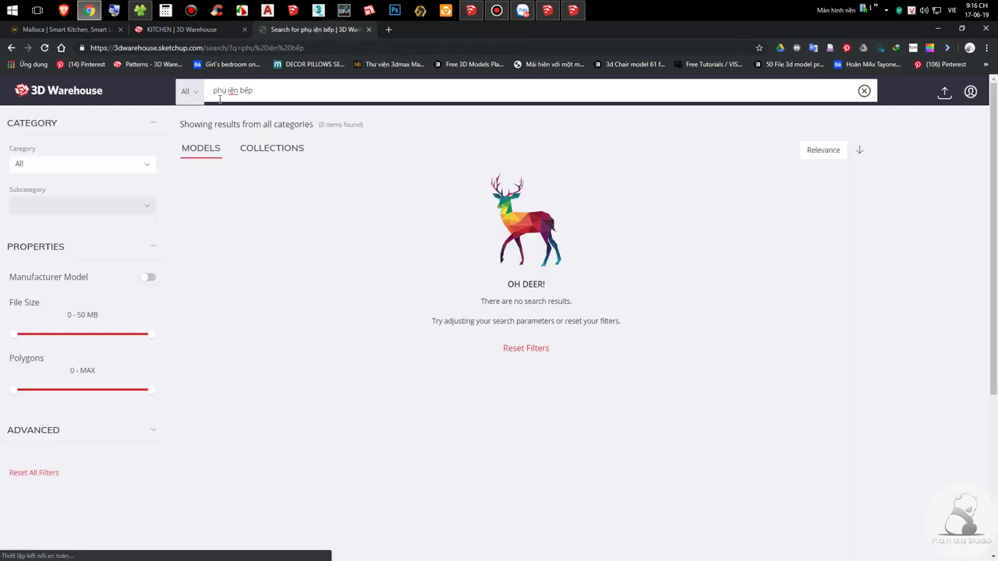
click(227, 91)
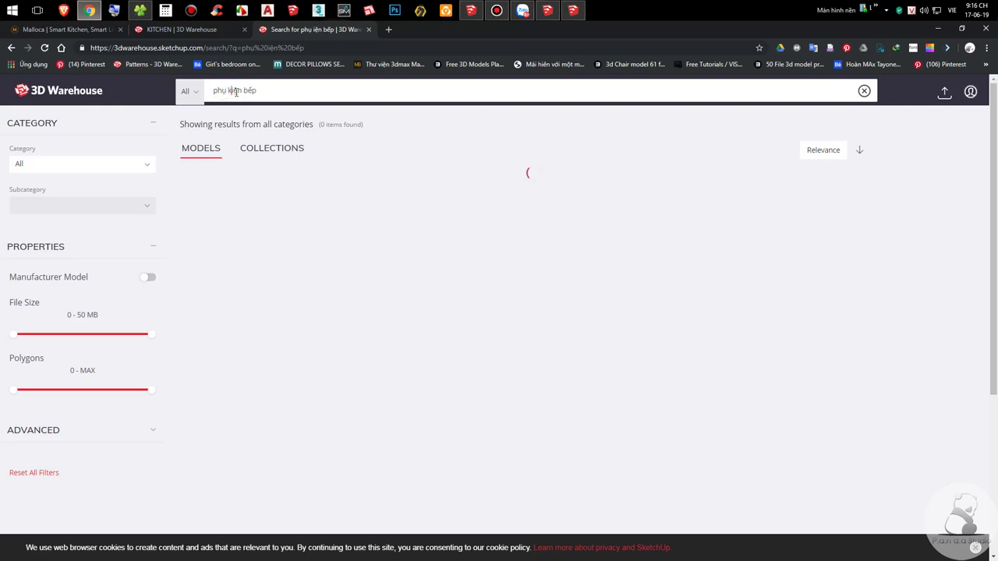
text(k)
key(Return)
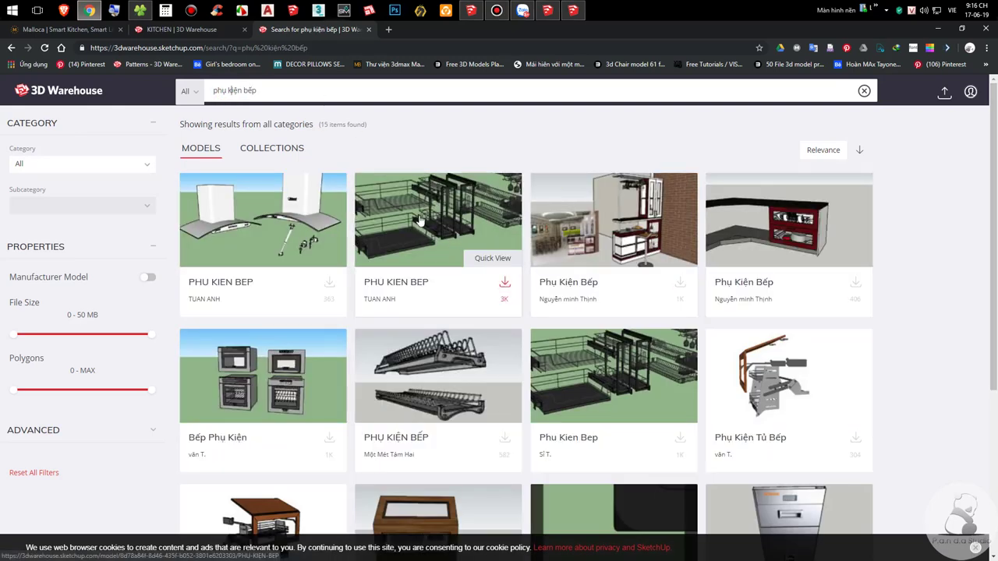
Step: Download the PHU KIEN BEP model with wire baskets and pull-out racks to the desktop and open it in SketchUp
click(504, 284)
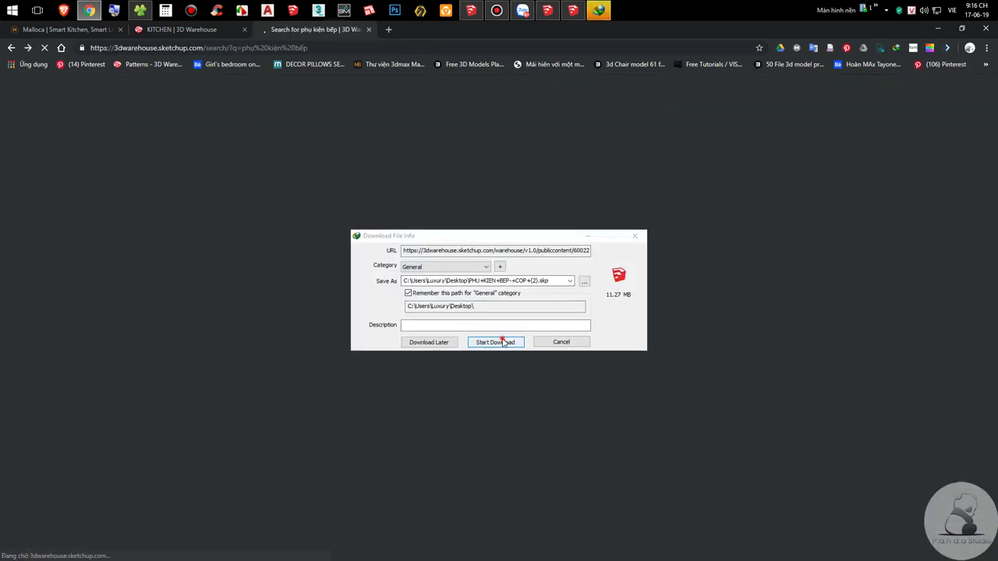
click(499, 341)
scroll(925, 361, down, 5)
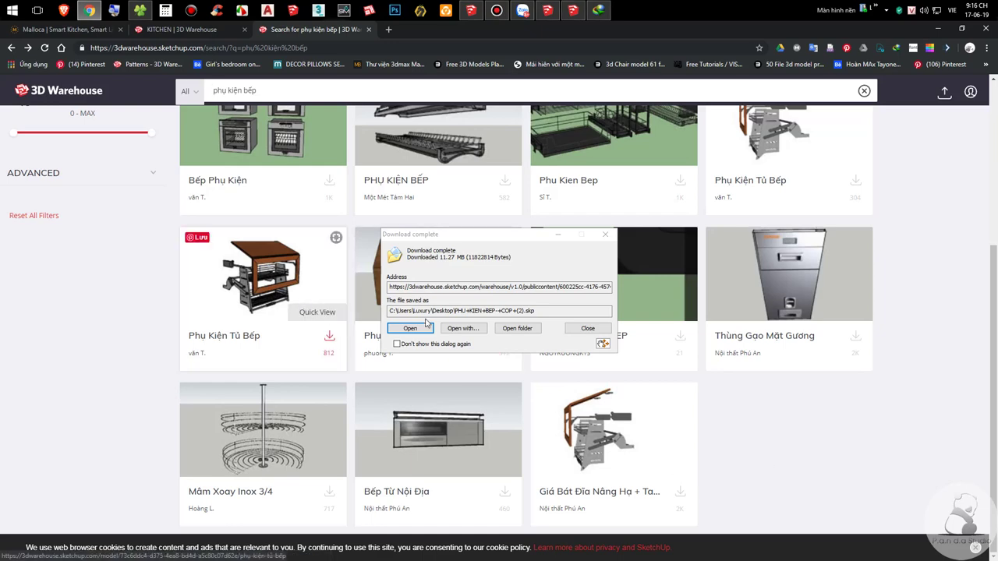
scroll(743, 359, up, 2)
scroll(743, 360, up, 3)
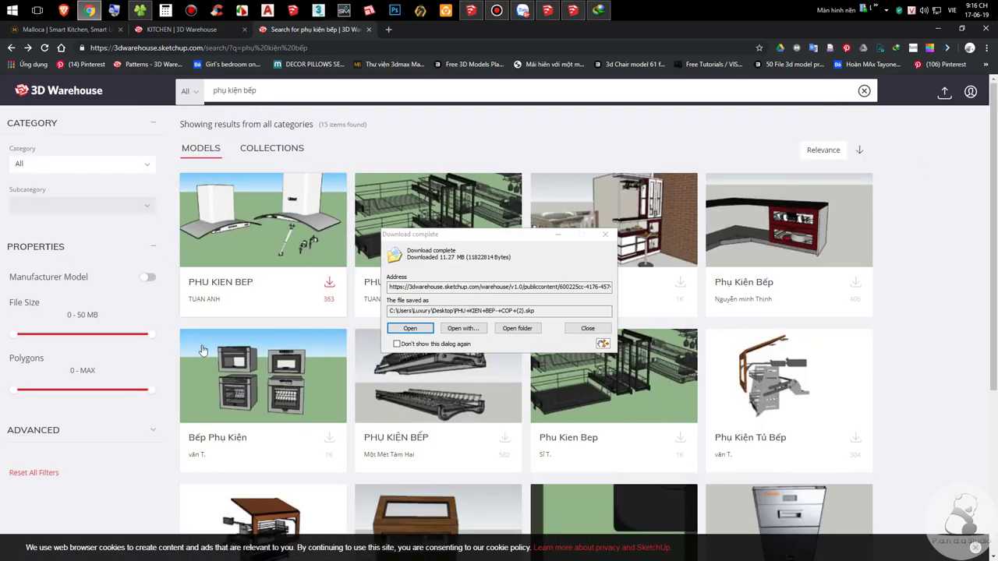
scroll(244, 428, down, 1)
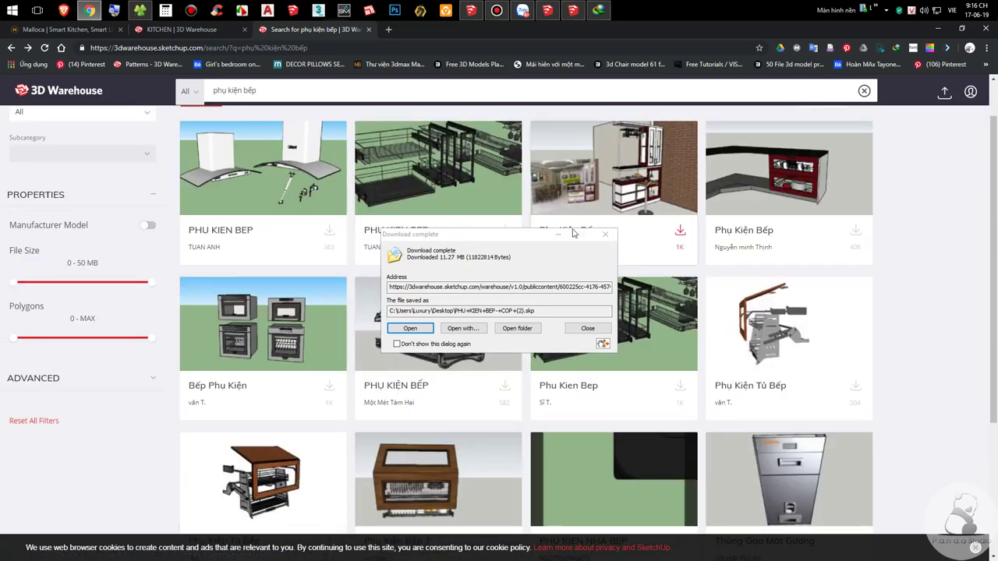
click(426, 328)
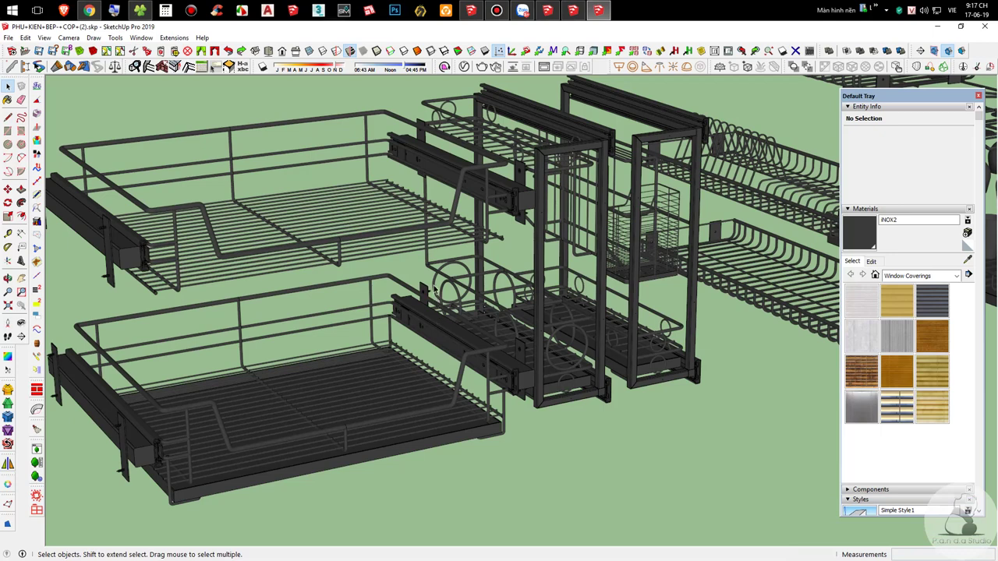
Step: Select all the wire baskets and pull-out racks in the accessories file and clear the V-Ray data using the V-Ray tools
middle_drag(483, 217, 303, 275)
scroll(304, 274, down, 5)
drag(255, 154, 805, 516)
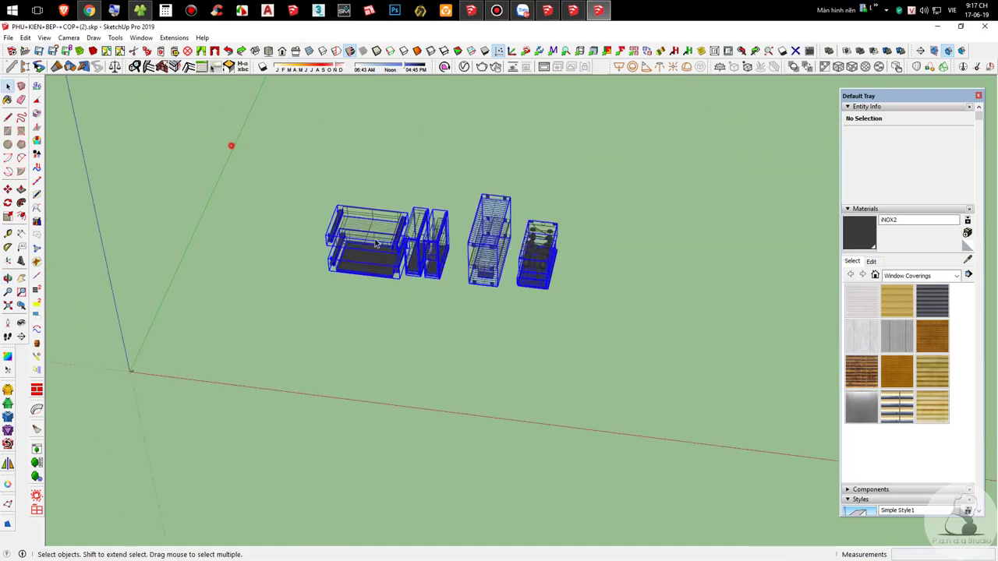
drag(231, 149, 229, 146)
click(141, 37)
click(156, 102)
click(465, 247)
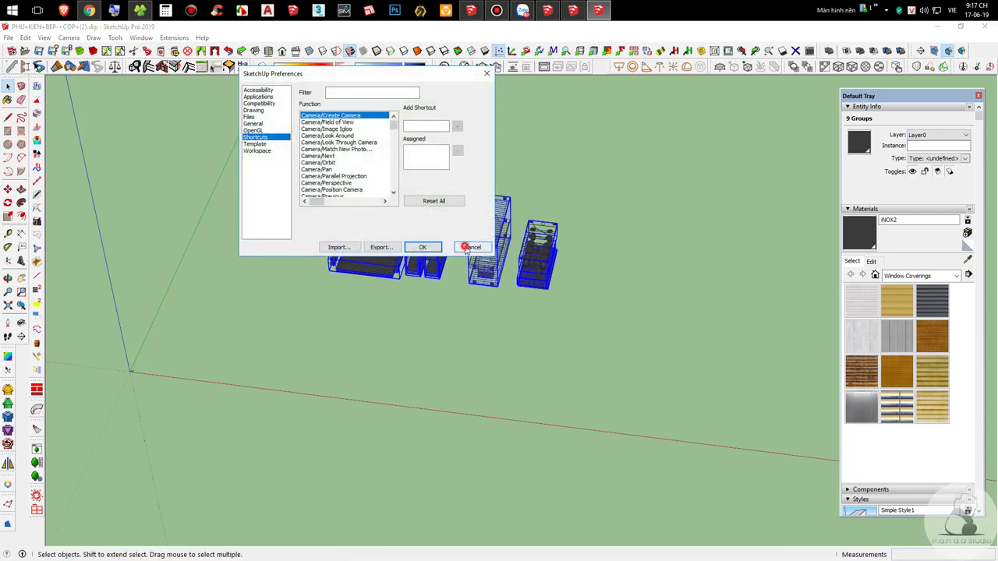
click(174, 37)
click(264, 55)
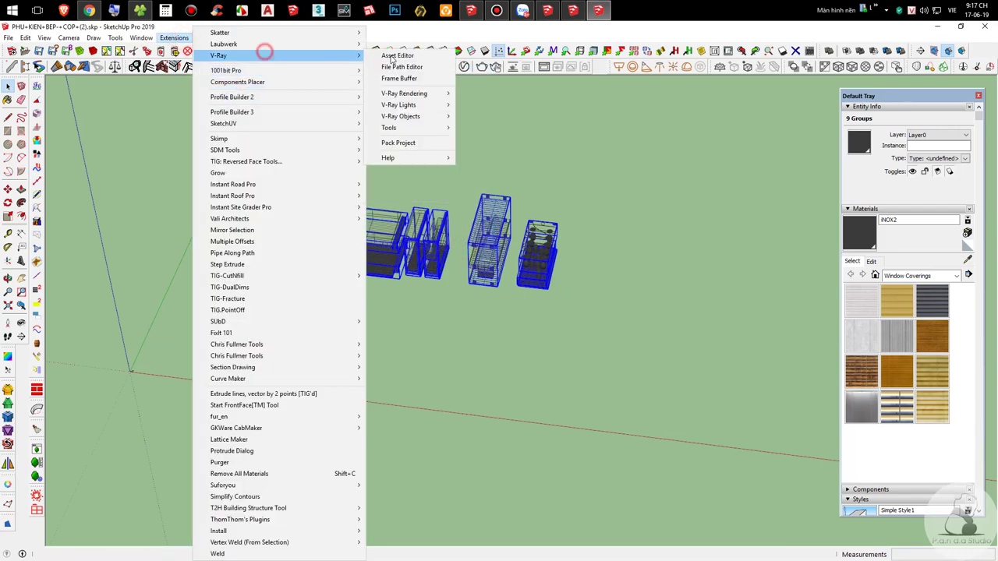
click(394, 127)
click(477, 142)
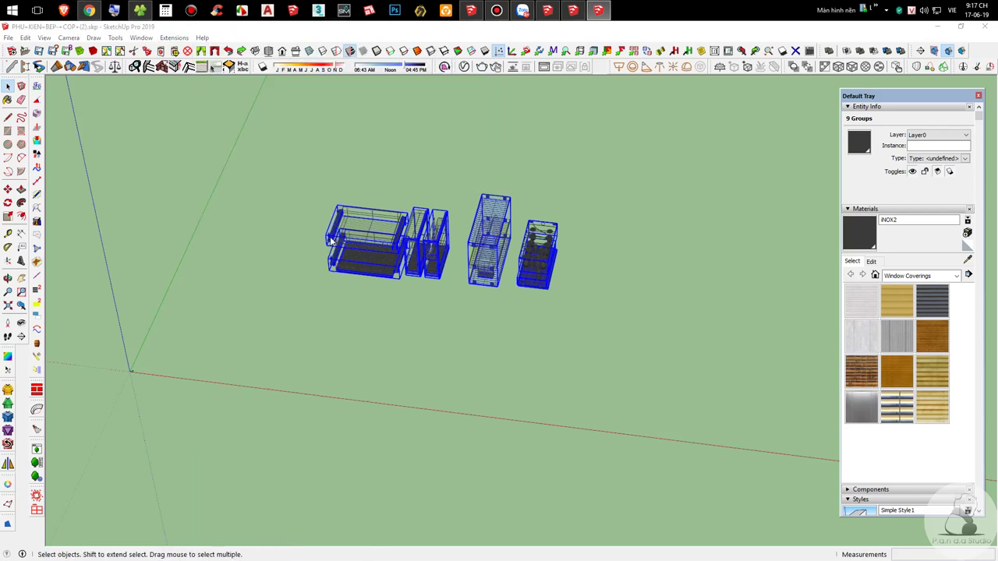
click(539, 324)
click(537, 320)
click(463, 311)
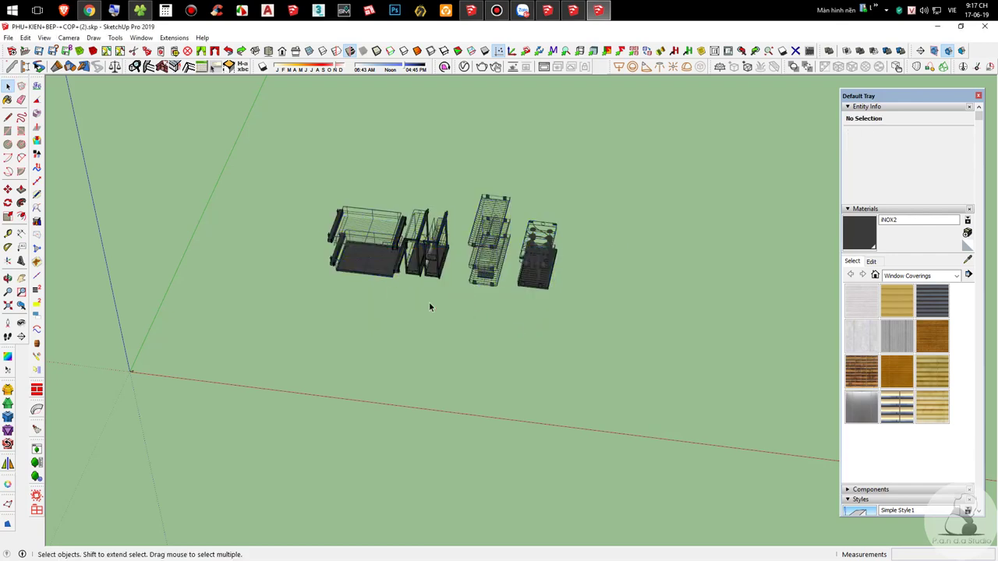
Step: Copy the narrow pull-out rack with the hanging basket and switch to the a binh.skp kitchen model
scroll(429, 306, up, 3)
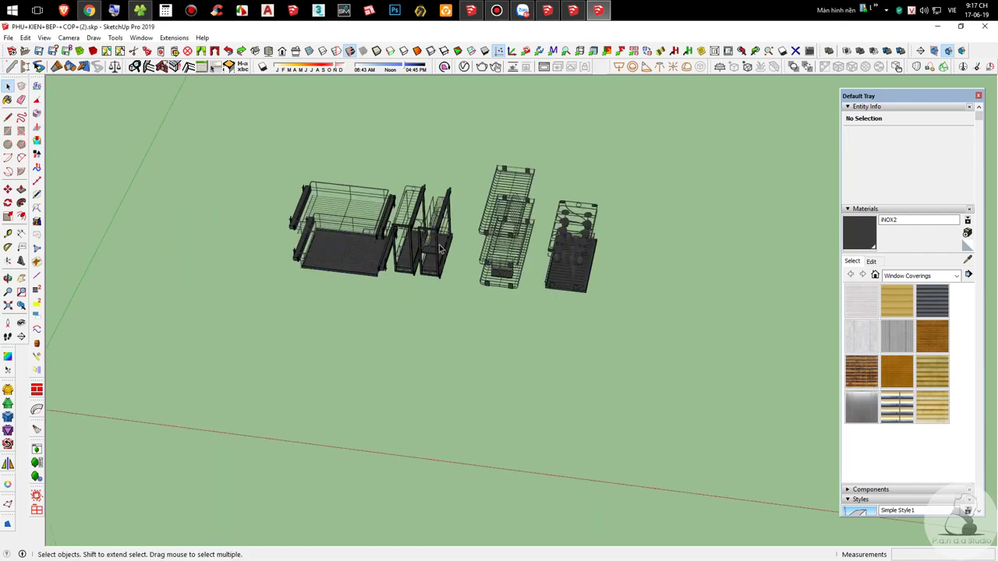
middle_drag(497, 233, 440, 257)
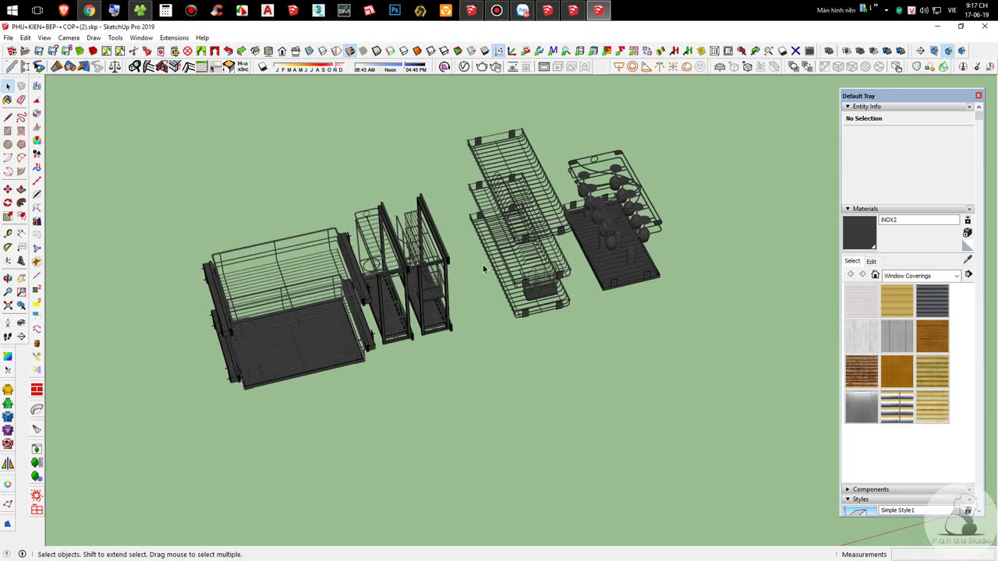
click(440, 259)
scroll(441, 264, up, 3)
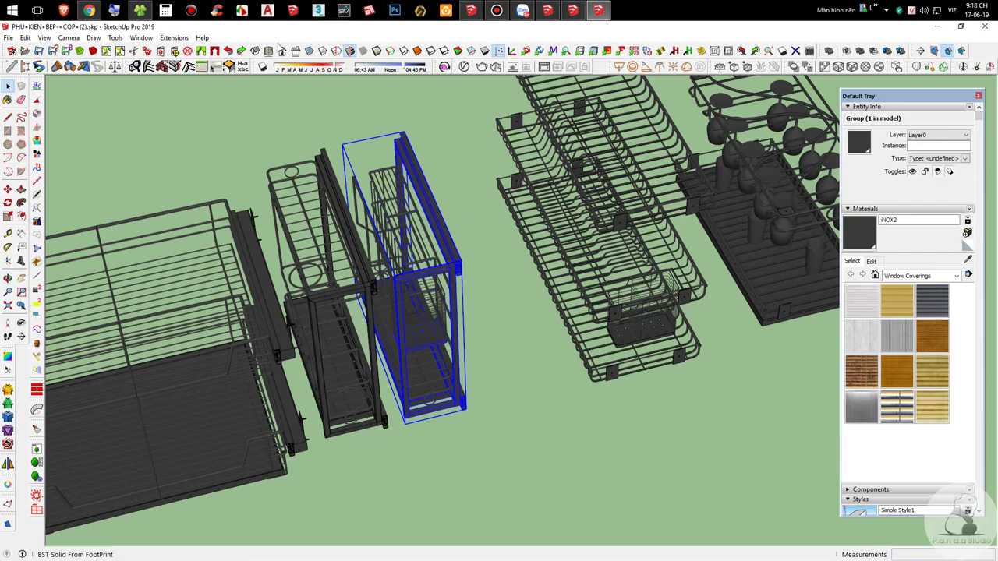
mouse_move(549, 16)
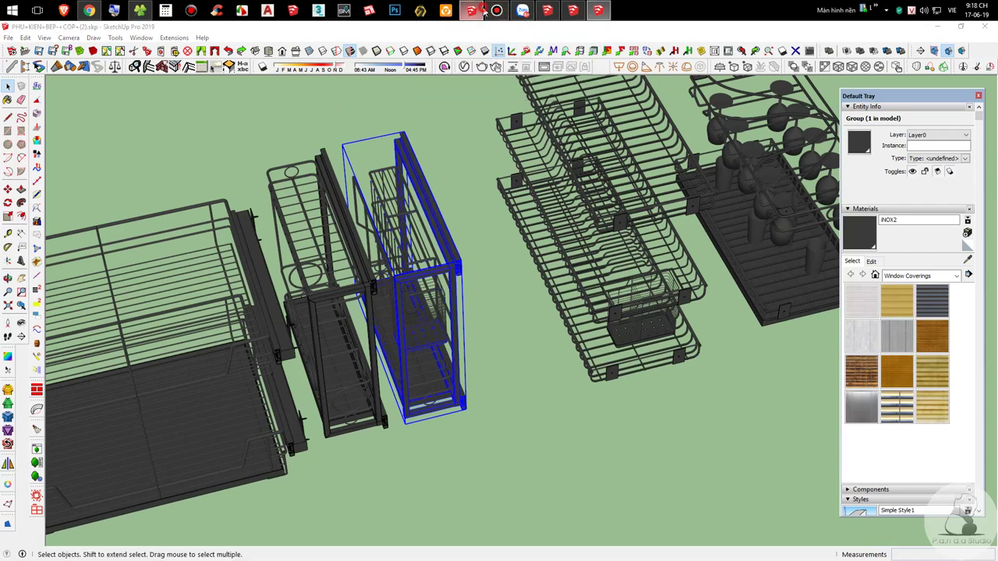
click(470, 9)
Step: Open the base cabinet fronts group beside the sink and oven for editing
scroll(422, 307, up, 5)
middle_drag(421, 307, 505, 263)
double_click(541, 247)
scroll(489, 204, down, 2)
double_click(489, 248)
click(519, 263)
click(637, 296)
click(512, 271)
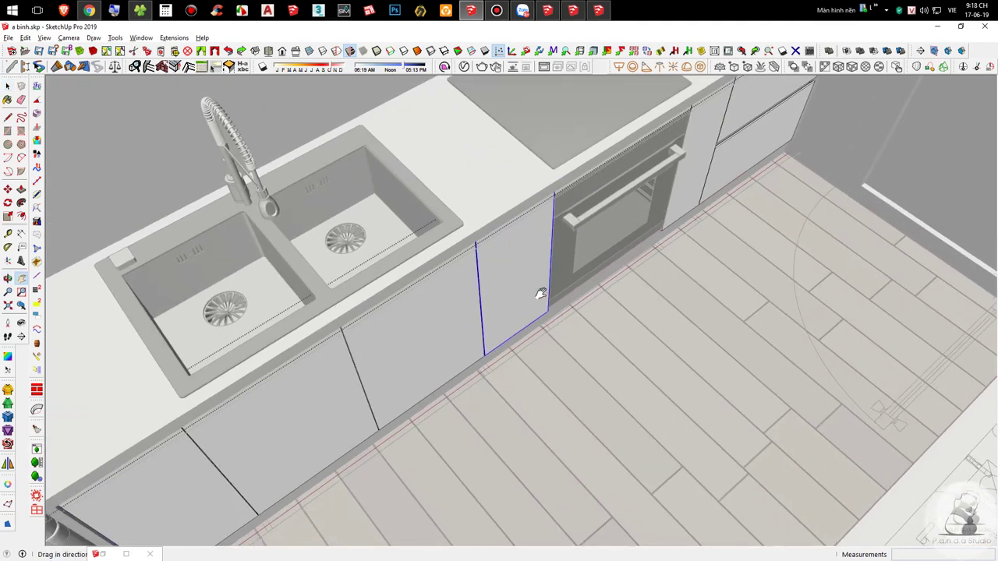
Step: Move the narrow door between the oven and the drawers straight out from the cabinet along the green axis
scroll(519, 237, down, 3)
middle_drag(497, 312, 297, 307)
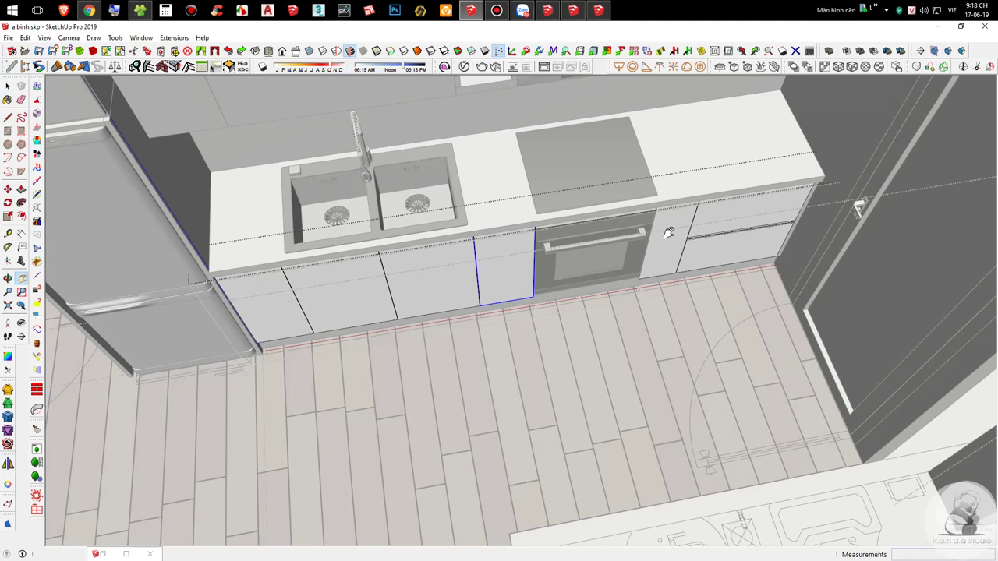
drag(670, 233, 572, 233)
scroll(588, 240, up, 3)
key(space)
click(569, 228)
middle_drag(567, 228, 633, 238)
key(m)
click(557, 223)
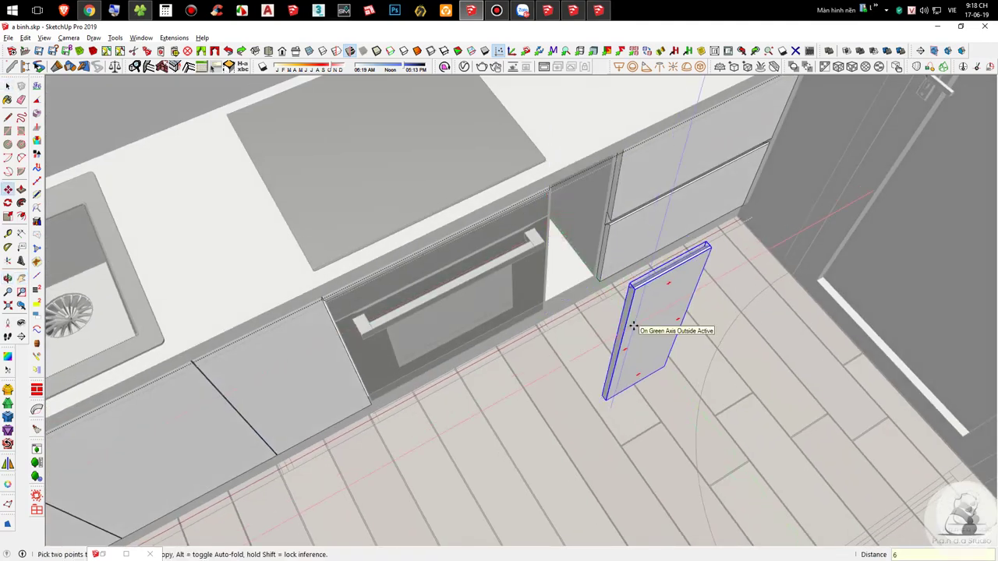
key(Return)
key(space)
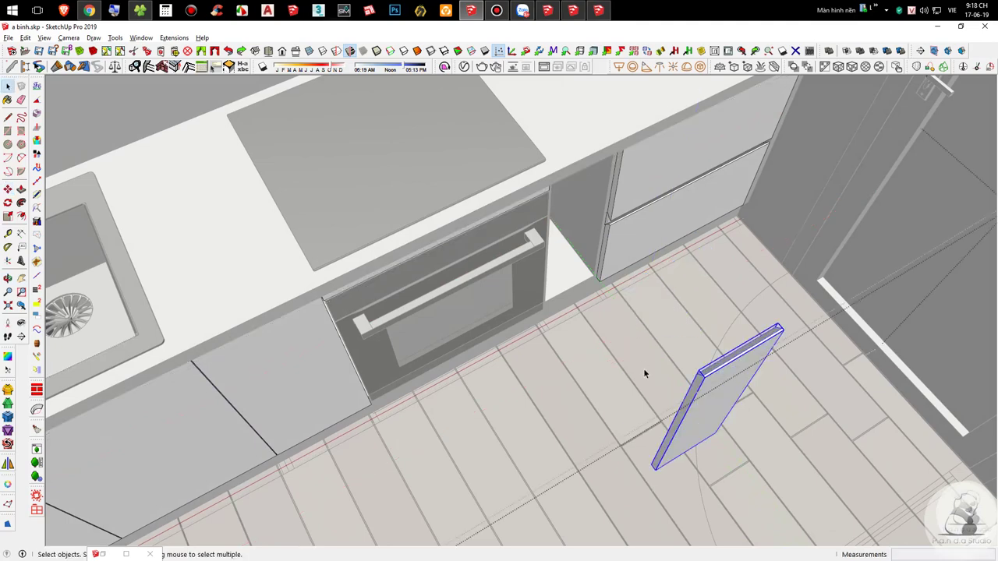
Step: Hide the rest of the model and paste the copied pull-out rack at the lower rear corner of the narrow door
key(i)
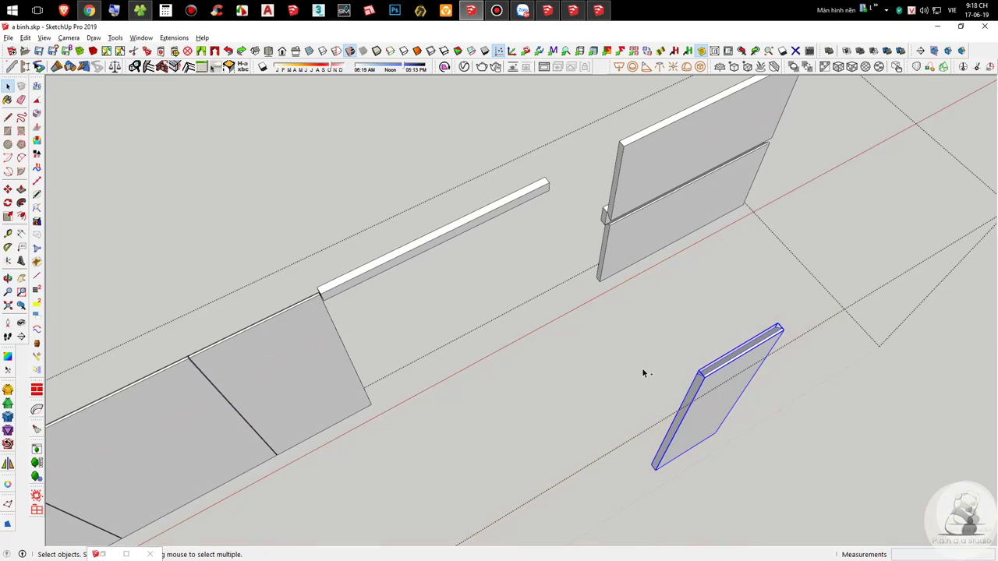
key(ctrl+v)
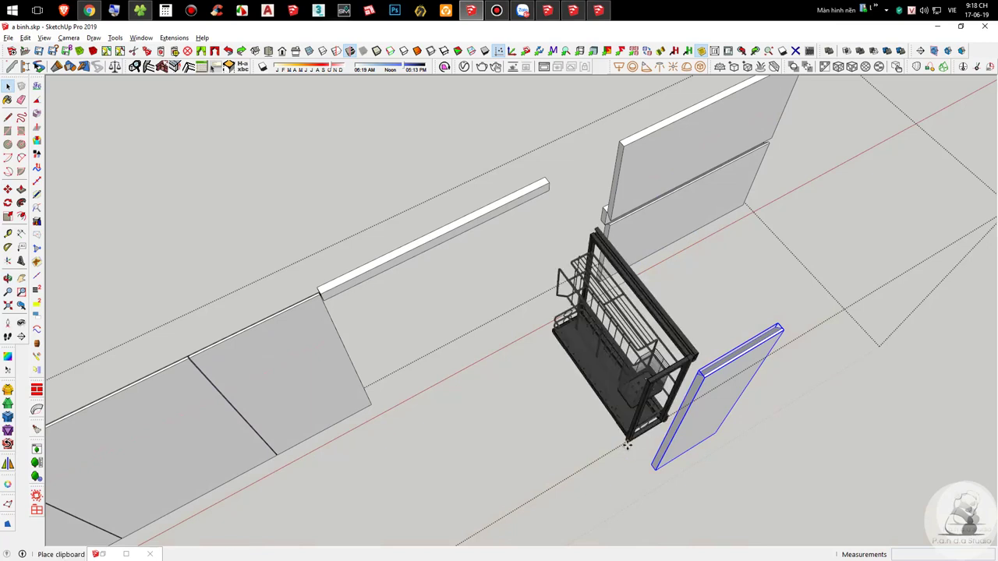
click(626, 444)
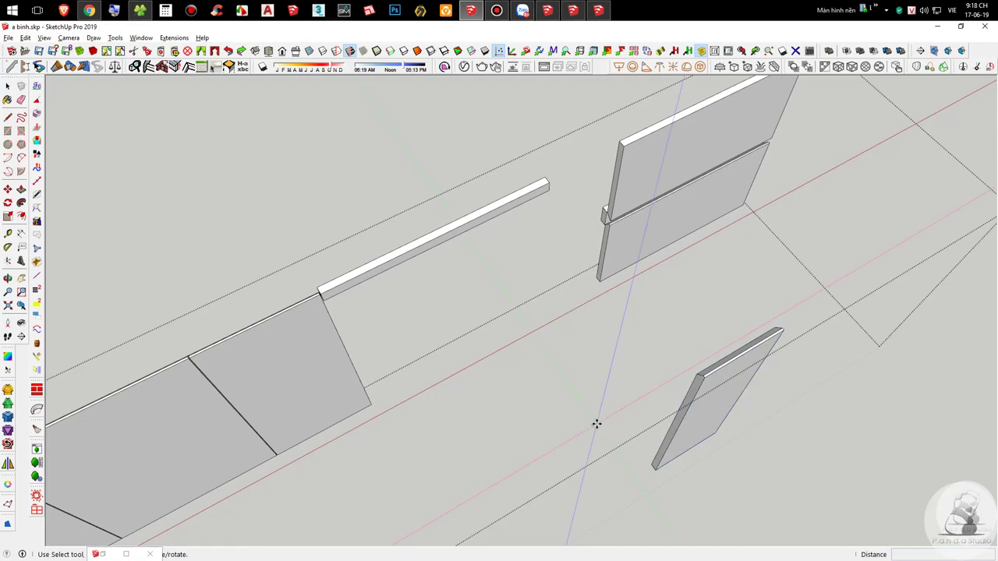
scroll(548, 294, down, 5)
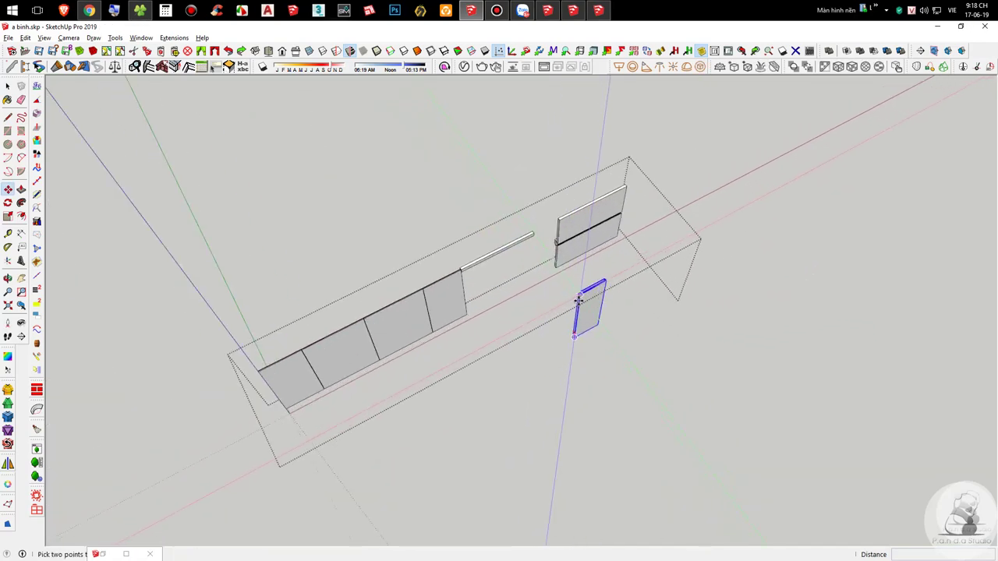
scroll(583, 354, up, 5)
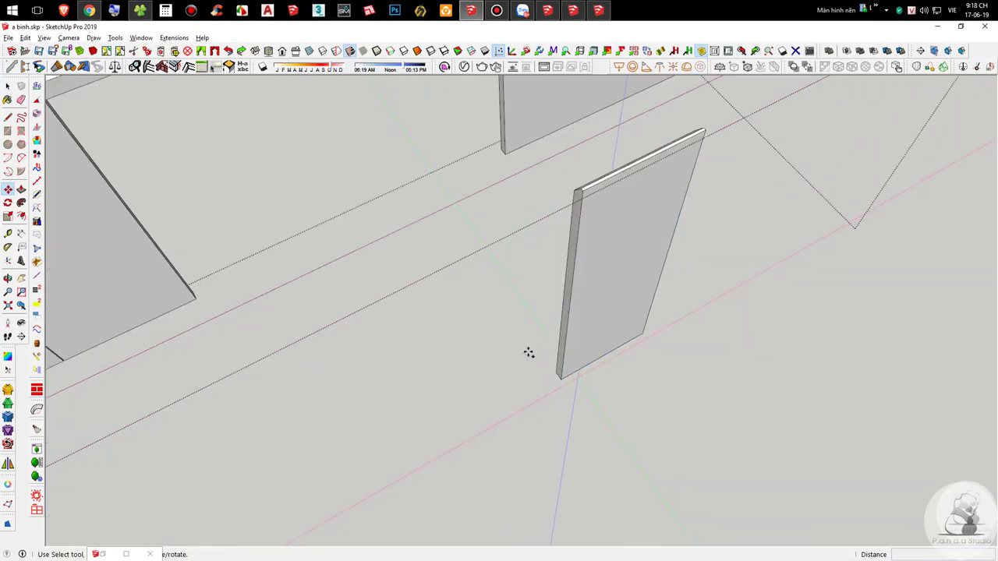
key(ctrl+v)
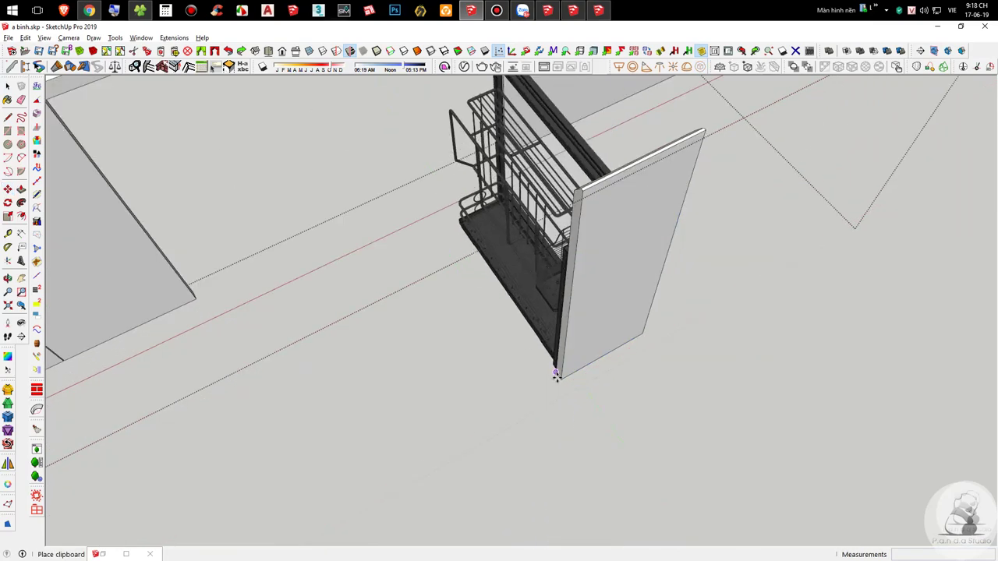
click(559, 380)
Step: Shift the pull-out rack sideways behind the narrow door and set it back 18 mm to meet the door's rear face
middle_drag(557, 374, 474, 322)
click(474, 321)
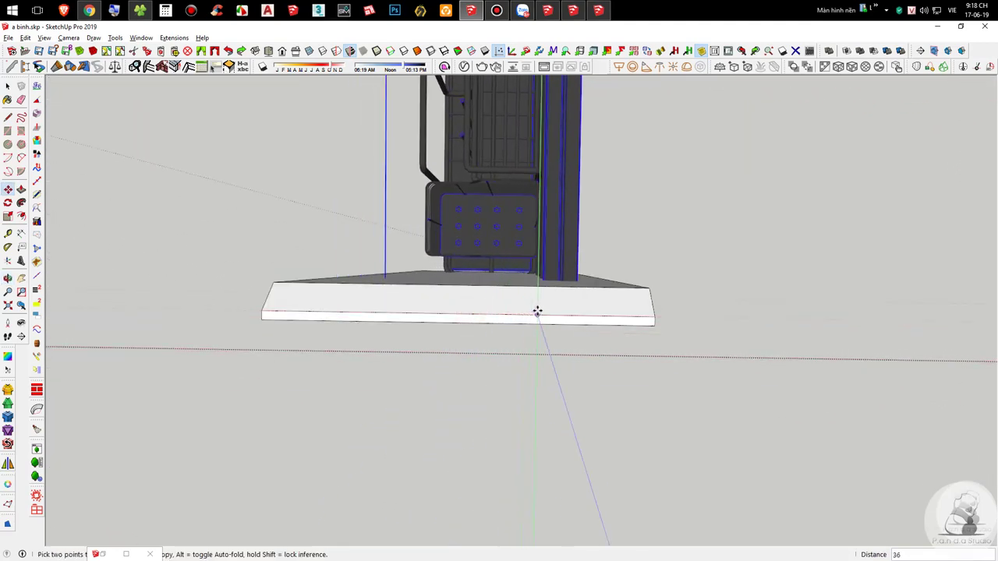
middle_drag(539, 308, 385, 98)
scroll(385, 98, down, 6)
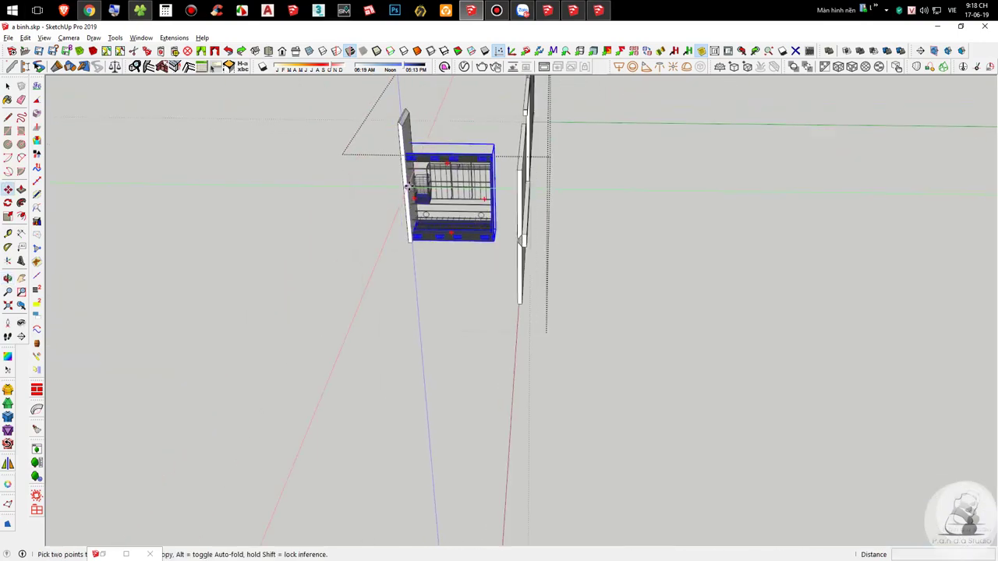
scroll(405, 180, up, 4)
scroll(405, 181, up, 3)
middle_drag(405, 181, 434, 178)
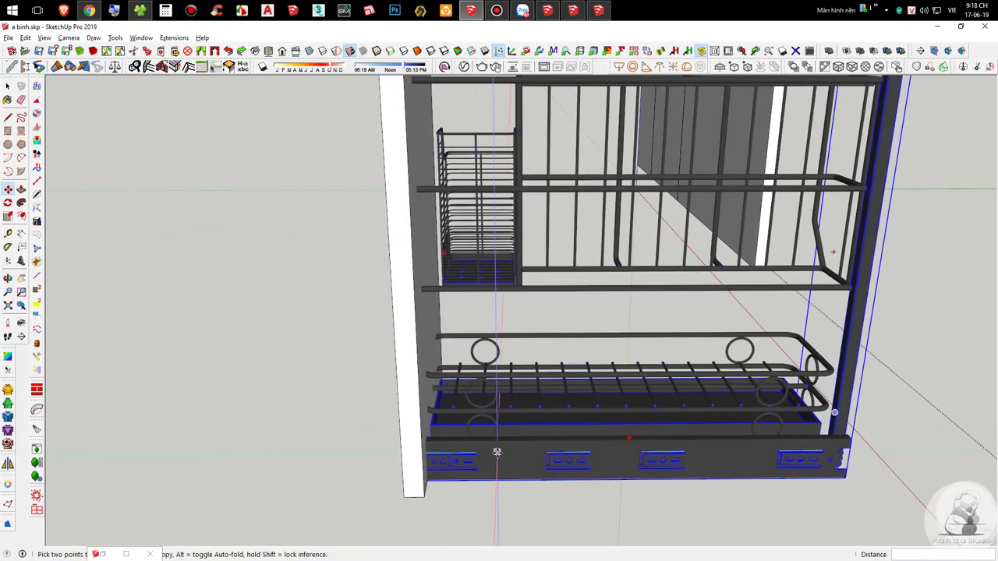
click(498, 452)
click(518, 450)
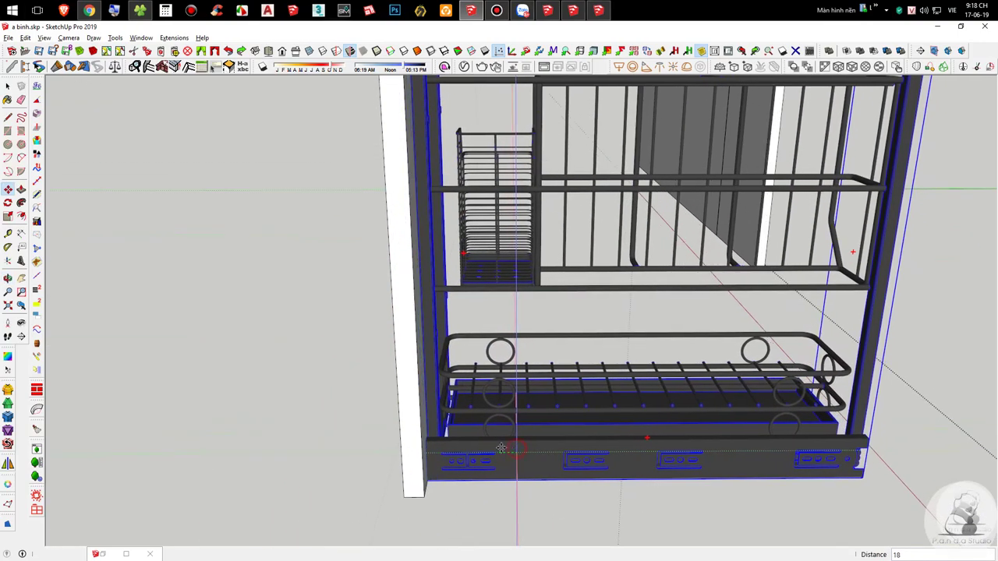
Step: Raise the pull-out rack above the lower edge of the narrow door
scroll(404, 425, up, 2)
click(404, 424)
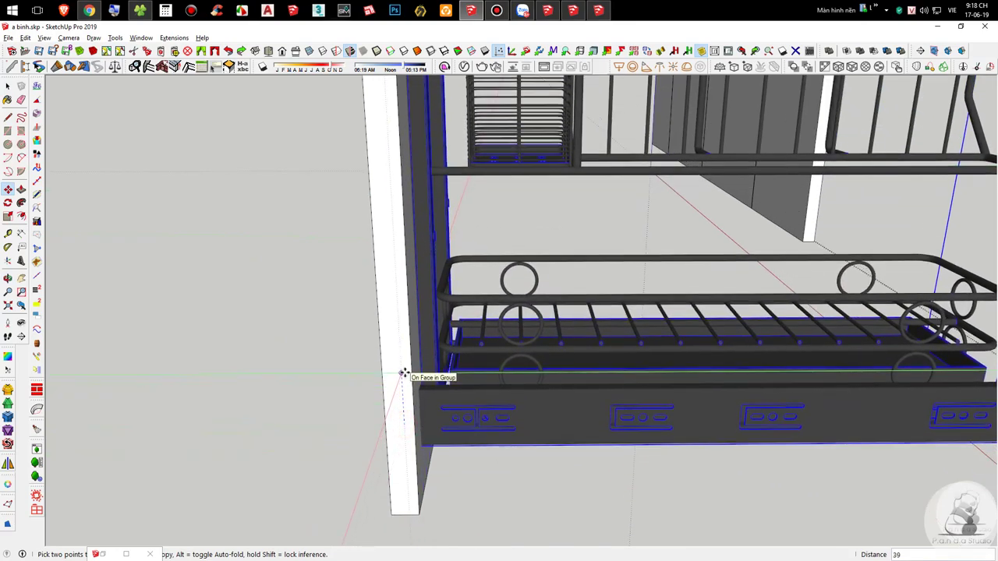
key(Return)
key(space)
Step: Group the narrow door and the pull-out rack together
scroll(418, 467, down, 5)
middle_drag(460, 452, 758, 500)
middle_drag(693, 401, 802, 327)
drag(869, 388, 790, 284)
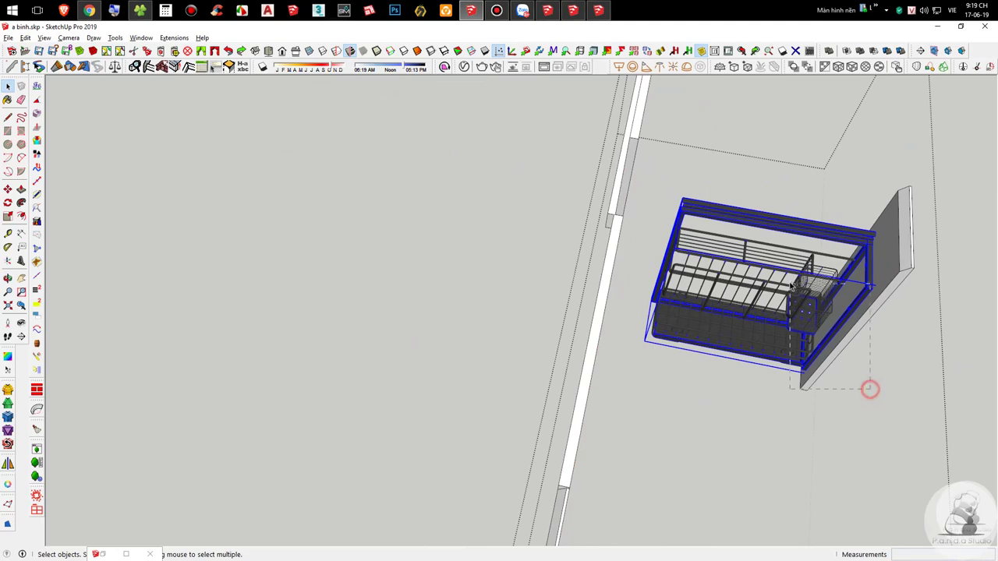
scroll(495, 297, down, 3)
click(764, 358)
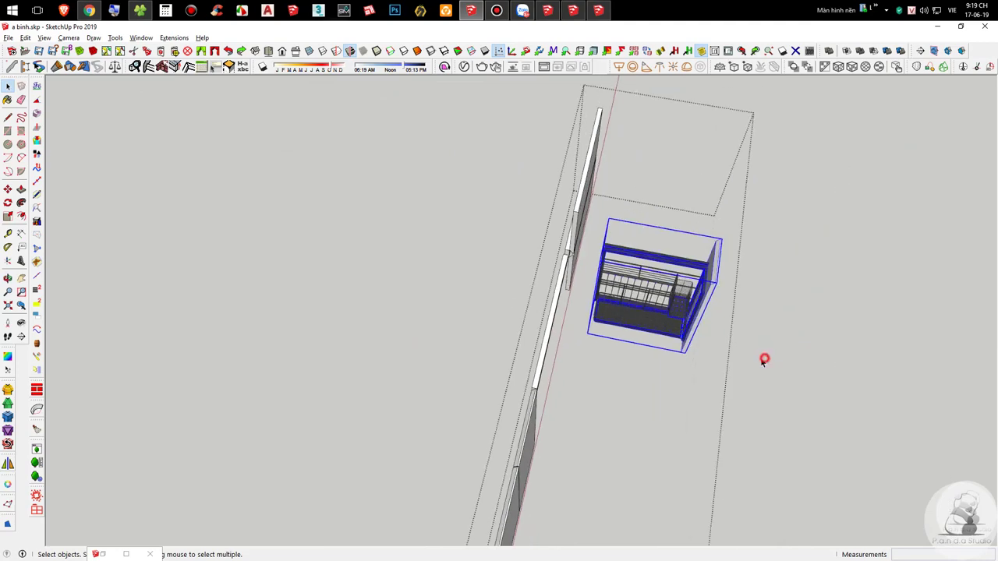
Step: Leave the cabinet fronts group to check the rack against the cabinet opening, and reopen the group for editing
middle_drag(763, 359, 639, 313)
click(655, 313)
scroll(670, 326, up, 5)
double_click(676, 320)
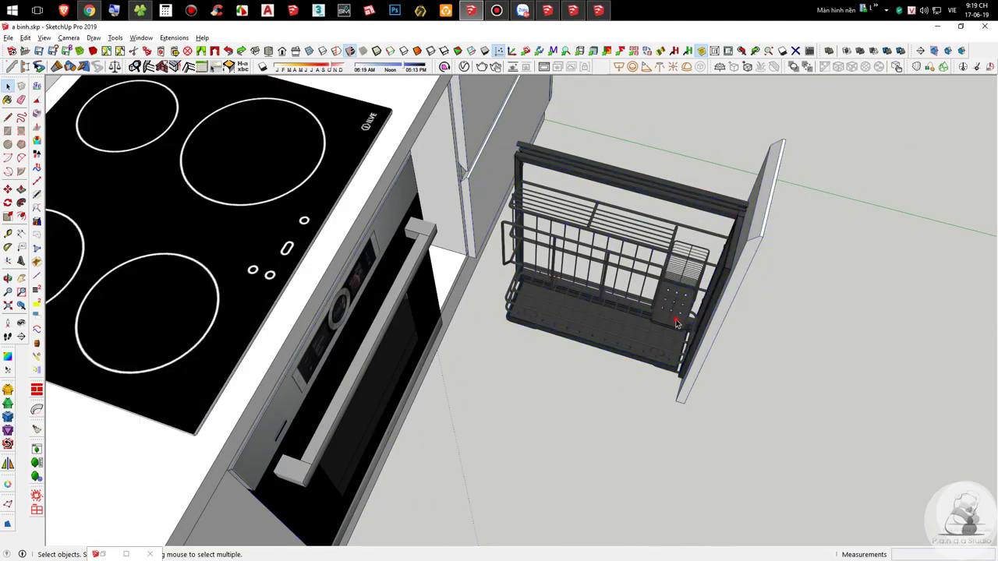
double_click(729, 265)
click(729, 265)
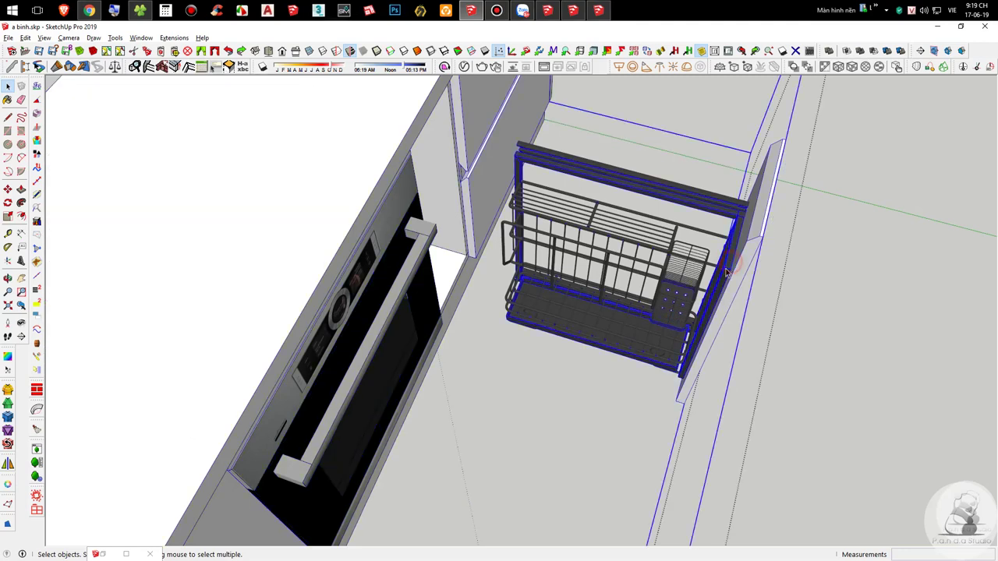
double_click(717, 291)
Step: Move the combined door and pull-out rack 300 mm back toward the cabinet
drag(802, 325, 677, 273)
key(m)
click(809, 426)
click(769, 416)
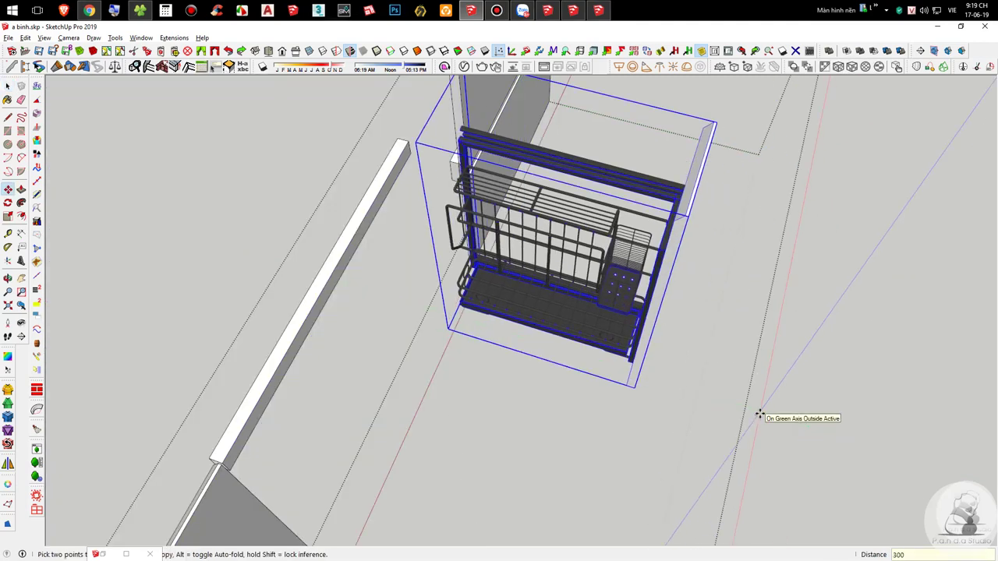
text(300)
key(Return)
key(space)
click(696, 332)
scroll(694, 332, down, 3)
middle_drag(634, 302, 589, 257)
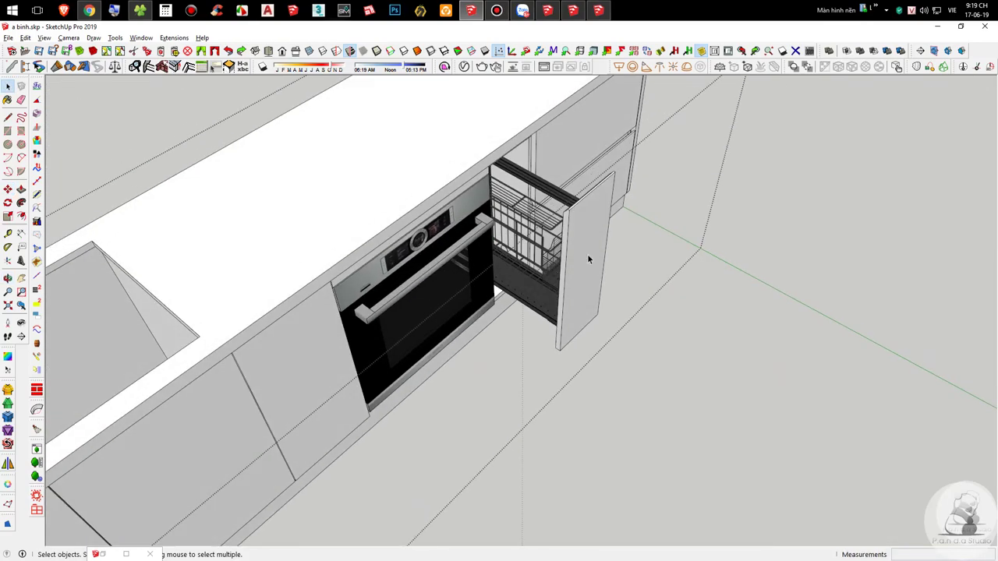
Step: Move the door-and-rack group a little further into the cabinet opening beside the oven, leaving it partly pulled out
double_click(587, 258)
click(587, 257)
scroll(587, 259, up, 3)
key(i)
scroll(587, 260, up, 2)
key(m)
key(m)
click(622, 487)
click(579, 457)
key(space)
scroll(731, 339, down, 6)
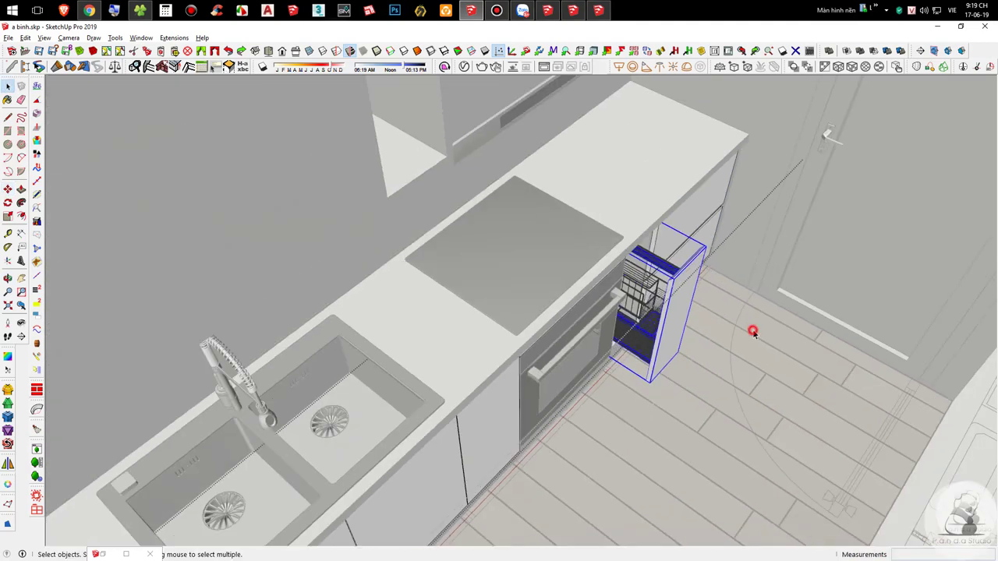
click(752, 332)
Step: Examine the partly open pull-out rack and the base cabinets from several angles, and select the cabinet fronts group
scroll(749, 327, down, 5)
middle_drag(749, 328, 581, 109)
scroll(651, 273, up, 6)
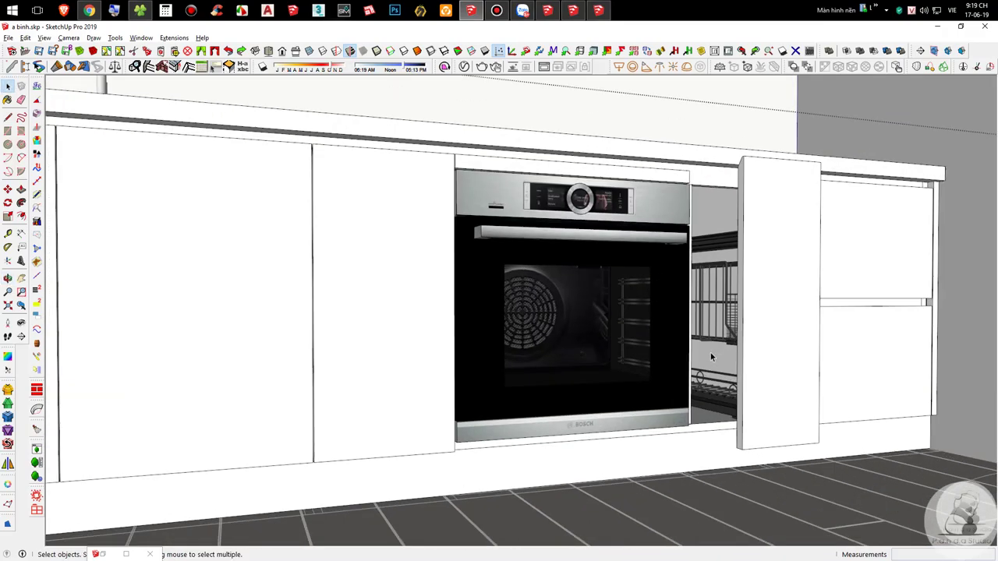
middle_drag(787, 247, 770, 362)
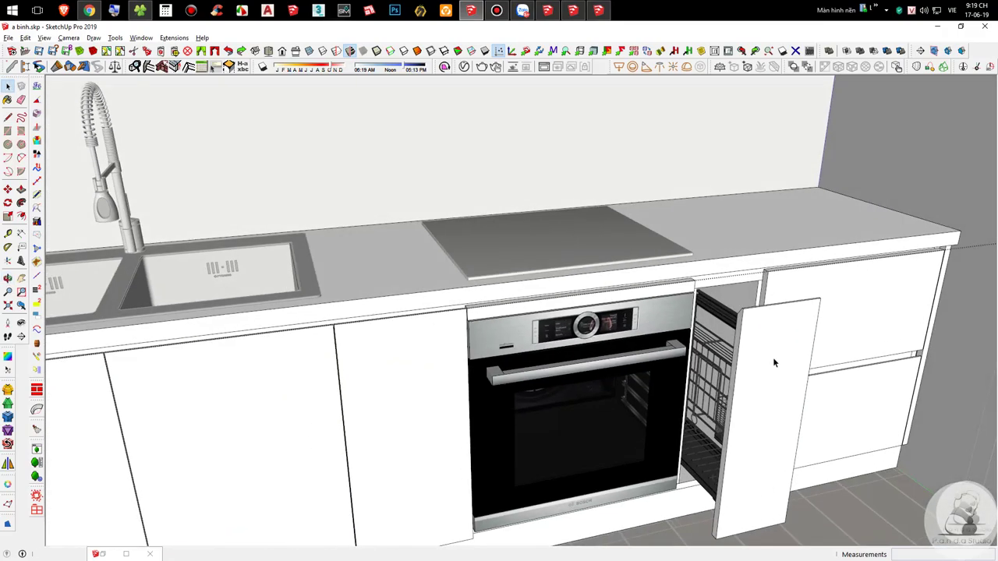
scroll(773, 358, down, 3)
middle_drag(445, 362, 541, 278)
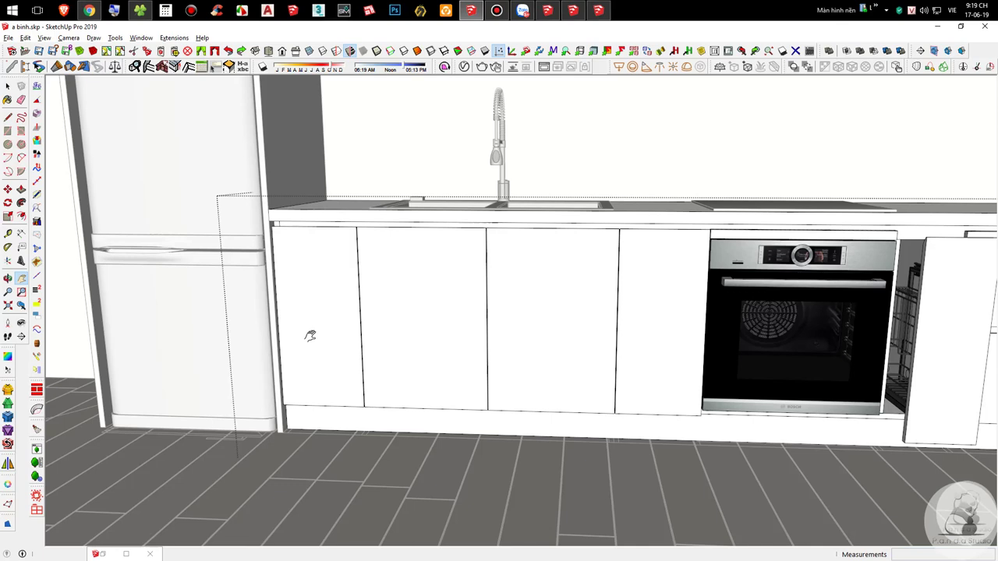
scroll(449, 303, down, 4)
key(space)
middle_drag(452, 303, 429, 556)
click(329, 436)
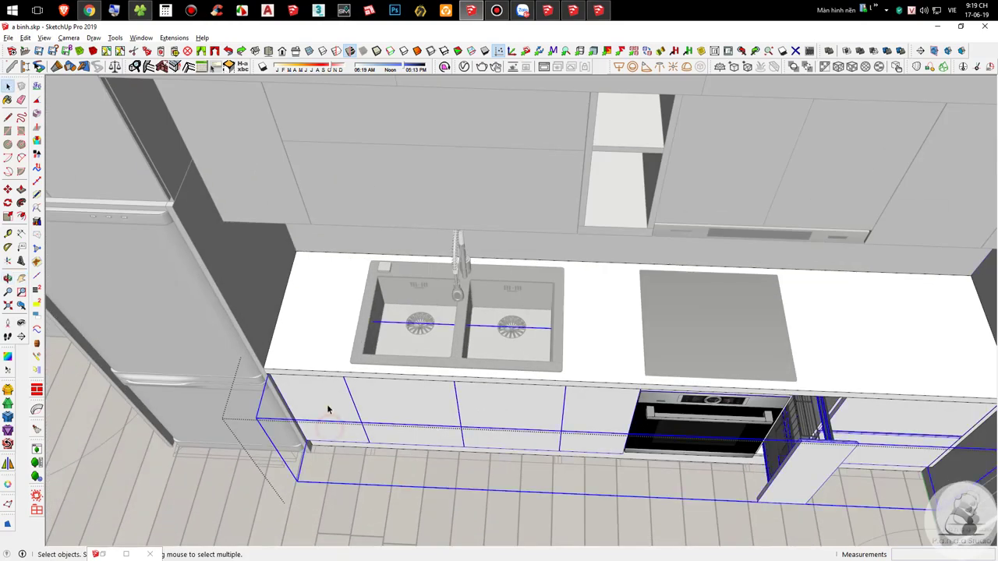
Step: Open the cabinet fronts group and move the base door beside the refrigerator outward from the cabinet
double_click(326, 406)
shift+middle_drag(327, 407, 547, 320)
scroll(547, 320, up, 3)
key(m)
click(487, 325)
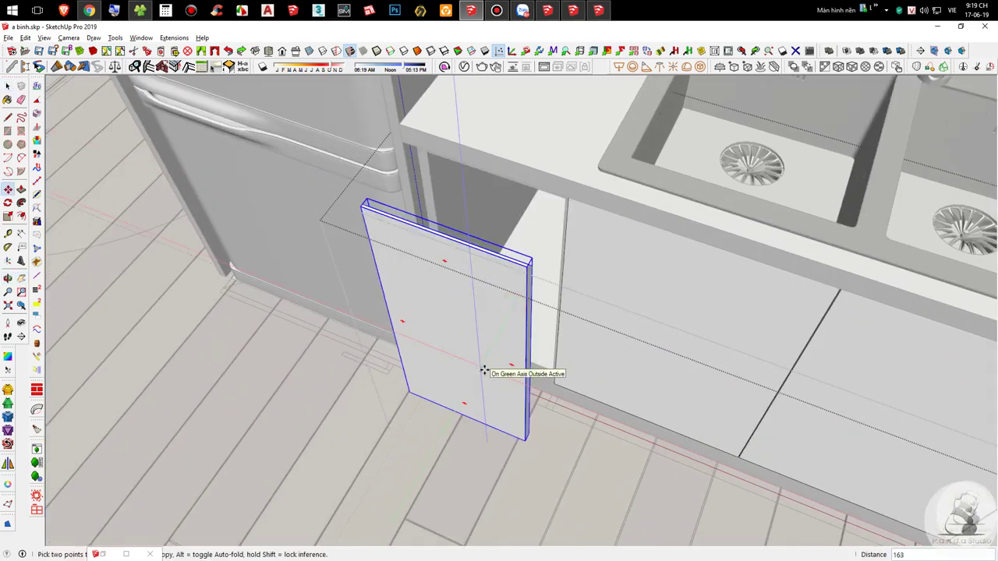
click(473, 383)
key(space)
Step: Paste the copied pull-out rack behind the moved-out door beside the refrigerator
middle_drag(531, 338, 164, 270)
key(i)
scroll(353, 227, up, 1)
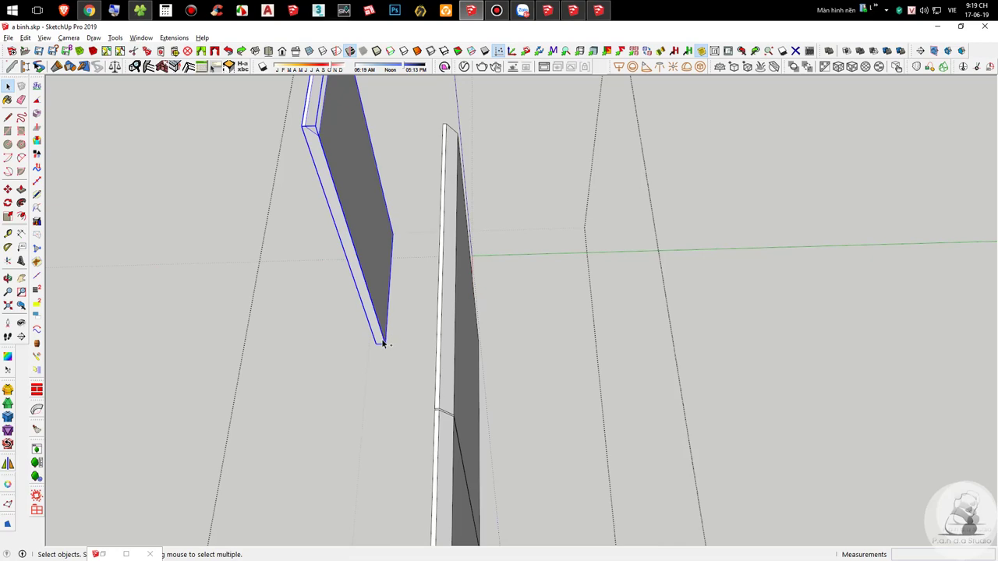
key(ctrl+v)
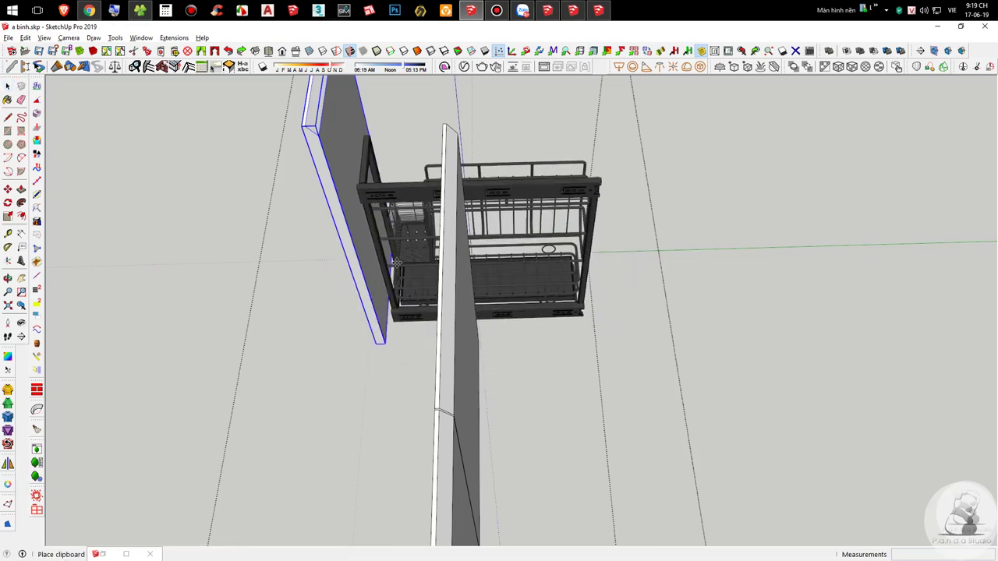
click(398, 262)
middle_drag(398, 261, 428, 352)
scroll(595, 183, down, 3)
key(z)
key(space)
scroll(476, 312, up, 3)
middle_drag(499, 273, 438, 378)
key(m)
click(463, 441)
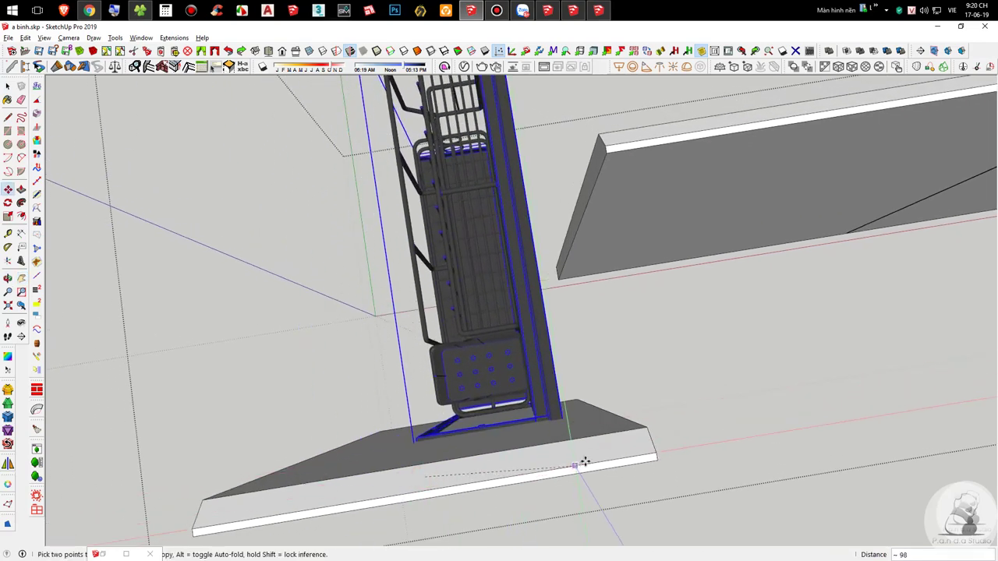
middle_drag(609, 441, 401, 245)
shift+middle_drag(400, 376, 433, 90)
middle_drag(512, 361, 593, 312)
shift+middle_drag(556, 418, 544, 109)
scroll(524, 303, up, 2)
middle_drag(523, 303, 448, 241)
scroll(466, 290, up, 2)
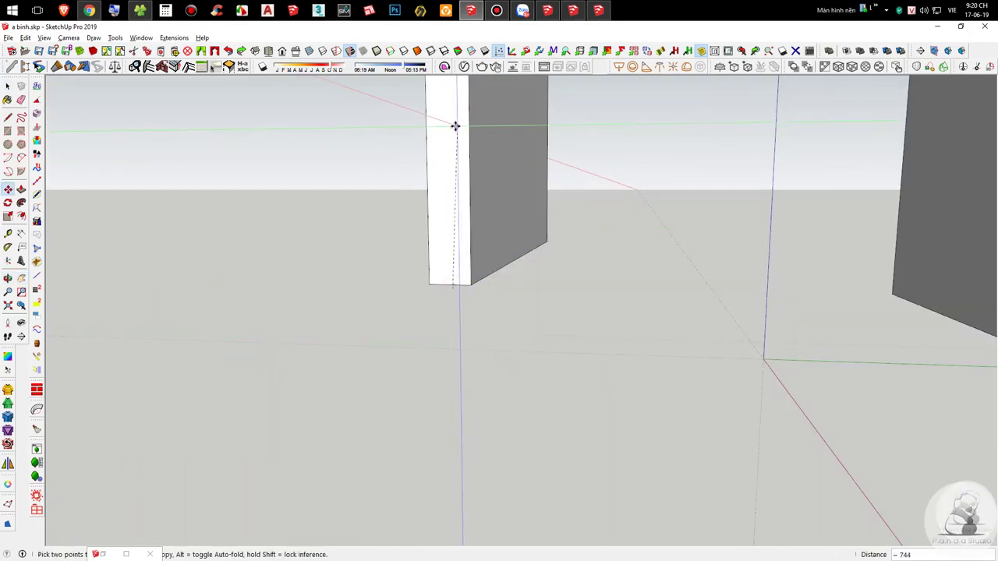
key(space)
Step: Move the pasted rack so its front end sits against the back of the moved-out door
key(m)
click(558, 360)
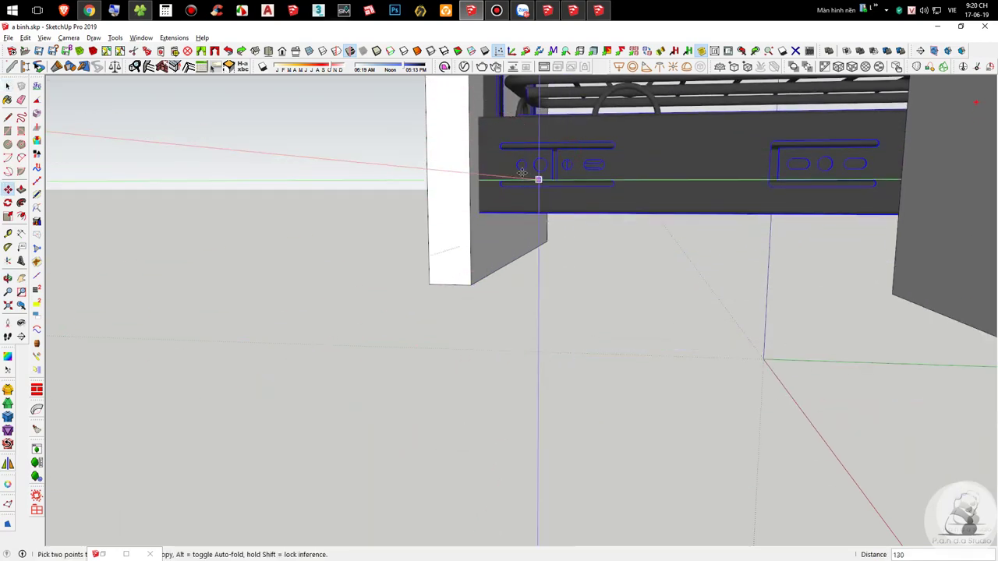
scroll(517, 185, up, 3)
click(544, 224)
key(space)
middle_drag(633, 255, 675, 397)
scroll(675, 398, down, 6)
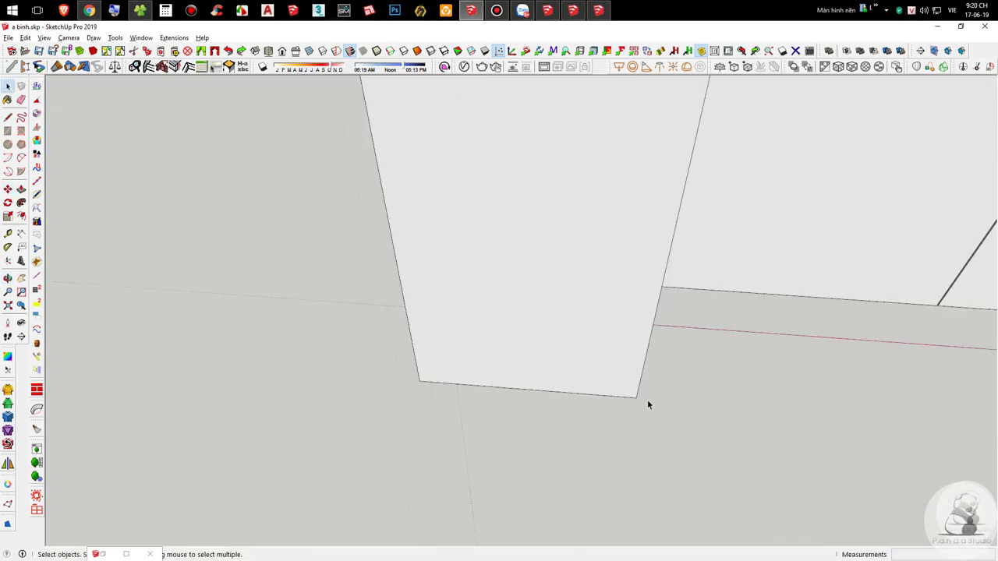
Step: Leave the cabinet fronts group and examine both pull-out racks in the whole kitchen
middle_drag(406, 305, 377, 366)
click(377, 367)
scroll(369, 320, down, 3)
middle_drag(369, 320, 775, 222)
shift+middle_drag(776, 222, 552, 318)
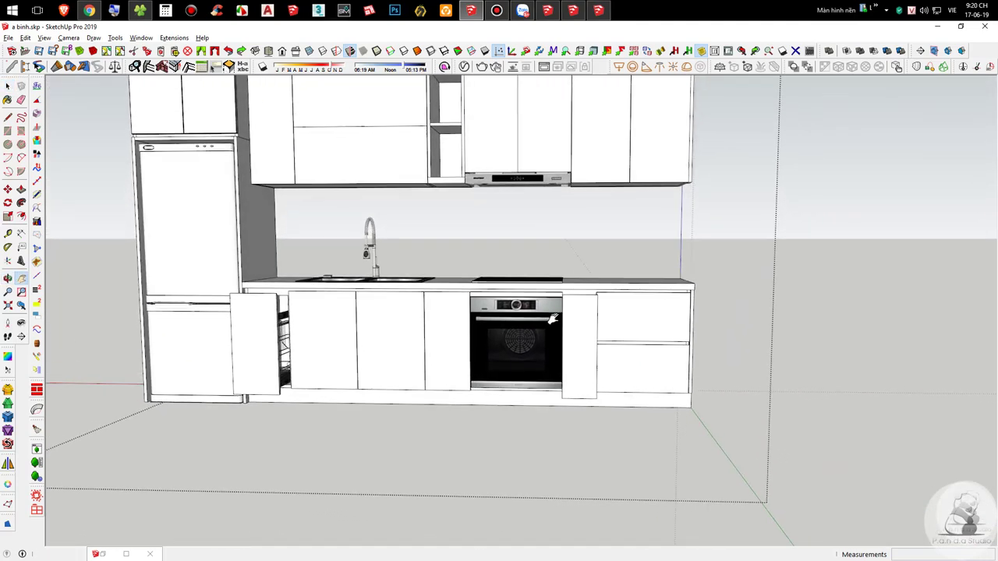
middle_drag(519, 339, 548, 426)
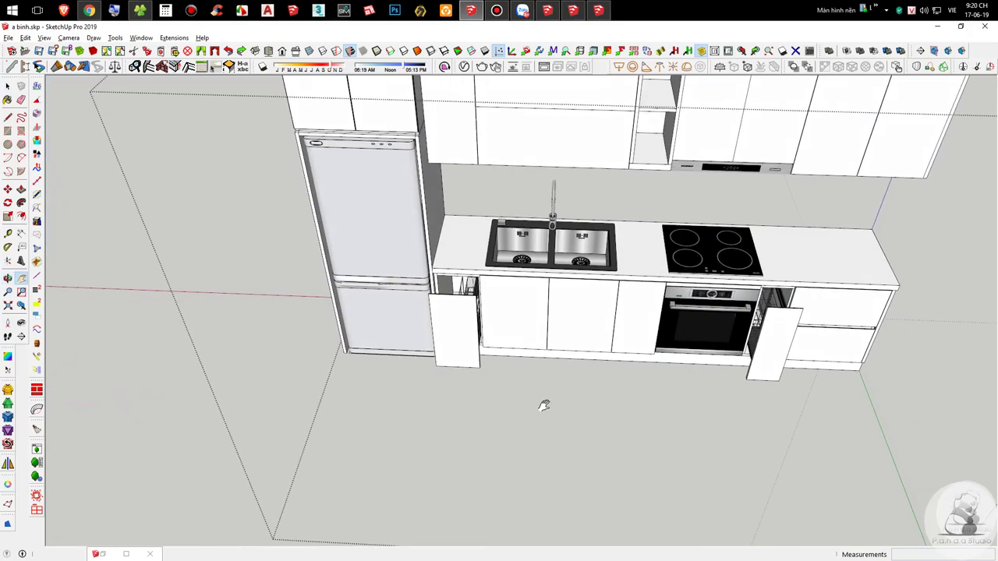
Step: Rotate the second sink cabinet door 30 degrees open about its vertical edge inside the fronts group, and leave the group
scroll(582, 309, up, 4)
double_click(582, 307)
middle_drag(583, 292, 618, 355)
scroll(619, 355, up, 3)
click(625, 349)
scroll(678, 312, up, 3)
double_click(642, 333)
click(641, 334)
scroll(684, 270, up, 3)
key(q)
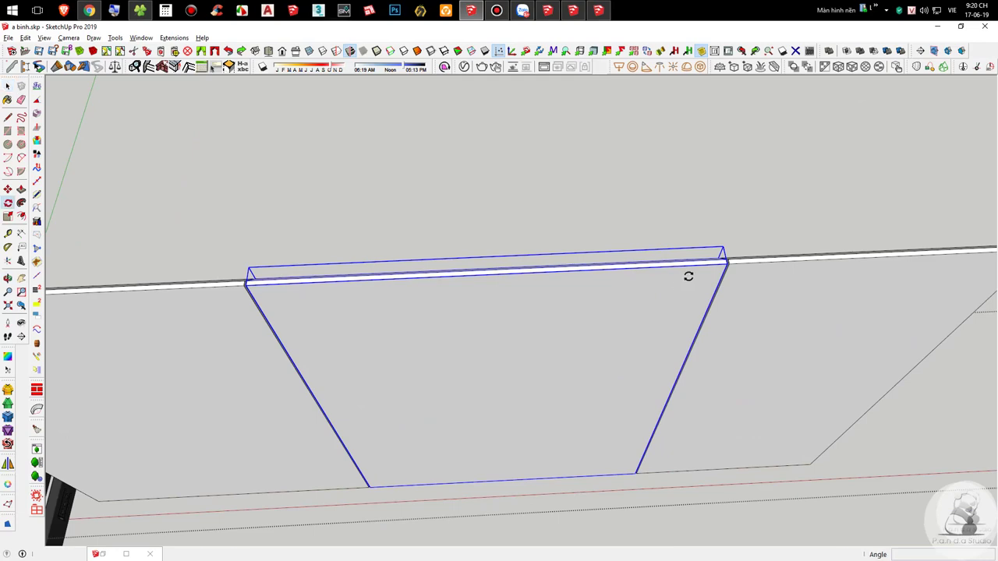
scroll(686, 279, up, 2)
click(736, 263)
scroll(736, 263, down, 3)
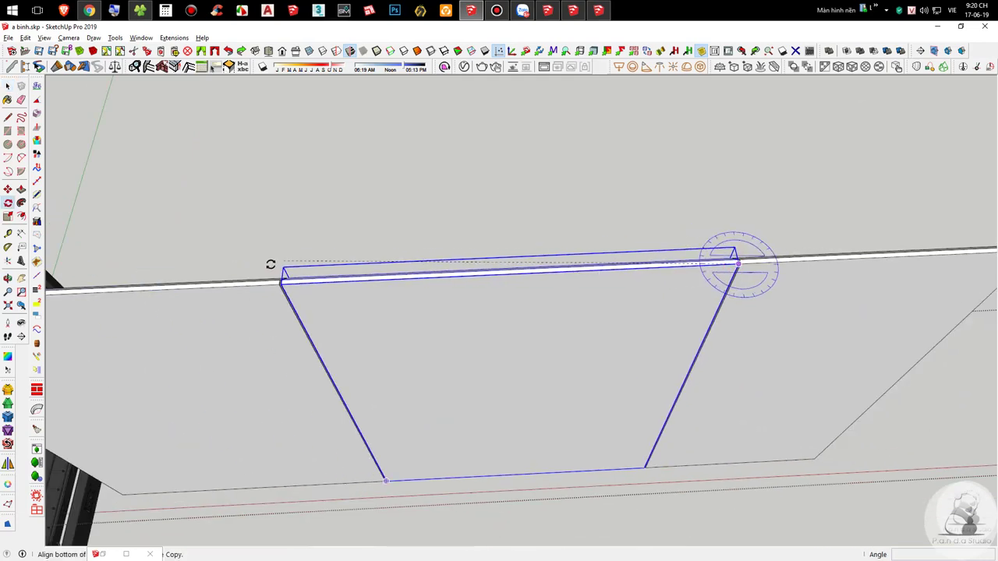
click(286, 284)
middle_drag(325, 485, 418, 425)
click(510, 313)
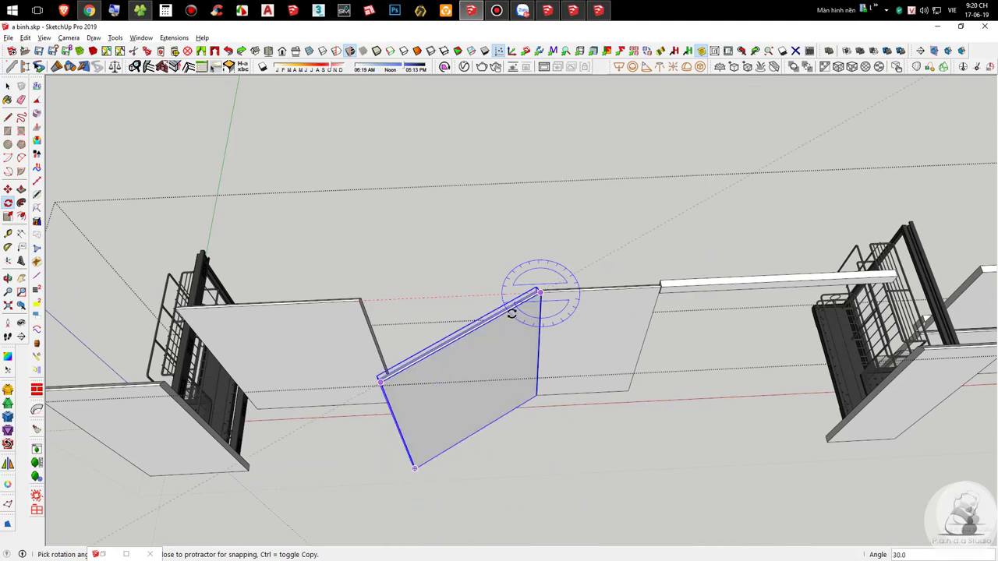
key(space)
scroll(612, 312, down, 3)
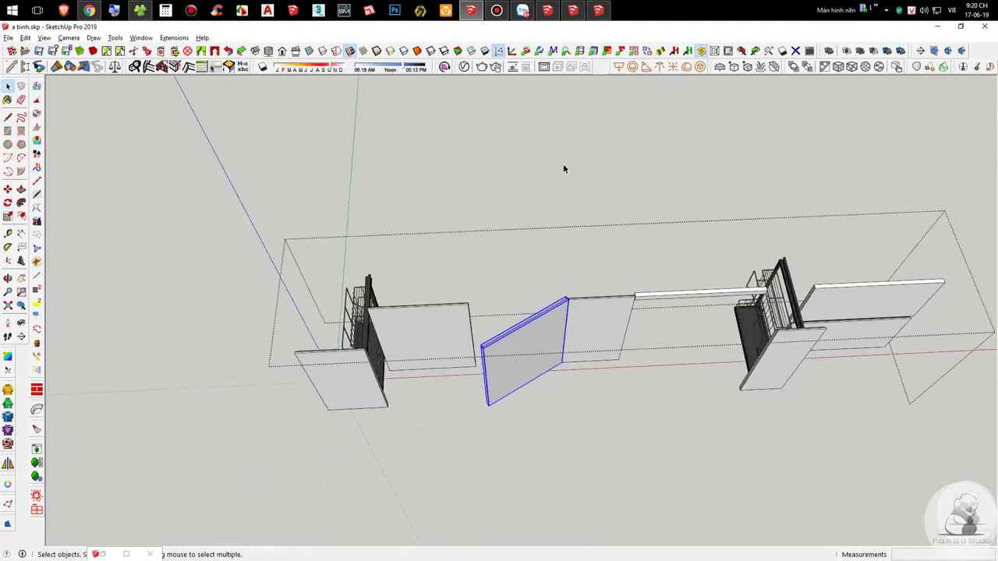
click(556, 154)
click(561, 158)
Step: Return to the whole apartment model and delete the object picked in front of the kitchen
middle_drag(631, 391, 667, 261)
scroll(689, 396, down, 2)
double_click(682, 418)
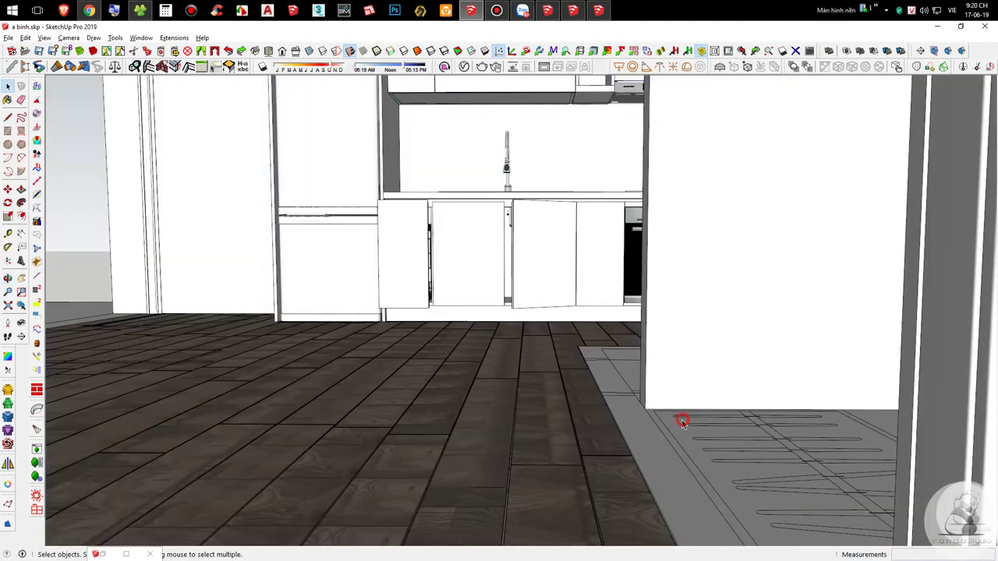
scroll(649, 434, down, 1)
click(541, 191)
middle_drag(506, 204, 567, 365)
scroll(477, 362, down, 3)
middle_drag(473, 361, 522, 394)
click(477, 379)
key(Delete)
key(b)
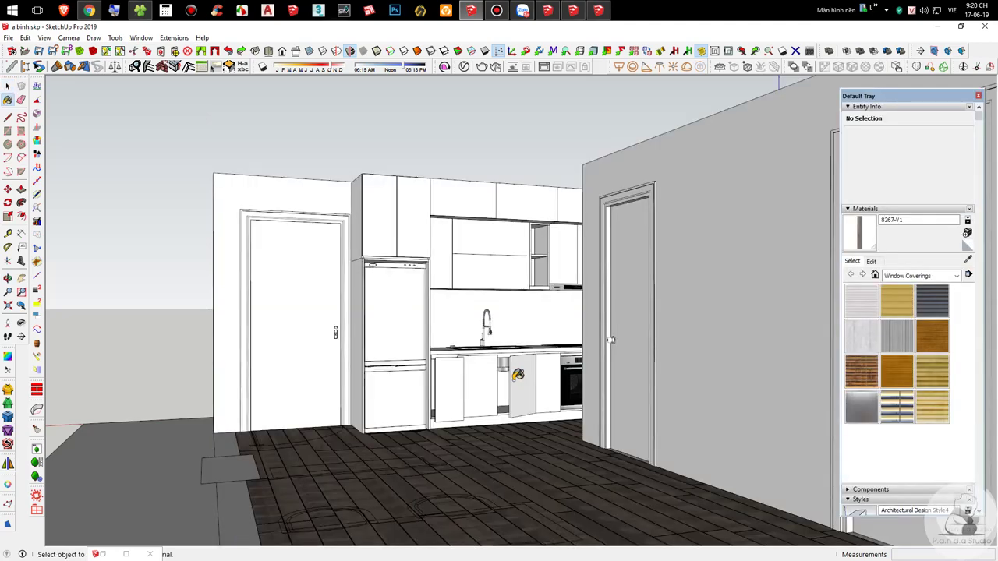
scroll(518, 375, up, 3)
key(space)
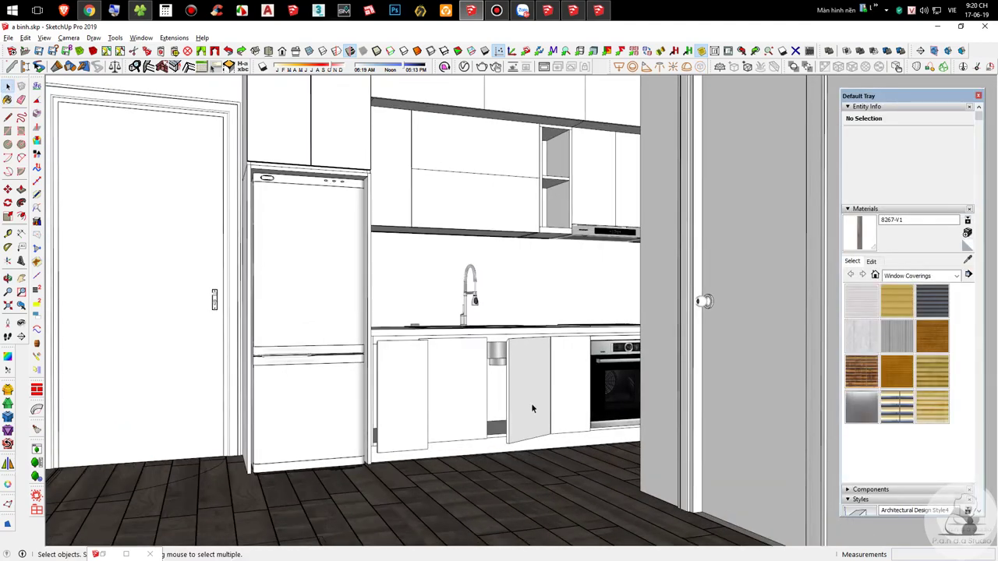
Step: Frame the kitchen with its open doors and racks from inside the room, and close the tray
key(q)
drag(443, 378, 484, 374)
key(h)
drag(401, 362, 510, 360)
scroll(467, 382, up, 2)
middle_drag(465, 382, 496, 400)
scroll(496, 398, up, 1)
mouse_move(454, 313)
mouse_down()
mouse_move(460, 336)
mouse_move(462, 314)
mouse_up()
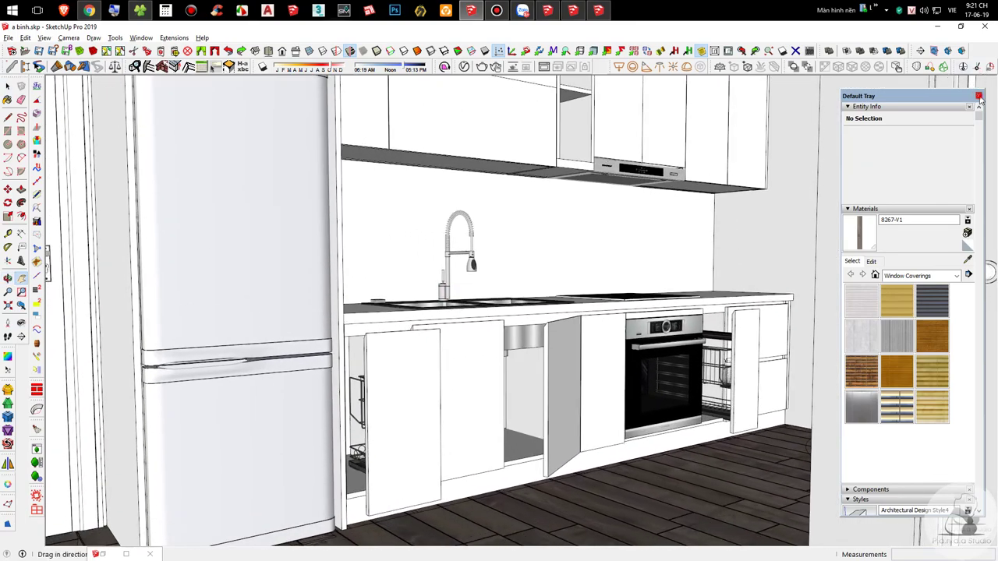
click(979, 96)
key(space)
scroll(491, 343, down, 2)
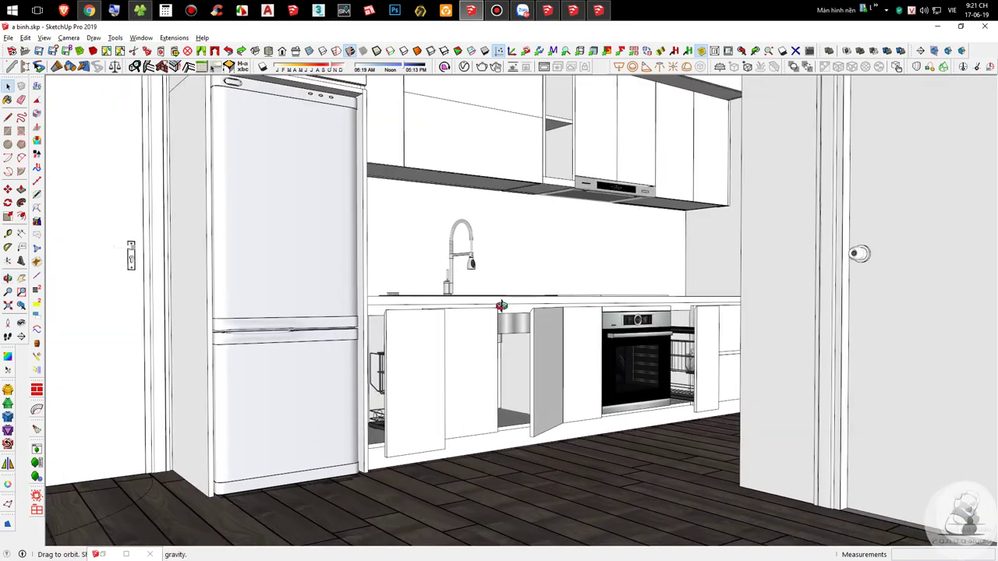
middle_drag(497, 305, 507, 310)
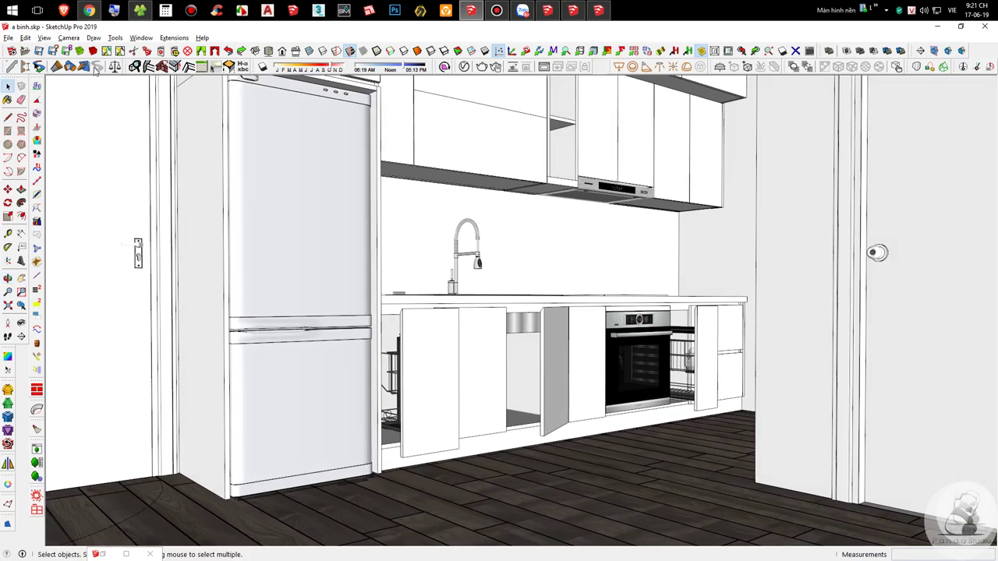
Step: Set the camera's eye height to 1000 with Look Around
click(68, 38)
click(301, 218)
key(ctrl+a)
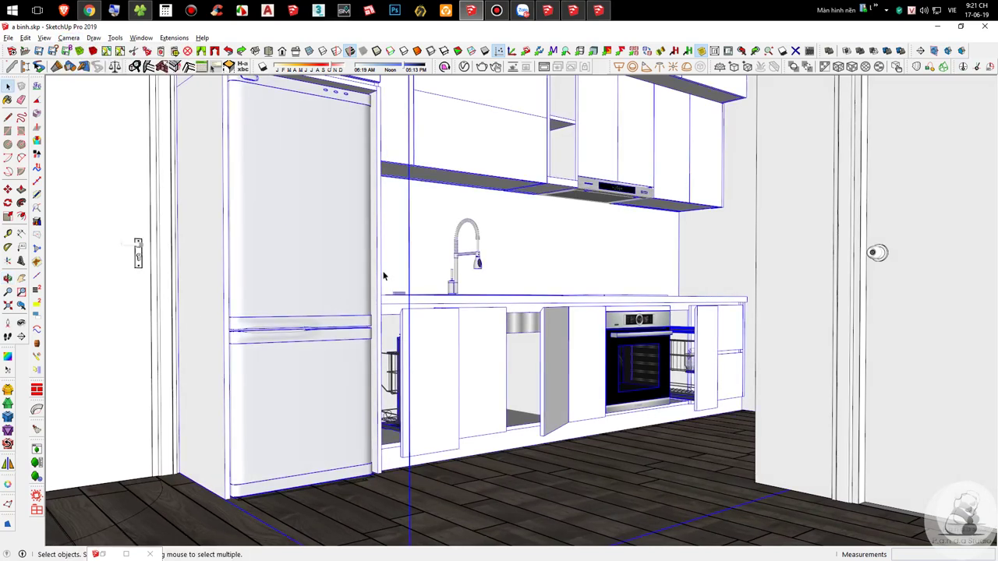
text(v1000)
key(Return)
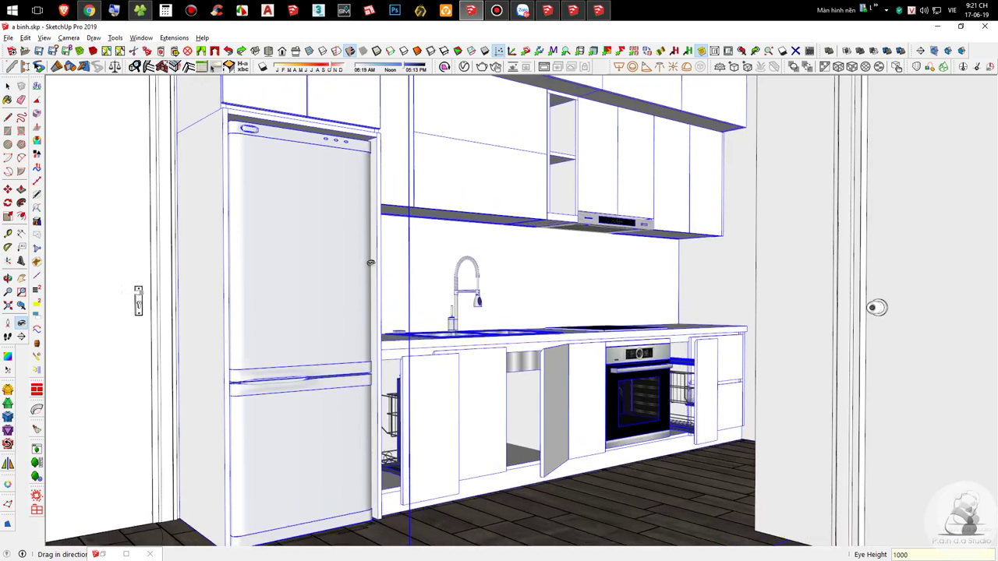
Step: Add a scene that stores the current kitchen view
click(68, 37)
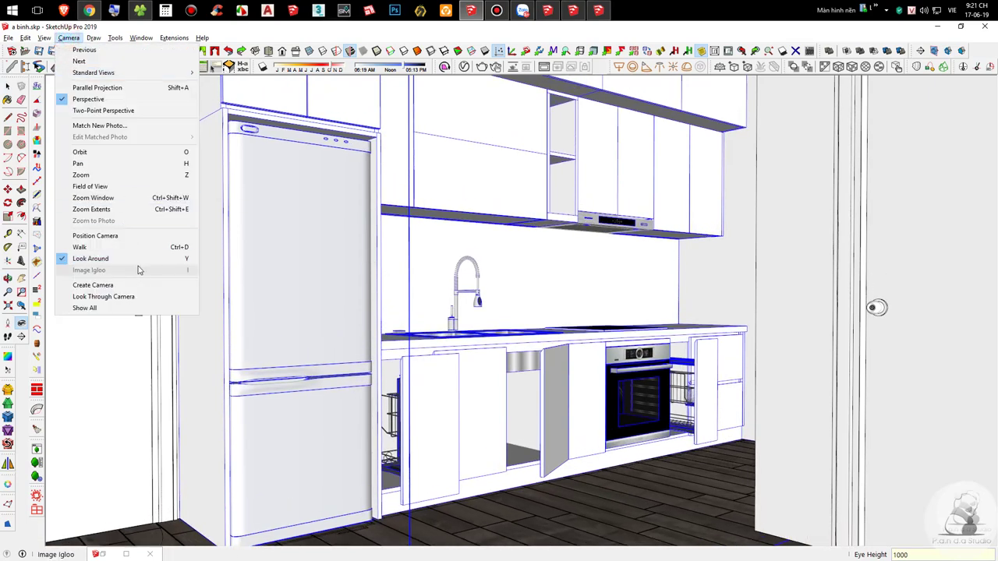
mouse_move(25, 38)
mouse_move(104, 211)
click(163, 212)
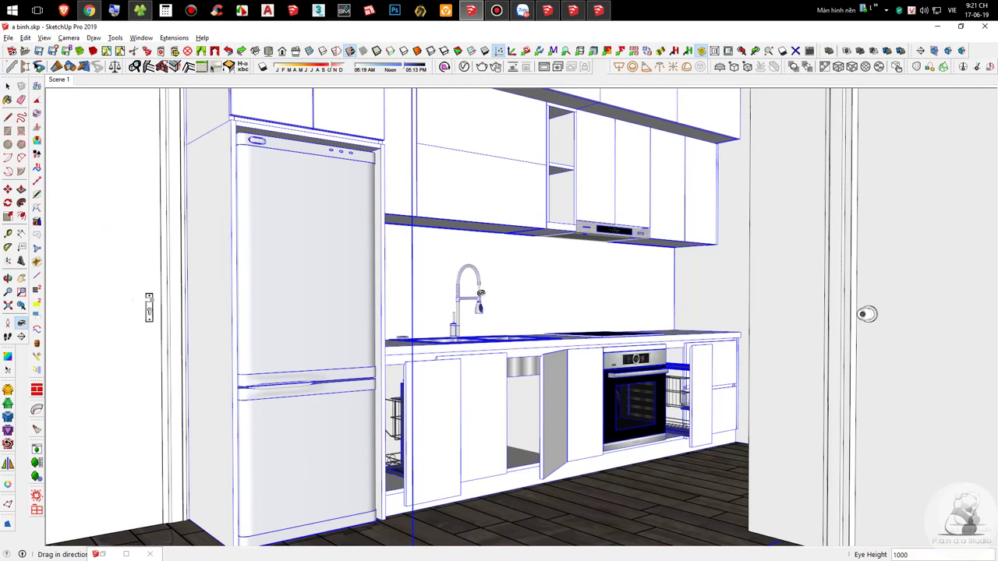
scroll(480, 293, down, 1)
key(space)
Step: Switch the camera to Two-Point Perspective and widen the kitchen view
click(21, 304)
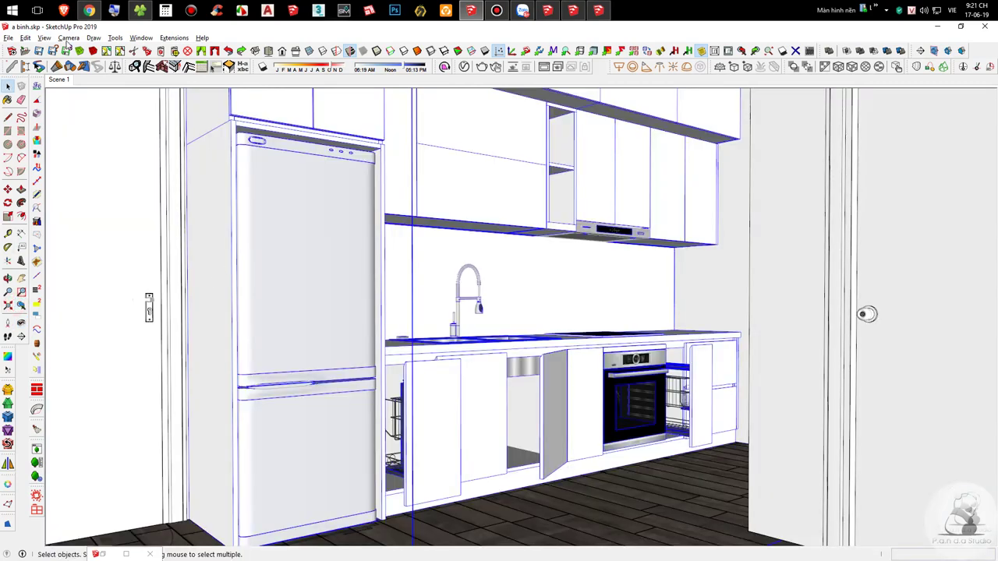
click(68, 38)
click(419, 139)
click(69, 37)
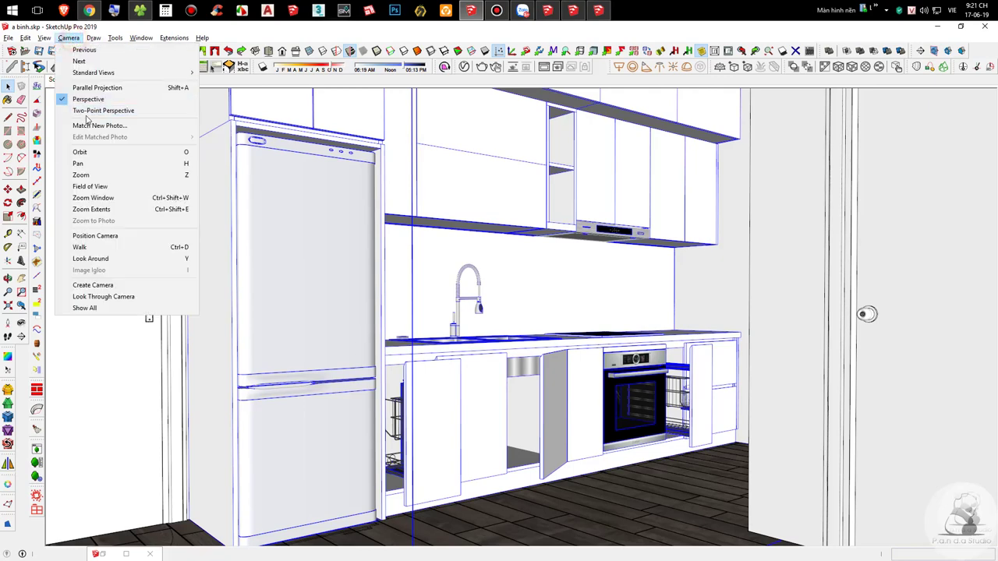
click(87, 110)
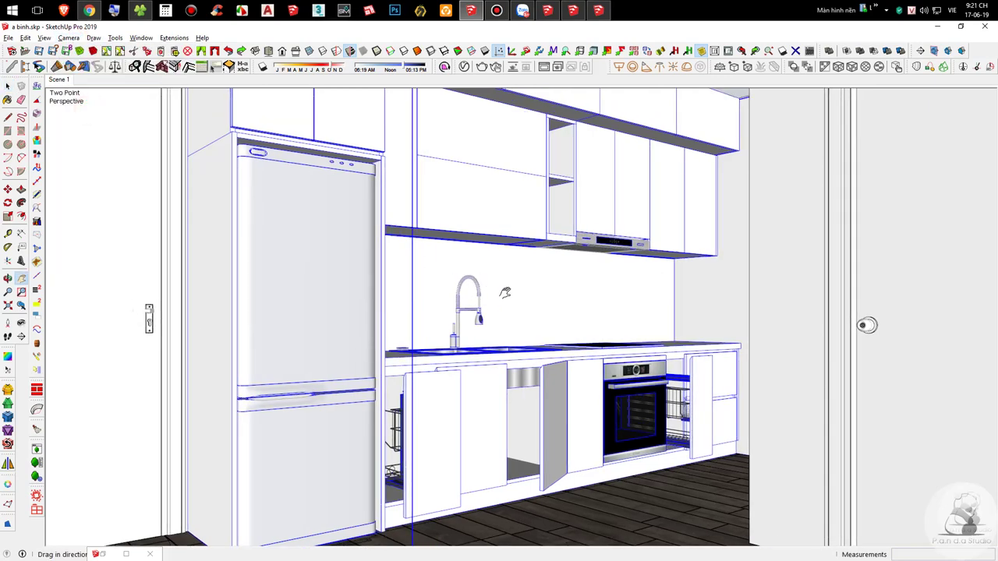
scroll(505, 292, down, 2)
key(space)
Step: Update Scene 1 with the two-point view, test it by recalling it from another viewpoint, and clear the selection
right_click(67, 81)
click(102, 123)
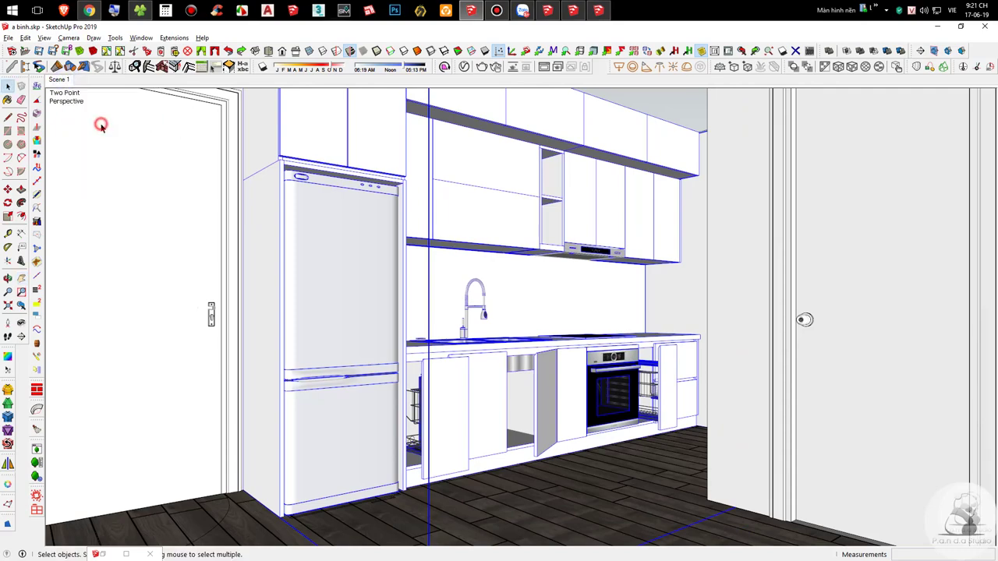
scroll(481, 410, down, 2)
middle_drag(381, 339, 232, 189)
click(58, 79)
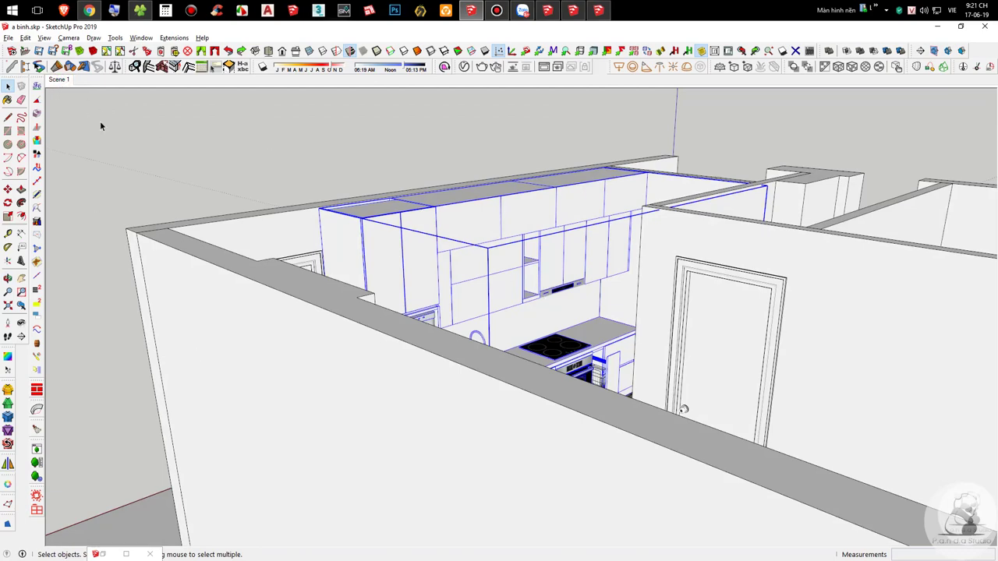
click(65, 80)
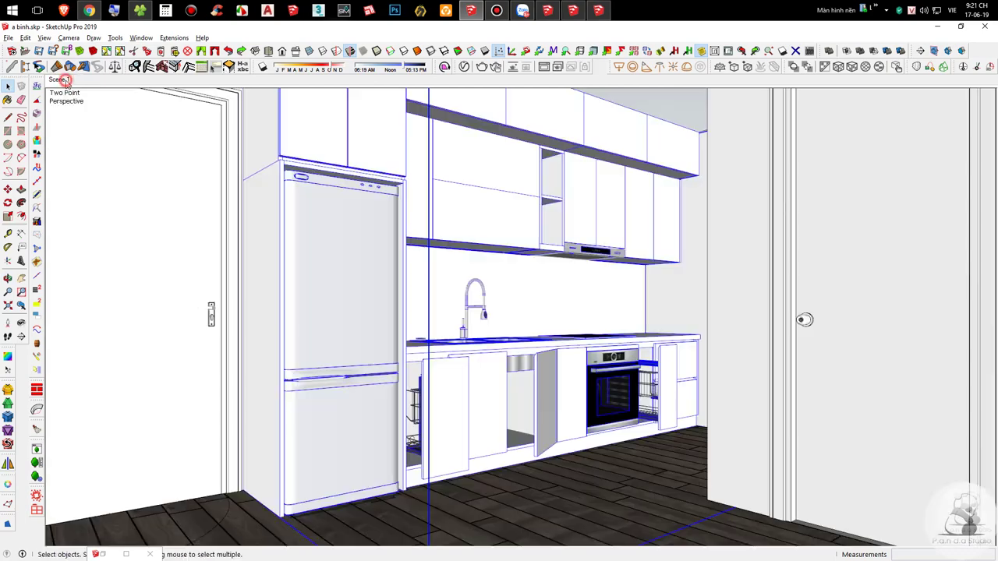
click(685, 119)
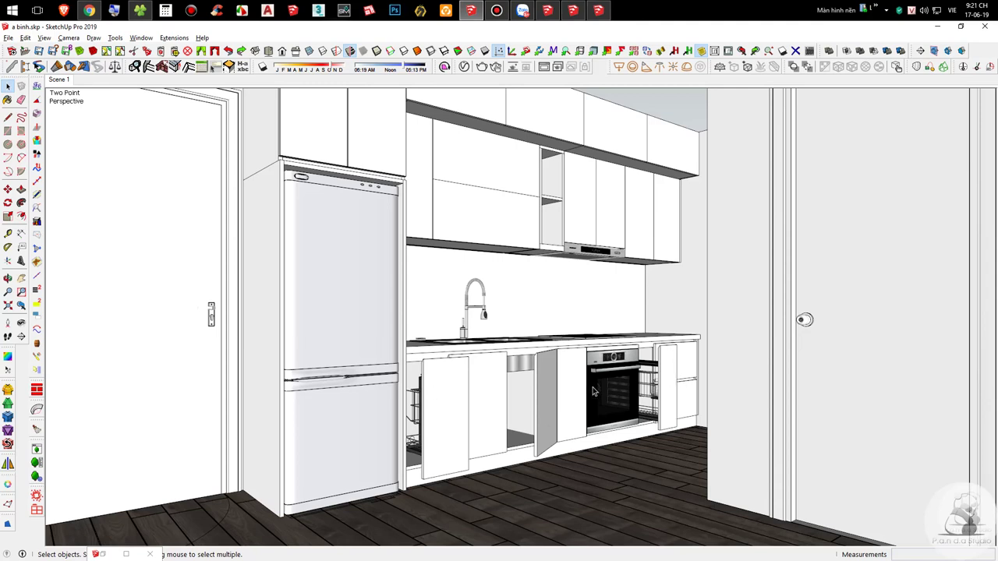
Step: Delete the human scale figure standing outside the apartment's corner
middle_drag(740, 338, 220, 311)
scroll(220, 311, down, 3)
middle_drag(438, 333, 490, 248)
click(600, 204)
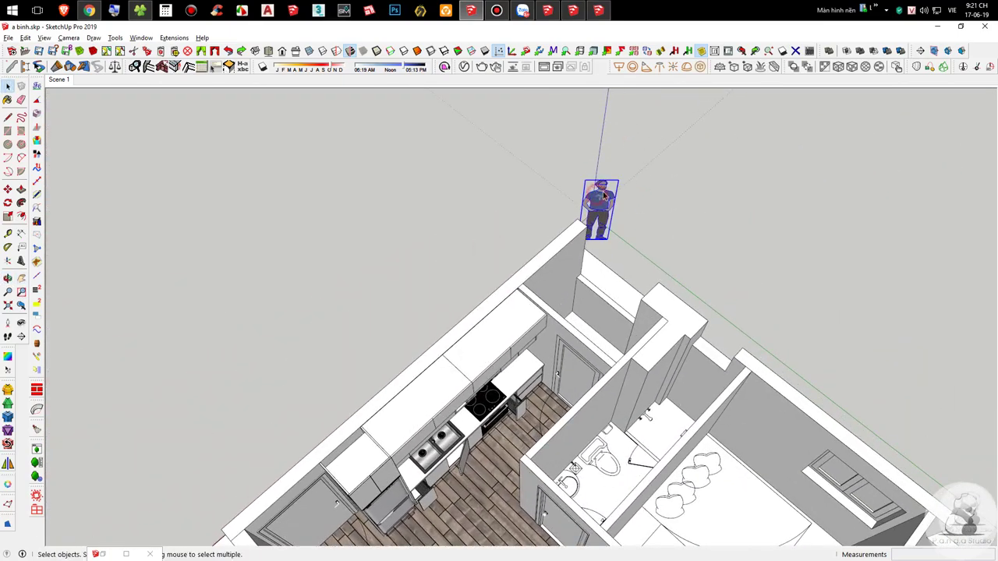
key(Delete)
Step: Examine the wood-floored living and dining area beyond the kitchen, including the furniture outlines on its floor
middle_drag(604, 229, 58, 507)
shift+middle_drag(471, 136, 328, 226)
scroll(499, 335, up, 3)
shift+middle_drag(545, 343, 441, 293)
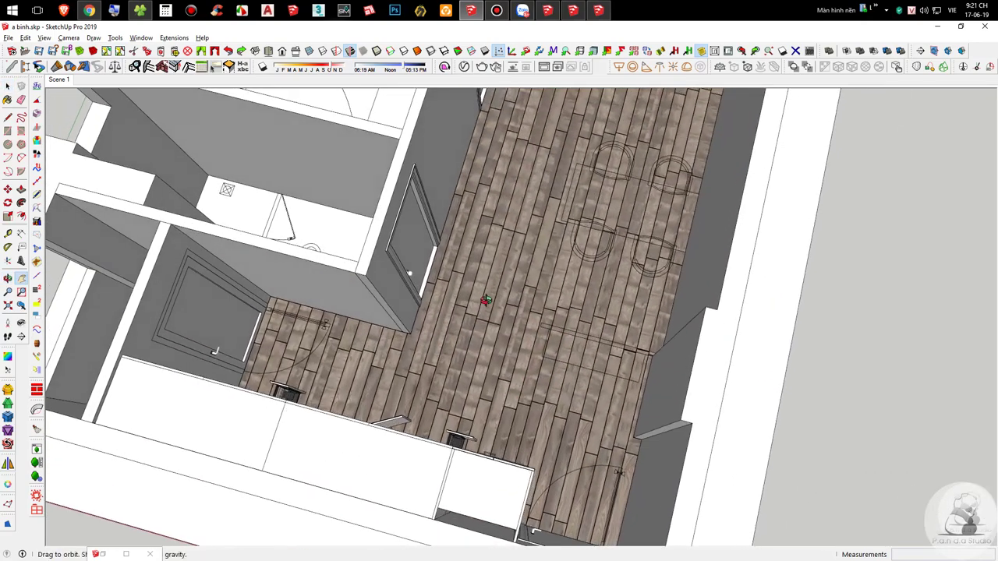
scroll(442, 293, up, 1)
middle_drag(608, 377, 601, 261)
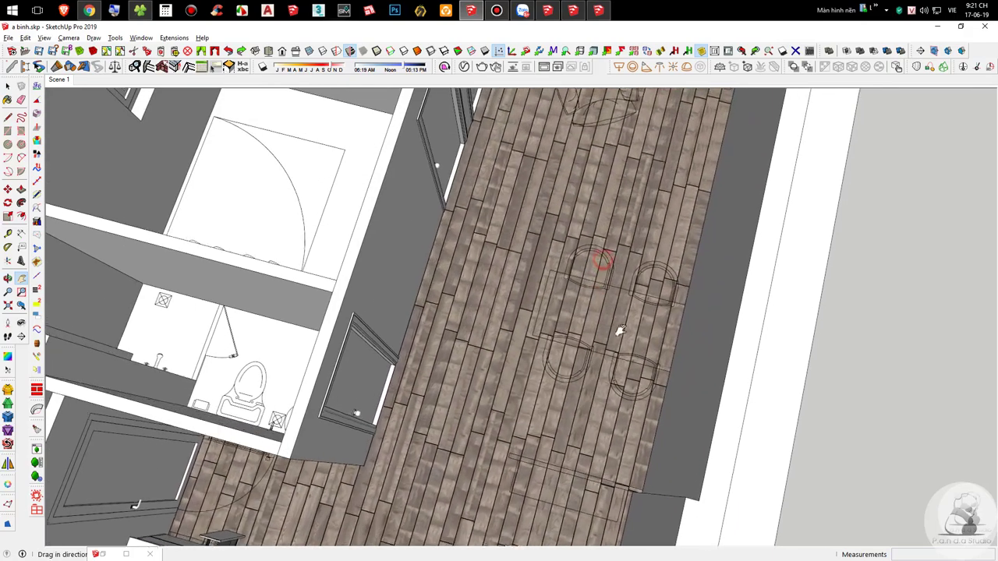
middle_drag(617, 392, 891, 322)
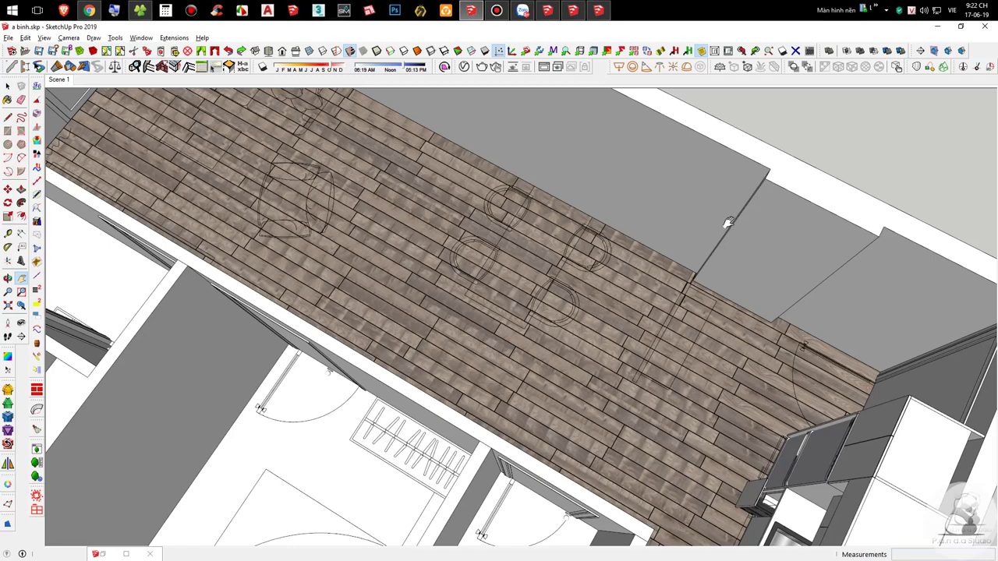
drag(517, 222, 621, 371)
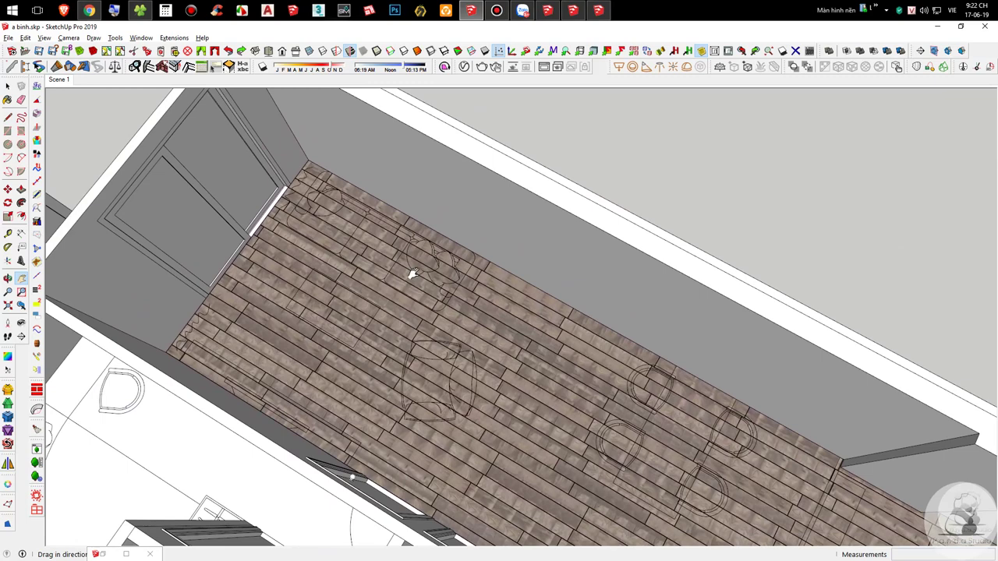
Step: Examine the living and dining area from both long sides, from above and towards the kitchen end
drag(424, 328, 494, 301)
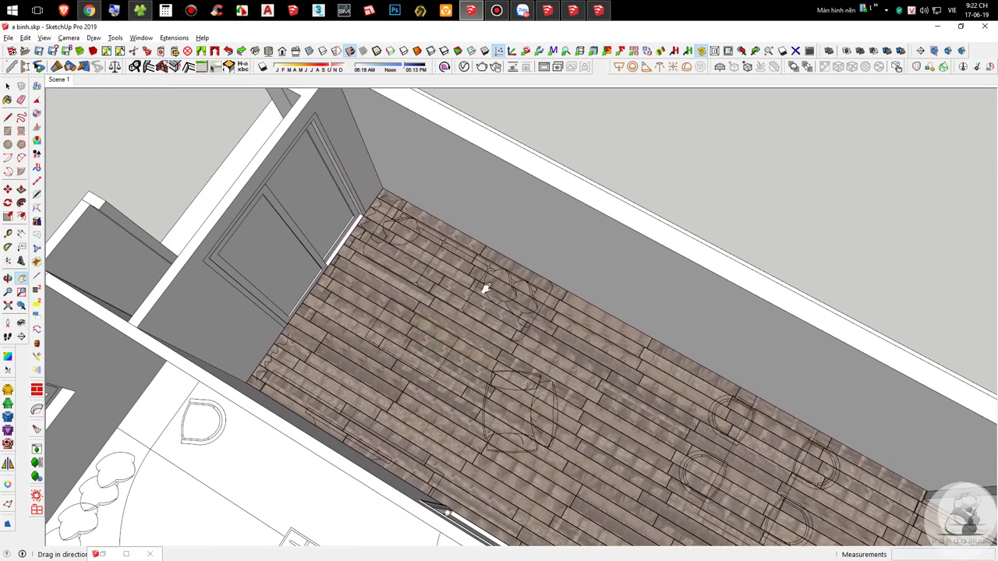
scroll(466, 275, down, 2)
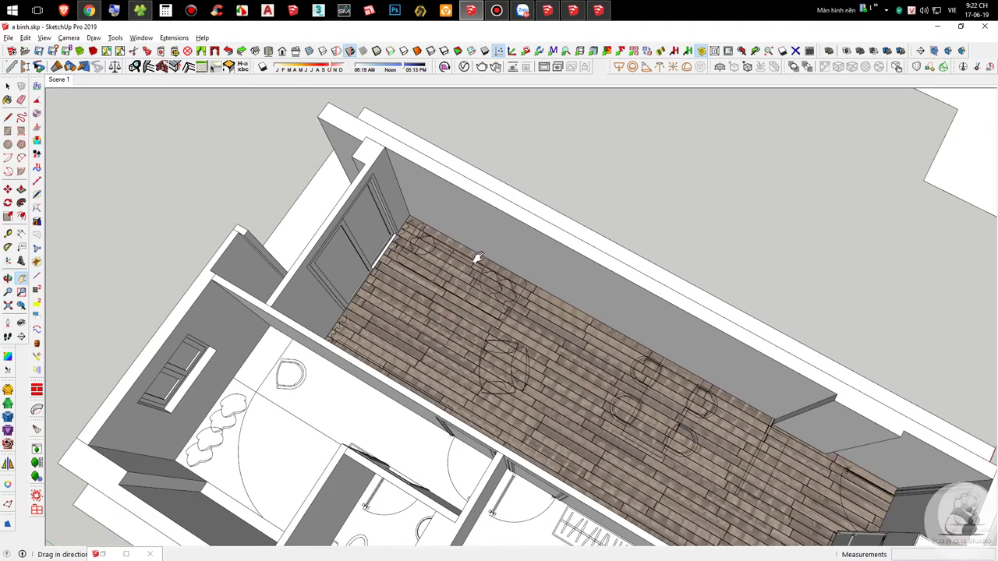
middle_drag(509, 282, 340, 283)
mouse_move(569, 276)
middle_down()
mouse_move(313, 281)
mouse_move(424, 291)
middle_up()
scroll(257, 339, up, 2)
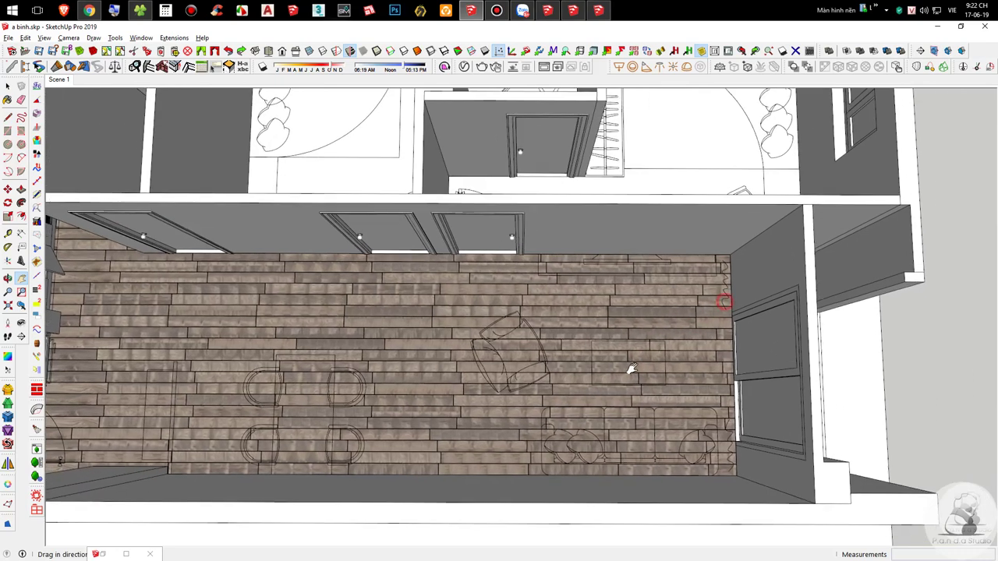
shift+middle_drag(723, 300, 630, 369)
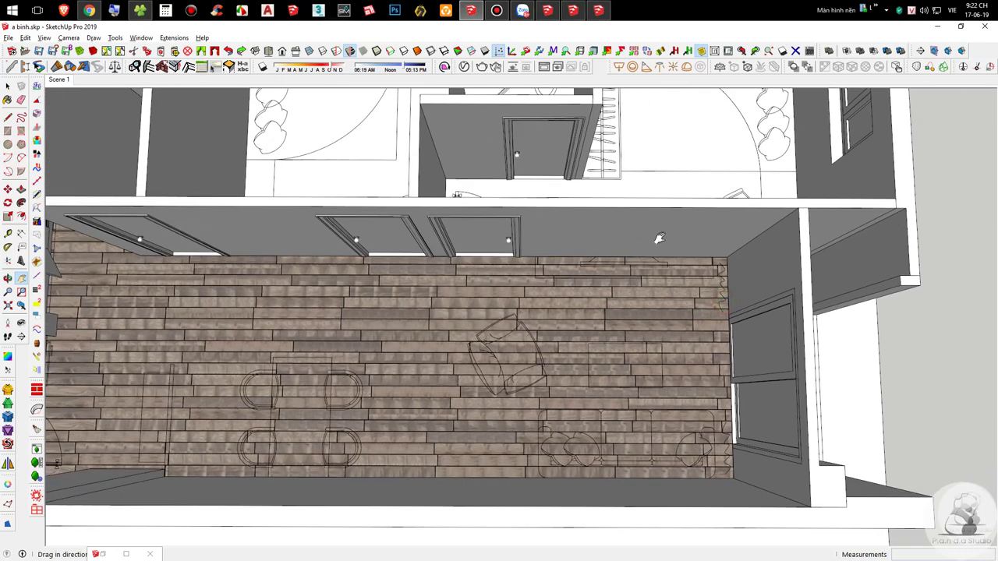
mouse_move(668, 258)
middle_down()
mouse_move(519, 361)
mouse_move(911, 289)
mouse_move(639, 203)
mouse_move(402, 178)
mouse_move(727, 228)
middle_up()
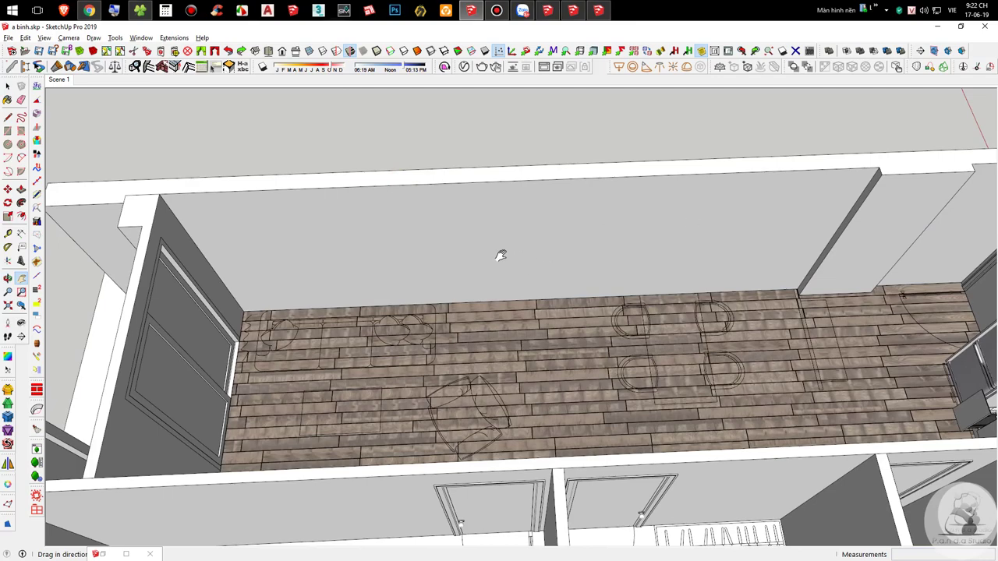
scroll(471, 265, down, 3)
middle_drag(534, 243, 602, 338)
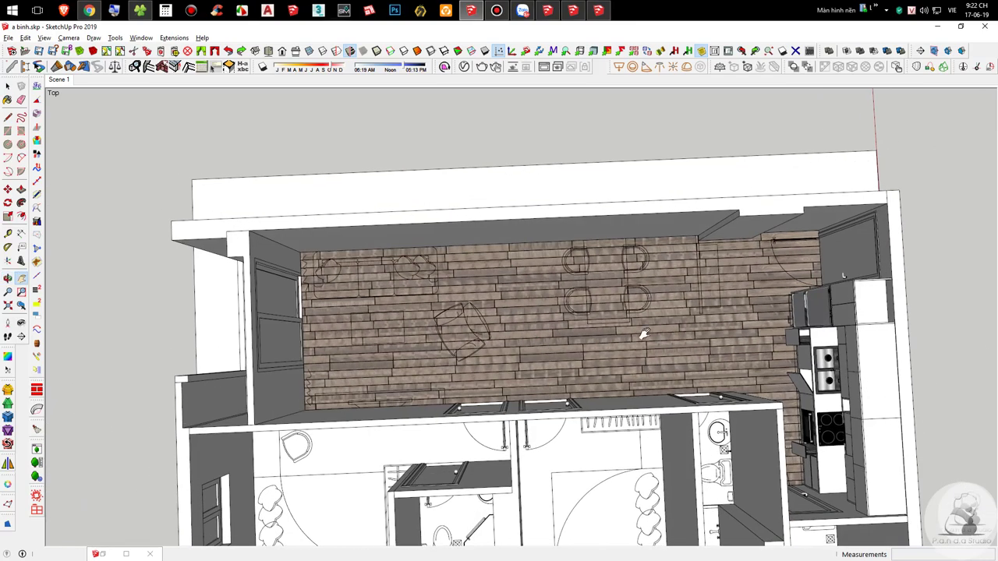
mouse_move(694, 288)
mouse_down()
mouse_move(559, 264)
mouse_move(497, 297)
mouse_up()
drag(436, 298, 566, 352)
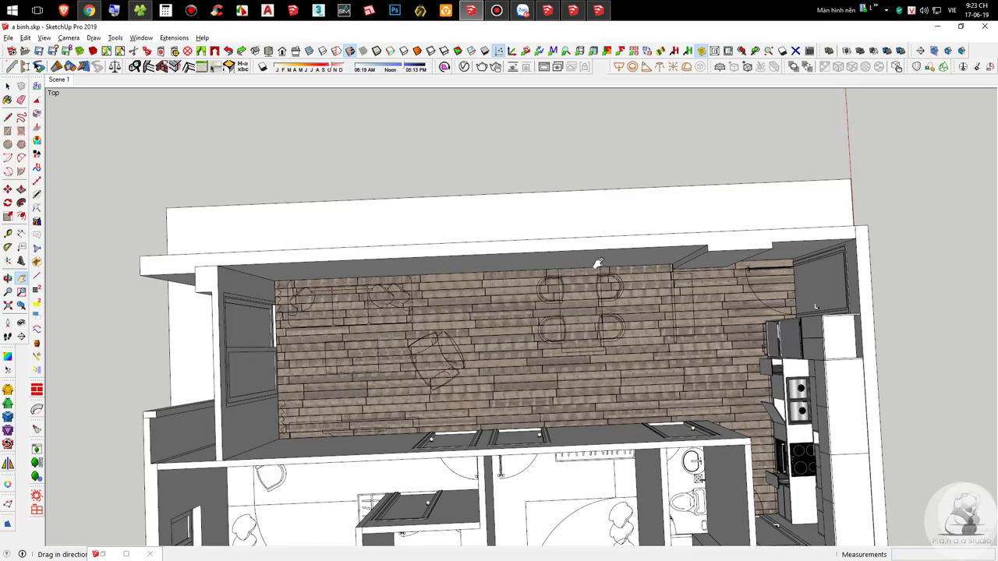
middle_drag(543, 442, 413, 312)
shift+middle_drag(413, 312, 501, 363)
scroll(397, 215, up, 4)
shift+middle_drag(397, 216, 422, 212)
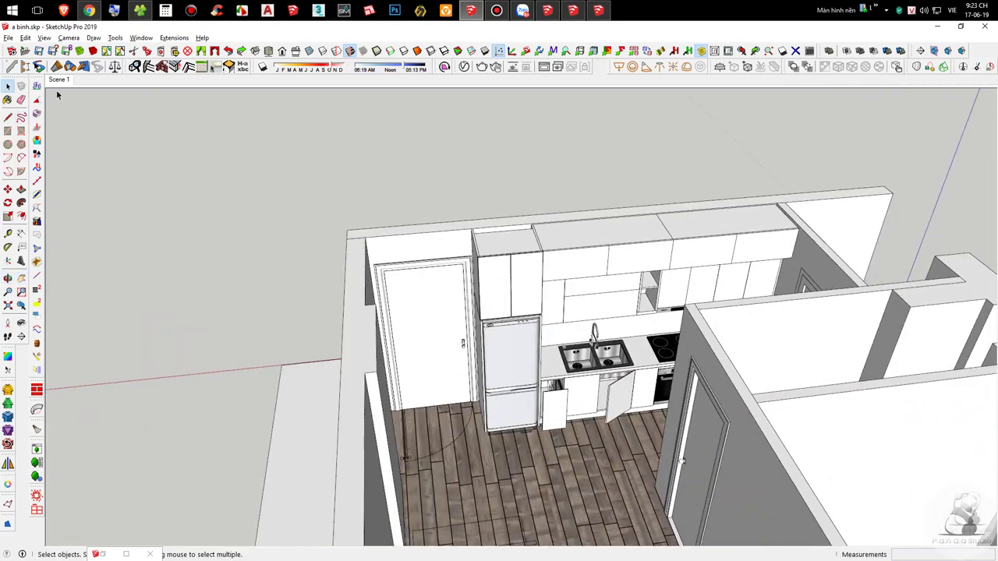
Step: Recall the Scene 1 kitchen view and save the model over a binh.skp in SketchUp Version 8 format
click(60, 79)
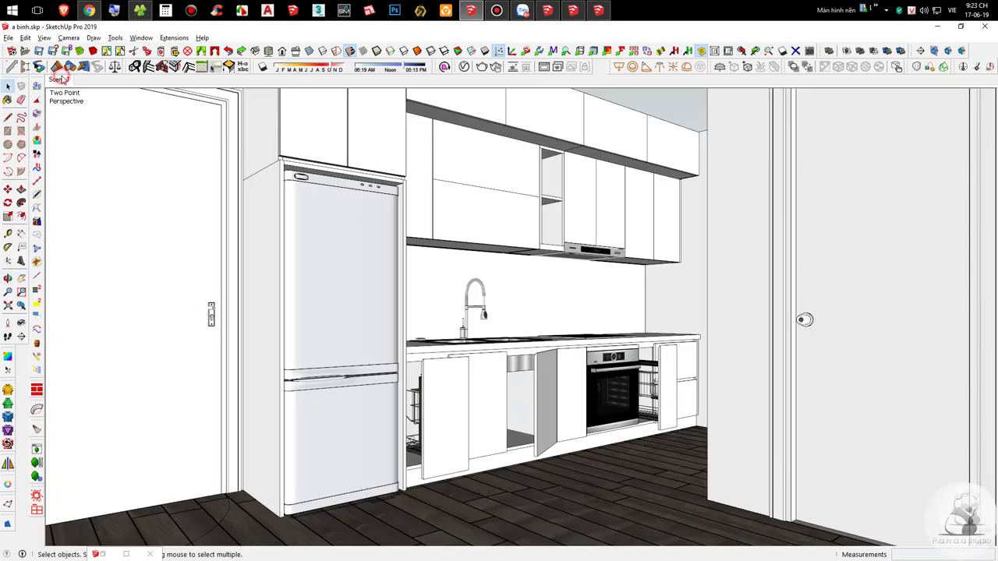
click(8, 37)
click(28, 99)
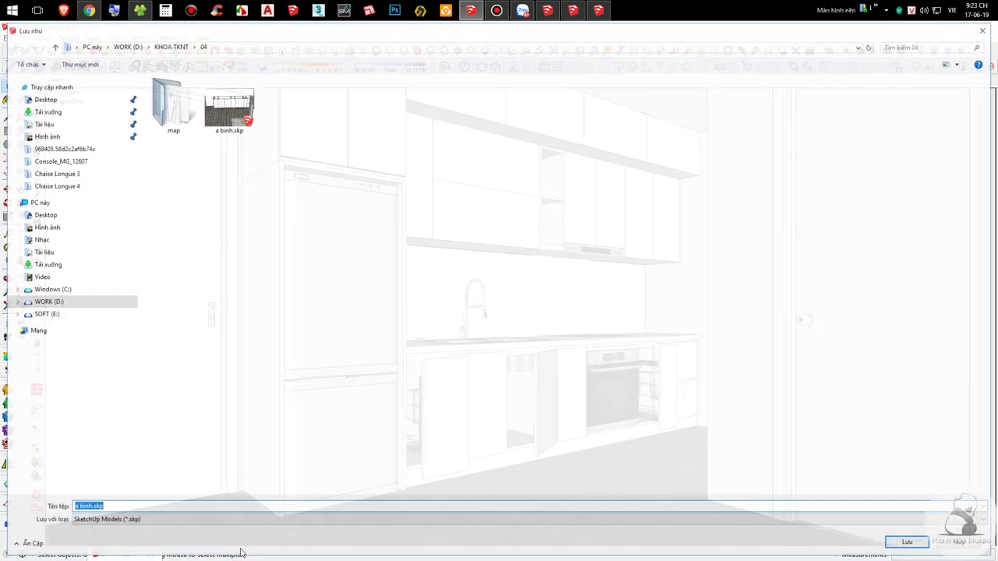
click(187, 520)
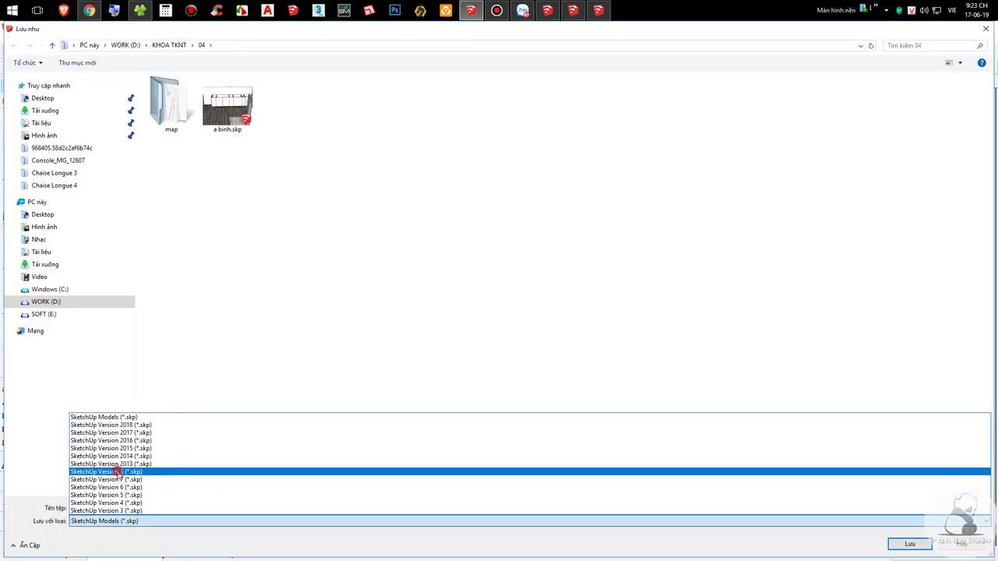
click(118, 472)
click(907, 544)
click(520, 296)
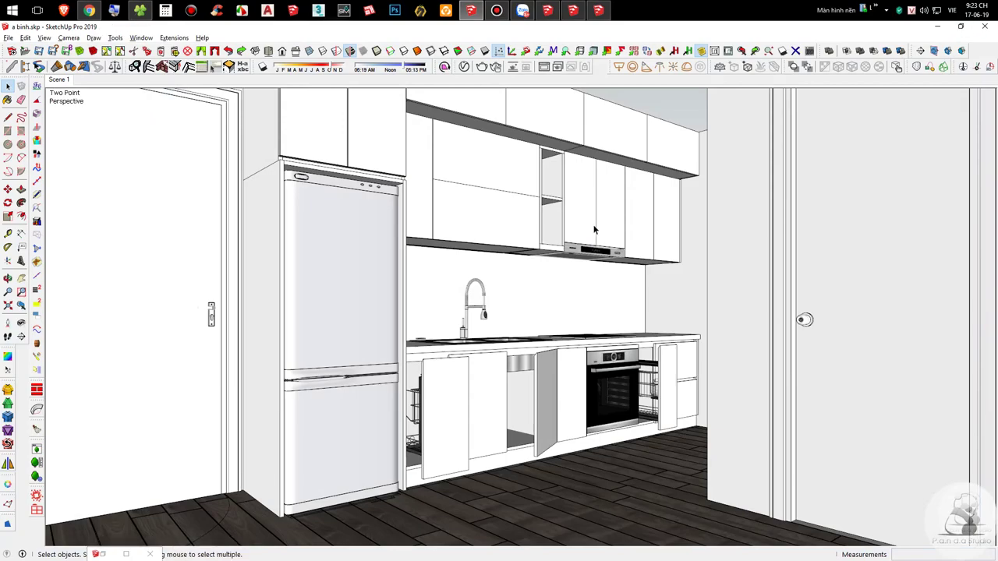
Step: Start drawing an RC_WALL member by points with the THANH GO 10 (W-10) profile and a height of 650
key(h)
middle_drag(606, 297, 405, 401)
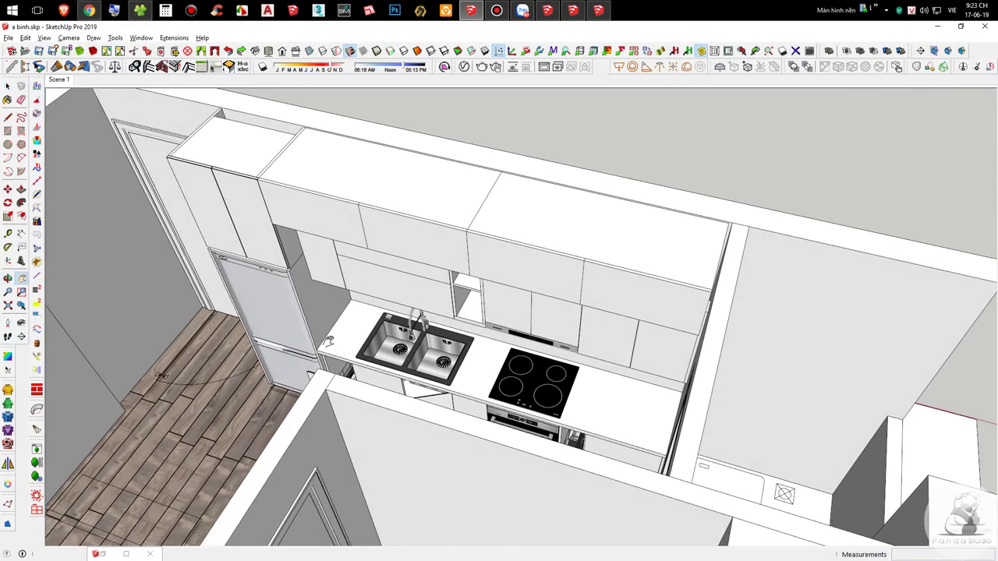
scroll(348, 317, up, 2)
drag(347, 317, 675, 405)
key(space)
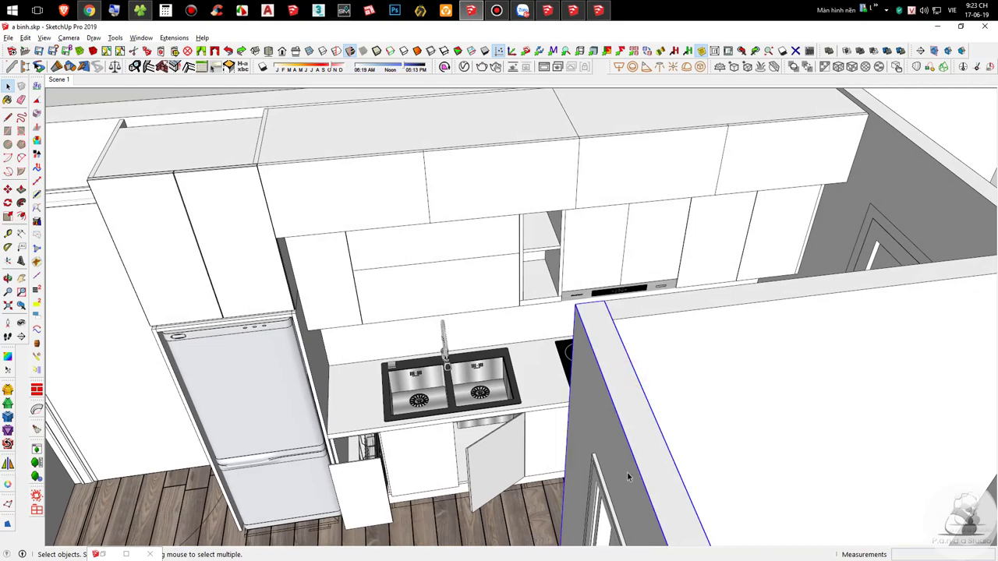
middle_drag(602, 473, 604, 304)
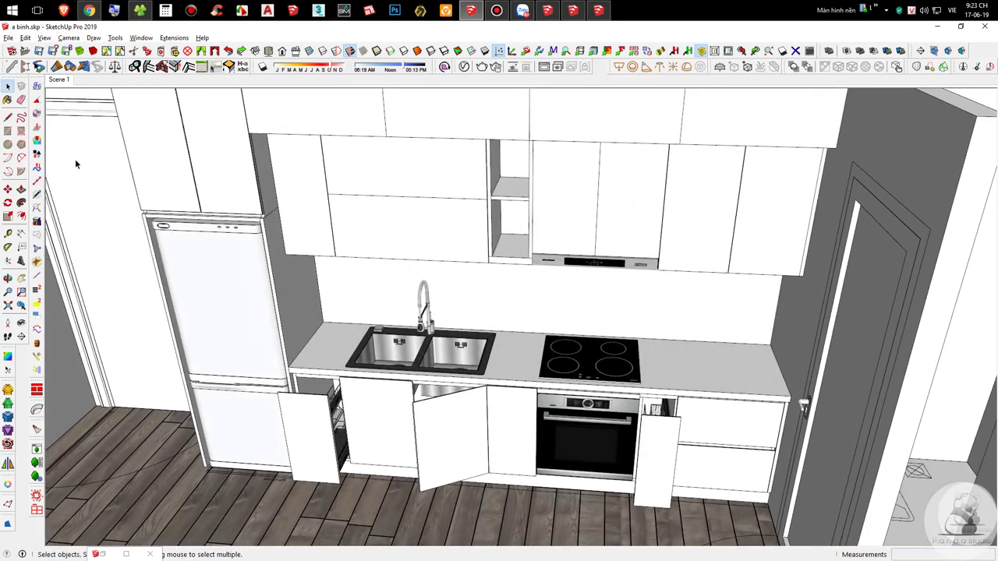
click(103, 553)
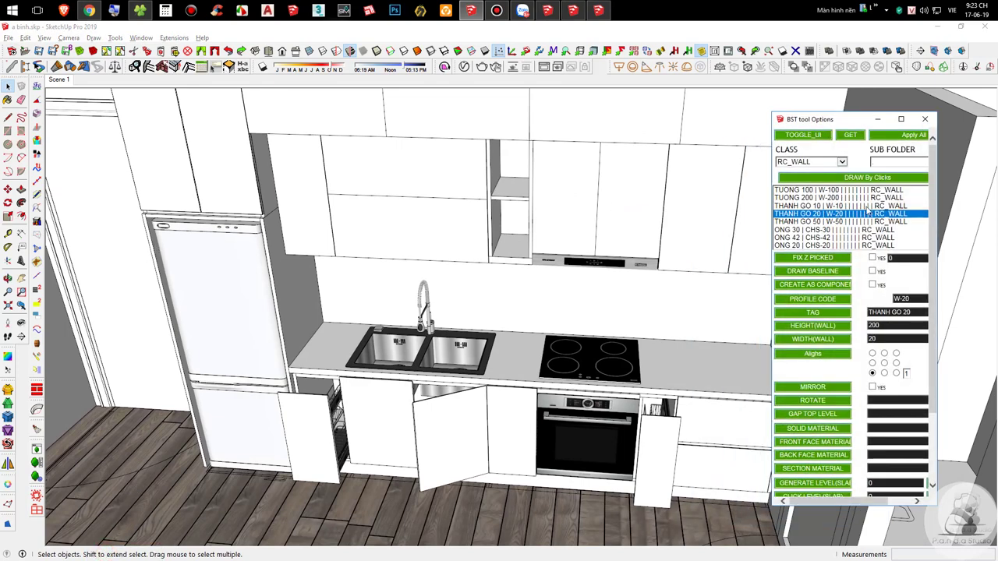
drag(819, 122, 135, 92)
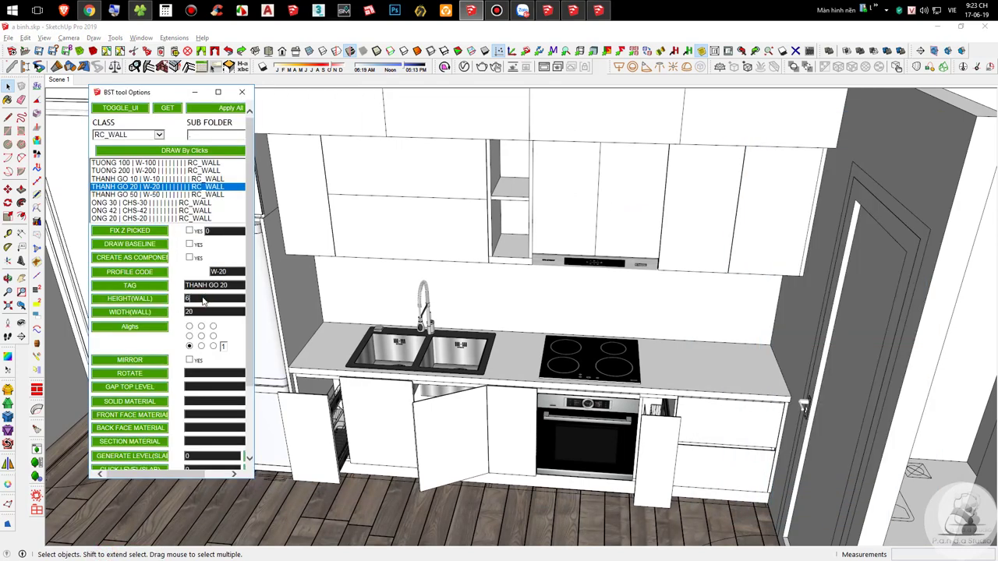
click(156, 179)
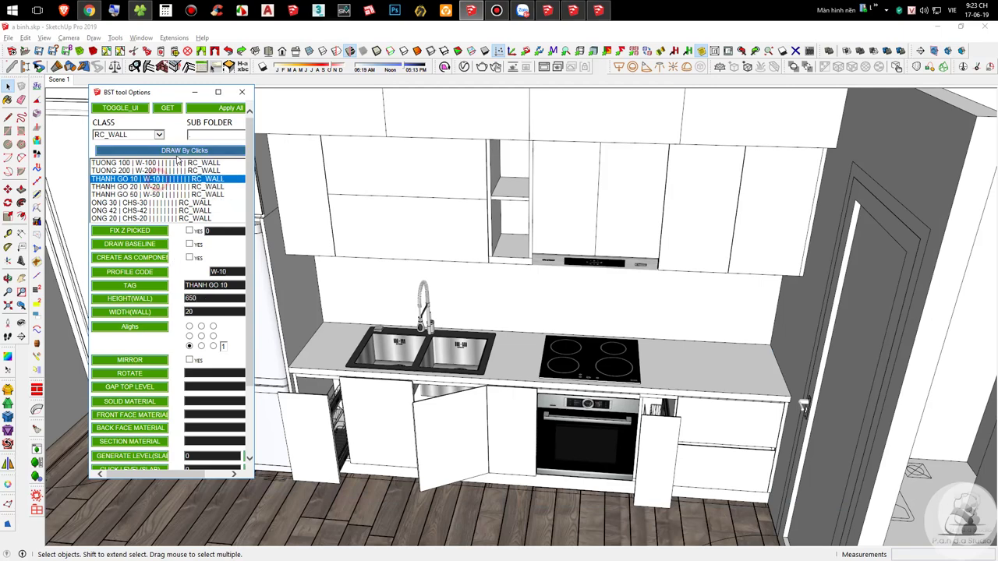
click(175, 149)
Step: Trace the backsplash panels around the countertop's outer corners, from the front corner by the door to the front corner beside the refrigerator
scroll(781, 376, up, 8)
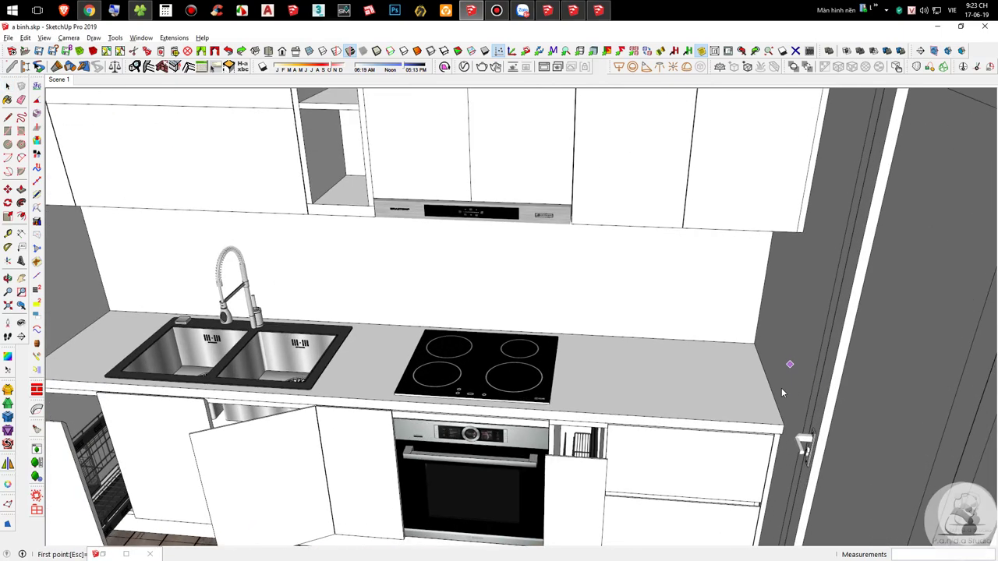
click(779, 427)
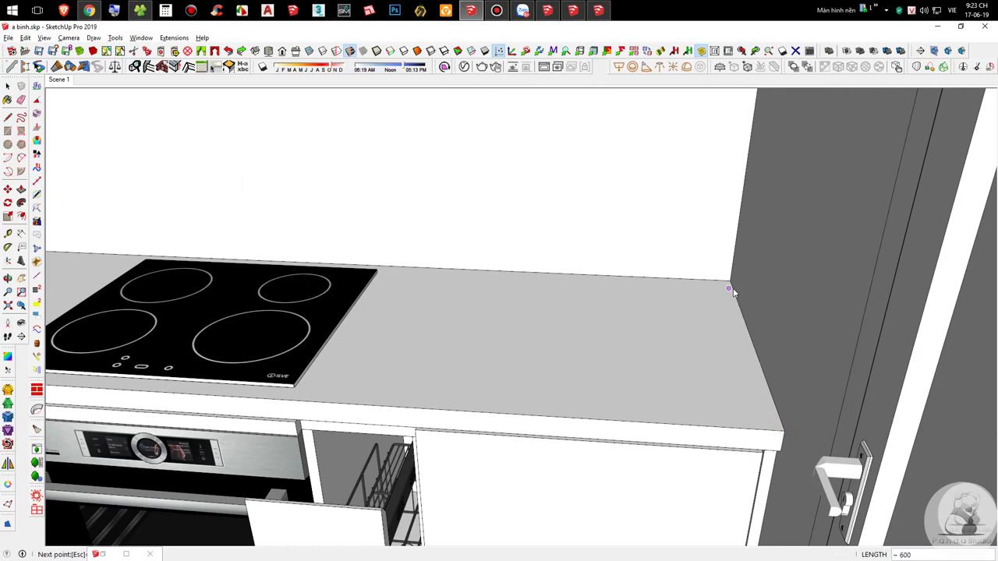
scroll(733, 286, down, 10)
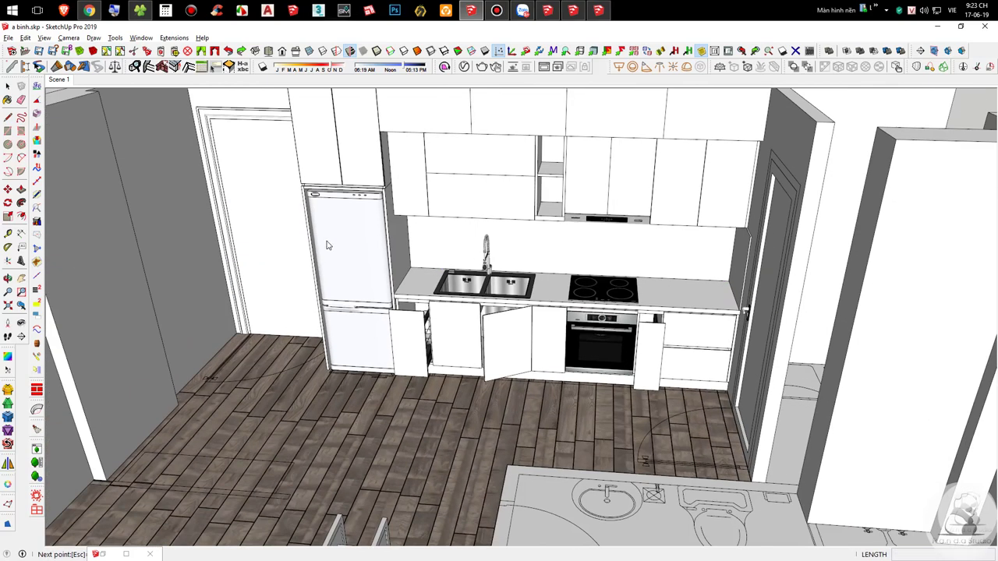
scroll(426, 268, up, 8)
click(455, 282)
click(389, 417)
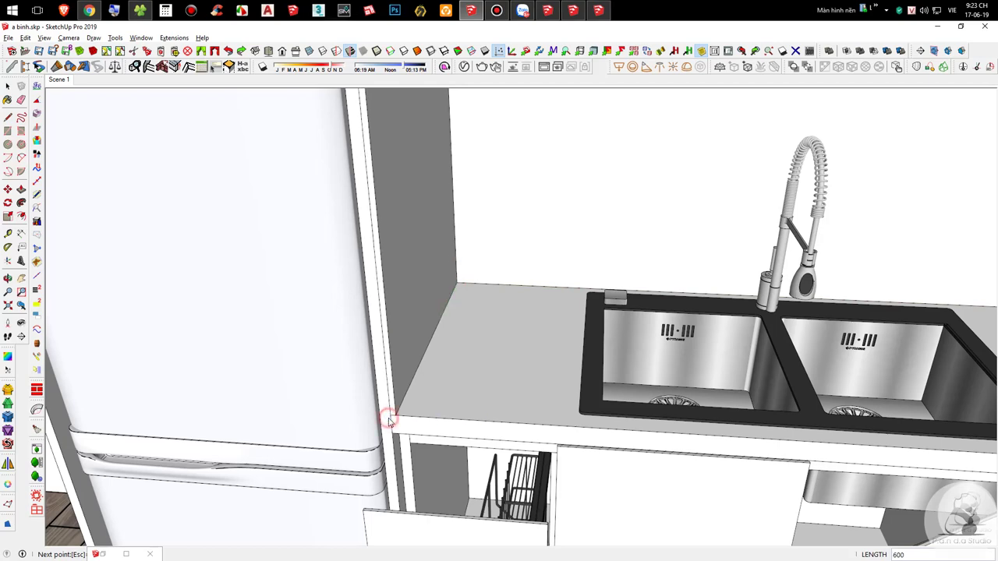
key(space)
Step: Select the backsplash's two side panels and its back panel and group them
scroll(374, 406, down, 4)
scroll(398, 300, down, 2)
scroll(544, 257, down, 3)
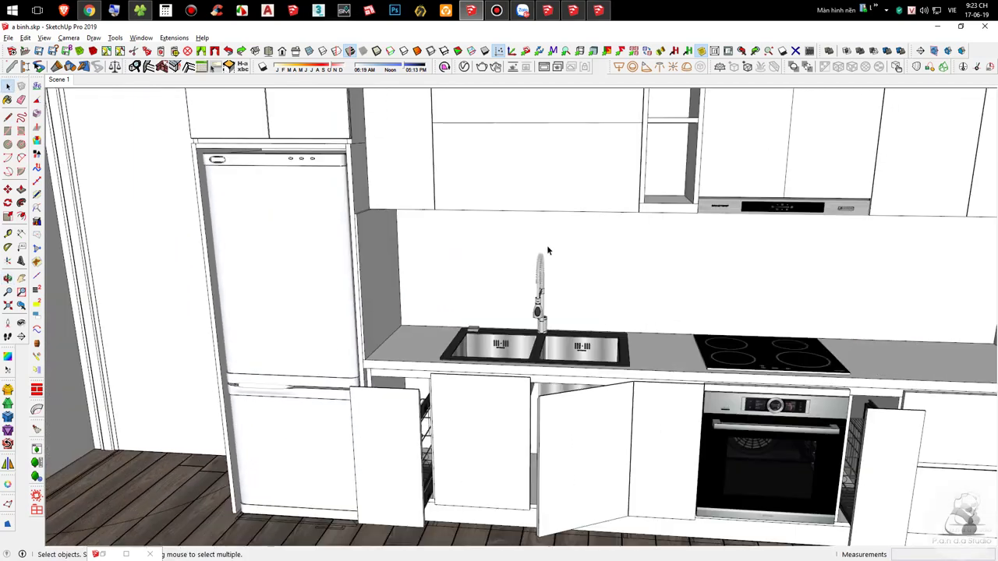
click(388, 240)
scroll(379, 265, down, 2)
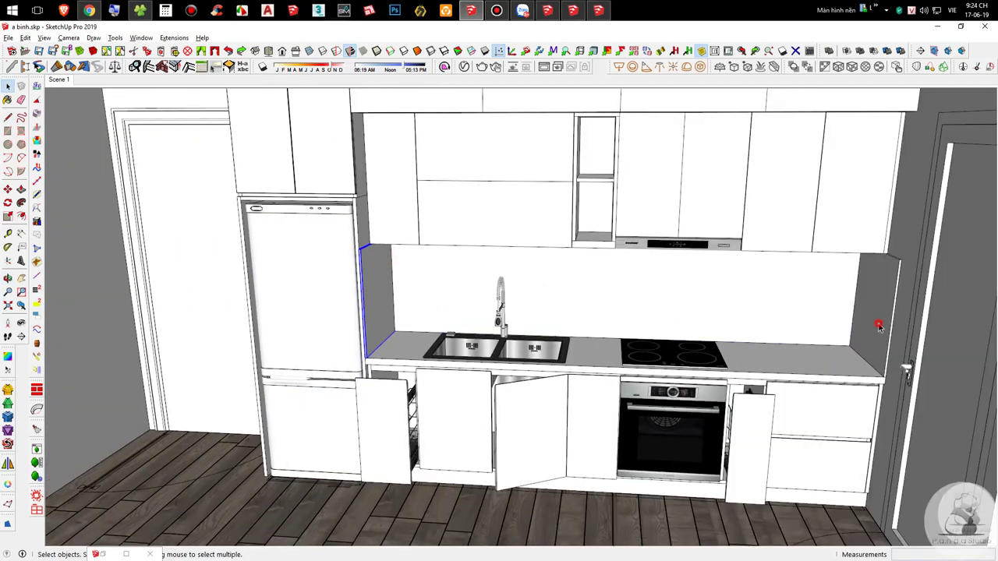
scroll(378, 271, up, 1)
shift+click(375, 270)
shift+click(438, 272)
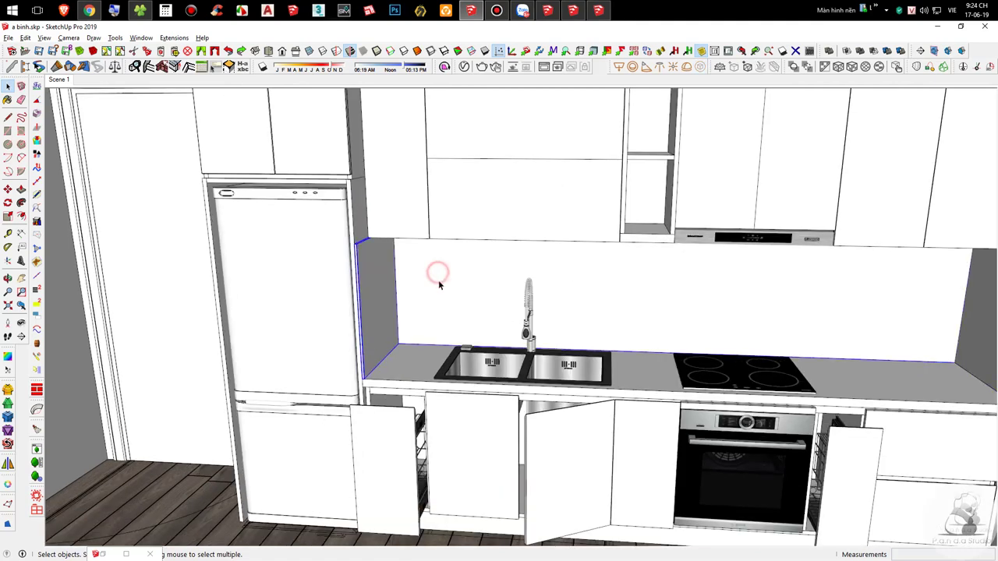
shift+click(709, 293)
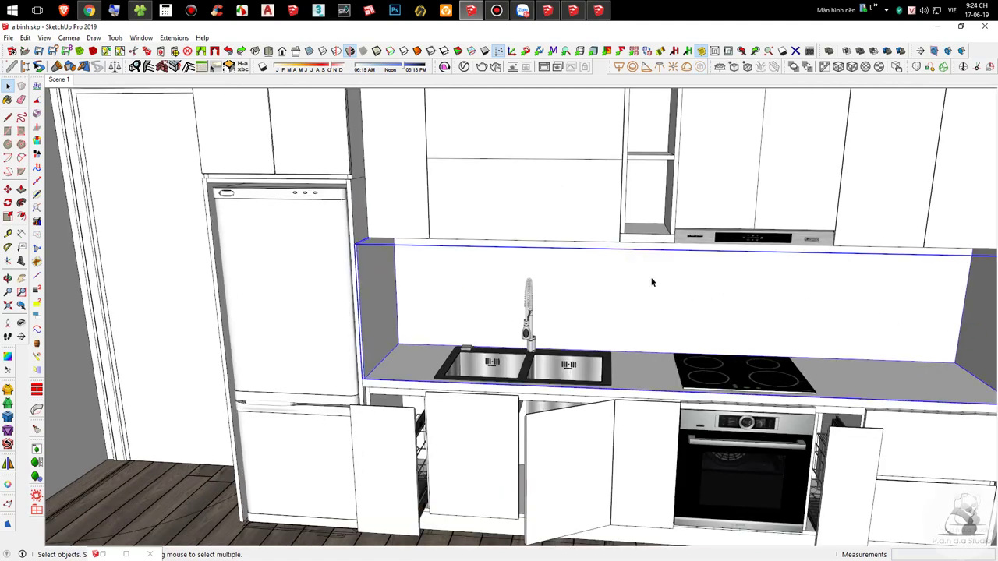
Step: Open the backsplash group and merge all its panels into one solid with Outer Shell
double_click(417, 255)
drag(530, 483, 236, 135)
drag(474, 166, 178, 411)
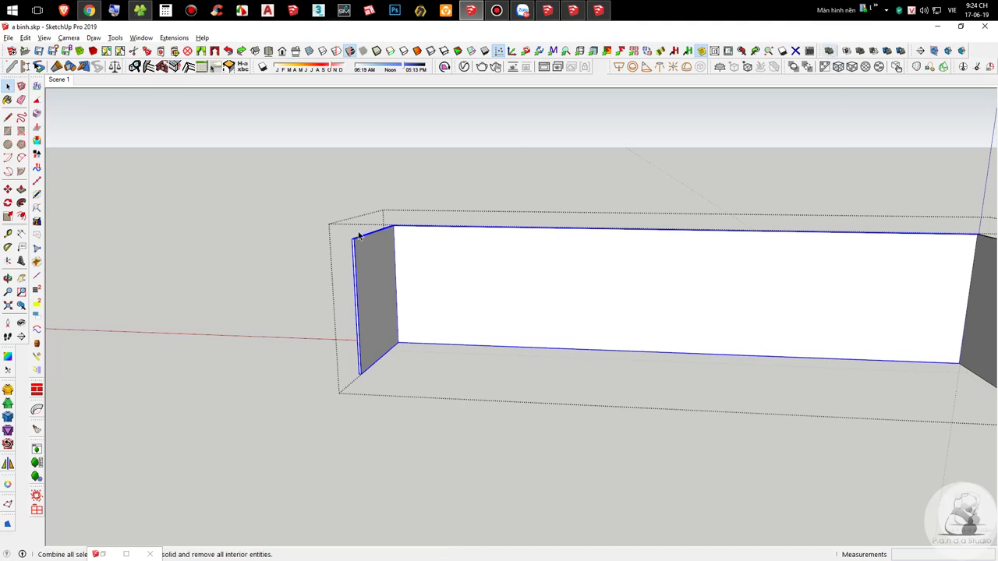
key(super+plus)
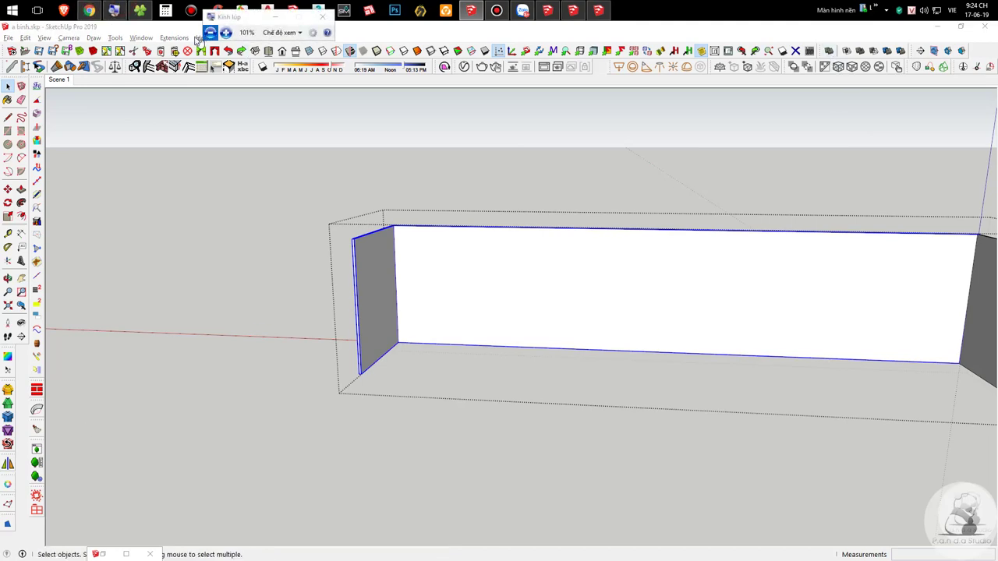
click(225, 32)
click(225, 32)
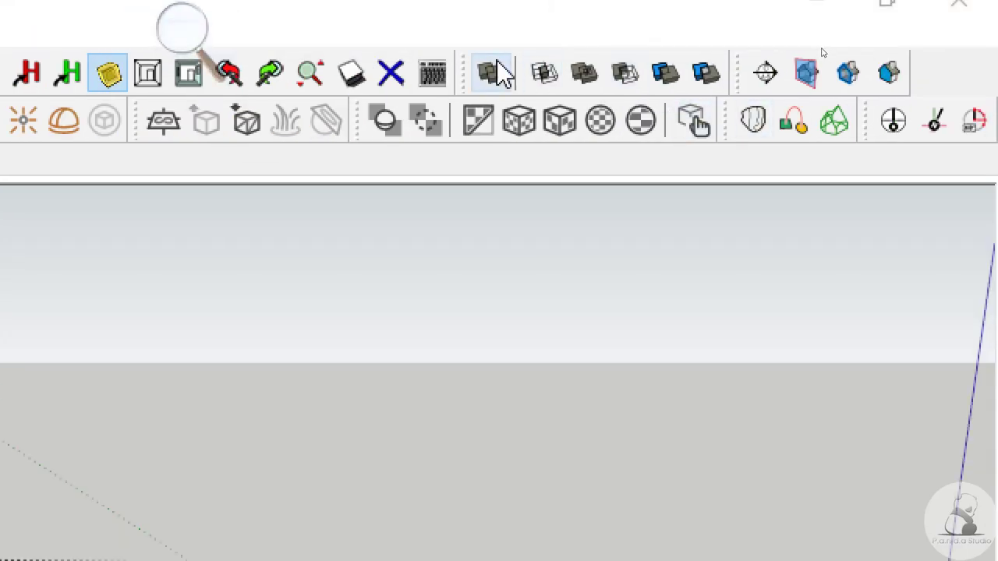
click(499, 77)
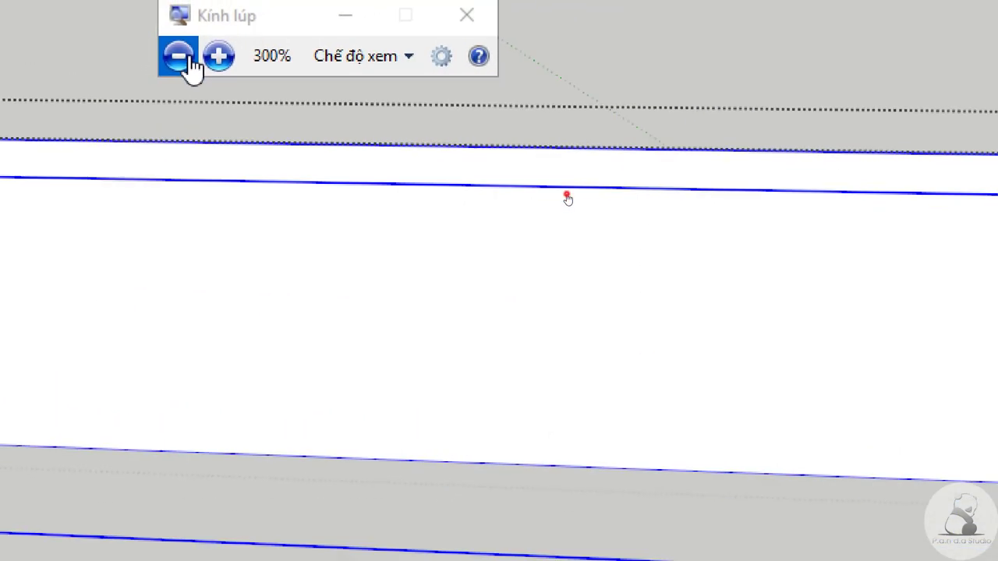
click(177, 56)
click(178, 56)
Step: Examine the merged backsplash's corner and top edges from several angles inside the group and clear the selection
scroll(366, 225, up, 5)
middle_drag(352, 205, 403, 395)
scroll(268, 141, down, 8)
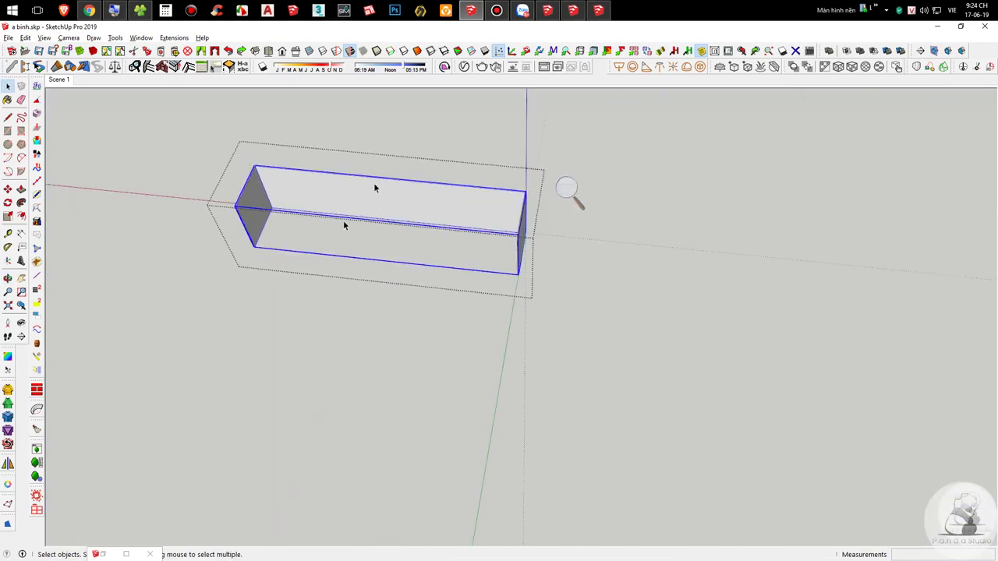
scroll(366, 183, up, 1)
drag(661, 127, 280, 458)
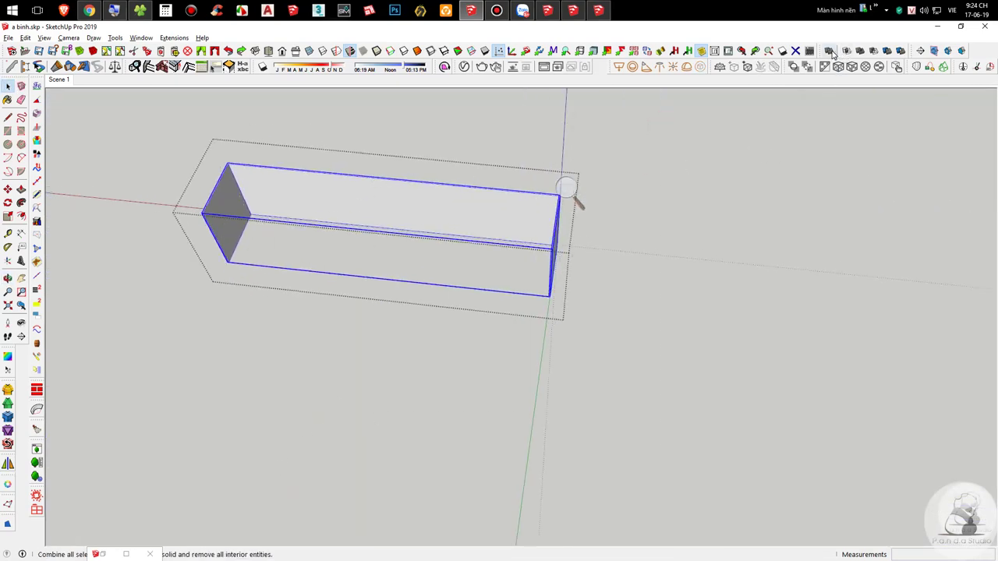
scroll(267, 206, up, 6)
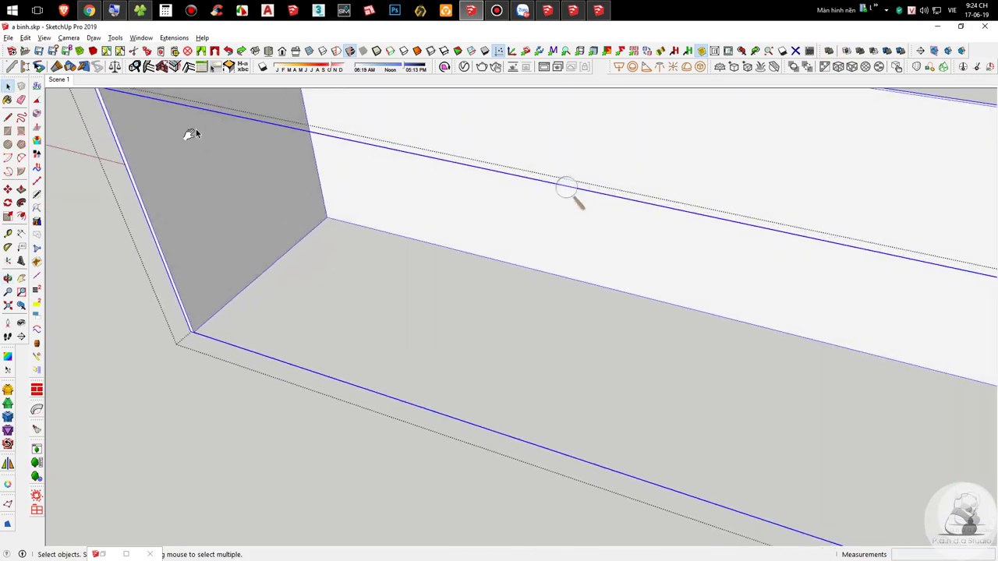
shift+middle_drag(216, 155, 349, 306)
shift+middle_drag(374, 345, 425, 388)
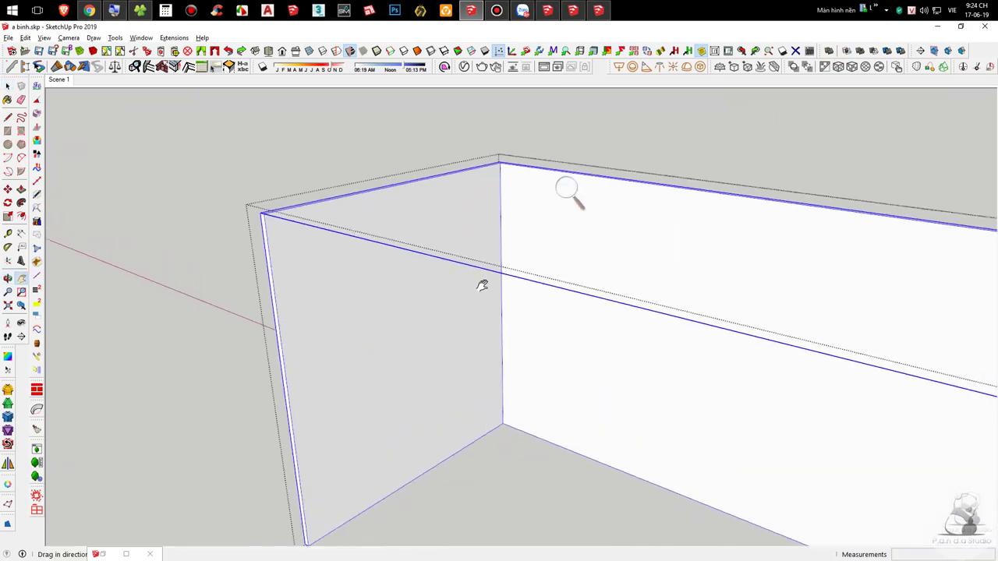
middle_drag(483, 283, 429, 398)
key(t)
key(space)
click(470, 194)
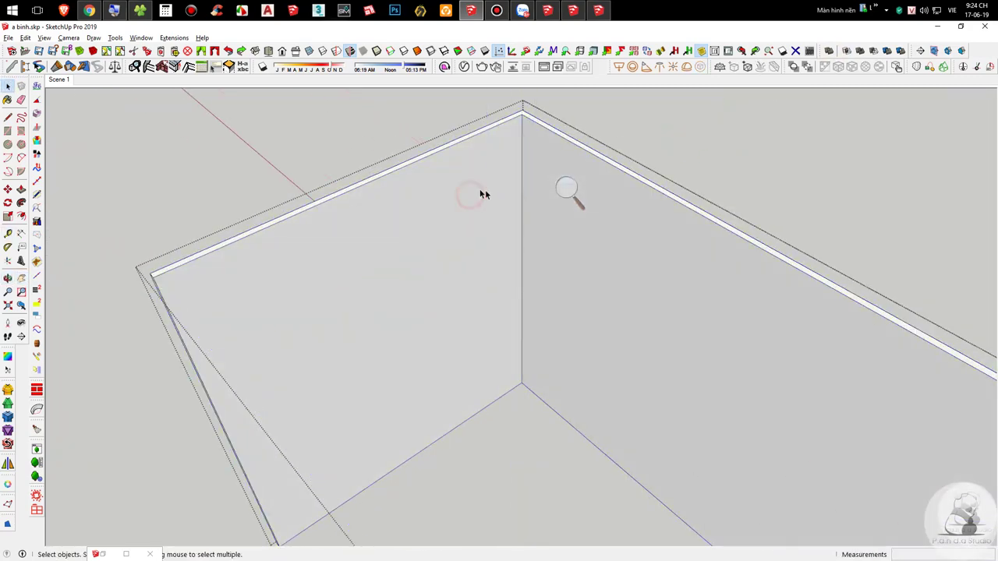
Step: Explode the merged backsplash solid inside its group so its faces can be edited directly
scroll(456, 215, down, 2)
click(454, 216)
click(289, 168)
click(351, 242)
right_click(352, 243)
click(382, 187)
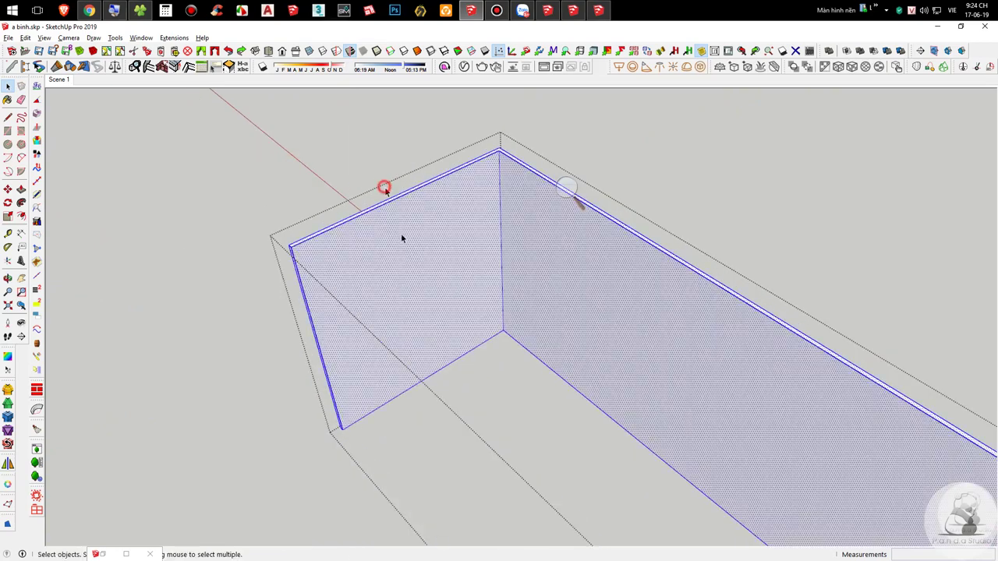
Step: Place guides on the backsplash's side panel, 400 from the inner corner edge and 250 below the top edge
scroll(467, 238, up, 2)
key(t)
click(511, 166)
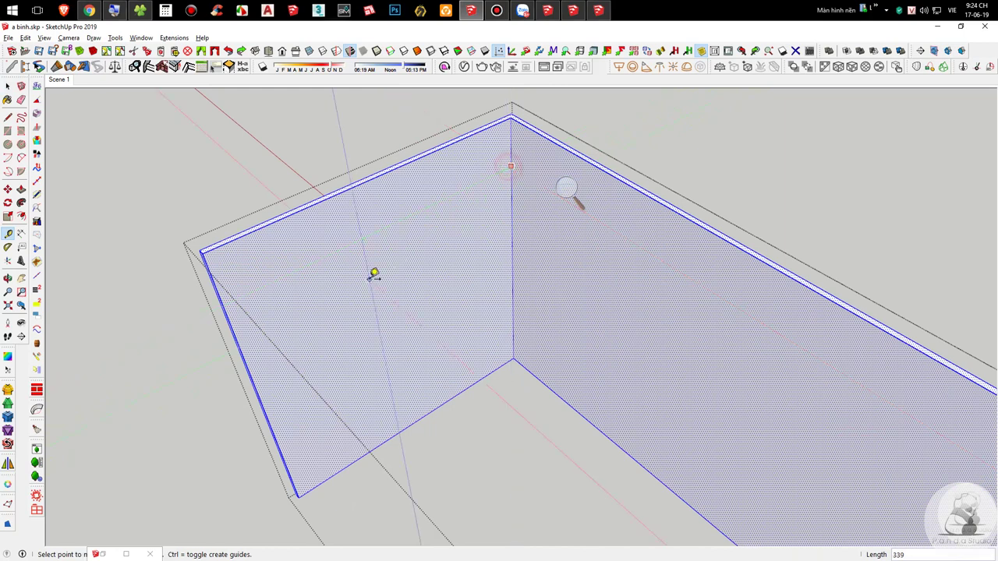
text(400)
key(Return)
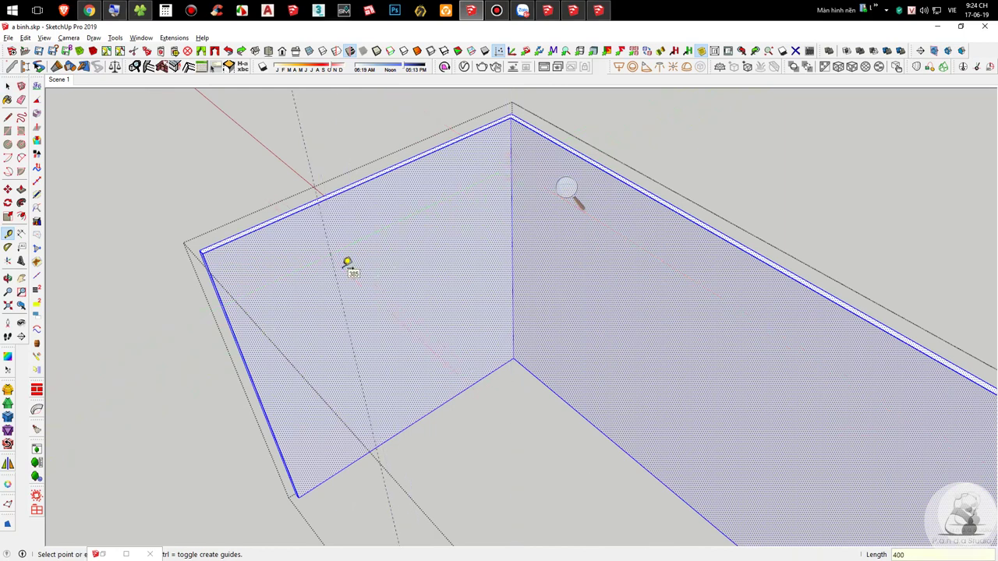
click(281, 217)
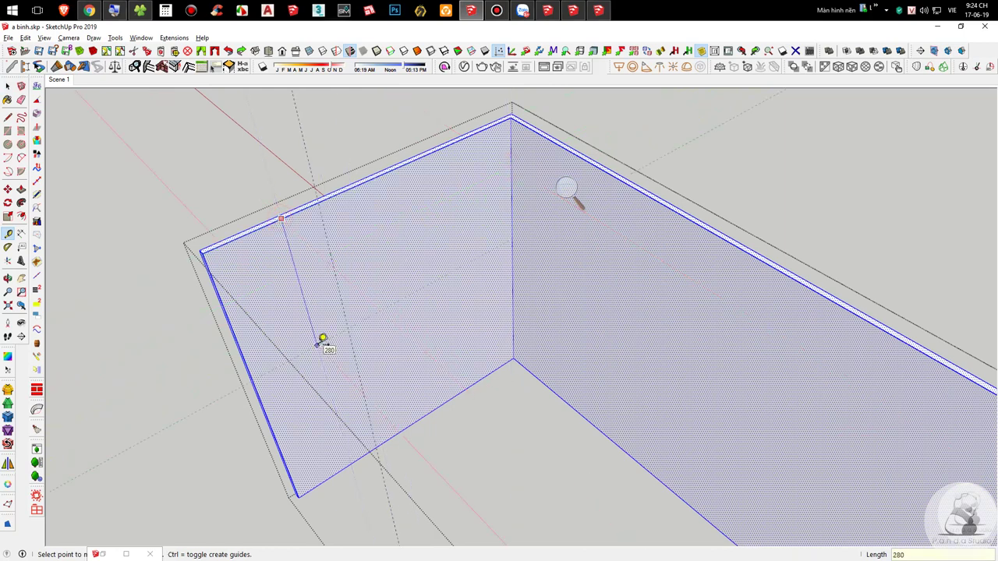
text(250)
key(Return)
Step: Draw a diagonal line across the side panel's upper front corner between the two guides' intersections with its edges
key(l)
scroll(268, 329, up, 1)
scroll(245, 369, up, 1)
click(241, 380)
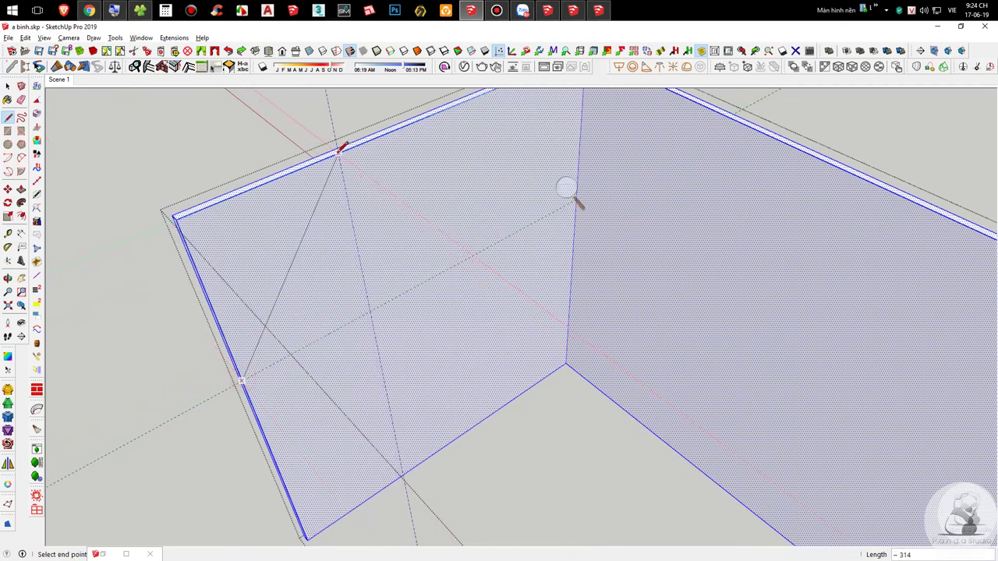
click(339, 150)
Step: Mirror the triangular corner face onto the opposite side panel of the backsplash, keeping the original
key(space)
click(287, 198)
scroll(325, 179, down, 3)
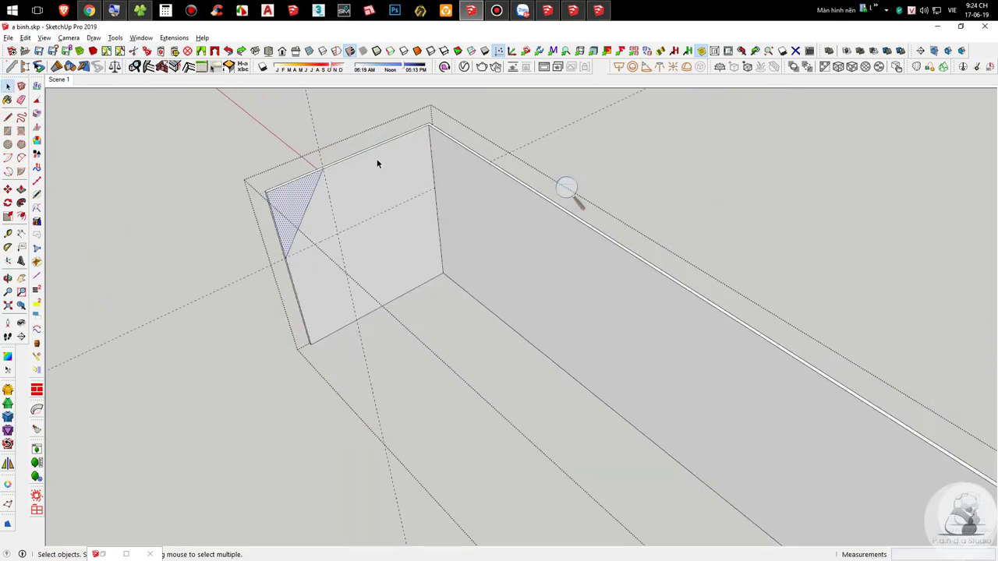
scroll(376, 163, down, 1)
click(8, 463)
scroll(340, 185, down, 3)
click(564, 258)
click(529, 357)
click(536, 322)
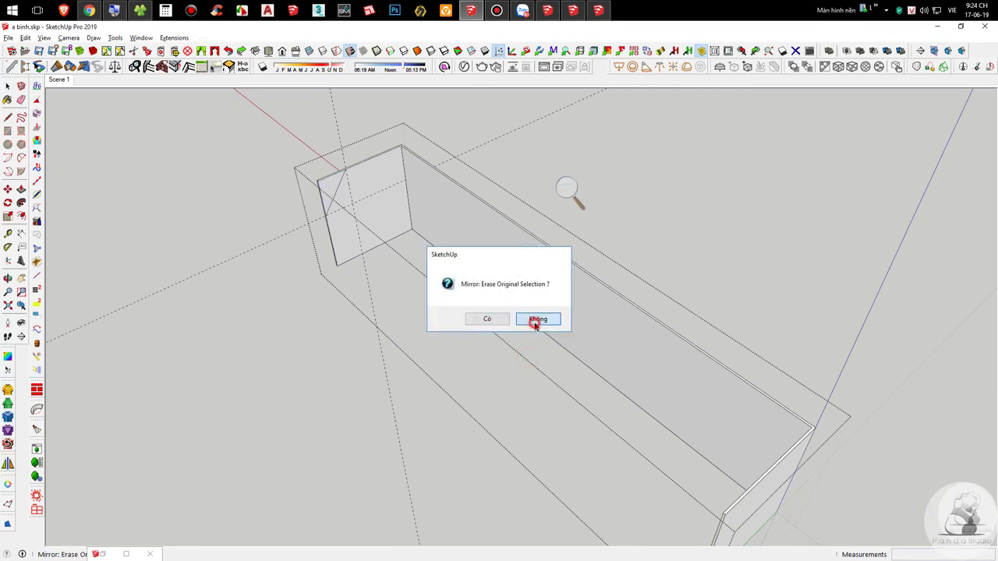
Step: Push the first side panel's triangular corner through its thickness to cut the chamfer
scroll(334, 185, up, 4)
key(p)
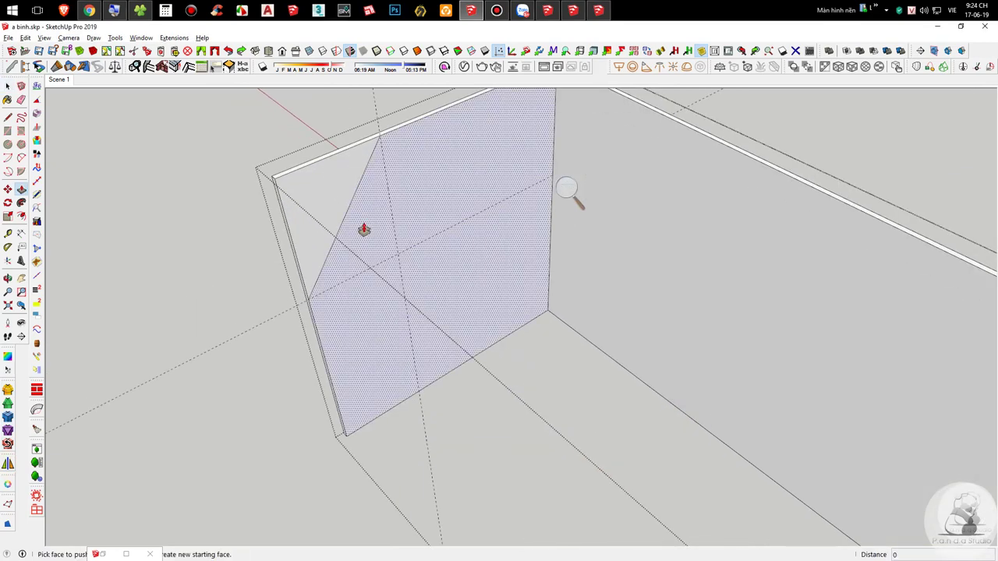
click(332, 212)
click(318, 204)
key(space)
key(e)
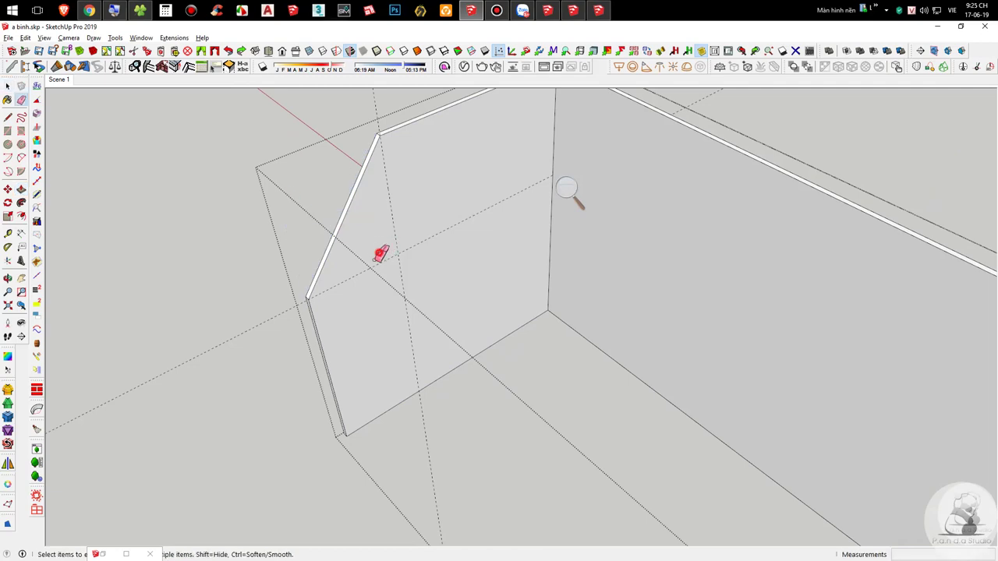
Step: Push the mirrored triangular corner through the opposite side panel to cut the matching chamfer and leave the backsplash group
middle_drag(400, 245, 912, 233)
scroll(606, 262, up, 8)
key(p)
click(612, 268)
click(638, 230)
key(space)
click(753, 311)
Step: Examine the chamfered backsplash around the sink, cooktop and side walls, then return to the Scene 1 view
scroll(753, 311, down, 5)
middle_drag(688, 280, 555, 176)
shift+middle_drag(434, 197, 892, 300)
middle_drag(904, 239, 795, 363)
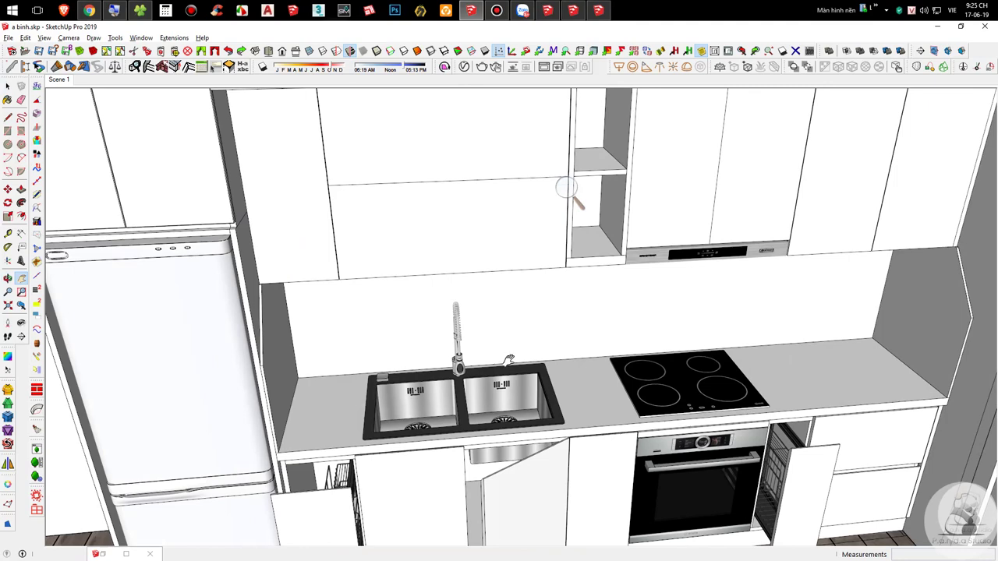
scroll(931, 289, up, 3)
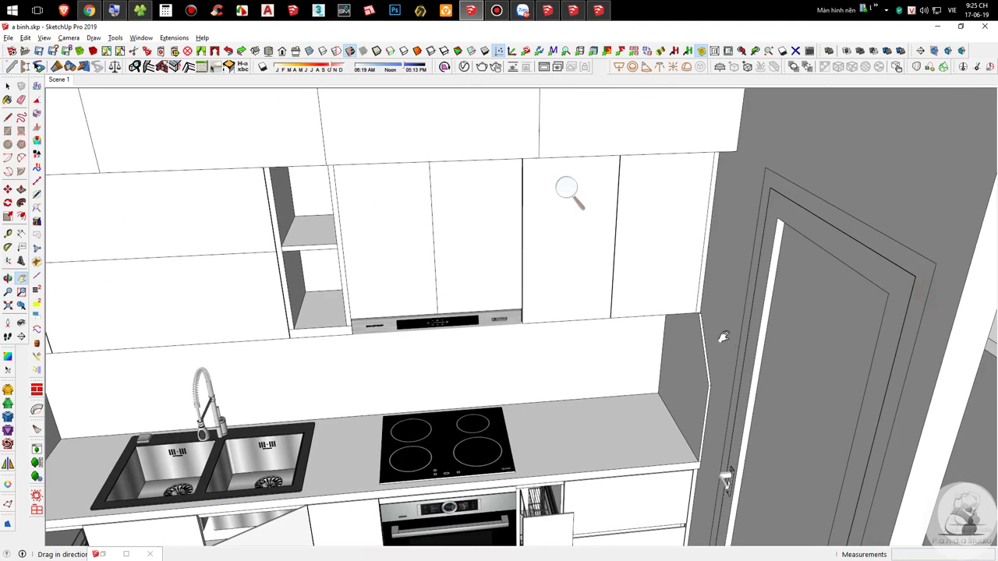
drag(156, 382, 367, 307)
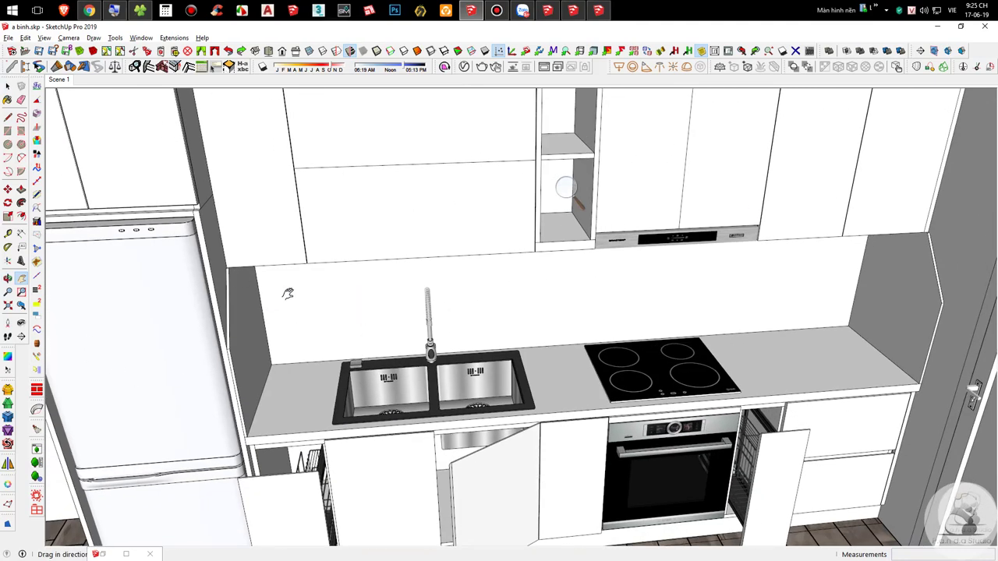
scroll(279, 290, up, 3)
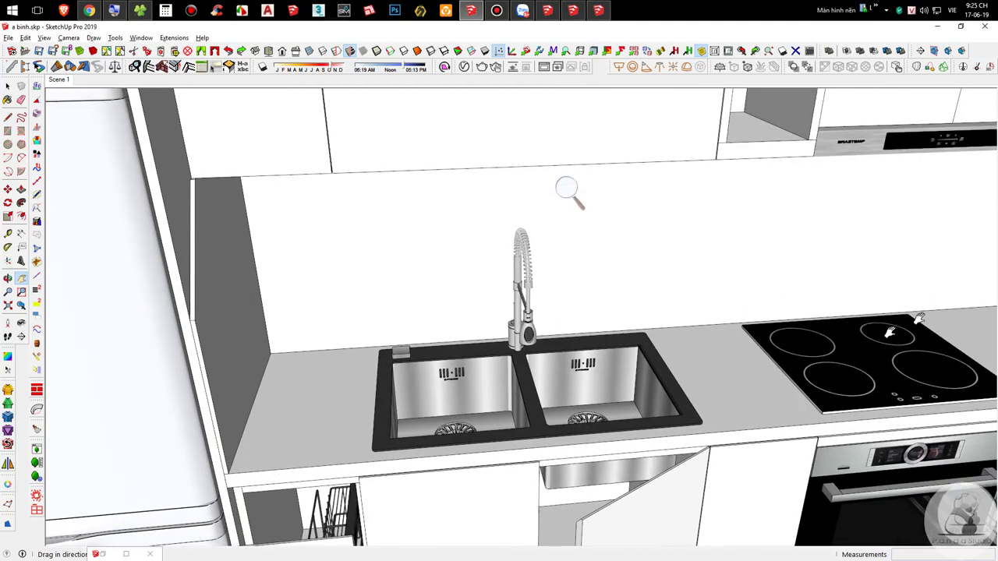
scroll(391, 450, down, 4)
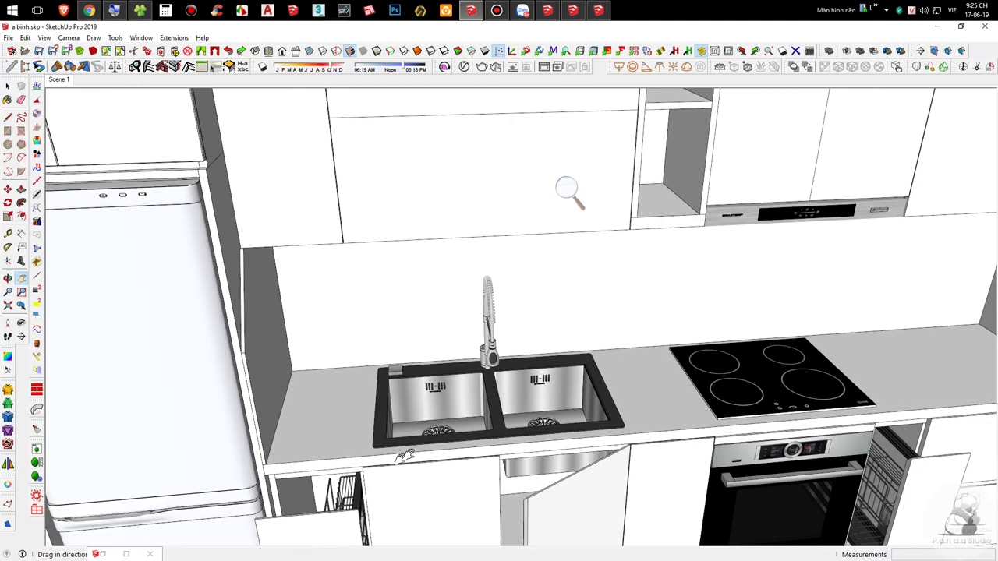
drag(639, 320, 575, 312)
scroll(575, 312, down, 3)
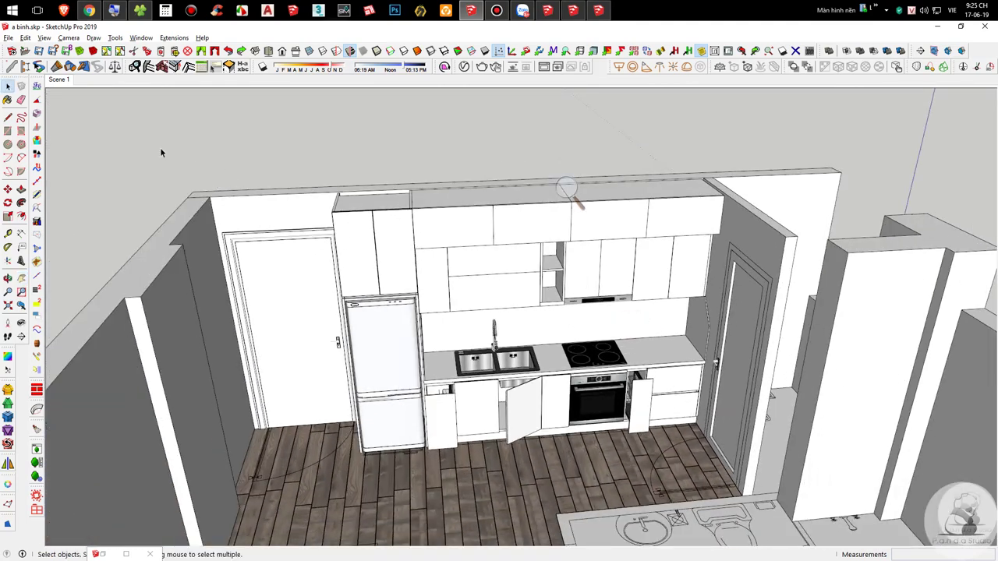
click(61, 80)
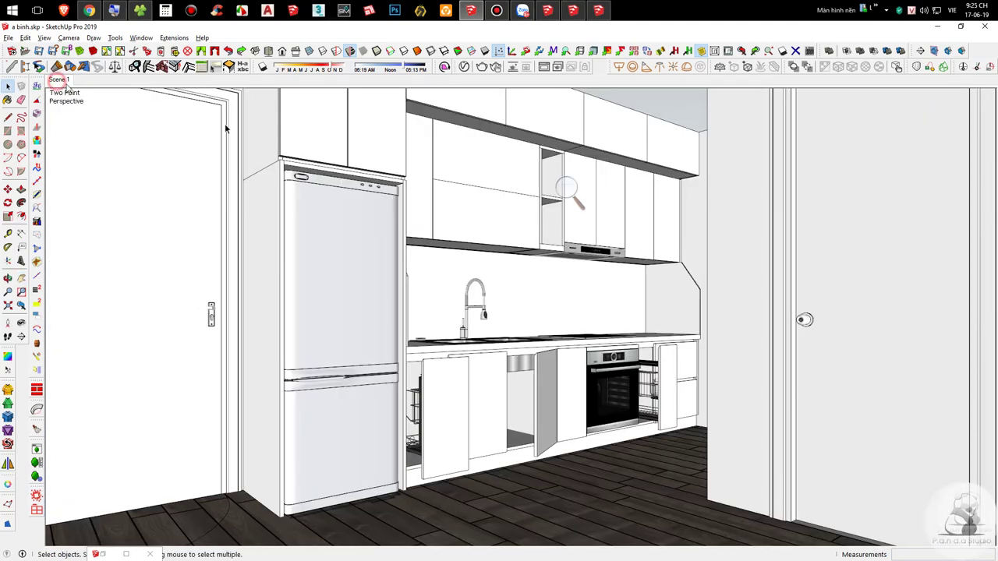
Step: Save the model as a SketchUp Version 8 file, overwriting a binh.skp
click(7, 38)
click(34, 100)
click(159, 521)
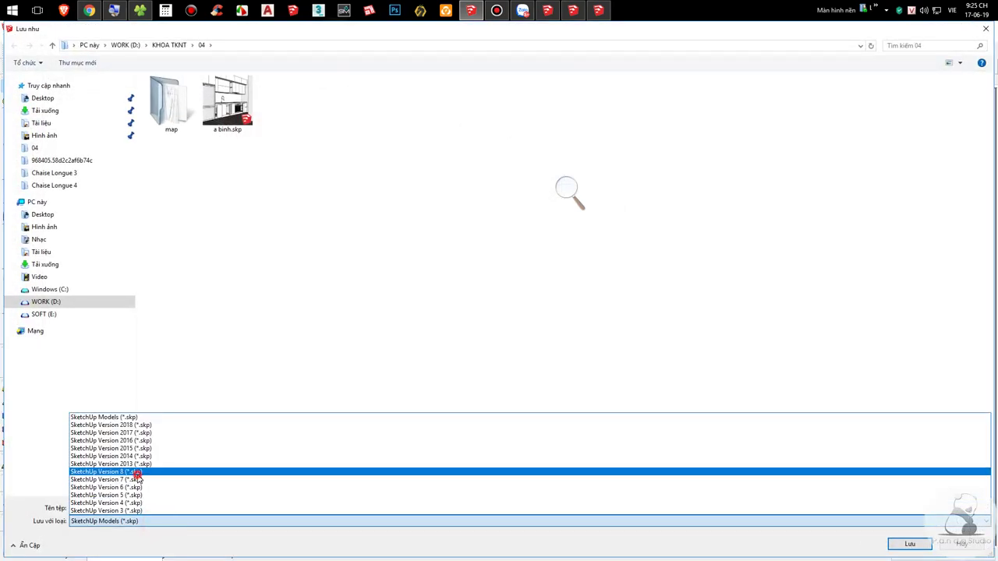
click(137, 473)
click(909, 543)
click(522, 296)
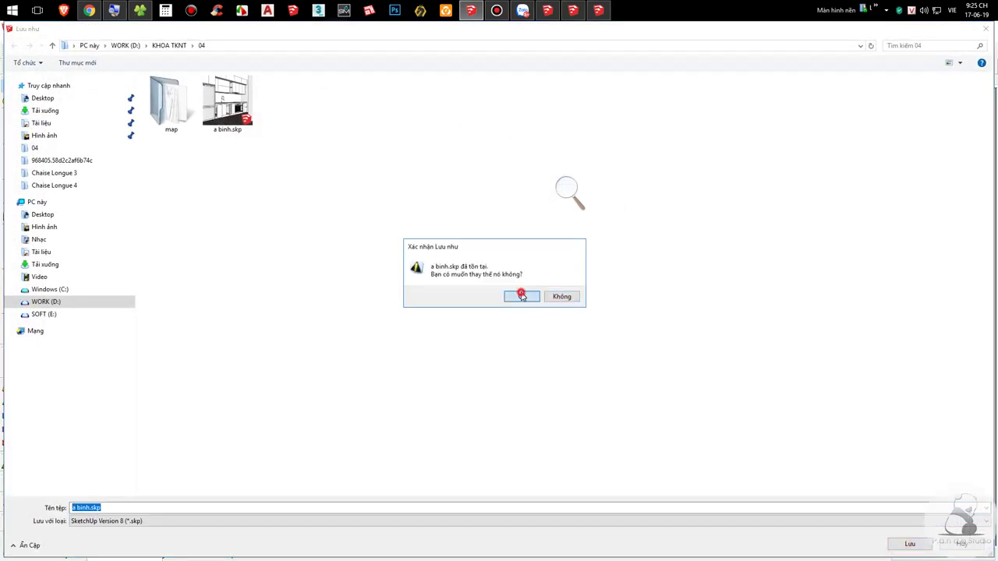